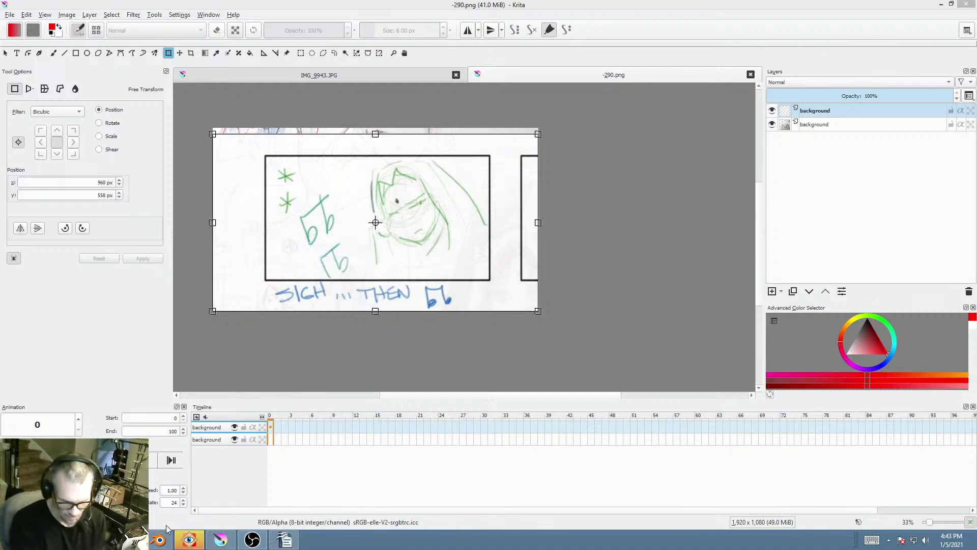
# - Switch to Blender and look over the shaded seated character at frame 0 through the camera
pyautogui.click(158, 539)
pyautogui.scroll(3, 283, 257)
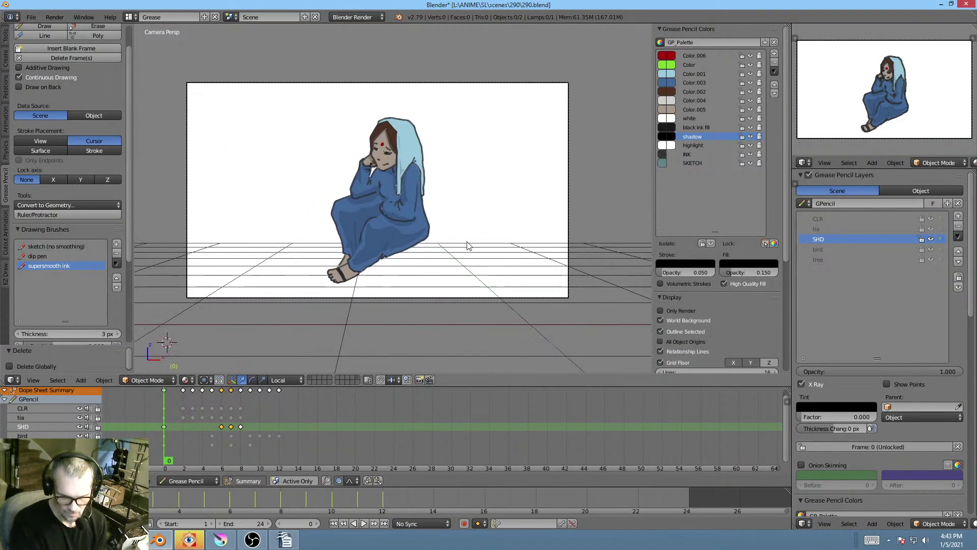
pyautogui.scroll(3, 358, 247)
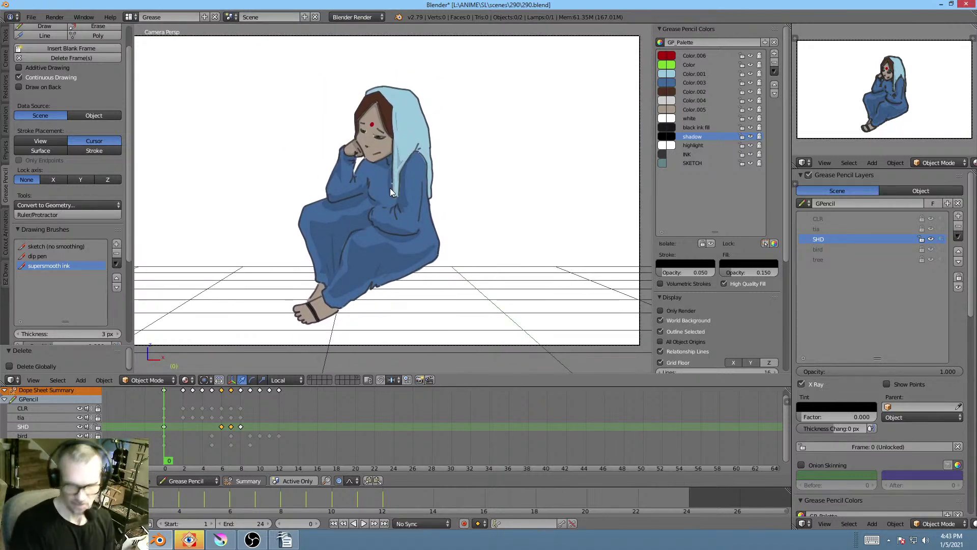
pyautogui.scroll(3, 391, 190)
pyautogui.press('KP_0')
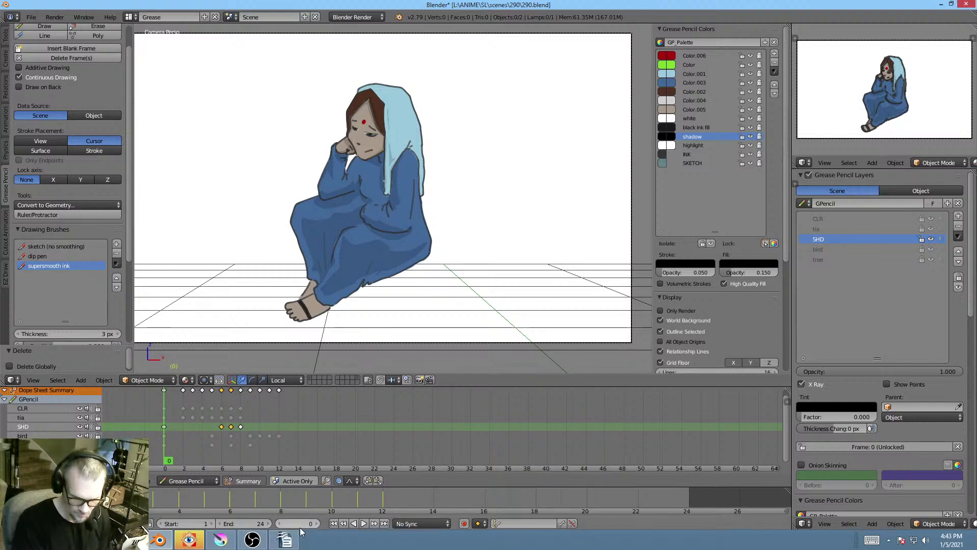
# - Play through the animation, inspect the arms-outstretched pose at frame 7, and scrub on to frame 10
pyautogui.hotkey('alt', 'a')
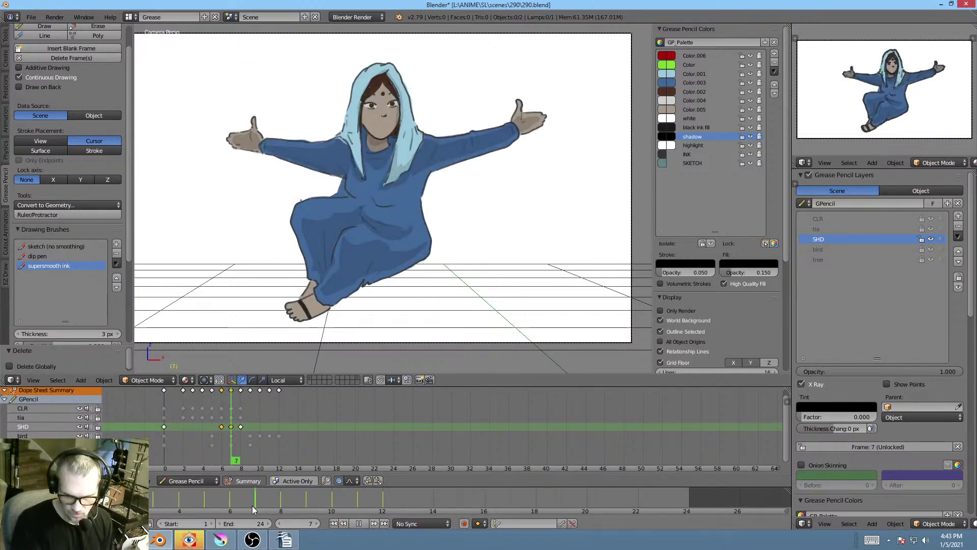
pyautogui.hotkey('alt', 'a')
pyautogui.scroll(4, 373, 175)
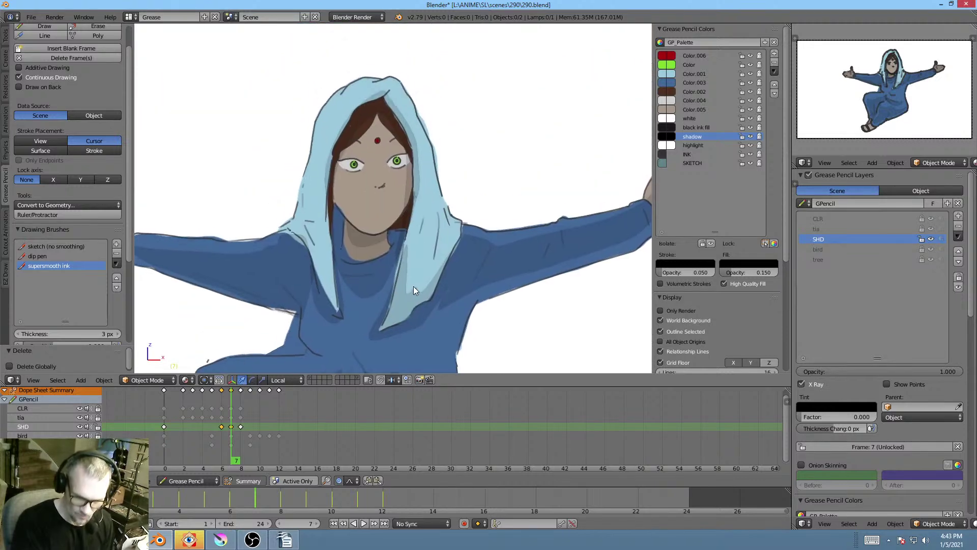
pyautogui.scroll(-1, 399, 255)
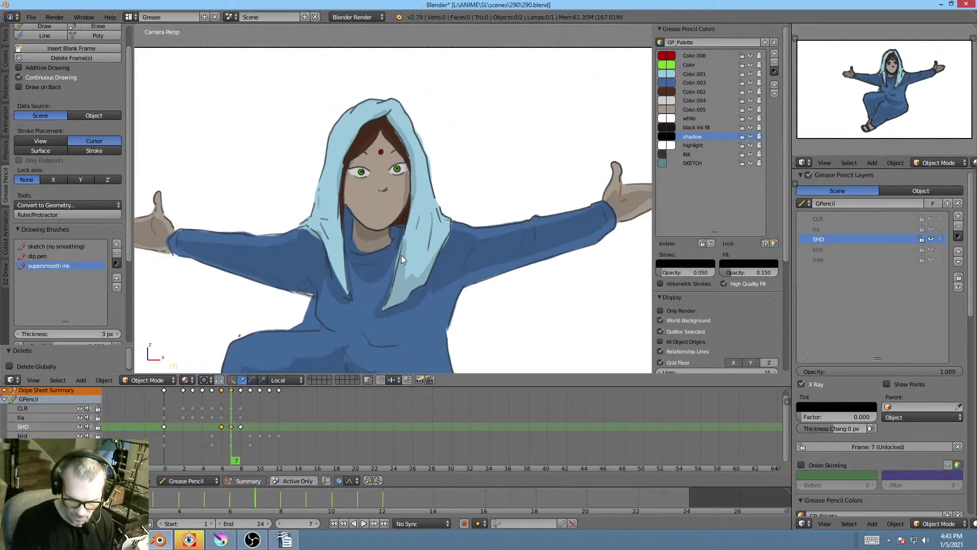
pyautogui.hotkey('alt', 'a')
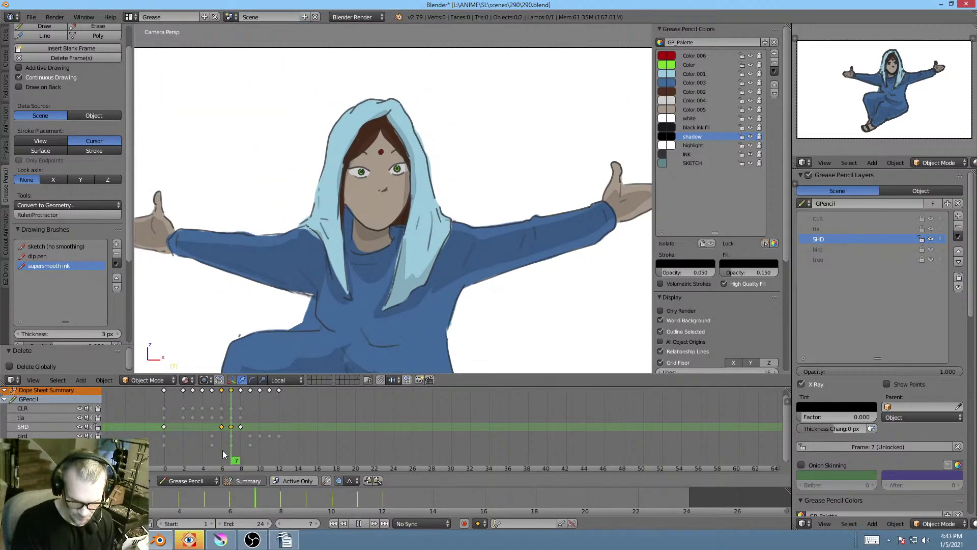
pyautogui.moveTo(222, 450)
pyautogui.mouseDown()
pyautogui.moveTo(155, 447)
pyautogui.moveTo(264, 459)
pyautogui.moveTo(191, 454)
pyautogui.moveTo(234, 453)
pyautogui.moveTo(167, 438)
pyautogui.moveTo(300, 453)
pyautogui.moveTo(259, 453)
pyautogui.mouseUp()
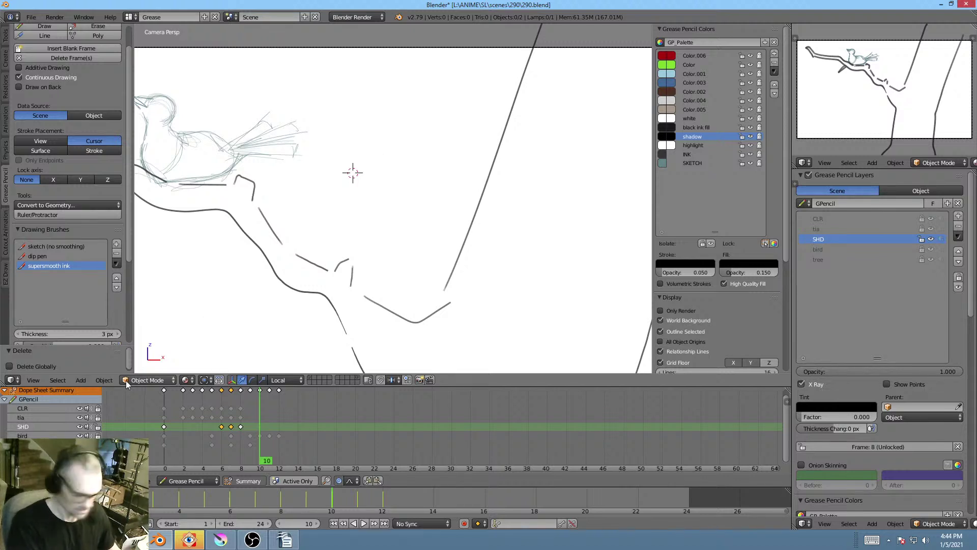
# - Enter stroke editing, release the isolation of the Grease Pencil layers, and make the tree layer active
pyautogui.click(148, 381)
pyautogui.click(162, 353)
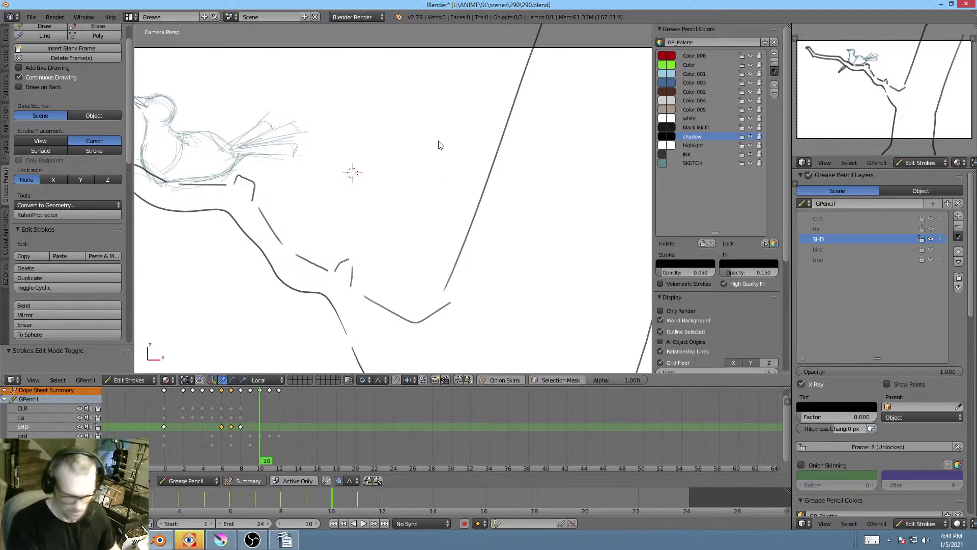
pyautogui.press('KP_Multiply')
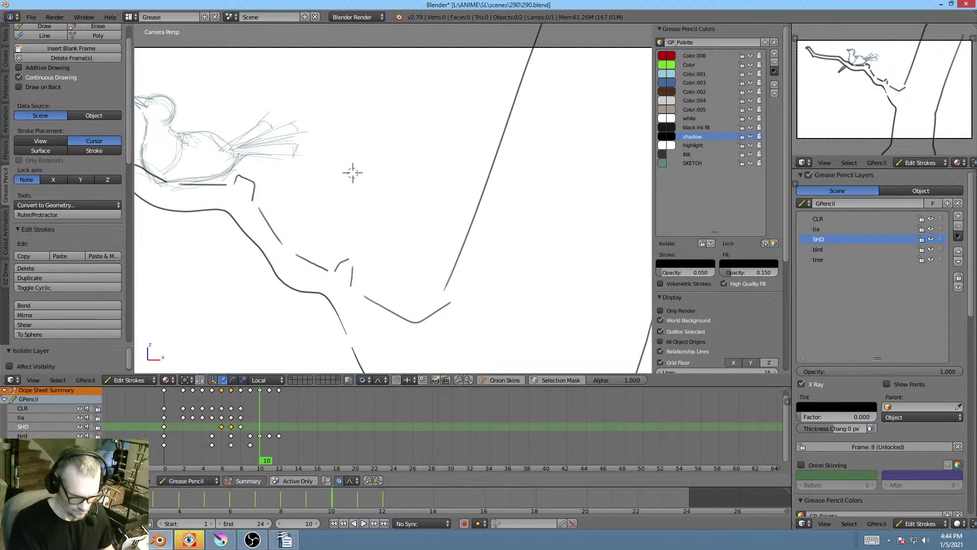
pyautogui.click(245, 446)
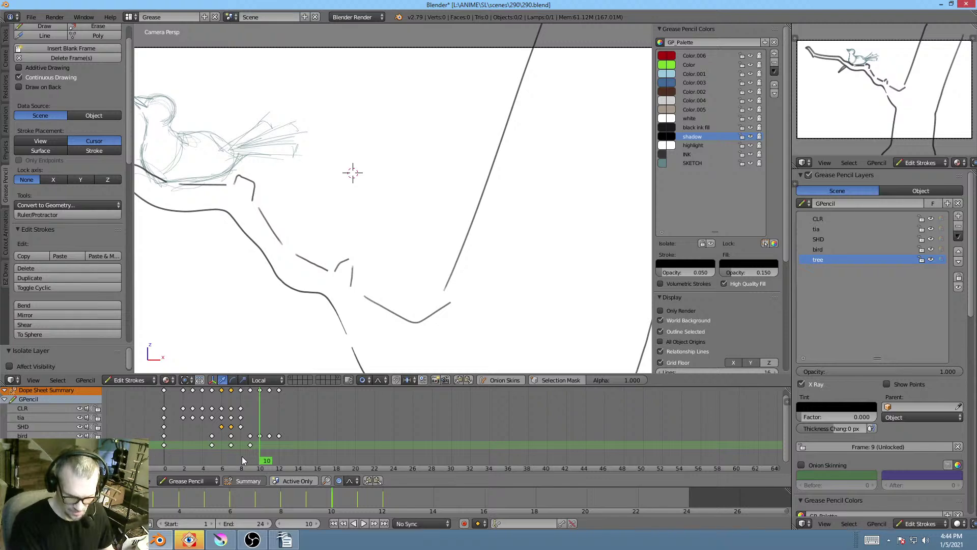
# - Delete the tree layer's keyframes at frames 5 and 7
pyautogui.hotkey('alt', 'a')
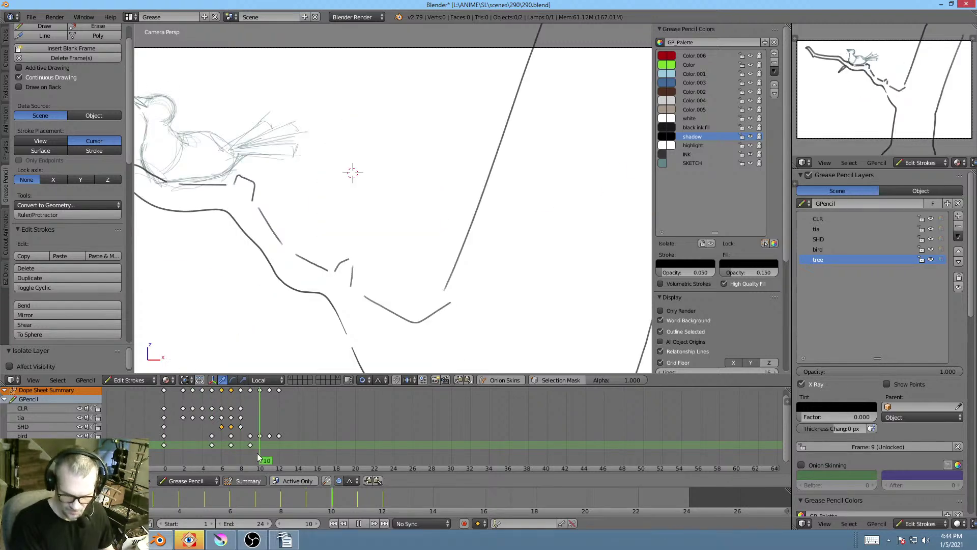
pyautogui.hotkey('alt', 'a')
pyautogui.rightClick(231, 446)
pyautogui.keyDown('shift'); pyautogui.rightClick(211, 446); pyautogui.keyUp('shift')
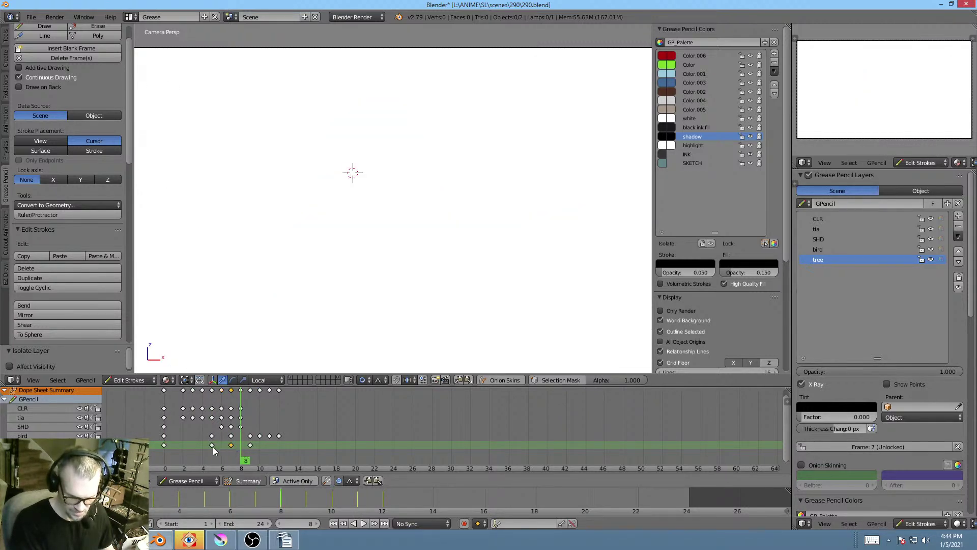
pyautogui.keyDown('shift'); pyautogui.rightClick(164, 446); pyautogui.keyUp('shift')
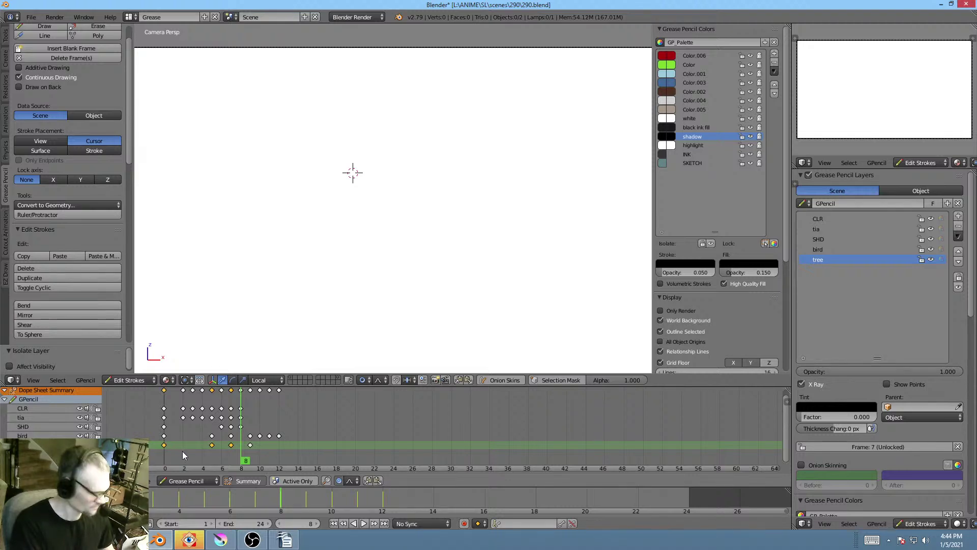
pyautogui.rightClick(231, 445)
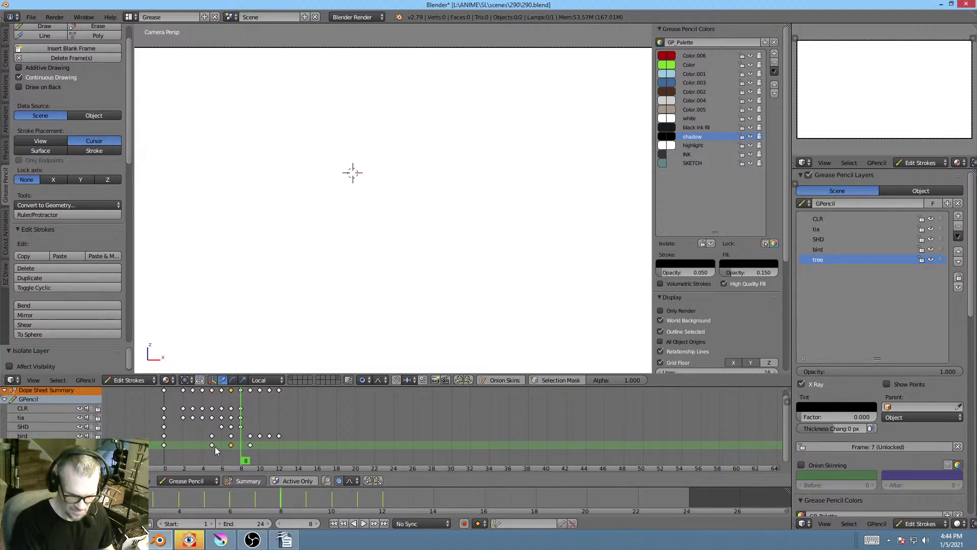
pyautogui.press('x')
pyautogui.click(215, 448)
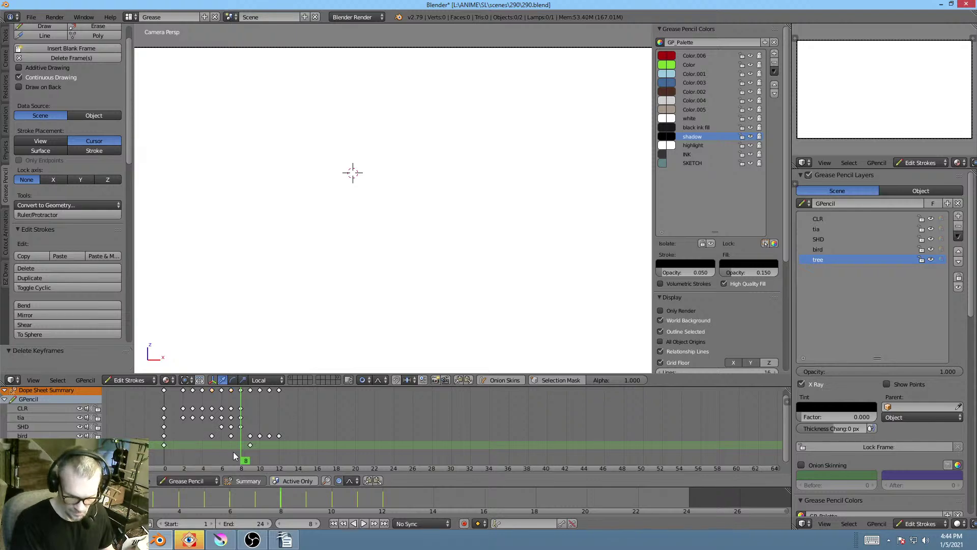
# - Select the tree layer's keyframe at frame 9 after checking playback around frame 8
pyautogui.hotkey('alt', 'a')
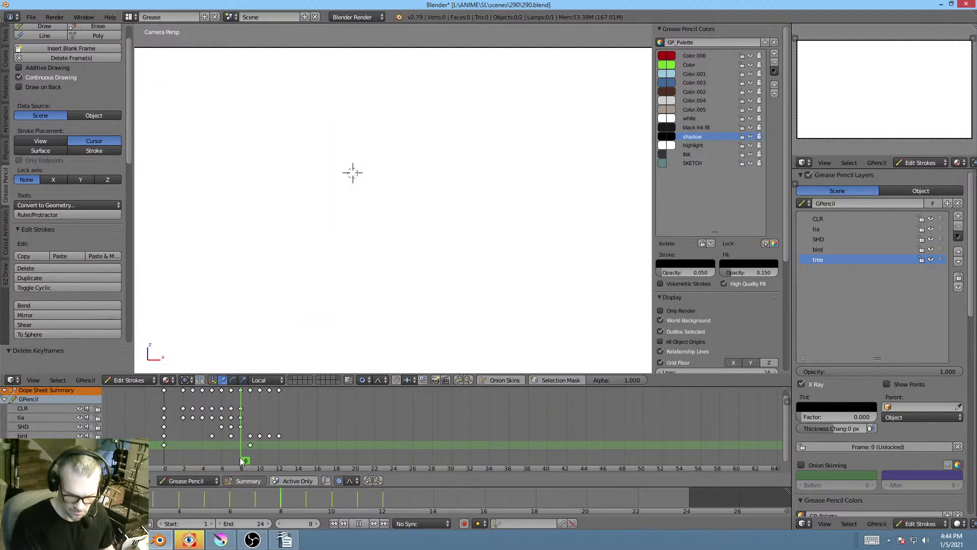
pyautogui.press('Escape')
pyautogui.rightClick(250, 445)
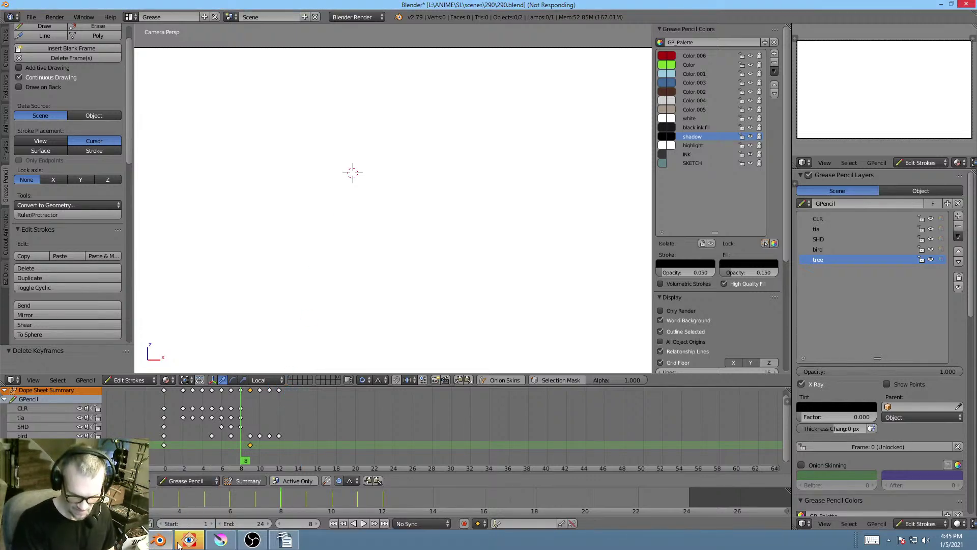
# - Switch to Krita and examine the storyboard panel of the face with music notes
pyautogui.click(220, 539)
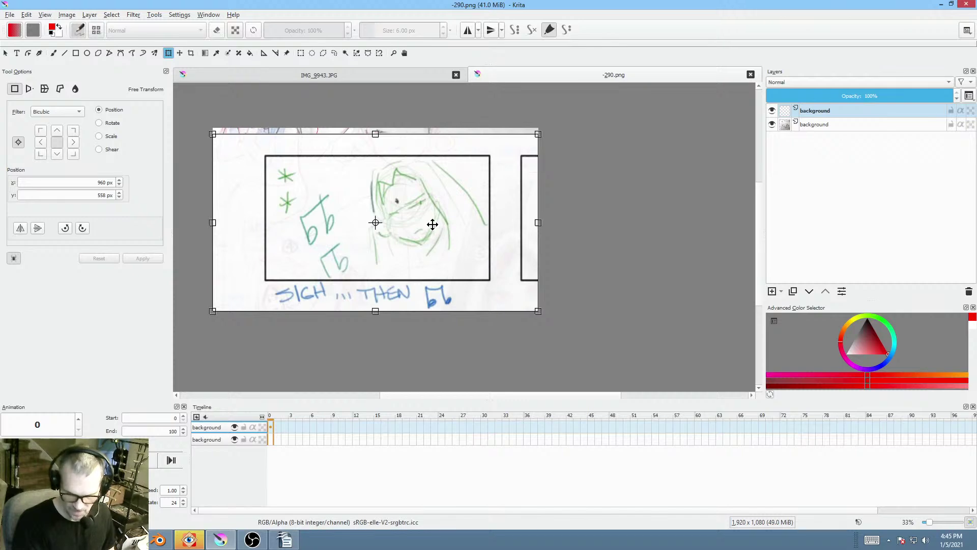
pyautogui.scroll(2, 432, 224)
pyautogui.scroll(-1, 432, 220)
pyautogui.moveTo(447, 220); pyautogui.dragTo(529, 210)
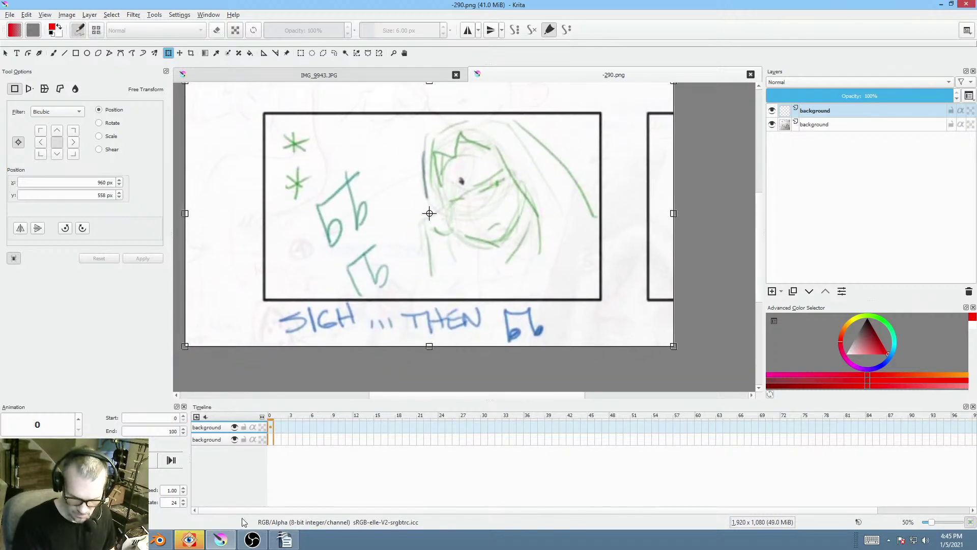
# - Relaunch Blender and reopen the recent file 290.blend
pyautogui.click(160, 542)
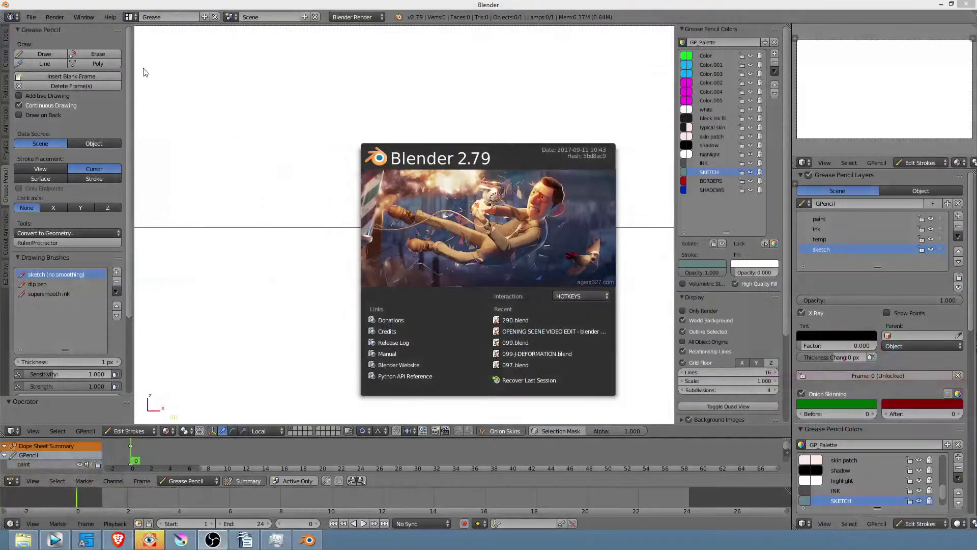
pyautogui.click(26, 18)
pyautogui.click(31, 17)
pyautogui.moveTo(56, 49)
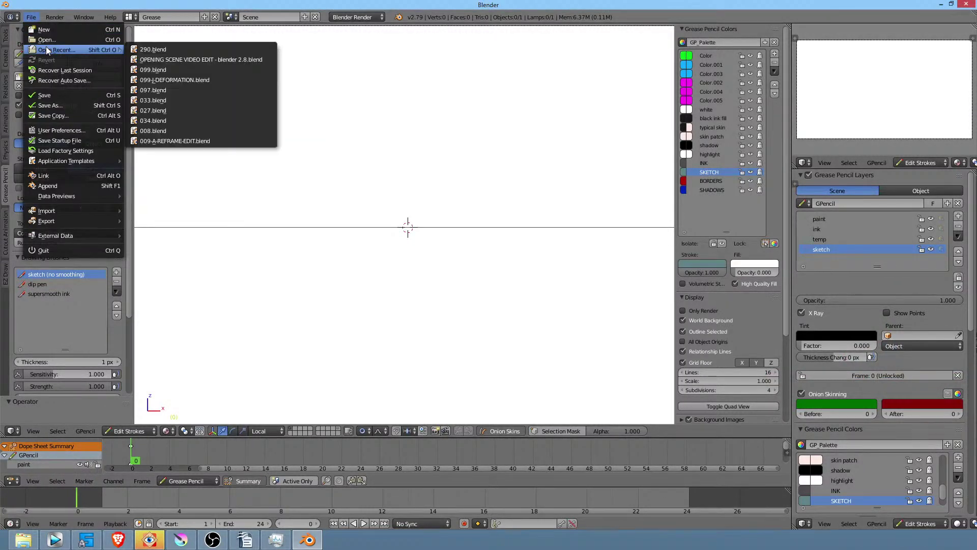
pyautogui.click(137, 50)
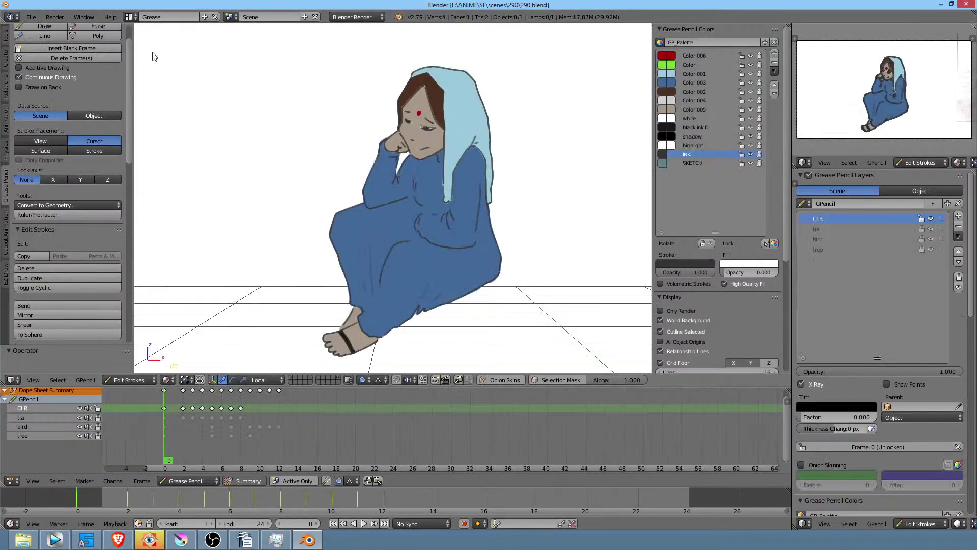
# - Return to Object Mode in the camera view and delete the storyboard reference image beside the seated character
pyautogui.moveTo(176, 438)
pyautogui.mouseDown()
pyautogui.moveTo(266, 438)
pyautogui.moveTo(160, 429)
pyautogui.mouseUp()
pyautogui.press('KP_0')
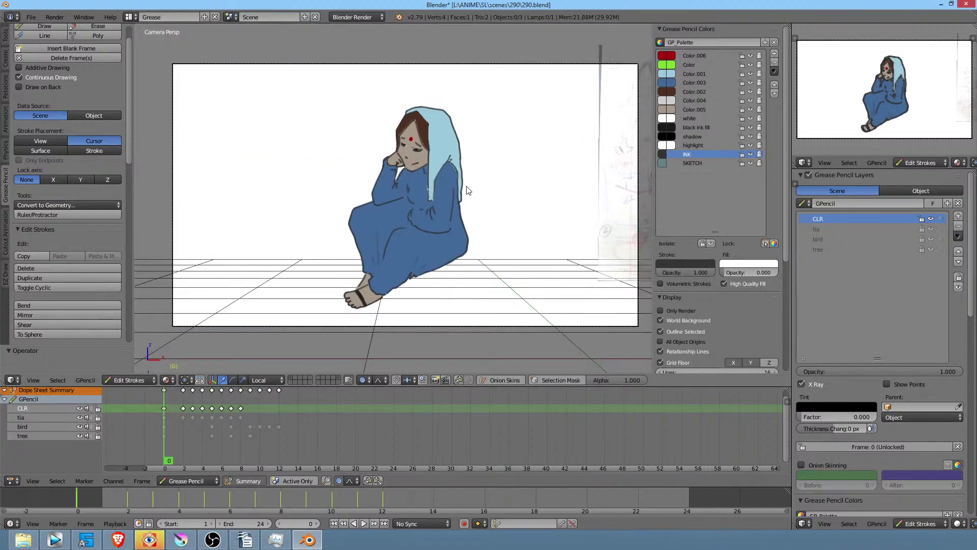
pyautogui.scroll(-1, 466, 189)
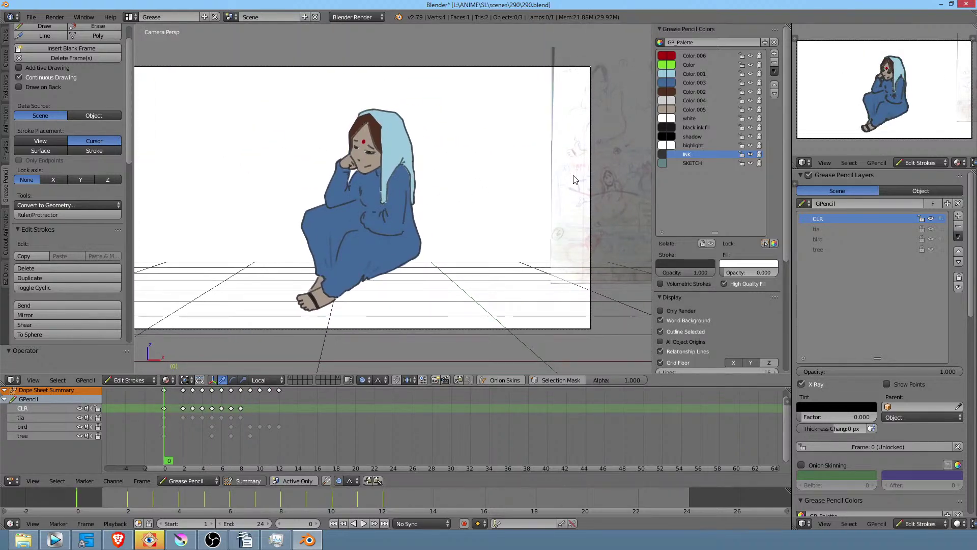
pyautogui.press('Tab')
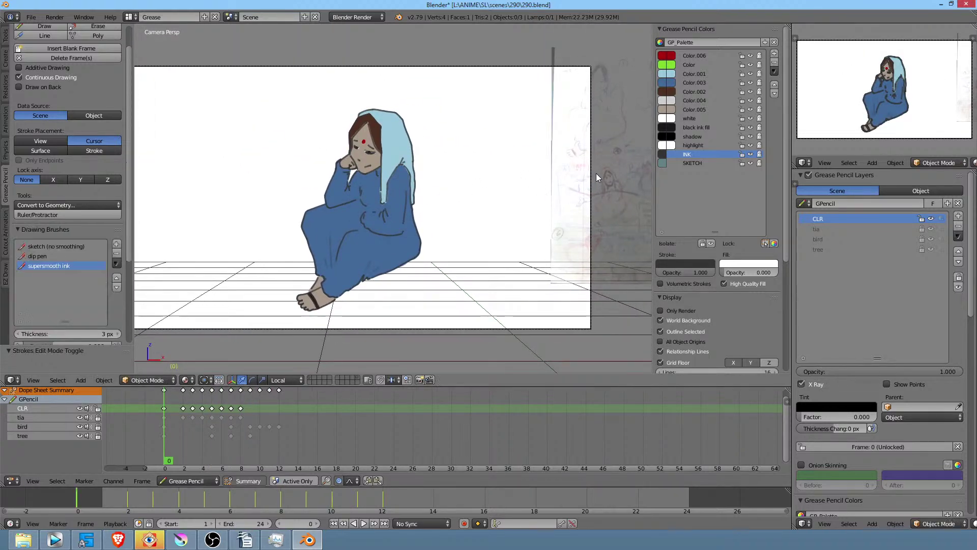
pyautogui.rightClick(610, 141)
pyautogui.press('x')
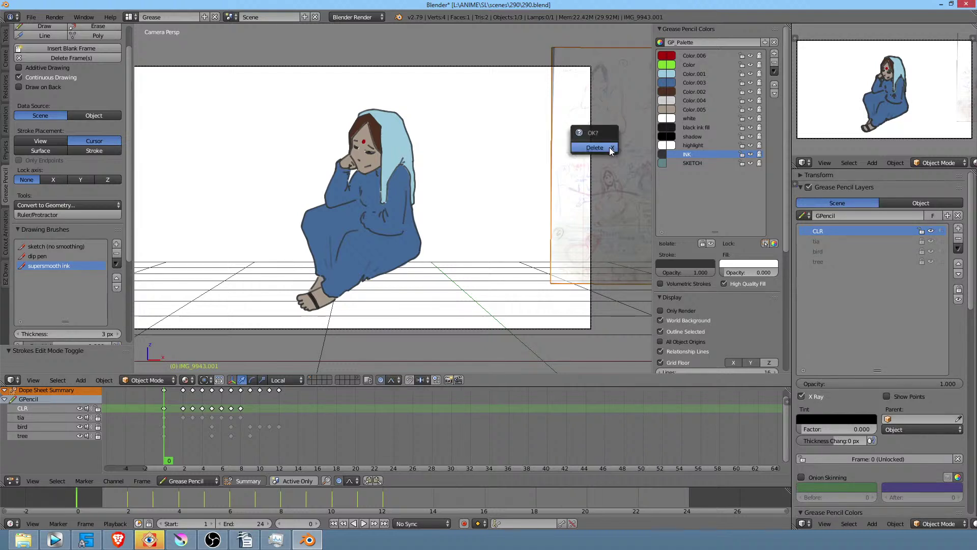
pyautogui.click(610, 147)
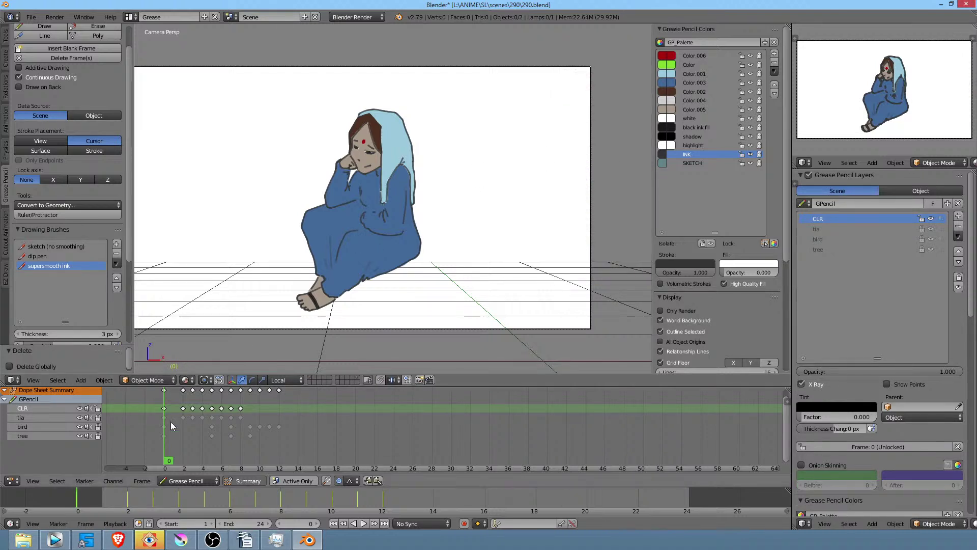
# - Render the frame 0 drawing of the seated character, inspect the image, and return to the viewport
pyautogui.scroll(2, 369, 164)
pyautogui.moveTo(370, 164); pyautogui.dragTo(407, 175)
pyautogui.press('Home')
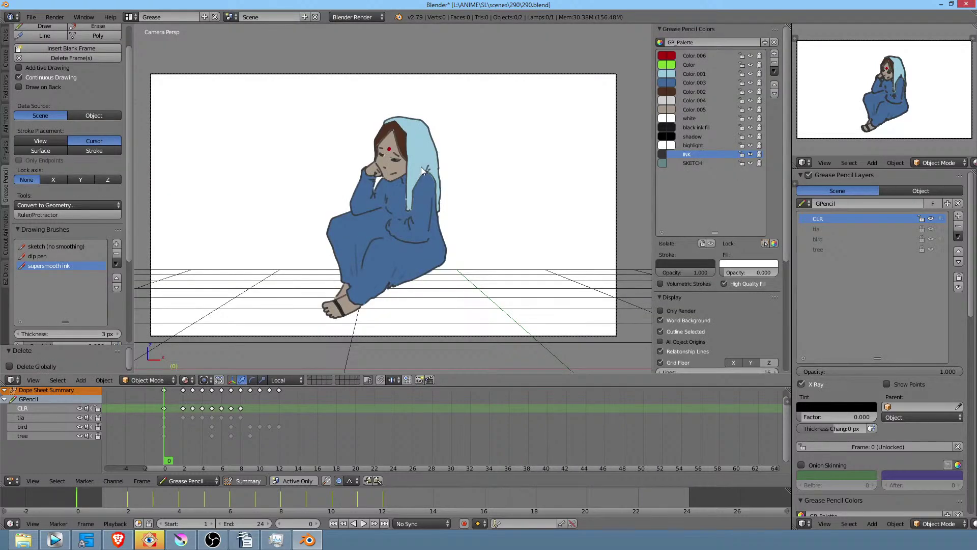
pyautogui.press('F12')
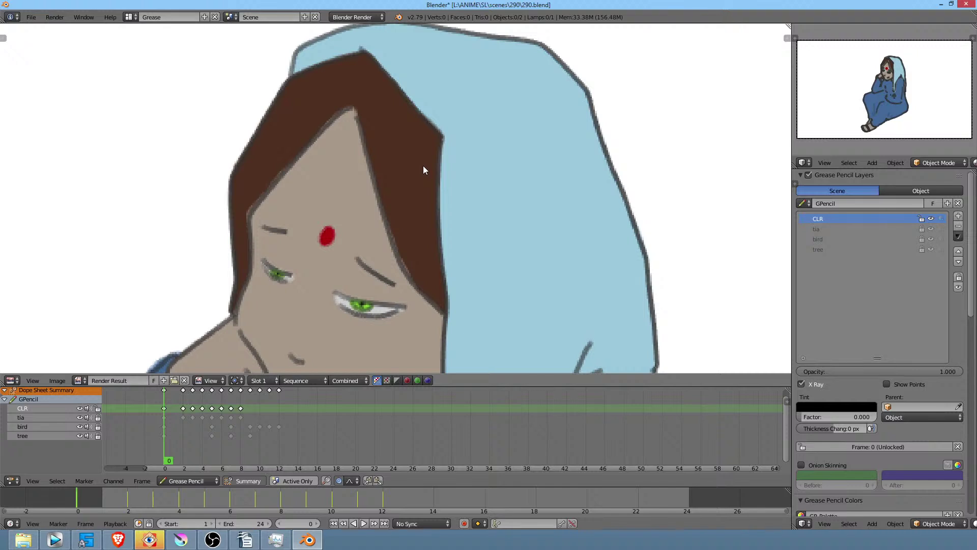
pyautogui.scroll(-5, 424, 172)
pyautogui.scroll(-3, 476, 278)
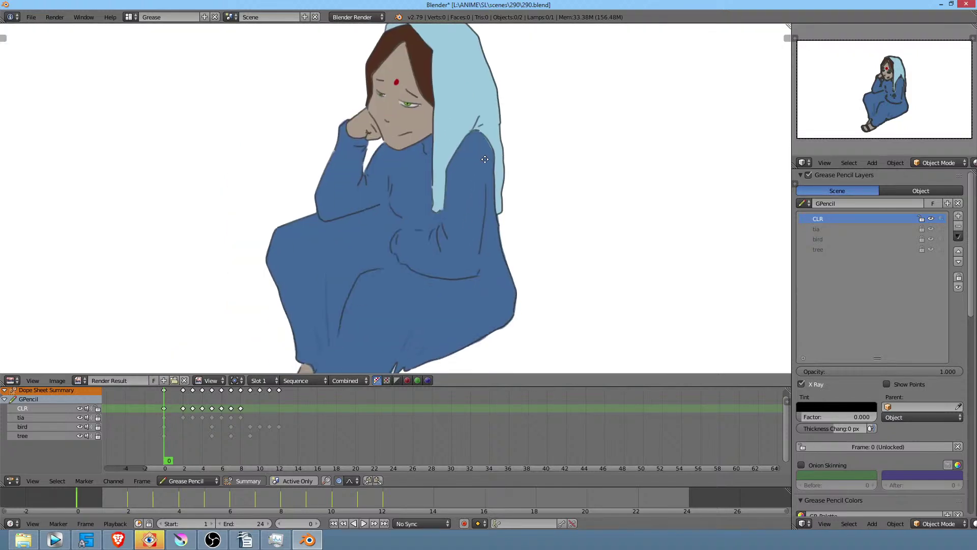
pyautogui.scroll(1, 488, 175)
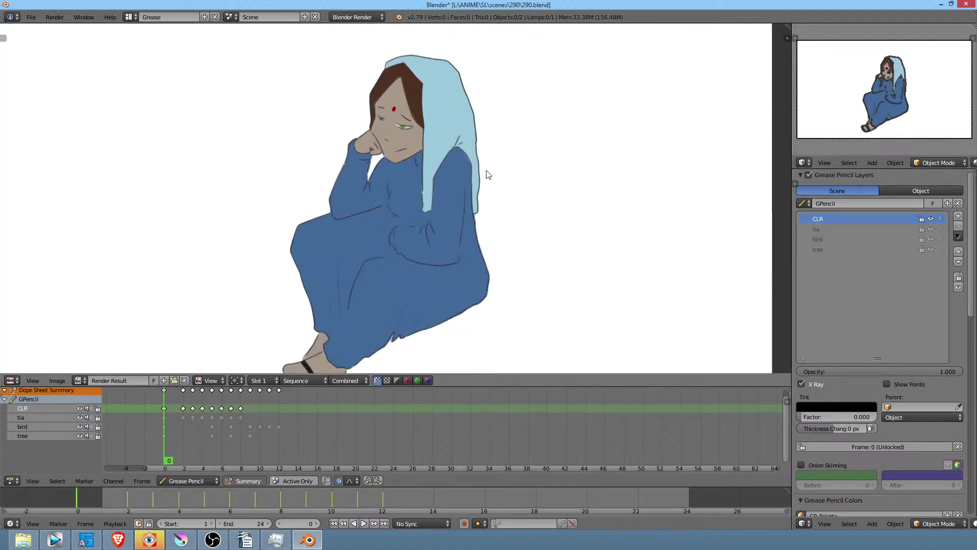
pyautogui.press('Escape')
# - Review the character's motion by playing and scrubbing the keyframes, ending at frame 0
pyautogui.scroll(3, 419, 189)
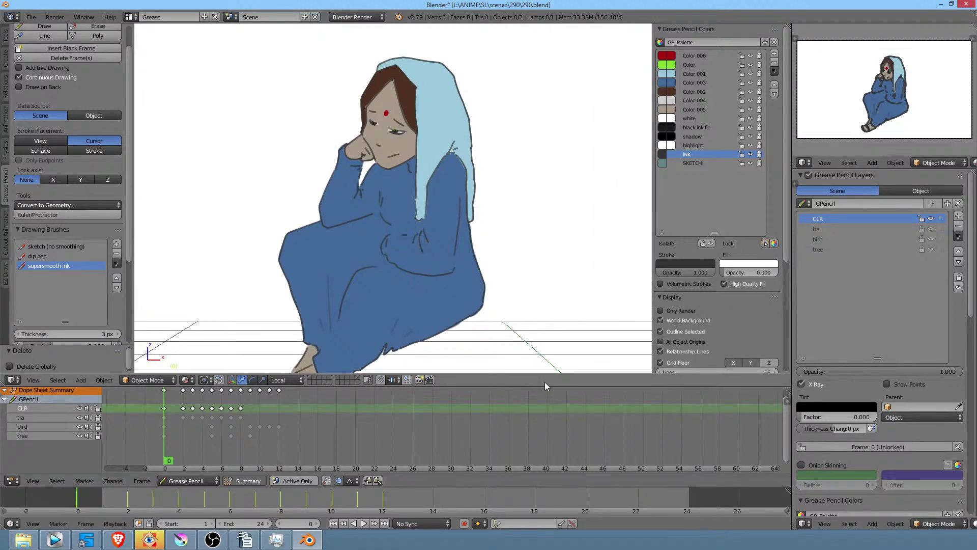
pyautogui.hotkey('alt', 'a')
pyautogui.moveTo(225, 448)
pyautogui.mouseDown()
pyautogui.moveTo(252, 448)
pyautogui.moveTo(178, 443)
pyautogui.moveTo(255, 437)
pyautogui.moveTo(166, 433)
pyautogui.mouseUp()
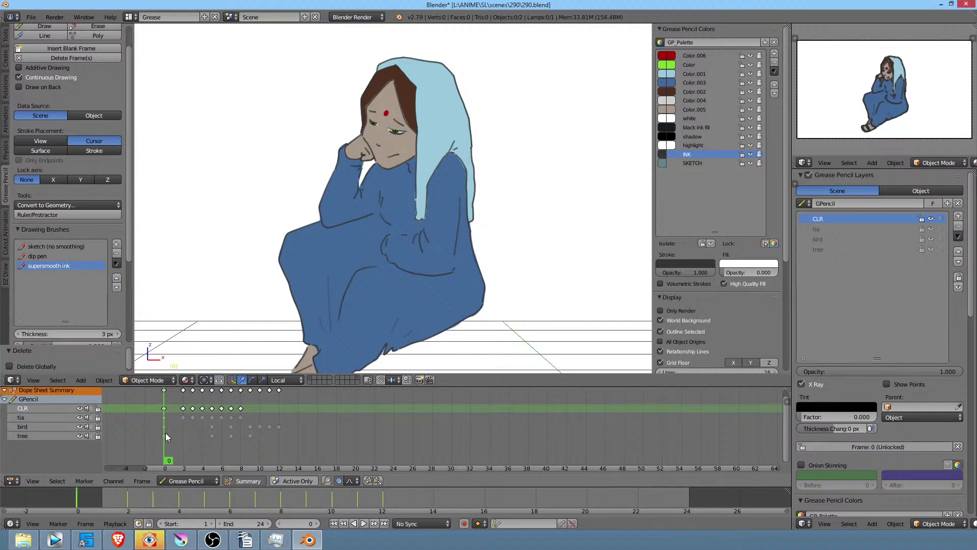
pyautogui.moveTo(184, 442); pyautogui.dragTo(161, 444)
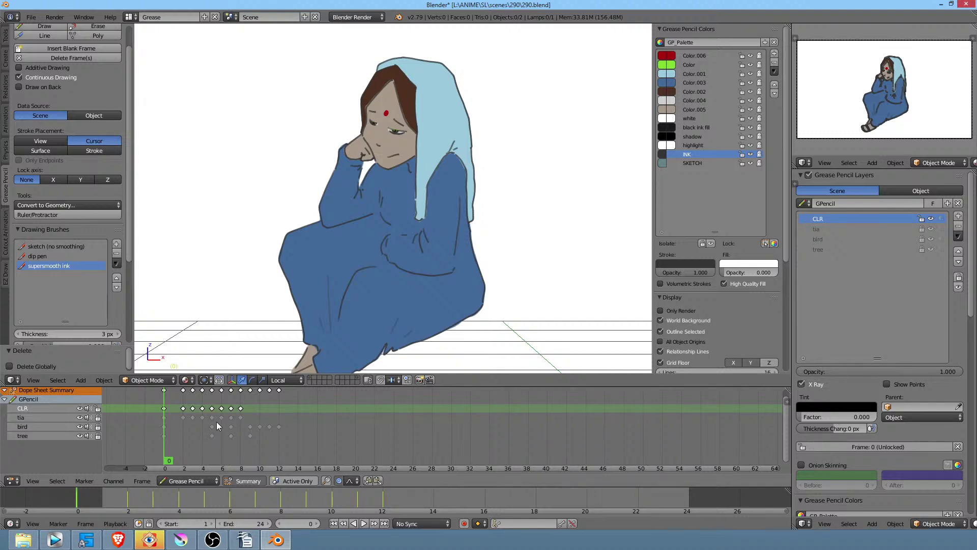
# - Review the opening frames and switch from Object Mode to Edit Strokes mode at frame 0
pyautogui.hotkey('alt', 'a')
pyautogui.moveTo(196, 445)
pyautogui.mouseDown()
pyautogui.moveTo(266, 439)
pyautogui.moveTo(197, 442)
pyautogui.moveTo(191, 433)
pyautogui.mouseUp()
pyautogui.scroll(-1, 226, 445)
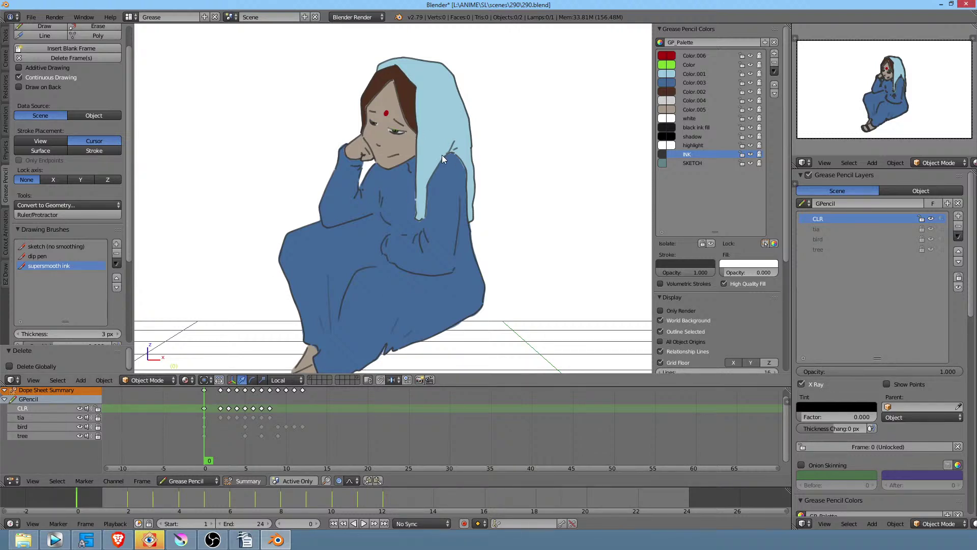
pyautogui.press('Tab')
pyautogui.press('Tab')
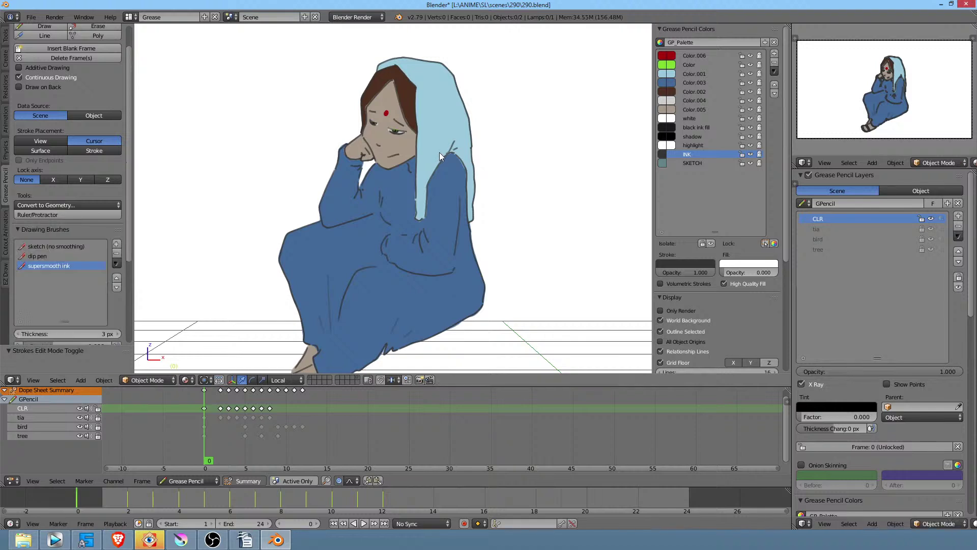
pyautogui.click(159, 380)
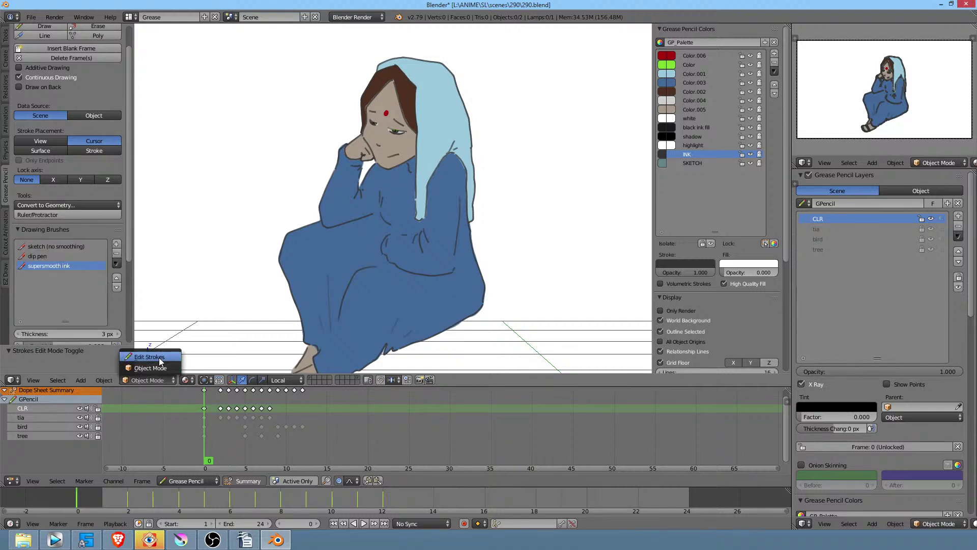
pyautogui.click(152, 359)
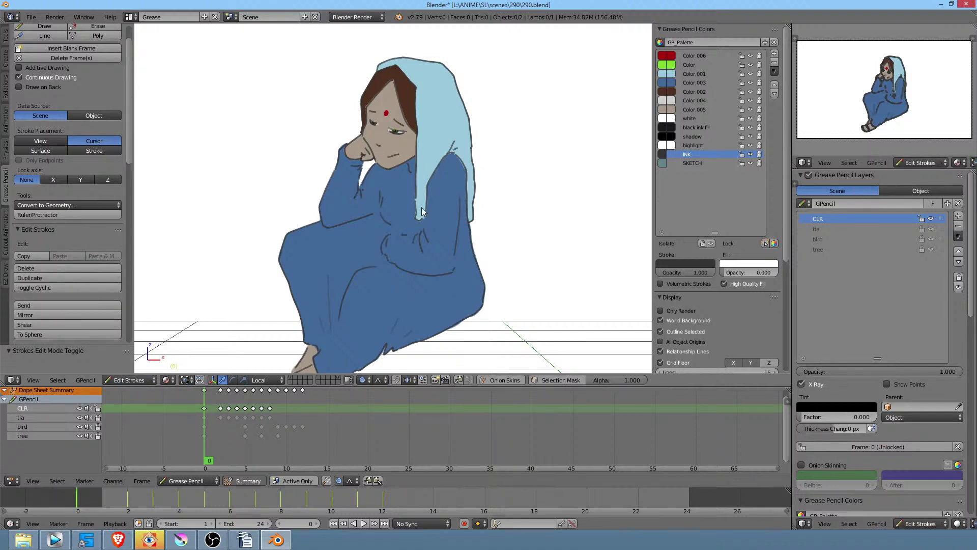
# - Make the tia, bird and tree layers editable again alongside CLR and save 290.blend
pyautogui.press('KP_Multiply')
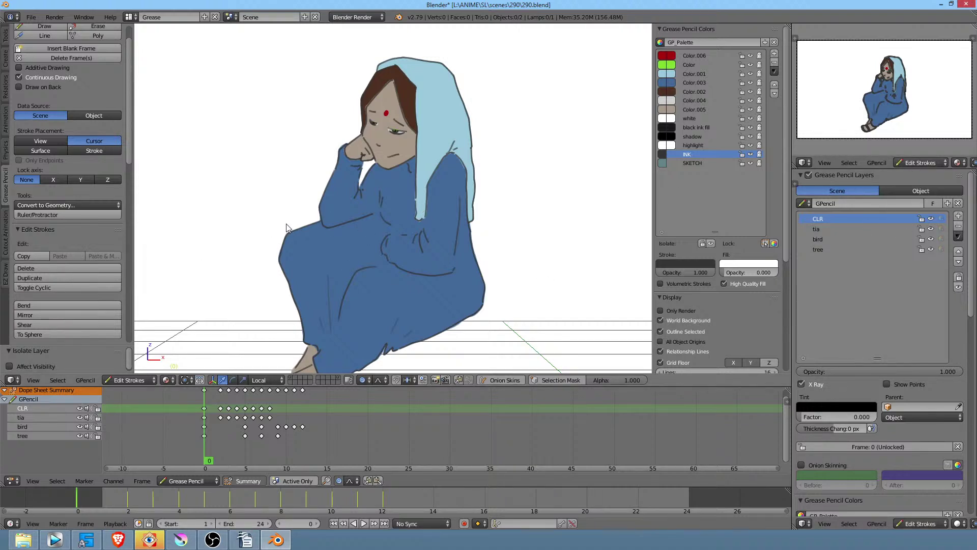
pyautogui.hotkey('ctrl', 's')
pyautogui.click(310, 220)
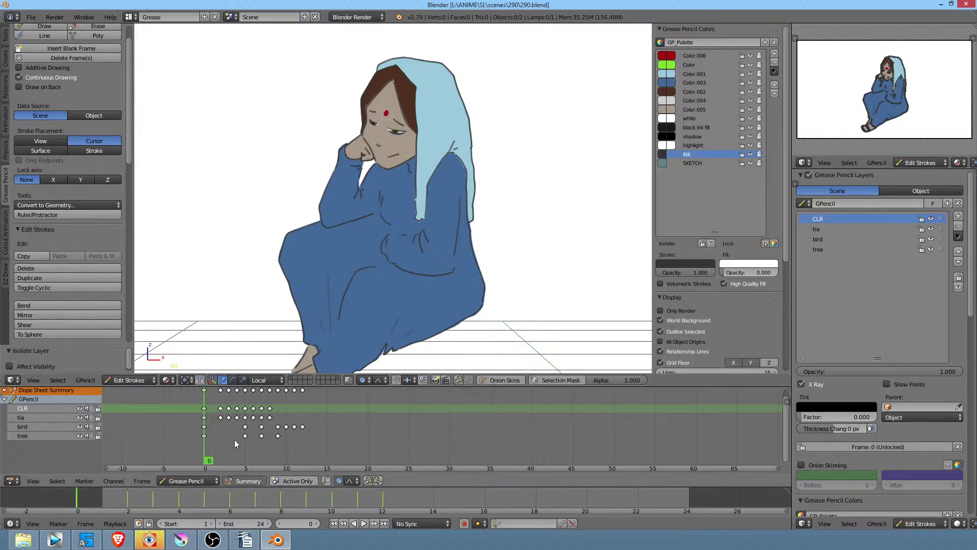
# - Scrub the animation to frame 9 and try to select the bird layer's keyframes at frames 10 to 12
pyautogui.hotkey('alt', 'a')
pyautogui.moveTo(222, 450); pyautogui.dragTo(278, 447)
pyautogui.hotkey('alt', 'a')
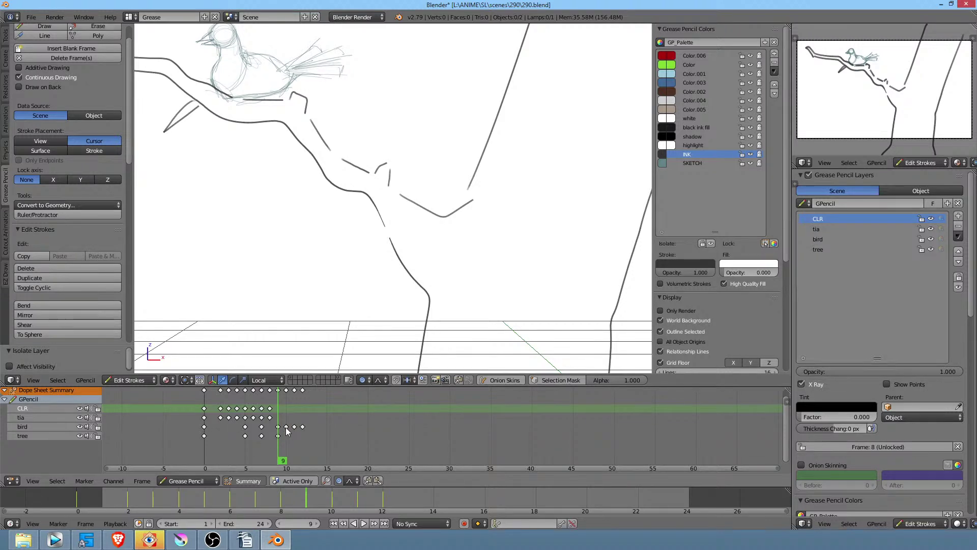
pyautogui.rightClick(287, 427)
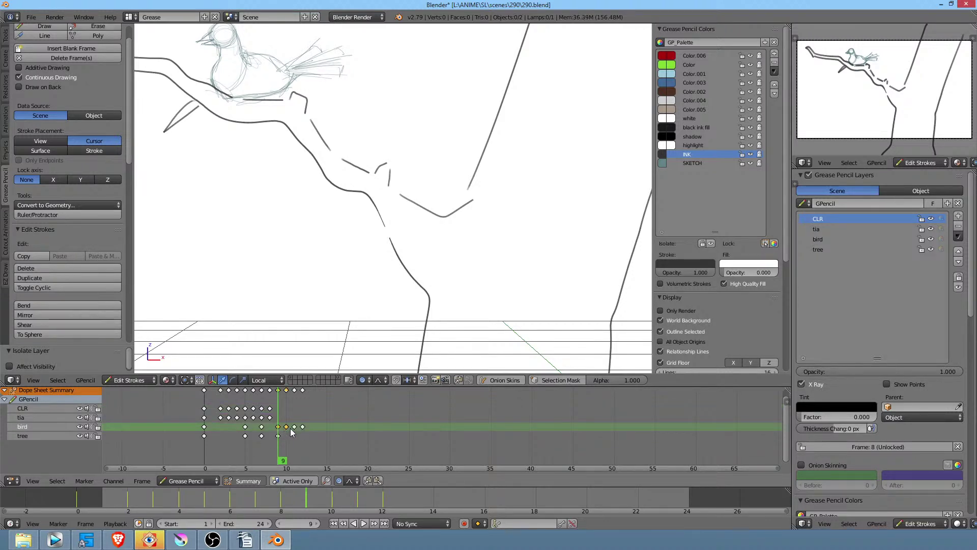
pyautogui.keyDown('shift'); pyautogui.rightClick(294, 427); pyautogui.keyUp('shift')
pyautogui.keyDown('shift'); pyautogui.rightClick(302, 427); pyautogui.keyUp('shift')
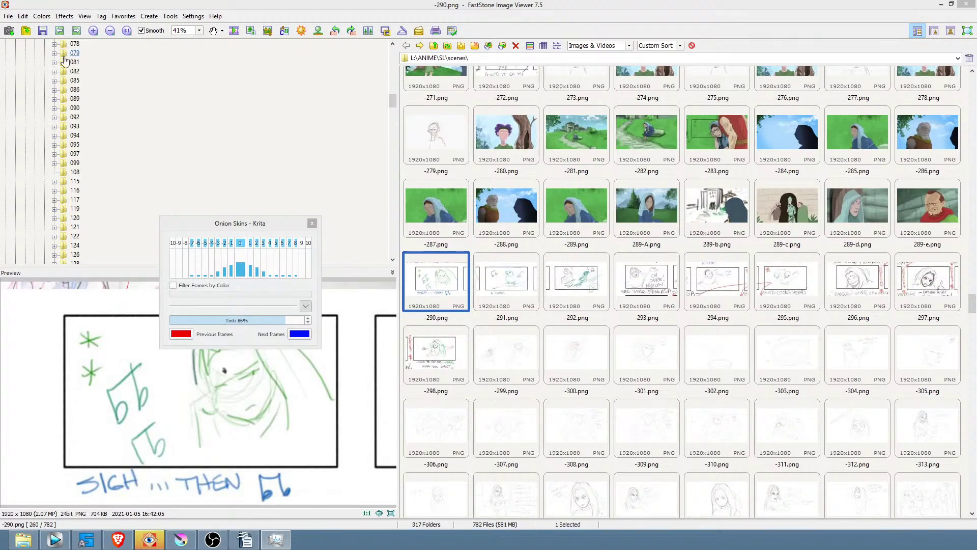
# - Relaunch Blender 2.79 and reopen the recent file 290.blend
pyautogui.moveTo(388, 2)
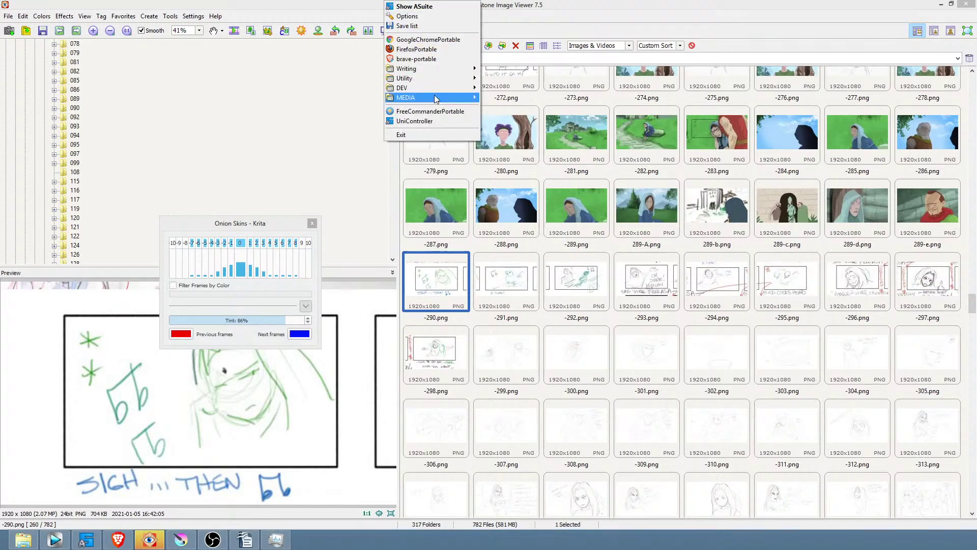
pyautogui.moveTo(434, 97)
pyautogui.click(521, 127)
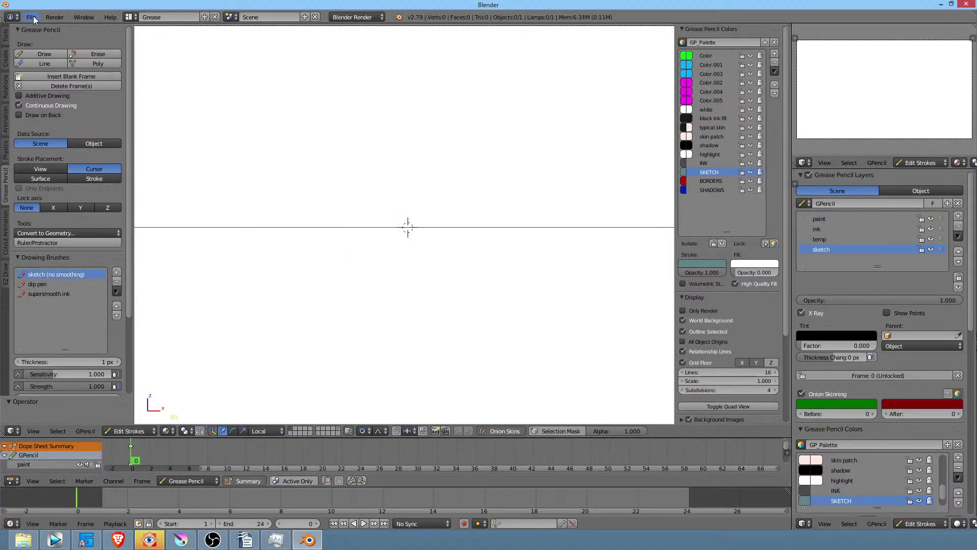
pyautogui.click(32, 17)
pyautogui.moveTo(59, 51)
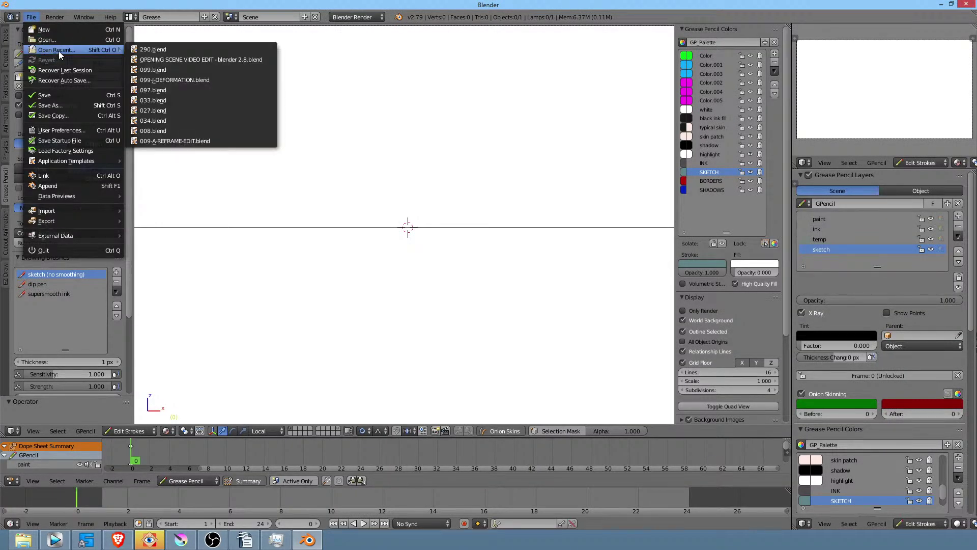
pyautogui.click(193, 48)
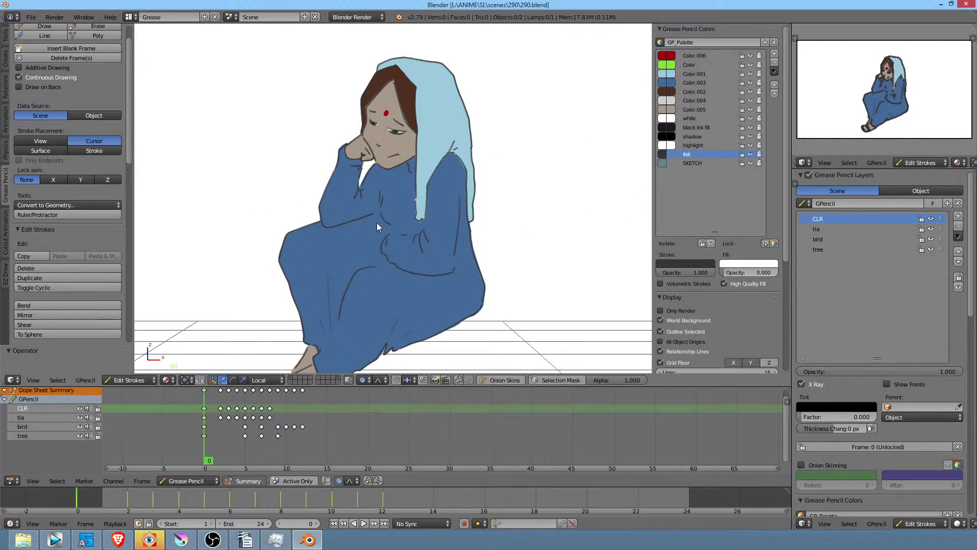
# - Play the animation, stop it, and try to select the last keyframe on the bird layer
pyautogui.hotkey('alt', 'a')
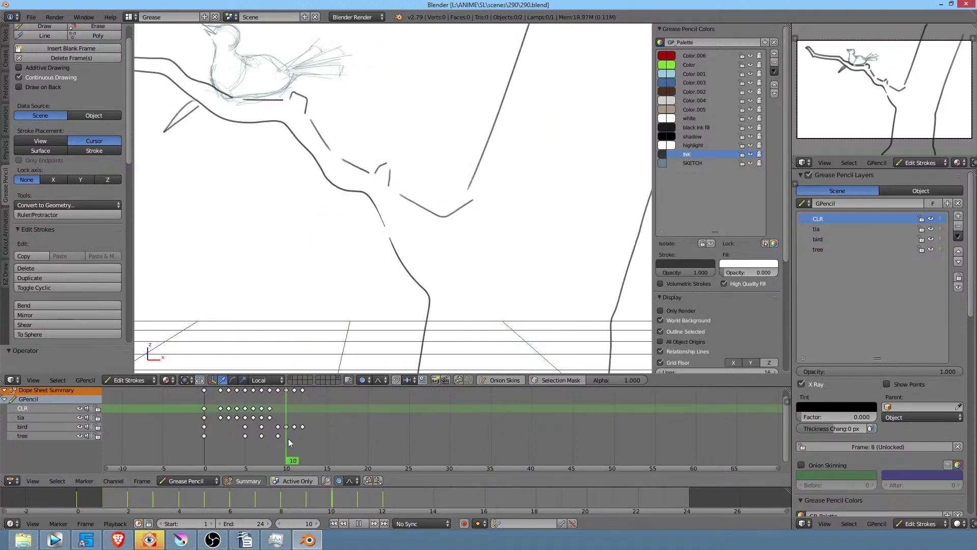
pyautogui.press('Escape')
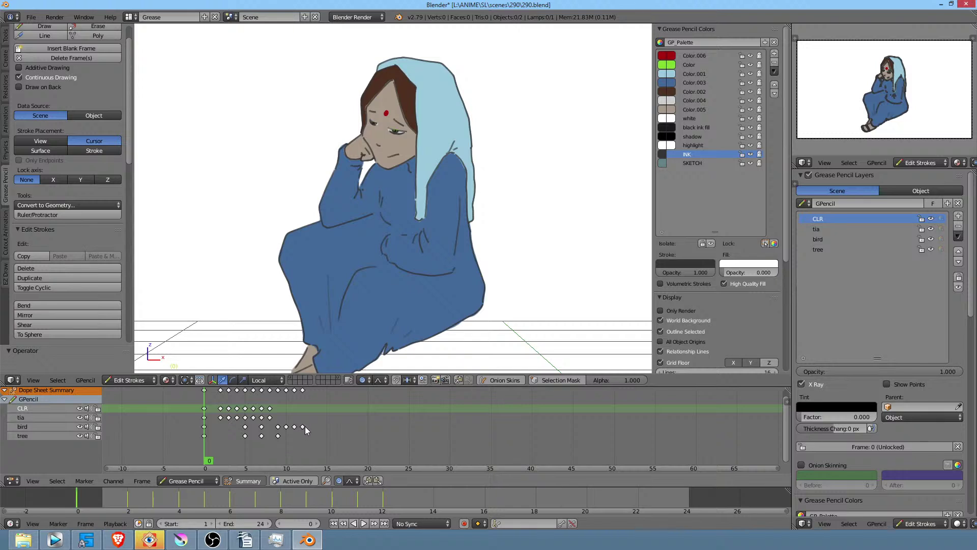
pyautogui.click(302, 427)
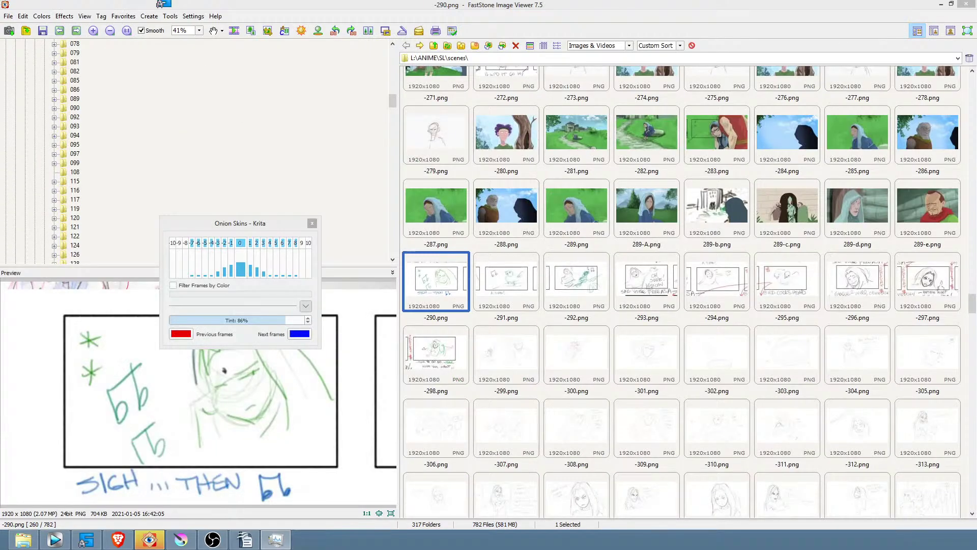
# - Start Blender 2.79 again and load 290.blend from the recent files
pyautogui.click(186, 0)
pyautogui.moveTo(238, 89)
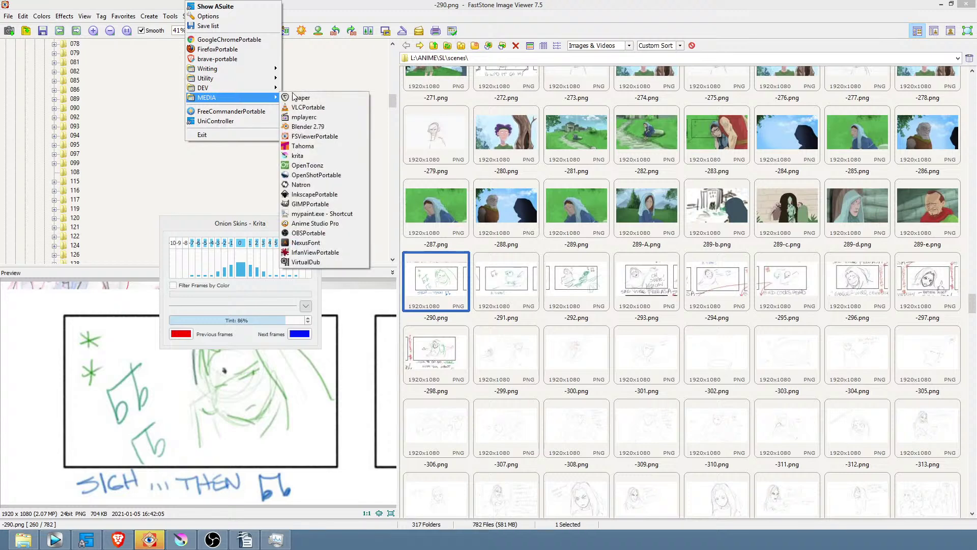
pyautogui.click(308, 127)
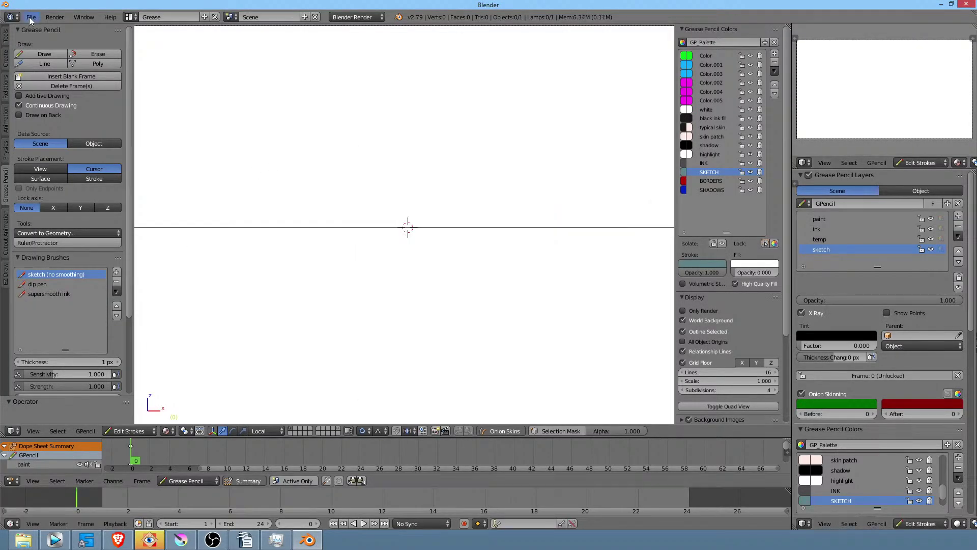
pyautogui.click(30, 19)
pyautogui.click(30, 19)
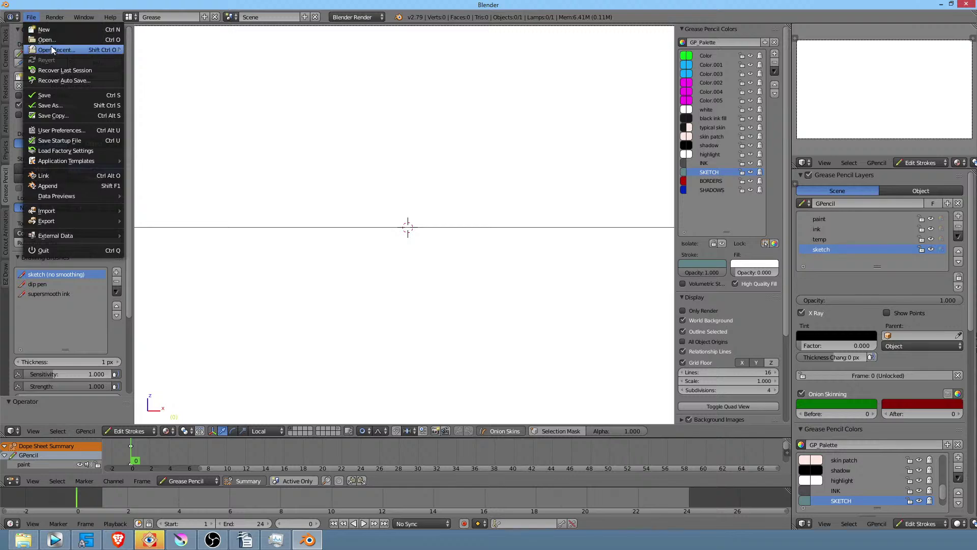
pyautogui.moveTo(53, 50)
pyautogui.click(148, 49)
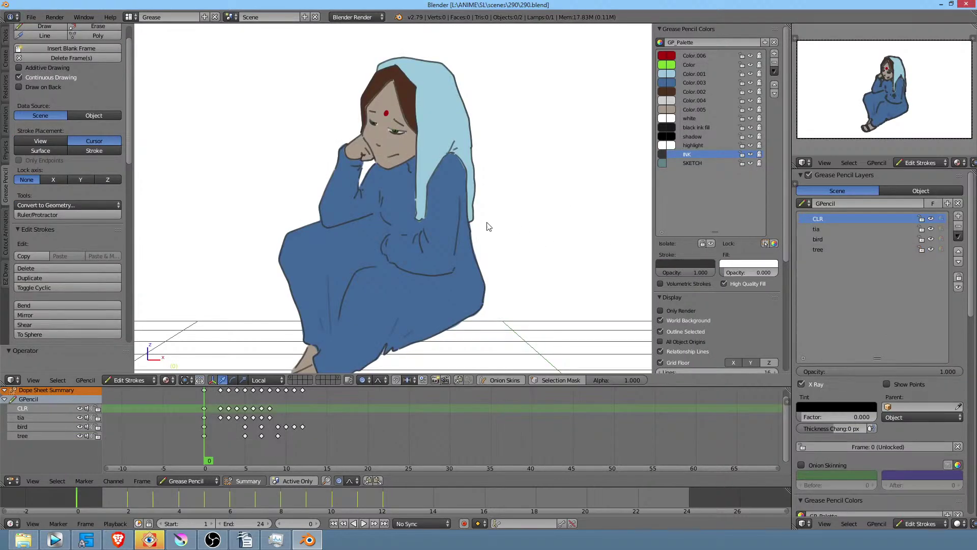
# - Switch to the camera view and play the animation to check the character's motion
pyautogui.press('KP_0')
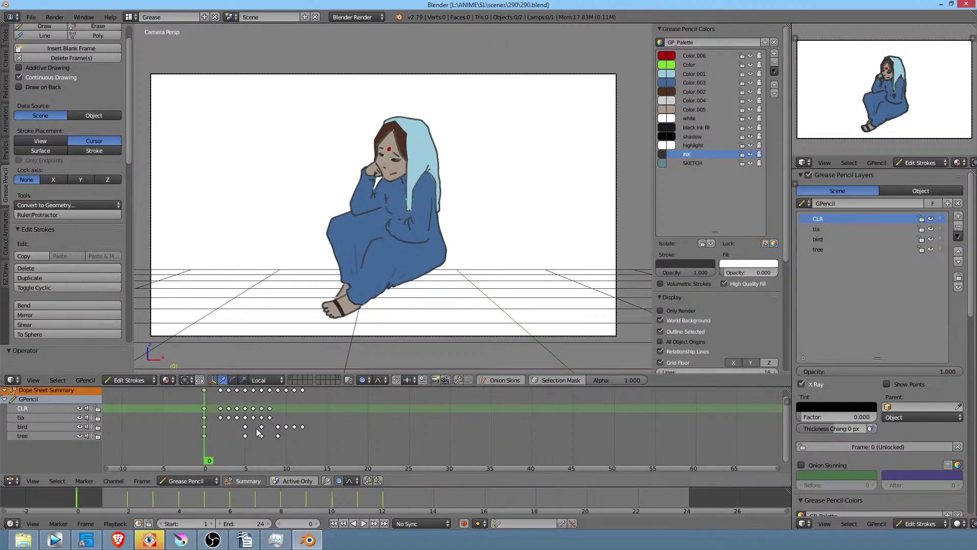
pyautogui.hotkey('alt', 'a')
pyautogui.moveTo(253, 444)
pyautogui.mouseDown()
pyautogui.moveTo(266, 446)
pyautogui.moveTo(155, 448)
pyautogui.moveTo(298, 444)
pyautogui.moveTo(179, 449)
pyautogui.mouseUp()
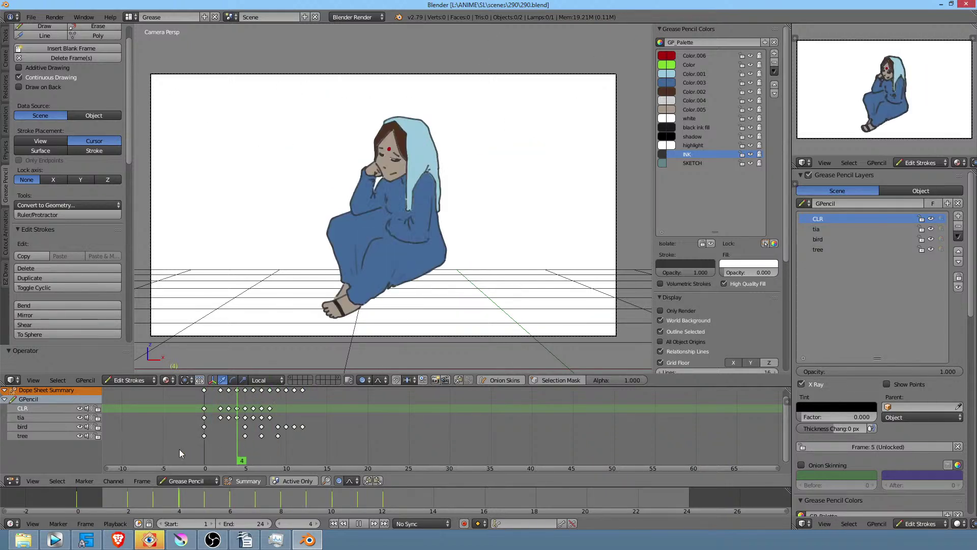
# - Hide the bird layer and save 290.blend
pyautogui.click(931, 239)
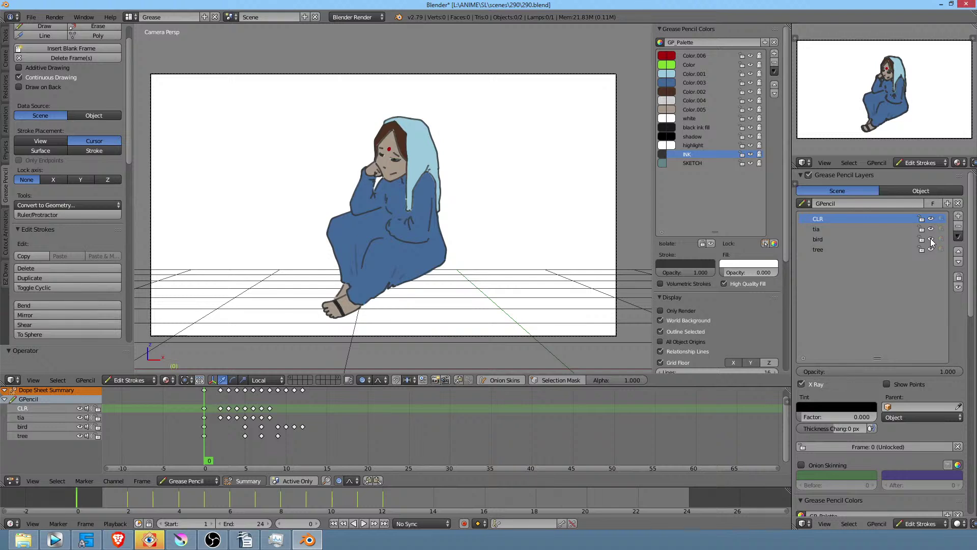
pyautogui.hotkey('ctrl', 's')
pyautogui.click(383, 195)
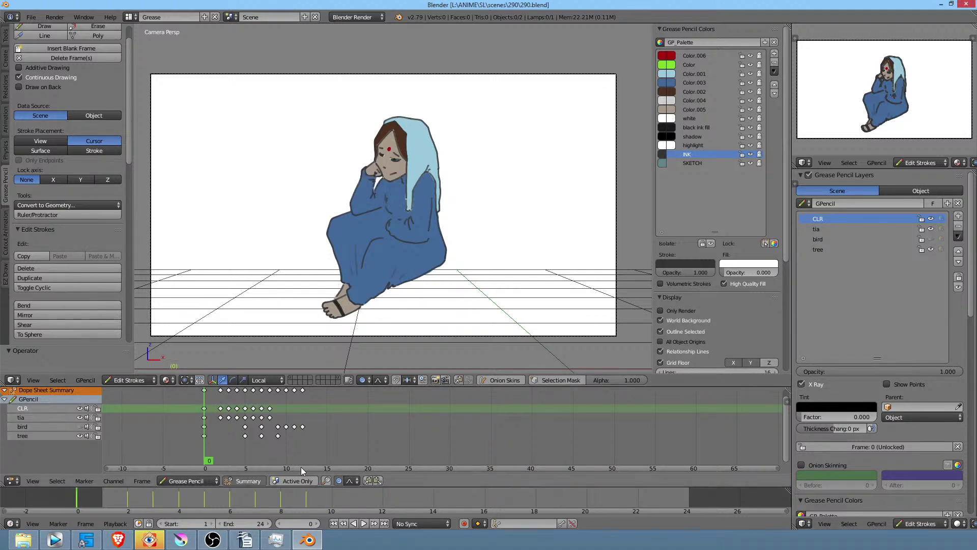
# - Check the animation up to frame 12 and set the scene's end frame to 12
pyautogui.hotkey('alt', 'a')
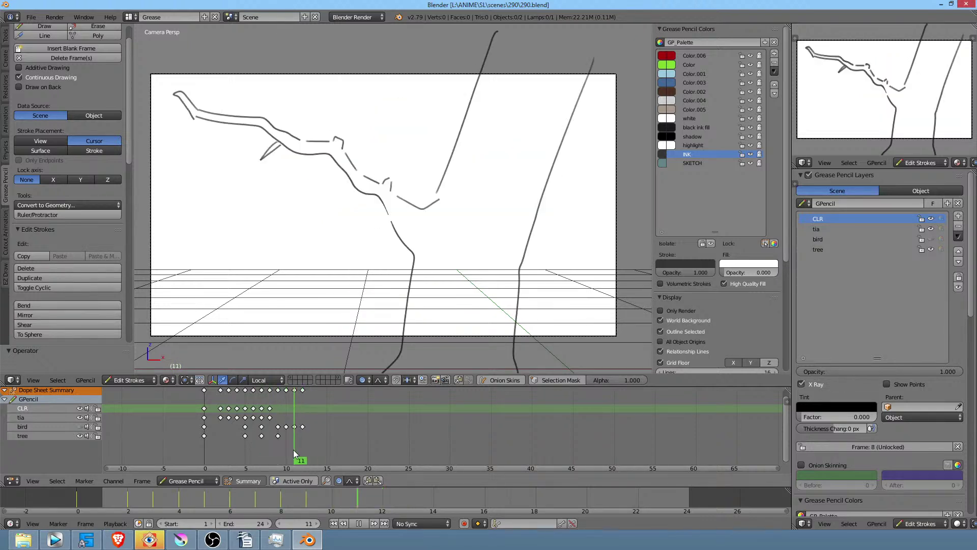
pyautogui.moveTo(284, 451)
pyautogui.mouseDown()
pyautogui.moveTo(270, 451)
pyautogui.moveTo(304, 451)
pyautogui.mouseUp()
pyautogui.click(267, 523)
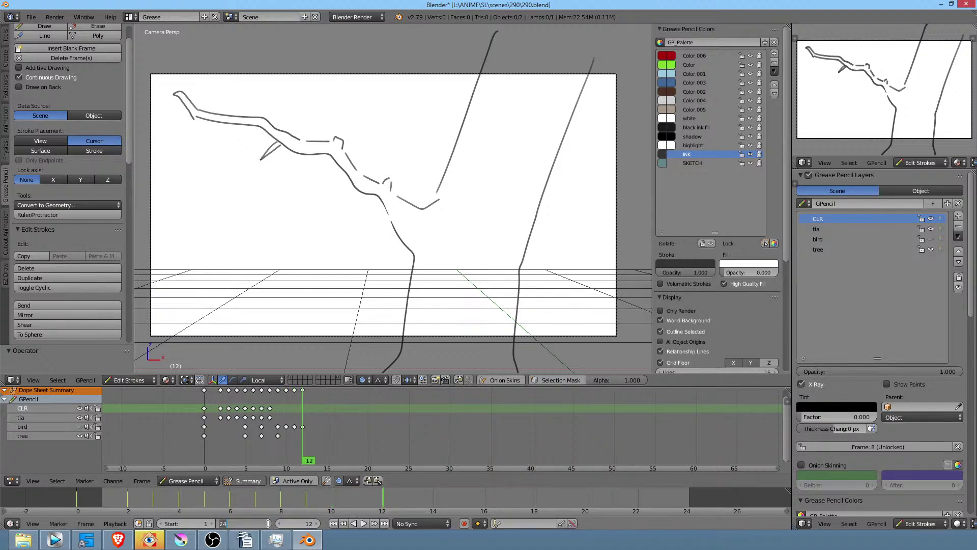
pyautogui.write('12')
pyautogui.press('Return')
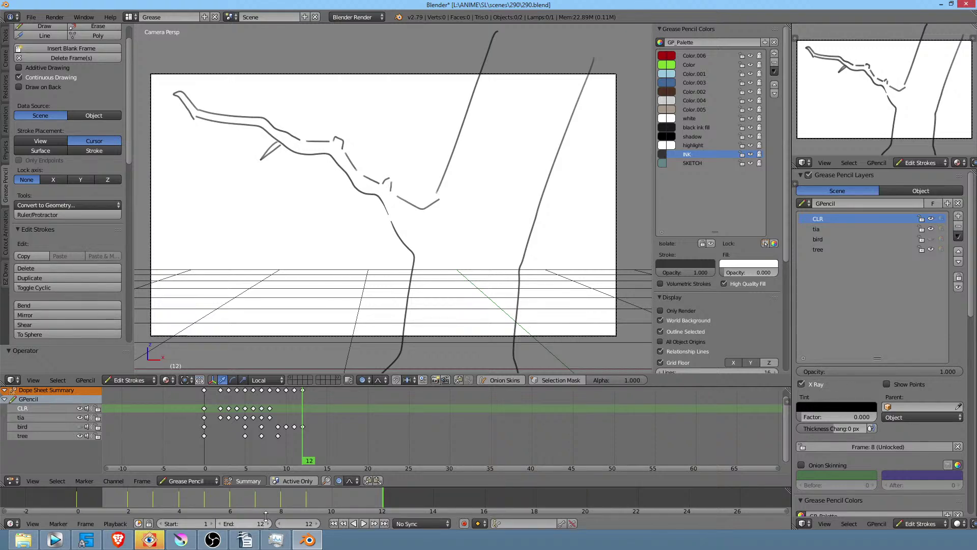
# - Switch to the Default screen layout, show the render output settings, and fit the whole camera frame in view
pyautogui.hotkey('ctrl', 'Left')
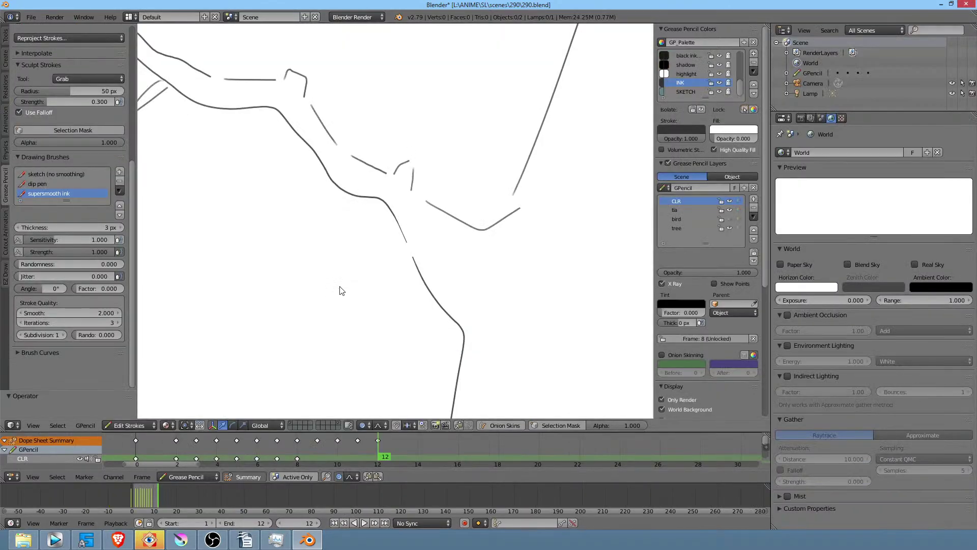
pyautogui.click(801, 118)
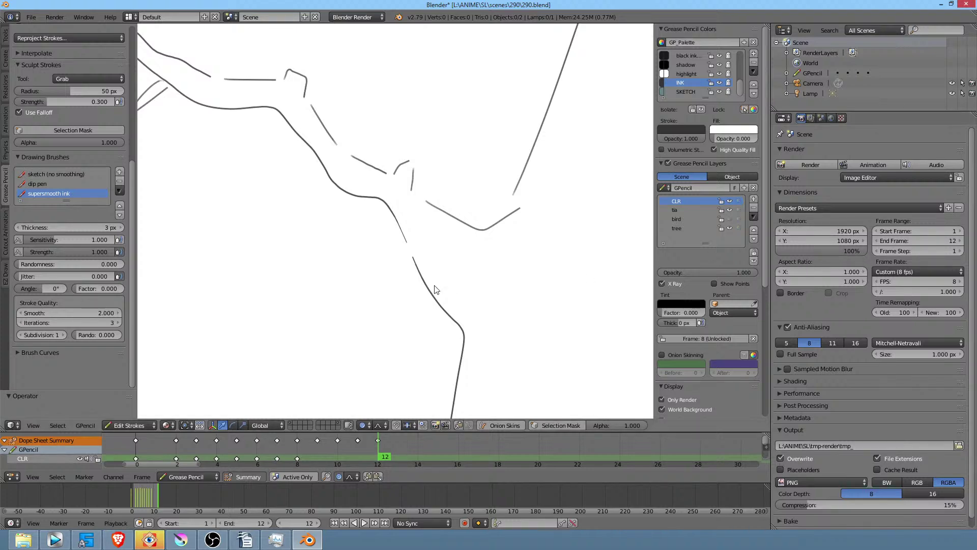
pyautogui.scroll(-5, 437, 290)
pyautogui.press('Home')
pyautogui.scroll(-1, 874, 386)
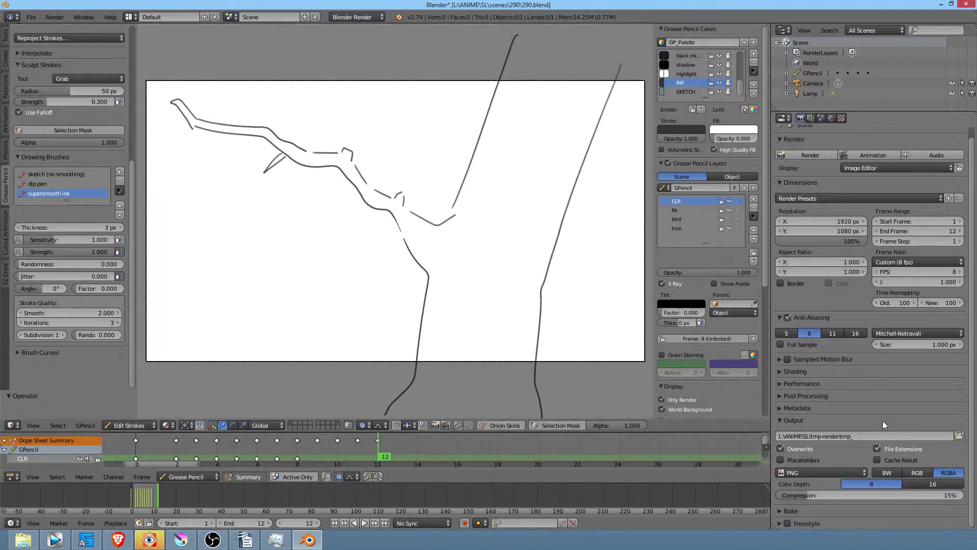
# - Set the render output to the L:\ANIME\SL\scenes\290 folder with the file name prefix pre-render_
pyautogui.click(960, 437)
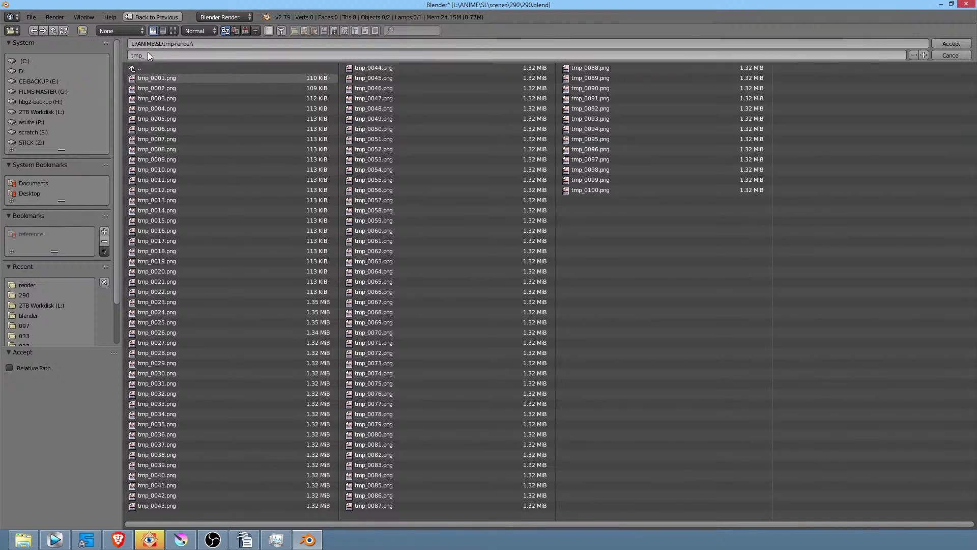
pyautogui.click(136, 68)
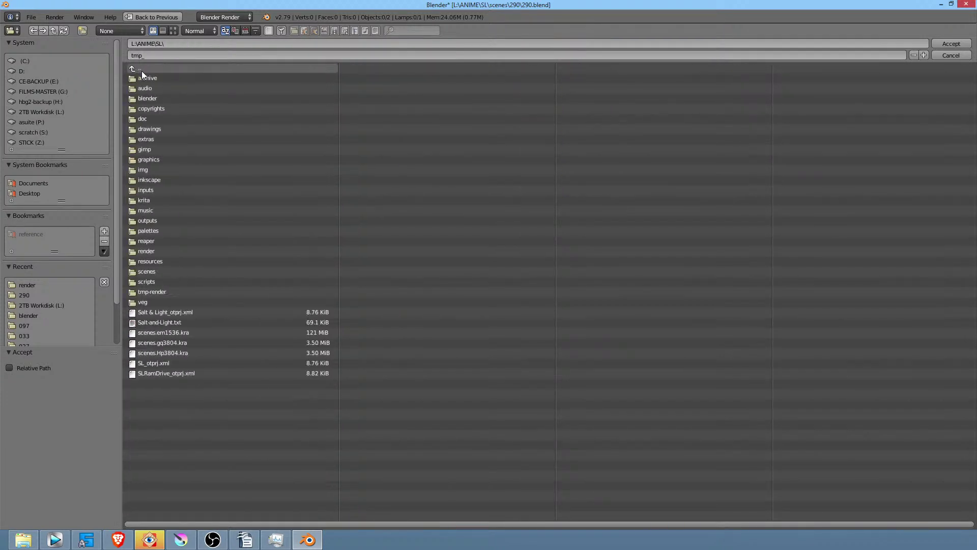
pyautogui.click(159, 272)
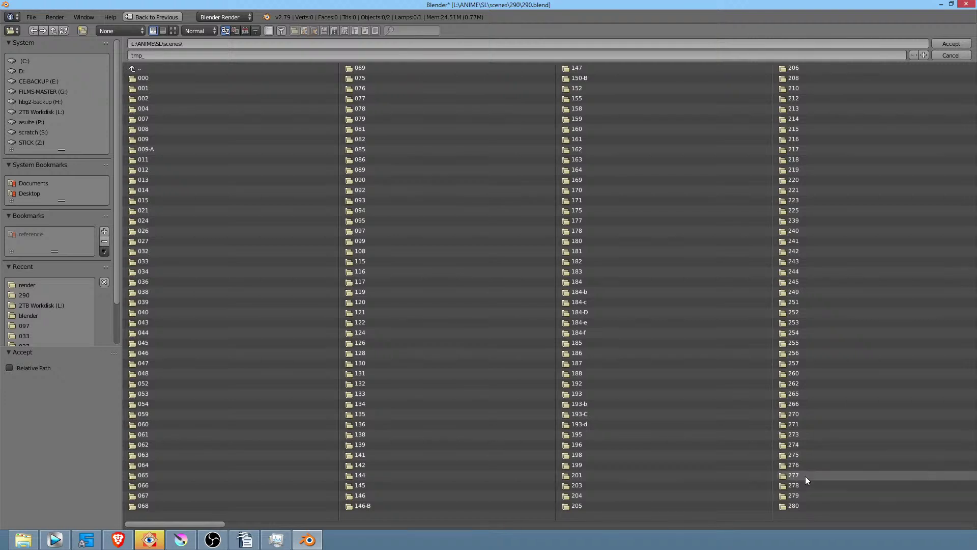
pyautogui.scroll(-3, 799, 452)
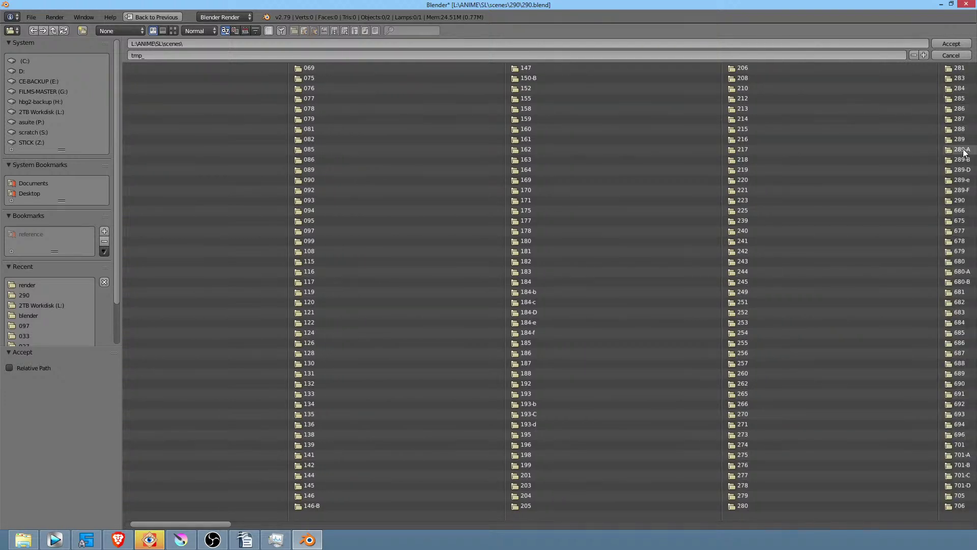
pyautogui.click(960, 202)
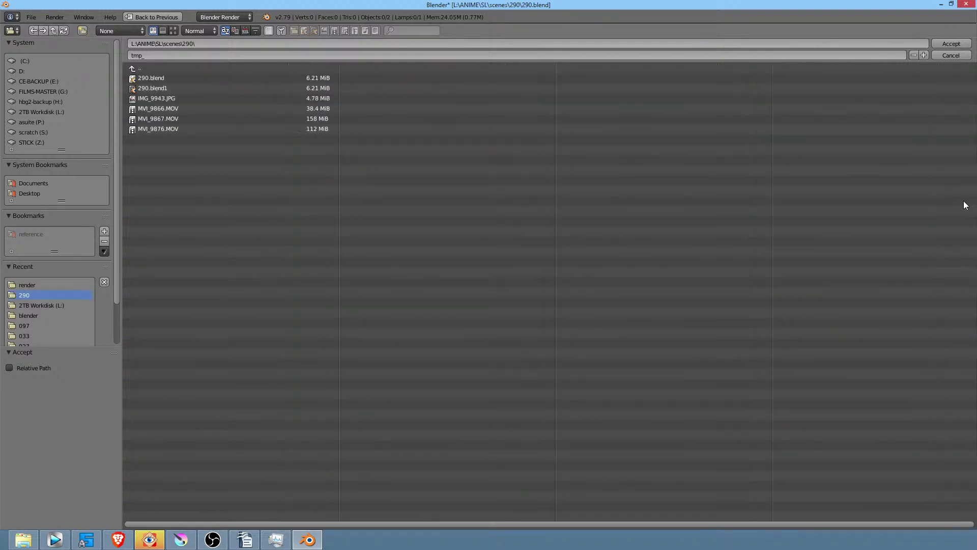
pyautogui.click(167, 55)
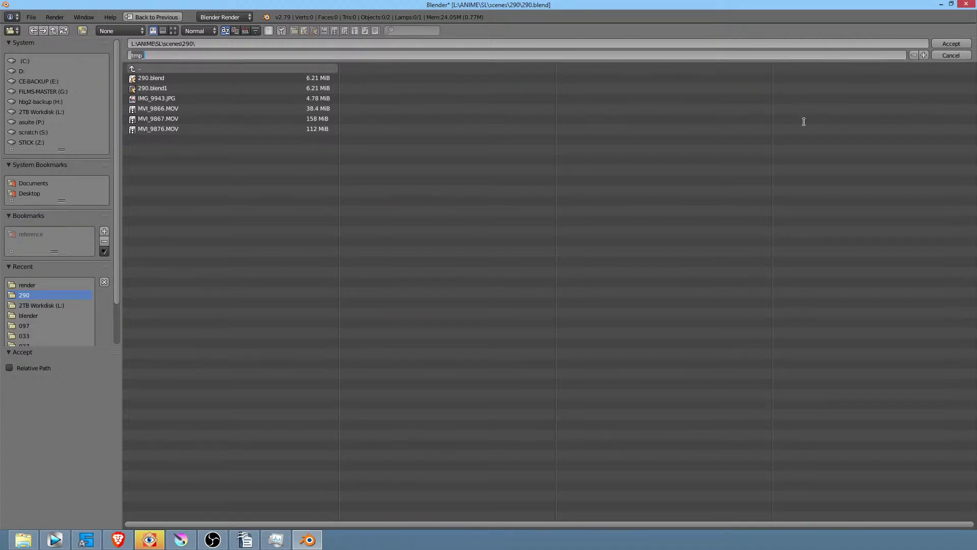
pyautogui.write('pre-render_')
pyautogui.press('Return')
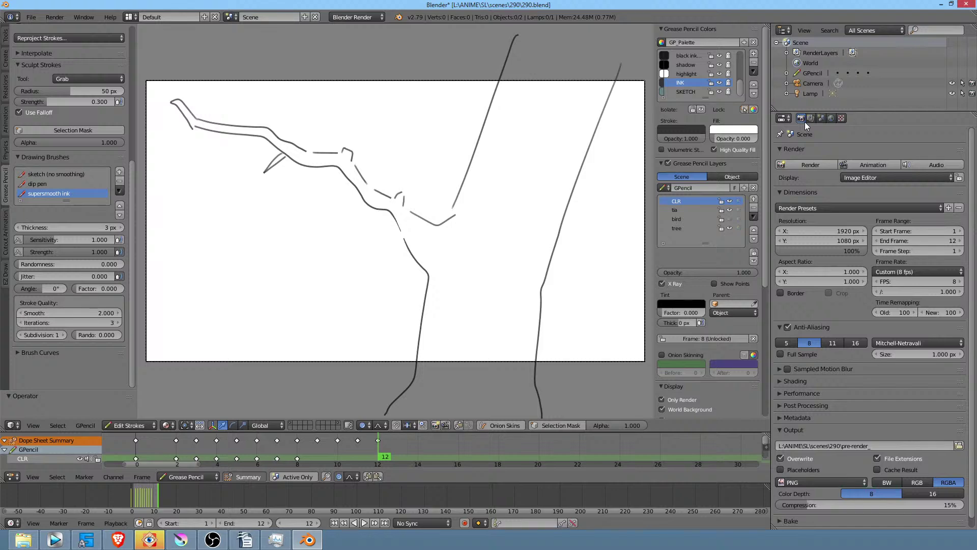
# - Test-render the current frame, close the result, and set the OpenGL render alpha mode to Transparent
pyautogui.hotkey('ctrl', 'F12')
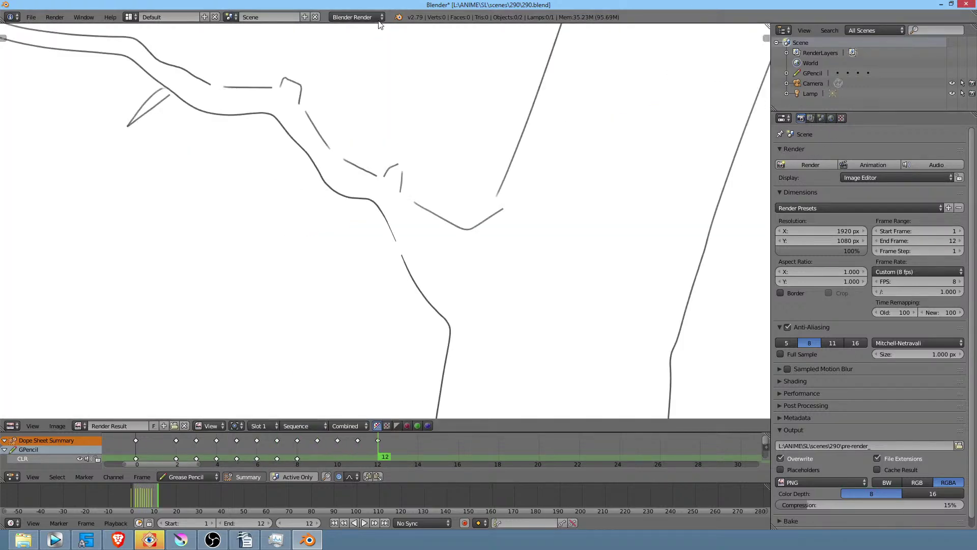
pyautogui.press('Escape')
pyautogui.click(52, 18)
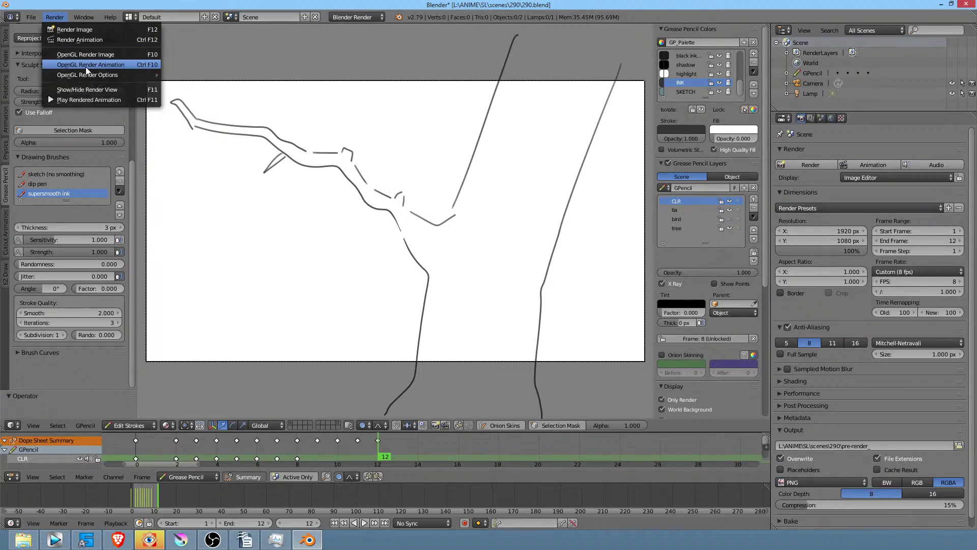
pyautogui.moveTo(92, 75)
pyautogui.moveTo(219, 104)
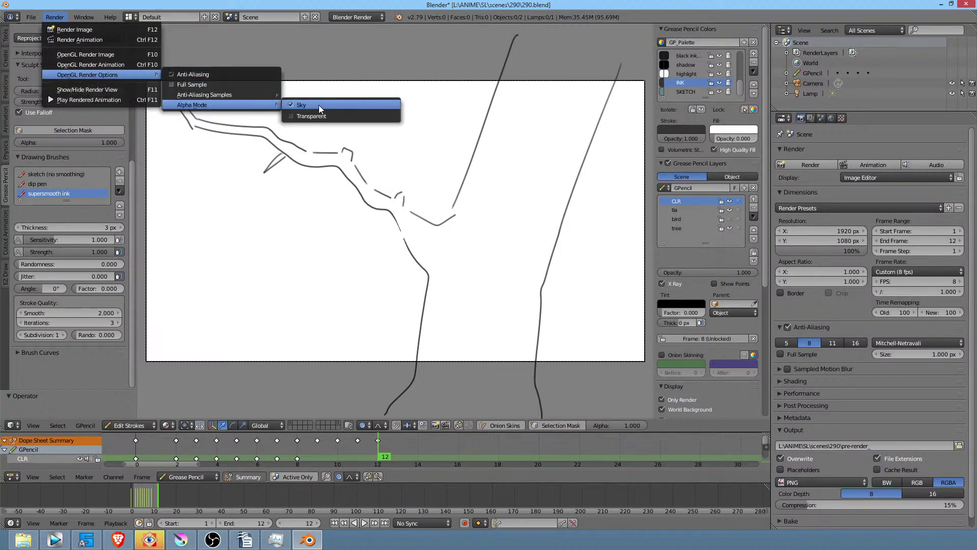
pyautogui.click(292, 115)
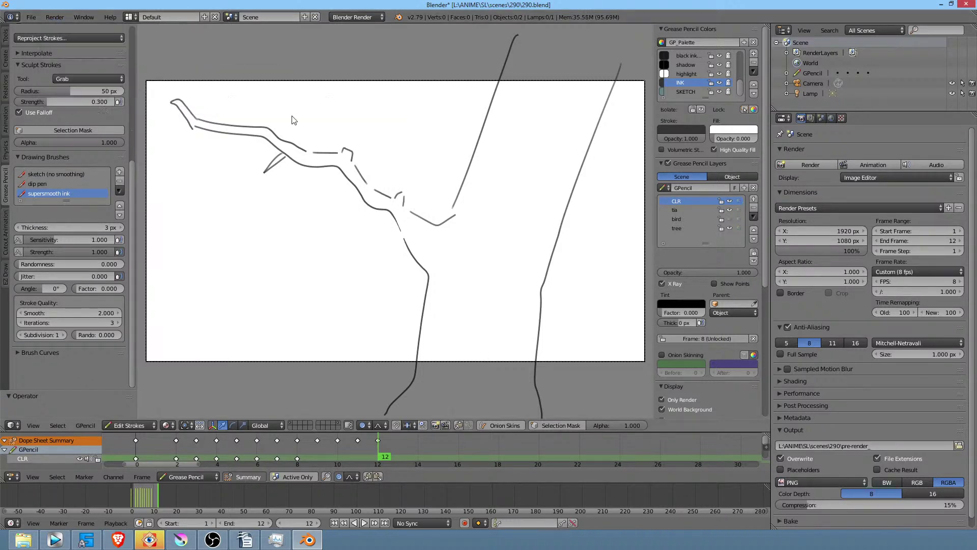
# - Enable Full Sample and set the anti-aliasing samples to 16 in the OpenGL render options
pyautogui.click(52, 19)
pyautogui.moveTo(84, 76)
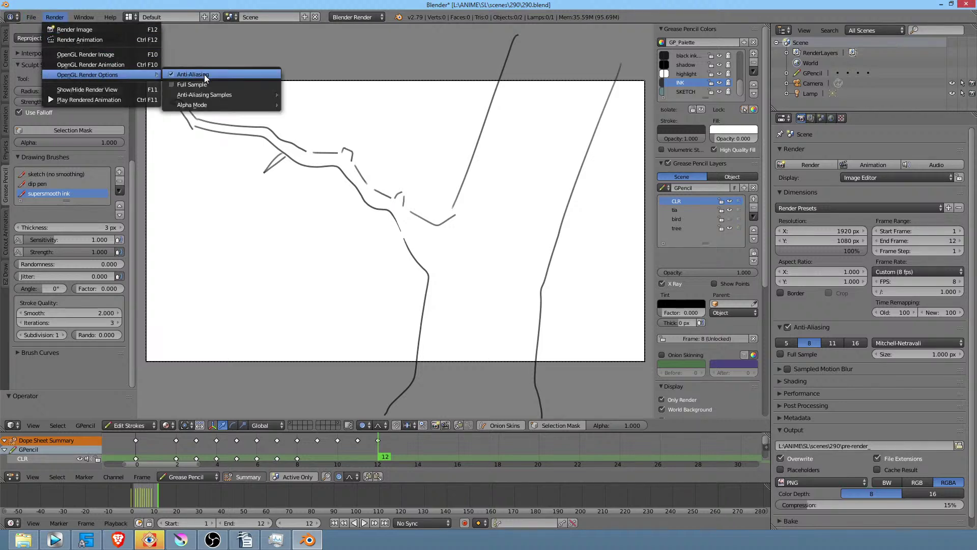
pyautogui.click(173, 84)
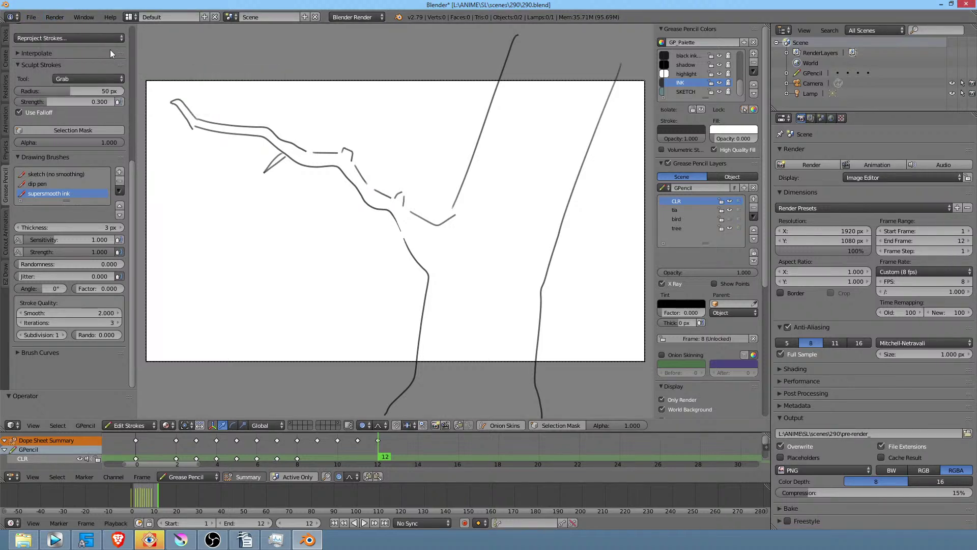
pyautogui.click(60, 19)
pyautogui.moveTo(90, 75)
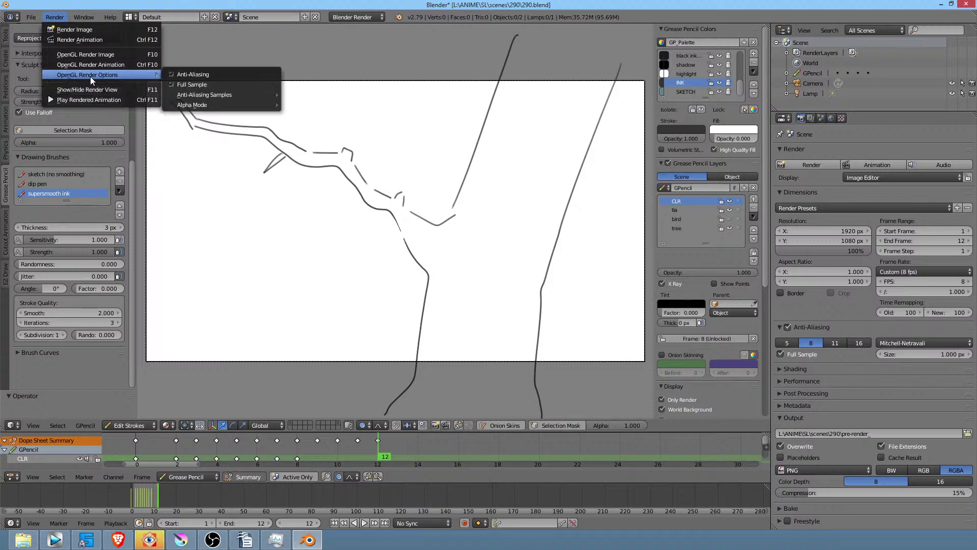
pyautogui.moveTo(236, 95)
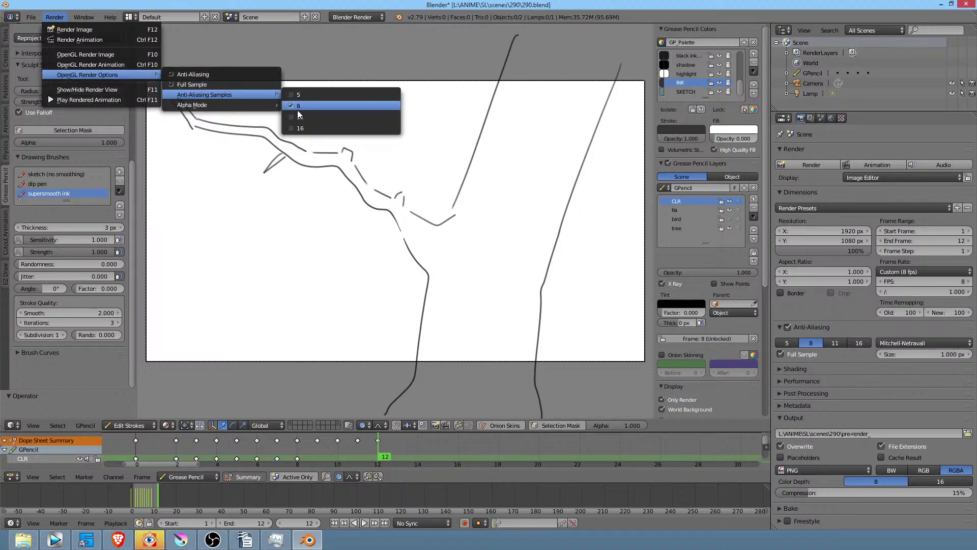
pyautogui.click(291, 129)
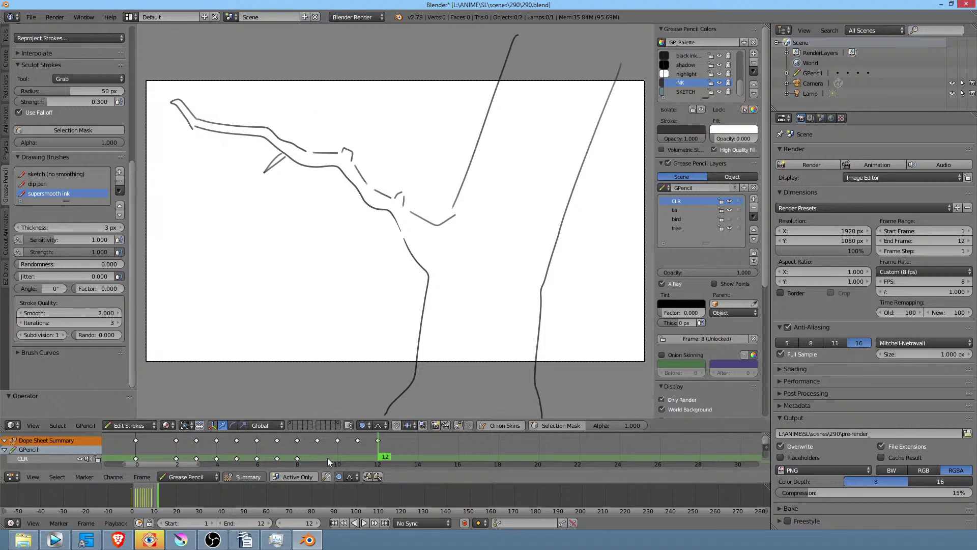
# - Play the animation, stop it at frame 0 to check the character, and save 290.blend
pyautogui.hotkey('alt', 'a')
pyautogui.press('Escape')
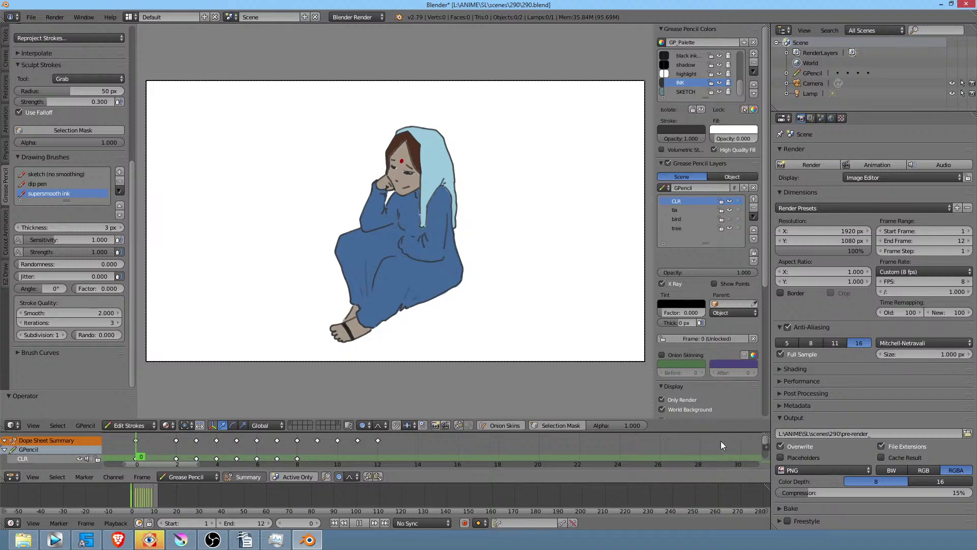
pyautogui.scroll(3, 476, 206)
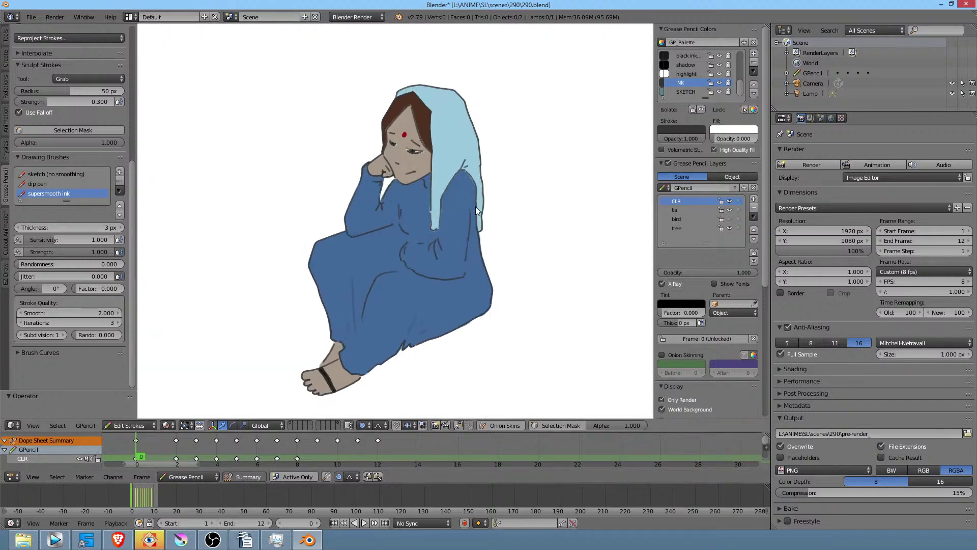
pyautogui.scroll(-5, 477, 208)
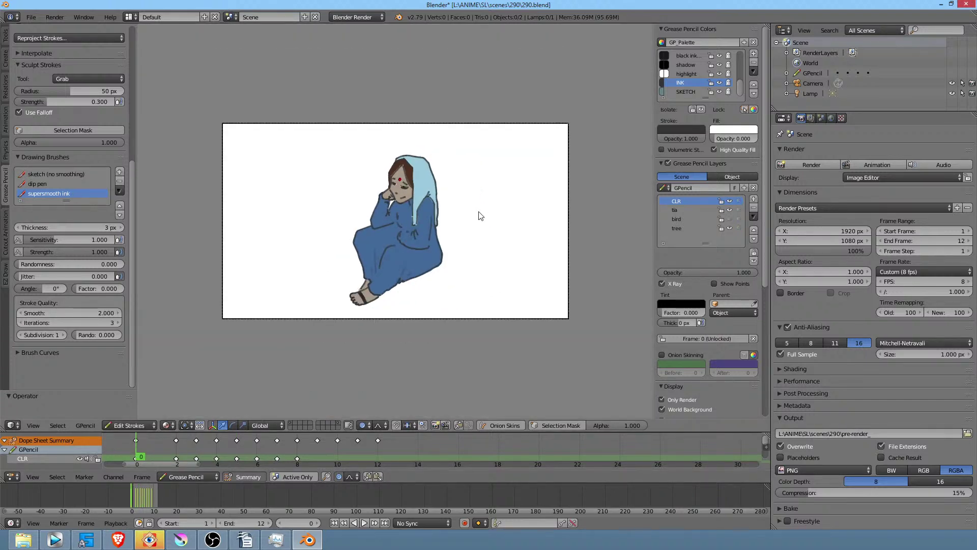
pyautogui.hotkey('ctrl', 's')
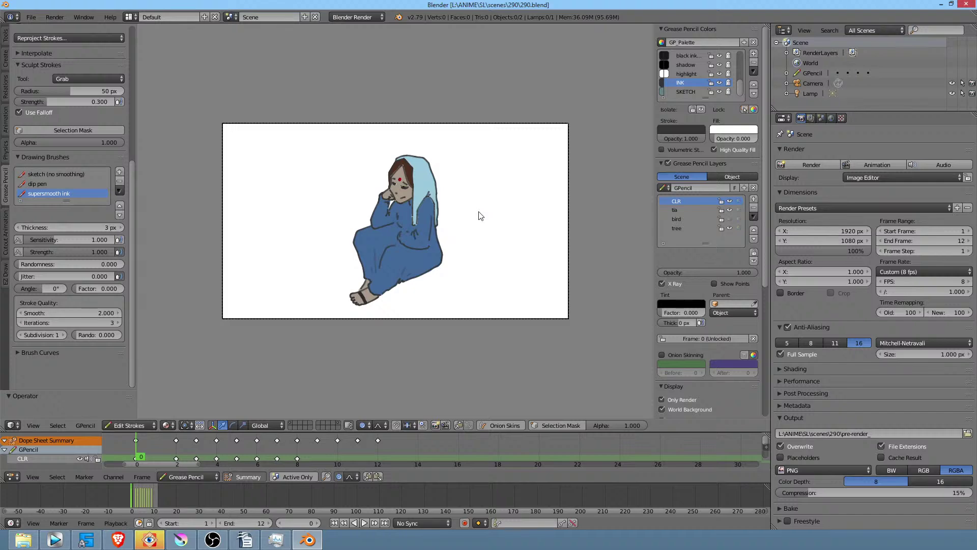
# - Test-render frame 0, check the whole image against its transparent background, and close the result
pyautogui.hotkey('ctrl', 'F12')
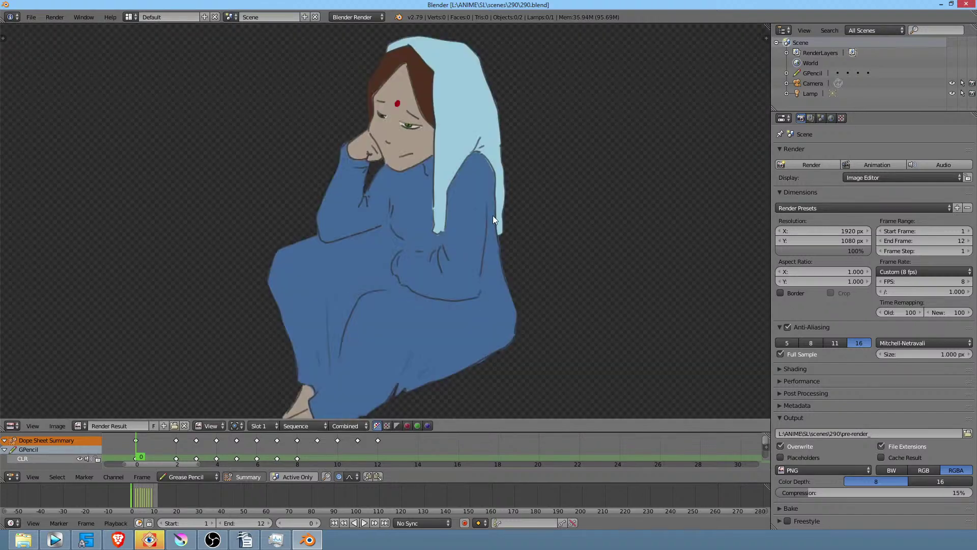
pyautogui.scroll(-6, 493, 209)
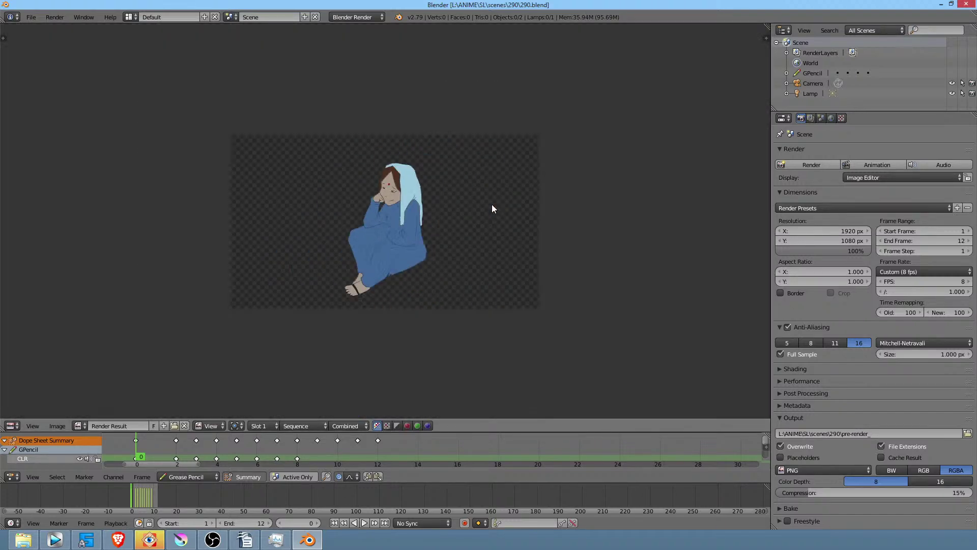
pyautogui.scroll(2, 492, 206)
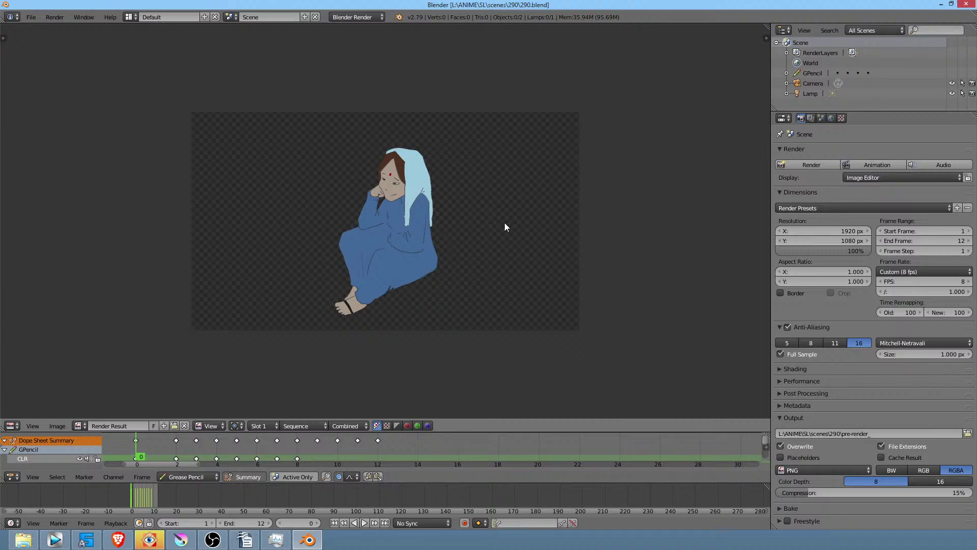
pyautogui.press('Escape')
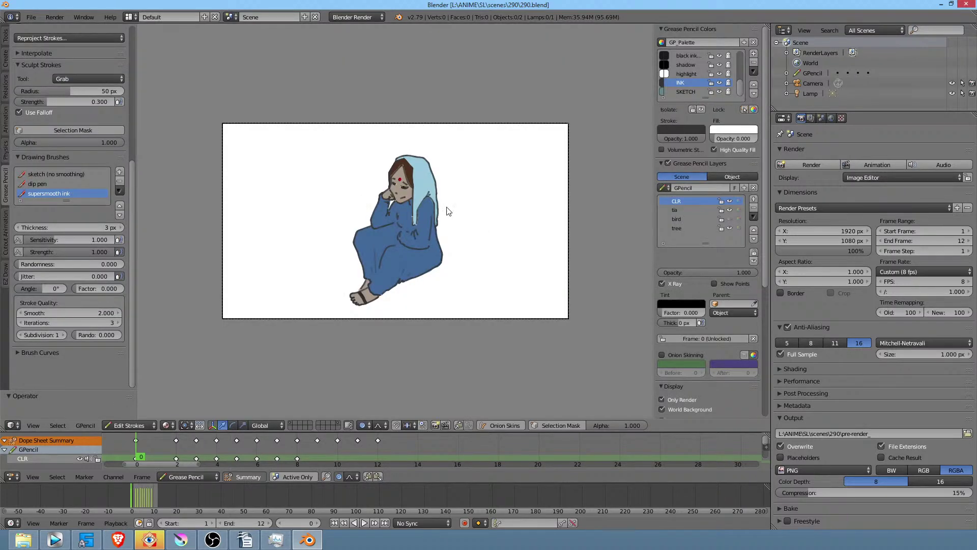
# - Switch to Object Mode, select the camera, and pull it back from the character along the global Y axis
pyautogui.press('Tab')
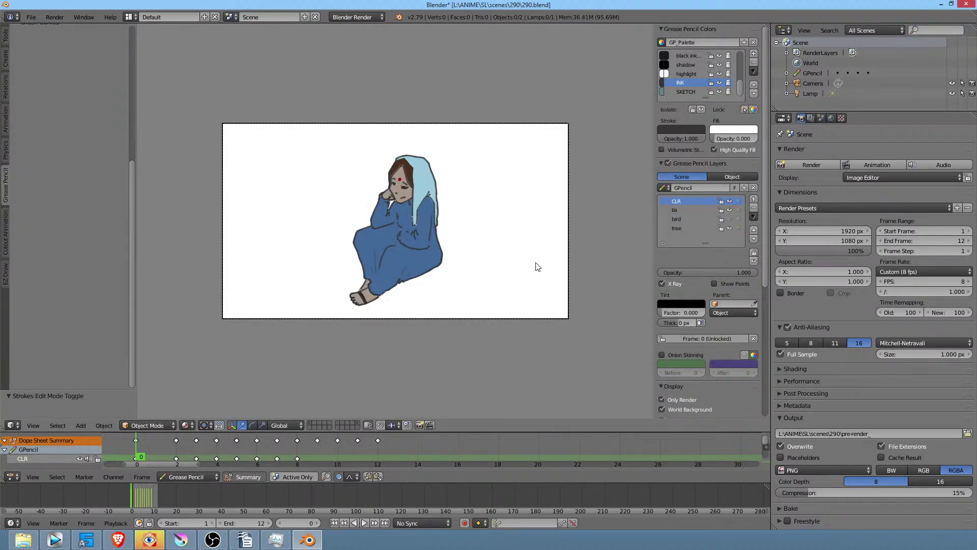
pyautogui.rightClick(569, 300)
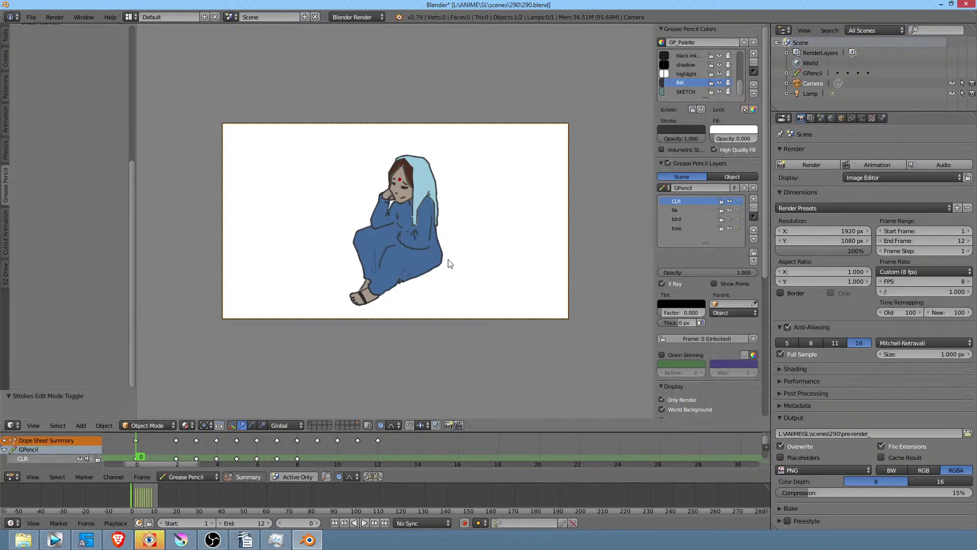
pyautogui.press('g')
pyautogui.press('y')
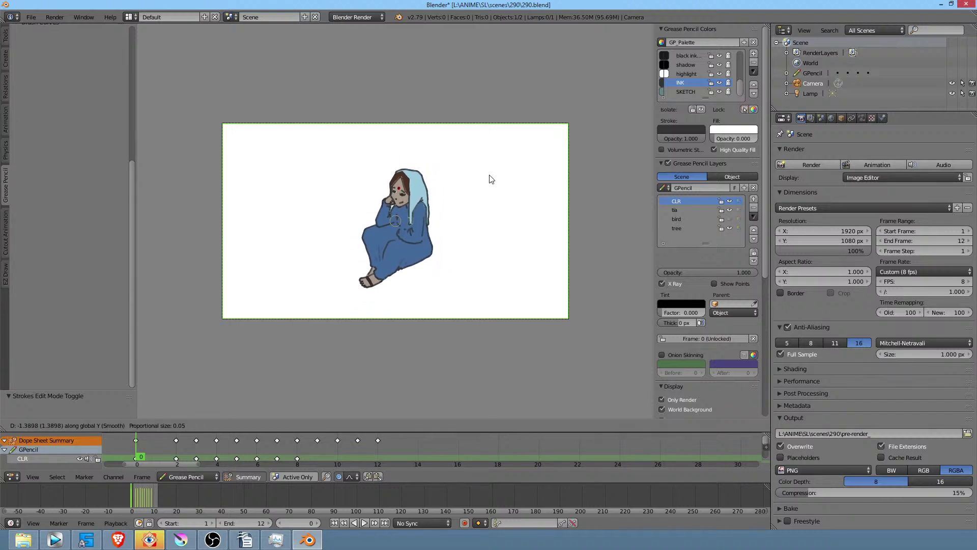
pyautogui.click(494, 188)
# - Shift the camera freely to adjust the framing, and move it closer to the character along global Y
pyautogui.press('g')
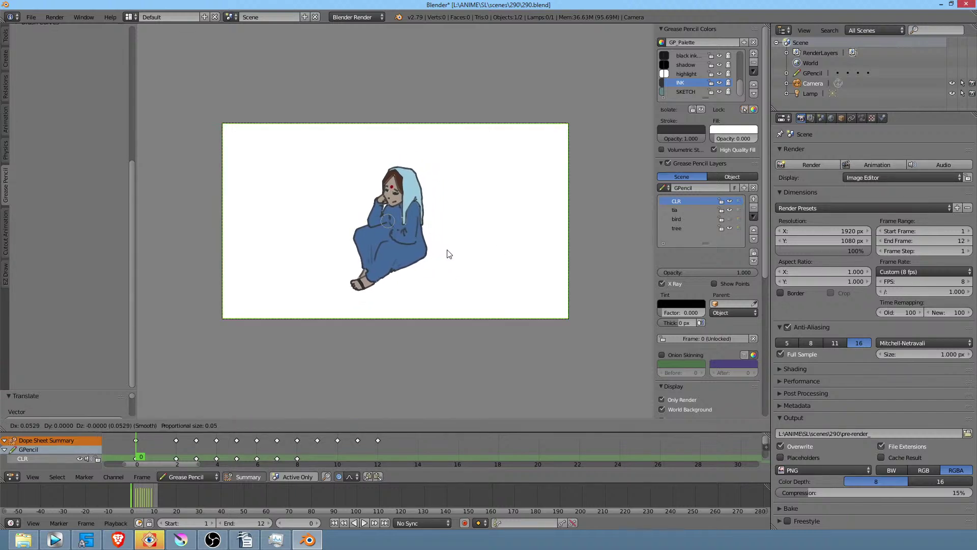
pyautogui.click(444, 251)
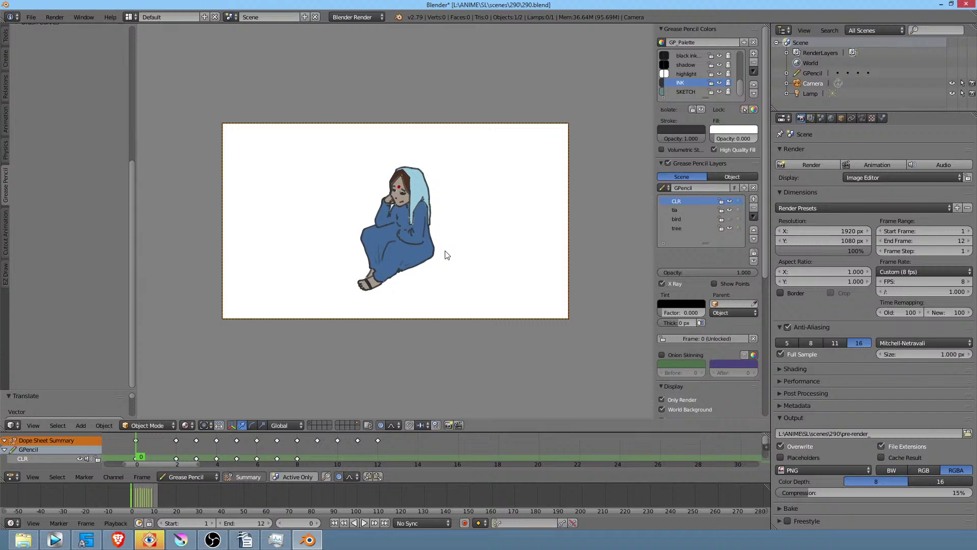
pyautogui.press('g')
pyautogui.press('y')
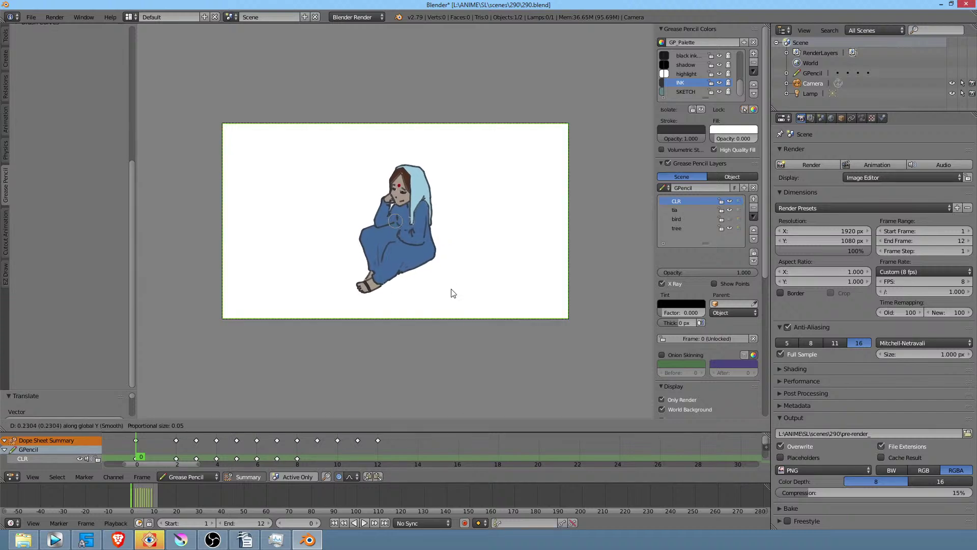
pyautogui.click(493, 321)
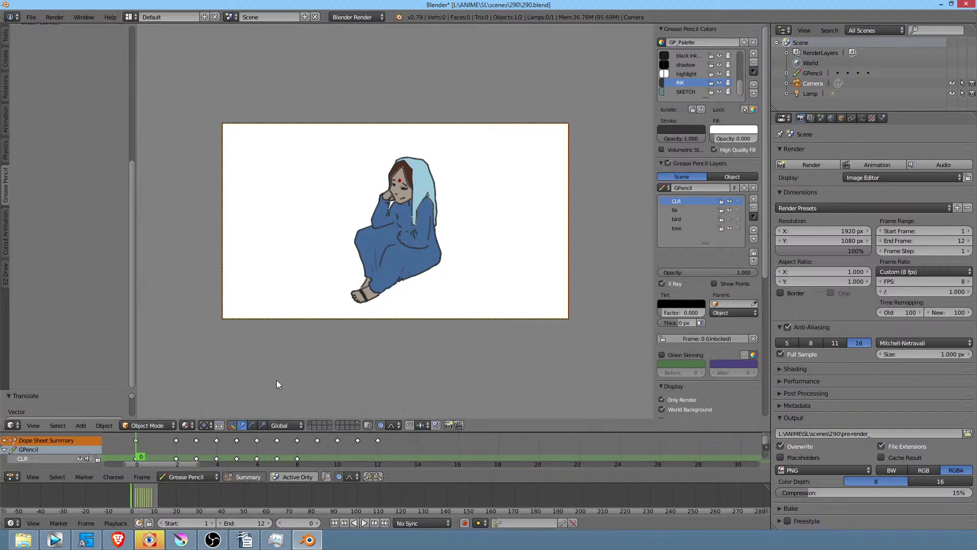
# - Switch to FastStone Image Viewer and compare the storyboard images -290.png and -291.png
pyautogui.click(150, 539)
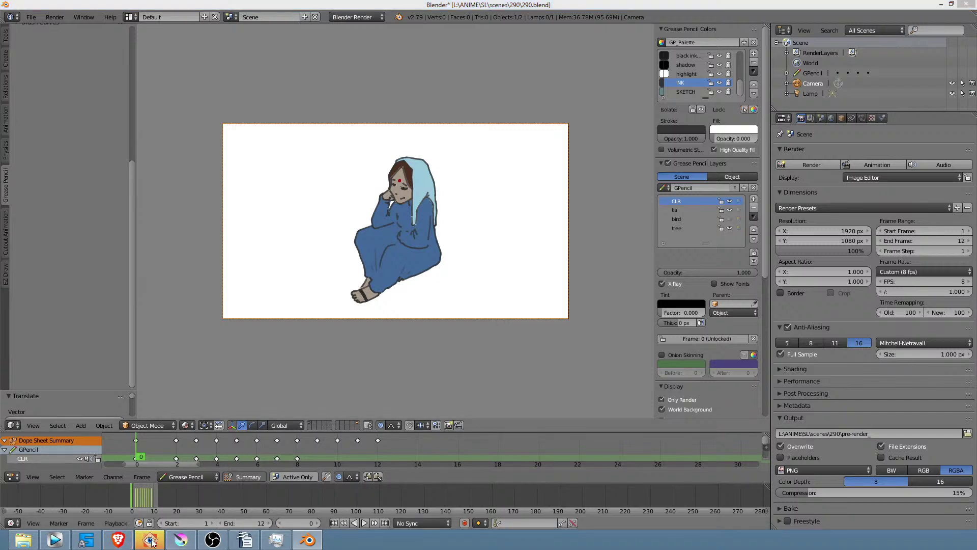
pyautogui.click(493, 281)
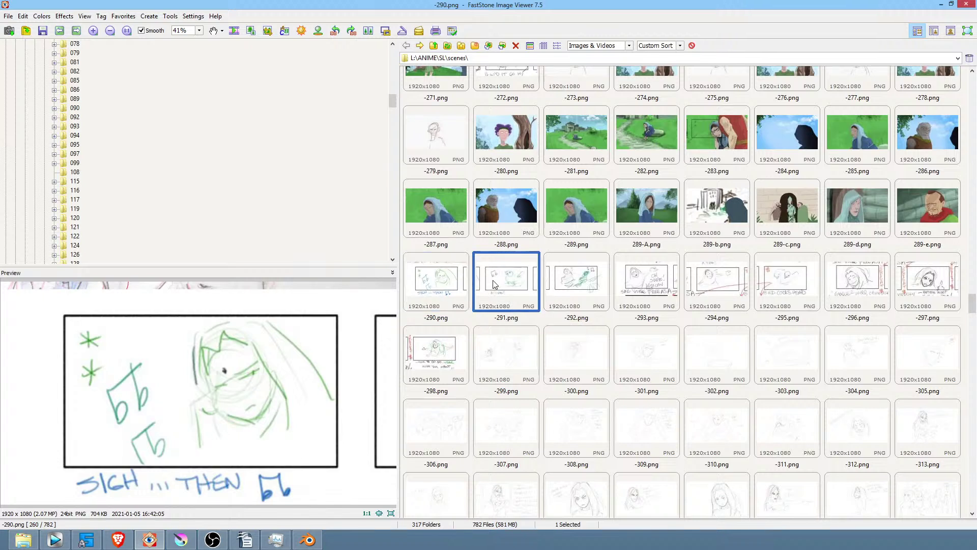
pyautogui.click(444, 278)
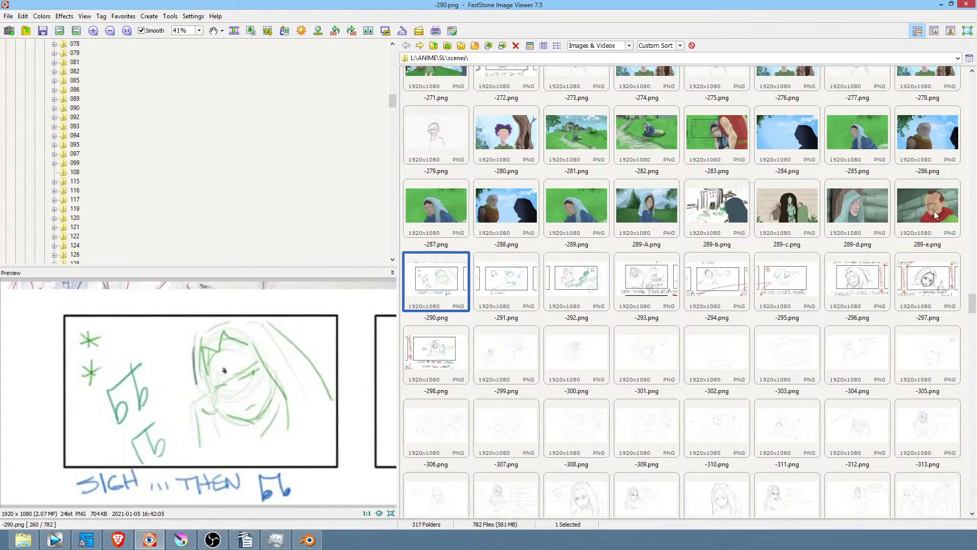
pyautogui.click(502, 277)
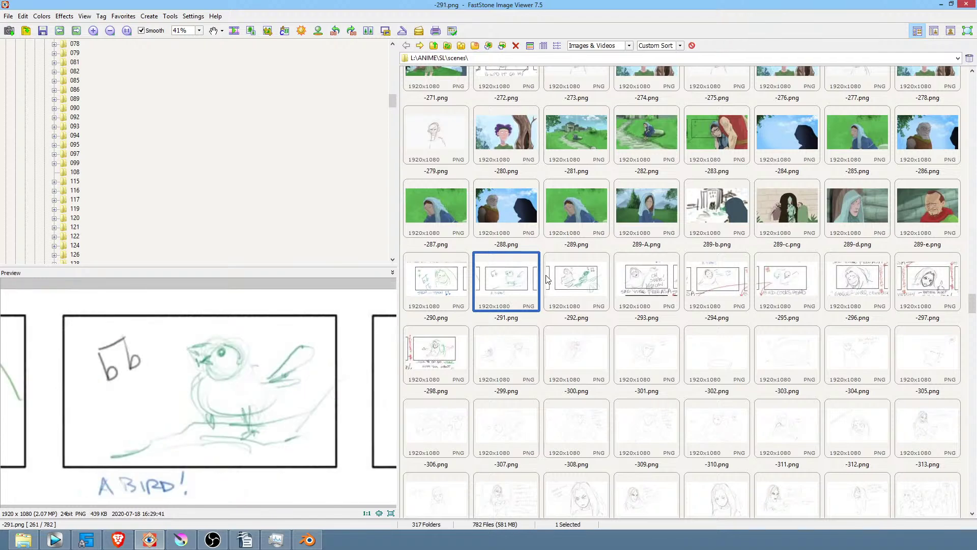
# - Review storyboard images -292.png and -291.png, and look through the adjacent scene images from 289-A.png to 289-e.png
pyautogui.click(566, 278)
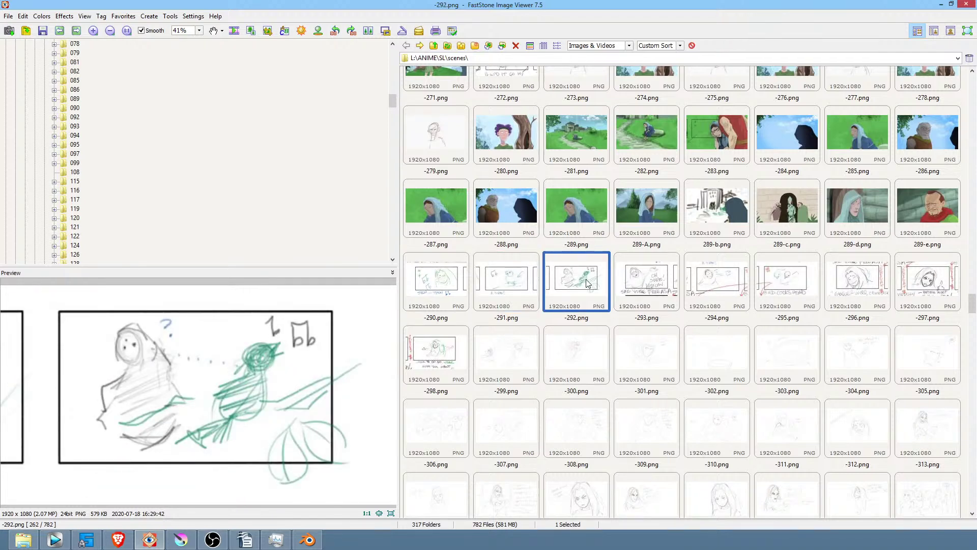
pyautogui.click(525, 280)
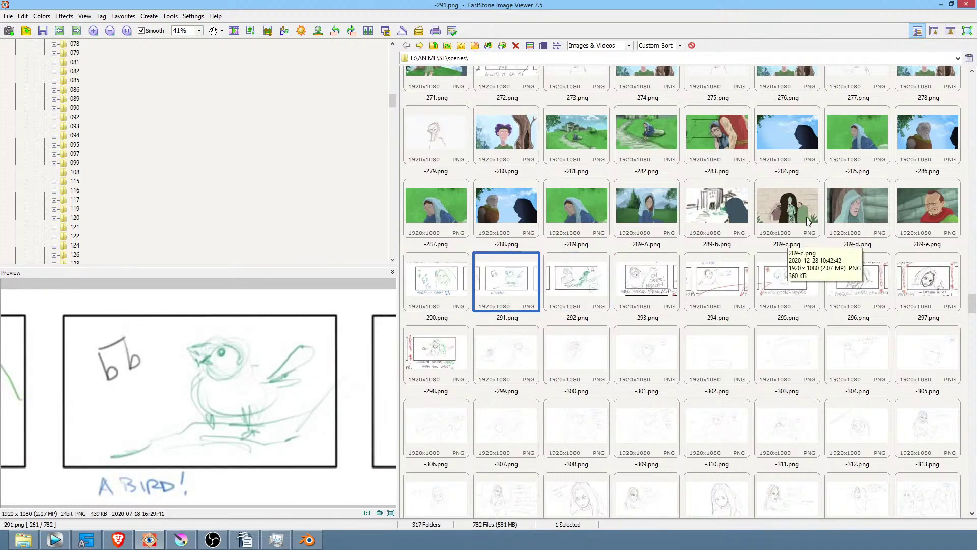
pyautogui.click(656, 207)
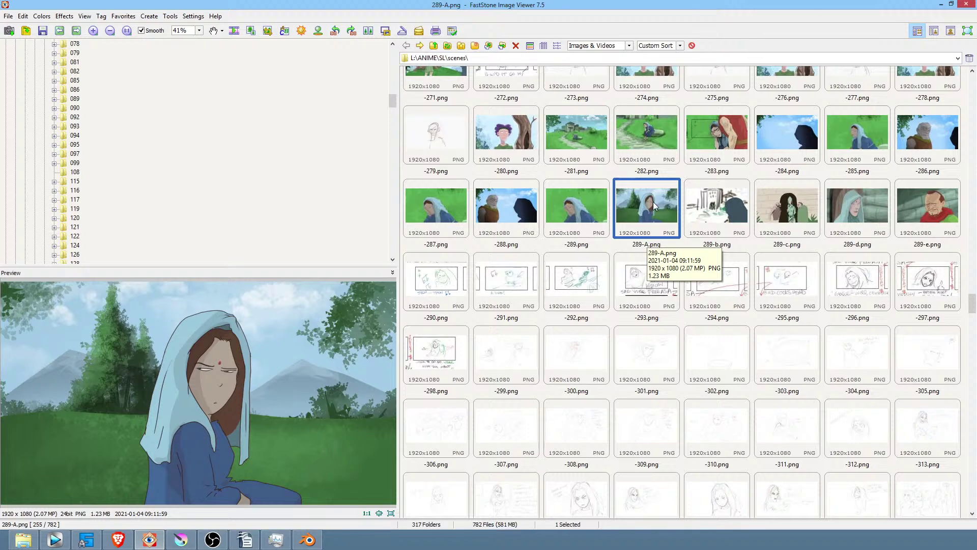
pyautogui.click(690, 217)
pyautogui.click(767, 203)
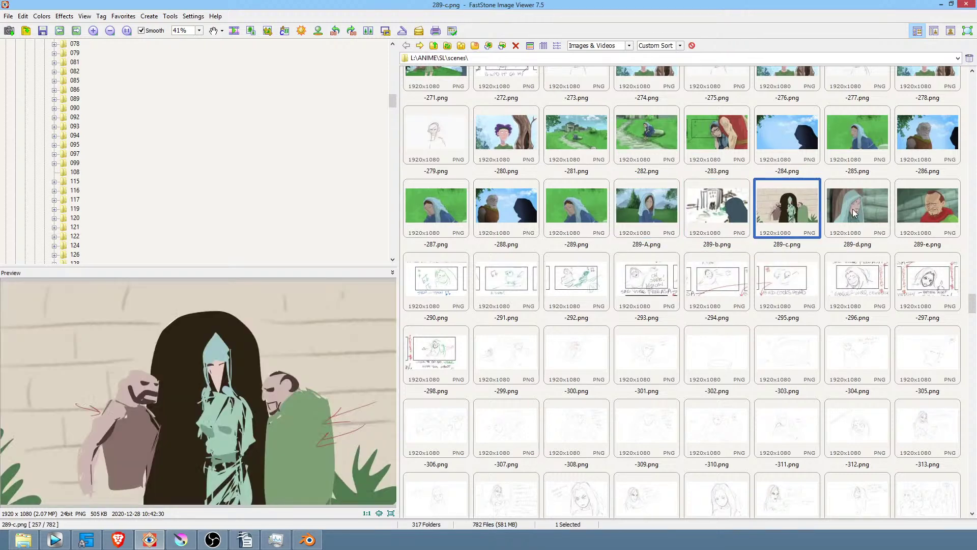
pyautogui.click(853, 208)
pyautogui.click(931, 205)
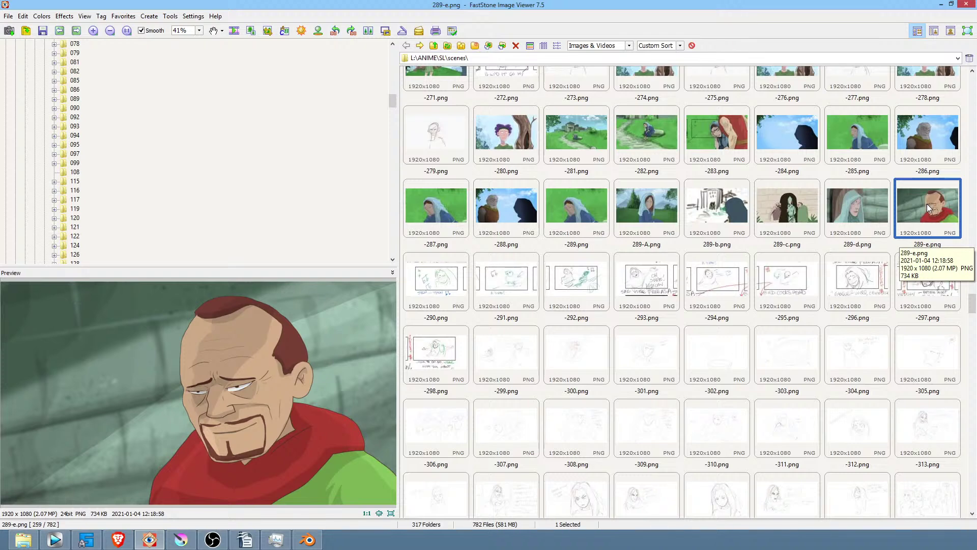
# - Compare scene images 289-d.png and 289-e.png, revisit 289-A.png, and return to storyboard image -290.png
pyautogui.click(873, 206)
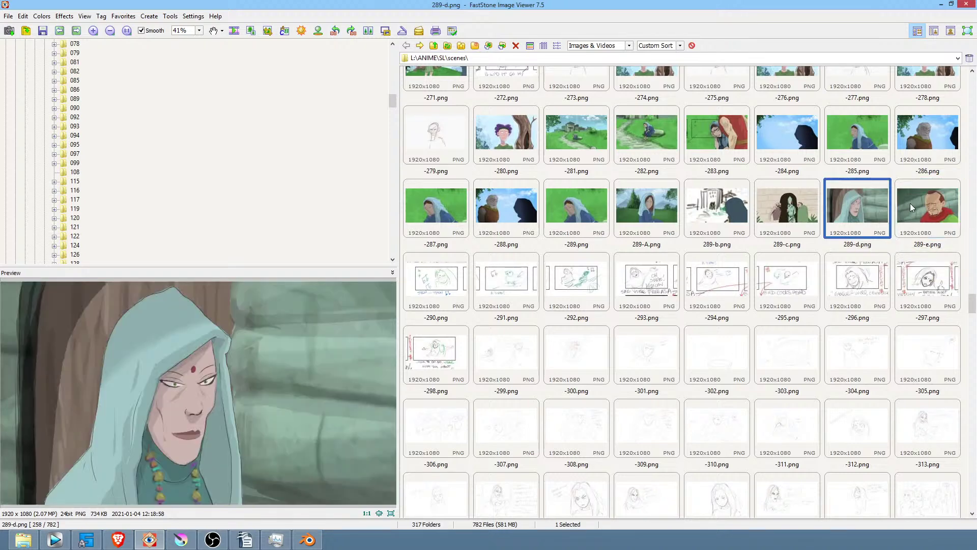
pyautogui.click(903, 204)
pyautogui.click(870, 203)
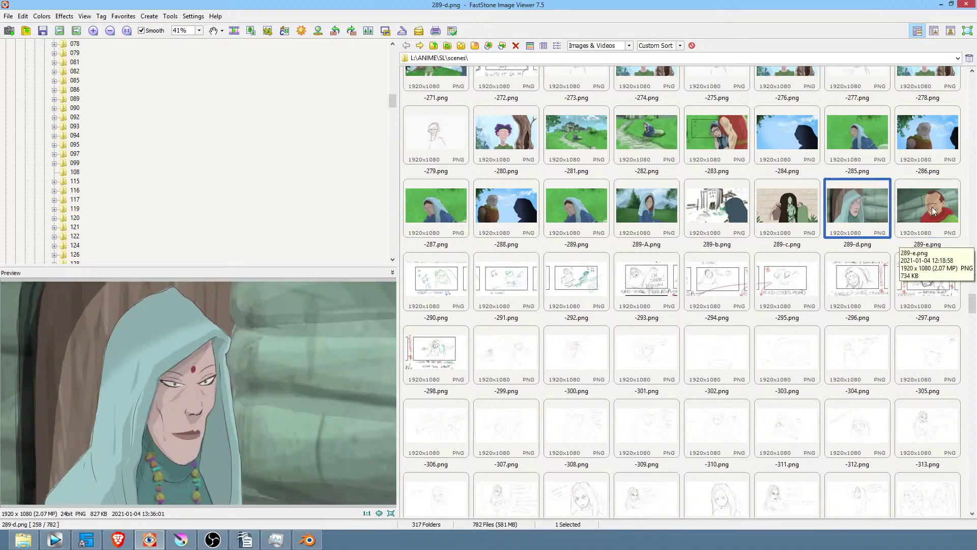
pyautogui.click(933, 207)
pyautogui.click(849, 207)
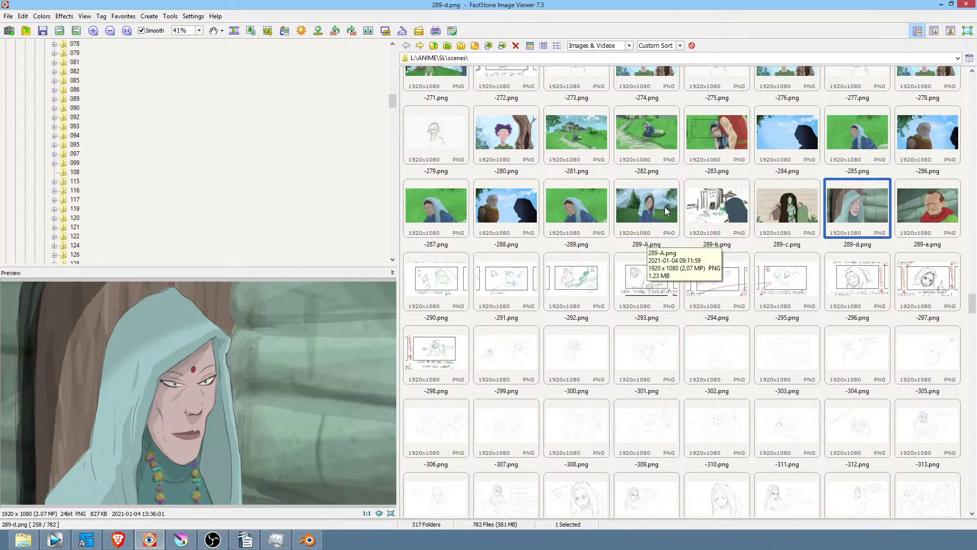
pyautogui.click(665, 207)
pyautogui.click(442, 288)
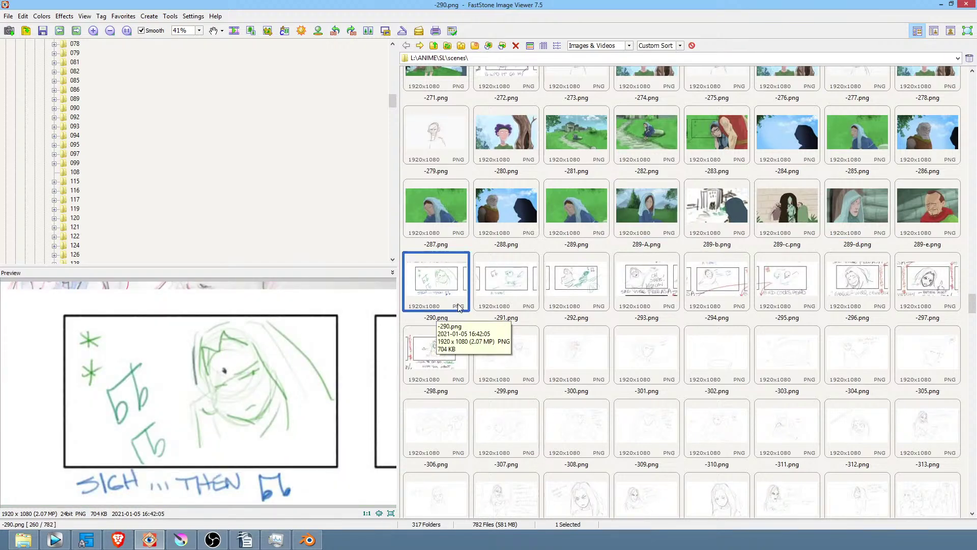
# - Switch to Blender, shift the camera freely to centre the character, and move it much closer to her along global Y
pyautogui.click(307, 540)
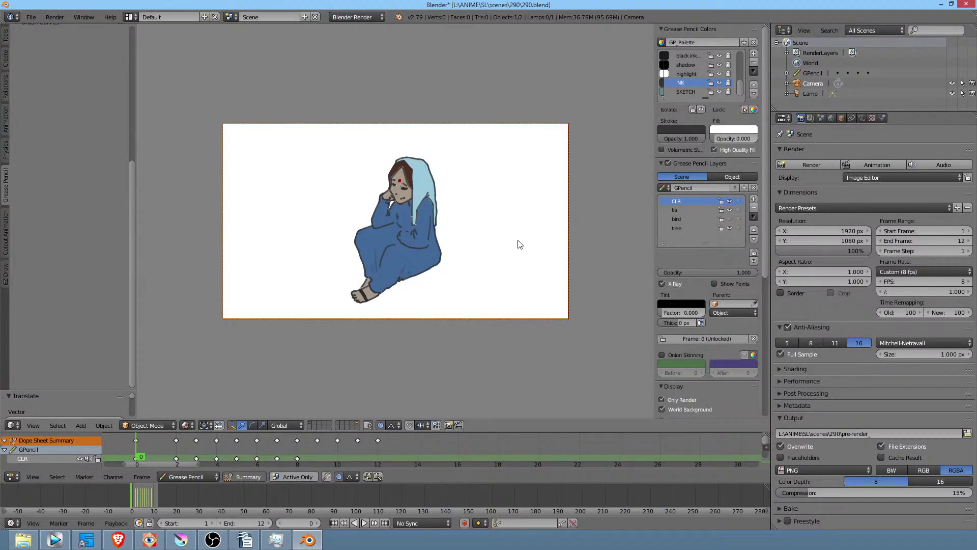
pyautogui.press('g')
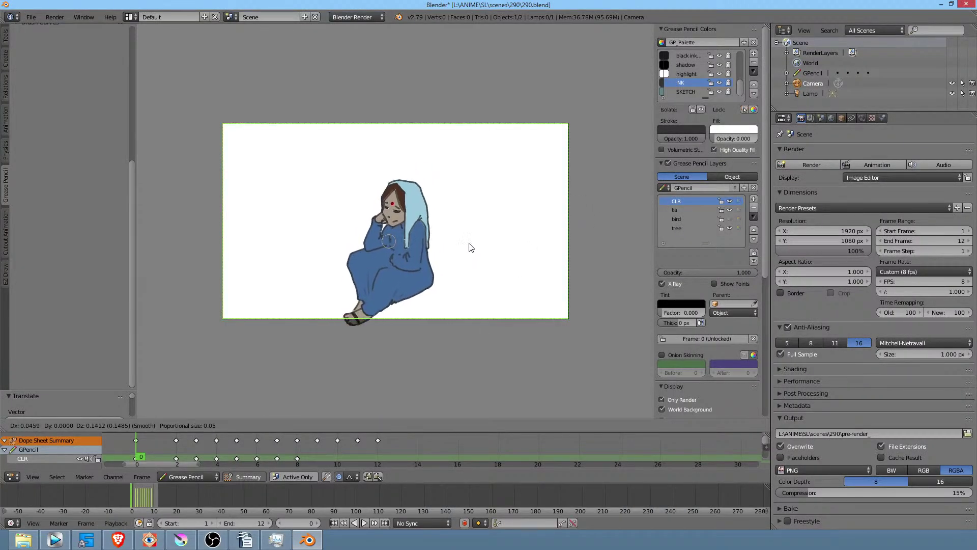
pyautogui.click(467, 263)
pyautogui.press('g')
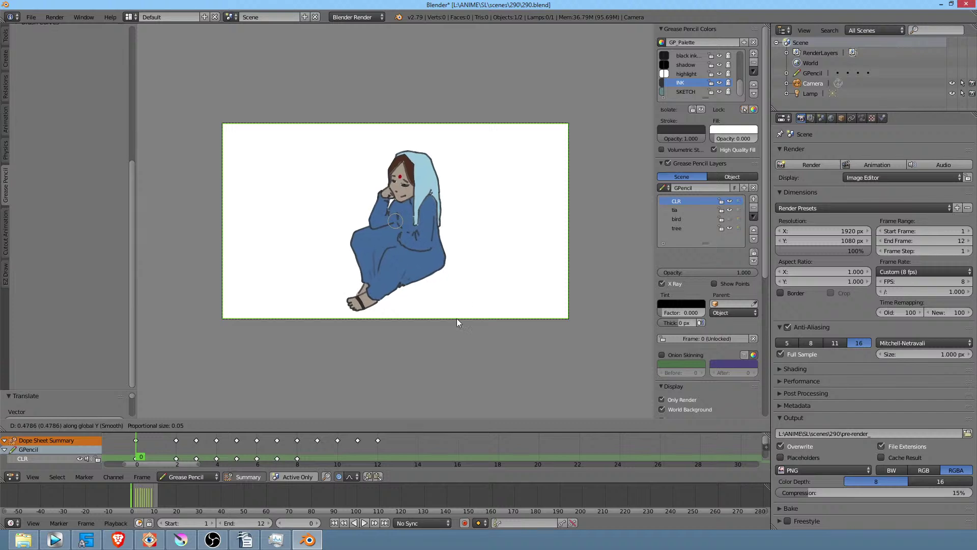
pyautogui.press('y')
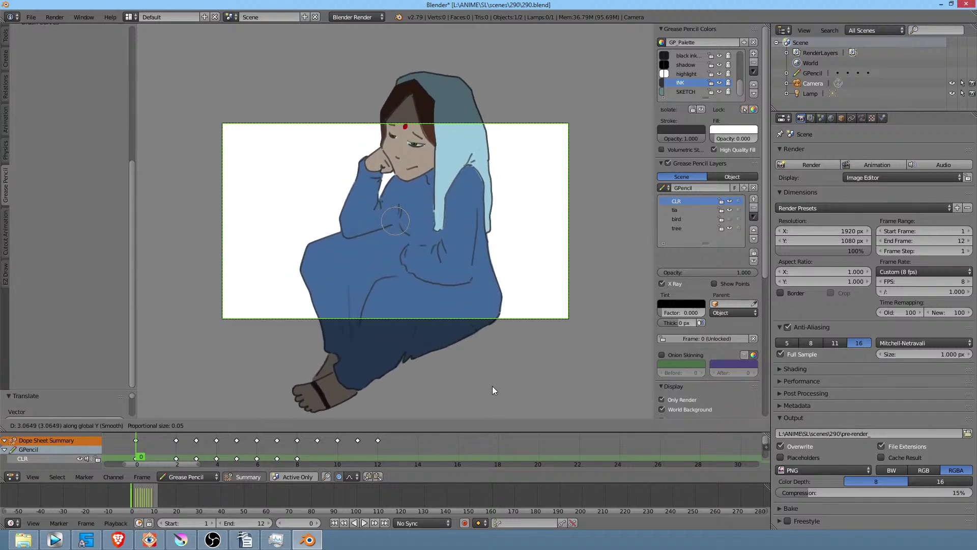
pyautogui.click(493, 386)
# - Shift the camera freely to bring the character's head inside the frame, and pull it back along global Y
pyautogui.press('g')
pyautogui.click(493, 386)
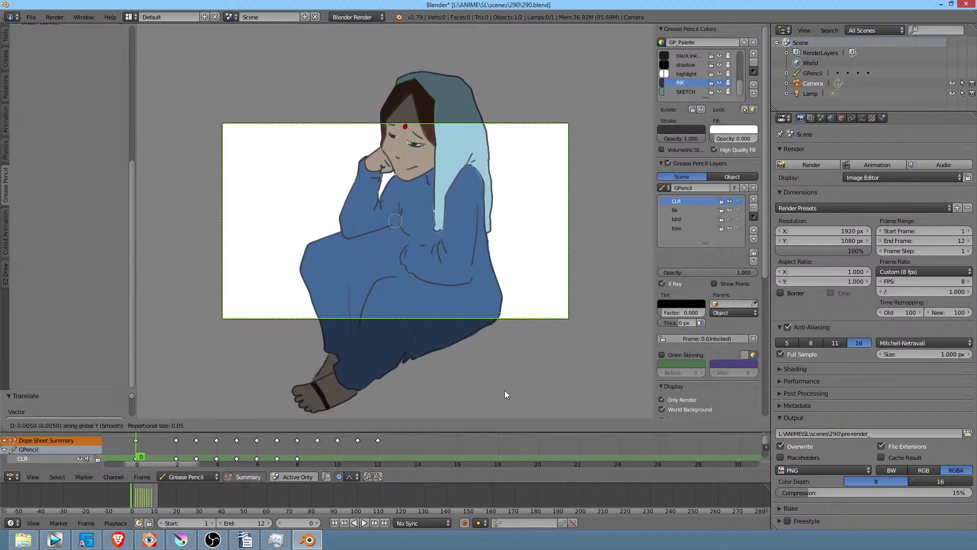
pyautogui.press('g')
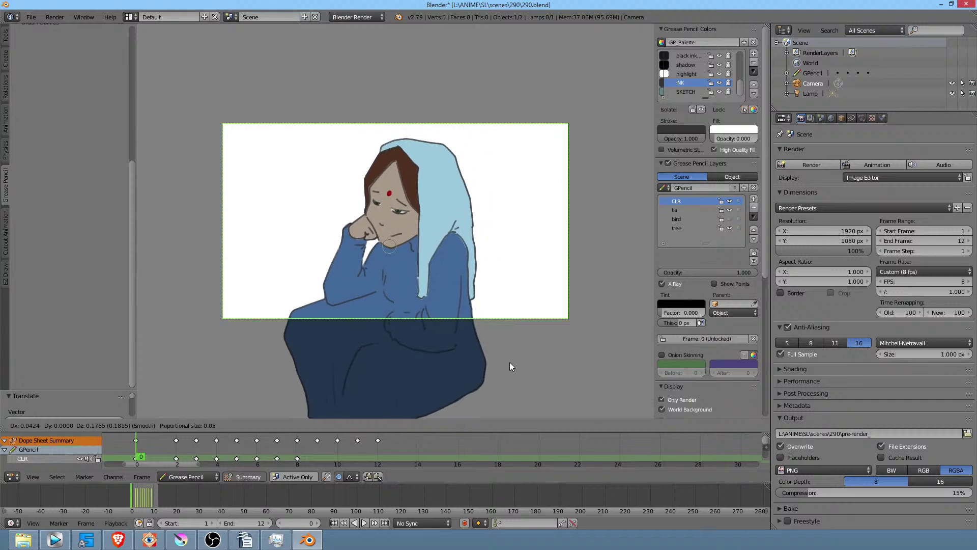
pyautogui.press('y')
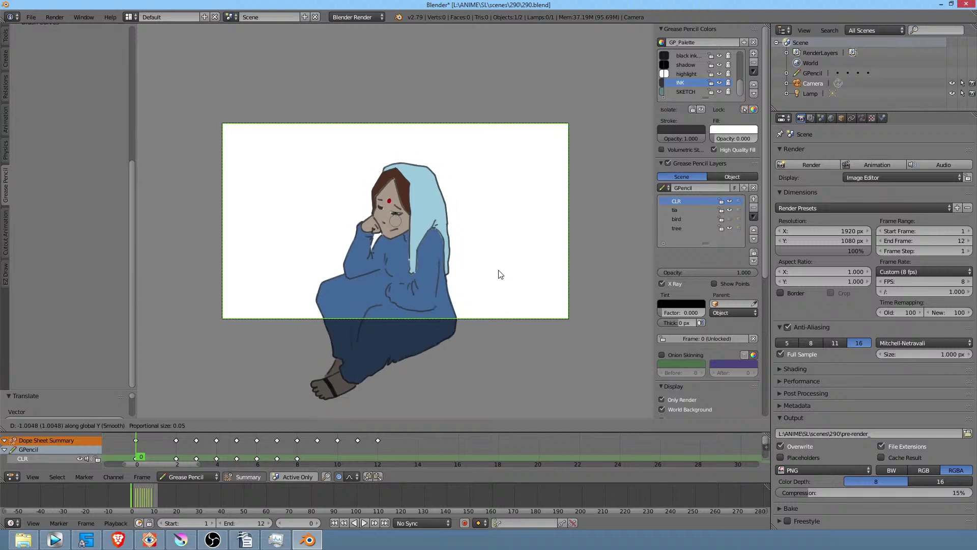
pyautogui.click(500, 284)
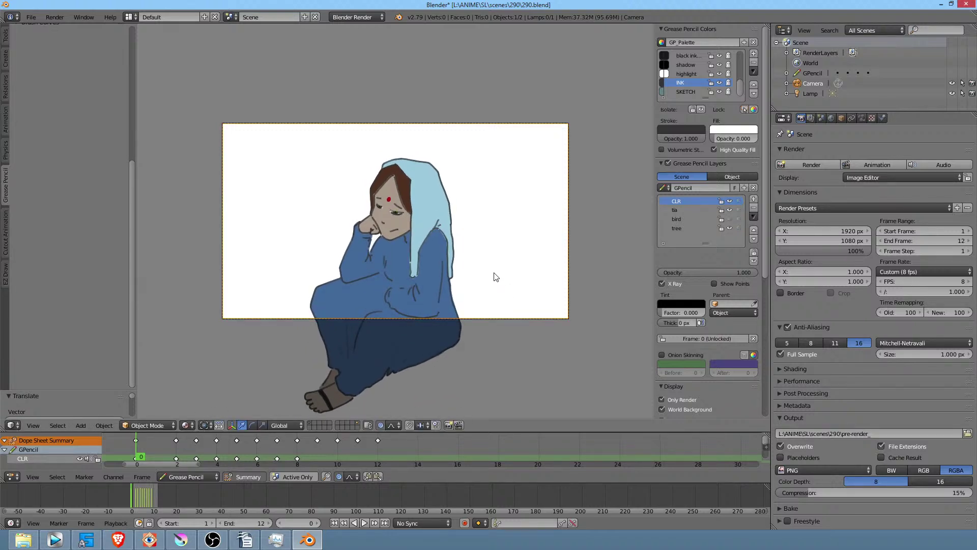
# - Fine-tune the camera distance along global Y and save the scene over 290.blend
pyautogui.press('g')
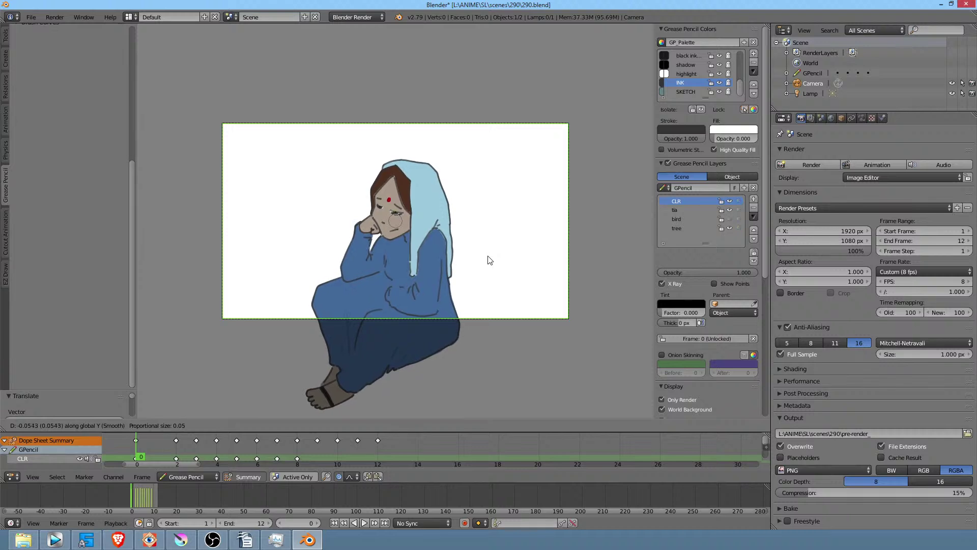
pyautogui.click(492, 264)
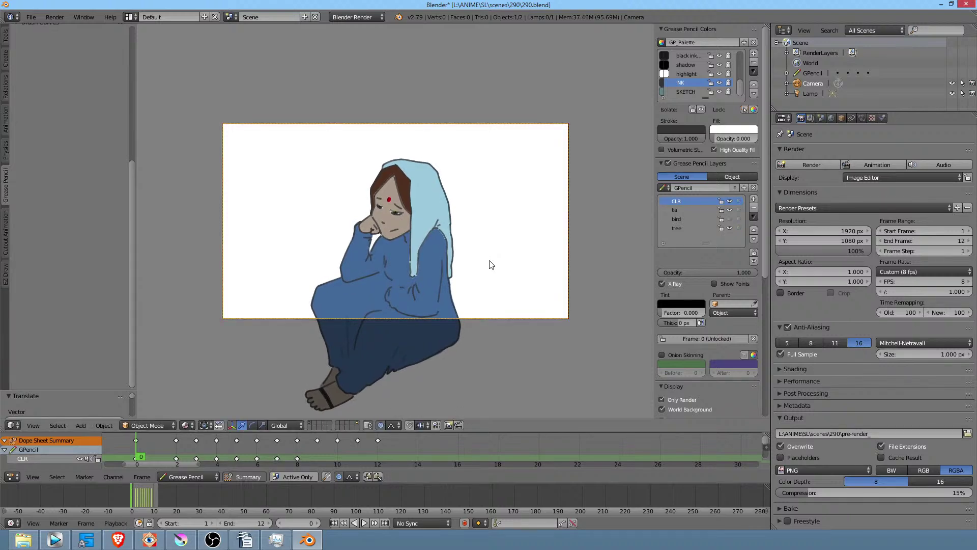
pyautogui.hotkey('ctrl', 's')
pyautogui.click(489, 260)
# - Test-render frame 0, inspect the character's line and fill quality up close, and return to the 3D view
pyautogui.hotkey('ctrl', 'F12')
pyautogui.press('F12')
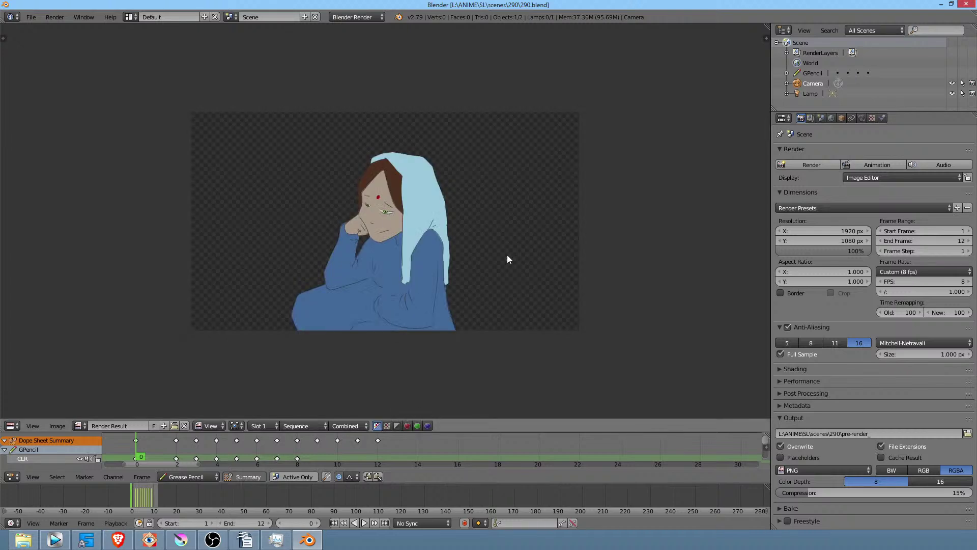
pyautogui.scroll(5, 424, 224)
pyautogui.scroll(-2, 425, 227)
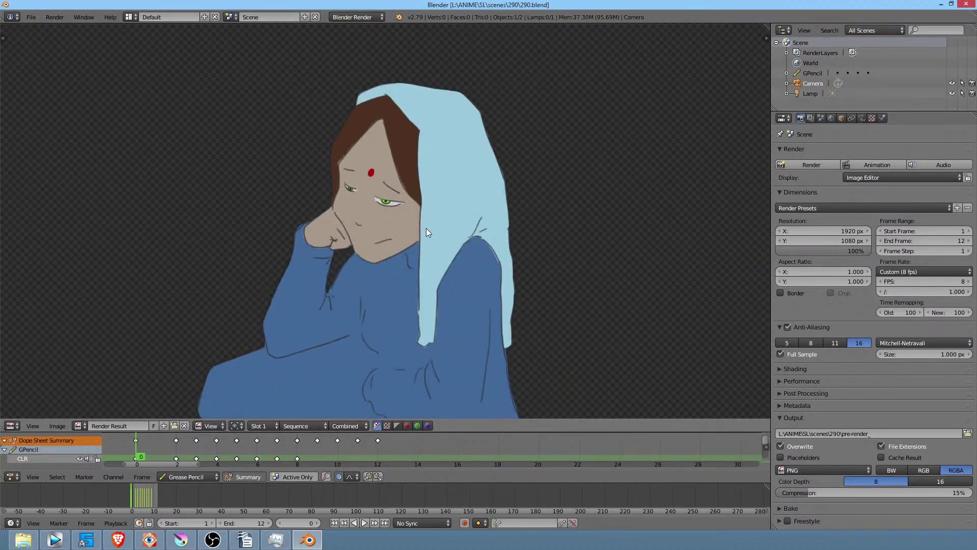
pyautogui.scroll(1, 426, 228)
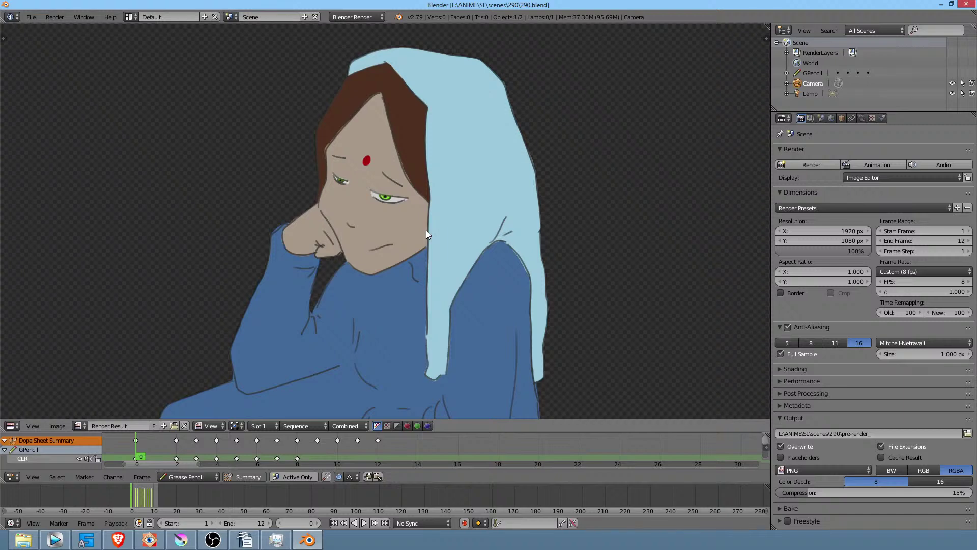
pyautogui.scroll(-2, 432, 208)
pyautogui.scroll(2, 438, 207)
pyautogui.hotkey('shift', 'F5')
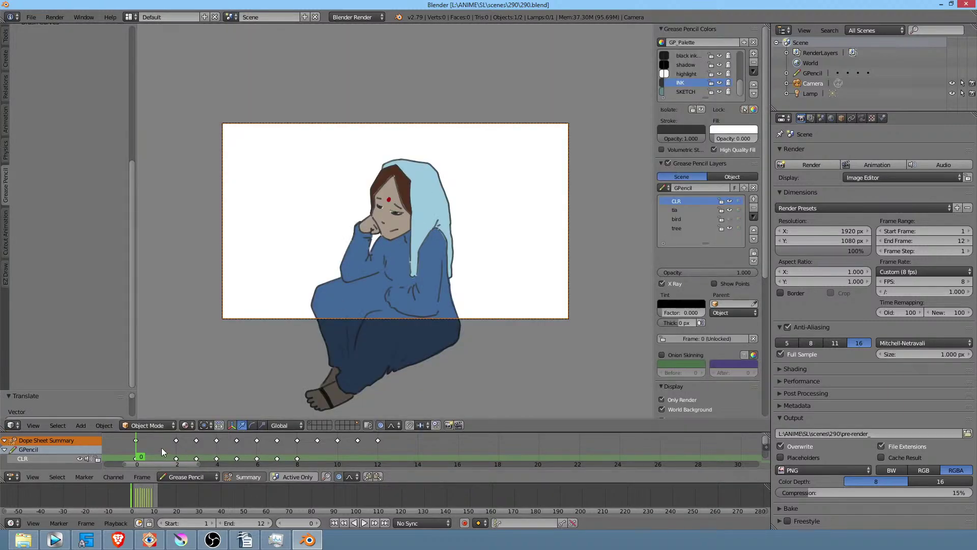
# - Go to frame 6, test-render it, examine the character's face and framing, and close the result
pyautogui.hotkey('alt', 'a')
pyautogui.moveTo(195, 453)
pyautogui.mouseDown()
pyautogui.moveTo(277, 459)
pyautogui.moveTo(256, 461)
pyautogui.mouseUp()
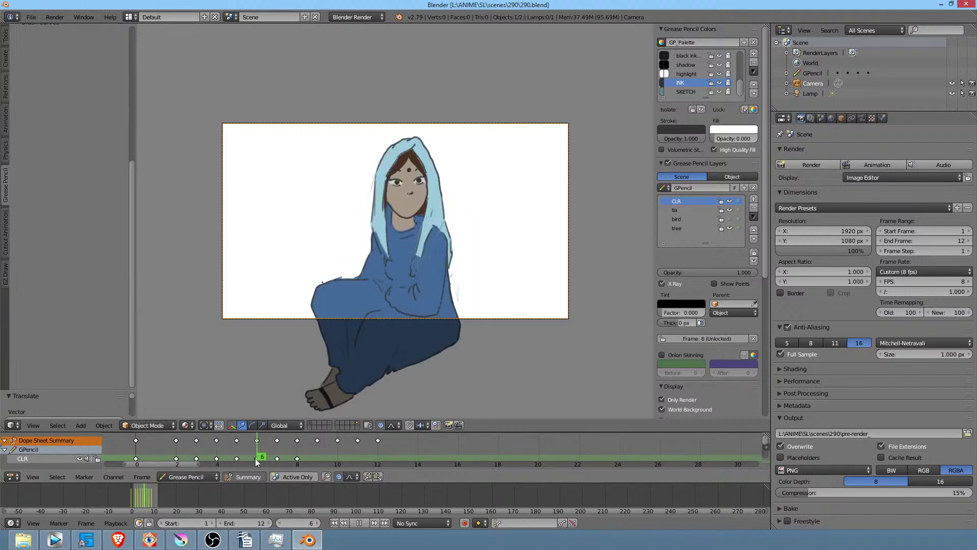
pyautogui.hotkey('alt', 'a')
pyautogui.press('F12')
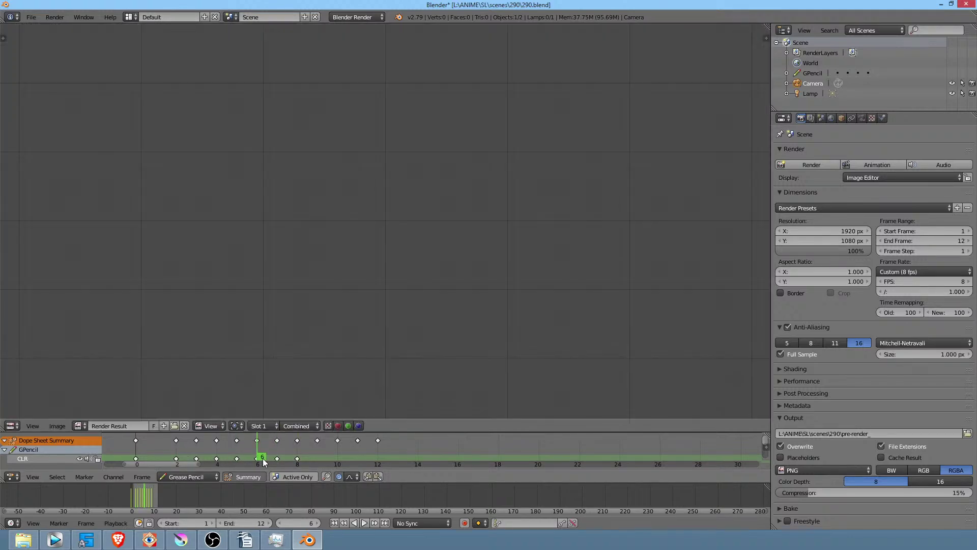
pyautogui.scroll(-3, 411, 264)
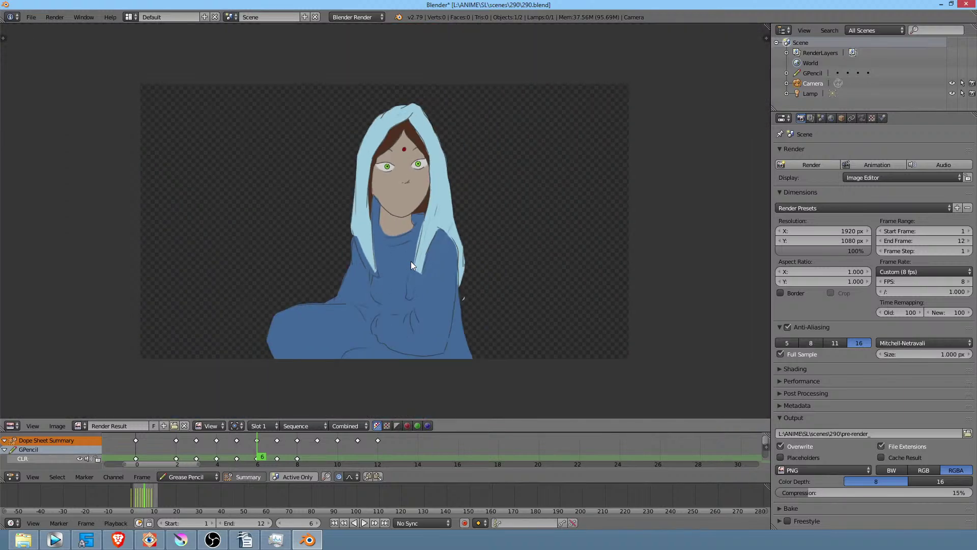
pyautogui.scroll(1, 411, 264)
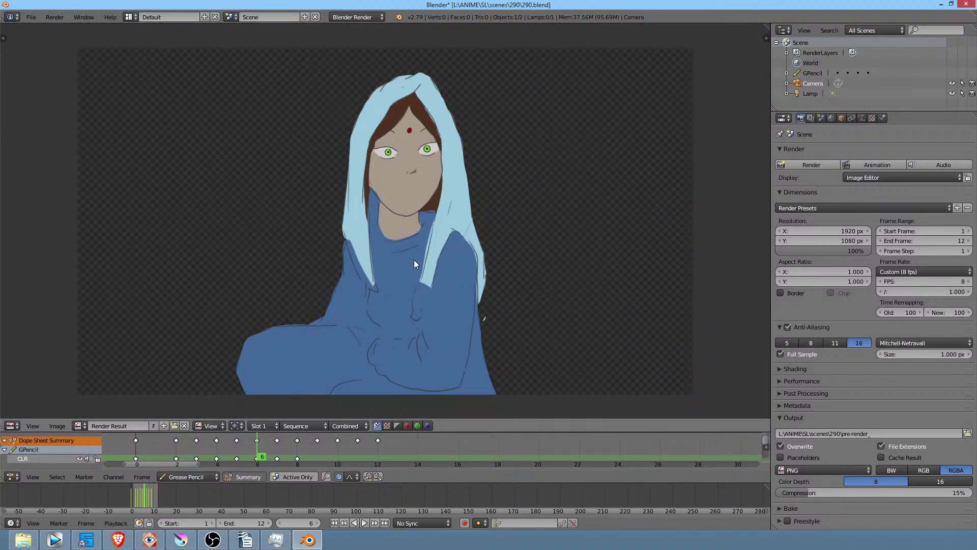
pyautogui.scroll(3, 419, 258)
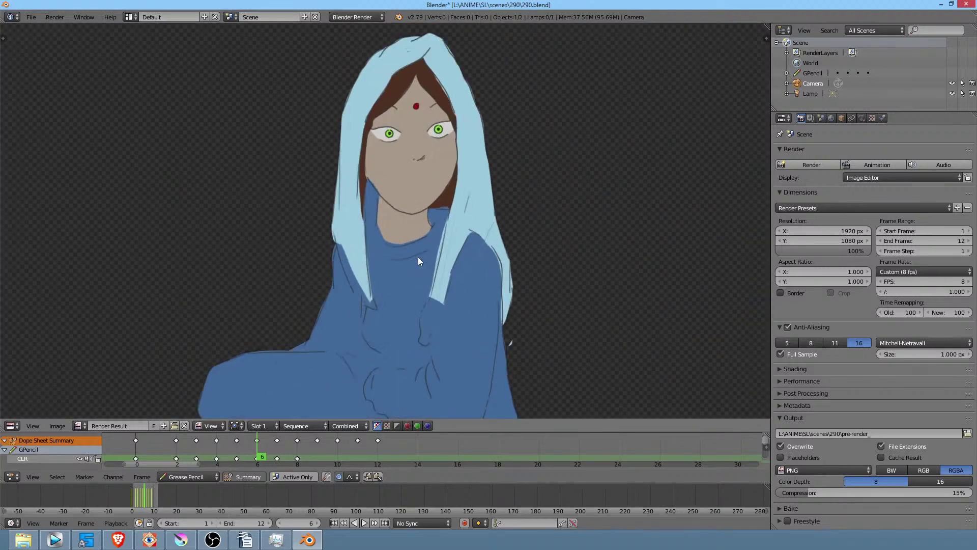
pyautogui.scroll(-2, 419, 257)
pyautogui.scroll(2, 423, 261)
pyautogui.scroll(-2, 424, 263)
pyautogui.press('Escape')
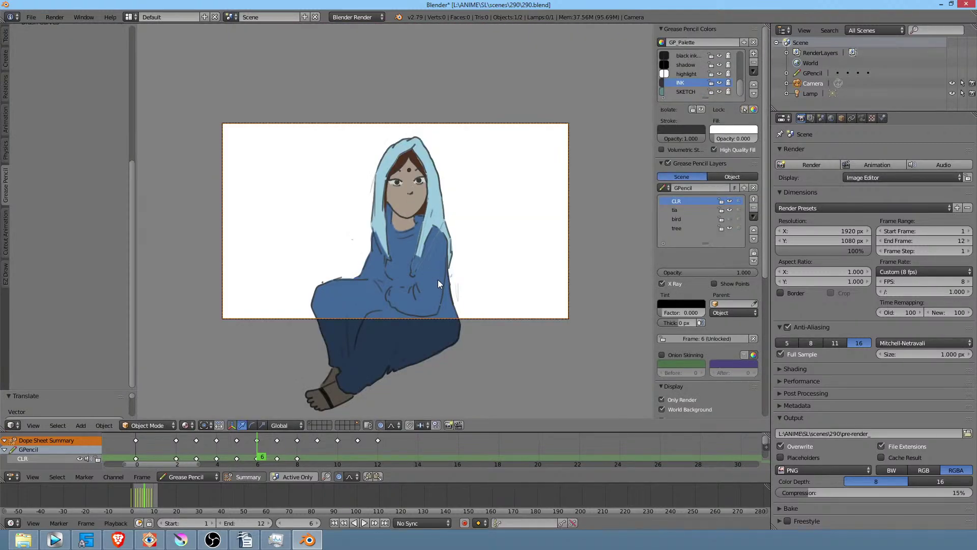
# - Go to frame 7, test-render it, check how the outstretched arms fit the frame, and close the result
pyautogui.hotkey('alt', 'a')
pyautogui.click(270, 450)
pyautogui.hotkey('alt', 'a')
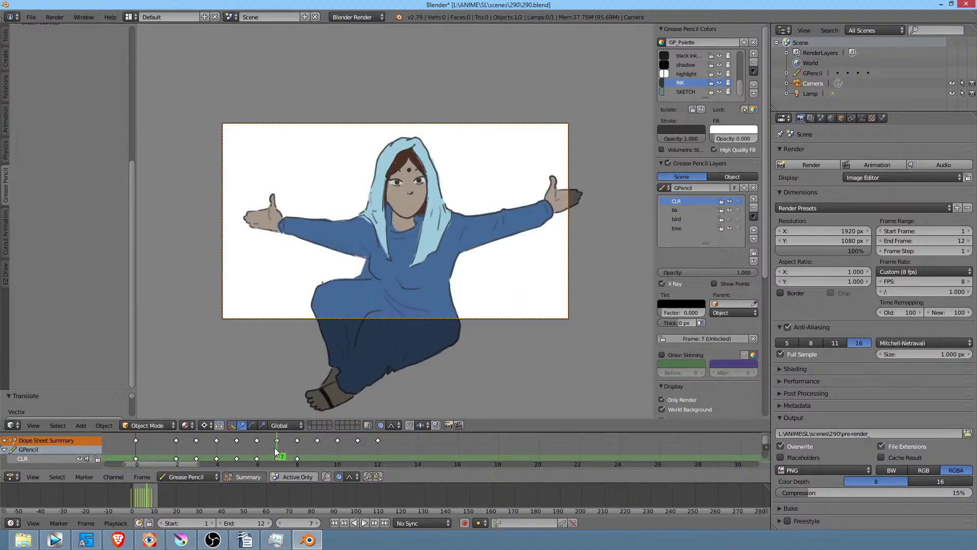
pyautogui.press('F12')
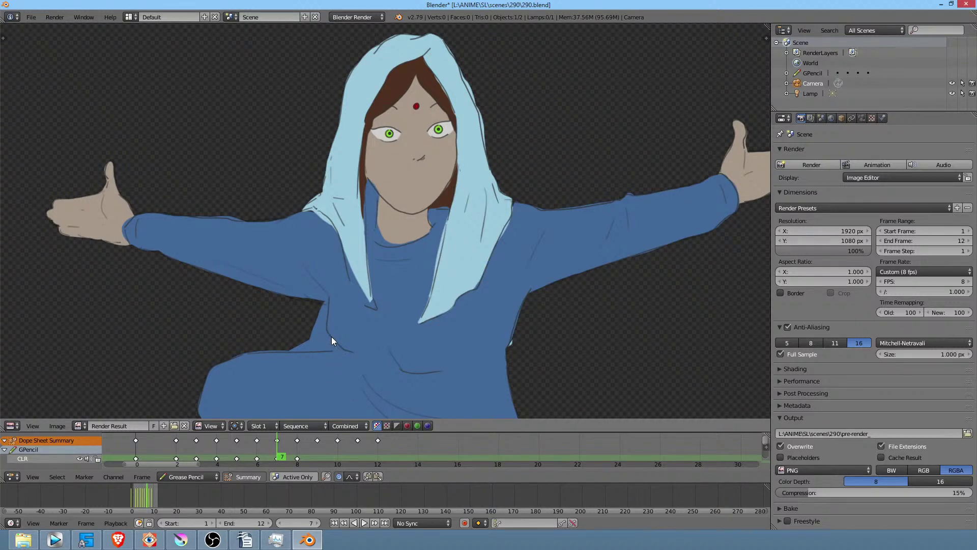
pyautogui.scroll(-3, 502, 234)
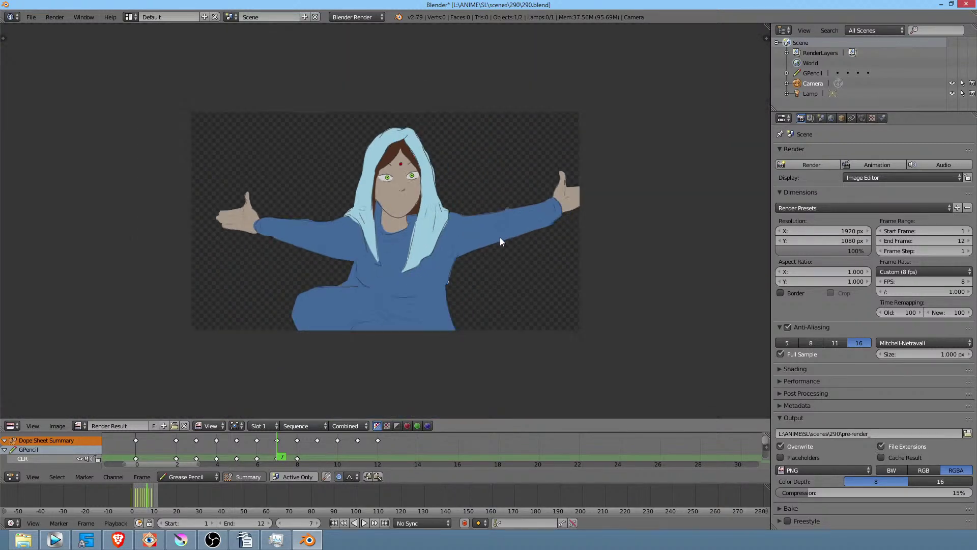
pyautogui.scroll(1, 500, 237)
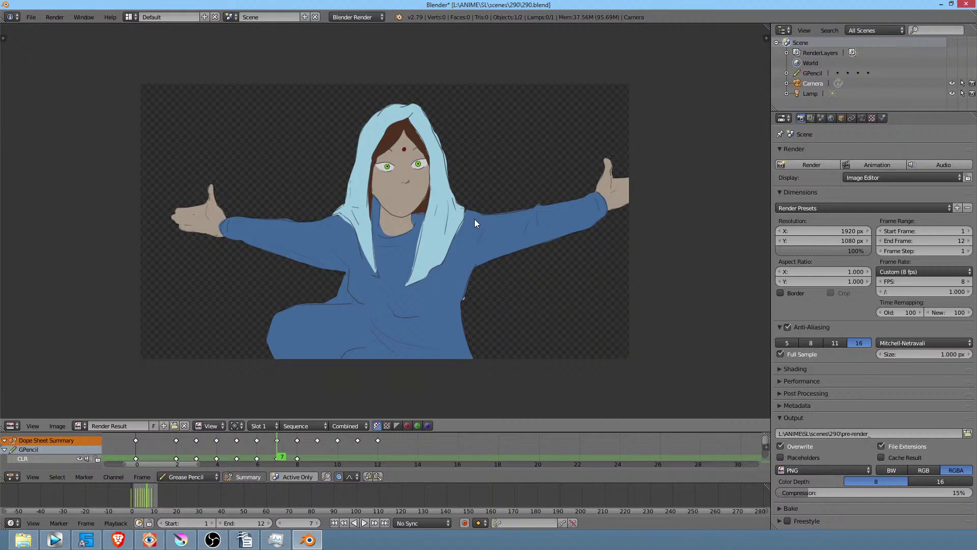
pyautogui.press('Escape')
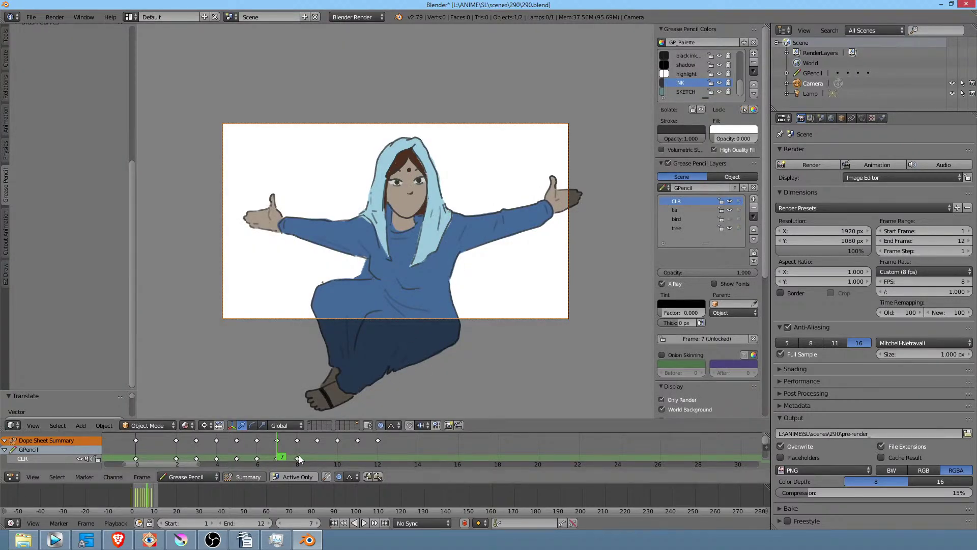
# - Go to frame 9 and save the scene over 290.blend
pyautogui.moveTo(298, 455); pyautogui.dragTo(324, 453)
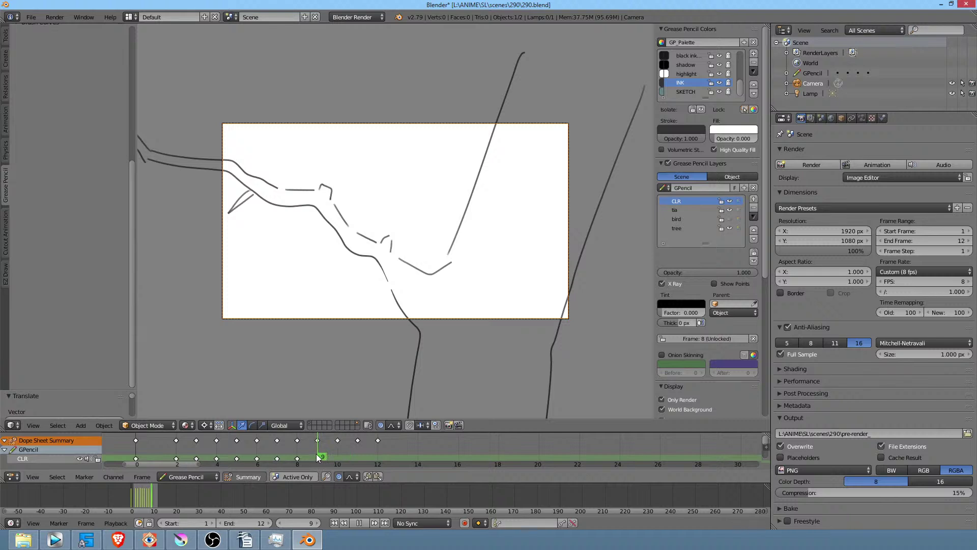
pyautogui.hotkey('ctrl', 's')
pyautogui.click(320, 258)
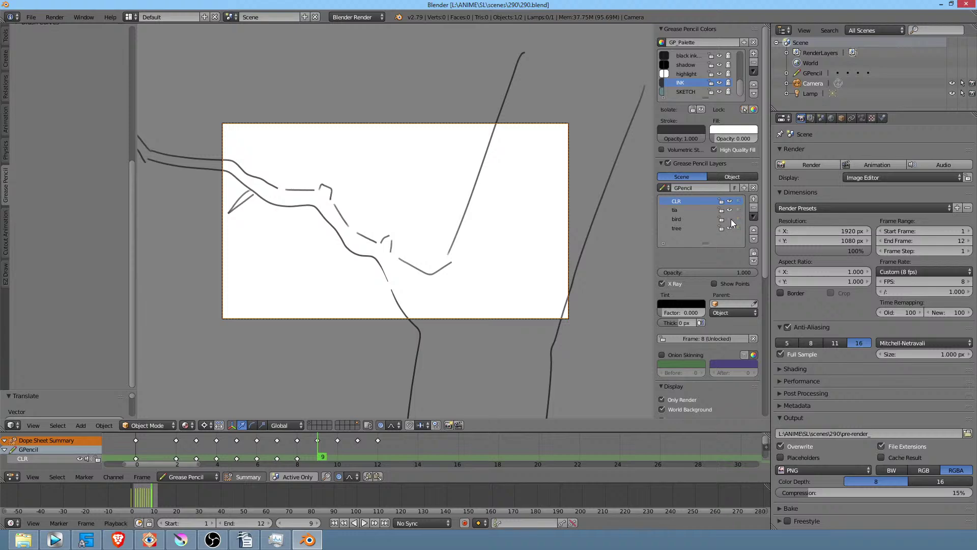
# - Switch to the Grease screen layout, show the bird layer, and check its drawings at frames 9 and 10
pyautogui.hotkey('ctrl', 'Right')
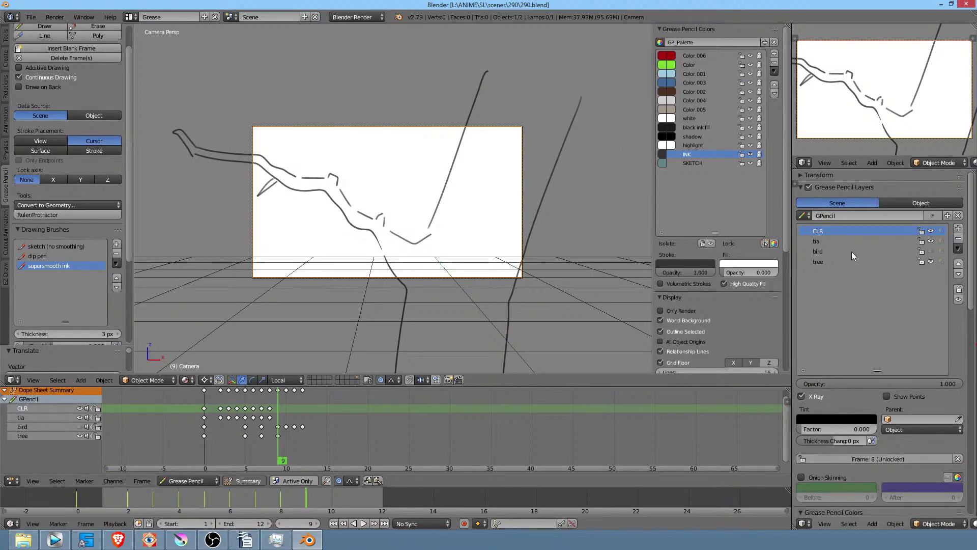
pyautogui.click(851, 252)
pyautogui.click(932, 252)
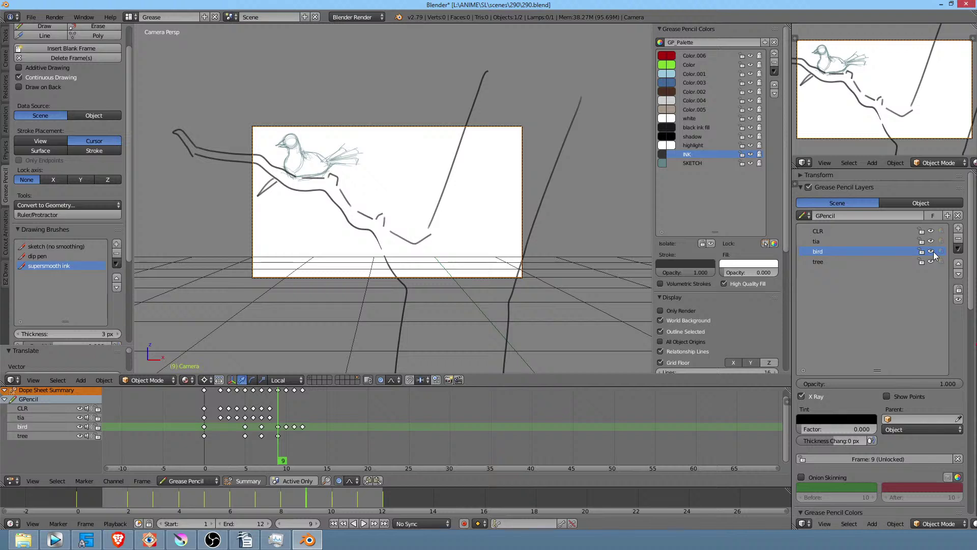
pyautogui.hotkey('alt', 'a')
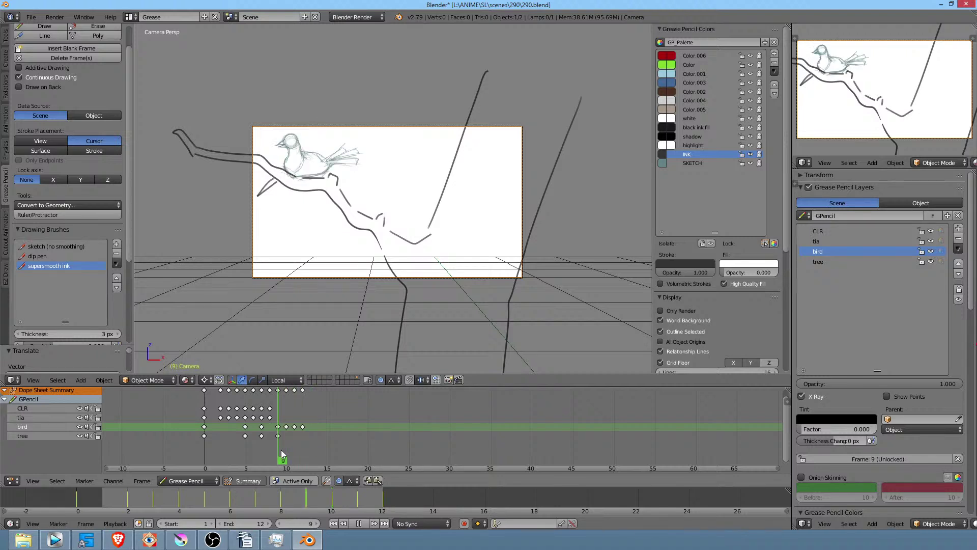
pyautogui.moveTo(303, 446); pyautogui.dragTo(286, 447)
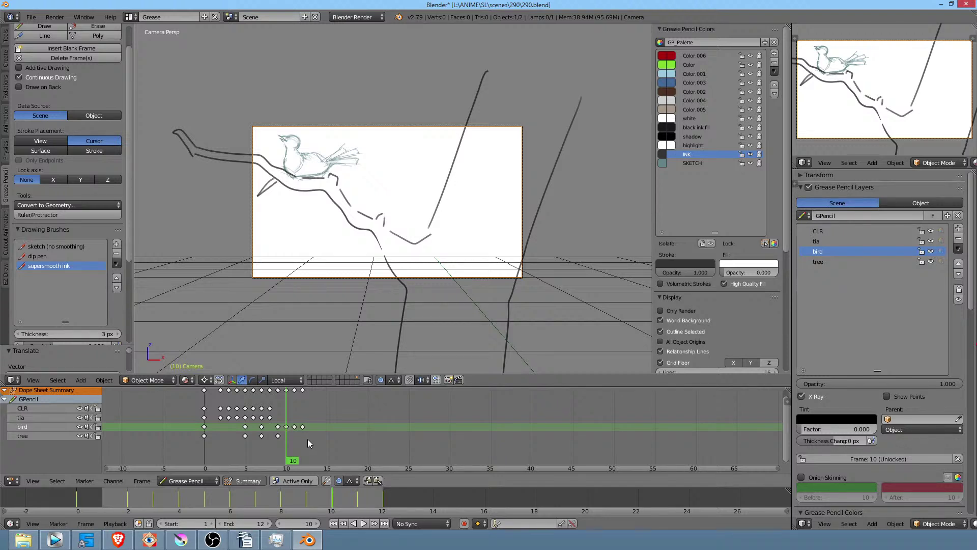
# - Duplicate all Grease Pencil keyframes across every layer so that the copies start at frame 15
pyautogui.press('a')
pyautogui.hotkey('shift', 'd')
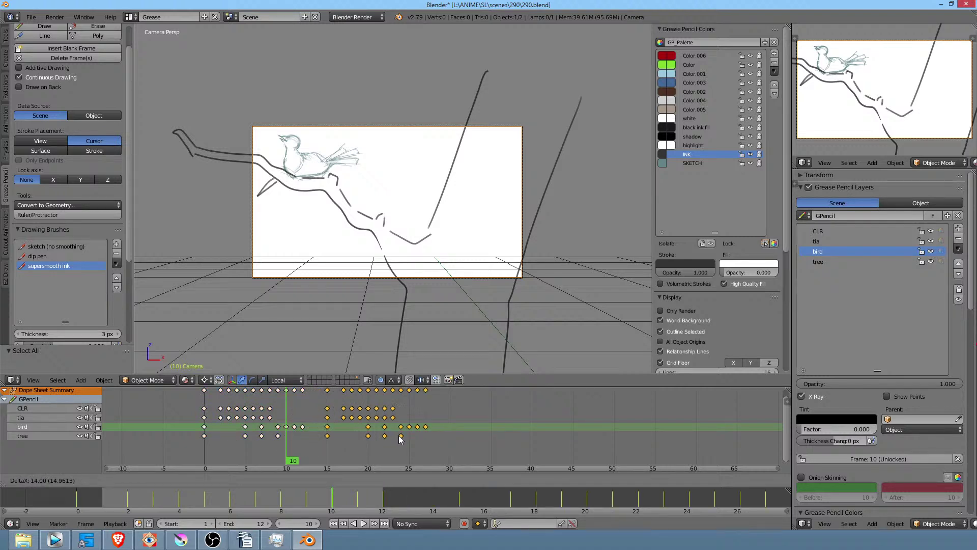
pyautogui.click(402, 440)
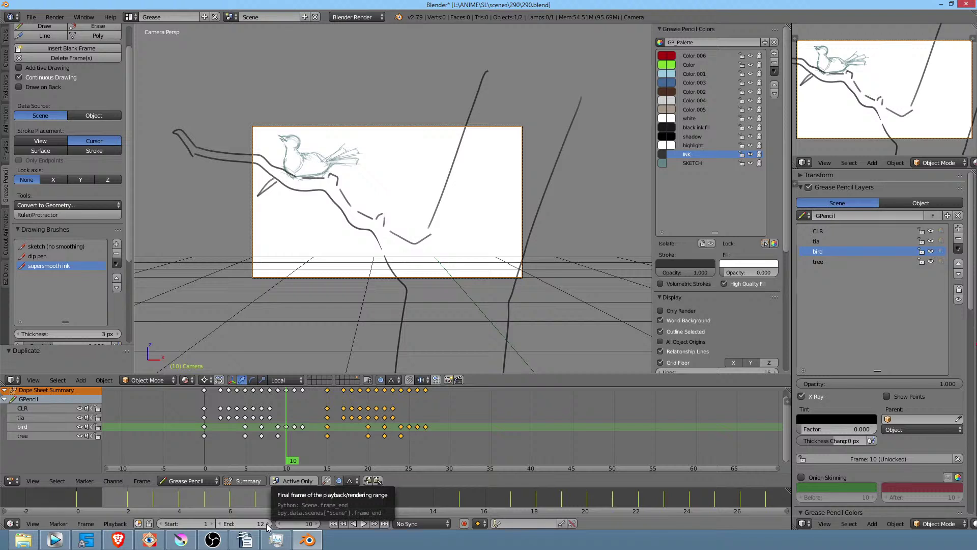
# - Go to frame 28 past the duplicated keyframes and set the animation's end frame to 28
pyautogui.click(432, 443)
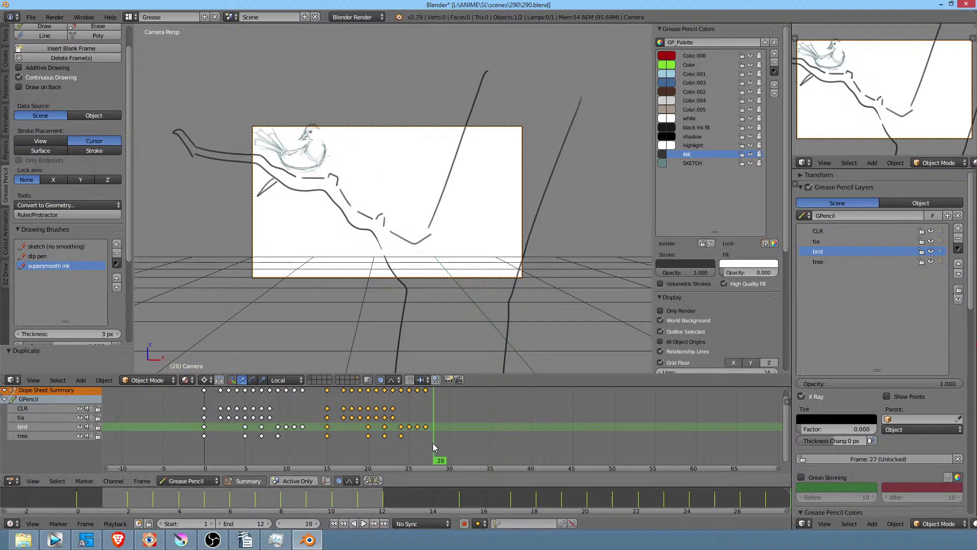
pyautogui.click(266, 524)
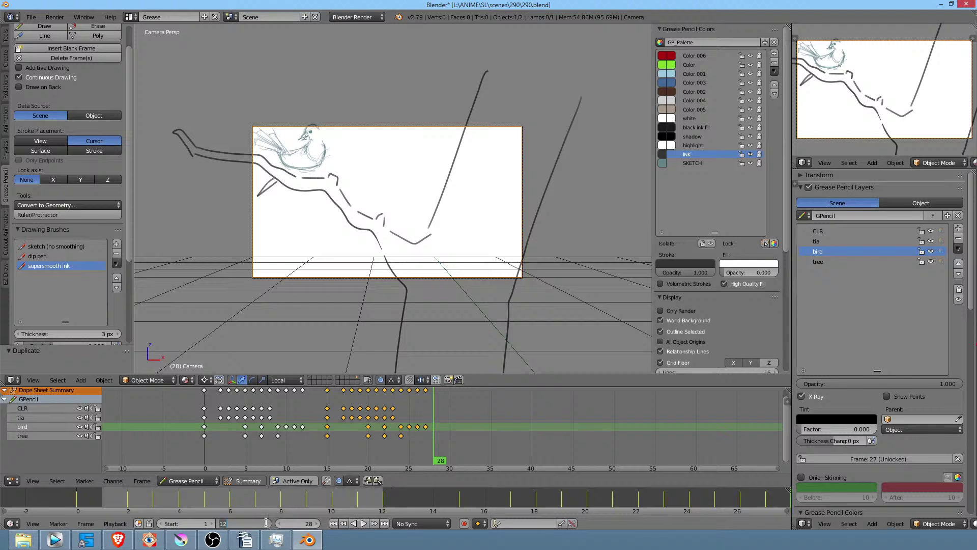
pyautogui.write('28')
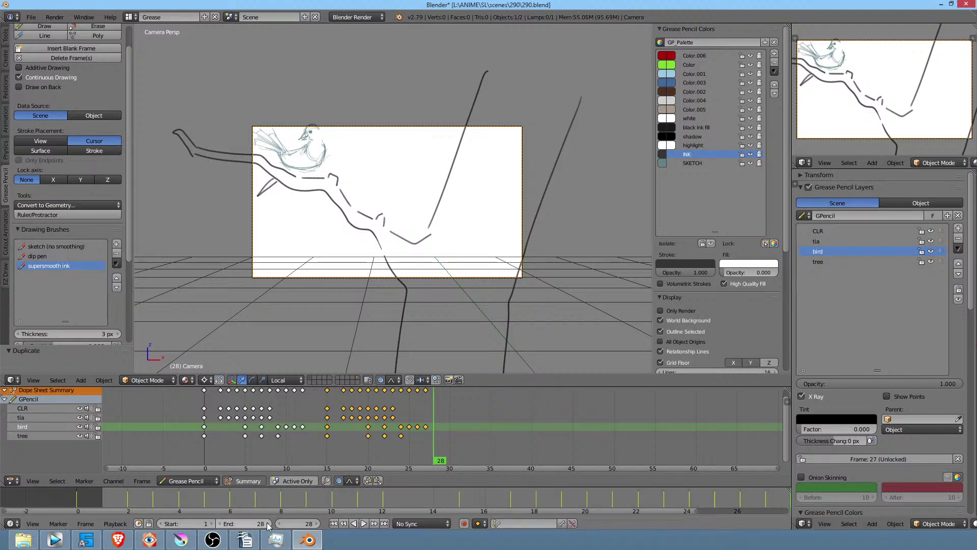
pyautogui.press('Return')
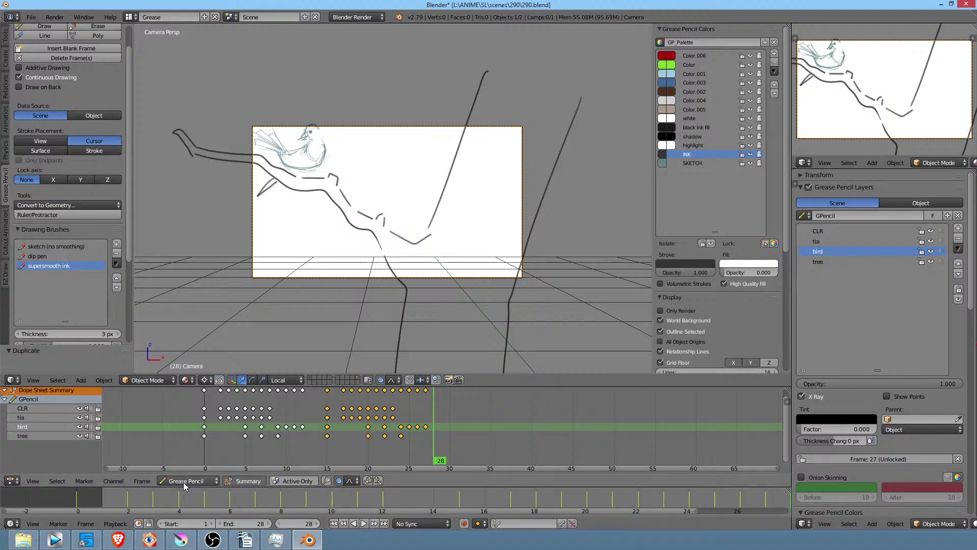
# - Switch the keyframe editor from Grease Pencil to Dope Sheet mode and return to frame 0
pyautogui.click(198, 482)
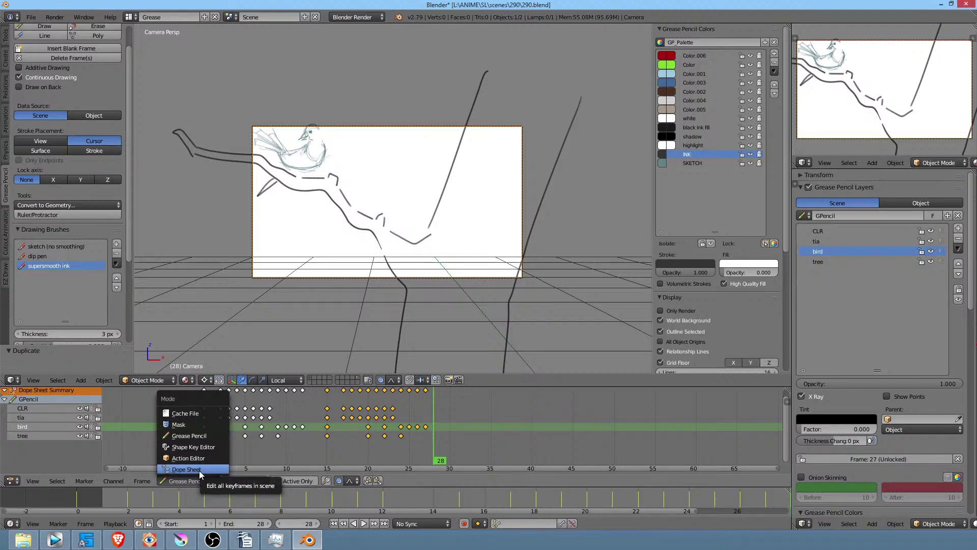
pyautogui.click(199, 469)
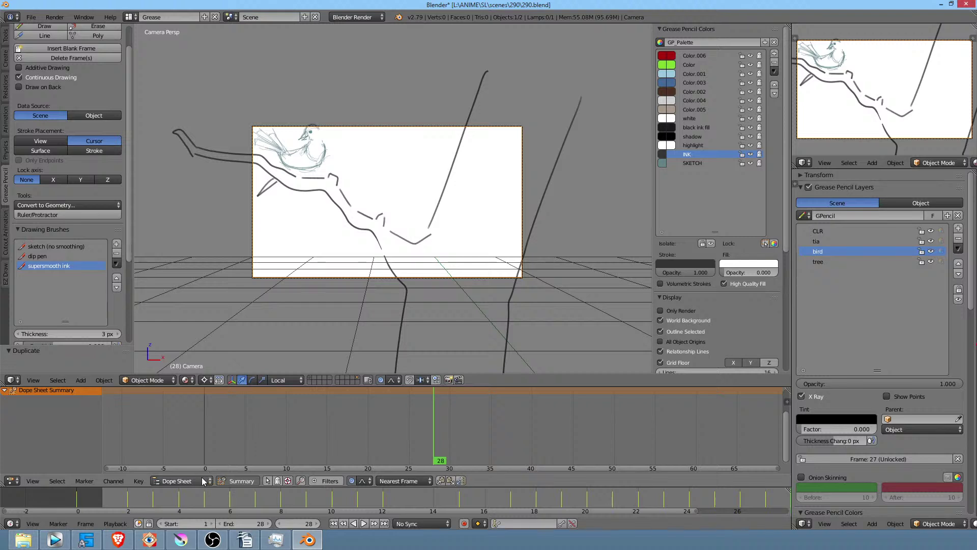
pyautogui.moveTo(375, 429); pyautogui.dragTo(111, 434)
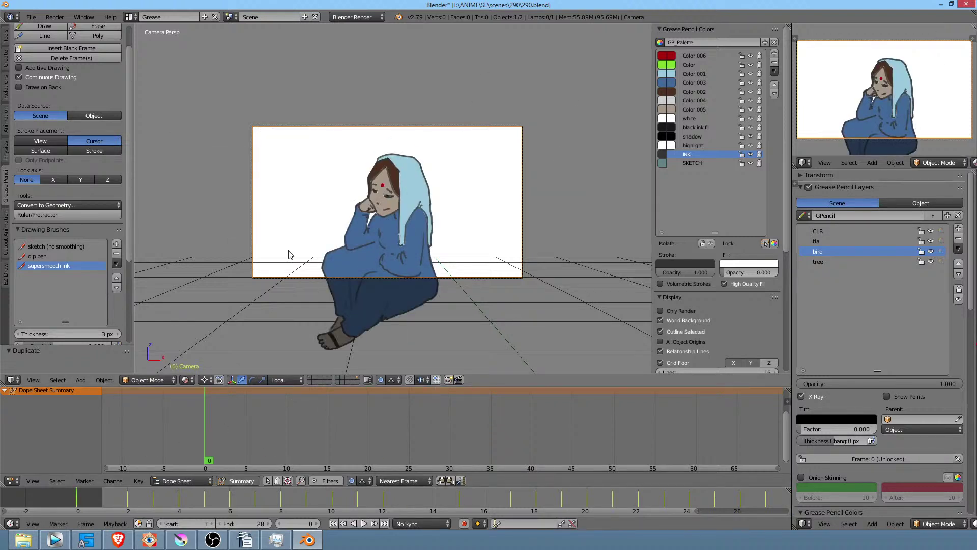
# - Enable automatic keyframing and nudge the camera along global Y at frame 0 to key its location
pyautogui.click(465, 523)
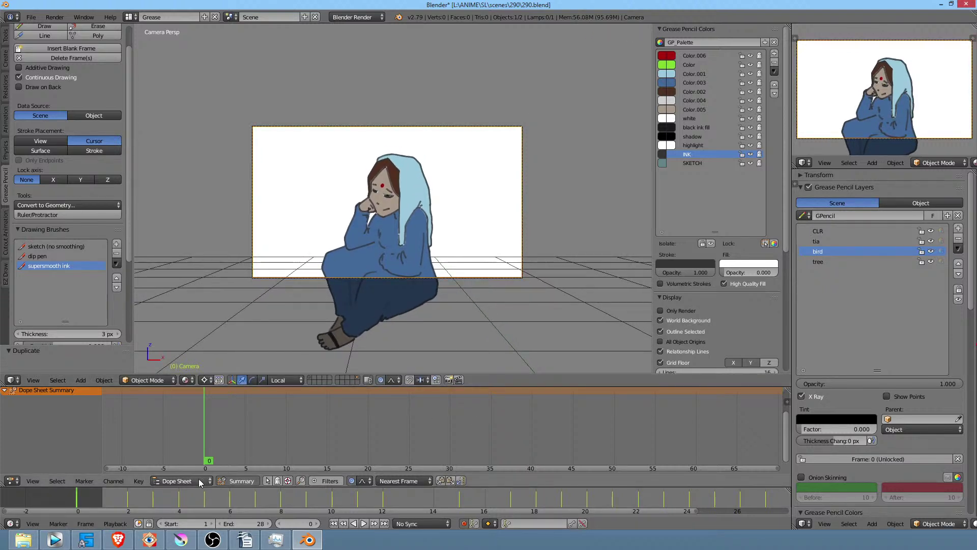
pyautogui.press('g')
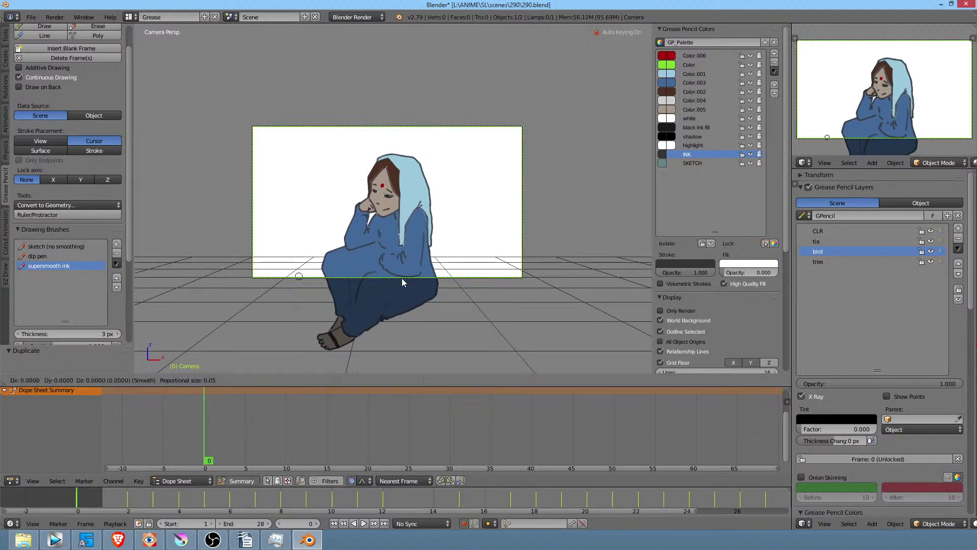
pyautogui.press('y')
pyautogui.click(401, 287)
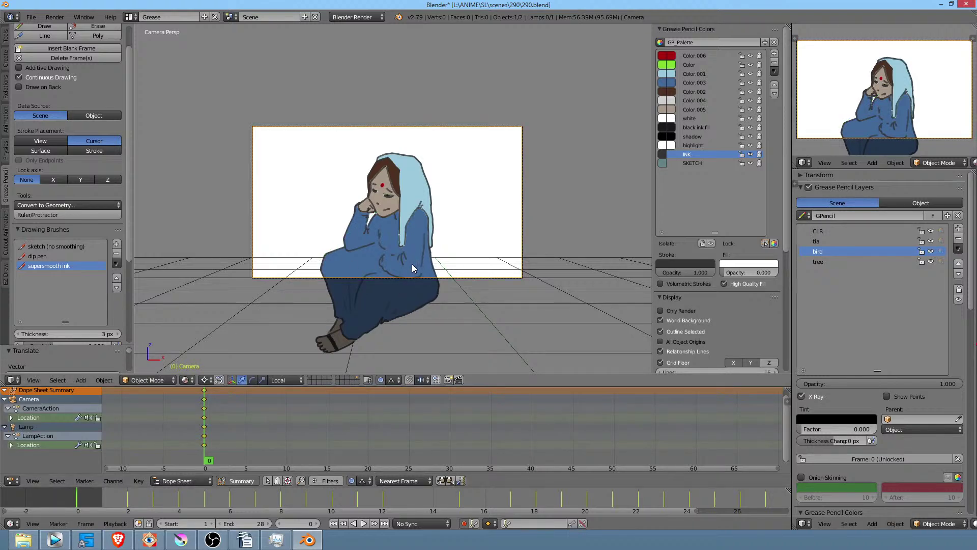
# - Delete the lamp from the scene and return to the camera view
pyautogui.moveTo(507, 245); pyautogui.dragTo(577, 304)
pyautogui.scroll(-10, 488, 231)
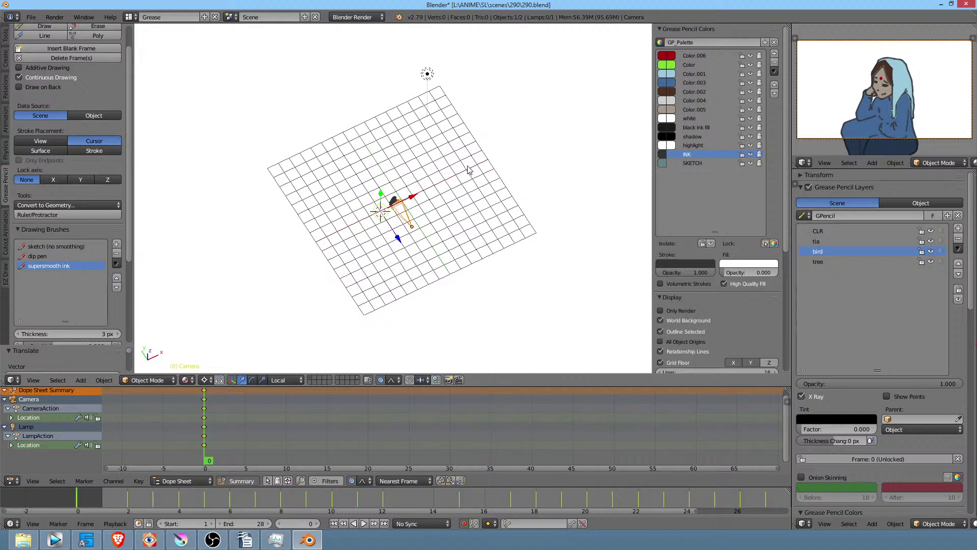
pyautogui.rightClick(427, 74)
pyautogui.press('x')
pyautogui.click(428, 75)
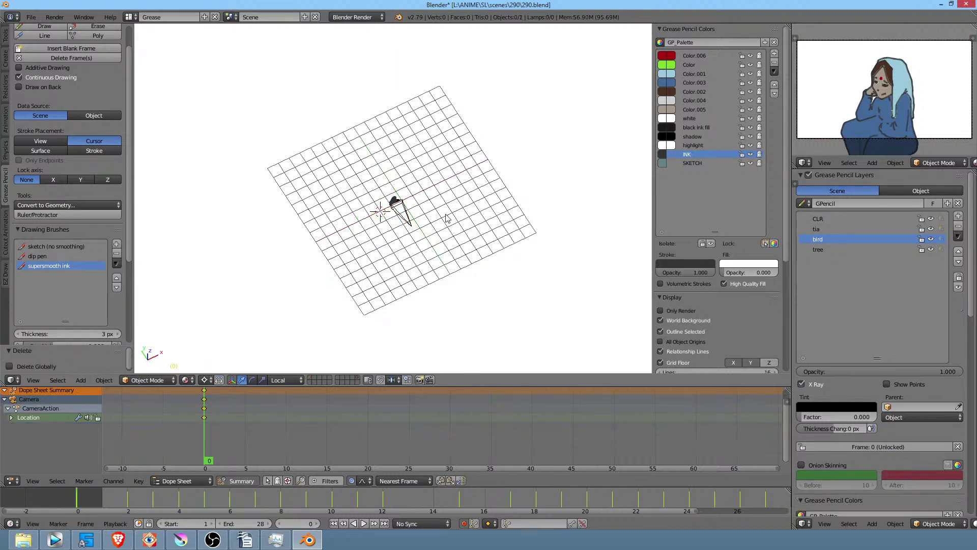
pyautogui.press('KP_1')
pyautogui.press('KP_0')
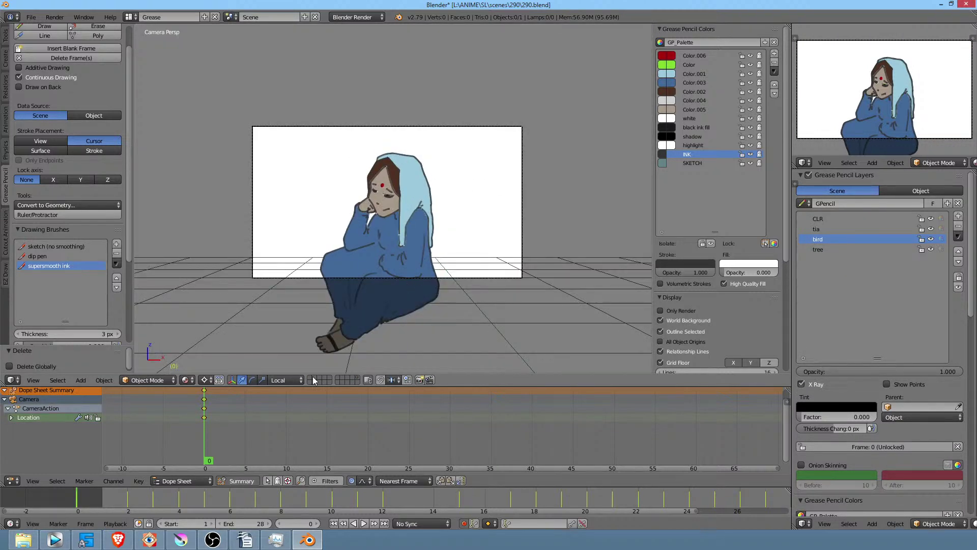
# - At frame 15, key the camera pulled back along global Y and shifted so the character sits in the left half of the frame
pyautogui.moveTo(208, 445); pyautogui.dragTo(331, 446)
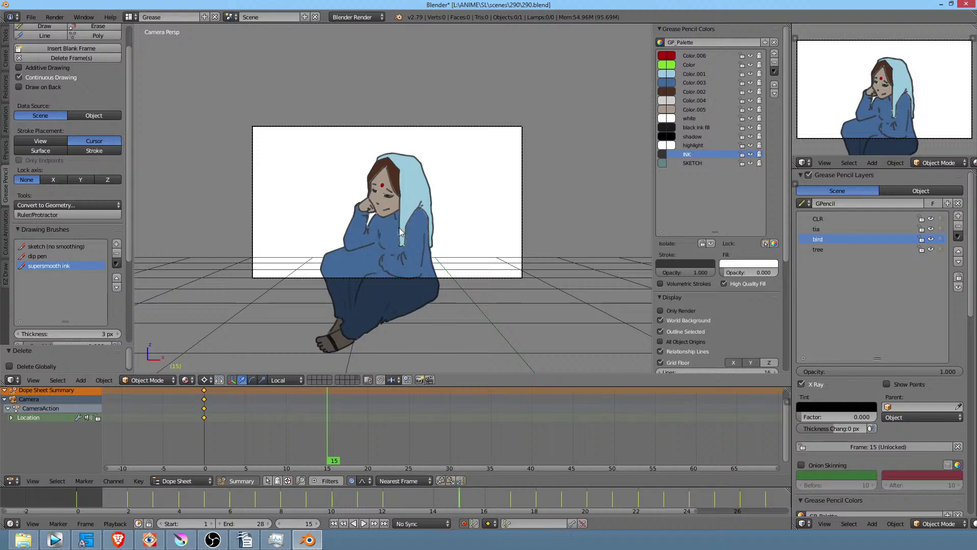
pyautogui.rightClick(517, 223)
pyautogui.press('g')
pyautogui.press('y')
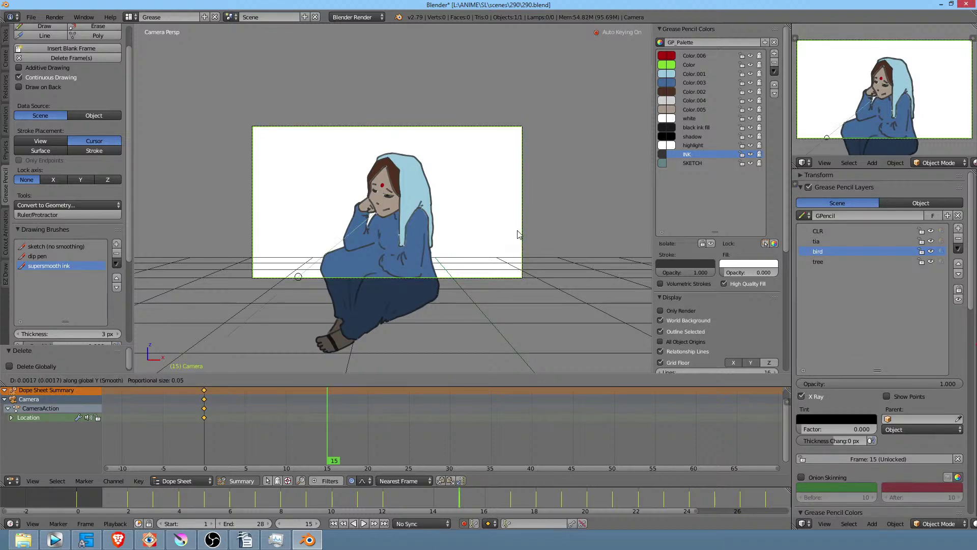
pyautogui.click(518, 147)
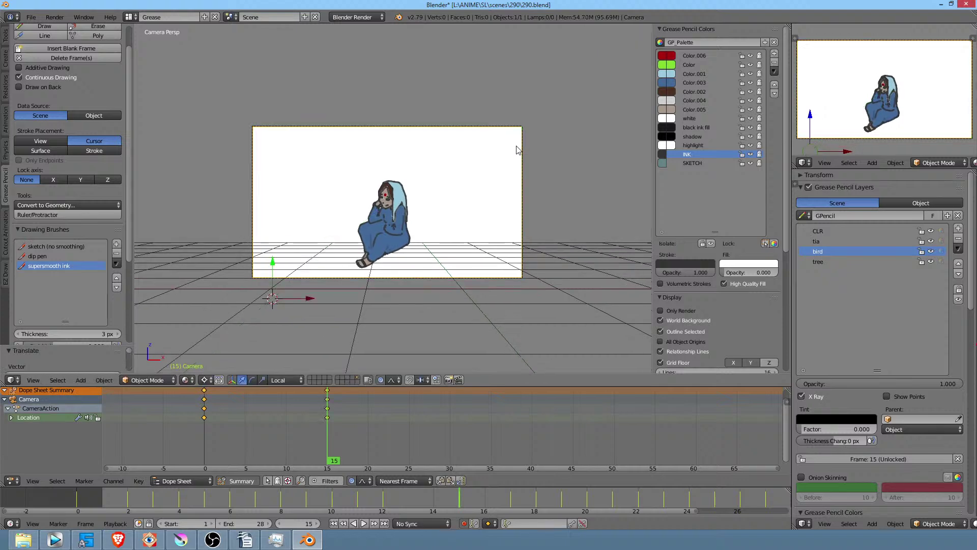
pyautogui.press('g')
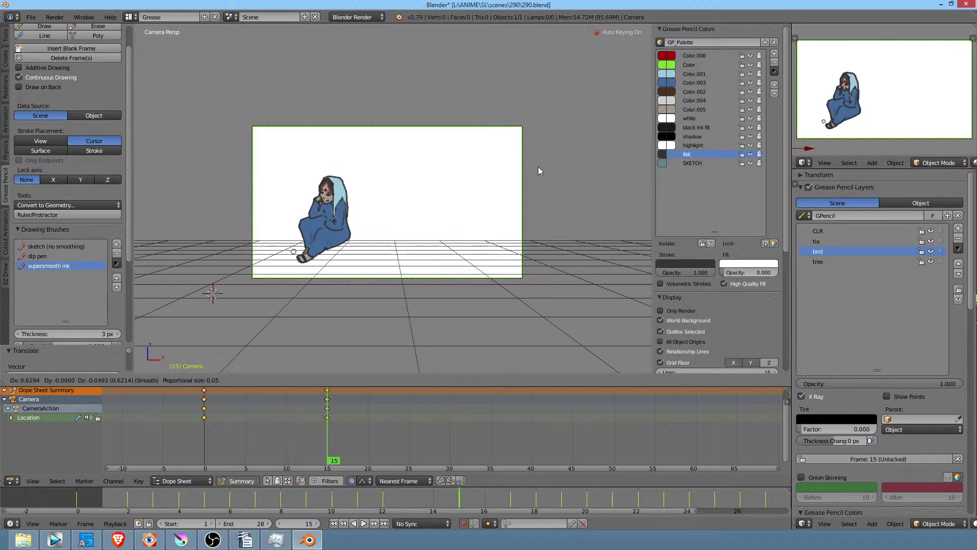
pyautogui.click(536, 167)
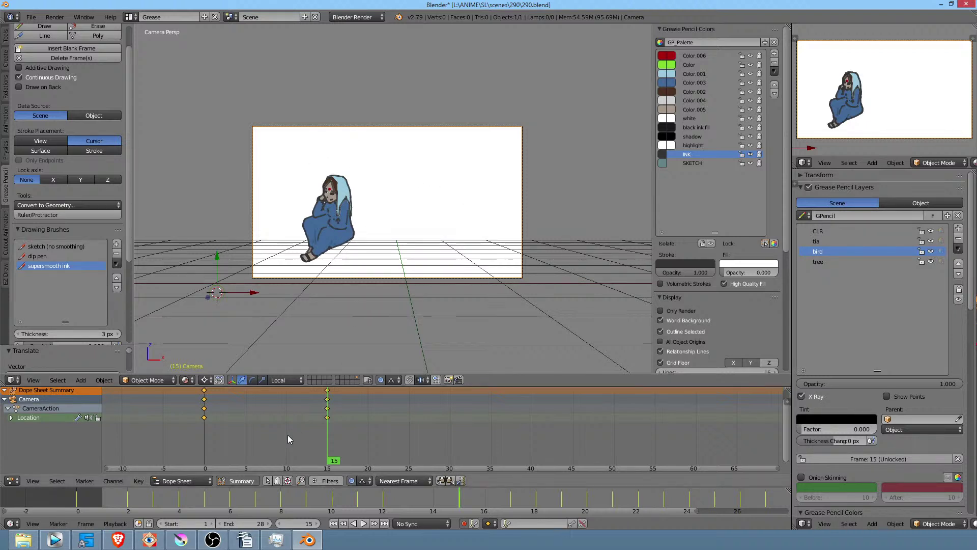
# - Play the animation to review the camera move between the keyframes at 0 and 15
pyautogui.hotkey('alt', 'a')
pyautogui.moveTo(331, 446)
pyautogui.mouseDown()
pyautogui.moveTo(223, 447)
pyautogui.moveTo(329, 446)
pyautogui.mouseUp()
pyautogui.hotkey('alt', 'a')
# - At frame 24, shift the camera to place the bird's branch nearer the frame's centre and key its location
pyautogui.moveTo(331, 443)
pyautogui.mouseDown()
pyautogui.moveTo(414, 442)
pyautogui.moveTo(370, 443)
pyautogui.moveTo(393, 443)
pyautogui.mouseUp()
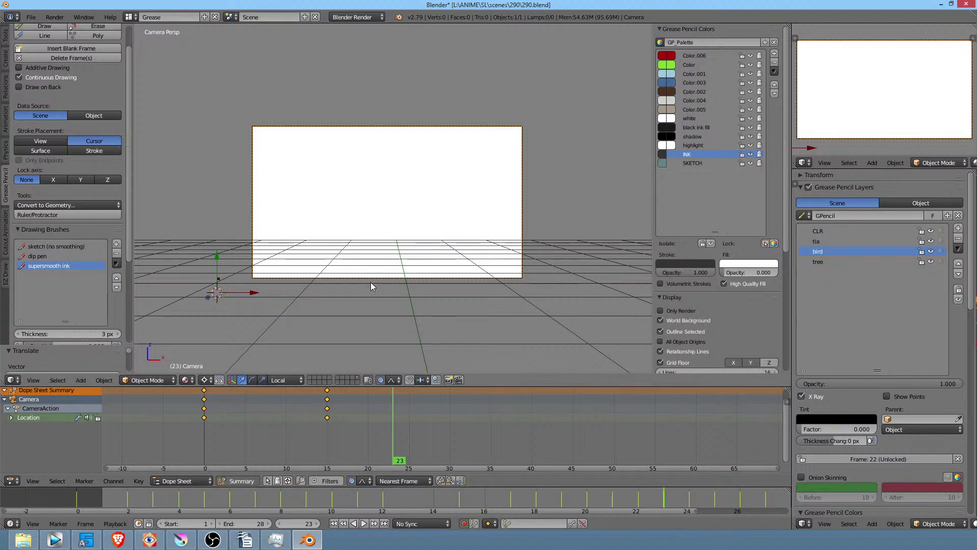
pyautogui.click(398, 461)
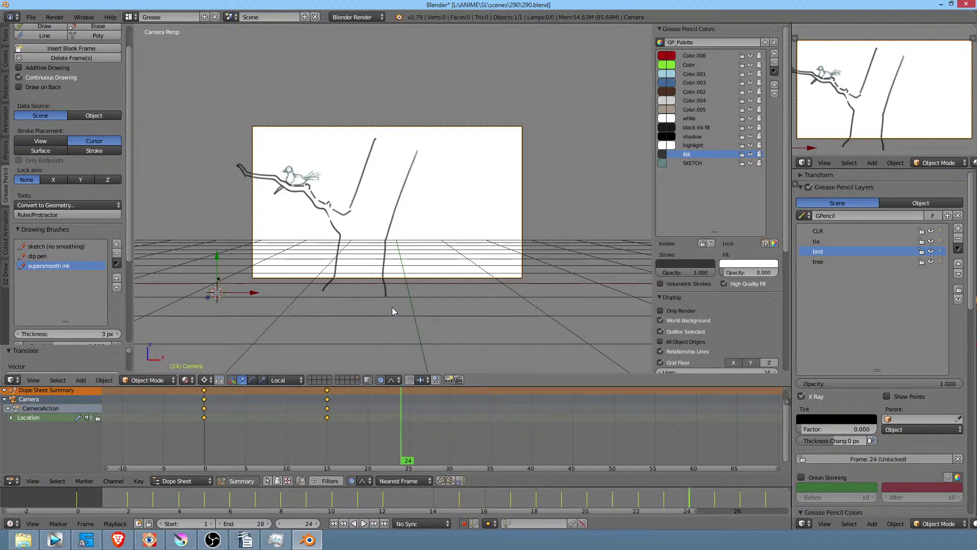
pyautogui.press('g')
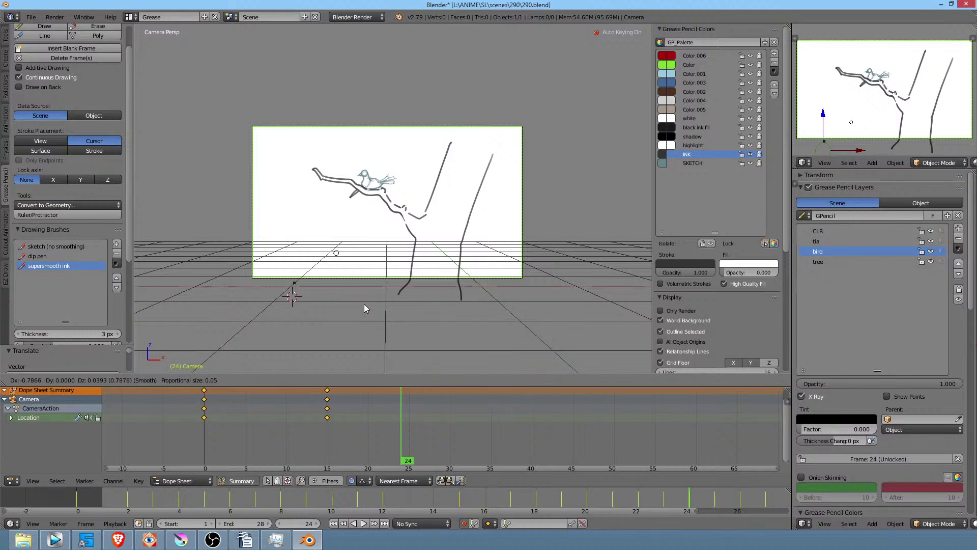
pyautogui.click(366, 304)
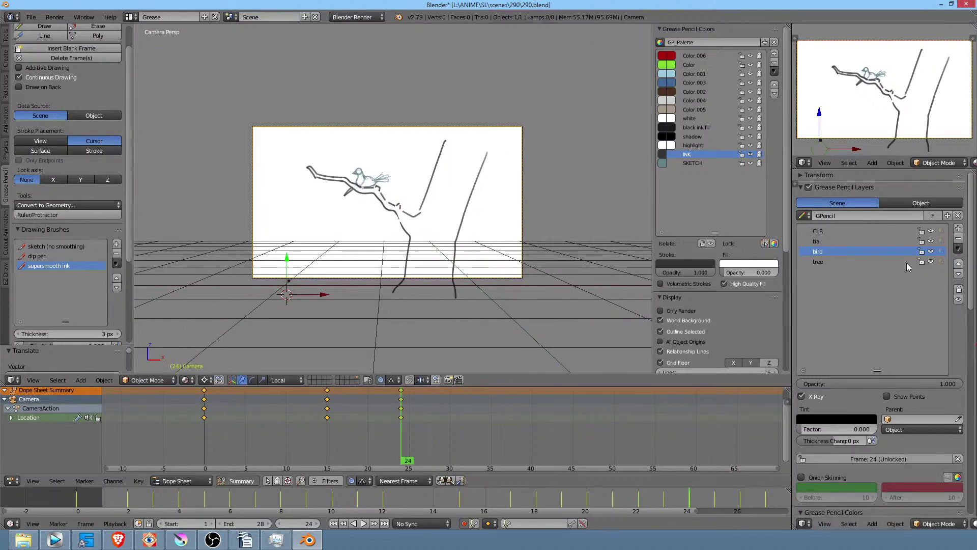
# - Hide and show the bird layer to check its strokes against the tree, leaving it visible
pyautogui.click(931, 251)
pyautogui.click(932, 251)
pyautogui.click(932, 251)
pyautogui.click(932, 251)
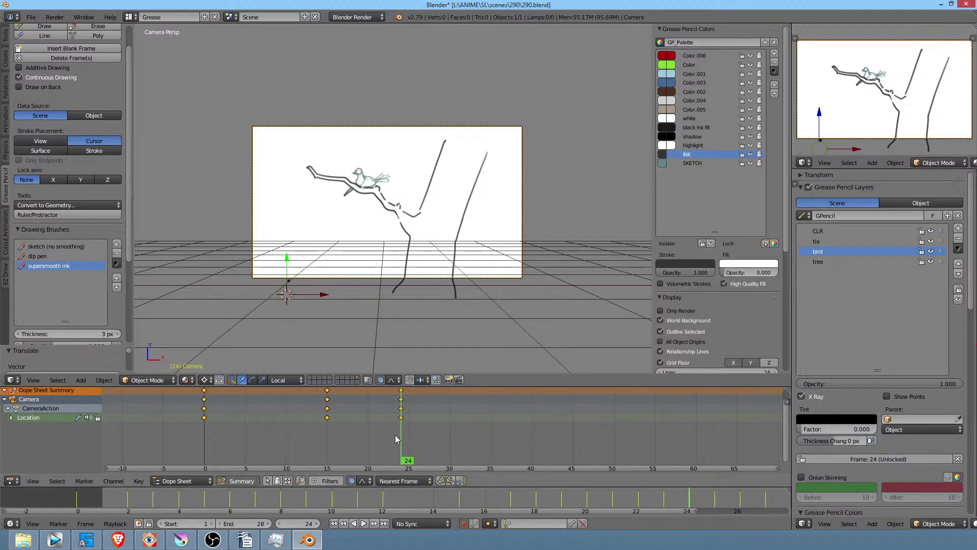
# - Set the camera keyframes' interpolation to Constant, then play the animation and return to frame 0 to review the framing
pyautogui.moveTo(407, 452)
pyautogui.mouseDown()
pyautogui.moveTo(446, 456)
pyautogui.moveTo(394, 452)
pyautogui.mouseUp()
pyautogui.press('Escape')
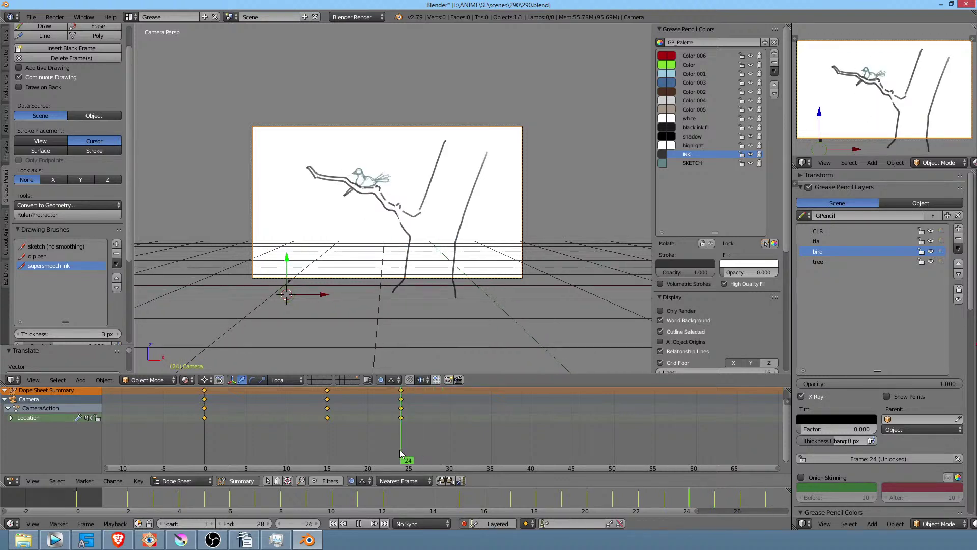
pyautogui.press('t')
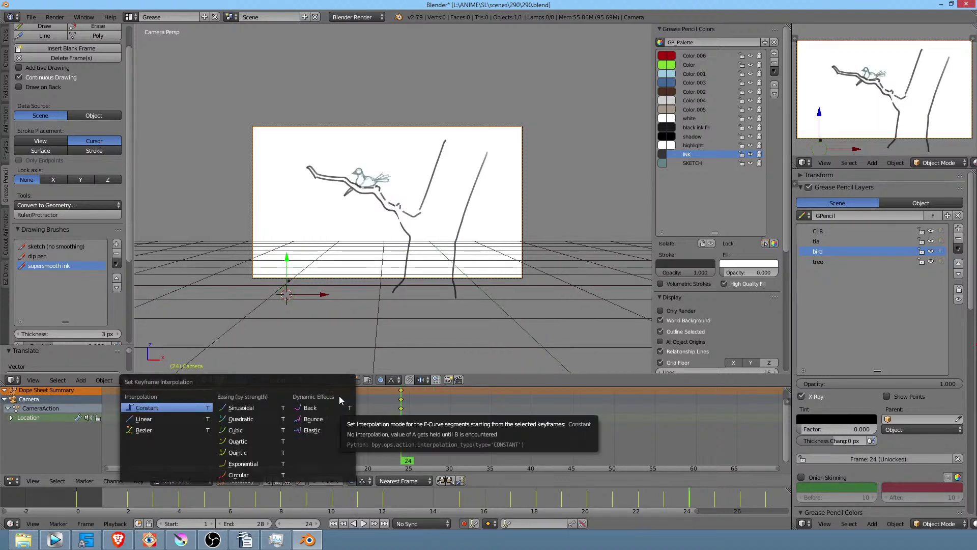
pyautogui.click(160, 410)
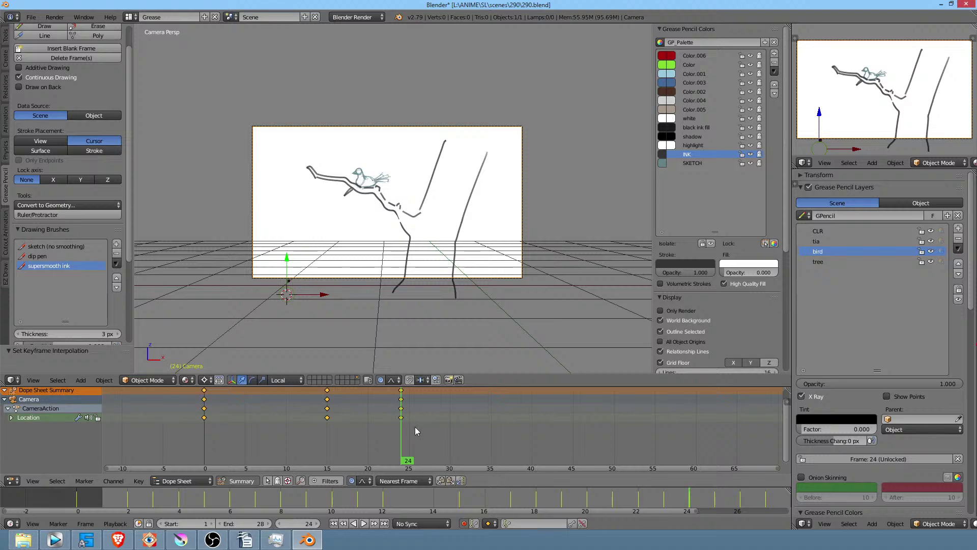
pyautogui.hotkey('alt', 'a')
pyautogui.moveTo(350, 429); pyautogui.dragTo(205, 430)
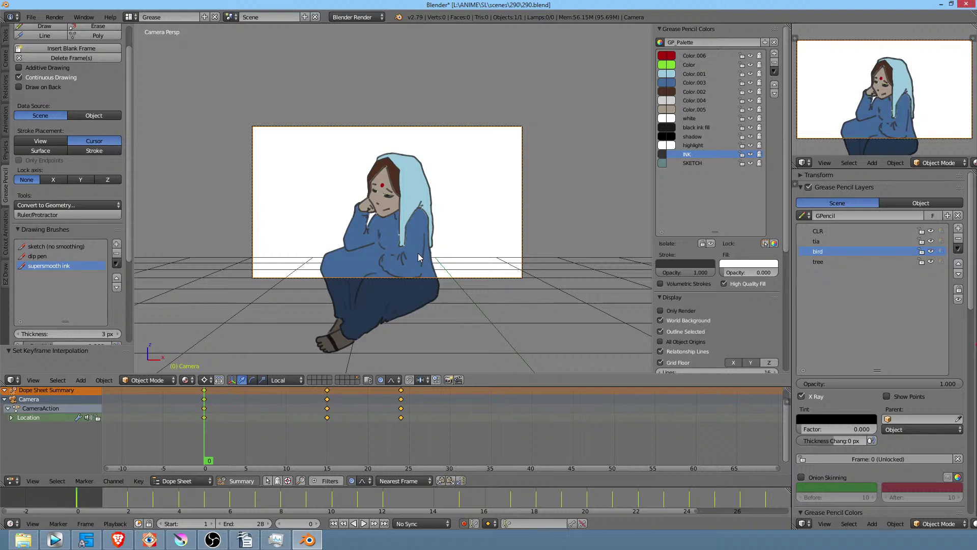
# - Render the full animation, frames 1 to 28, as an image sequence
pyautogui.hotkey('ctrl', 'F12')
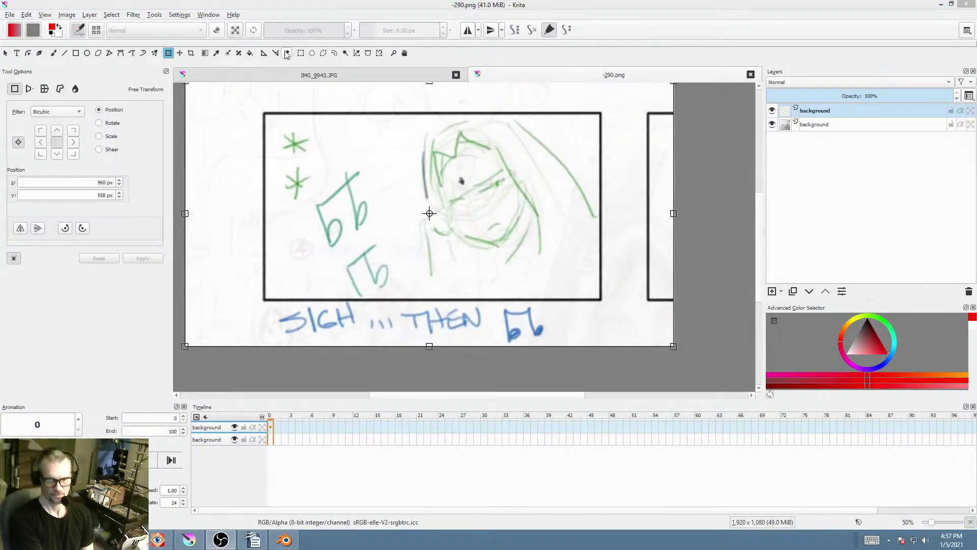
# - In Krita, hide and show the upper background layer of -290.png to compare the storyboard panel with the reference sketches beneath
pyautogui.click(794, 111)
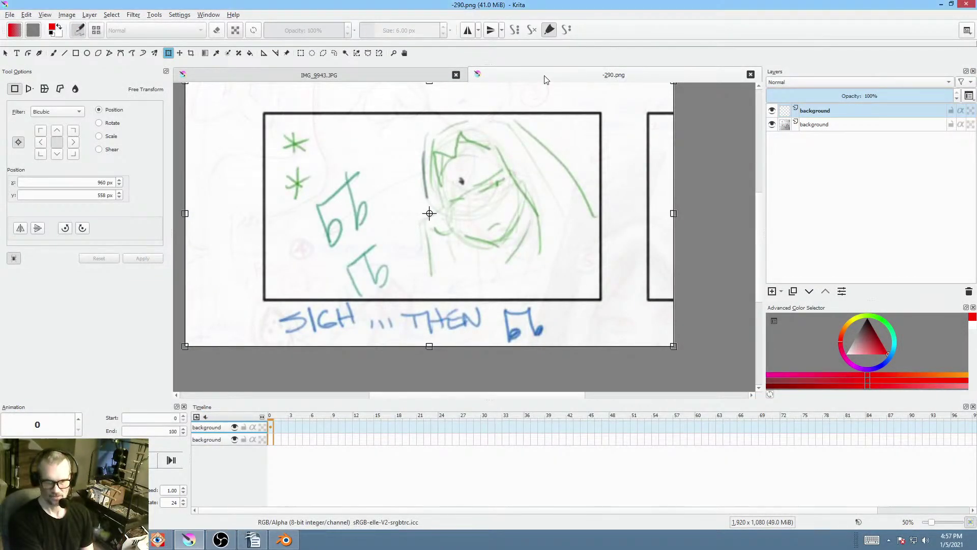
pyautogui.click(773, 112)
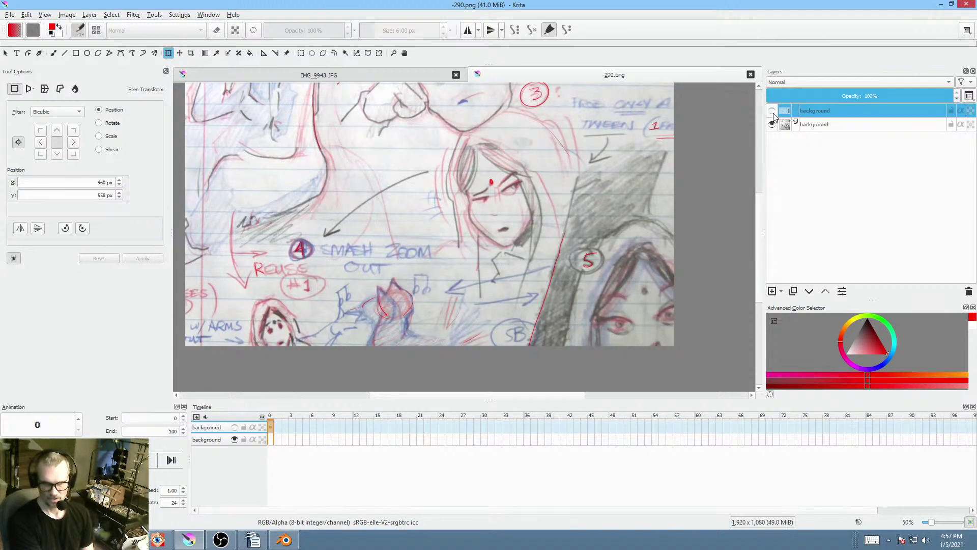
pyautogui.click(772, 111)
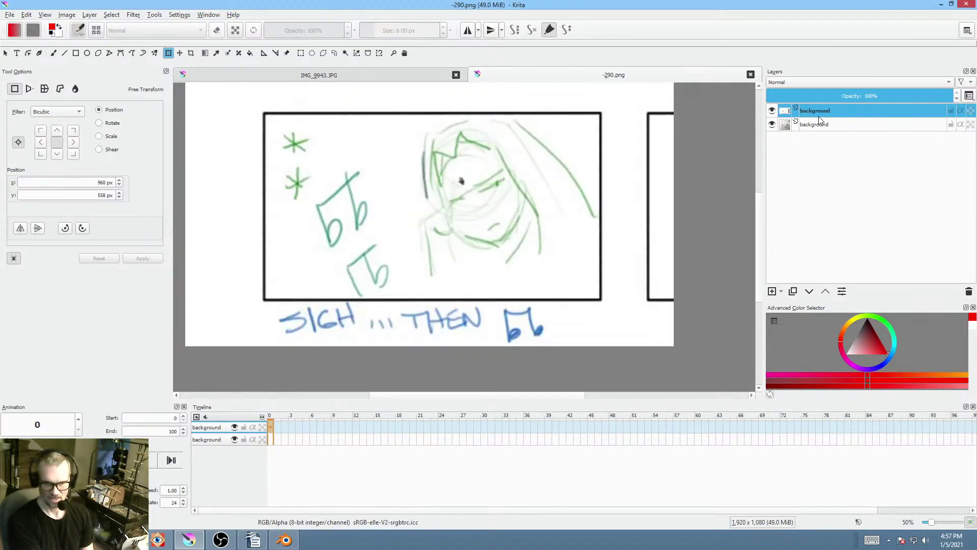
pyautogui.moveTo(487, 237); pyautogui.dragTo(498, 251)
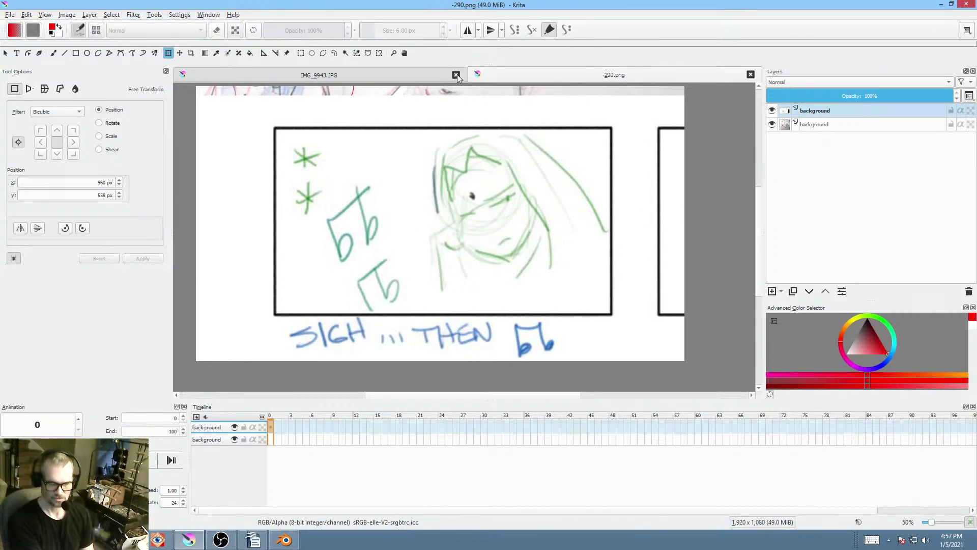
# - Import pre-render_0001.png through pre-render_0028.png as animation frames in ascending numerical order, starting at 0 with a step of 1
pyautogui.hotkey('ctrl', 'o')
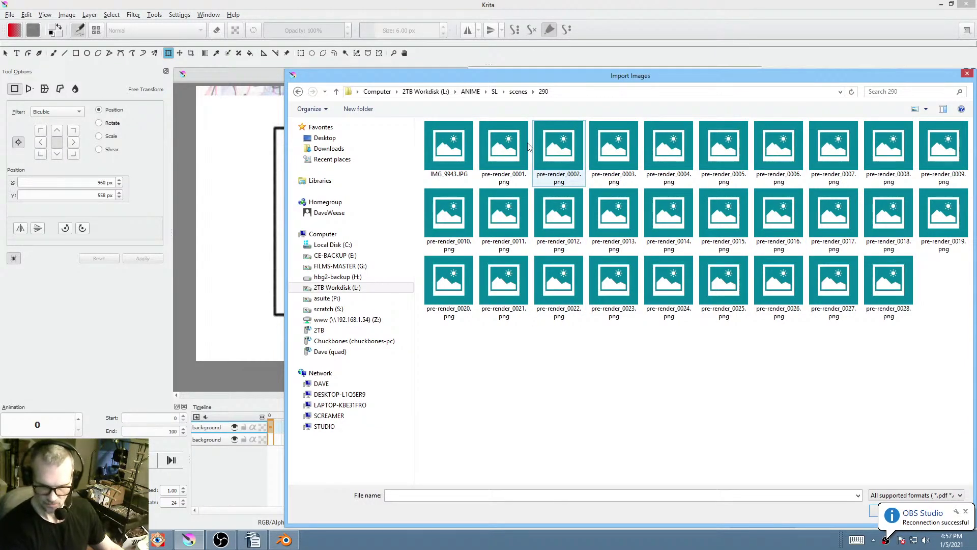
pyautogui.click(511, 140)
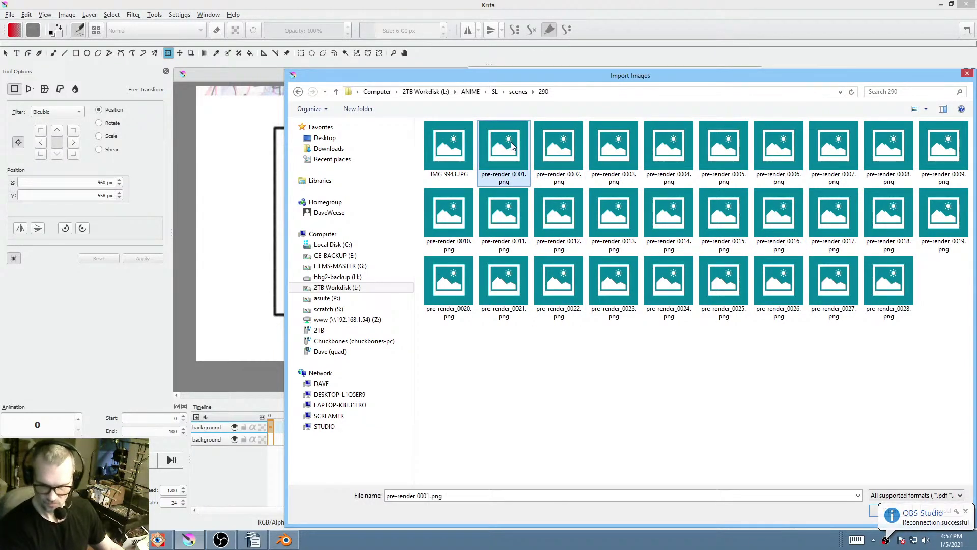
pyautogui.keyDown('shift'); pyautogui.click(897, 283); pyautogui.keyUp('shift')
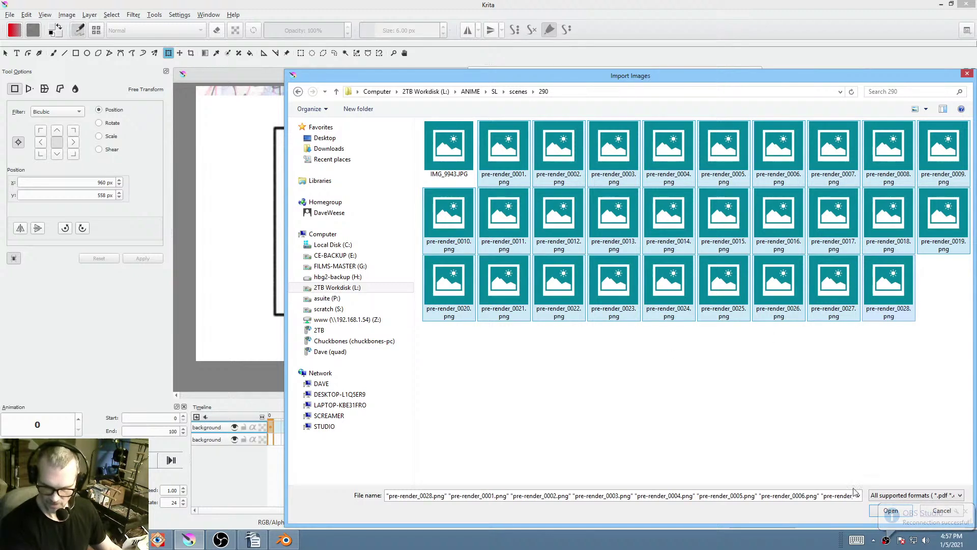
pyautogui.click(876, 517)
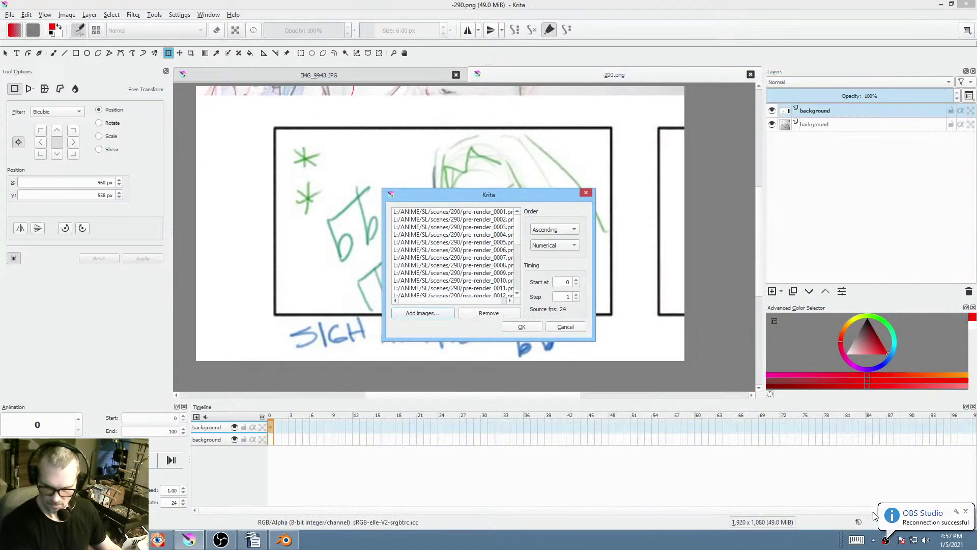
pyautogui.click(531, 326)
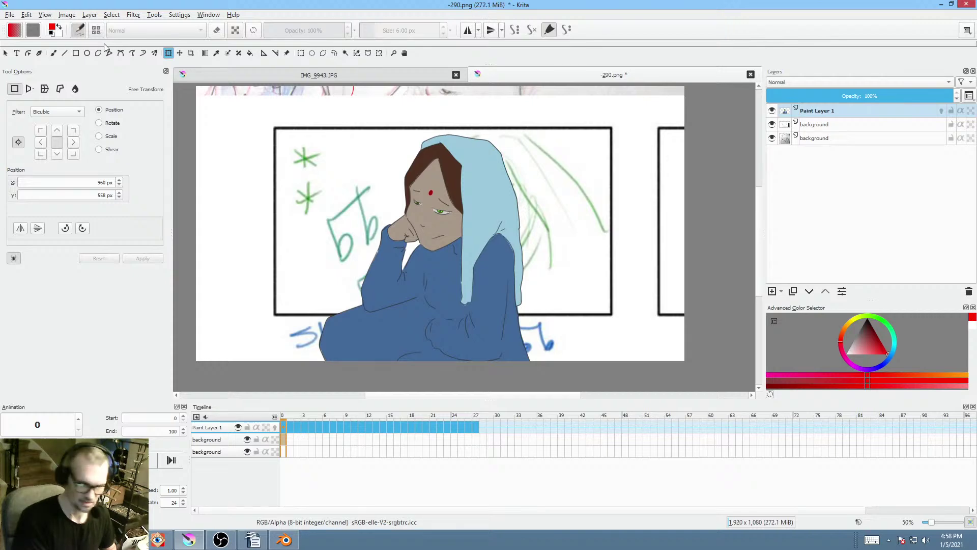
# - Save the document containing the imported animation frames
pyautogui.click(10, 16)
pyautogui.click(20, 62)
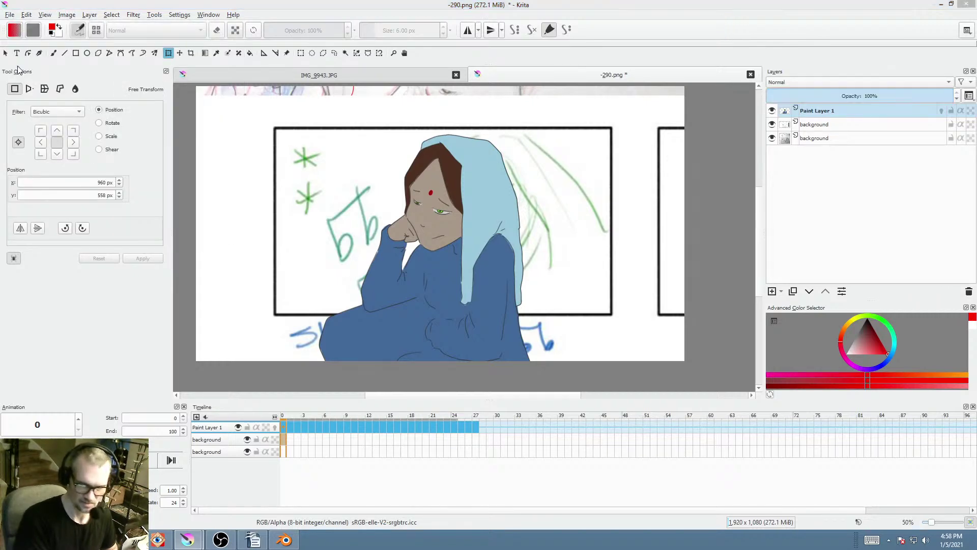
pyautogui.click(621, 440)
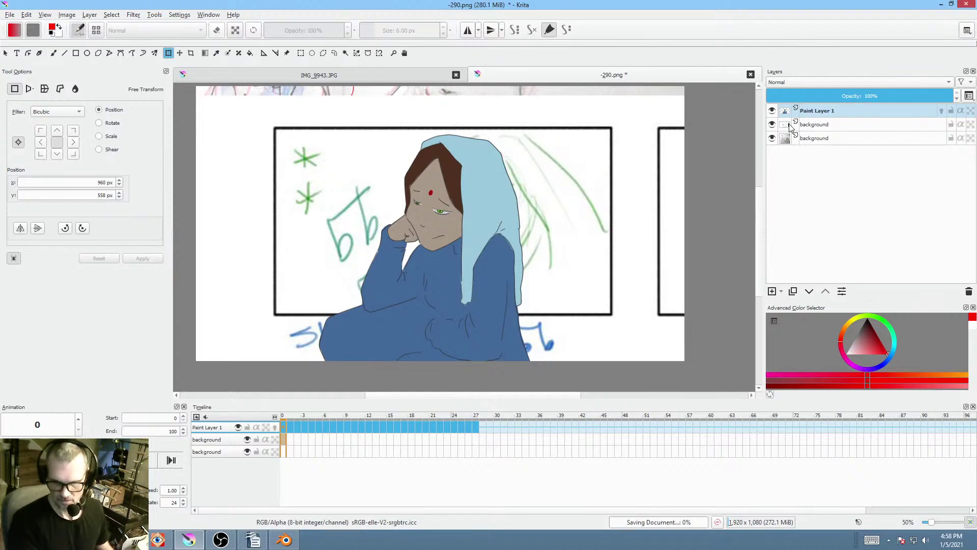
# - Hide both background layers and select Paint Layer 1
pyautogui.click(772, 124)
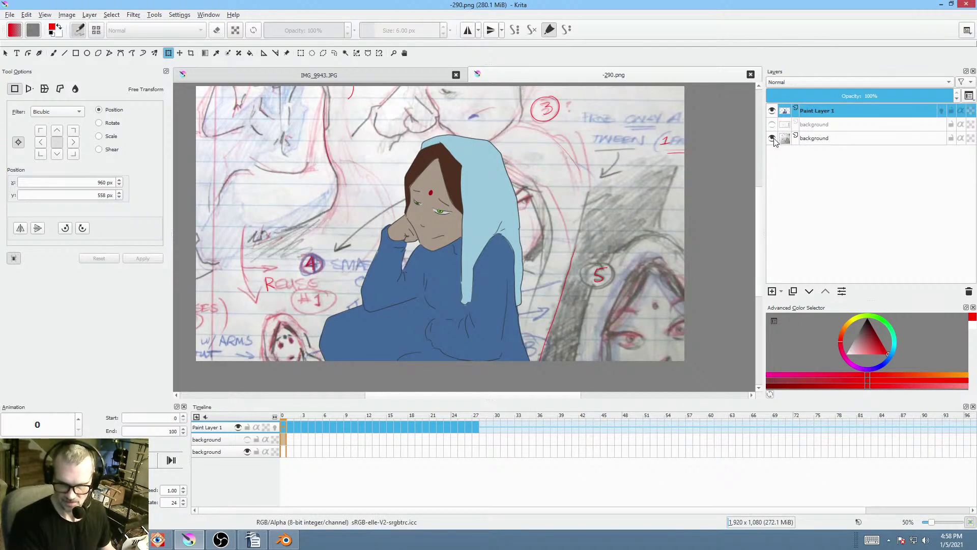
pyautogui.click(772, 137)
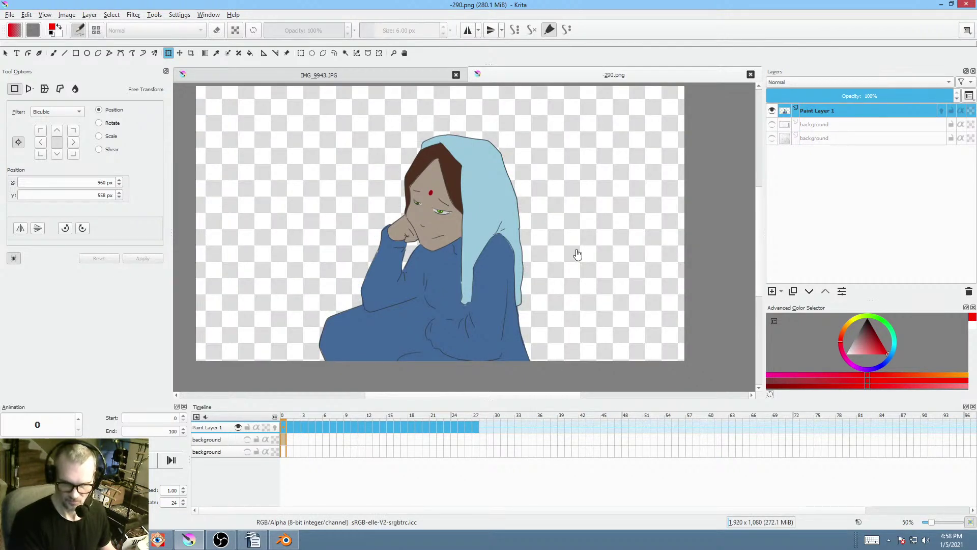
pyautogui.click(850, 111)
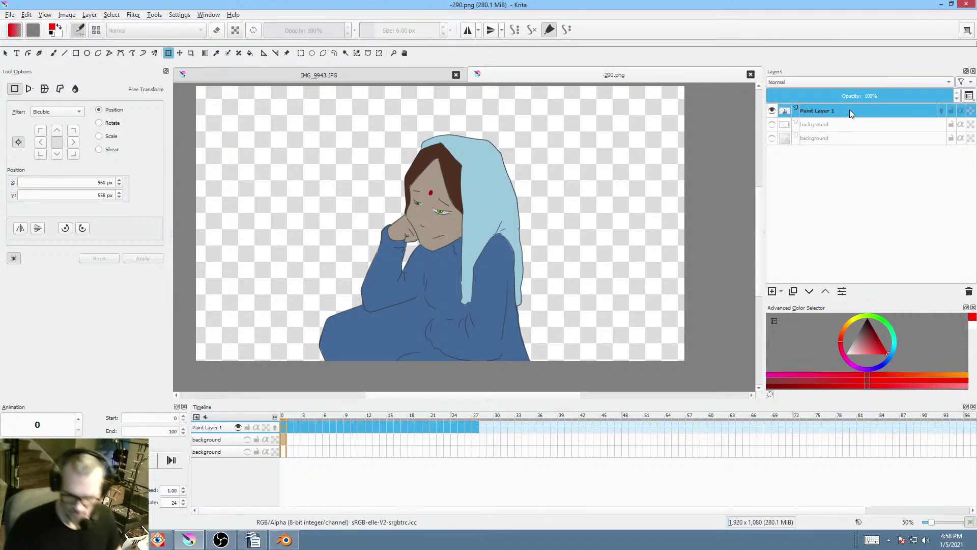
# - Examine Paint Layer 1's imported drawings over frames 0 to 7, comparing the seated pose at frame 5 with the outstretched-arms pose at frame 6
pyautogui.moveTo(497, 266)
pyautogui.mouseDown()
pyautogui.moveTo(556, 218)
pyautogui.moveTo(528, 235)
pyautogui.moveTo(534, 227)
pyautogui.moveTo(526, 266)
pyautogui.moveTo(498, 280)
pyautogui.moveTo(513, 266)
pyautogui.mouseUp()
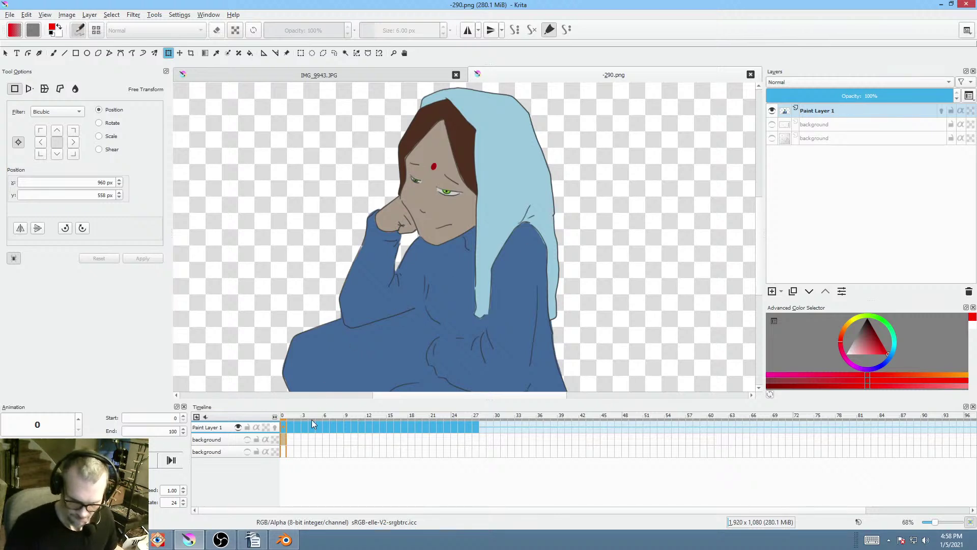
pyautogui.click(290, 426)
pyautogui.moveTo(411, 320); pyautogui.dragTo(479, 270)
pyautogui.click(299, 428)
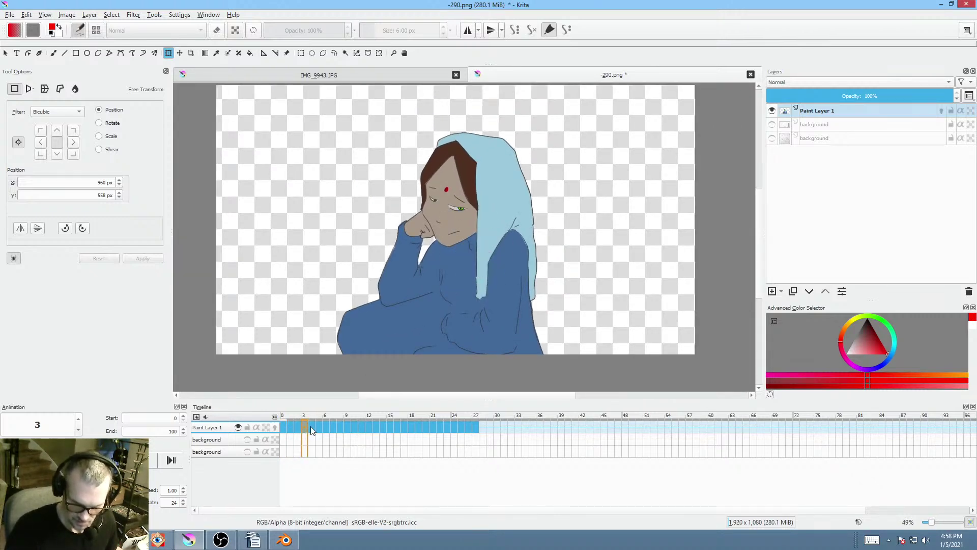
pyautogui.click(312, 426)
pyautogui.click(324, 425)
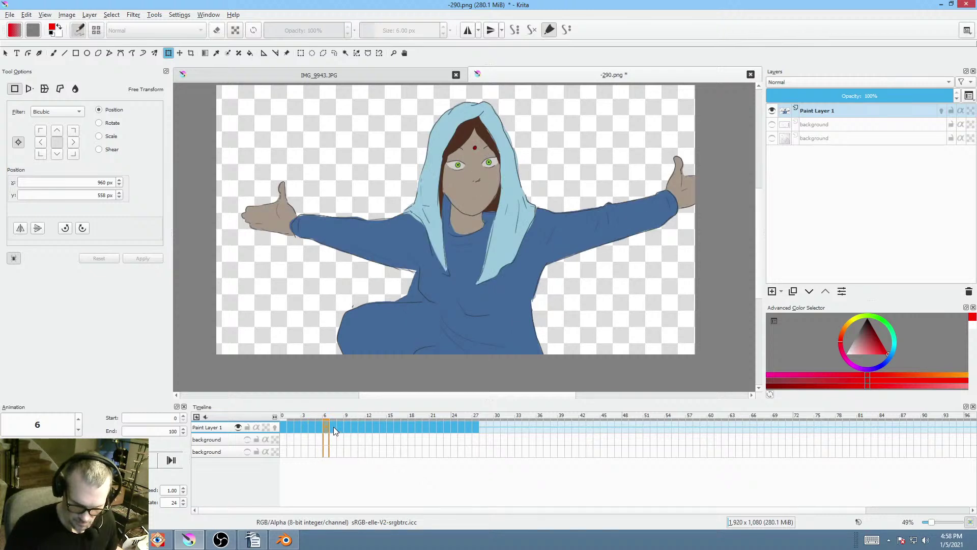
pyautogui.click(334, 427)
pyautogui.click(326, 427)
pyautogui.click(321, 425)
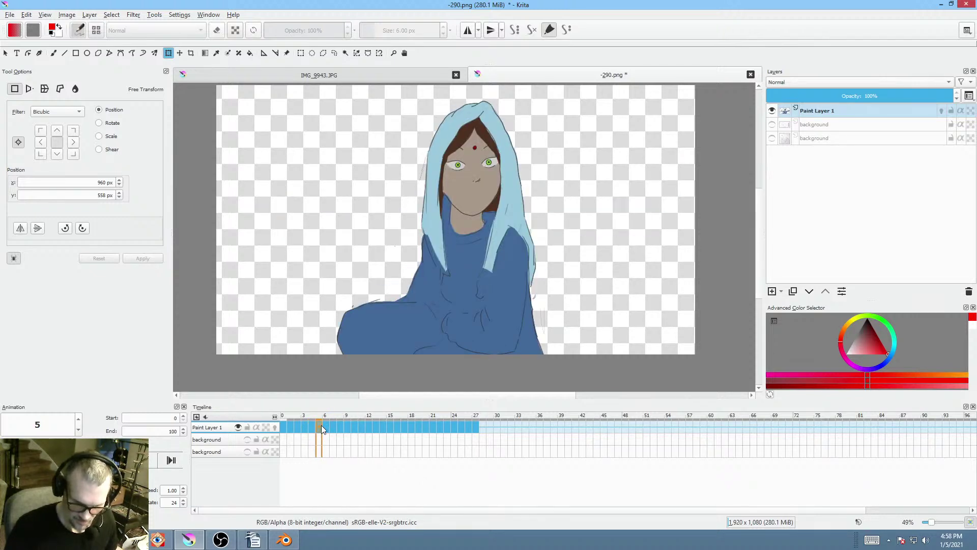
pyautogui.click(325, 425)
pyautogui.click(319, 426)
pyautogui.click(325, 426)
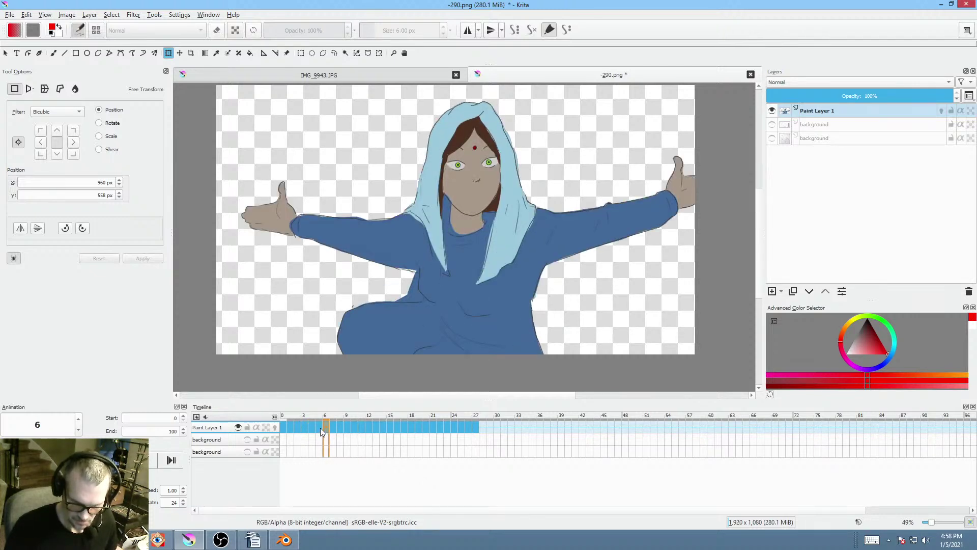
# - Remove the blank keyframe at frame 7 of Paint Layer 1 and go to the bird drawing at frame 8
pyautogui.click(321, 429)
pyautogui.click(328, 426)
pyautogui.click(334, 426)
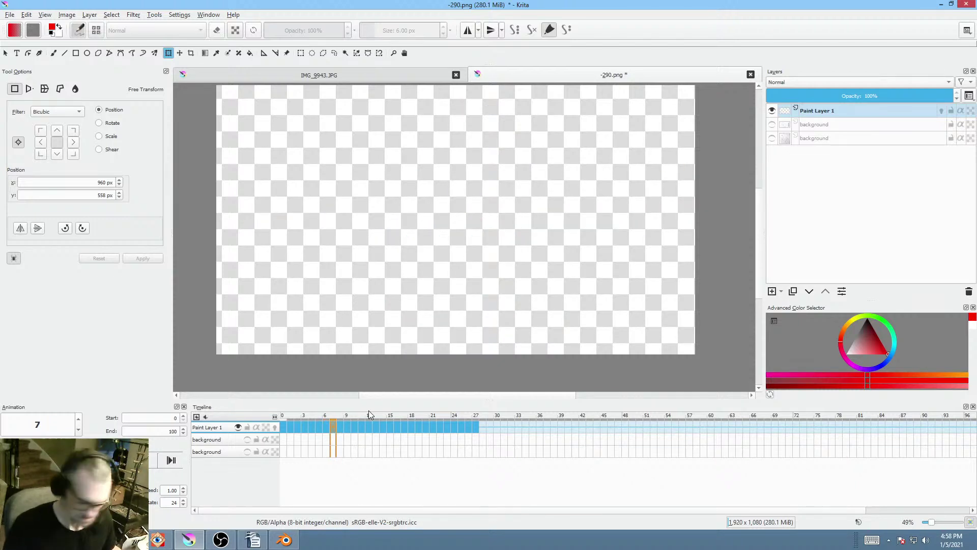
pyautogui.click(341, 427)
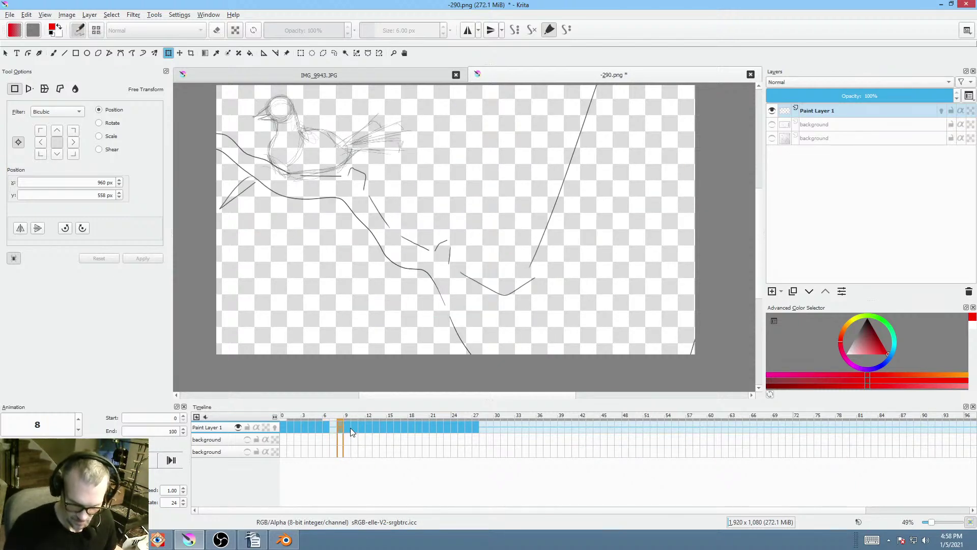
# - Check which Paint Layer 1 frames hold the bird and tree, from 8 to 13, and add a new paint layer above it
pyautogui.moveTo(473, 241); pyautogui.dragTo(419, 296)
pyautogui.moveTo(501, 251)
pyautogui.mouseDown()
pyautogui.moveTo(491, 255)
pyautogui.moveTo(506, 240)
pyautogui.mouseUp()
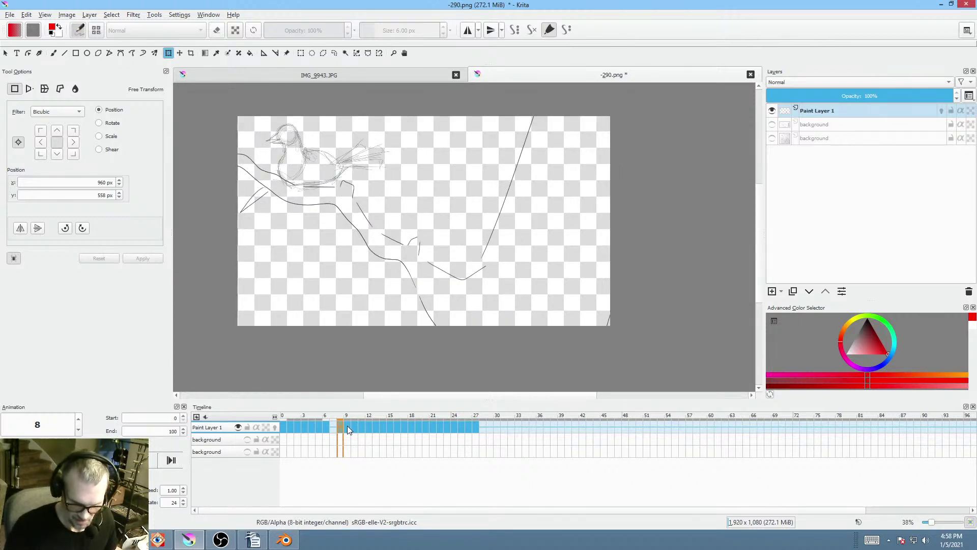
pyautogui.moveTo(347, 426); pyautogui.dragTo(386, 424)
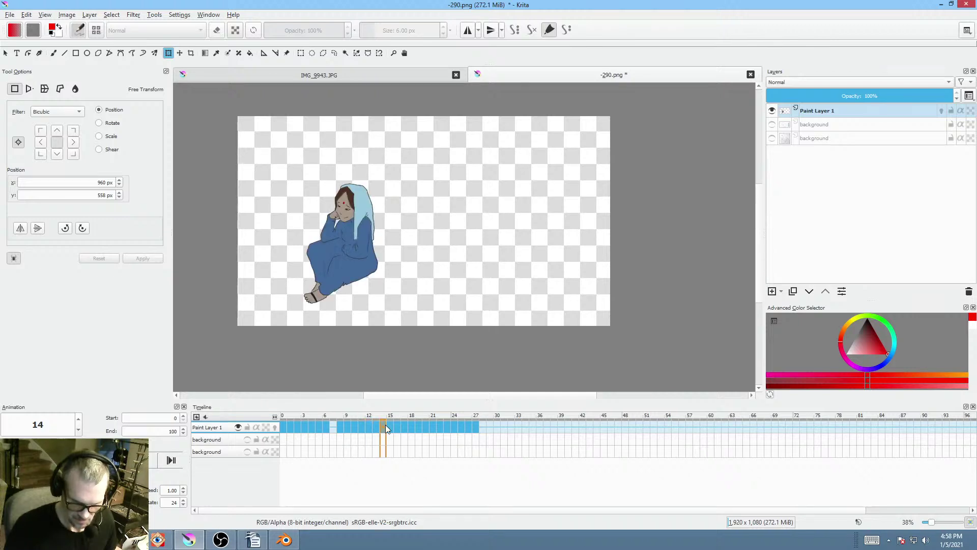
pyautogui.click(378, 426)
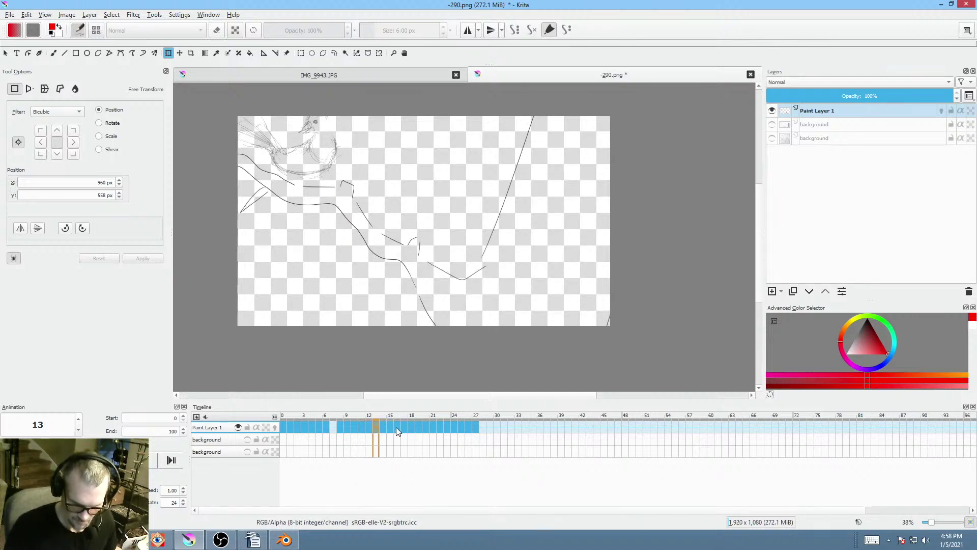
pyautogui.click(855, 110)
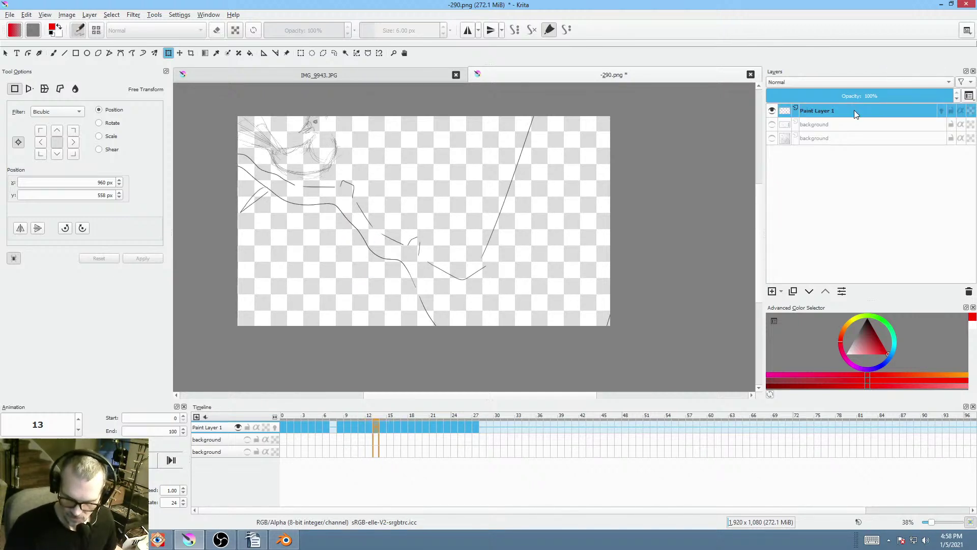
pyautogui.click(771, 291)
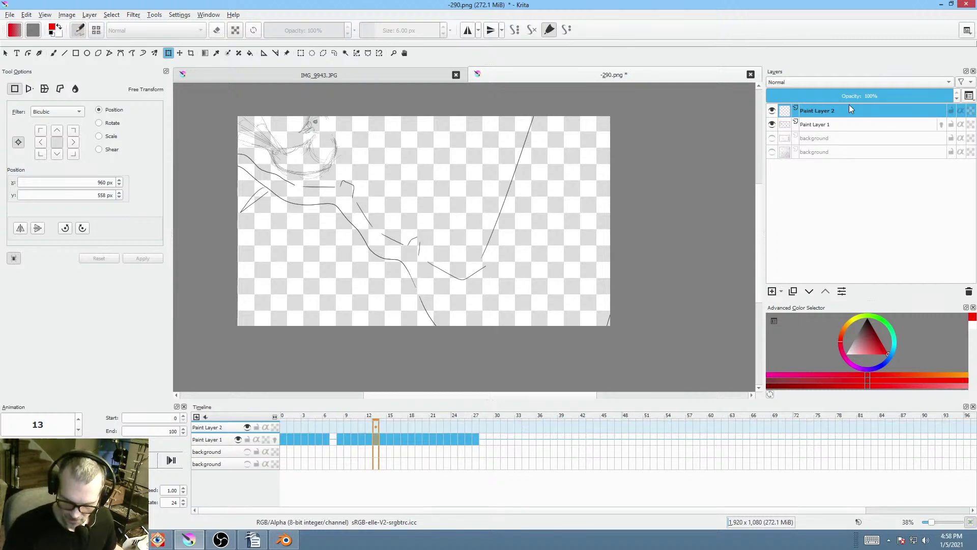
# - Move the tree and bird keyframes 8 to 13 from Paint Layer 1 to Paint Layer 2
pyautogui.click(340, 439)
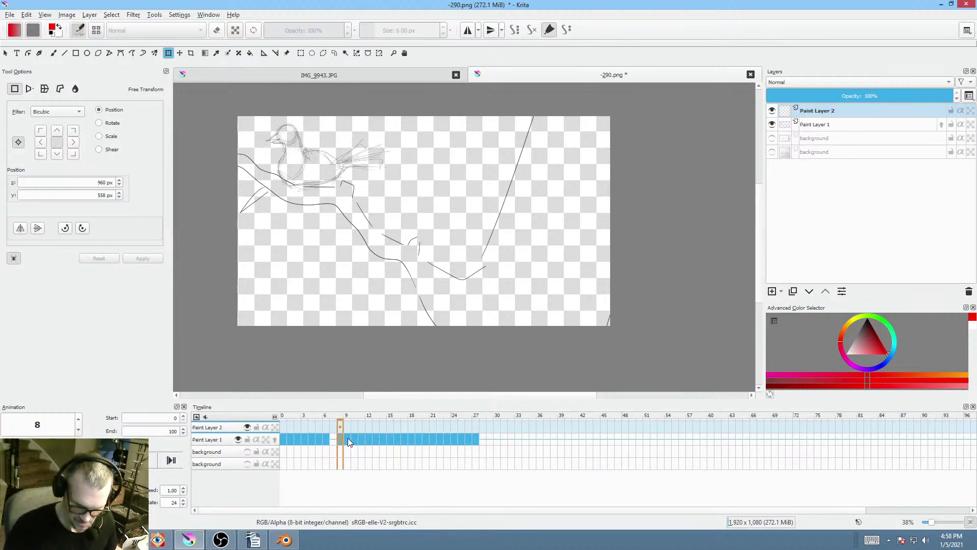
pyautogui.moveTo(347, 438)
pyautogui.mouseDown()
pyautogui.moveTo(382, 438)
pyautogui.moveTo(345, 423)
pyautogui.mouseUp()
pyautogui.keyDown('shift'); pyautogui.click(344, 441); pyautogui.keyUp('shift')
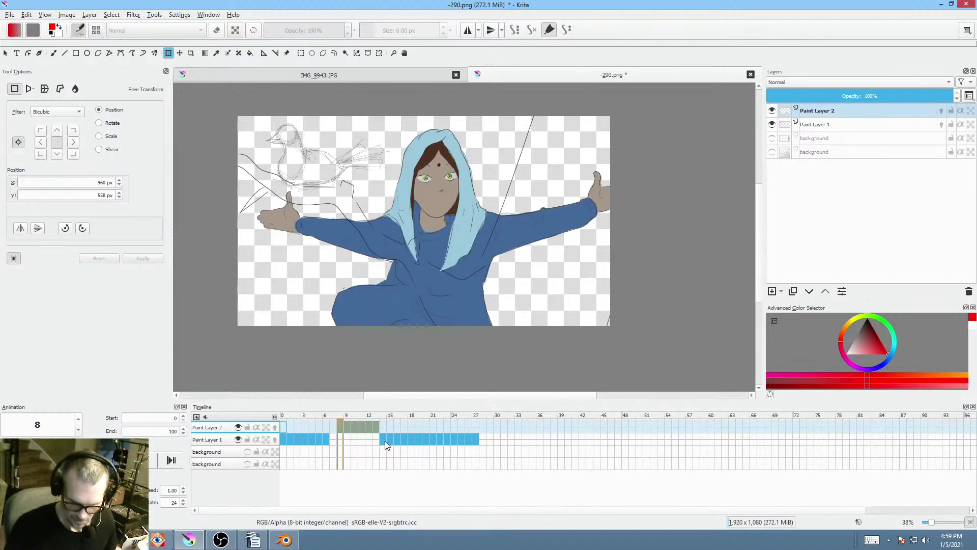
# - Find the closing tree and bird drawings and move their keyframes, through frame 27, from Paint Layer 1 to Paint Layer 2
pyautogui.click(387, 438)
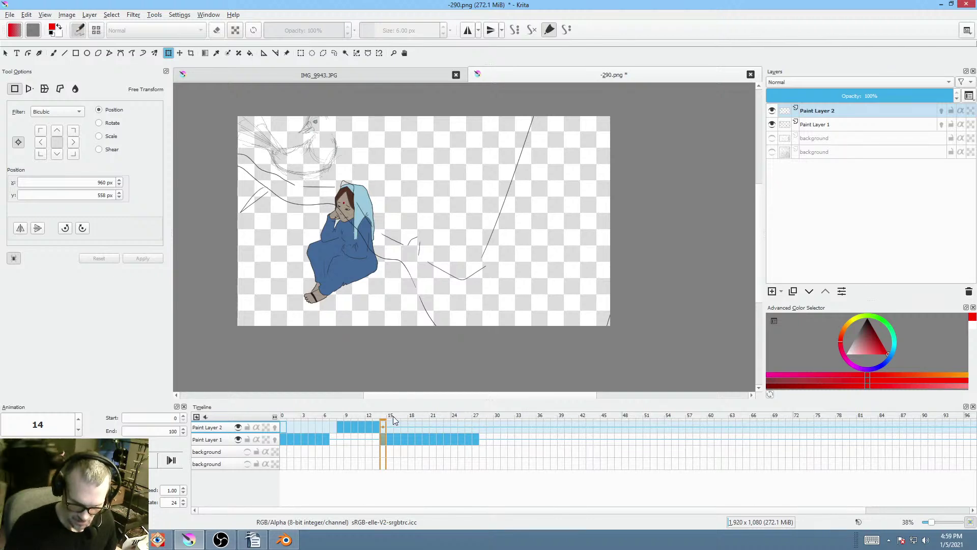
pyautogui.click(403, 419)
pyautogui.moveTo(404, 419); pyautogui.dragTo(434, 420)
pyautogui.click(438, 438)
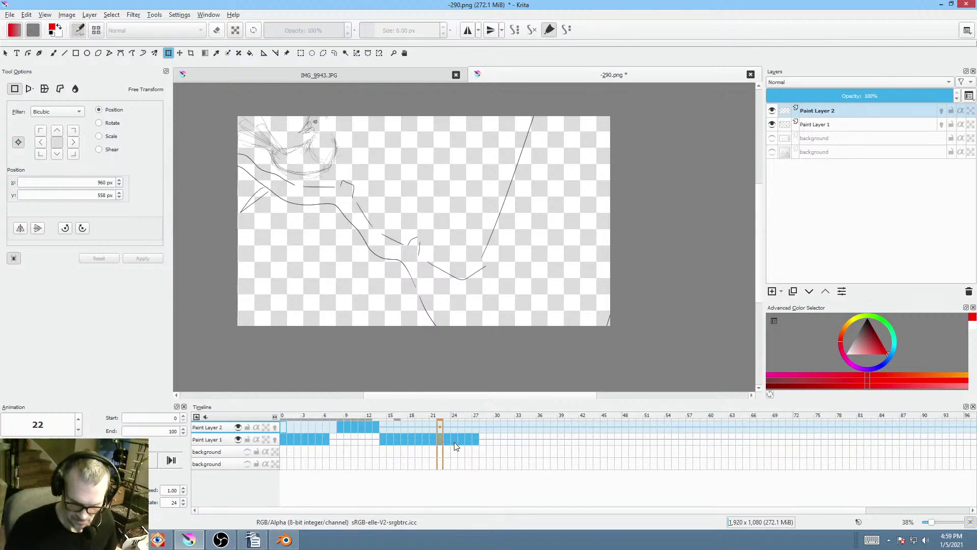
pyautogui.moveTo(447, 414)
pyautogui.mouseDown()
pyautogui.moveTo(456, 413)
pyautogui.moveTo(441, 414)
pyautogui.moveTo(453, 437)
pyautogui.moveTo(448, 426)
pyautogui.mouseUp()
pyautogui.click(448, 439)
pyautogui.keyDown('shift'); pyautogui.click(474, 438); pyautogui.keyUp('shift')
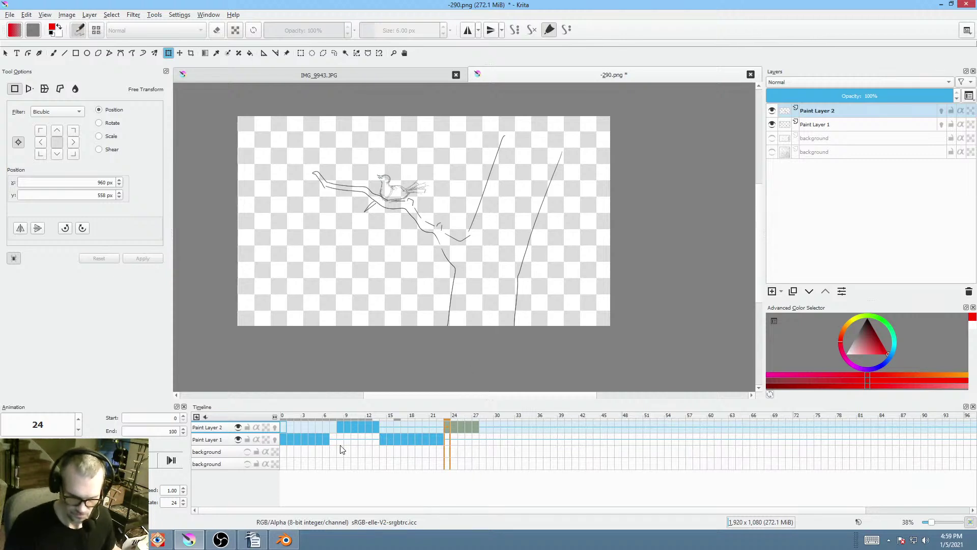
# - Rename Paint Layer 2 as "tree / bird"
pyautogui.doubleClick(832, 110)
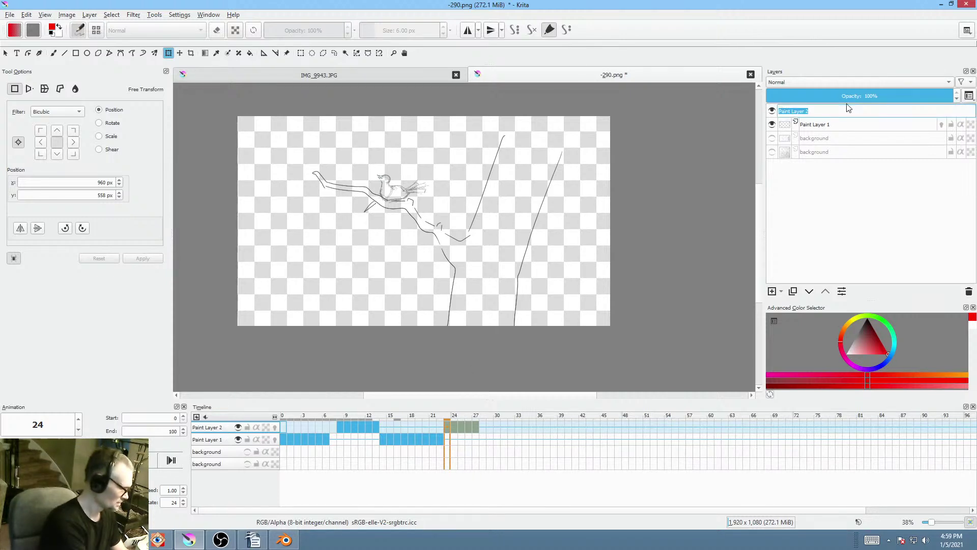
pyautogui.write('lree')
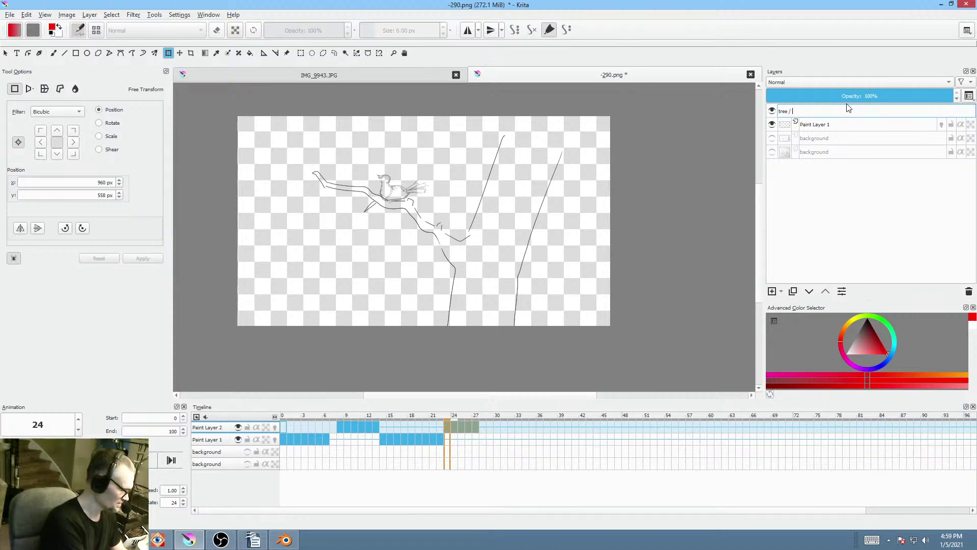
pyautogui.write(' / bird')
pyautogui.press('Return')
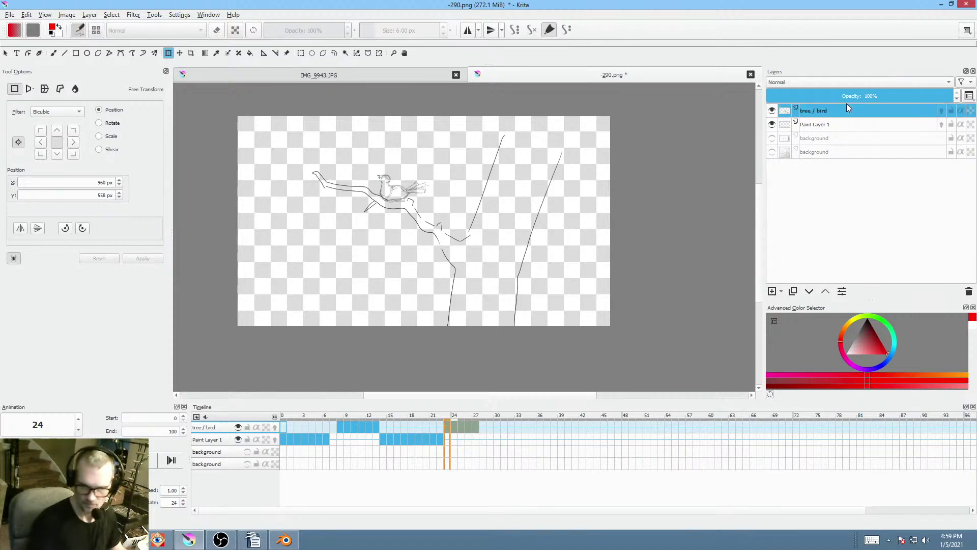
# - Rename Paint Layer 1 as "tia"
pyautogui.click(835, 124)
pyautogui.doubleClick(834, 124)
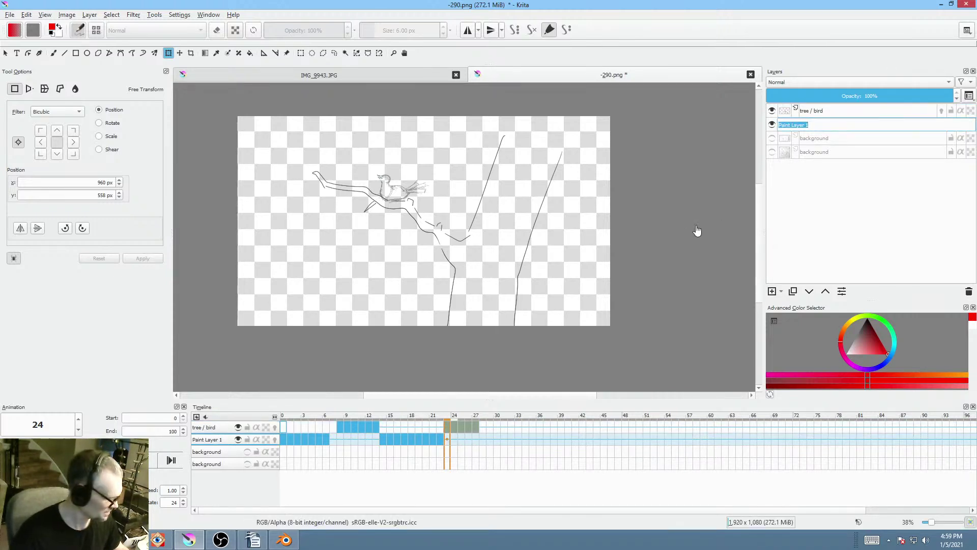
pyautogui.write('tia')
pyautogui.press('Return')
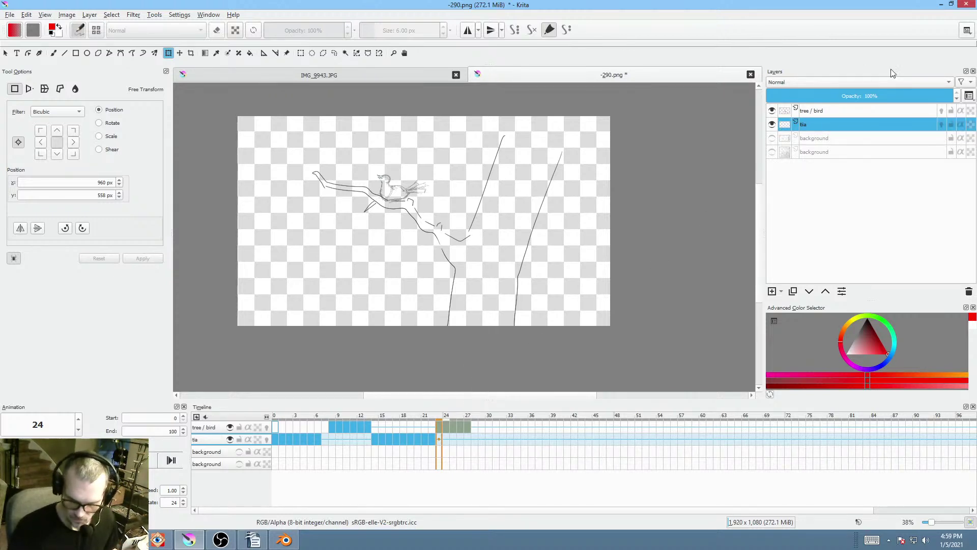
# - Hide the tree / bird layer, go to frame 0, and save the document
pyautogui.click(772, 111)
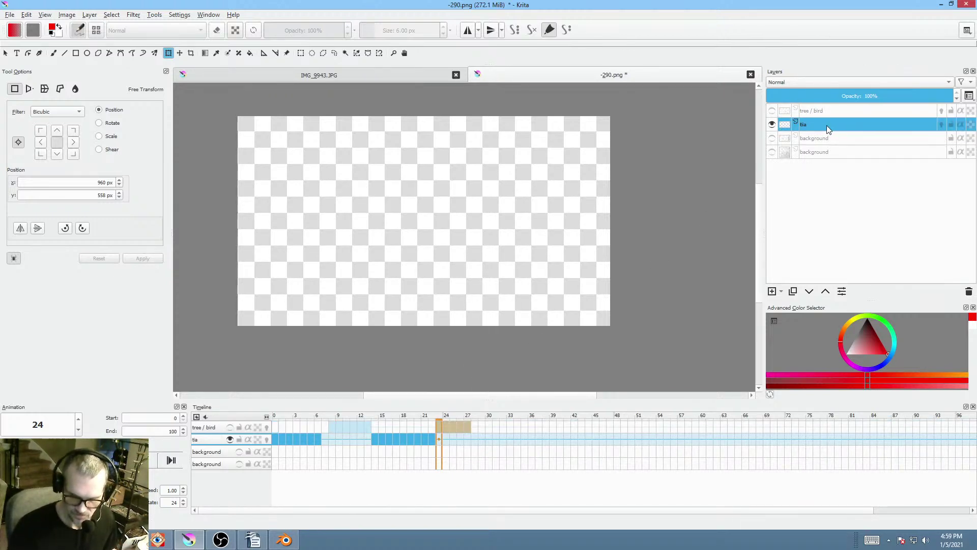
pyautogui.click(275, 416)
pyautogui.scroll(3, 475, 226)
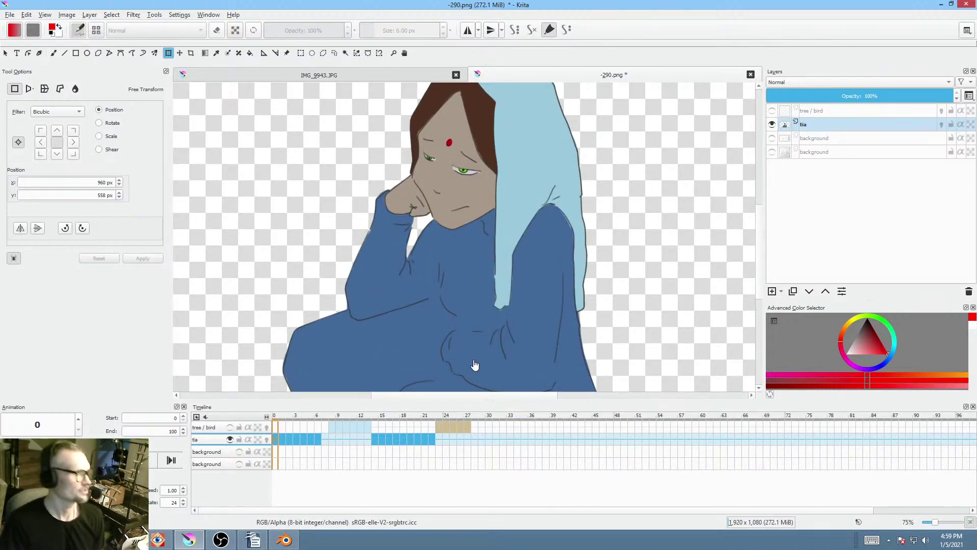
pyautogui.click(10, 14)
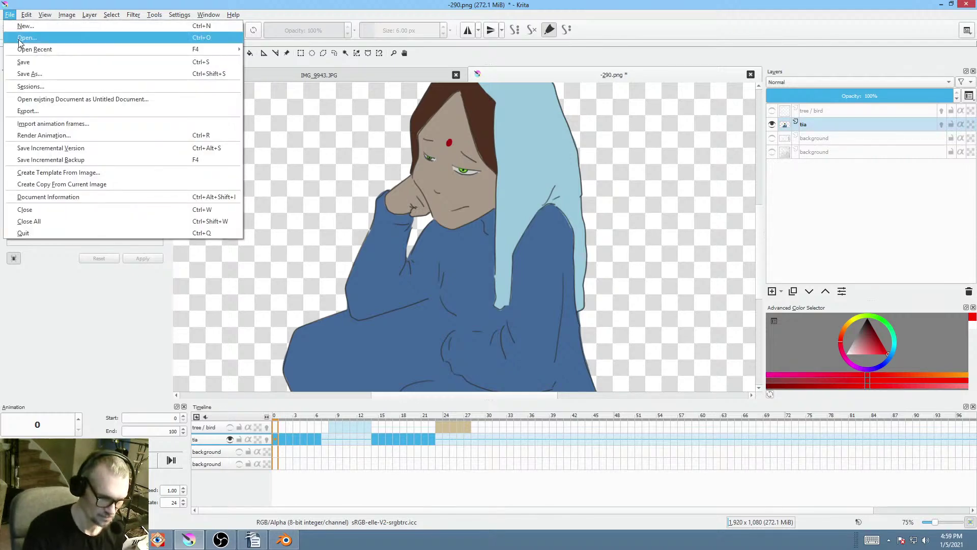
pyautogui.click(25, 61)
pyautogui.click(629, 426)
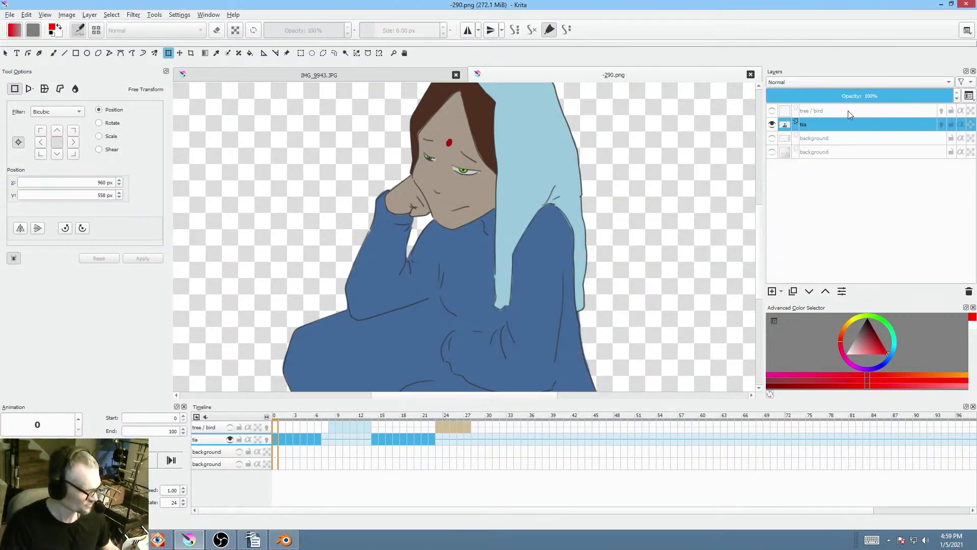
# - Put the tia layer in a group and add a paint layer named "shd" above it inside the group
pyautogui.hotkey('ctrl', 'g')
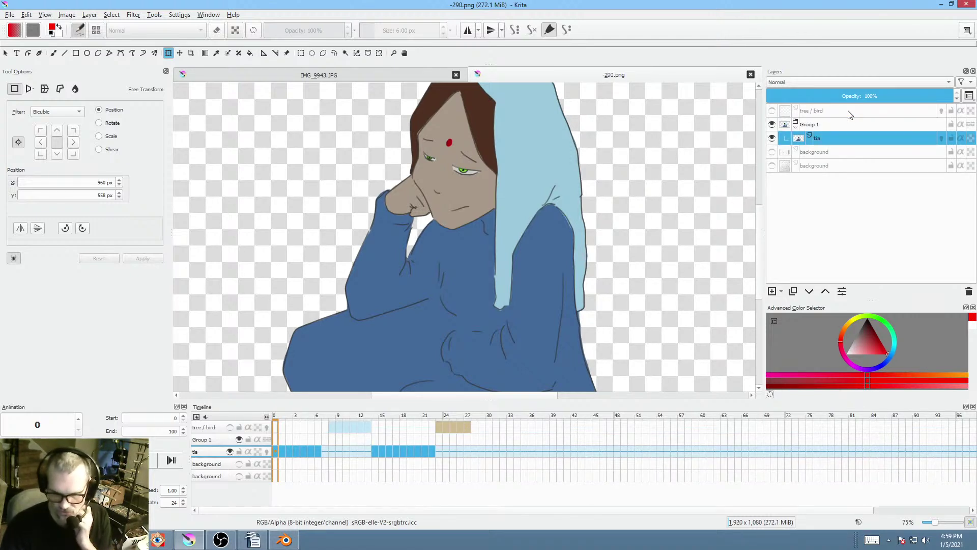
pyautogui.click(772, 291)
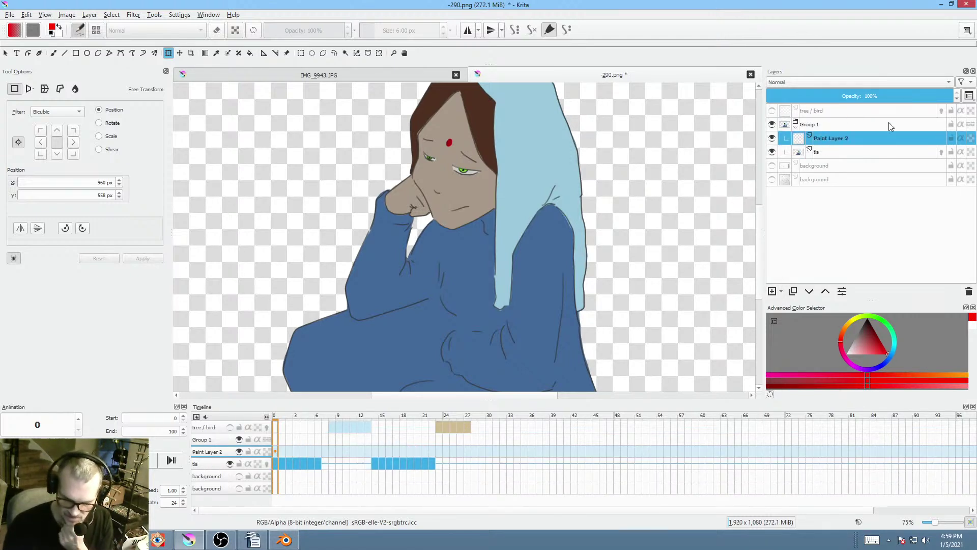
pyautogui.doubleClick(843, 137)
pyautogui.write('shd')
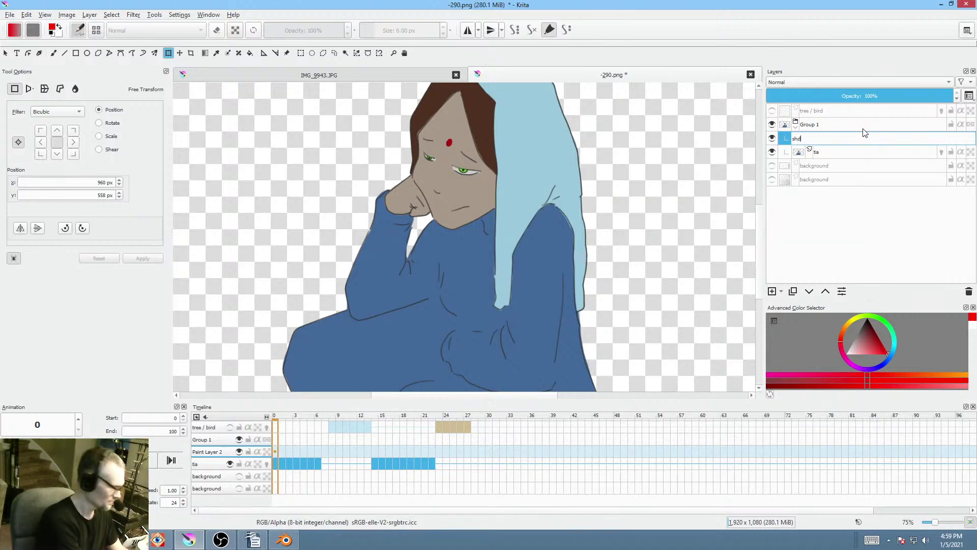
pyautogui.press('Return')
# - Draw black filled freehand shapes along the headscarf's inner edge on the shd layer and lower the layer's opacity to 16%
pyautogui.moveTo(865, 336); pyautogui.dragTo(866, 318)
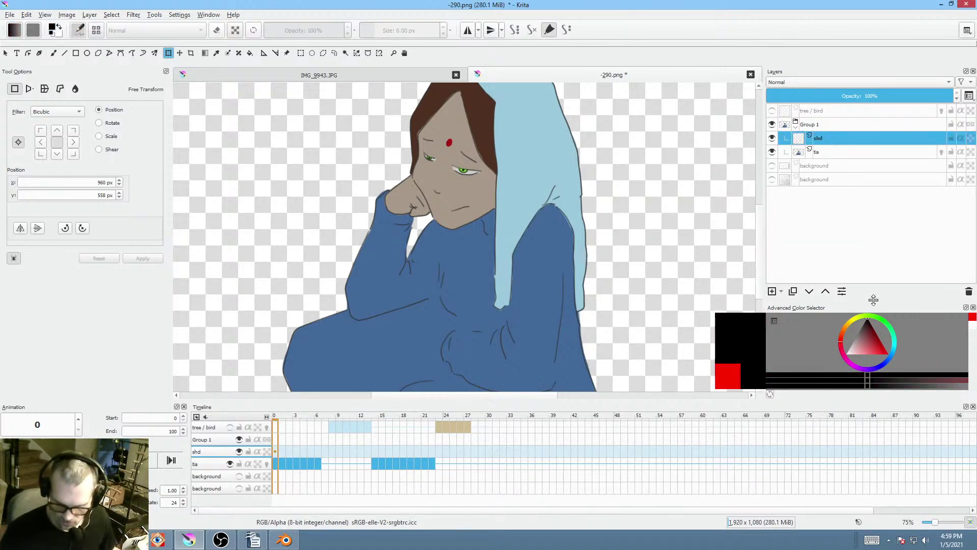
pyautogui.scroll(-2, 473, 239)
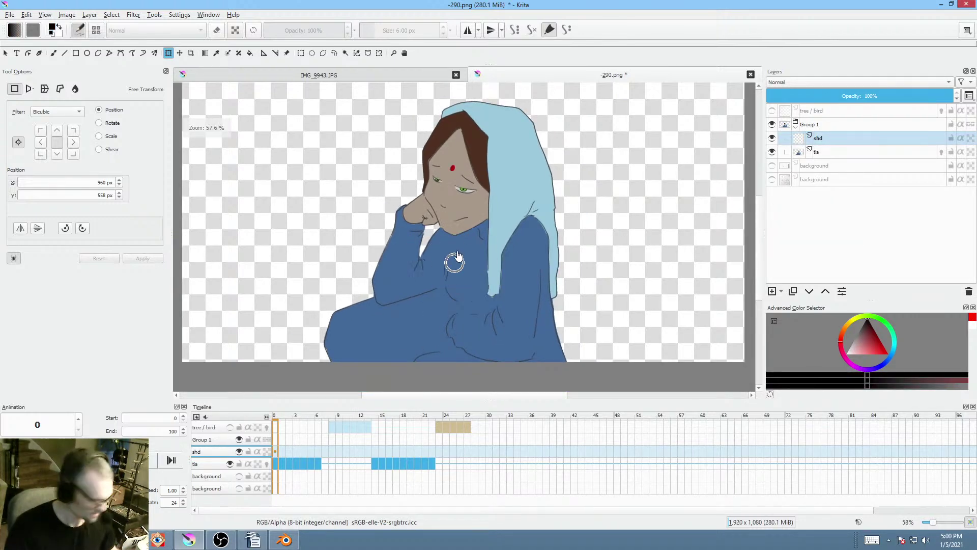
pyautogui.hotkey('shift', 'b')
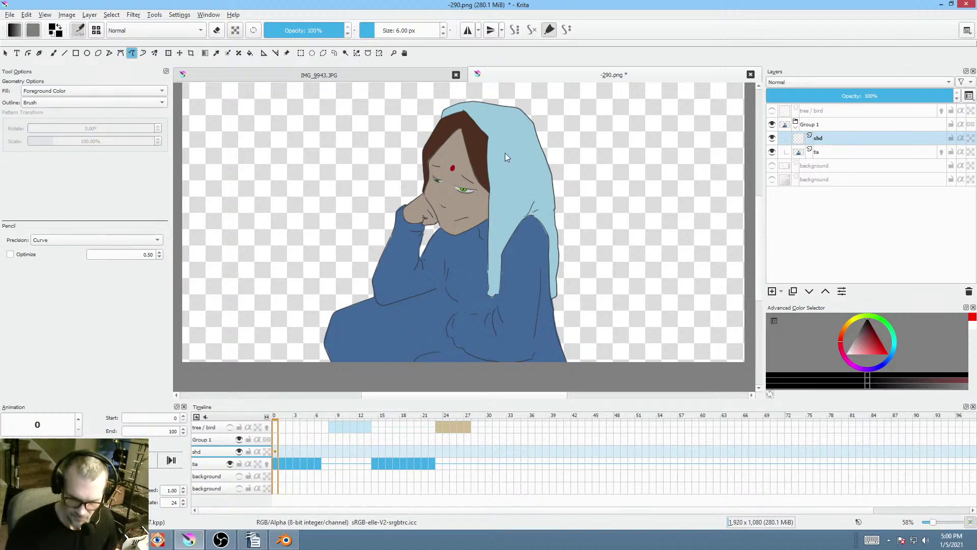
pyautogui.moveTo(486, 117); pyautogui.dragTo(439, 118)
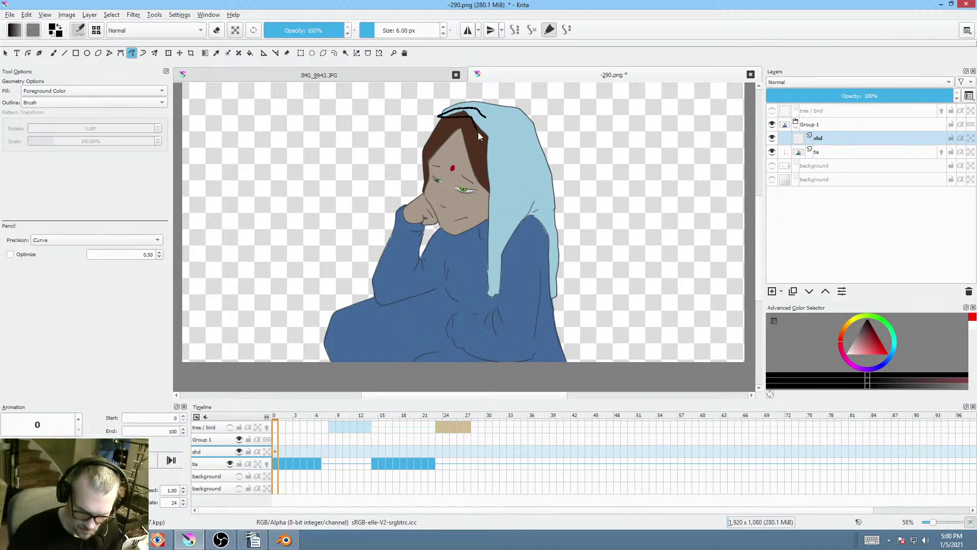
pyautogui.moveTo(483, 296); pyautogui.dragTo(493, 130)
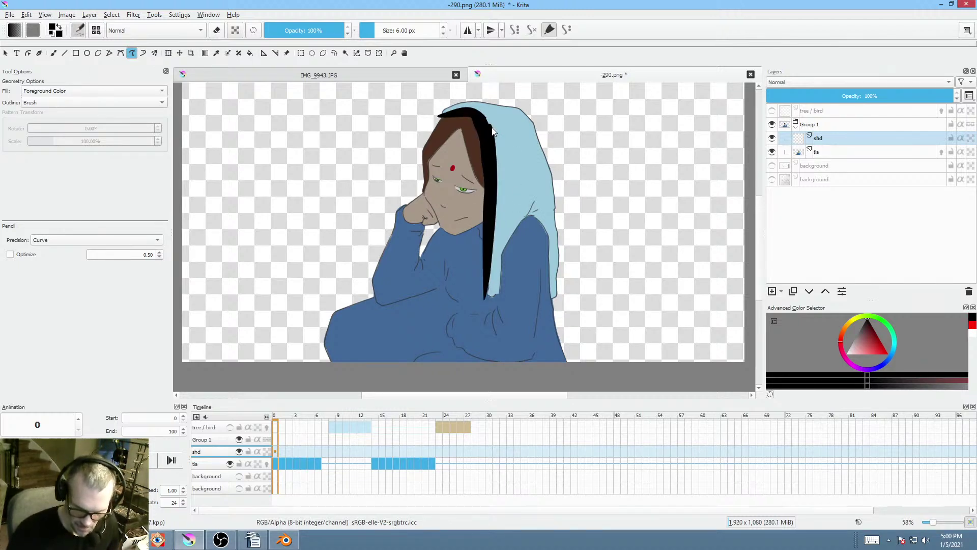
pyautogui.moveTo(912, 95)
pyautogui.mouseDown()
pyautogui.moveTo(785, 98)
pyautogui.moveTo(796, 100)
pyautogui.mouseUp()
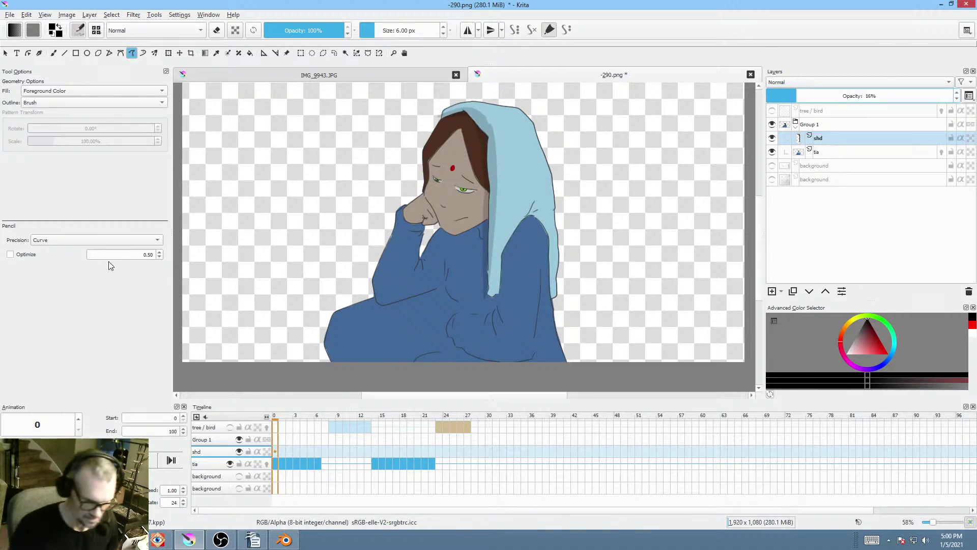
# - Set the freehand path precision to Raw and draw shadow shapes under the chin, on the hand and on the sleeve cuff
pyautogui.click(81, 238)
pyautogui.click(80, 230)
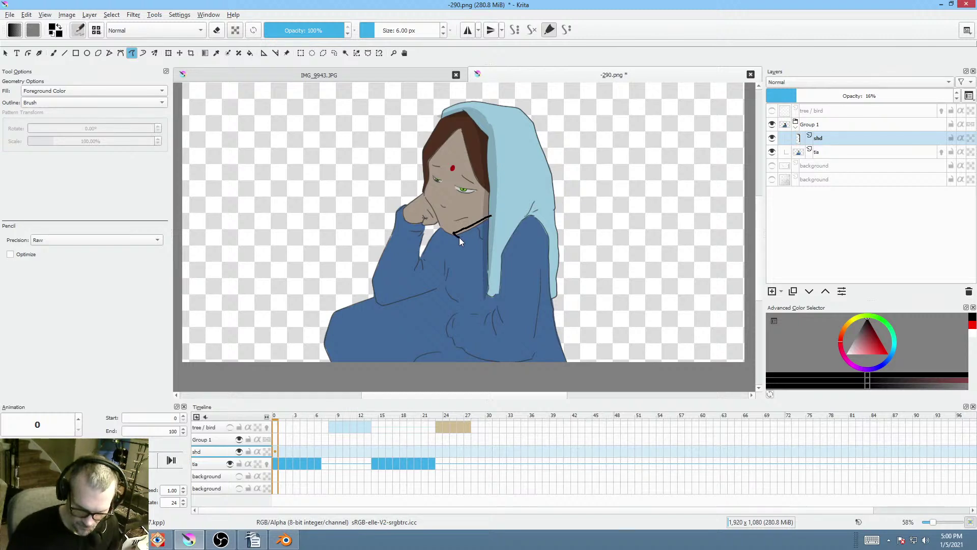
pyautogui.moveTo(490, 246); pyautogui.dragTo(540, 262)
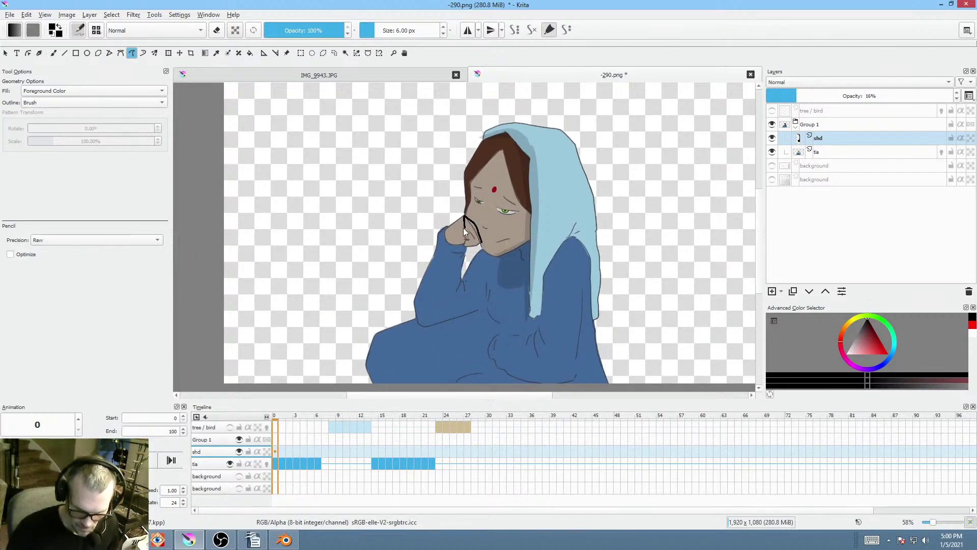
pyautogui.moveTo(465, 242); pyautogui.dragTo(466, 241)
pyautogui.scroll(4, 541, 231)
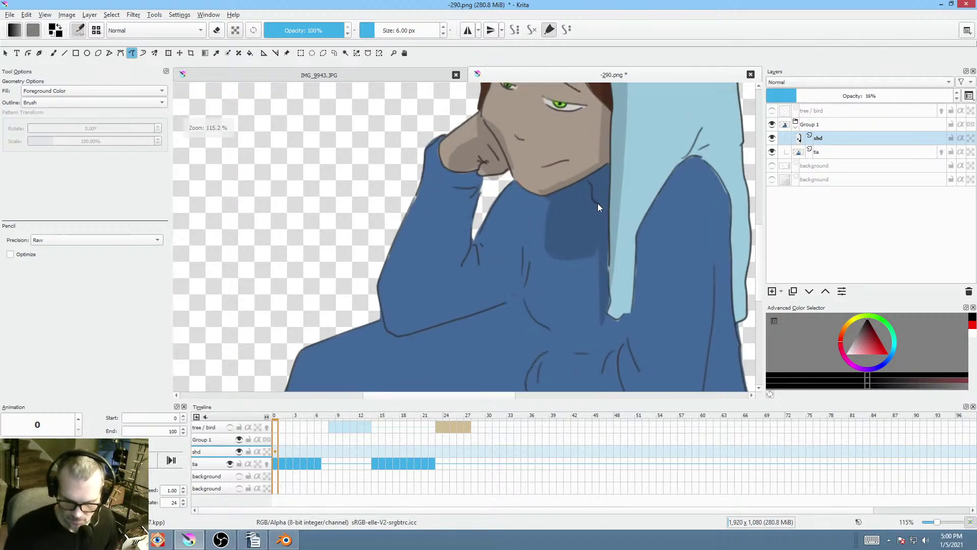
pyautogui.moveTo(480, 170)
pyautogui.mouseDown()
pyautogui.moveTo(463, 169)
pyautogui.moveTo(471, 189)
pyautogui.moveTo(482, 173)
pyautogui.mouseUp()
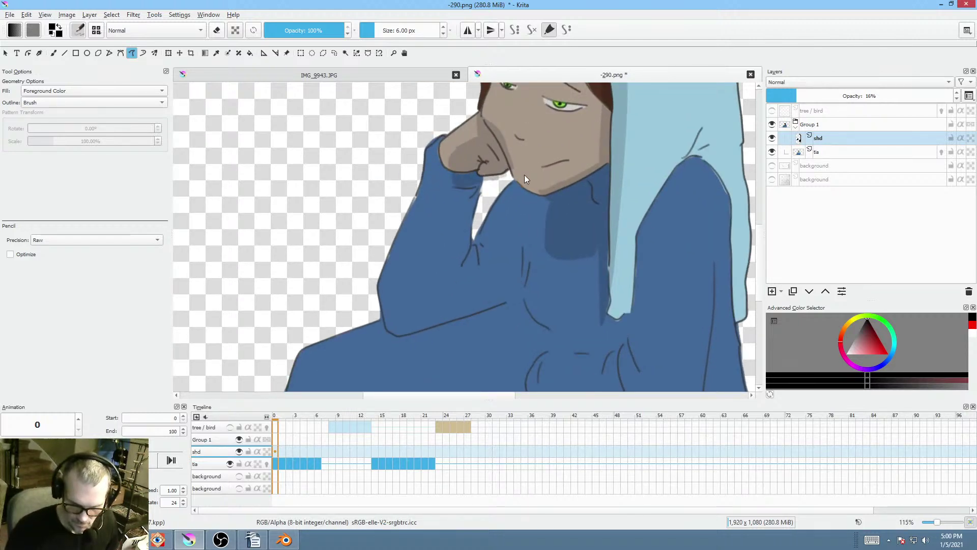
# - Turn on Inherit Alpha for the shd layer and shade the raised sleeve and the area beneath the arm across the waist
pyautogui.click(960, 138)
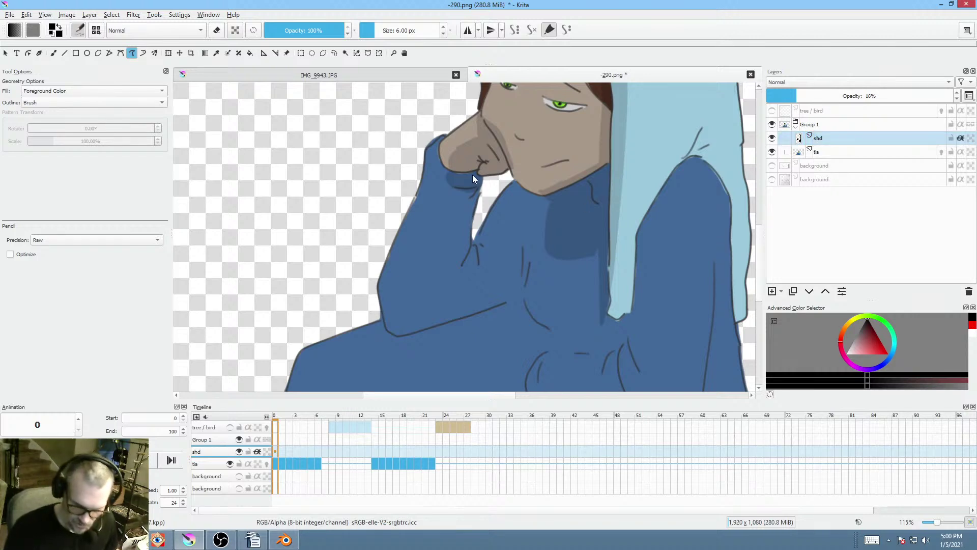
pyautogui.moveTo(473, 178)
pyautogui.mouseDown()
pyautogui.moveTo(433, 182)
pyautogui.moveTo(474, 187)
pyautogui.moveTo(441, 201)
pyautogui.mouseUp()
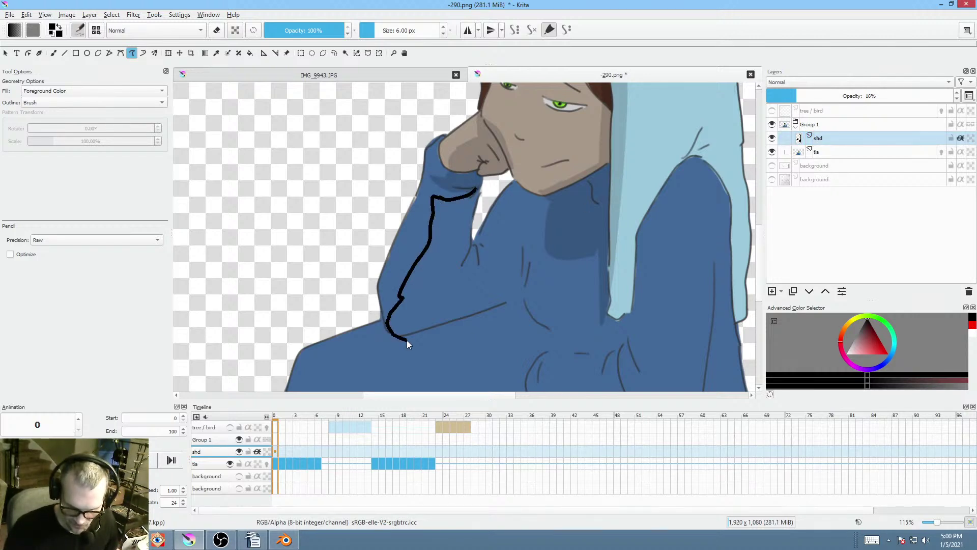
pyautogui.moveTo(422, 359); pyautogui.dragTo(500, 346)
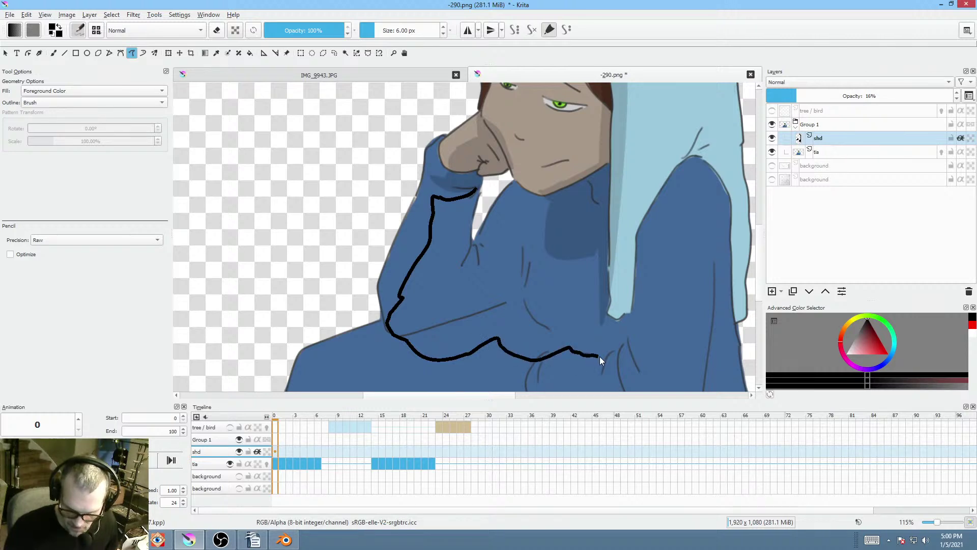
pyautogui.moveTo(583, 330)
pyautogui.mouseDown()
pyautogui.moveTo(551, 324)
pyautogui.moveTo(533, 302)
pyautogui.moveTo(447, 316)
pyautogui.mouseUp()
pyautogui.moveTo(463, 274)
pyautogui.mouseDown()
pyautogui.moveTo(476, 189)
pyautogui.moveTo(486, 193)
pyautogui.moveTo(472, 222)
pyautogui.mouseUp()
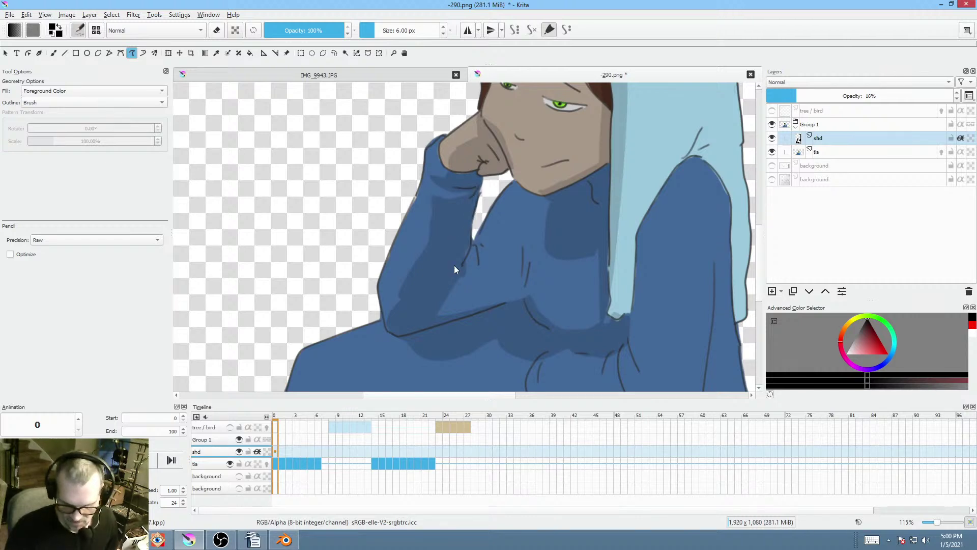
# - Draw filled shadow shapes over the character's lap and knee on the shd layer
pyautogui.hscroll(2, 456, 284)
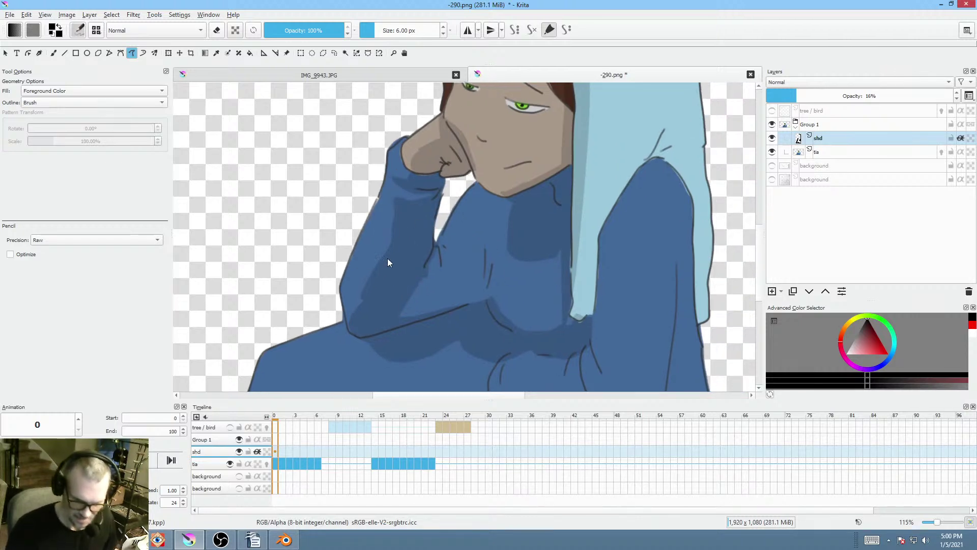
pyautogui.scroll(-4, 393, 290)
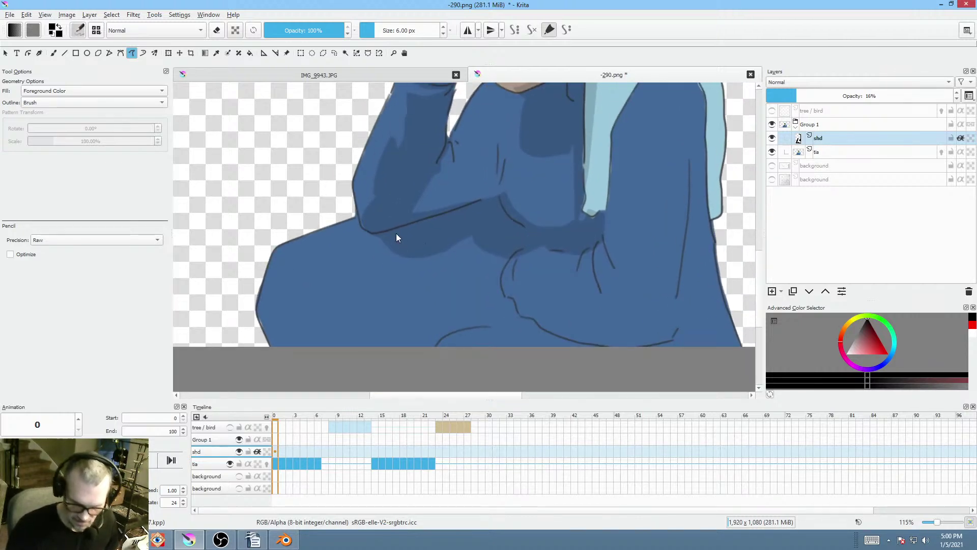
pyautogui.moveTo(283, 288)
pyautogui.mouseDown()
pyautogui.moveTo(325, 343)
pyautogui.moveTo(481, 293)
pyautogui.mouseUp()
pyautogui.moveTo(505, 234)
pyautogui.mouseDown()
pyautogui.moveTo(450, 256)
pyautogui.moveTo(448, 271)
pyautogui.moveTo(468, 274)
pyautogui.mouseUp()
pyautogui.scroll(-4, 484, 290)
pyautogui.scroll(-1, 521, 229)
pyautogui.moveTo(382, 230); pyautogui.dragTo(384, 227)
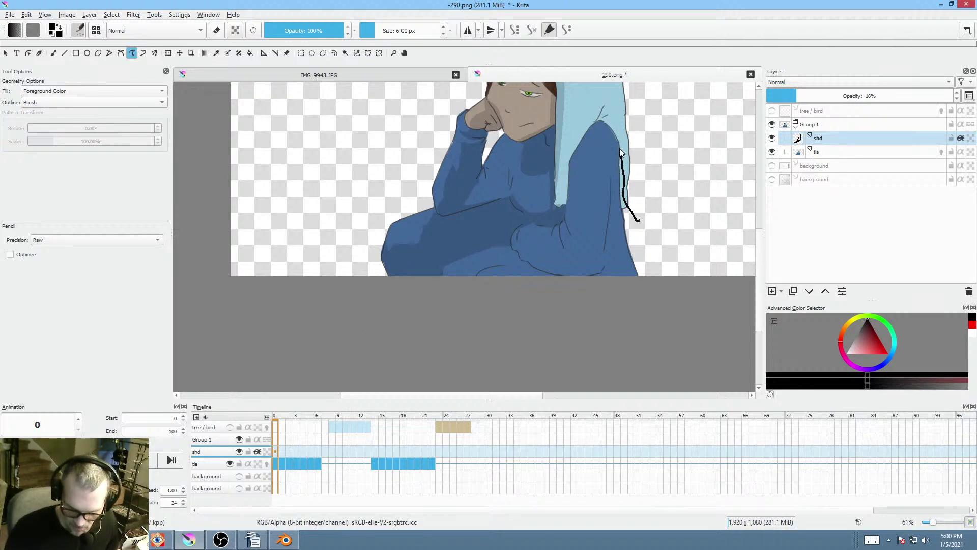
# - Shade the back edge of the robe and scarf and the underside of the lower sleeve
pyautogui.moveTo(617, 161); pyautogui.dragTo(633, 241)
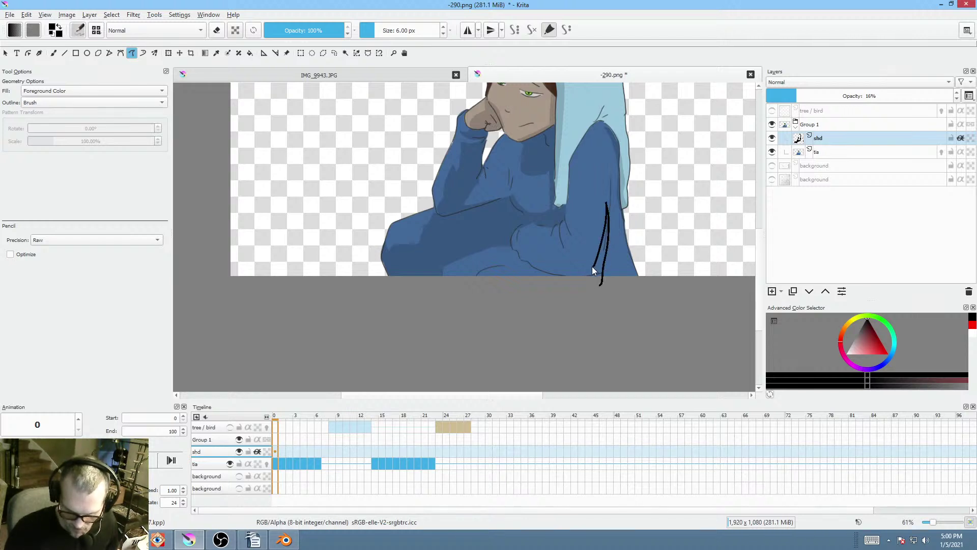
pyautogui.moveTo(511, 242); pyautogui.dragTo(555, 299)
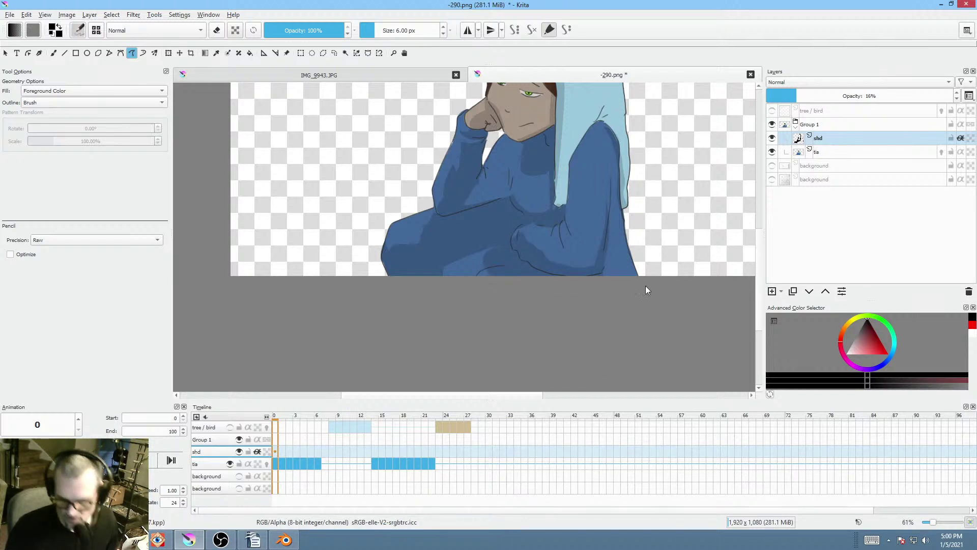
pyautogui.scroll(2, 560, 300)
pyautogui.hscroll(2, 560, 300)
pyautogui.moveTo(448, 291); pyautogui.dragTo(439, 326)
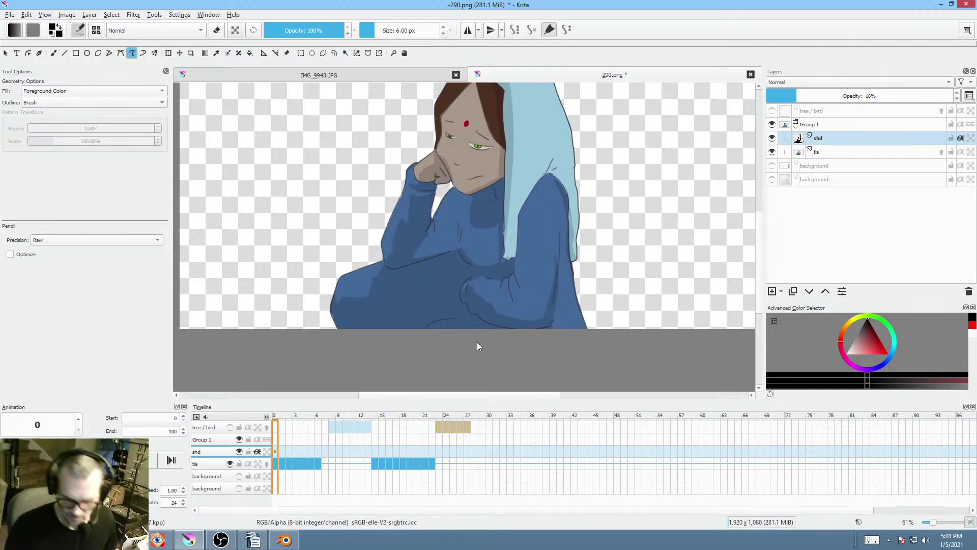
# - Switch to eraser mode and cut the shadow away inside the curved lap fold at the canvas's lower edge
pyautogui.press('e')
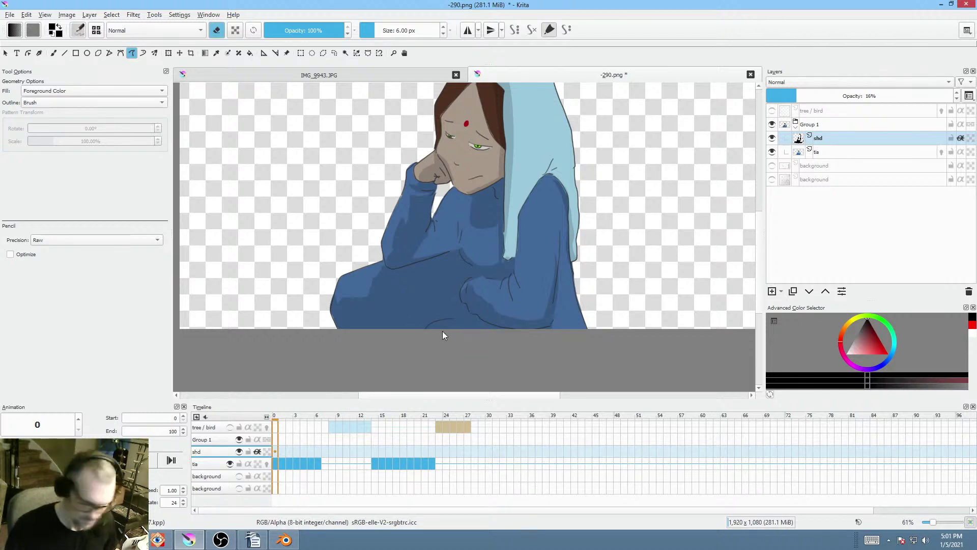
pyautogui.moveTo(450, 318); pyautogui.dragTo(483, 351)
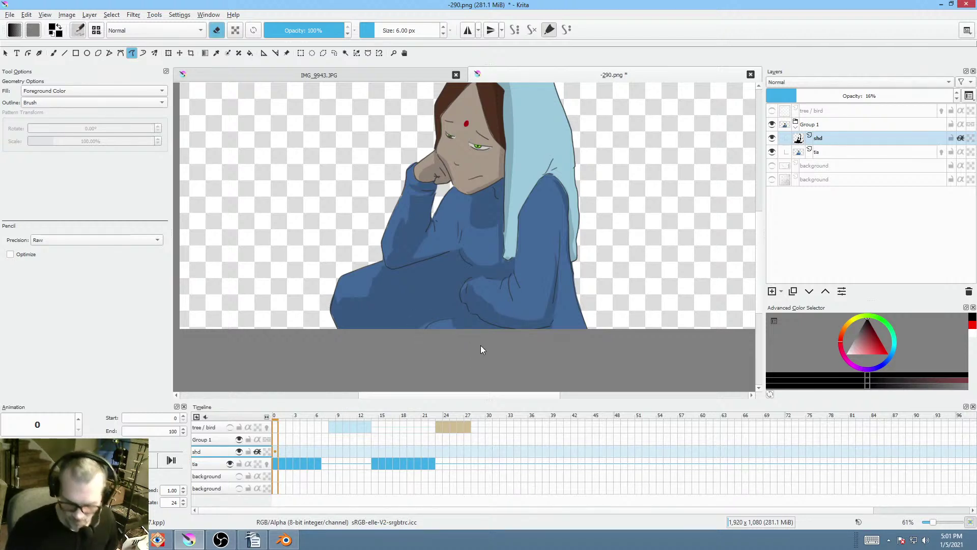
pyautogui.moveTo(526, 283); pyautogui.dragTo(473, 341)
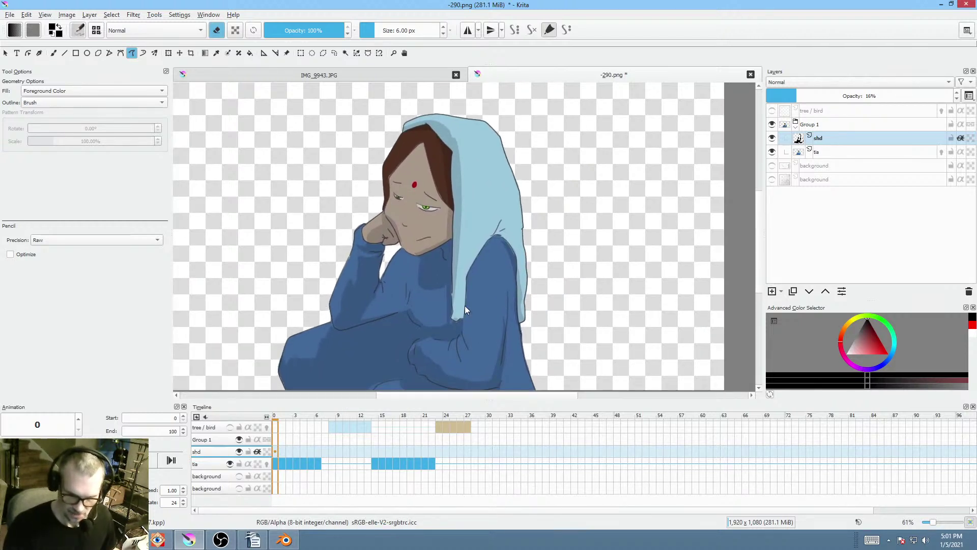
# - Turn eraser mode off and extend the shadow below the chin across the chest
pyautogui.press('e')
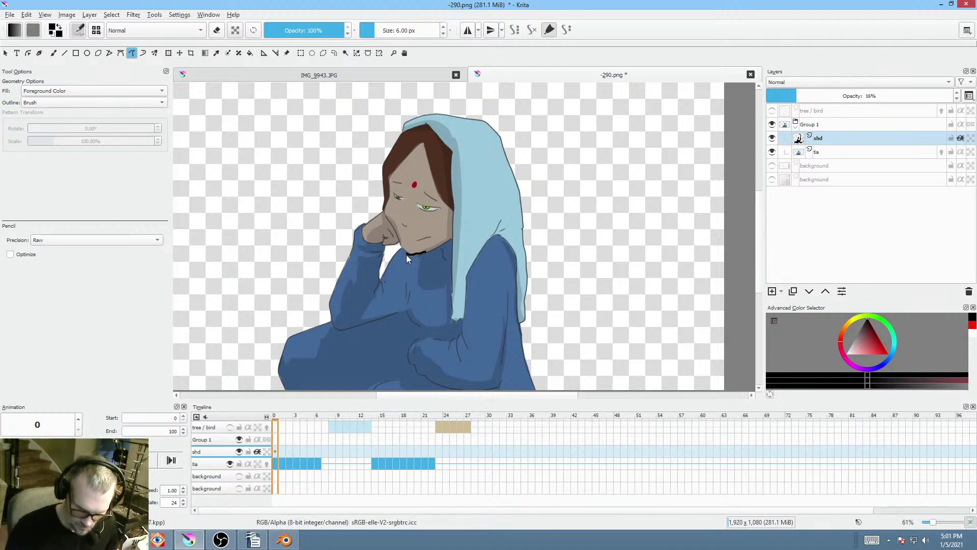
pyautogui.moveTo(453, 316); pyautogui.dragTo(453, 318)
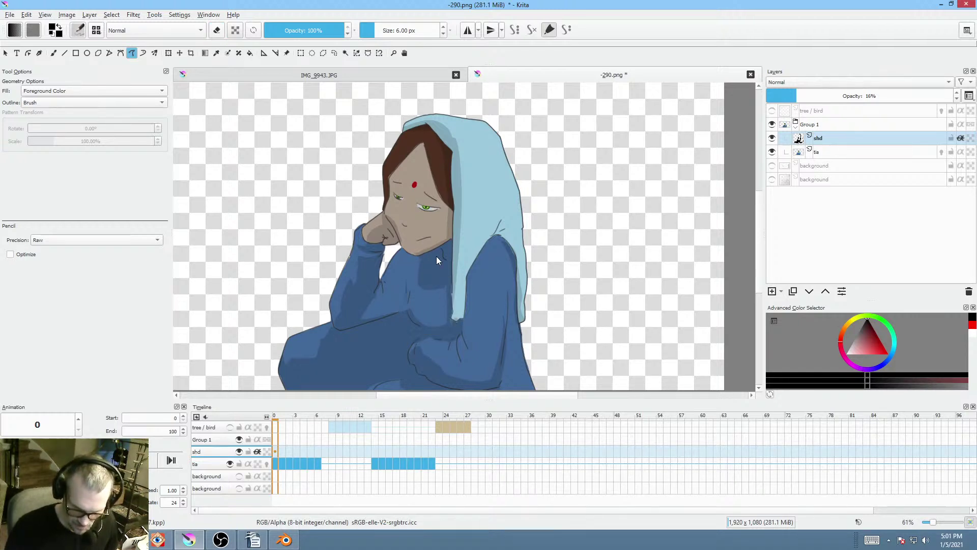
pyautogui.moveTo(436, 256); pyautogui.dragTo(421, 276)
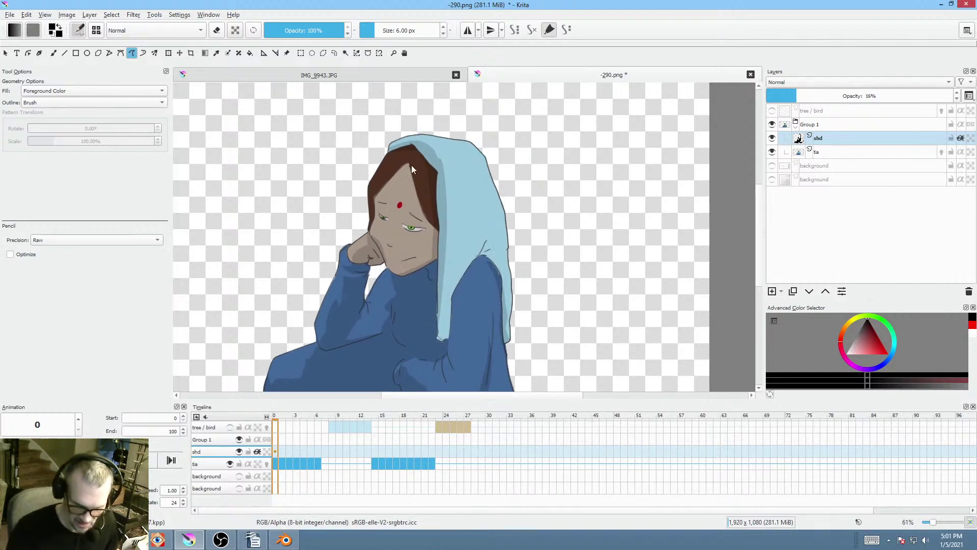
# - Paint filled shadow strips on the forehead and temple along the inner edges of the hair, and save the file
pyautogui.scroll(5, 393, 201)
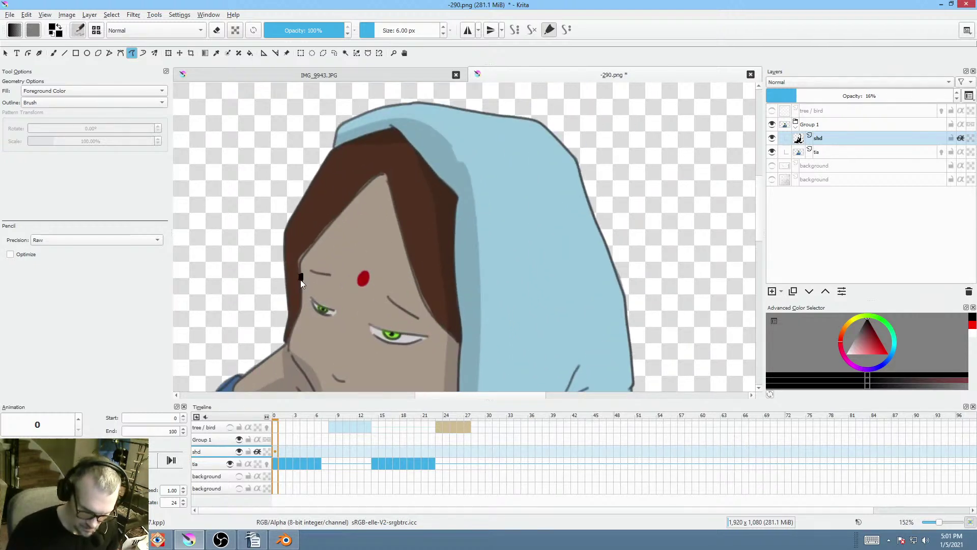
pyautogui.moveTo(301, 280)
pyautogui.mouseDown()
pyautogui.moveTo(298, 253)
pyautogui.moveTo(381, 171)
pyautogui.moveTo(351, 212)
pyautogui.mouseUp()
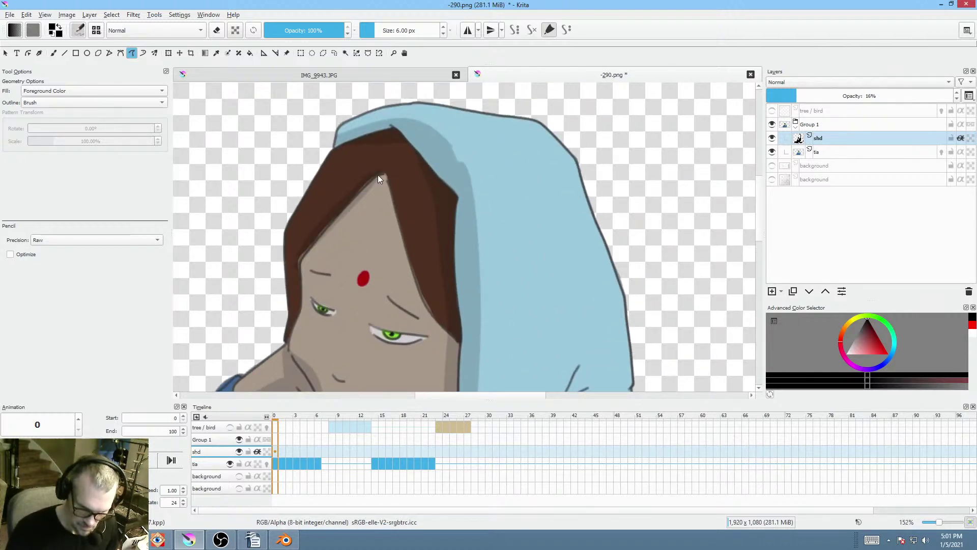
pyautogui.moveTo(378, 175); pyautogui.dragTo(402, 279)
pyautogui.moveTo(458, 334); pyautogui.dragTo(458, 335)
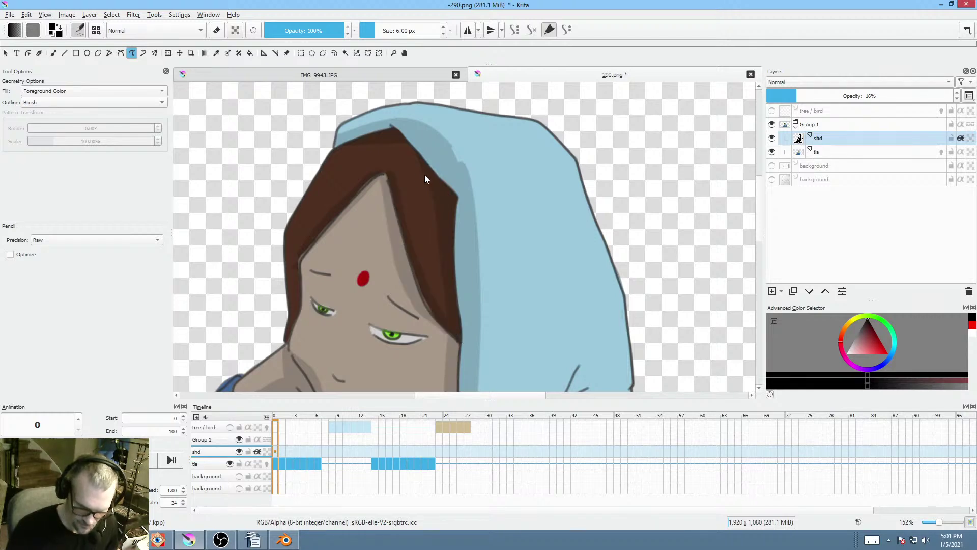
pyautogui.scroll(-2, 425, 175)
pyautogui.moveTo(476, 244); pyautogui.dragTo(477, 279)
pyautogui.scroll(3, 477, 278)
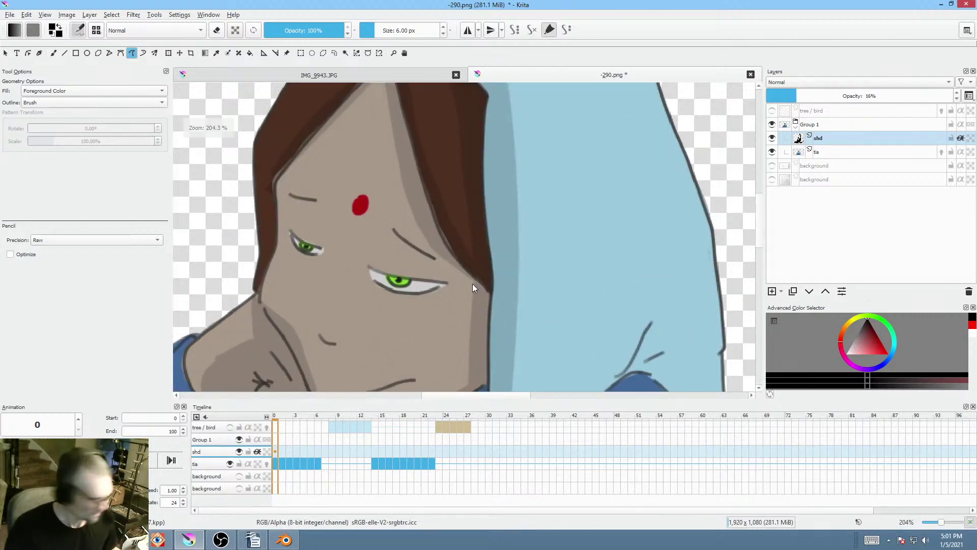
pyautogui.hotkey('ctrl', 's')
pyautogui.click(622, 427)
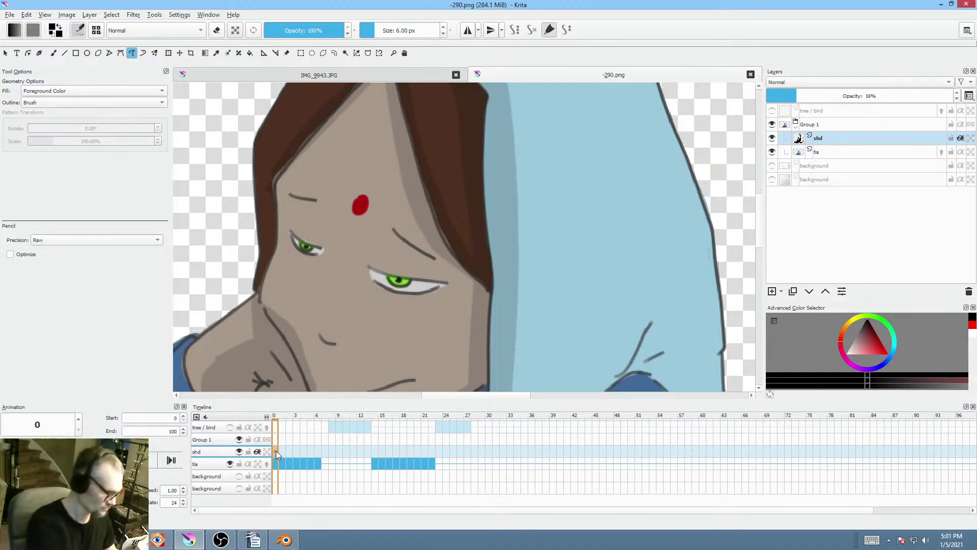
# - Make the shd layer animated with its shadows on frame 0, and add a blank shd frame at frame 5
pyautogui.press('F6')
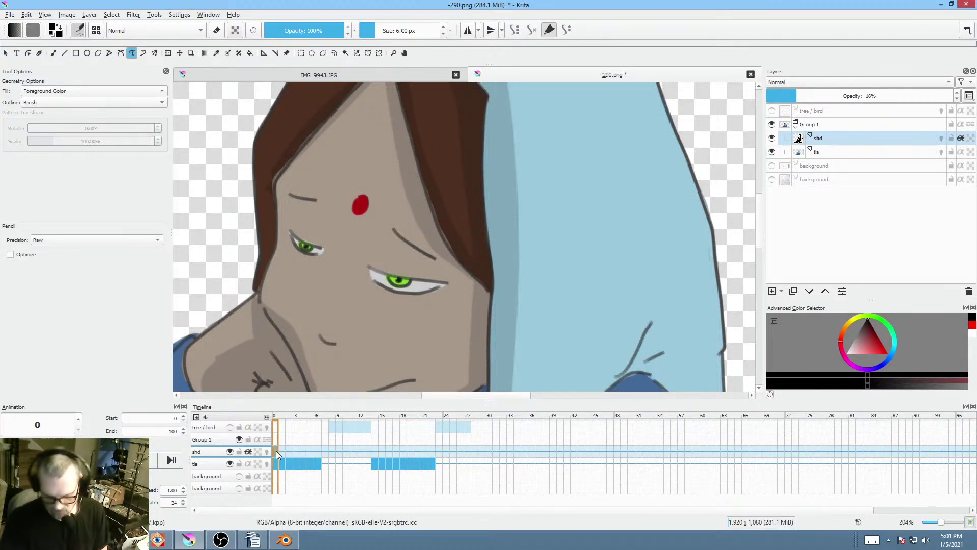
pyautogui.moveTo(288, 415)
pyautogui.mouseDown()
pyautogui.moveTo(317, 417)
pyautogui.moveTo(283, 422)
pyautogui.moveTo(310, 427)
pyautogui.mouseUp()
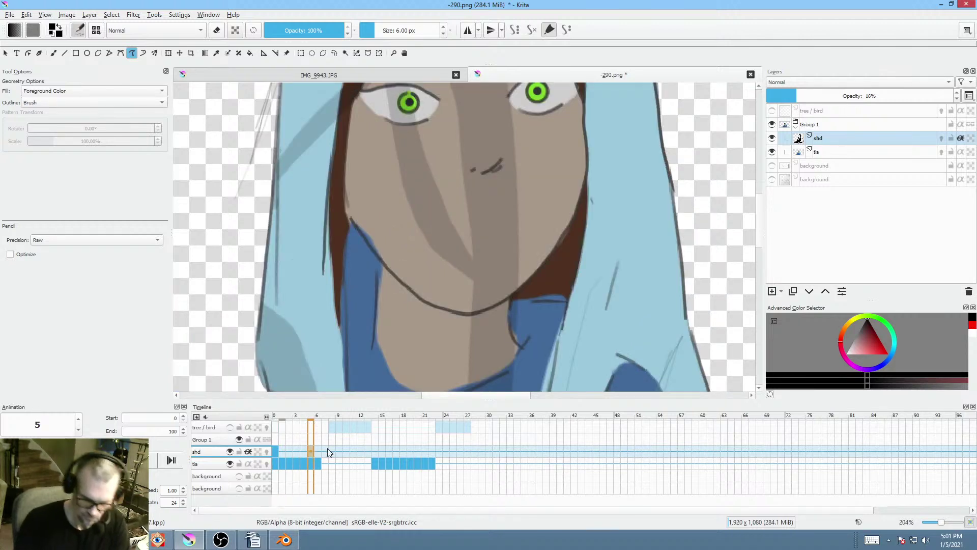
pyautogui.press('F6')
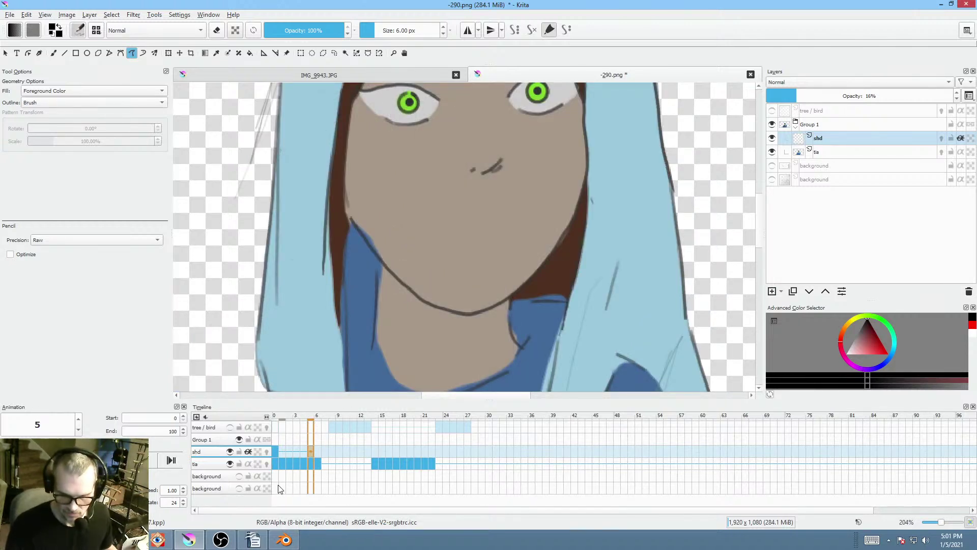
# - On frame 5, draw a filled shadow below the chin over the neck, collar and upper chest
pyautogui.scroll(-8, 529, 285)
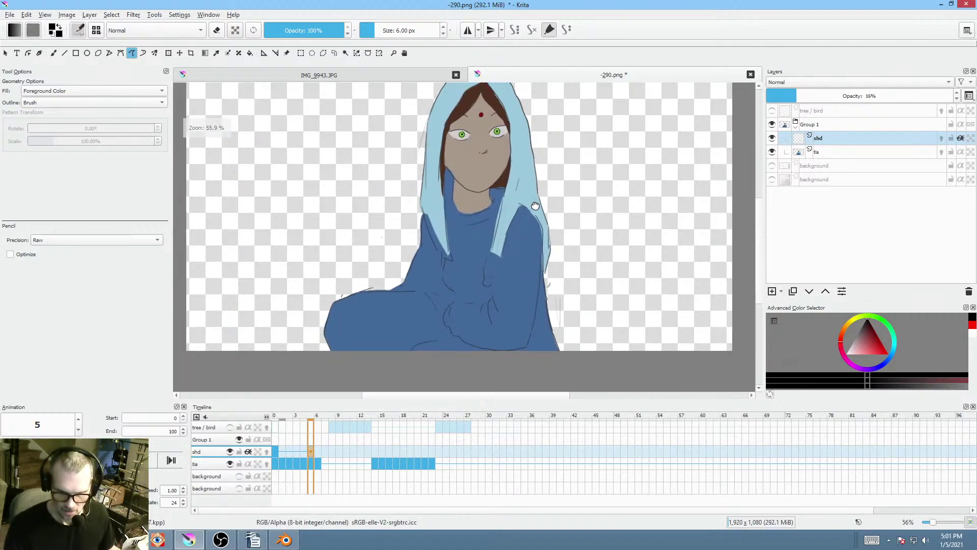
pyautogui.scroll(5, 529, 214)
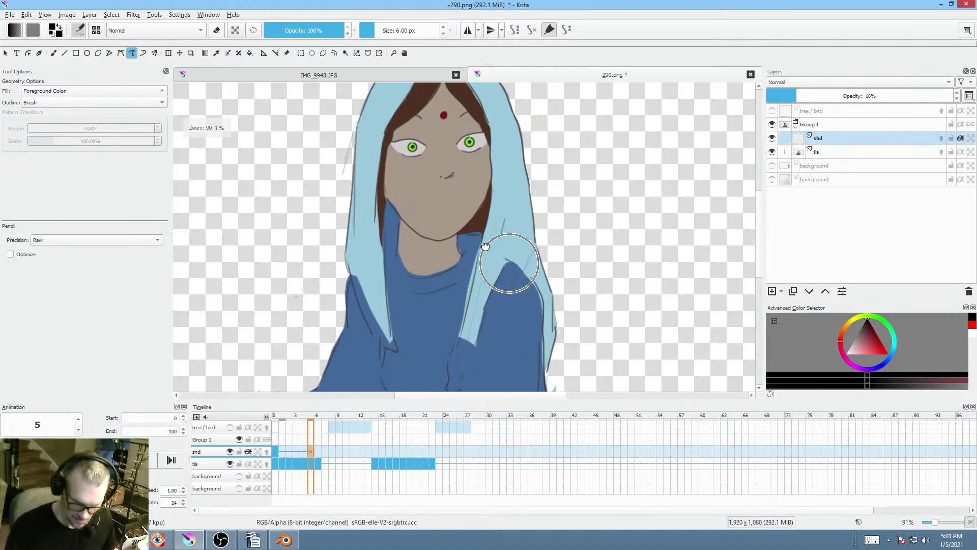
pyautogui.moveTo(486, 247); pyautogui.dragTo(471, 310)
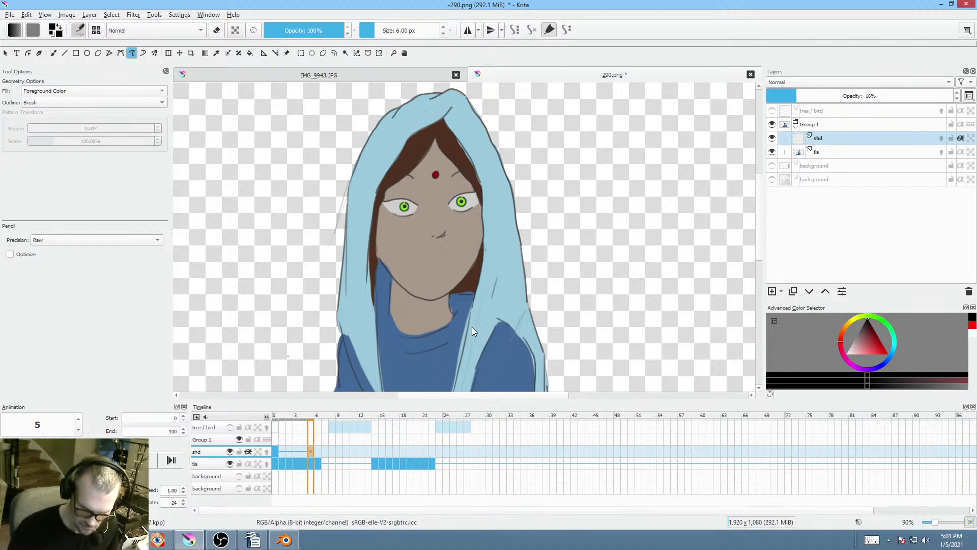
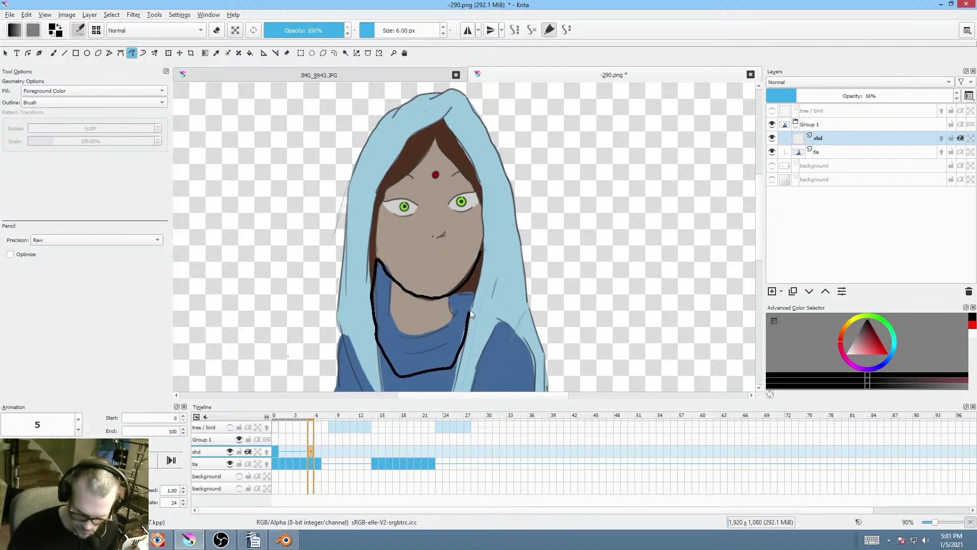
pyautogui.moveTo(469, 310); pyautogui.dragTo(474, 282)
# - Shade the hair, the sides of the face and the scarf's inner edge around the head
pyautogui.scroll(2, 474, 282)
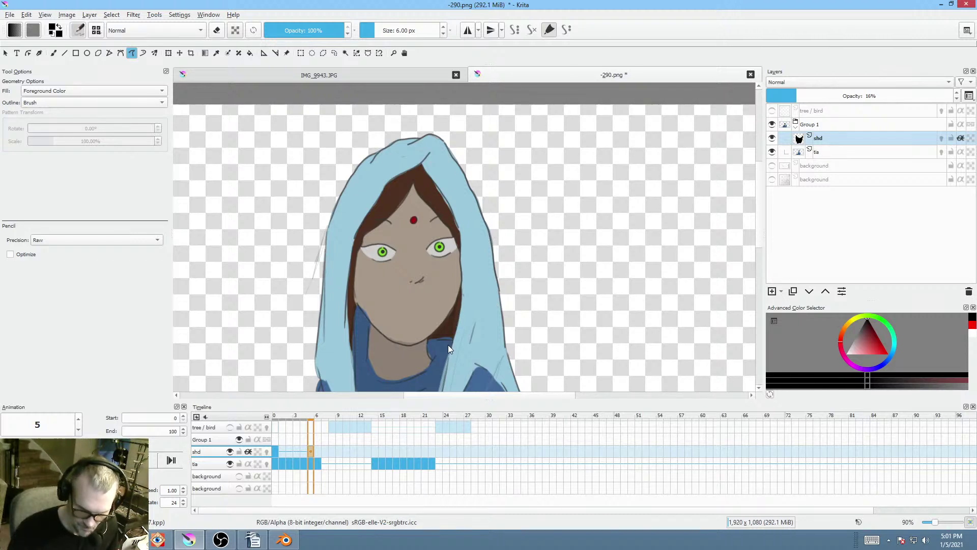
pyautogui.moveTo(448, 344)
pyautogui.mouseDown()
pyautogui.moveTo(465, 258)
pyautogui.moveTo(461, 219)
pyautogui.moveTo(426, 156)
pyautogui.mouseUp()
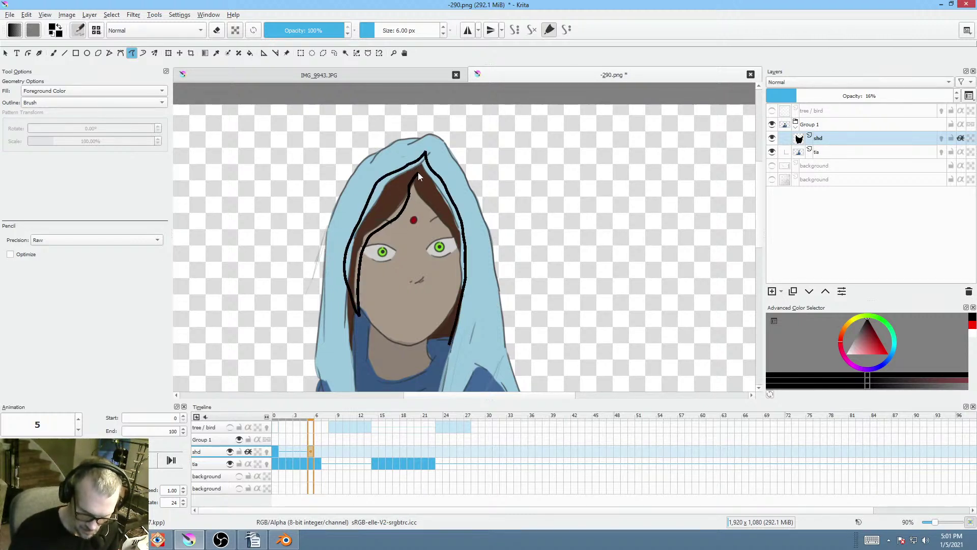
pyautogui.moveTo(453, 295); pyautogui.dragTo(452, 311)
pyautogui.hscroll(-2, 483, 275)
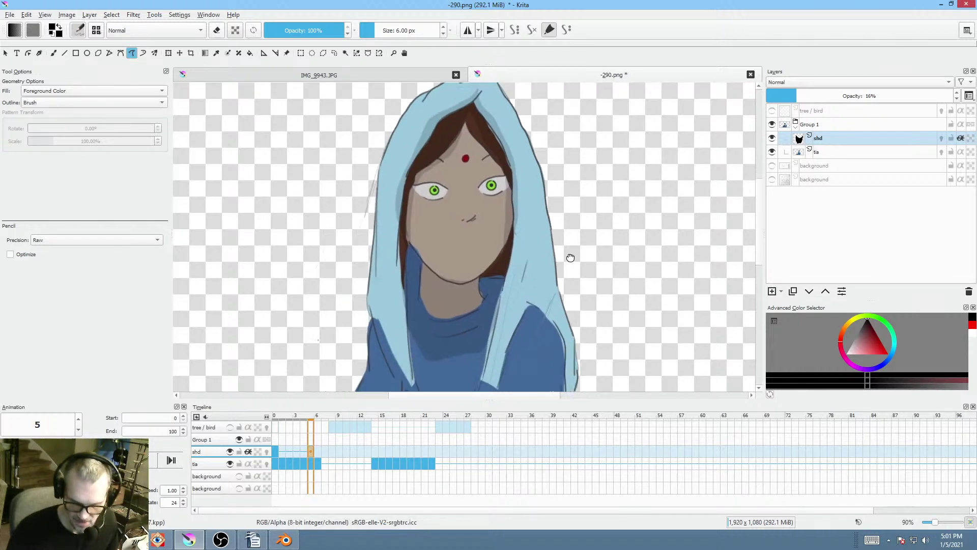
# - Shade the hanging scarf end and sleeve on the bent-knee side, and the robe folds over the torso and lap
pyautogui.scroll(-3, 514, 239)
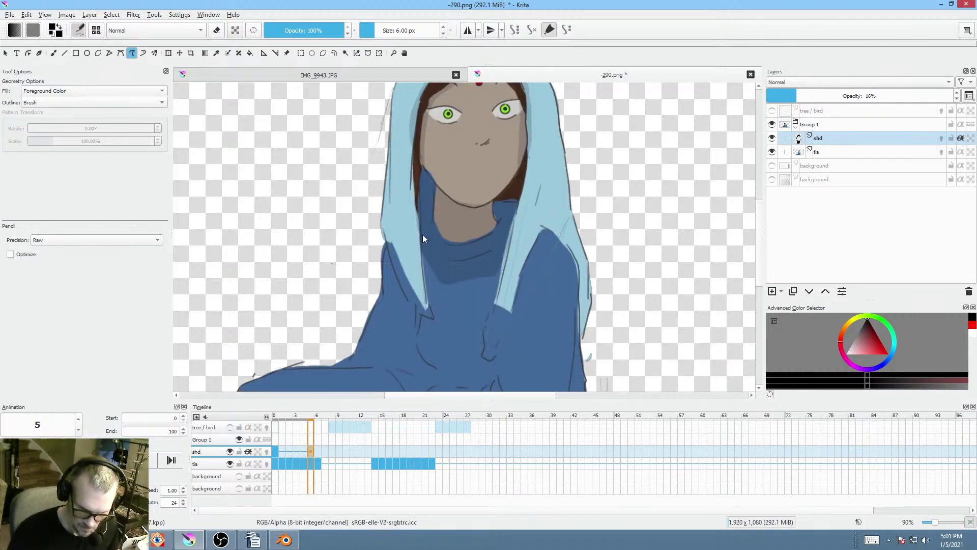
pyautogui.moveTo(425, 232)
pyautogui.mouseDown()
pyautogui.moveTo(425, 291)
pyautogui.moveTo(423, 244)
pyautogui.moveTo(420, 267)
pyautogui.moveTo(393, 210)
pyautogui.moveTo(387, 156)
pyautogui.moveTo(379, 307)
pyautogui.mouseUp()
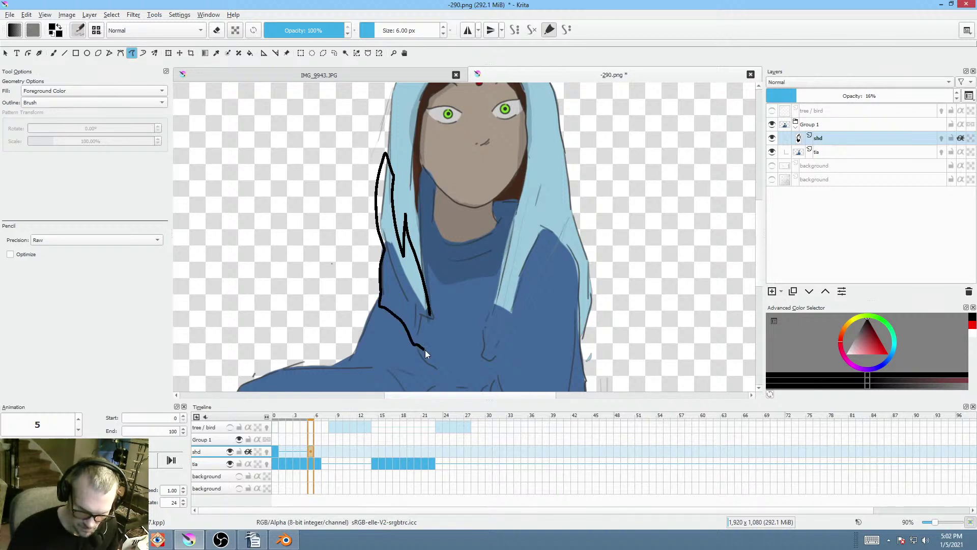
pyautogui.moveTo(425, 350)
pyautogui.mouseDown()
pyautogui.moveTo(425, 307)
pyautogui.moveTo(496, 287)
pyautogui.moveTo(454, 267)
pyautogui.moveTo(446, 313)
pyautogui.moveTo(371, 311)
pyautogui.moveTo(430, 256)
pyautogui.mouseUp()
pyautogui.scroll(-3, 461, 255)
pyautogui.hscroll(-2, 461, 255)
pyautogui.scroll(1, 480, 302)
pyautogui.hscroll(2, 480, 302)
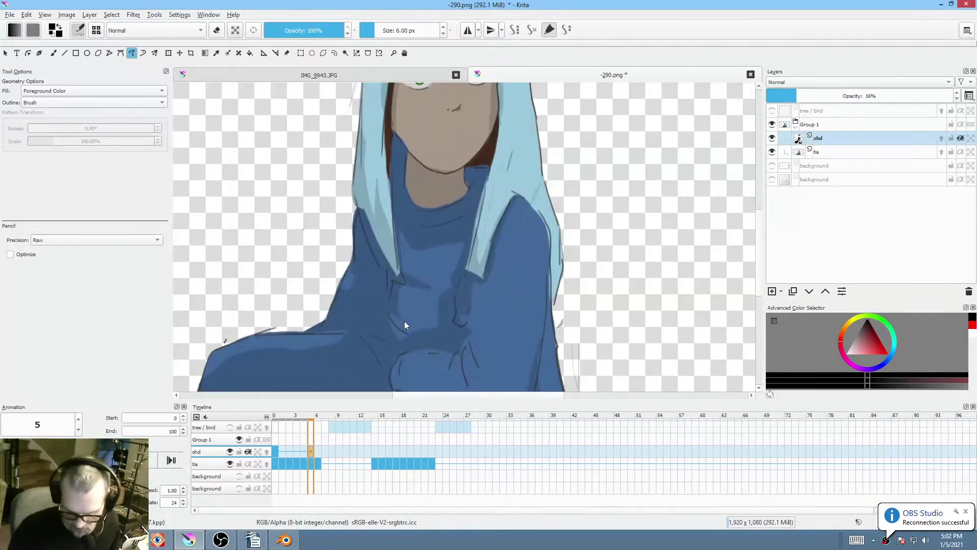
# - Shade the scarf on the other side of the face, where it drapes over the shoulder and upper arm
pyautogui.scroll(3, 410, 304)
pyautogui.hscroll(1, 472, 292)
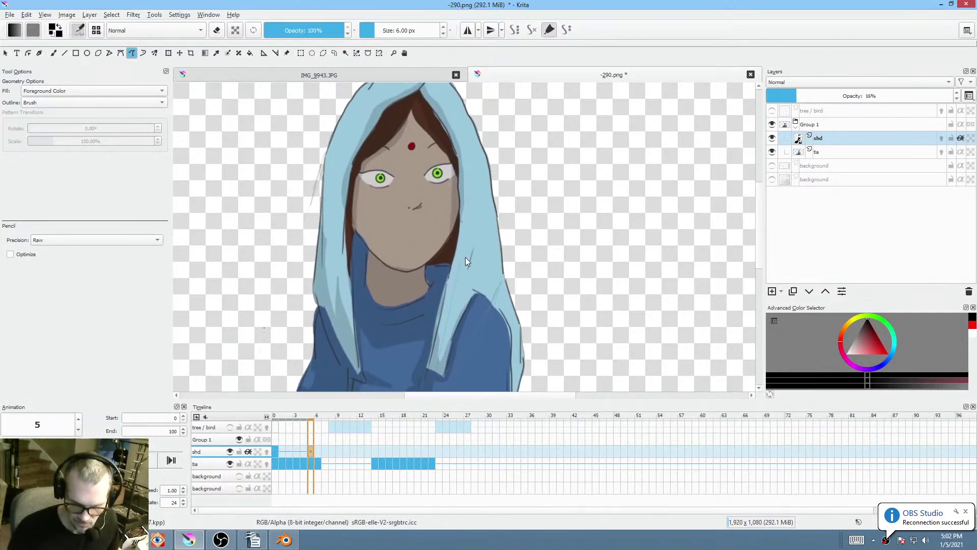
pyautogui.moveTo(478, 220); pyautogui.dragTo(510, 327)
pyautogui.moveTo(490, 288); pyautogui.dragTo(506, 321)
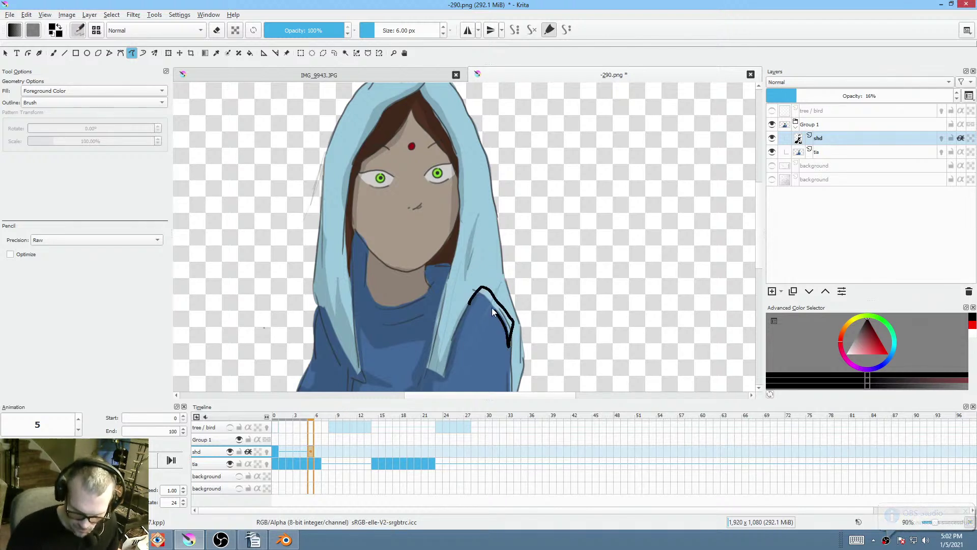
pyautogui.moveTo(491, 308); pyautogui.dragTo(473, 300)
pyautogui.moveTo(539, 360); pyautogui.dragTo(580, 305)
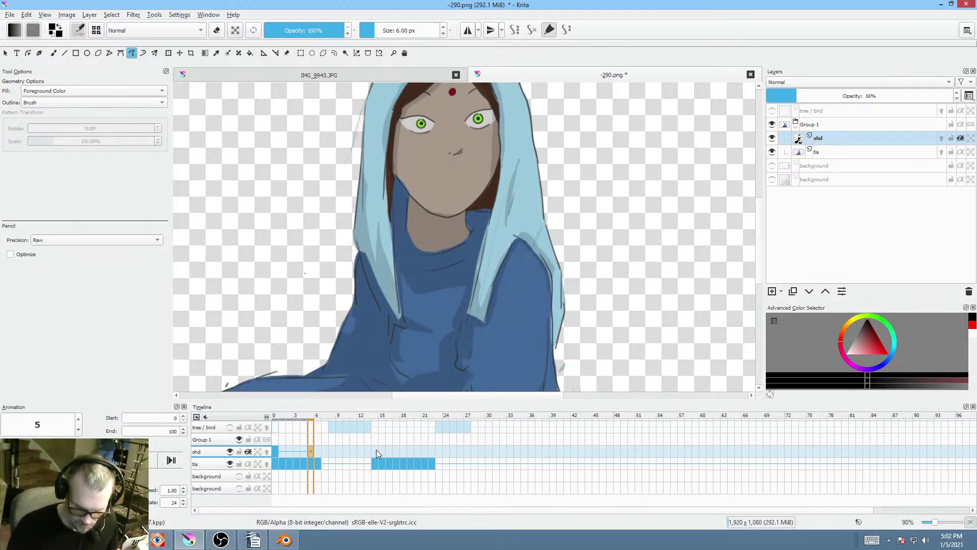
# - Look through timeline frames 14, 19, 30 and 31, and review the shaded pose on frame 0 as a reference
pyautogui.click(378, 450)
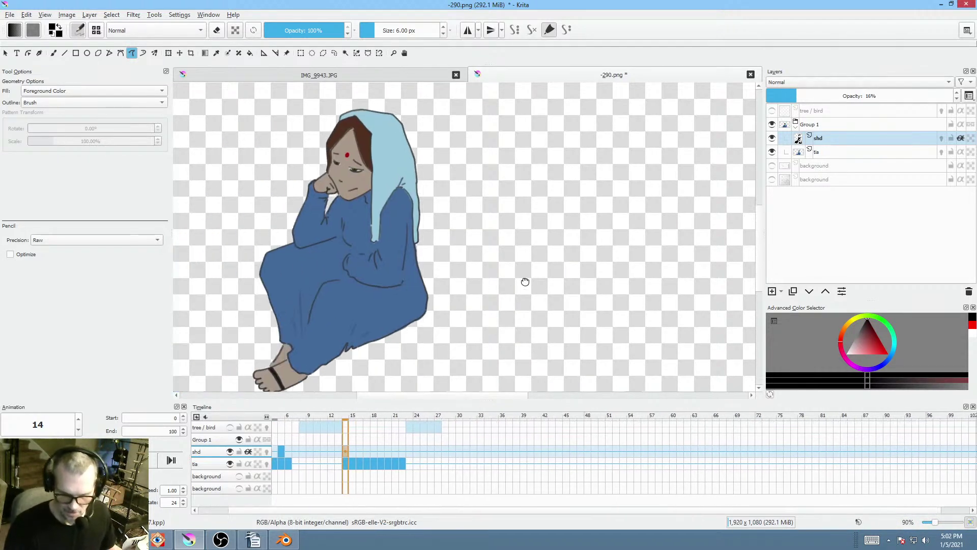
pyautogui.click(391, 445)
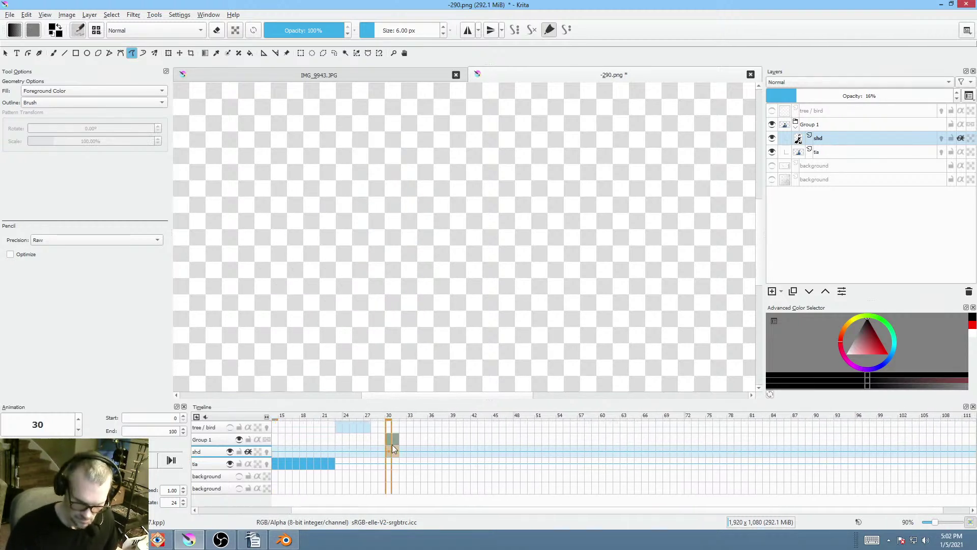
pyautogui.click(308, 452)
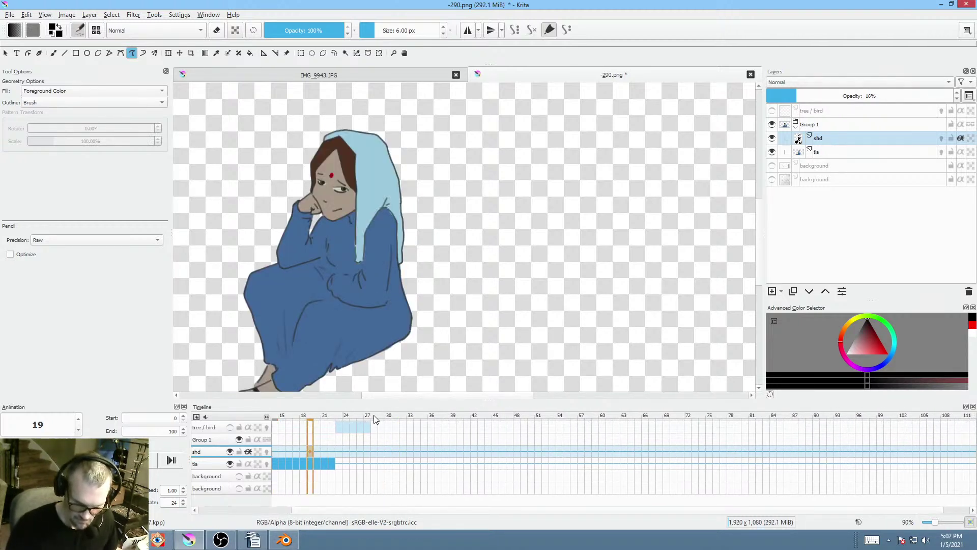
pyautogui.moveTo(378, 414); pyautogui.dragTo(396, 415)
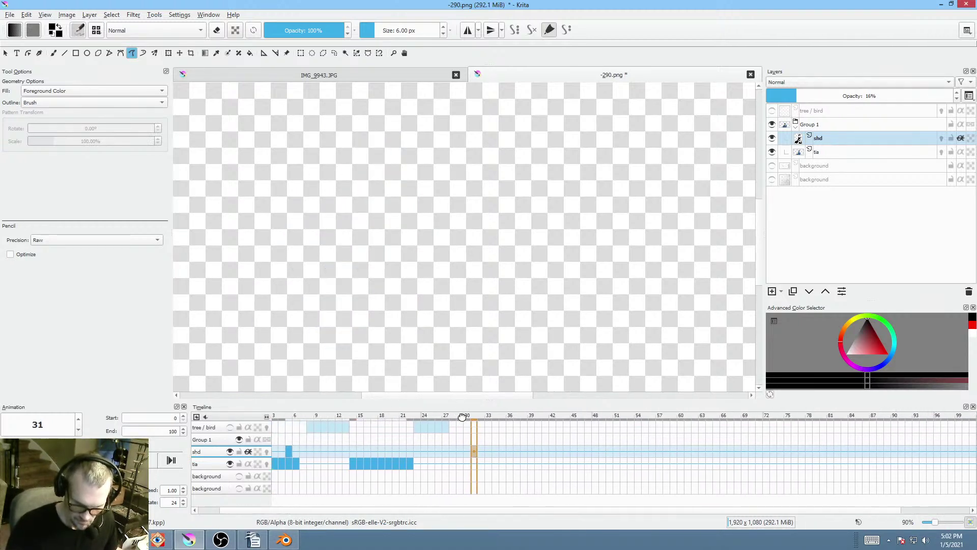
pyautogui.click(377, 452)
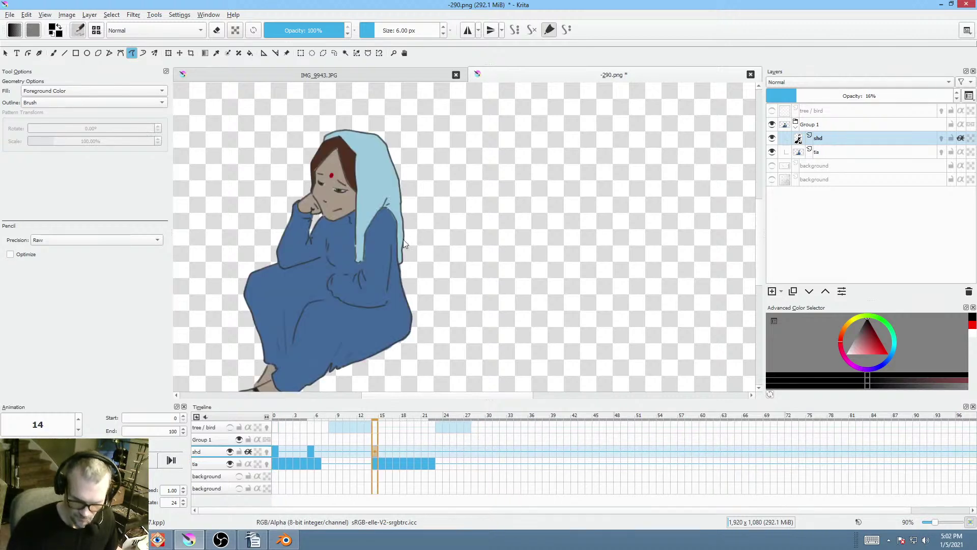
pyautogui.moveTo(381, 256); pyautogui.dragTo(424, 269)
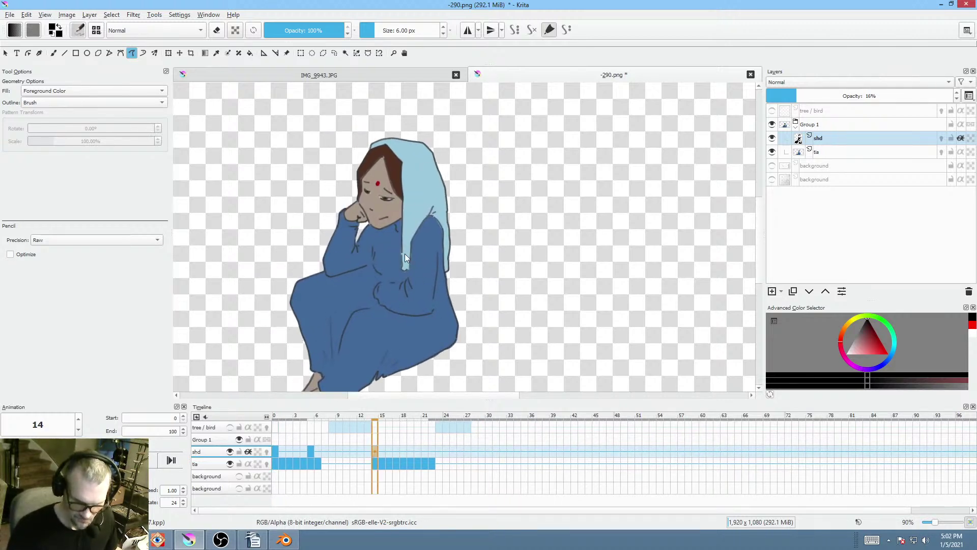
pyautogui.click(275, 451)
pyautogui.scroll(-3, 397, 376)
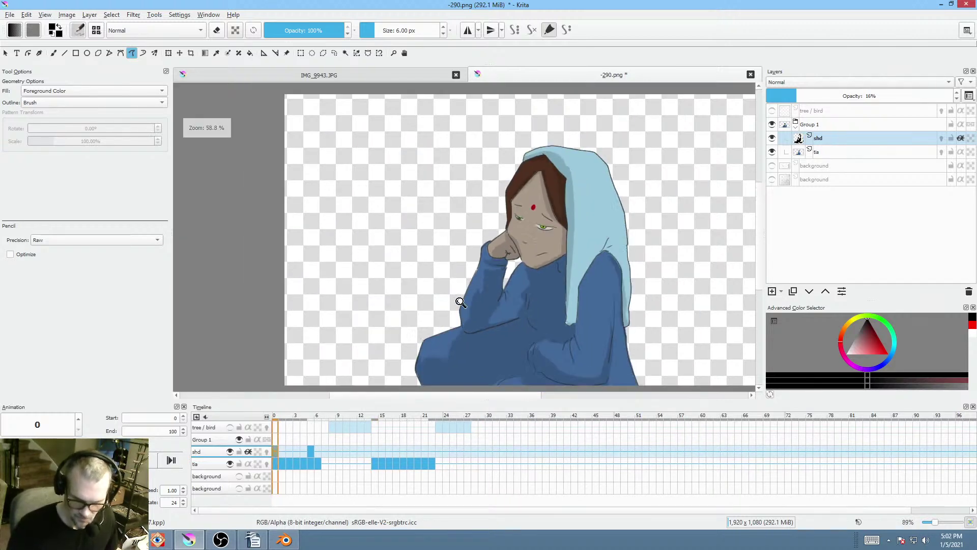
# - On frame 14 of the shd layer, shade the hair, the scarf's inner edge and the chest below the chin
pyautogui.click(372, 451)
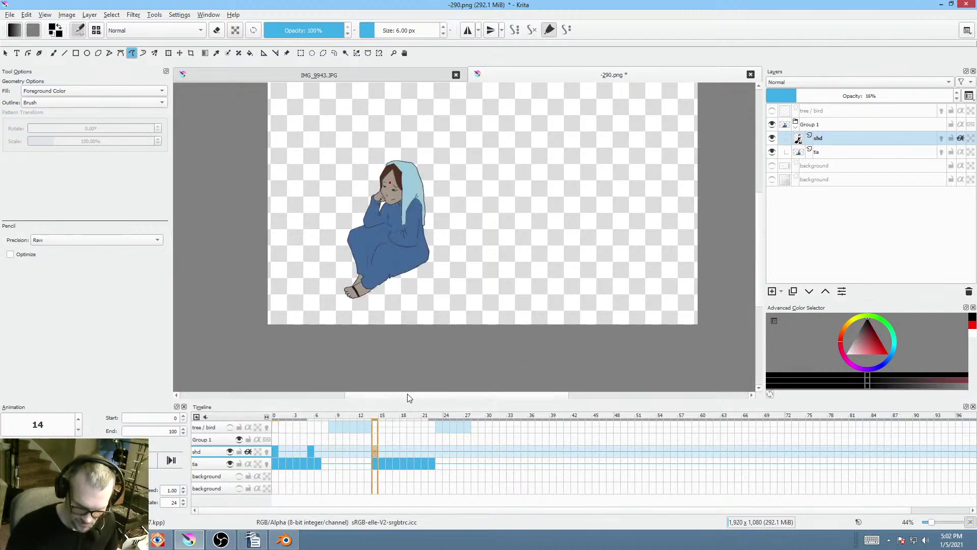
pyautogui.scroll(3, 440, 171)
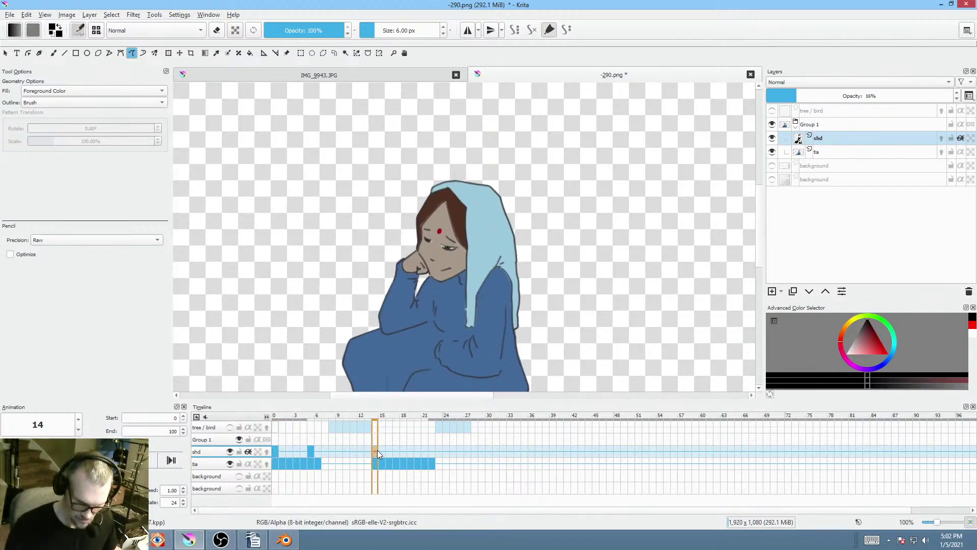
pyautogui.moveTo(469, 322)
pyautogui.mouseDown()
pyautogui.moveTo(474, 212)
pyautogui.moveTo(454, 188)
pyautogui.mouseUp()
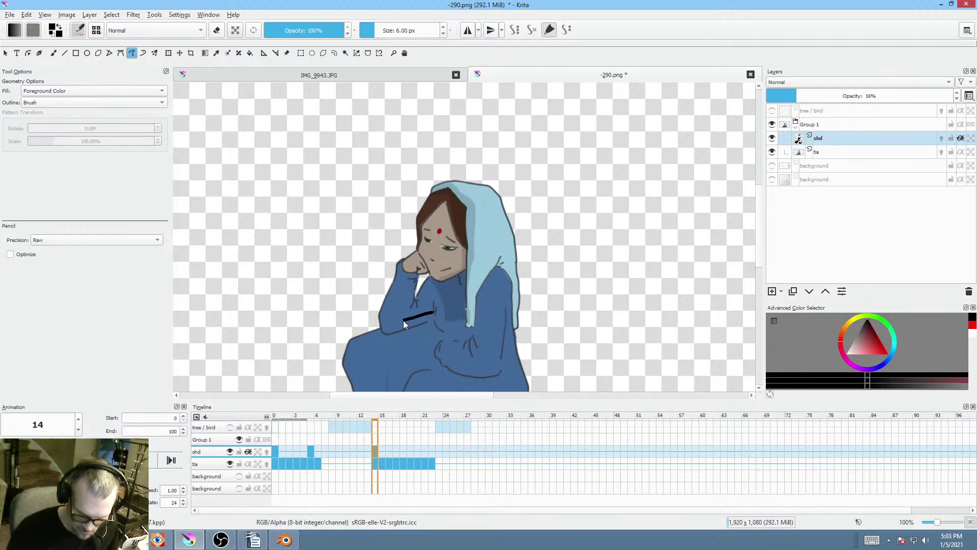
# - Shade the raised hand, forearm sleeve and upper lap, and add a tapering shadow down the robe's fold between the knees
pyautogui.moveTo(426, 261); pyautogui.dragTo(405, 267)
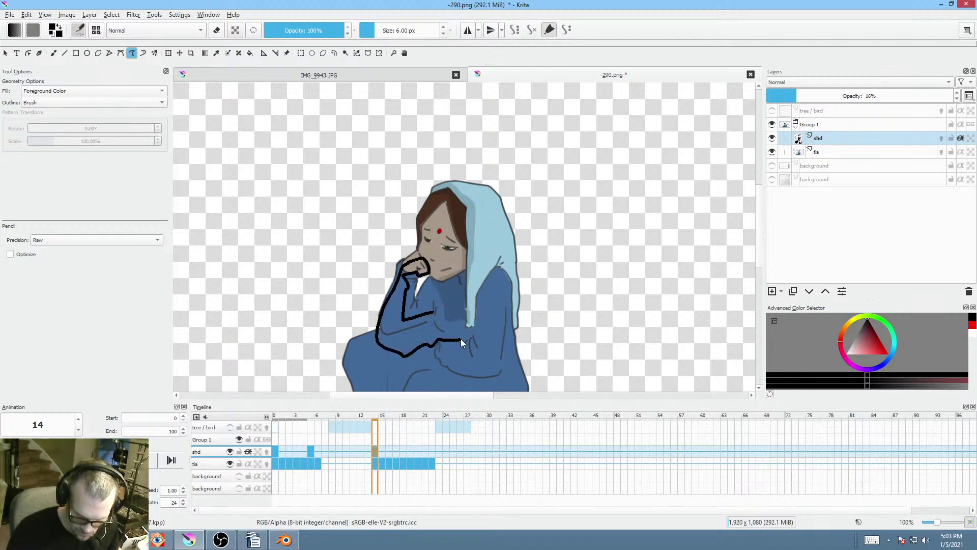
pyautogui.moveTo(445, 307); pyautogui.dragTo(448, 296)
pyautogui.moveTo(493, 325); pyautogui.dragTo(529, 258)
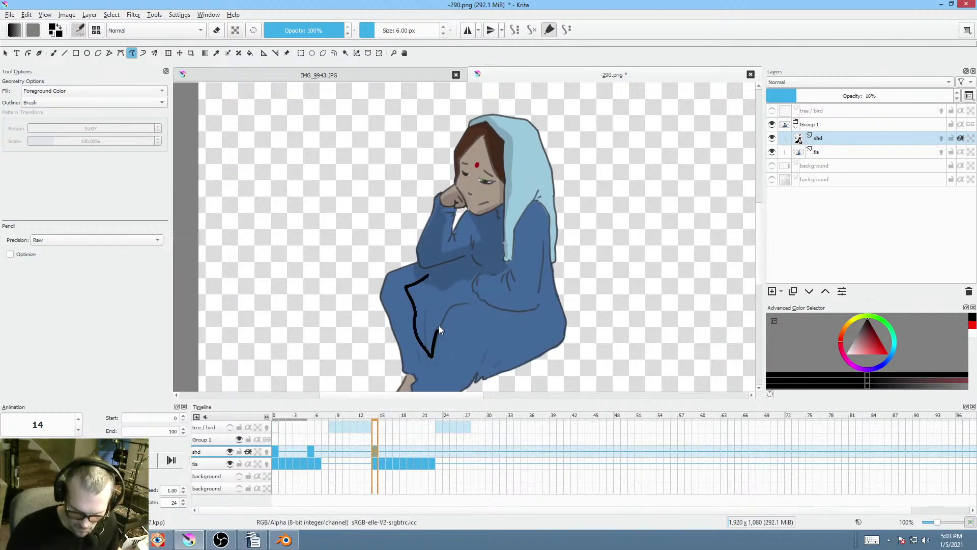
pyautogui.moveTo(462, 273); pyautogui.dragTo(465, 274)
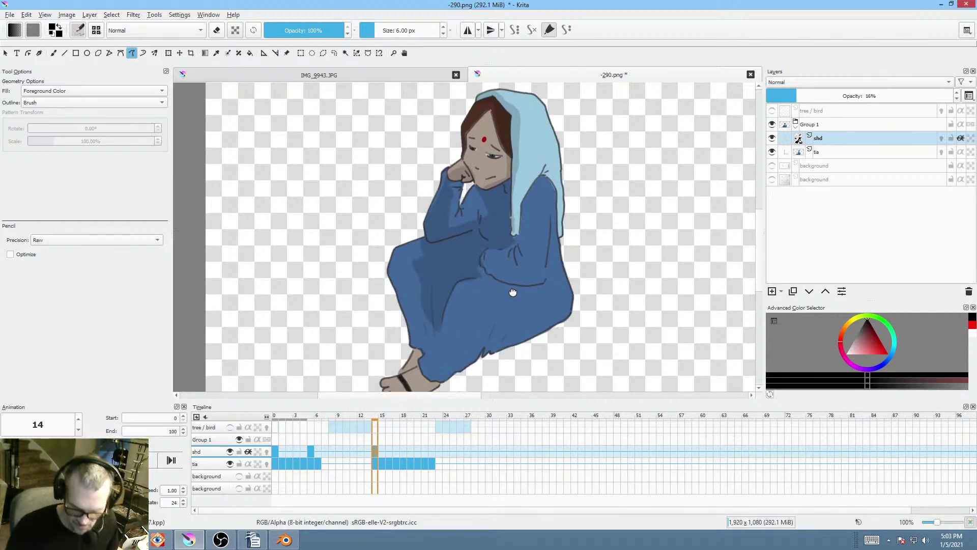
pyautogui.scroll(-3, 438, 300)
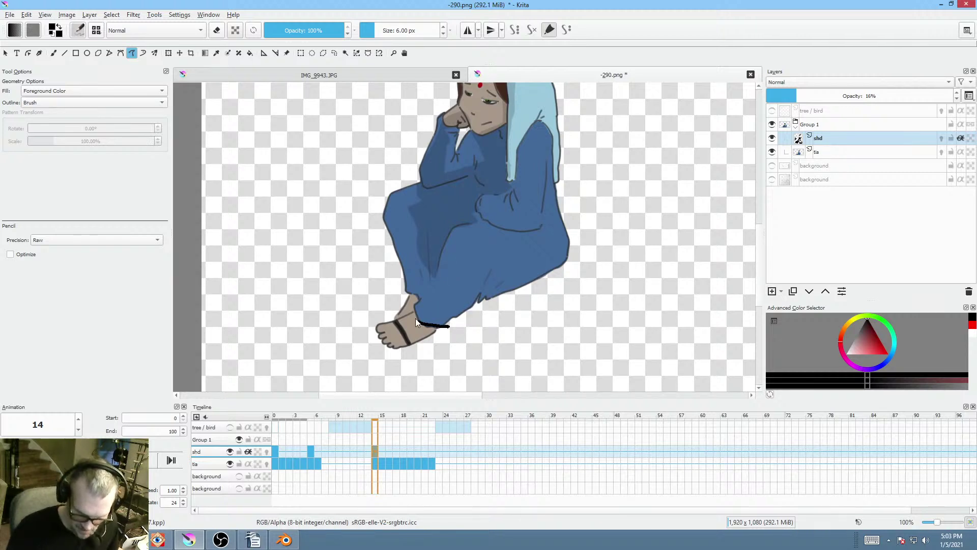
# - On frame 14, shade the robe's hem above the ankle, the fold along the shin and the underside of the thigh
pyautogui.moveTo(407, 291); pyautogui.dragTo(428, 312)
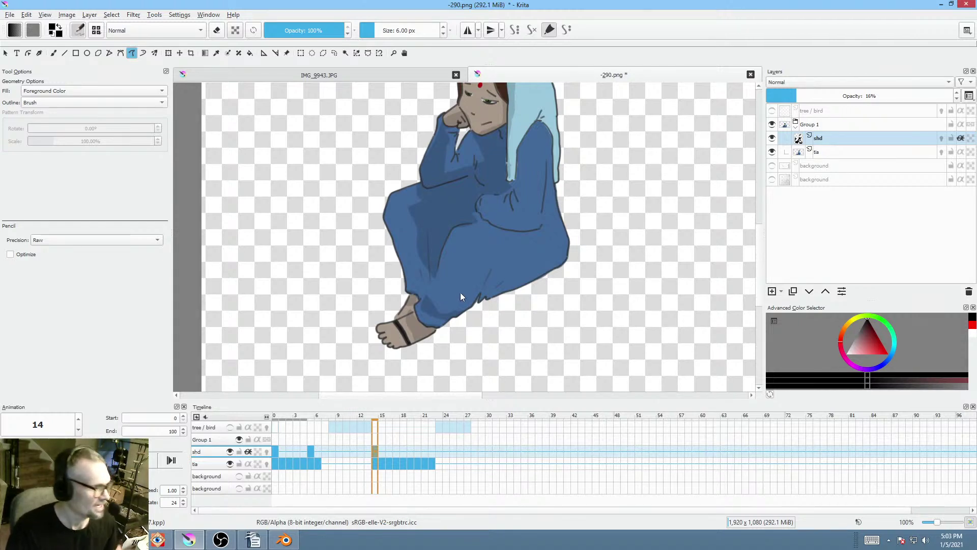
pyautogui.moveTo(474, 239)
pyautogui.mouseDown()
pyautogui.moveTo(456, 318)
pyautogui.moveTo(419, 326)
pyautogui.moveTo(447, 342)
pyautogui.moveTo(410, 351)
pyautogui.mouseUp()
pyautogui.hotkey('ctrl', 'z')
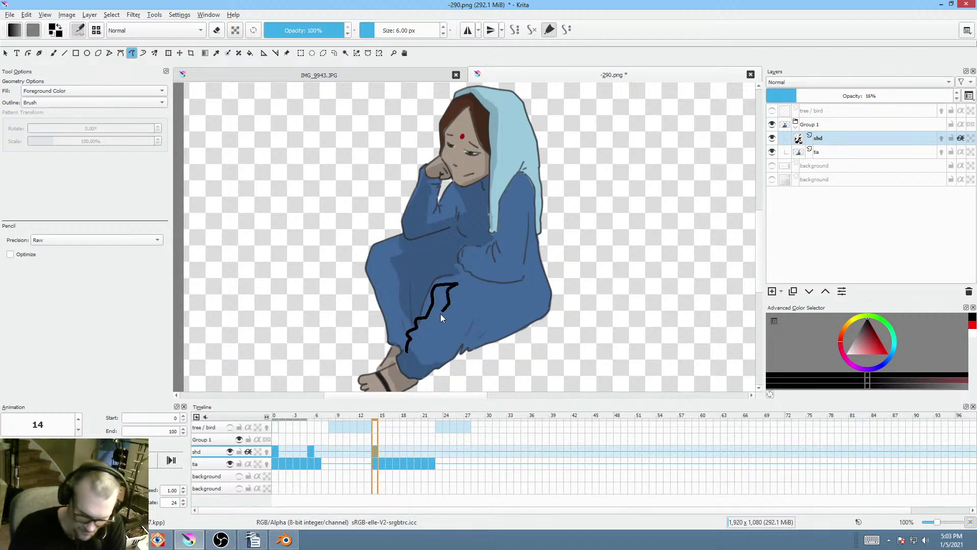
pyautogui.hotkey('ctrl', 'z')
pyautogui.moveTo(509, 372); pyautogui.dragTo(456, 328)
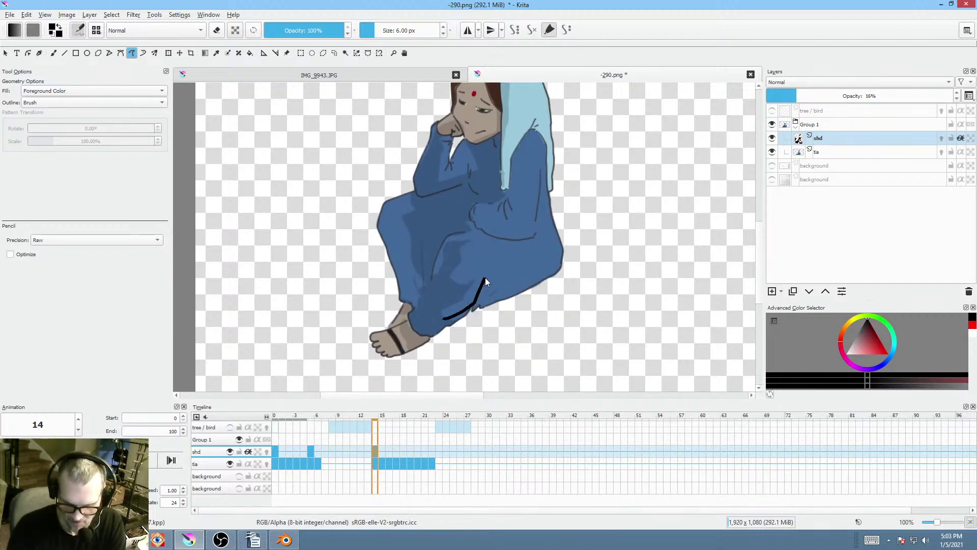
pyautogui.moveTo(518, 282); pyautogui.dragTo(572, 265)
pyautogui.hotkey('ctrl', 'z')
pyautogui.moveTo(505, 309); pyautogui.dragTo(450, 330)
pyautogui.hotkey('ctrl', 'z')
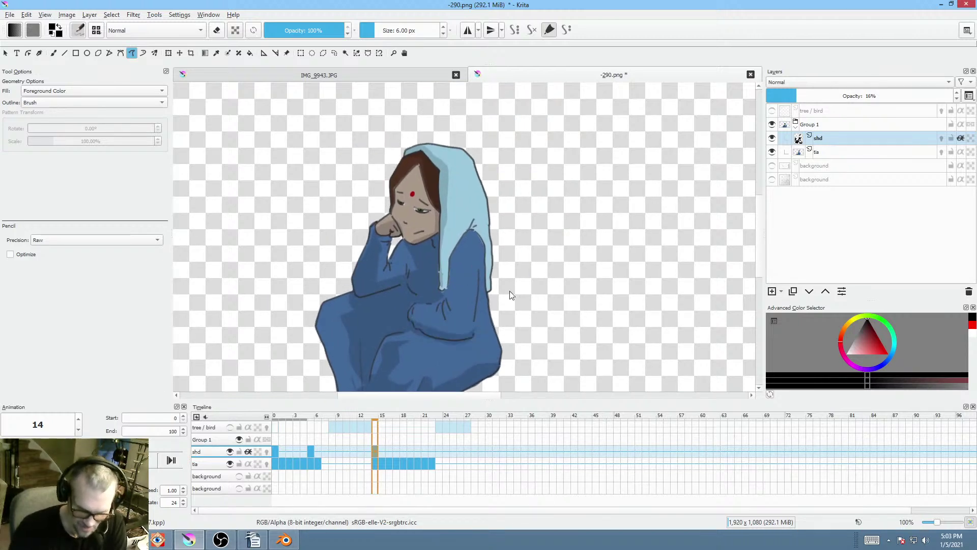
# - Shade the bent sleeve near the scarf's tail, the scarf's hanging folds and the outer edge of the far knee
pyautogui.moveTo(490, 262)
pyautogui.mouseDown()
pyautogui.moveTo(529, 246)
pyautogui.moveTo(522, 261)
pyautogui.mouseUp()
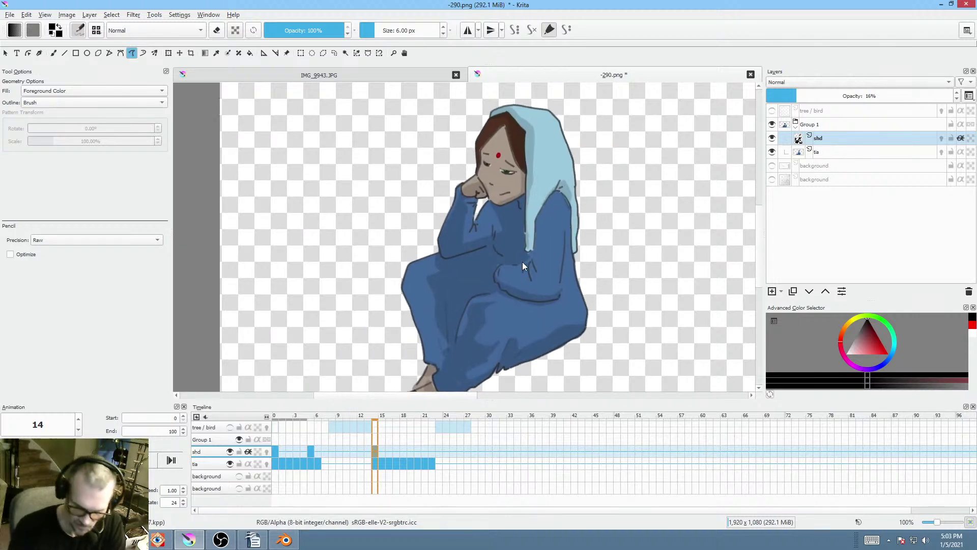
pyautogui.hotkey('ctrl', 'z')
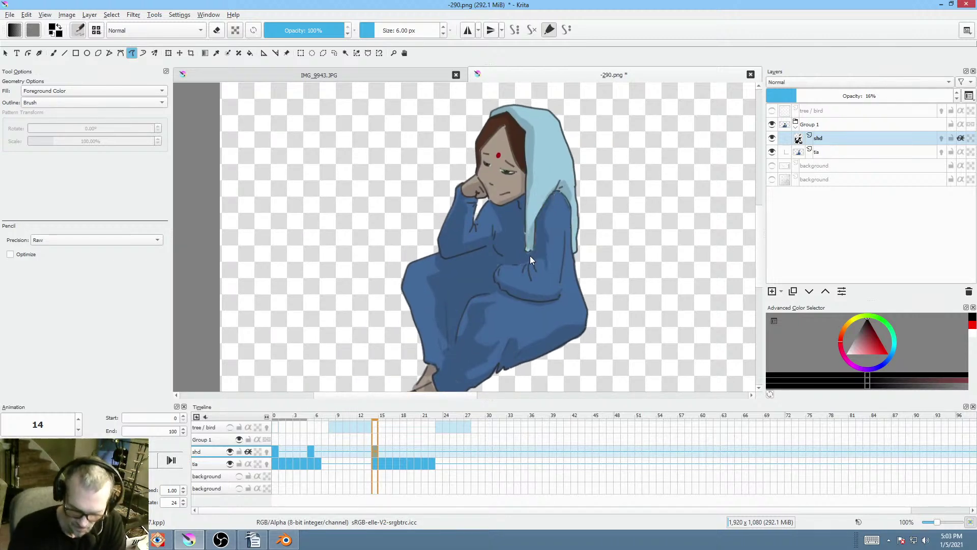
pyautogui.moveTo(584, 288); pyautogui.dragTo(585, 289)
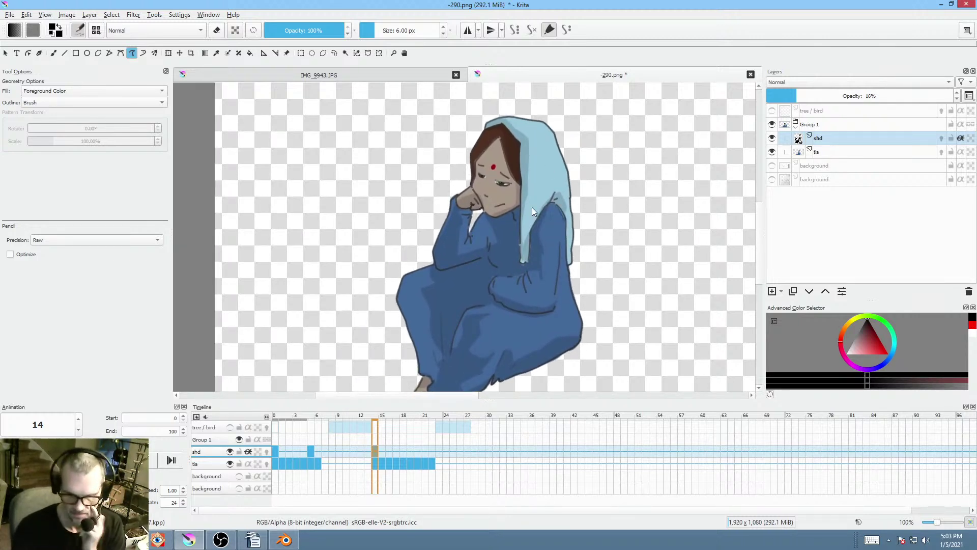
pyautogui.moveTo(527, 233)
pyautogui.mouseDown()
pyautogui.moveTo(526, 196)
pyautogui.moveTo(520, 229)
pyautogui.moveTo(540, 189)
pyautogui.moveTo(527, 207)
pyautogui.moveTo(588, 280)
pyautogui.moveTo(609, 204)
pyautogui.mouseUp()
pyautogui.hotkey('ctrl', 'z')
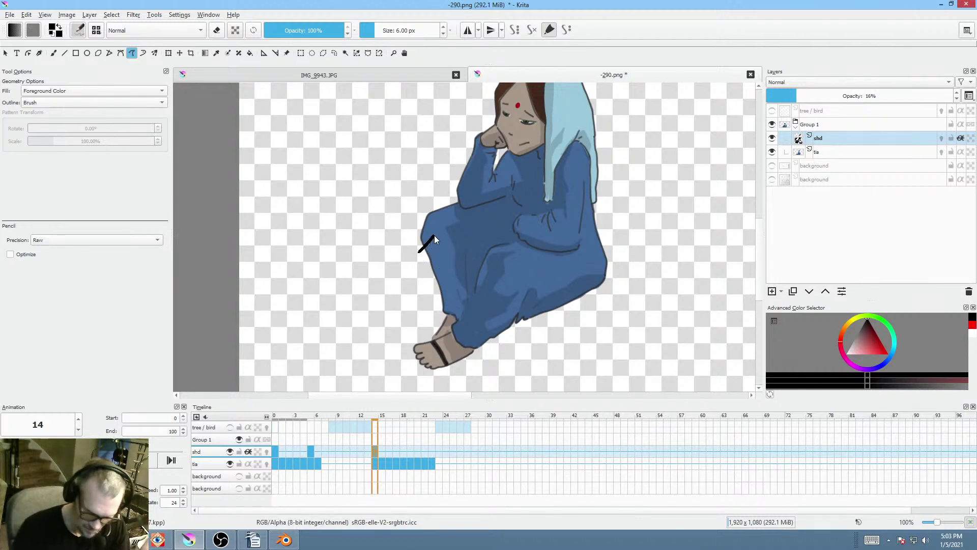
pyautogui.hotkey('ctrl', 'z')
pyautogui.moveTo(427, 248)
pyautogui.mouseDown()
pyautogui.moveTo(411, 255)
pyautogui.moveTo(497, 327)
pyautogui.moveTo(490, 334)
pyautogui.mouseUp()
pyautogui.hotkey('ctrl', 'z')
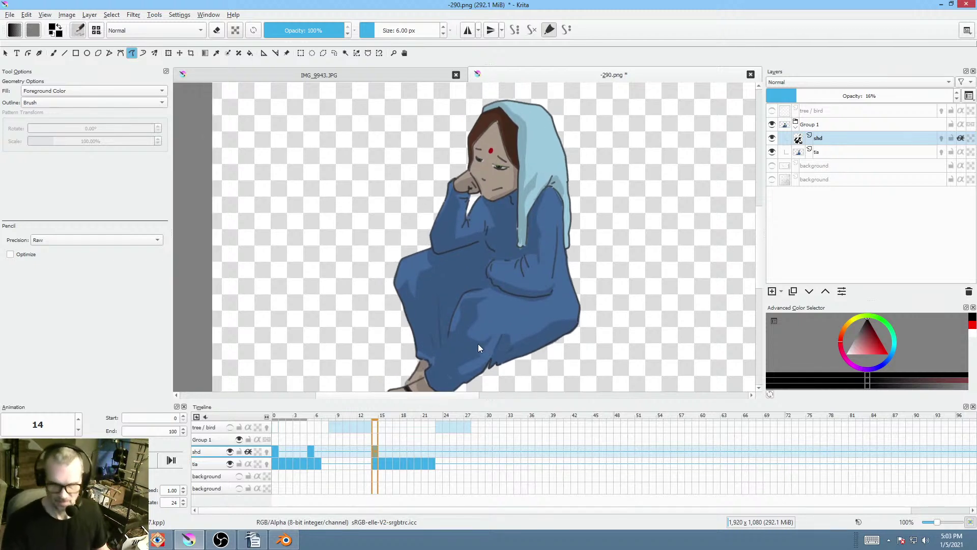
# - On frame 20 of the shd layer, erase the old shadows from the face, scarf and shoulders
pyautogui.click(389, 451)
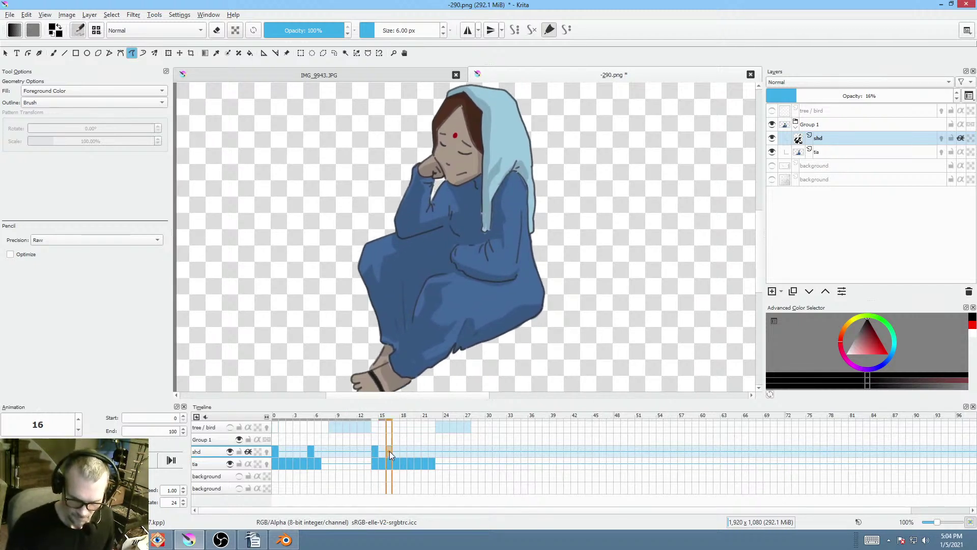
pyautogui.click(399, 450)
pyautogui.click(405, 448)
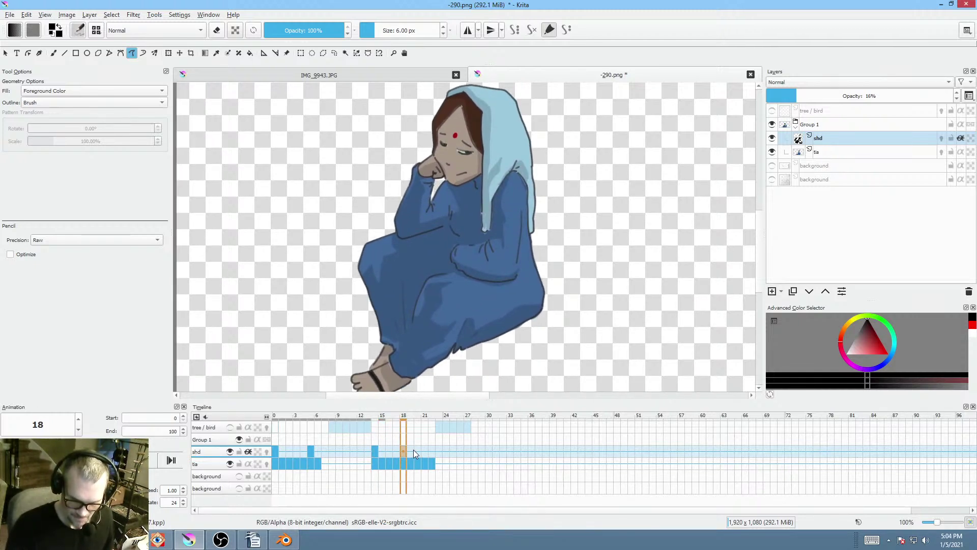
pyautogui.click(417, 450)
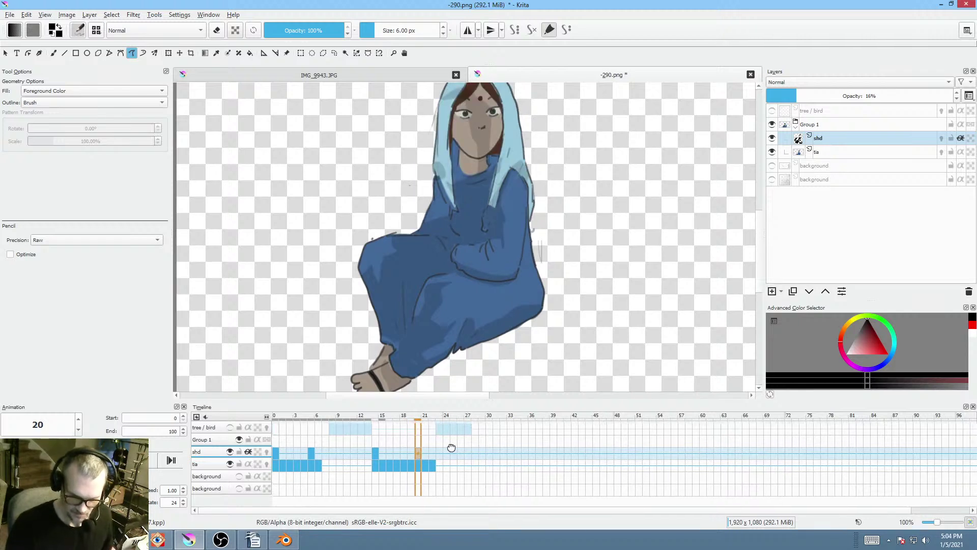
pyautogui.moveTo(506, 236); pyautogui.dragTo(512, 284)
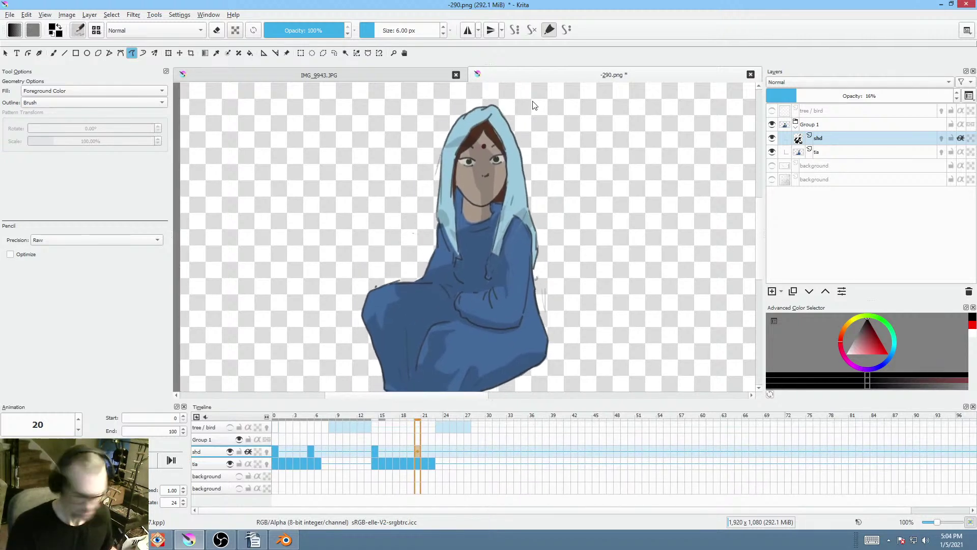
pyautogui.press('e')
pyautogui.moveTo(566, 131)
pyautogui.mouseDown()
pyautogui.moveTo(401, 191)
pyautogui.moveTo(442, 261)
pyautogui.mouseUp()
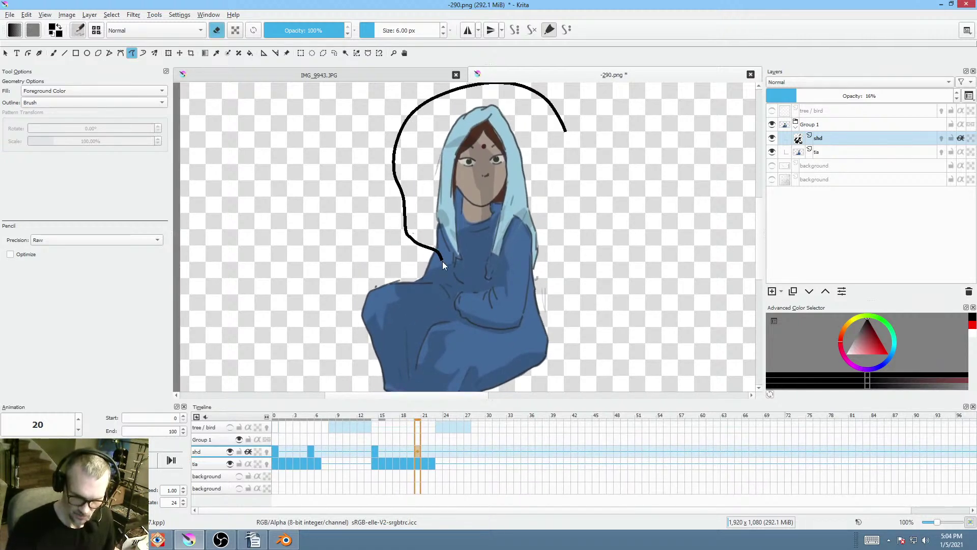
pyautogui.moveTo(518, 250)
pyautogui.mouseDown()
pyautogui.moveTo(517, 213)
pyautogui.moveTo(503, 251)
pyautogui.moveTo(511, 162)
pyautogui.mouseUp()
pyautogui.press('e')
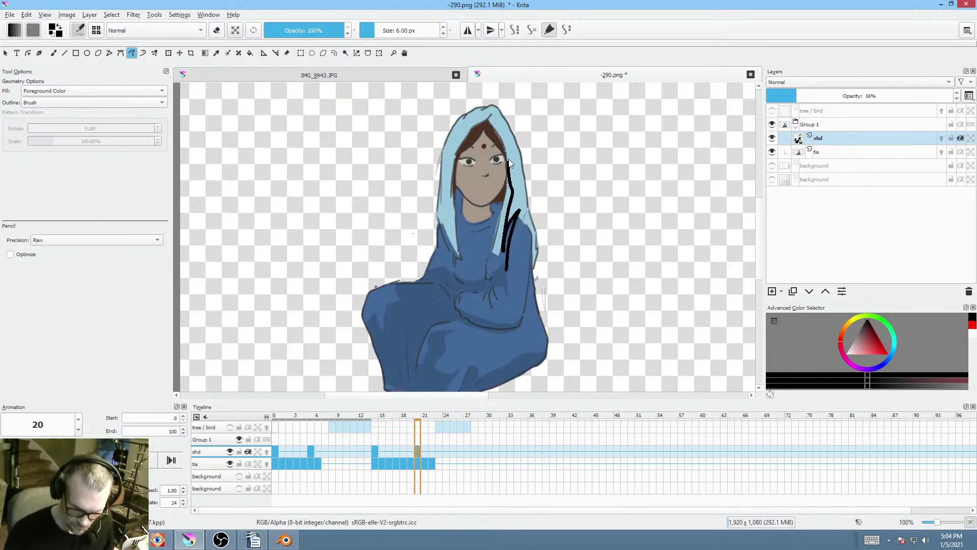
# - Shade the scarf's inner edges, the neck below the chin and the hair beside the face on frame 20, and save the document
pyautogui.moveTo(484, 263); pyautogui.dragTo(481, 272)
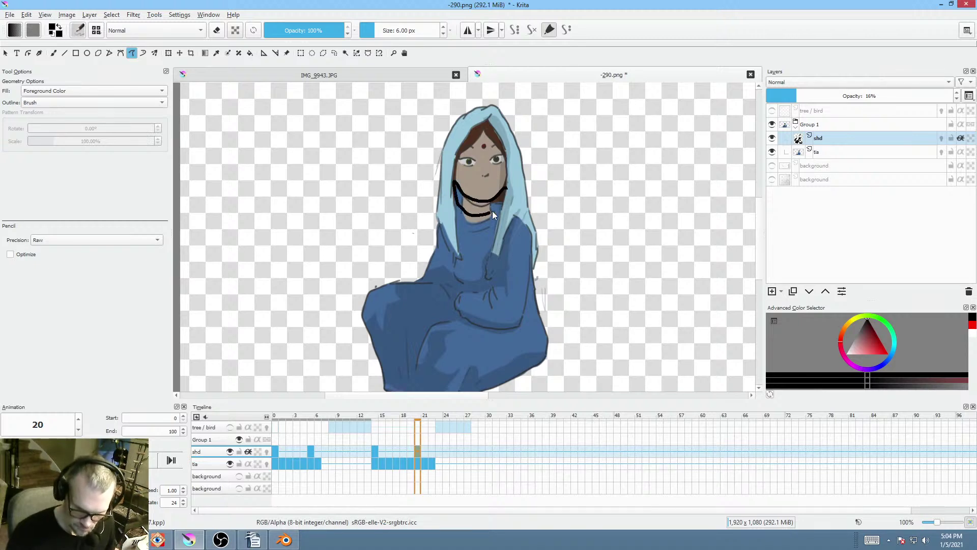
pyautogui.moveTo(492, 211); pyautogui.dragTo(468, 223)
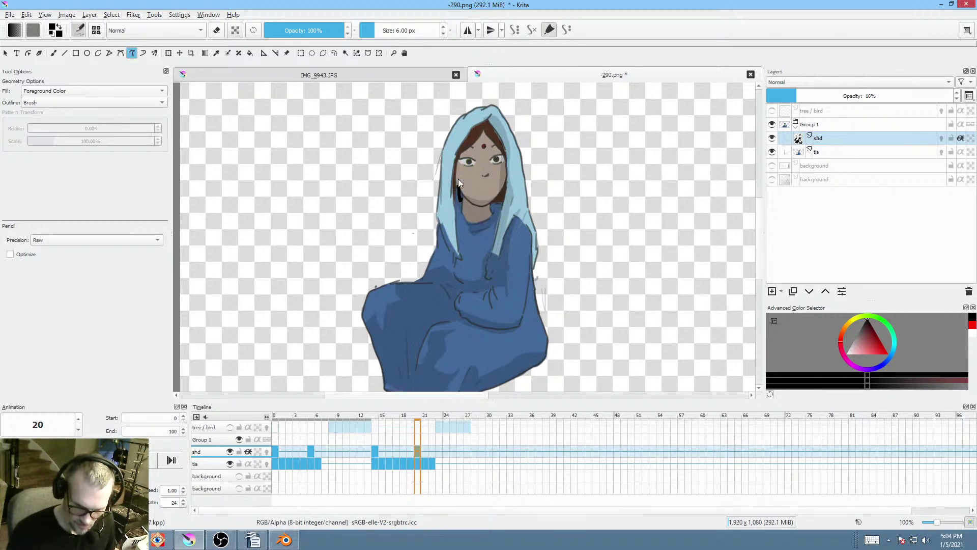
pyautogui.moveTo(465, 138)
pyautogui.mouseDown()
pyautogui.moveTo(448, 206)
pyautogui.moveTo(459, 199)
pyautogui.mouseUp()
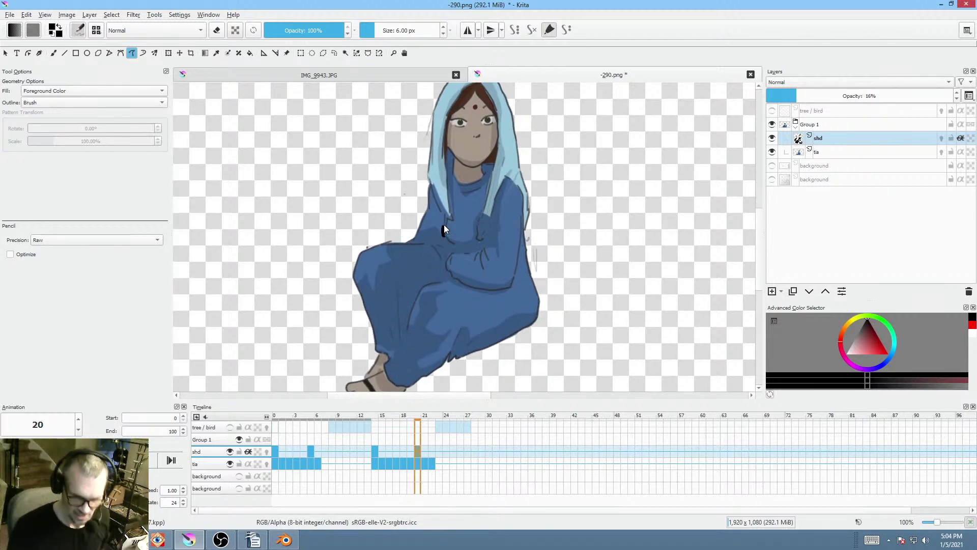
pyautogui.moveTo(511, 262); pyautogui.dragTo(474, 311)
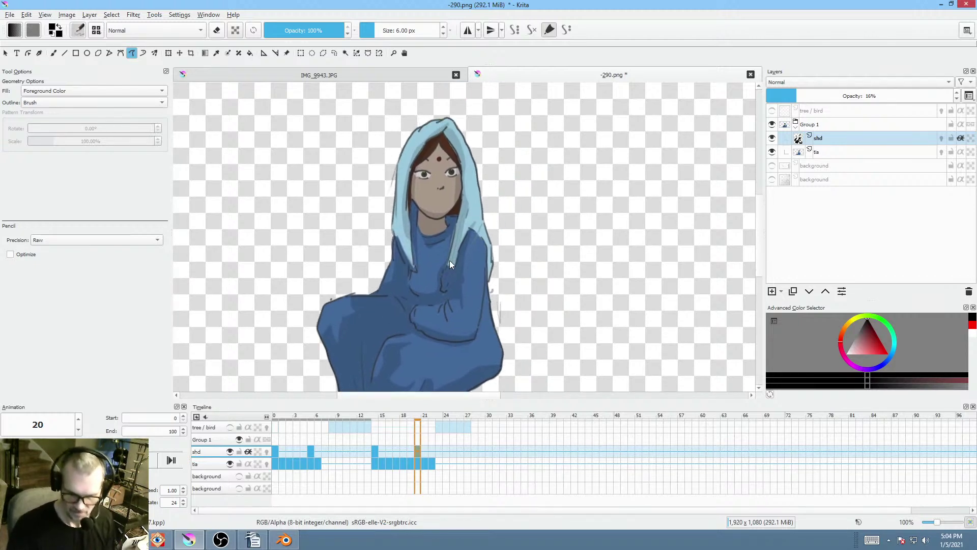
pyautogui.moveTo(474, 259); pyautogui.dragTo(529, 154)
pyautogui.moveTo(512, 260); pyautogui.dragTo(475, 308)
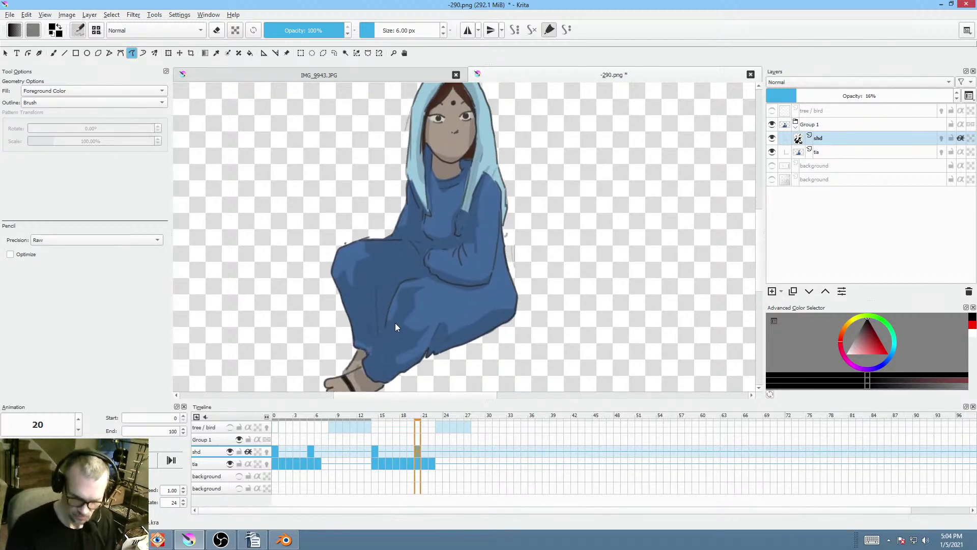
pyautogui.moveTo(375, 325); pyautogui.dragTo(374, 307)
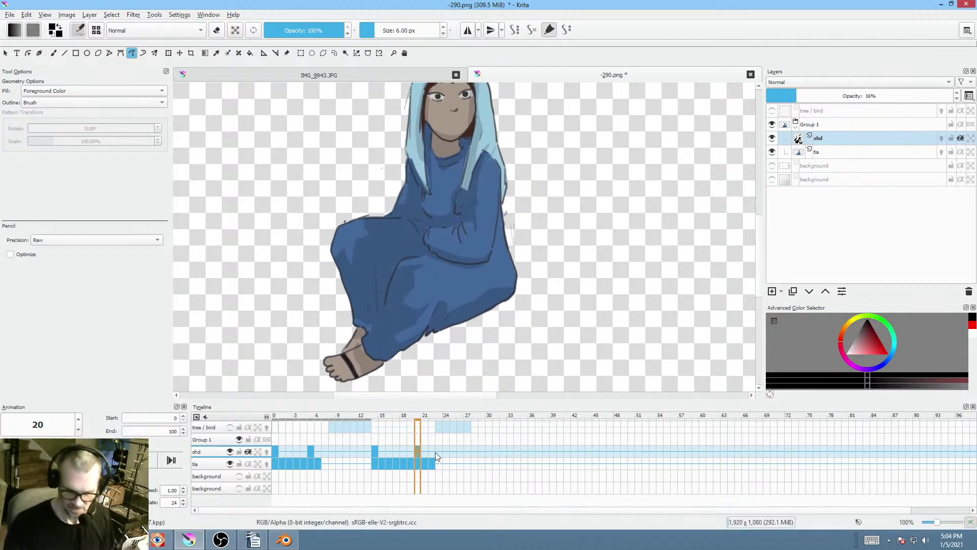
# - Check frames 21 and 22, and on frame 6 of the shd layer erase the shadows from the scarf's tail and the chest
pyautogui.click(426, 450)
pyautogui.click(434, 450)
pyautogui.click(425, 448)
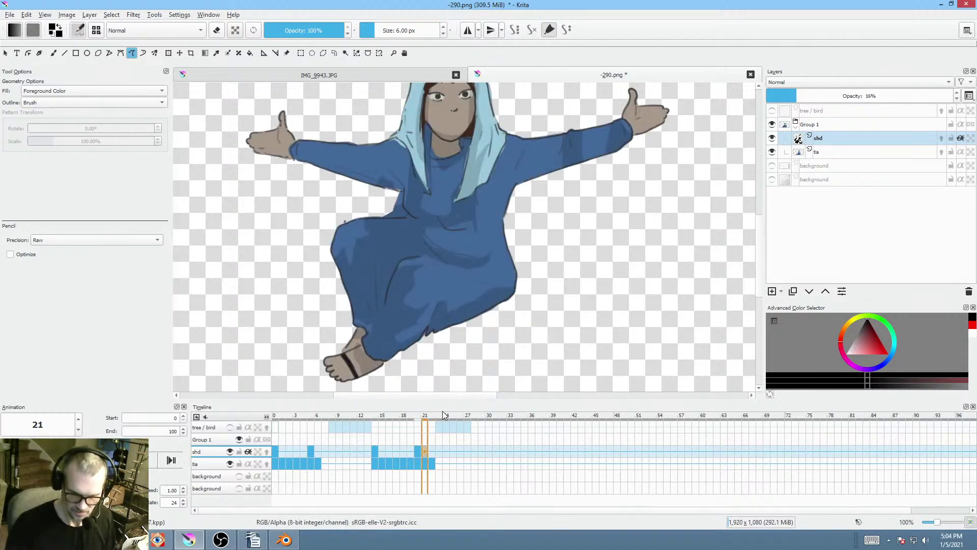
pyautogui.moveTo(477, 292); pyautogui.dragTo(459, 359)
pyautogui.click(319, 451)
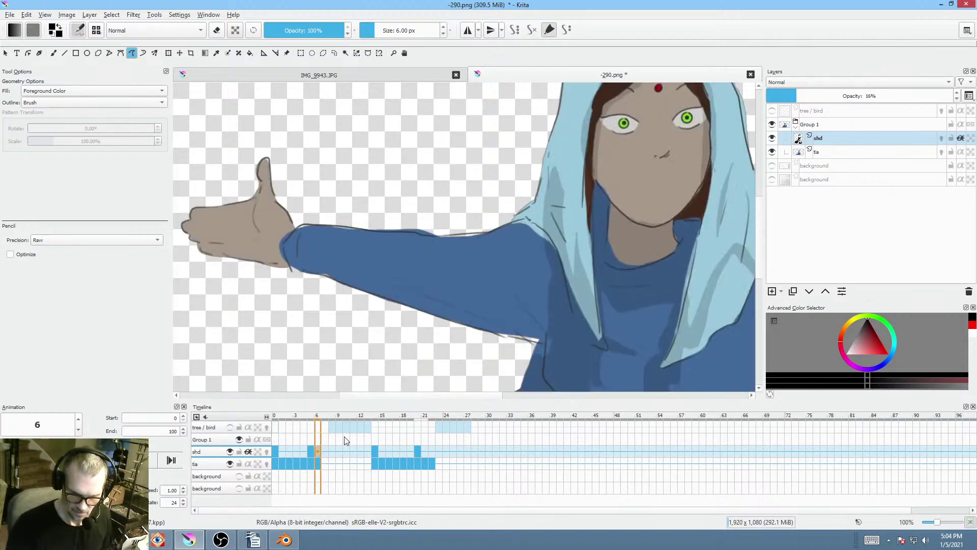
pyautogui.scroll(-5, 593, 262)
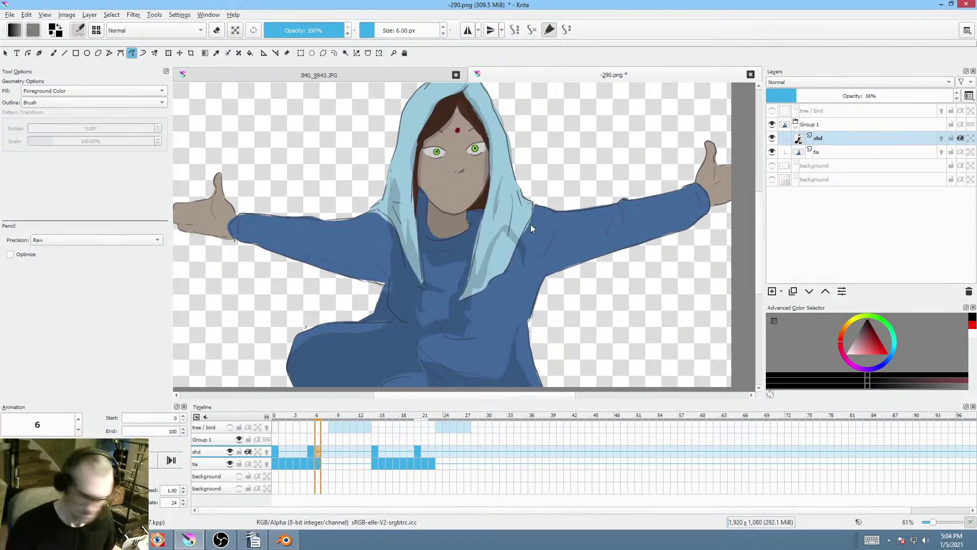
pyautogui.press('e')
pyautogui.moveTo(539, 237)
pyautogui.mouseDown()
pyautogui.moveTo(506, 208)
pyautogui.moveTo(458, 262)
pyautogui.moveTo(527, 297)
pyautogui.mouseUp()
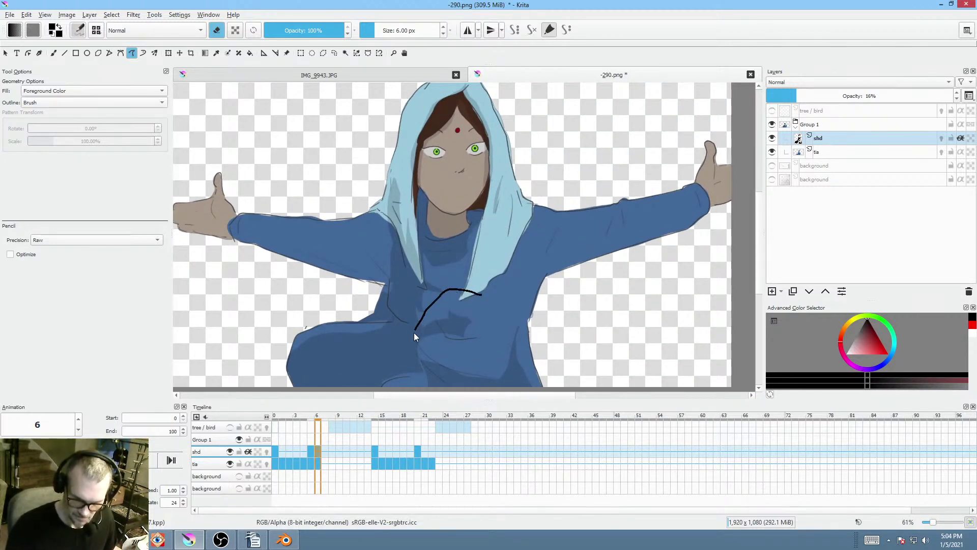
pyautogui.moveTo(414, 332)
pyautogui.mouseDown()
pyautogui.moveTo(526, 309)
pyautogui.moveTo(523, 356)
pyautogui.mouseUp()
# - Erase the remaining old shadows at the hip and waist and on the opposite side of the scarf and chest
pyautogui.scroll(-3, 578, 269)
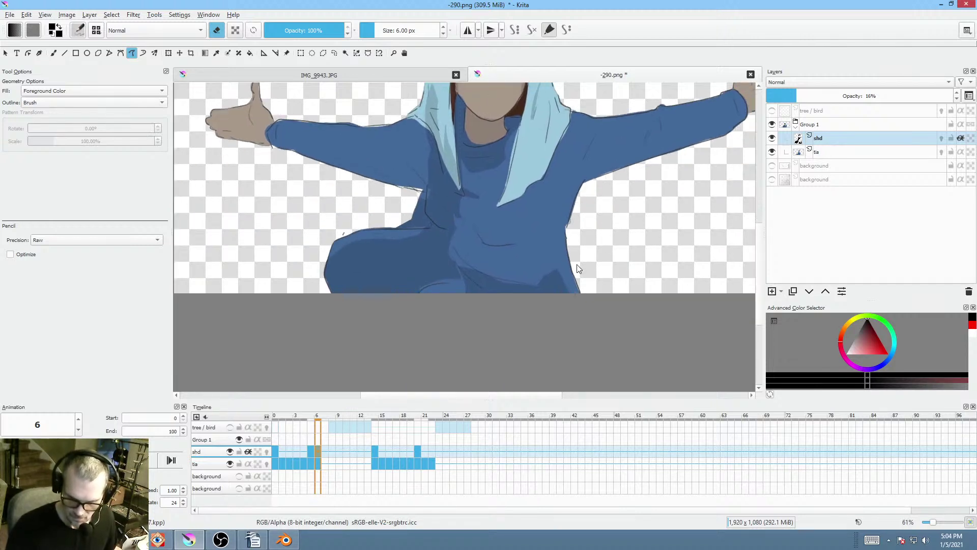
pyautogui.moveTo(578, 268)
pyautogui.mouseDown()
pyautogui.moveTo(482, 243)
pyautogui.moveTo(560, 330)
pyautogui.mouseUp()
pyautogui.scroll(3, 497, 251)
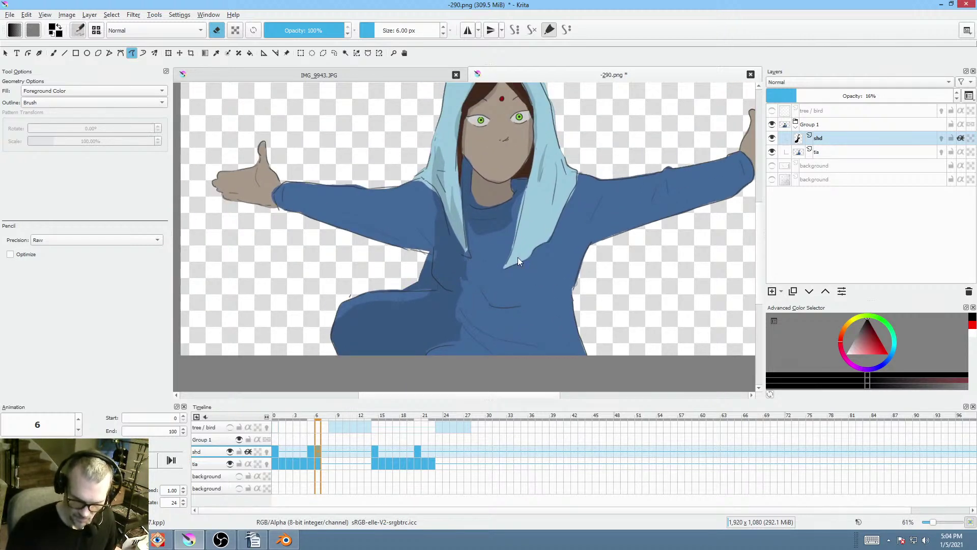
pyautogui.scroll(3, 501, 262)
pyautogui.moveTo(468, 247)
pyautogui.mouseDown()
pyautogui.moveTo(460, 209)
pyautogui.moveTo(426, 223)
pyautogui.mouseUp()
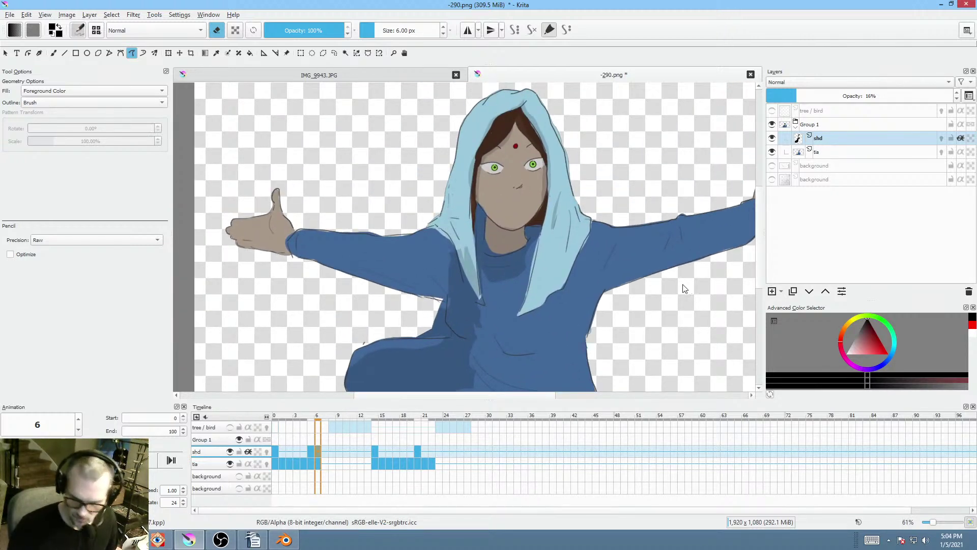
pyautogui.moveTo(684, 288)
pyautogui.mouseDown()
pyautogui.moveTo(542, 300)
pyautogui.moveTo(574, 279)
pyautogui.mouseUp()
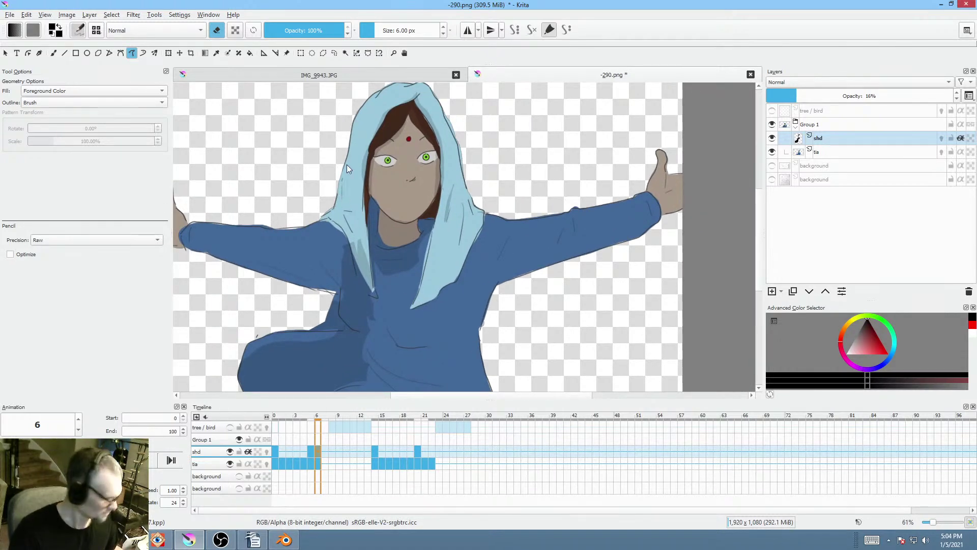
# - On frame 6, shade the scarf's folds and the underside of the character's right outstretched sleeve
pyautogui.press('e')
pyautogui.moveTo(359, 219)
pyautogui.mouseDown()
pyautogui.moveTo(341, 126)
pyautogui.moveTo(310, 220)
pyautogui.moveTo(324, 240)
pyautogui.moveTo(312, 286)
pyautogui.moveTo(438, 320)
pyautogui.moveTo(525, 310)
pyautogui.mouseUp()
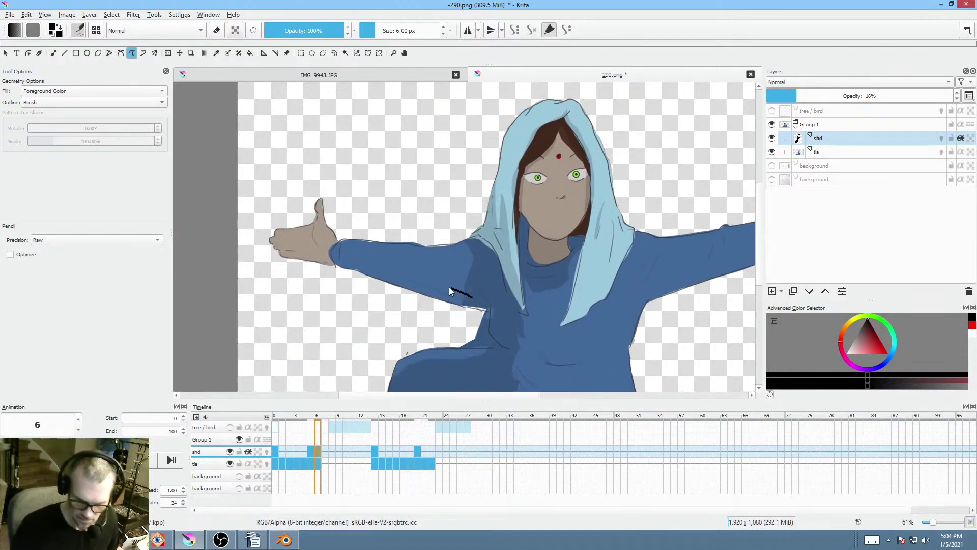
pyautogui.moveTo(449, 287)
pyautogui.mouseDown()
pyautogui.moveTo(343, 255)
pyautogui.moveTo(342, 240)
pyautogui.moveTo(323, 238)
pyautogui.moveTo(315, 222)
pyautogui.moveTo(284, 237)
pyautogui.moveTo(285, 253)
pyautogui.moveTo(334, 287)
pyautogui.moveTo(449, 315)
pyautogui.moveTo(336, 284)
pyautogui.moveTo(392, 307)
pyautogui.mouseUp()
pyautogui.moveTo(507, 298); pyautogui.dragTo(402, 320)
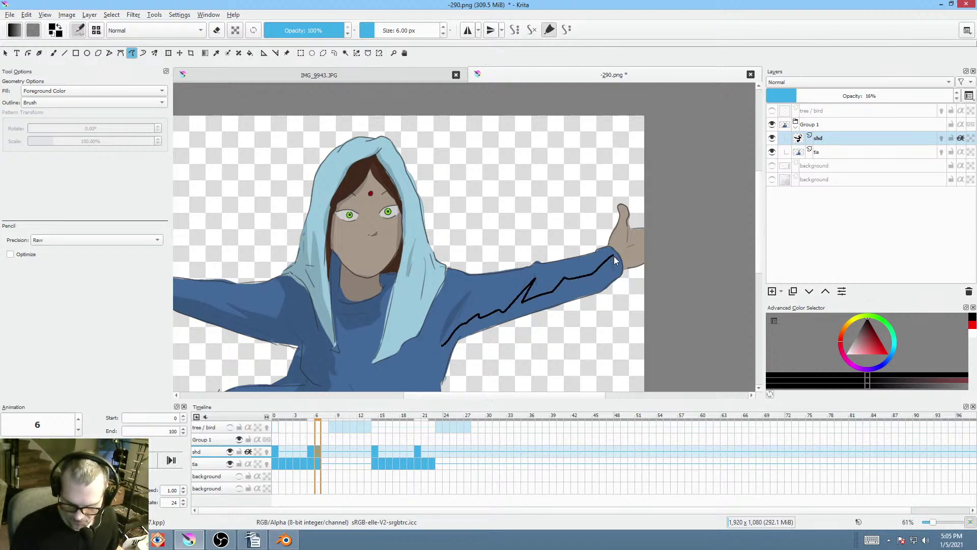
# - Shade the underside of the character's left outstretched sleeve from armpit to cuff, and the lower part of that hand
pyautogui.moveTo(585, 290); pyautogui.dragTo(476, 343)
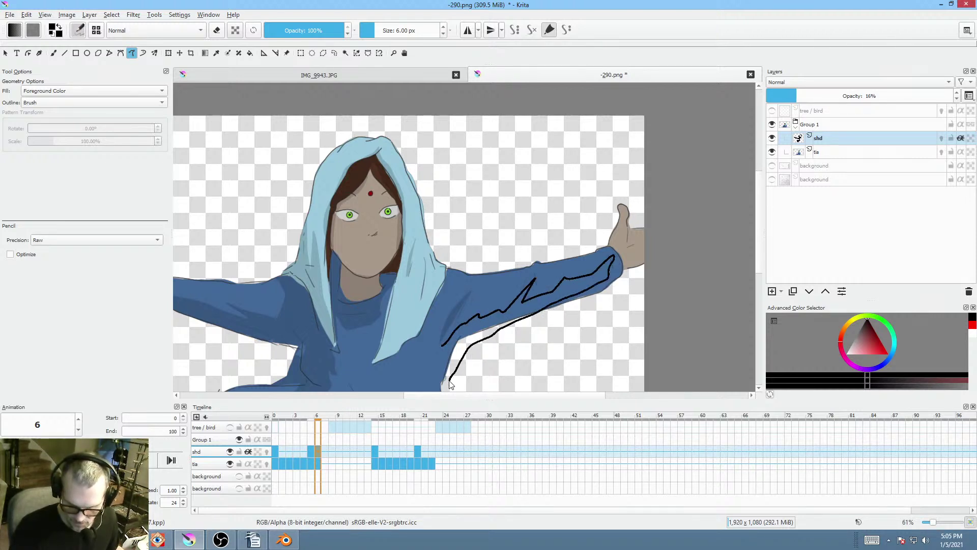
pyautogui.moveTo(450, 384)
pyautogui.mouseDown()
pyautogui.moveTo(439, 313)
pyautogui.moveTo(487, 313)
pyautogui.mouseUp()
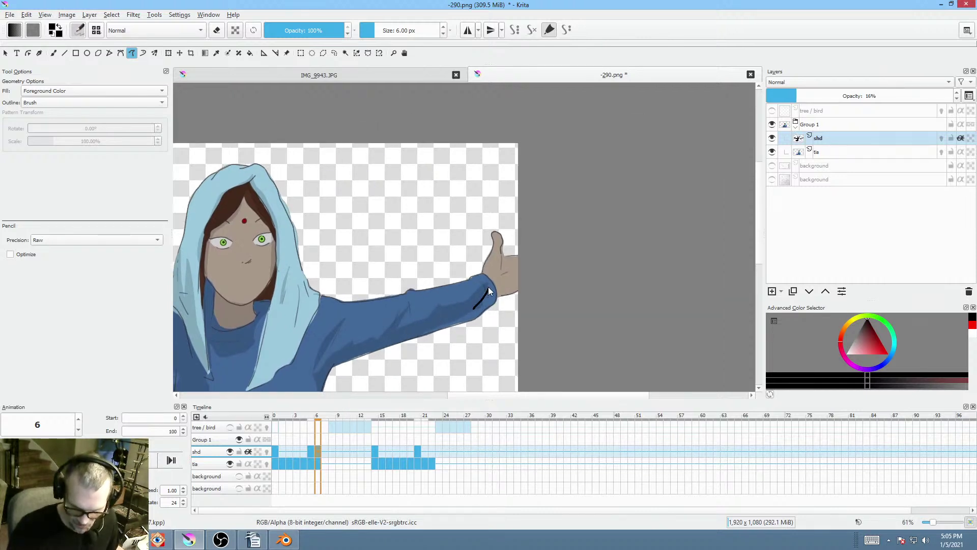
pyautogui.moveTo(531, 262); pyautogui.dragTo(529, 263)
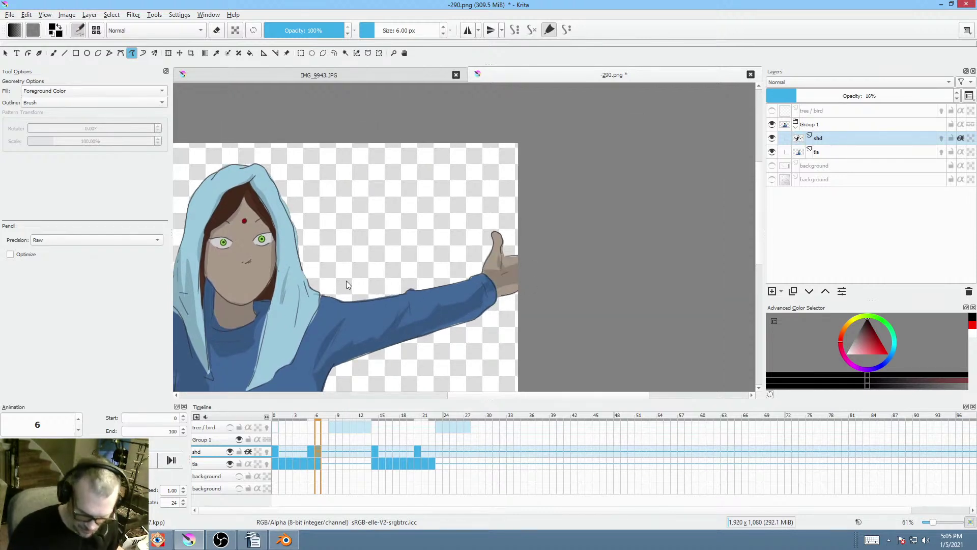
pyautogui.scroll(3, 273, 264)
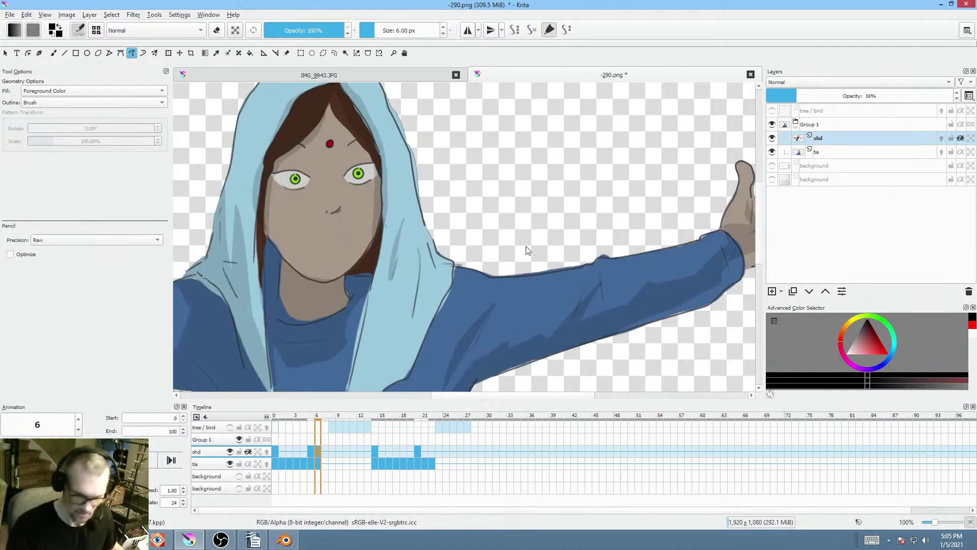
# - On frame 6, shade the thumb's edge and the palm of the character's left hand
pyautogui.hscroll(5, 496, 229)
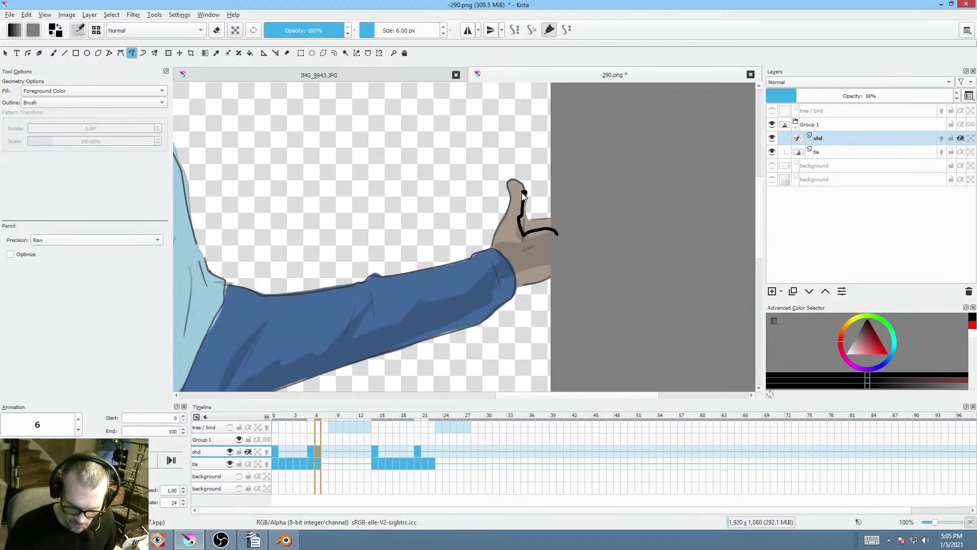
pyautogui.moveTo(521, 193)
pyautogui.mouseDown()
pyautogui.moveTo(509, 231)
pyautogui.moveTo(560, 249)
pyautogui.mouseUp()
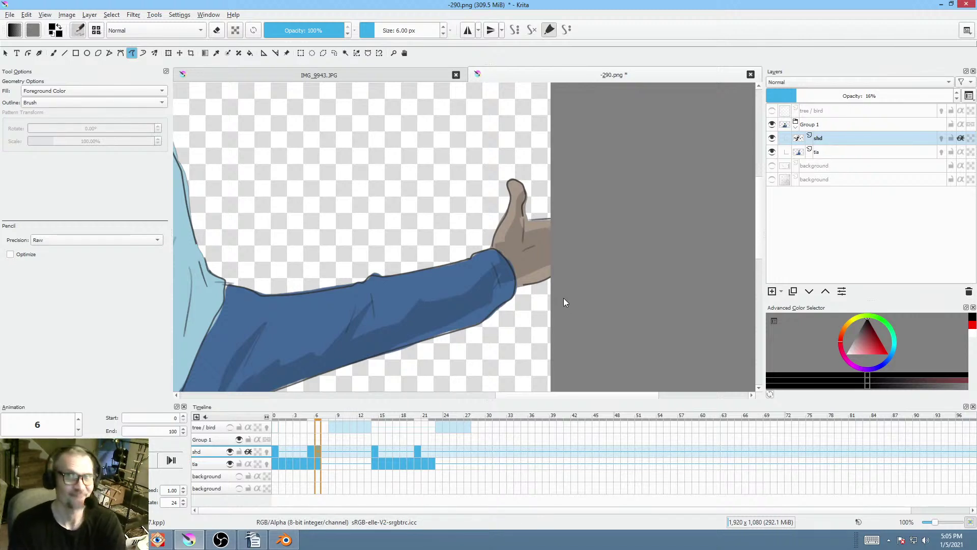
pyautogui.moveTo(545, 244)
pyautogui.mouseDown()
pyautogui.moveTo(430, 282)
pyautogui.moveTo(618, 243)
pyautogui.moveTo(601, 227)
pyautogui.moveTo(644, 240)
pyautogui.mouseUp()
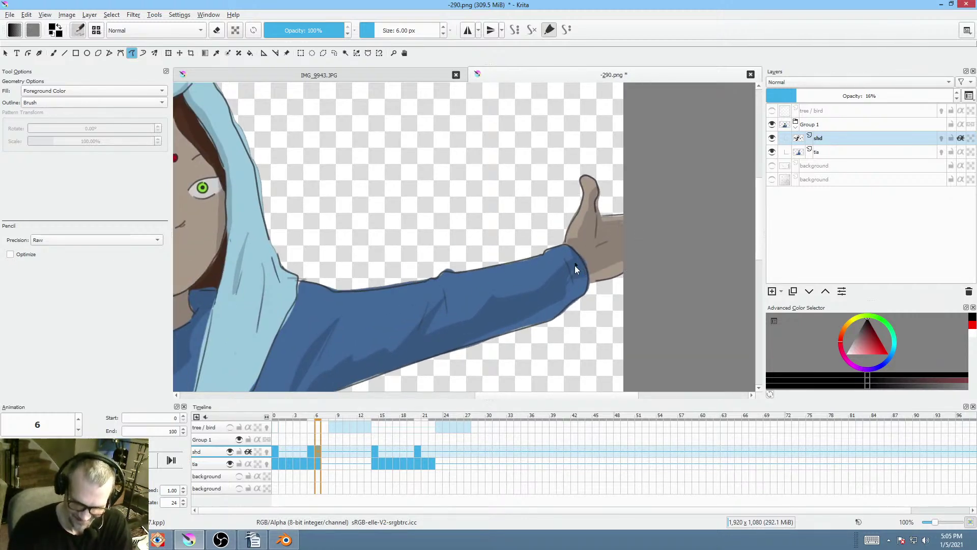
pyautogui.hotkey('ctrl', 'z')
pyautogui.moveTo(553, 293); pyautogui.dragTo(624, 242)
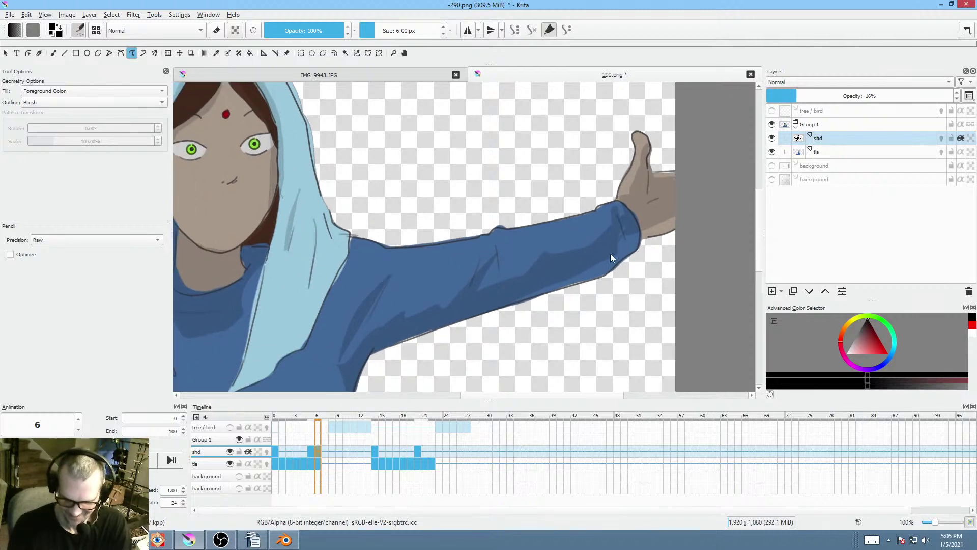
# - On frame 21 of the shd layer, shade the character's left sleeve and hand, and erase excess shadow at the thumb
pyautogui.click(425, 451)
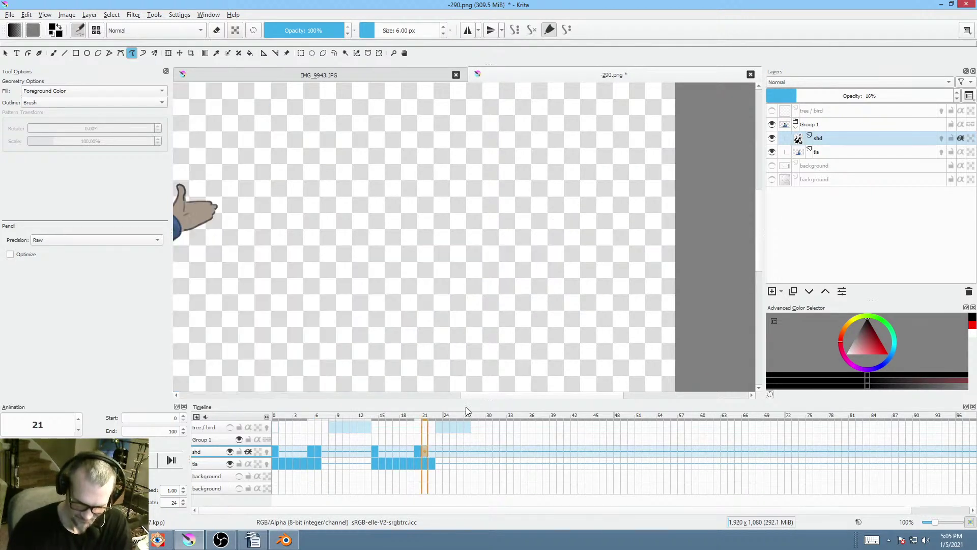
pyautogui.moveTo(276, 288); pyautogui.dragTo(591, 252)
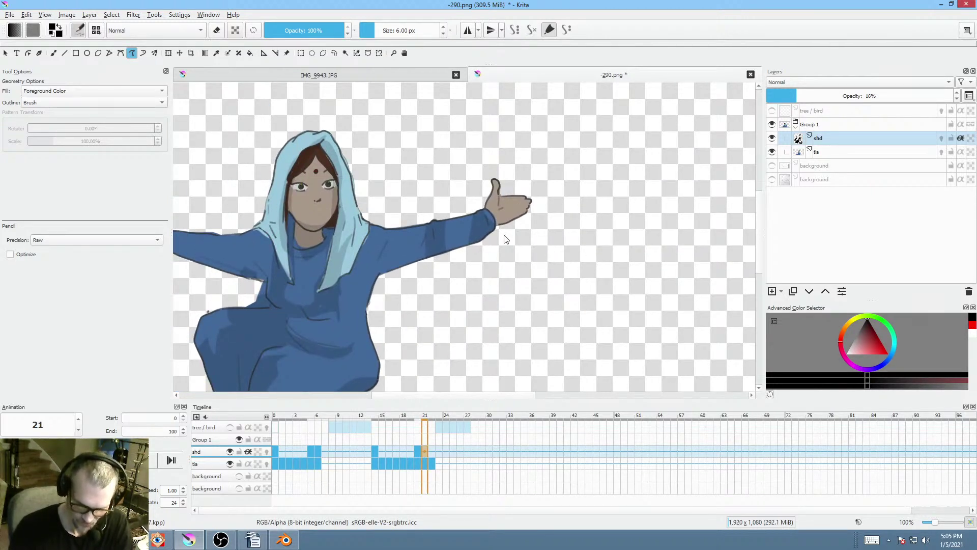
pyautogui.moveTo(536, 219)
pyautogui.mouseDown()
pyautogui.moveTo(521, 201)
pyautogui.moveTo(502, 205)
pyautogui.moveTo(515, 184)
pyautogui.moveTo(507, 182)
pyautogui.moveTo(483, 219)
pyautogui.mouseUp()
pyautogui.moveTo(392, 241)
pyautogui.mouseDown()
pyautogui.moveTo(357, 296)
pyautogui.moveTo(363, 314)
pyautogui.moveTo(380, 295)
pyautogui.moveTo(526, 223)
pyautogui.mouseUp()
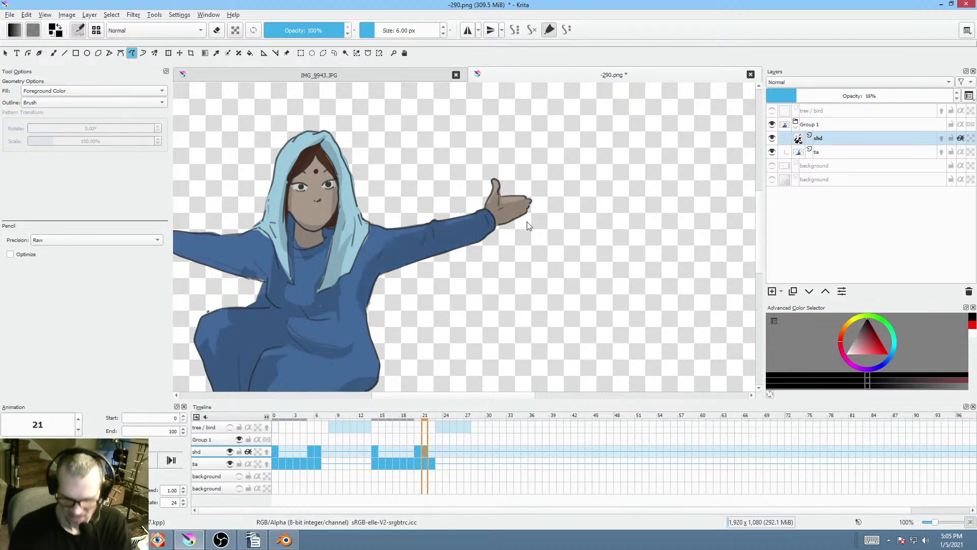
pyautogui.press('e')
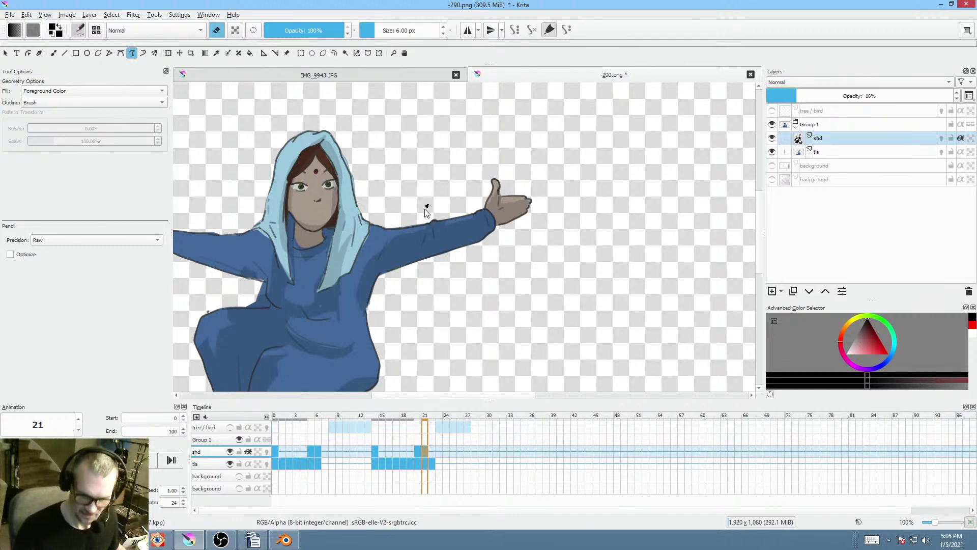
pyautogui.moveTo(493, 207); pyautogui.dragTo(493, 206)
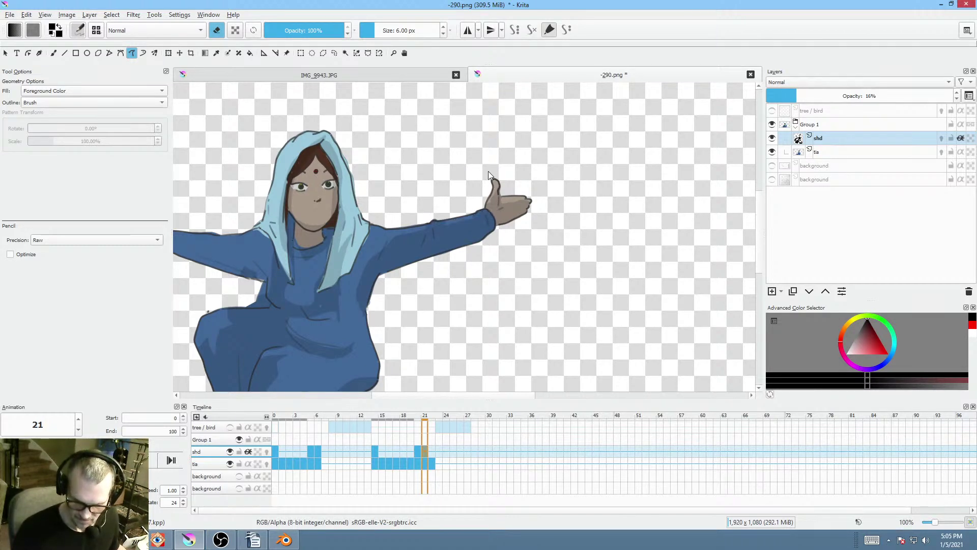
# - On frame 21, shade the chest beside and below the scarf's end near the left armpit
pyautogui.press('e')
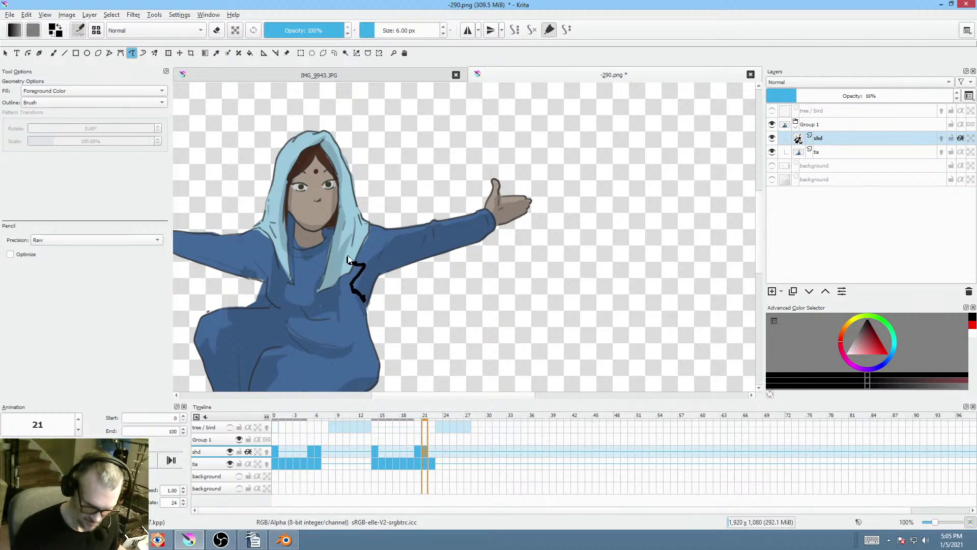
pyautogui.moveTo(348, 260); pyautogui.dragTo(337, 274)
pyautogui.moveTo(392, 255); pyautogui.dragTo(464, 235)
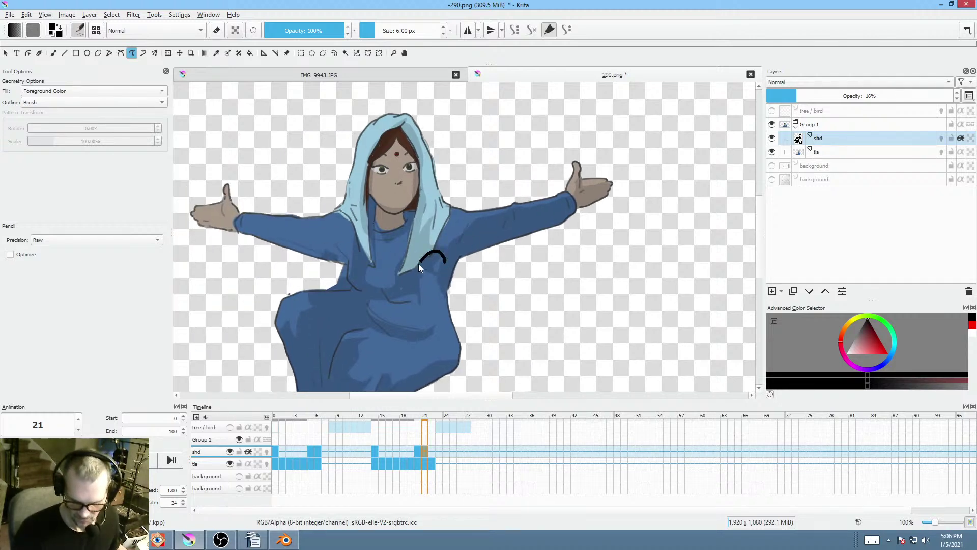
pyautogui.moveTo(374, 290); pyautogui.dragTo(376, 291)
# - Refine the torso shadow below the left armpit on frame 21, erasing the excess along the waist and side
pyautogui.press('e')
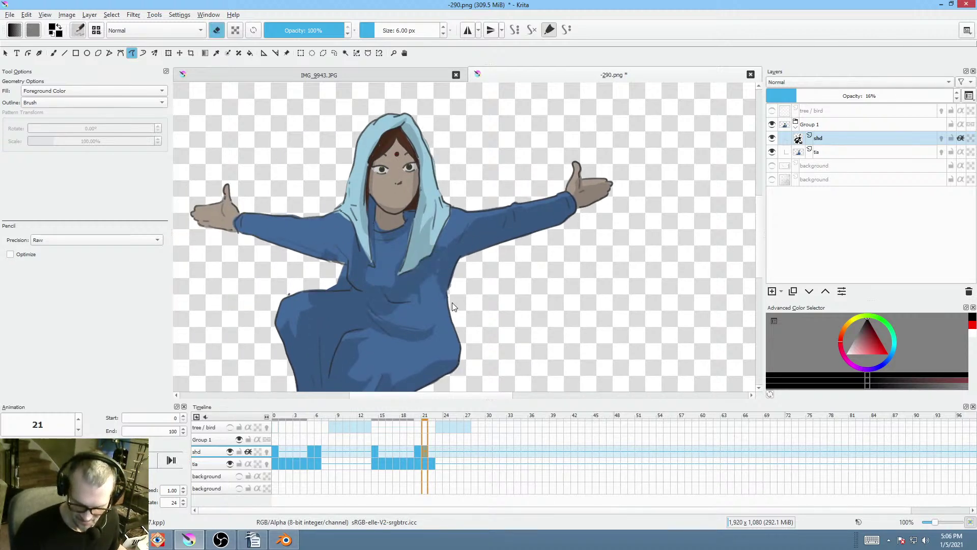
pyautogui.moveTo(452, 303); pyautogui.dragTo(459, 323)
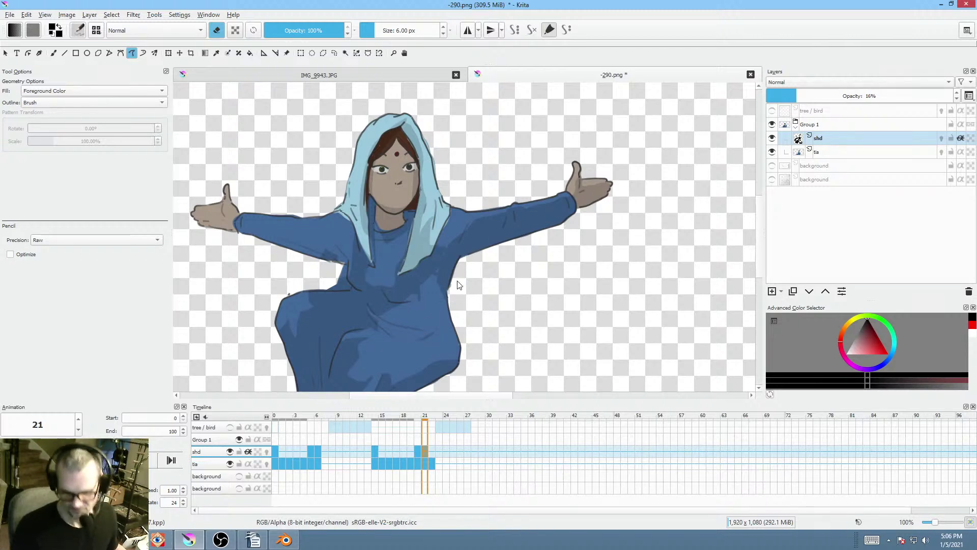
pyautogui.press('e')
pyautogui.moveTo(438, 267)
pyautogui.mouseDown()
pyautogui.moveTo(500, 279)
pyautogui.moveTo(432, 284)
pyautogui.mouseUp()
pyautogui.press('e')
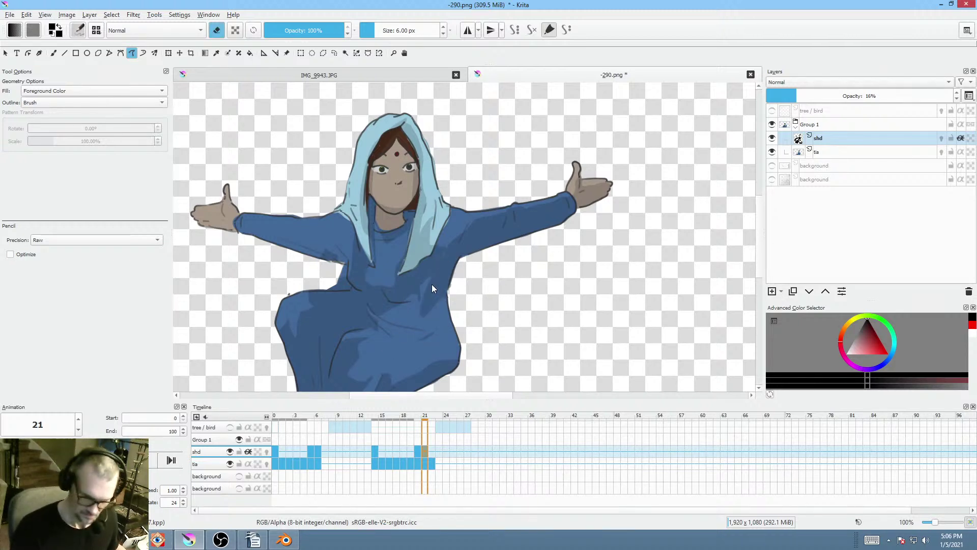
pyautogui.moveTo(395, 324); pyautogui.dragTo(473, 270)
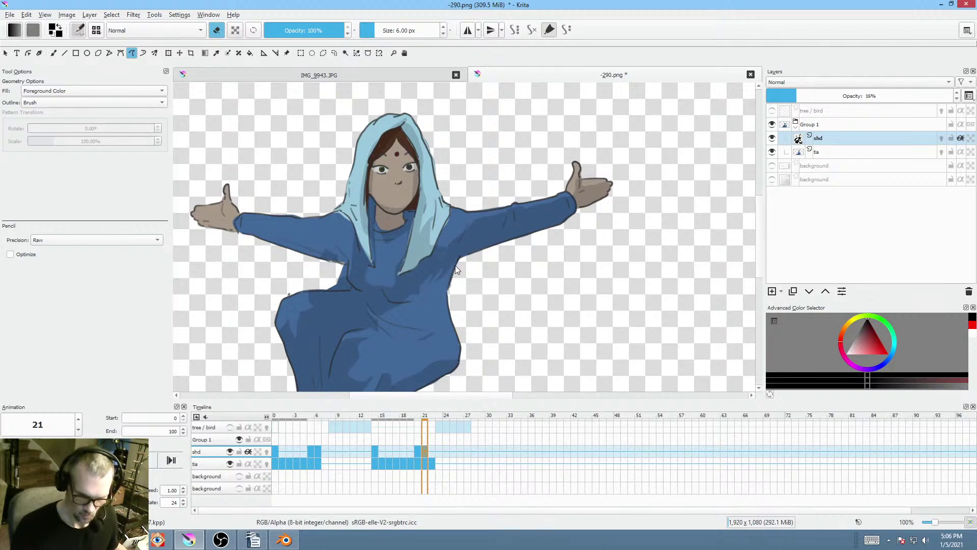
# - Extend the shadow across the dress's waist fold below the chest on frame 21
pyautogui.press('e')
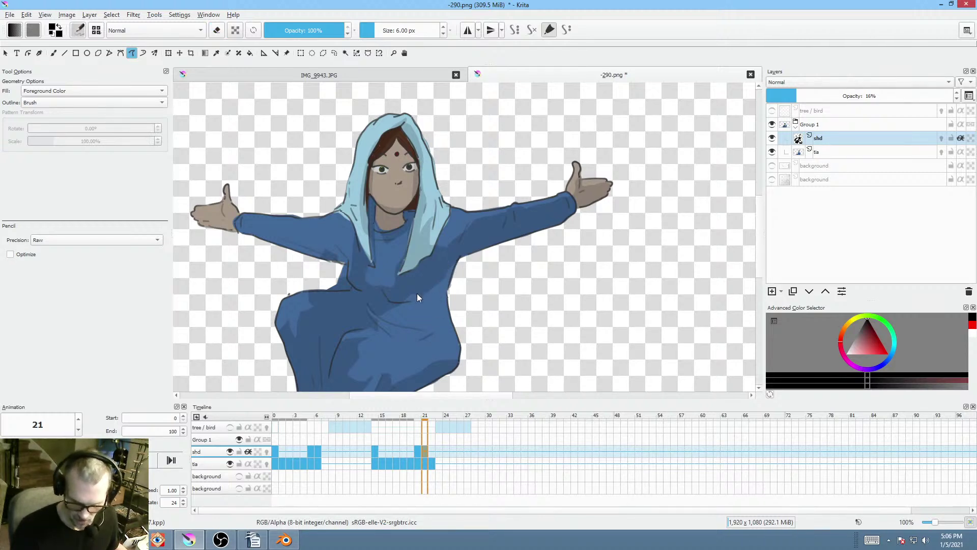
pyautogui.moveTo(483, 288); pyautogui.dragTo(549, 252)
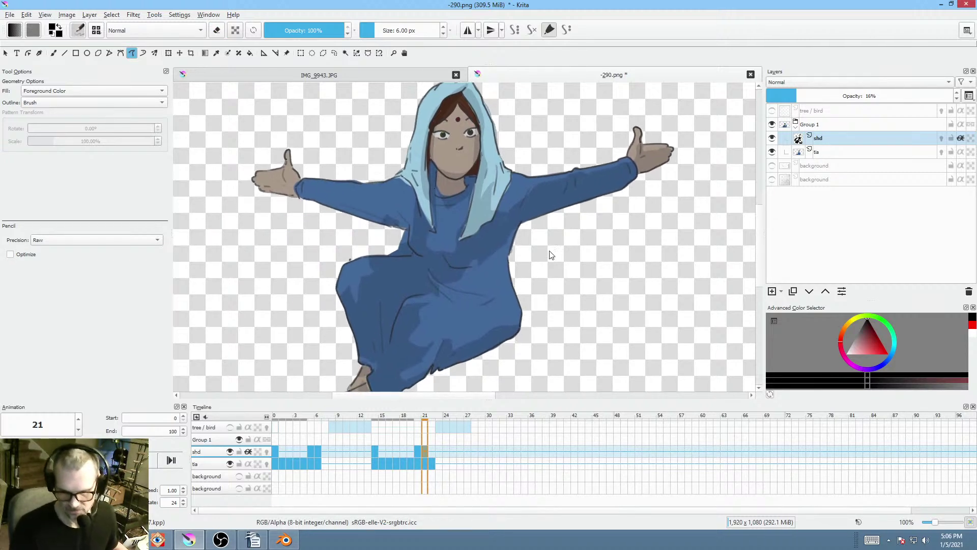
pyautogui.moveTo(471, 245); pyautogui.dragTo(498, 200)
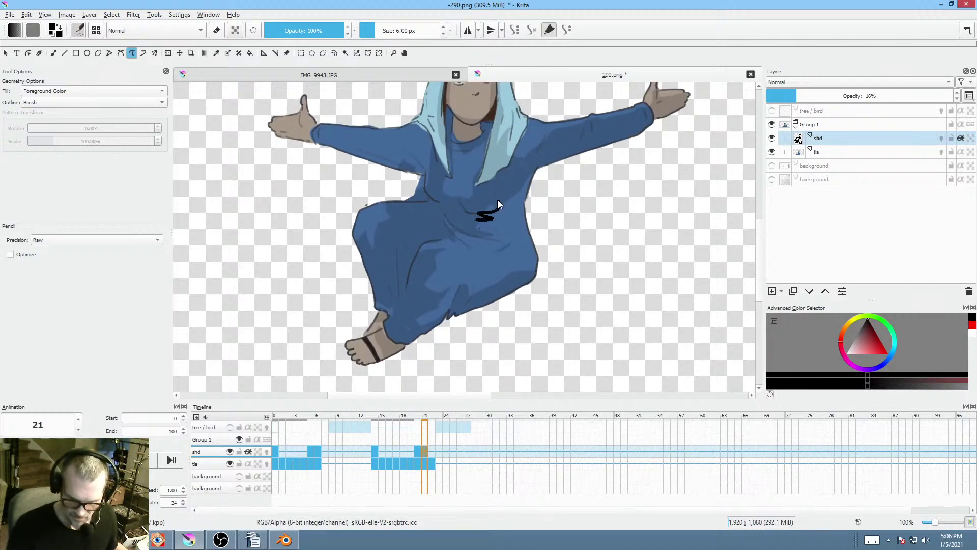
pyautogui.moveTo(497, 199)
pyautogui.mouseDown()
pyautogui.moveTo(543, 255)
pyautogui.moveTo(548, 248)
pyautogui.mouseUp()
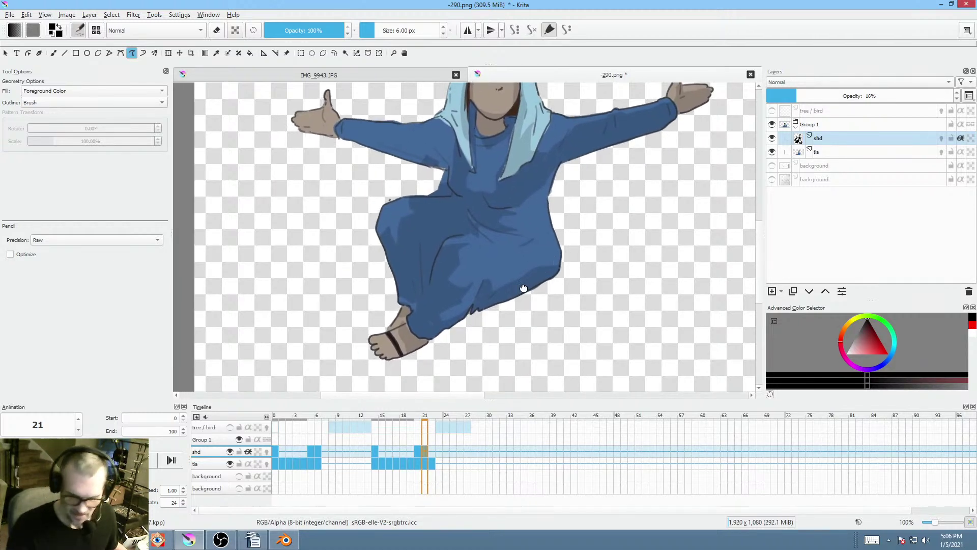
pyautogui.moveTo(523, 288); pyautogui.dragTo(465, 324)
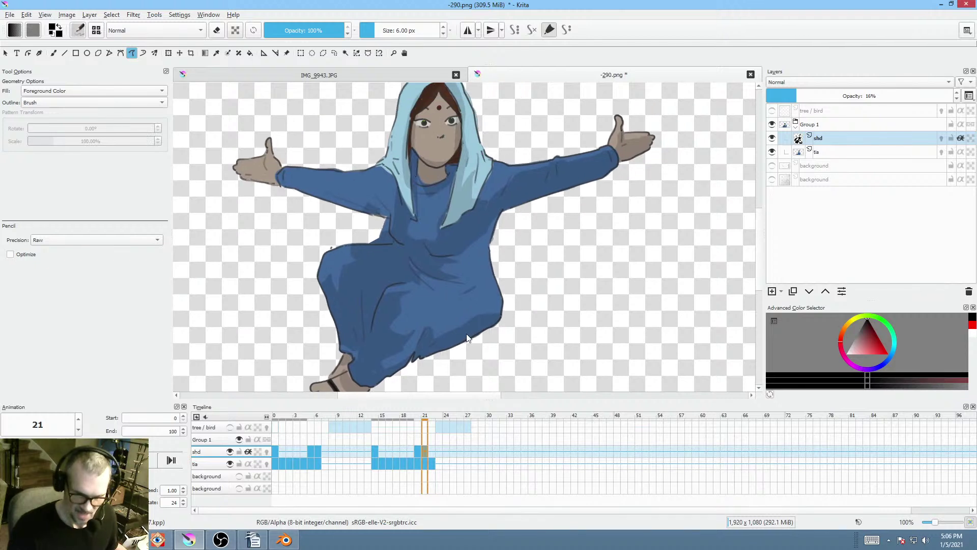
# - Compare with frame 6, and on frame 21 shade the underside of the character's right sleeve and that hand
pyautogui.click(317, 453)
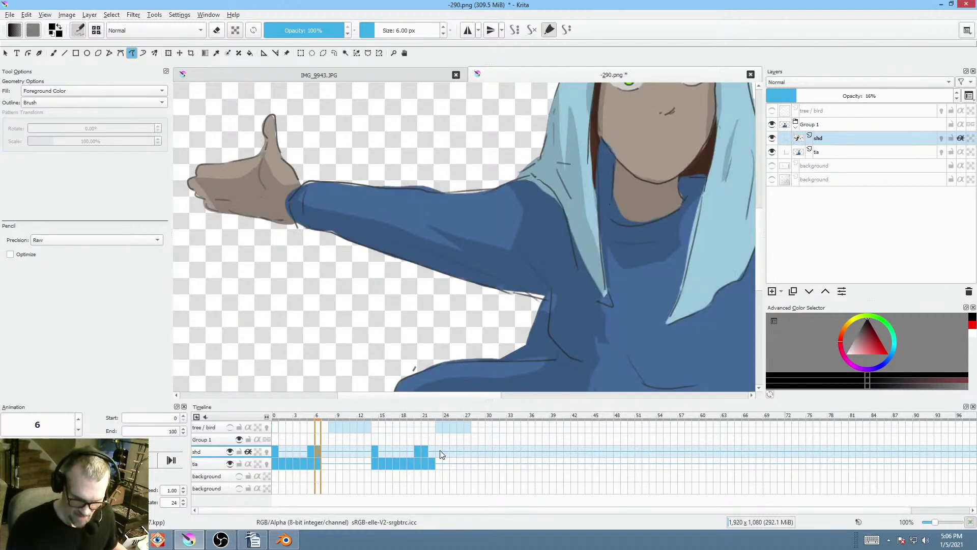
pyautogui.click(424, 451)
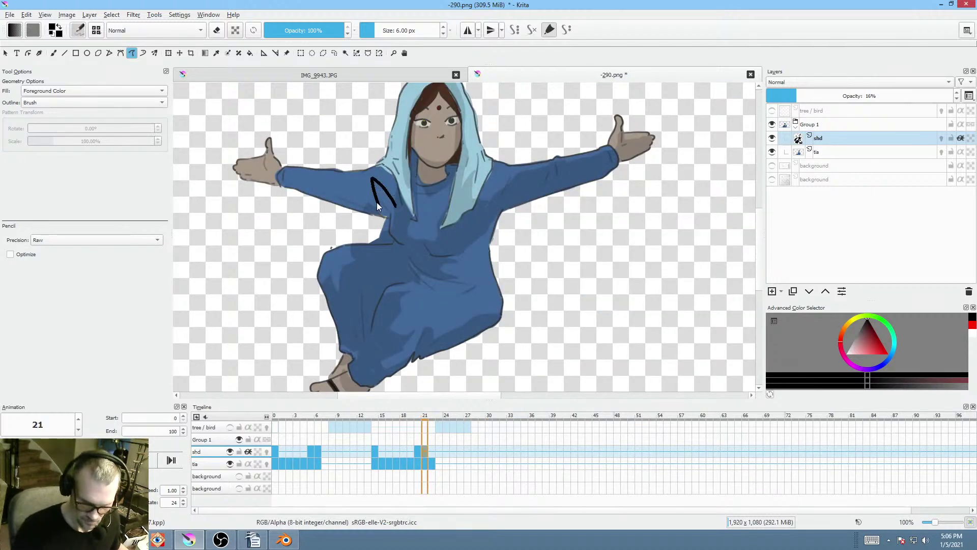
pyautogui.moveTo(283, 177); pyautogui.dragTo(350, 220)
pyautogui.hotkey('ctrl', 'z')
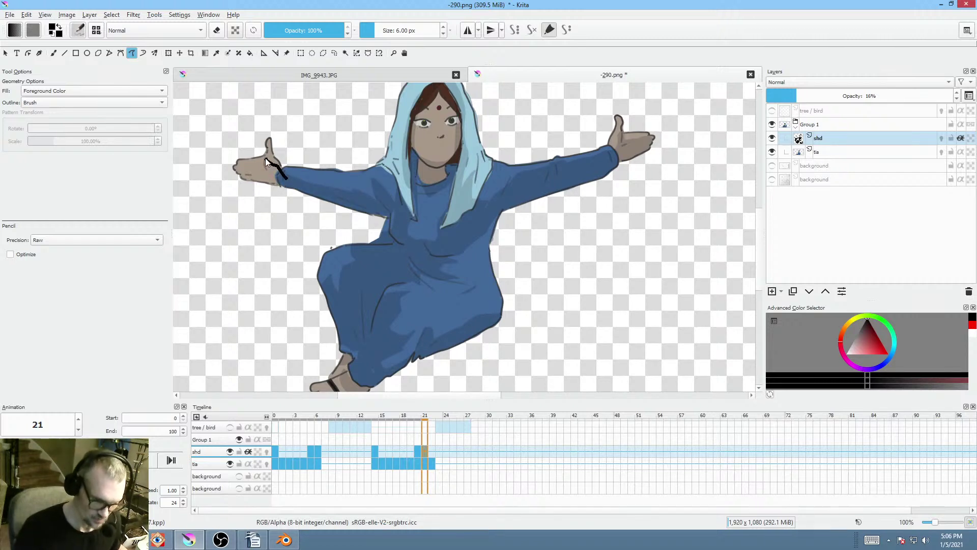
pyautogui.moveTo(265, 198); pyautogui.dragTo(298, 179)
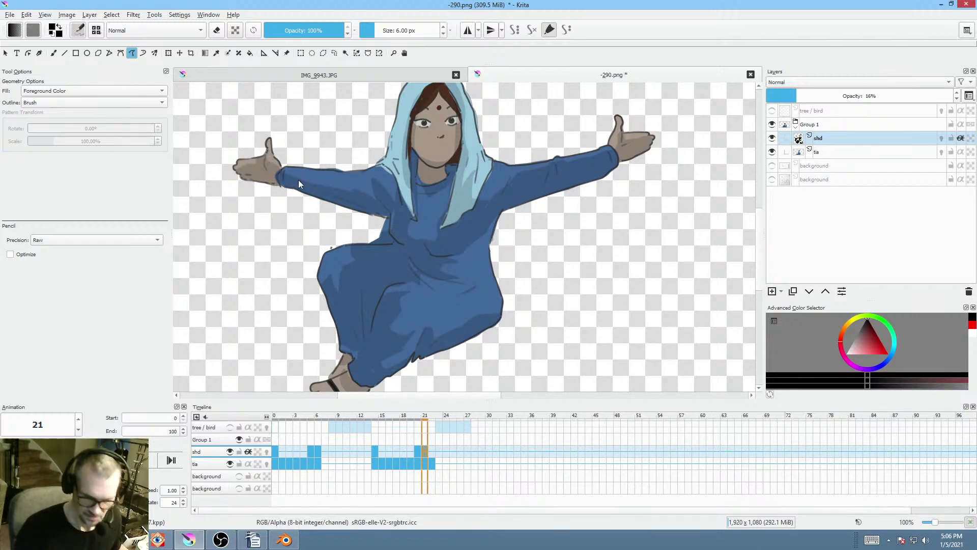
pyautogui.moveTo(551, 236)
pyautogui.mouseDown()
pyautogui.moveTo(517, 291)
pyautogui.moveTo(532, 289)
pyautogui.mouseUp()
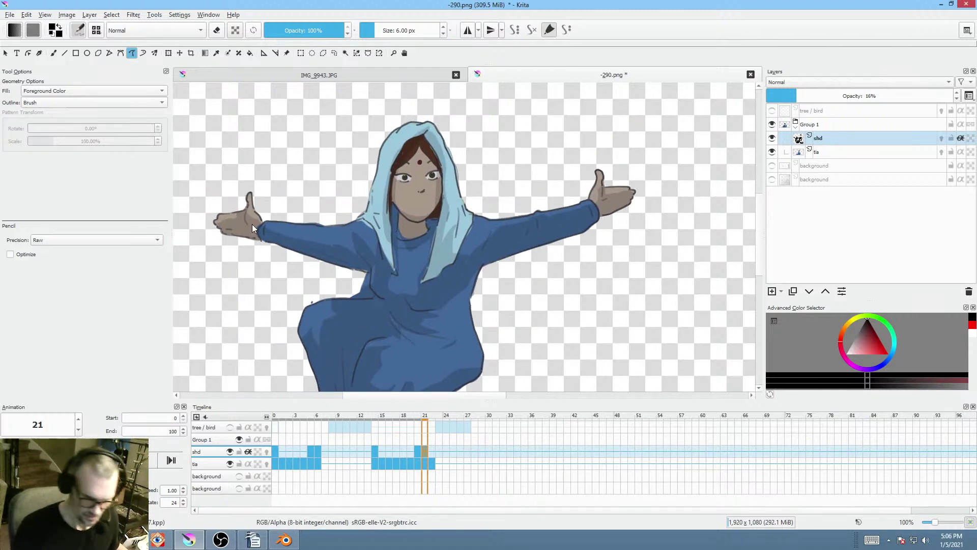
# - Compare frames 20 and 21, and on frame 21 shade the inner edge of the scarf and the chest between its ends
pyautogui.moveTo(499, 319)
pyautogui.mouseDown()
pyautogui.moveTo(517, 228)
pyautogui.moveTo(458, 214)
pyautogui.mouseUp()
pyautogui.press('Left')
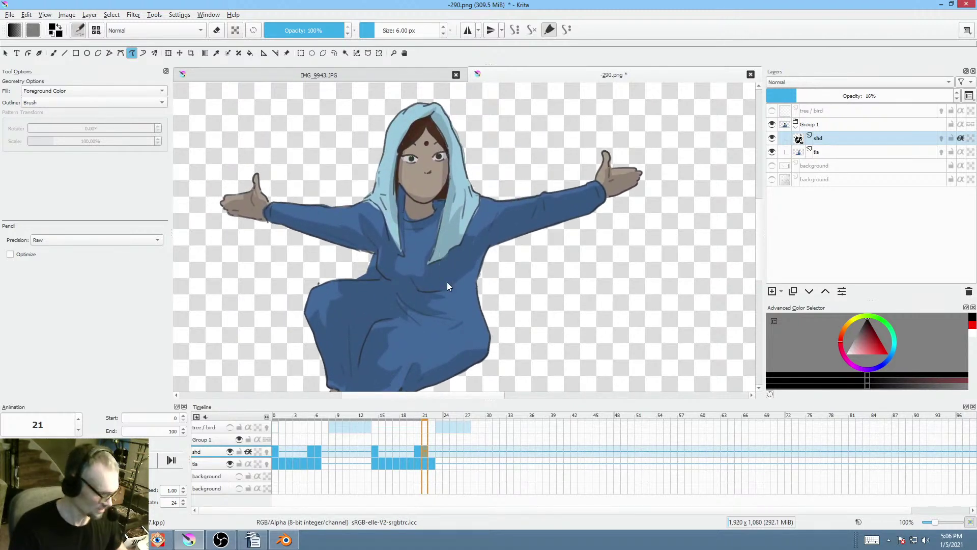
pyautogui.press('Right')
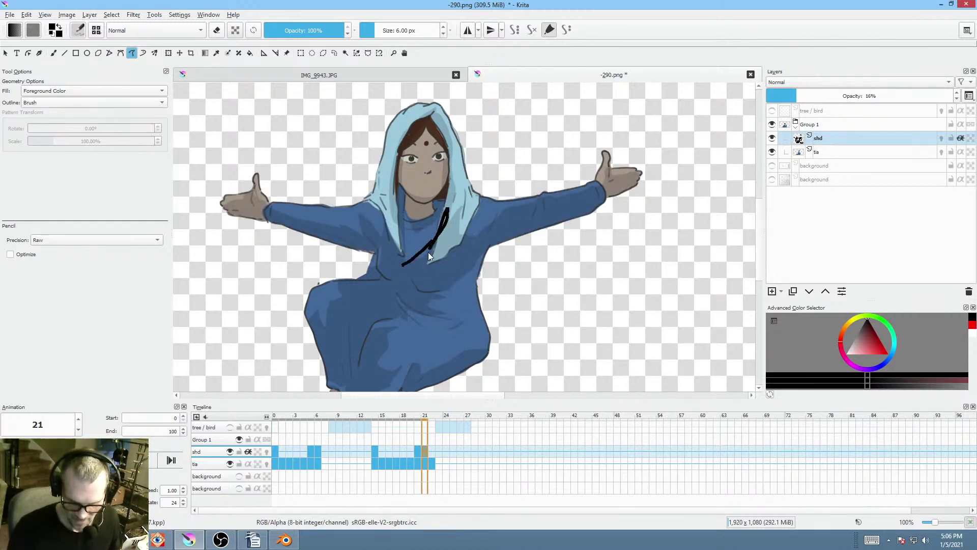
pyautogui.moveTo(429, 252); pyautogui.dragTo(432, 257)
# - Go back through the shd keyframes to frame 0 and shade the folds and lower end of the scarf there
pyautogui.press('Left')
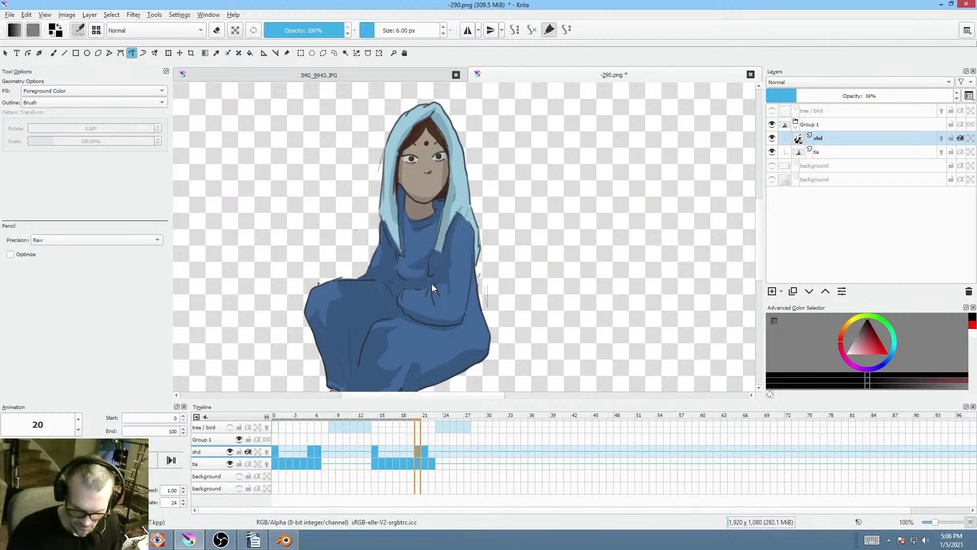
pyautogui.press(',')
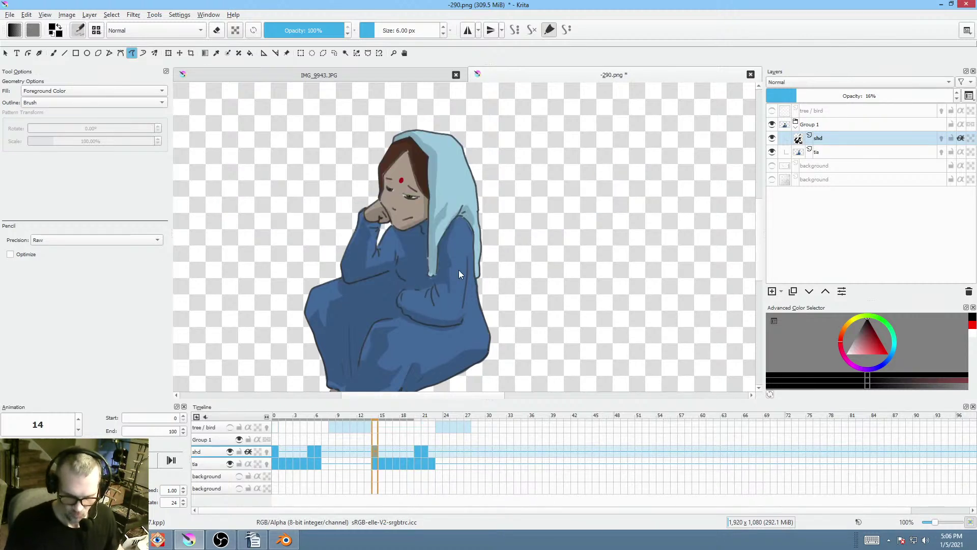
pyautogui.press(',')
pyautogui.press(',')
pyautogui.press(',')
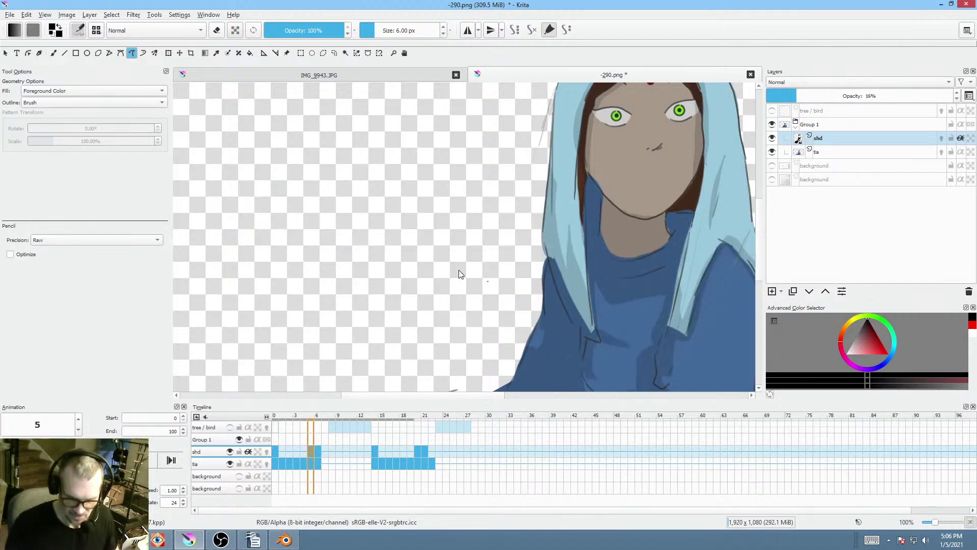
pyautogui.press('.')
pyautogui.press(',')
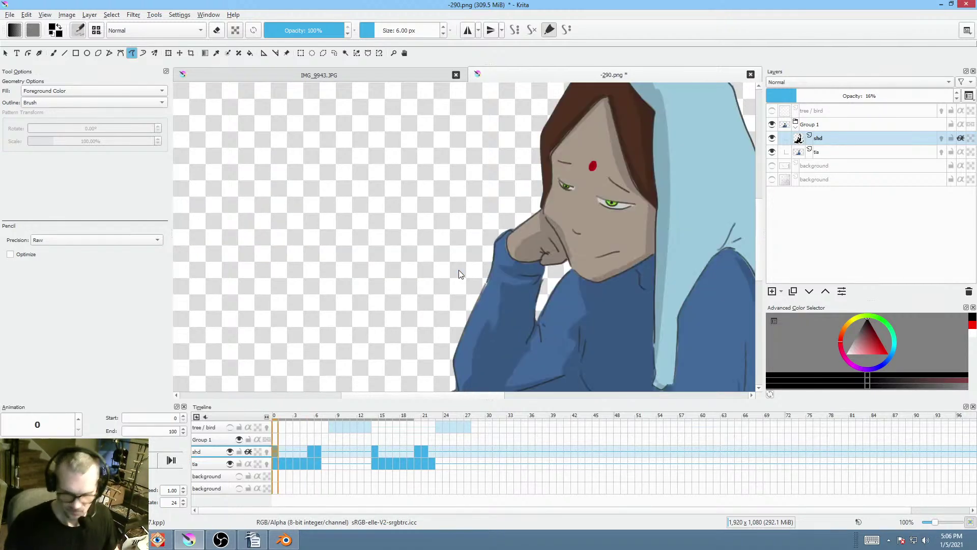
pyautogui.moveTo(459, 269); pyautogui.dragTo(406, 252)
pyautogui.scroll(-2, 422, 269)
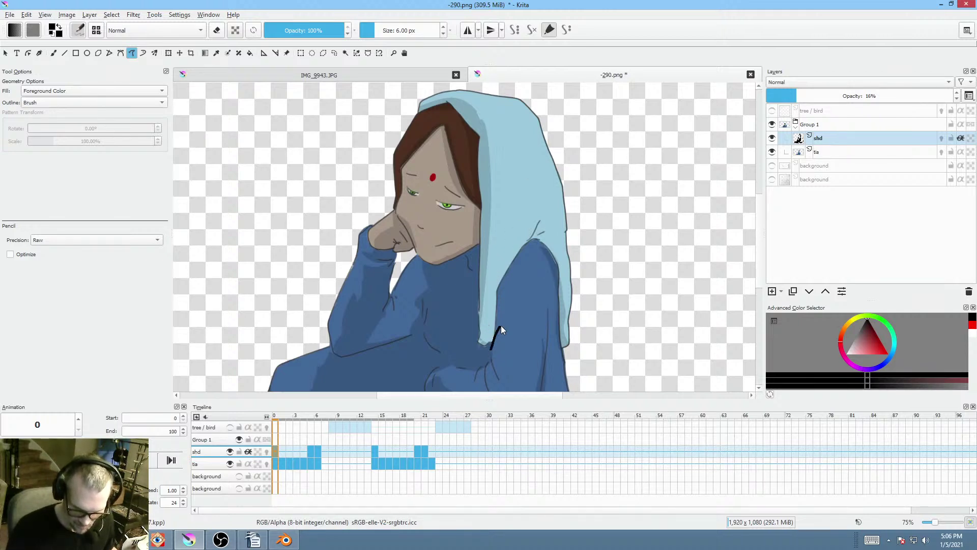
pyautogui.moveTo(511, 265); pyautogui.dragTo(481, 336)
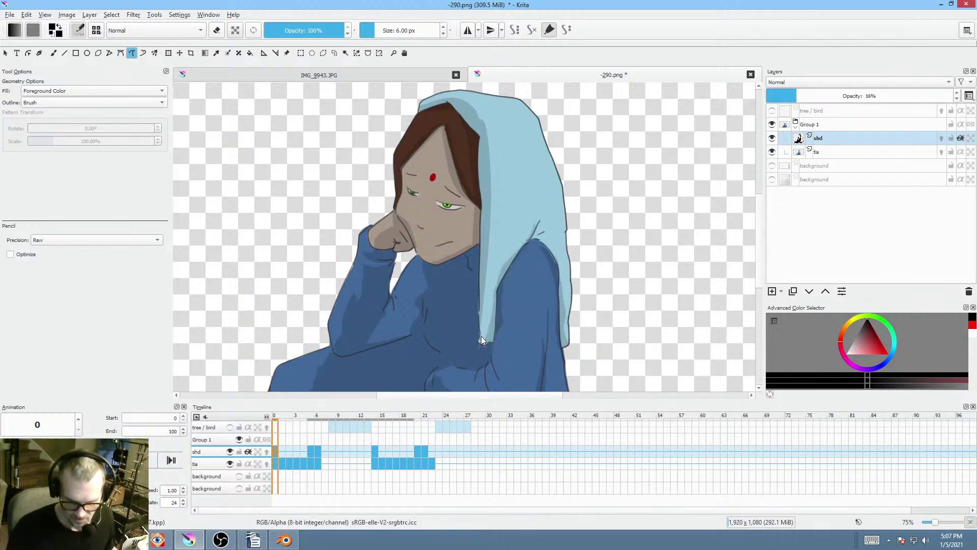
pyautogui.moveTo(508, 198); pyautogui.dragTo(509, 196)
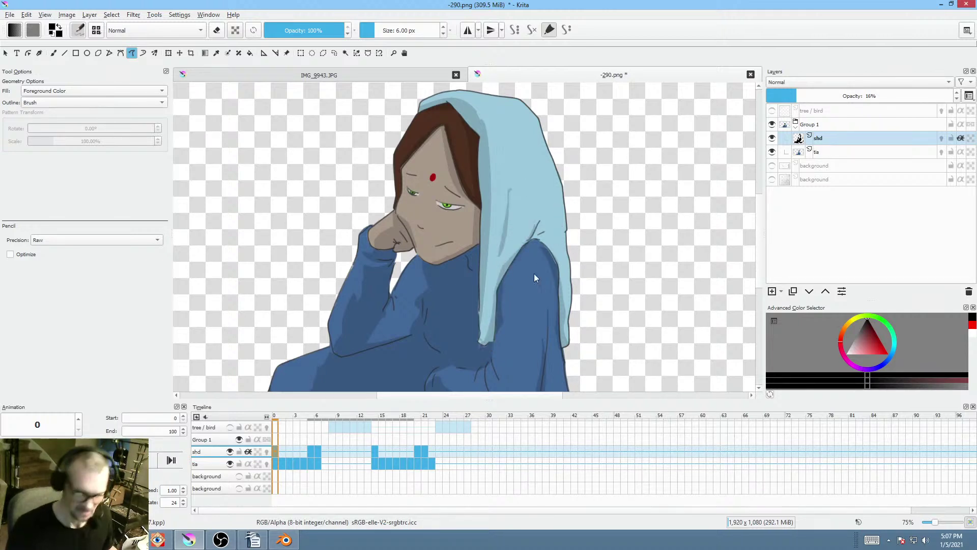
# - Compare the character's shading across the shd layer's keyframes, including frames 0, 5, 14 and 20
pyautogui.moveTo(528, 312)
pyautogui.mouseDown()
pyautogui.moveTo(537, 301)
pyautogui.moveTo(529, 321)
pyautogui.mouseUp()
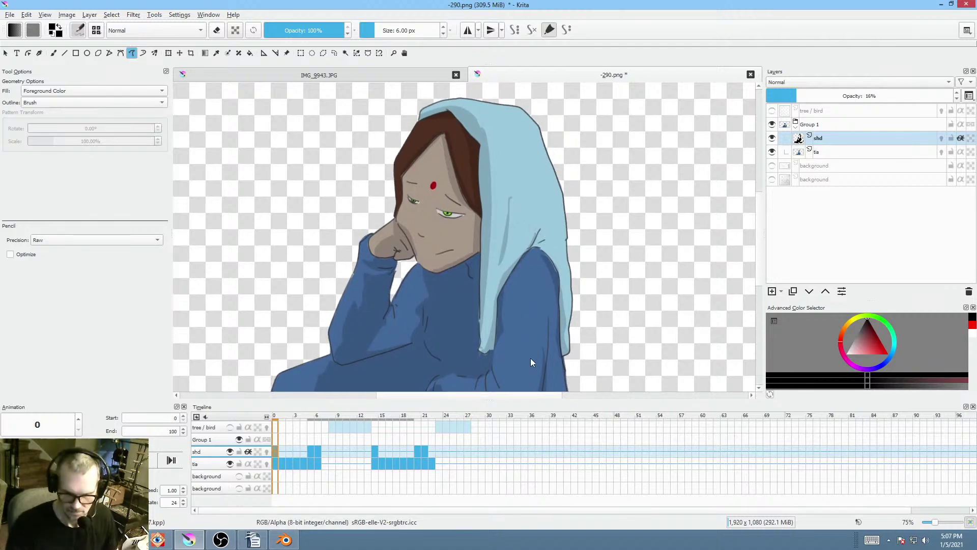
pyautogui.press('.')
pyautogui.press(',')
pyautogui.press('.')
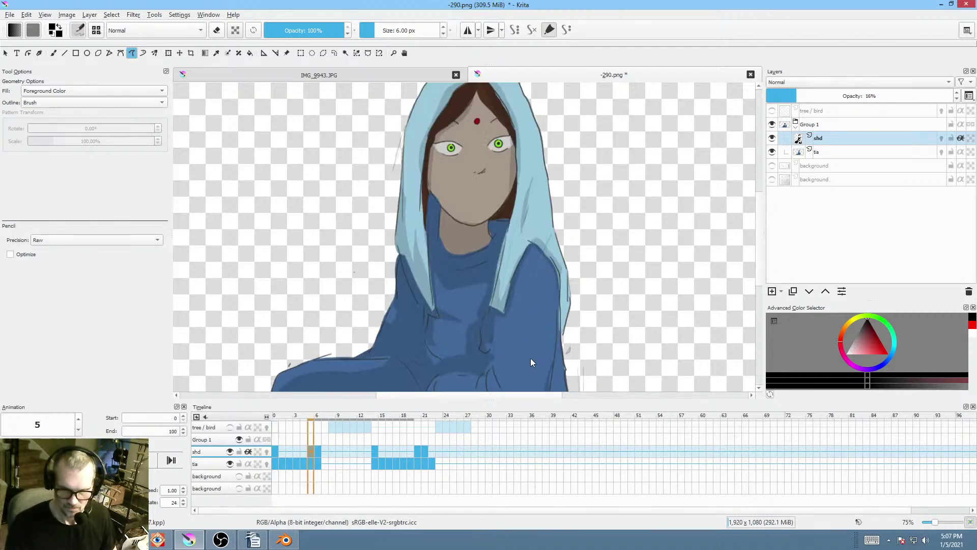
pyautogui.press(',')
pyautogui.press('.')
pyautogui.press(',')
pyautogui.press(',')
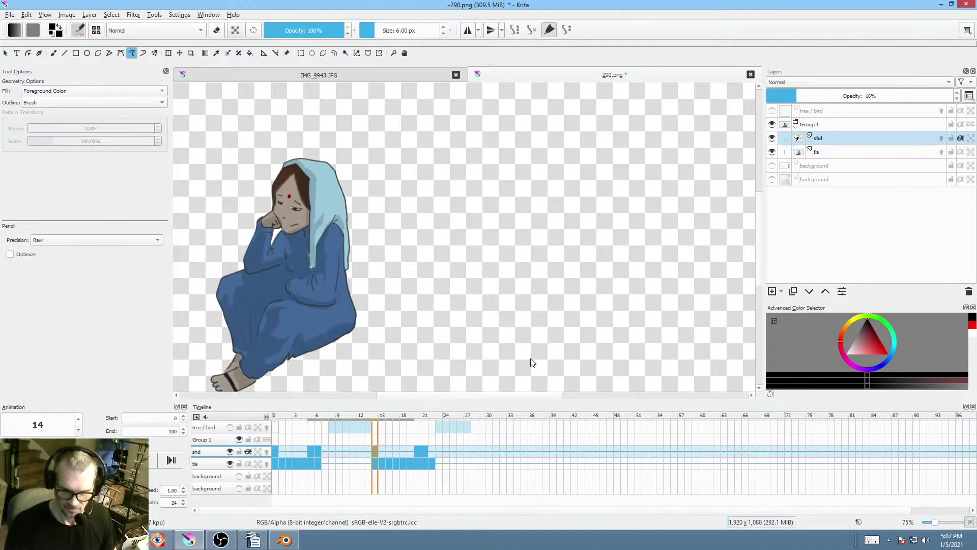
pyautogui.press('.')
pyautogui.press('.')
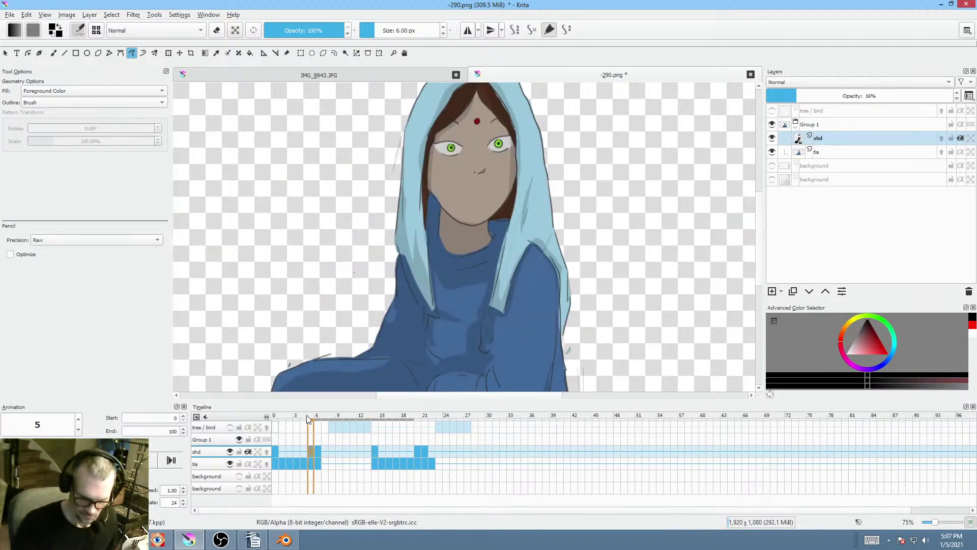
pyautogui.moveTo(306, 417); pyautogui.dragTo(414, 431)
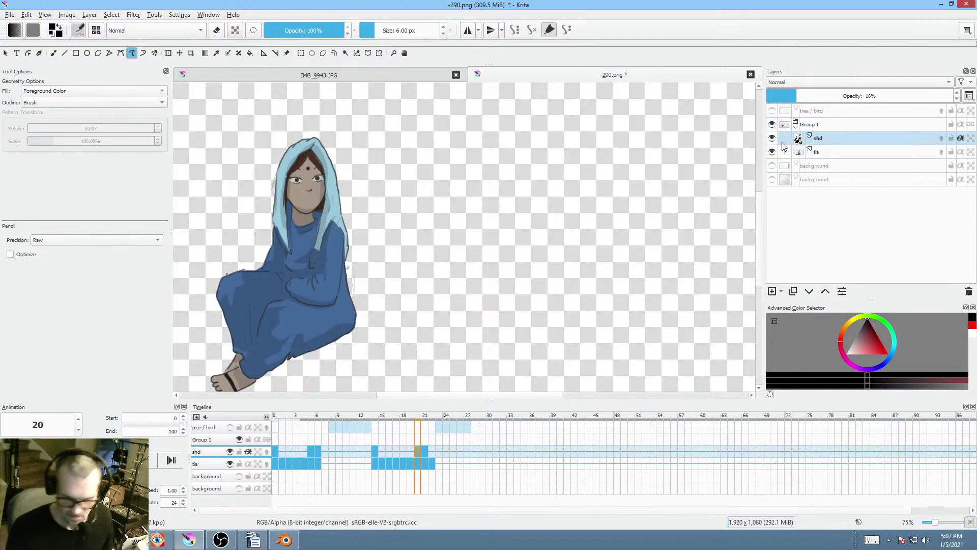
pyautogui.scroll(5, 397, 275)
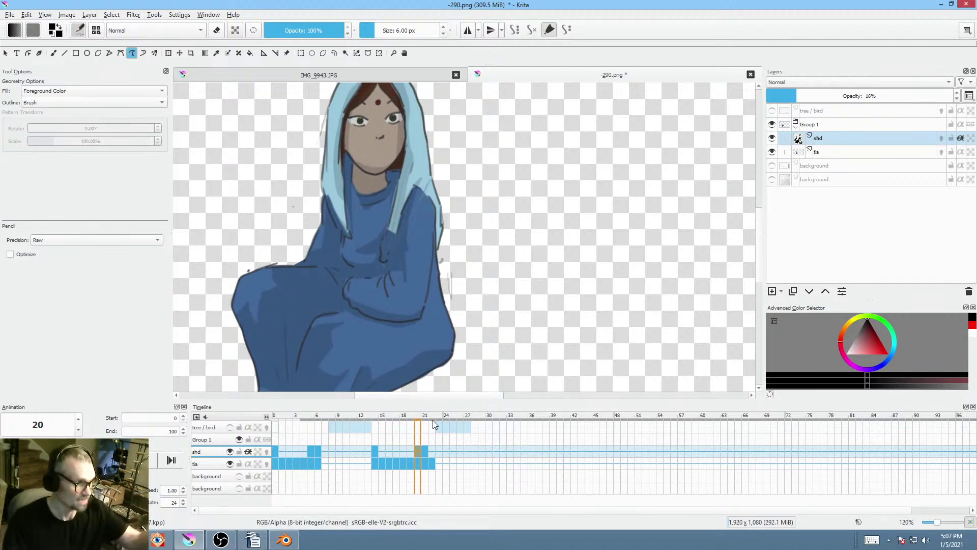
pyautogui.moveTo(388, 275); pyautogui.dragTo(402, 288)
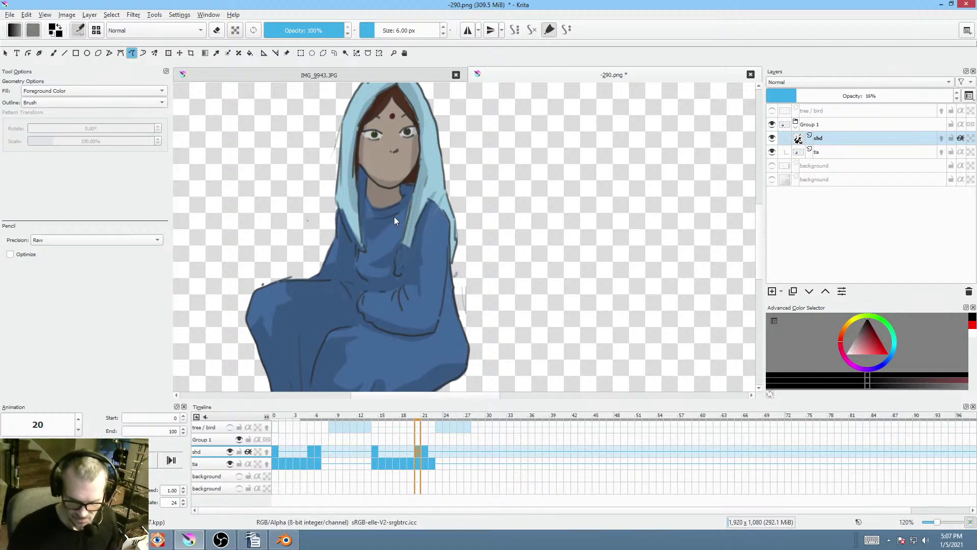
# - Paint a filled shadow shape across the chest between the veil's two ends on the shd layer at frame 5
pyautogui.click(311, 448)
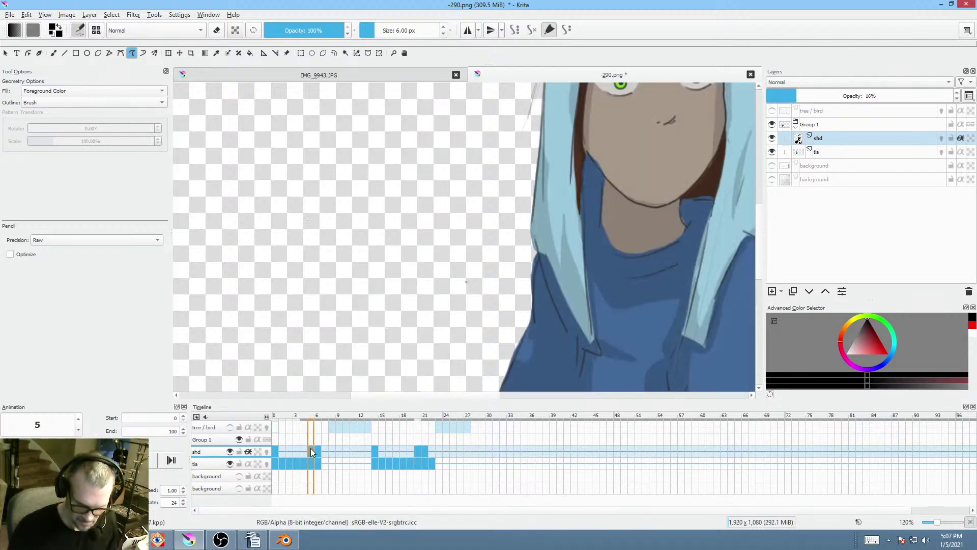
pyautogui.moveTo(726, 224); pyautogui.dragTo(518, 215)
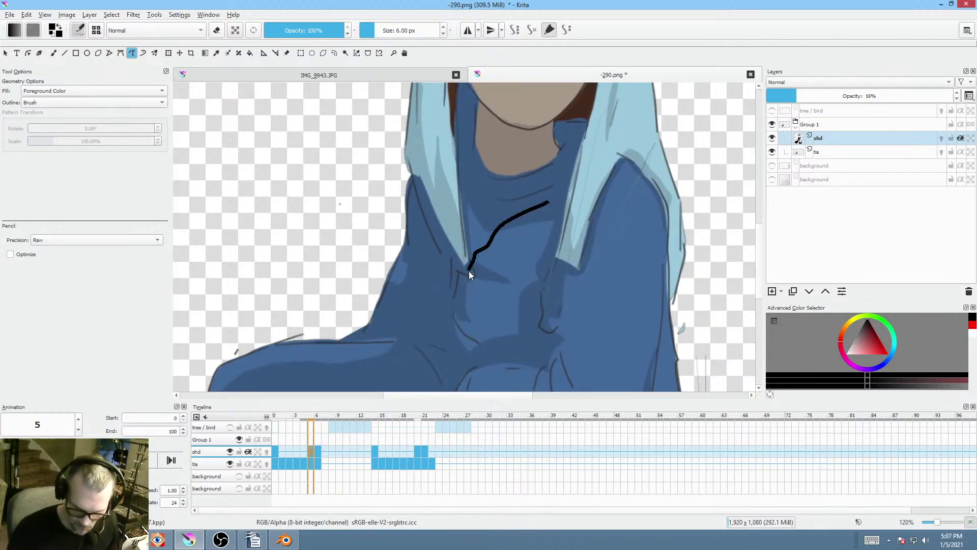
pyautogui.moveTo(469, 271); pyautogui.dragTo(563, 195)
pyautogui.moveTo(549, 261)
pyautogui.mouseDown()
pyautogui.moveTo(464, 275)
pyautogui.moveTo(549, 267)
pyautogui.moveTo(508, 297)
pyautogui.moveTo(519, 300)
pyautogui.moveTo(543, 250)
pyautogui.moveTo(533, 260)
pyautogui.mouseUp()
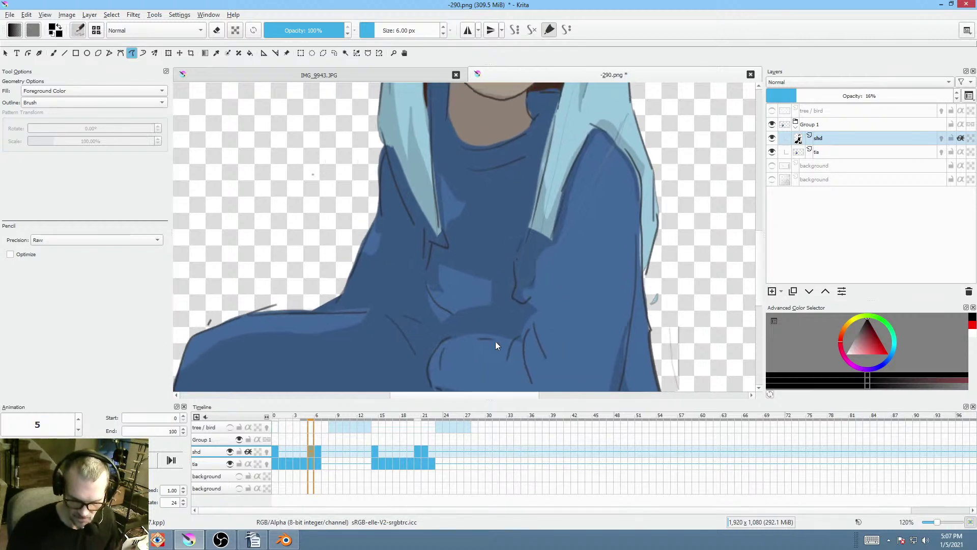
pyautogui.scroll(-1, 494, 342)
pyautogui.moveTo(459, 319); pyautogui.dragTo(390, 341)
pyautogui.scroll(-1, 397, 319)
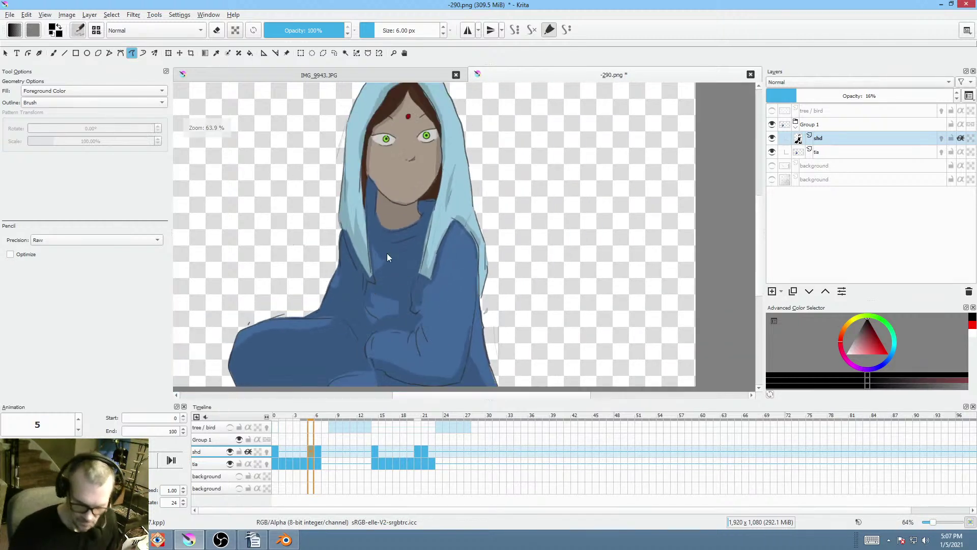
pyautogui.scroll(-3, 427, 319)
pyautogui.scroll(2, 418, 306)
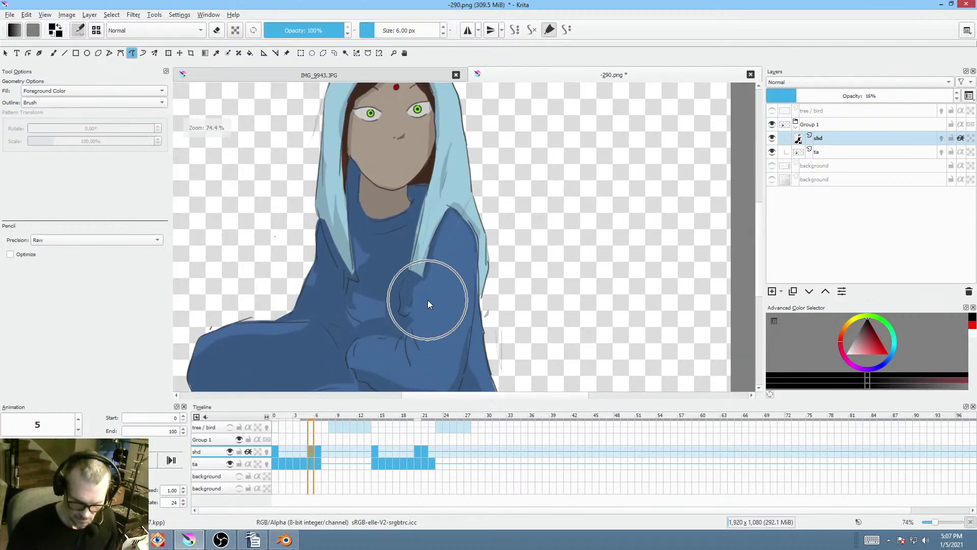
# - Go to frame 0 and save -290.png with the existing PNG options, including the Krita file copy
pyautogui.click(276, 451)
pyautogui.hotkey('ctrl', 's')
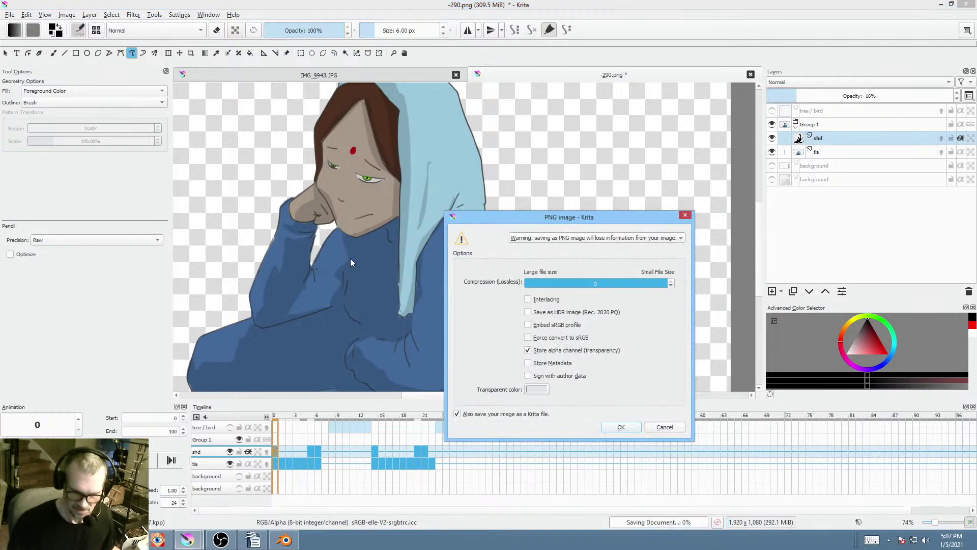
pyautogui.click(619, 425)
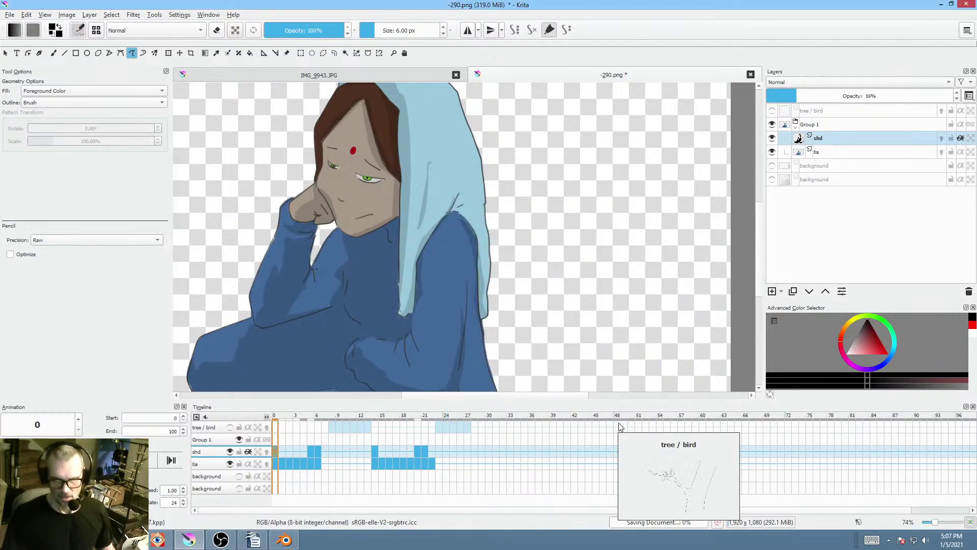
# - View the whole canvas and move to frame 18 to check the shading on the seated full-body pose
pyautogui.scroll(-2, 503, 249)
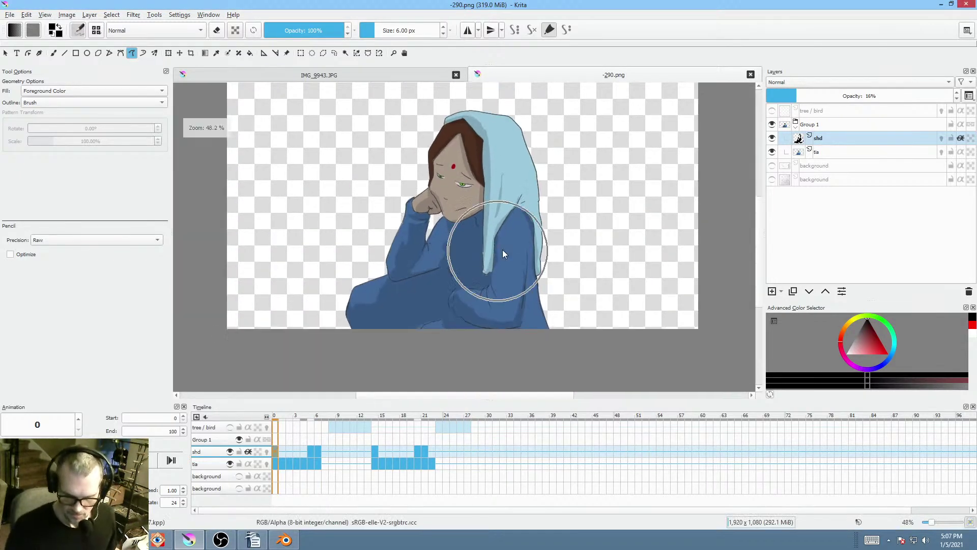
pyautogui.moveTo(511, 249); pyautogui.dragTo(479, 256)
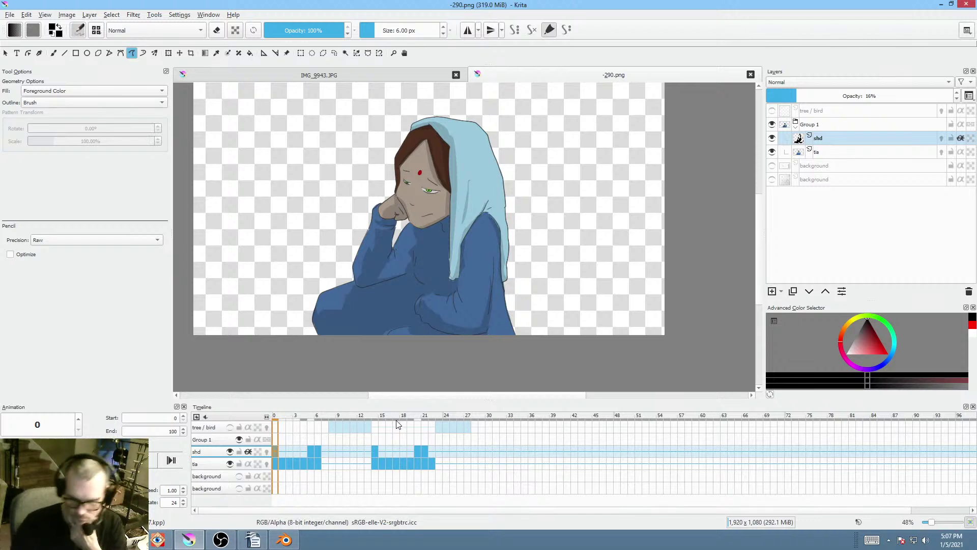
pyautogui.moveTo(392, 416); pyautogui.dragTo(404, 411)
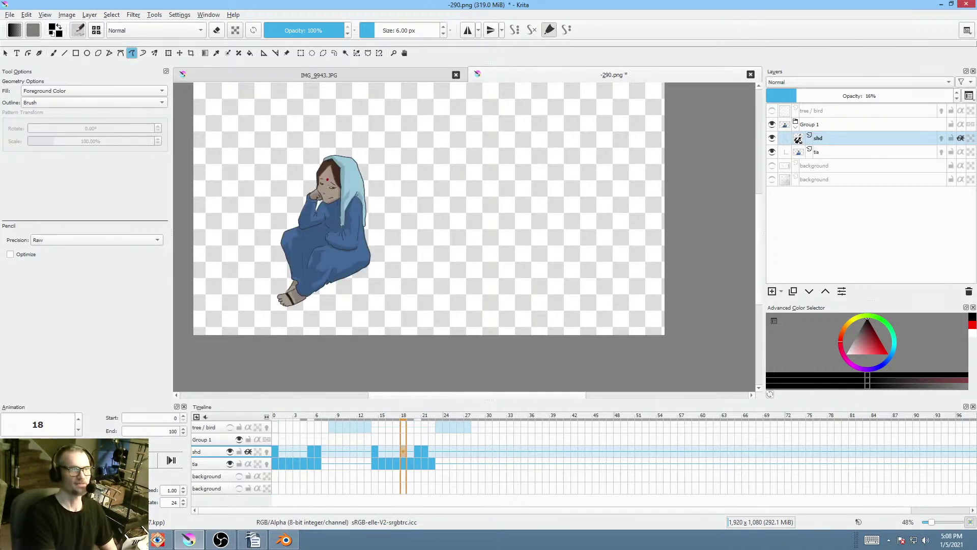
# - Close Blender, switch to Vegas Pro and preview the -290 clip at 00:17:03:14
pyautogui.hotkey('alt', 'Tab')
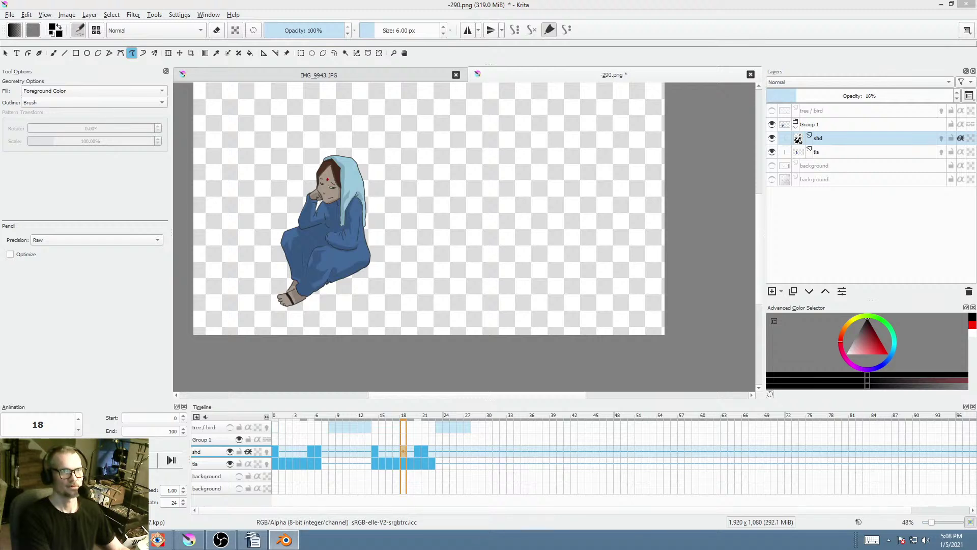
pyautogui.hotkey('alt', 'F4')
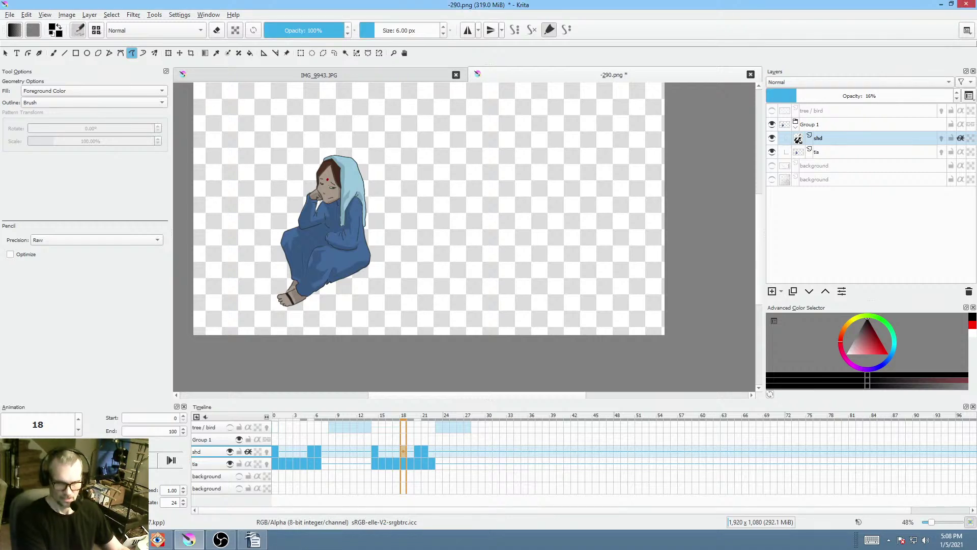
pyautogui.hotkey('alt', 'Tab')
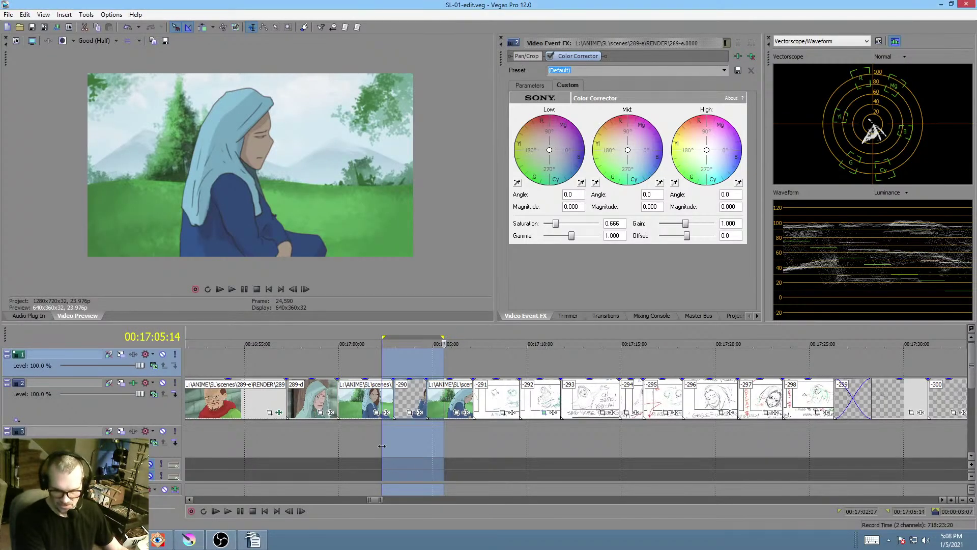
pyautogui.moveTo(380, 446); pyautogui.dragTo(407, 460)
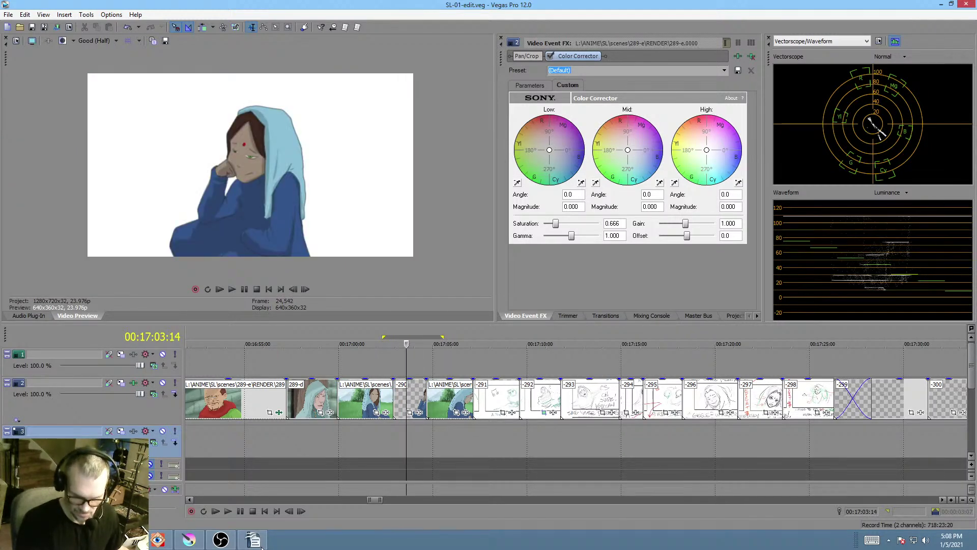
# - Switch back to Krita and lower the shd layer's opacity to 14%, judging the shading on frame 18
pyautogui.click(188, 539)
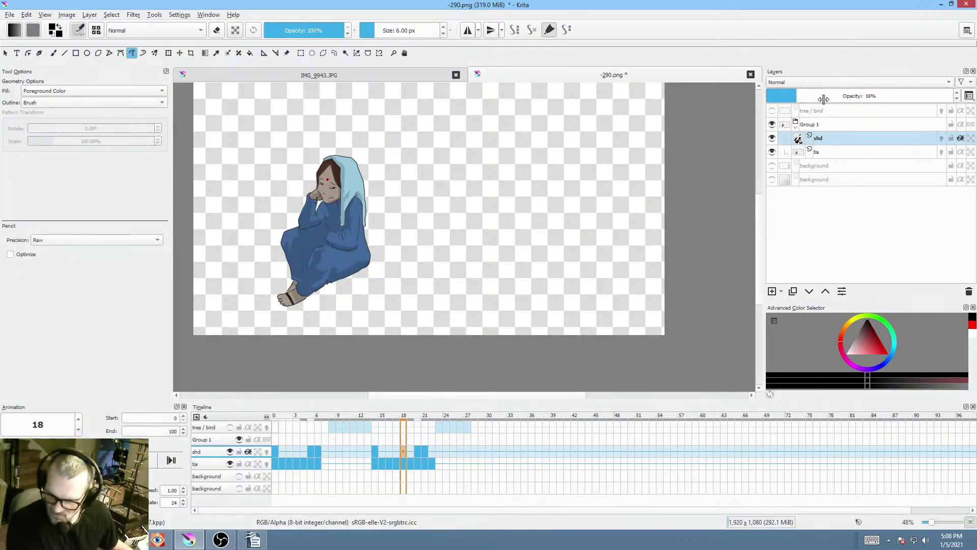
pyautogui.click(889, 95)
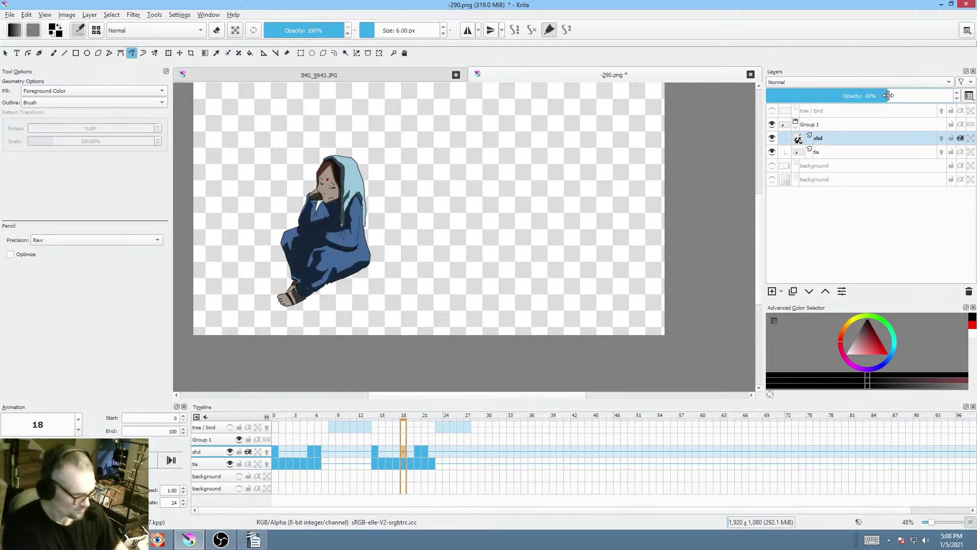
pyautogui.write('12')
pyautogui.press('Return')
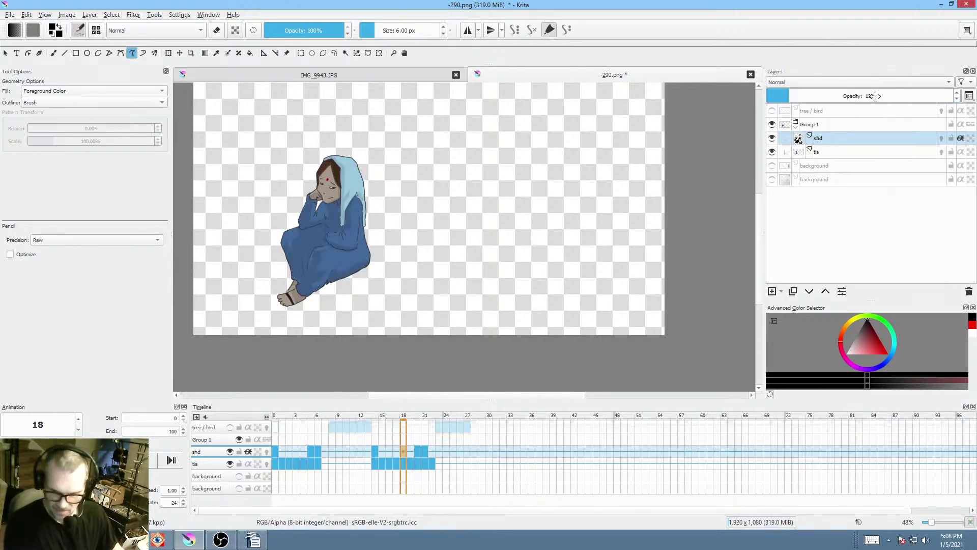
pyautogui.scroll(2, 329, 197)
pyautogui.scroll(3, 334, 197)
pyautogui.scroll(-2, 334, 197)
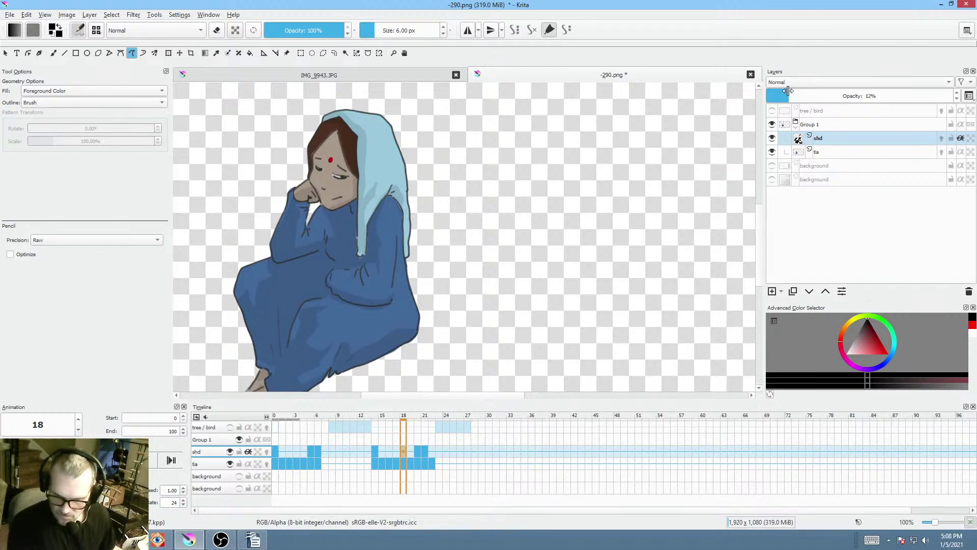
pyautogui.moveTo(789, 95); pyautogui.dragTo(793, 96)
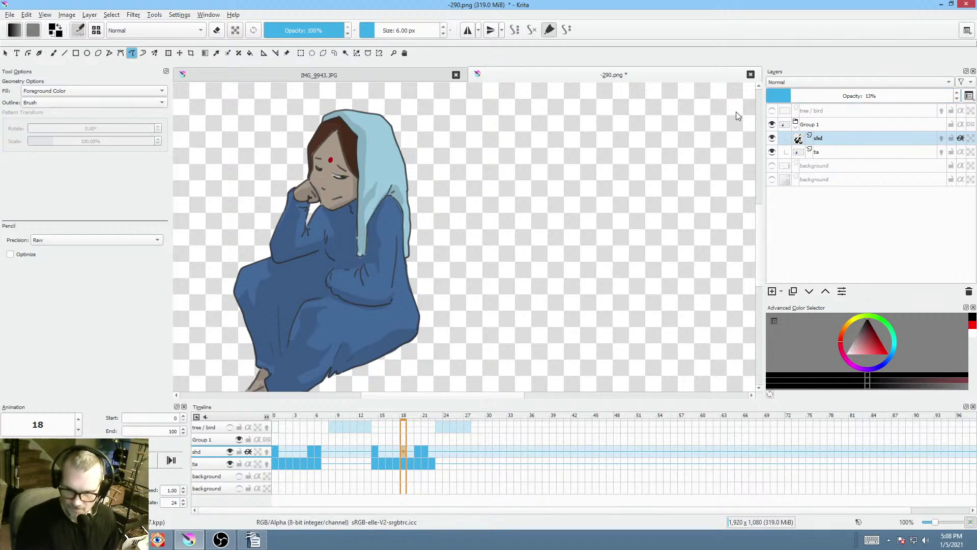
pyautogui.click(795, 97)
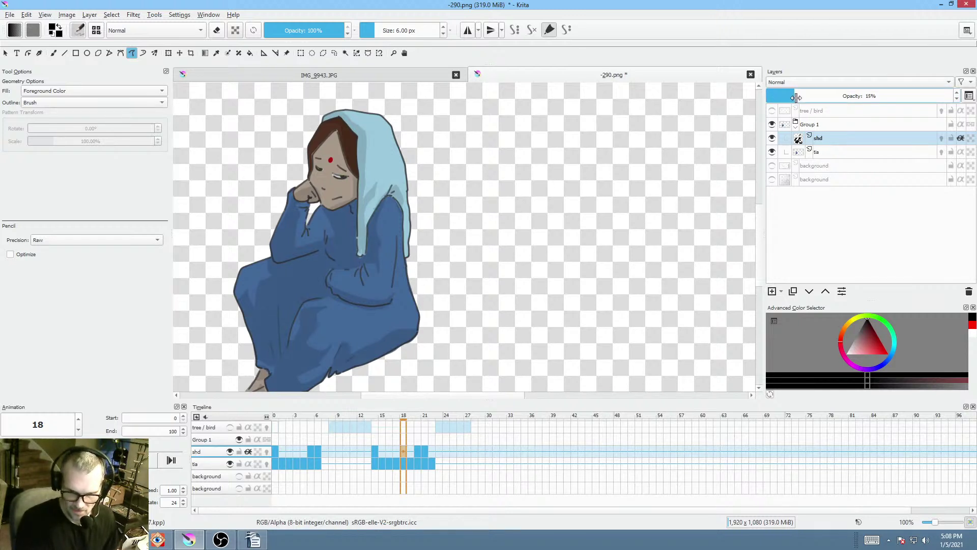
pyautogui.moveTo(795, 96)
pyautogui.mouseDown()
pyautogui.moveTo(815, 97)
pyautogui.moveTo(794, 98)
pyautogui.mouseUp()
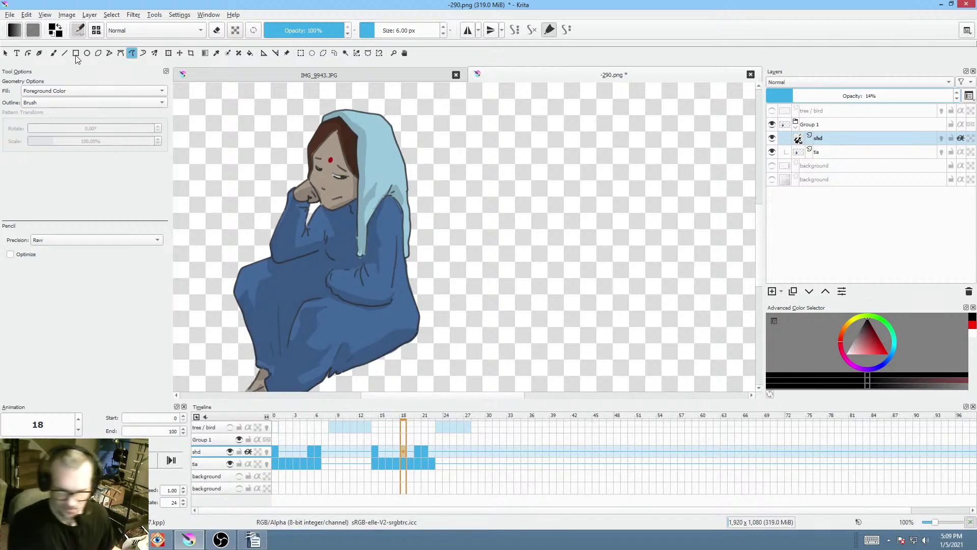
# - Save -290.png with the softened shading, keeping the PNG options and the Krita file copy
pyautogui.click(9, 14)
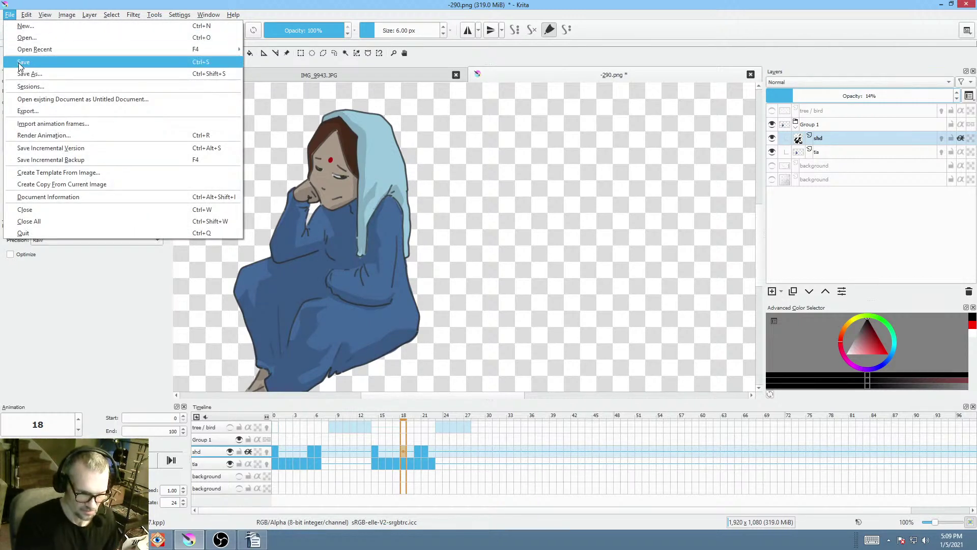
pyautogui.click(20, 62)
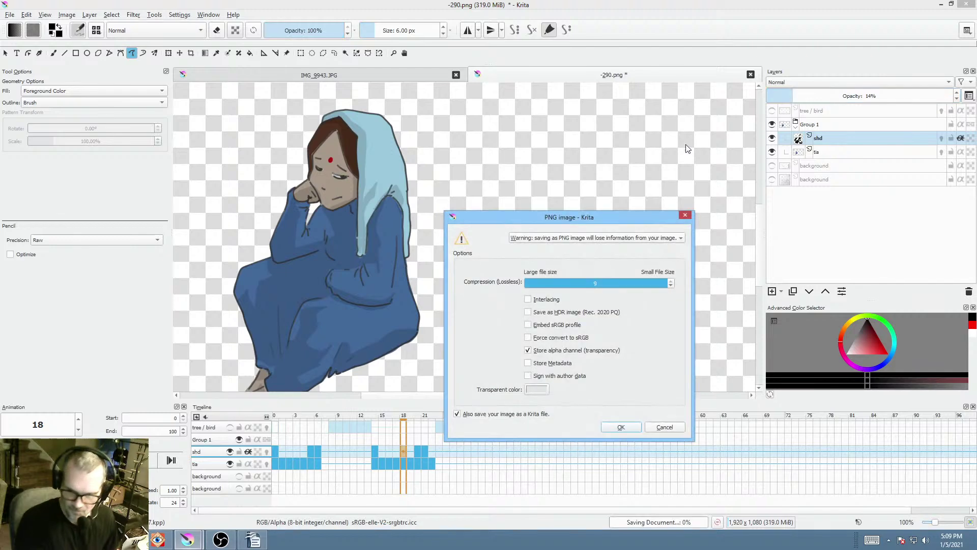
pyautogui.click(628, 425)
# - Go to frame 0, inspect the face and hand closely, and make the tia layer active
pyautogui.click(839, 123)
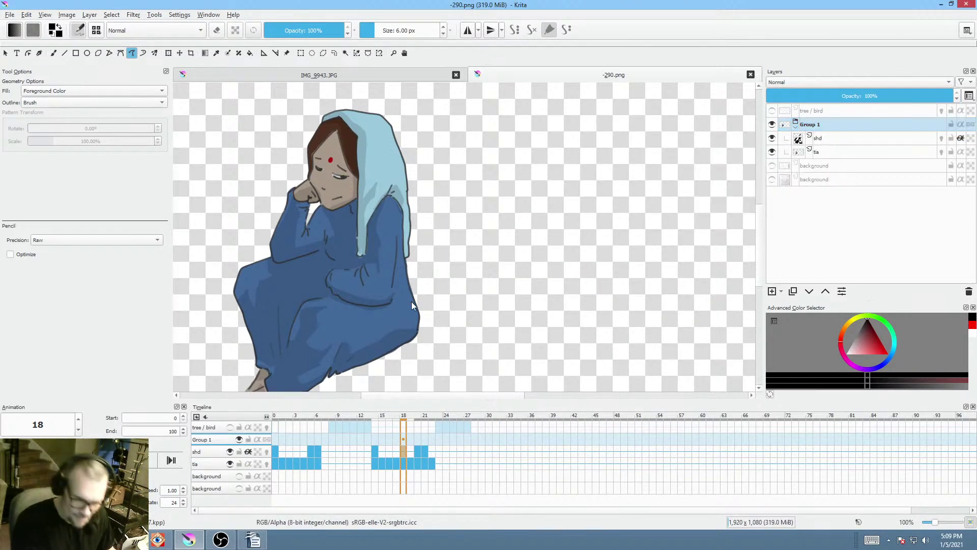
pyautogui.click(274, 460)
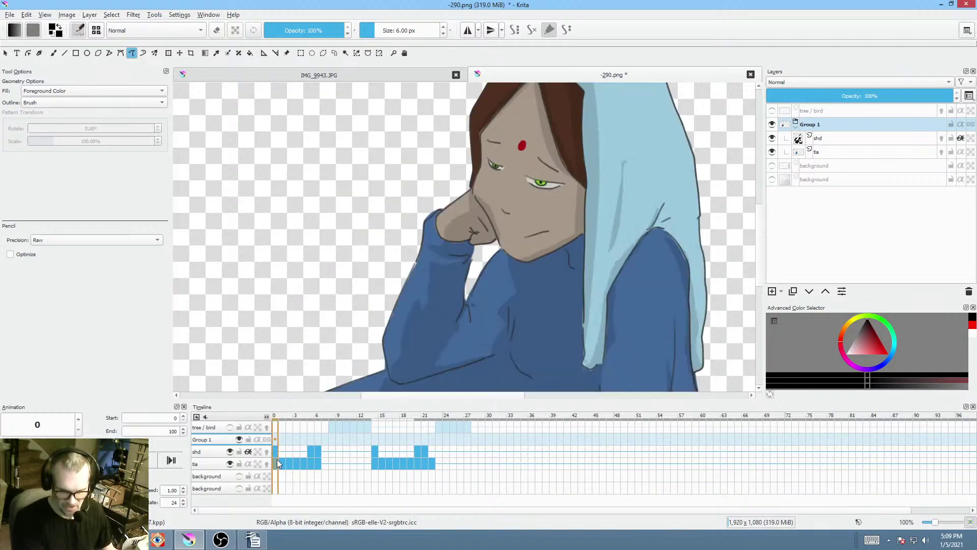
pyautogui.moveTo(563, 258); pyautogui.dragTo(500, 257)
pyautogui.scroll(2, 501, 258)
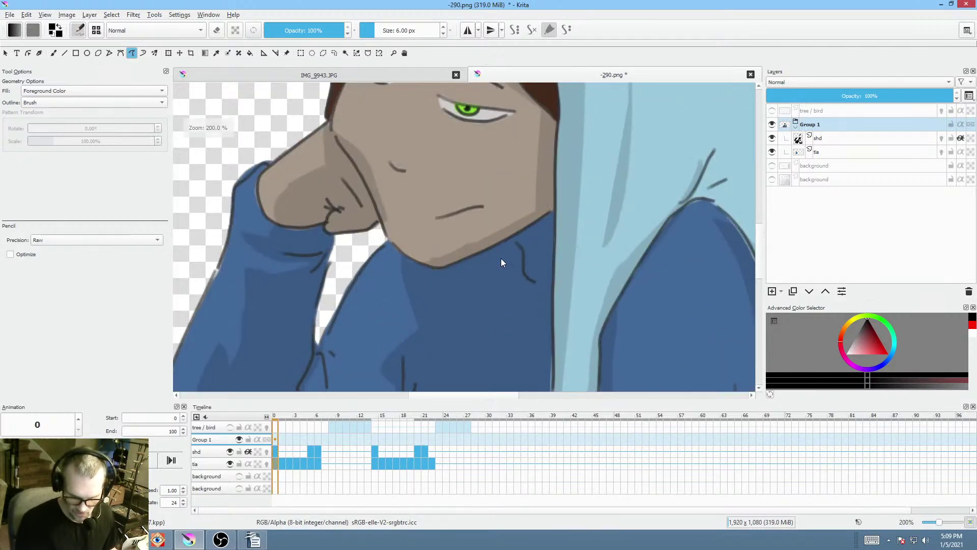
pyautogui.click(220, 464)
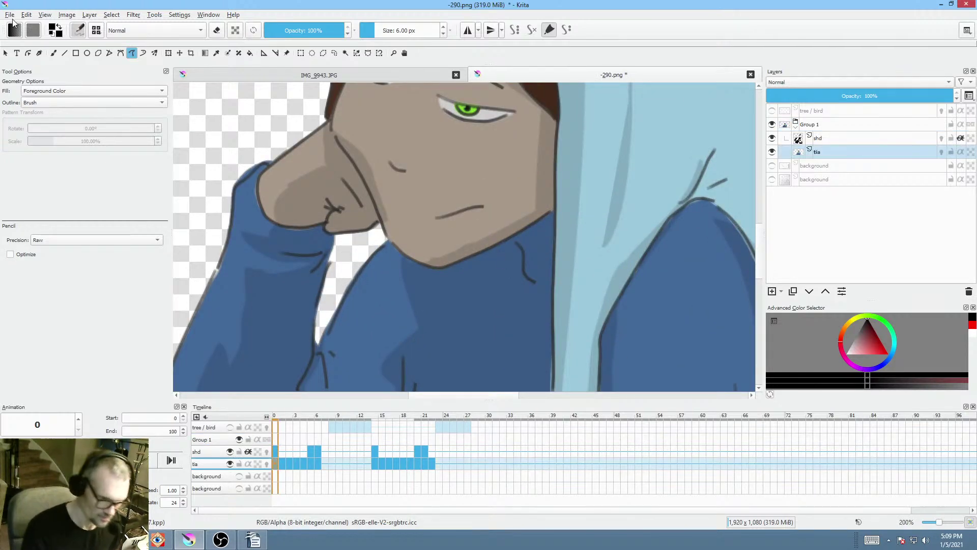
# - Save -290.png again, keeping the PNG options and the Krita file copy
pyautogui.click(11, 14)
pyautogui.click(31, 63)
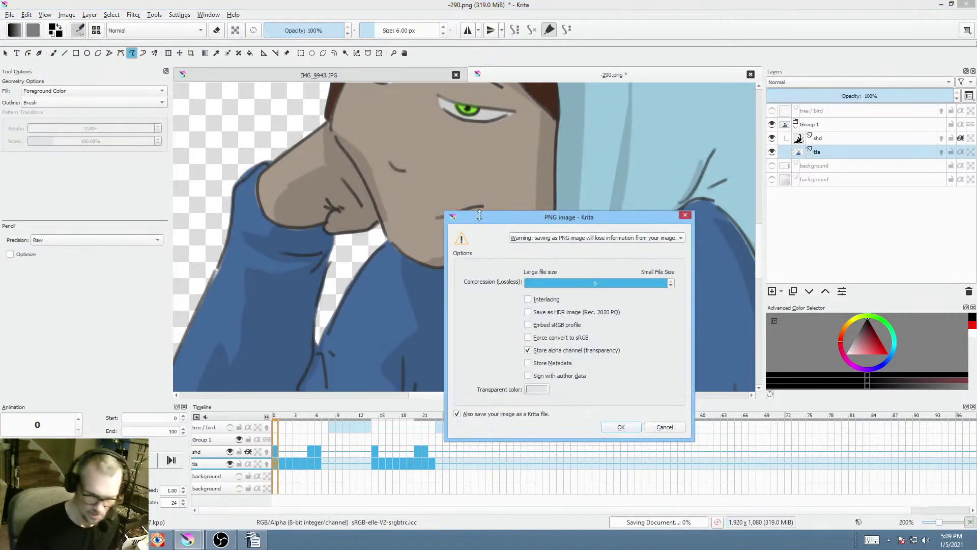
pyautogui.click(621, 427)
pyautogui.rightClick(497, 206)
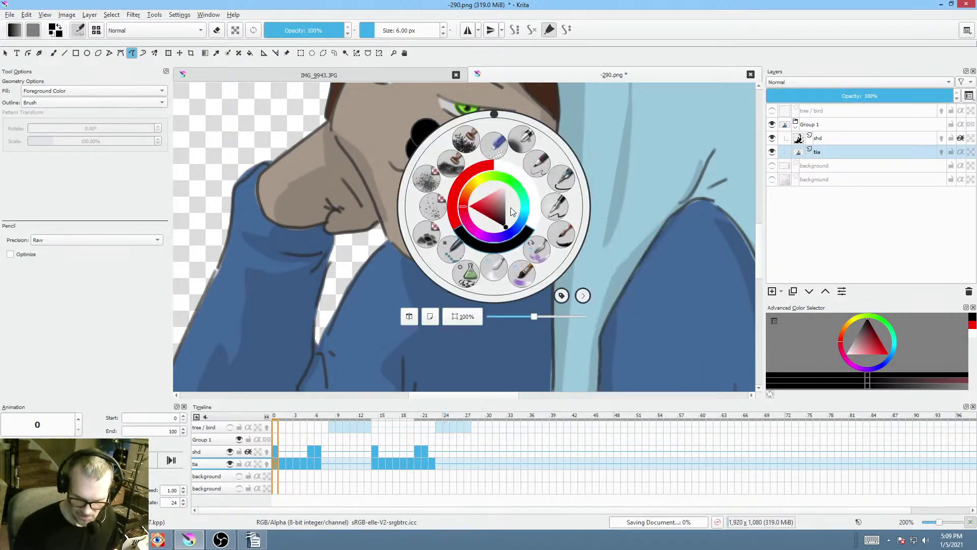
pyautogui.rightClick(578, 179)
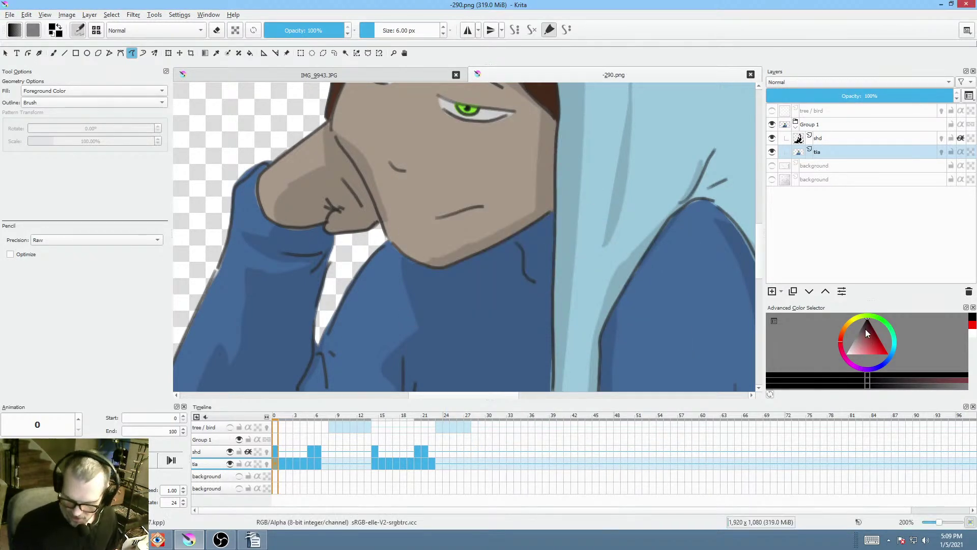
# - Paint over both eyebrows on frame 0 of the tia layer with a dark reddish brown, tapering and extending their ends
pyautogui.moveTo(865, 329); pyautogui.dragTo(866, 328)
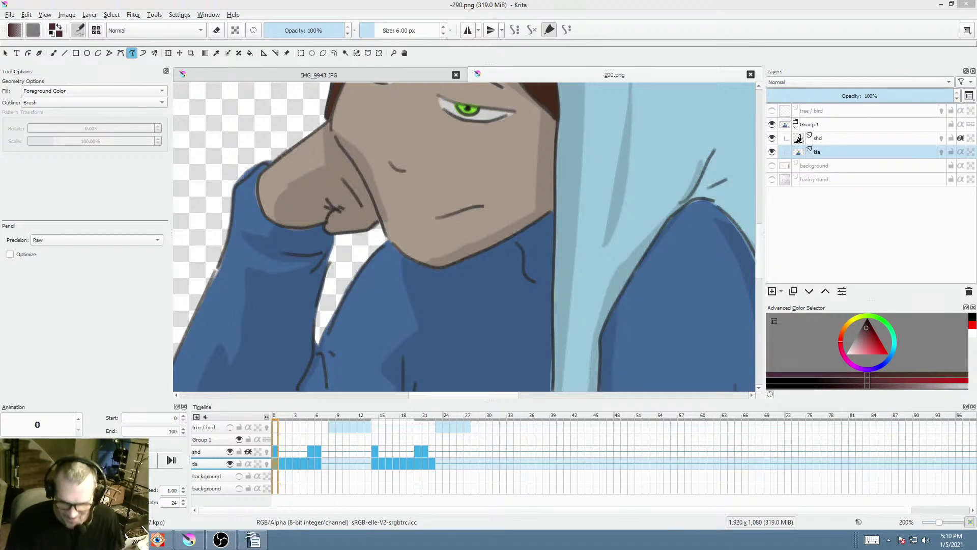
pyautogui.moveTo(277, 418)
pyautogui.mouseDown()
pyautogui.moveTo(312, 421)
pyautogui.moveTo(264, 421)
pyautogui.mouseUp()
pyautogui.moveTo(480, 161); pyautogui.dragTo(490, 284)
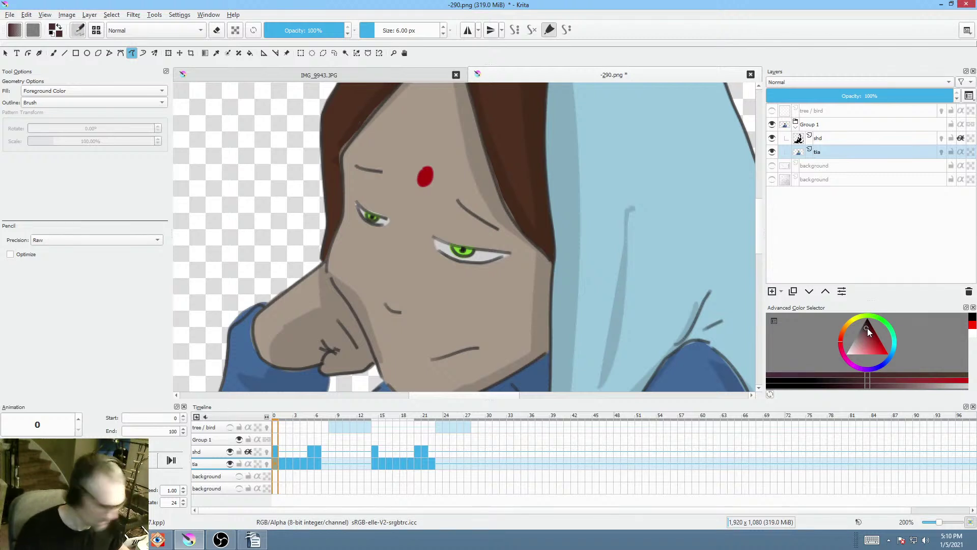
pyautogui.press('b')
pyautogui.moveTo(355, 166)
pyautogui.mouseDown()
pyautogui.moveTo(388, 172)
pyautogui.moveTo(346, 170)
pyautogui.mouseUp()
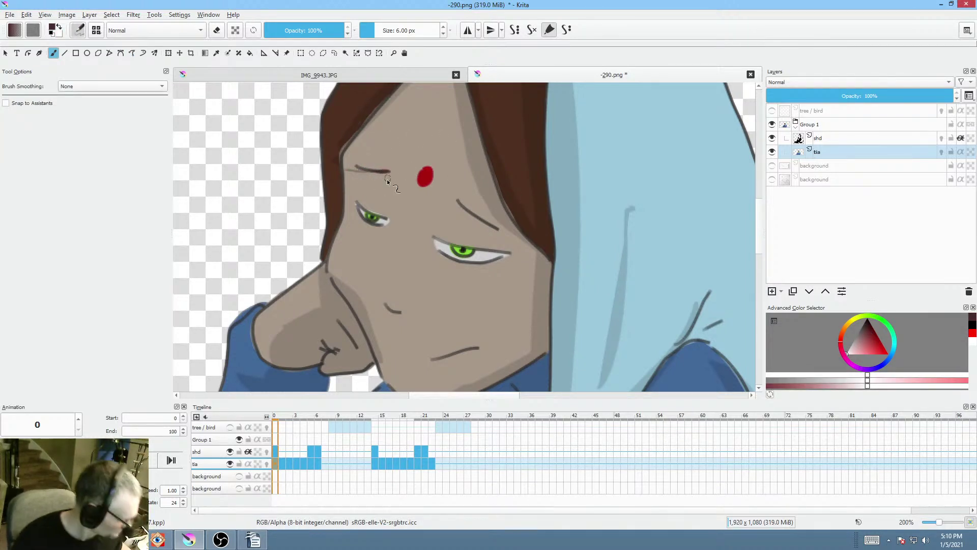
pyautogui.moveTo(457, 150); pyautogui.dragTo(599, 126)
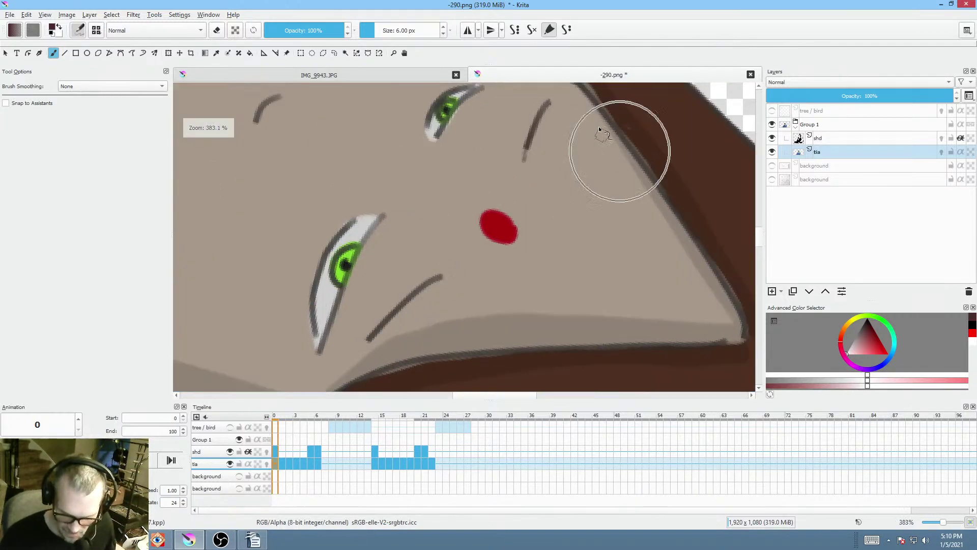
pyautogui.click(866, 328)
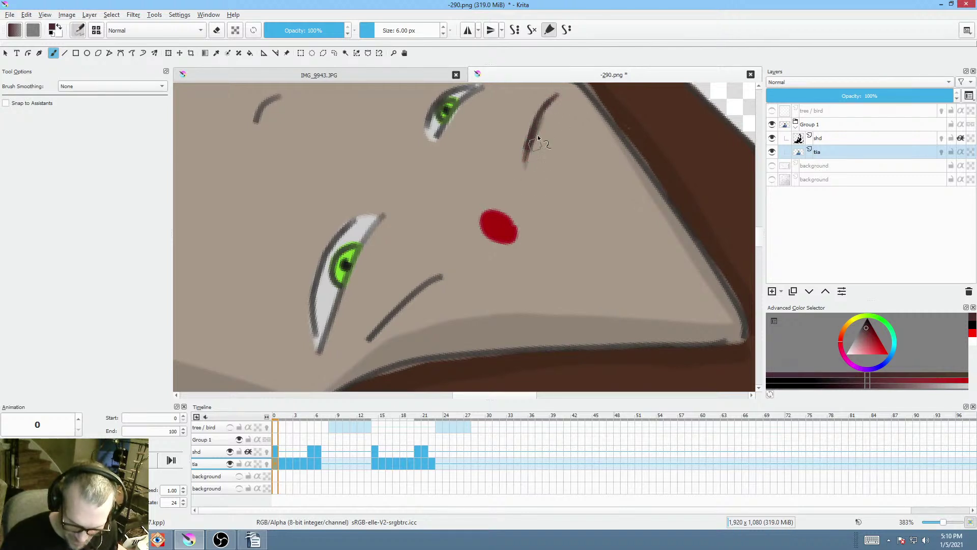
pyautogui.moveTo(407, 295); pyautogui.dragTo(453, 268)
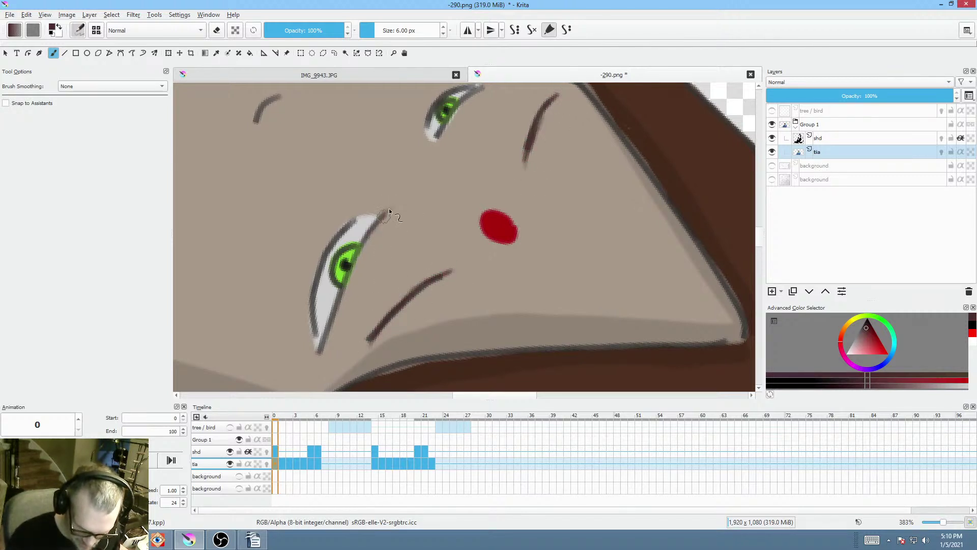
# - Redraw the upper eyelid lines of both eyes on frame 0 in the same dark reddish brown and check the whole face
pyautogui.moveTo(378, 221)
pyautogui.mouseDown()
pyautogui.moveTo(319, 368)
pyautogui.moveTo(331, 320)
pyautogui.moveTo(322, 351)
pyautogui.mouseUp()
pyautogui.scroll(2, 432, 197)
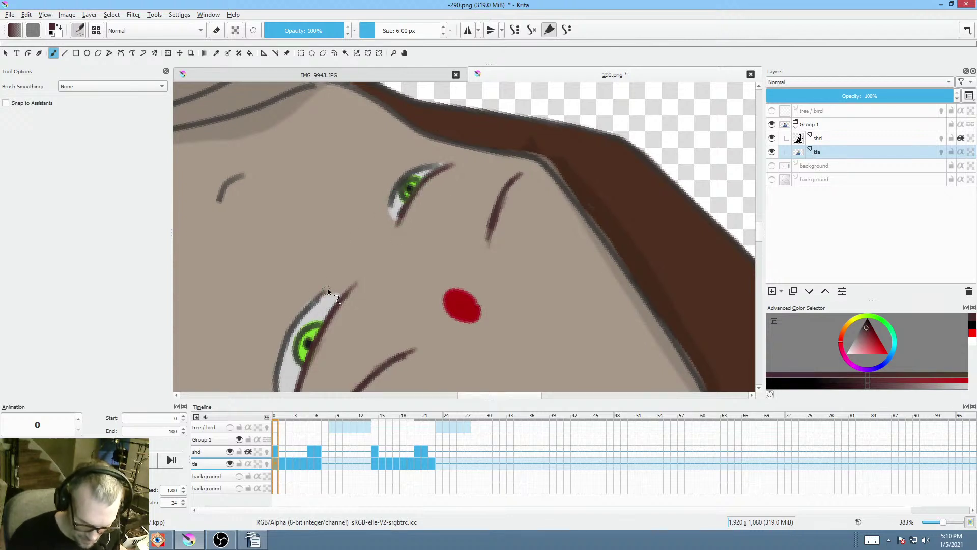
pyautogui.moveTo(340, 281); pyautogui.dragTo(484, 241)
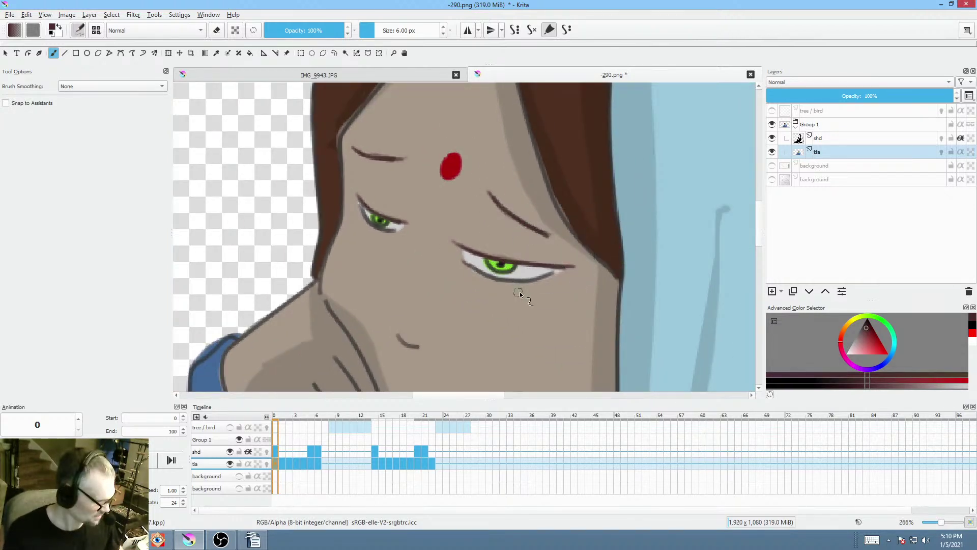
pyautogui.press('1')
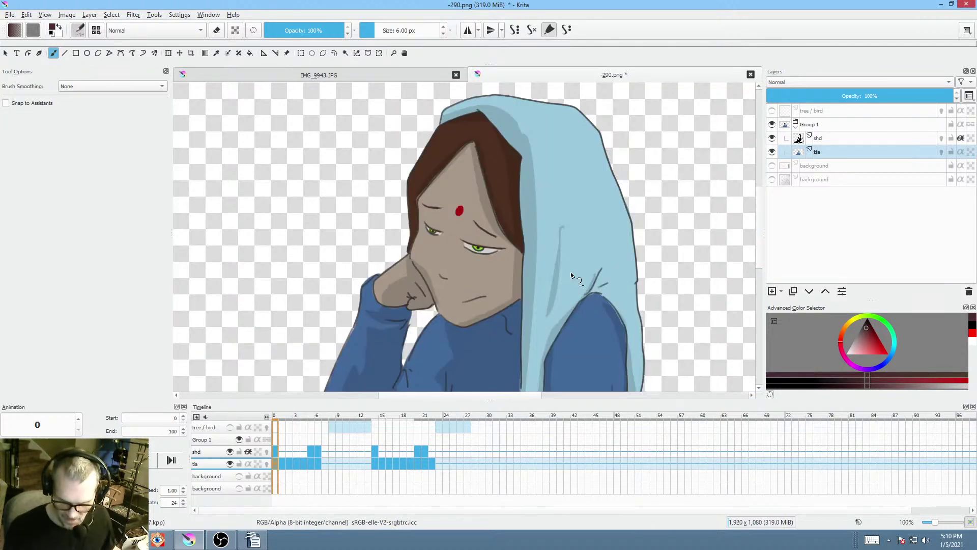
pyautogui.moveTo(469, 277); pyautogui.dragTo(615, 206)
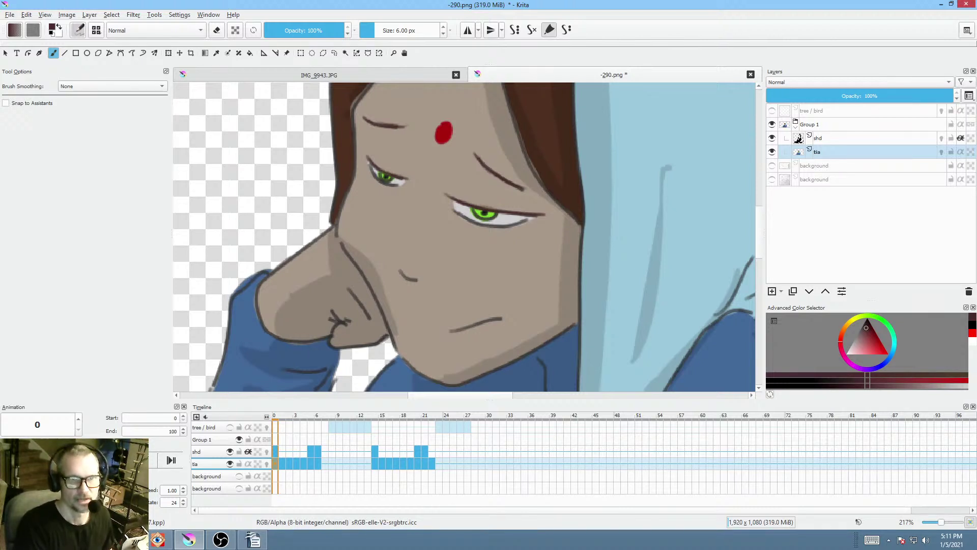
# - Refine the nose line on frame 0 with skin tones sampled from the face
pyautogui.hotkey('alt', 'Tab')
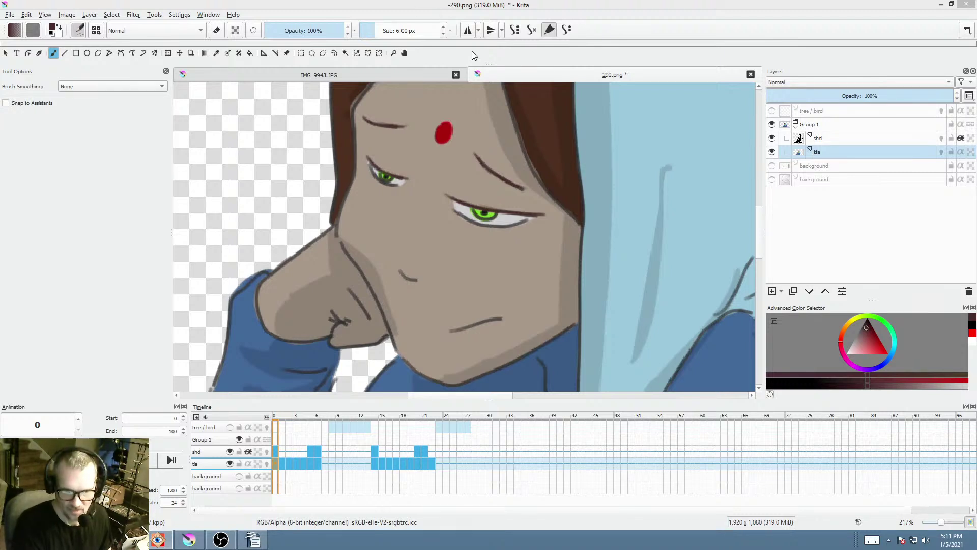
pyautogui.click(473, 6)
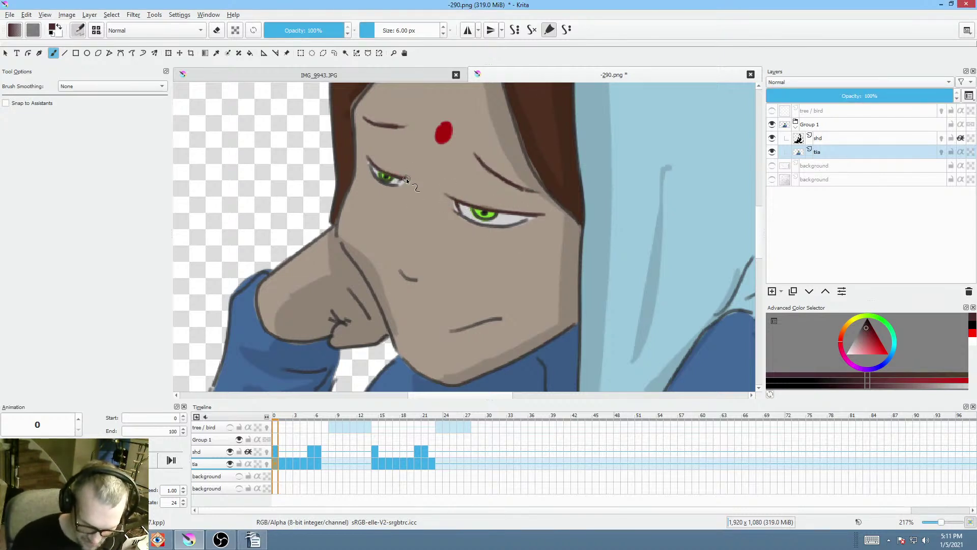
pyautogui.keyDown('ctrl'); pyautogui.click(373, 276); pyautogui.keyUp('ctrl')
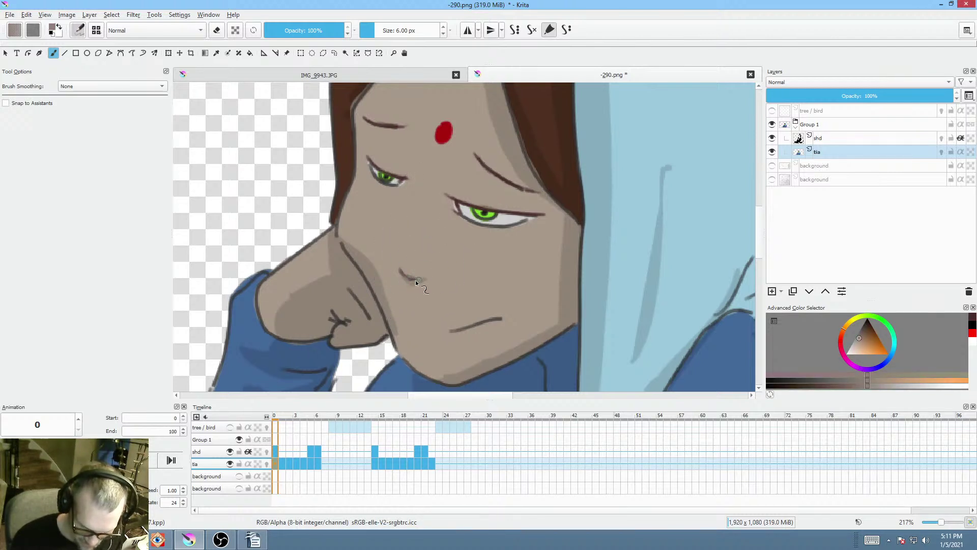
pyautogui.keyDown('ctrl'); pyautogui.click(505, 172); pyautogui.keyUp('ctrl')
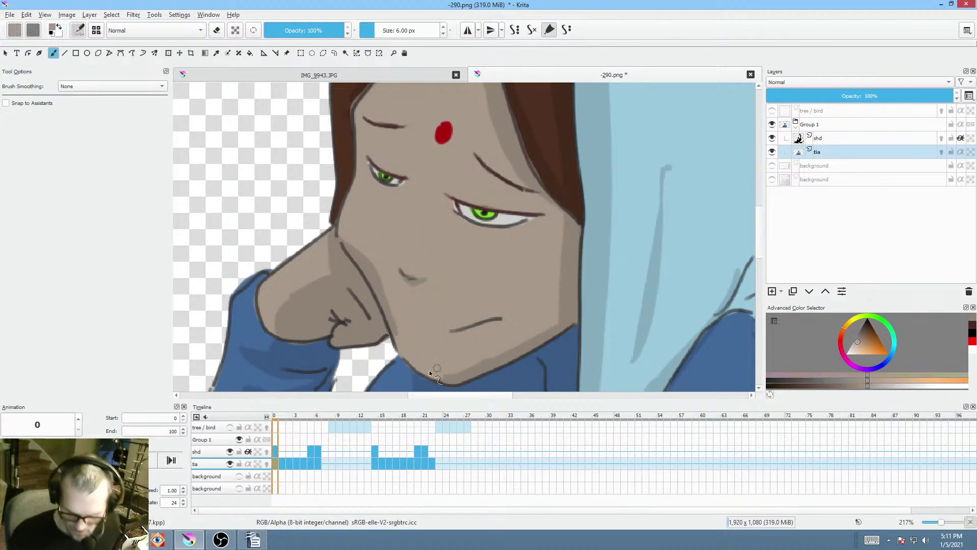
# - Compare frames 0 and 1 and thin the inner end of the near eyebrow on frame 1 with the skin tone
pyautogui.press('Right')
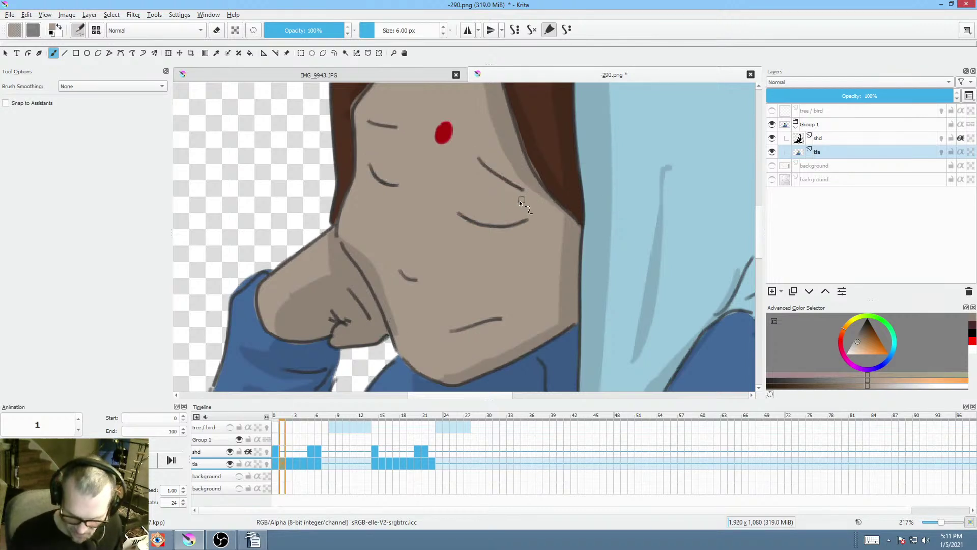
pyautogui.press('Left')
pyautogui.press('Right')
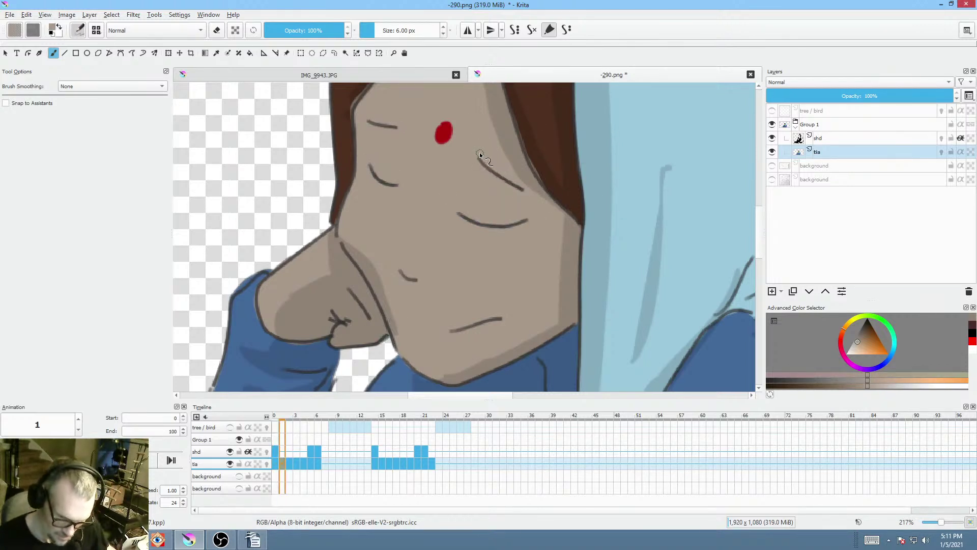
pyautogui.press('Left')
pyautogui.press('Right')
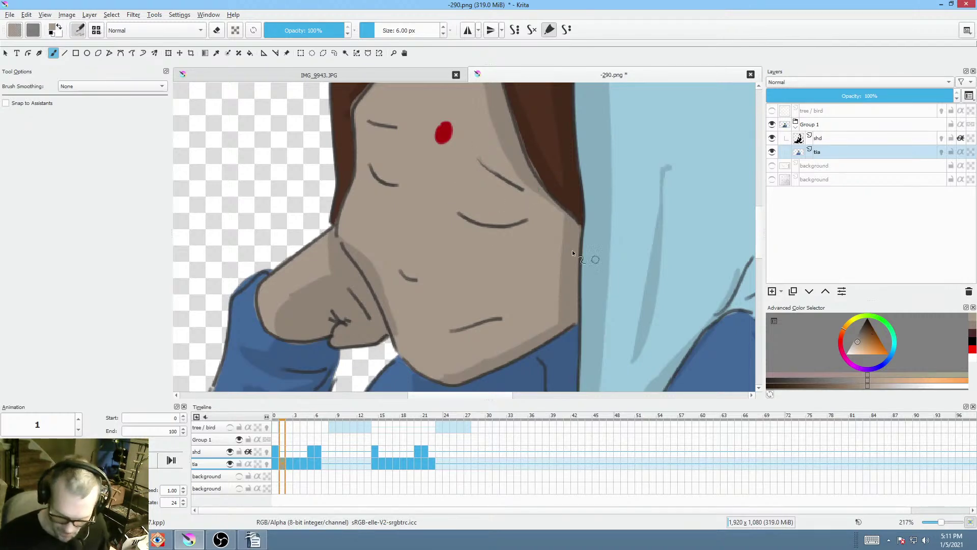
# - Sample the closed eyelid's line colour on frame 1 and settle on black from the recent colours for the eyebrows
pyautogui.moveTo(478, 224); pyautogui.dragTo(554, 167)
pyautogui.scroll(4, 553, 167)
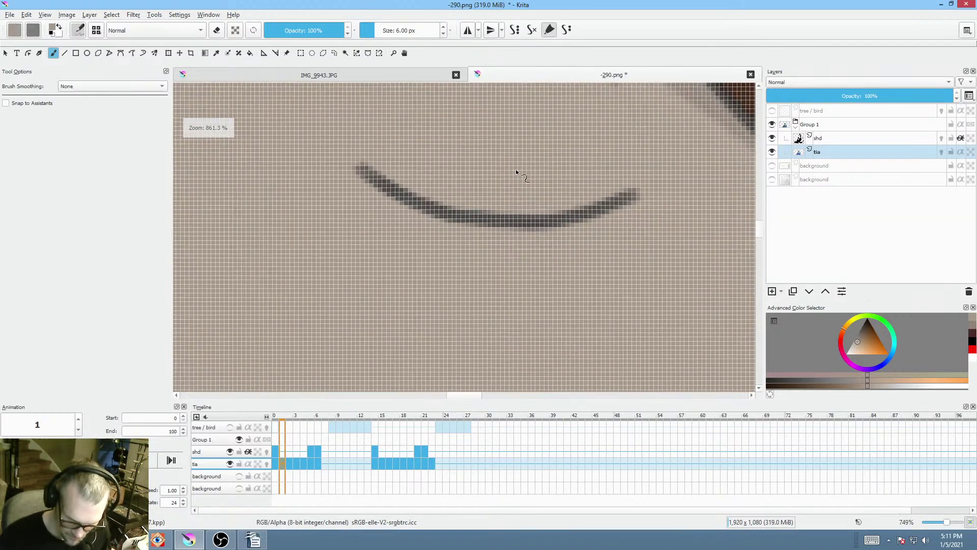
pyautogui.keyDown('ctrl'); pyautogui.click(493, 219); pyautogui.keyUp('ctrl')
pyautogui.scroll(-8, 528, 196)
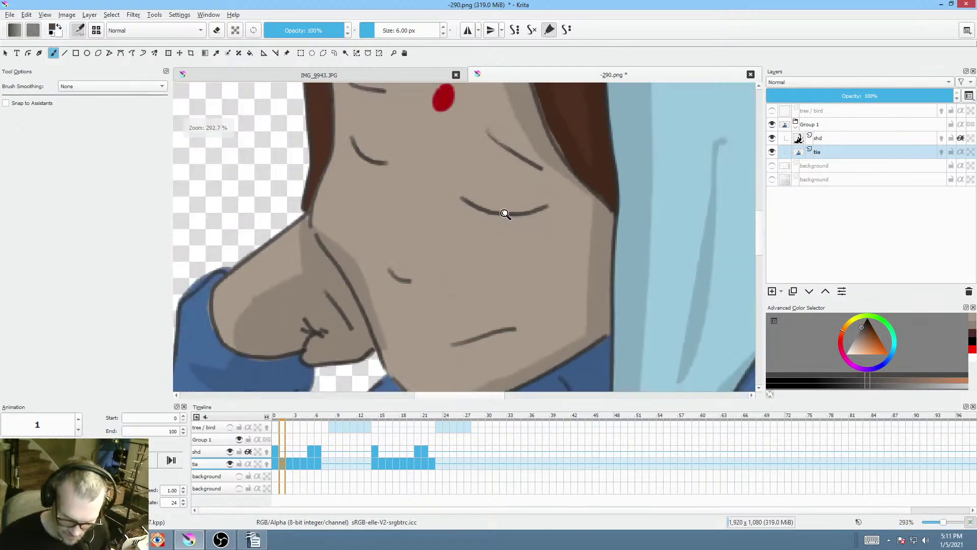
pyautogui.moveTo(557, 180); pyautogui.dragTo(357, 203)
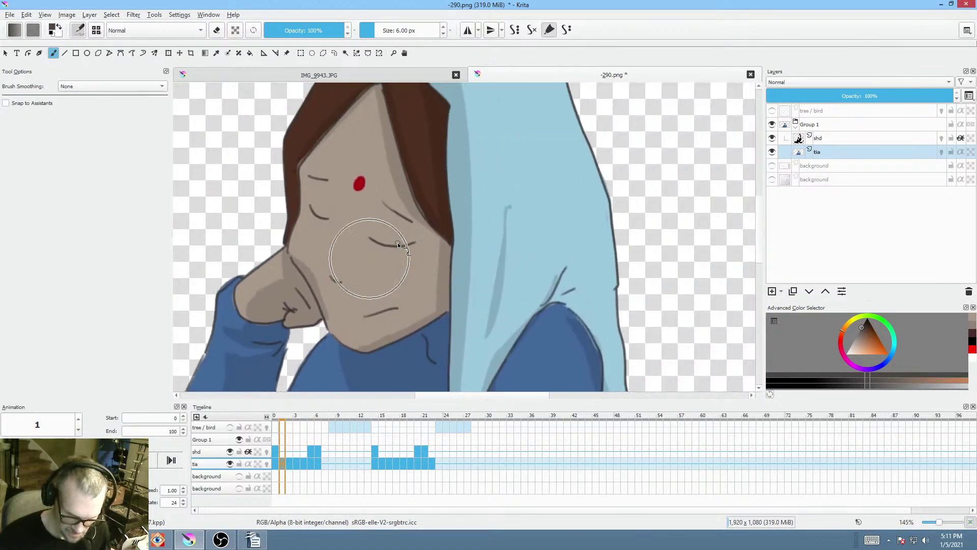
pyautogui.scroll(4, 446, 203)
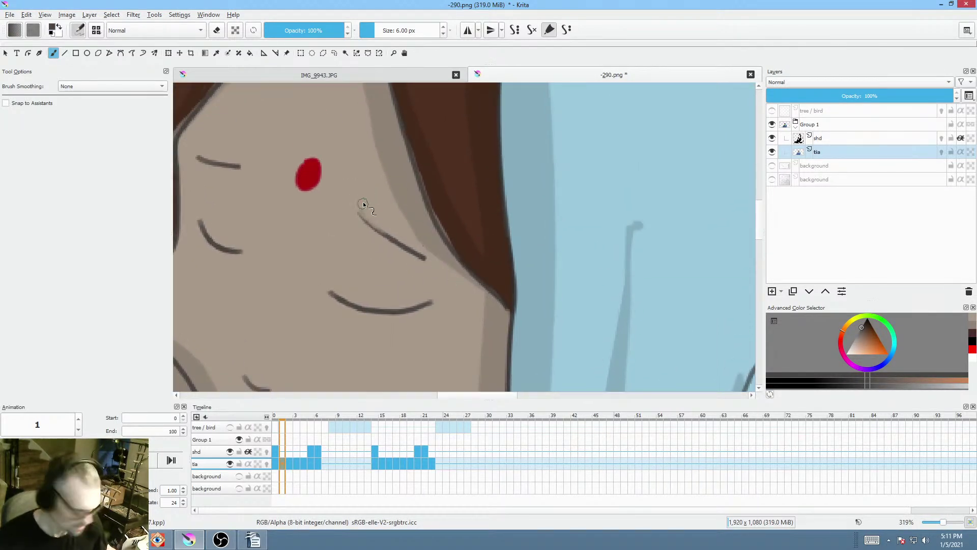
pyautogui.keyDown('ctrl'); pyautogui.click(386, 233); pyautogui.keyUp('ctrl')
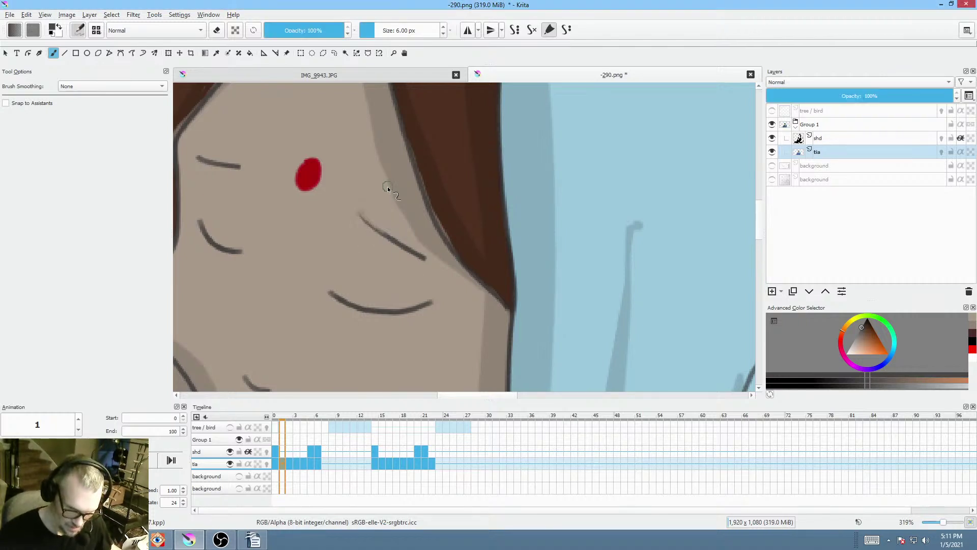
pyautogui.keyDown('ctrl'); pyautogui.click(387, 188); pyautogui.keyUp('ctrl')
pyautogui.keyDown('ctrl'); pyautogui.click(386, 152); pyautogui.keyUp('ctrl')
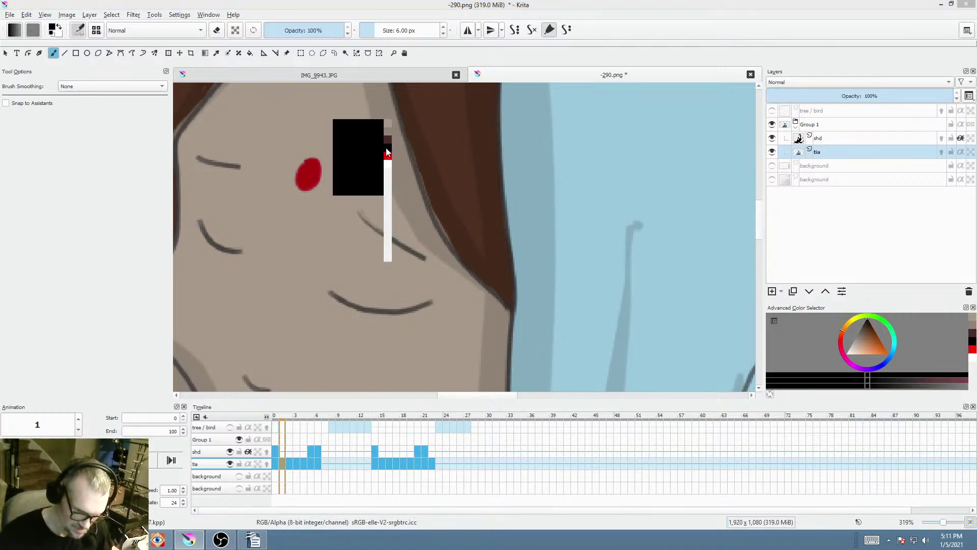
pyautogui.keyDown('ctrl'); pyautogui.click(389, 136); pyautogui.keyUp('ctrl')
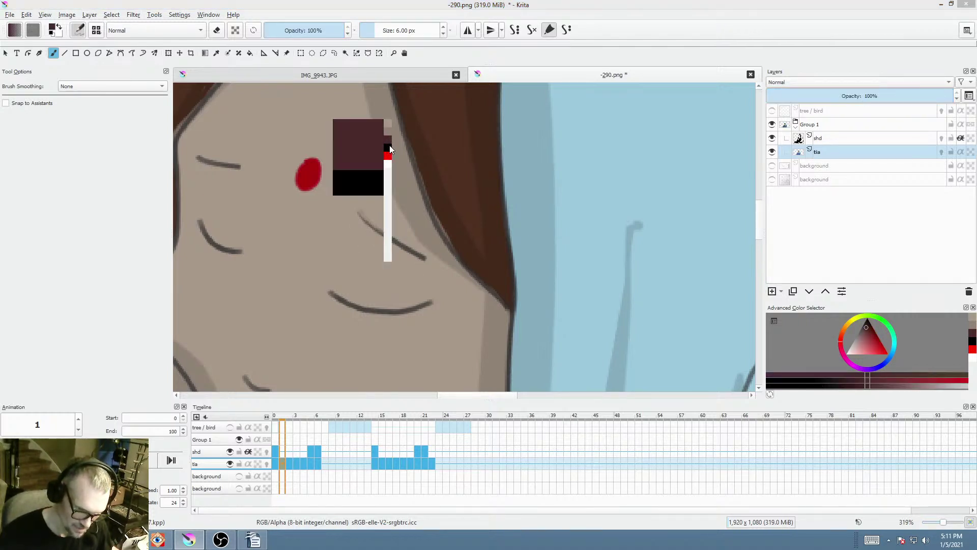
pyautogui.keyDown('ctrl'); pyautogui.click(390, 152); pyautogui.keyUp('ctrl')
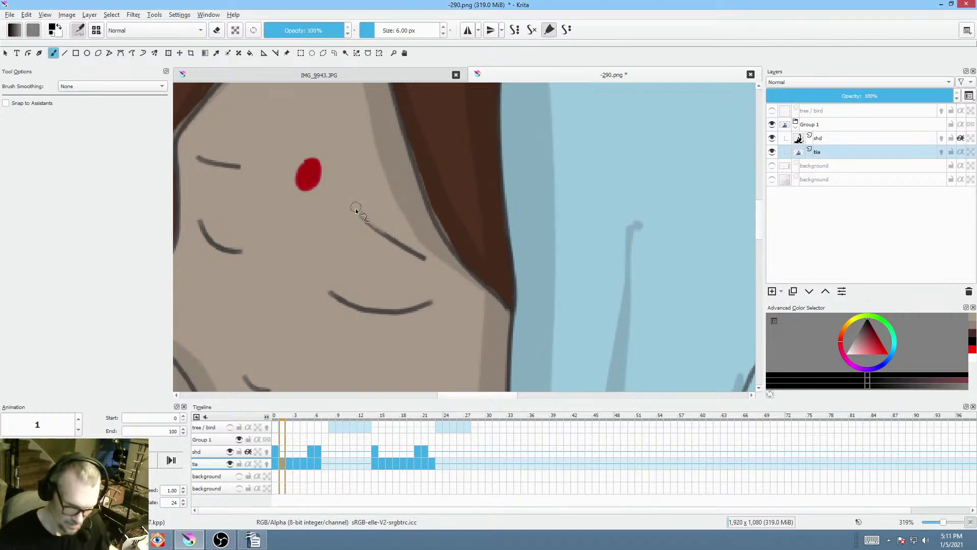
# - Redraw the near eyebrow on frame 1 in black with tapered, extended ends, matching its shape on frame 0
pyautogui.press('Left')
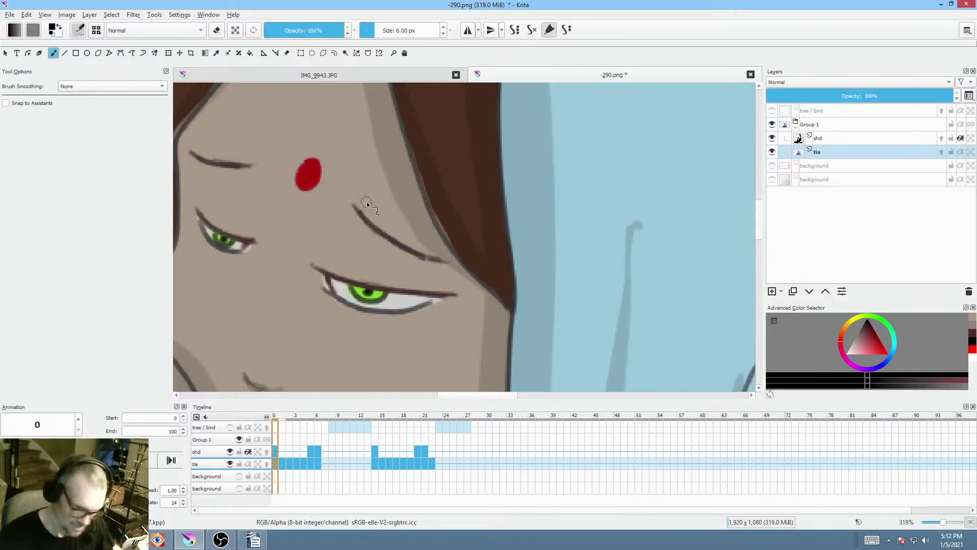
pyautogui.press('Right')
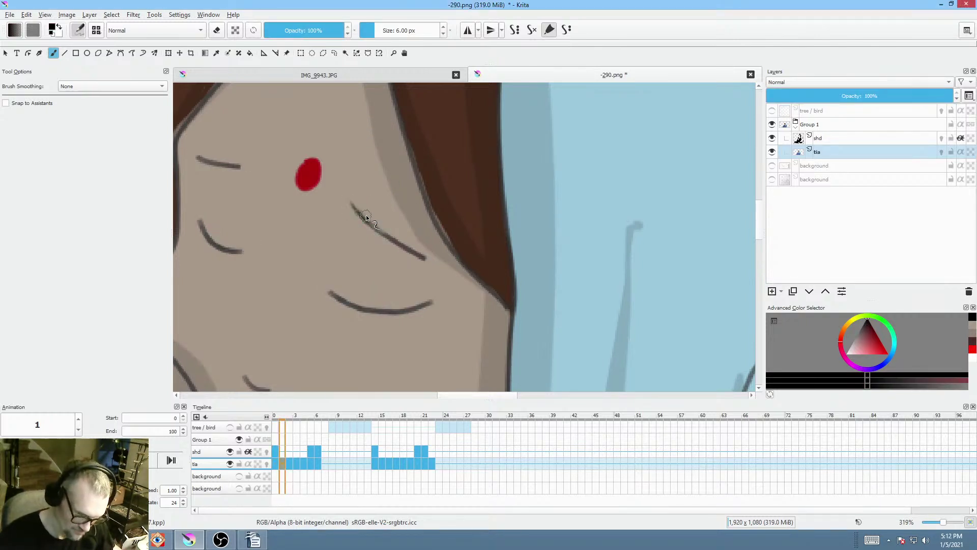
pyautogui.press('Left')
pyautogui.press('Right')
pyautogui.press('Left')
pyautogui.press('Right')
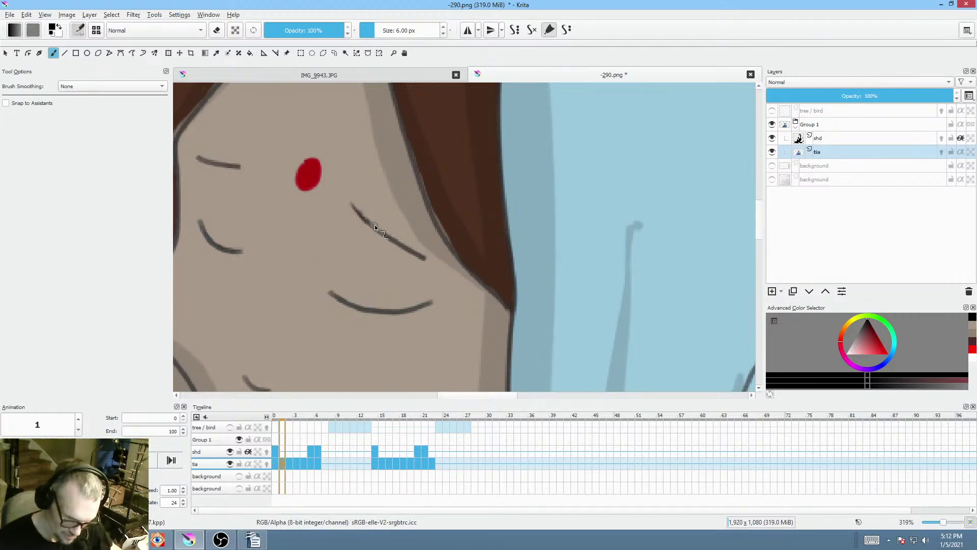
pyautogui.moveTo(375, 225); pyautogui.dragTo(424, 257)
pyautogui.press('Left')
pyautogui.press('Right')
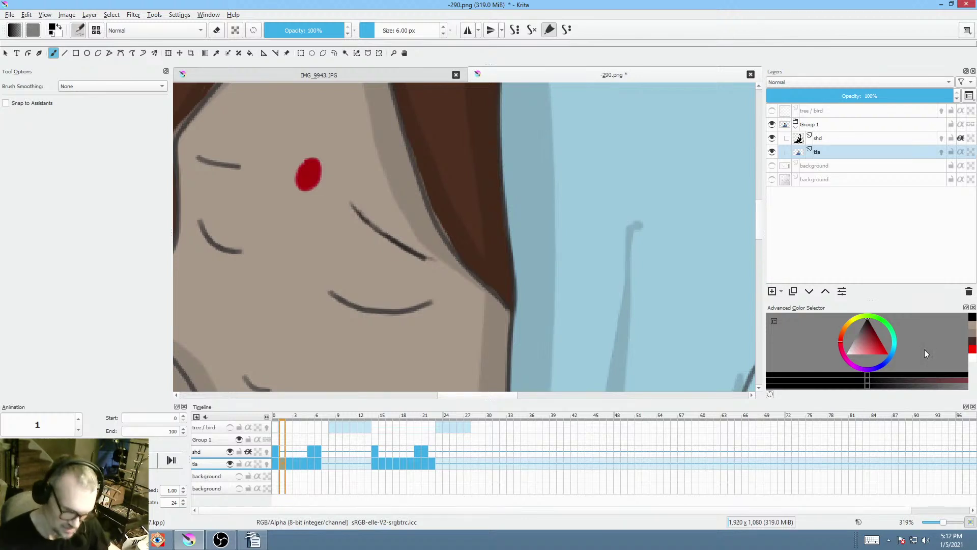
pyautogui.moveTo(374, 225); pyautogui.dragTo(419, 251)
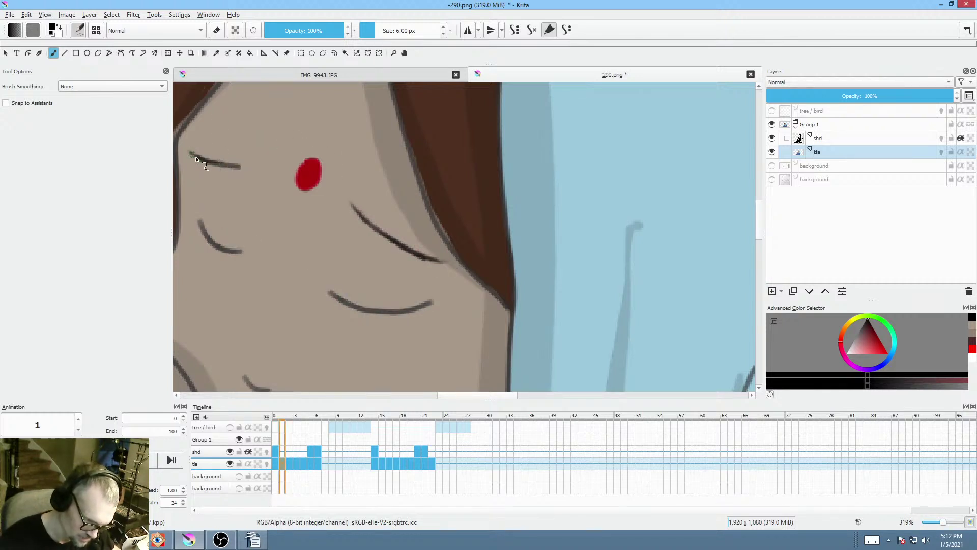
# - Redraw the far eyebrow on frame 1 in black with extended ends and compare it with the adjacent frame
pyautogui.moveTo(241, 167); pyautogui.dragTo(189, 151)
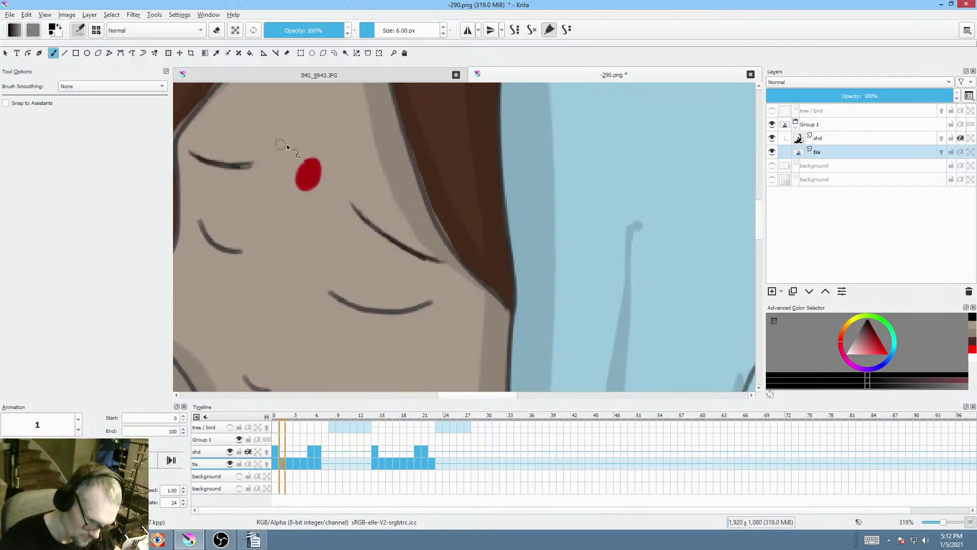
pyautogui.press('Right')
pyautogui.press('Left')
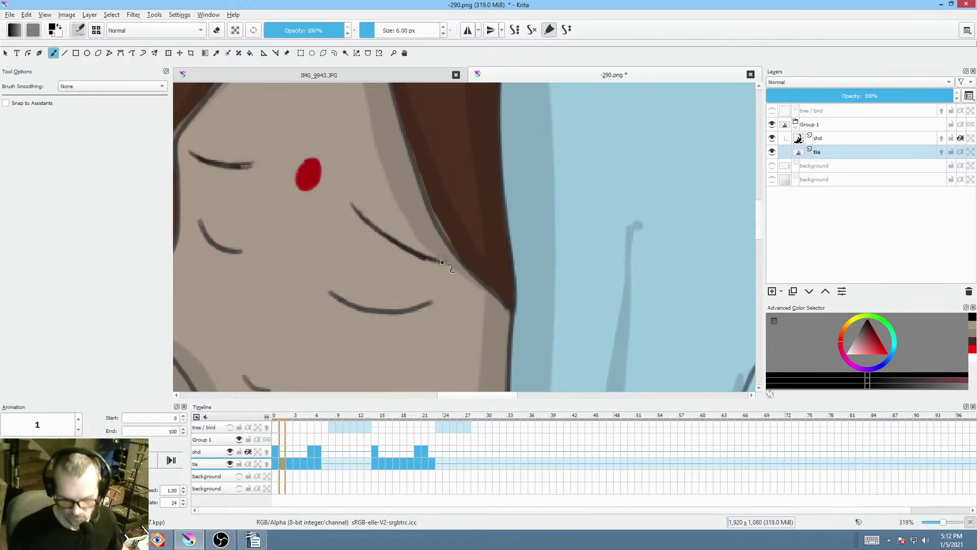
# - Compare the woman's eyes and eyebrows across frames 0, 1 and 2, both close up and at full-figure view
pyautogui.press('Right')
pyautogui.click(276, 459)
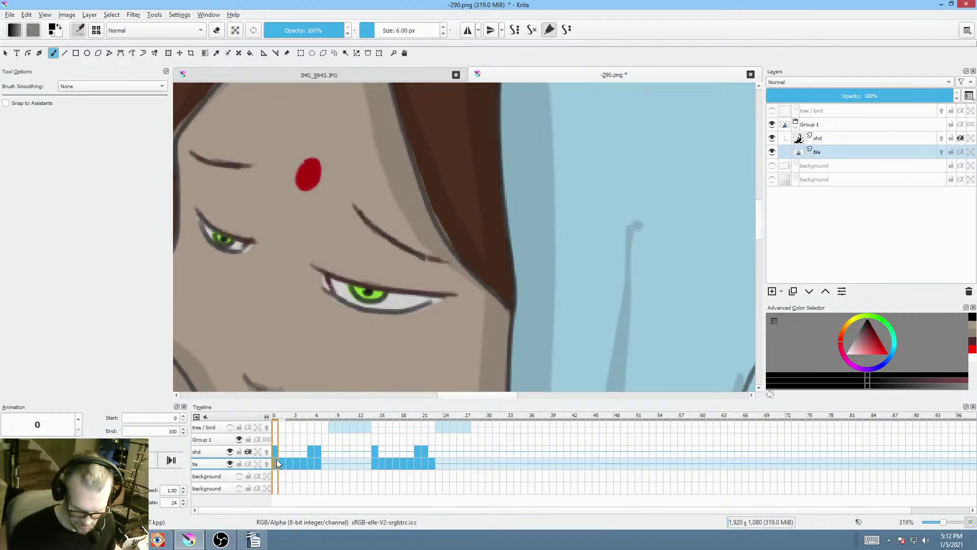
pyautogui.scroll(-5, 512, 289)
pyautogui.scroll(-2, 512, 289)
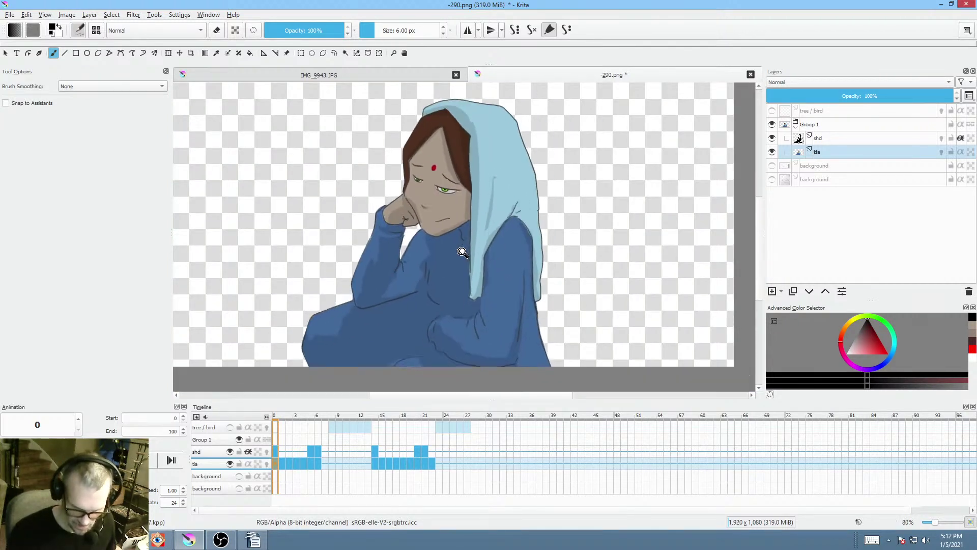
pyautogui.click(288, 462)
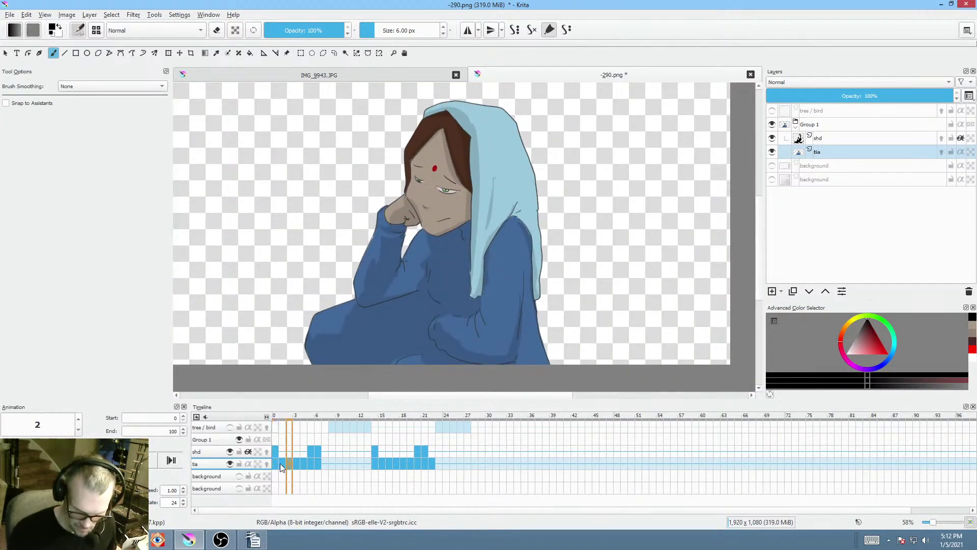
pyautogui.click(275, 460)
pyautogui.click(287, 462)
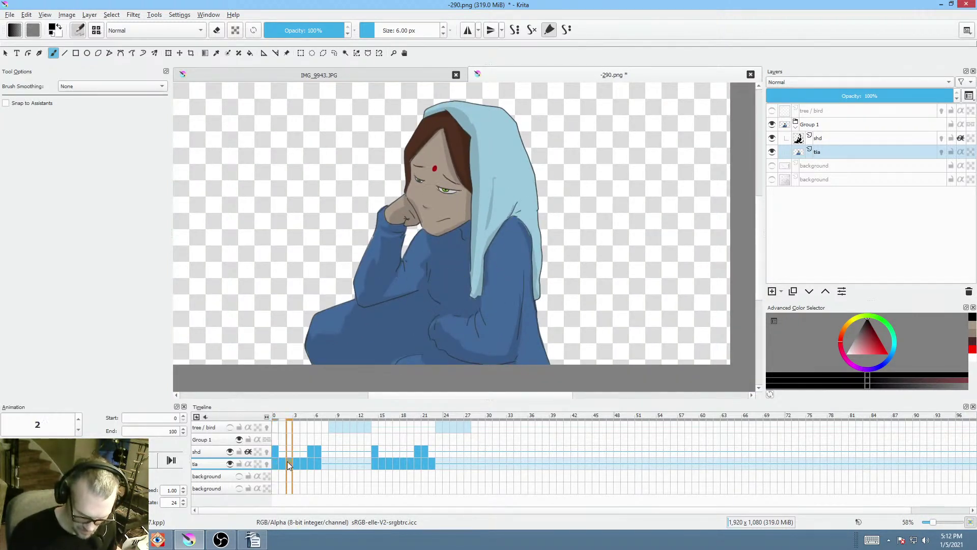
# - Fill a skin-toned wedge beside the resting sleeve's cuff on frame 0 and trim its lower edge with the sampled dress blue
pyautogui.scroll(4, 441, 266)
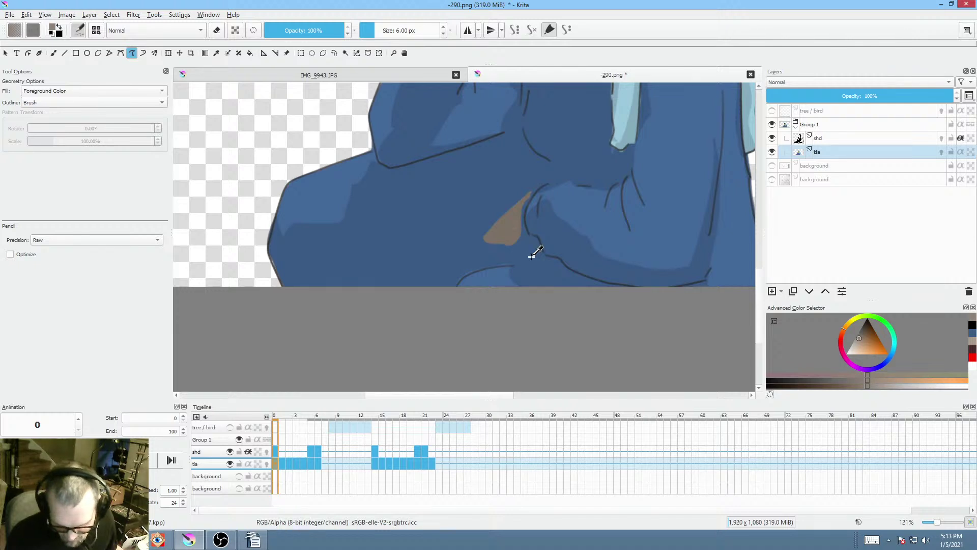
pyautogui.keyDown('ctrl'); pyautogui.click(524, 234); pyautogui.keyUp('ctrl')
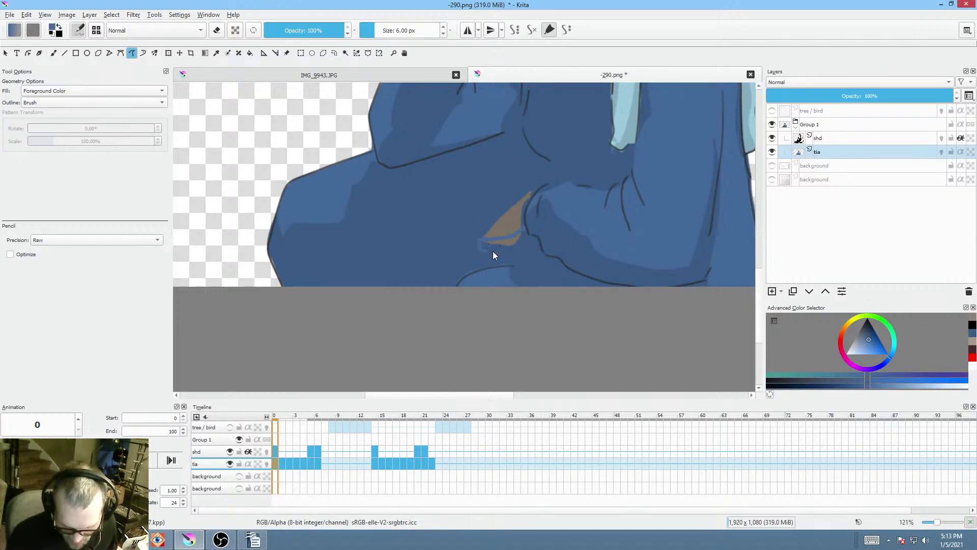
pyautogui.scroll(-3, 537, 238)
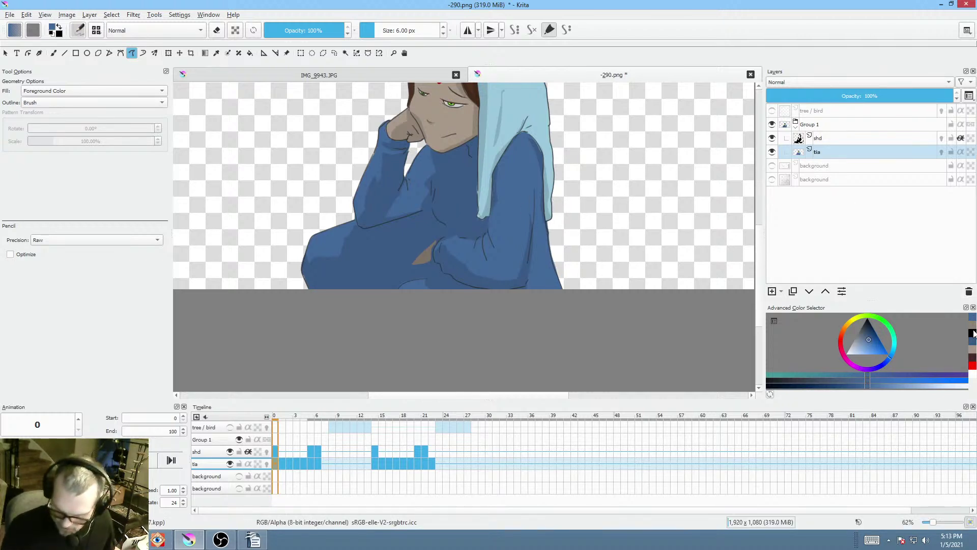
# - Outline the upper and lower edges of the skin-toned wedge on frame 0 in black with the brush and compare with frame 1
pyautogui.keyDown('ctrl'); pyautogui.click(434, 105); pyautogui.keyUp('ctrl')
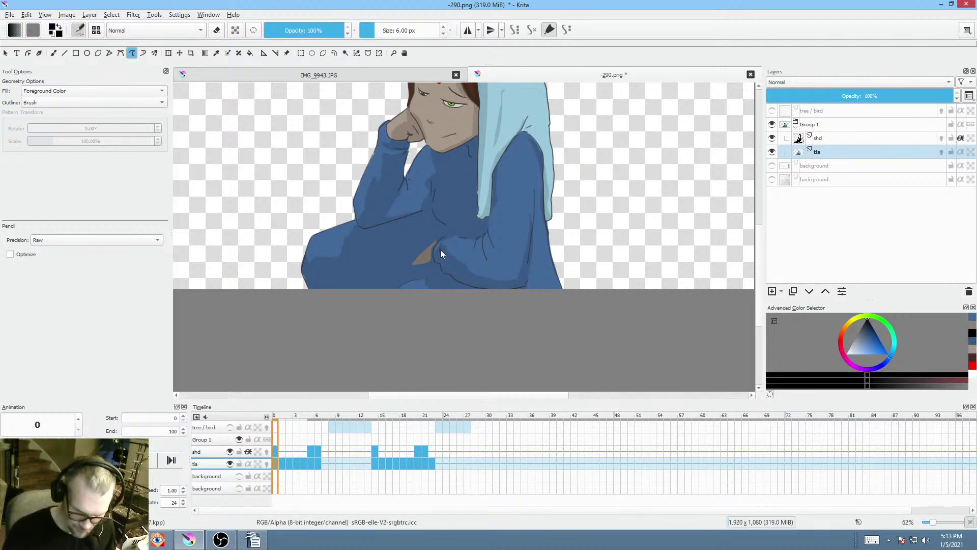
pyautogui.scroll(4, 441, 249)
pyautogui.press('b')
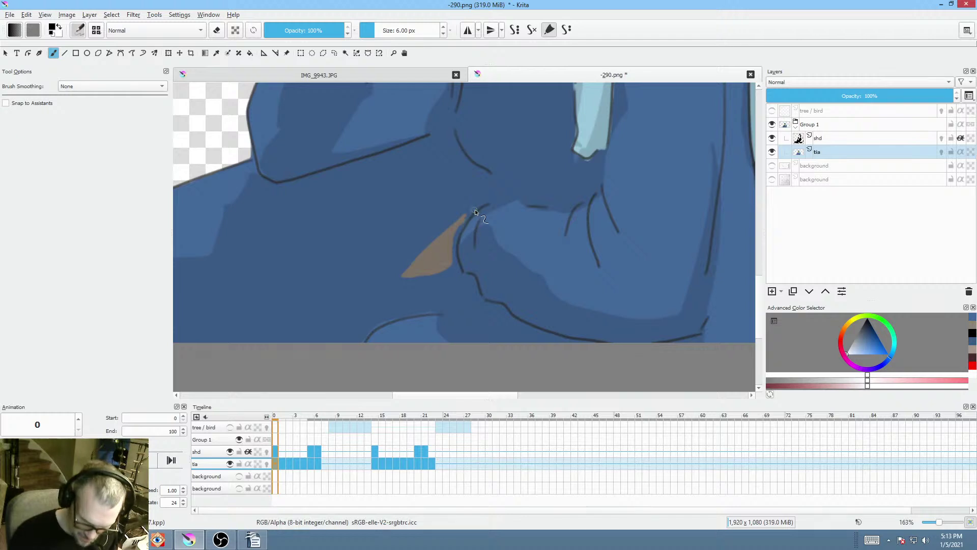
pyautogui.moveTo(463, 218); pyautogui.dragTo(439, 234)
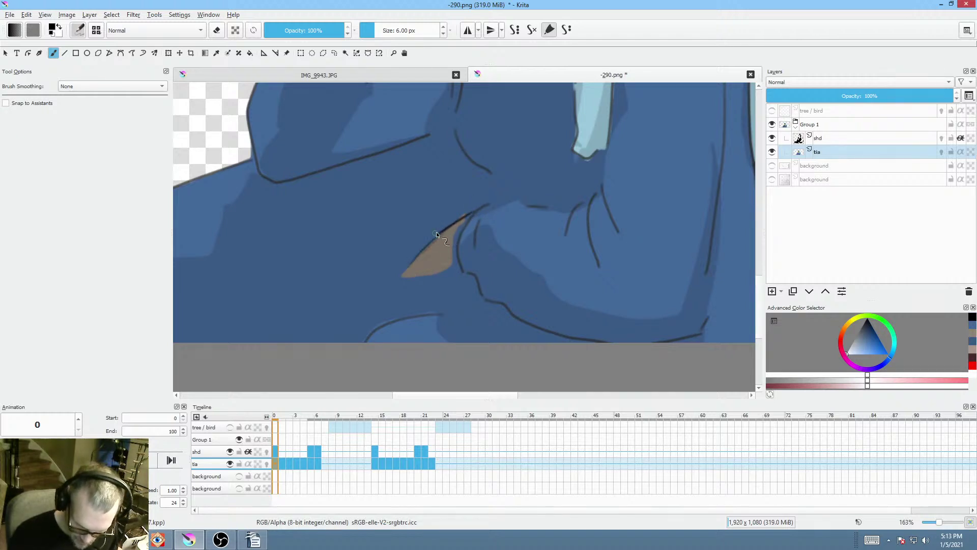
pyautogui.moveTo(402, 276)
pyautogui.mouseDown()
pyautogui.moveTo(440, 272)
pyautogui.moveTo(467, 249)
pyautogui.mouseUp()
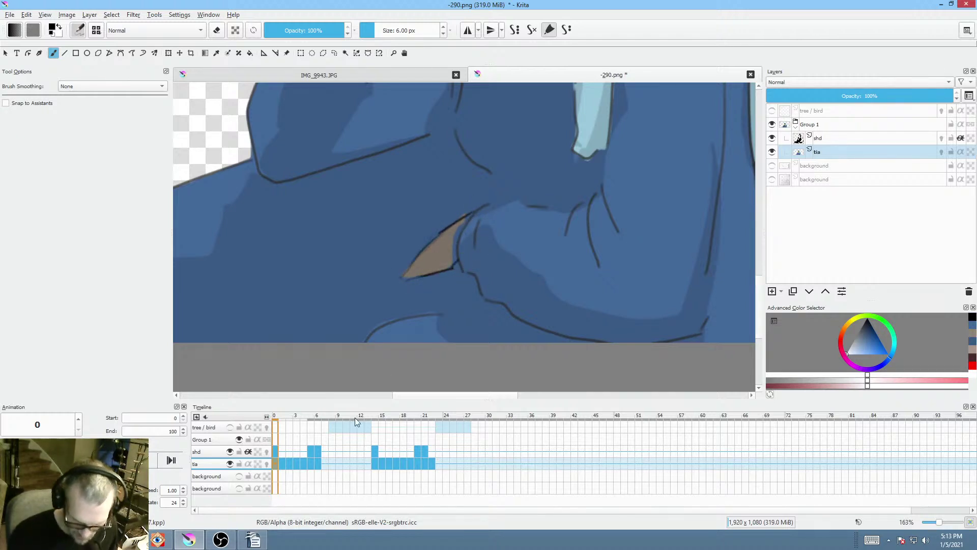
pyautogui.click(283, 463)
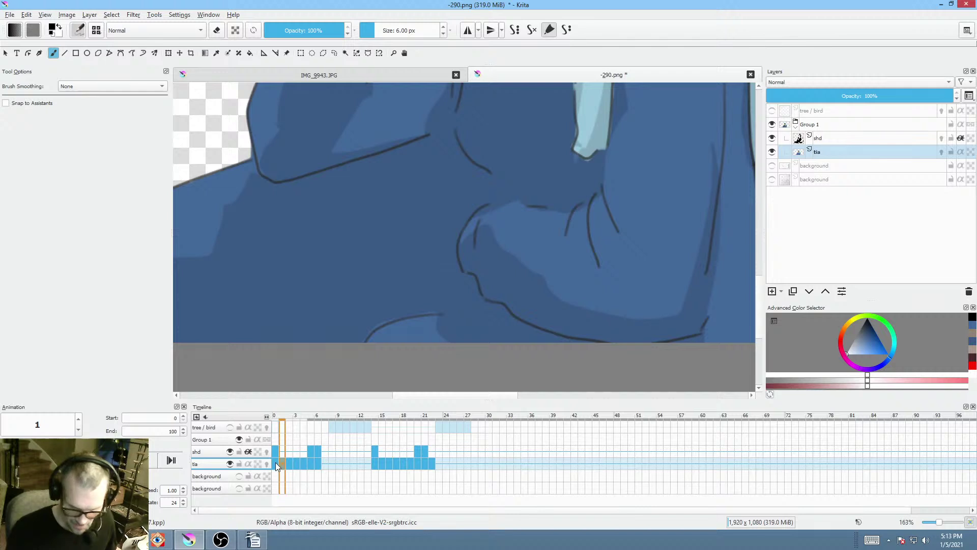
pyautogui.click(276, 462)
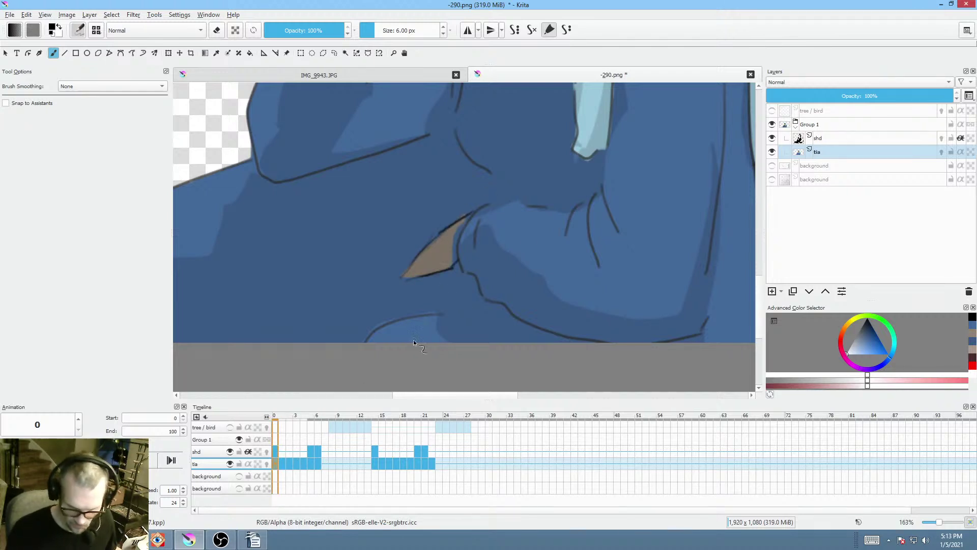
# - Check the whole figure on frames 0 through 4 for differences in the eyes and the hand area
pyautogui.scroll(-4, 444, 294)
pyautogui.moveTo(466, 287); pyautogui.dragTo(468, 292)
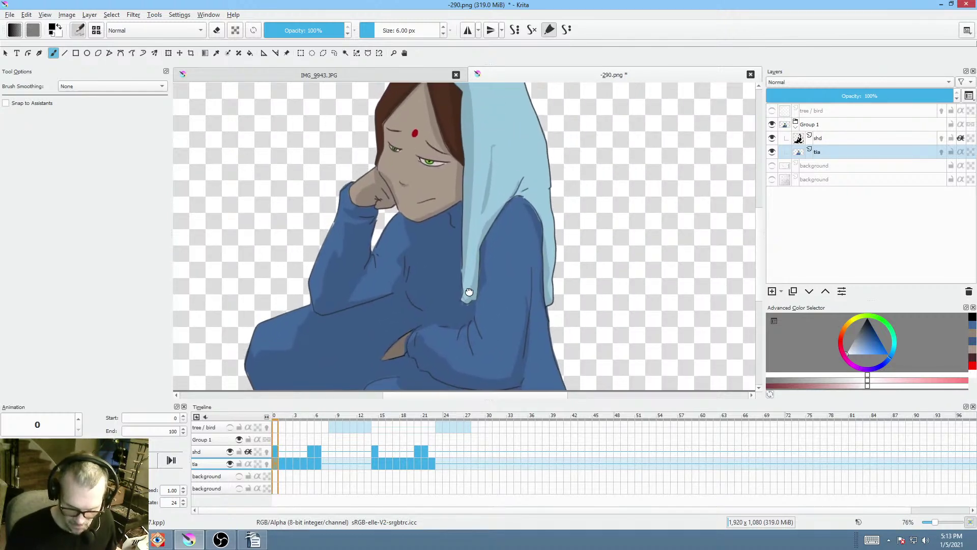
pyautogui.click(282, 462)
pyautogui.click(290, 462)
pyautogui.click(297, 461)
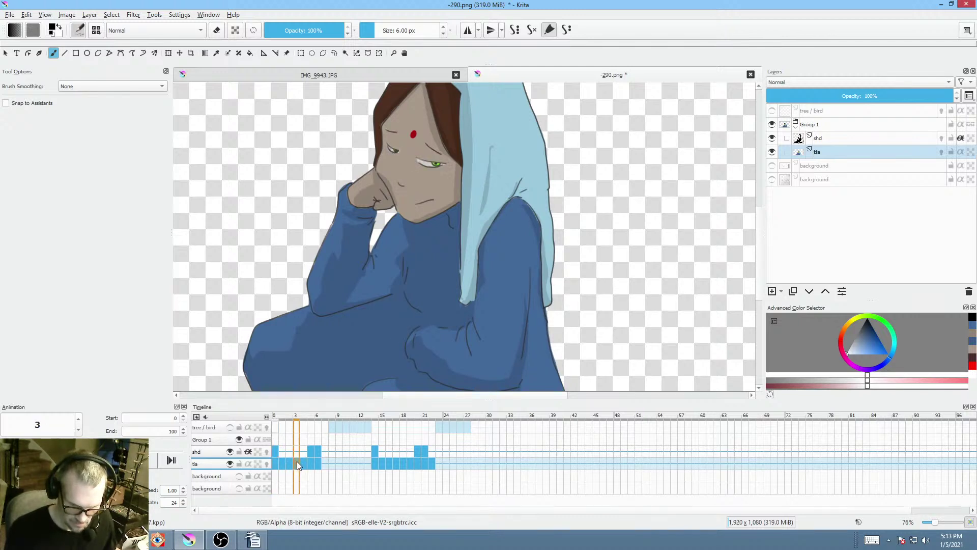
pyautogui.click(301, 463)
# - Remove the tia layer's keyframe at frame 2 and check it against frames 0 and 1
pyautogui.click(292, 464)
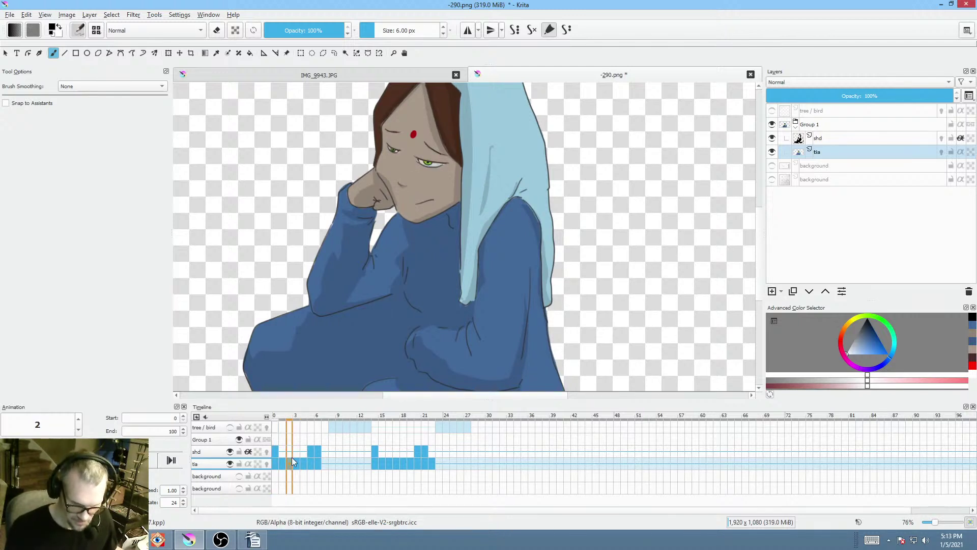
pyautogui.moveTo(292, 457)
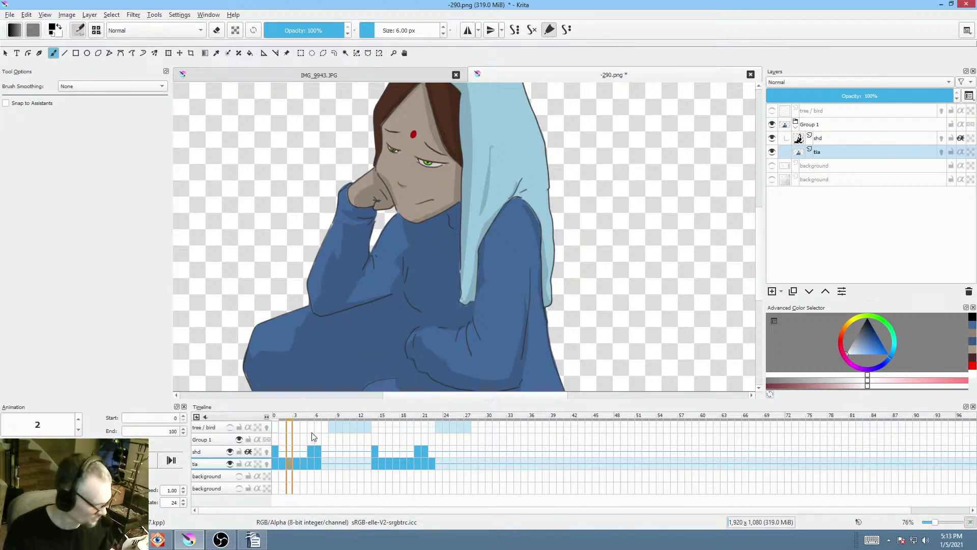
pyautogui.hotkey('ctrl', 'z')
pyautogui.hotkey('ctrl', 'z')
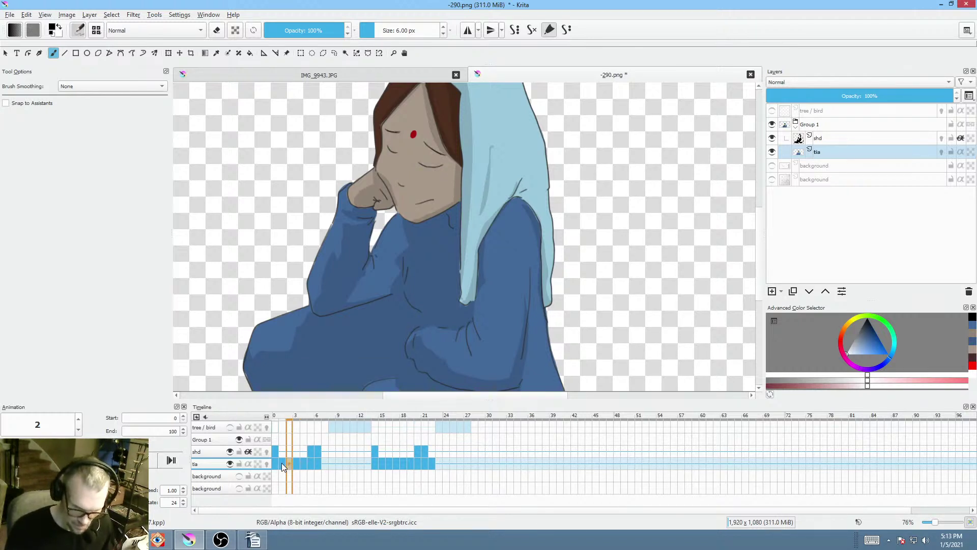
pyautogui.click(282, 463)
pyautogui.click(274, 463)
pyautogui.click(280, 461)
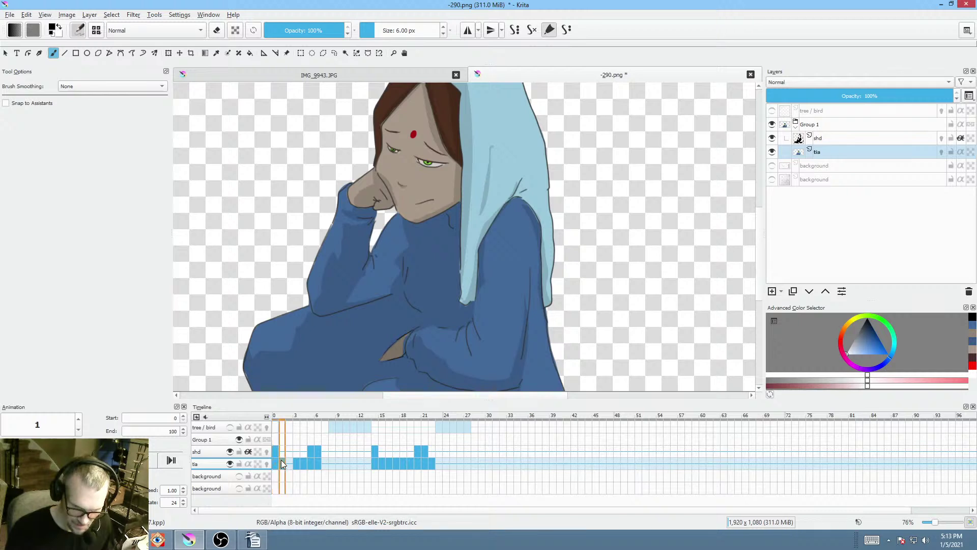
# - Review the eye poses on frames 3, 4 and 5, examining the face closely on frame 4
pyautogui.click(296, 461)
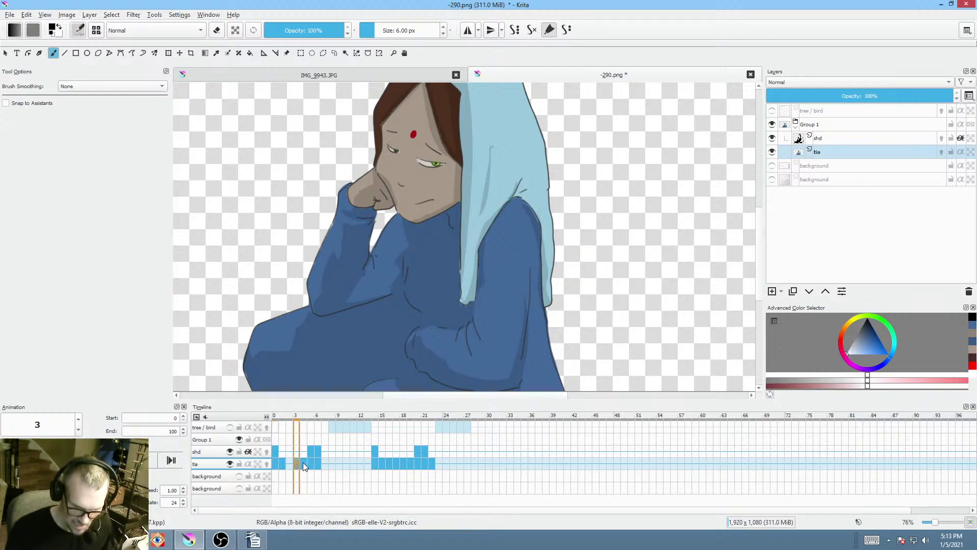
pyautogui.click(303, 463)
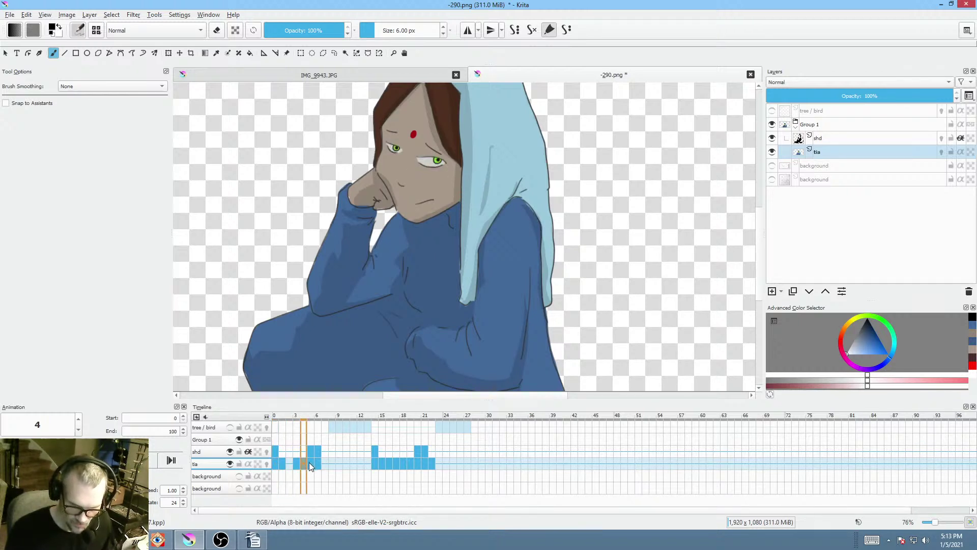
pyautogui.click(310, 462)
pyautogui.click(303, 463)
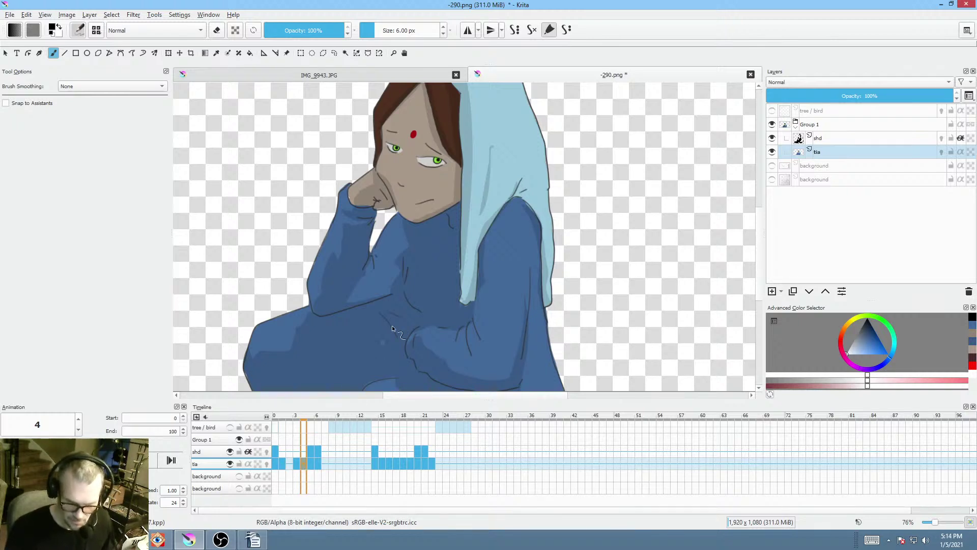
pyautogui.scroll(3, 352, 330)
pyautogui.moveTo(404, 284); pyautogui.dragTo(361, 424)
# - Duplicate the tia layer and rename the copy "eyes"
pyautogui.click(842, 150)
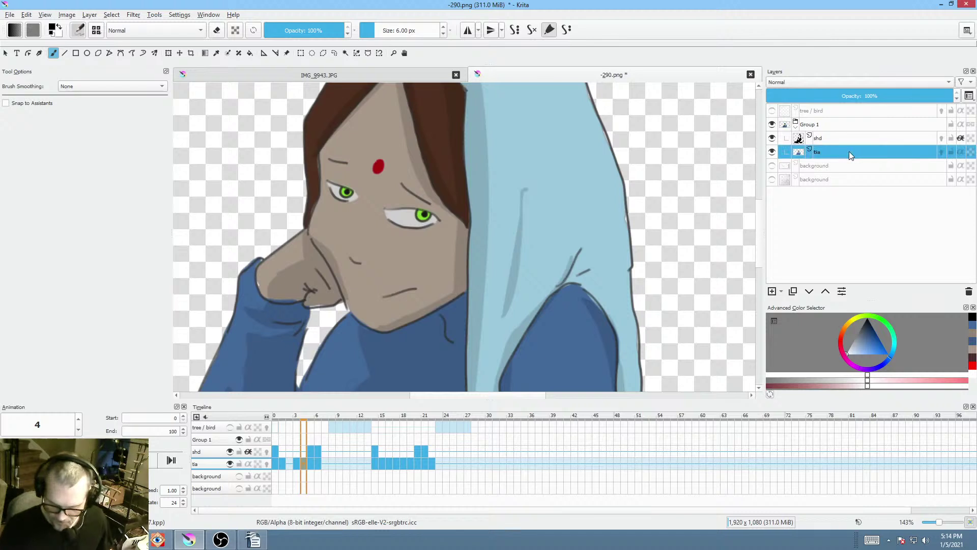
pyautogui.click(793, 292)
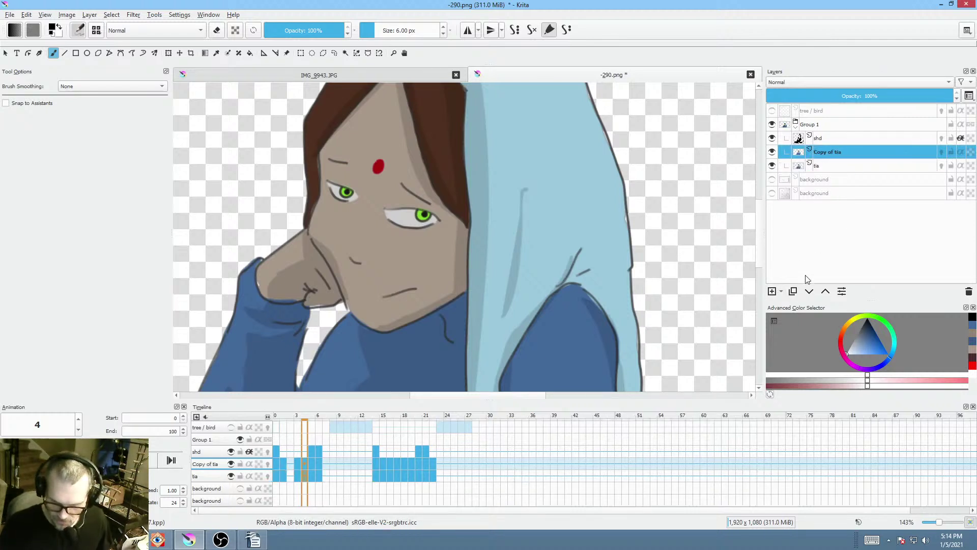
pyautogui.doubleClick(849, 151)
pyautogui.write('eyes')
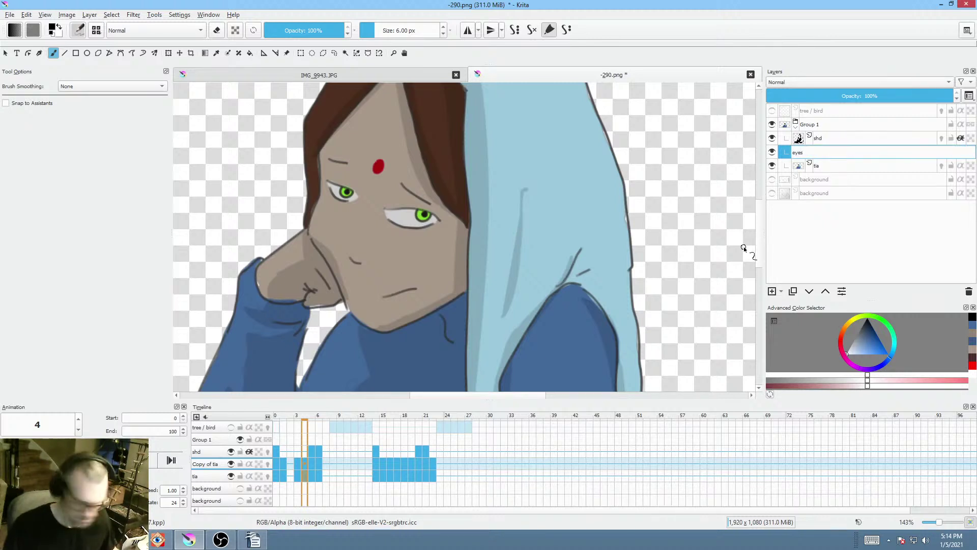
pyautogui.press('Return')
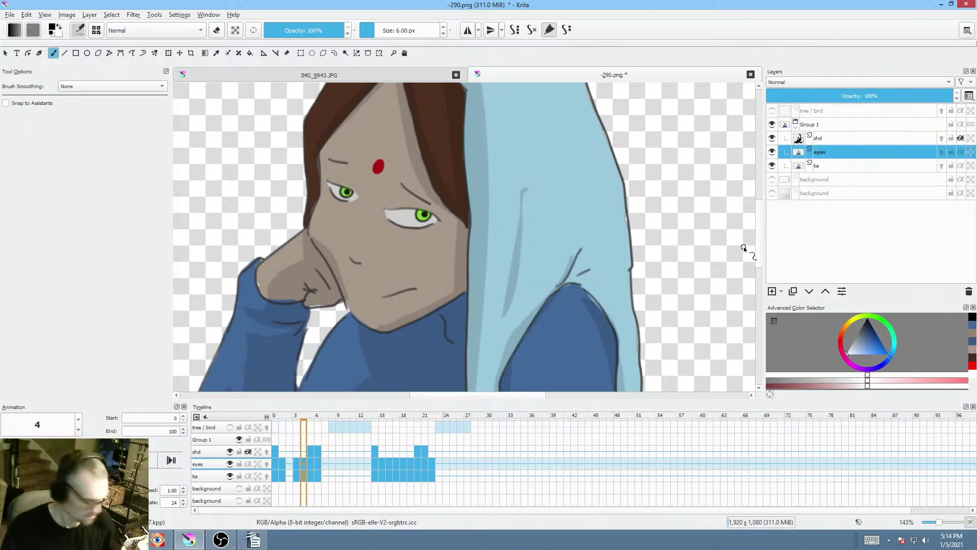
# - Select a freehand outline around both eyes and eyebrows on frame 0 of the eyes layer
pyautogui.click(278, 462)
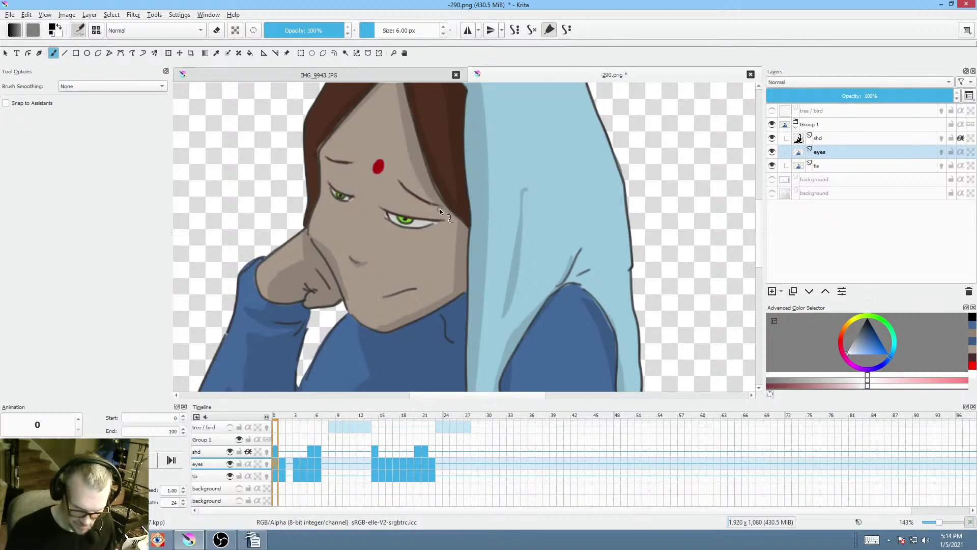
pyautogui.click(306, 417)
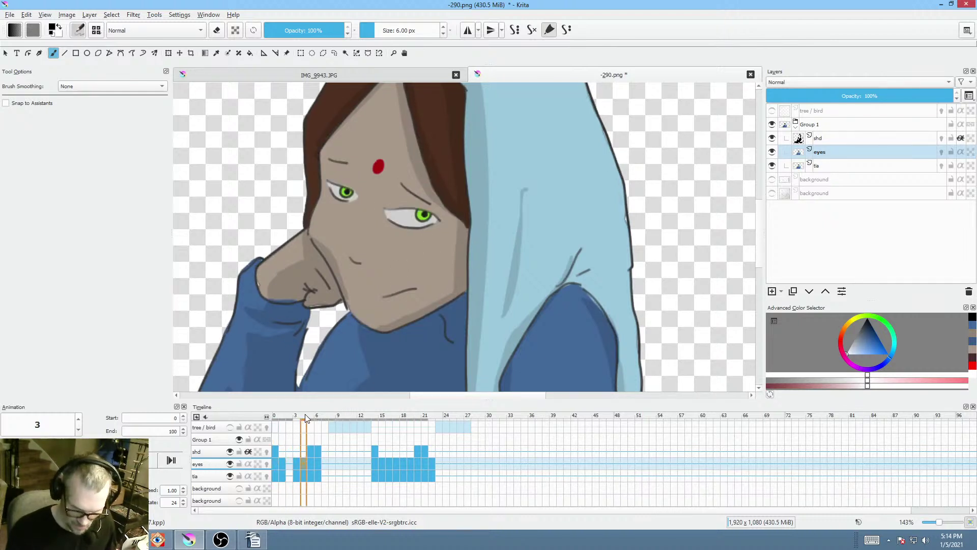
pyautogui.moveTo(305, 417)
pyautogui.mouseDown()
pyautogui.moveTo(315, 415)
pyautogui.moveTo(274, 416)
pyautogui.mouseUp()
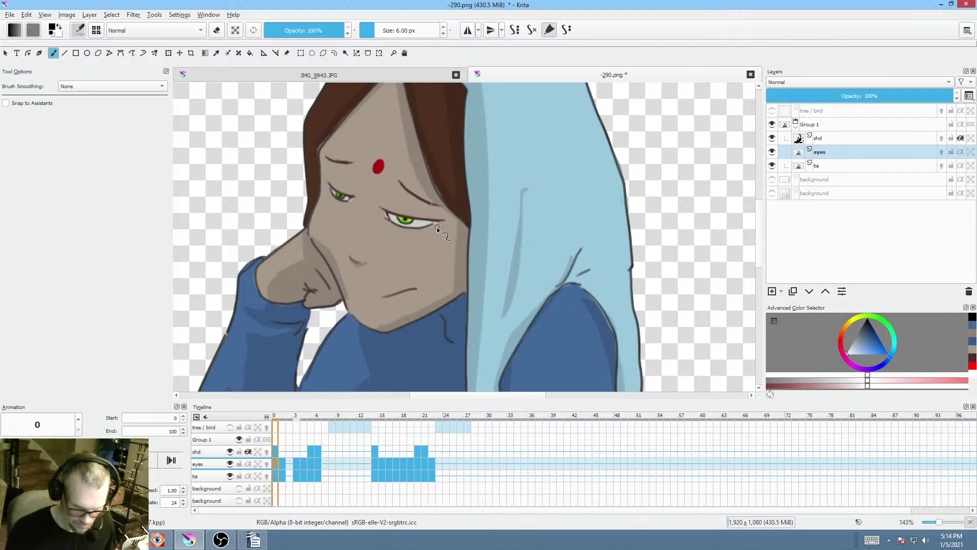
pyautogui.hotkey('ctrl', 'r')
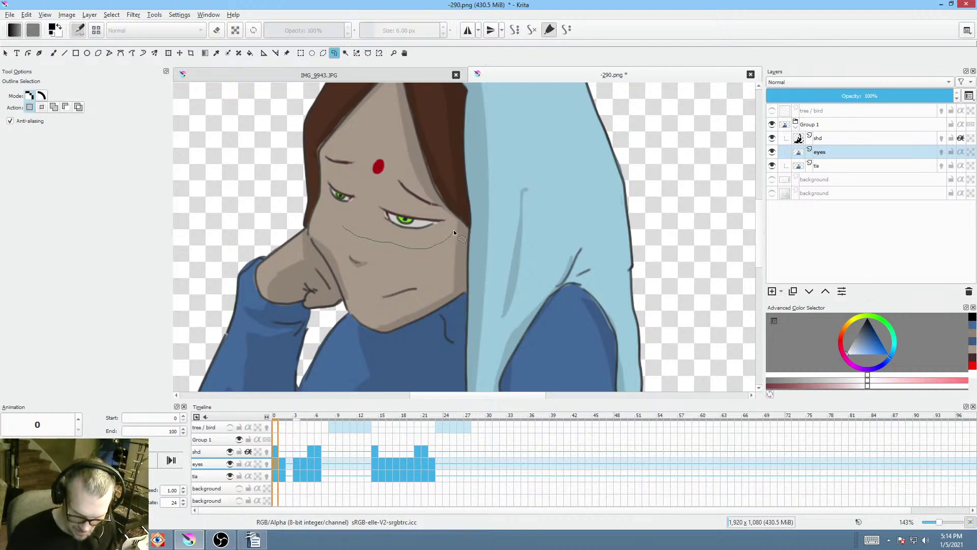
pyautogui.moveTo(457, 204); pyautogui.dragTo(432, 174)
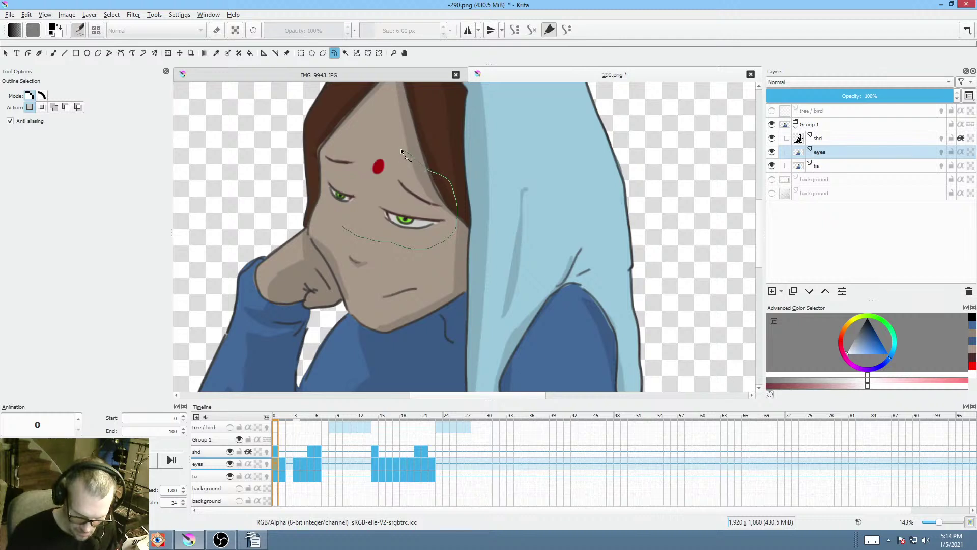
pyautogui.moveTo(338, 138)
pyautogui.mouseDown()
pyautogui.moveTo(319, 150)
pyautogui.moveTo(308, 177)
pyautogui.moveTo(311, 209)
pyautogui.moveTo(342, 229)
pyautogui.mouseUp()
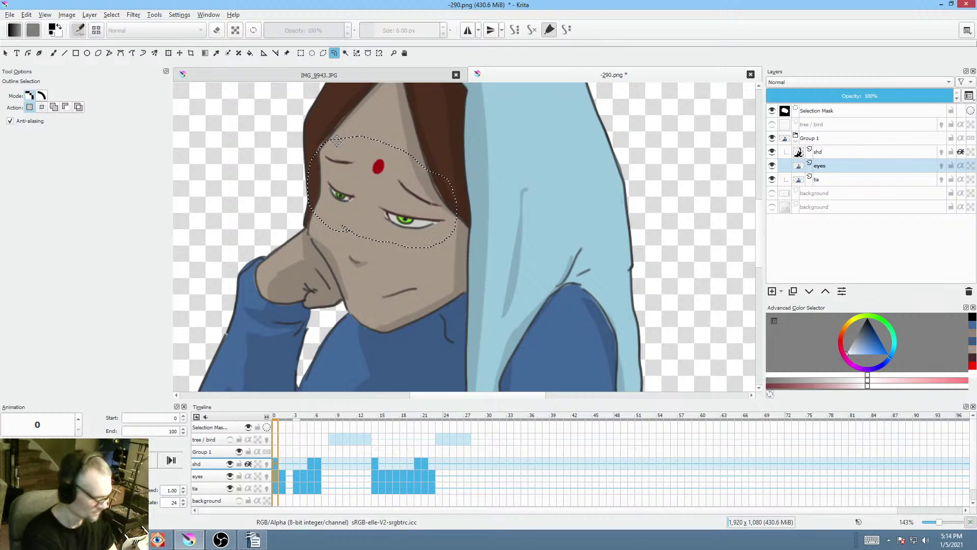
# - Go through frames 1 to 6, checking how the eye-area selection lines up with the face on each one
pyautogui.press('Right')
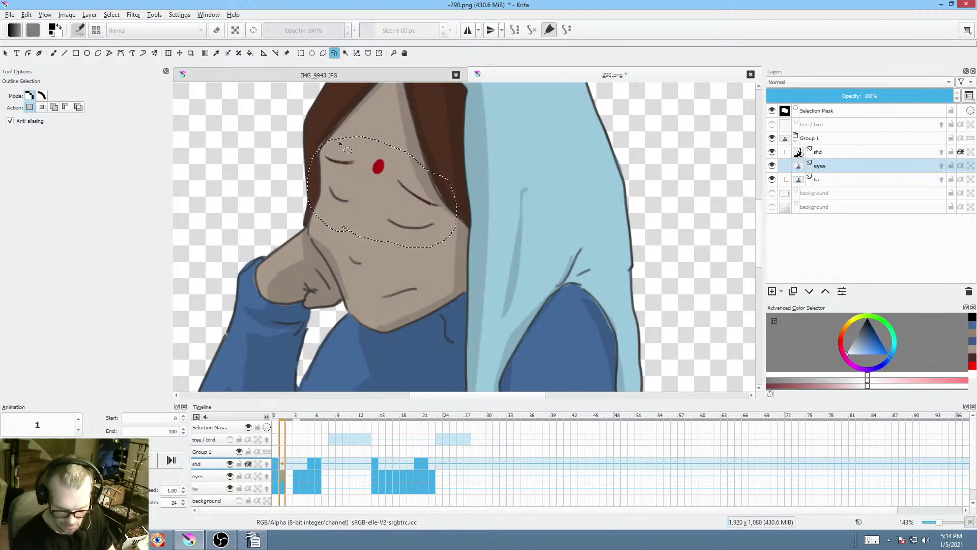
pyautogui.press('Right')
pyautogui.press('Right')
pyautogui.press('Right')
pyautogui.press('Right')
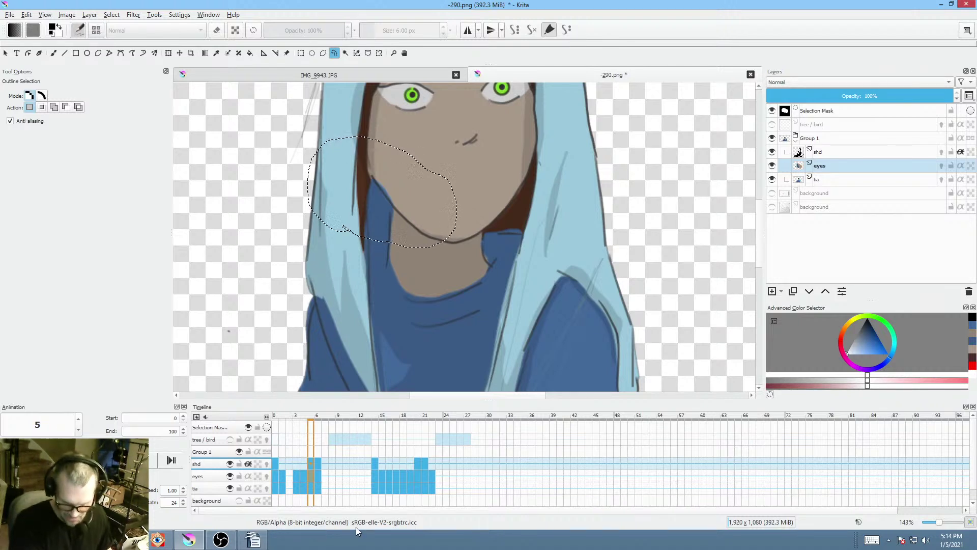
pyautogui.click(317, 475)
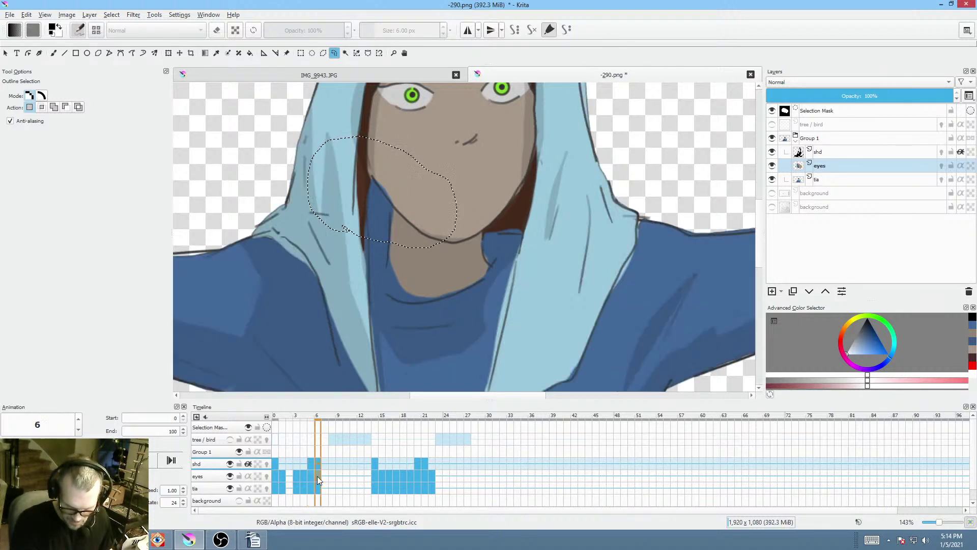
# - Remove the eyes layer's keyframe content on frames 5 and 6, clearing the leftover eye patch from frame 5
pyautogui.click(307, 475)
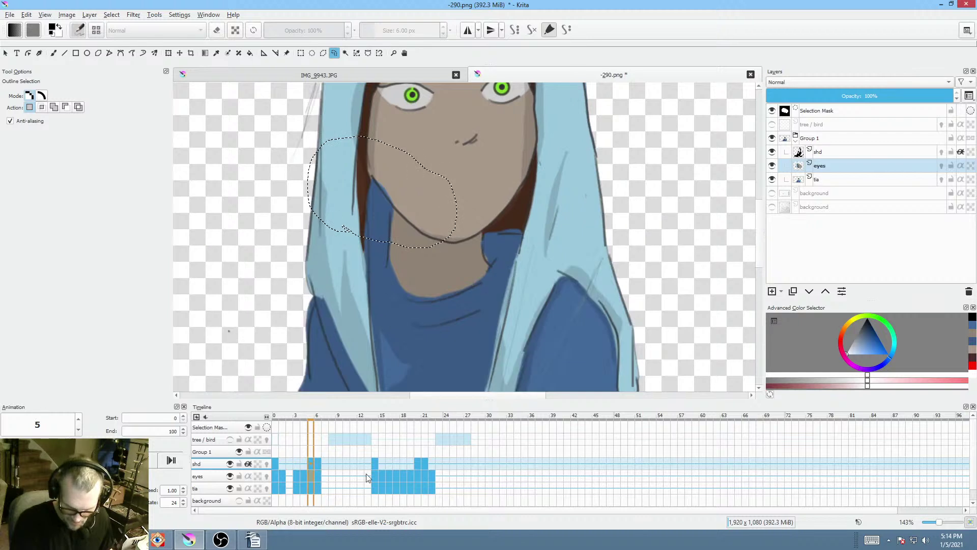
pyautogui.click(317, 475)
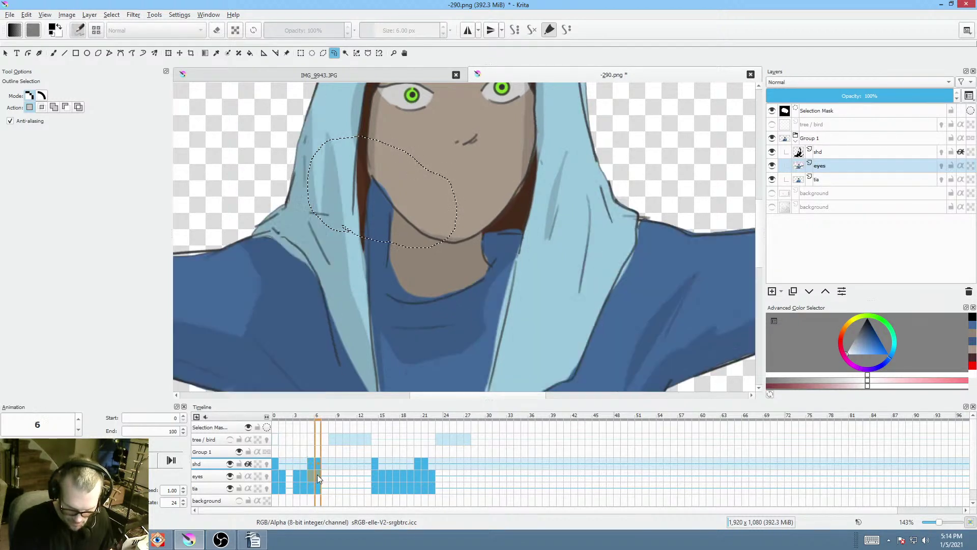
pyautogui.press('Delete')
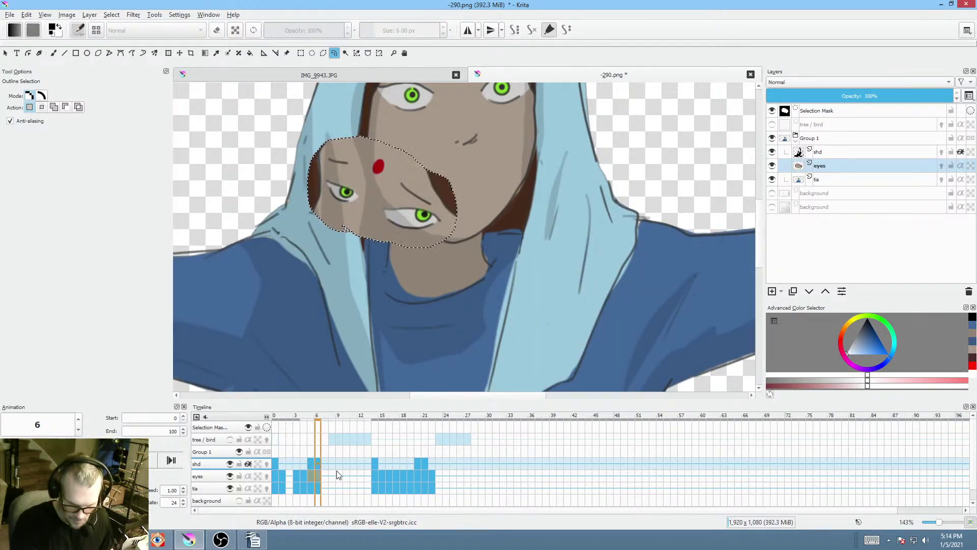
pyautogui.click(337, 471)
pyautogui.click(310, 474)
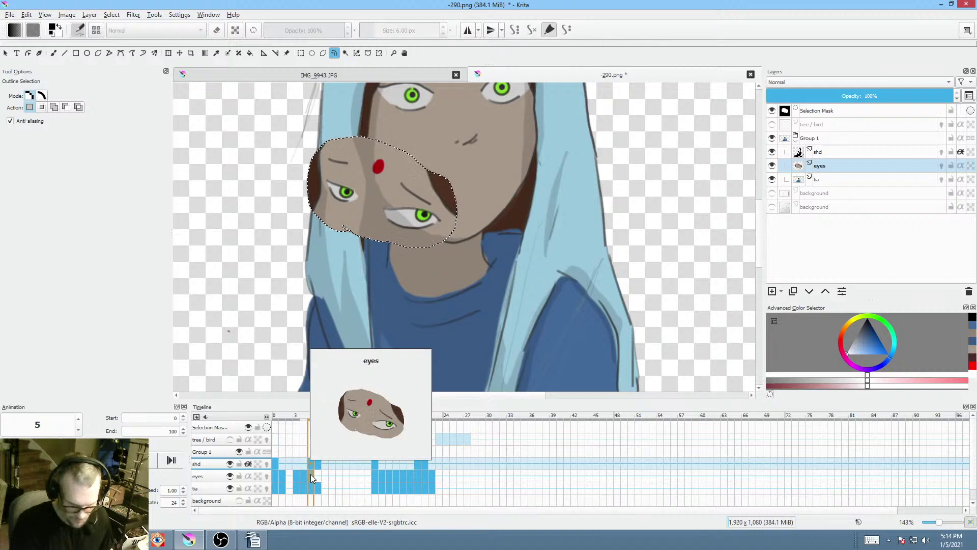
pyautogui.press('Delete')
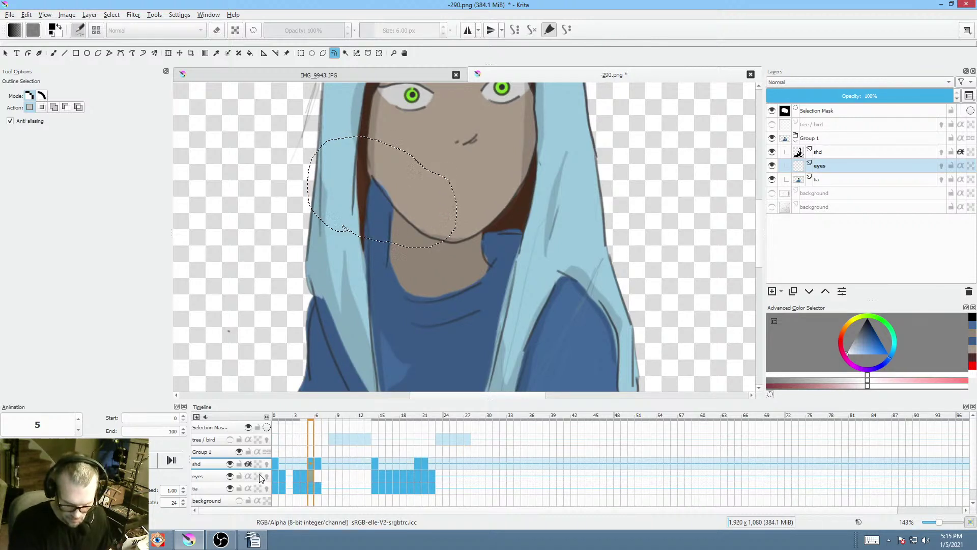
# - Go to frame 0, hide the eyes layer and make the tia layer active with no area selected
pyautogui.click(836, 164)
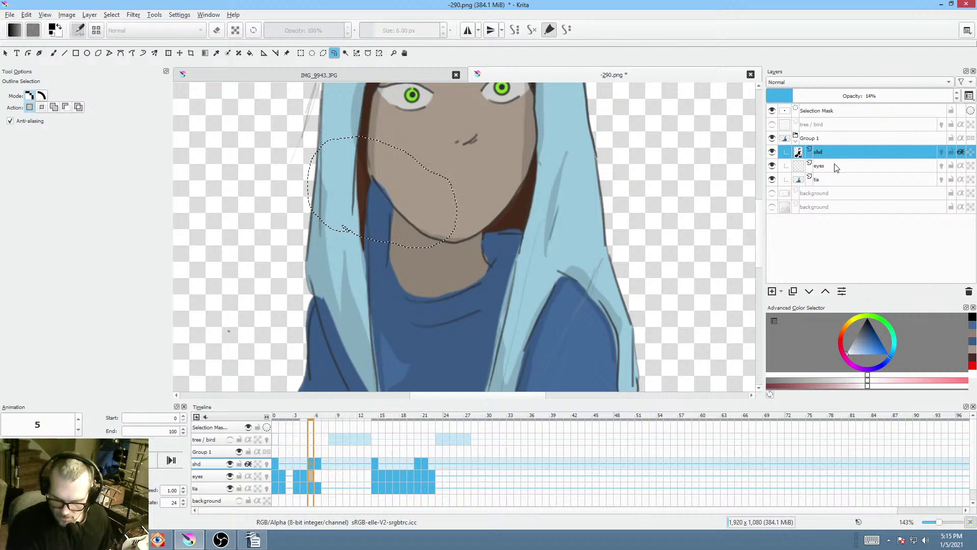
pyautogui.scroll(-3, 583, 198)
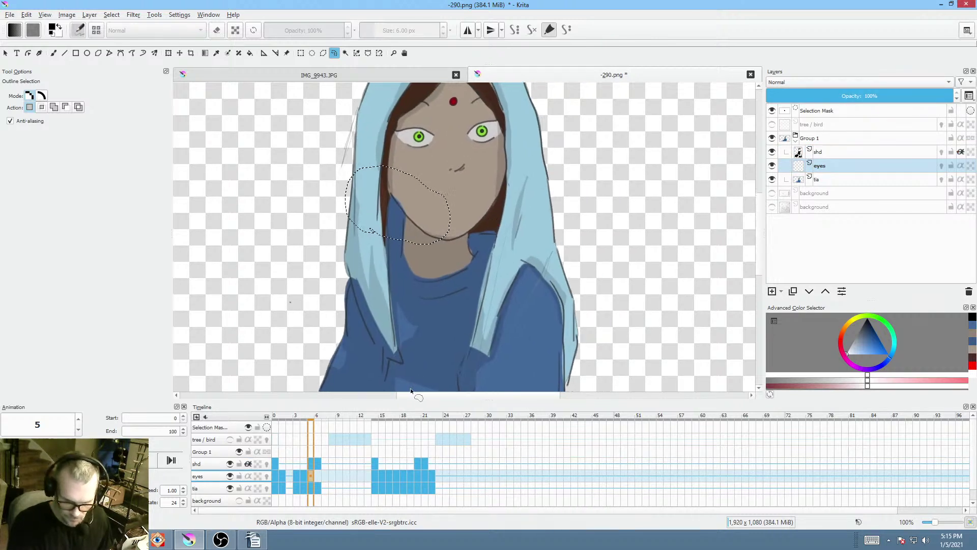
pyautogui.click(274, 413)
pyautogui.moveTo(279, 413)
pyautogui.mouseDown()
pyautogui.moveTo(289, 414)
pyautogui.moveTo(275, 414)
pyautogui.mouseUp()
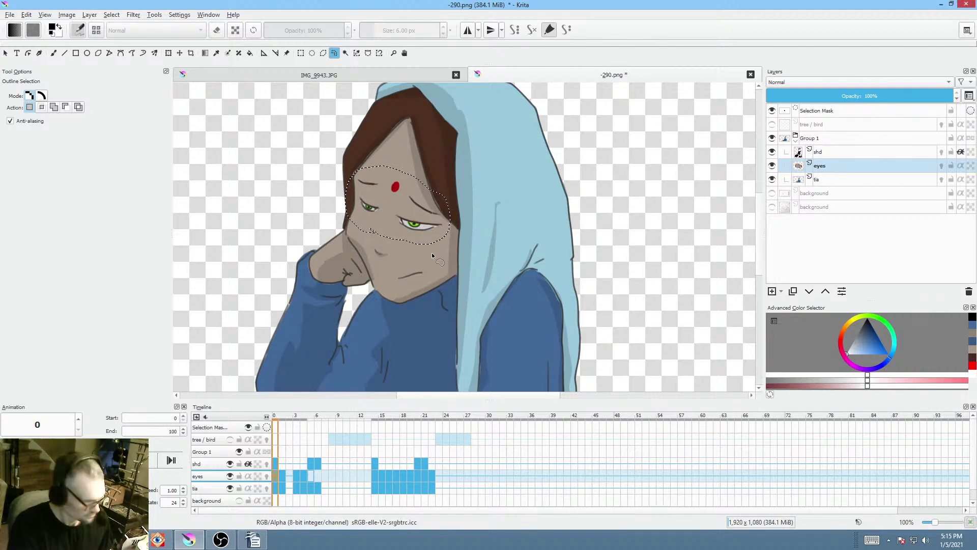
pyautogui.click(772, 165)
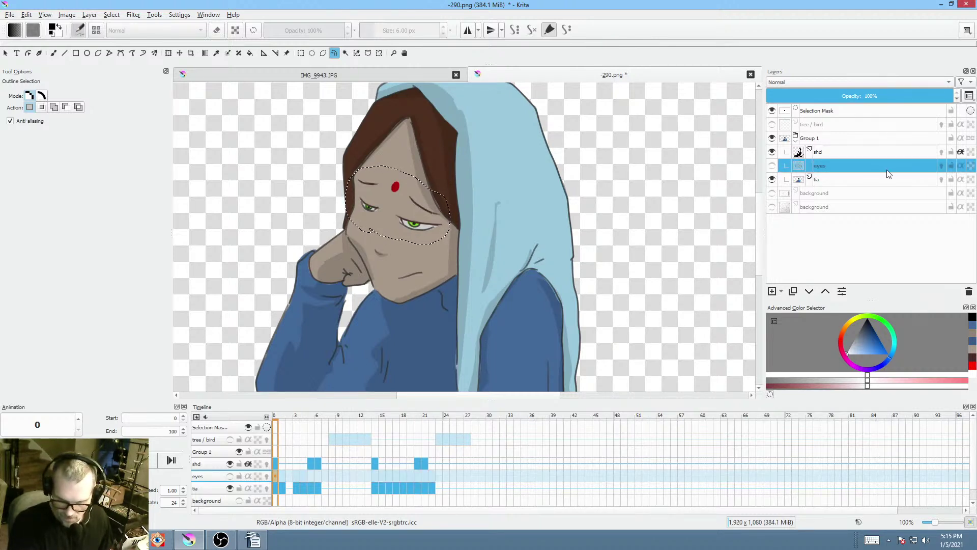
pyautogui.click(826, 179)
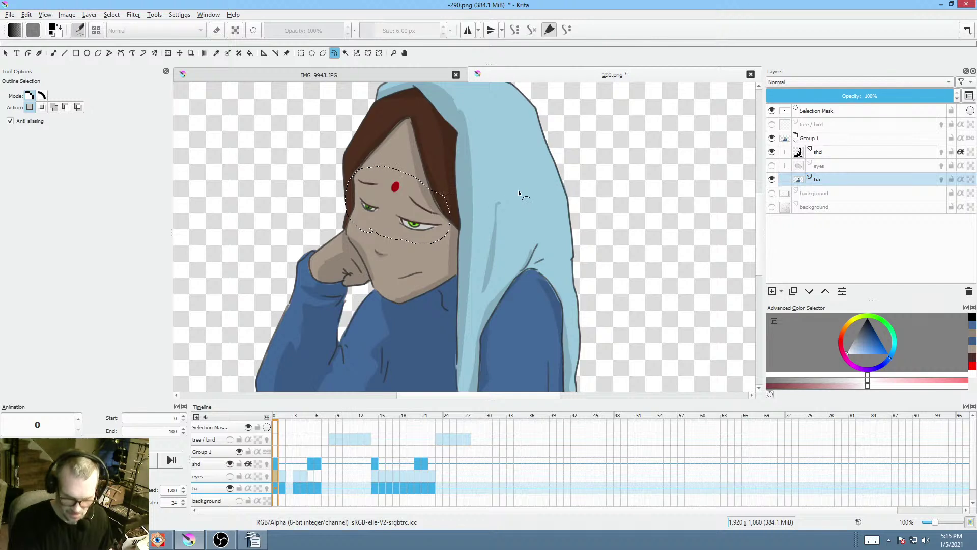
pyautogui.click(472, 203)
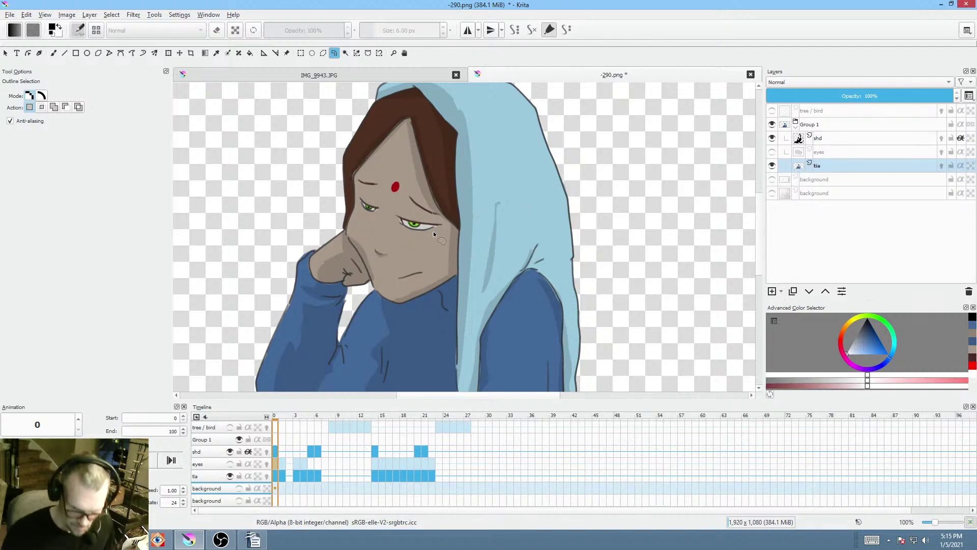
# - Paint over the eyes and eyebrows on the tia layer's frames 0 and 1 with filled freehand shapes in sampled skin colour
pyautogui.press('p')
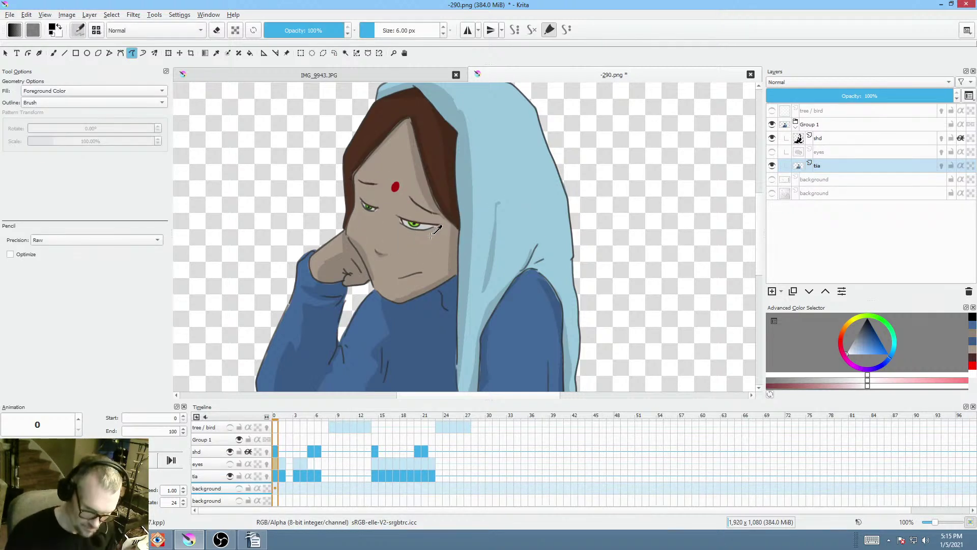
pyautogui.keyDown('ctrl'); pyautogui.click(438, 225); pyautogui.keyUp('ctrl')
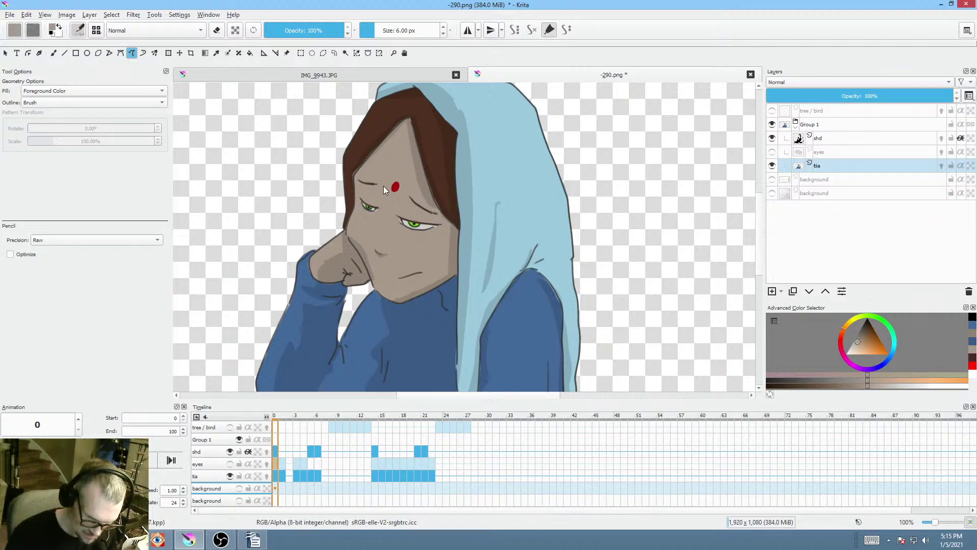
pyautogui.moveTo(359, 205); pyautogui.dragTo(386, 235)
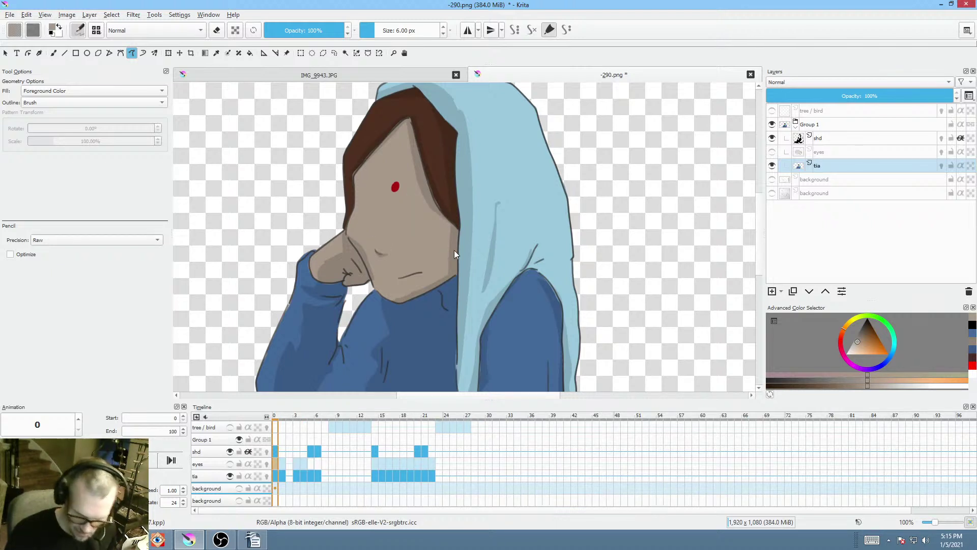
pyautogui.click(283, 475)
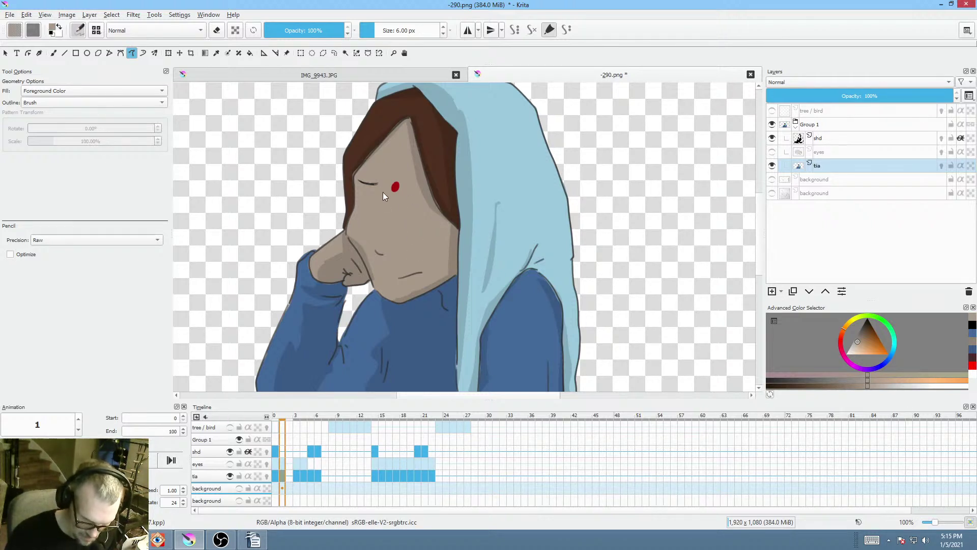
# - Show the eyes layer again and step back and forth through frames 0 to 6 to check the eye poses over the face
pyautogui.click(296, 473)
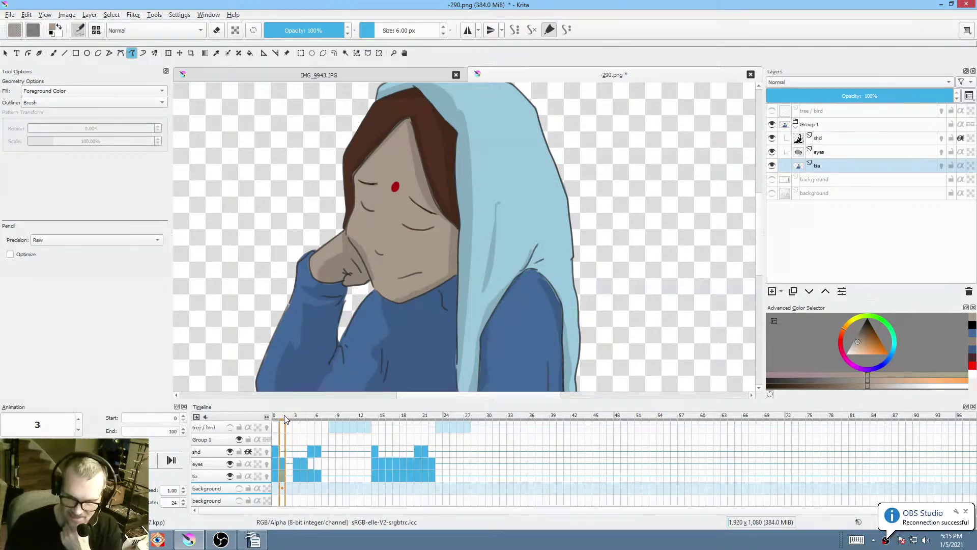
pyautogui.moveTo(285, 418); pyautogui.dragTo(317, 426)
pyautogui.press('Left')
pyautogui.press('Left')
pyautogui.press('Left')
pyautogui.press('Left')
pyautogui.press('Left')
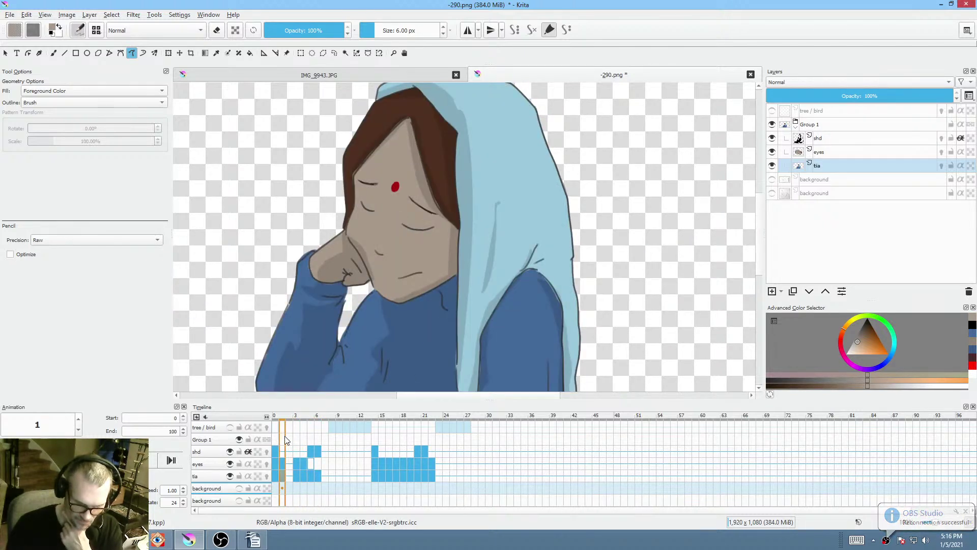
pyautogui.moveTo(543, 264); pyautogui.dragTo(458, 253)
pyautogui.scroll(-3, 531, 224)
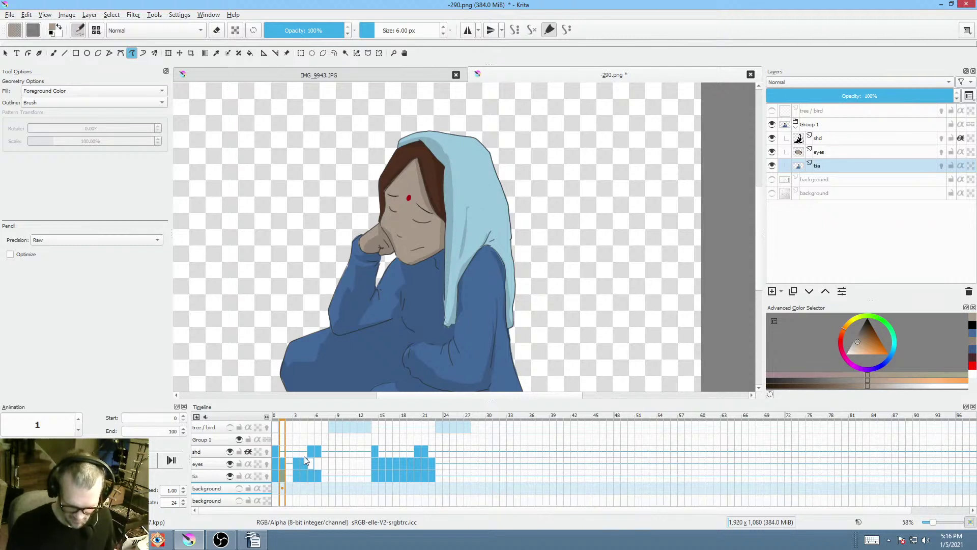
pyautogui.moveTo(285, 418)
pyautogui.mouseDown()
pyautogui.moveTo(310, 419)
pyautogui.moveTo(276, 426)
pyautogui.moveTo(305, 430)
pyautogui.moveTo(285, 430)
pyautogui.mouseUp()
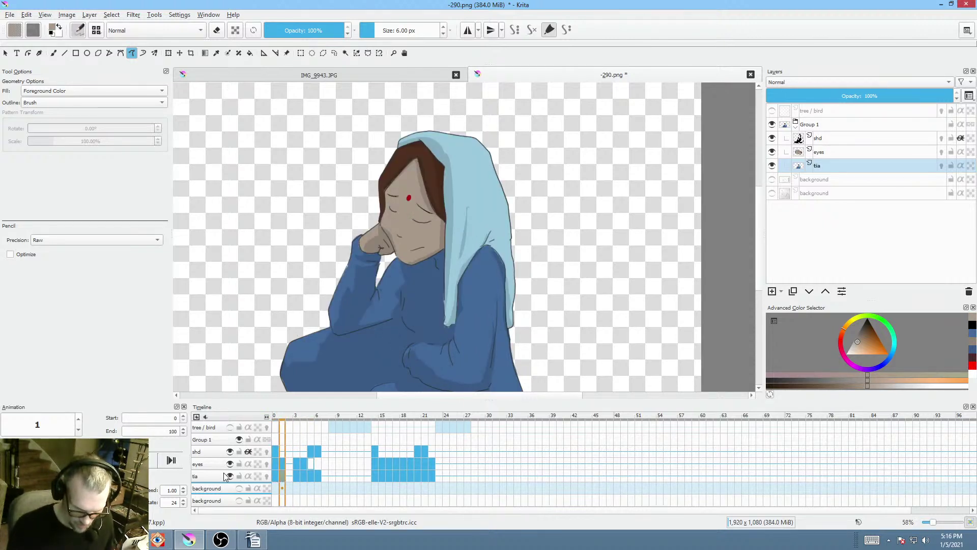
# - Delete the tia layer's keyframes on frames 1 to 4 and scrub from frame 0 to 6 to check the eye changes
pyautogui.click(280, 474)
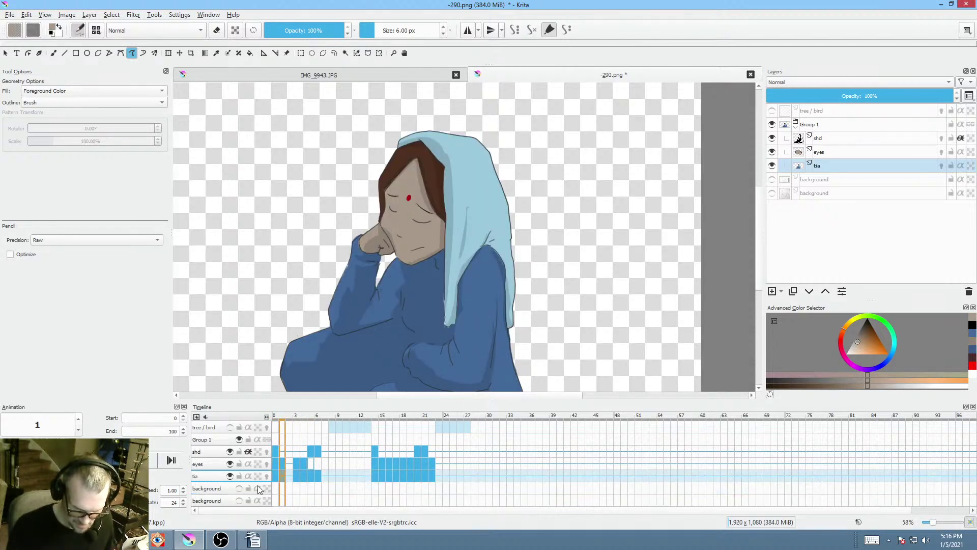
pyautogui.keyDown('shift'); pyautogui.click(300, 475); pyautogui.keyUp('shift')
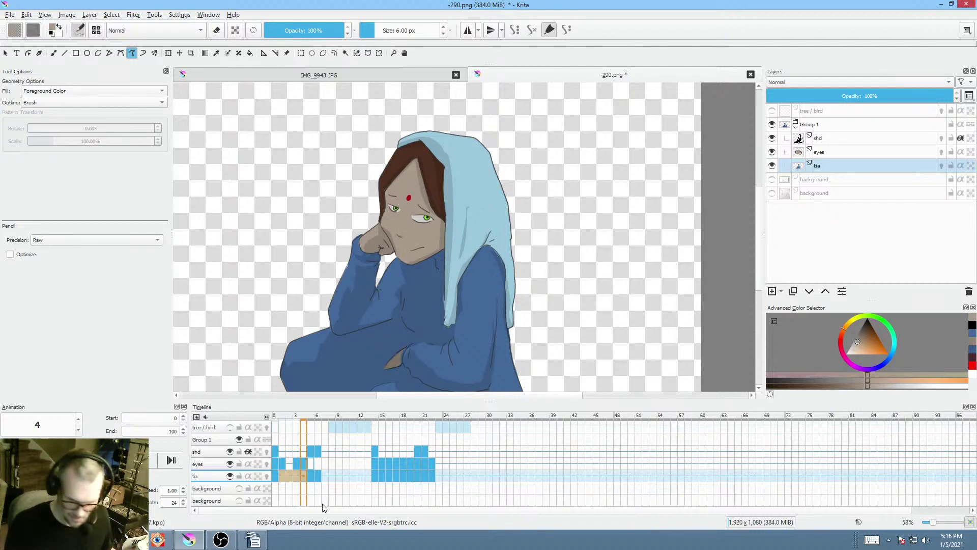
pyautogui.click(276, 474)
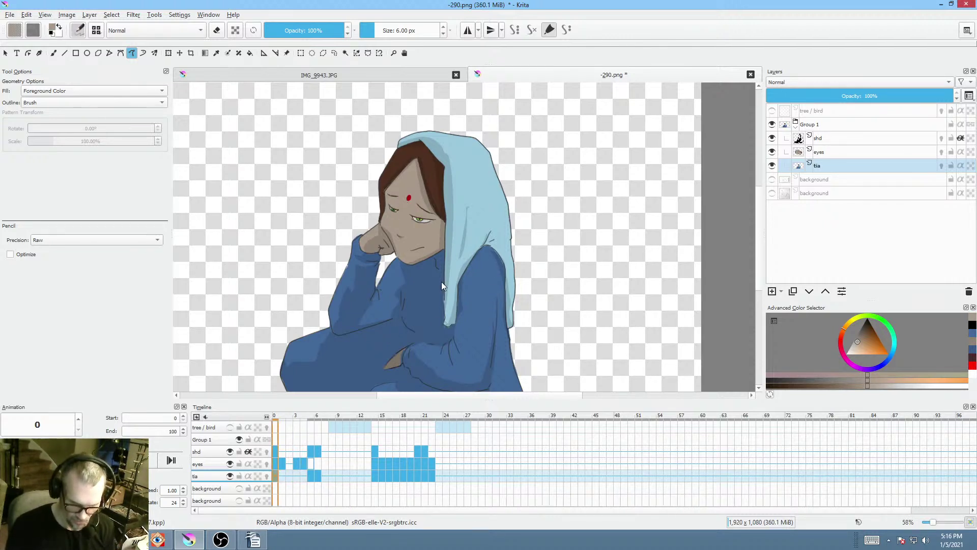
pyautogui.moveTo(288, 418)
pyautogui.mouseDown()
pyautogui.moveTo(311, 419)
pyautogui.moveTo(265, 422)
pyautogui.moveTo(303, 422)
pyautogui.moveTo(274, 428)
pyautogui.mouseUp()
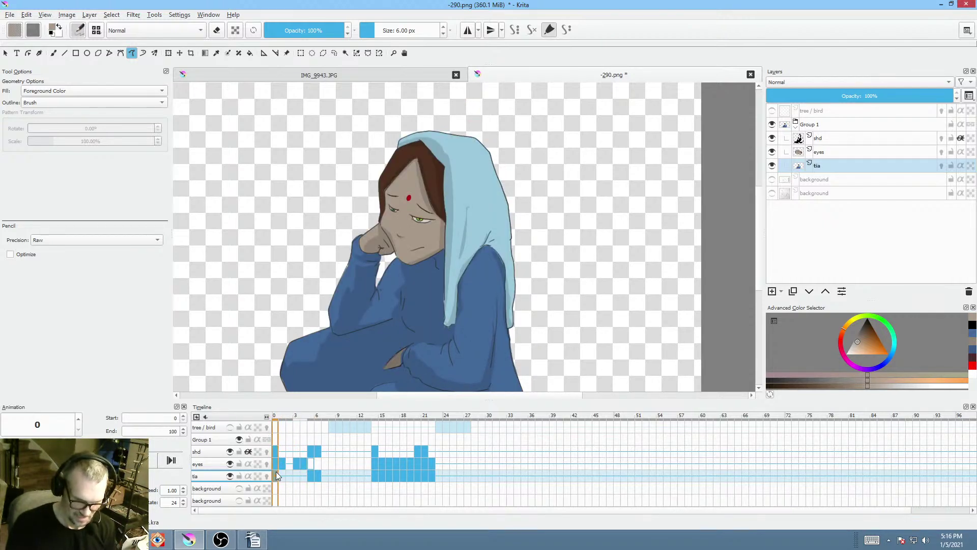
pyautogui.scroll(-1, 360, 337)
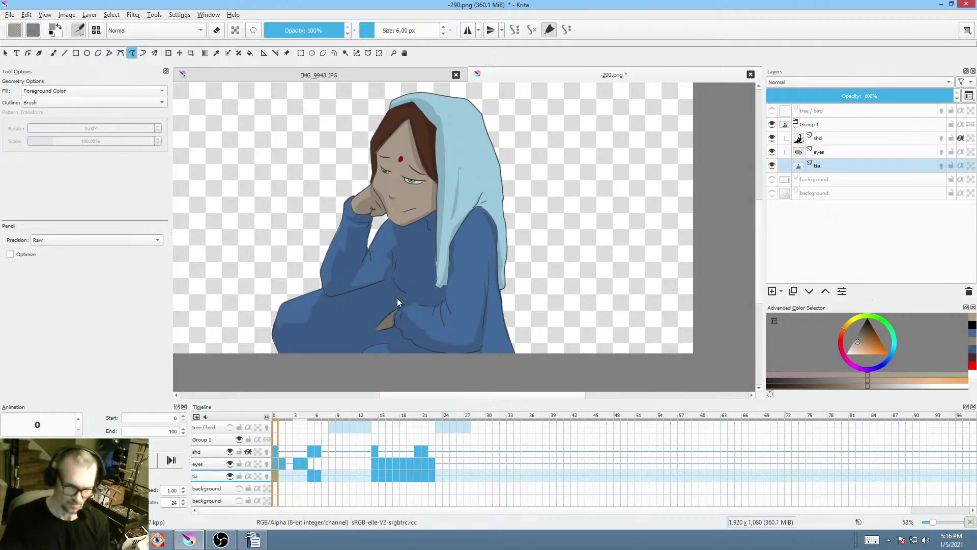
pyautogui.moveTo(288, 416)
pyautogui.mouseDown()
pyautogui.moveTo(310, 419)
pyautogui.moveTo(298, 422)
pyautogui.mouseUp()
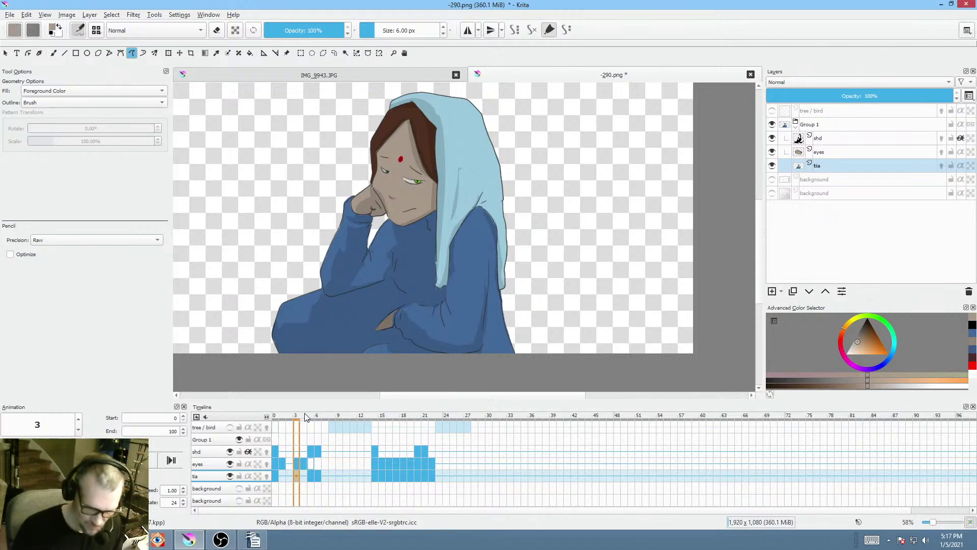
pyautogui.moveTo(303, 414)
pyautogui.mouseDown()
pyautogui.moveTo(276, 415)
pyautogui.moveTo(329, 411)
pyautogui.moveTo(299, 414)
pyautogui.moveTo(316, 417)
pyautogui.mouseUp()
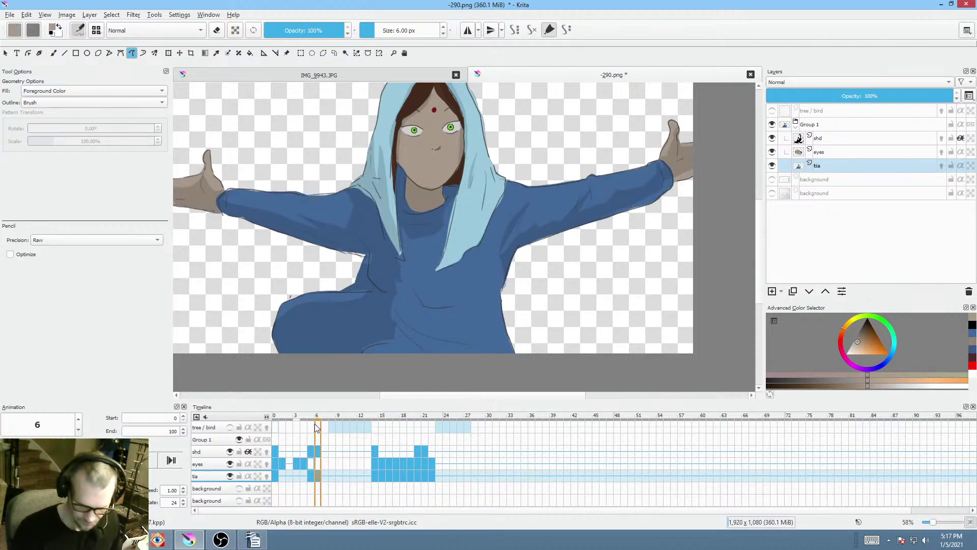
# - On frame 5 of the shd layer, try a filled black shadow shape over the leg fold near the image's lower edge
pyautogui.click(310, 474)
pyautogui.scroll(3, 523, 263)
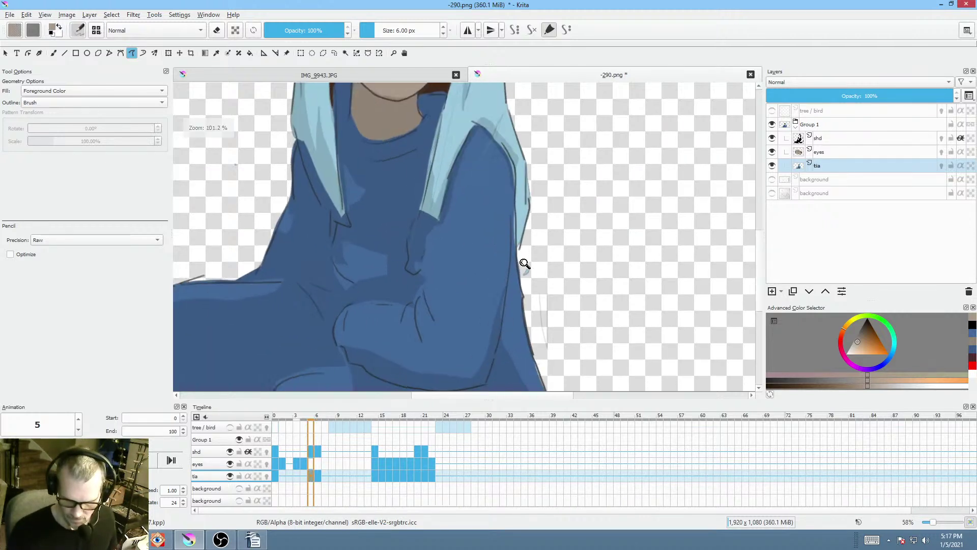
pyautogui.scroll(-3, 523, 264)
pyautogui.hscroll(-3, 519, 277)
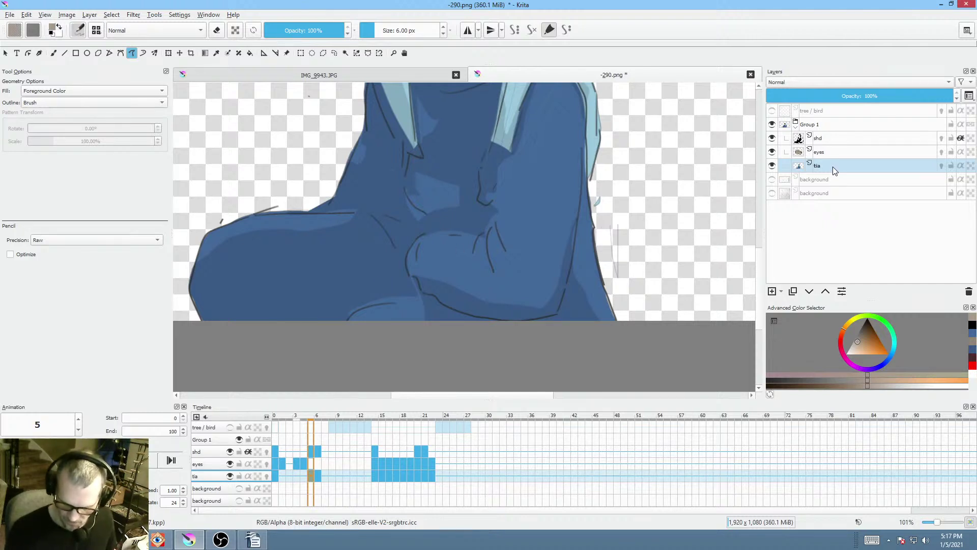
pyautogui.click(834, 139)
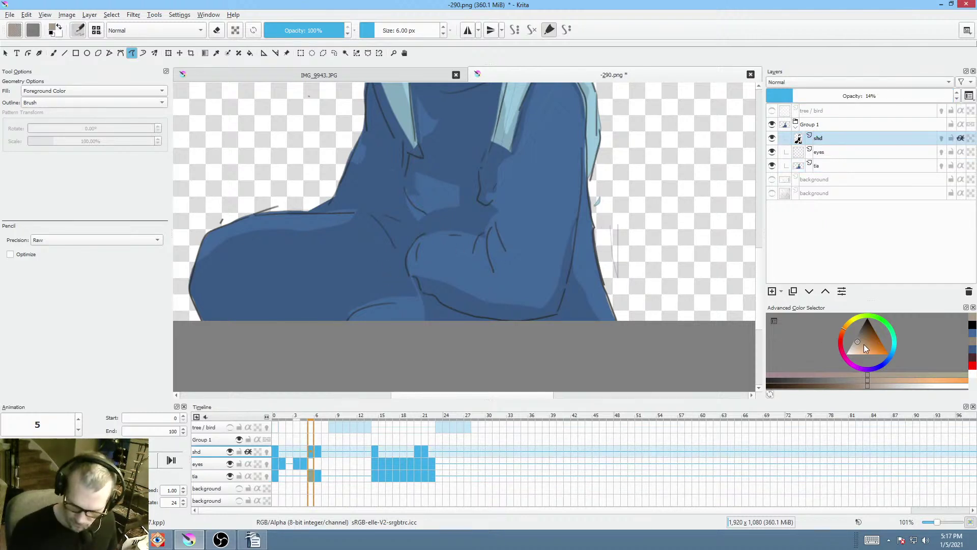
pyautogui.moveTo(863, 344); pyautogui.dragTo(868, 319)
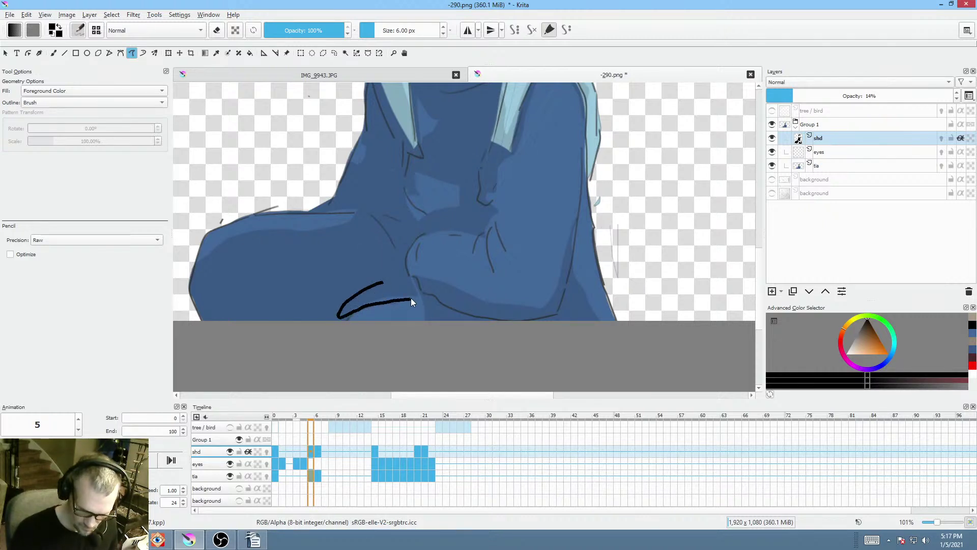
pyautogui.hotkey('ctrl', 'z')
pyautogui.scroll(-1, 526, 270)
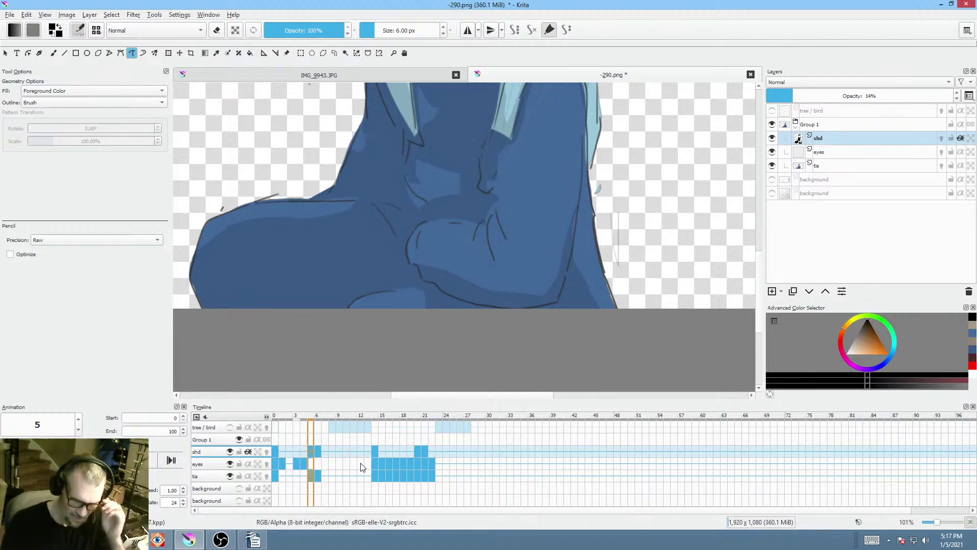
# - Add a narrow, pointed black shadow shape along the robe fold beside the raised leg on frame 6 of the shd layer
pyautogui.click(317, 448)
pyautogui.scroll(1, 462, 246)
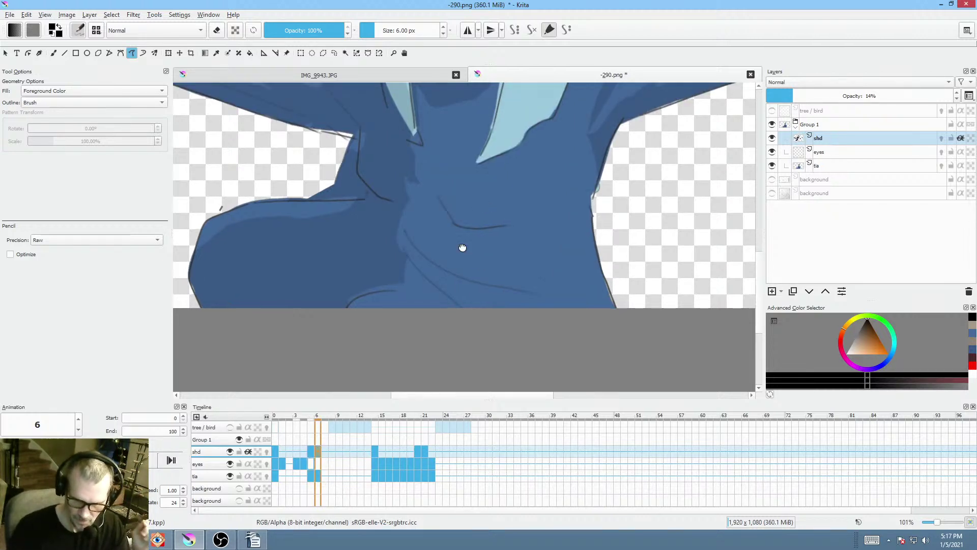
pyautogui.scroll(-1, 429, 236)
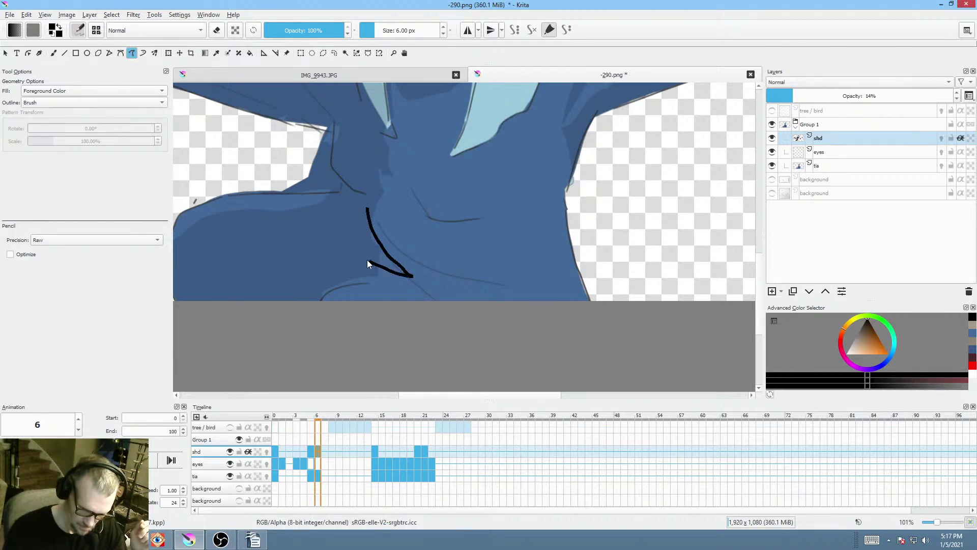
pyautogui.moveTo(368, 261); pyautogui.dragTo(373, 201)
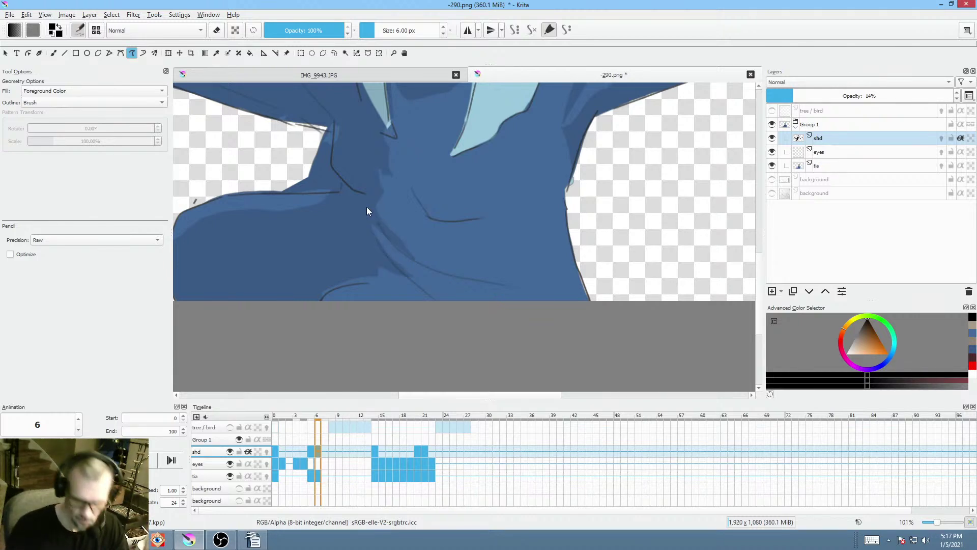
pyautogui.scroll(1, 366, 206)
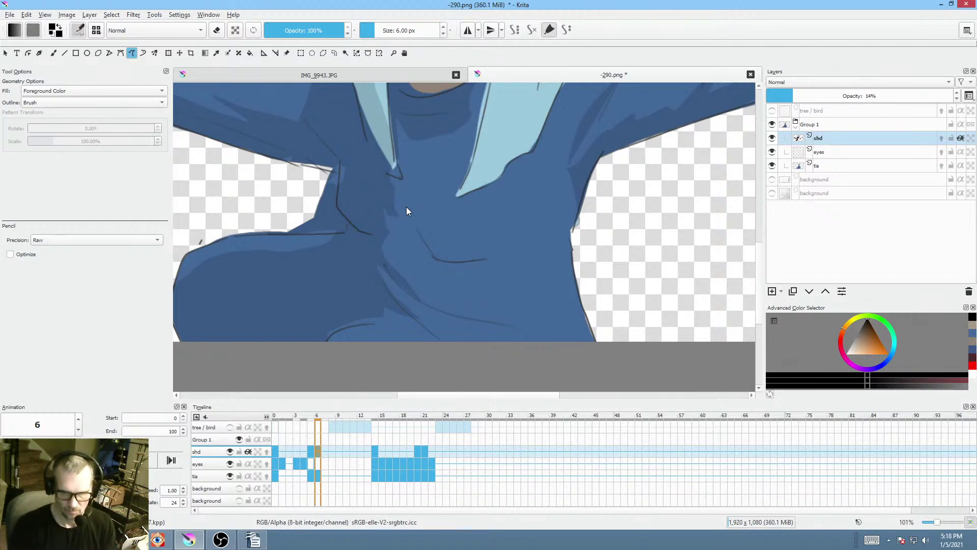
# - On frame 6 of the tia layer, erase the blue spill between the underarm and raised leg and the stray mark above the knee
pyautogui.click(849, 151)
pyautogui.click(837, 164)
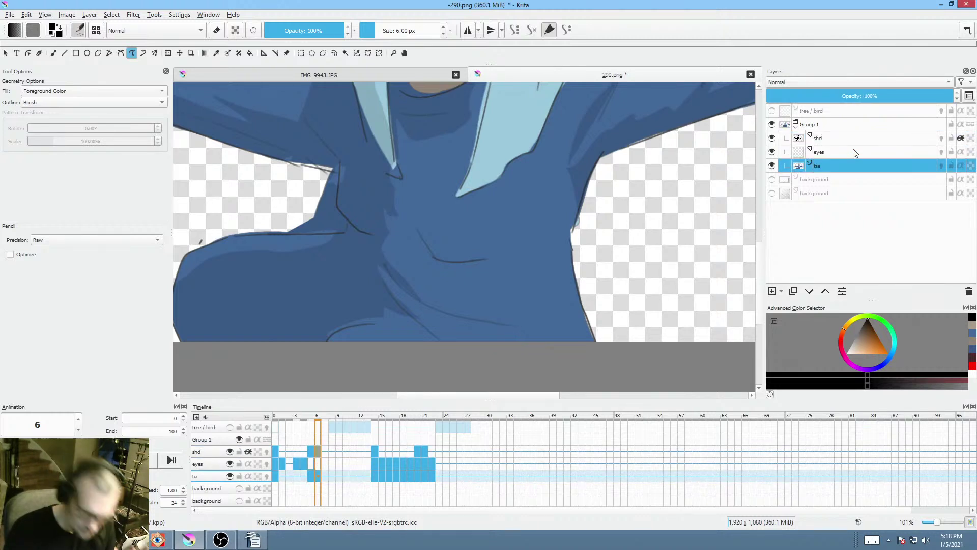
pyautogui.moveTo(375, 207); pyautogui.dragTo(443, 225)
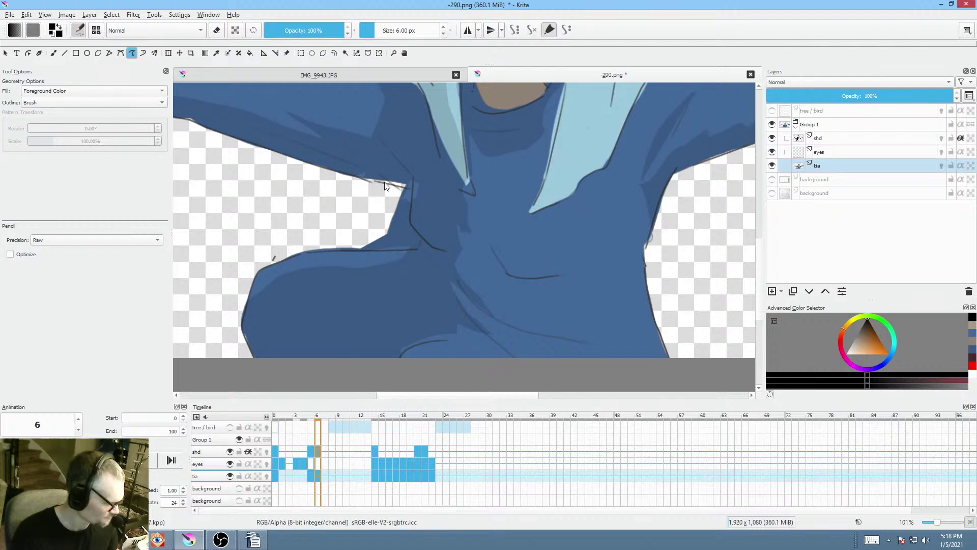
pyautogui.press('e')
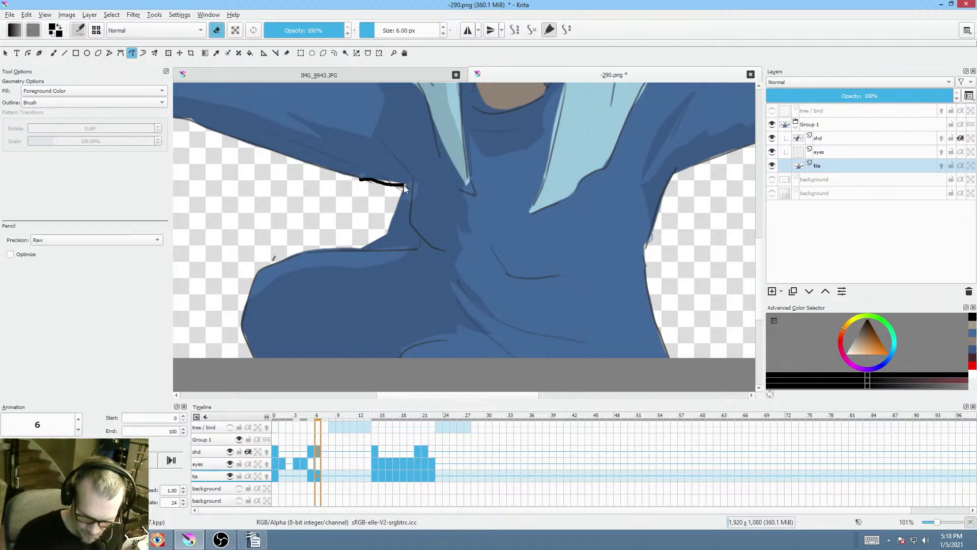
pyautogui.moveTo(404, 185); pyautogui.dragTo(398, 203)
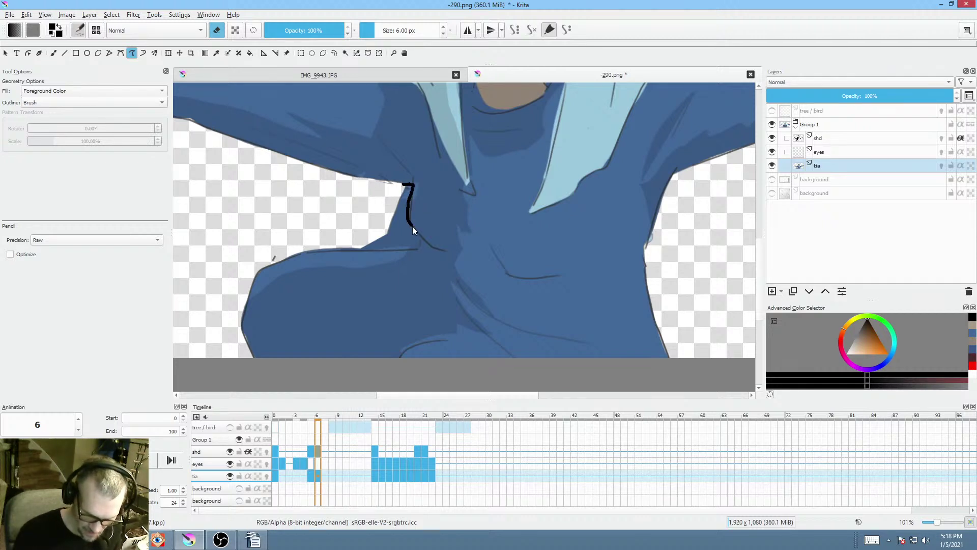
pyautogui.moveTo(355, 249); pyautogui.dragTo(356, 249)
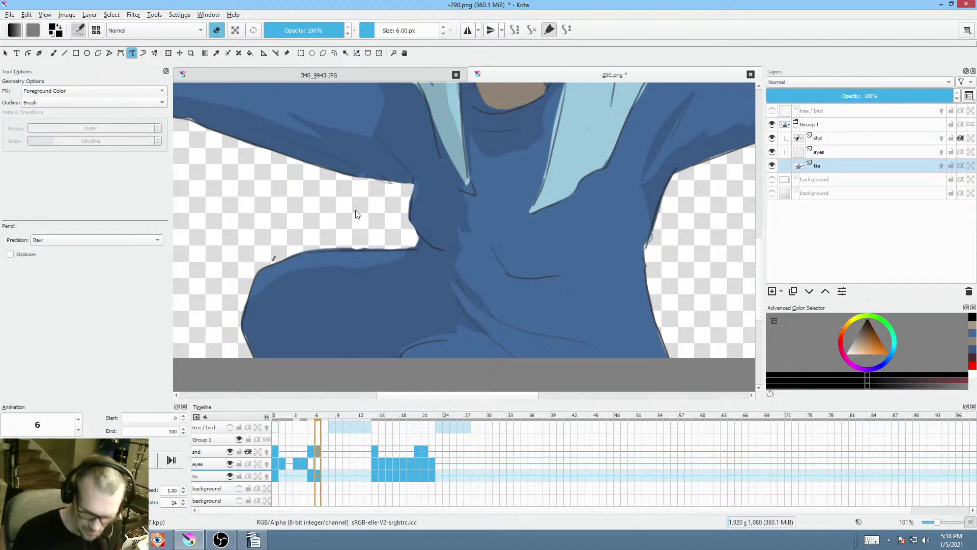
pyautogui.moveTo(285, 249)
pyautogui.mouseDown()
pyautogui.moveTo(262, 263)
pyautogui.moveTo(279, 249)
pyautogui.mouseUp()
pyautogui.moveTo(468, 191)
pyautogui.mouseDown()
pyautogui.moveTo(326, 316)
pyautogui.moveTo(454, 239)
pyautogui.mouseUp()
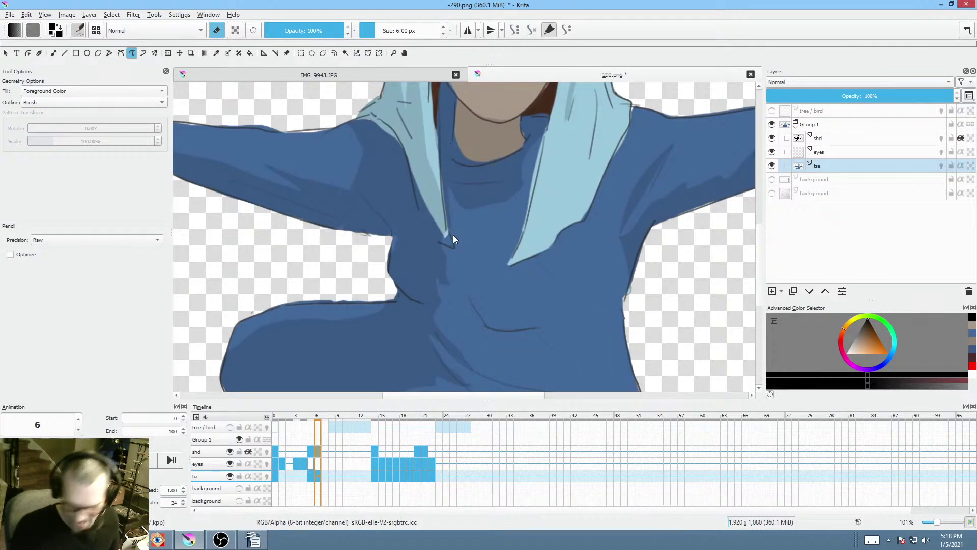
pyautogui.moveTo(513, 294); pyautogui.dragTo(499, 269)
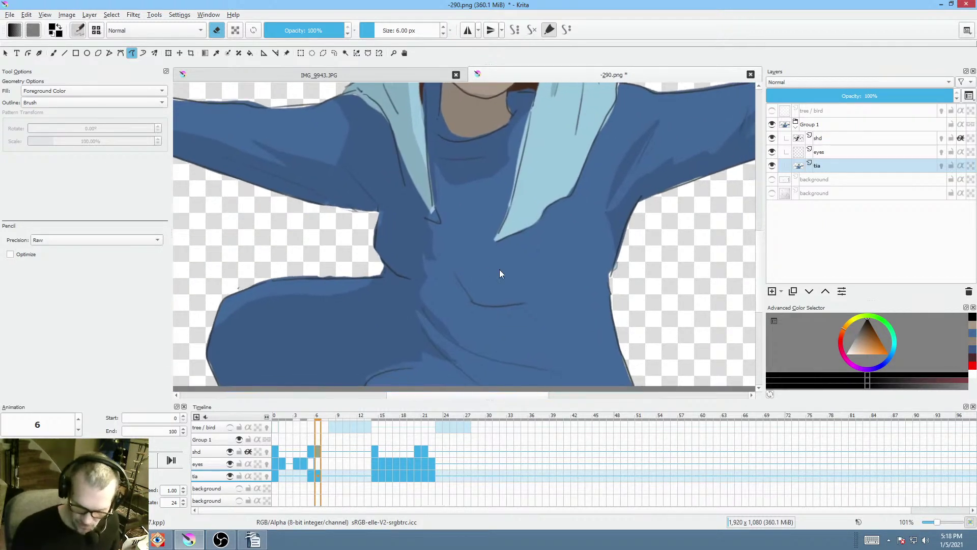
# - Add a filled black shadow shape along the curved fold line on the robe's torso on frame 6 of the shd layer
pyautogui.click(840, 142)
pyautogui.click(312, 450)
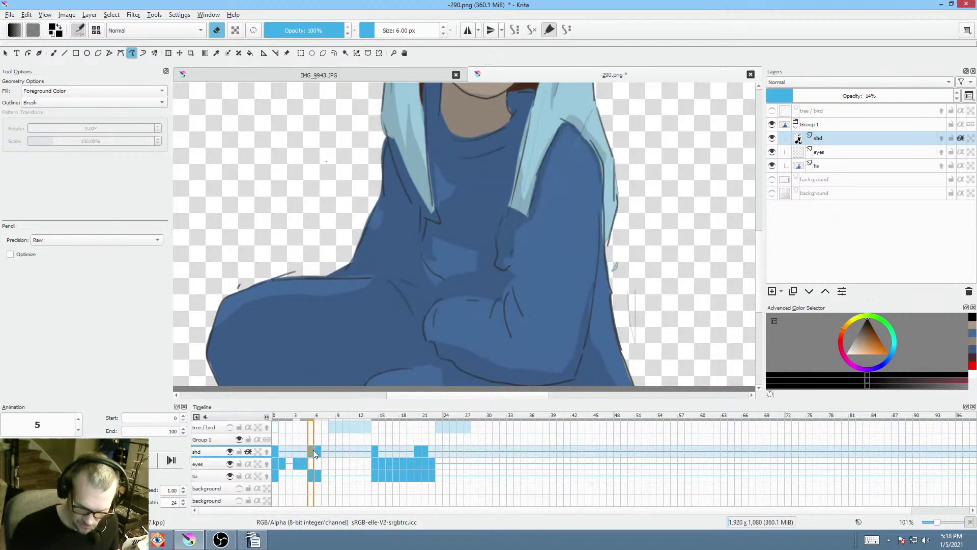
pyautogui.click(317, 451)
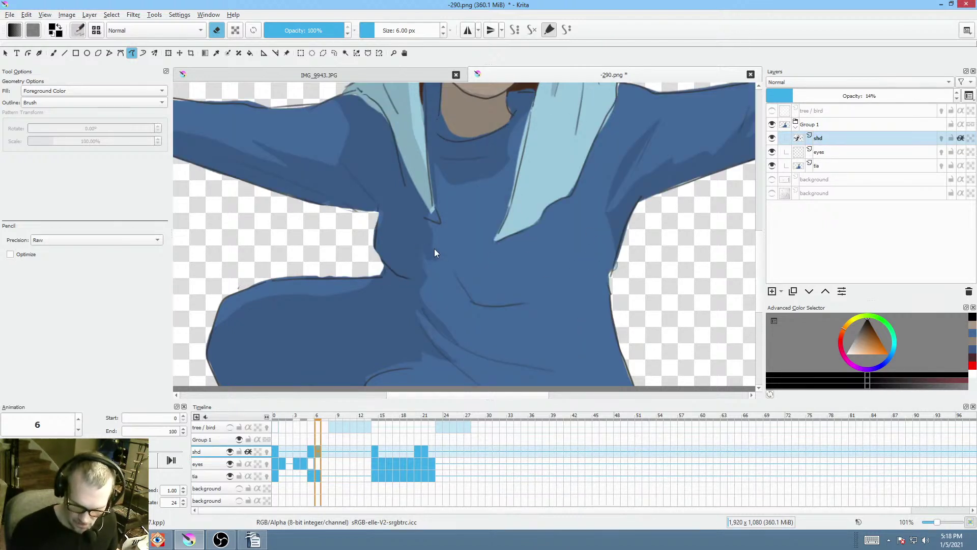
pyautogui.press('e')
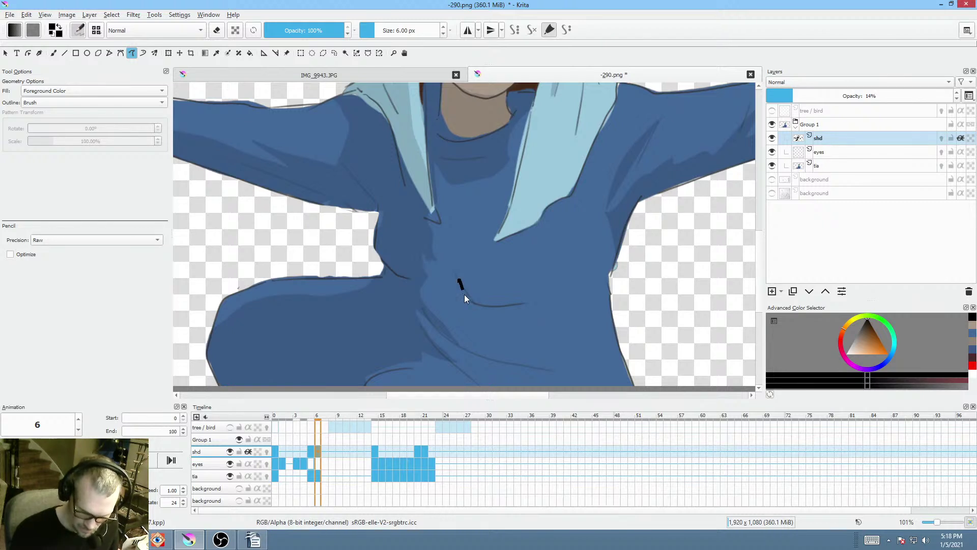
pyautogui.moveTo(514, 305); pyautogui.dragTo(470, 292)
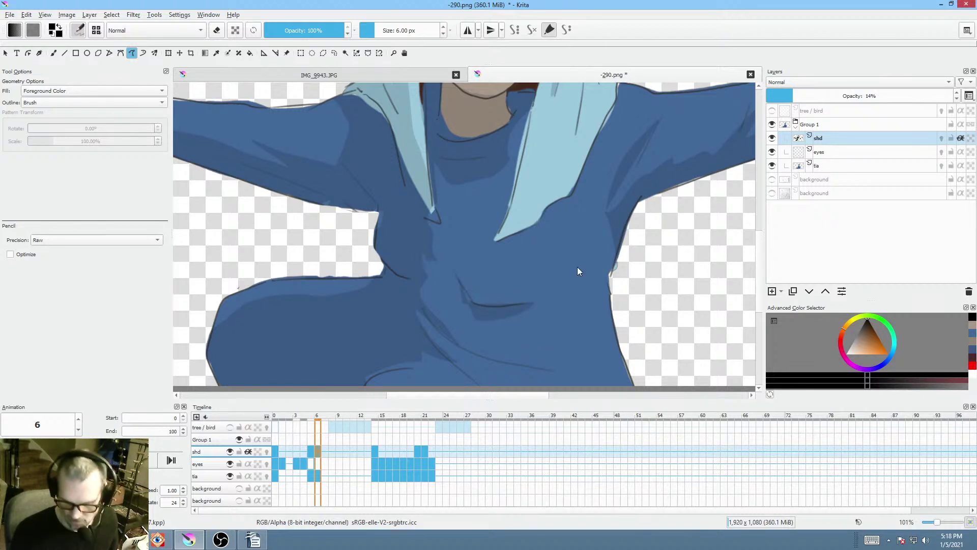
pyautogui.scroll(-3, 577, 267)
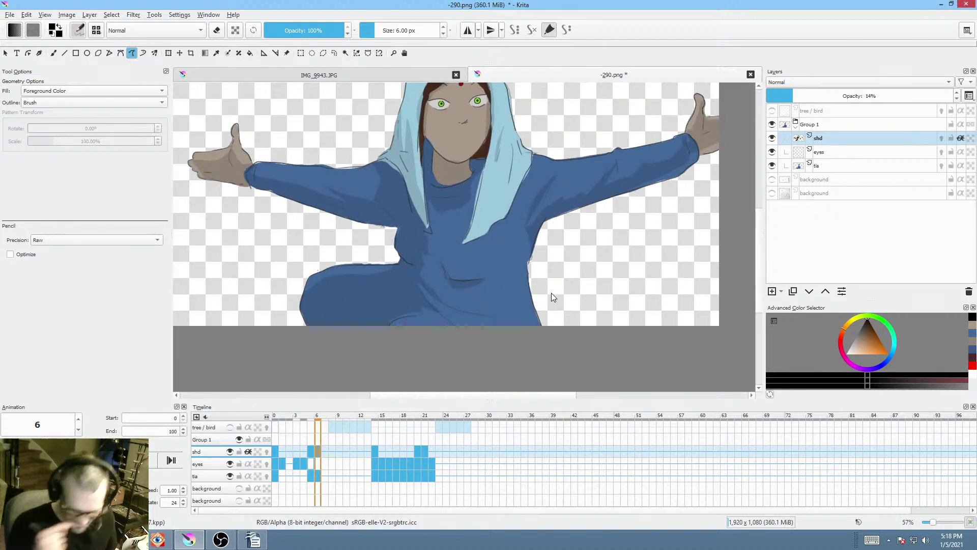
pyautogui.moveTo(321, 416)
pyautogui.mouseDown()
pyautogui.moveTo(280, 417)
pyautogui.moveTo(318, 422)
pyautogui.mouseUp()
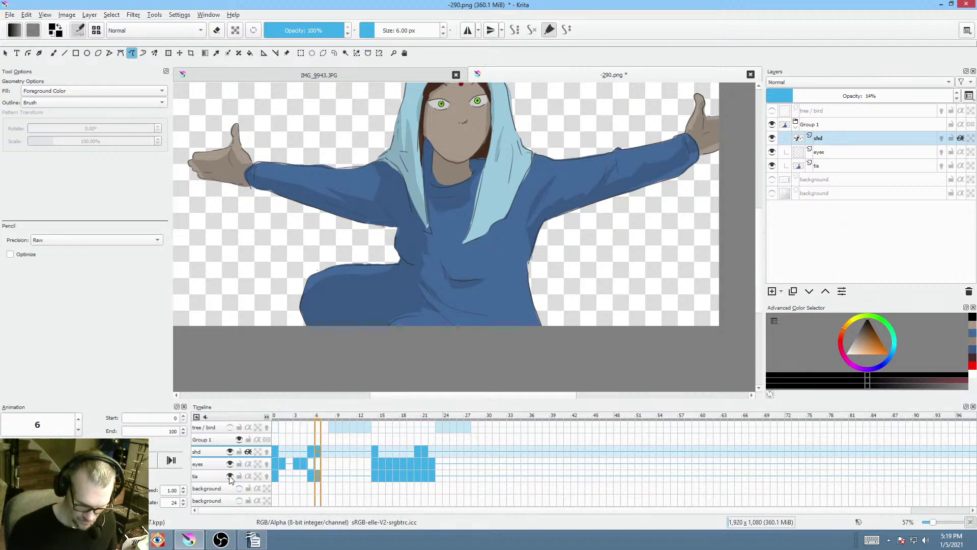
# - On frame 6 of the tia layer, erase the ragged edge along the top of the image-left sleeve from shoulder to cuff
pyautogui.click(319, 475)
pyautogui.scroll(5, 392, 127)
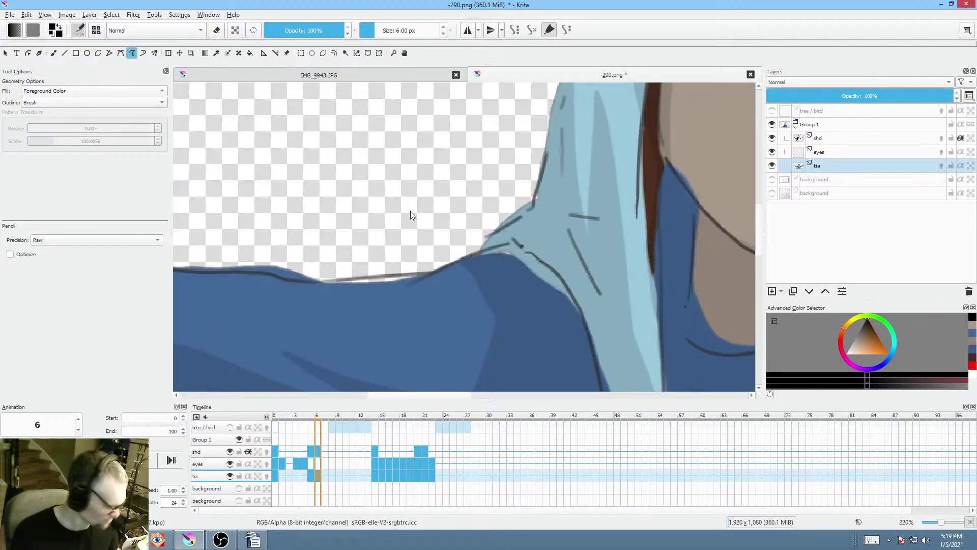
pyautogui.press('e')
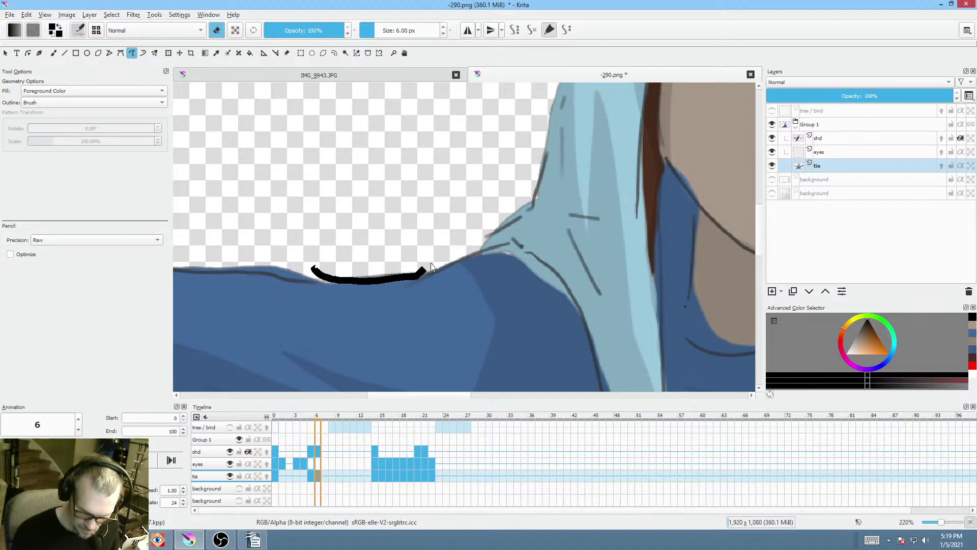
pyautogui.moveTo(431, 262); pyautogui.dragTo(436, 258)
pyautogui.moveTo(484, 228); pyautogui.dragTo(684, 200)
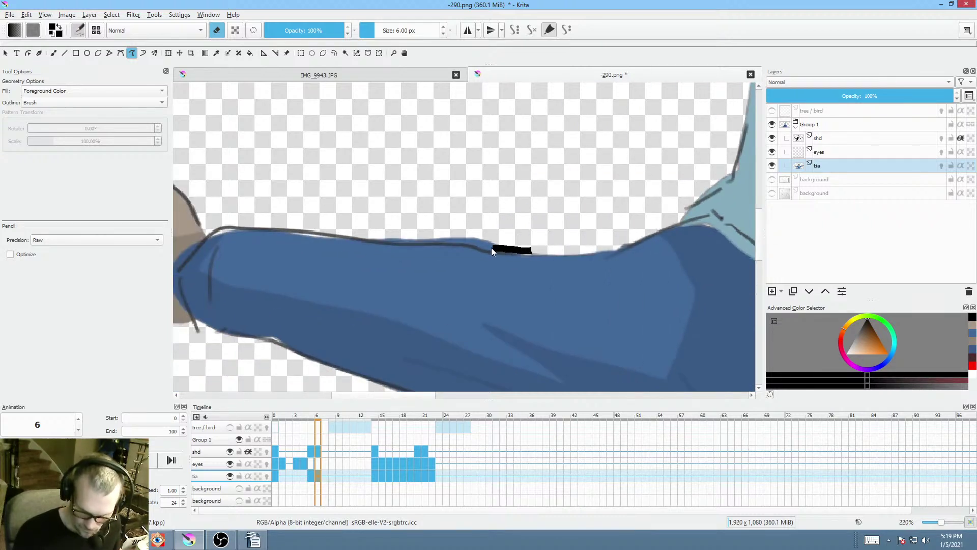
pyautogui.moveTo(455, 240)
pyautogui.mouseDown()
pyautogui.moveTo(418, 239)
pyautogui.moveTo(472, 253)
pyautogui.moveTo(404, 230)
pyautogui.mouseUp()
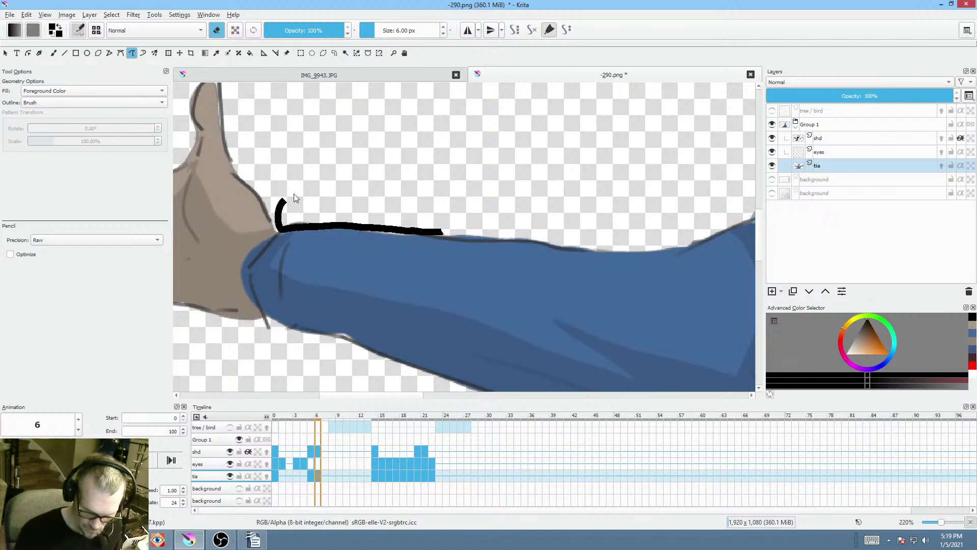
pyautogui.moveTo(295, 198); pyautogui.dragTo(296, 198)
pyautogui.moveTo(479, 219); pyautogui.dragTo(443, 192)
pyautogui.moveTo(327, 342); pyautogui.dragTo(308, 283)
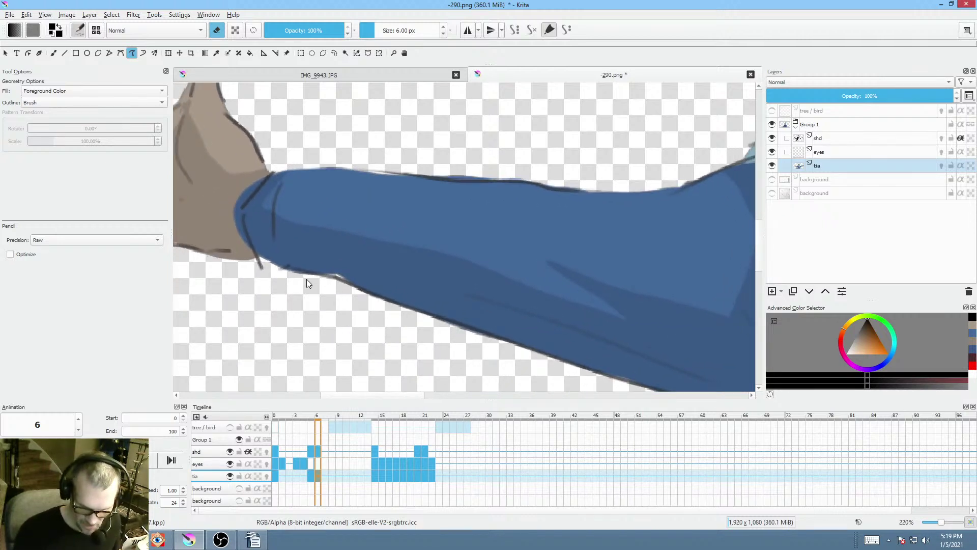
# - Sample the sleeve's blue and fill the gaps along the underside of the image-left sleeve near the cuff
pyautogui.keyDown('ctrl'); pyautogui.click(428, 222); pyautogui.keyUp('ctrl')
pyautogui.press('e')
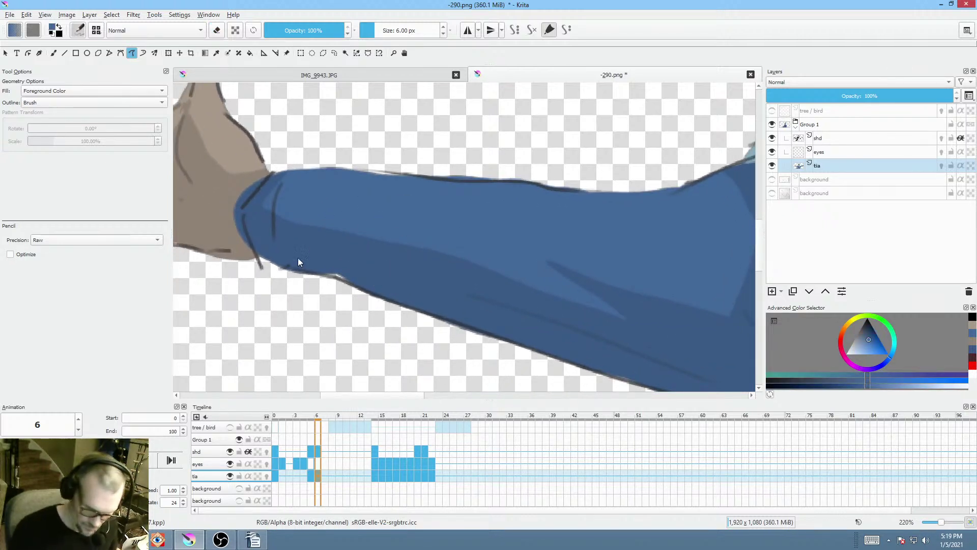
pyautogui.moveTo(263, 248); pyautogui.dragTo(262, 259)
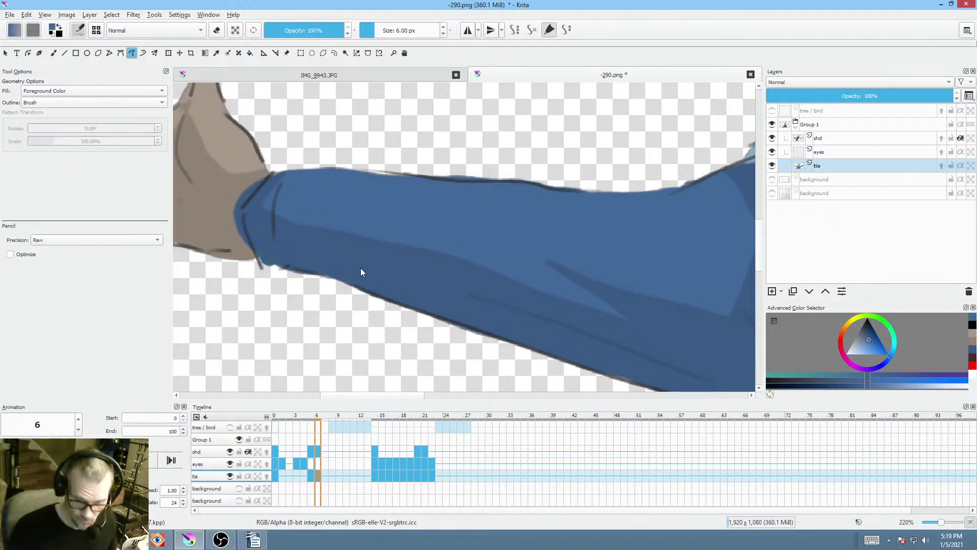
pyautogui.moveTo(360, 268); pyautogui.dragTo(341, 214)
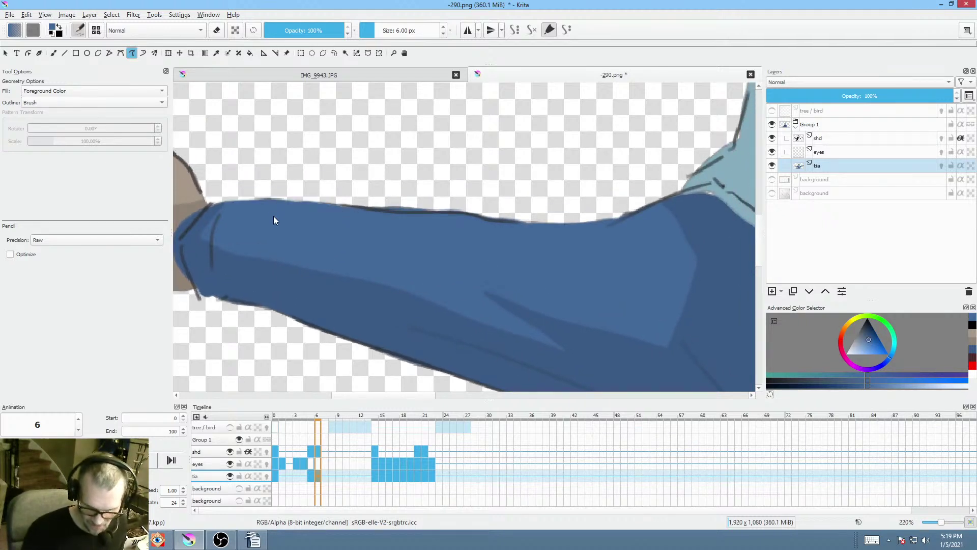
# - Fill the light gap between the veil and the image-left shoulder with the robe's blue
pyautogui.moveTo(588, 270); pyautogui.dragTo(432, 287)
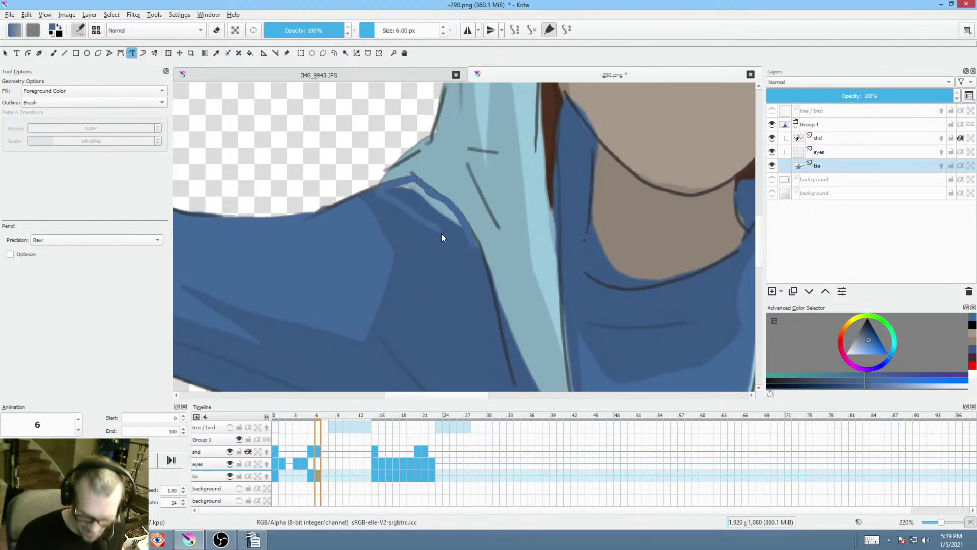
pyautogui.moveTo(441, 233); pyautogui.dragTo(449, 235)
pyautogui.moveTo(460, 288); pyautogui.dragTo(350, 285)
pyautogui.moveTo(557, 269); pyautogui.dragTo(323, 273)
# - Paint robe blue along the edges of the image-right veil flap to cover the veil color spilling past its outline
pyautogui.moveTo(427, 257); pyautogui.dragTo(509, 142)
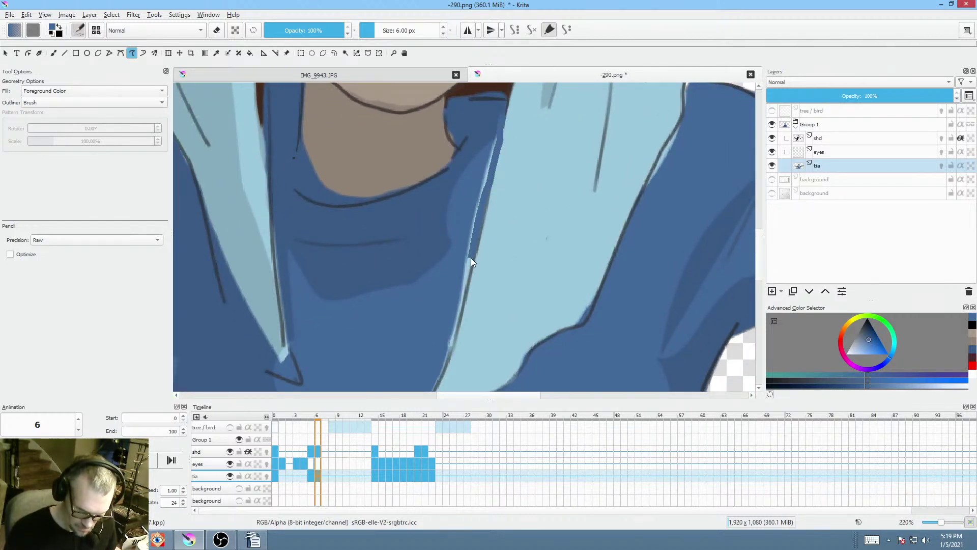
pyautogui.moveTo(470, 225); pyautogui.dragTo(500, 157)
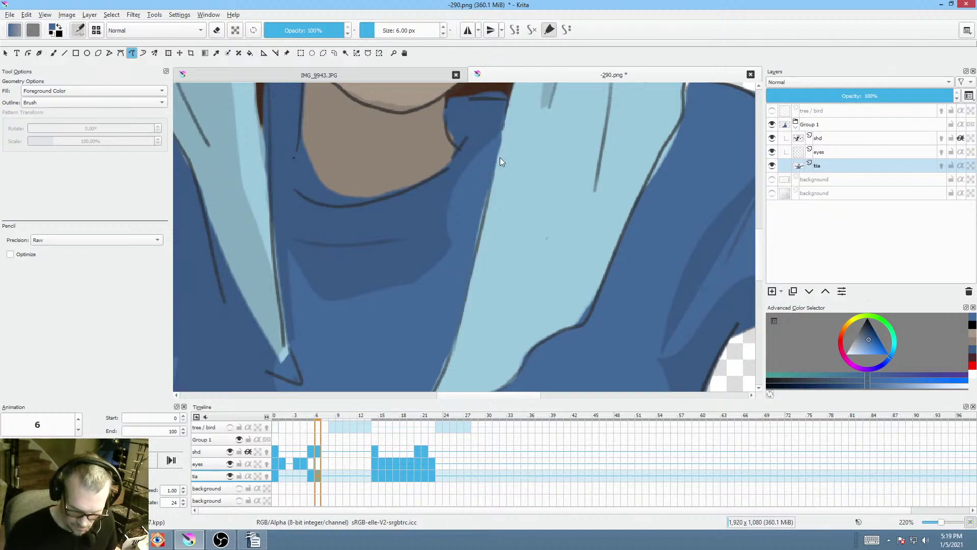
pyautogui.moveTo(538, 270); pyautogui.dragTo(573, 283)
pyautogui.moveTo(489, 376)
pyautogui.mouseDown()
pyautogui.moveTo(526, 241)
pyautogui.moveTo(500, 292)
pyautogui.mouseUp()
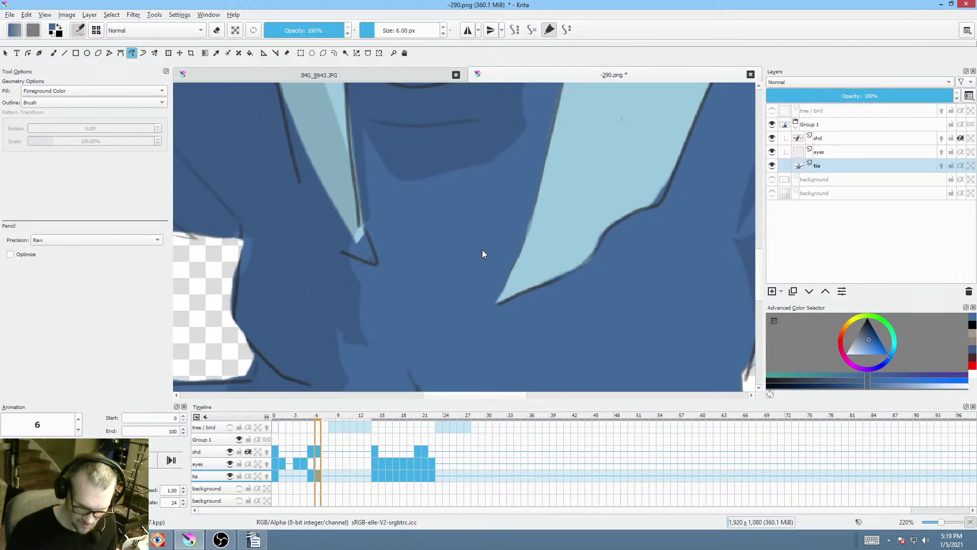
# - Paint robe blue around the pointed tip and inner edge of the image-left veil flap to clean up its outline
pyautogui.moveTo(483, 253)
pyautogui.mouseDown()
pyautogui.moveTo(414, 244)
pyautogui.moveTo(446, 309)
pyautogui.mouseUp()
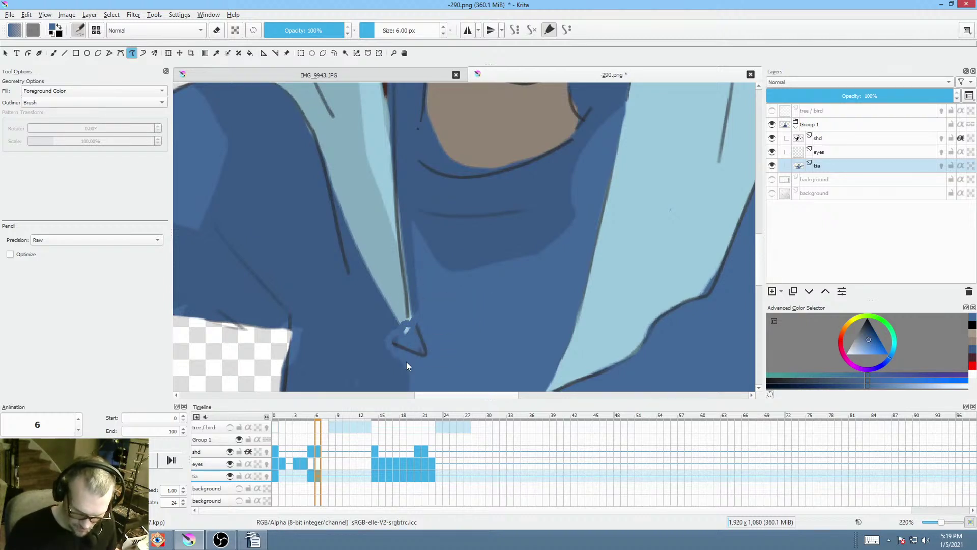
pyautogui.moveTo(406, 361)
pyautogui.mouseDown()
pyautogui.moveTo(490, 279)
pyautogui.moveTo(442, 231)
pyautogui.mouseUp()
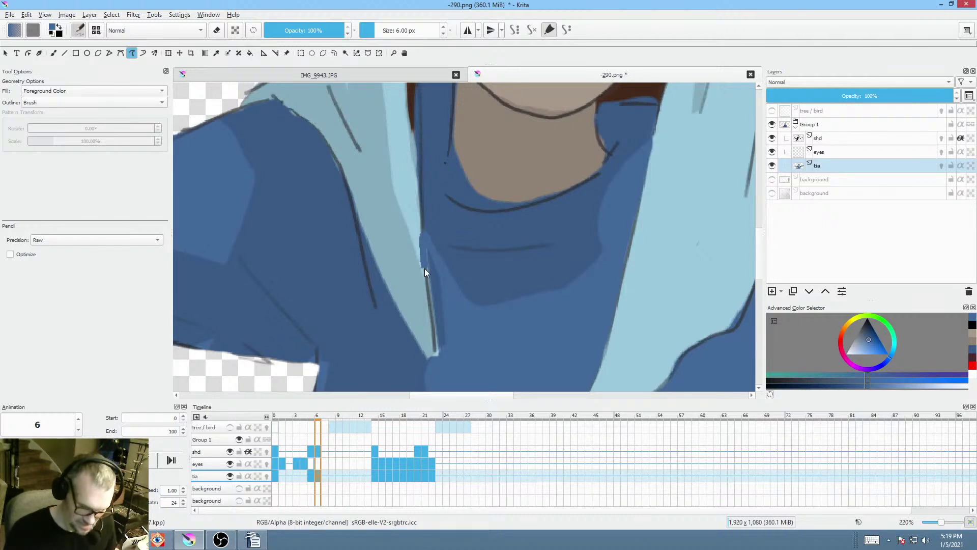
pyautogui.moveTo(432, 374)
pyautogui.mouseDown()
pyautogui.moveTo(449, 334)
pyautogui.moveTo(447, 371)
pyautogui.moveTo(551, 212)
pyautogui.moveTo(499, 162)
pyautogui.mouseUp()
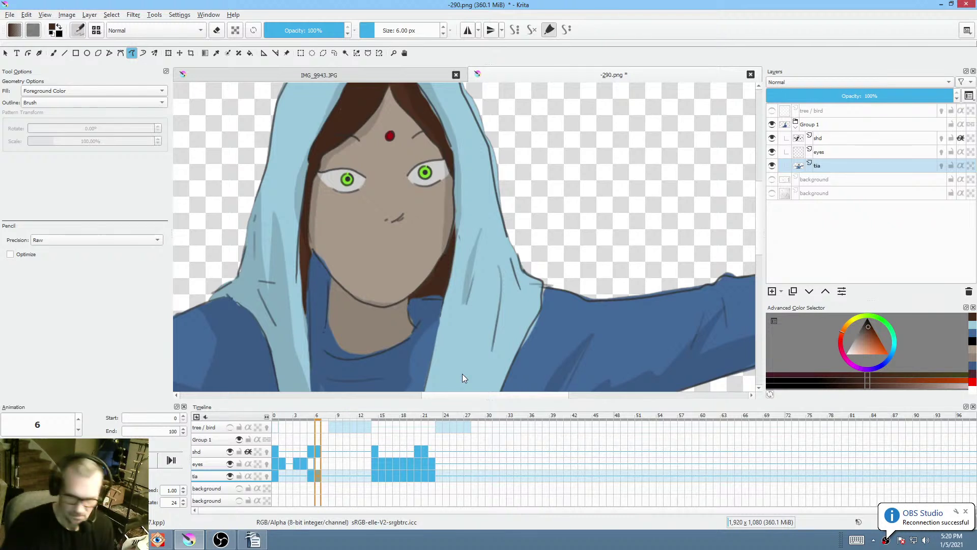
# - Sample the robe's blue and touch up the veil's border on the image-right shoulder
pyautogui.keyDown('ctrl'); pyautogui.click(554, 306); pyautogui.keyUp('ctrl')
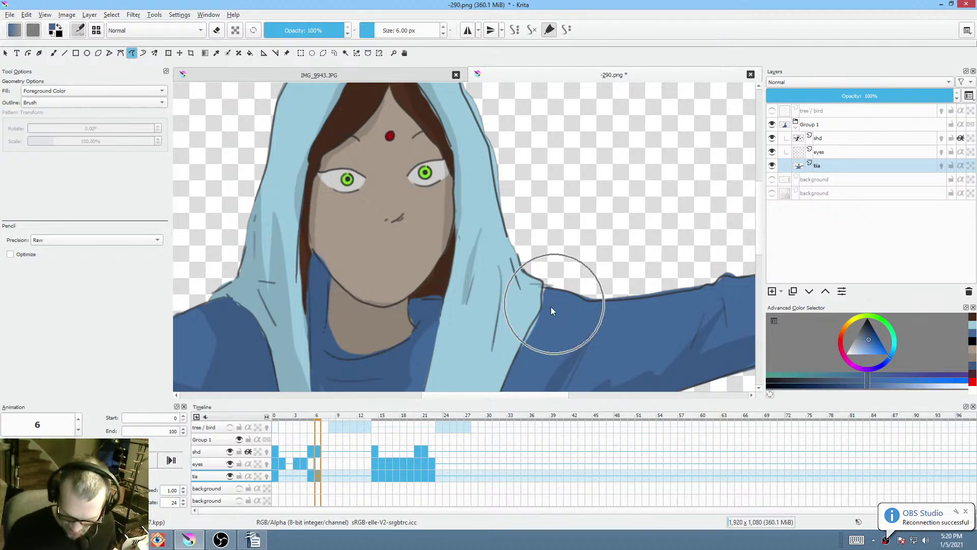
pyautogui.moveTo(533, 324); pyautogui.dragTo(524, 341)
pyautogui.scroll(1, 608, 301)
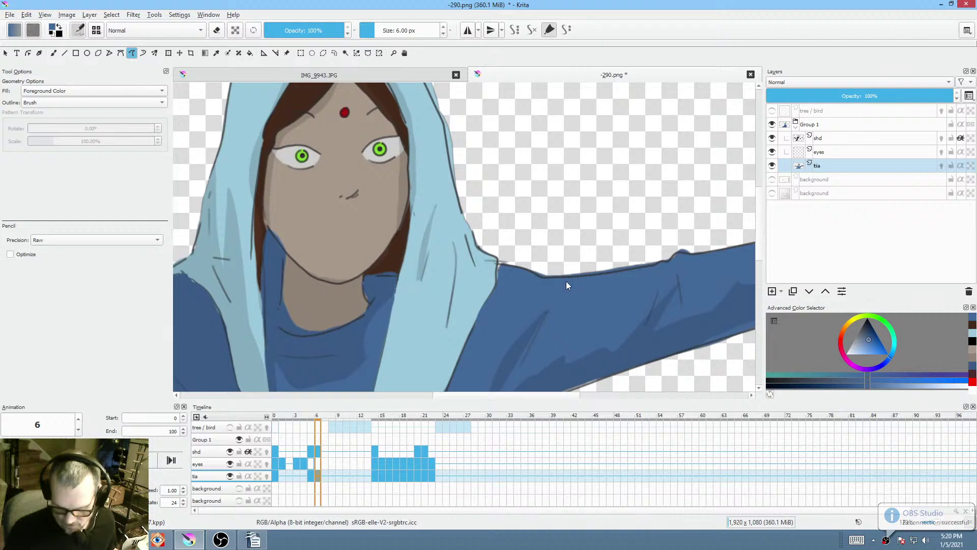
pyautogui.scroll(-2, 545, 280)
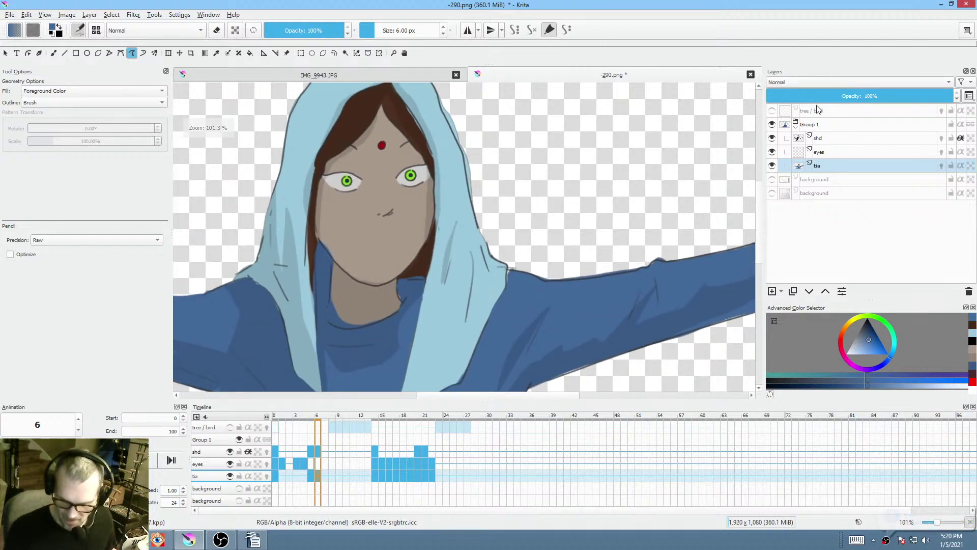
# - Show the lowest background sketch layer behind the figure to compare the frame 6 pose, and hide it again
pyautogui.click(807, 197)
pyautogui.keyDown('alt'); pyautogui.click(786, 193); pyautogui.keyUp('alt')
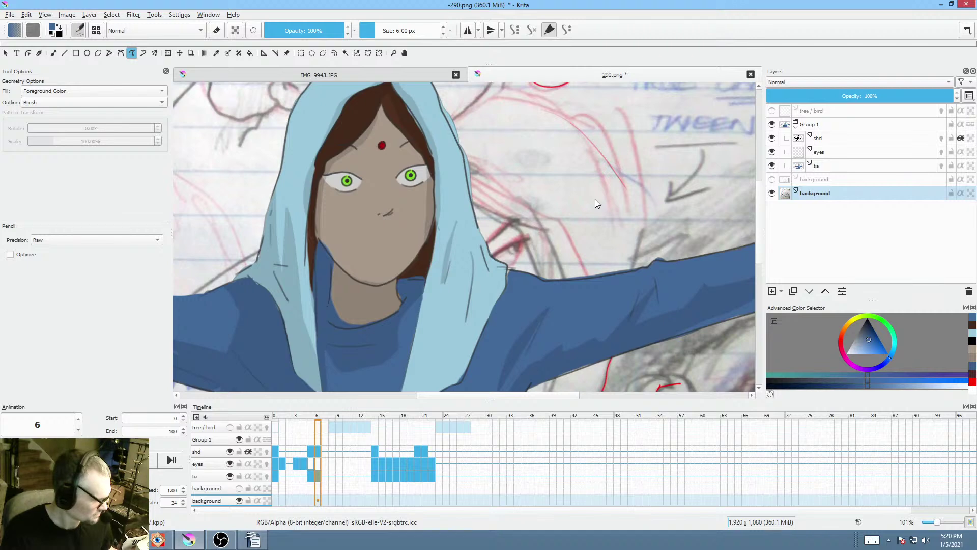
pyautogui.moveTo(563, 237); pyautogui.dragTo(533, 288)
pyautogui.hotkey('ctrl', 't')
pyautogui.moveTo(547, 321); pyautogui.dragTo(527, 243)
pyautogui.click(827, 124)
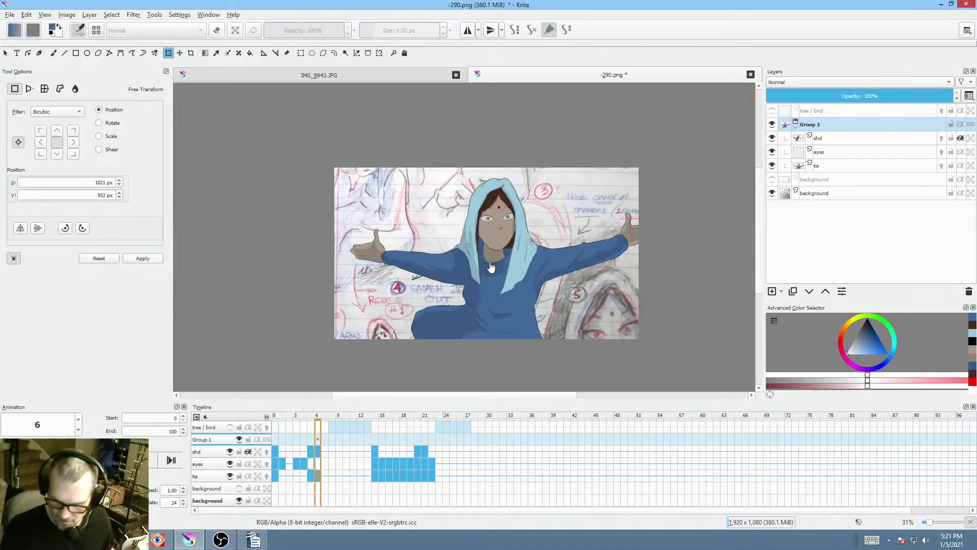
pyautogui.click(837, 166)
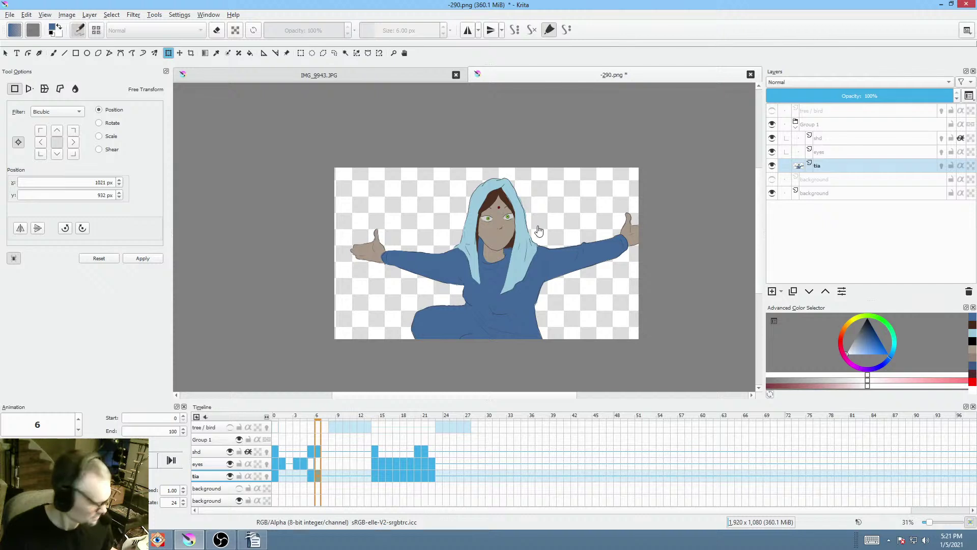
pyautogui.click(772, 193)
pyautogui.moveTo(549, 262); pyautogui.dragTo(527, 232)
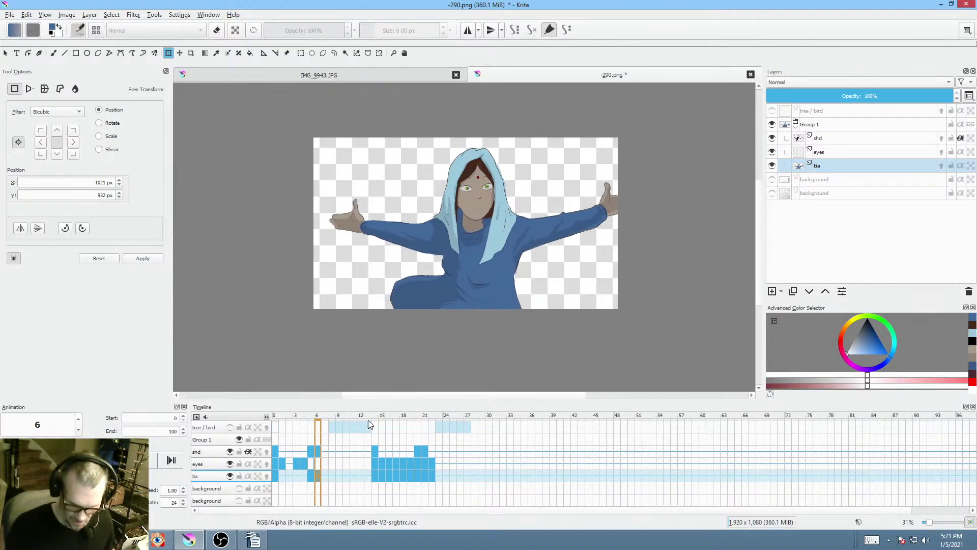
# - Scrub between frames 14 and 21 to compare the seated, front-facing and arms-spread poses of the figure
pyautogui.moveTo(377, 418); pyautogui.dragTo(414, 418)
pyautogui.moveTo(421, 421); pyautogui.dragTo(375, 421)
pyautogui.scroll(5, 433, 215)
pyautogui.scroll(5, 433, 216)
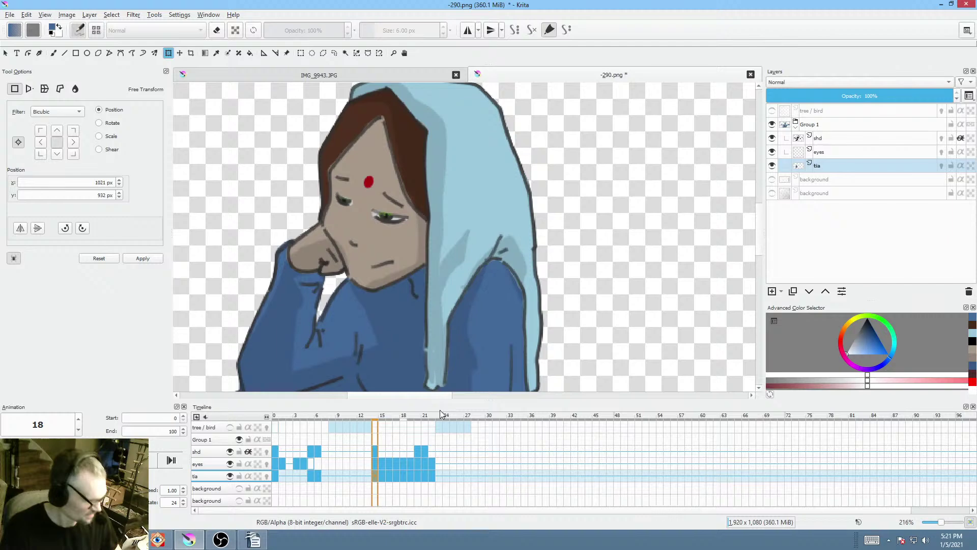
pyautogui.scroll(-6, 438, 413)
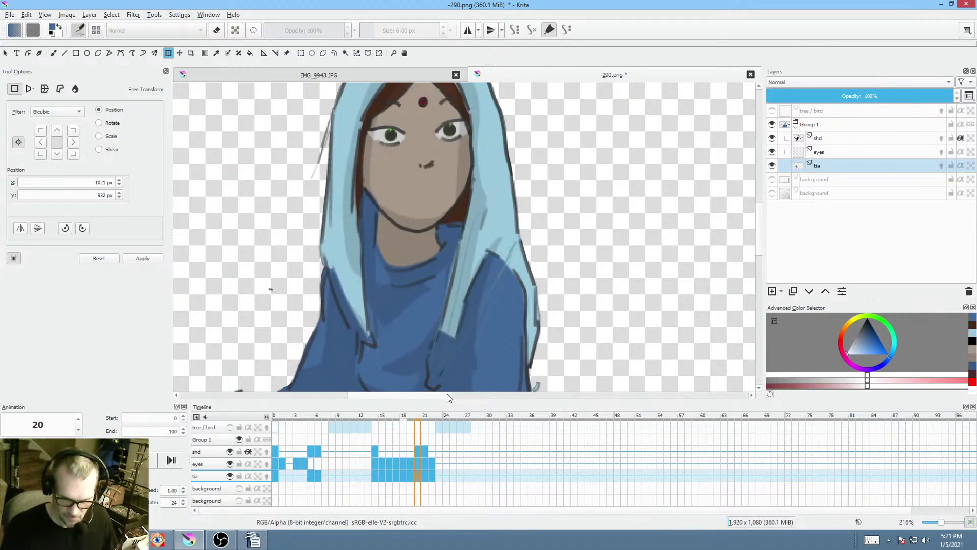
pyautogui.press('.')
pyautogui.press(',')
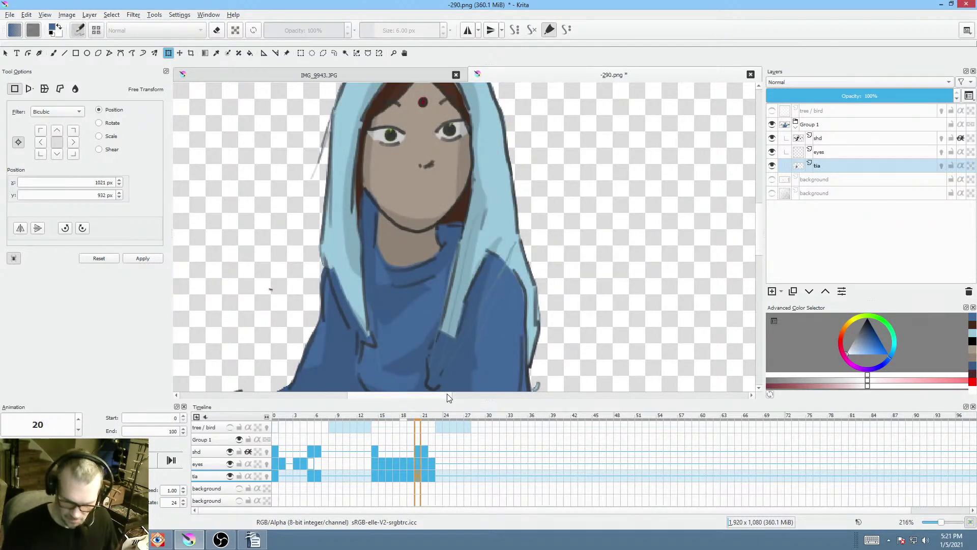
pyautogui.press('.')
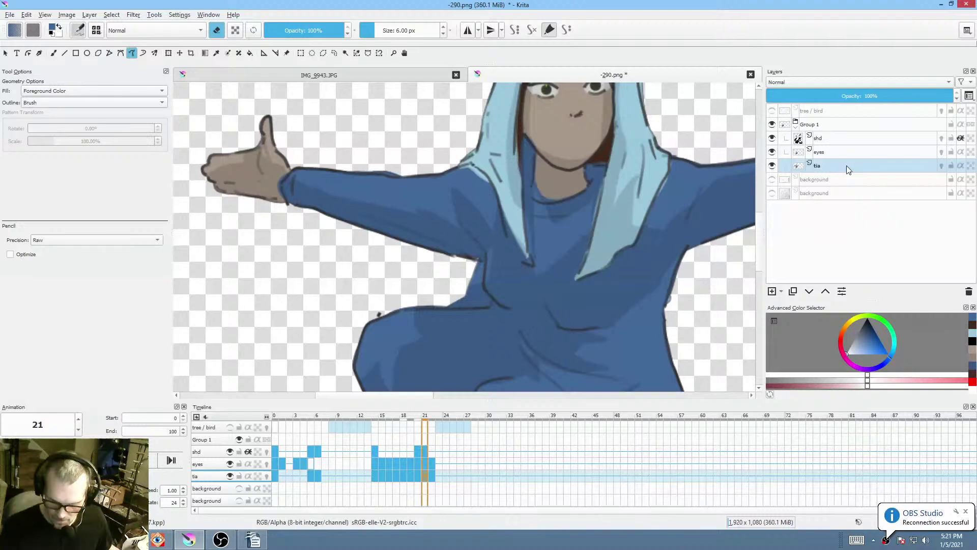
pyautogui.click(840, 164)
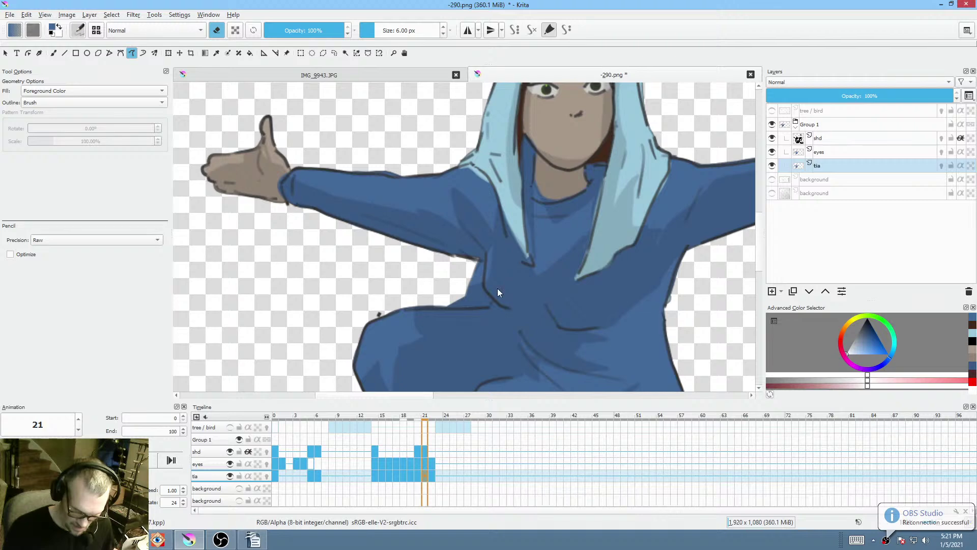
# - Examine the close-up pose at frame 0 against the small seated figure at frames 14 to 16
pyautogui.moveTo(367, 463); pyautogui.dragTo(444, 453)
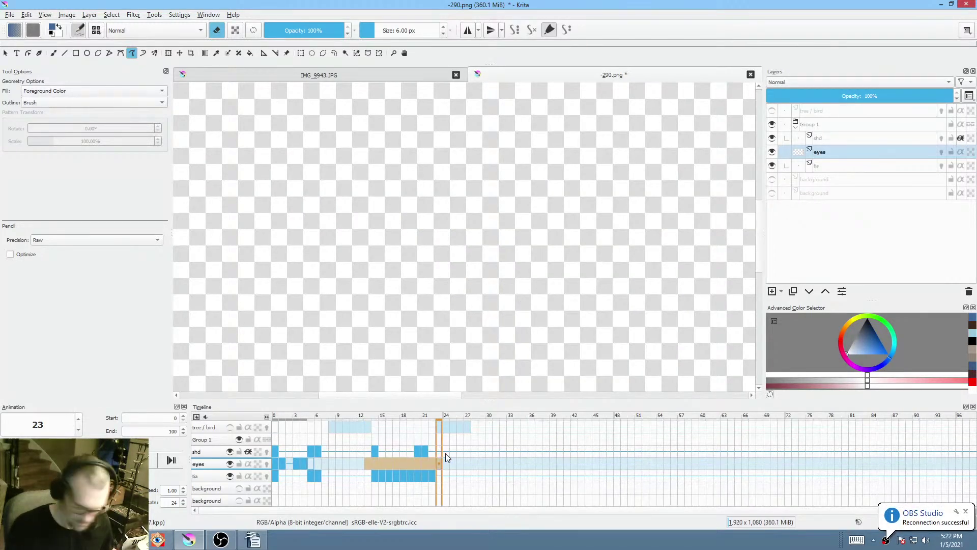
pyautogui.press('Tab')
pyautogui.press('Tab')
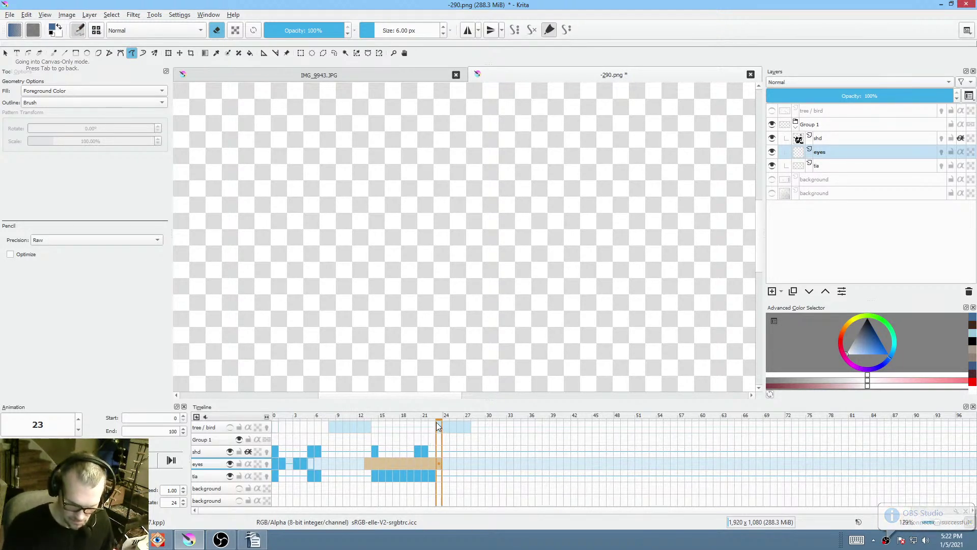
pyautogui.moveTo(438, 422); pyautogui.dragTo(275, 416)
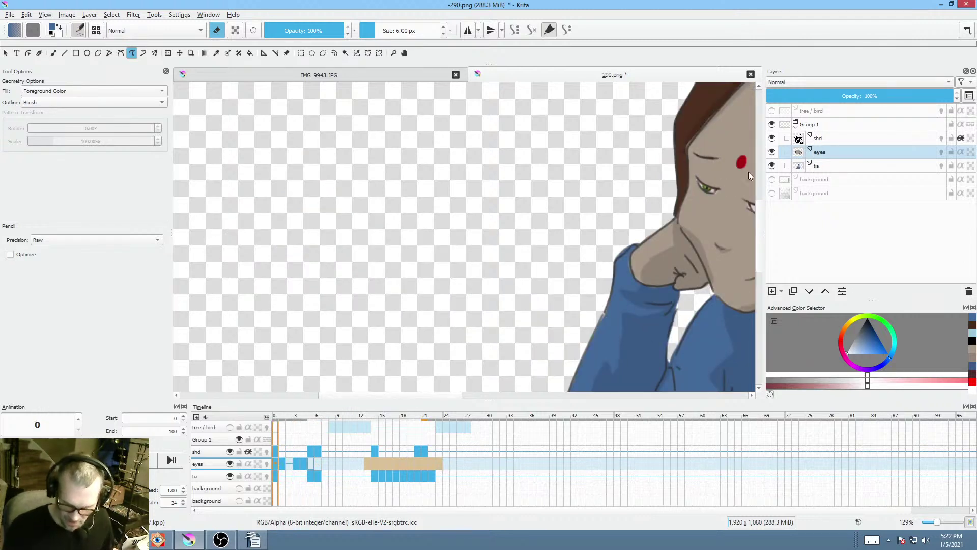
pyautogui.moveTo(748, 172); pyautogui.dragTo(473, 225)
pyautogui.scroll(-2, 505, 266)
pyautogui.moveTo(505, 266); pyautogui.dragTo(442, 270)
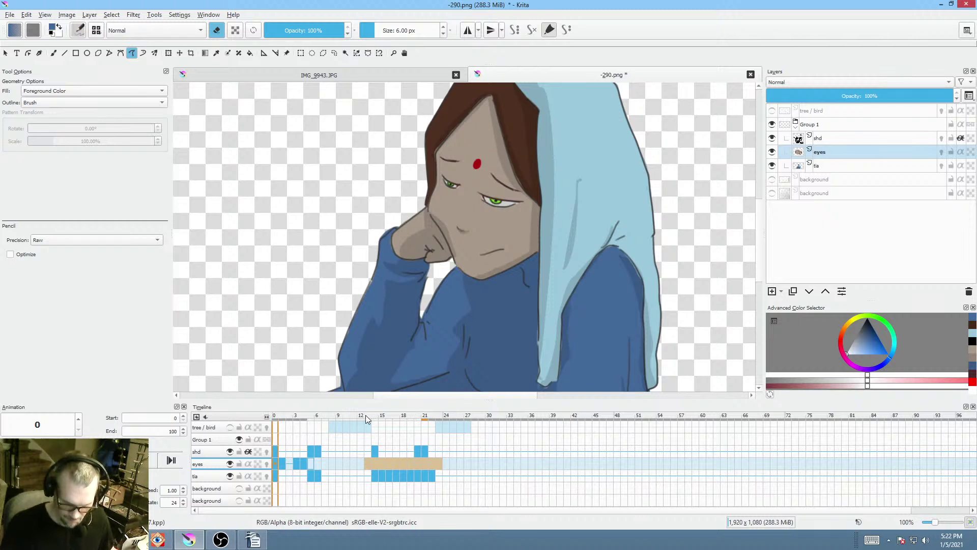
pyautogui.moveTo(308, 416); pyautogui.dragTo(383, 439)
pyautogui.moveTo(386, 276); pyautogui.dragTo(451, 248)
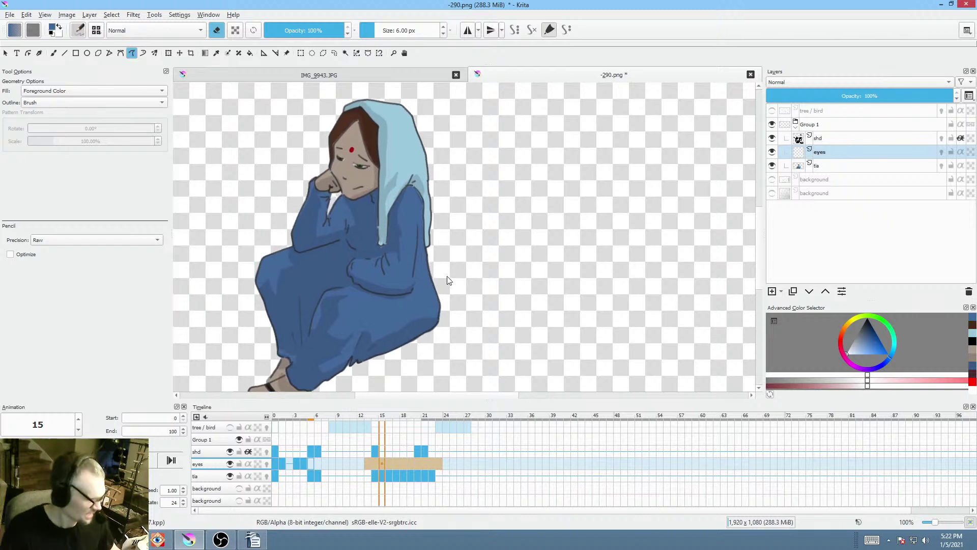
pyautogui.moveTo(523, 279)
pyautogui.mouseDown()
pyautogui.moveTo(478, 324)
pyautogui.moveTo(526, 289)
pyautogui.mouseUp()
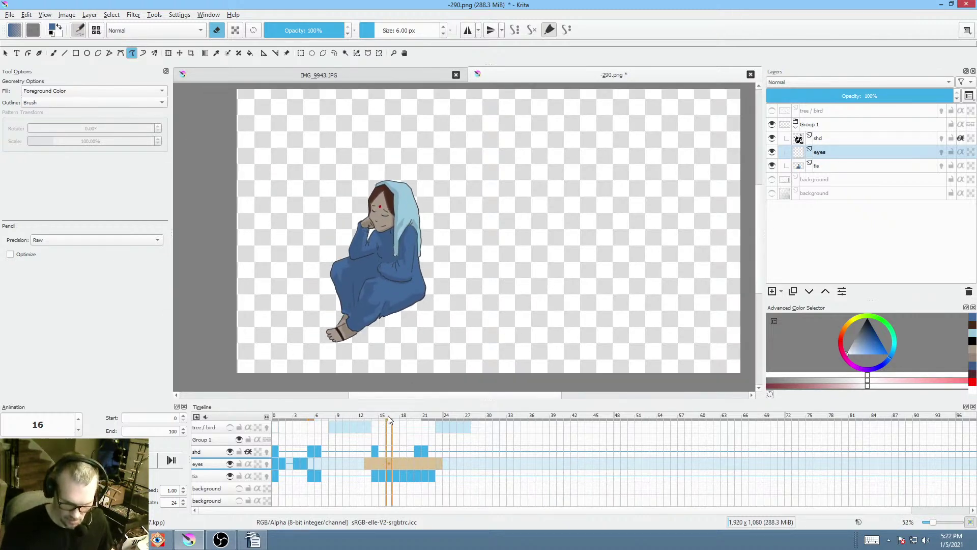
pyautogui.moveTo(388, 416); pyautogui.dragTo(376, 481)
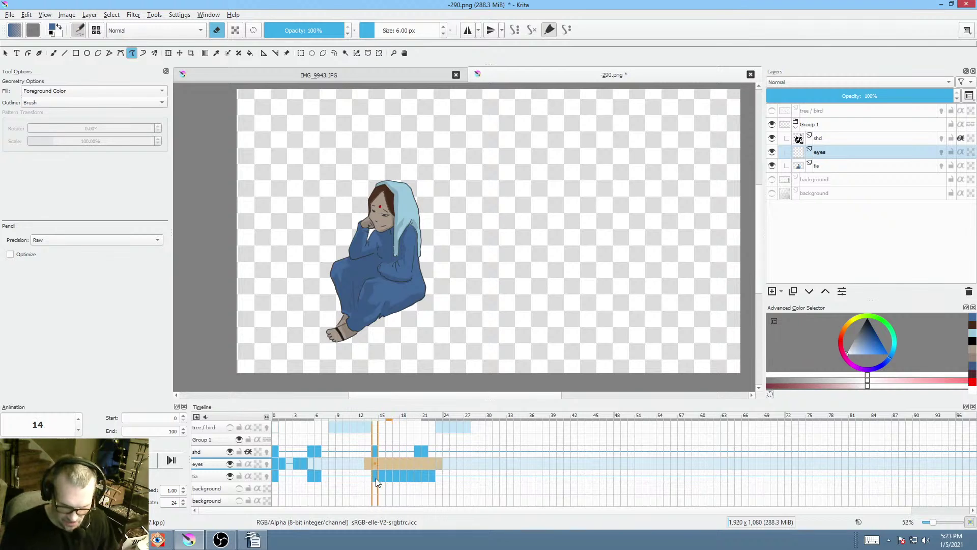
pyautogui.moveTo(375, 477)
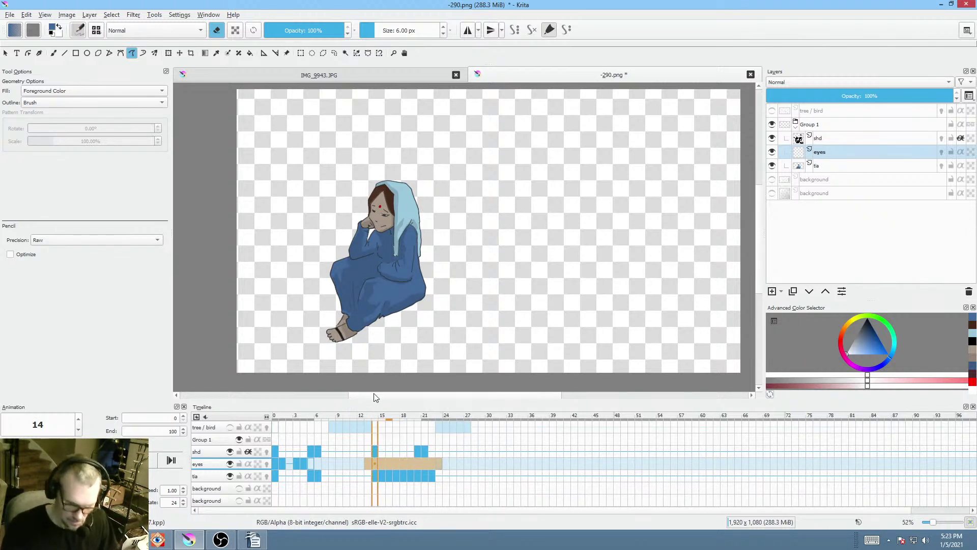
pyautogui.moveTo(365, 417); pyautogui.dragTo(278, 417)
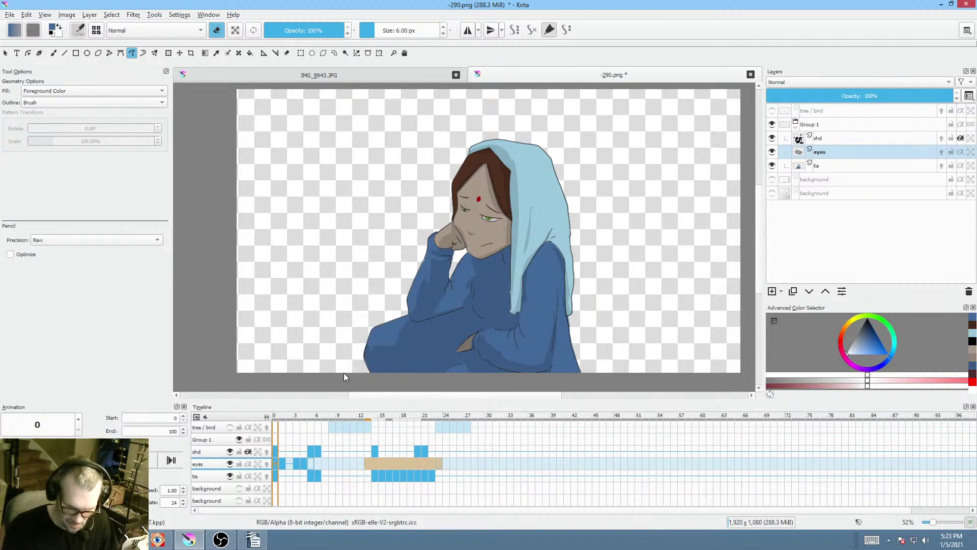
pyautogui.moveTo(281, 416)
pyautogui.mouseDown()
pyautogui.moveTo(316, 418)
pyautogui.moveTo(275, 414)
pyautogui.mouseUp()
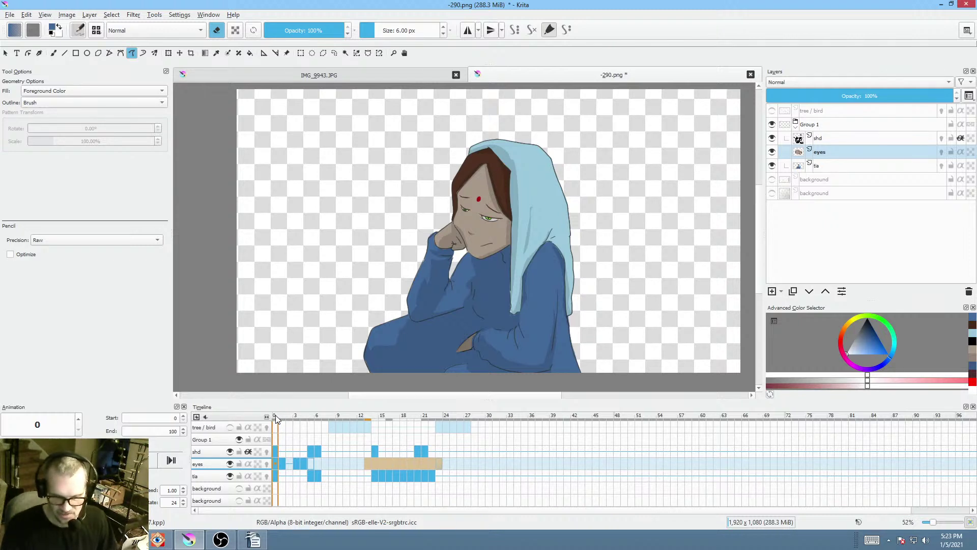
pyautogui.moveTo(276, 414)
pyautogui.mouseDown()
pyautogui.moveTo(321, 425)
pyautogui.moveTo(260, 420)
pyautogui.mouseUp()
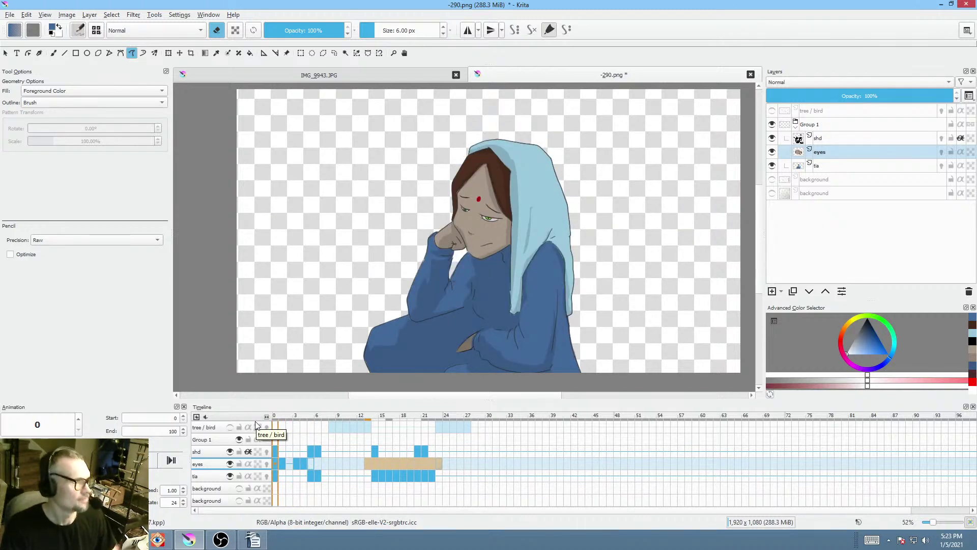
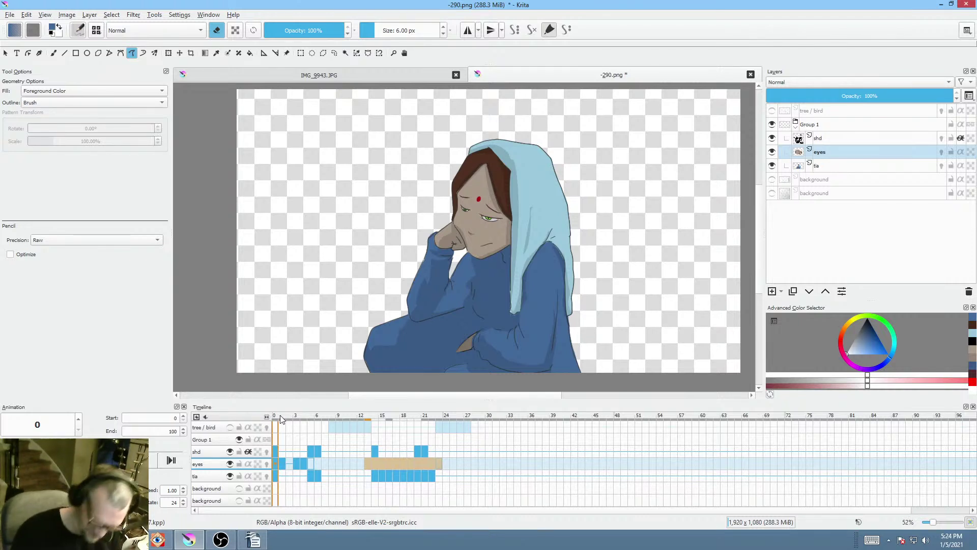
pyautogui.moveTo(285, 415)
pyautogui.mouseDown()
pyautogui.moveTo(418, 428)
pyautogui.moveTo(260, 431)
pyautogui.mouseUp()
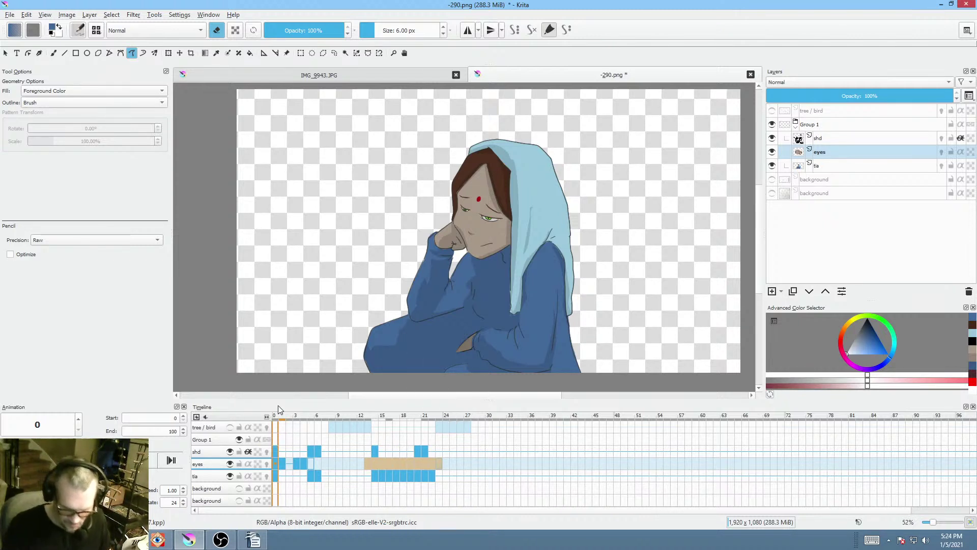
# - Show the tree / bird layer and shift the whole animation's keyframes on all animated layers to start at frame 54
pyautogui.click(276, 418)
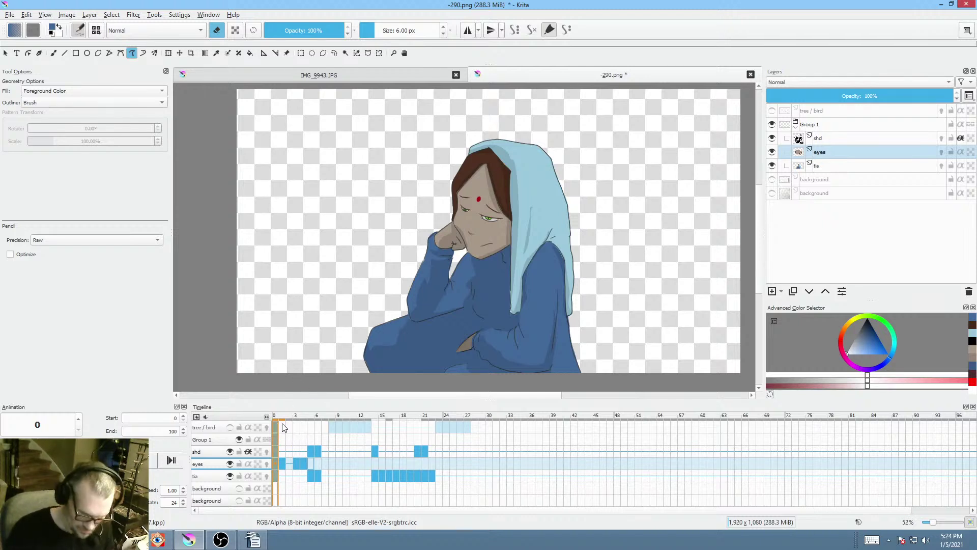
pyautogui.moveTo(275, 422); pyautogui.dragTo(552, 428)
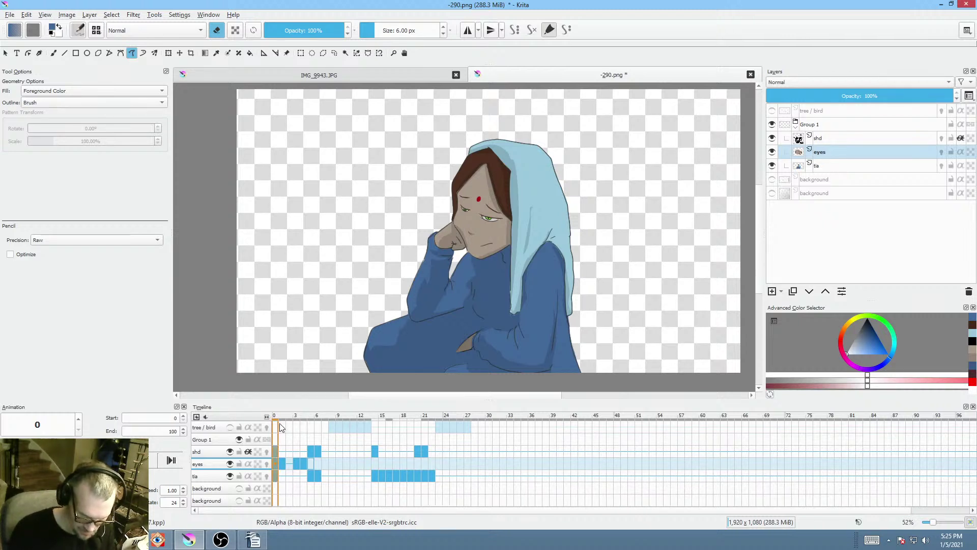
pyautogui.click(233, 427)
pyautogui.click(230, 427)
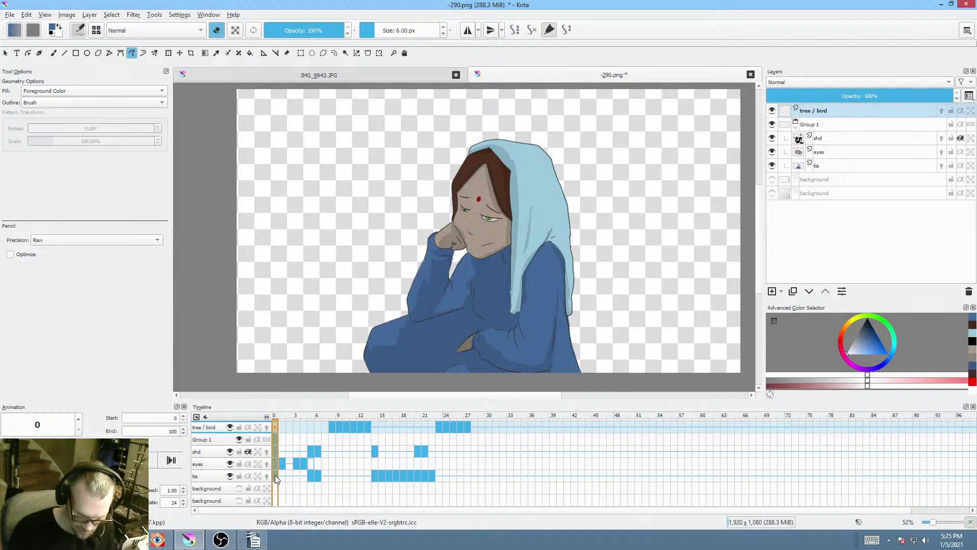
pyautogui.moveTo(275, 475); pyautogui.dragTo(660, 469)
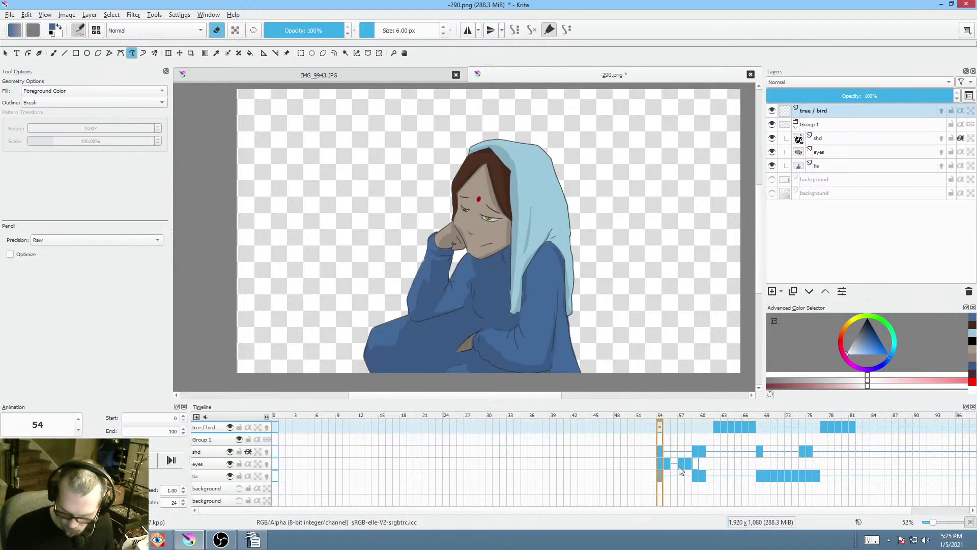
# - Set the animation's frame rate to 8
pyautogui.doubleClick(168, 502)
pyautogui.write('8')
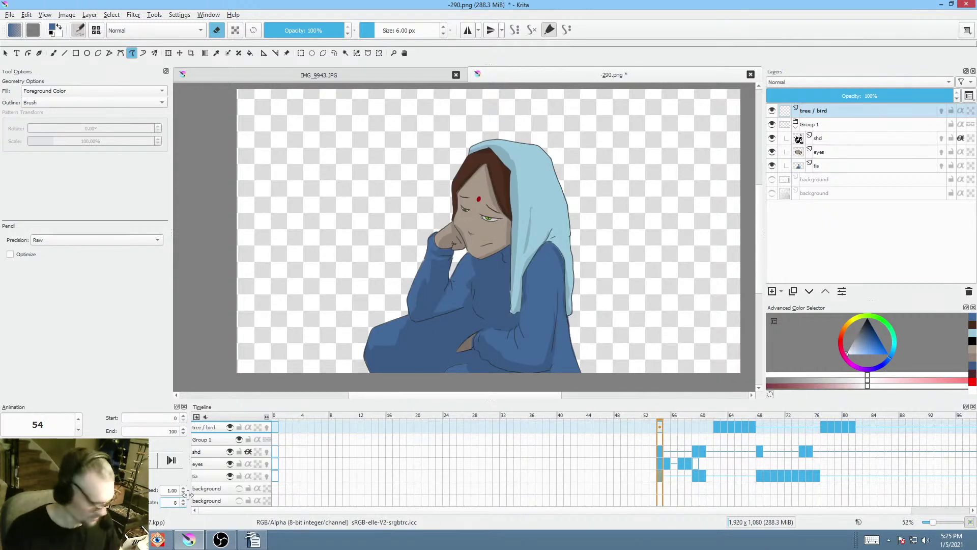
pyautogui.press('Return')
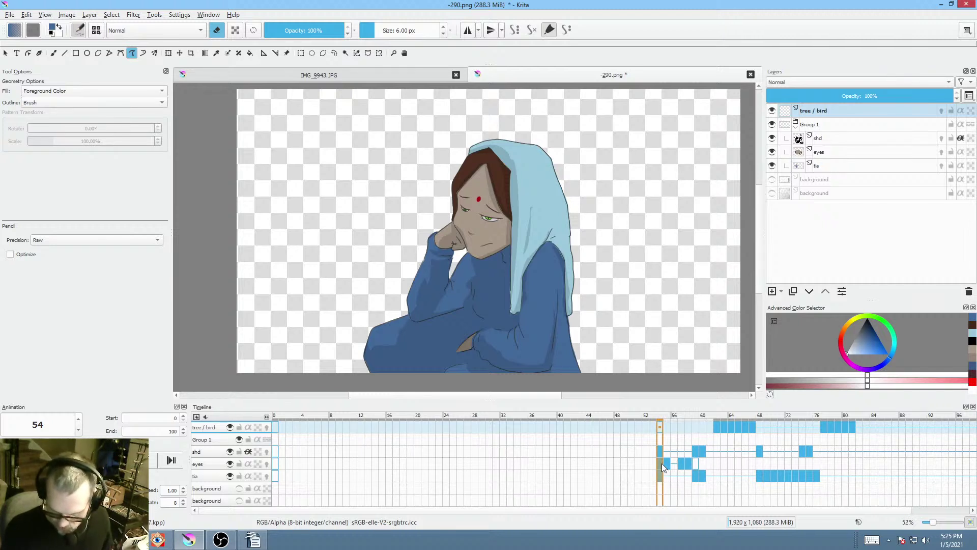
# - Move the opening close-up keyframes on the shd, eyes and tia layers, frames 54 to 61, back to start at frame 0
pyautogui.click(702, 474)
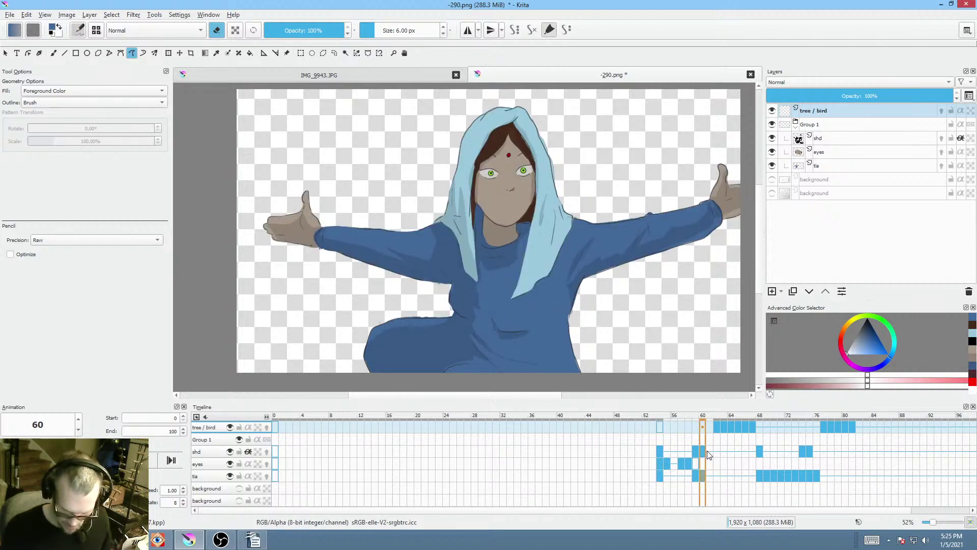
pyautogui.moveTo(708, 451); pyautogui.dragTo(711, 475)
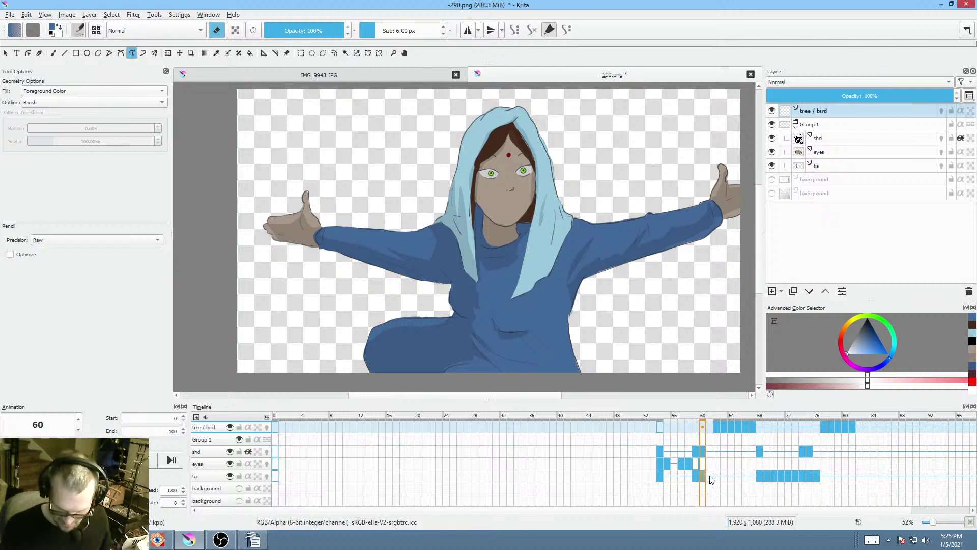
pyautogui.keyDown('shift'); pyautogui.click(663, 447); pyautogui.keyUp('shift')
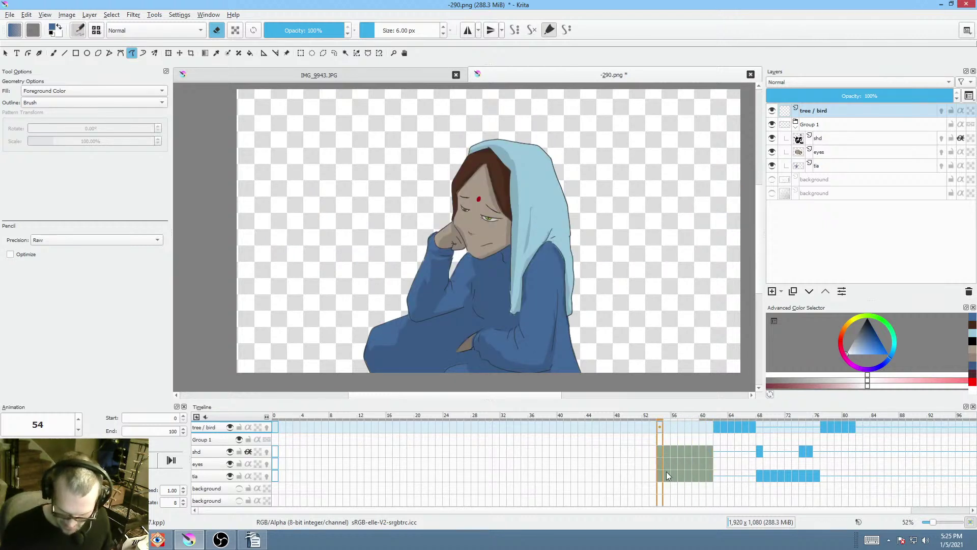
pyautogui.moveTo(659, 448)
pyautogui.mouseDown()
pyautogui.moveTo(524, 462)
pyautogui.moveTo(273, 446)
pyautogui.mouseUp()
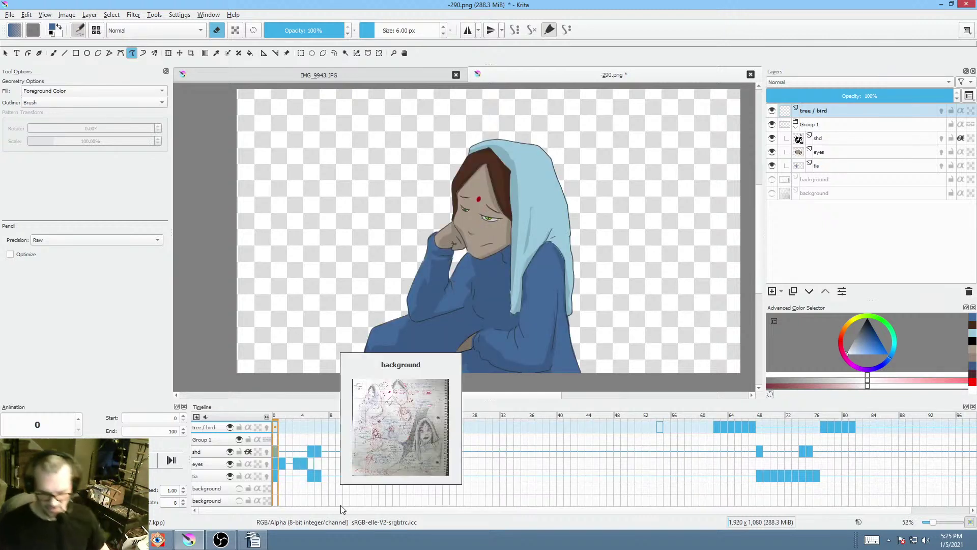
# - Shift all shd, eyes and tia keyframes from frame 1 onward so they start at frame 8
pyautogui.click(282, 461)
pyautogui.click(284, 451)
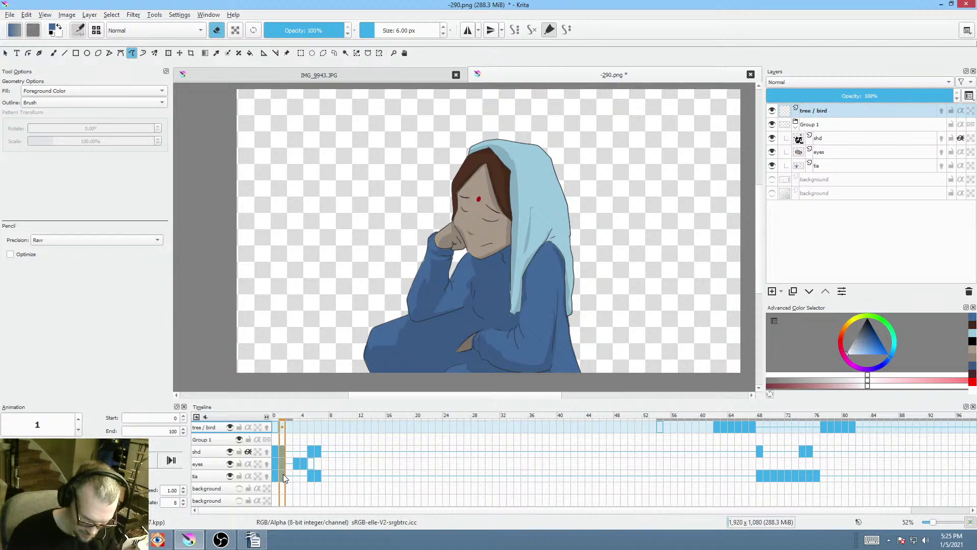
pyautogui.moveTo(282, 448); pyautogui.dragTo(333, 446)
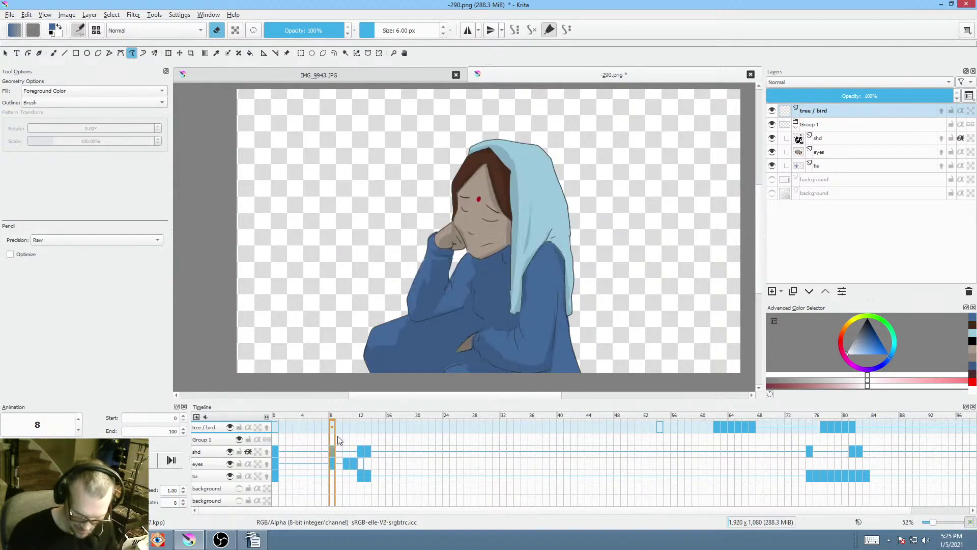
# - Play back the opening from frame 0 to check the hold before the blink, and stop playback
pyautogui.click(279, 450)
pyautogui.press('space')
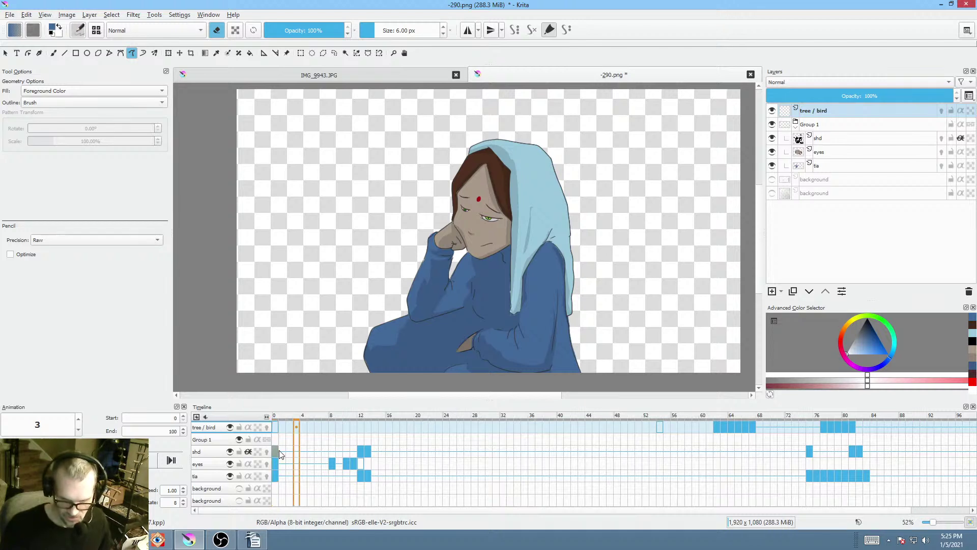
pyautogui.press('space')
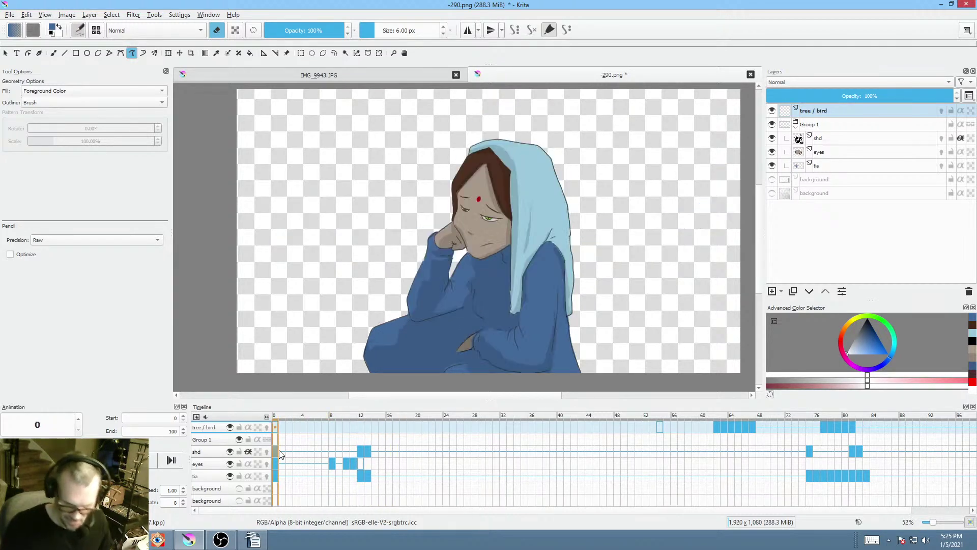
# - Shift the shd, eyes and tia keyframes from frame 12 onward so the front-facing pose starts at frame 20
pyautogui.click(361, 450)
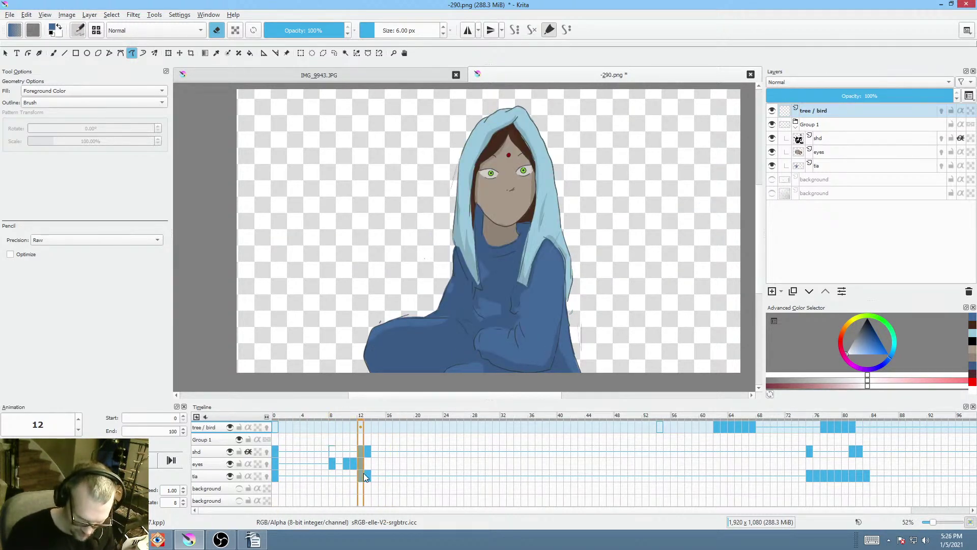
pyautogui.moveTo(360, 478); pyautogui.dragTo(423, 470)
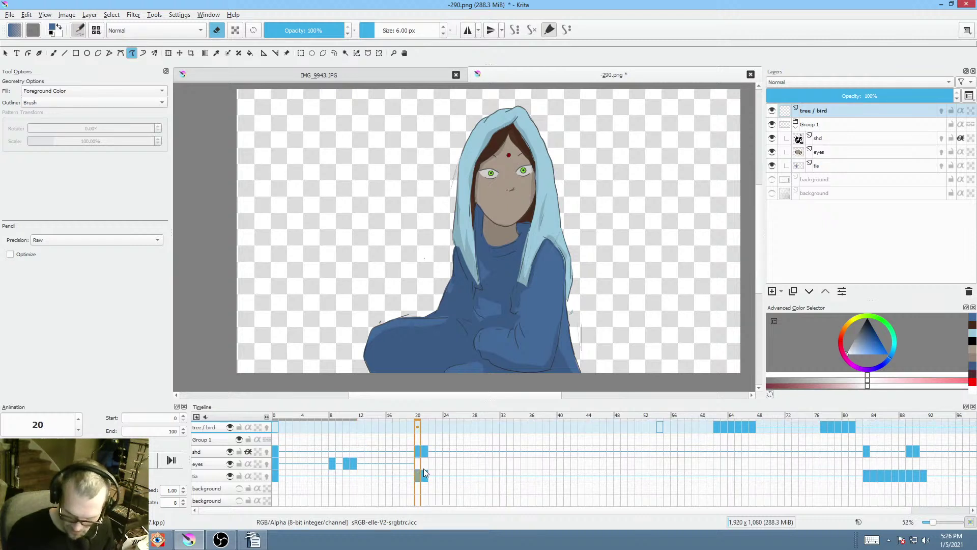
# - Shift the shd and tia keyframes from frame 83 onward so they start at frame 55, and play back the opening from frame 0
pyautogui.click(868, 450)
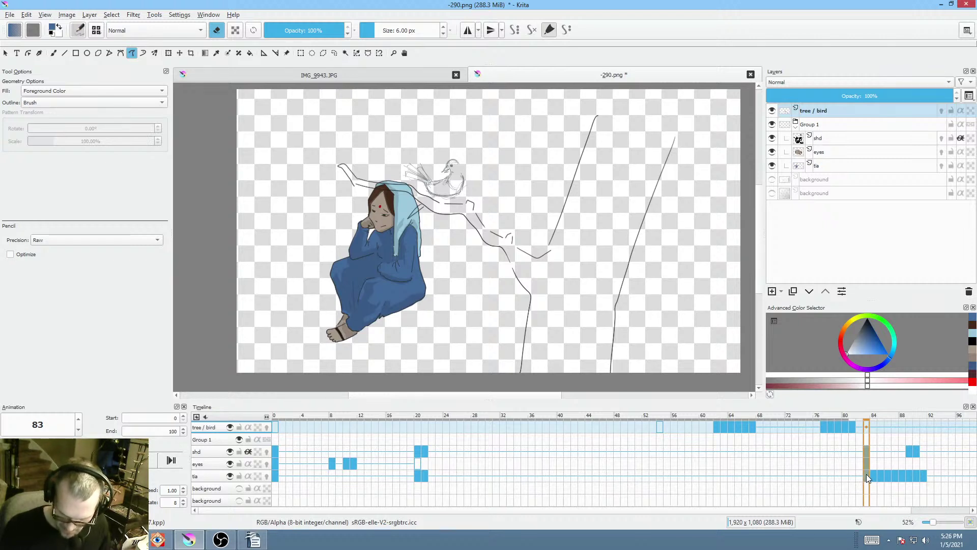
pyautogui.moveTo(866, 474); pyautogui.dragTo(665, 473)
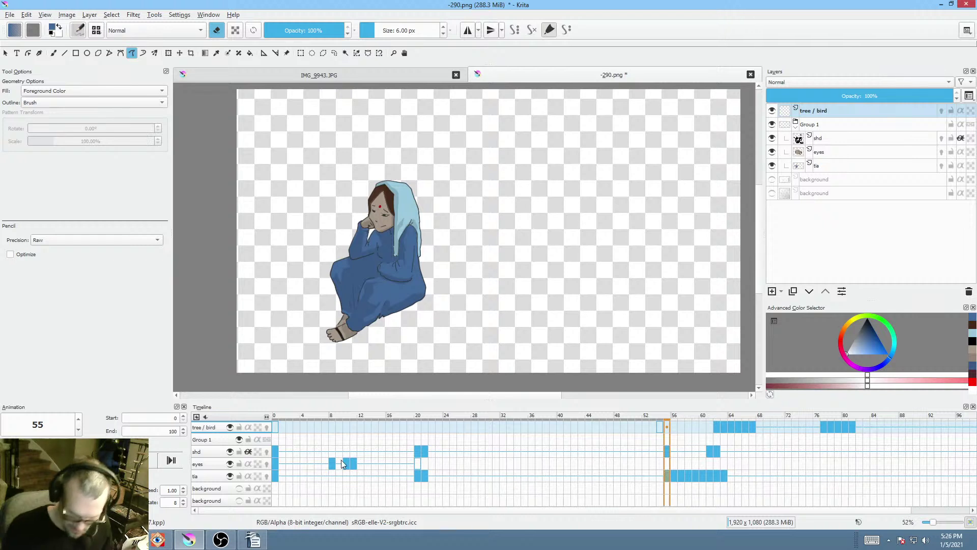
pyautogui.click(274, 473)
pyautogui.press('space')
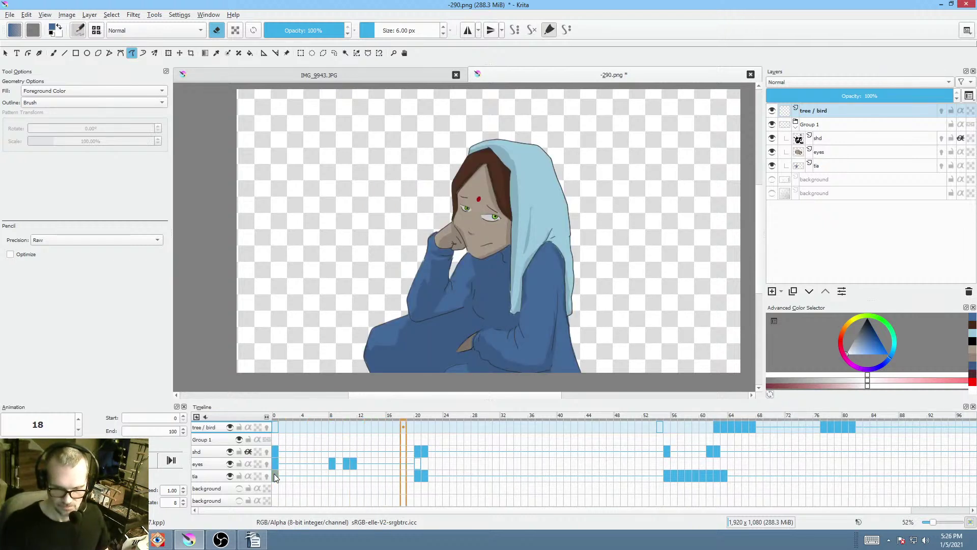
pyautogui.press('space')
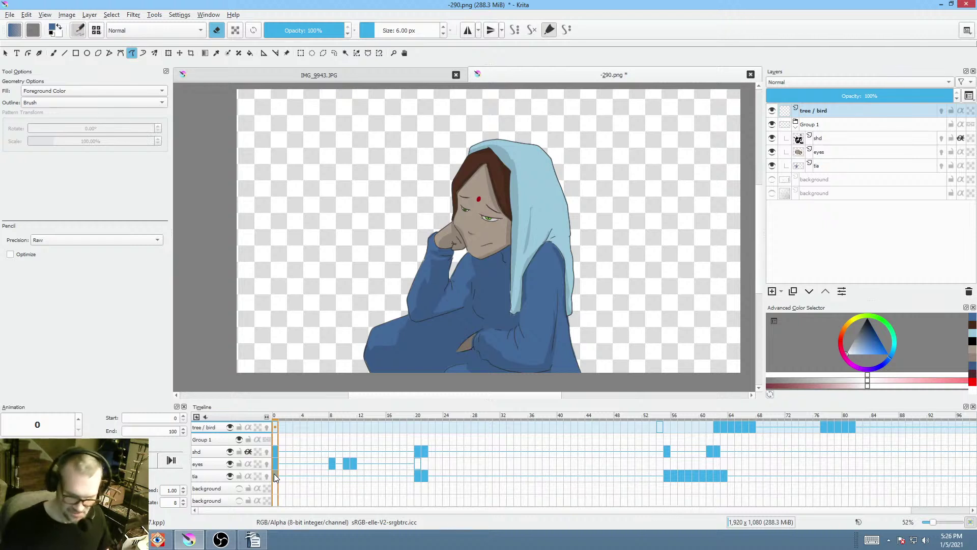
pyautogui.press('space')
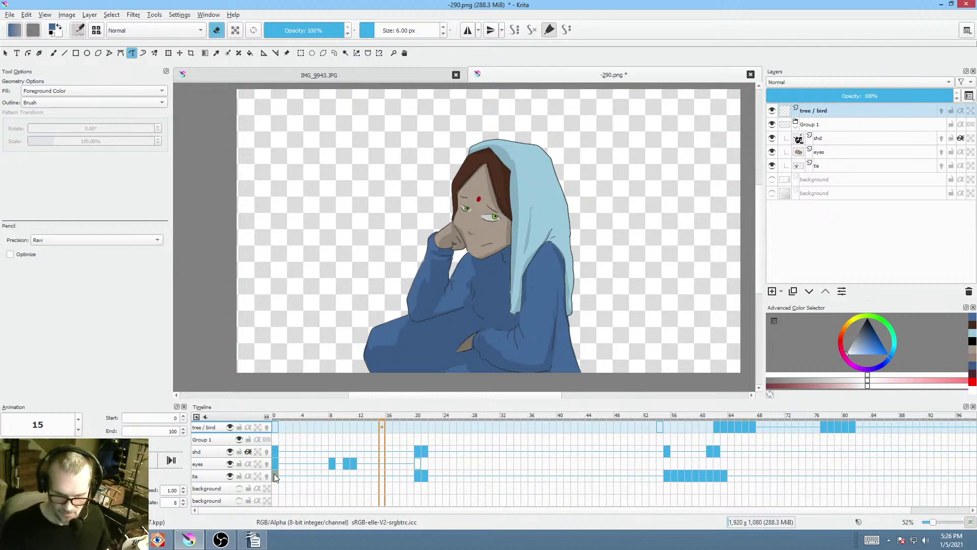
pyautogui.press('space')
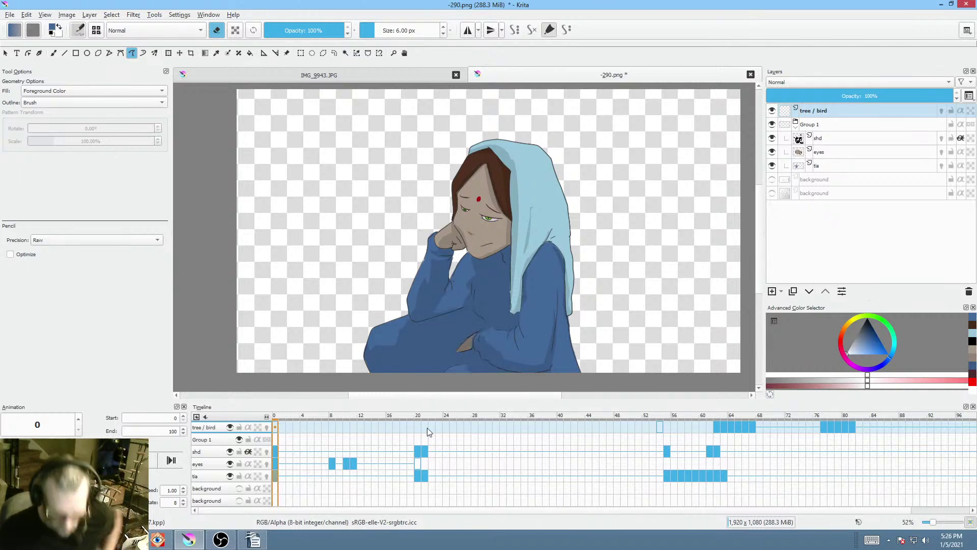
# - Show the bottom background sketch layer and reposition it with Free Transform to x 1377 px, y 1287 px, framing panels 1 and 2
pyautogui.click(808, 193)
pyautogui.click(772, 193)
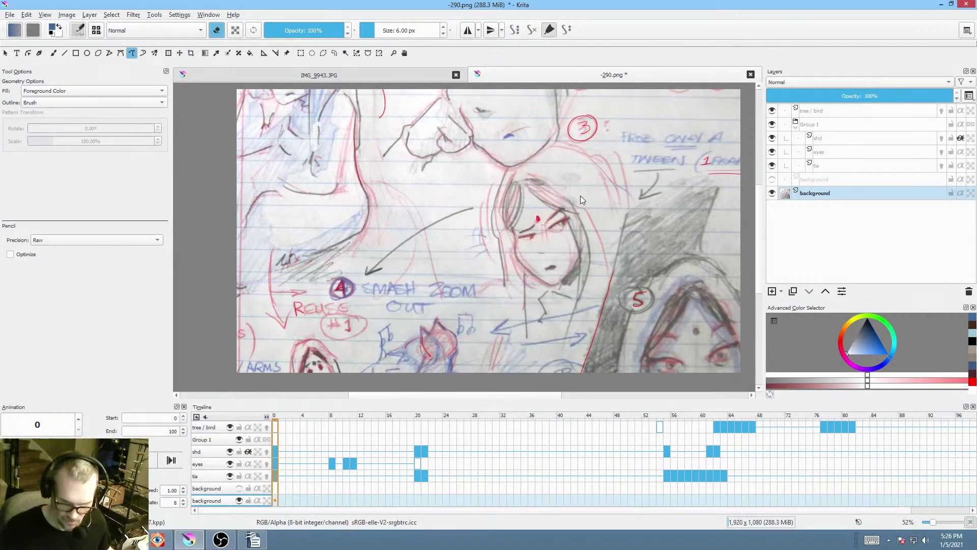
pyautogui.moveTo(448, 179)
pyautogui.mouseDown()
pyautogui.moveTo(529, 253)
pyautogui.moveTo(384, 157)
pyautogui.moveTo(500, 255)
pyautogui.moveTo(502, 285)
pyautogui.moveTo(475, 275)
pyautogui.moveTo(541, 286)
pyautogui.moveTo(557, 249)
pyautogui.moveTo(567, 285)
pyautogui.mouseUp()
pyautogui.hotkey('ctrl', 't')
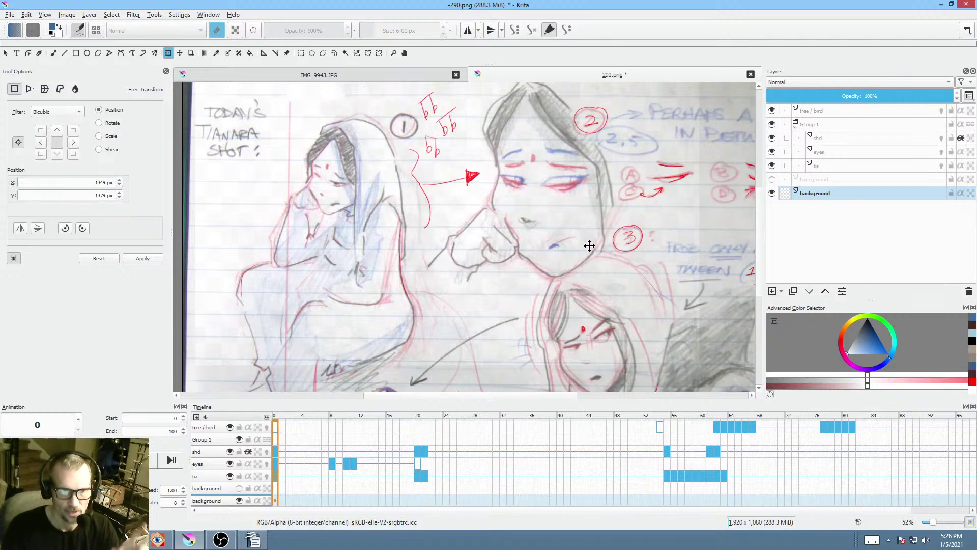
pyautogui.moveTo(589, 258); pyautogui.dragTo(609, 232)
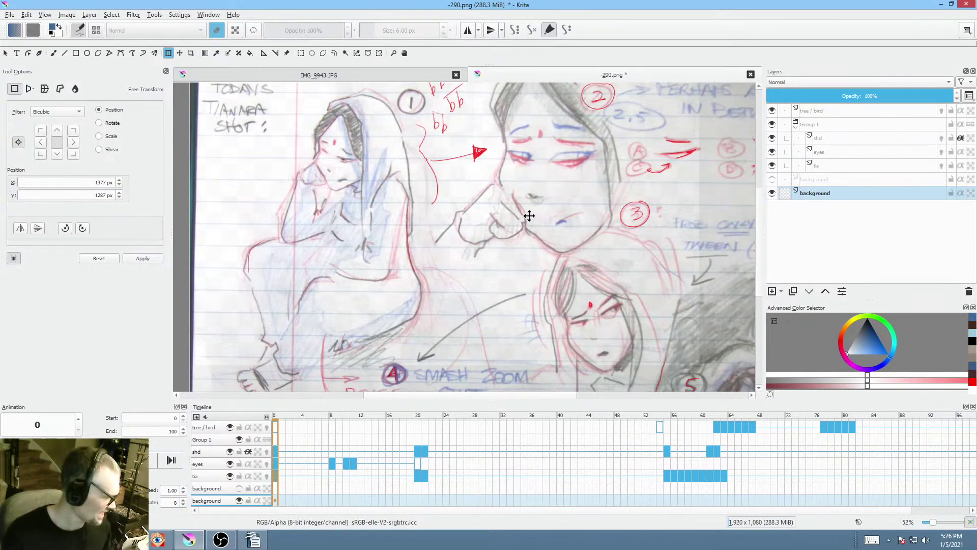
pyautogui.press('Return')
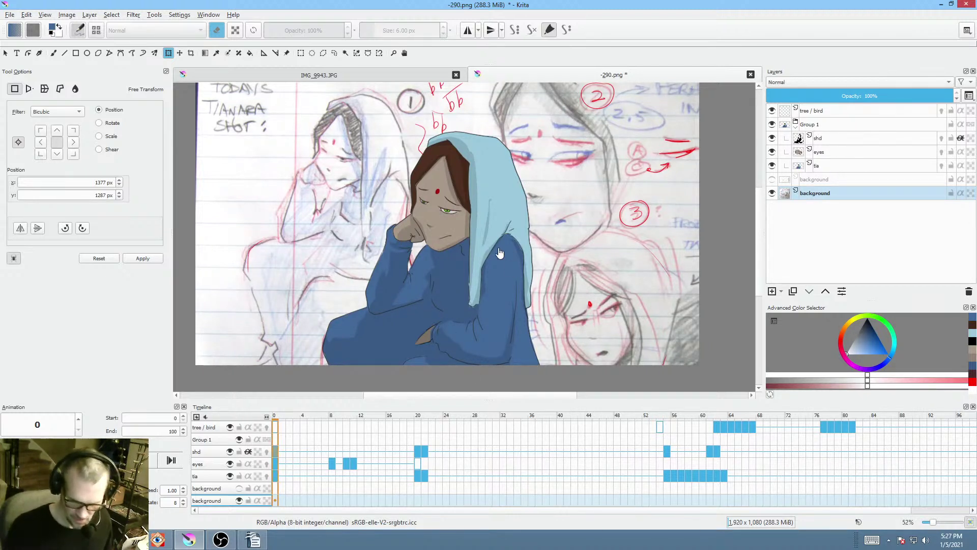
pyautogui.moveTo(525, 259); pyautogui.dragTo(511, 243)
pyautogui.scroll(-3, 511, 244)
pyautogui.scroll(2, 504, 268)
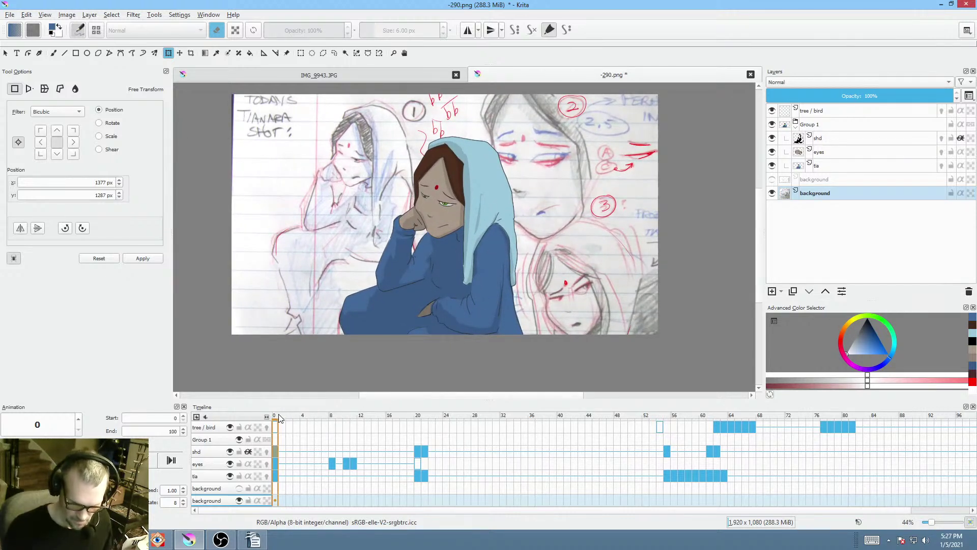
# - Review the opening frames, and shift all shd, eyes and tia keyframes so the close-up starts at frame 16
pyautogui.moveTo(279, 416); pyautogui.dragTo(269, 463)
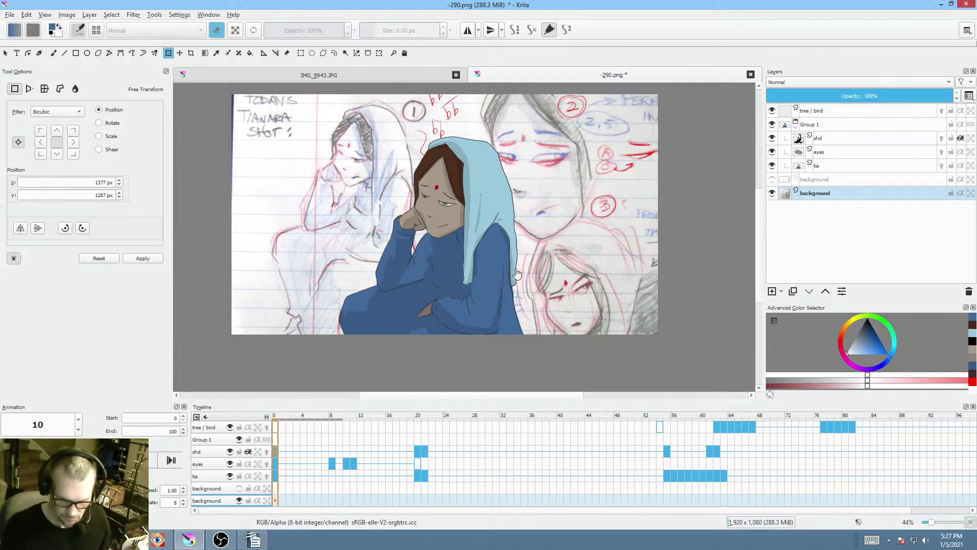
pyautogui.click(283, 417)
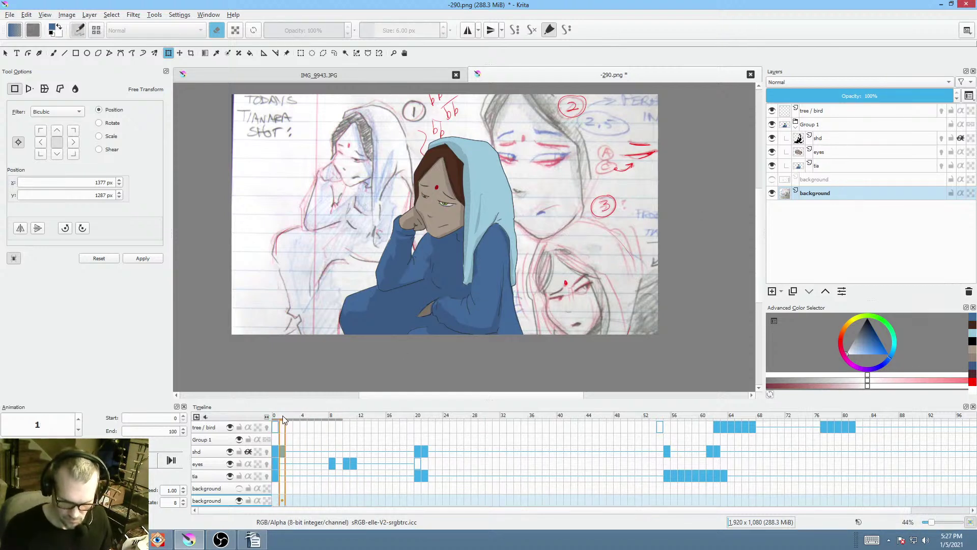
pyautogui.moveTo(283, 415)
pyautogui.mouseDown()
pyautogui.moveTo(413, 427)
pyautogui.moveTo(278, 433)
pyautogui.mouseUp()
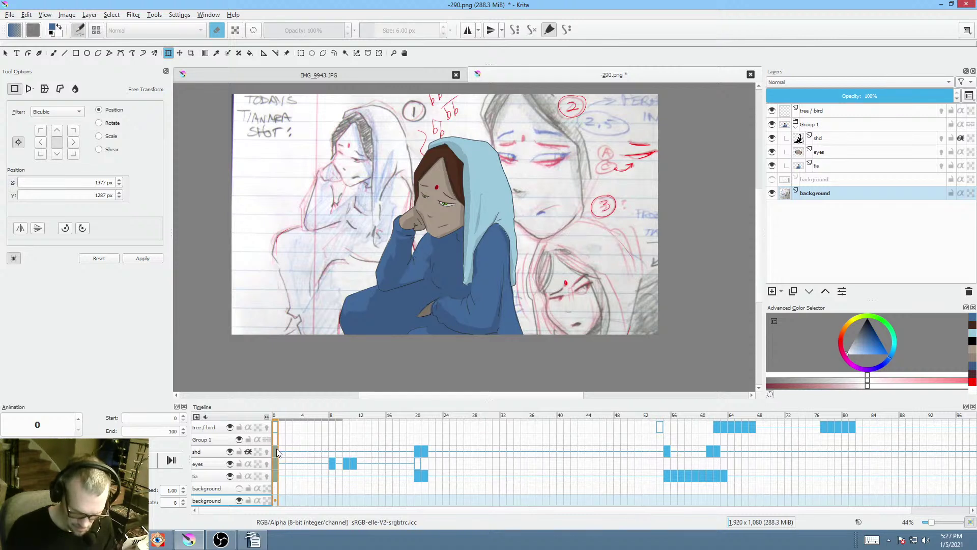
pyautogui.moveTo(278, 447); pyautogui.dragTo(390, 441)
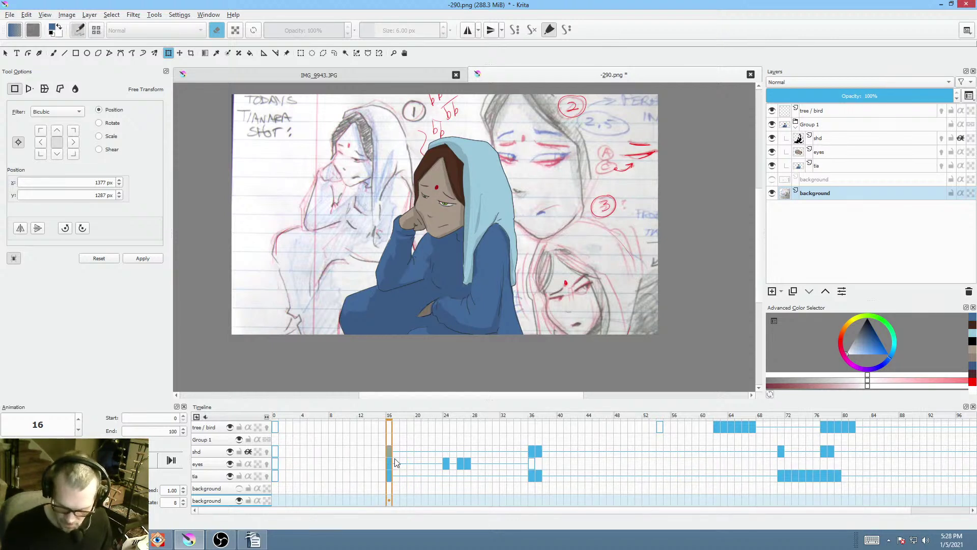
# - Move the seated full-figure keyframes on the shd and tia layers from frame 71 to frame 0
pyautogui.click(781, 452)
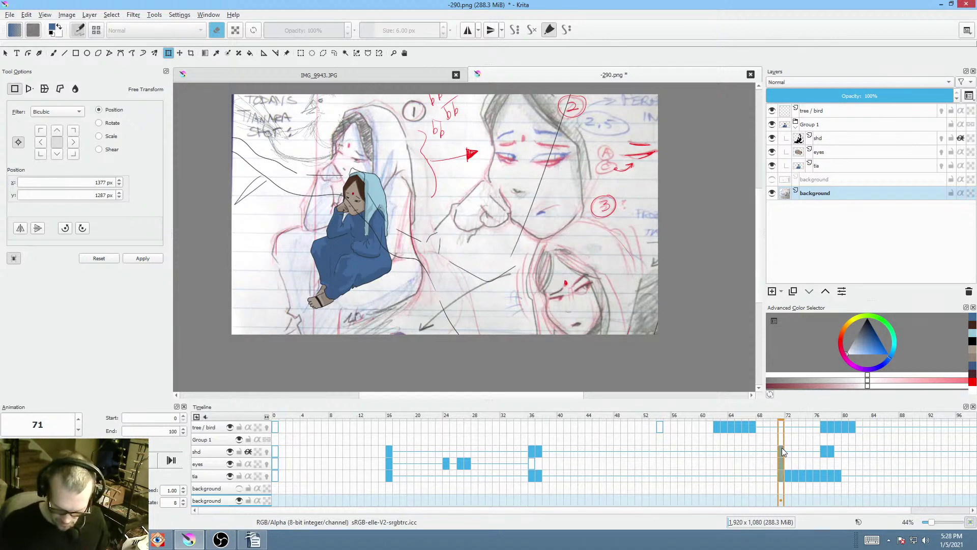
pyautogui.click(782, 452)
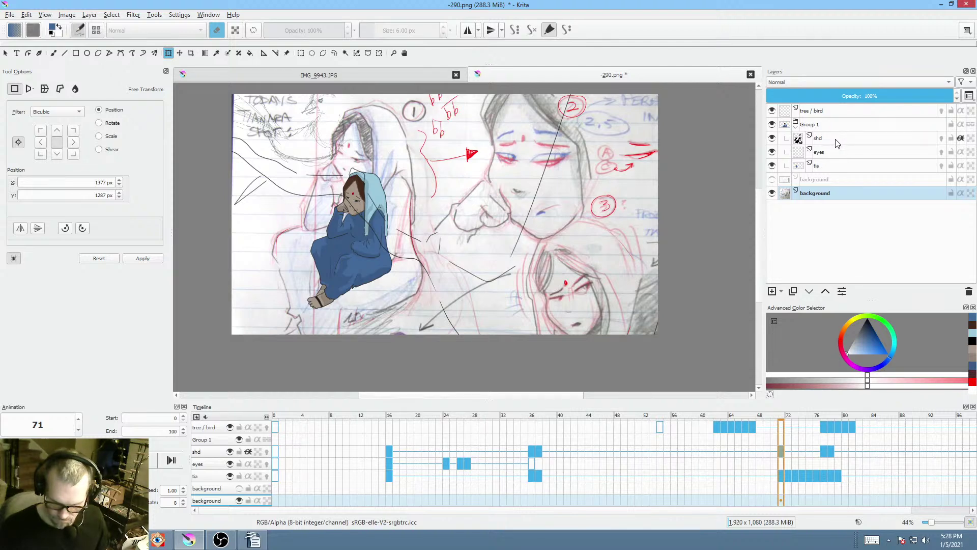
pyautogui.moveTo(837, 143)
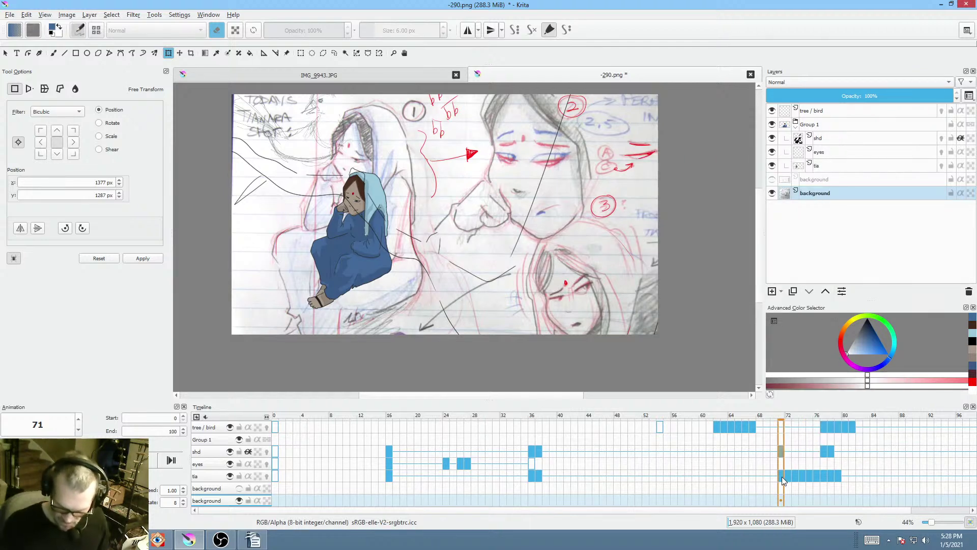
pyautogui.moveTo(774, 451); pyautogui.dragTo(275, 455)
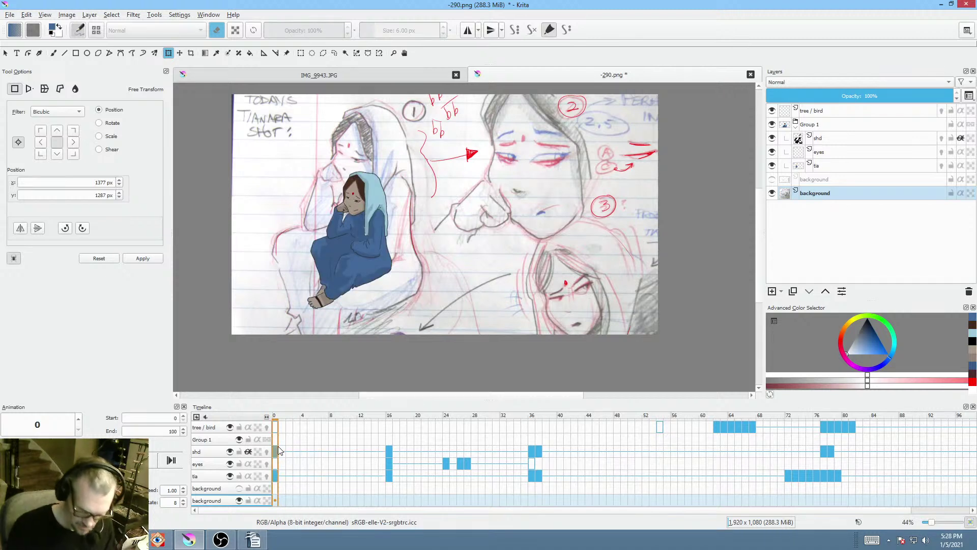
pyautogui.moveTo(278, 446)
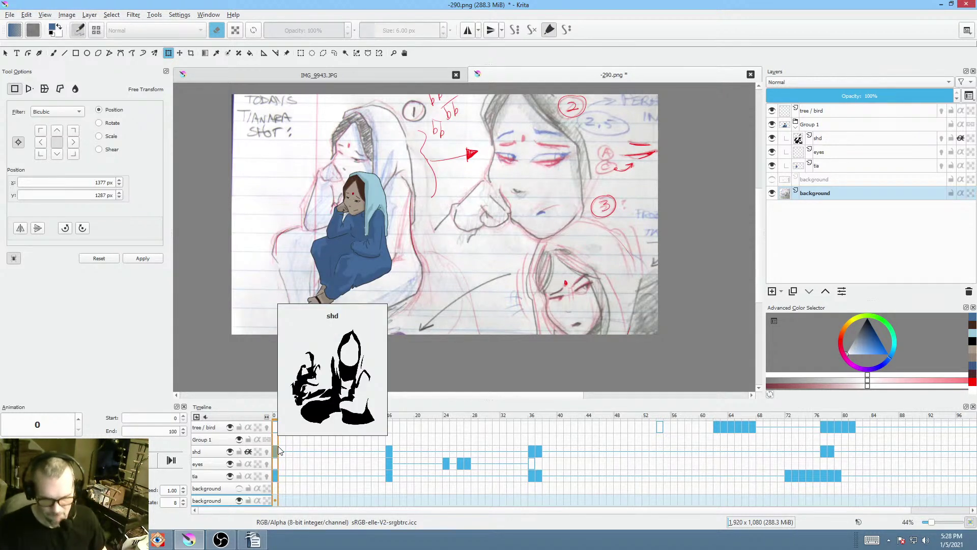
# - Play back the opening, and shift the shd, eyes and tia keyframes from frame 16 onward so the close-up starts at frame 20
pyautogui.press('space')
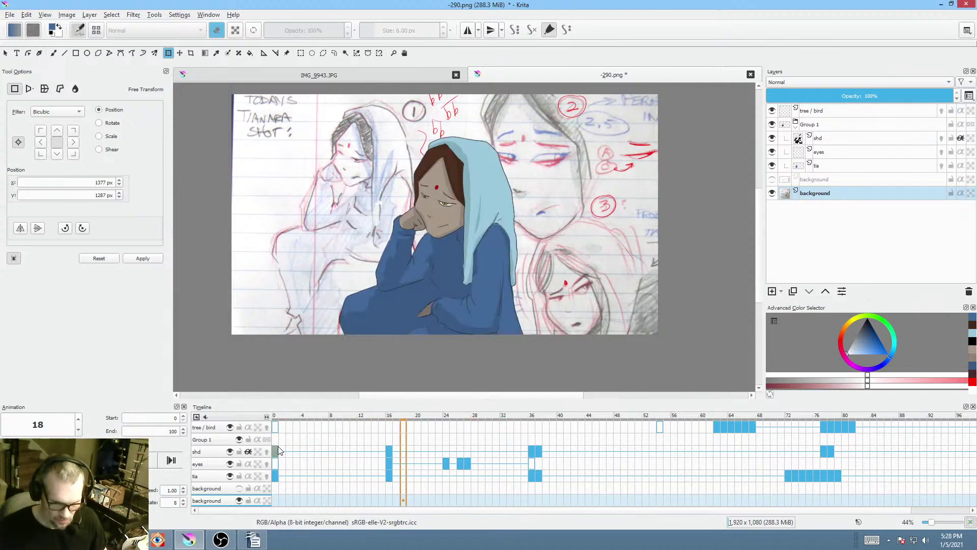
pyautogui.press('space')
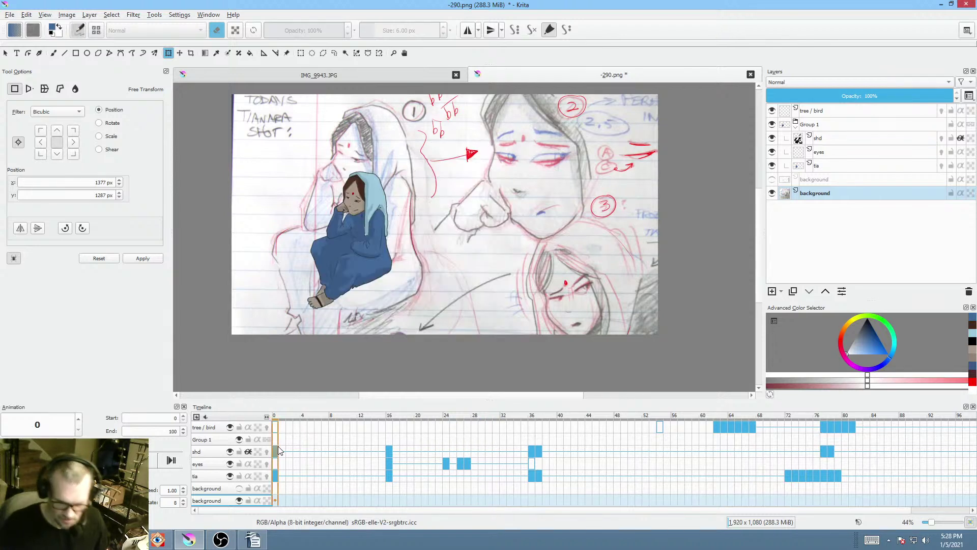
pyautogui.click(389, 448)
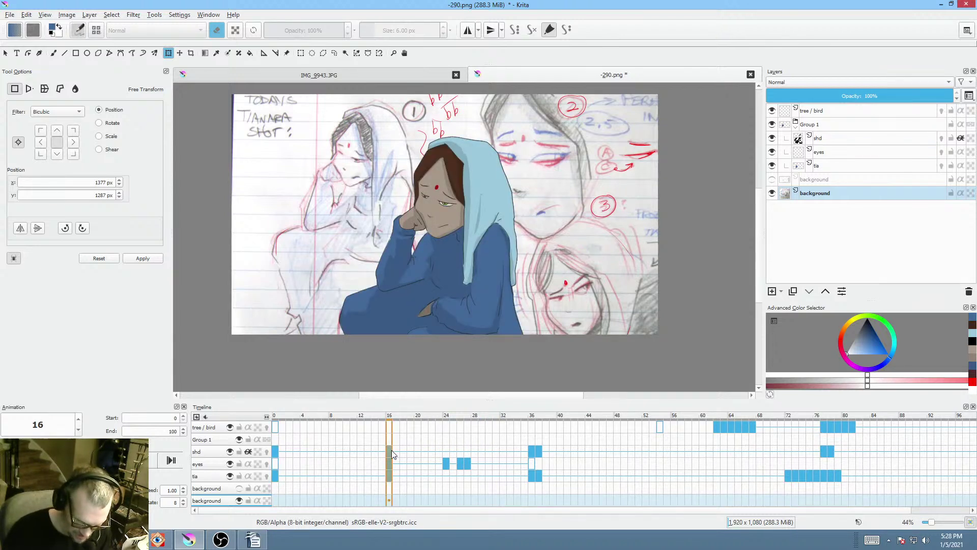
pyautogui.moveTo(388, 448); pyautogui.dragTo(417, 445)
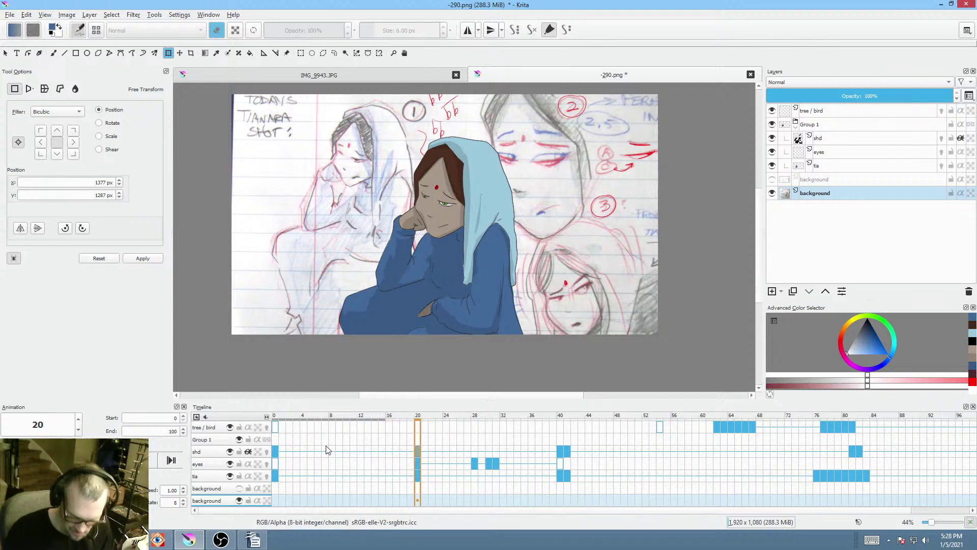
# - Play back the retimed sequence from frame 0 and again from frame 29 to check the blink and the arms-out pose
pyautogui.click(275, 449)
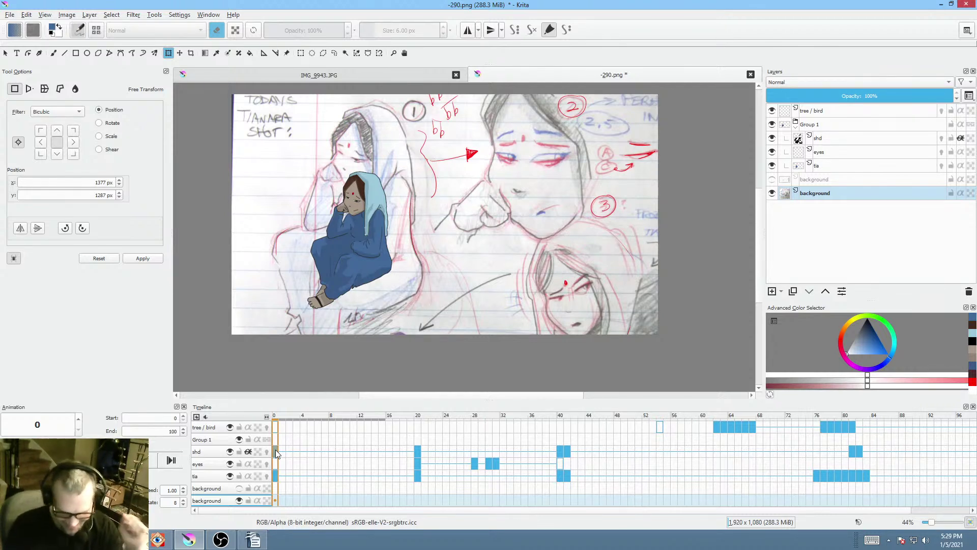
pyautogui.press('space')
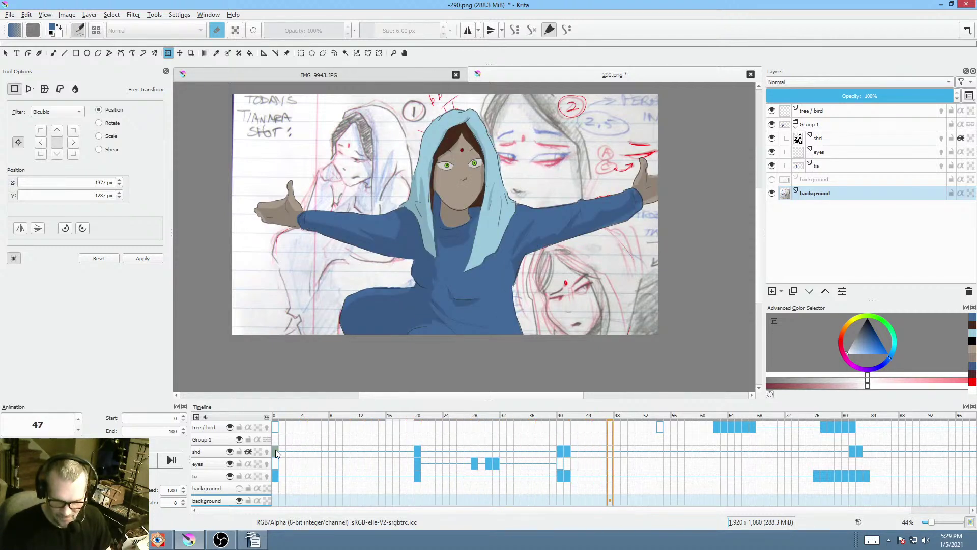
pyautogui.press('space')
pyautogui.click(481, 449)
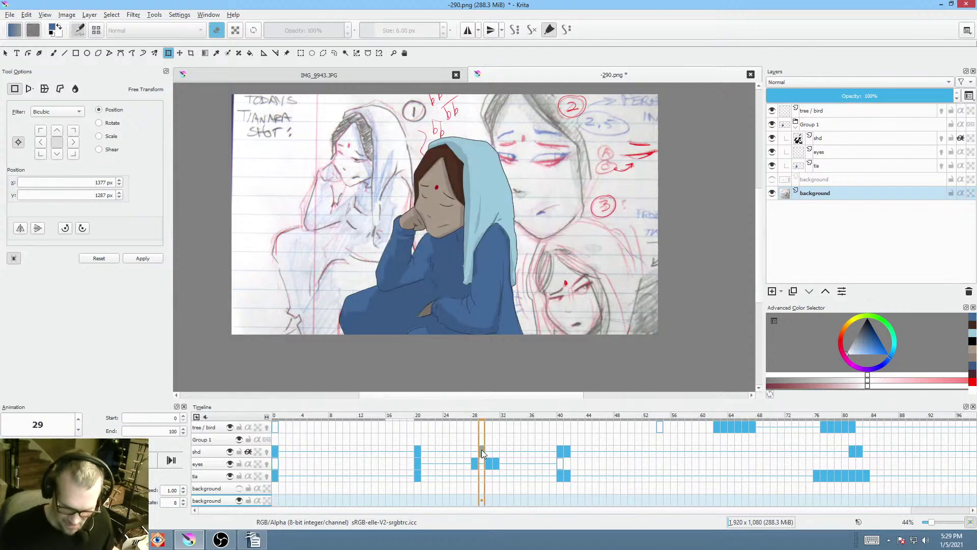
pyautogui.press('space')
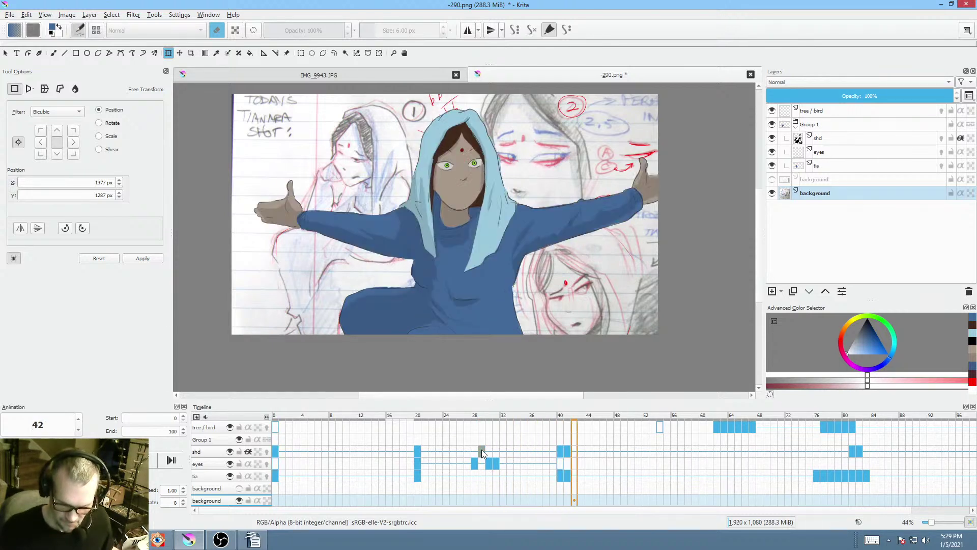
pyautogui.press('space')
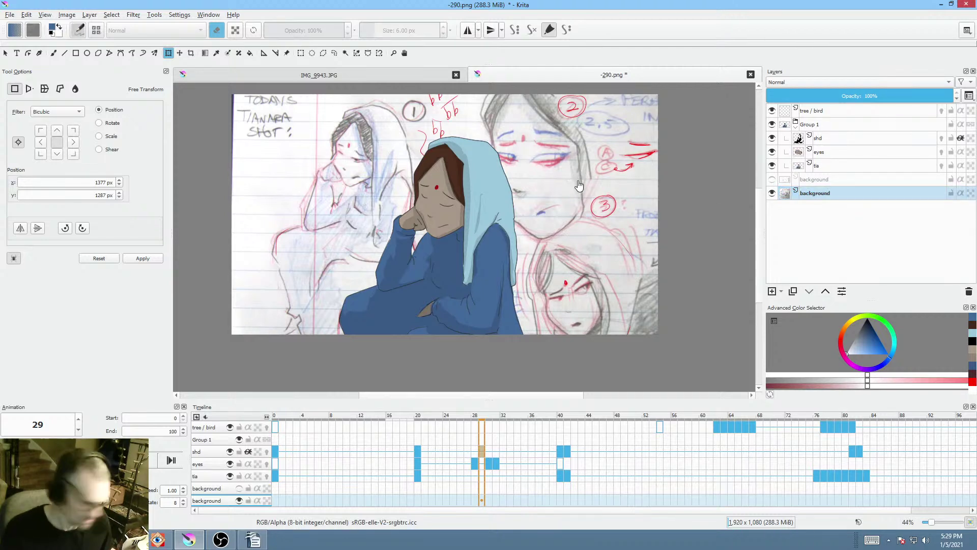
# - Reposition the background sketch to x 1200 px, y 438 px to bring panels 4 and 5 into view, and select Group 1
pyautogui.press('Return')
pyautogui.moveTo(661, 289)
pyautogui.mouseDown()
pyautogui.moveTo(580, 294)
pyautogui.moveTo(554, 321)
pyautogui.moveTo(569, 300)
pyautogui.moveTo(582, 227)
pyautogui.moveTo(553, 205)
pyautogui.moveTo(526, 225)
pyautogui.moveTo(526, 200)
pyautogui.moveTo(580, 222)
pyautogui.moveTo(561, 237)
pyautogui.mouseUp()
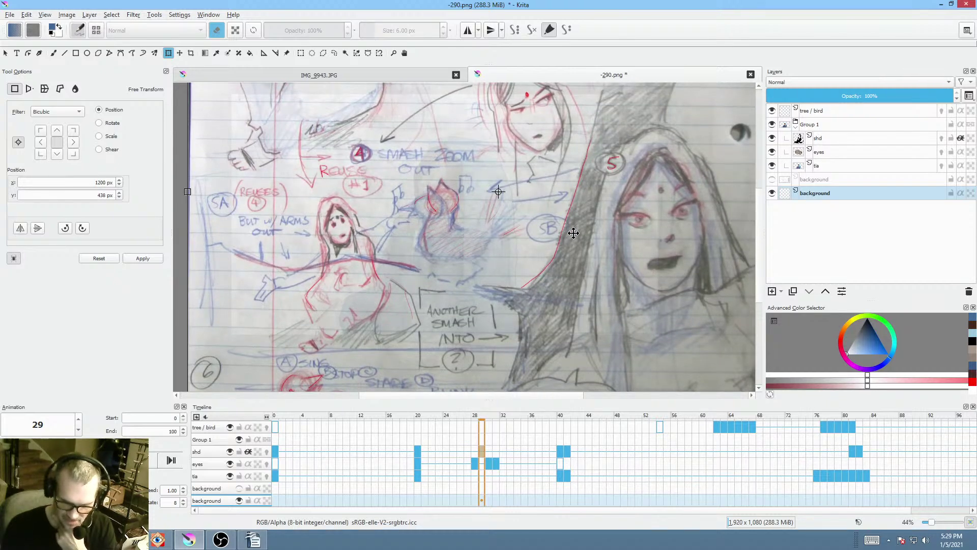
pyautogui.click(835, 128)
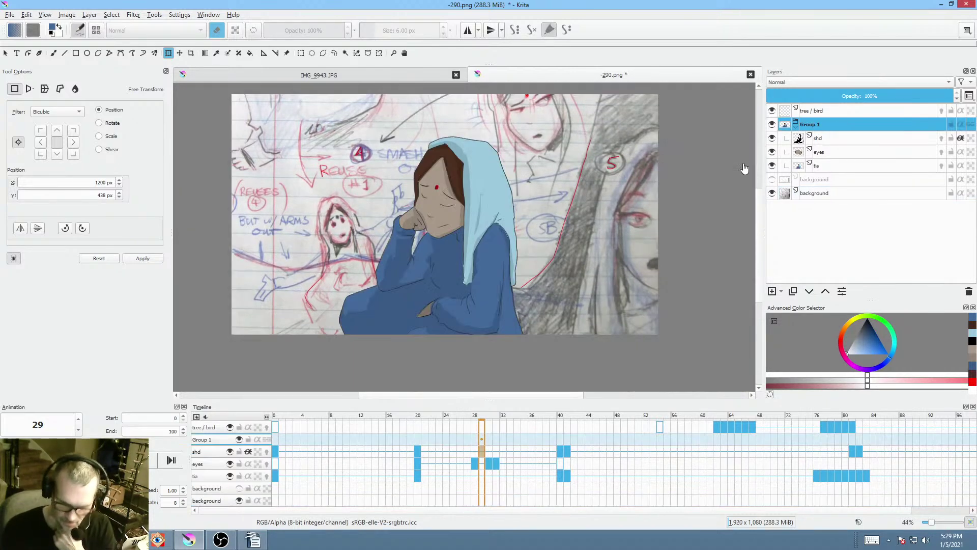
# - Play back from frame 17, and move the arms-outstretched shd and tia keyframes from frame 41 to frame 42
pyautogui.click(392, 418)
pyautogui.press('space')
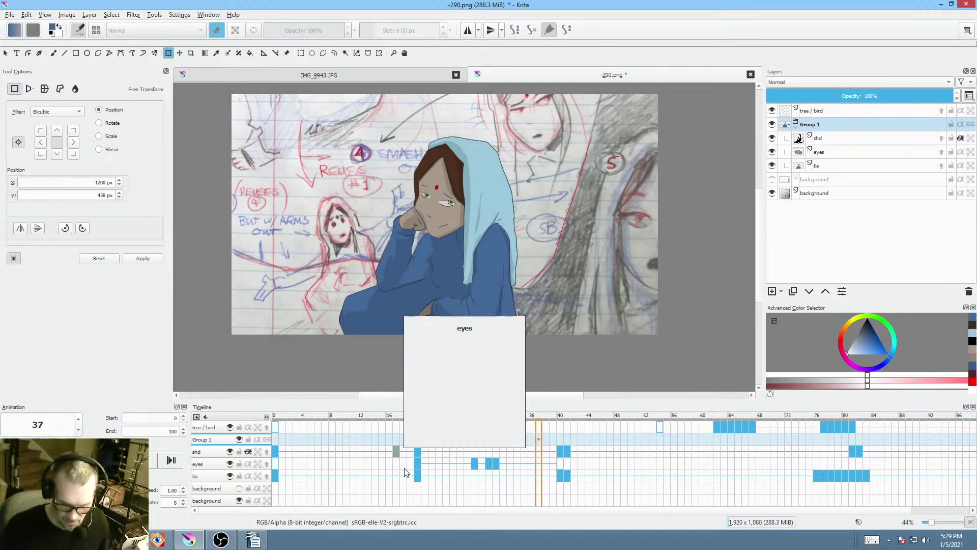
pyautogui.press('space')
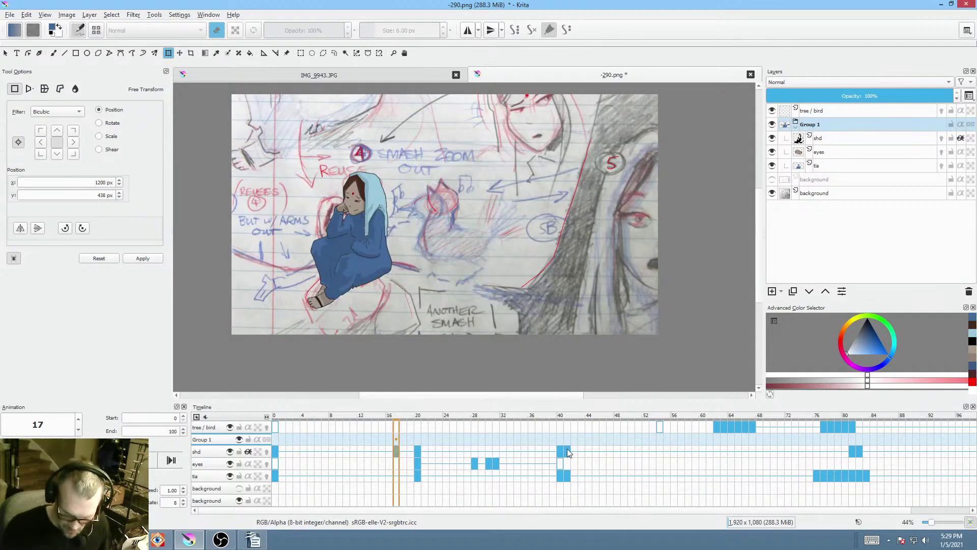
pyautogui.click(568, 450)
pyautogui.moveTo(567, 448); pyautogui.dragTo(576, 448)
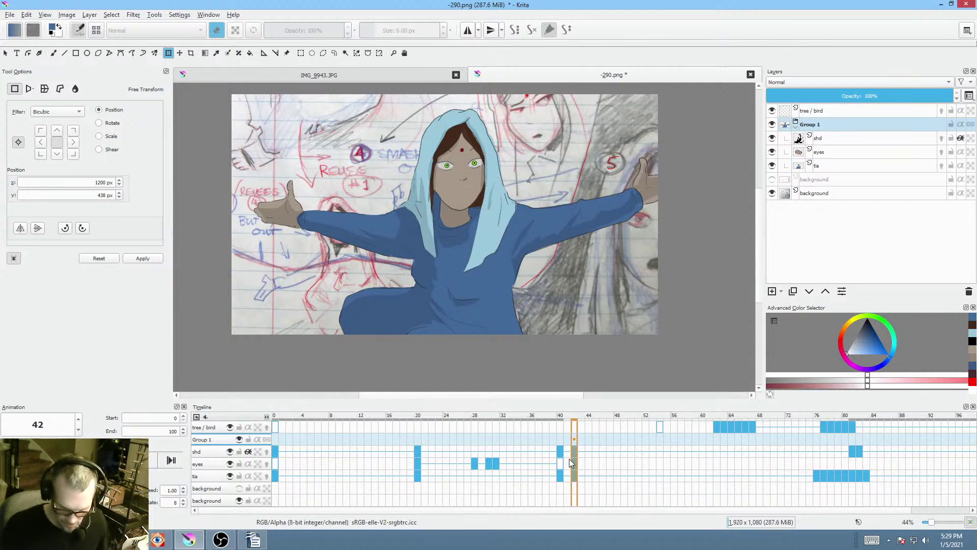
pyautogui.click(568, 448)
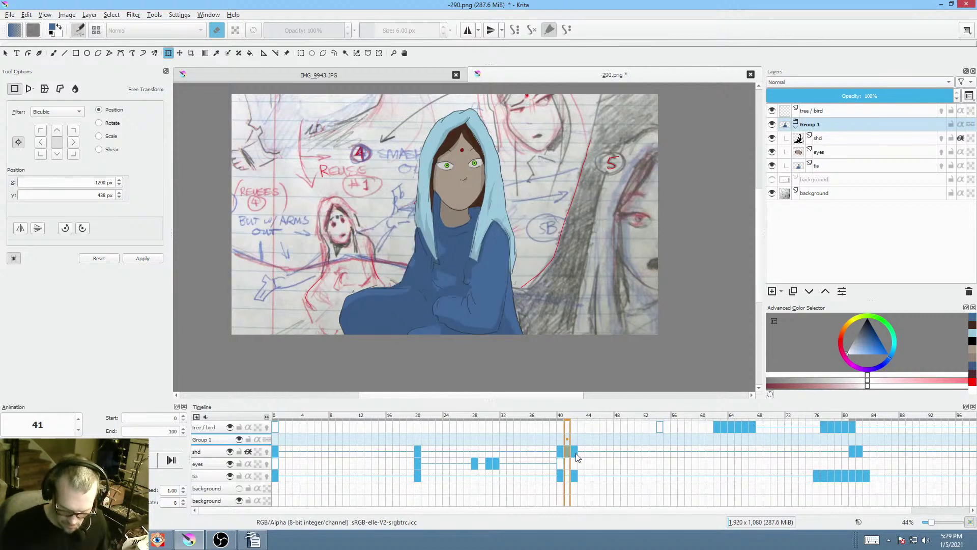
# - Copy the arms-outstretched tia and shd keyframes from frame 42 to frame 41, and compare the neighbouring frames
pyautogui.click(575, 475)
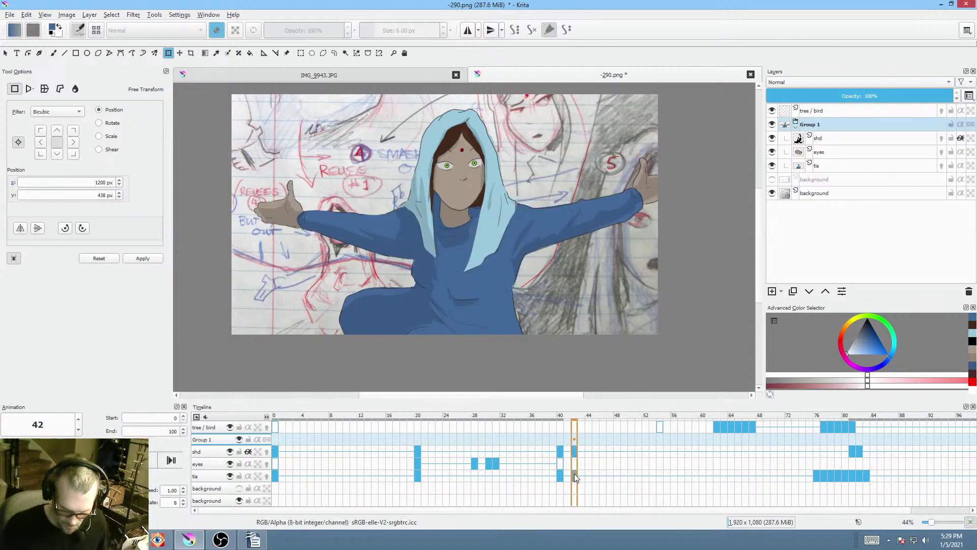
pyautogui.click(568, 474)
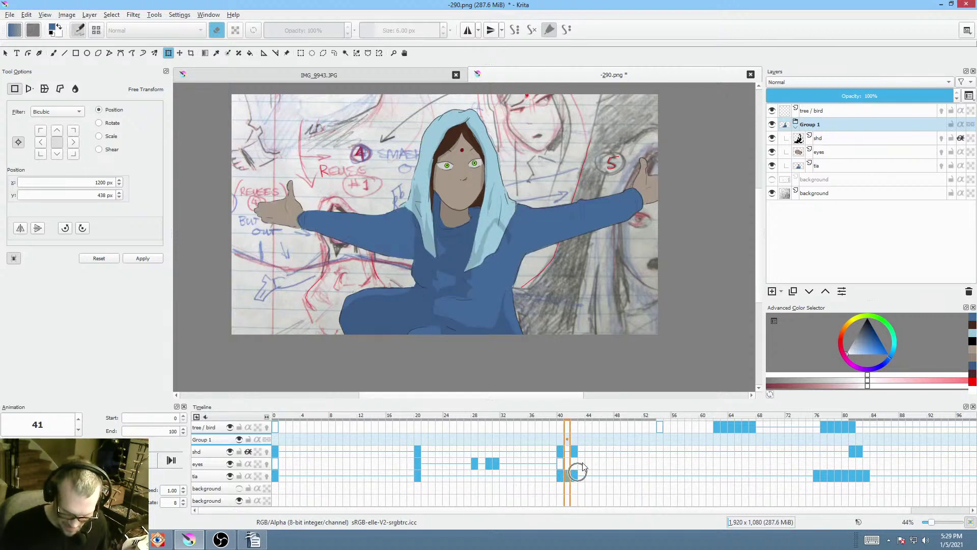
pyautogui.click(575, 450)
pyautogui.click(569, 449)
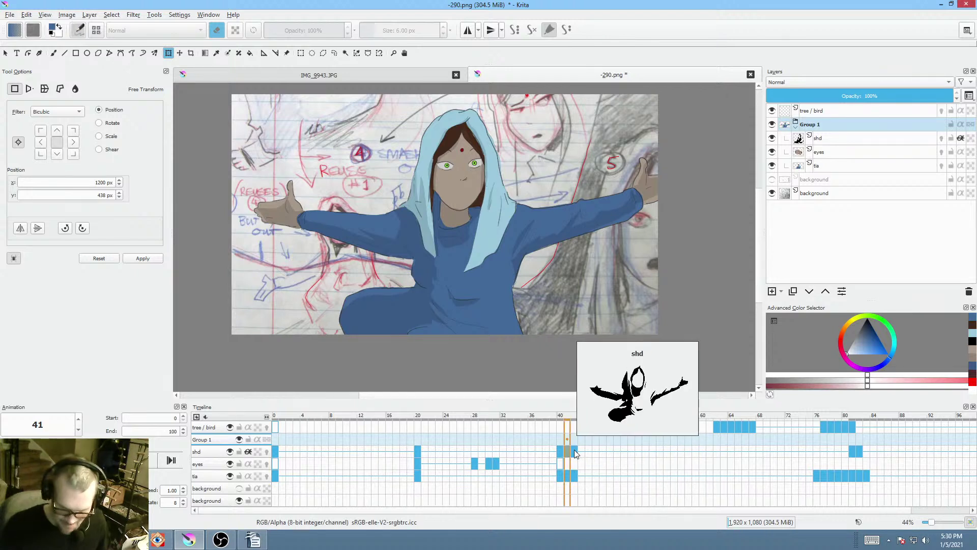
pyautogui.moveTo(577, 262); pyautogui.dragTo(551, 258)
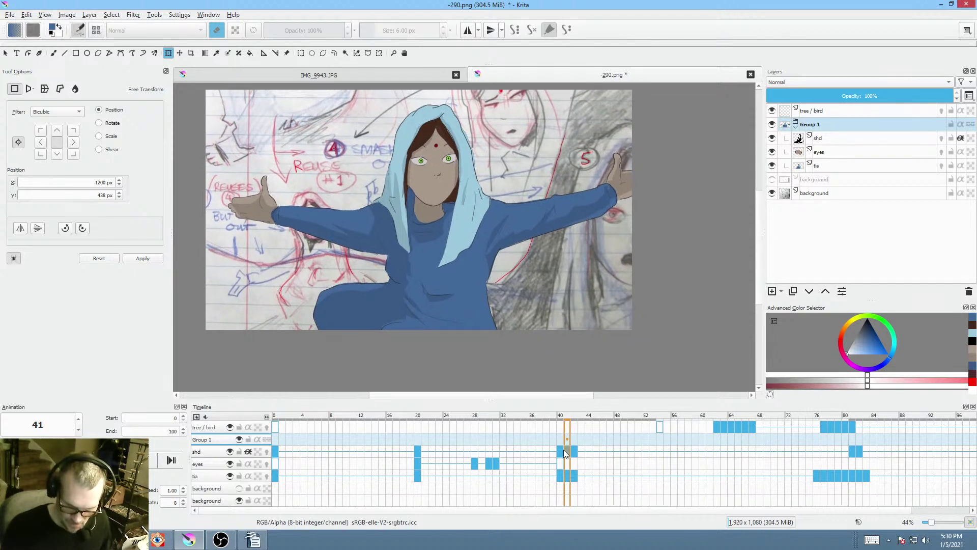
pyautogui.click(560, 474)
pyautogui.click(575, 474)
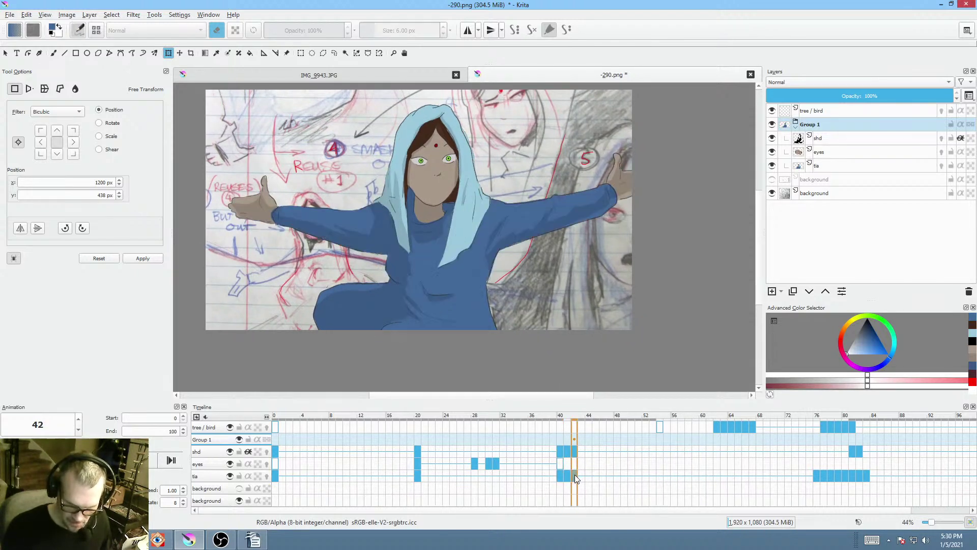
pyautogui.click(568, 475)
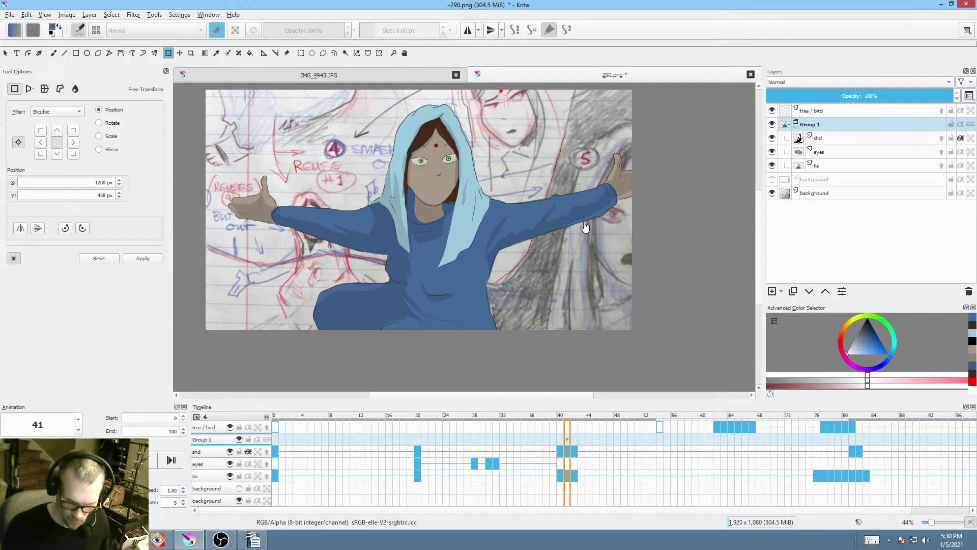
pyautogui.moveTo(564, 236); pyautogui.dragTo(533, 249)
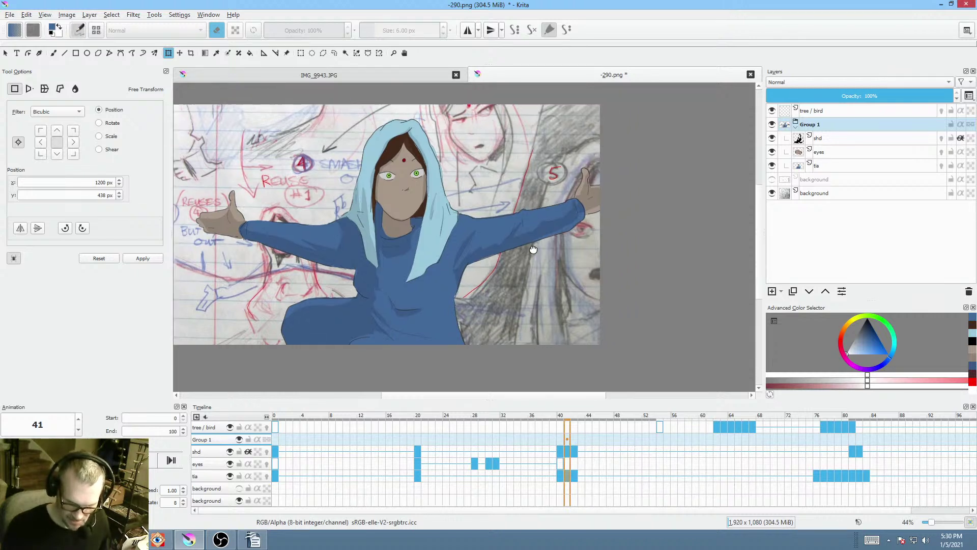
# - On the tia layer at frame 41, outline-select the woman's left arm and rotate it downward from the shoulder
pyautogui.click(213, 476)
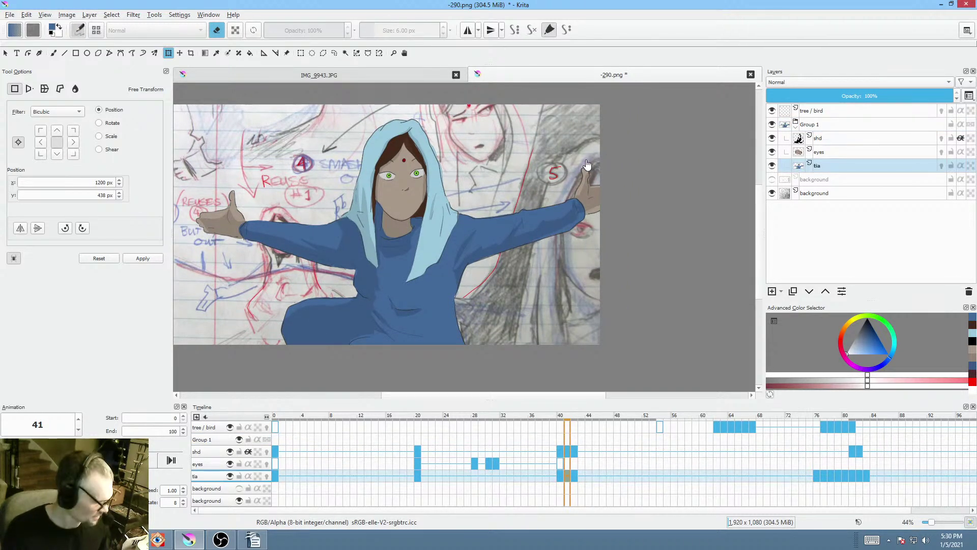
pyautogui.hotkey('ctrl', 'r')
pyautogui.moveTo(601, 149); pyautogui.dragTo(513, 181)
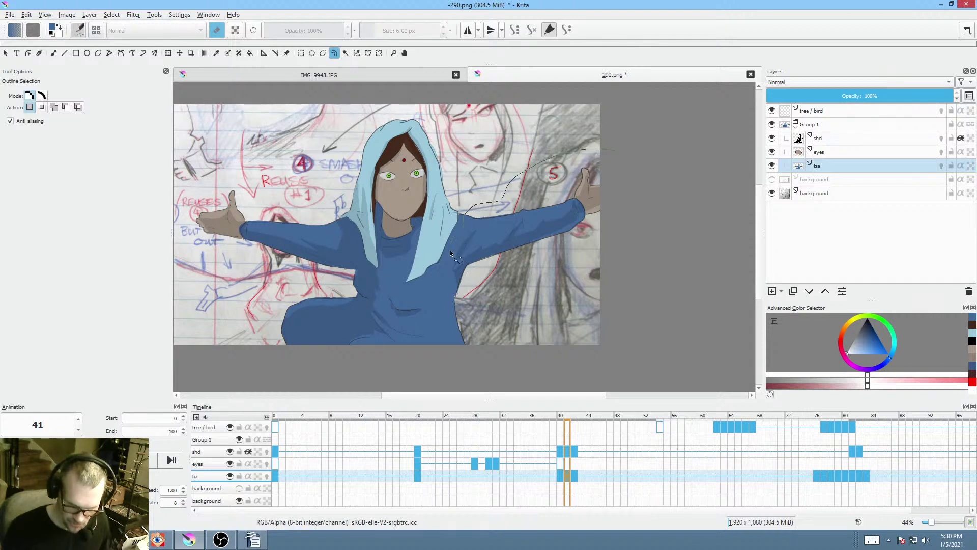
pyautogui.moveTo(449, 250)
pyautogui.mouseDown()
pyautogui.moveTo(646, 228)
pyautogui.moveTo(662, 211)
pyautogui.mouseUp()
pyautogui.hotkey('ctrl', 't')
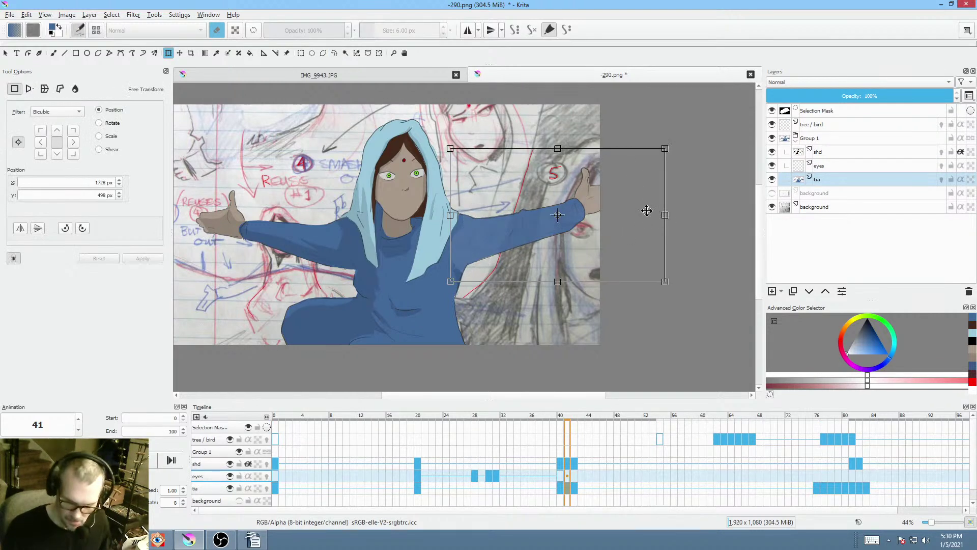
pyautogui.moveTo(559, 218); pyautogui.dragTo(558, 220)
pyautogui.hotkey('ctrl', 'z')
pyautogui.hotkey('ctrl', 'z')
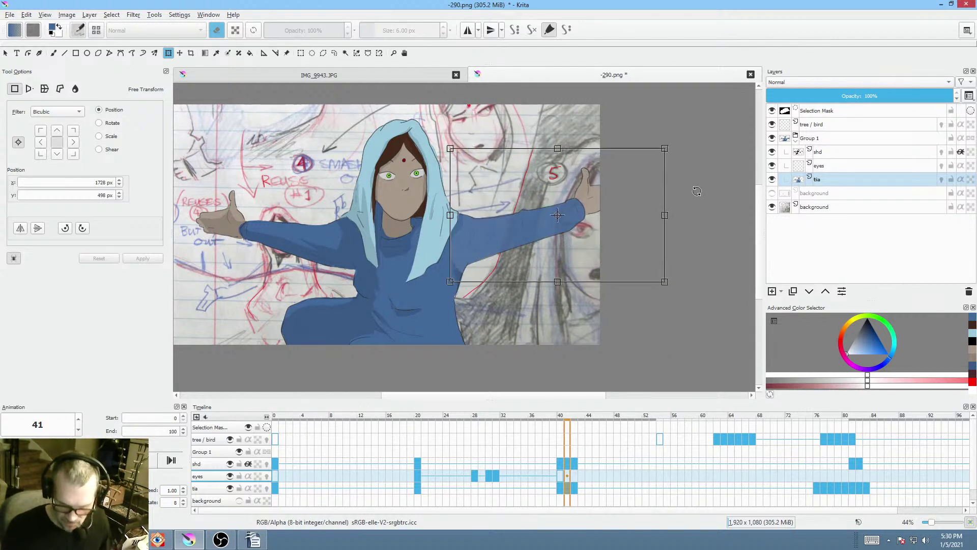
pyautogui.moveTo(696, 191); pyautogui.dragTo(657, 310)
pyautogui.moveTo(555, 259); pyautogui.dragTo(532, 297)
# - Select the left forearm and hand, rotate them to point down, and rejoin them to the upper arm at the elbow
pyautogui.press('l')
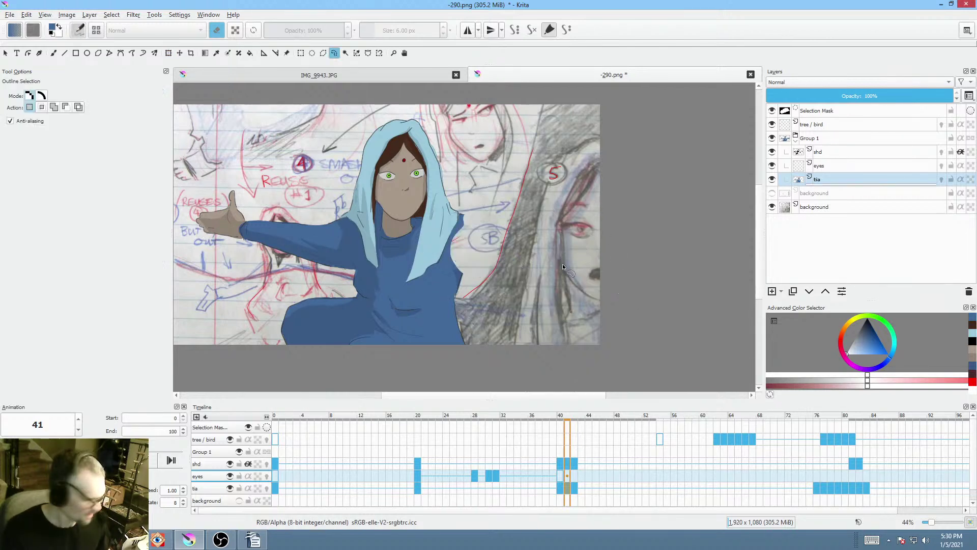
pyautogui.moveTo(548, 245)
pyautogui.mouseDown()
pyautogui.moveTo(532, 340)
pyautogui.moveTo(624, 238)
pyautogui.mouseUp()
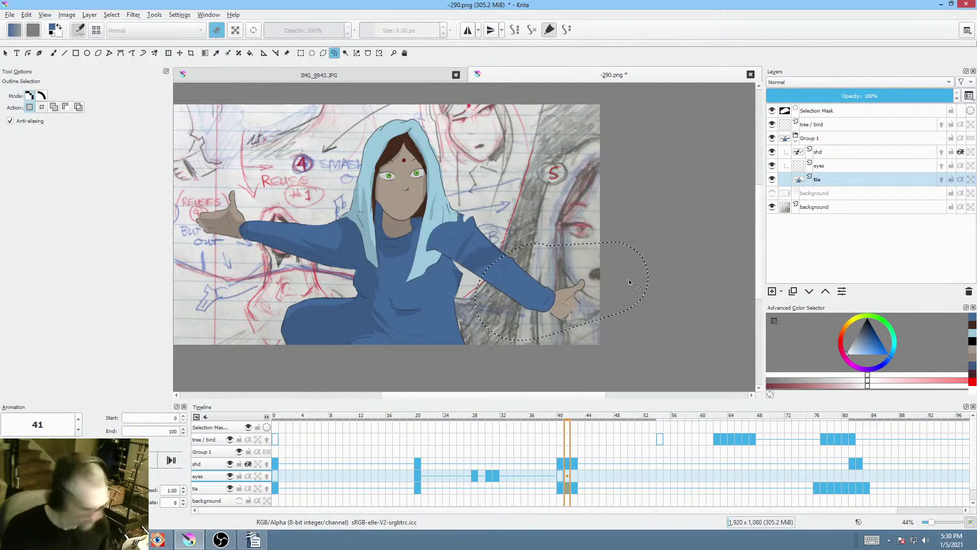
pyautogui.hotkey('ctrl', 't')
pyautogui.moveTo(652, 282); pyautogui.dragTo(591, 351)
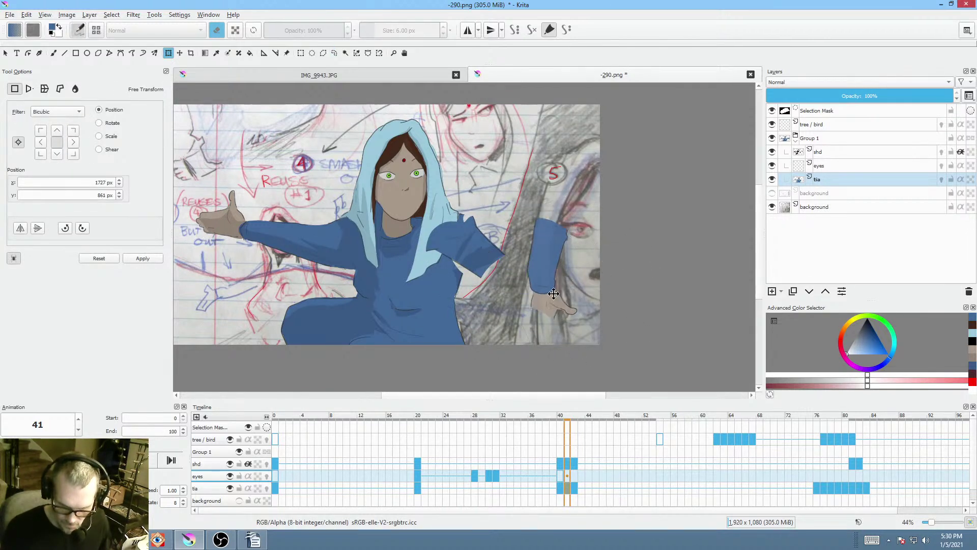
pyautogui.moveTo(585, 285); pyautogui.dragTo(524, 319)
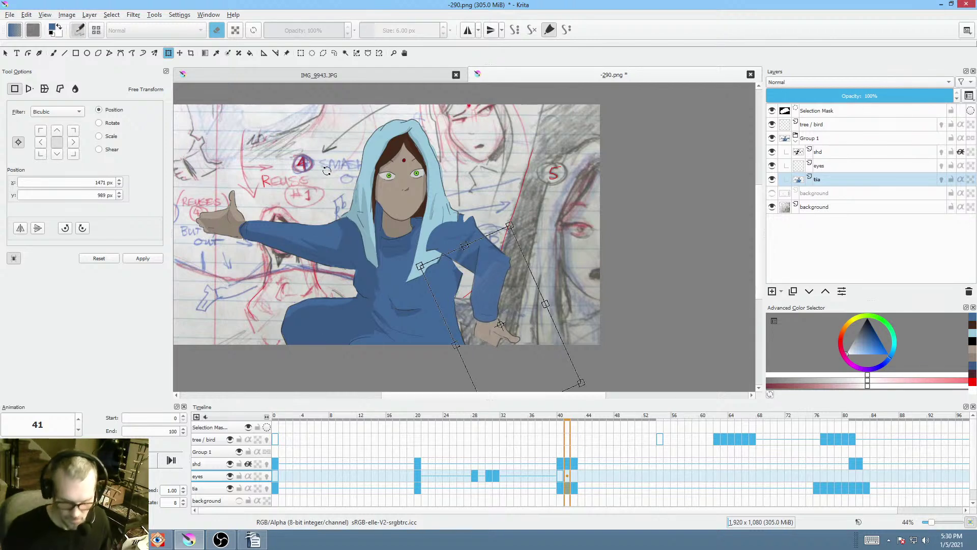
# - Outline-select the woman's right arm, rotate it downward, and shift it away from the shoulder
pyautogui.press('l')
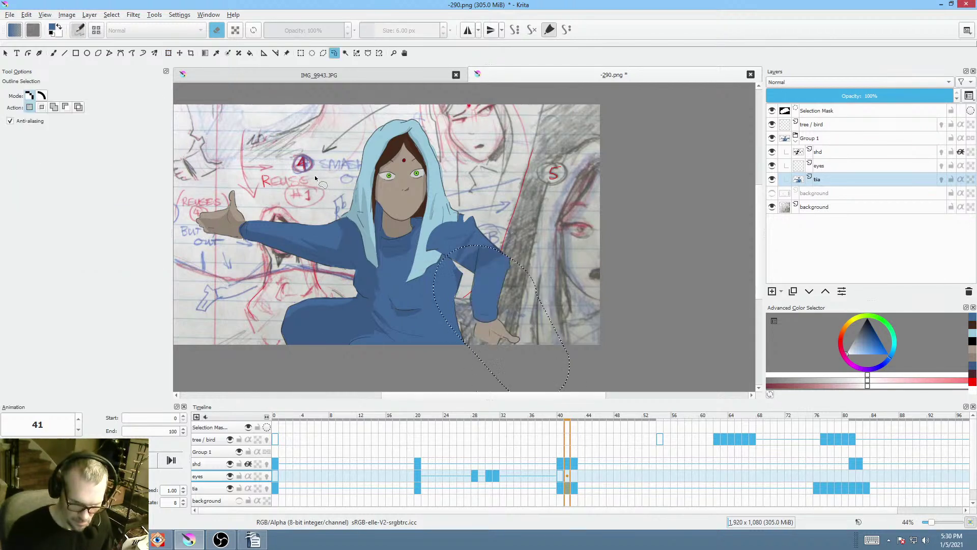
pyautogui.moveTo(314, 175)
pyautogui.mouseDown()
pyautogui.moveTo(188, 244)
pyautogui.moveTo(242, 271)
pyautogui.moveTo(359, 270)
pyautogui.moveTo(317, 173)
pyautogui.mouseUp()
pyautogui.hotkey('ctrl', 't')
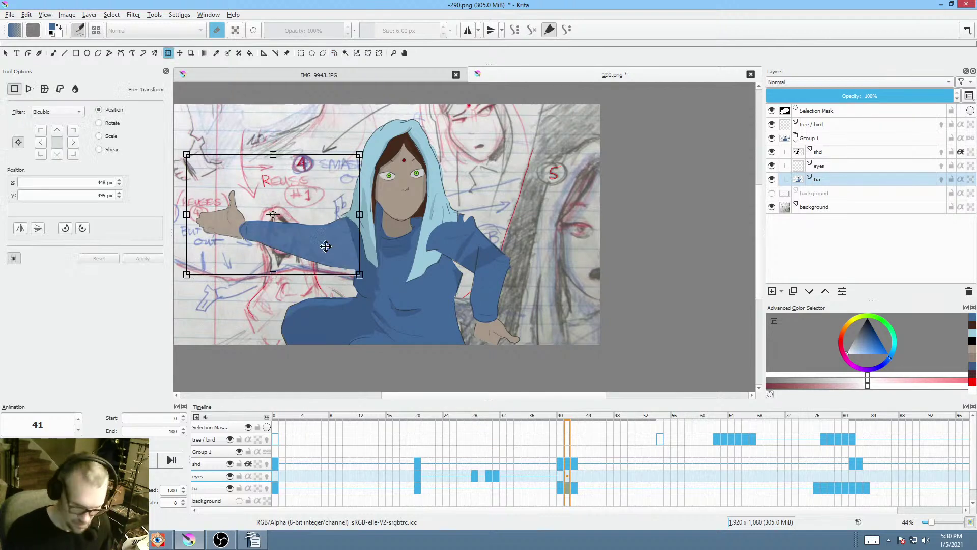
pyautogui.moveTo(497, 243); pyautogui.dragTo(408, 118)
pyautogui.moveTo(309, 229); pyautogui.dragTo(244, 264)
# - Erase the excess upper part of the detached right arm and move the arm back against the shoulder
pyautogui.press('b')
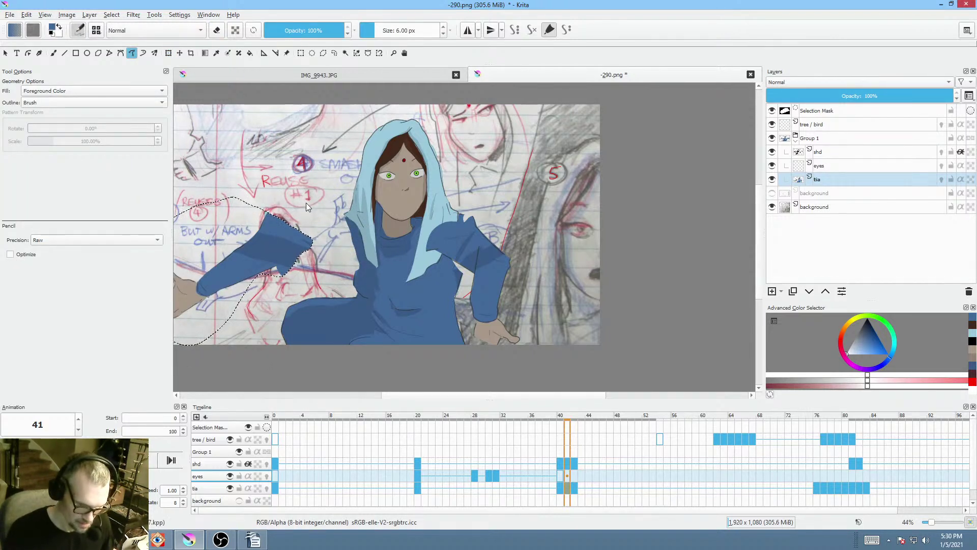
pyautogui.press('e')
pyautogui.moveTo(285, 198)
pyautogui.mouseDown()
pyautogui.moveTo(277, 272)
pyautogui.moveTo(310, 229)
pyautogui.mouseUp()
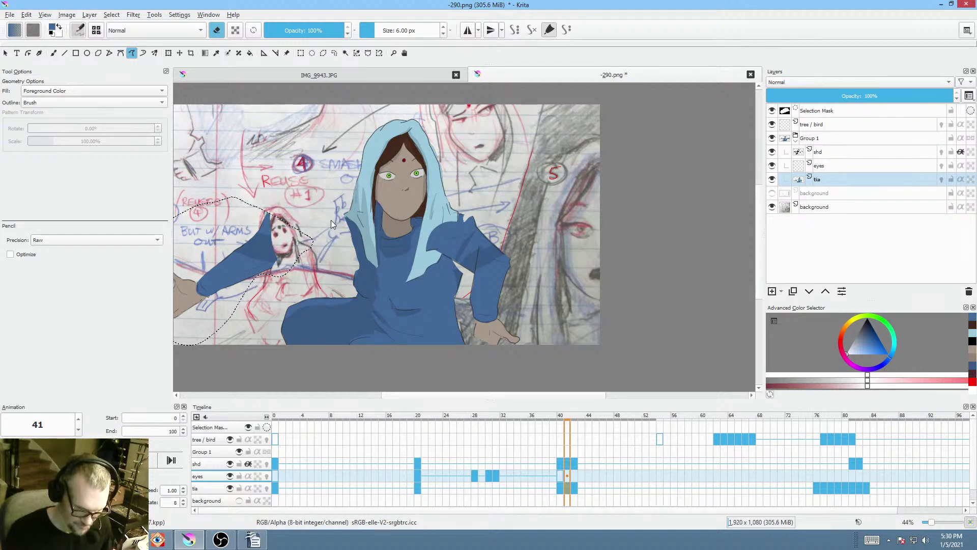
pyautogui.hotkey('ctrl', 't')
pyautogui.moveTo(260, 259); pyautogui.dragTo(333, 265)
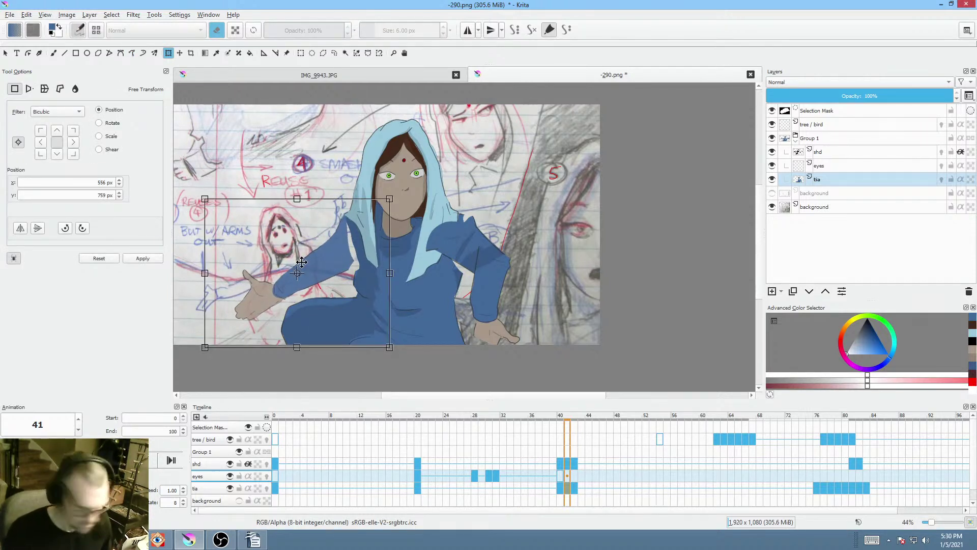
# - Select the right forearm and hand, rotate them outward at the elbow, apply the transform and deselect
pyautogui.hotkey('ctrl', 'r')
pyautogui.moveTo(299, 238)
pyautogui.mouseDown()
pyautogui.moveTo(211, 295)
pyautogui.moveTo(283, 306)
pyautogui.moveTo(311, 239)
pyautogui.moveTo(317, 326)
pyautogui.moveTo(298, 306)
pyautogui.moveTo(307, 264)
pyautogui.moveTo(361, 314)
pyautogui.mouseUp()
pyautogui.hotkey('ctrl', 't')
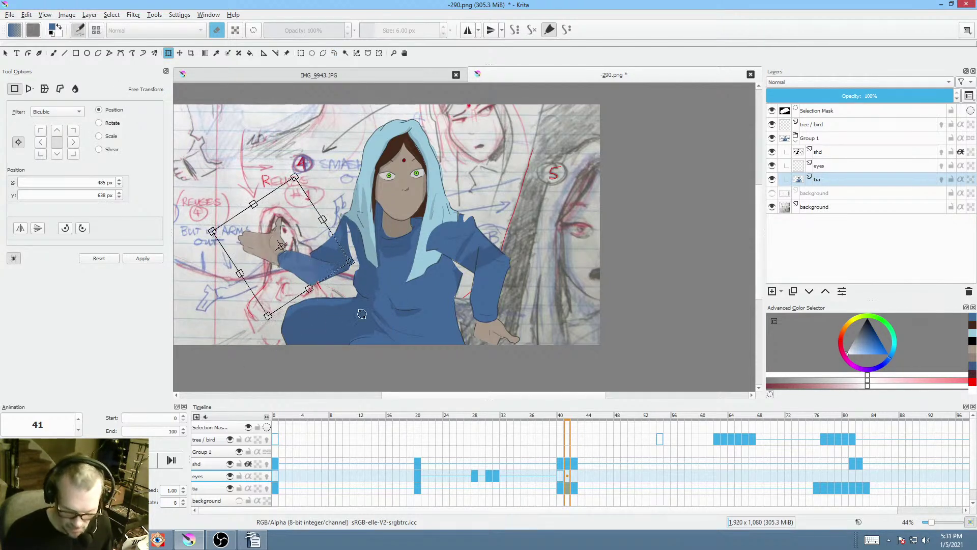
pyautogui.moveTo(334, 283); pyautogui.dragTo(274, 274)
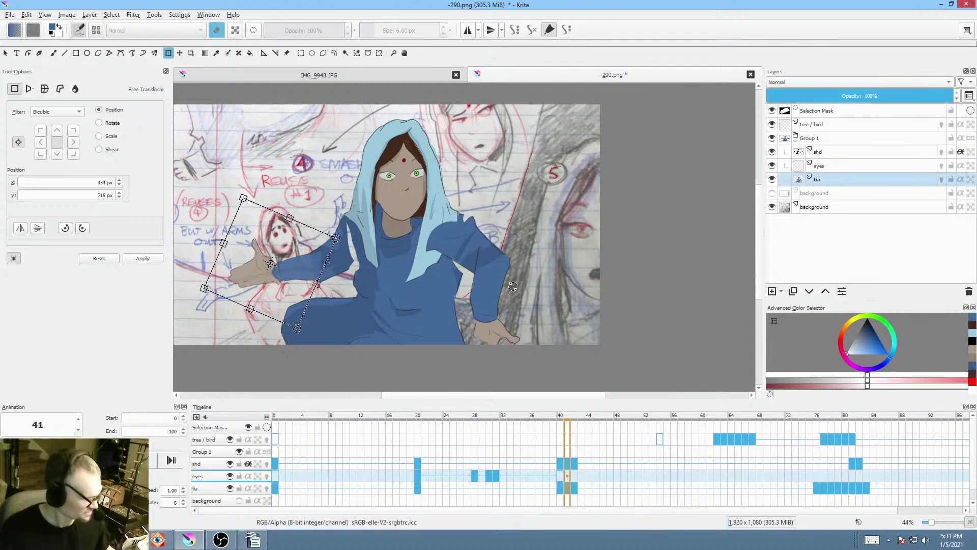
pyautogui.press('Return')
pyautogui.hotkey('ctrl', 'shift', 'a')
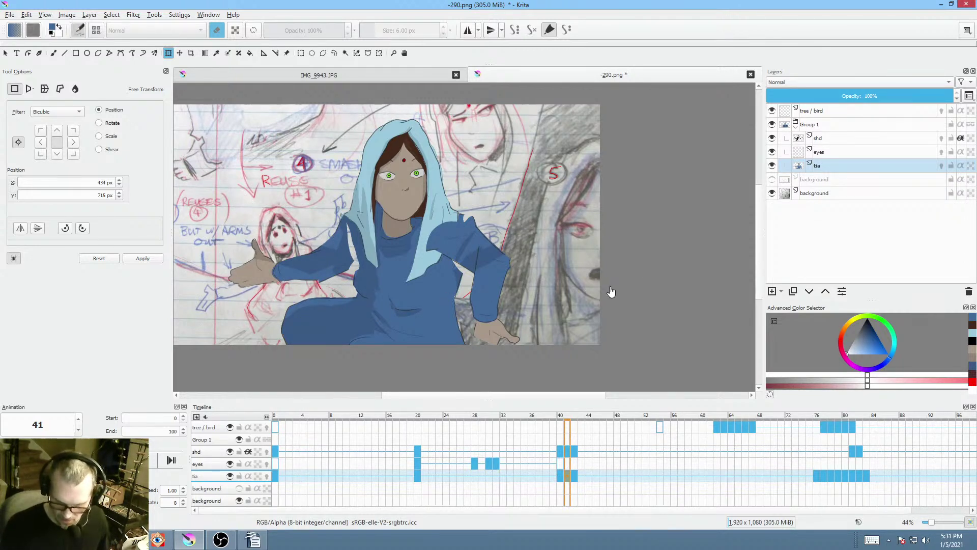
# - Choose a blending brush preset, set its opacity to 42%, and smear the left arm, hand and adjoining veil edge
pyautogui.rightClick(554, 209)
pyautogui.click(577, 155)
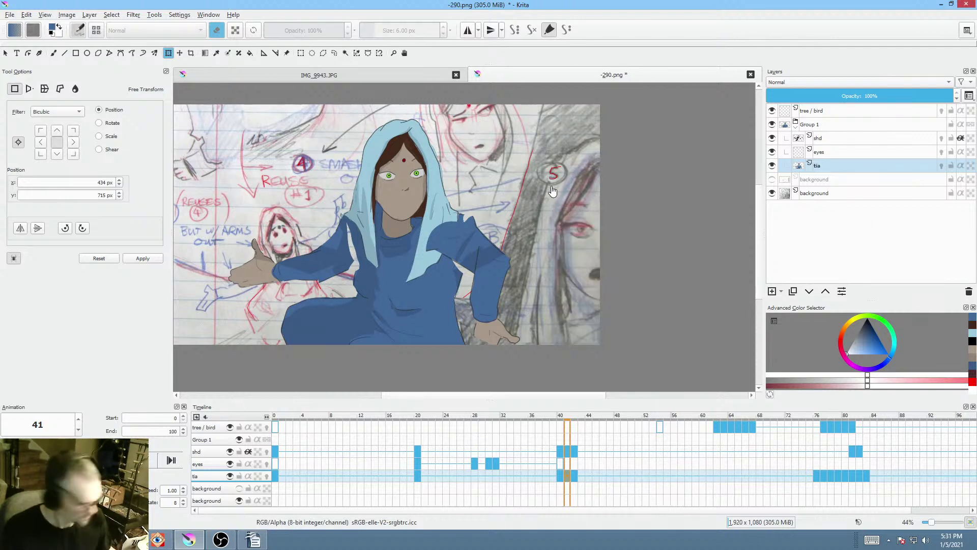
pyautogui.press('b')
pyautogui.rightClick(555, 205)
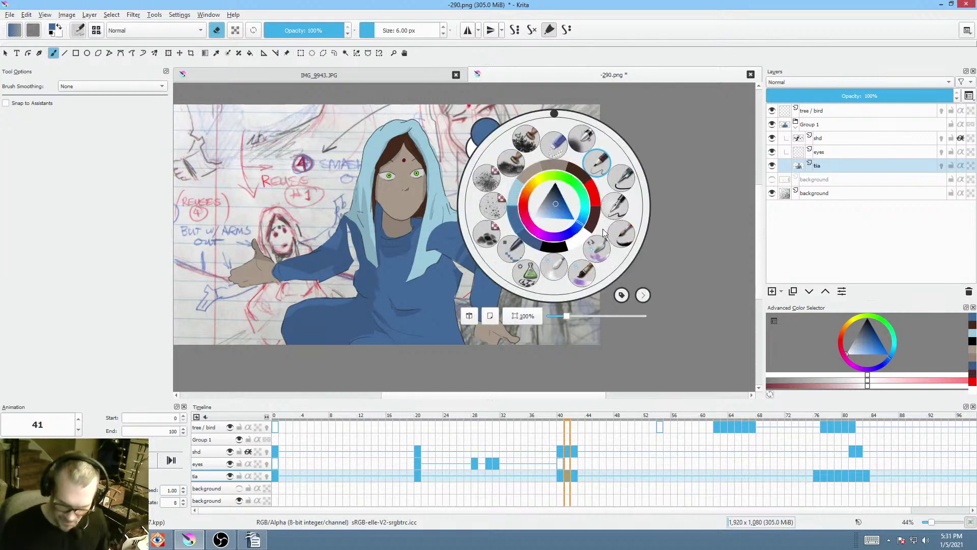
pyautogui.click(582, 274)
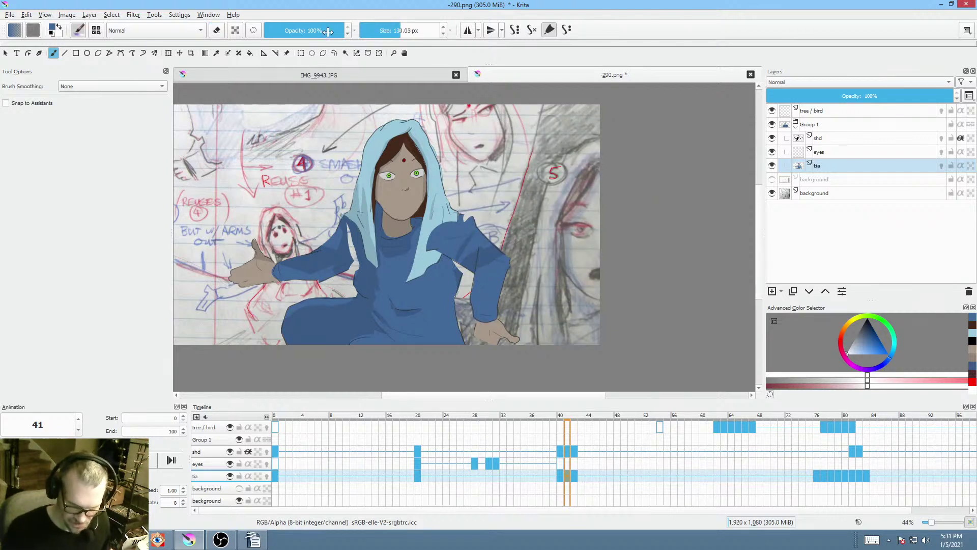
pyautogui.click(305, 32)
pyautogui.moveTo(299, 31); pyautogui.dragTo(298, 32)
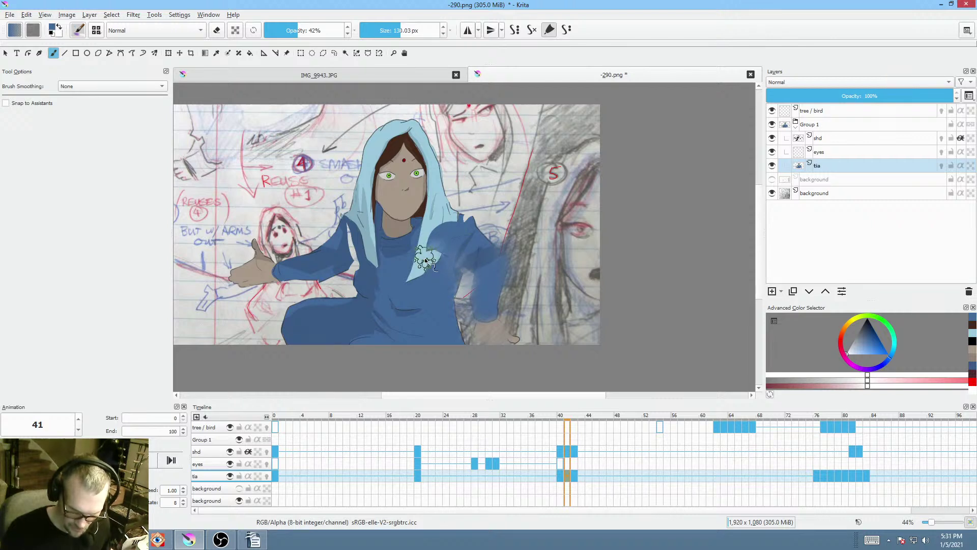
pyautogui.moveTo(445, 229); pyautogui.dragTo(423, 251)
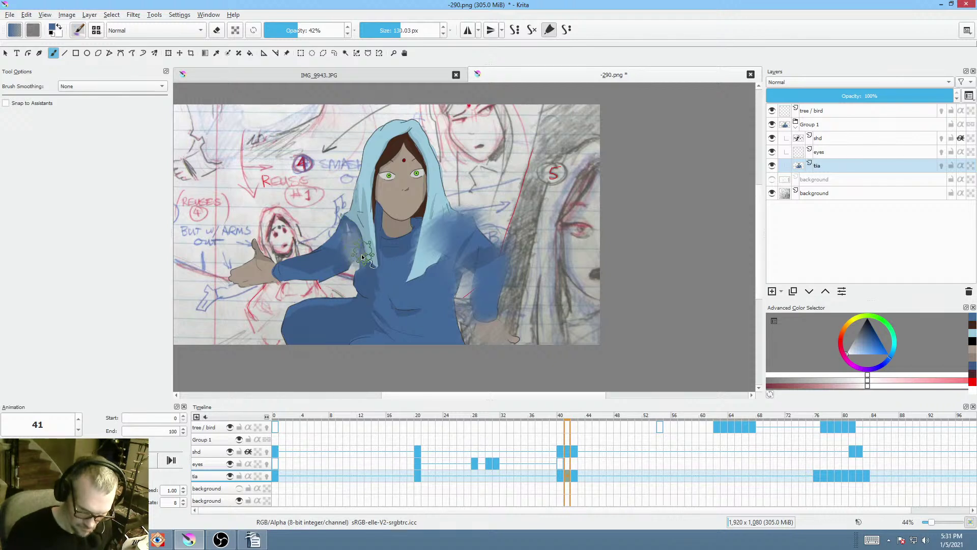
# - Sample the robe's blue, paint over the gap by the right shoulder at 100% opacity, and smear the right arm at 42%
pyautogui.keyDown('ctrl'); pyautogui.click(364, 282); pyautogui.keyUp('ctrl')
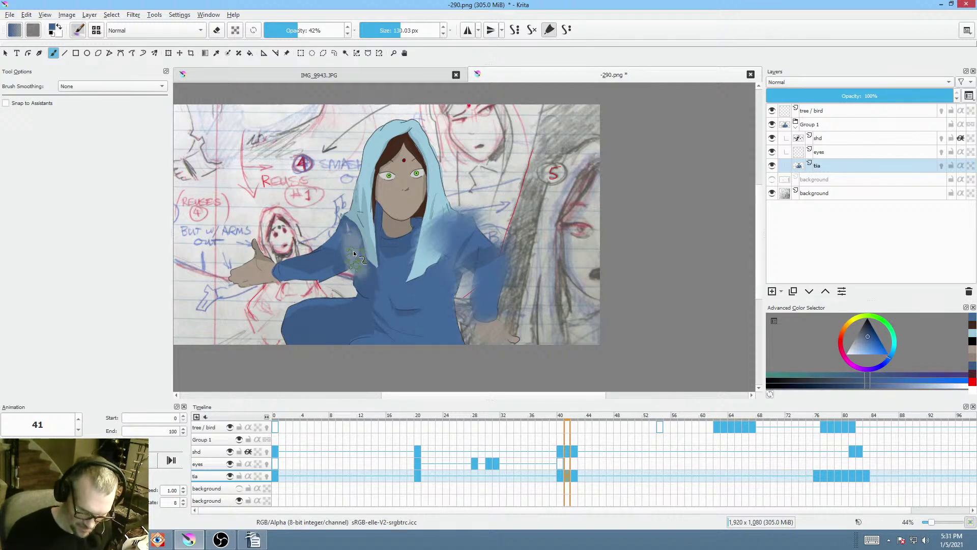
pyautogui.moveTo(334, 32); pyautogui.dragTo(357, 31)
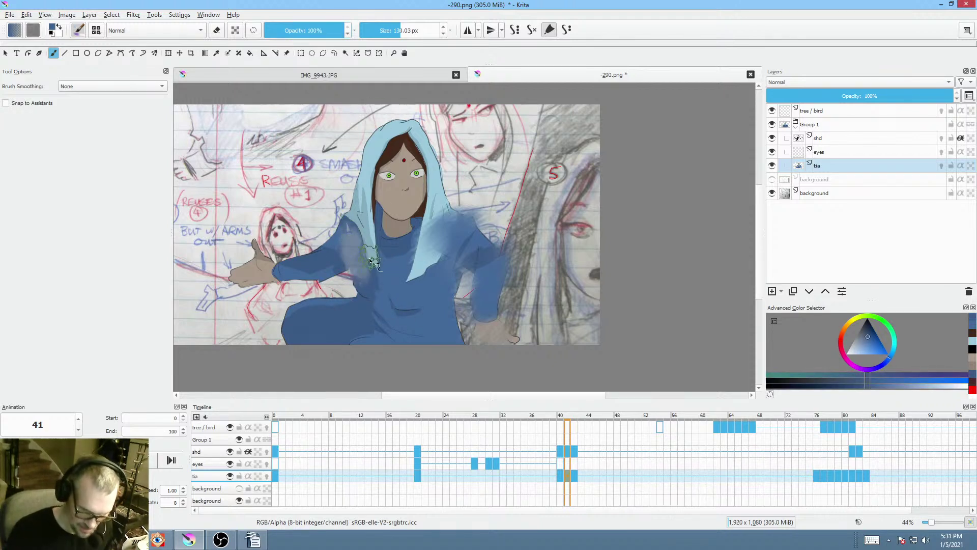
pyautogui.moveTo(369, 262)
pyautogui.mouseDown()
pyautogui.moveTo(357, 271)
pyautogui.moveTo(351, 248)
pyautogui.mouseUp()
pyautogui.moveTo(317, 31); pyautogui.dragTo(298, 31)
pyautogui.moveTo(345, 251)
pyautogui.mouseDown()
pyautogui.moveTo(322, 244)
pyautogui.moveTo(310, 266)
pyautogui.moveTo(288, 260)
pyautogui.moveTo(280, 272)
pyautogui.moveTo(258, 265)
pyautogui.moveTo(238, 276)
pyautogui.moveTo(261, 277)
pyautogui.mouseUp()
# - Flip back and forth through frames 40 to 42 to check how the smeared in-between links the two poses
pyautogui.press('Right')
pyautogui.press('Left')
pyautogui.press('Left')
pyautogui.press('Right')
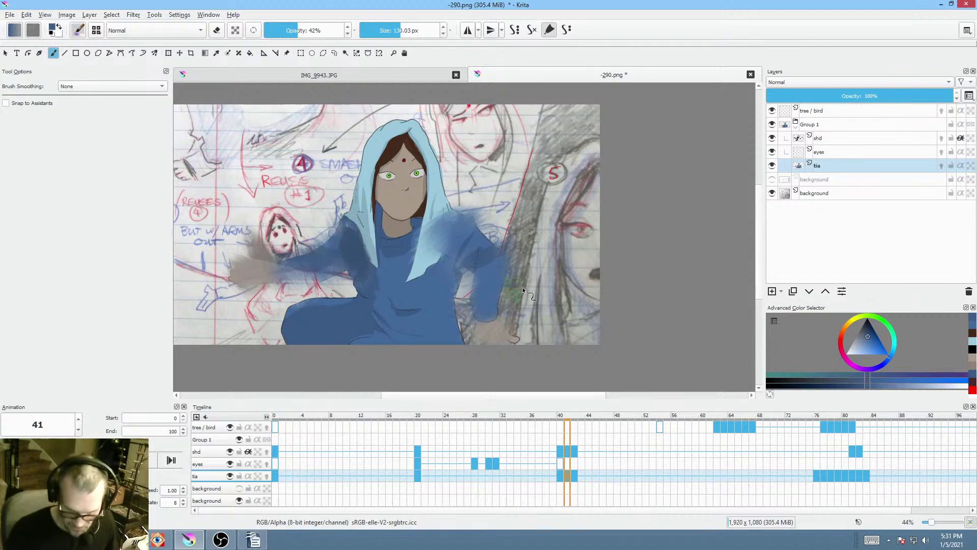
pyautogui.press('Right')
pyautogui.press('Left')
pyautogui.press('Left')
pyautogui.press('Right')
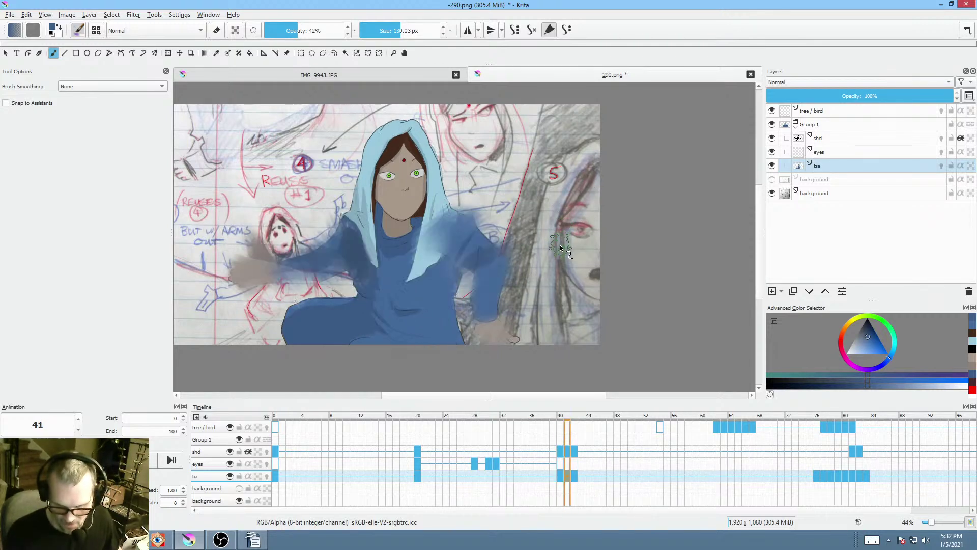
pyautogui.press('Right')
pyautogui.press('Left')
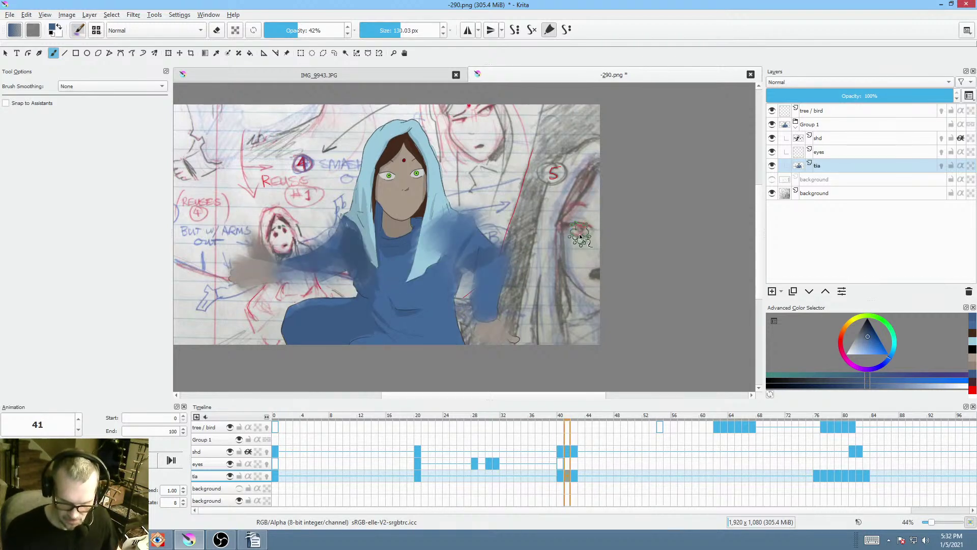
pyautogui.press('Right')
pyautogui.press('Left')
pyautogui.press('Left')
pyautogui.press('Right')
pyautogui.press('Right')
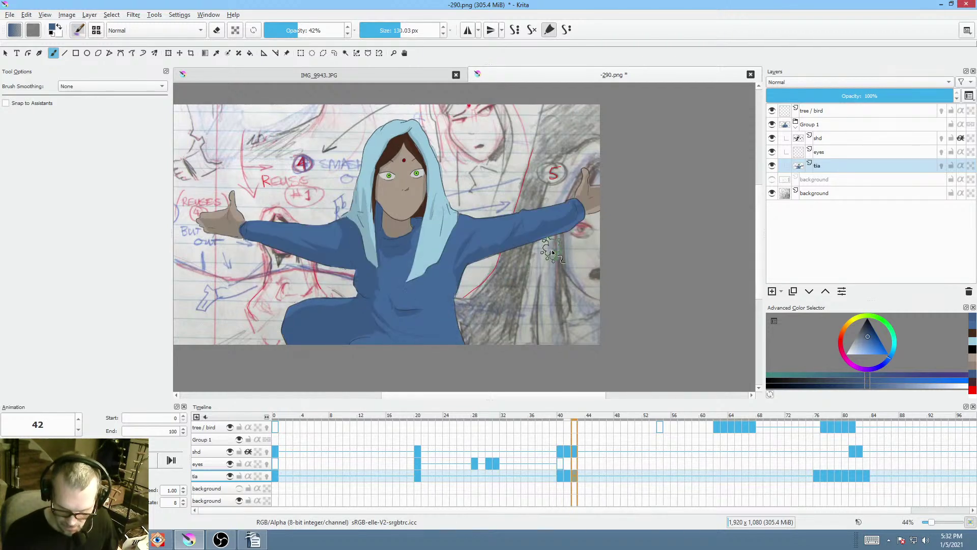
pyautogui.press('Left')
pyautogui.press('Left')
pyautogui.press('Right')
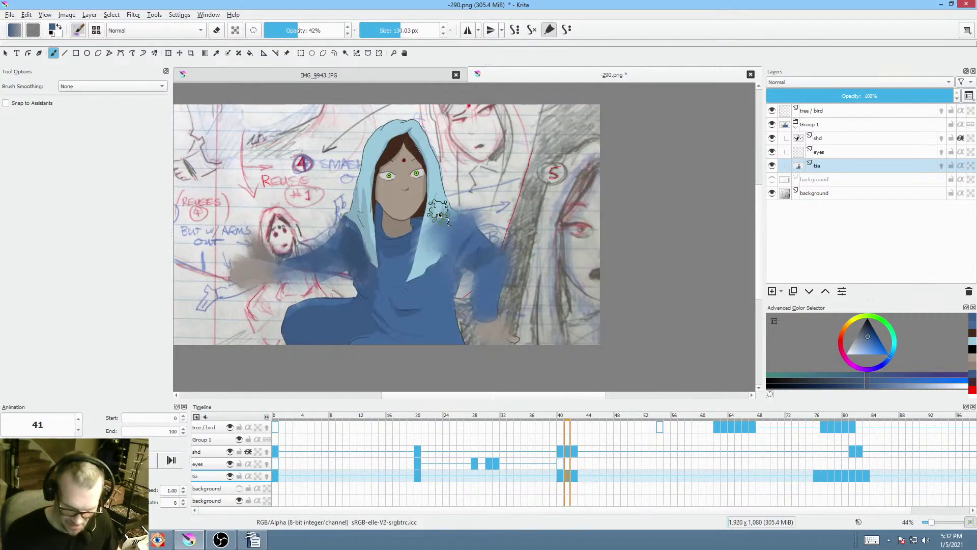
# - Repaint the veil's edge by the right shoulder at frame 41 with its sampled light blue, and hide the storyboard background layer
pyautogui.keyDown('ctrl'); pyautogui.click(433, 224); pyautogui.keyUp('ctrl')
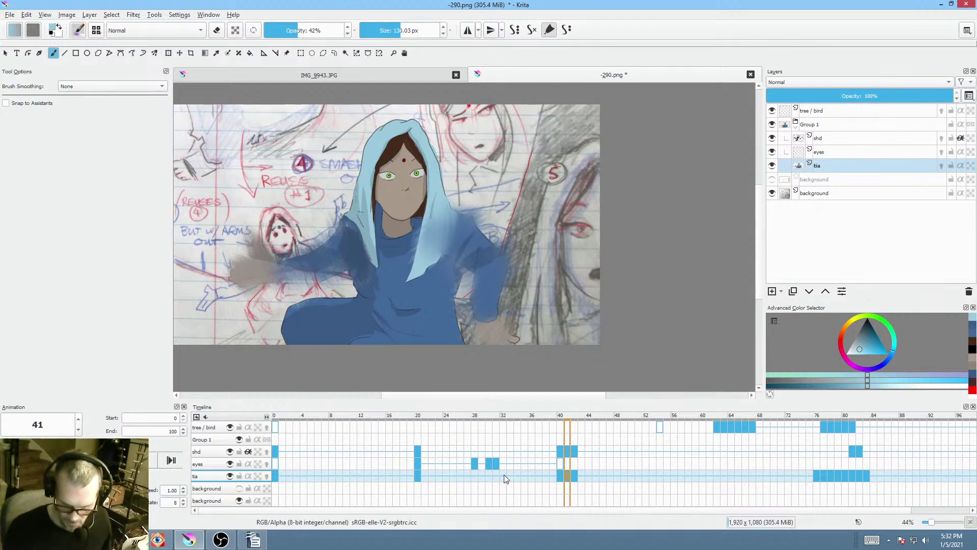
pyautogui.click(525, 476)
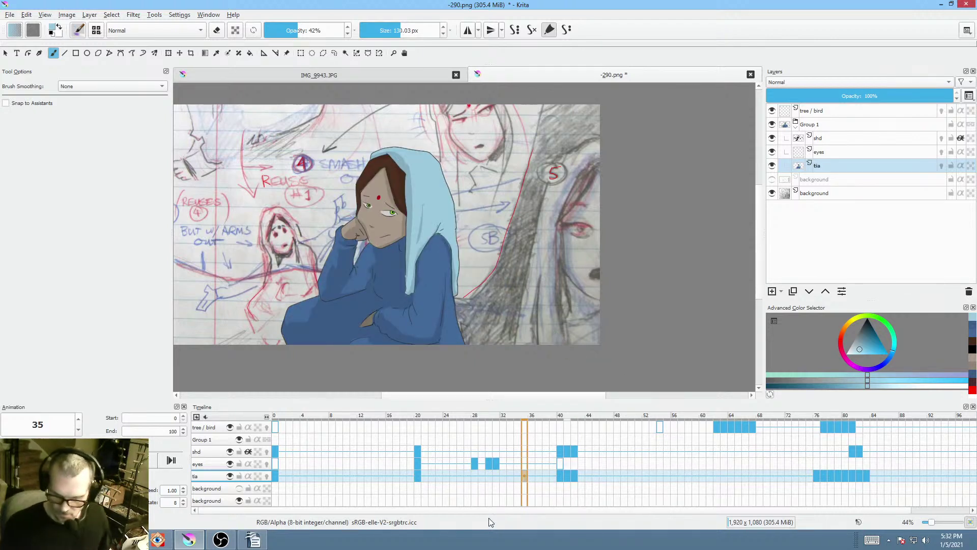
pyautogui.click(772, 192)
# - Play back and scrub through the frames from 35 to 44 to check the arms-opening move
pyautogui.press('Right')
pyautogui.press('Right')
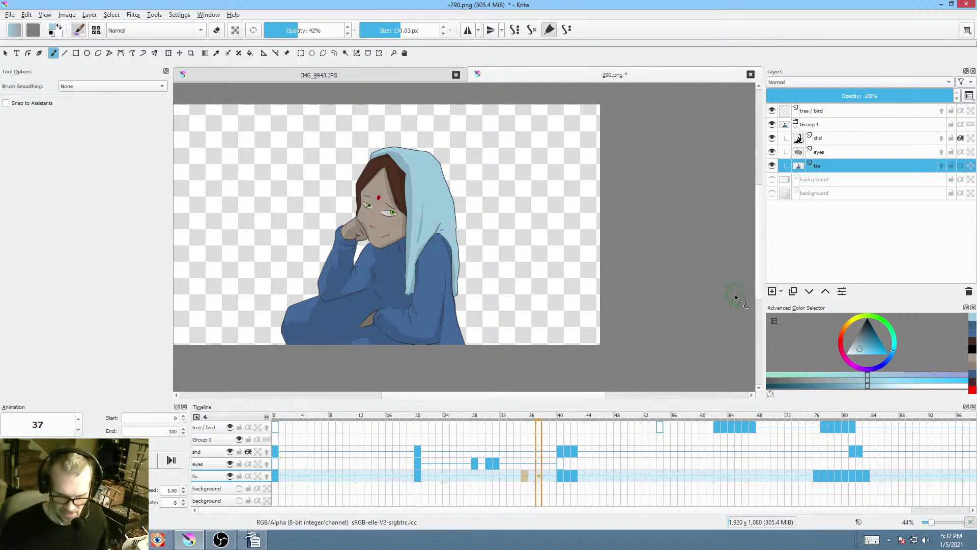
pyautogui.press('space')
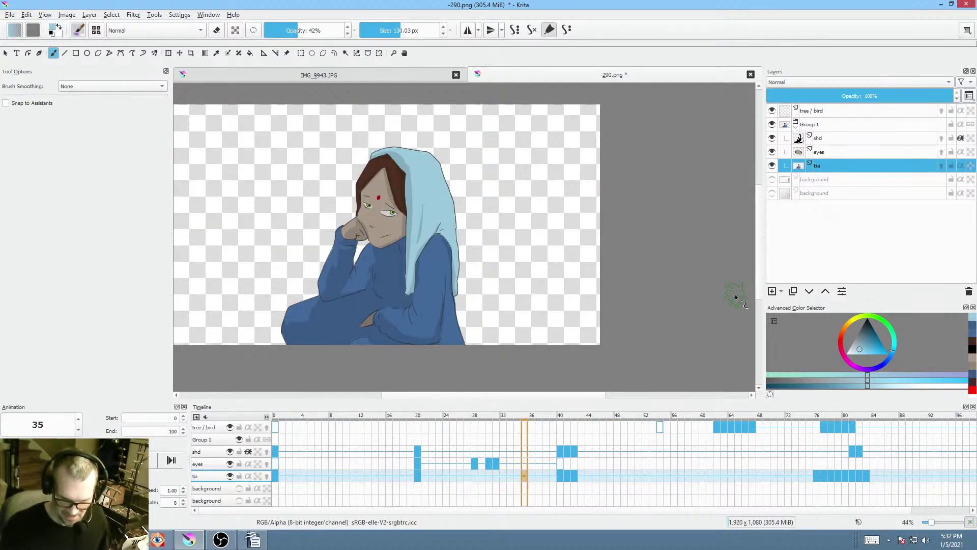
pyautogui.press('space')
pyautogui.press('space')
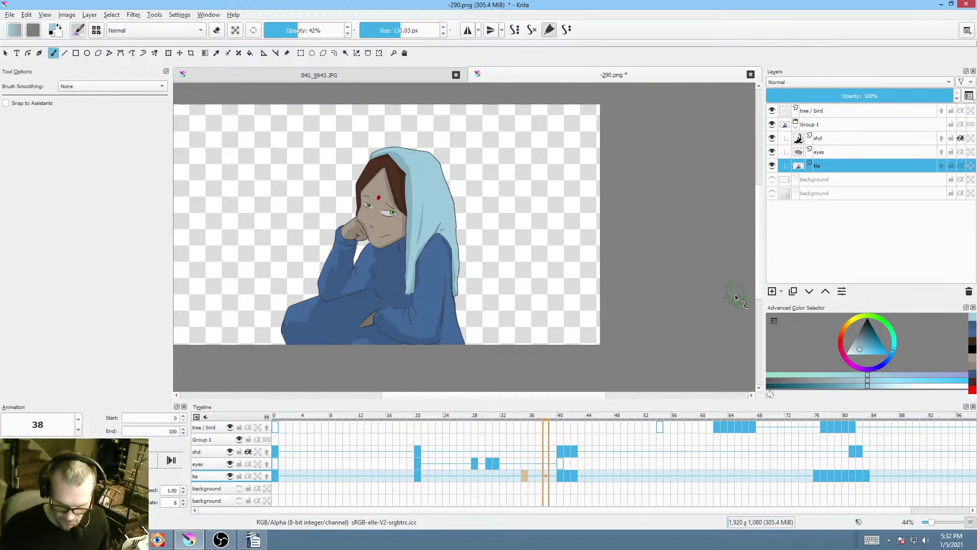
pyautogui.press('space')
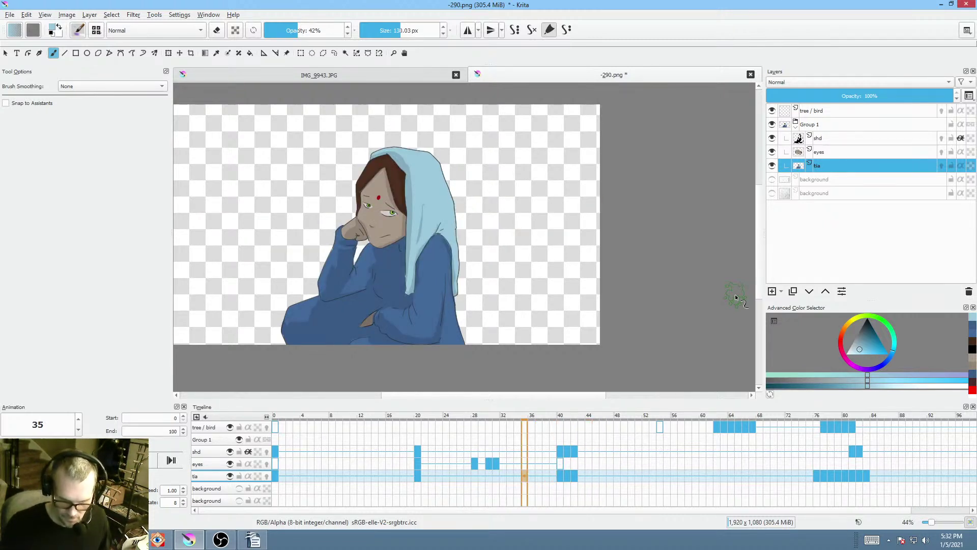
pyautogui.click(556, 418)
pyautogui.click(589, 417)
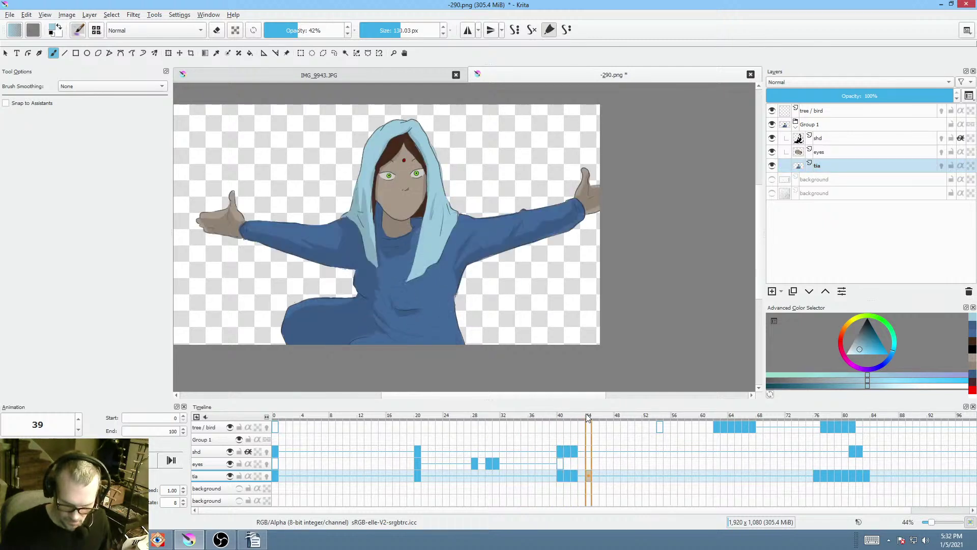
pyautogui.moveTo(589, 417); pyautogui.dragTo(570, 429)
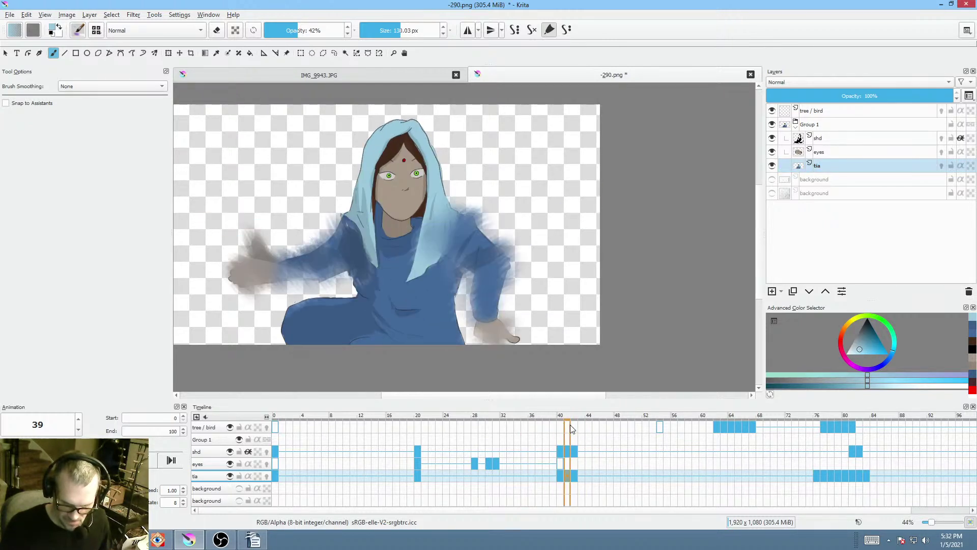
# - Try playing the arms-opening move from frame 34 at a frame rate of 12, and set the frame rate back to 8
pyautogui.click(184, 499)
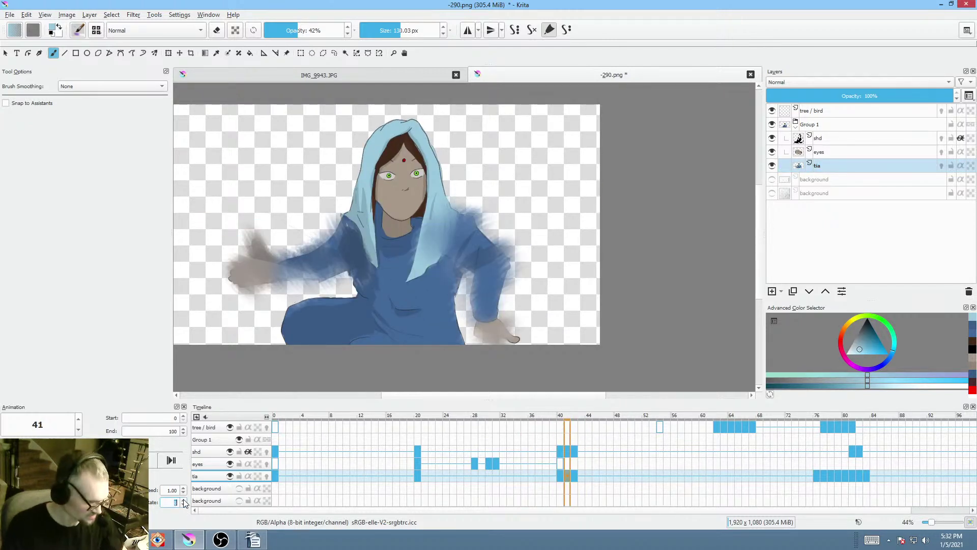
pyautogui.write('12')
pyautogui.click(517, 417)
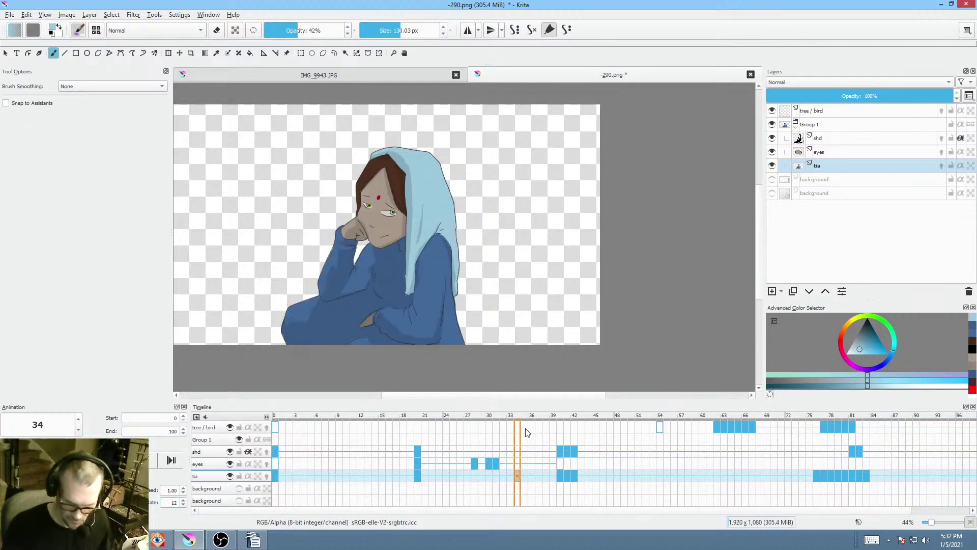
pyautogui.press('space')
pyautogui.press('space')
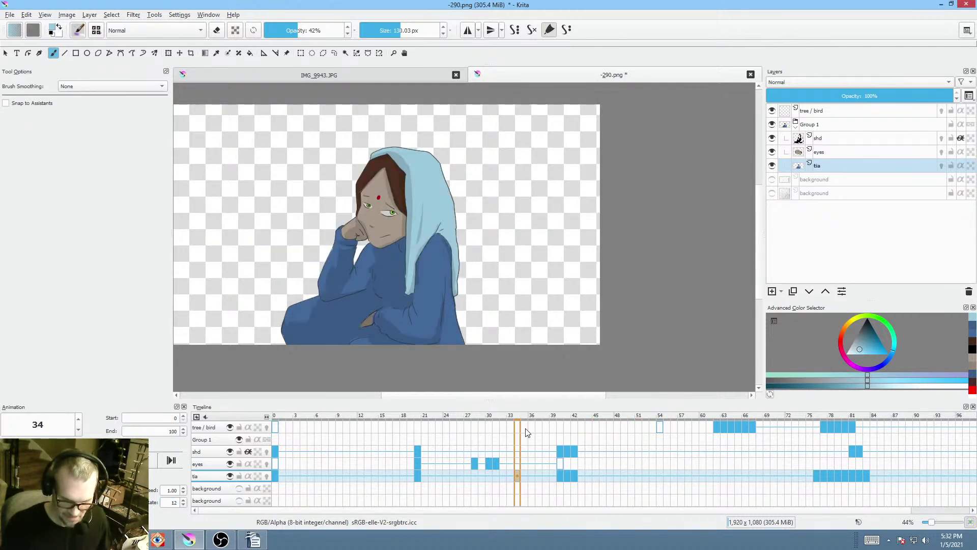
pyautogui.press('space')
pyautogui.press('space')
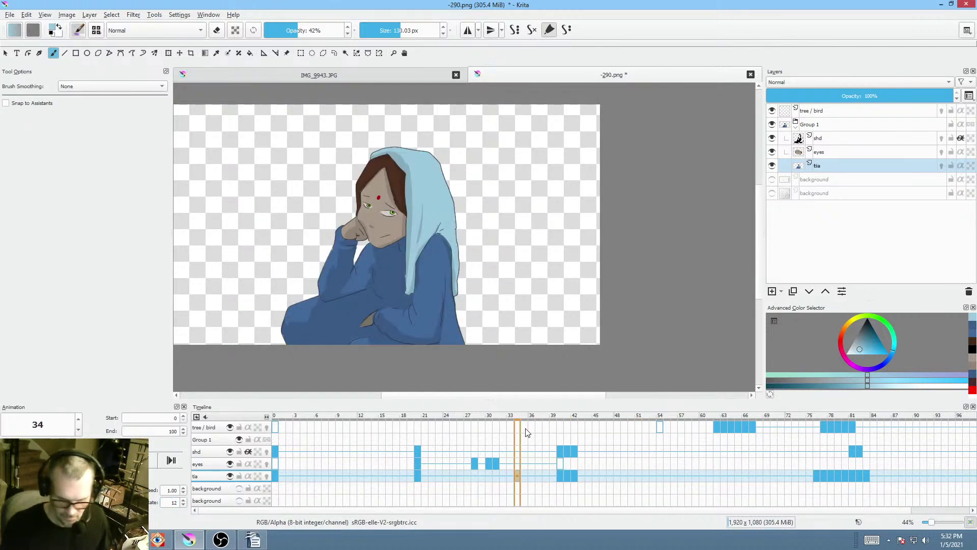
pyautogui.doubleClick(173, 502)
pyautogui.write('8')
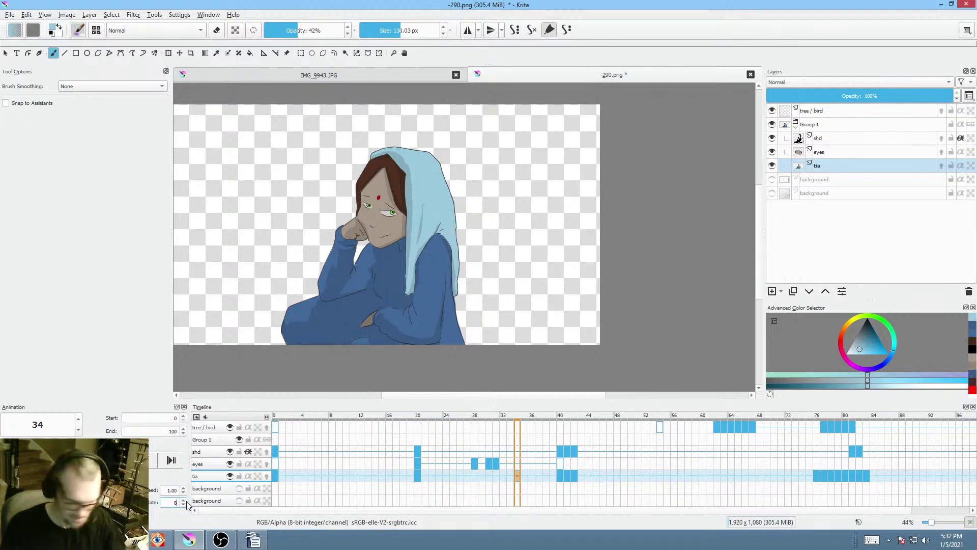
pyautogui.press('space')
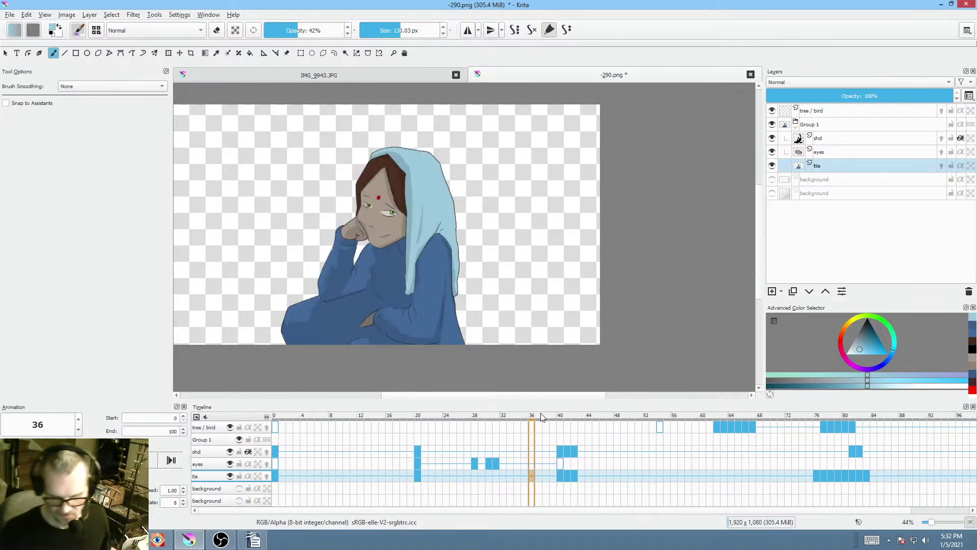
# - Save -290.png, accepting the PNG options with the alpha channel stored and a Krita file saved alongside
pyautogui.moveTo(542, 417); pyautogui.dragTo(352, 433)
pyautogui.click(9, 15)
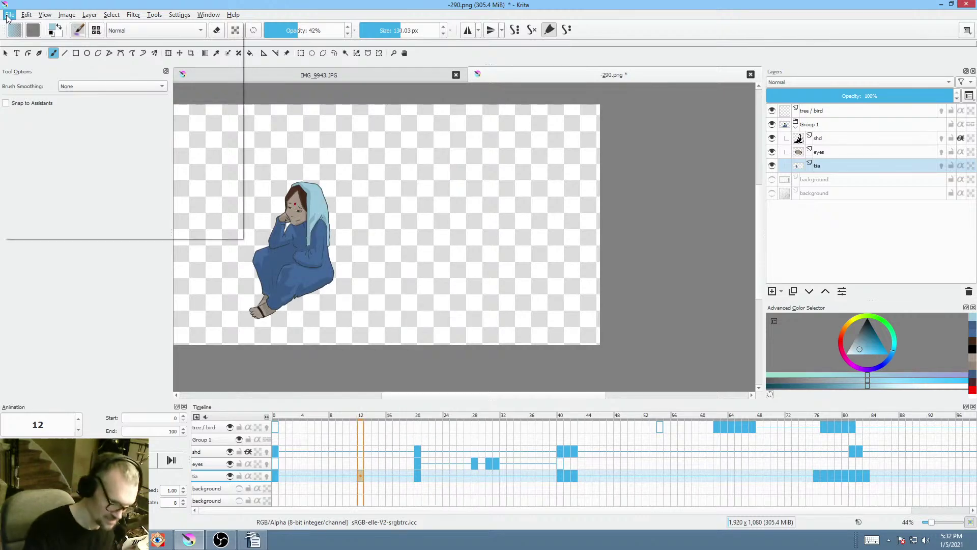
pyautogui.click(23, 62)
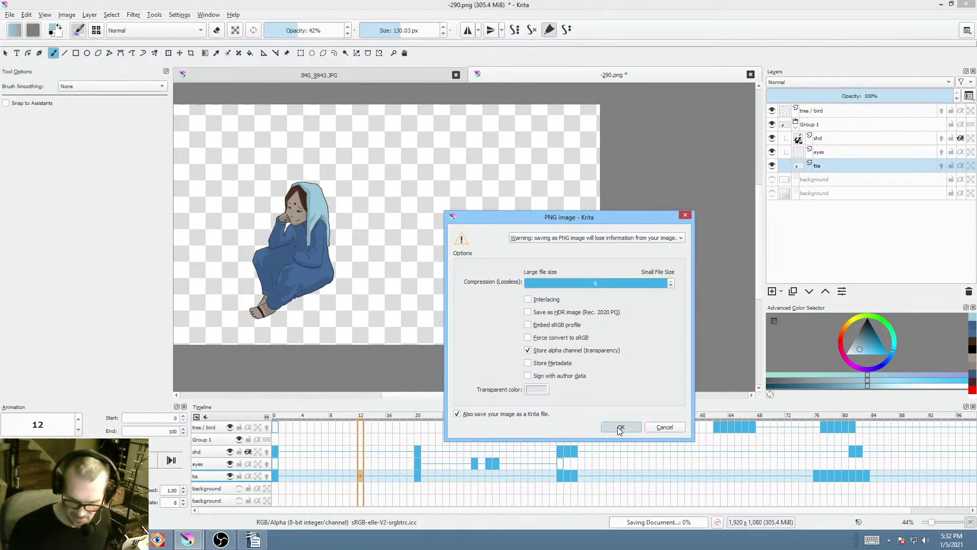
pyautogui.click(620, 427)
# - Play the animation from frame 0 to review the timing of the whole shot
pyautogui.click(276, 477)
pyautogui.moveTo(491, 258); pyautogui.dragTo(520, 248)
pyautogui.press('space')
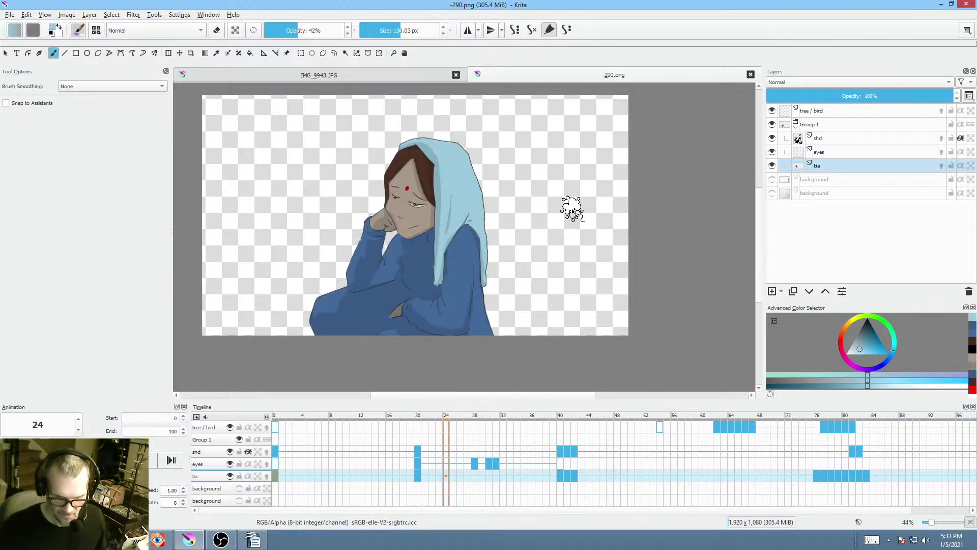
pyautogui.press('space')
pyautogui.press('space')
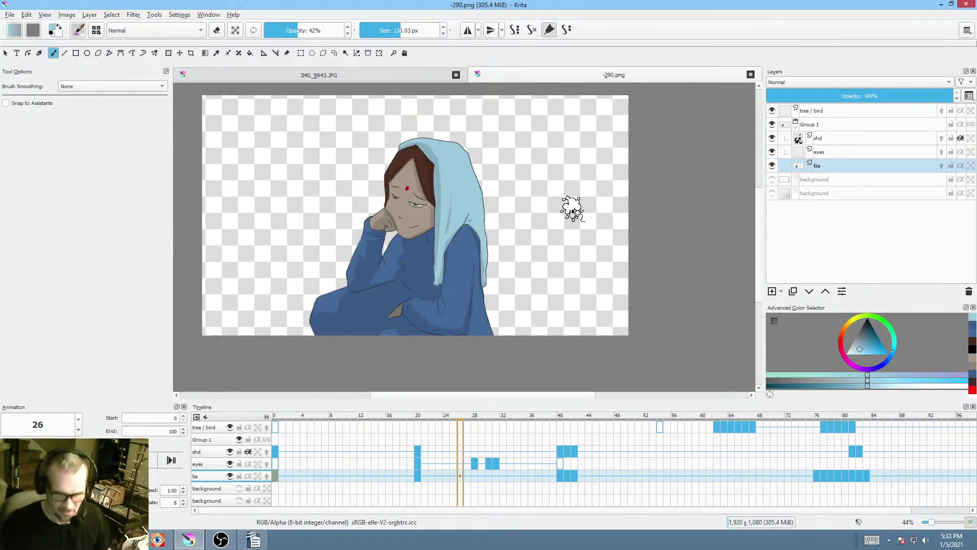
pyautogui.press('space')
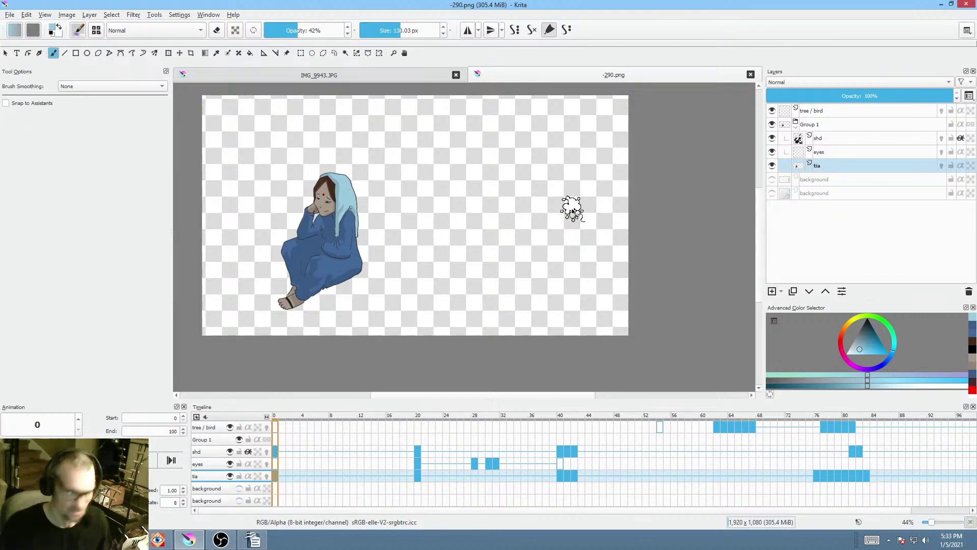
pyautogui.press('space')
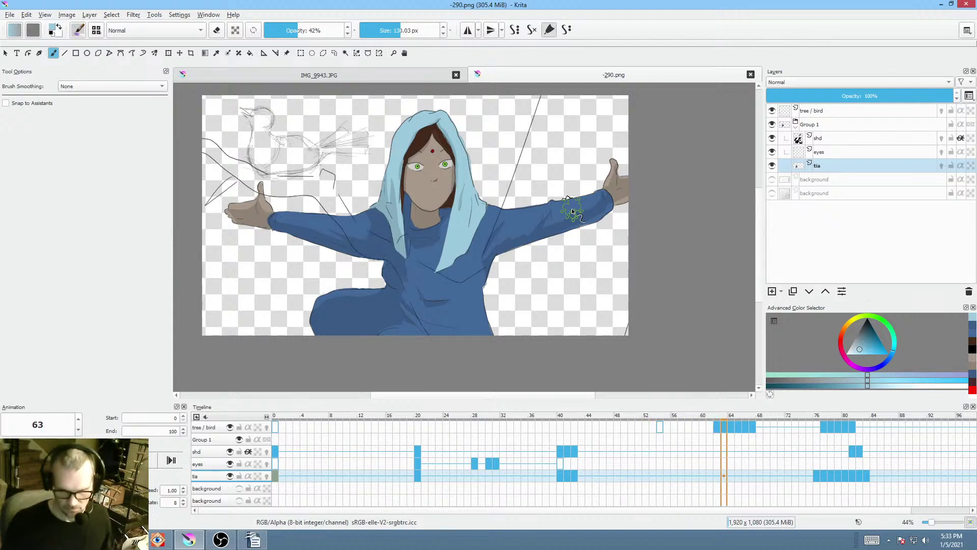
pyautogui.press('space')
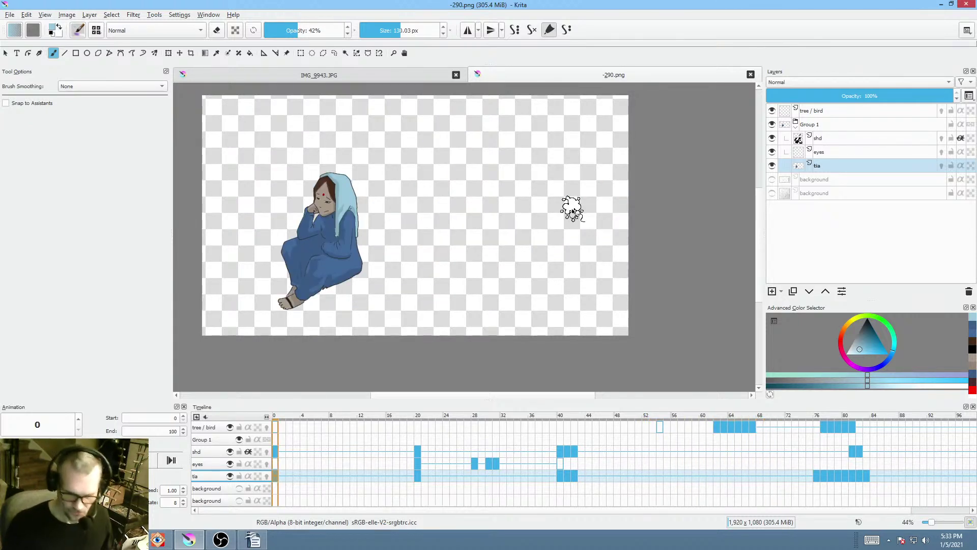
# - Switch to the 6 px brush preset and advance the timeline to frame 18
pyautogui.moveTo(371, 261)
pyautogui.mouseDown()
pyautogui.moveTo(392, 279)
pyautogui.moveTo(411, 258)
pyautogui.moveTo(410, 283)
pyautogui.mouseUp()
pyautogui.moveTo(502, 232)
pyautogui.mouseDown()
pyautogui.moveTo(469, 249)
pyautogui.moveTo(482, 236)
pyautogui.mouseUp()
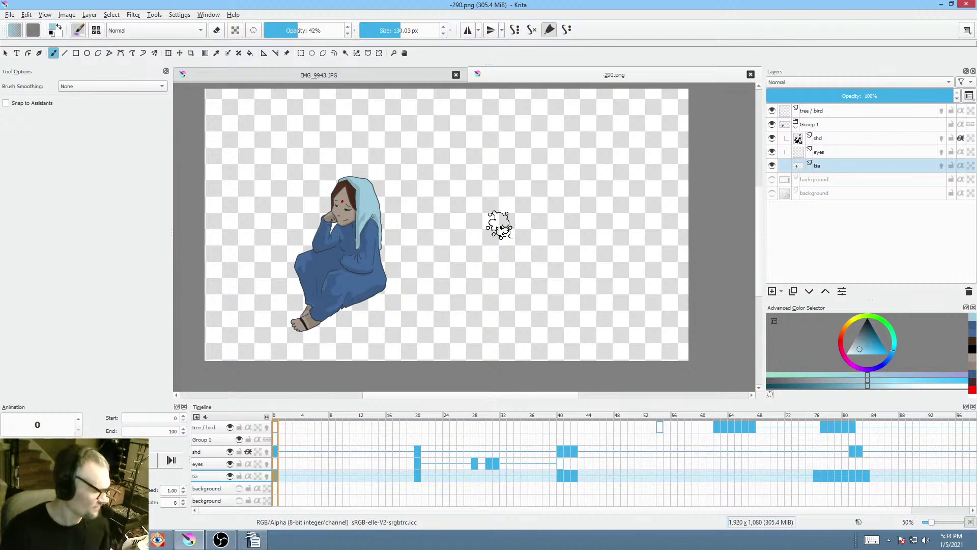
pyautogui.rightClick(592, 192)
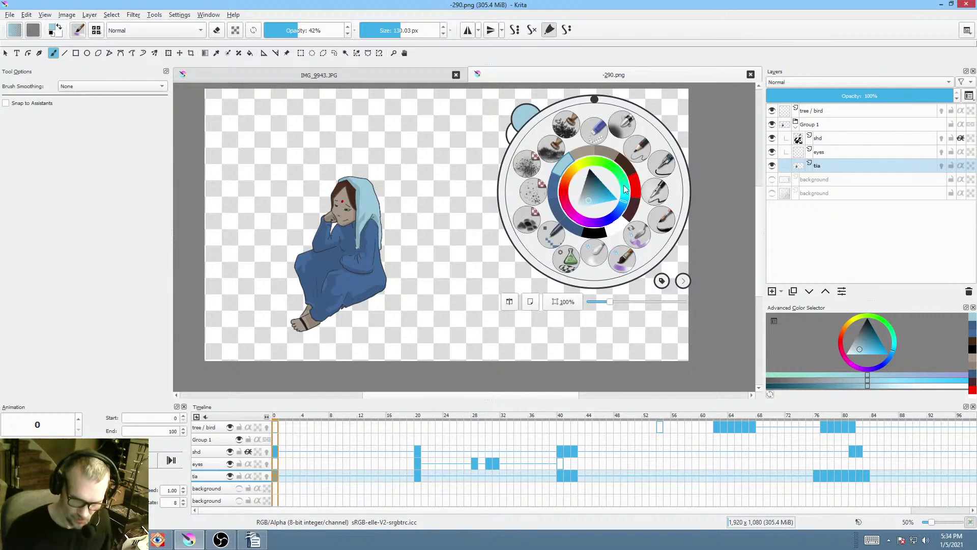
pyautogui.click(637, 154)
pyautogui.click(291, 417)
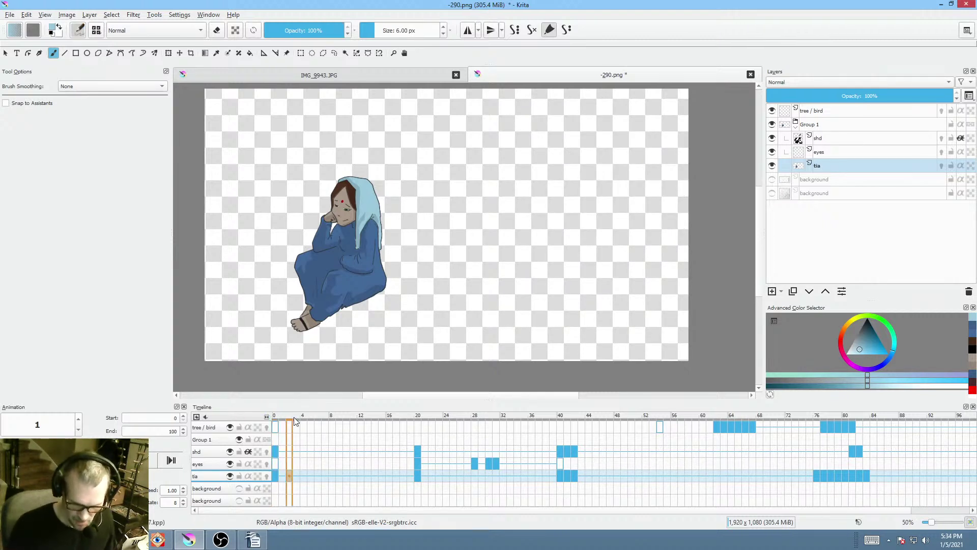
pyautogui.moveTo(294, 417)
pyautogui.mouseDown()
pyautogui.moveTo(449, 418)
pyautogui.moveTo(430, 423)
pyautogui.moveTo(440, 434)
pyautogui.moveTo(583, 434)
pyautogui.moveTo(482, 438)
pyautogui.moveTo(414, 424)
pyautogui.mouseUp()
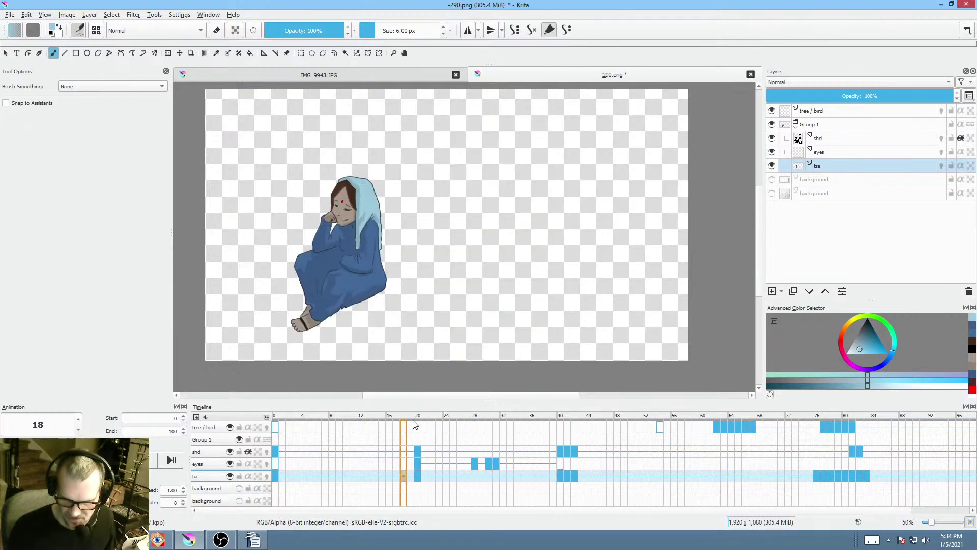
# - Show the storyboard background layer, transform it downward to X 1112, Y 800 px to read its upper panels, and hide it again
pyautogui.click(839, 193)
pyautogui.click(772, 193)
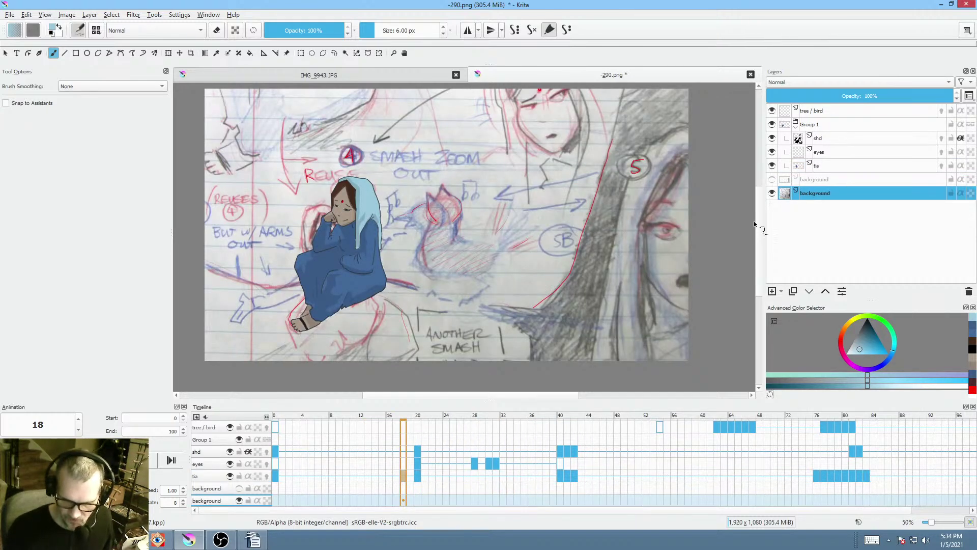
pyautogui.scroll(-3, 491, 277)
pyautogui.scroll(2, 515, 206)
pyautogui.hotkey('ctrl', 't')
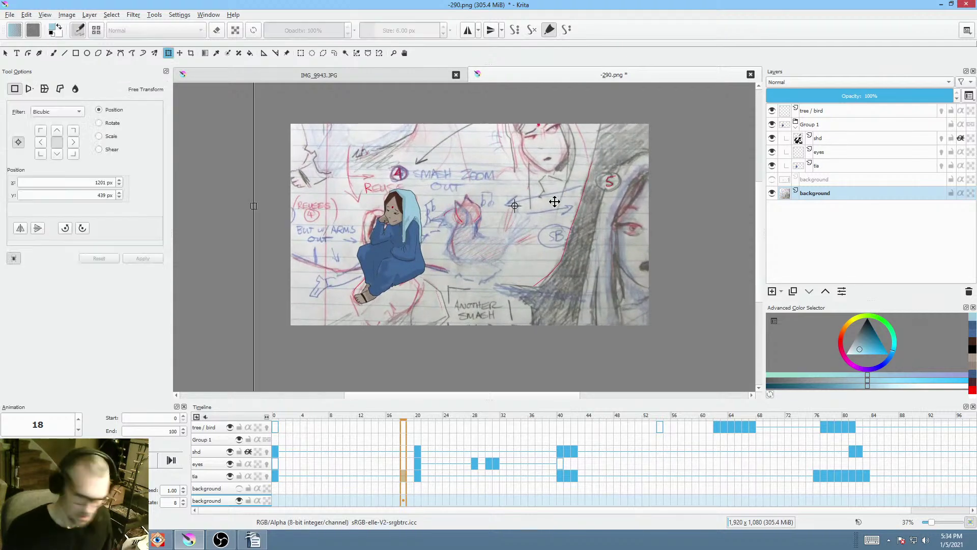
pyautogui.moveTo(555, 201); pyautogui.dragTo(545, 243)
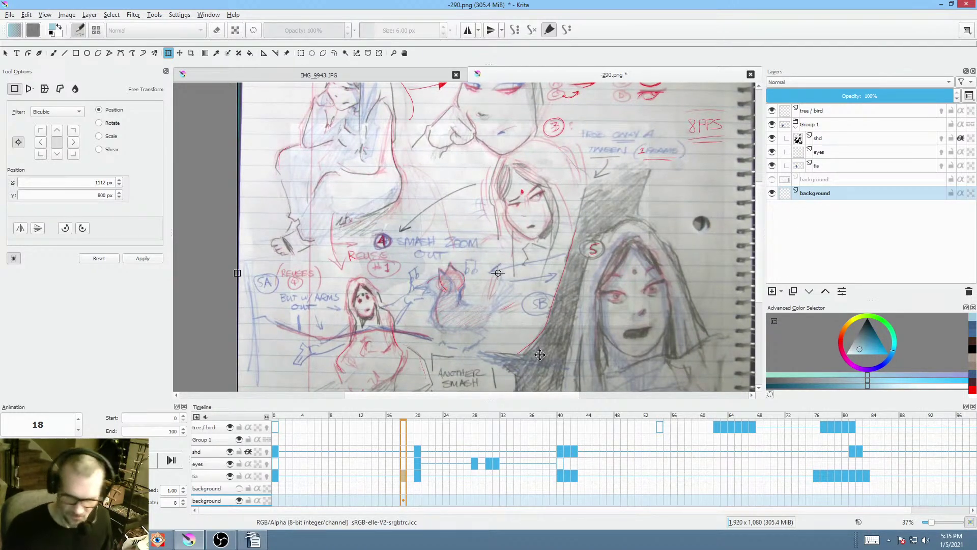
pyautogui.click(772, 193)
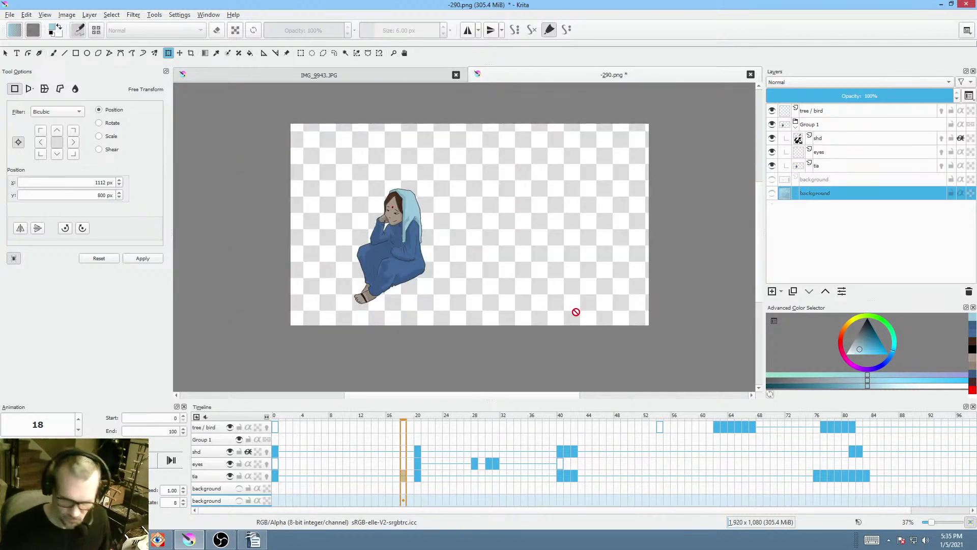
# - Scrub from frame 14 to 38 to review the poses, and inspect the tree / bird keyframes after frame 60
pyautogui.click(369, 426)
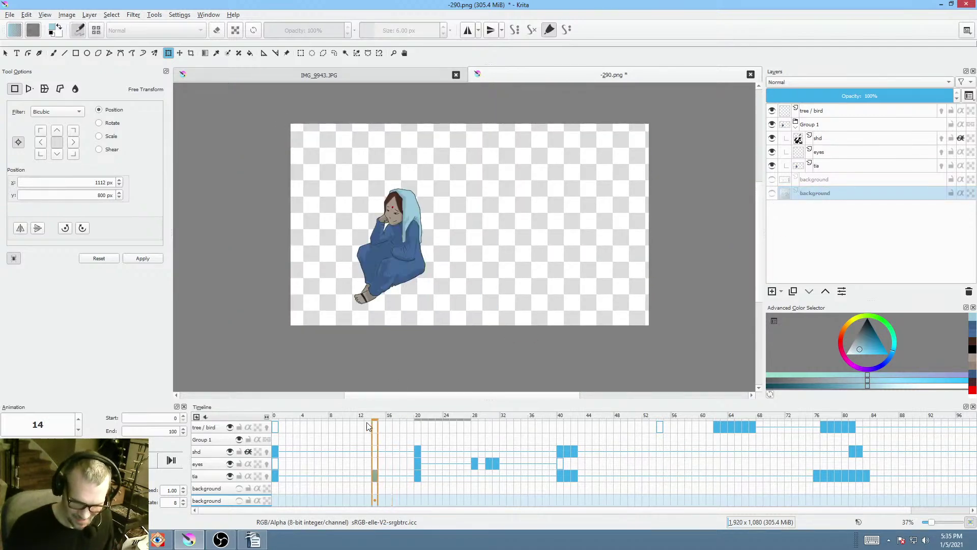
pyautogui.moveTo(369, 426); pyautogui.dragTo(548, 456)
pyautogui.moveTo(548, 457)
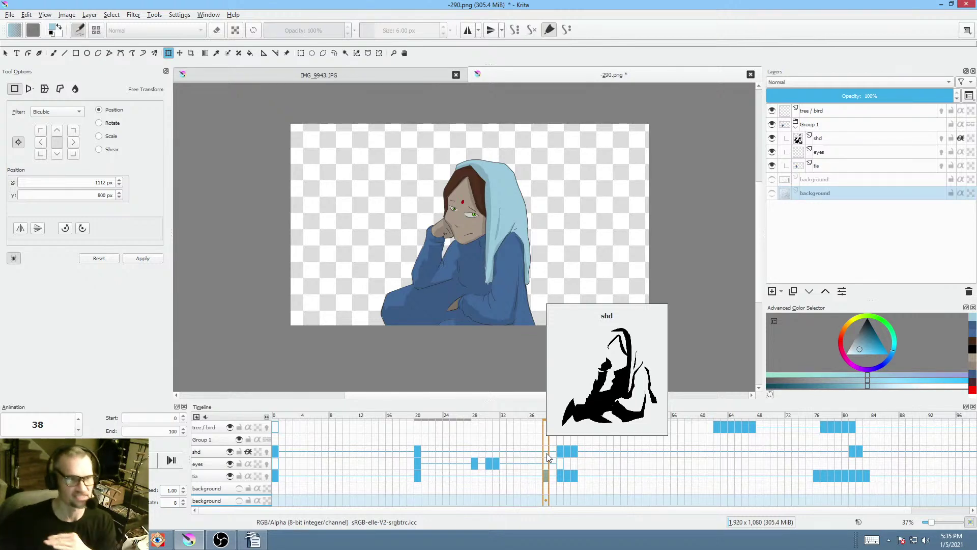
pyautogui.moveTo(723, 426); pyautogui.dragTo(752, 426)
# - On the tree / bird layer at frame 0, draw a filled dark brown tree trunk slanting from the canvas's lower middle to its upper right
pyautogui.click(276, 427)
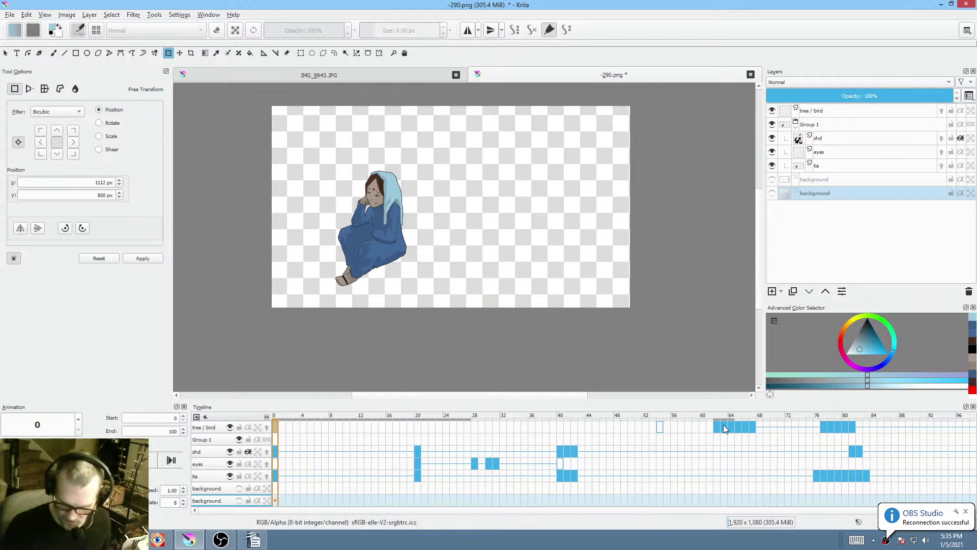
pyautogui.moveTo(864, 334); pyautogui.dragTo(866, 330)
pyautogui.click(841, 331)
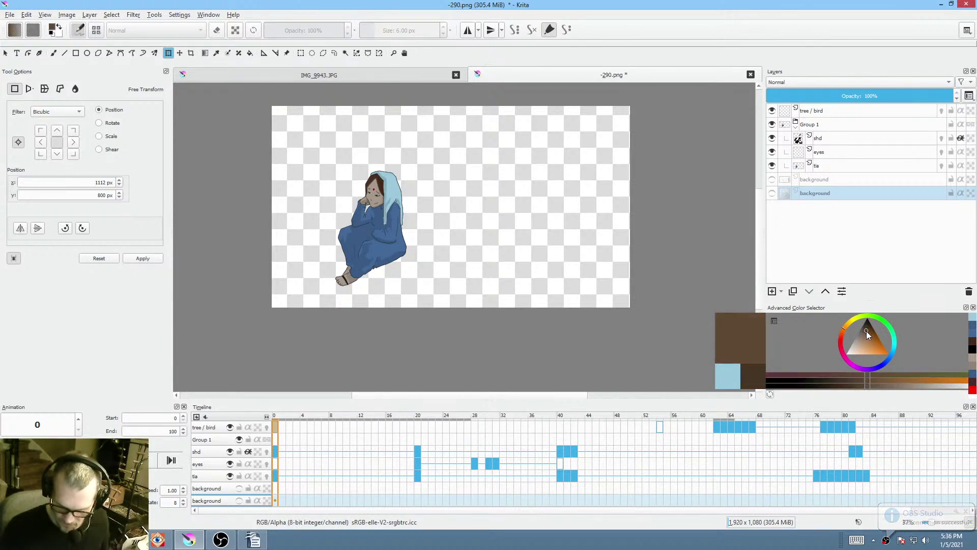
pyautogui.moveTo(484, 288); pyautogui.dragTo(466, 315)
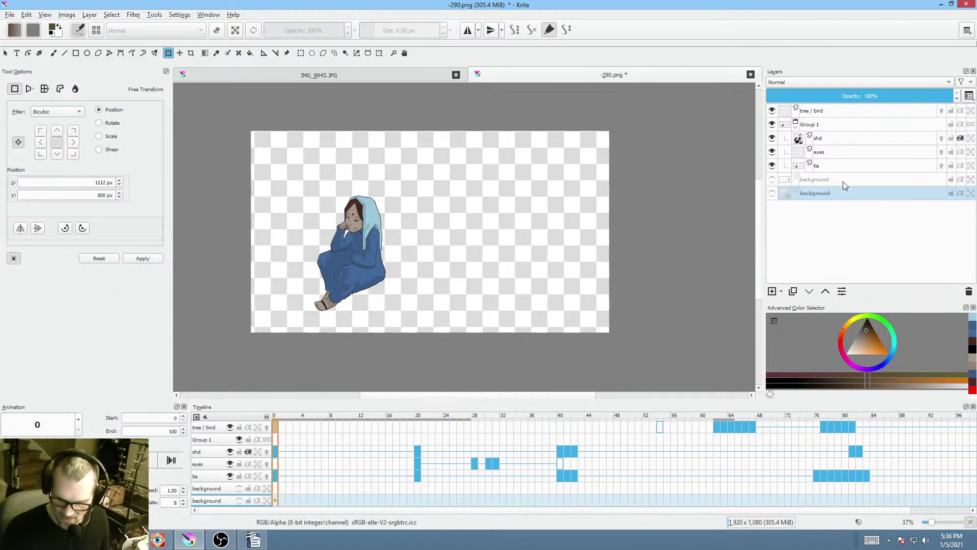
pyautogui.click(839, 113)
pyautogui.hotkey('shift', 'f')
pyautogui.moveTo(448, 342)
pyautogui.mouseDown()
pyautogui.moveTo(516, 227)
pyautogui.moveTo(569, 98)
pyautogui.moveTo(610, 96)
pyautogui.moveTo(626, 136)
pyautogui.moveTo(518, 352)
pyautogui.mouseUp()
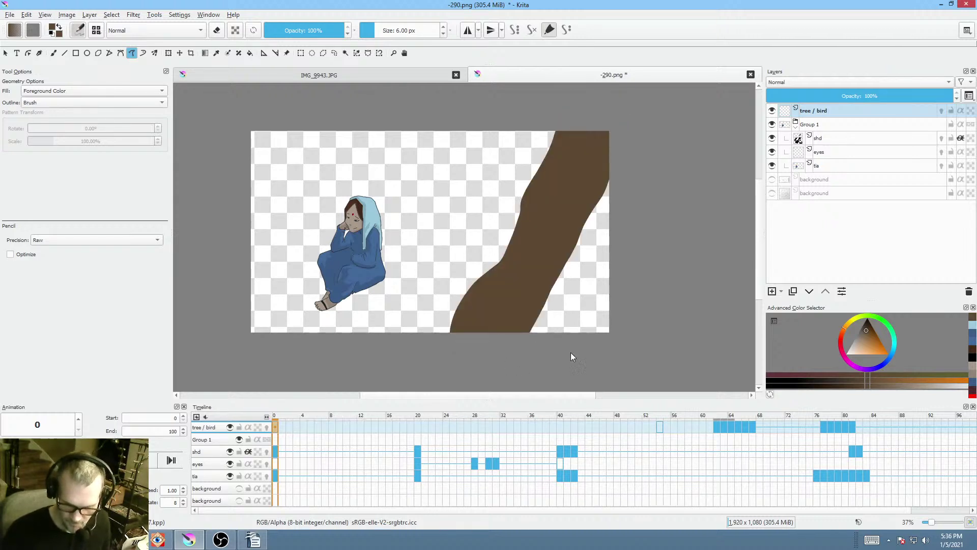
# - Draw a thin, knobbly dark brown branch from the trunk up past the seated woman to the canvas's upper edge, with small twigs
pyautogui.moveTo(431, 253); pyautogui.dragTo(407, 220)
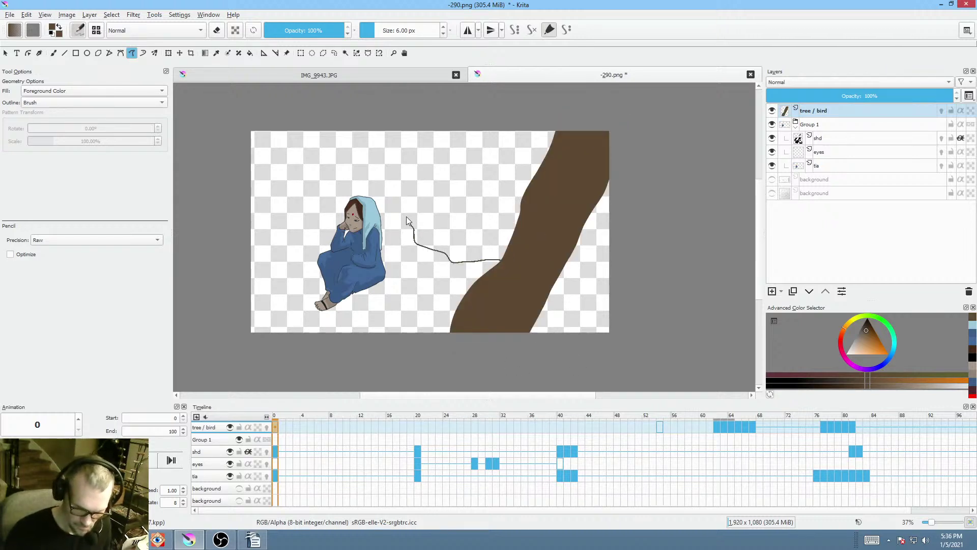
pyautogui.moveTo(401, 174)
pyautogui.mouseDown()
pyautogui.moveTo(360, 123)
pyautogui.moveTo(365, 147)
pyautogui.moveTo(406, 176)
pyautogui.moveTo(411, 226)
pyautogui.moveTo(428, 244)
pyautogui.moveTo(469, 251)
pyautogui.moveTo(534, 227)
pyautogui.mouseUp()
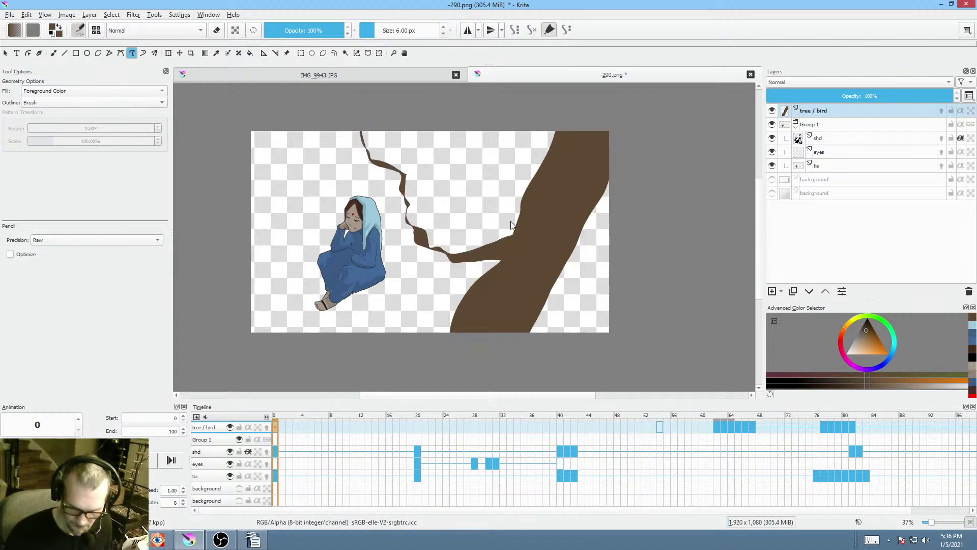
pyautogui.moveTo(405, 189)
pyautogui.mouseDown()
pyautogui.moveTo(415, 230)
pyautogui.moveTo(420, 177)
pyautogui.mouseUp()
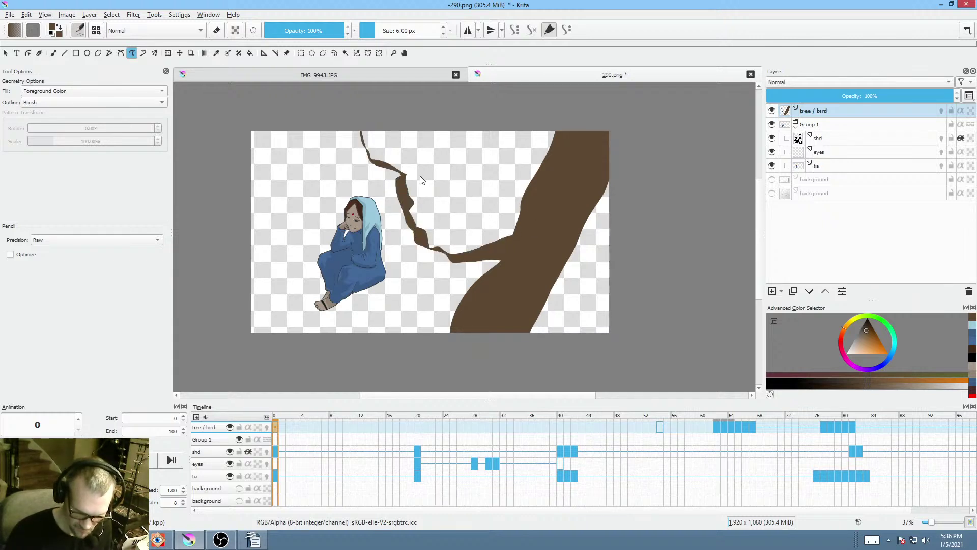
pyautogui.moveTo(412, 212)
pyautogui.mouseDown()
pyautogui.moveTo(428, 227)
pyautogui.moveTo(427, 215)
pyautogui.moveTo(444, 254)
pyautogui.moveTo(451, 247)
pyautogui.mouseUp()
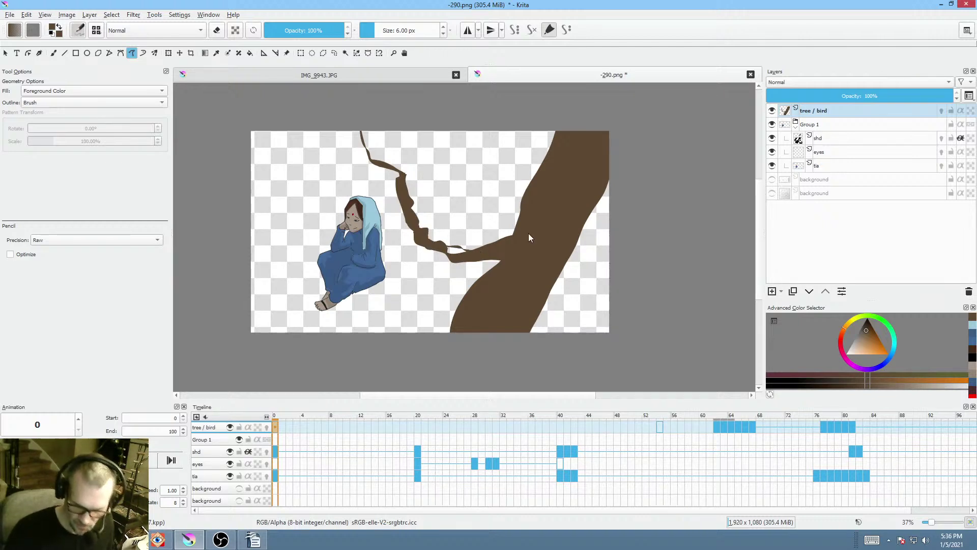
pyautogui.moveTo(462, 247); pyautogui.dragTo(480, 239)
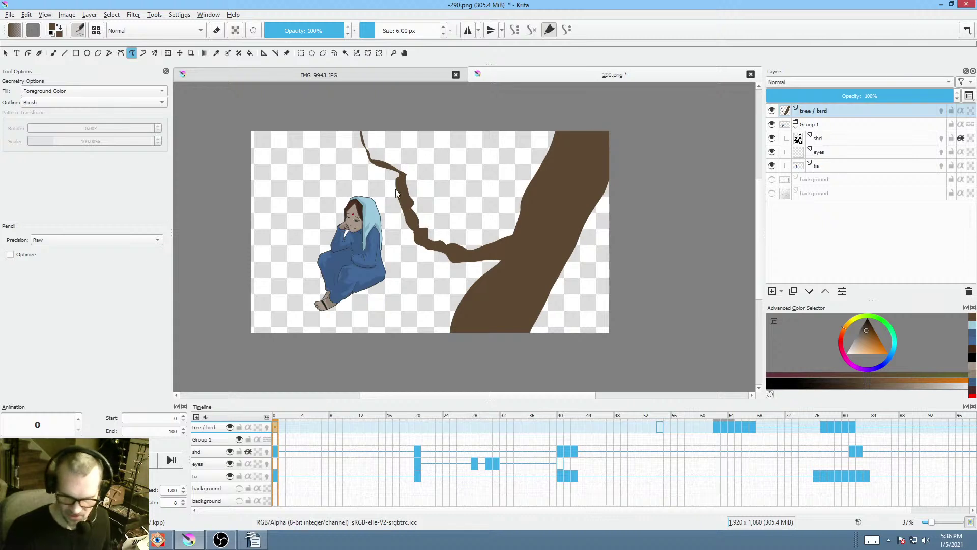
pyautogui.moveTo(366, 152); pyautogui.dragTo(355, 160)
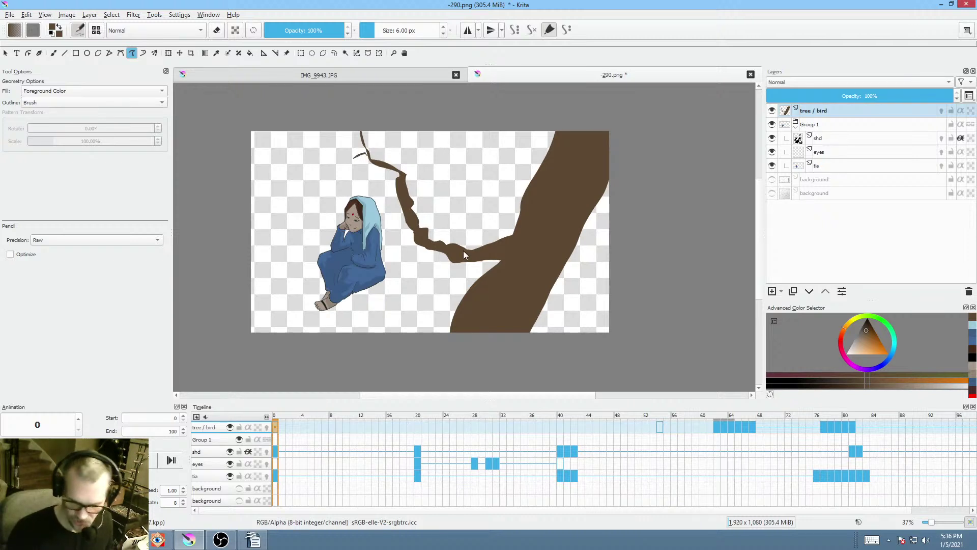
pyautogui.moveTo(446, 245)
pyautogui.mouseDown()
pyautogui.moveTo(442, 224)
pyautogui.moveTo(450, 243)
pyautogui.mouseUp()
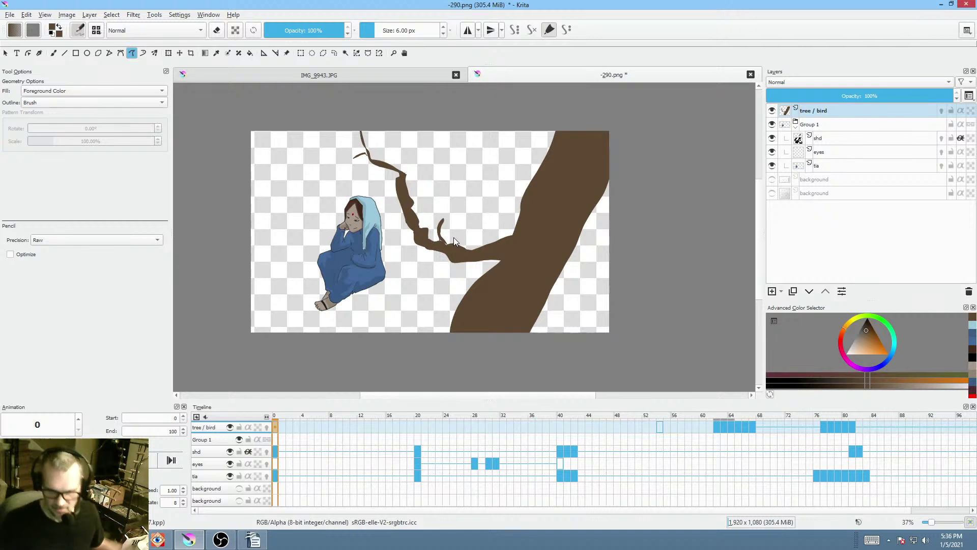
# - Erase the bulge along the trunk's lower left edge and fill in a small bump beneath the branch joint
pyautogui.press('e')
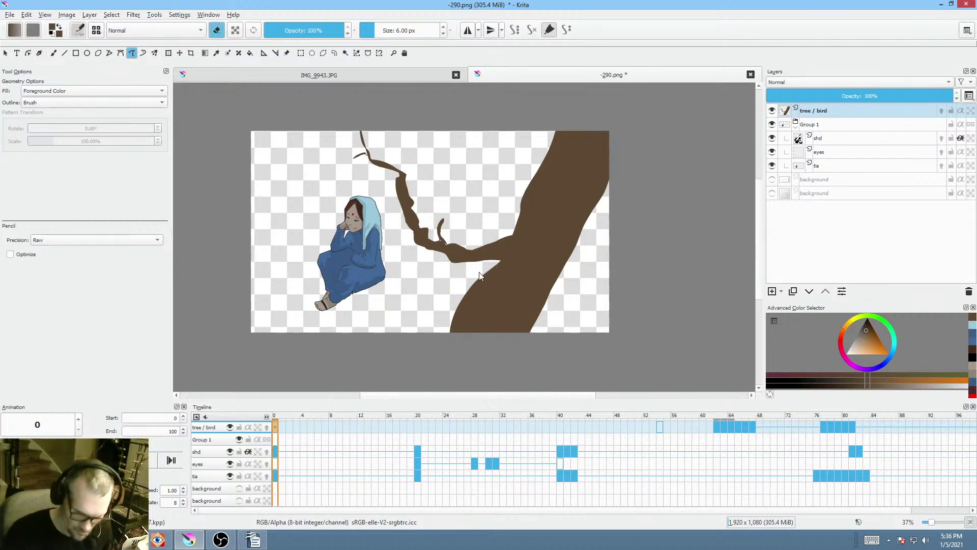
pyautogui.moveTo(474, 269); pyautogui.dragTo(497, 263)
pyautogui.moveTo(446, 334); pyautogui.dragTo(432, 308)
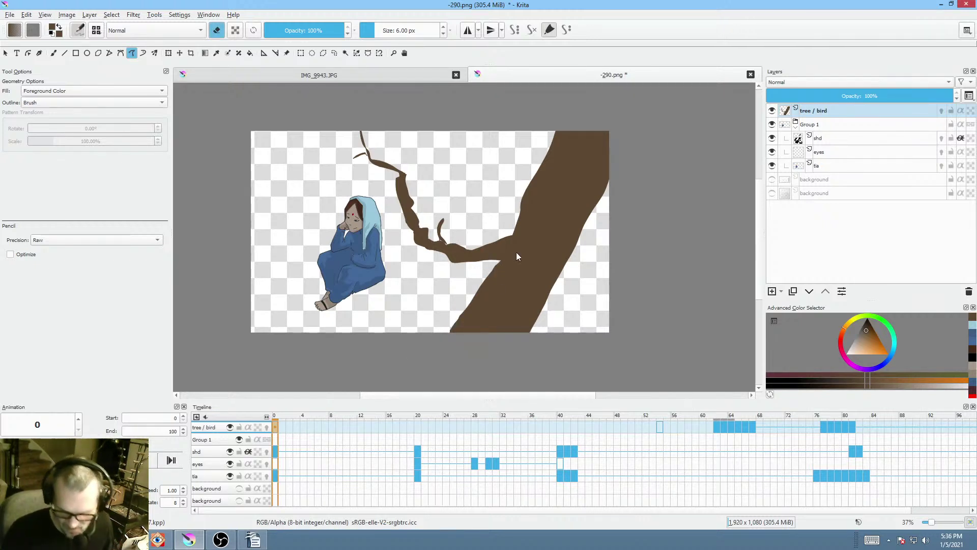
pyautogui.press('e')
pyautogui.moveTo(483, 279); pyautogui.dragTo(505, 290)
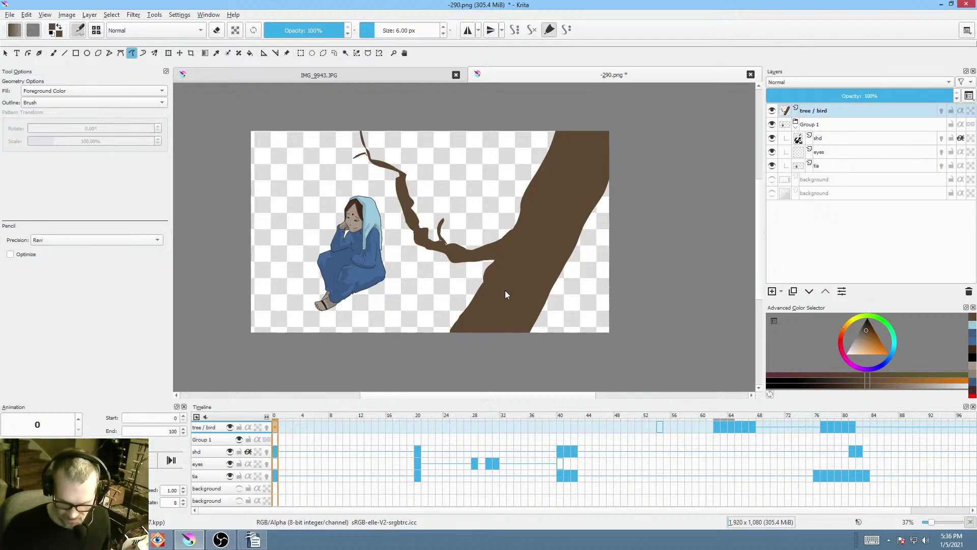
# - Add a paint layer above tree / bird, rename the old layer tree and name the new one bird
pyautogui.click(842, 111)
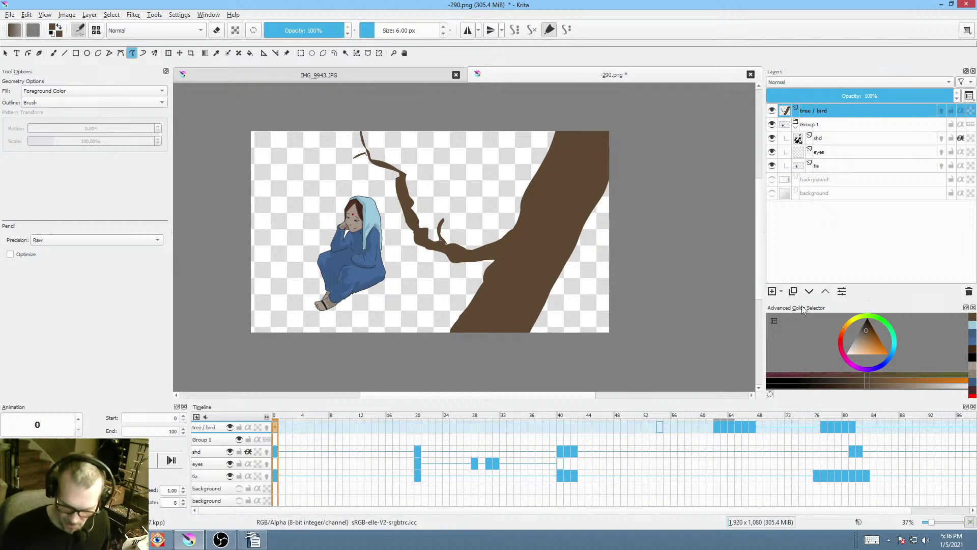
pyautogui.click(772, 292)
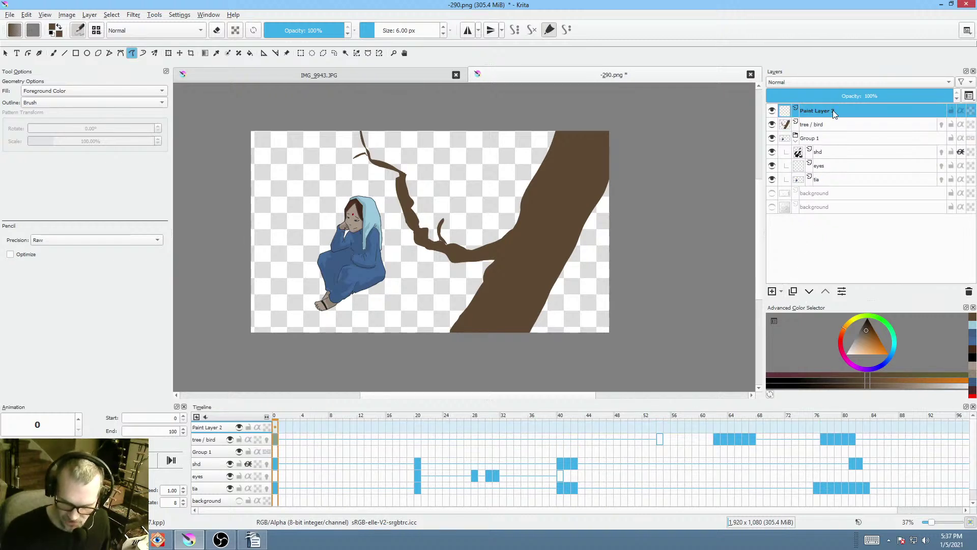
pyautogui.doubleClick(821, 126)
pyautogui.write('tr')
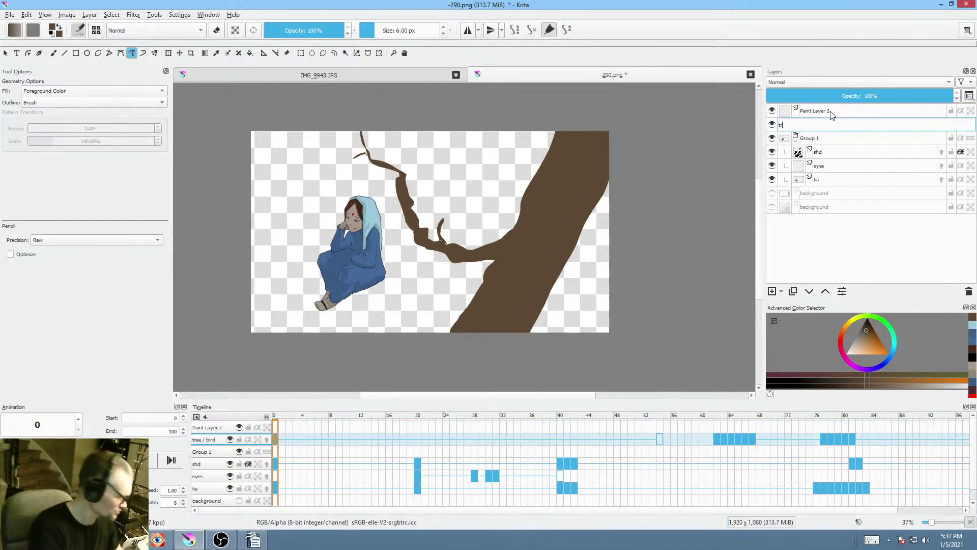
pyautogui.write('ee')
pyautogui.press('Return')
pyautogui.doubleClick(837, 111)
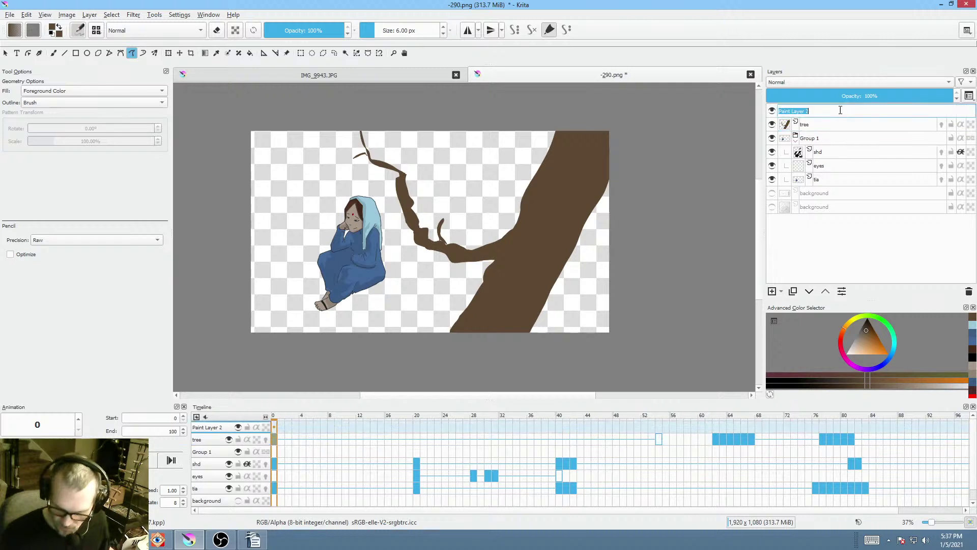
pyautogui.write('bird')
pyautogui.press('Return')
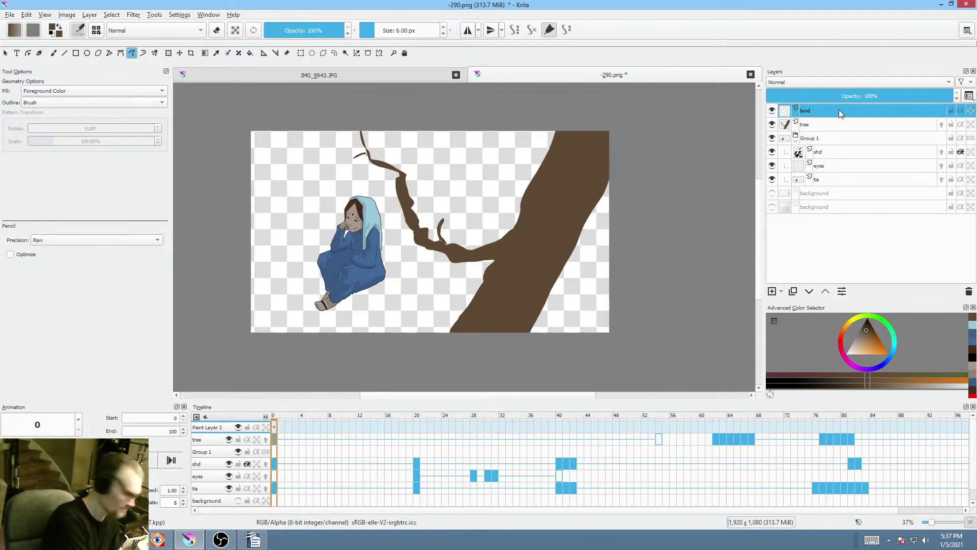
pyautogui.click(868, 318)
pyautogui.click(271, 426)
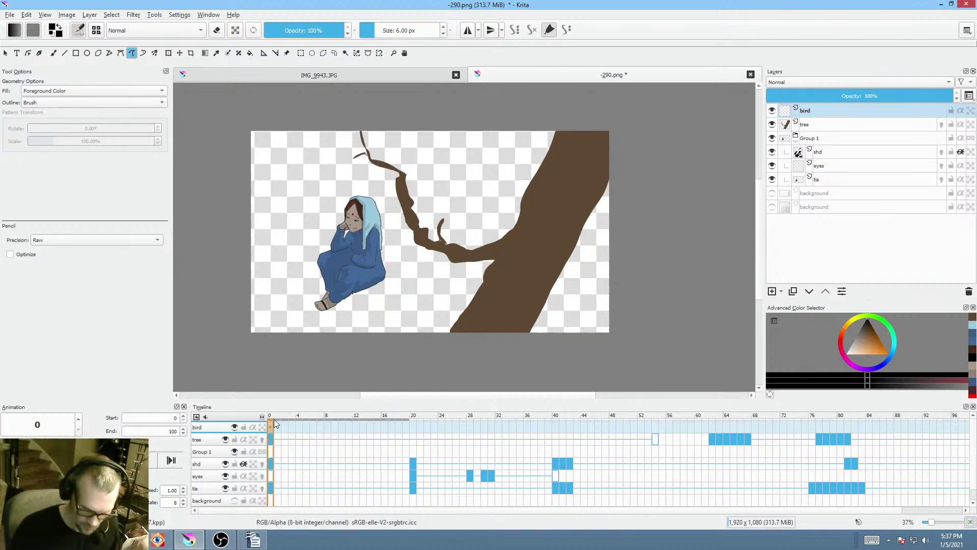
# - Show the storyboard background layer, transform it to X 962, Y 231 px to study the bird sketches, and hide it again
pyautogui.scroll(3, 473, 179)
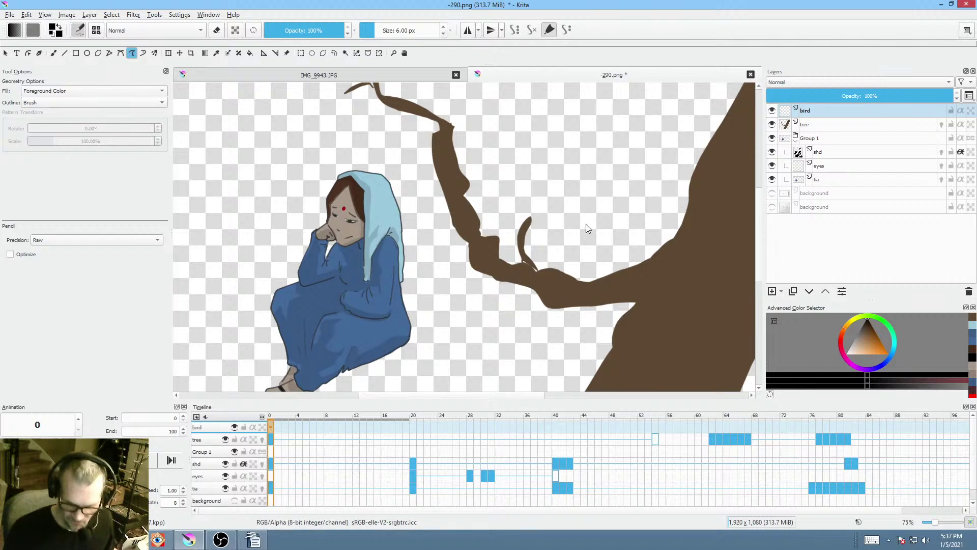
pyautogui.click(819, 205)
pyautogui.click(773, 207)
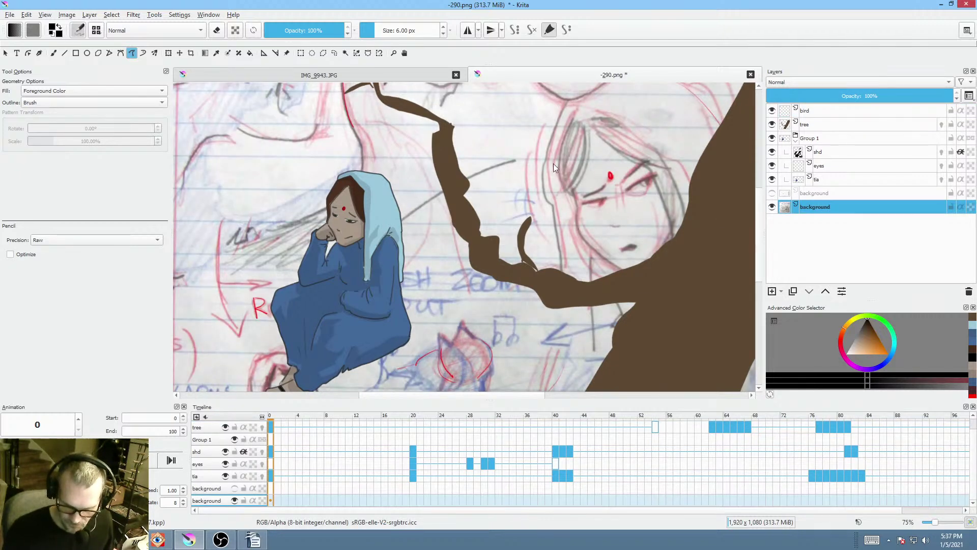
pyautogui.scroll(2, 554, 163)
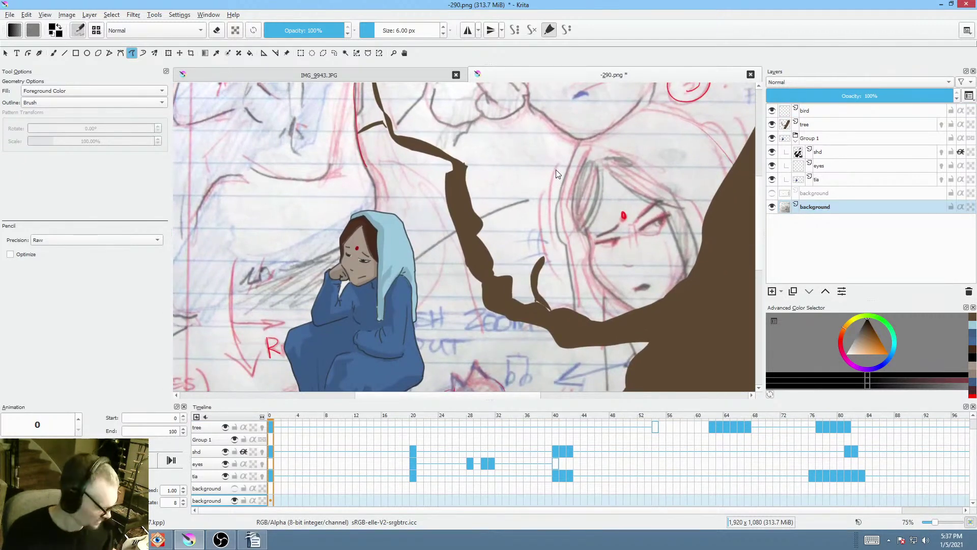
pyautogui.hotkey('ctrl', 't')
pyautogui.moveTo(558, 187)
pyautogui.mouseDown()
pyautogui.moveTo(559, 340)
pyautogui.moveTo(604, 363)
pyautogui.moveTo(473, 334)
pyautogui.moveTo(305, 227)
pyautogui.moveTo(541, 139)
pyautogui.moveTo(517, 245)
pyautogui.moveTo(453, 284)
pyautogui.moveTo(517, 159)
pyautogui.moveTo(526, 238)
pyautogui.moveTo(383, 284)
pyautogui.mouseUp()
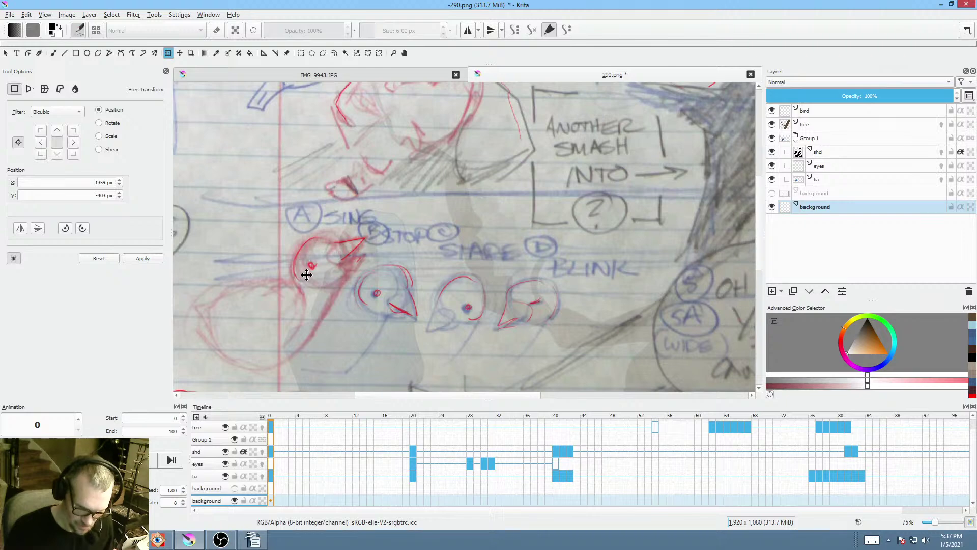
pyautogui.moveTo(527, 187); pyautogui.dragTo(484, 321)
pyautogui.moveTo(508, 223); pyautogui.dragTo(406, 342)
pyautogui.moveTo(453, 235); pyautogui.dragTo(443, 220)
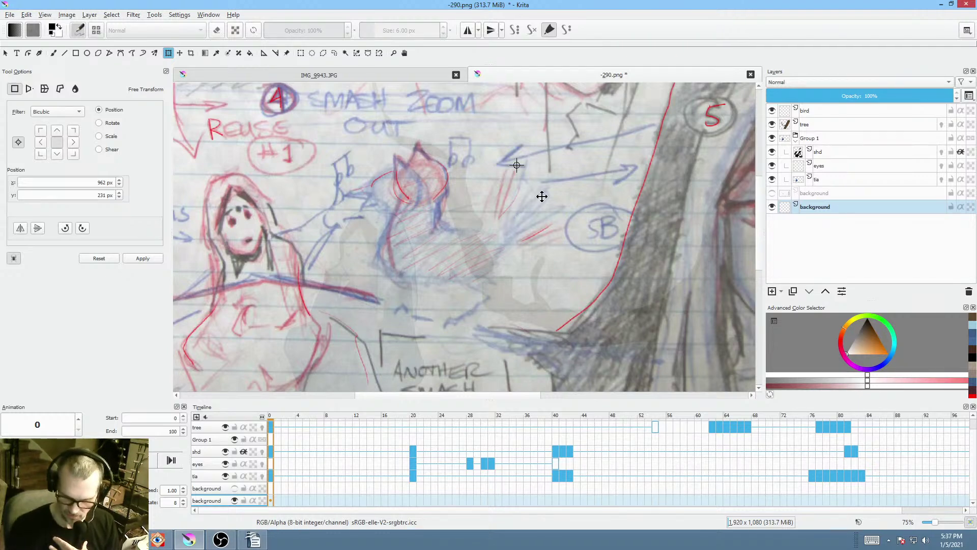
pyautogui.click(772, 207)
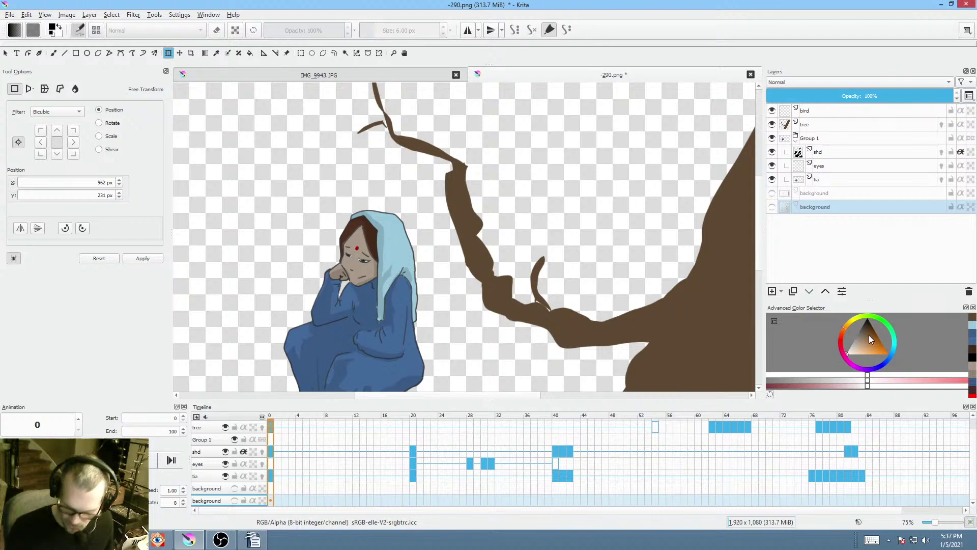
# - Choose a very dark brown colour for the brush and create a keyframe at frame 0 on the bird layer
pyautogui.moveTo(870, 340); pyautogui.dragTo(867, 318)
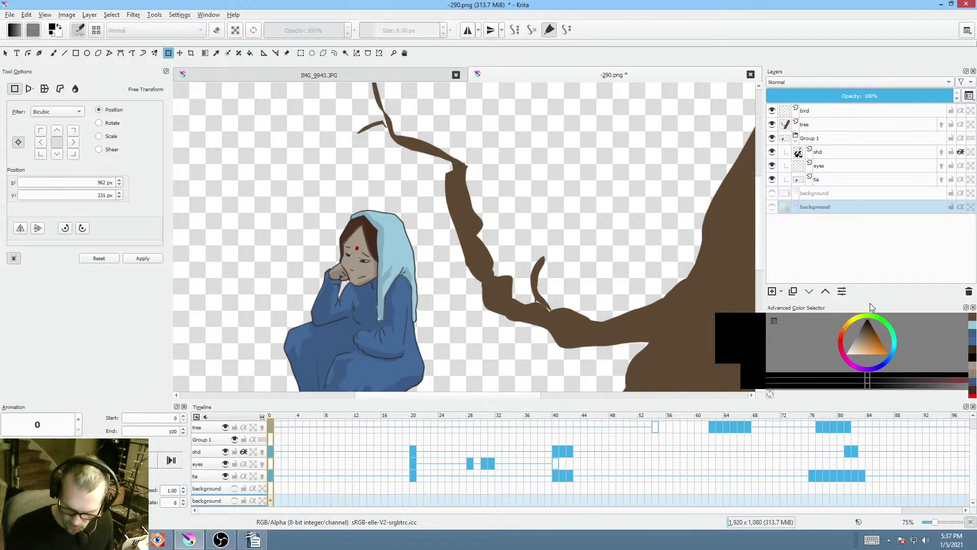
pyautogui.click(868, 330)
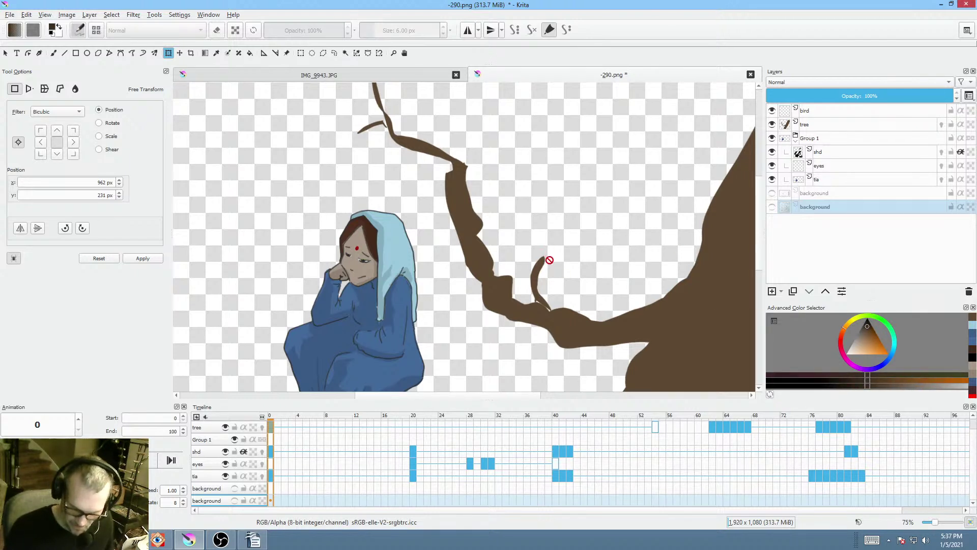
pyautogui.scroll(-4, 596, 223)
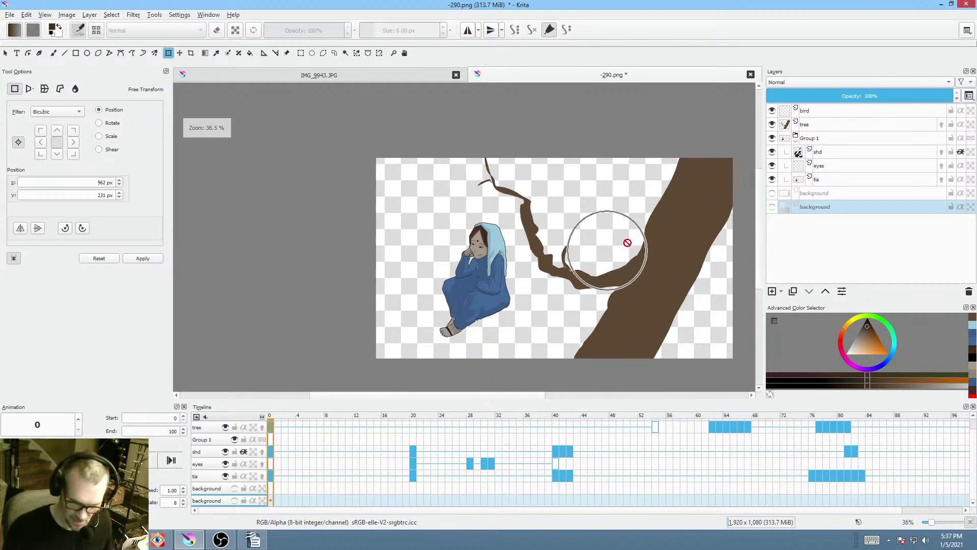
pyautogui.press('b')
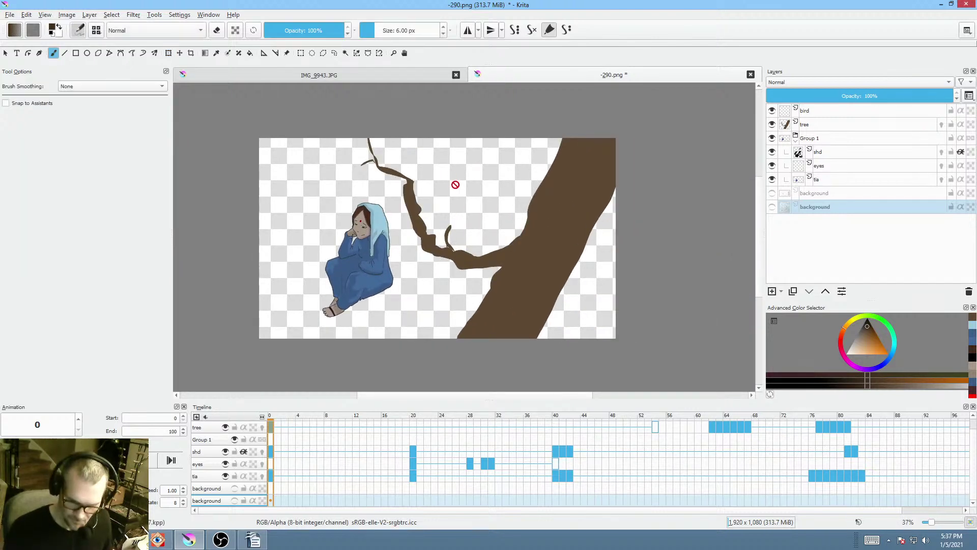
pyautogui.click(827, 110)
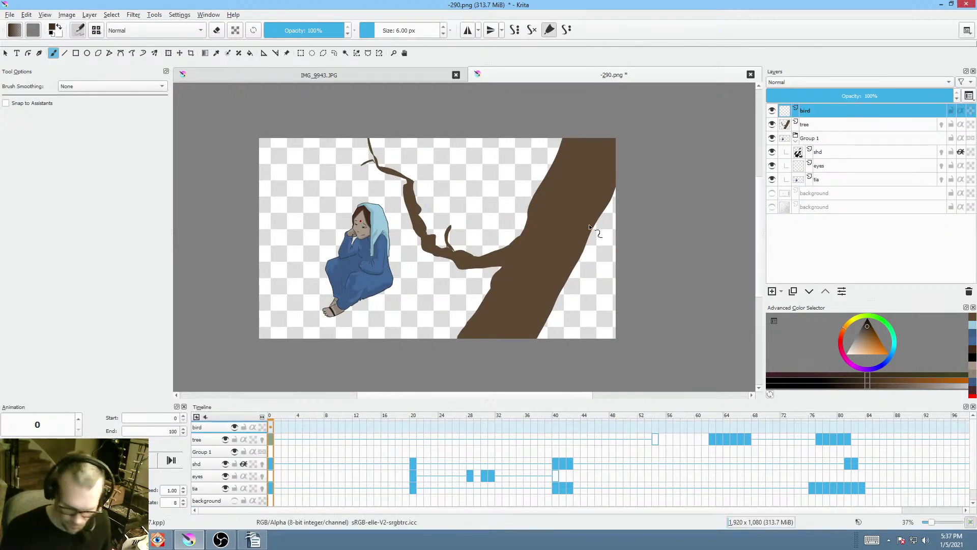
pyautogui.click(273, 427)
# - Draw a small filled dark brown oval for the bird's head above the branch, near the upright twig
pyautogui.moveTo(479, 236); pyautogui.dragTo(483, 254)
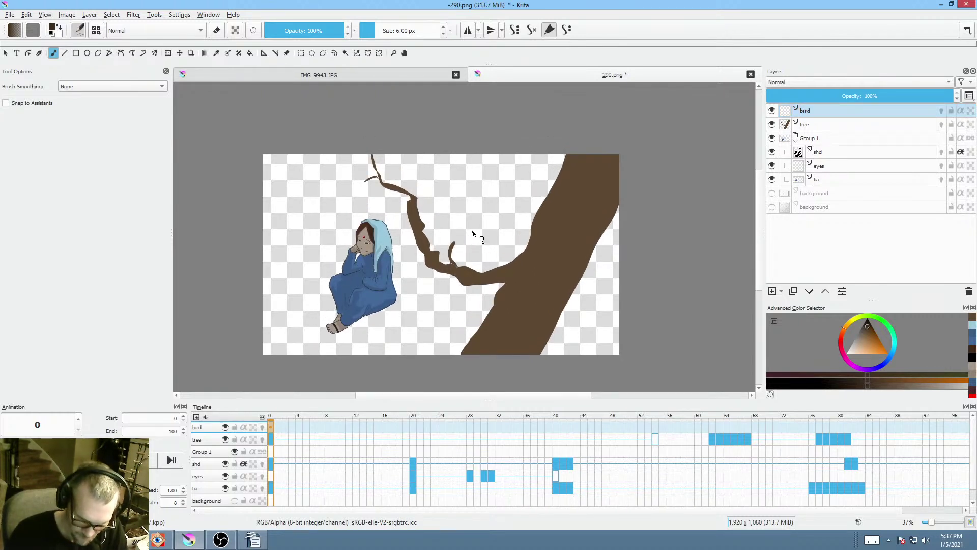
pyautogui.moveTo(471, 234); pyautogui.dragTo(480, 235)
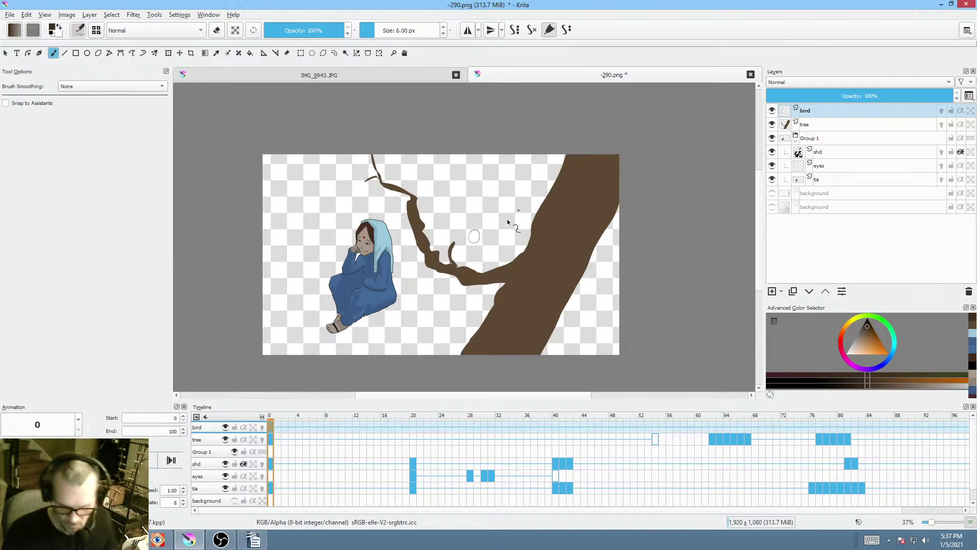
pyautogui.press('p')
pyautogui.moveTo(456, 261)
pyautogui.mouseDown()
pyautogui.moveTo(490, 192)
pyautogui.moveTo(483, 199)
pyautogui.moveTo(502, 216)
pyautogui.moveTo(507, 193)
pyautogui.mouseUp()
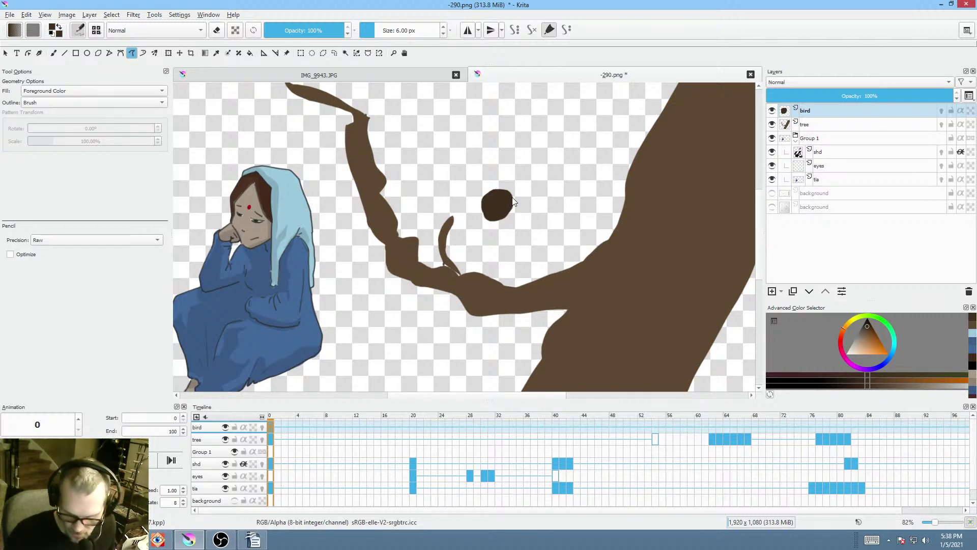
# - Paint the dark brown bird's rounded body, forked tail and open beak around its head on the bird layer
pyautogui.moveTo(512, 196)
pyautogui.mouseDown()
pyautogui.moveTo(520, 234)
pyautogui.moveTo(494, 221)
pyautogui.moveTo(493, 249)
pyautogui.moveTo(527, 234)
pyautogui.moveTo(514, 206)
pyautogui.mouseUp()
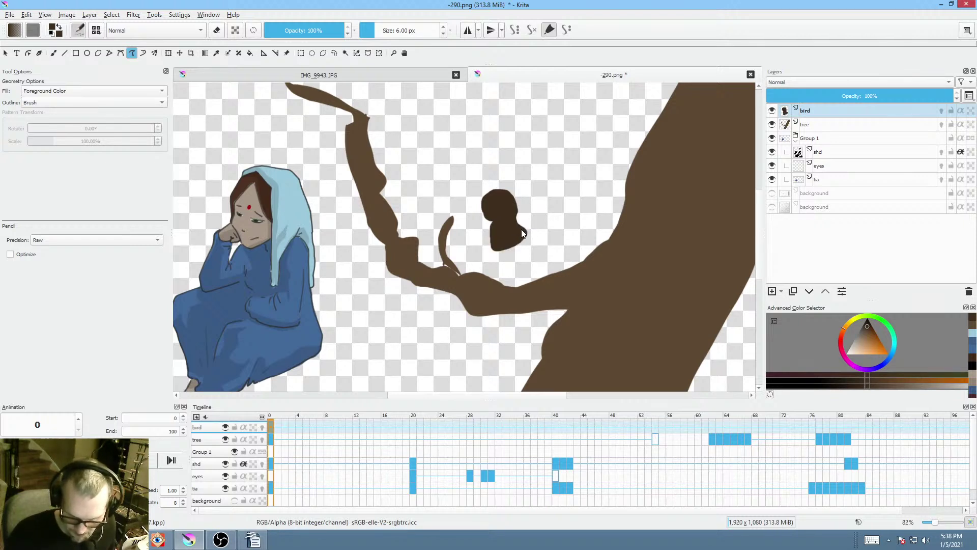
pyautogui.moveTo(533, 252)
pyautogui.mouseDown()
pyautogui.moveTo(492, 241)
pyautogui.moveTo(587, 201)
pyautogui.moveTo(570, 216)
pyautogui.moveTo(590, 212)
pyautogui.moveTo(548, 238)
pyautogui.moveTo(587, 223)
pyautogui.mouseUp()
pyautogui.moveTo(548, 243)
pyautogui.mouseDown()
pyautogui.moveTo(546, 255)
pyautogui.moveTo(510, 260)
pyautogui.moveTo(537, 267)
pyautogui.moveTo(560, 240)
pyautogui.mouseUp()
pyautogui.moveTo(489, 198)
pyautogui.mouseDown()
pyautogui.moveTo(473, 199)
pyautogui.moveTo(490, 208)
pyautogui.moveTo(483, 215)
pyautogui.mouseUp()
# - Trim the back of the bird's neck with the eraser, fill out its belly and draw two legs standing on the branch
pyautogui.press('e')
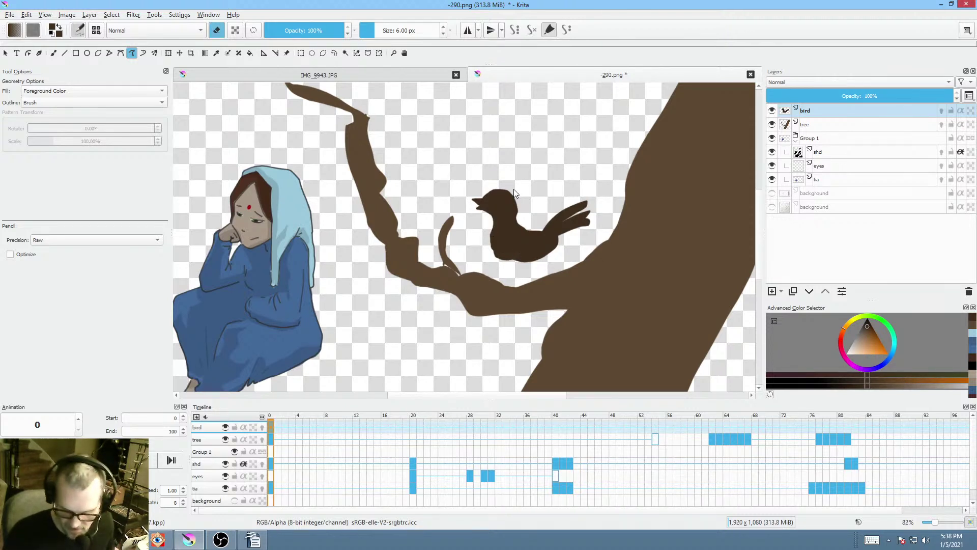
pyautogui.moveTo(517, 220); pyautogui.dragTo(518, 221)
pyautogui.press('e')
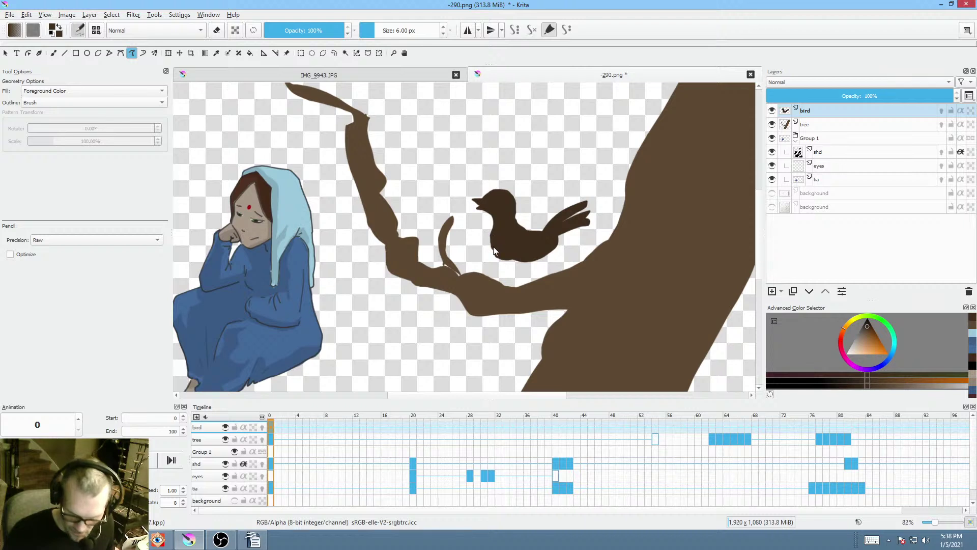
pyautogui.moveTo(493, 252)
pyautogui.mouseDown()
pyautogui.moveTo(542, 267)
pyautogui.moveTo(548, 248)
pyautogui.moveTo(533, 263)
pyautogui.moveTo(538, 274)
pyautogui.moveTo(505, 258)
pyautogui.moveTo(547, 253)
pyautogui.moveTo(541, 265)
pyautogui.moveTo(560, 243)
pyautogui.moveTo(544, 267)
pyautogui.mouseUp()
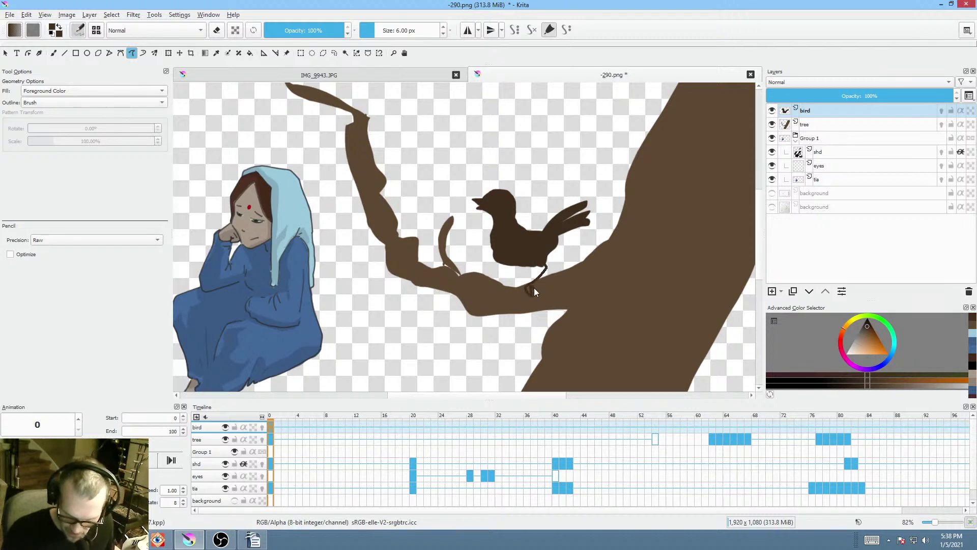
pyautogui.moveTo(549, 256)
pyautogui.mouseDown()
pyautogui.moveTo(529, 273)
pyautogui.moveTo(509, 267)
pyautogui.mouseUp()
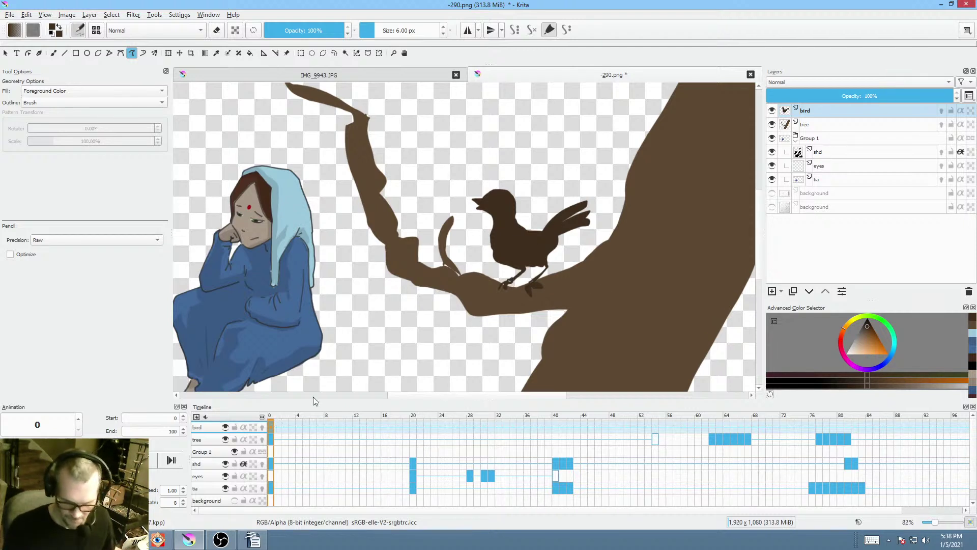
# - At frame 3 of the bird layer, select around the bird's head and tilt it slightly beak-down with a free transform
pyautogui.click(292, 427)
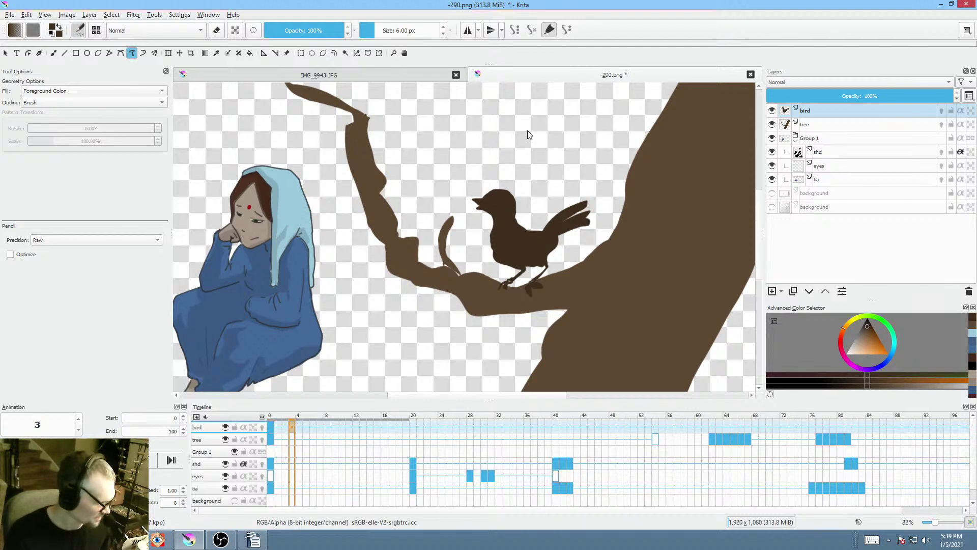
pyautogui.hotkey('ctrl', 'r')
pyautogui.moveTo(513, 182)
pyautogui.mouseDown()
pyautogui.moveTo(468, 197)
pyautogui.moveTo(473, 212)
pyautogui.moveTo(494, 218)
pyautogui.moveTo(521, 184)
pyautogui.moveTo(546, 195)
pyautogui.moveTo(511, 201)
pyautogui.mouseUp()
pyautogui.hotkey('ctrl', 't')
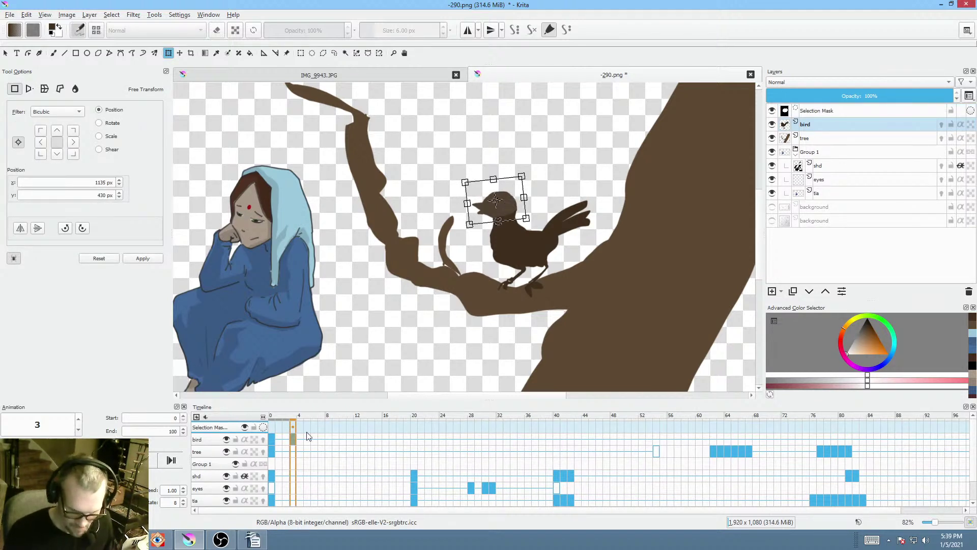
# - At frame 5, keep the bird's head tilted beak-down and lower it to about x 1130, y 440 px
pyautogui.click(307, 439)
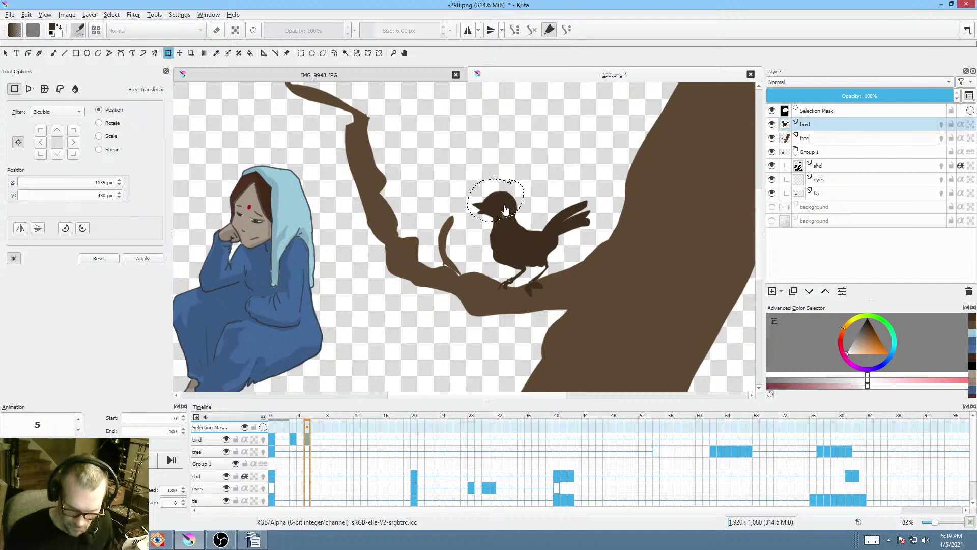
pyautogui.moveTo(545, 193); pyautogui.dragTo(544, 188)
pyautogui.moveTo(509, 202); pyautogui.dragTo(506, 206)
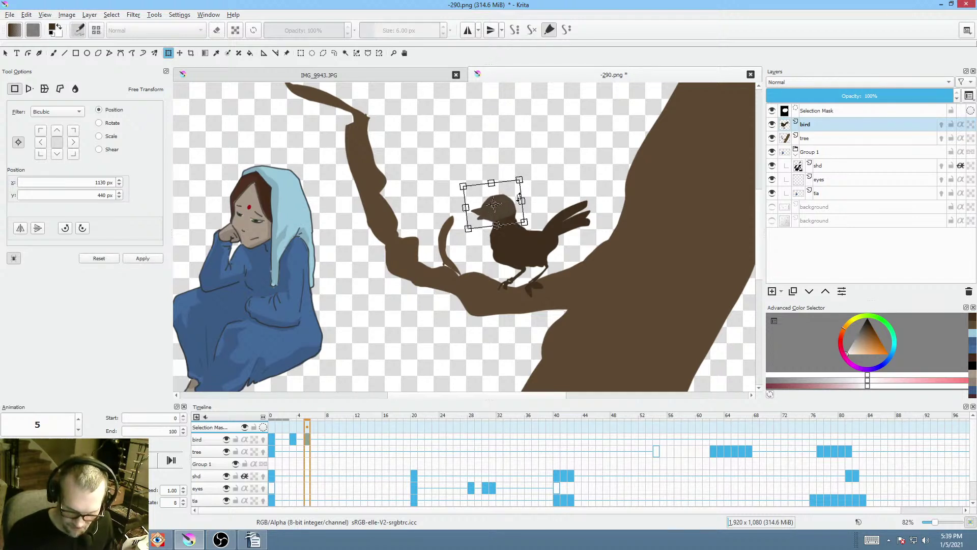
# - Tilt the bird's head beak-up at frame 8 and beak-down at frame 10, lowering it to about y 452 px
pyautogui.click(328, 440)
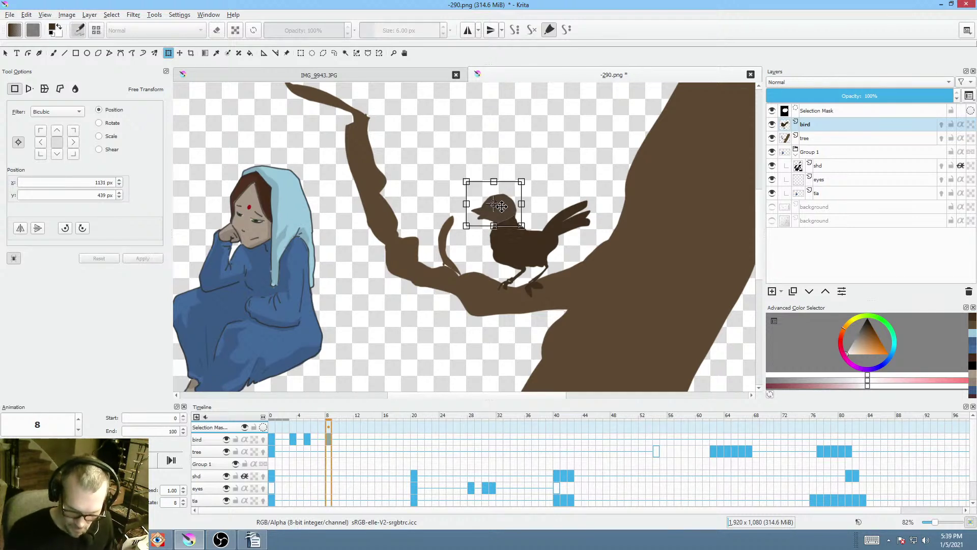
pyautogui.moveTo(541, 203); pyautogui.dragTo(509, 209)
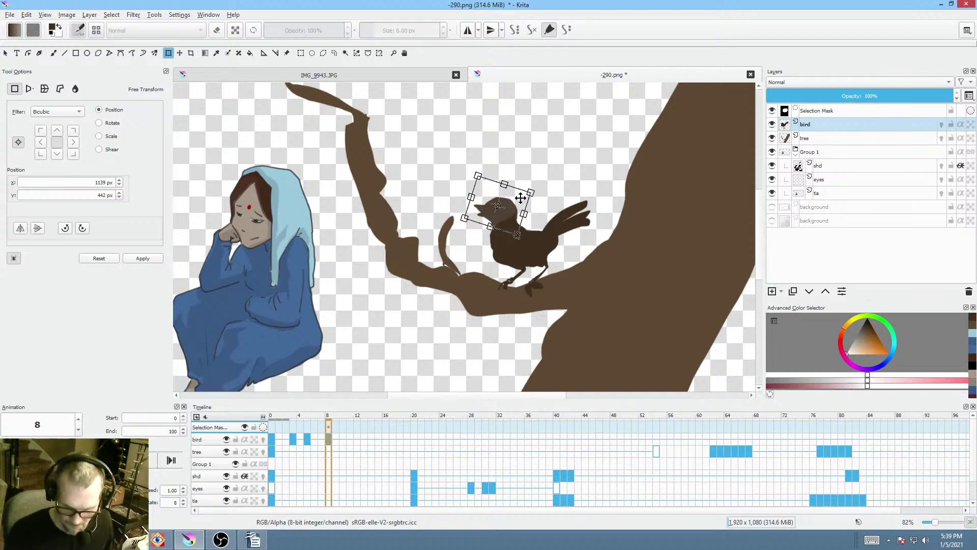
pyautogui.click(343, 440)
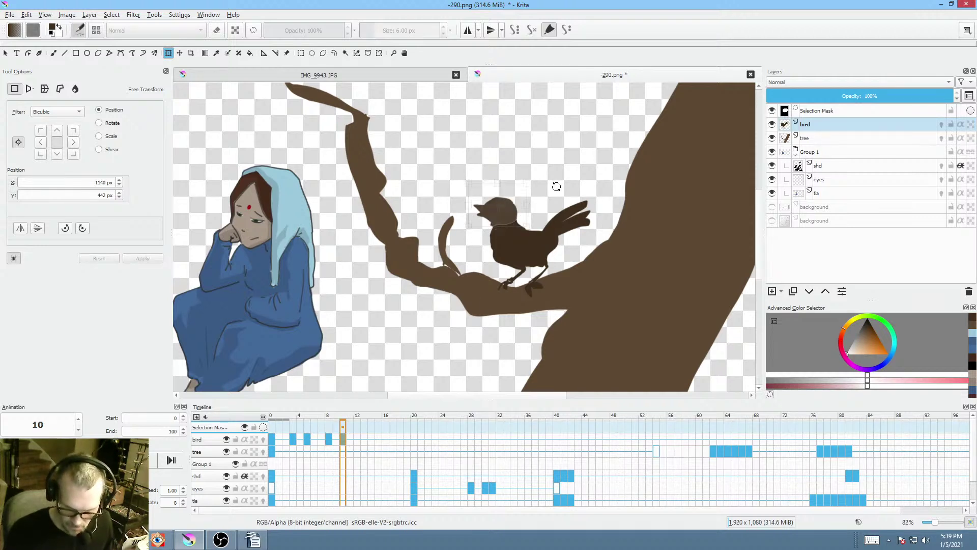
pyautogui.moveTo(556, 183); pyautogui.dragTo(525, 200)
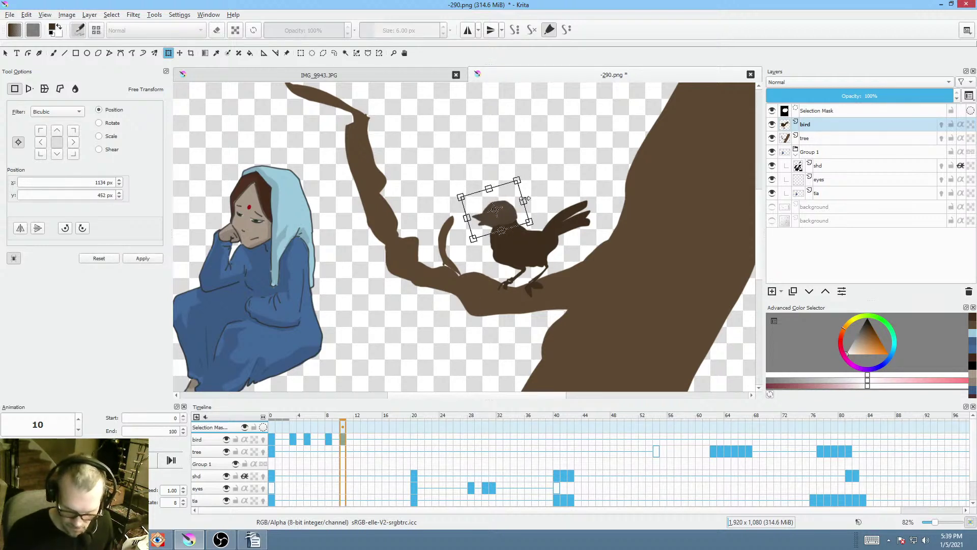
# - At frame 13, tilt the head beak-up at about x 1134, y 445 px, apply the transform and clear the selection
pyautogui.click(364, 440)
pyautogui.moveTo(516, 201); pyautogui.dragTo(509, 212)
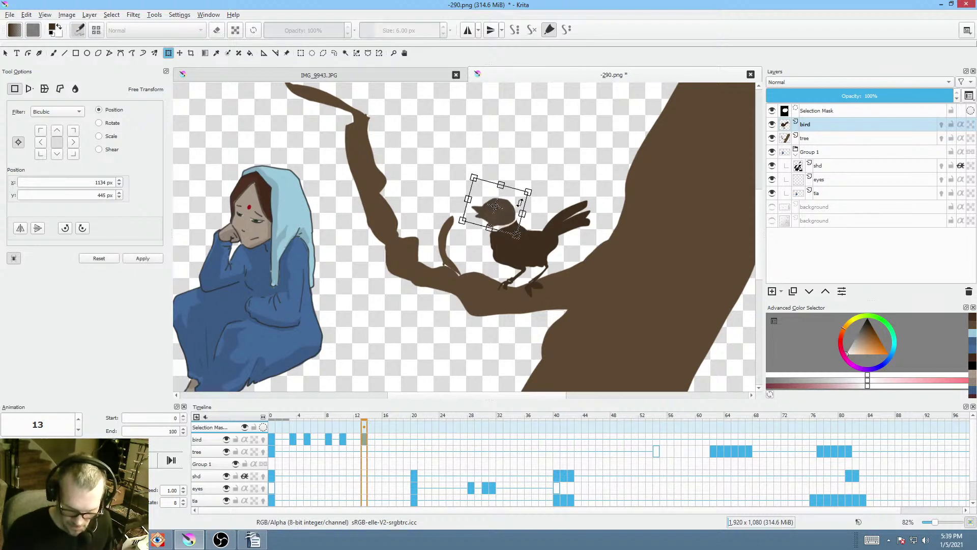
pyautogui.press('Return')
pyautogui.hotkey('ctrl', 'shift', 'a')
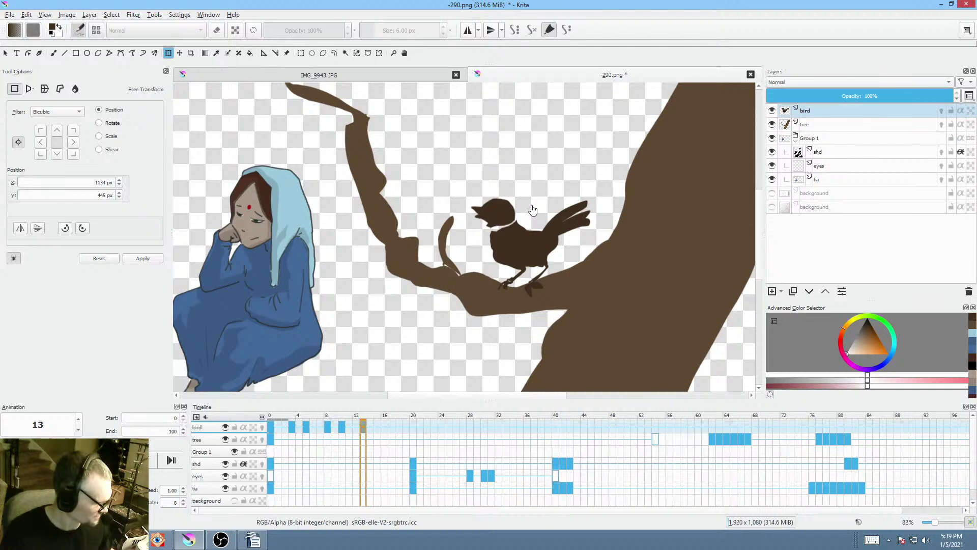
# - Fill the gap between the bird's head and body at frame 13 and smooth the neck outline with the eraser
pyautogui.press('p')
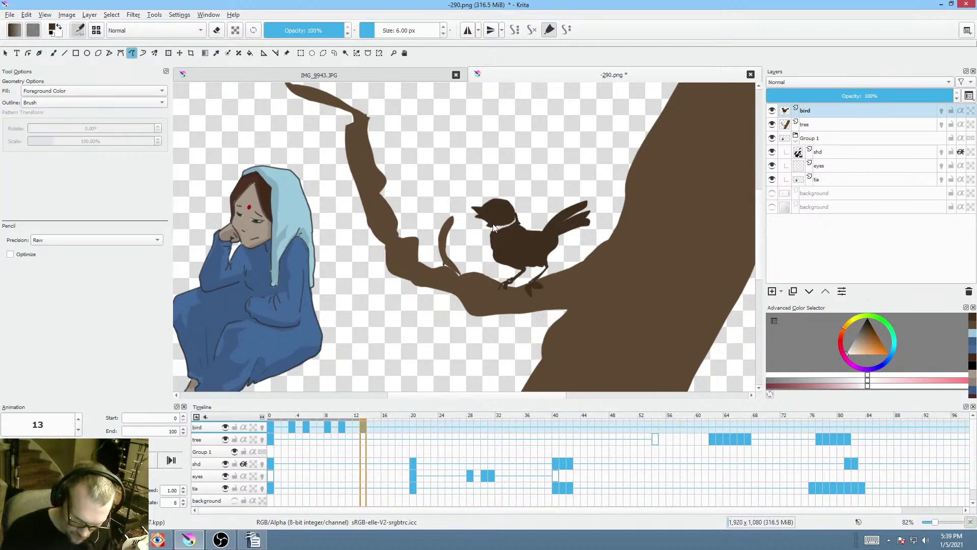
pyautogui.press('e')
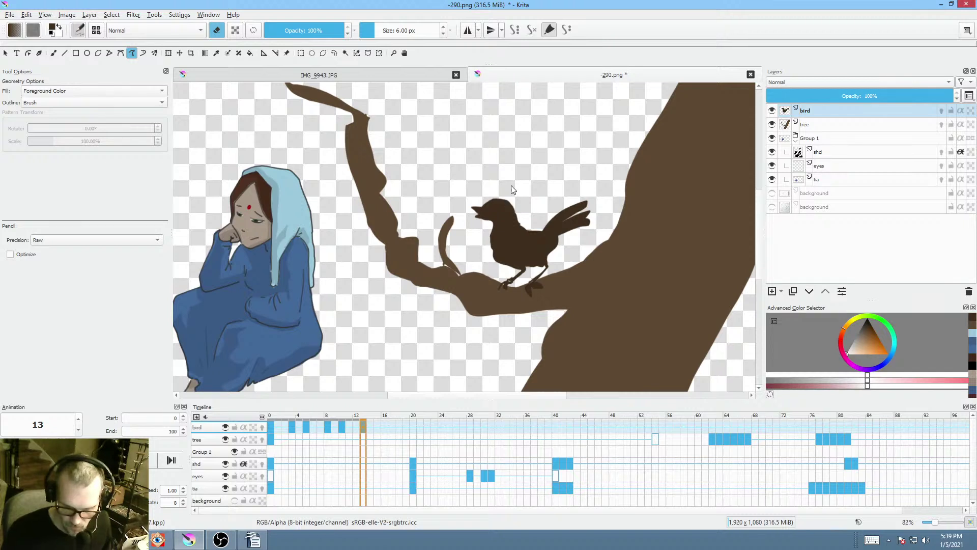
pyautogui.press('e')
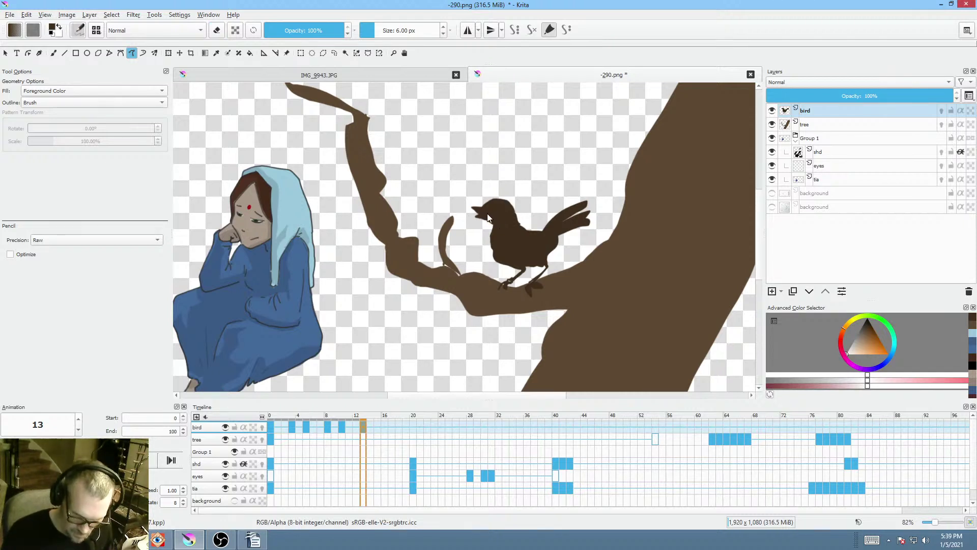
# - Preview the head movement and tighten the bird keyframes to frames 2, 3, 5, 6 and 8
pyautogui.click(270, 424)
pyautogui.press('space')
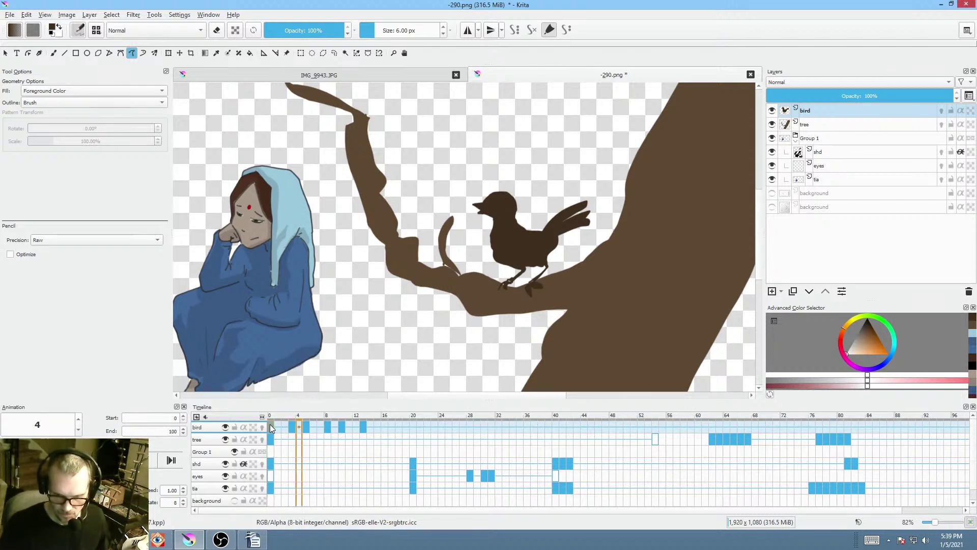
pyautogui.press('space')
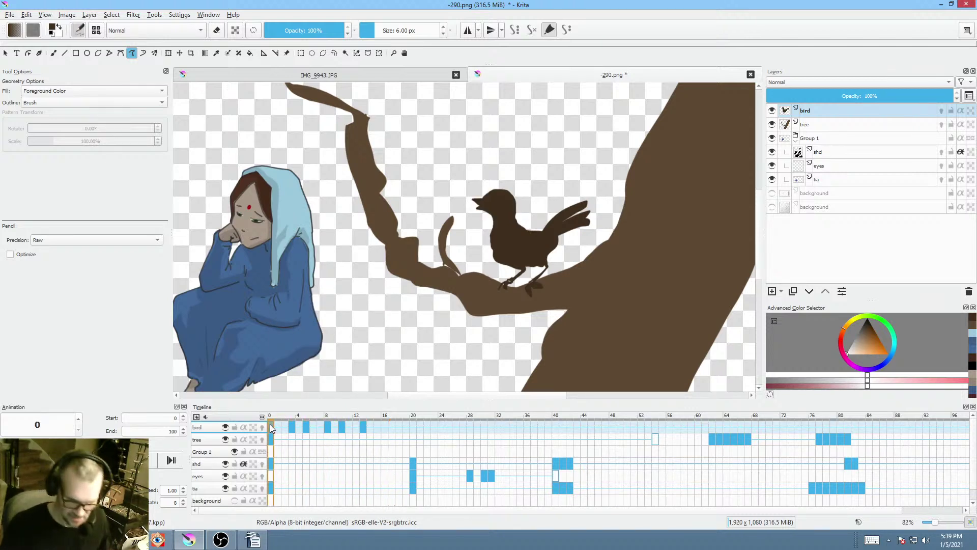
pyautogui.moveTo(293, 426); pyautogui.dragTo(327, 423)
pyautogui.click(271, 426)
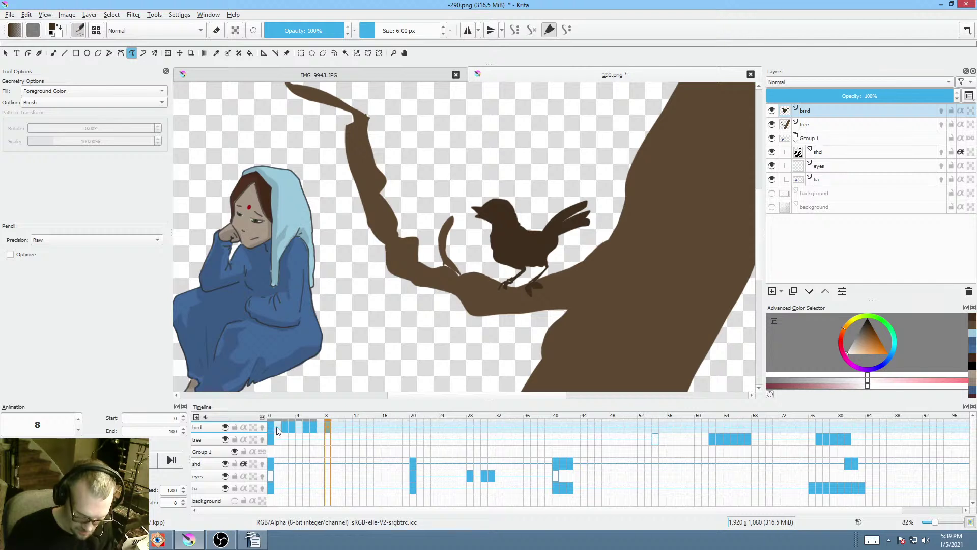
pyautogui.press('space')
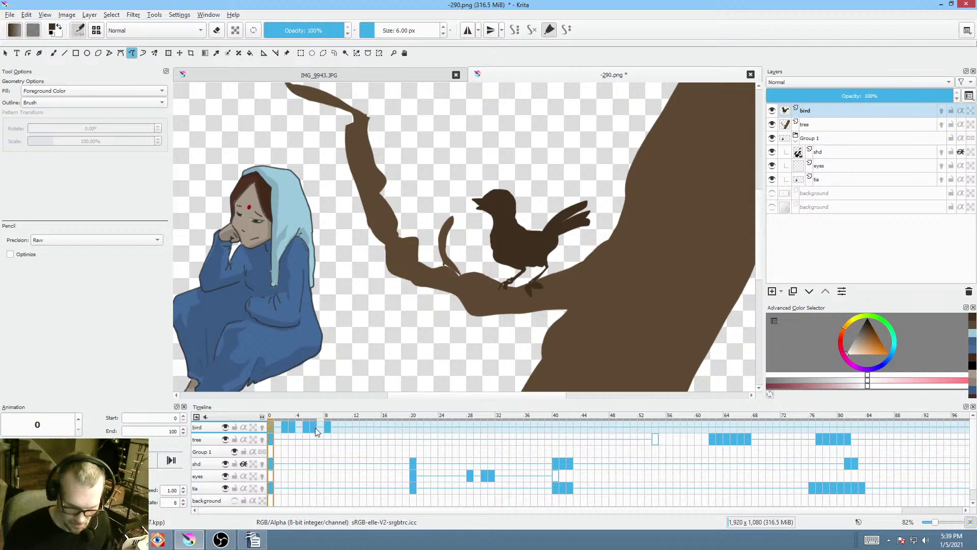
# - Rearrange the bird keyframes onto frames 0, 1, 2, 3, 5 and 13 and play back the new timing
pyautogui.moveTo(306, 416); pyautogui.dragTo(332, 418)
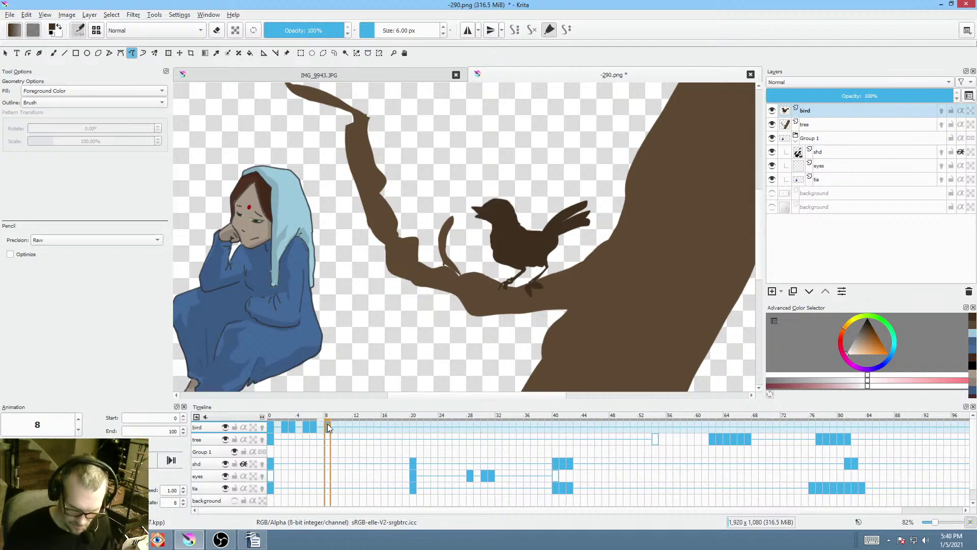
pyautogui.moveTo(272, 426); pyautogui.dragTo(306, 427)
pyautogui.click(325, 424)
pyautogui.press('space')
pyautogui.press('space')
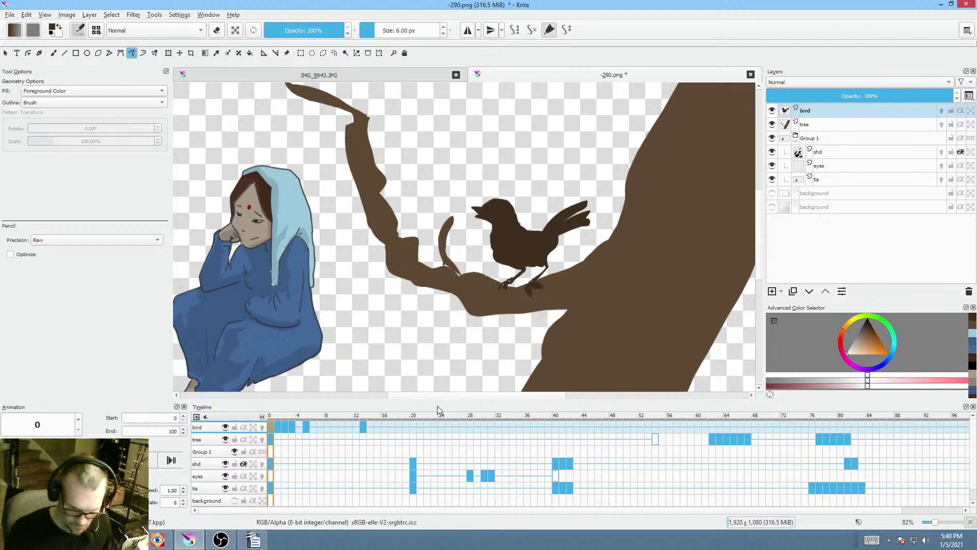
pyautogui.press('space')
pyautogui.press('space')
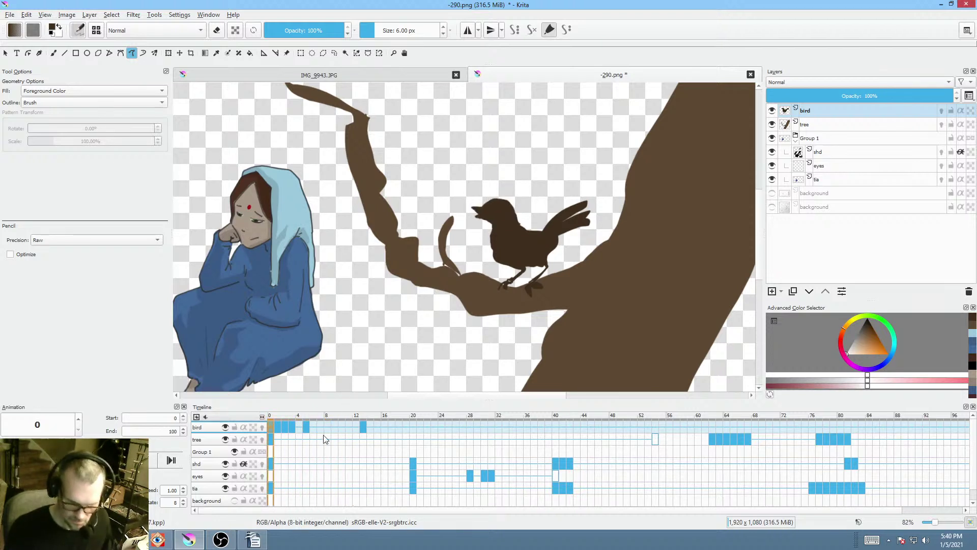
pyautogui.press('space')
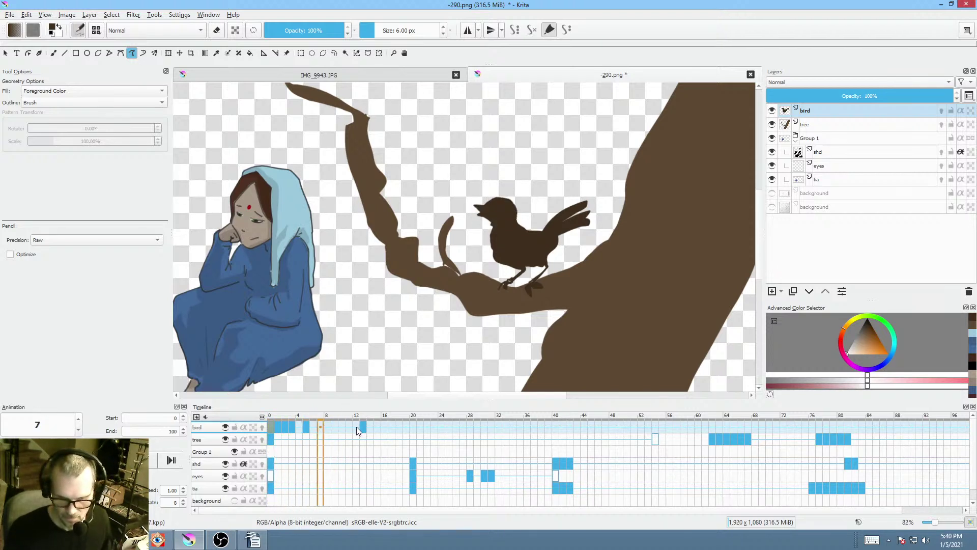
pyautogui.press('space')
# - Drop the bird keyframe at frame 3 onto frame 2 and replay the animation from the start
pyautogui.moveTo(277, 414)
pyautogui.mouseDown()
pyautogui.moveTo(291, 414)
pyautogui.moveTo(276, 413)
pyautogui.moveTo(283, 433)
pyautogui.mouseUp()
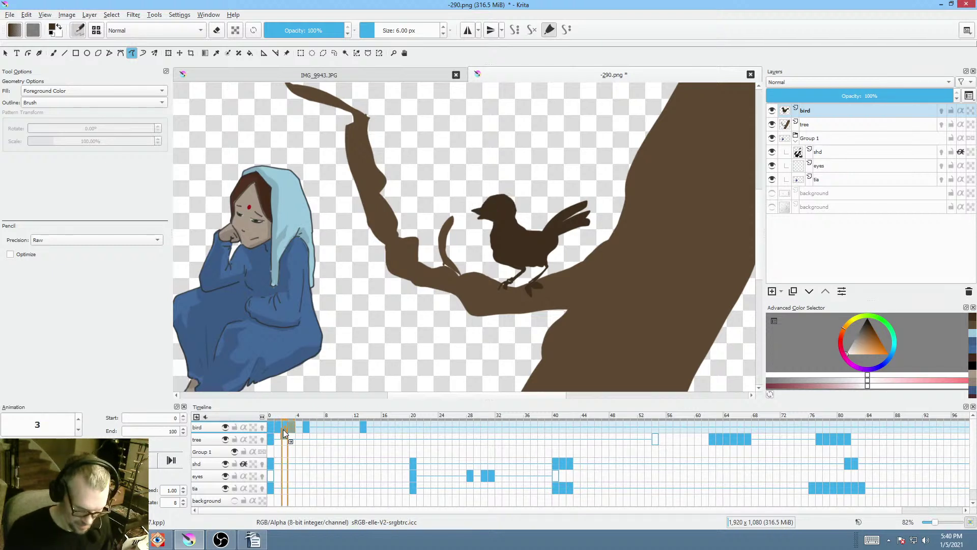
pyautogui.click(272, 426)
pyautogui.press('space')
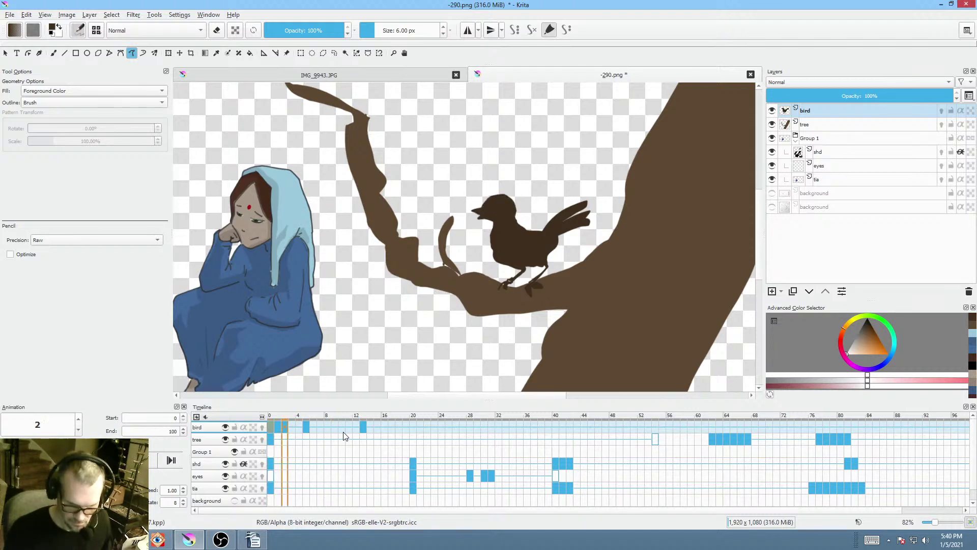
# - Merge the bird keyframe at frame 2 into frame 5 and replay the animation
pyautogui.click(279, 424)
pyautogui.click(284, 425)
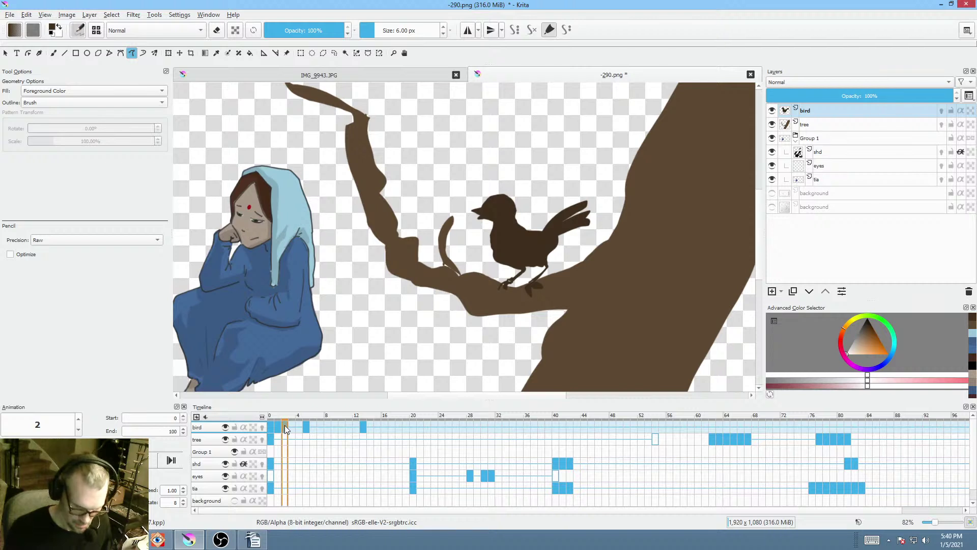
pyautogui.moveTo(285, 425); pyautogui.dragTo(306, 427)
pyautogui.press('space')
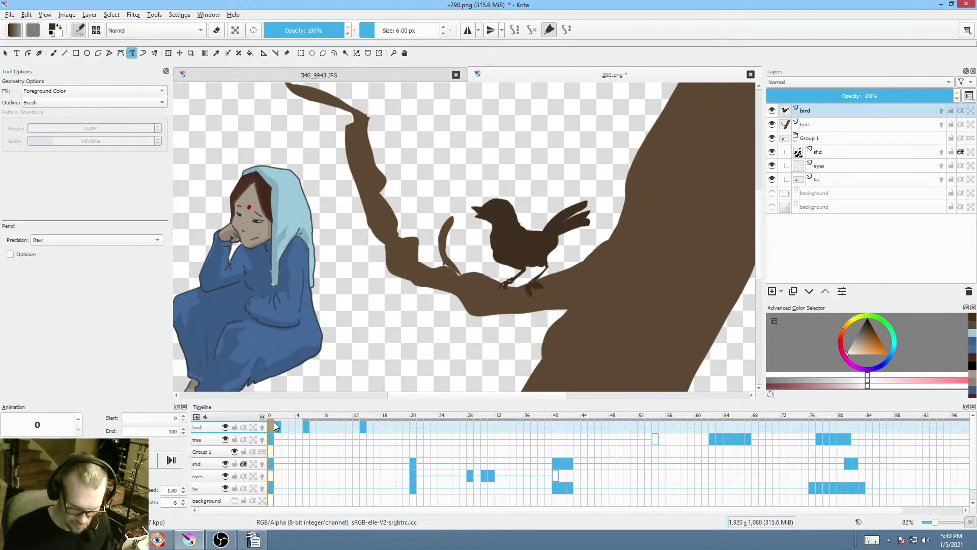
# - Shift the bird keyframes following frame 0 three frames later, to frames 4, 8 and 16
pyautogui.click(270, 425)
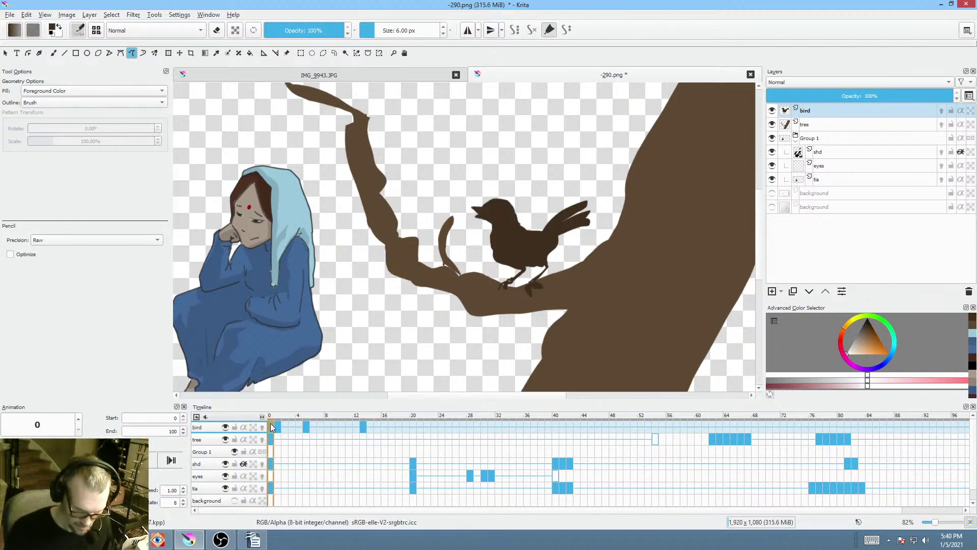
pyautogui.click(279, 425)
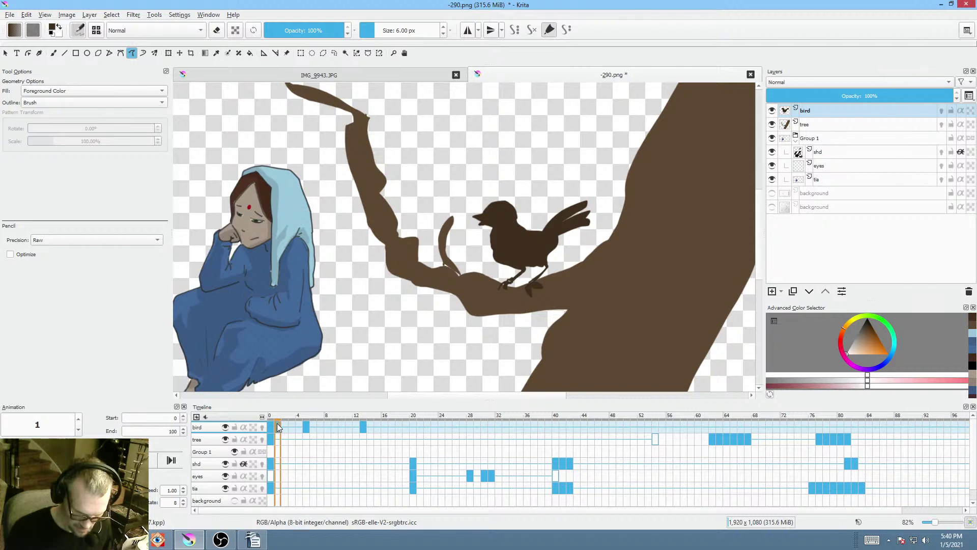
pyautogui.moveTo(276, 424); pyautogui.dragTo(301, 429)
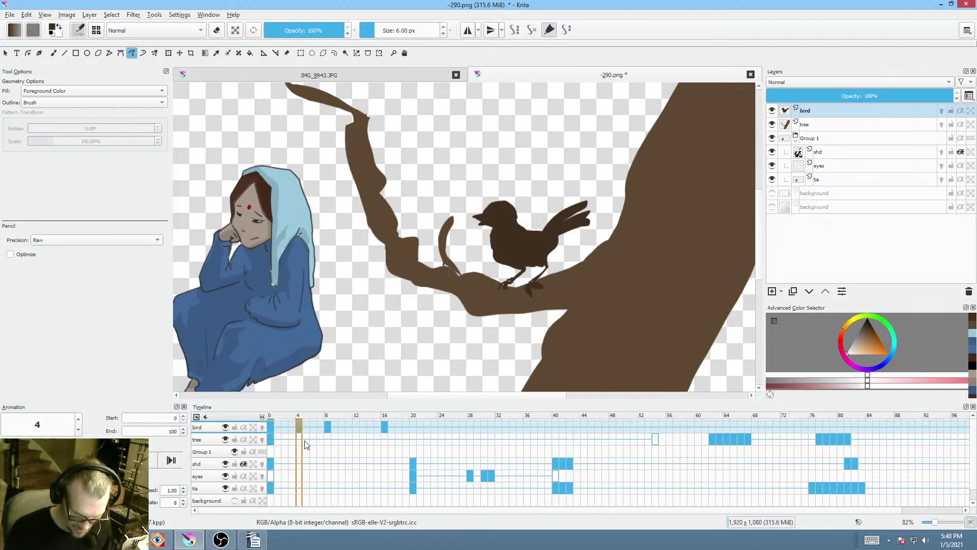
# - Move the bird keyframe at frame 16 to frame 11 and play back the animation from the start
pyautogui.click(272, 426)
pyautogui.press('space')
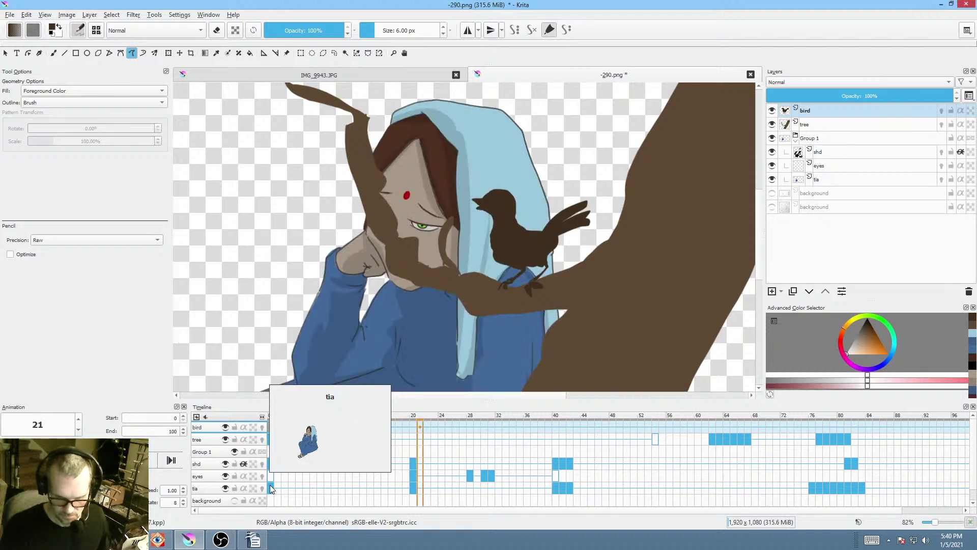
pyautogui.moveTo(387, 425); pyautogui.dragTo(354, 423)
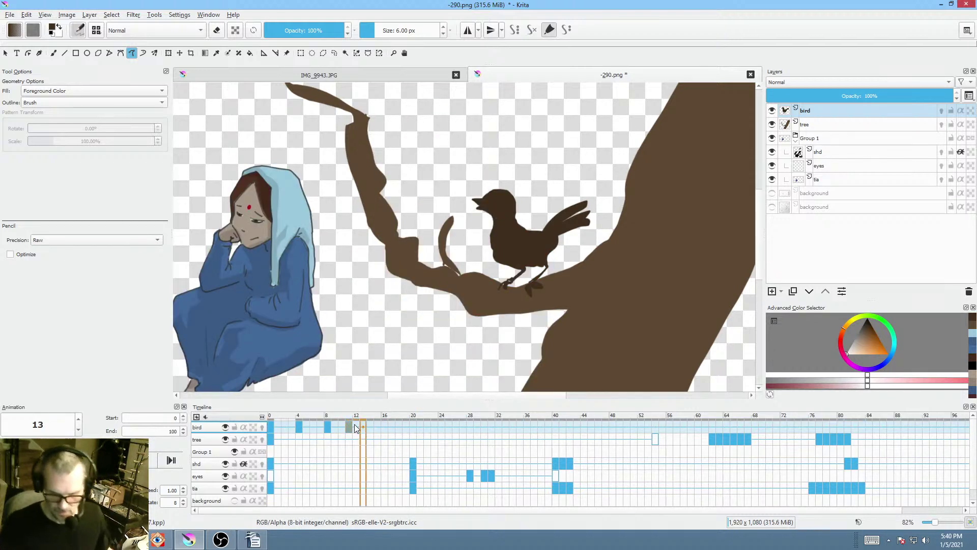
pyautogui.click(270, 425)
pyautogui.press('space')
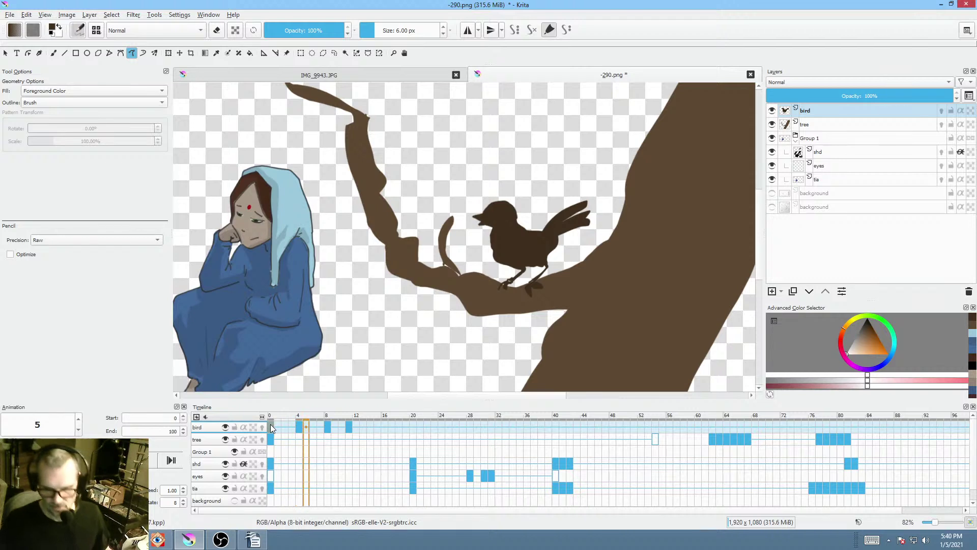
pyautogui.press('space')
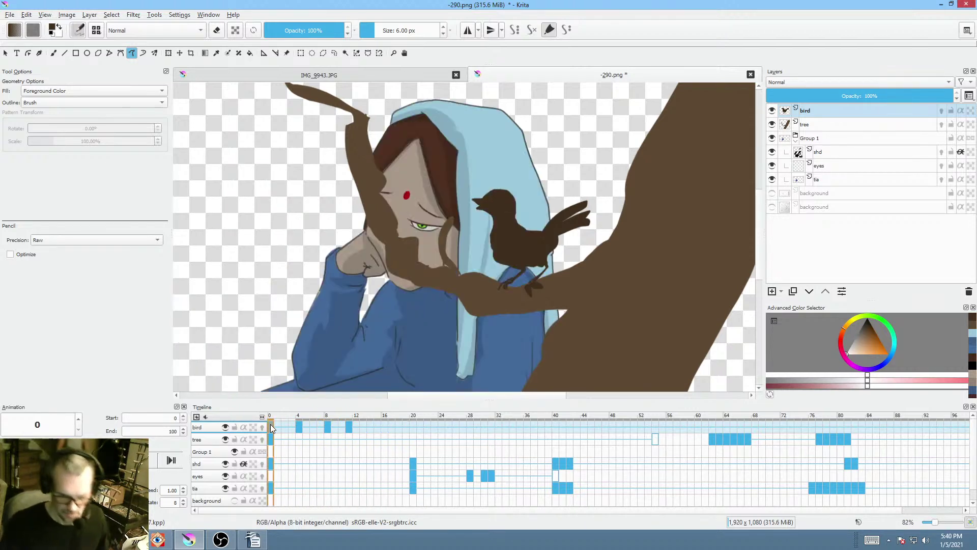
# - Copy the bird keyframe at frame 4 to frame 15 and replay the animation from frame 0
pyautogui.moveTo(351, 425); pyautogui.dragTo(372, 425)
pyautogui.click(300, 426)
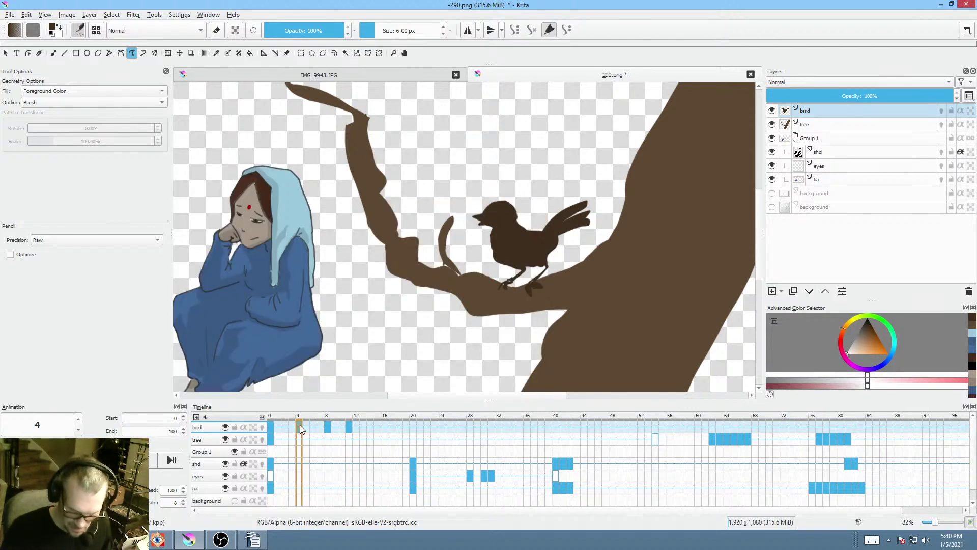
pyautogui.click(377, 425)
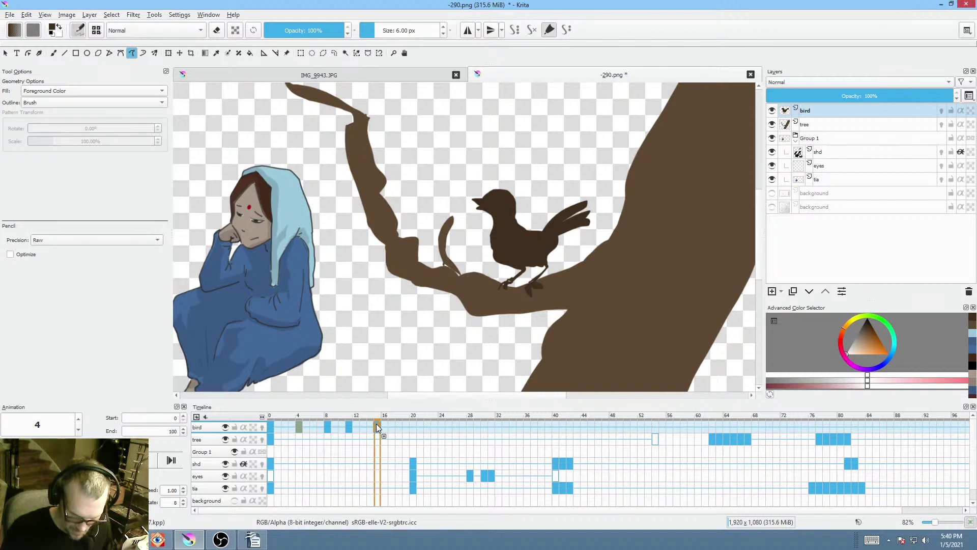
pyautogui.press('Insert')
pyautogui.click(270, 424)
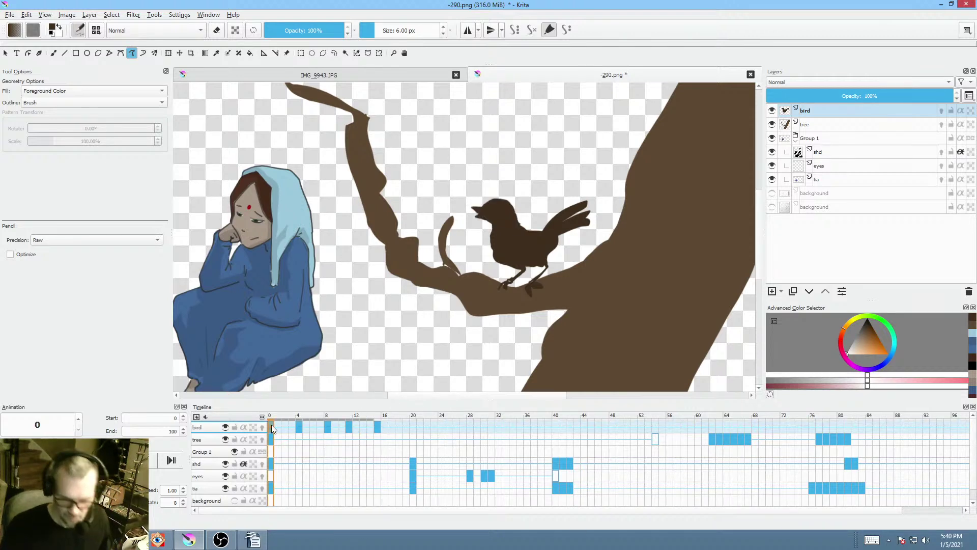
pyautogui.press('space')
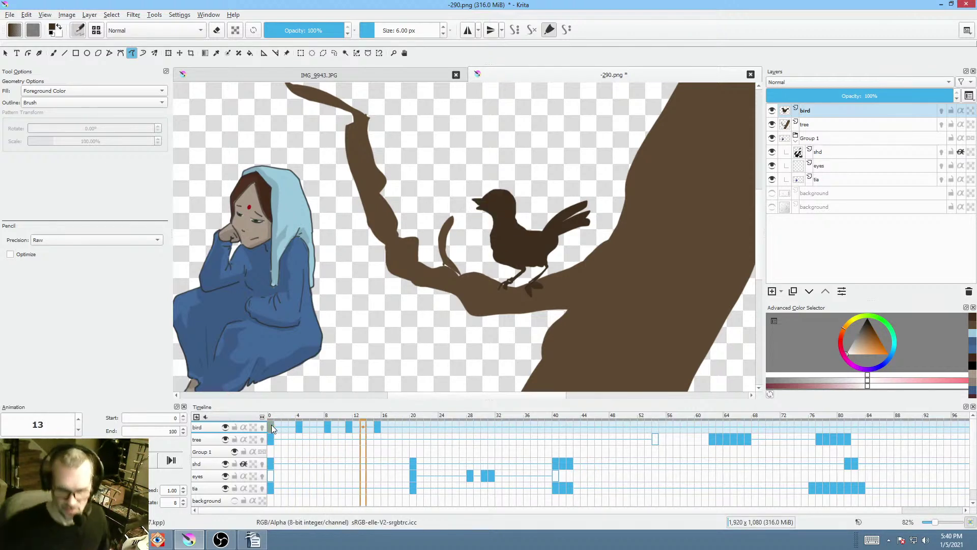
pyautogui.press('space')
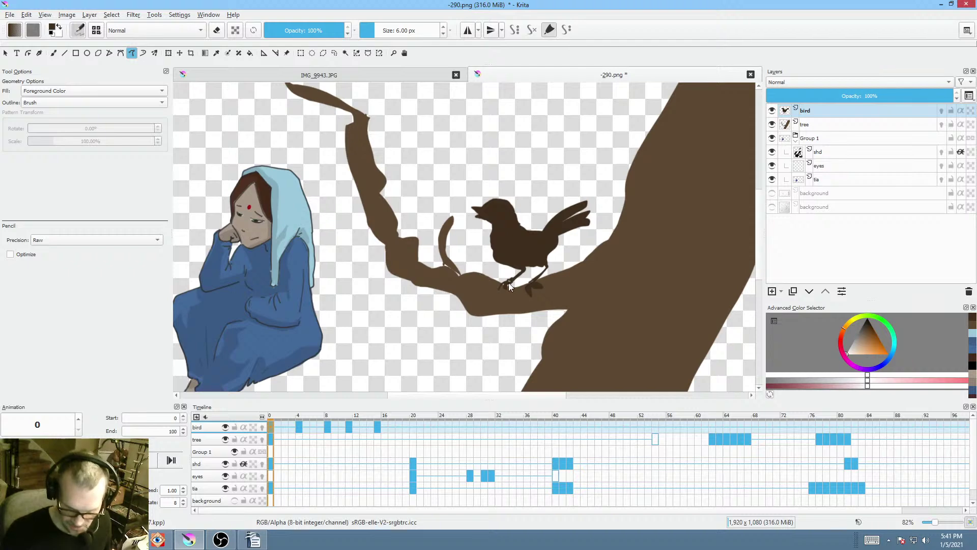
# - Review the full-scene playback and end the bird and tree drawings with blank keyframes at frame 20
pyautogui.press('space')
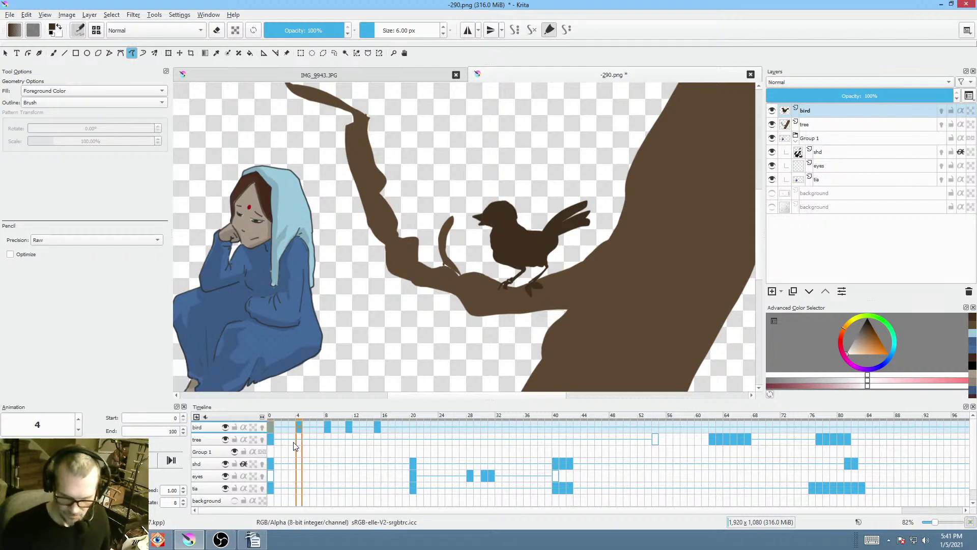
pyautogui.scroll(-2, 548, 254)
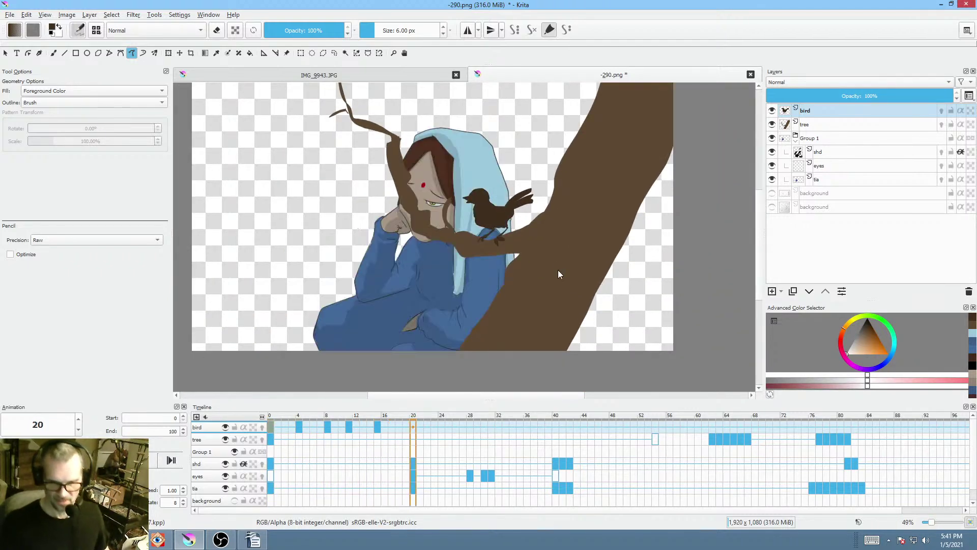
pyautogui.press('space')
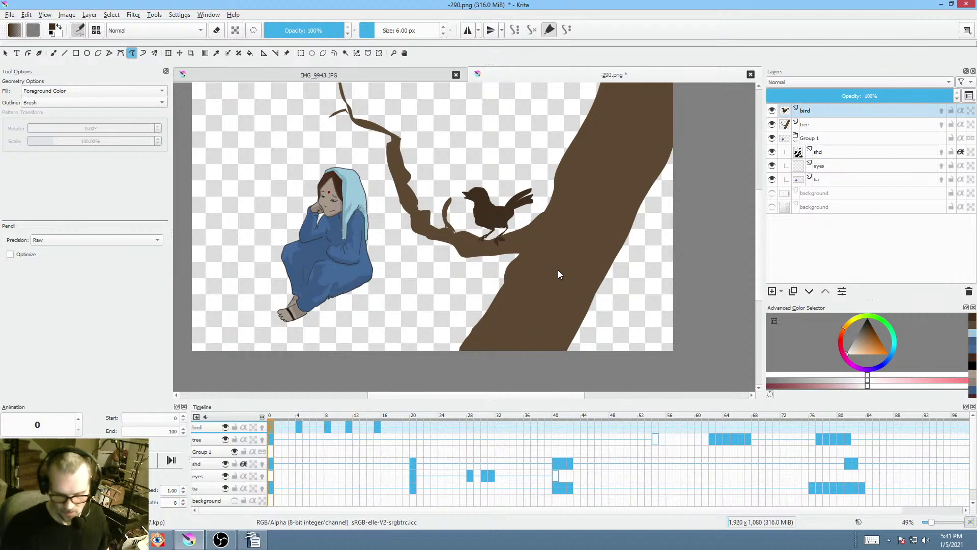
pyautogui.scroll(1, 558, 269)
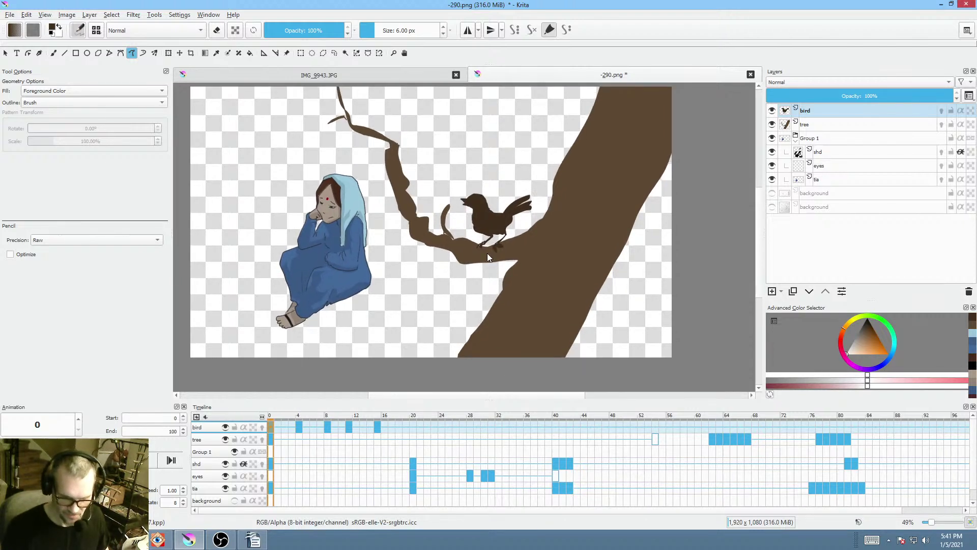
pyautogui.press('space')
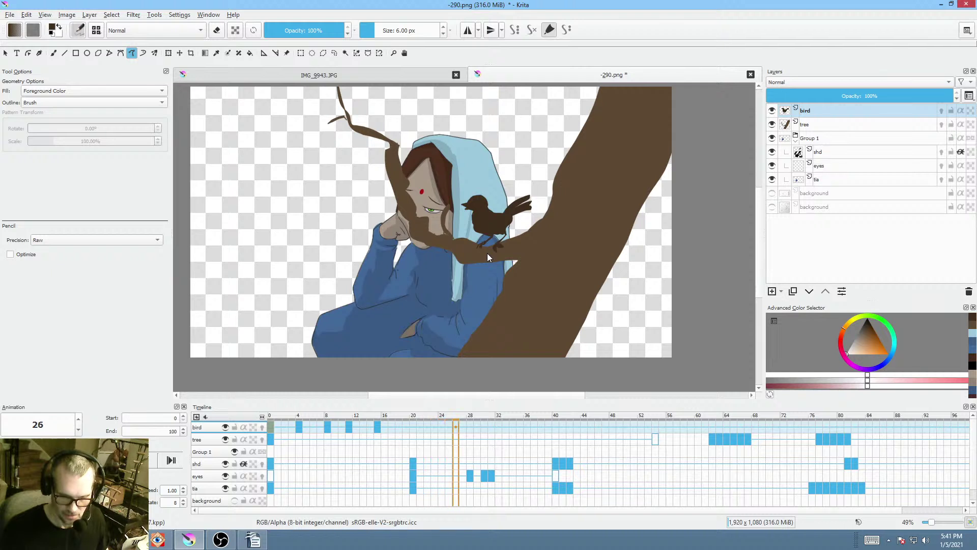
pyautogui.press('space')
pyautogui.click(412, 428)
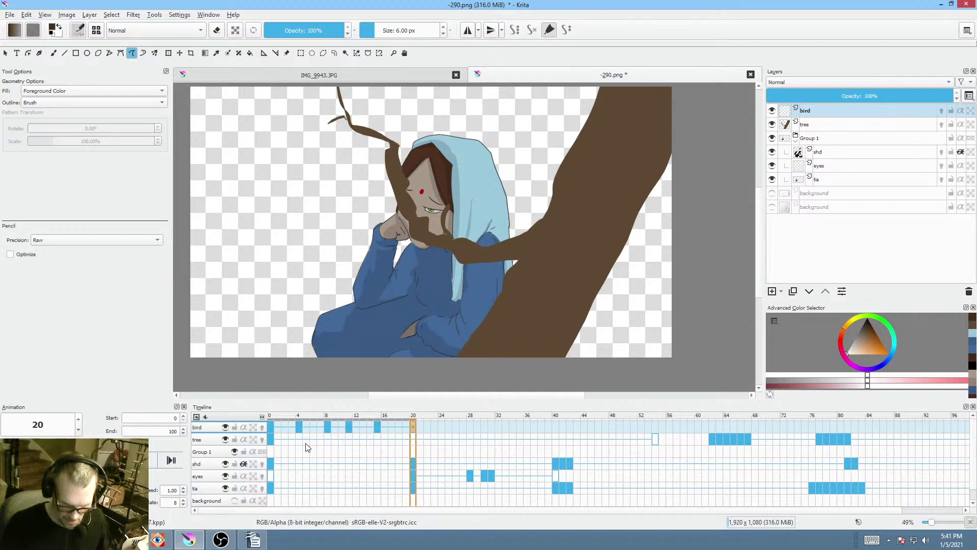
pyautogui.press('Delete')
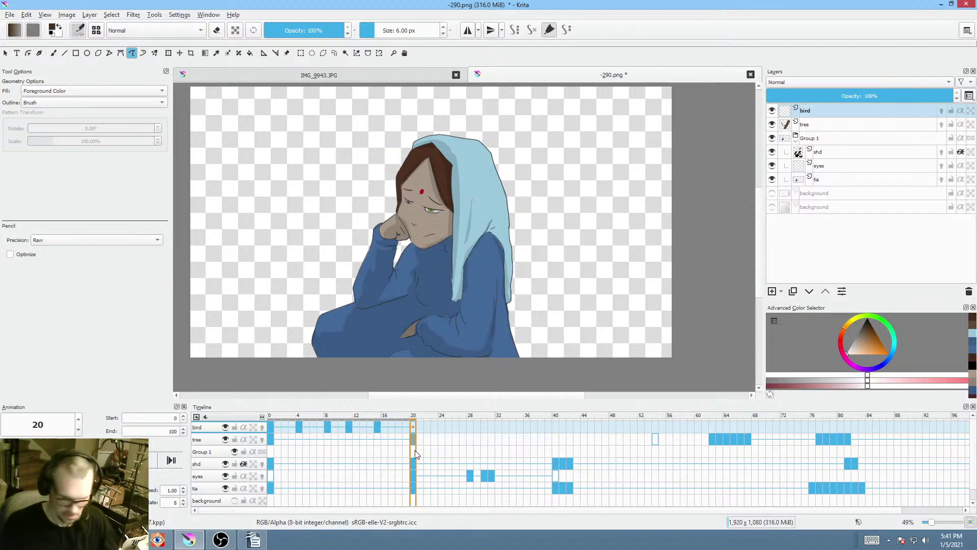
# - Save the image as a PNG with compression 9 plus a Krita file, and play back the animation
pyautogui.click(270, 428)
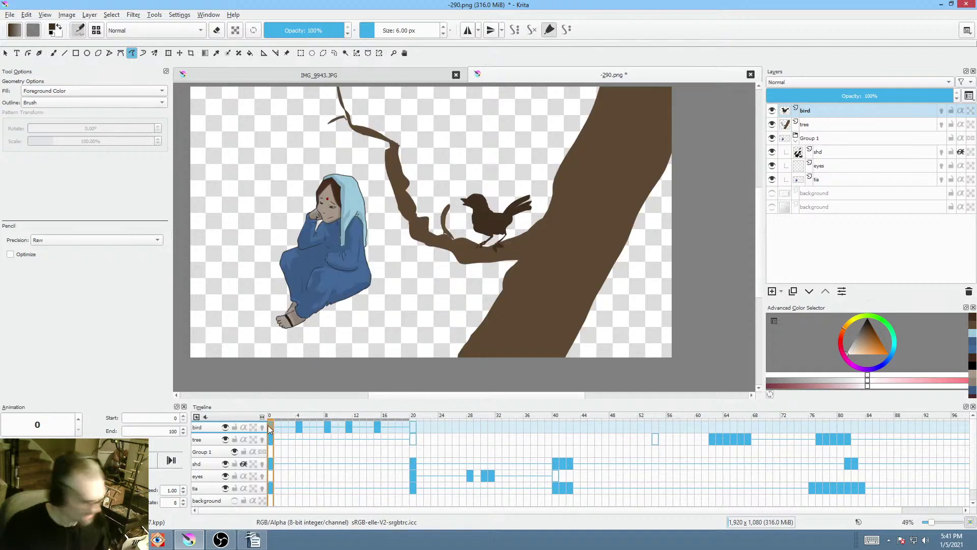
pyautogui.hotkey('ctrl', 's')
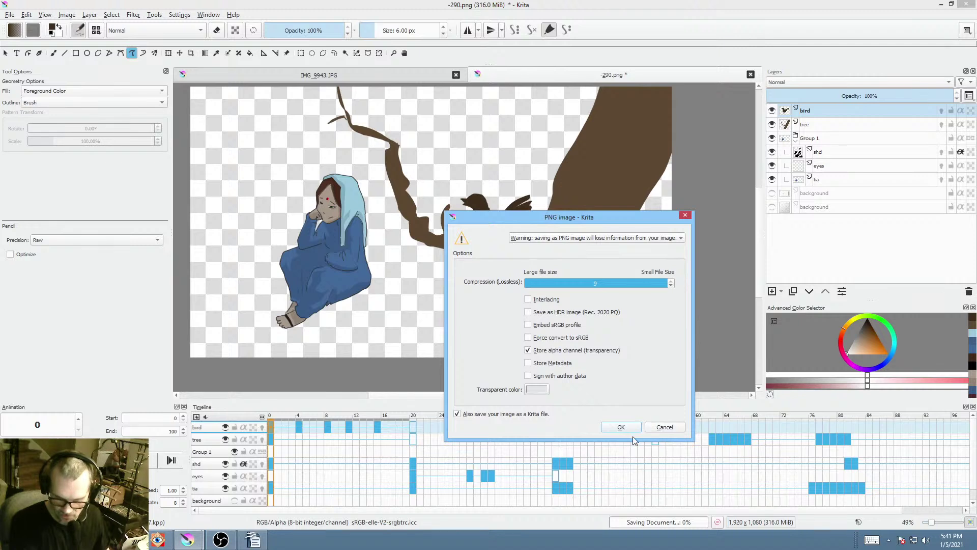
pyautogui.click(621, 428)
pyautogui.moveTo(571, 265); pyautogui.dragTo(585, 280)
pyautogui.press('Right')
pyautogui.press('Right')
pyautogui.press('Right')
pyautogui.press('Right')
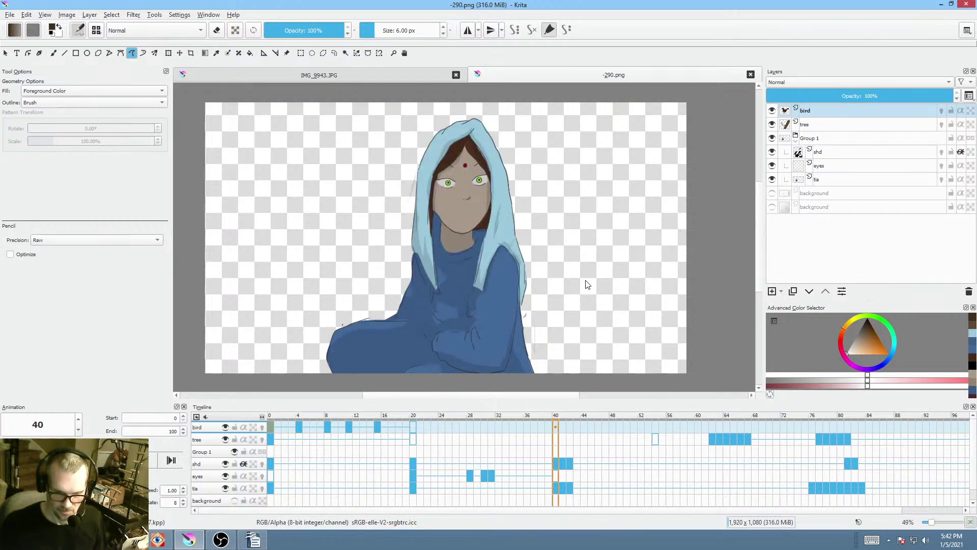
pyautogui.press('space')
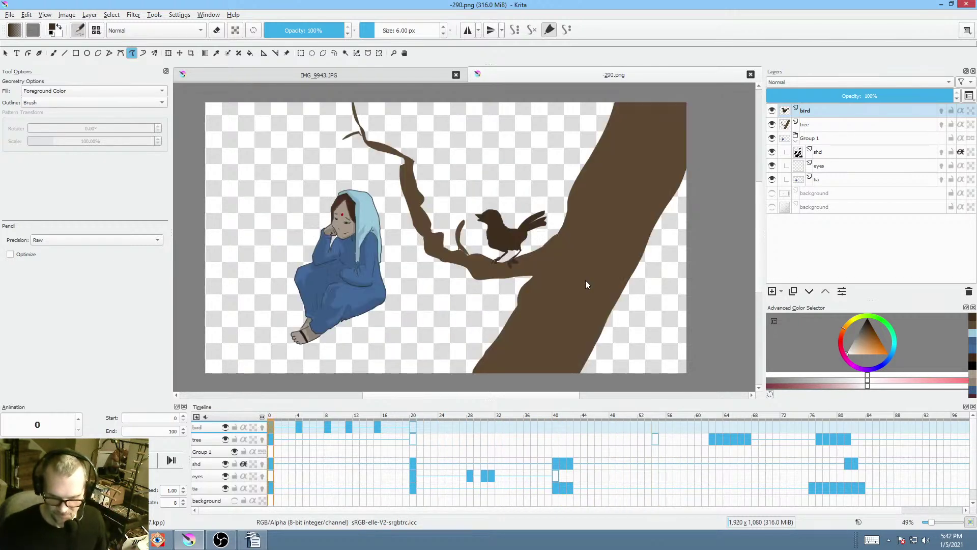
# - Remove the tree layer's leftover keyframes between frames 52 and 84 and replay the animation from frame 0
pyautogui.hscroll(2, 631, 453)
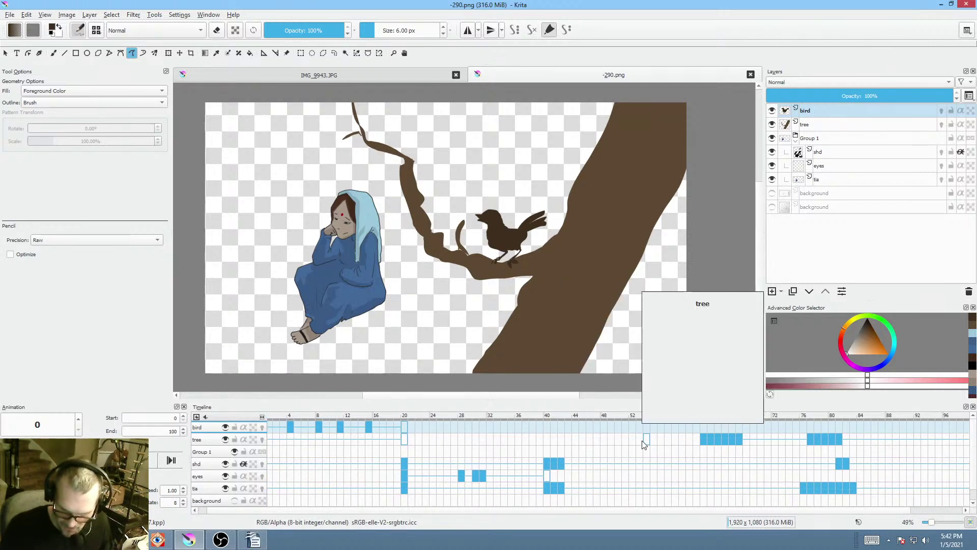
pyautogui.moveTo(632, 440); pyautogui.dragTo(859, 439)
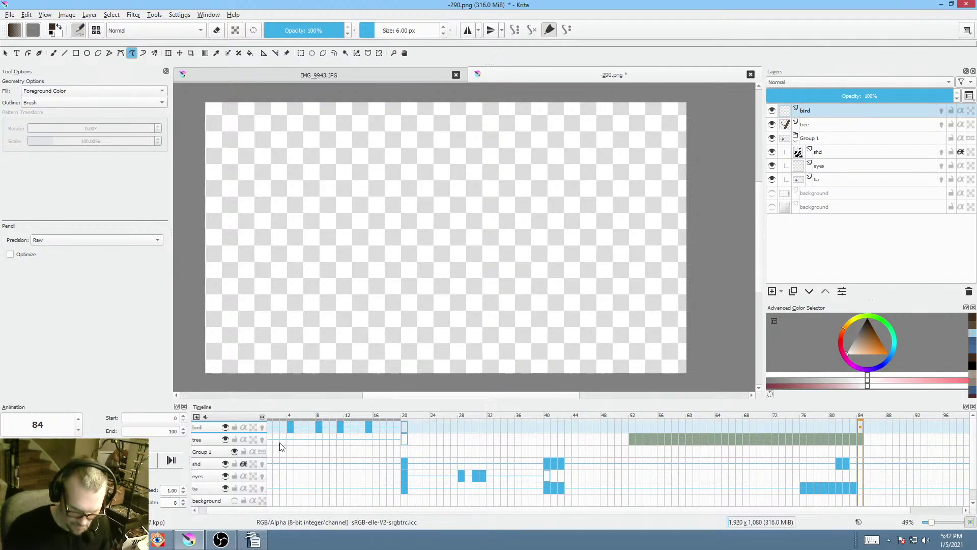
pyautogui.press('Home')
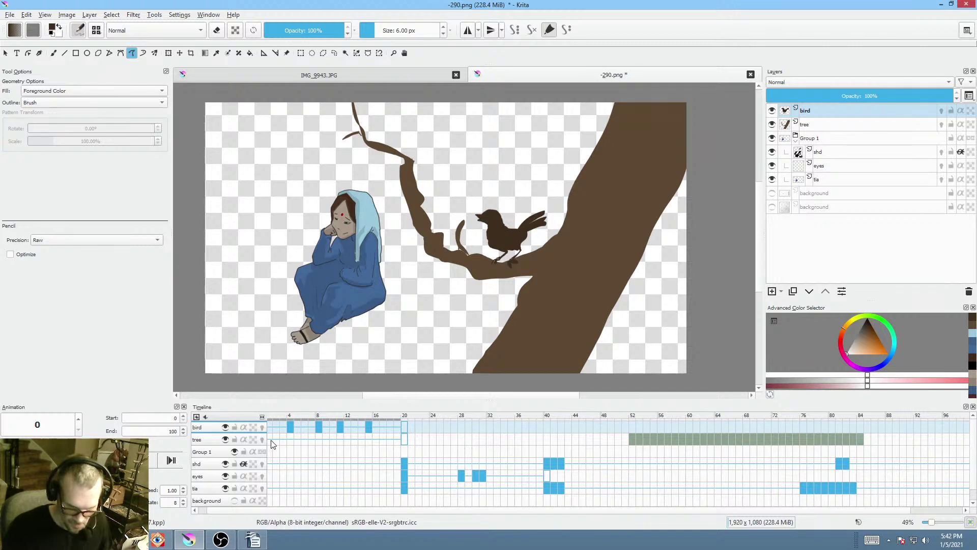
pyautogui.click(272, 455)
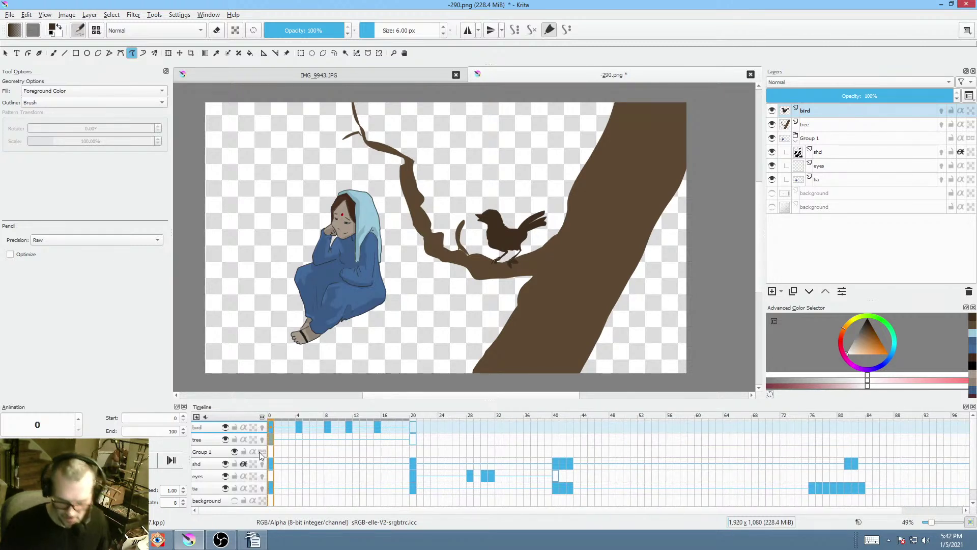
pyautogui.press('space')
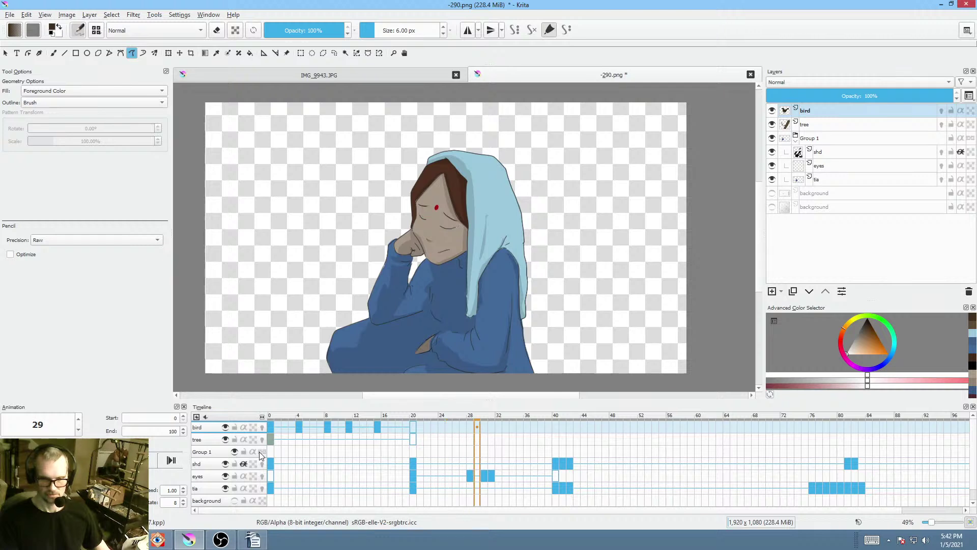
pyautogui.press('space')
# - Shift the keyframes of all layers from frame 20 onward four frames later, starting at frame 24, and replay the animation
pyautogui.click(413, 426)
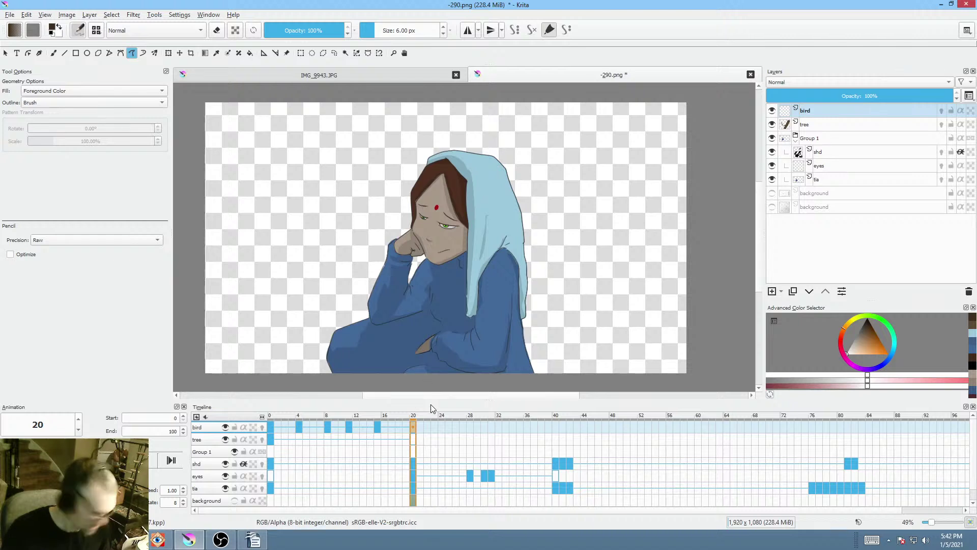
pyautogui.moveTo(413, 425); pyautogui.dragTo(413, 501)
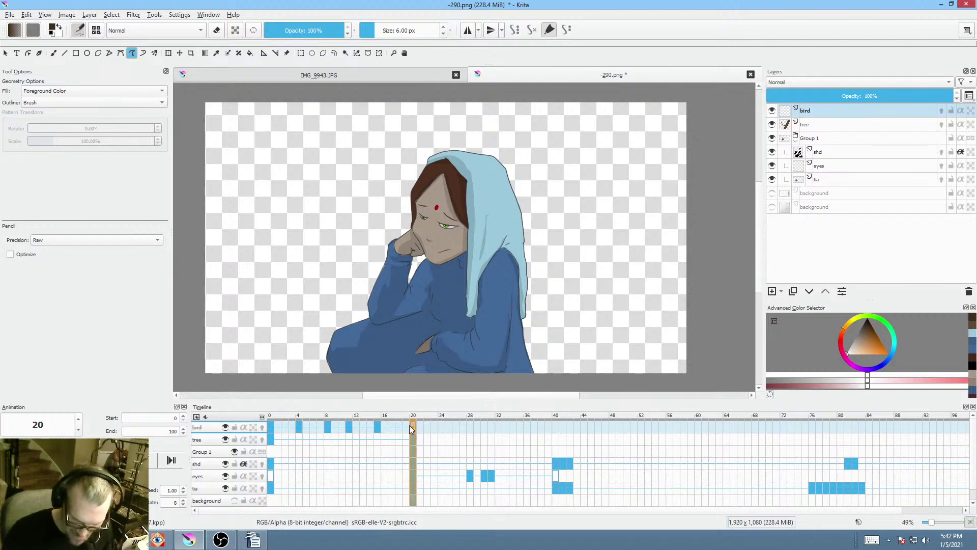
pyautogui.moveTo(416, 423); pyautogui.dragTo(441, 423)
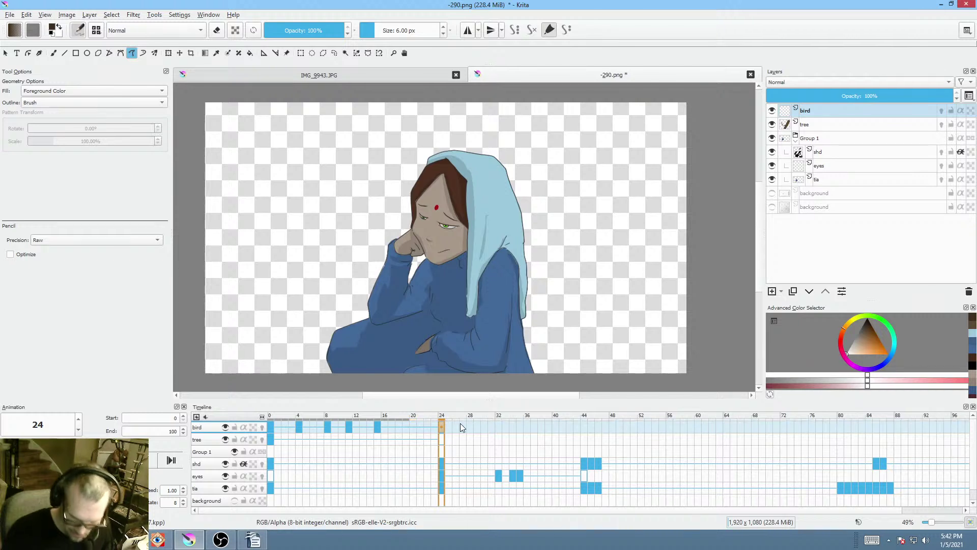
pyautogui.click(270, 463)
pyautogui.moveTo(271, 460)
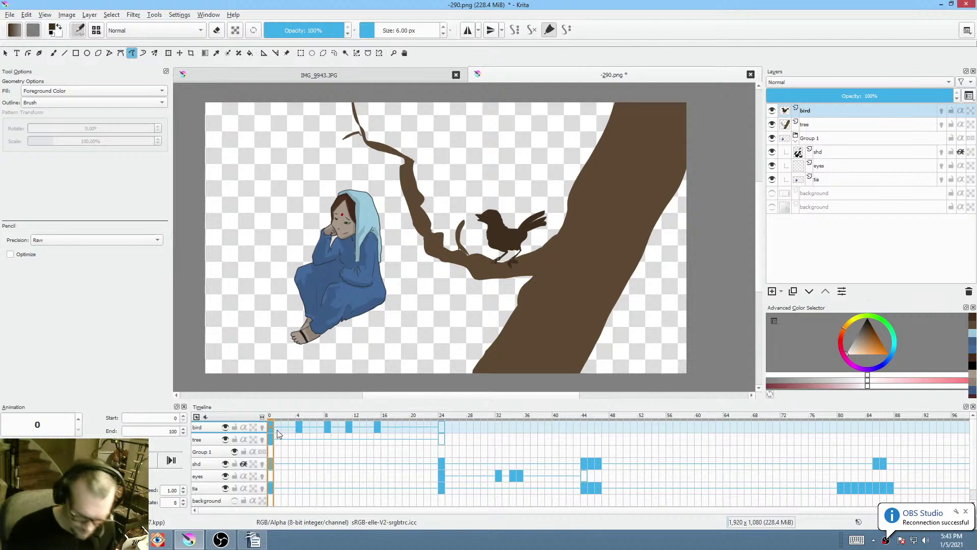
pyautogui.press('space')
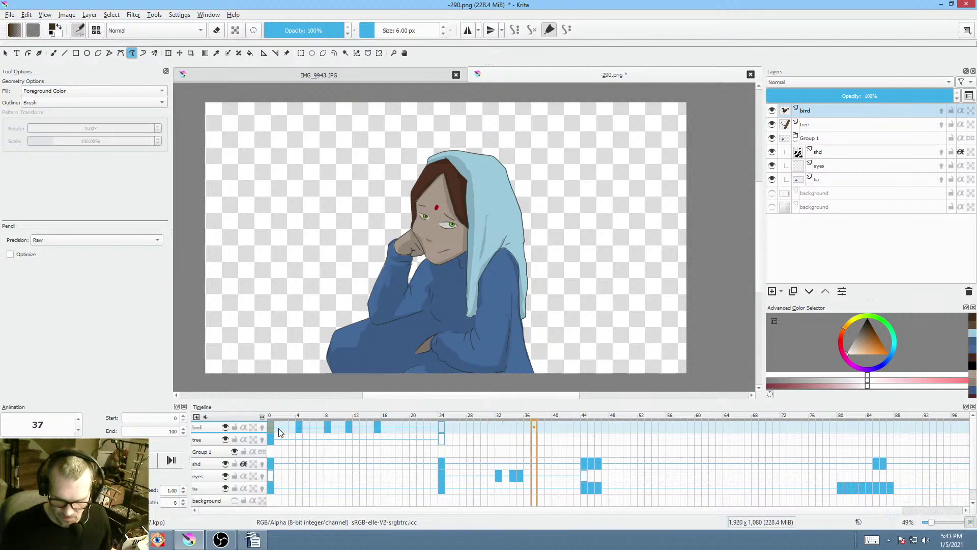
pyautogui.press('space')
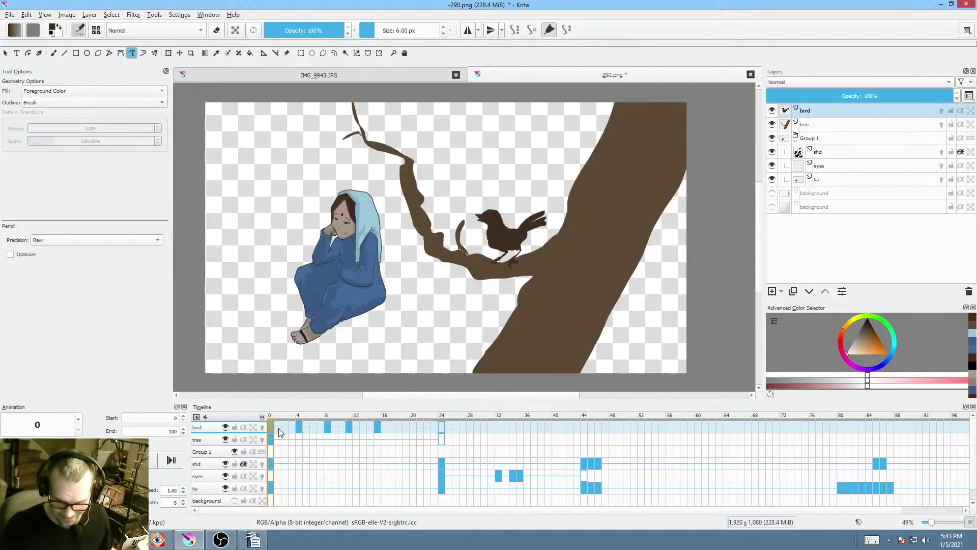
# - Examine the storyboard page's shots 4 to 7 against the woman's drawing at frame 43
pyautogui.moveTo(518, 414); pyautogui.dragTo(577, 419)
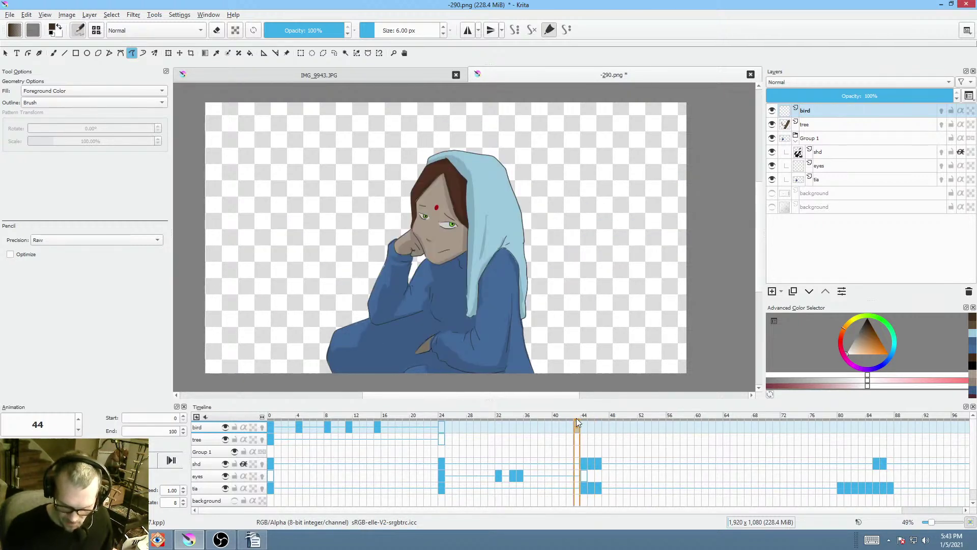
pyautogui.keyDown('alt'); pyautogui.click(817, 208); pyautogui.keyUp('alt')
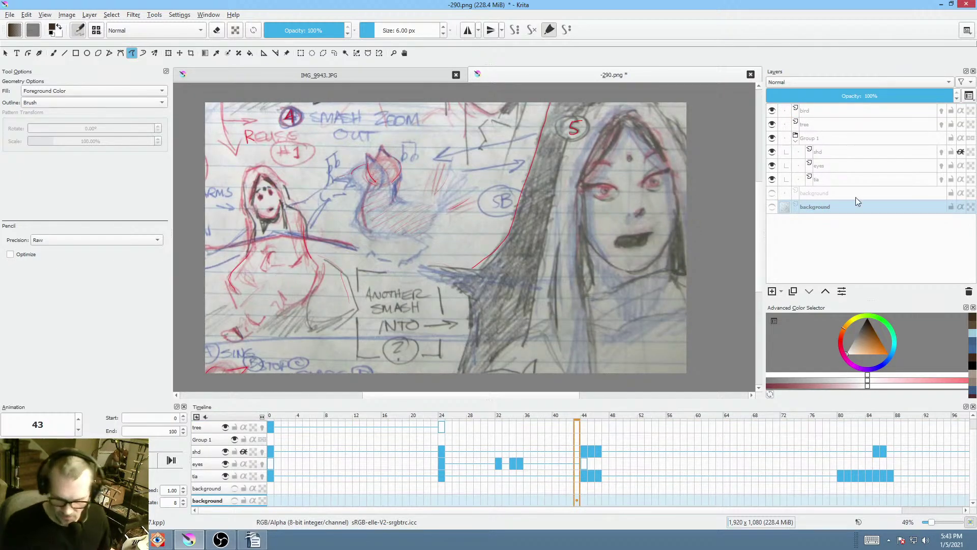
pyautogui.hotkey('ctrl', 't')
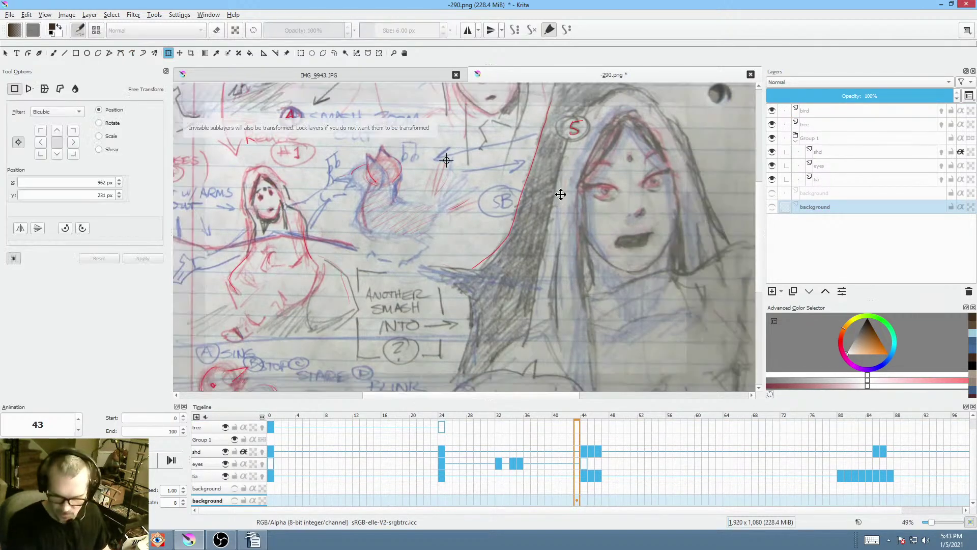
pyautogui.moveTo(449, 197)
pyautogui.mouseDown()
pyautogui.moveTo(503, 236)
pyautogui.moveTo(504, 275)
pyautogui.moveTo(484, 231)
pyautogui.moveTo(494, 279)
pyautogui.moveTo(484, 215)
pyautogui.moveTo(515, 205)
pyautogui.moveTo(566, 262)
pyautogui.moveTo(535, 255)
pyautogui.moveTo(595, 321)
pyautogui.moveTo(587, 275)
pyautogui.moveTo(694, 290)
pyautogui.moveTo(493, 288)
pyautogui.moveTo(429, 238)
pyautogui.moveTo(474, 285)
pyautogui.moveTo(468, 236)
pyautogui.mouseUp()
pyautogui.scroll(-2, 645, 294)
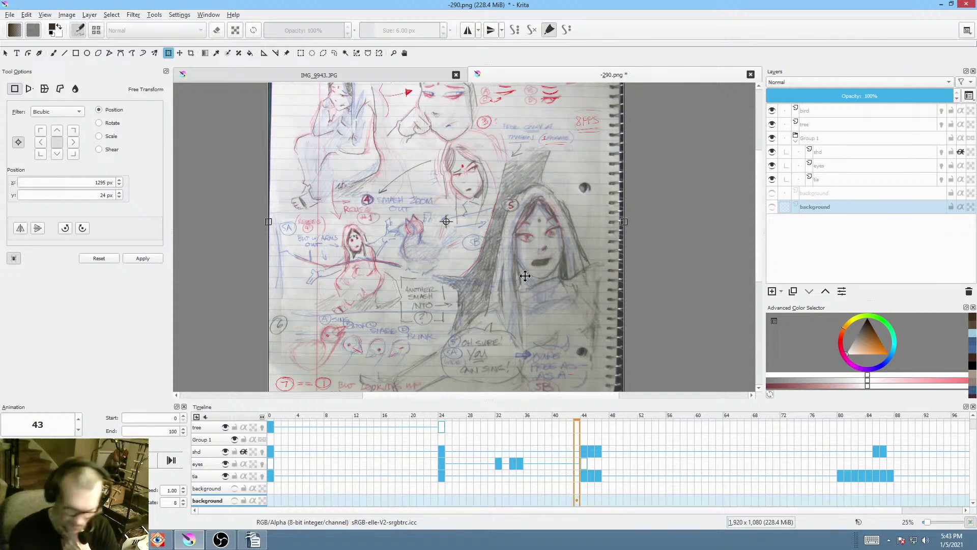
pyautogui.moveTo(525, 275)
pyautogui.mouseDown()
pyautogui.moveTo(519, 247)
pyautogui.moveTo(490, 213)
pyautogui.mouseUp()
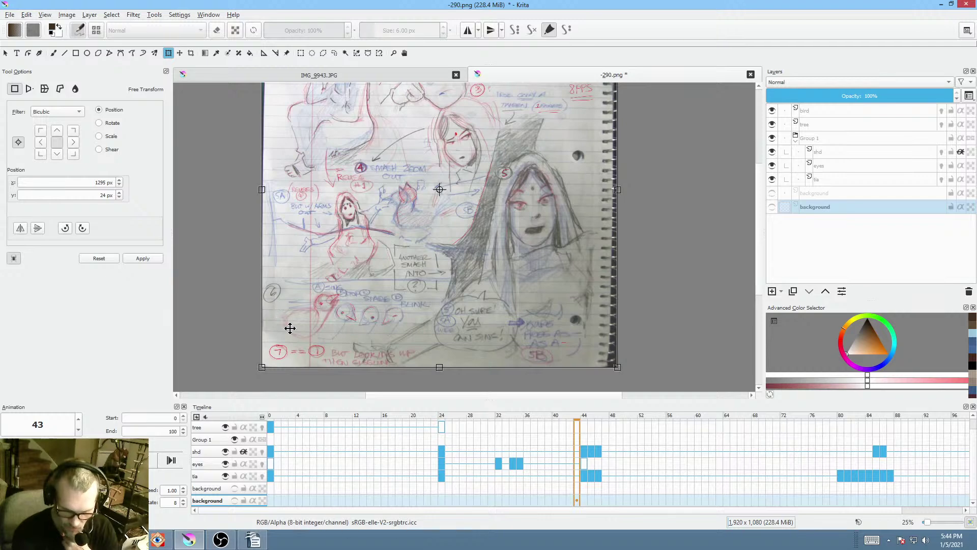
pyautogui.scroll(3, 344, 303)
pyautogui.moveTo(478, 234); pyautogui.dragTo(437, 244)
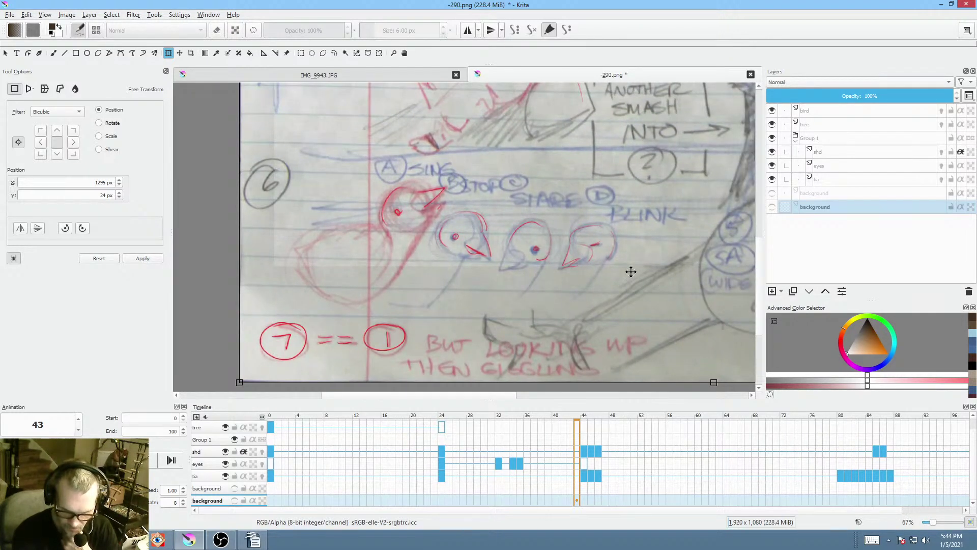
pyautogui.moveTo(631, 273)
pyautogui.mouseDown()
pyautogui.moveTo(215, 233)
pyautogui.moveTo(578, 280)
pyautogui.moveTo(251, 233)
pyautogui.moveTo(399, 244)
pyautogui.moveTo(527, 303)
pyautogui.moveTo(532, 297)
pyautogui.mouseUp()
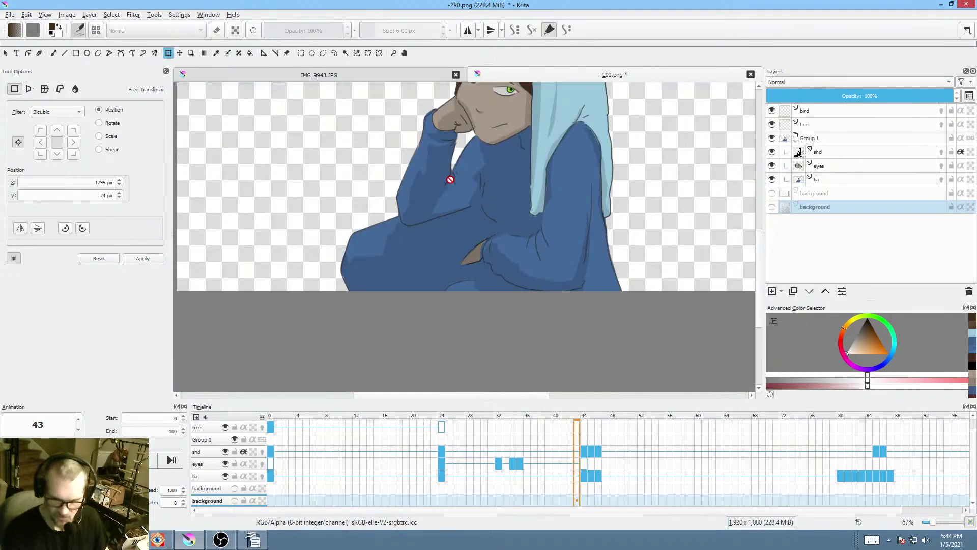
pyautogui.moveTo(447, 178); pyautogui.dragTo(453, 225)
pyautogui.scroll(-2, 452, 226)
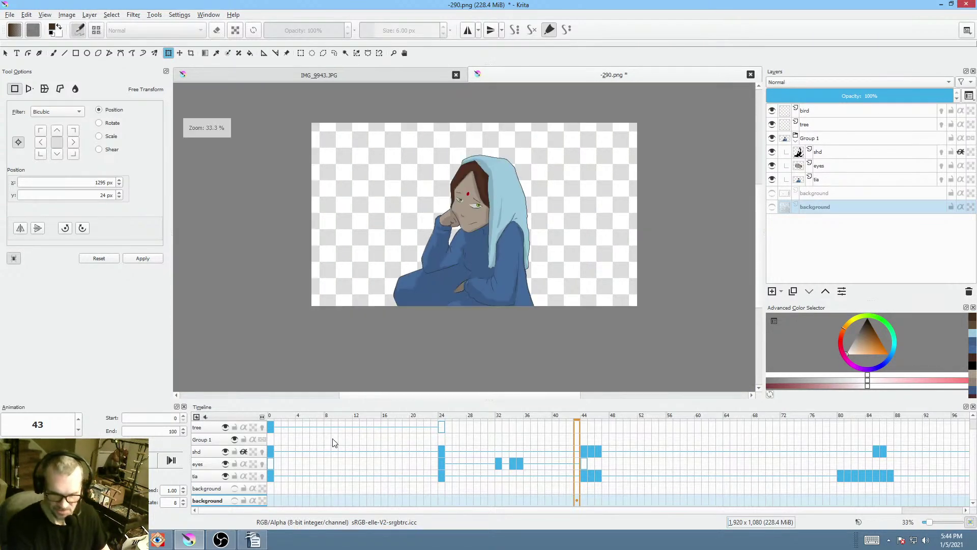
# - Play back the animation from frame 0 and again from frame 44 to judge the timing of the outstretched-arms pose
pyautogui.click(273, 428)
pyautogui.press('space')
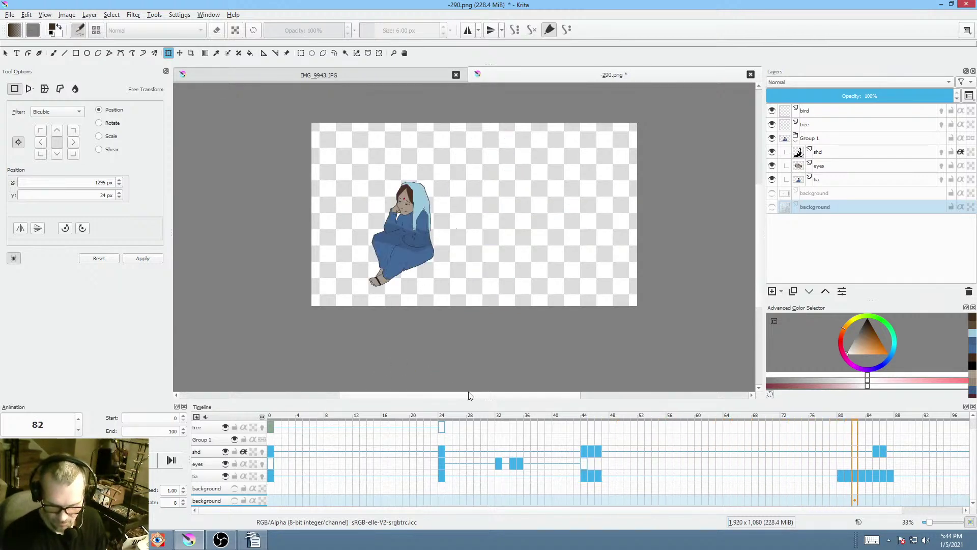
pyautogui.press('space')
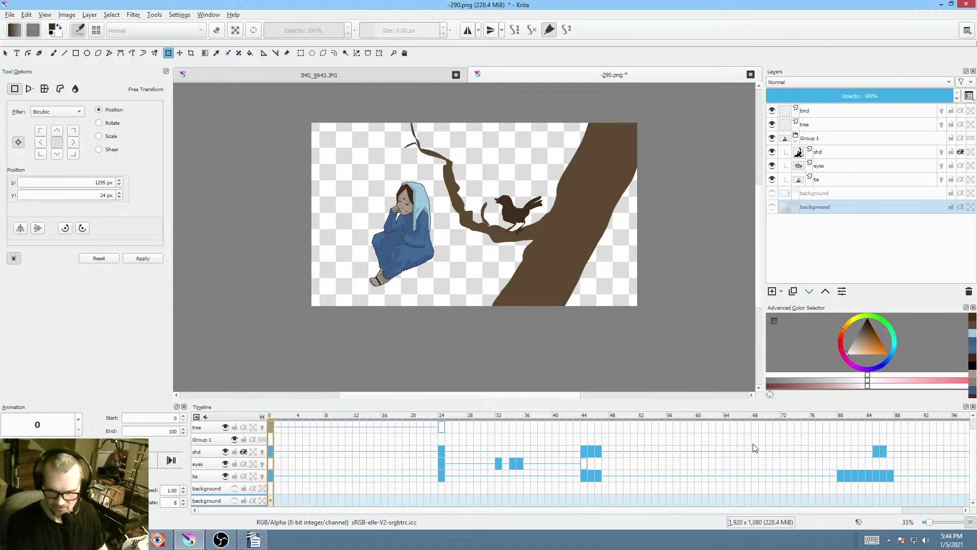
pyautogui.hscroll(3, 755, 448)
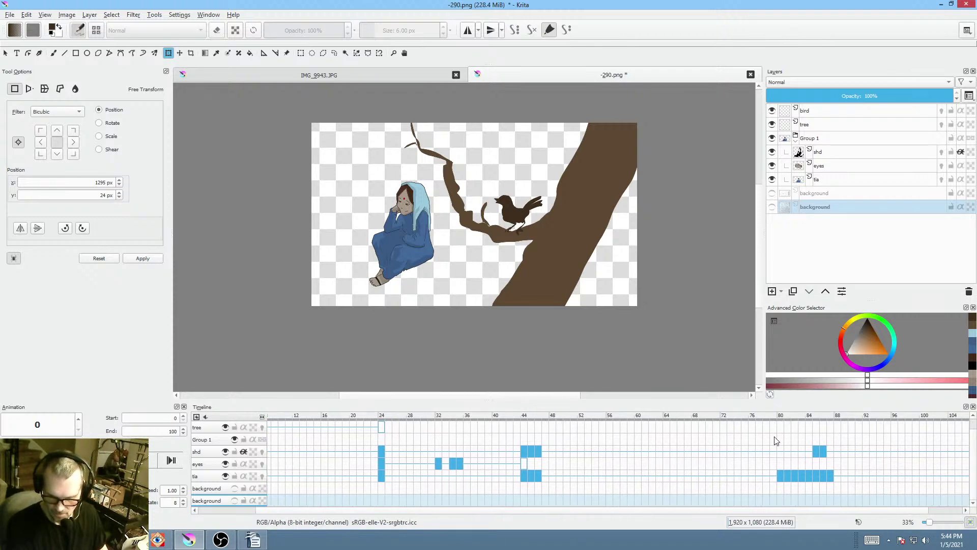
pyautogui.moveTo(754, 416); pyautogui.dragTo(525, 403)
pyautogui.press('space')
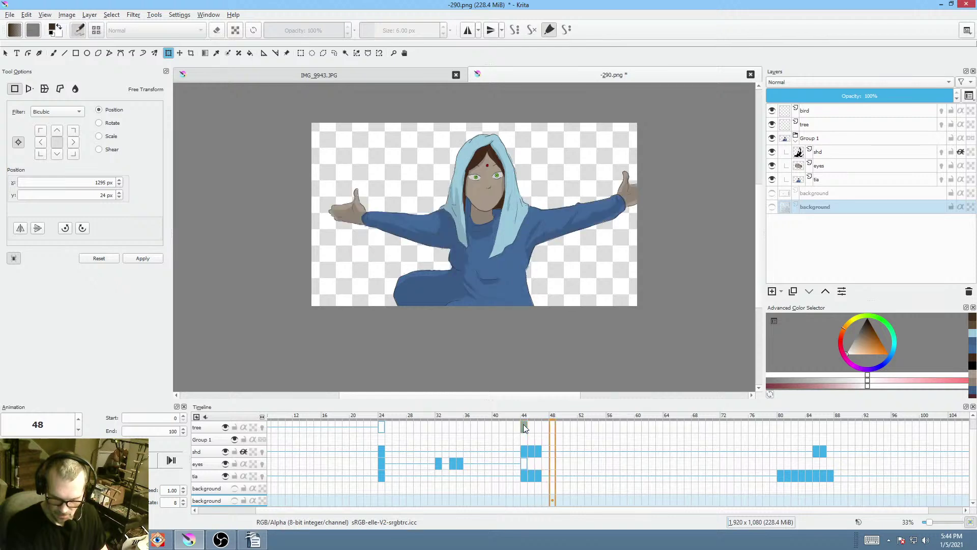
pyautogui.press('space')
# - Duplicate the tia layer's outstretched-arms drawing into a new keyframe at frame 69
pyautogui.click(705, 478)
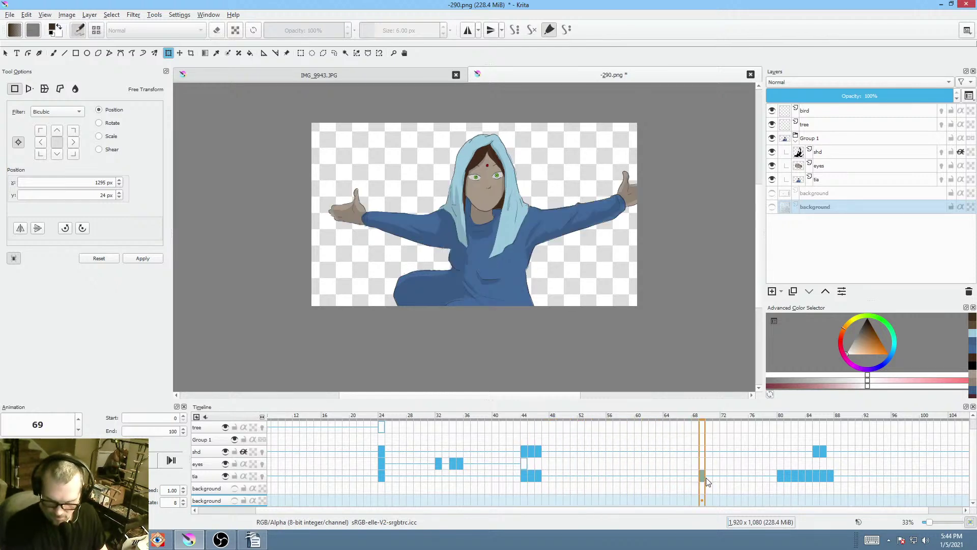
pyautogui.moveTo(706, 478)
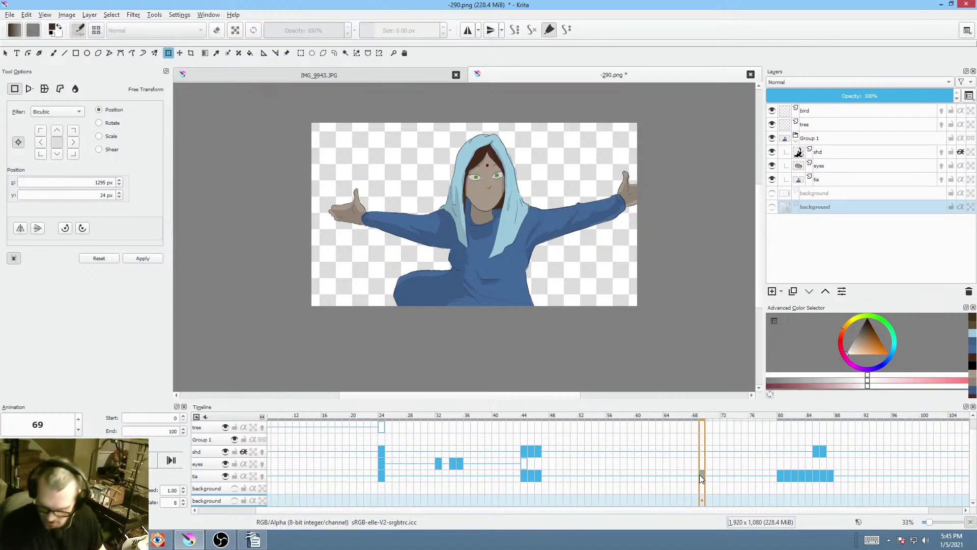
pyautogui.click(701, 477)
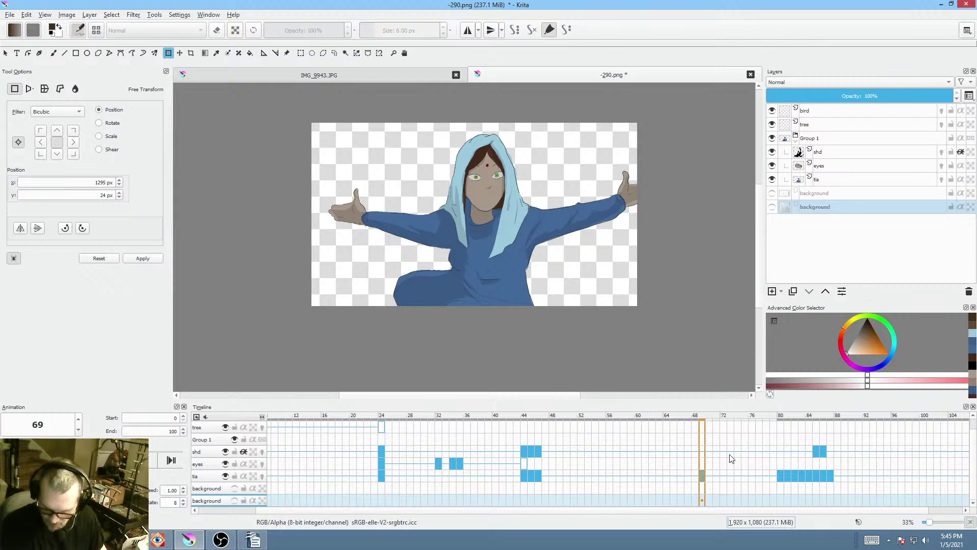
# - Move the tia layer's zoomed-out outstretched-arms keyframe from frame 86 to frame 73 and replay from frame 64
pyautogui.click(780, 476)
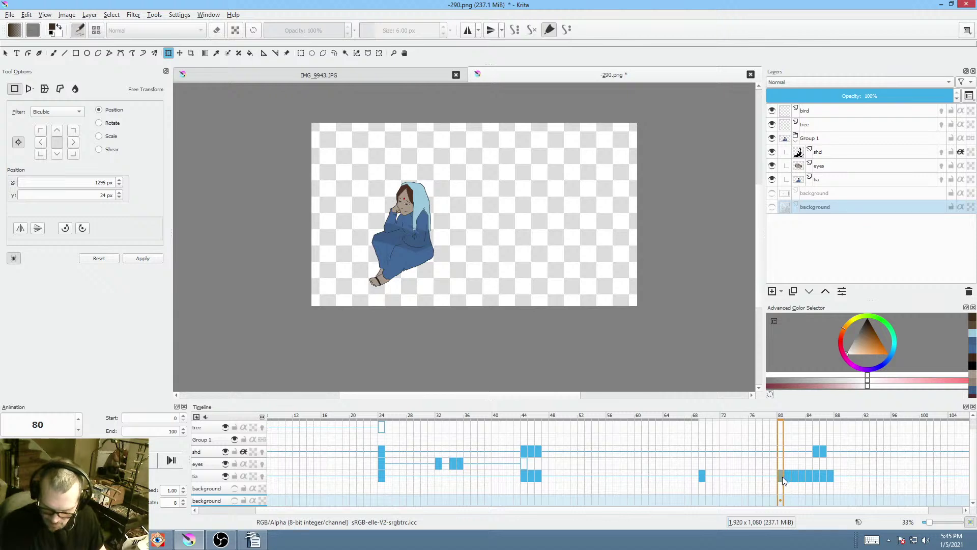
pyautogui.click(829, 476)
pyautogui.click(819, 475)
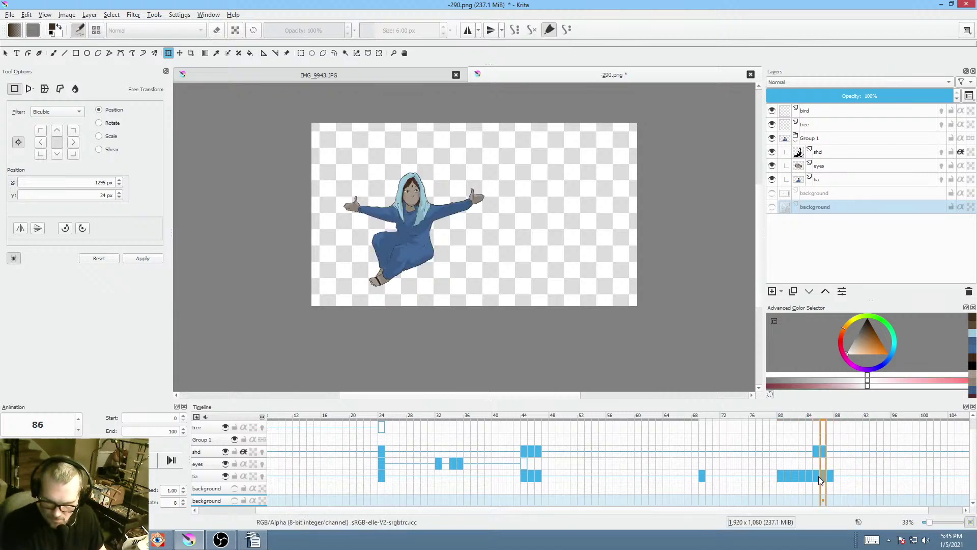
pyautogui.click(814, 475)
pyautogui.click(811, 475)
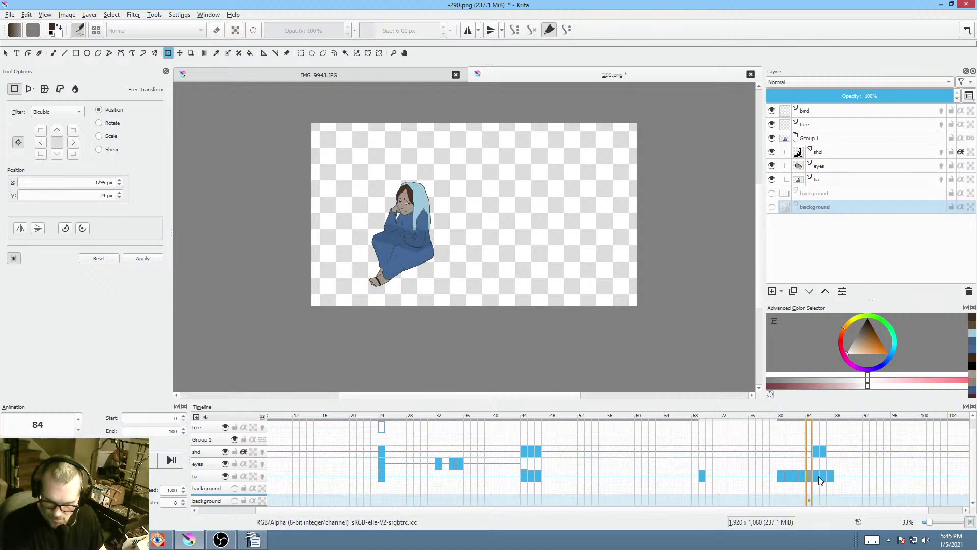
pyautogui.click(819, 475)
pyautogui.click(825, 475)
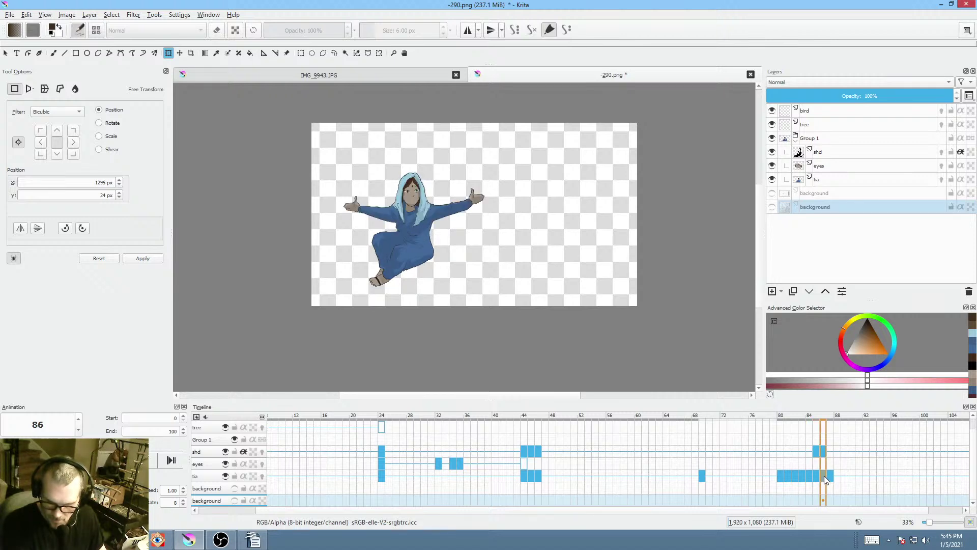
pyautogui.moveTo(823, 475); pyautogui.dragTo(732, 475)
pyautogui.click(668, 474)
pyautogui.press('space')
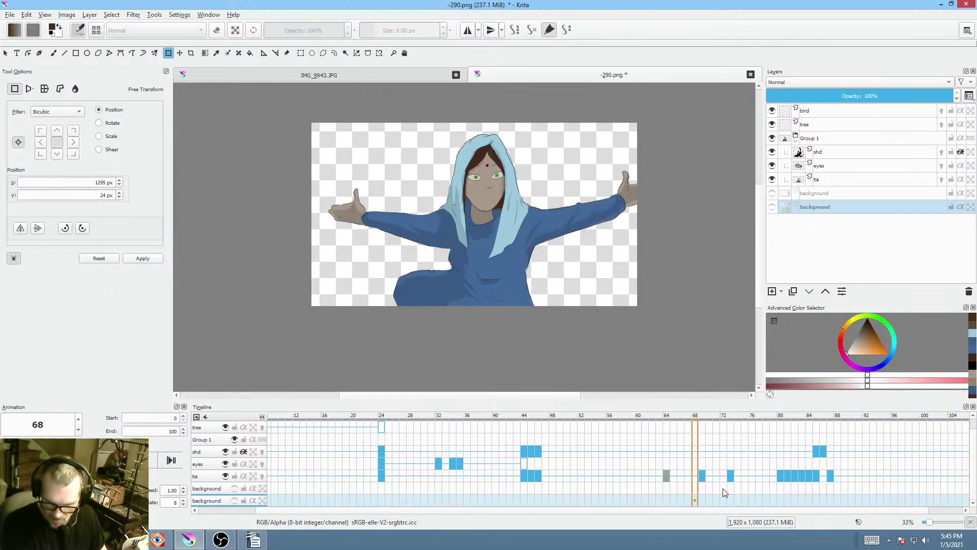
pyautogui.press('space')
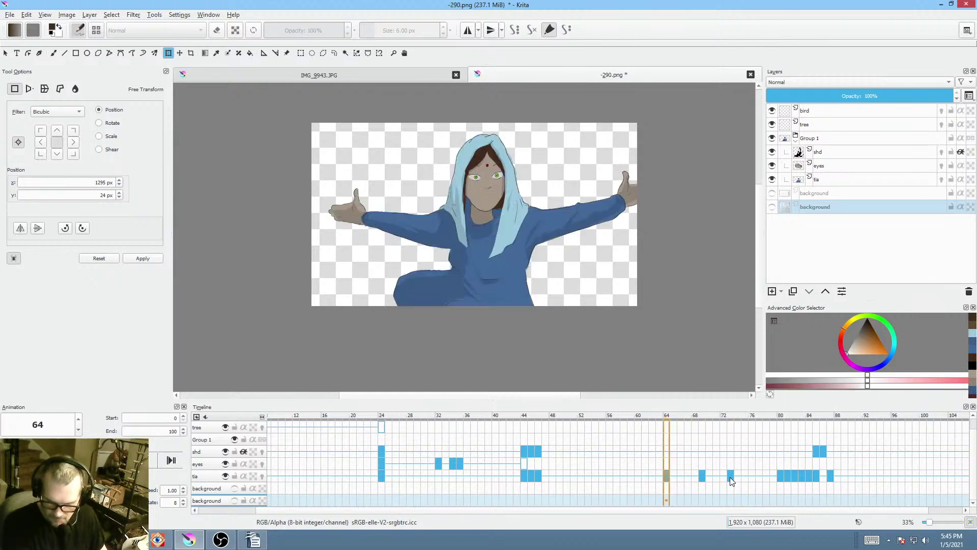
pyautogui.press('space')
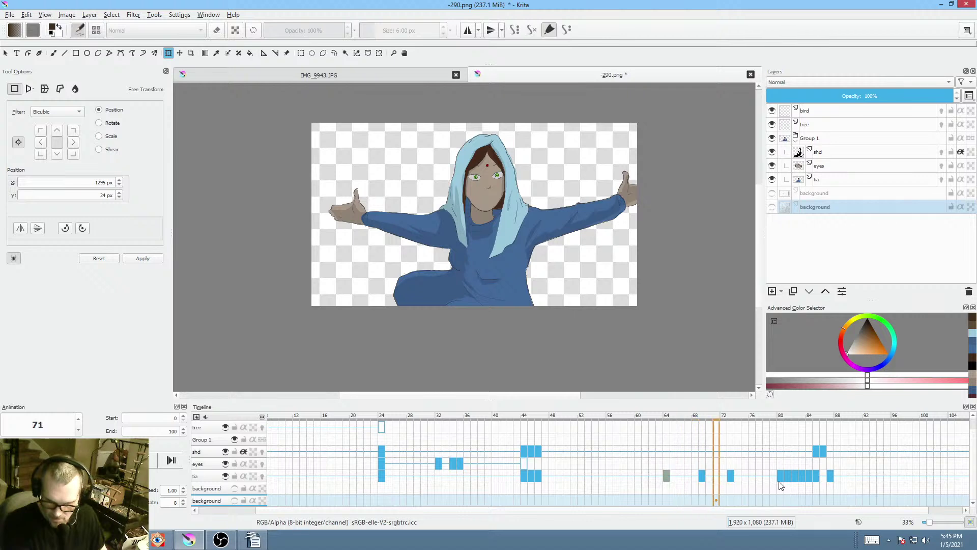
# - Delete the leftover tia keyframes from frame 80 onward and the shd keyframes at frames 85 and 86, and replay from frame 66
pyautogui.moveTo(769, 476); pyautogui.dragTo(839, 473)
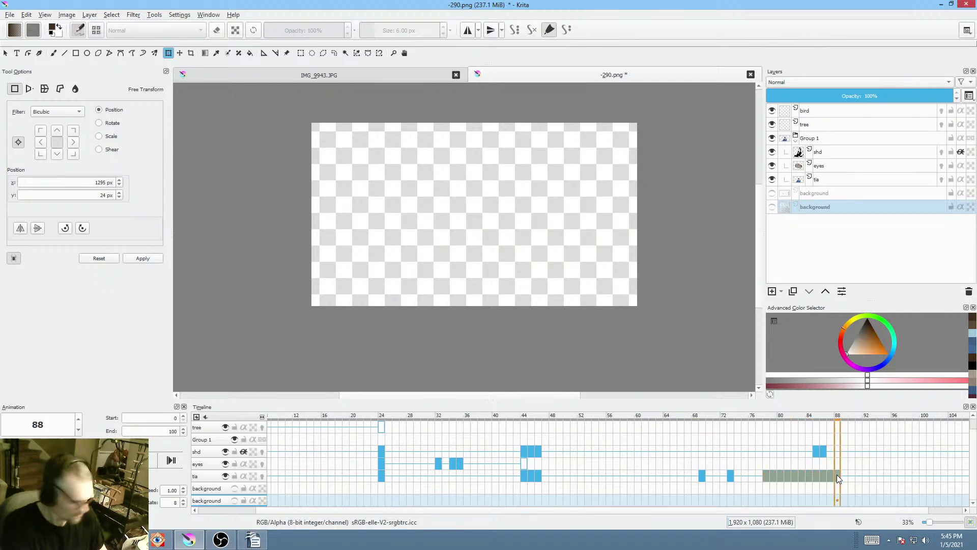
pyautogui.click(814, 450)
pyautogui.click(820, 449)
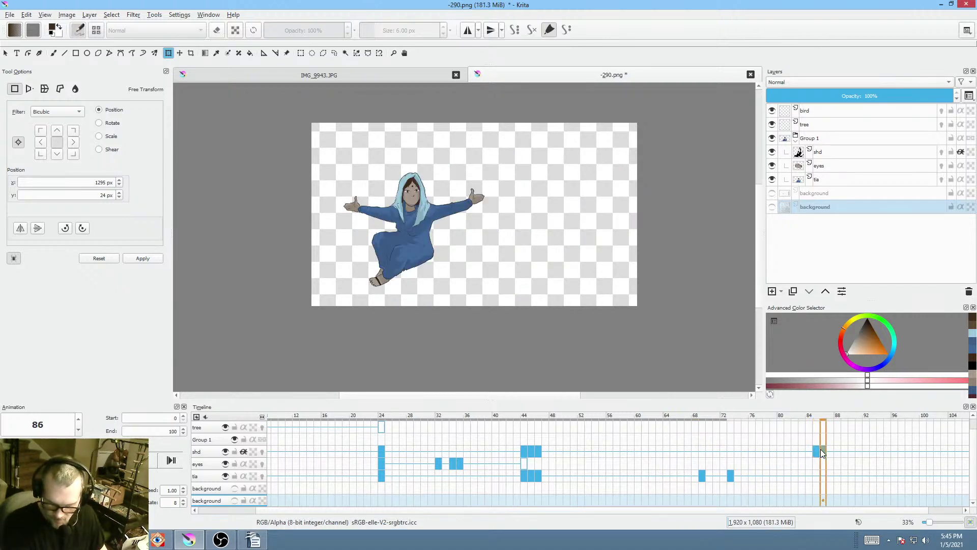
pyautogui.click(802, 450)
pyautogui.moveTo(806, 450); pyautogui.dragTo(833, 455)
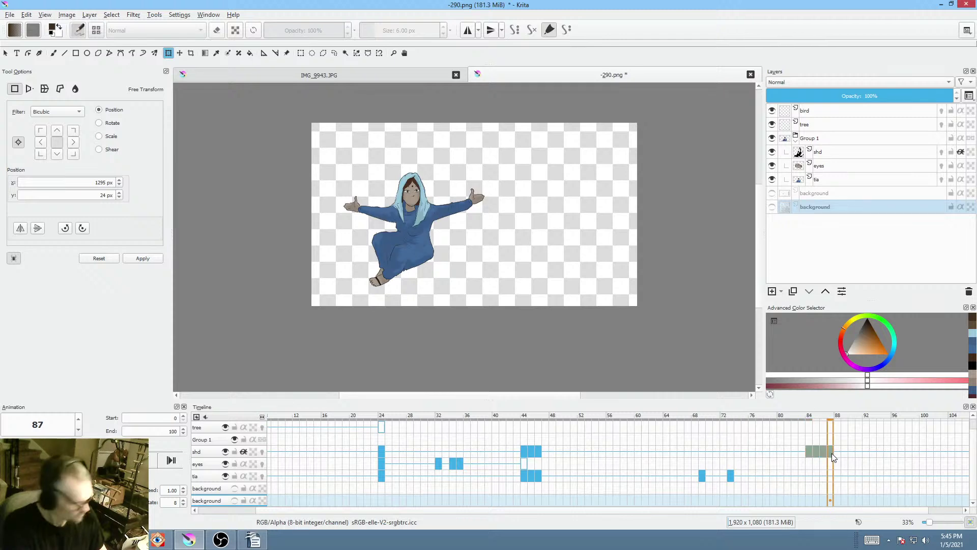
pyautogui.click(682, 463)
pyautogui.press('space')
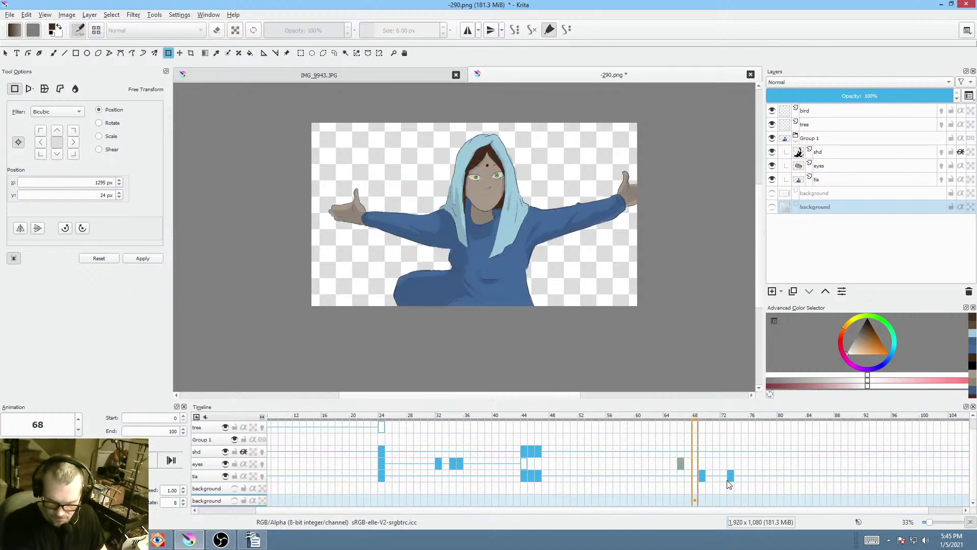
pyautogui.moveTo(568, 462); pyautogui.dragTo(509, 470)
pyautogui.moveTo(335, 468)
pyautogui.mouseDown()
pyautogui.moveTo(748, 478)
pyautogui.moveTo(366, 447)
pyautogui.moveTo(379, 449)
pyautogui.mouseUp()
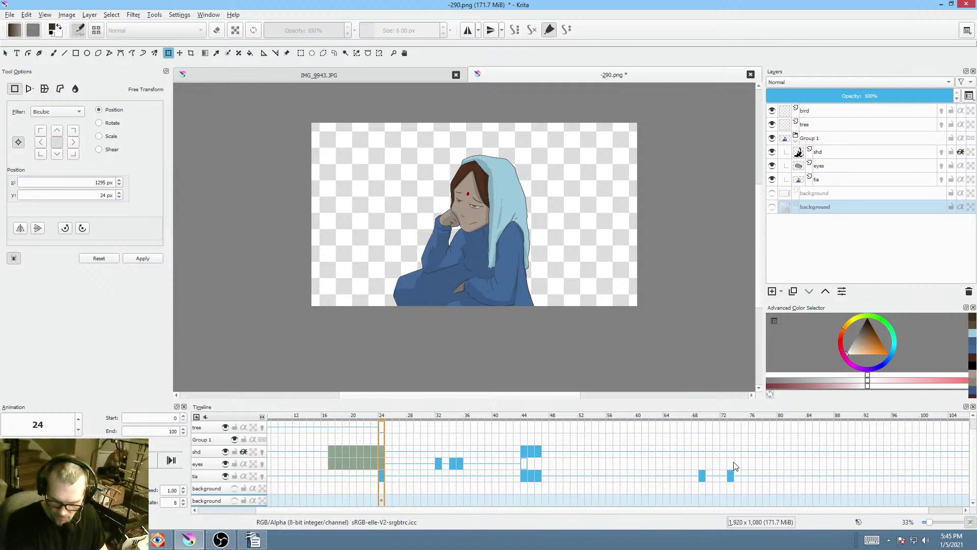
# - Move the bird and tree keyframes from frame 0 to frame 73, where the woman appears zoomed out with outstretched arms
pyautogui.click(730, 430)
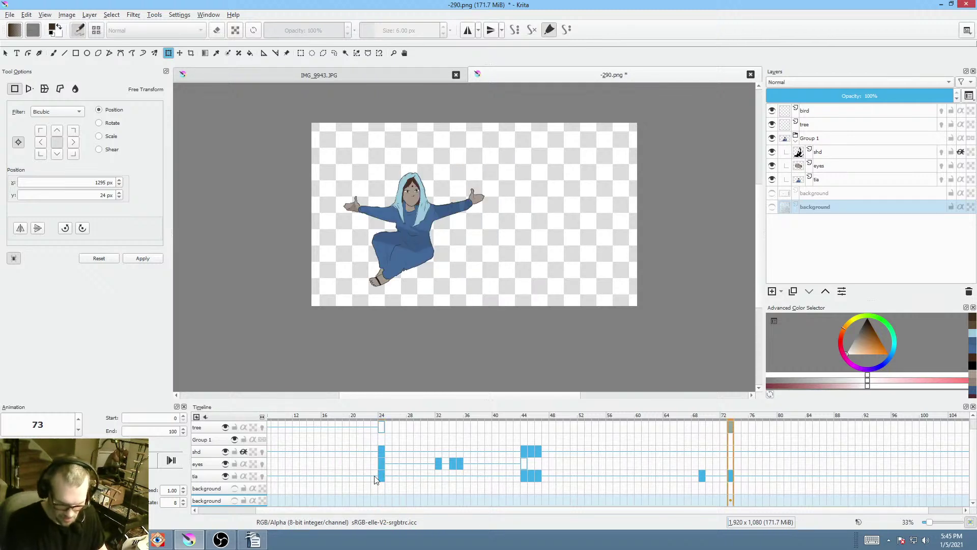
pyautogui.press('Home')
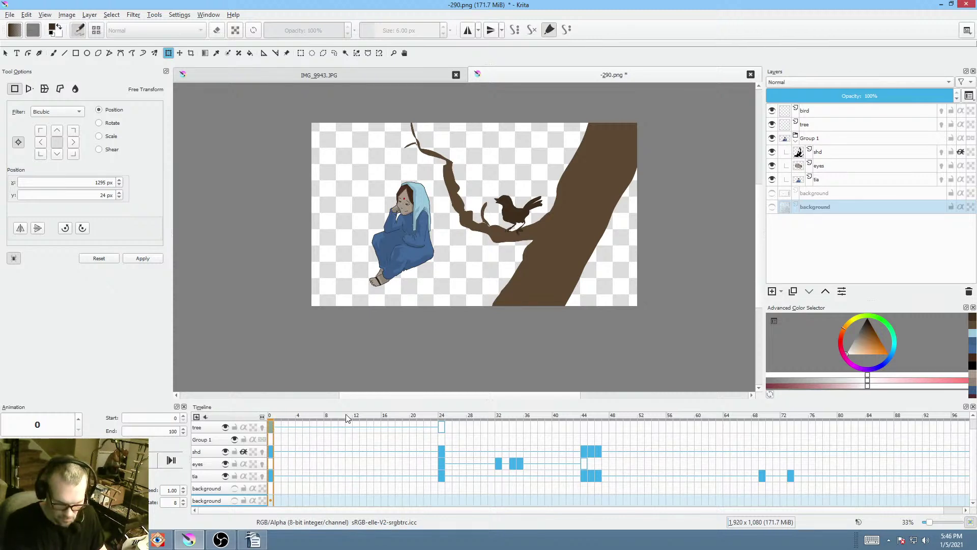
pyautogui.click(870, 112)
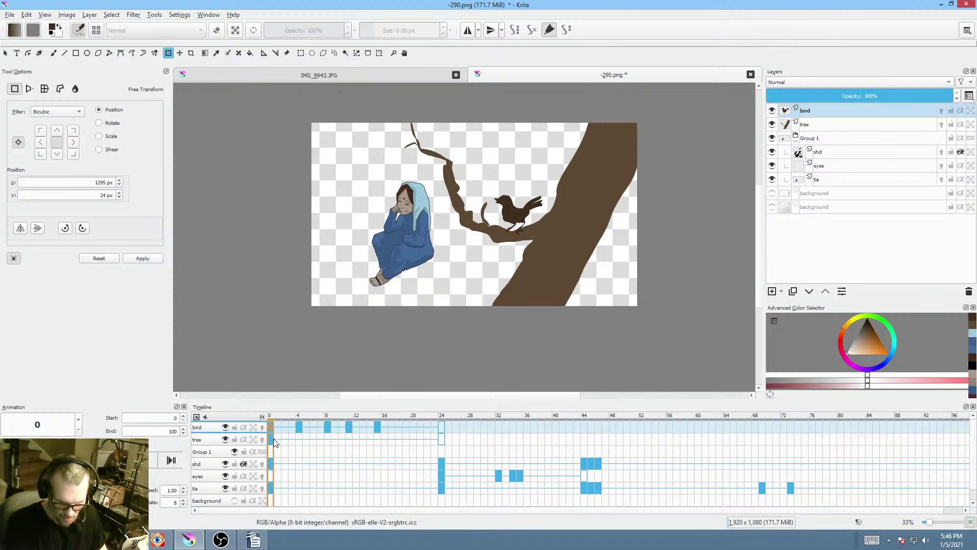
pyautogui.moveTo(271, 425); pyautogui.dragTo(792, 426)
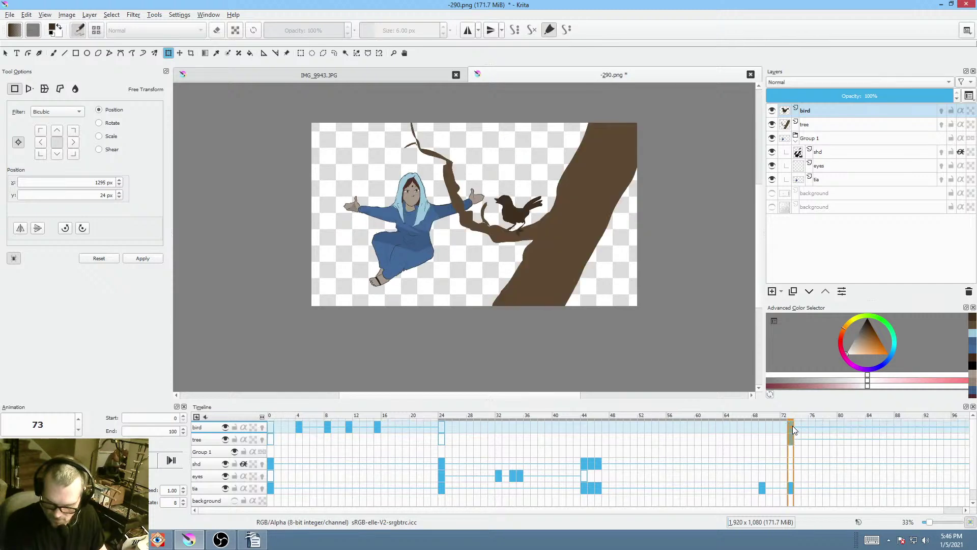
pyautogui.click(299, 426)
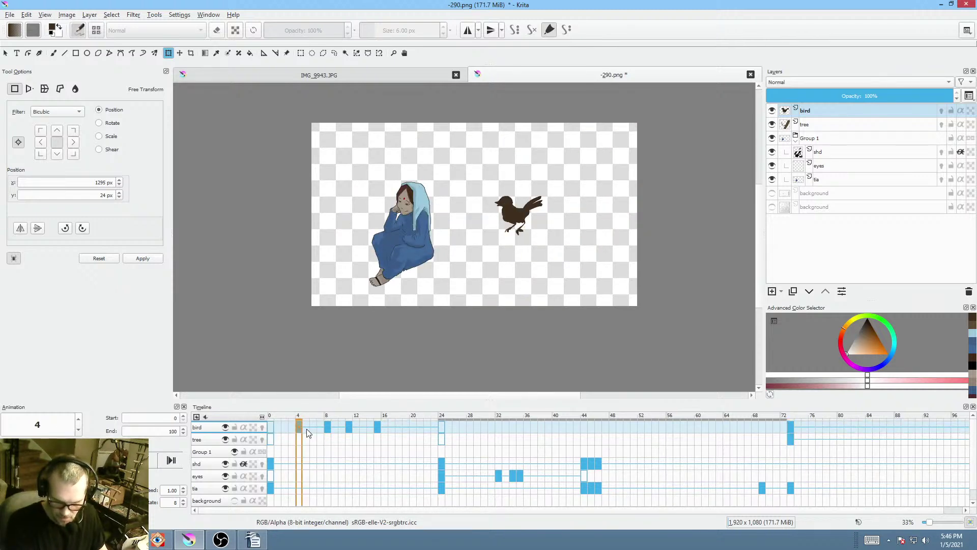
# - Copy the bird and tree keyframes at frame 73 back to frame 0 and check the scene at frame 4
pyautogui.click(792, 427)
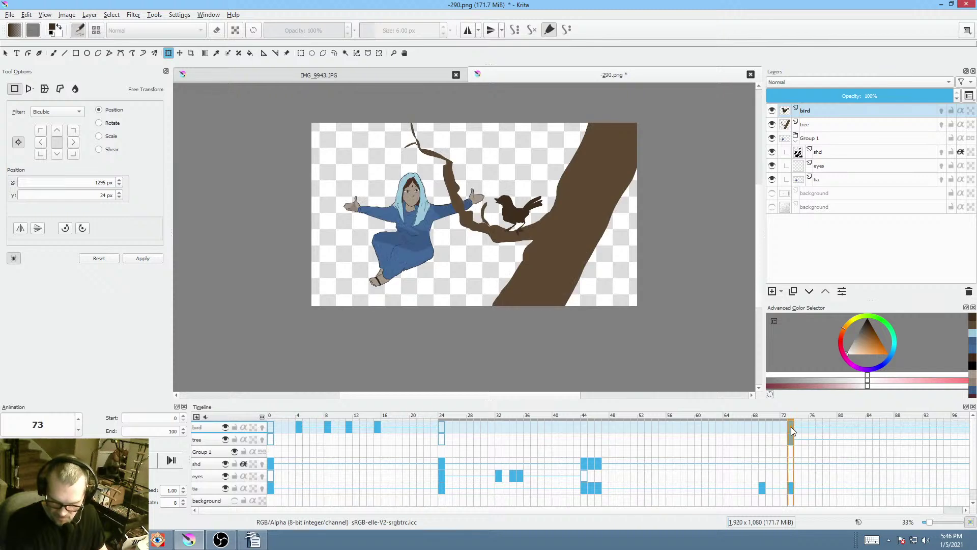
pyautogui.click(311, 438)
pyautogui.click(274, 429)
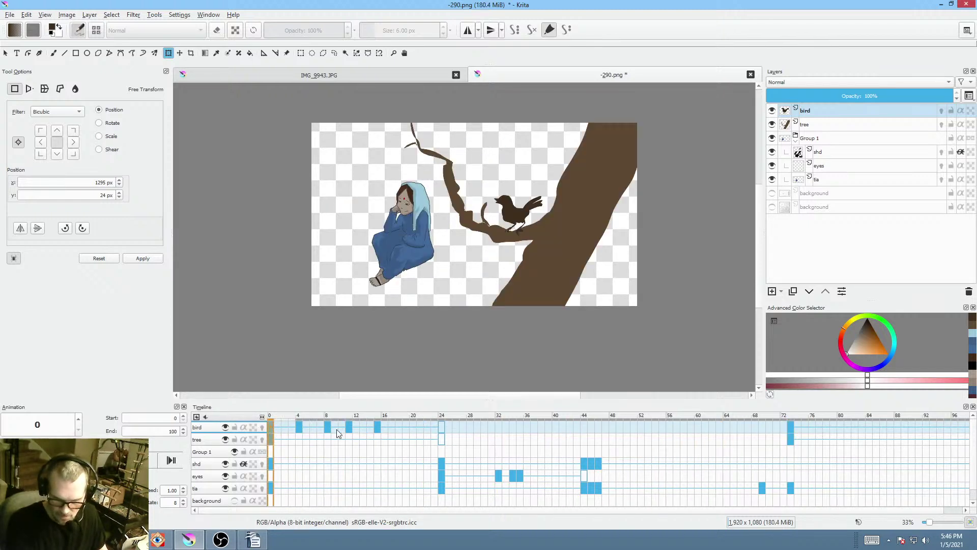
pyautogui.click(299, 426)
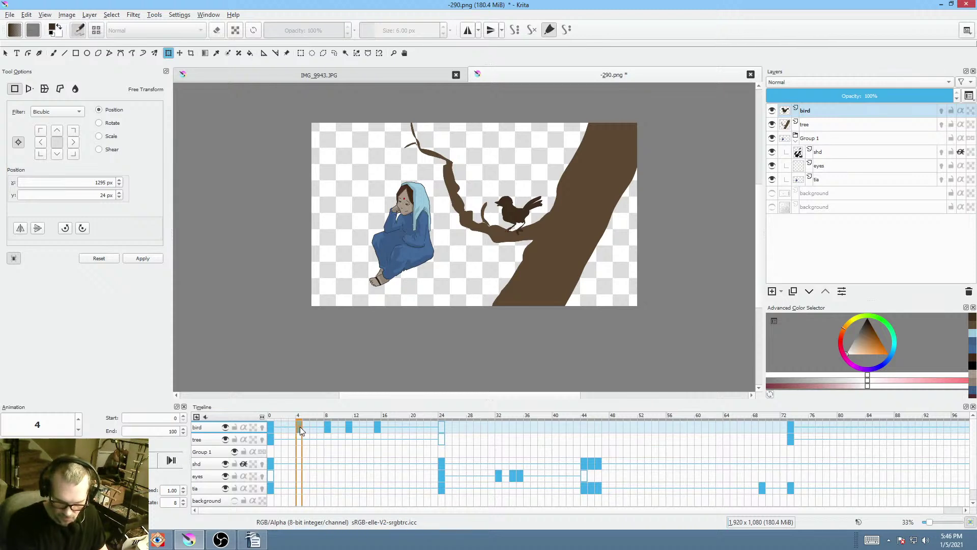
# - Copy the bird keyframes at frames 4, 8 and 11 to frames 74, 75 and 76
pyautogui.moveTo(300, 427); pyautogui.dragTo(799, 427)
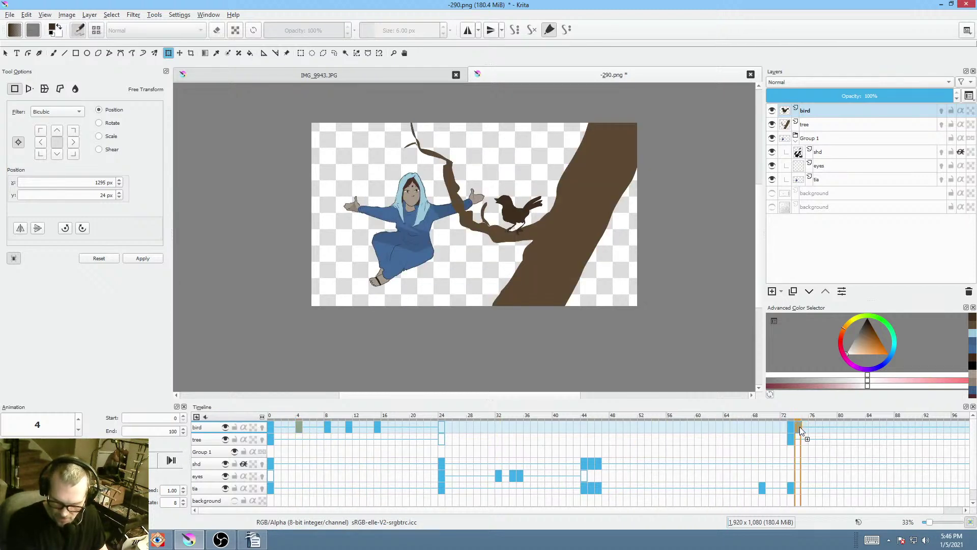
pyautogui.click(349, 427)
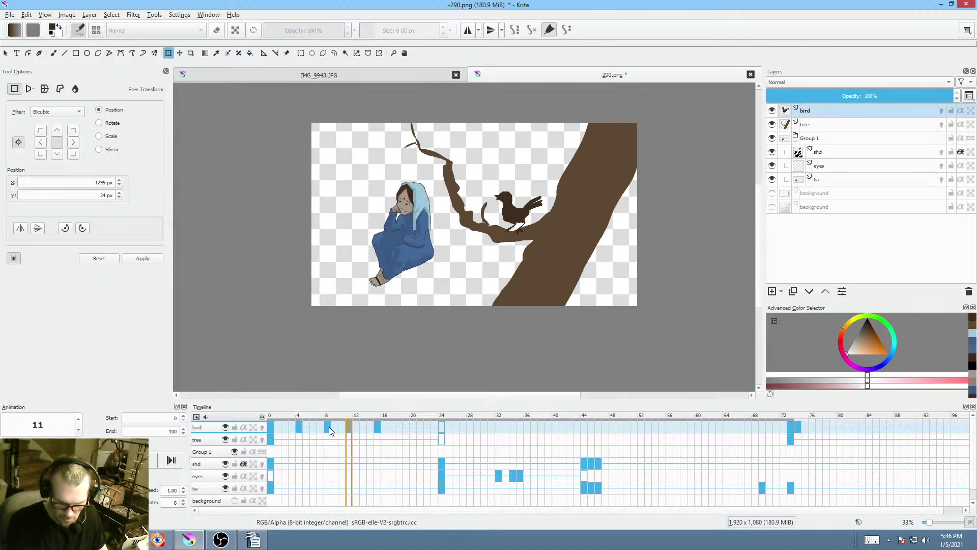
pyautogui.moveTo(328, 426); pyautogui.dragTo(806, 428)
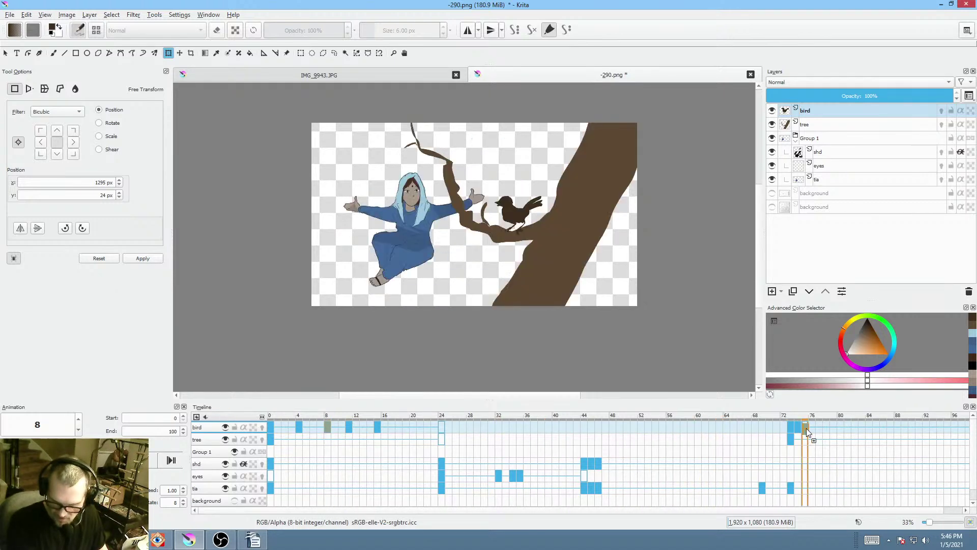
pyautogui.click(377, 425)
pyautogui.moveTo(347, 425); pyautogui.dragTo(813, 423)
# - Replay the animation from frame 70 to check the bird's movement in the wide shot
pyautogui.click(769, 426)
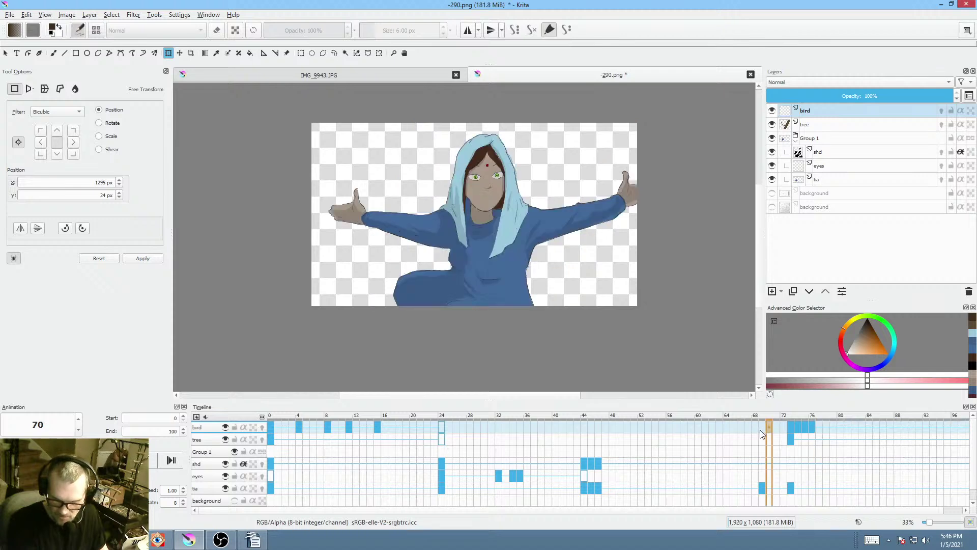
pyautogui.press('space')
pyautogui.press('space')
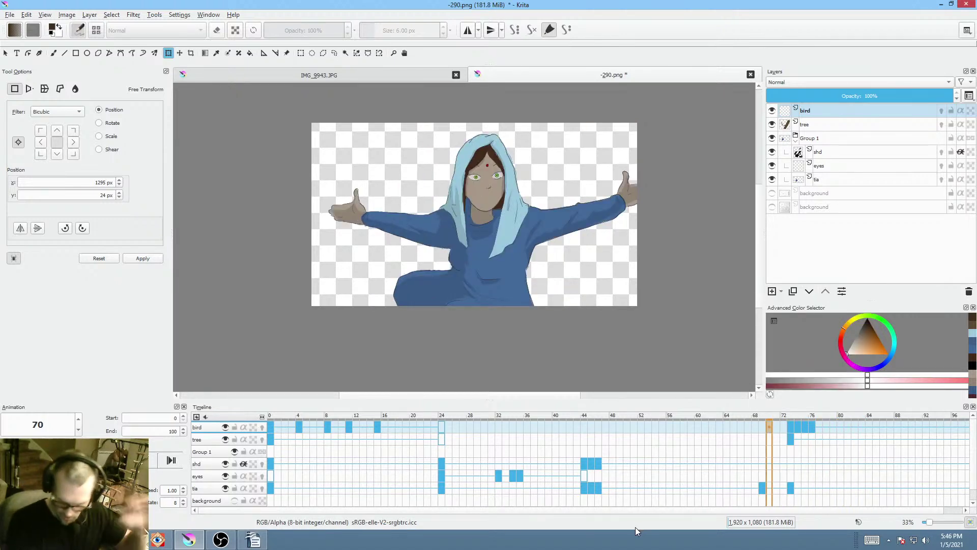
pyautogui.scroll(-1, 278, 513)
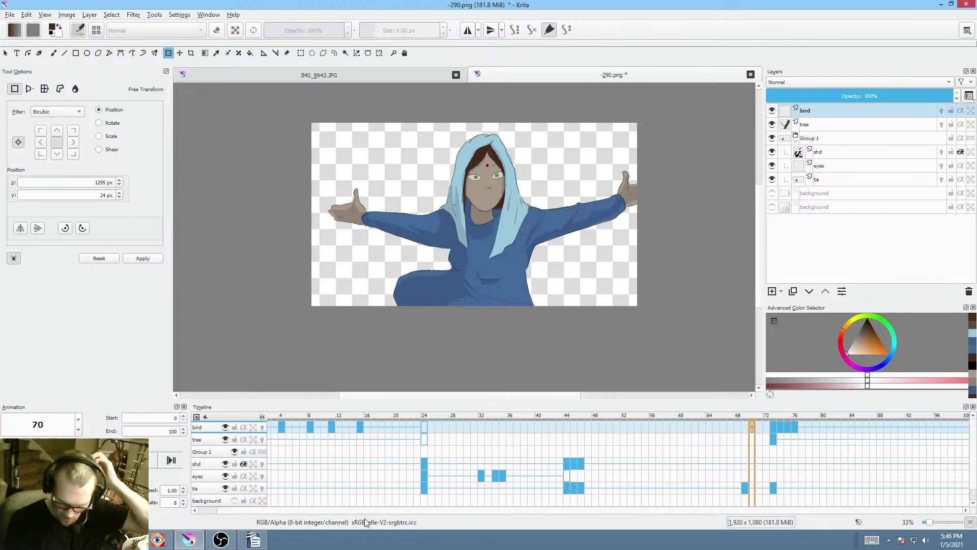
# - Try moving the tia keyframe from frame 69 to frame 65 and replay from frame 43
pyautogui.moveTo(795, 416); pyautogui.dragTo(739, 427)
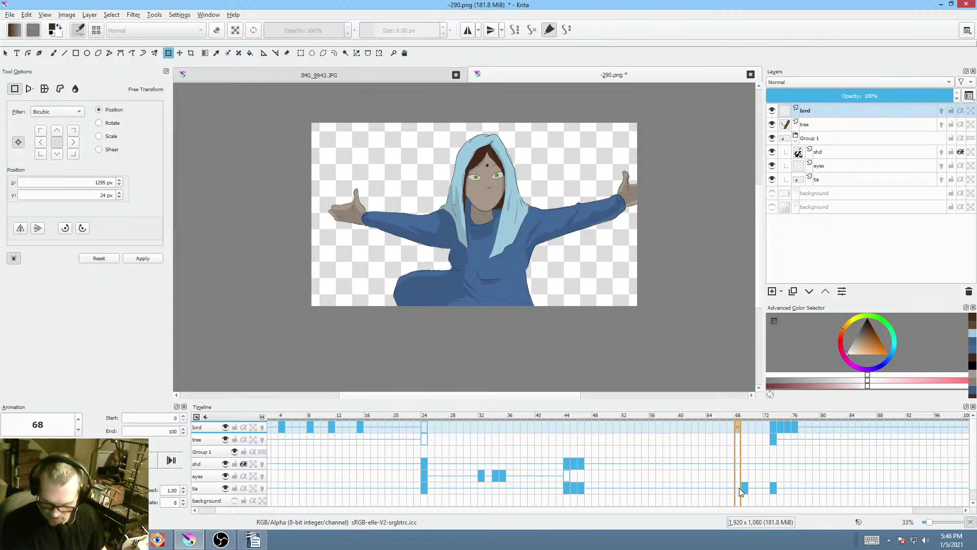
pyautogui.moveTo(744, 488); pyautogui.dragTo(718, 487)
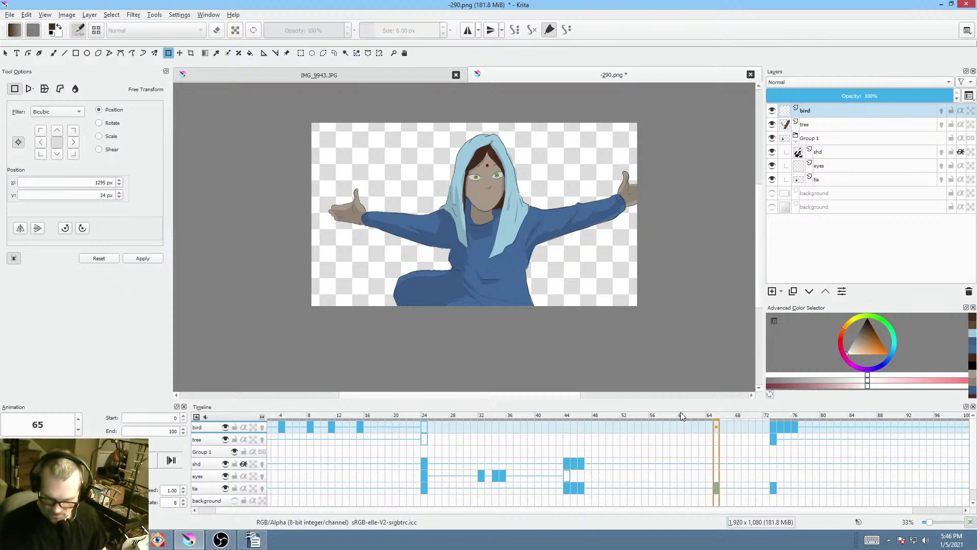
pyautogui.scroll(2, 584, 257)
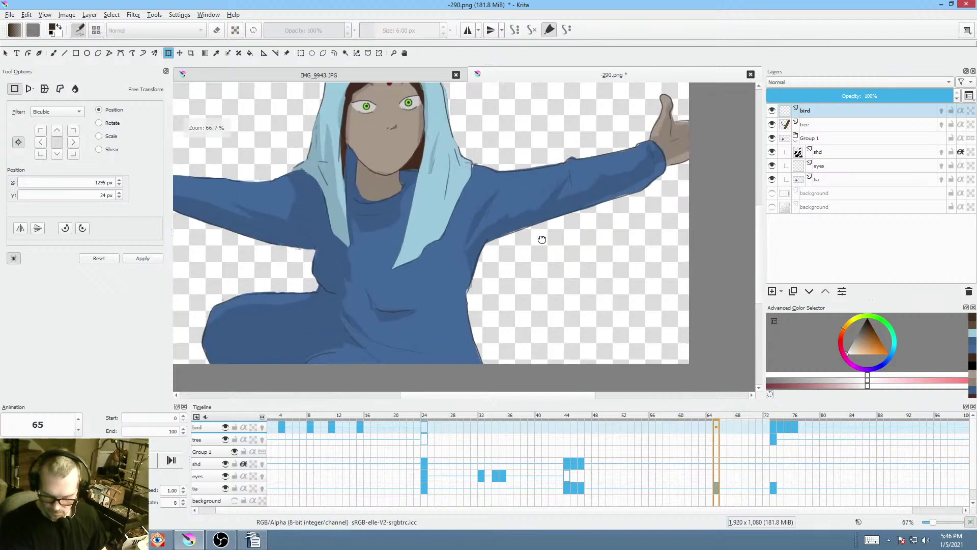
pyautogui.moveTo(559, 248); pyautogui.dragTo(574, 289)
pyautogui.click(558, 481)
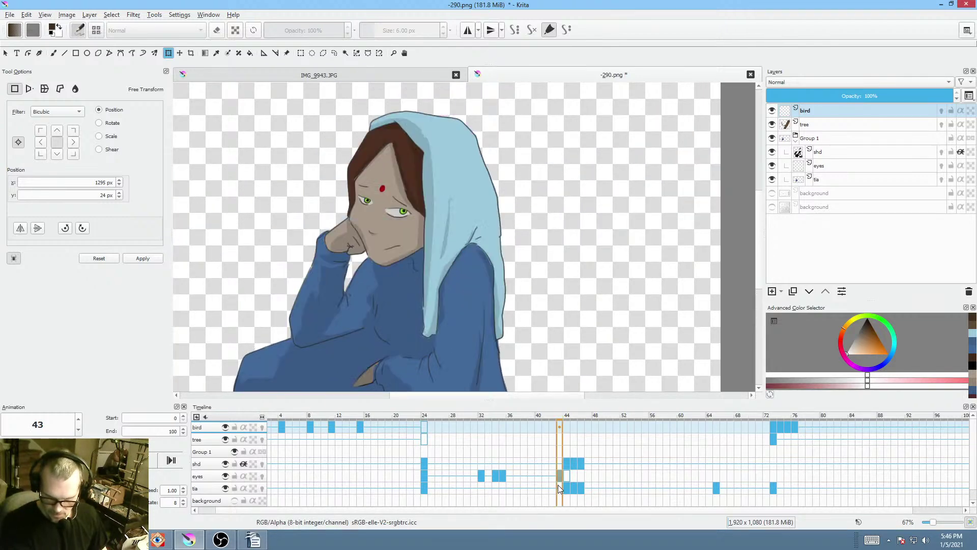
pyautogui.press('space')
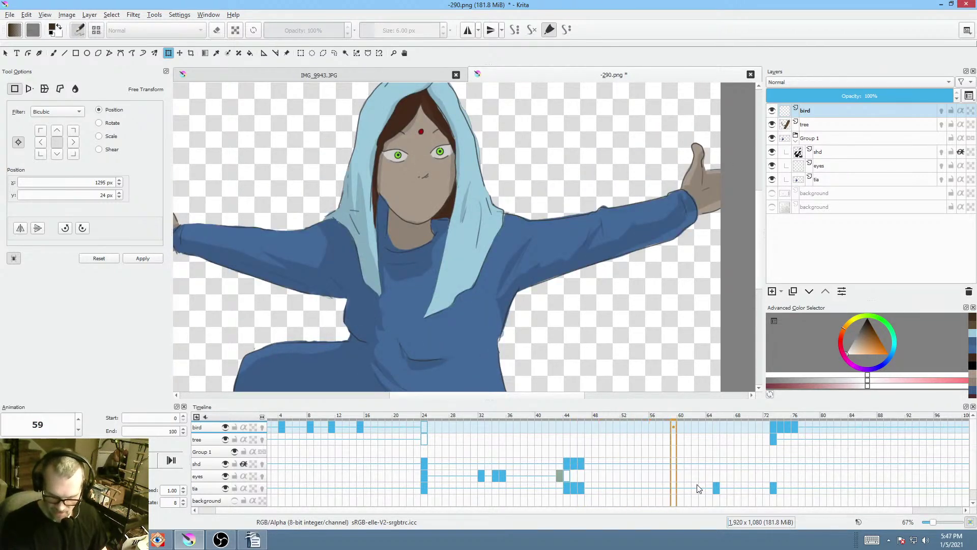
pyautogui.press('space')
# - Return the tia keyframe to frame 69, and shift every keyframe from frame 69 onward four frames later
pyautogui.moveTo(717, 490); pyautogui.dragTo(743, 488)
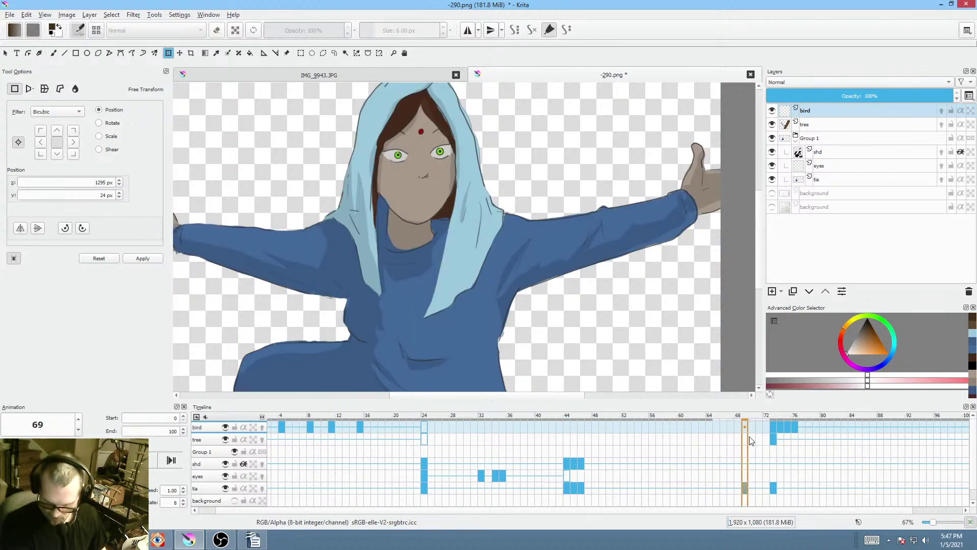
pyautogui.keyDown('shift'); pyautogui.click(744, 423); pyautogui.keyUp('shift')
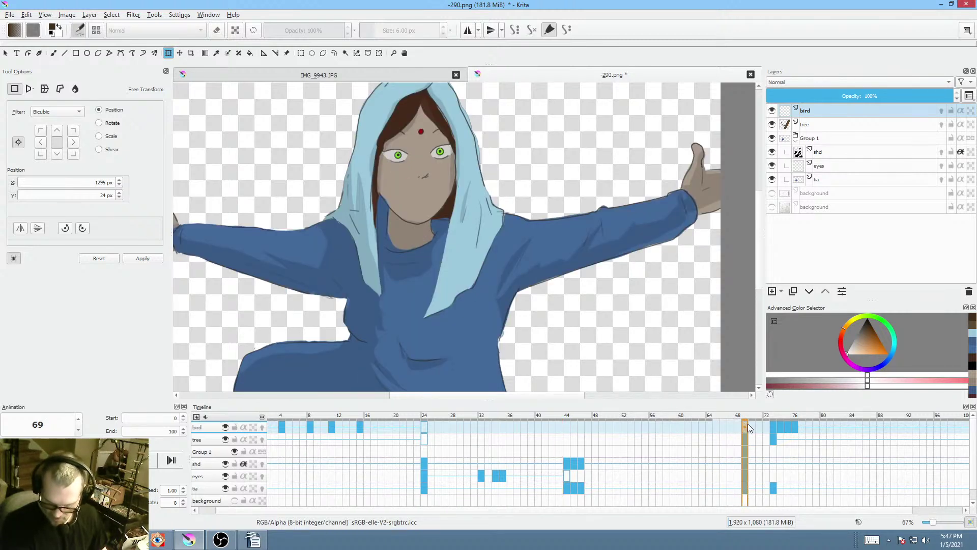
pyautogui.moveTo(747, 423); pyautogui.dragTo(771, 424)
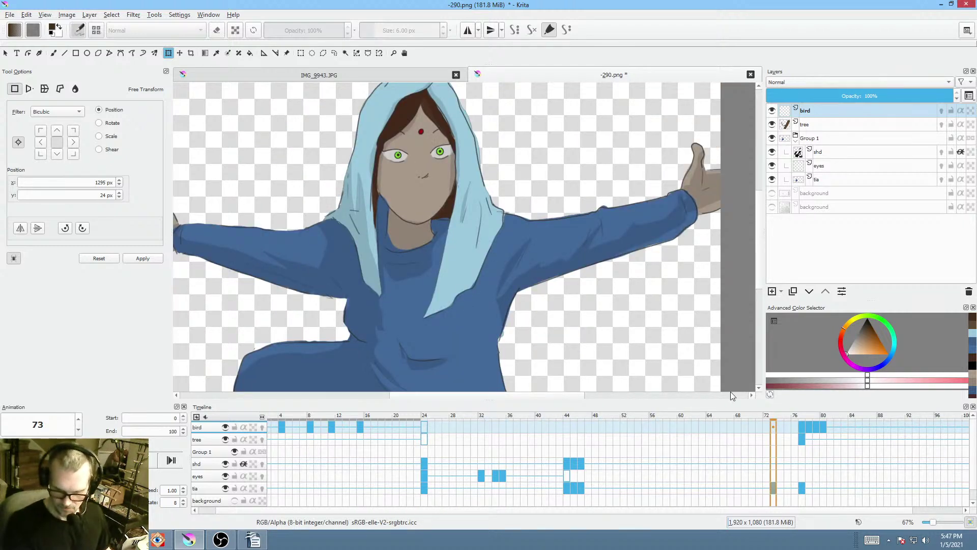
# - Copy the woman's outstretched-arms tia keyframe at frame 46 so that frames 73 and 74 both hold keyframes
pyautogui.scroll(3, 458, 226)
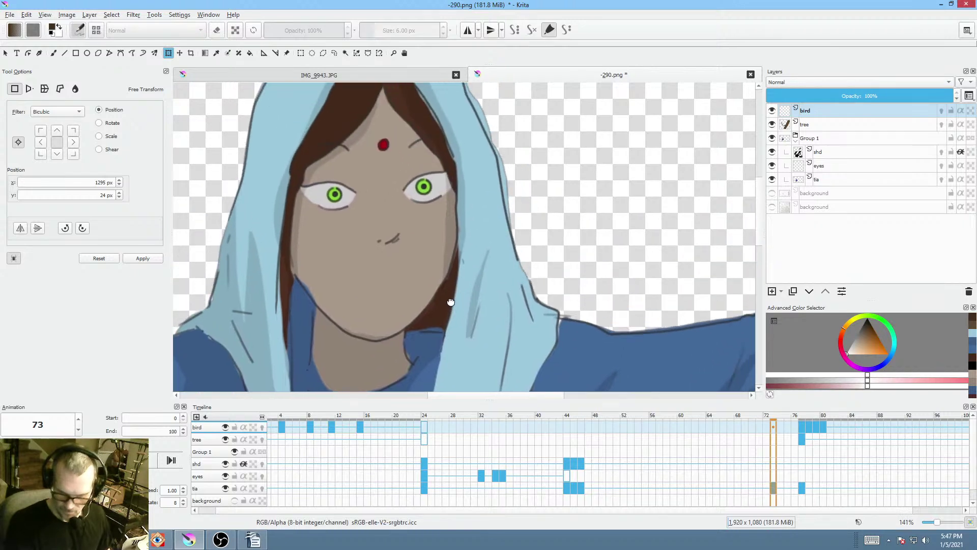
pyautogui.click(581, 488)
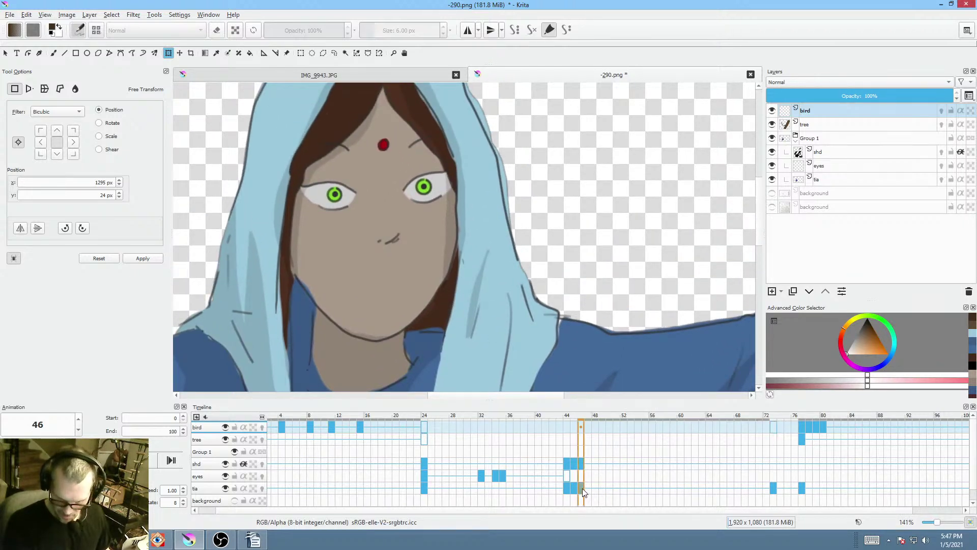
pyautogui.moveTo(583, 490); pyautogui.dragTo(774, 487)
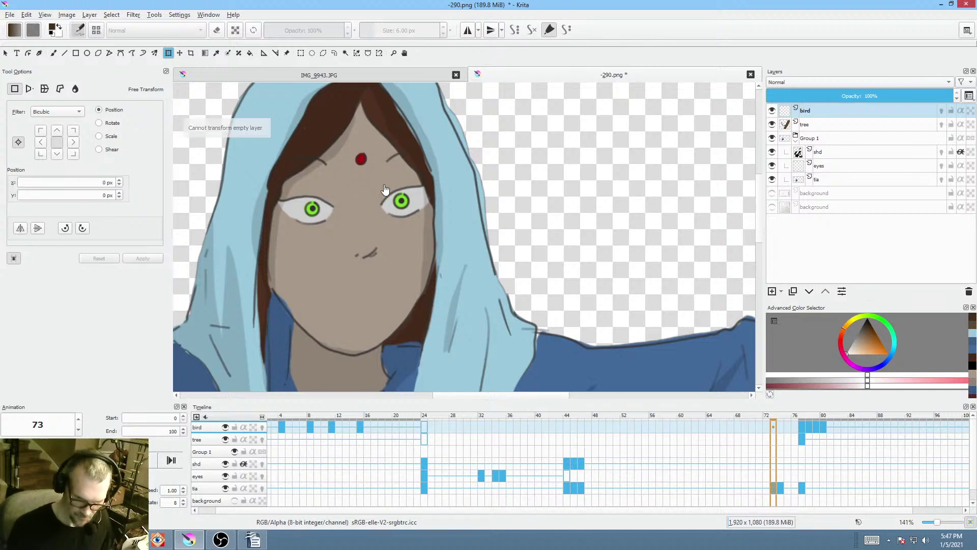
# - Switch the Transform tool to Liquify and start it on the tia layer at frame 73
pyautogui.rightClick(369, 188)
pyautogui.click(425, 248)
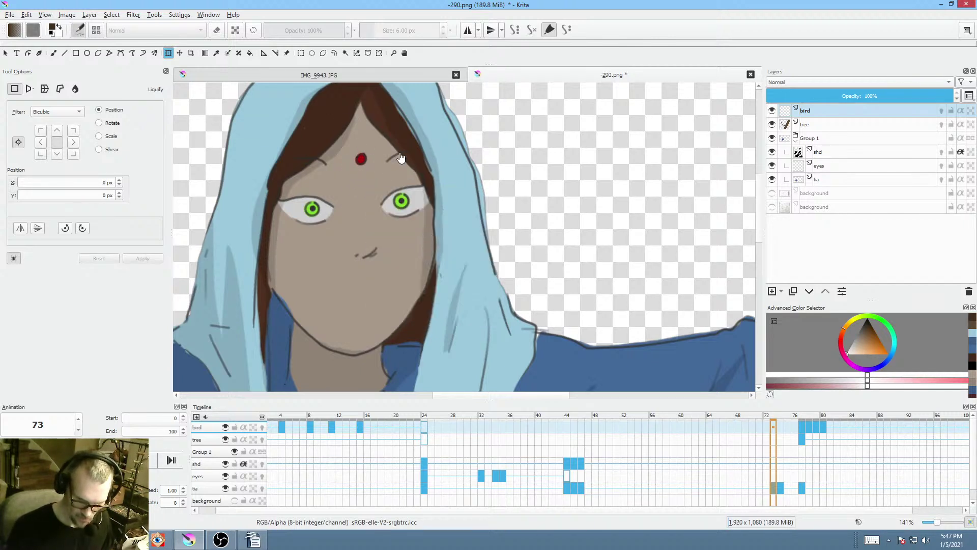
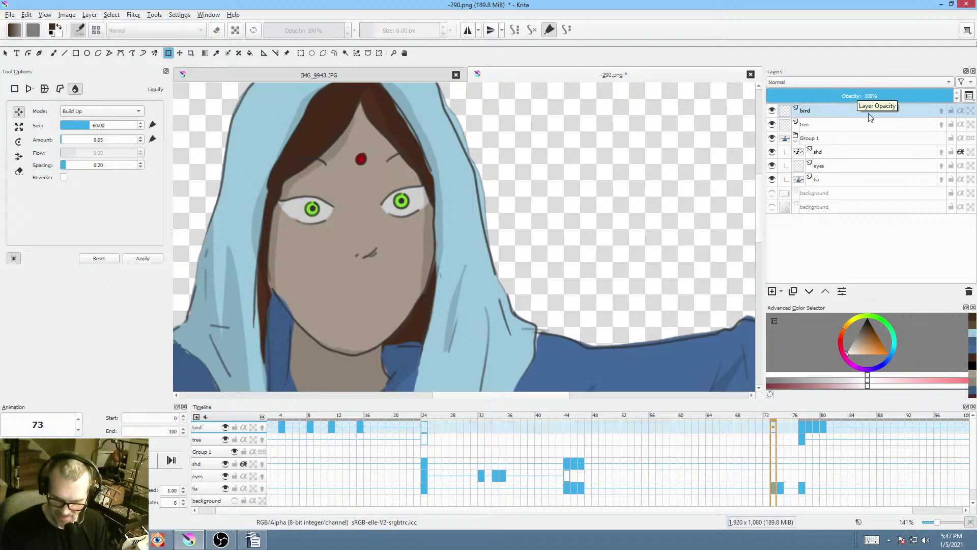
pyautogui.click(860, 179)
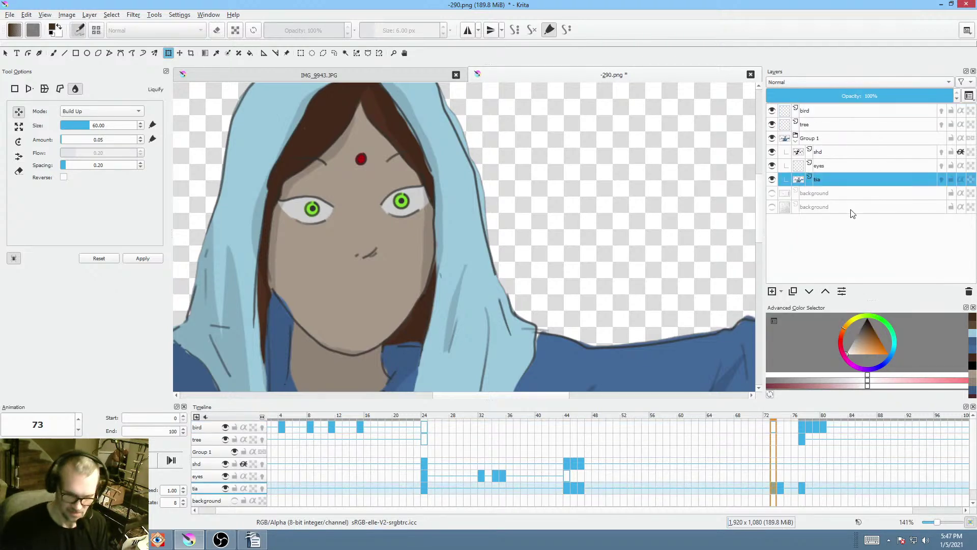
pyautogui.moveTo(853, 214)
pyautogui.click(400, 206)
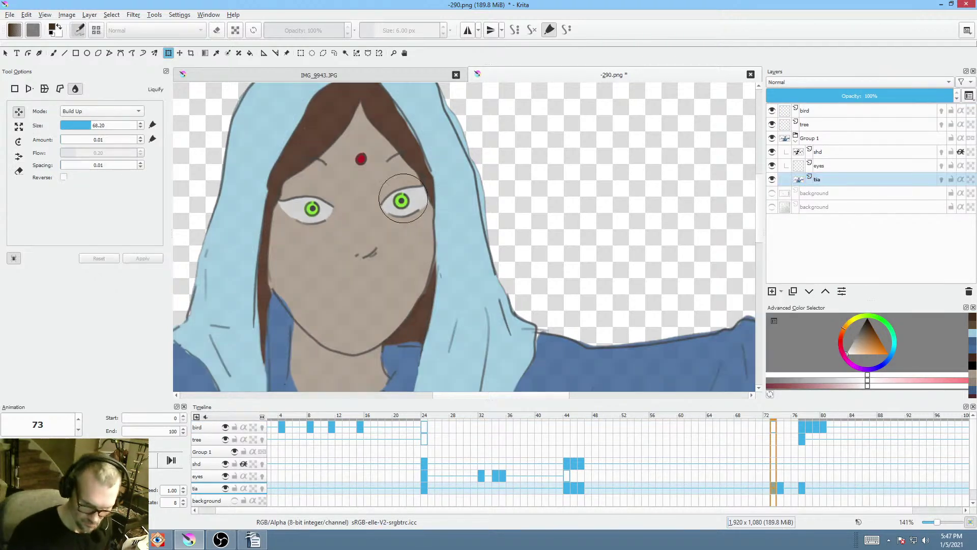
# - Enlarge both of the woman's eyes with the Liquify scale brush at a size of about 132
pyautogui.moveTo(403, 239)
pyautogui.mouseDown()
pyautogui.moveTo(360, 218)
pyautogui.moveTo(392, 240)
pyautogui.moveTo(403, 234)
pyautogui.moveTo(361, 227)
pyautogui.mouseUp()
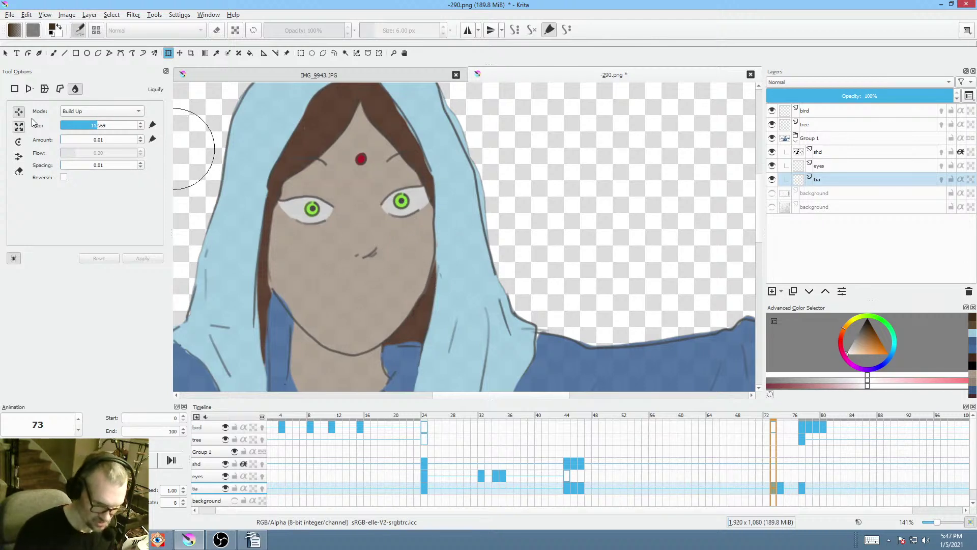
pyautogui.click(112, 125)
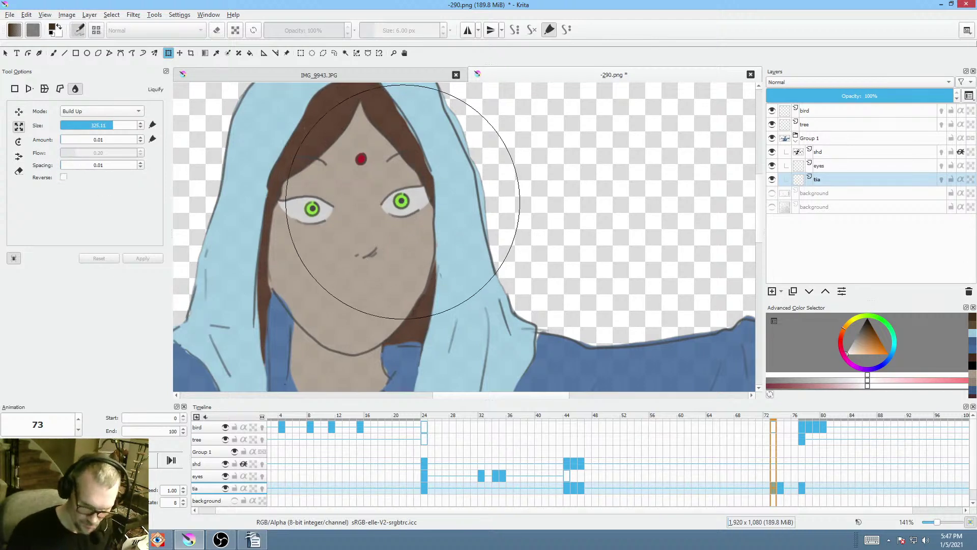
pyautogui.moveTo(463, 152); pyautogui.dragTo(403, 170)
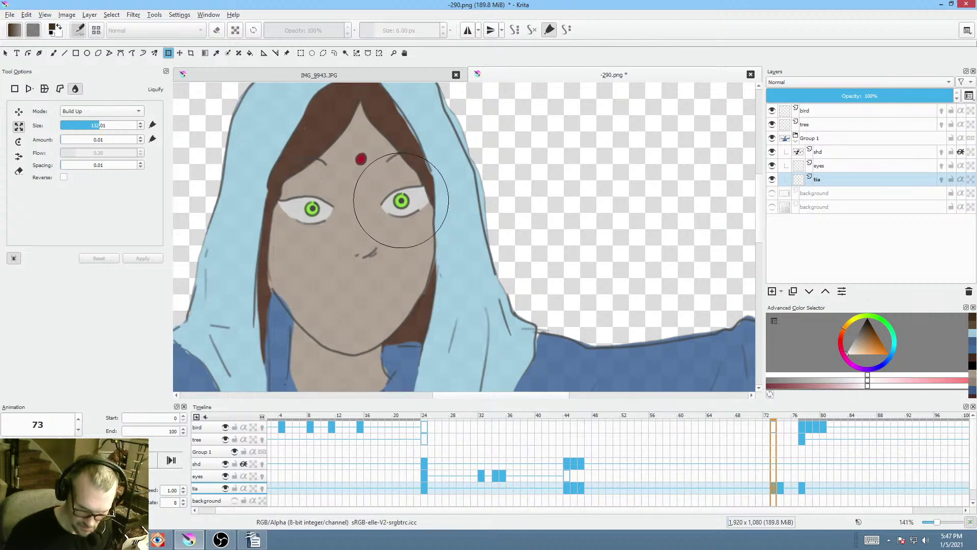
pyautogui.moveTo(401, 200); pyautogui.dragTo(401, 203)
pyautogui.moveTo(319, 212); pyautogui.dragTo(324, 206)
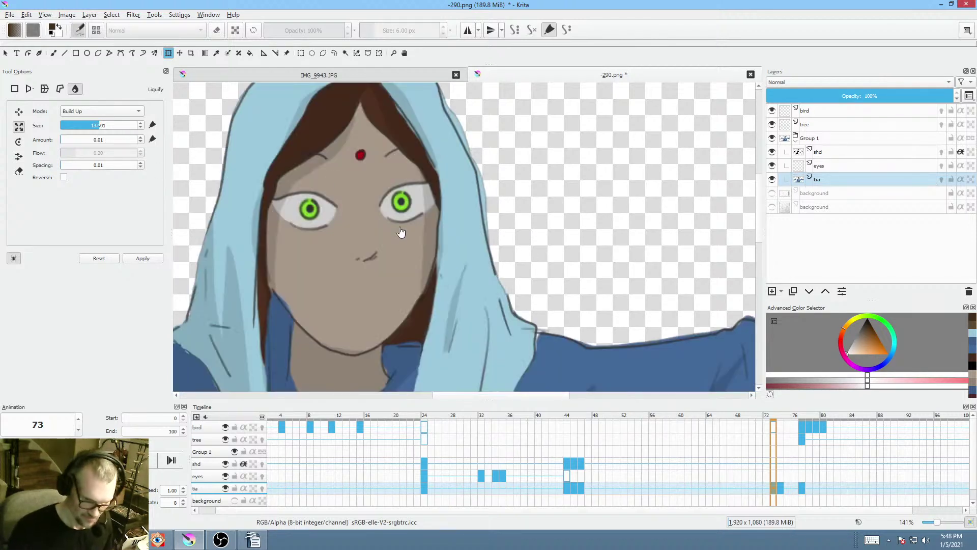
# - Raise the woman's eyebrows and red forehead dot with a Liquify brush of about 142 in size, and apply the transform
pyautogui.rightClick(401, 227)
pyautogui.click(382, 263)
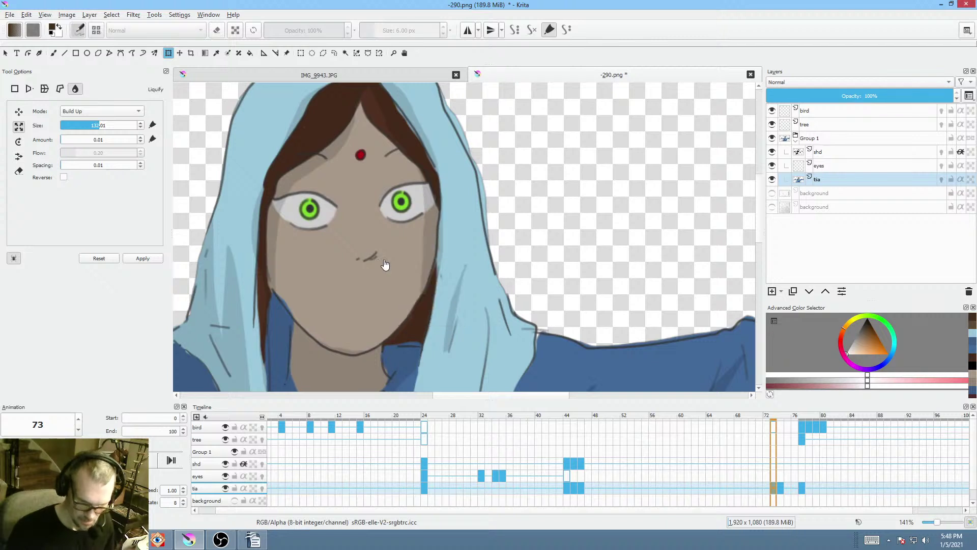
pyautogui.click(405, 222)
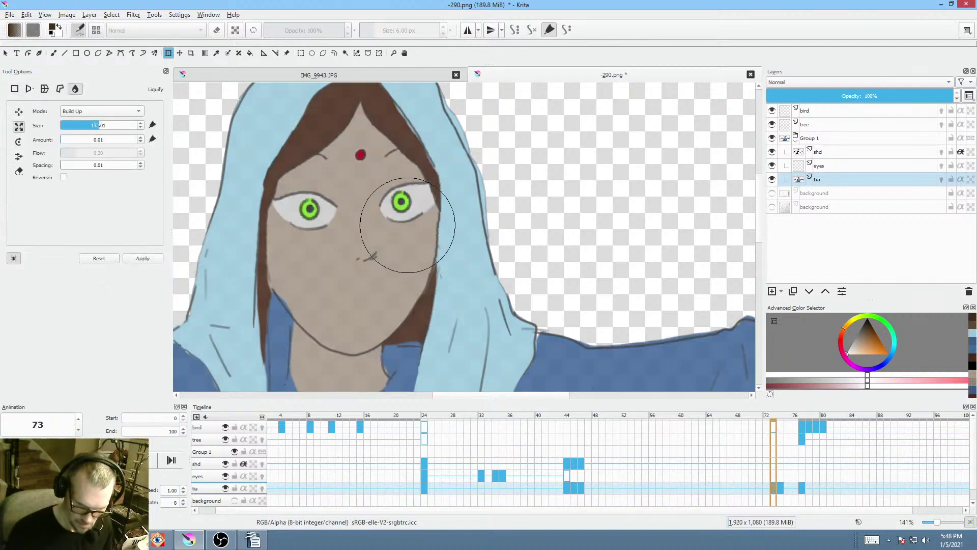
pyautogui.moveTo(410, 227)
pyautogui.keyDown('shift'); pyautogui.mouseDown()
pyautogui.moveTo(374, 225)
pyautogui.moveTo(383, 221)
pyautogui.mouseUp(); pyautogui.keyUp('shift')
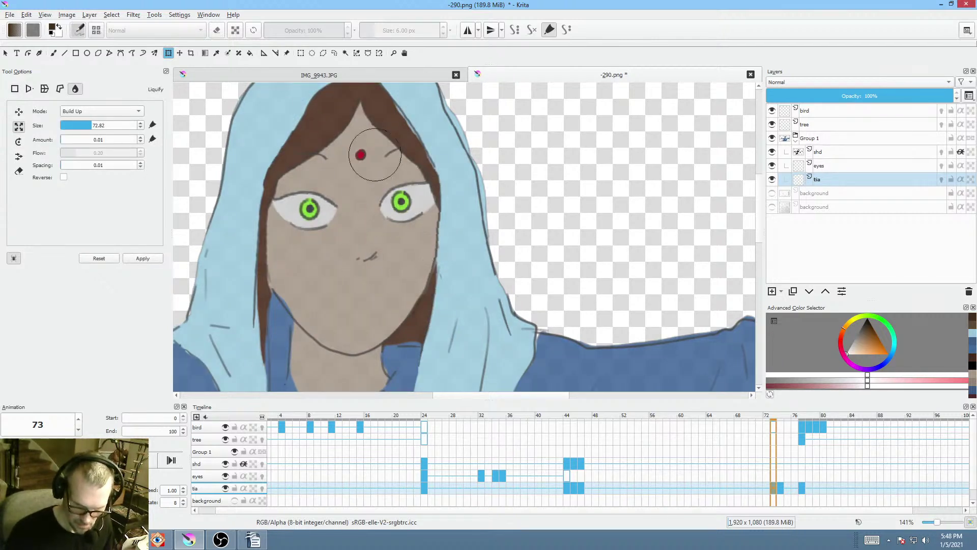
pyautogui.keyDown('shift'); pyautogui.moveTo(353, 181); pyautogui.dragTo(416, 167); pyautogui.keyUp('shift')
pyautogui.moveTo(361, 147)
pyautogui.mouseDown()
pyautogui.moveTo(272, 113)
pyautogui.moveTo(360, 136)
pyautogui.moveTo(355, 168)
pyautogui.moveTo(362, 147)
pyautogui.mouseUp()
pyautogui.click(18, 111)
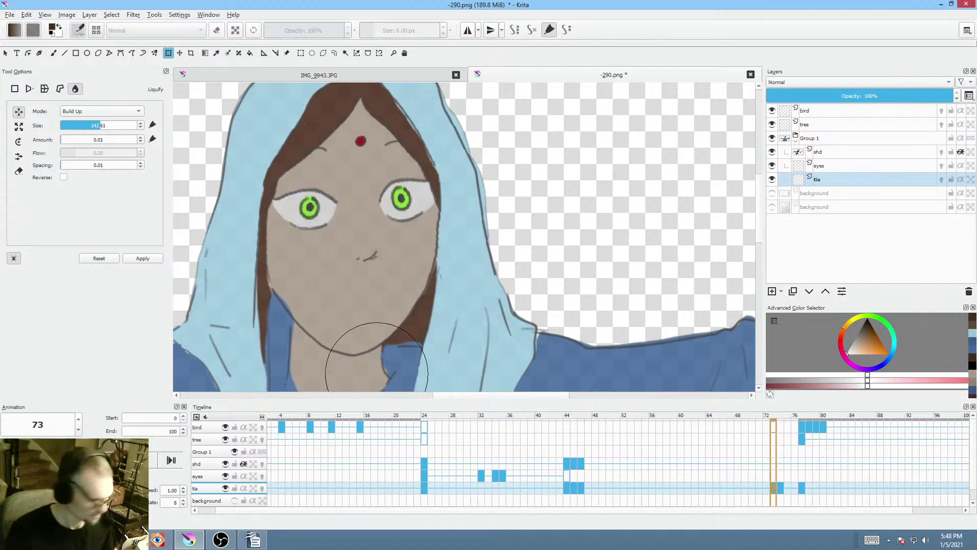
pyautogui.press('Return')
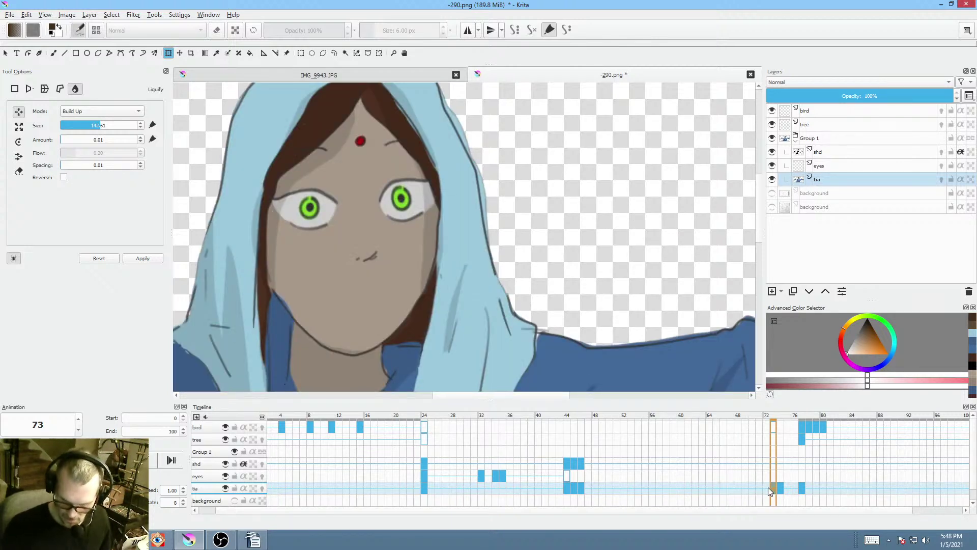
# - At frame 72, sample the skin tone, paint over the woman's eyes and eyebrows on the tia layer, and compare the adjacent frames
pyautogui.click(767, 490)
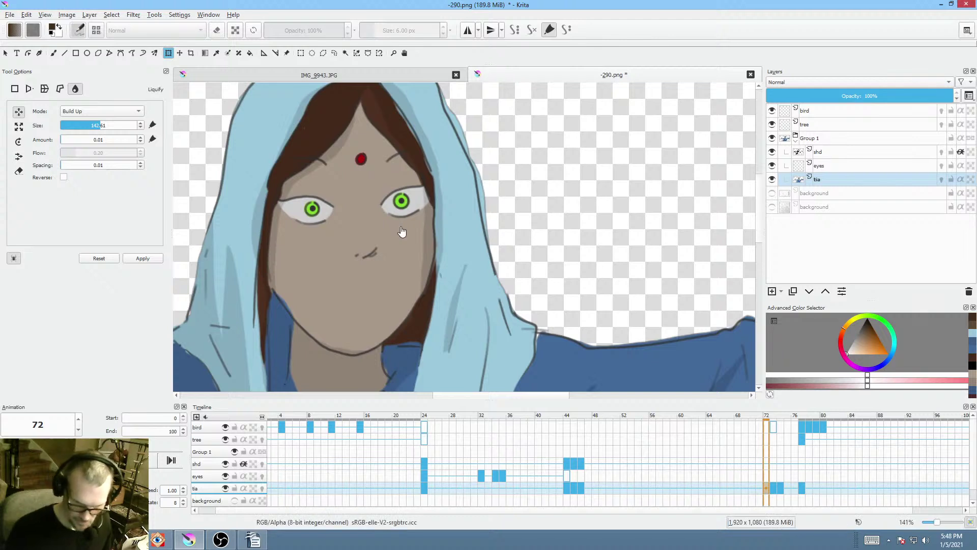
pyautogui.scroll(2, 402, 232)
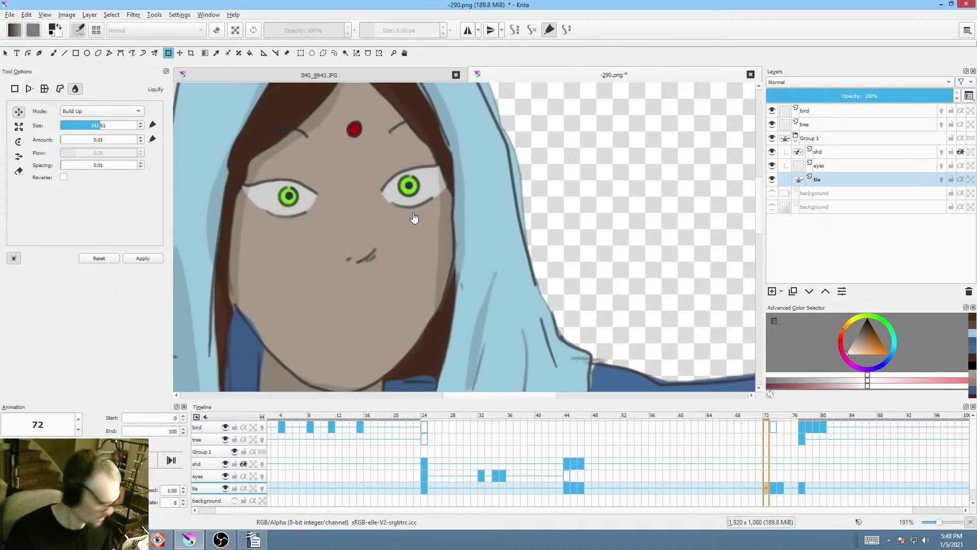
pyautogui.press('p')
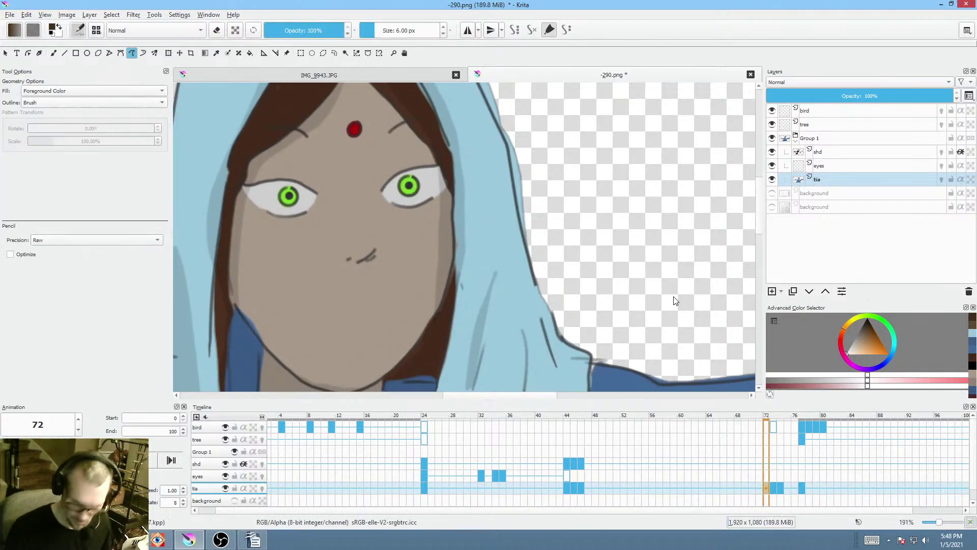
pyautogui.keyDown('ctrl'); pyautogui.click(416, 222); pyautogui.keyUp('ctrl')
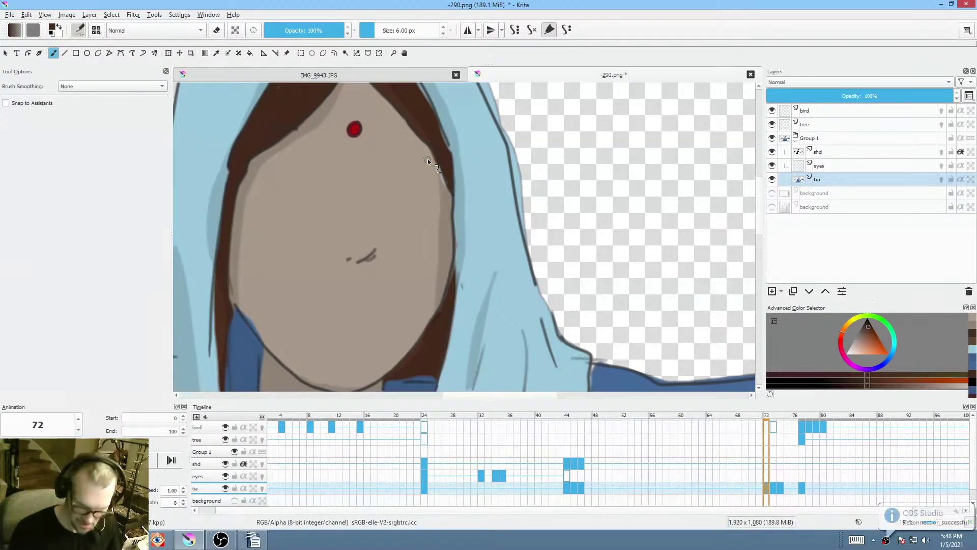
pyautogui.press('Left')
pyautogui.press('Right')
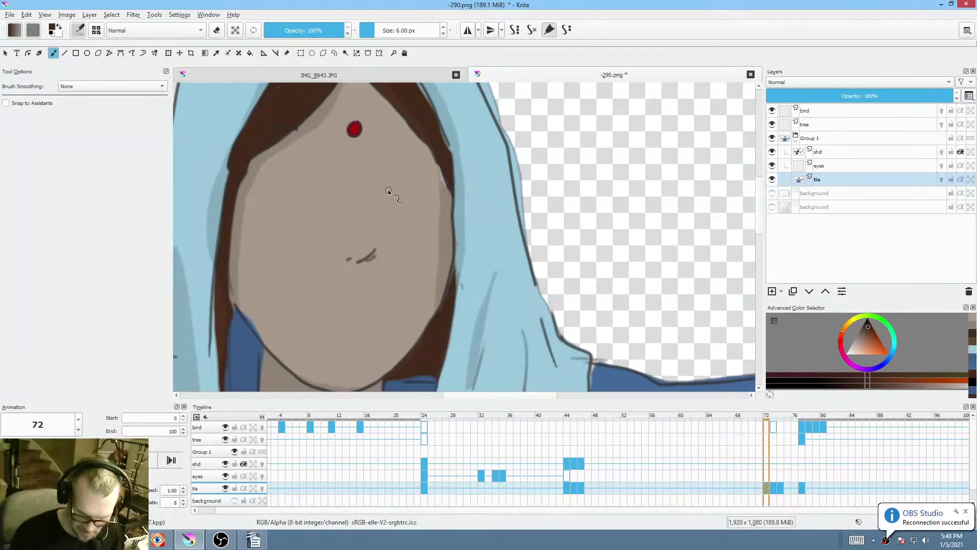
# - Draw closed eyelids and slanted eyebrows on both sides of the woman's face on the tia layer at frame 72, comparing with the previous frame
pyautogui.moveTo(383, 193); pyautogui.dragTo(446, 179)
pyautogui.press('Left')
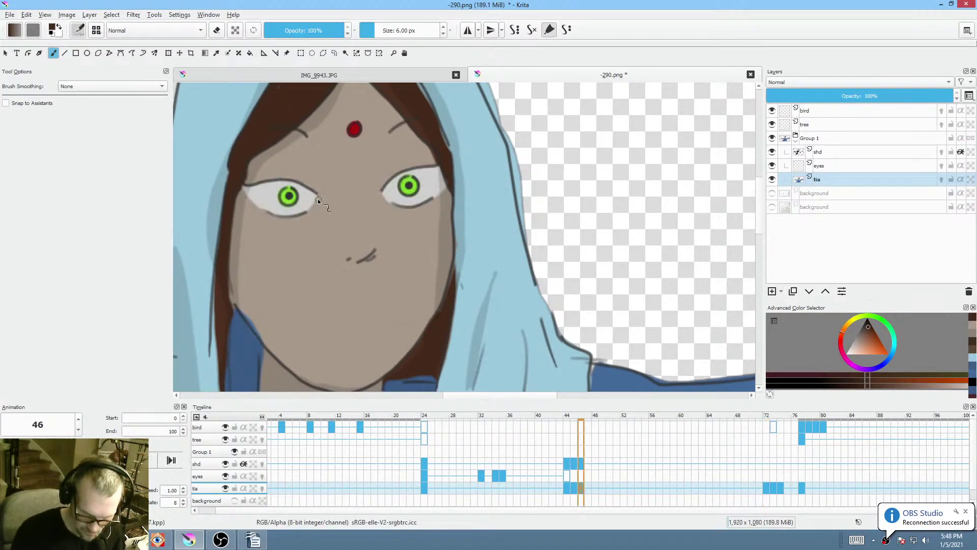
pyautogui.press('Right')
pyautogui.moveTo(312, 196)
pyautogui.mouseDown()
pyautogui.moveTo(271, 195)
pyautogui.moveTo(323, 181)
pyautogui.moveTo(298, 170)
pyautogui.moveTo(319, 176)
pyautogui.mouseUp()
pyautogui.press('Left')
pyautogui.press('Right')
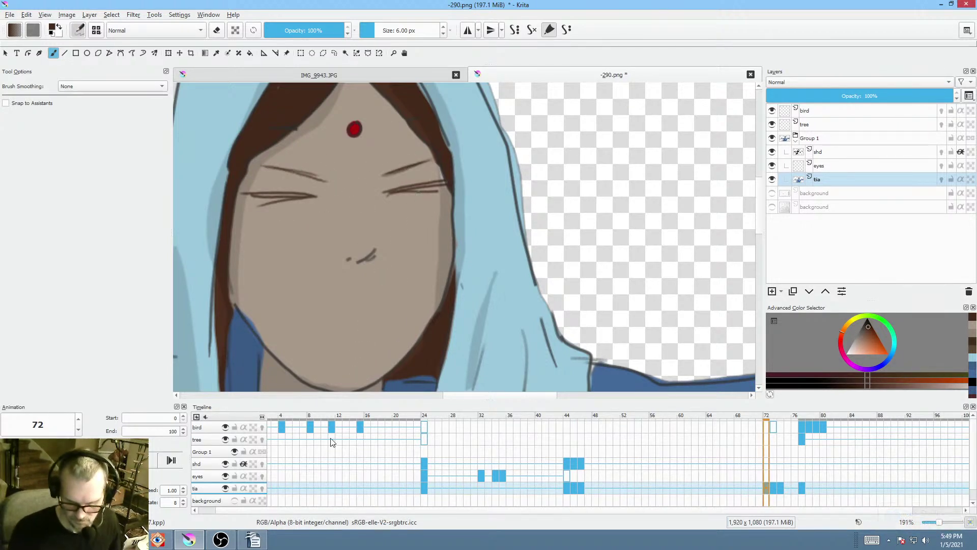
pyautogui.press('Left')
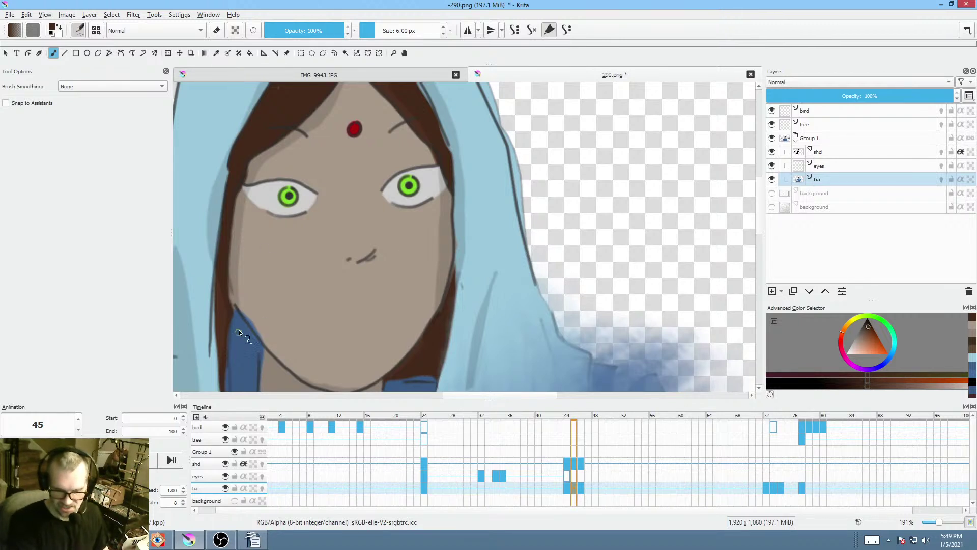
# - Play the animation from frames 39 and 63 with the whole canvas in view to check the blink's timing
pyautogui.scroll(-1, 377, 258)
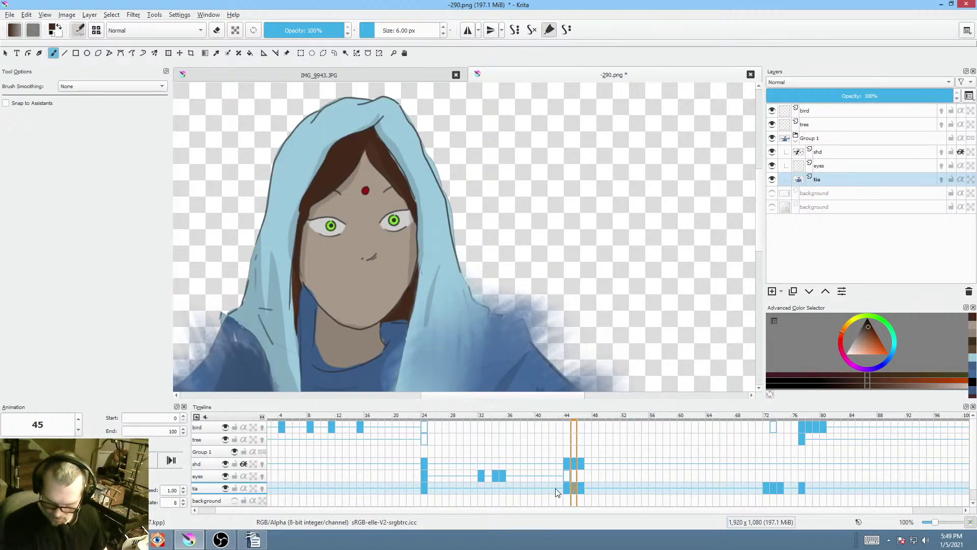
pyautogui.moveTo(505, 495); pyautogui.dragTo(625, 498)
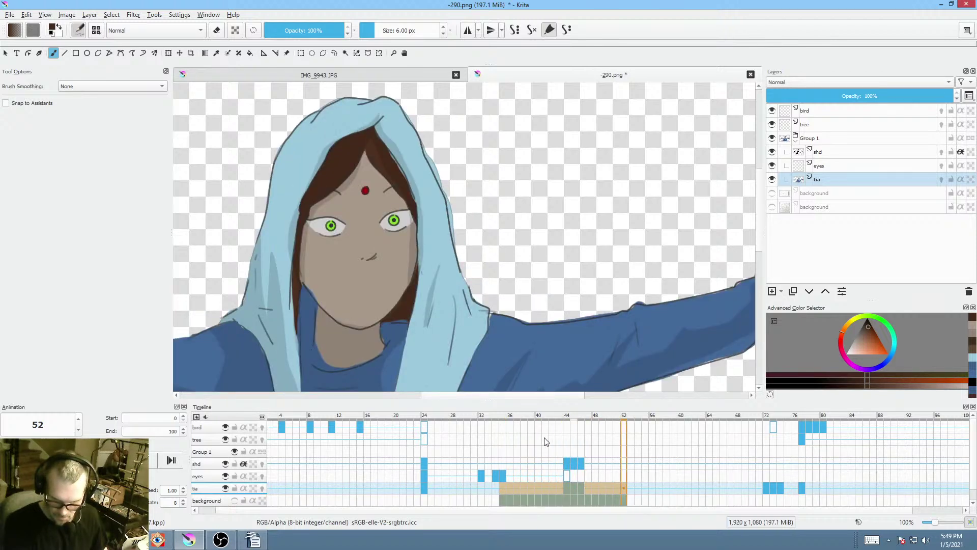
pyautogui.click(530, 429)
pyautogui.press('space')
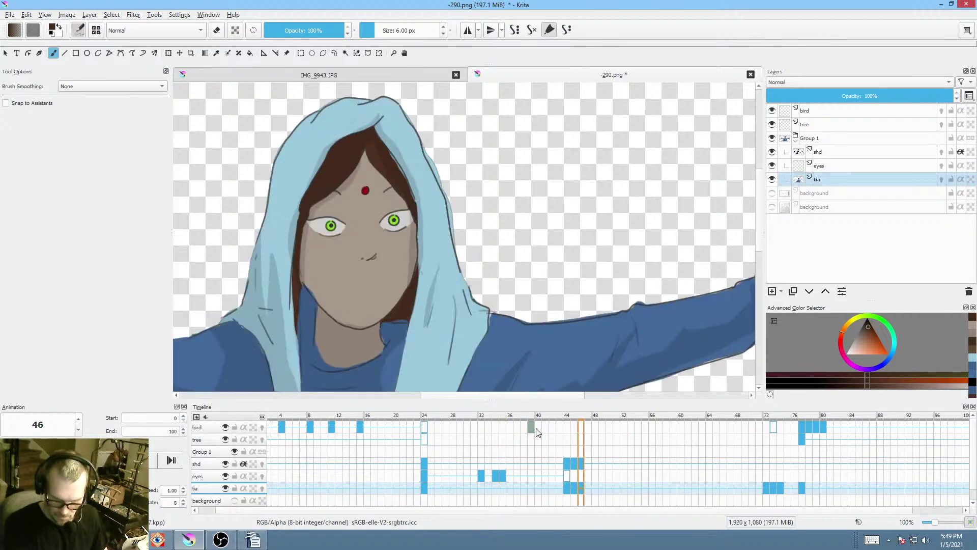
pyautogui.press('space')
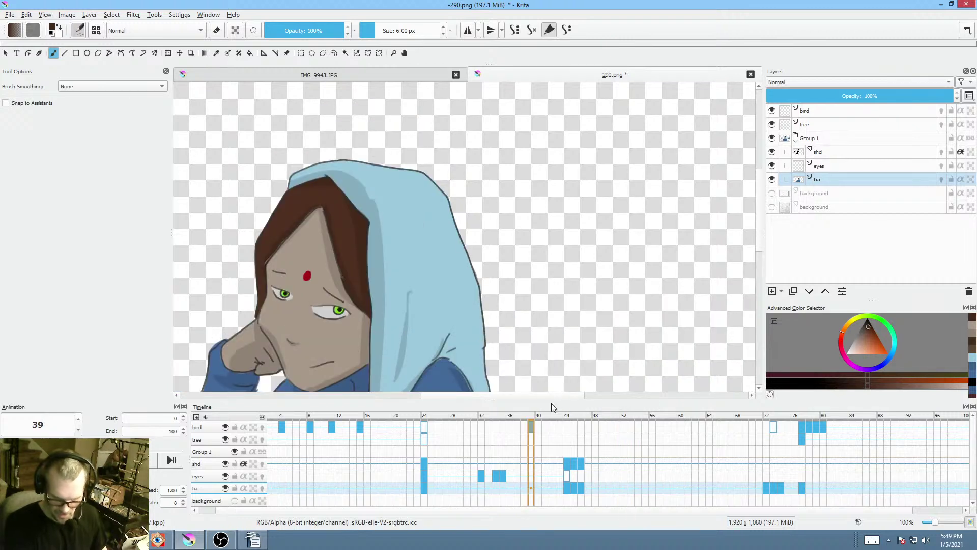
pyautogui.click(424, 487)
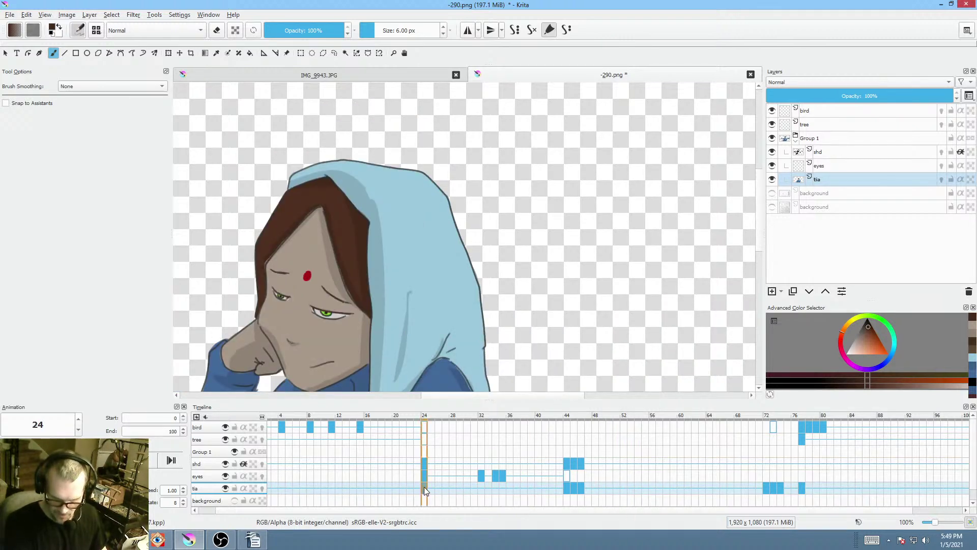
pyautogui.press('-')
pyautogui.moveTo(515, 305); pyautogui.dragTo(589, 209)
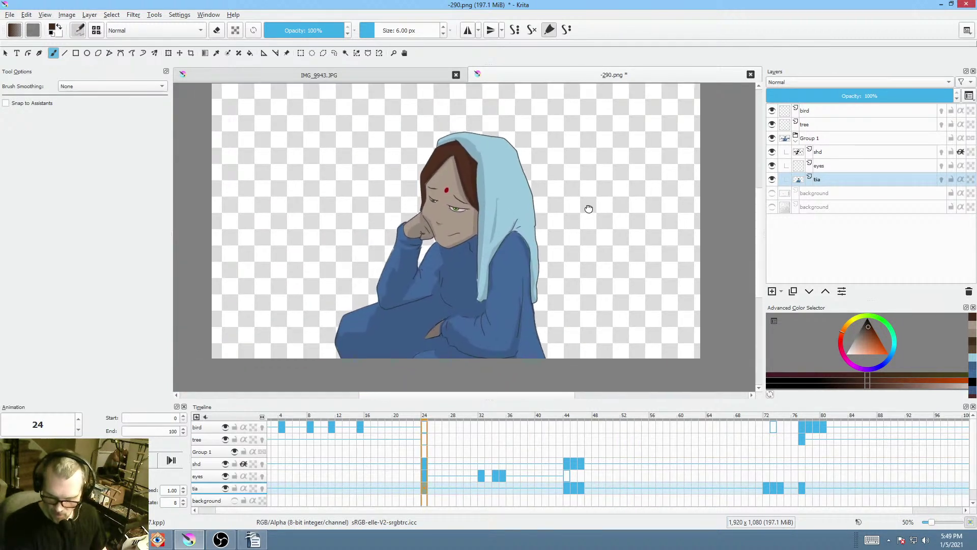
pyautogui.moveTo(732, 419)
pyautogui.mouseDown()
pyautogui.moveTo(546, 415)
pyautogui.moveTo(777, 424)
pyautogui.moveTo(755, 423)
pyautogui.mouseUp()
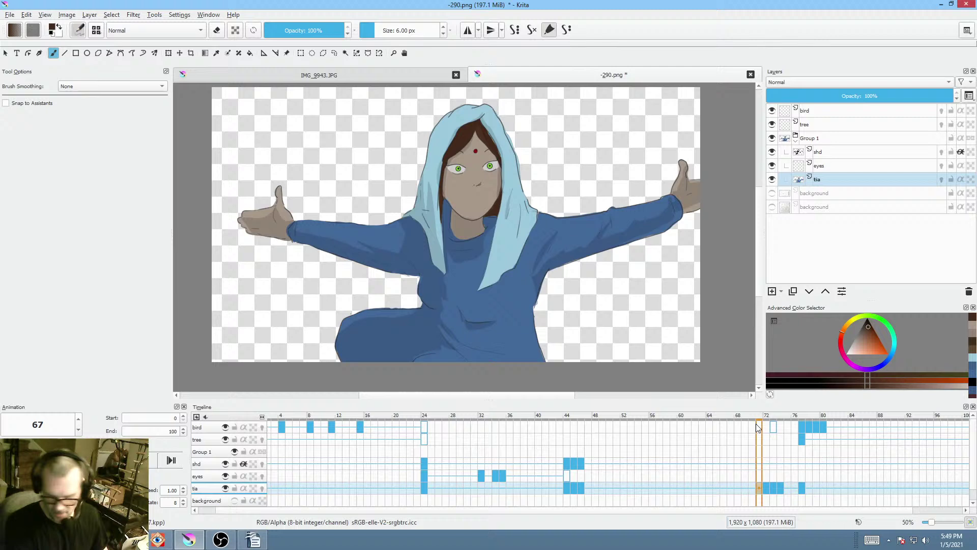
pyautogui.click(701, 491)
pyautogui.press('space')
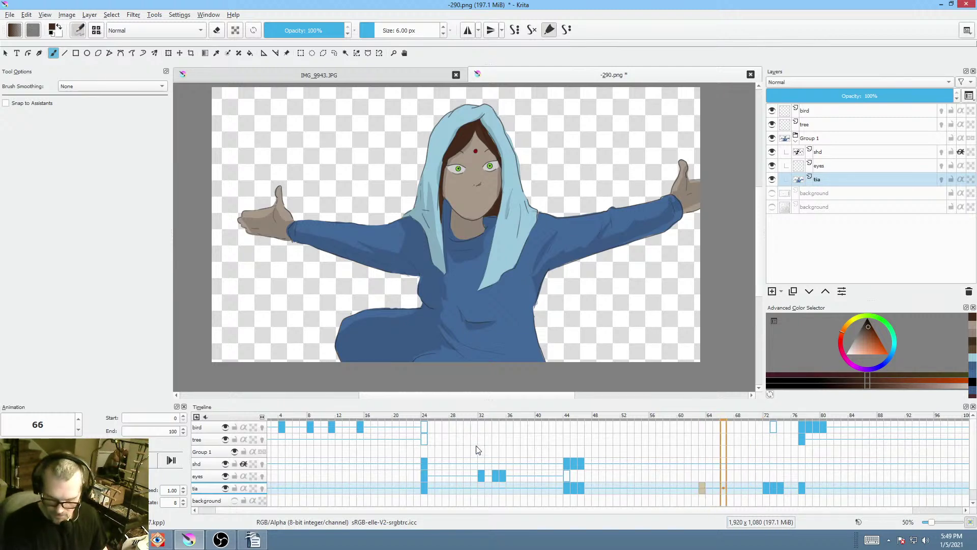
pyautogui.press('space')
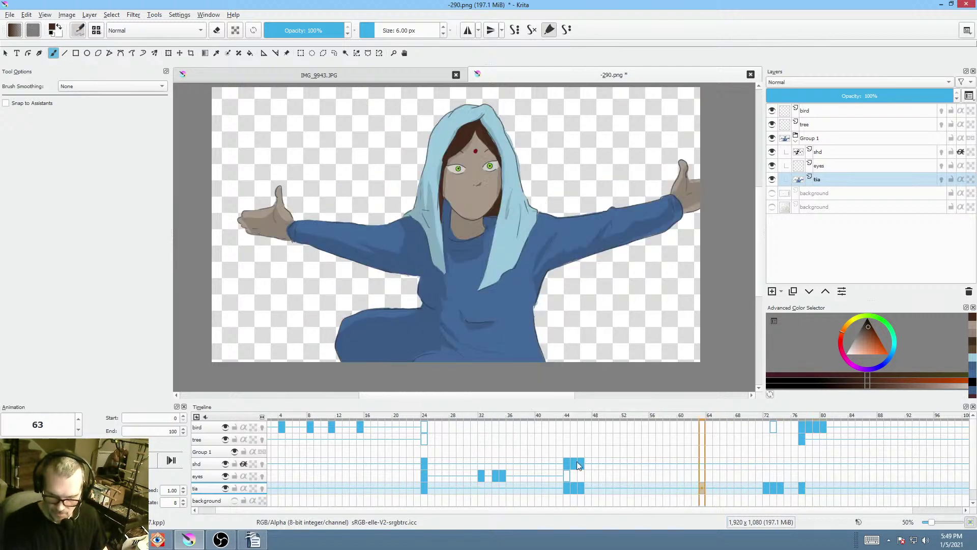
# - Move the tia keyframes at frames 72 and 73 one frame earlier, and play the animation from frame 69
pyautogui.click(771, 487)
pyautogui.click(765, 487)
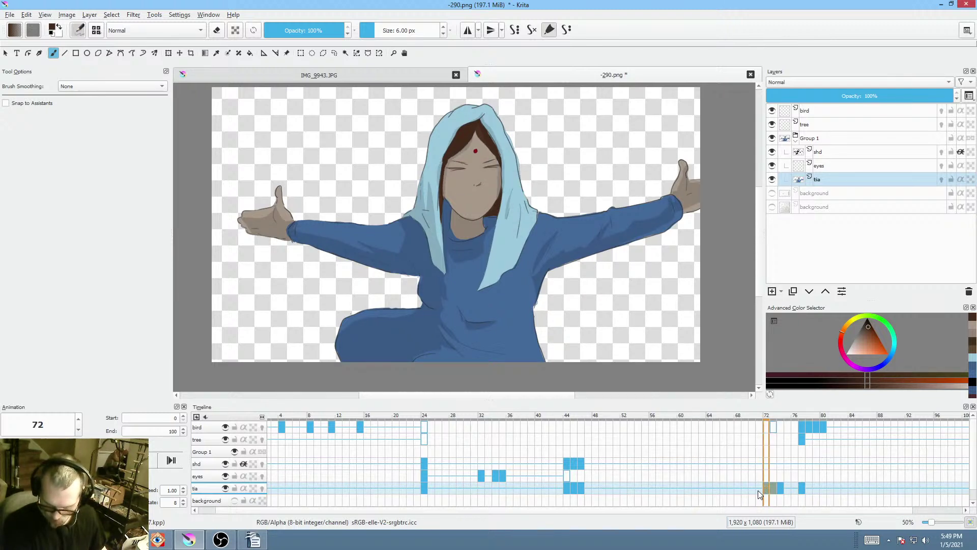
pyautogui.click(756, 487)
pyautogui.click(745, 476)
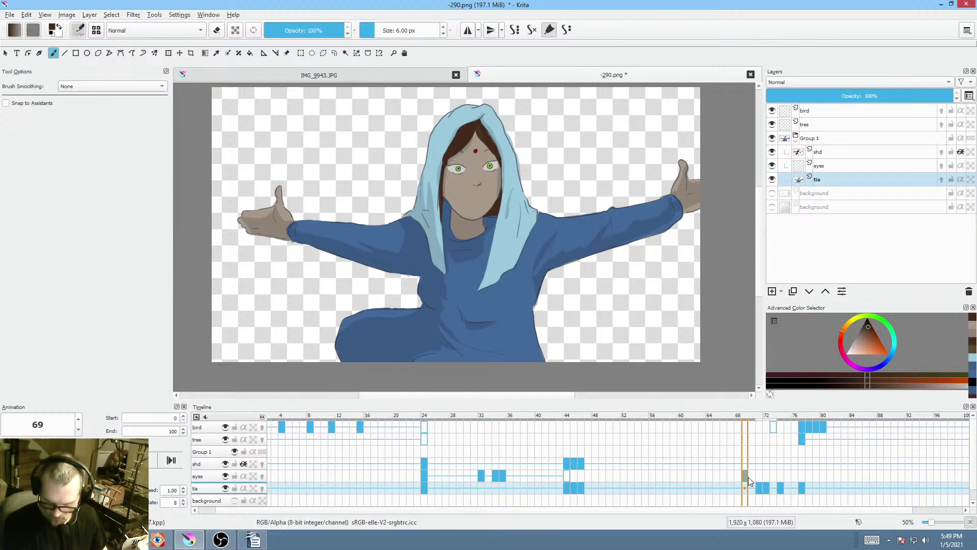
pyautogui.press('space')
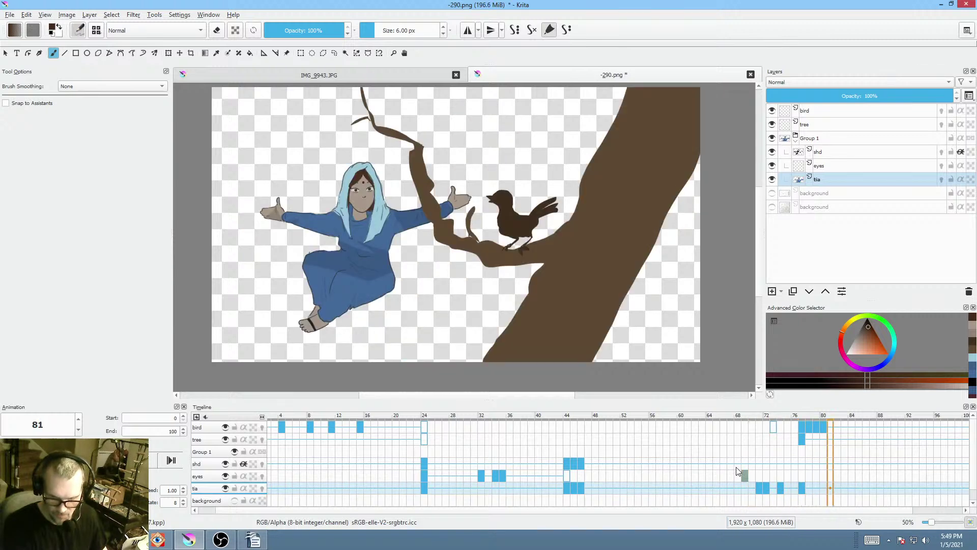
pyautogui.press('space')
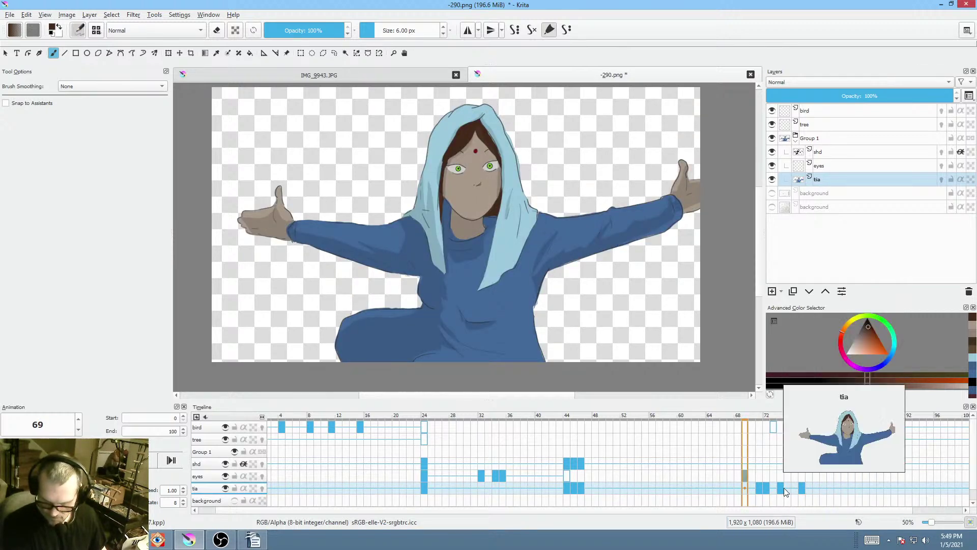
# - Inspect the bird and tia frames just before the zoom-out, and play the animation from frame 44 to judge the expression's timing
pyautogui.moveTo(751, 427)
pyautogui.mouseDown()
pyautogui.moveTo(802, 431)
pyautogui.moveTo(735, 427)
pyautogui.mouseUp()
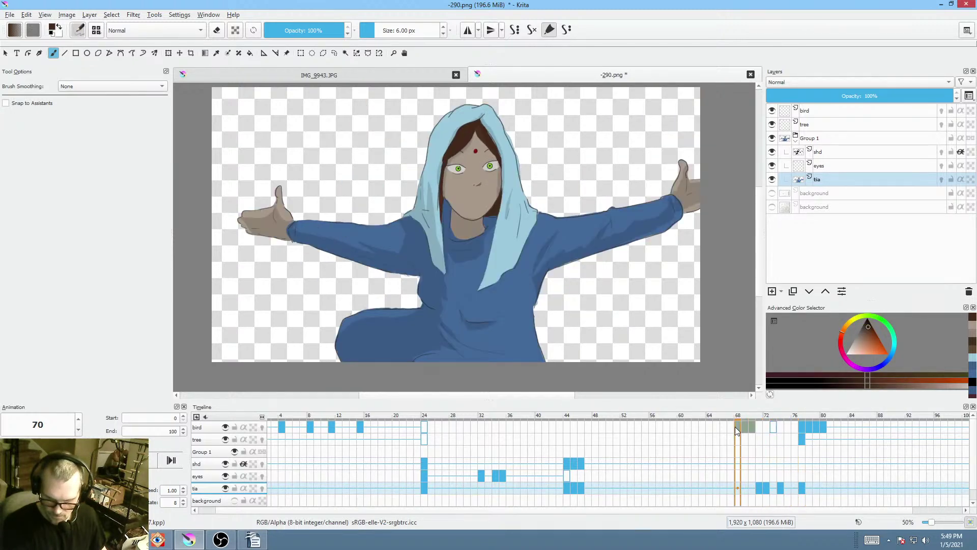
pyautogui.click(763, 431)
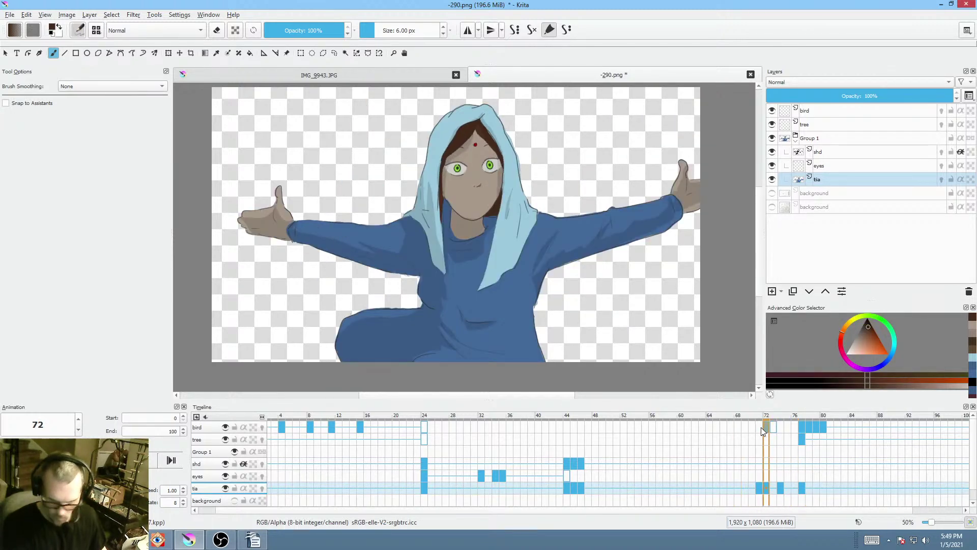
pyautogui.click(213, 431)
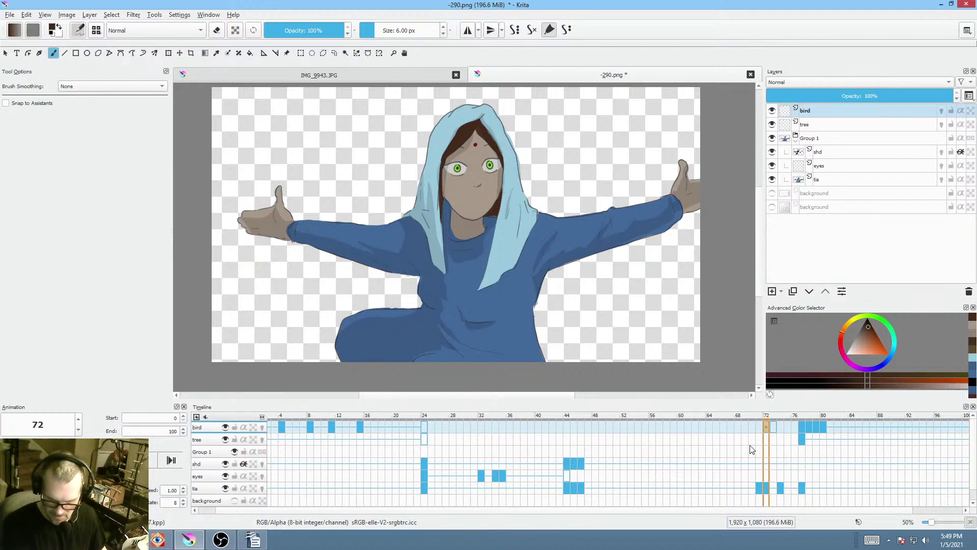
pyautogui.moveTo(746, 427); pyautogui.dragTo(781, 429)
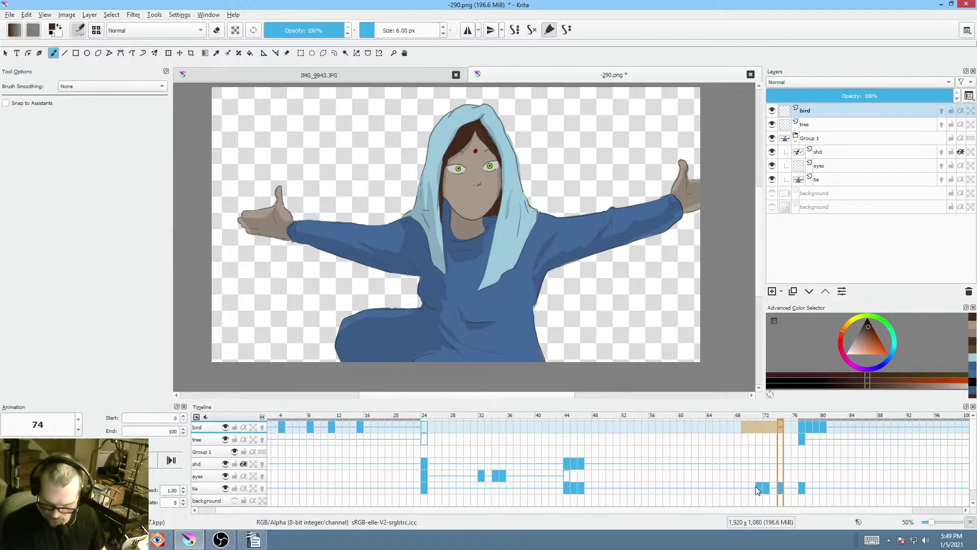
pyautogui.moveTo(757, 489); pyautogui.dragTo(782, 489)
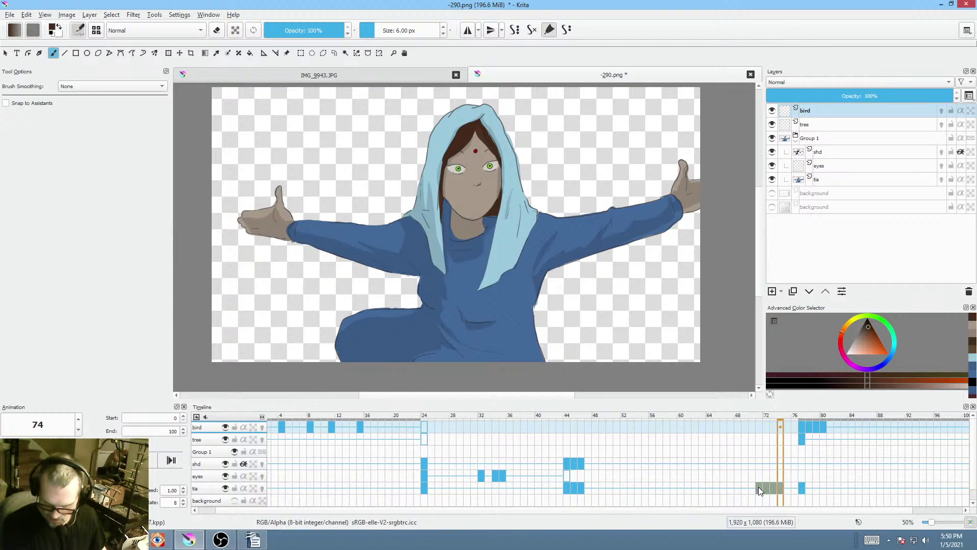
pyautogui.click(564, 489)
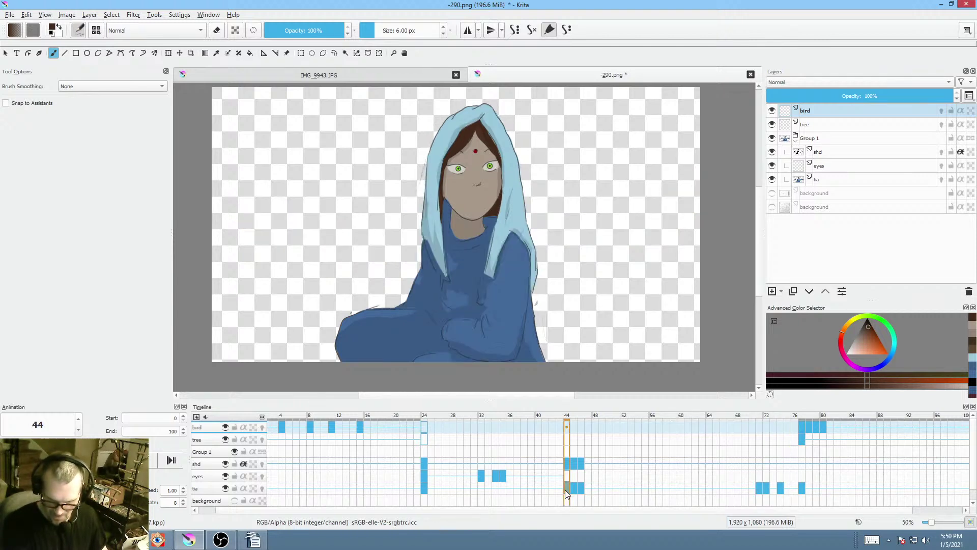
pyautogui.scroll(-2, 539, 243)
pyautogui.scroll(2, 532, 244)
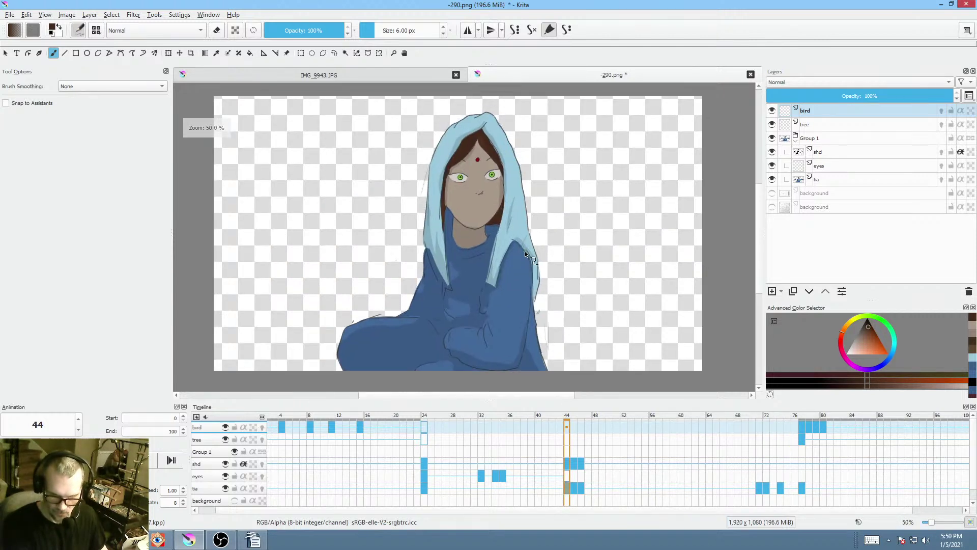
pyautogui.press('space')
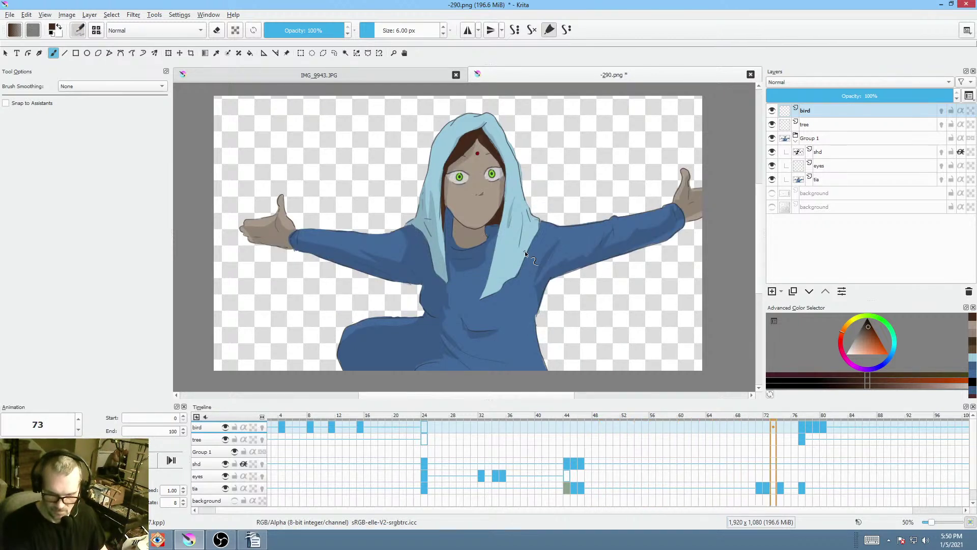
pyautogui.press('space')
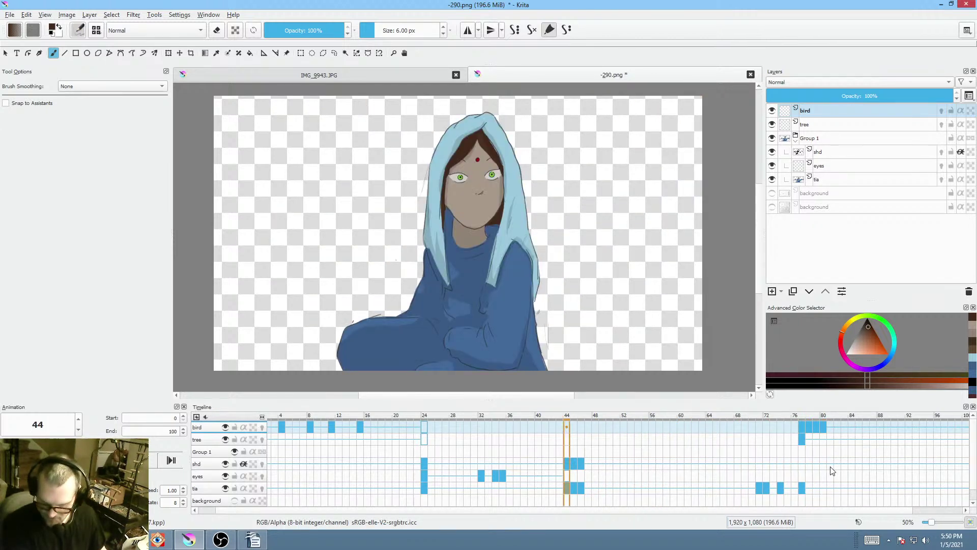
# - Shift the zoom-out keyframes on the bird, tree and tia layers so they start at frame 82, and play the animation from frame 66
pyautogui.click(805, 430)
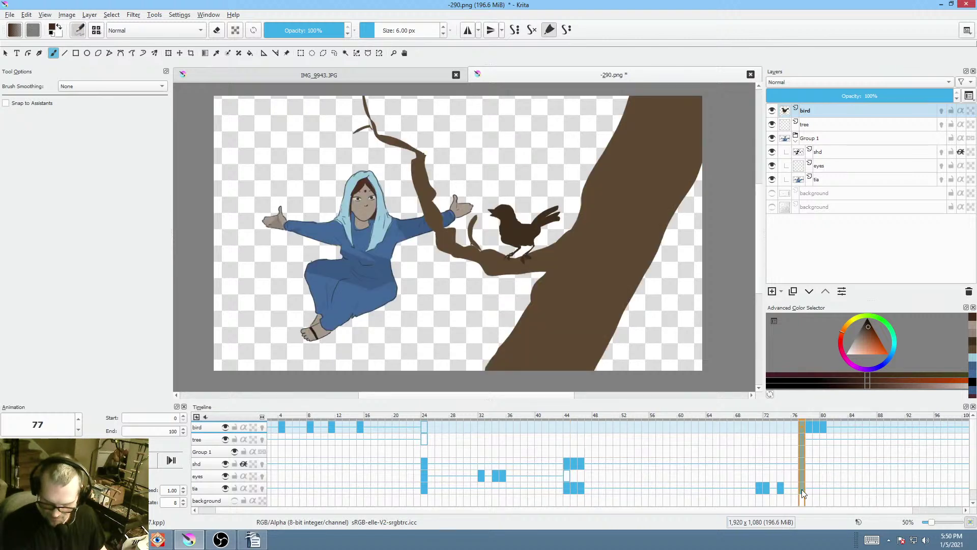
pyautogui.moveTo(802, 427); pyautogui.dragTo(838, 433)
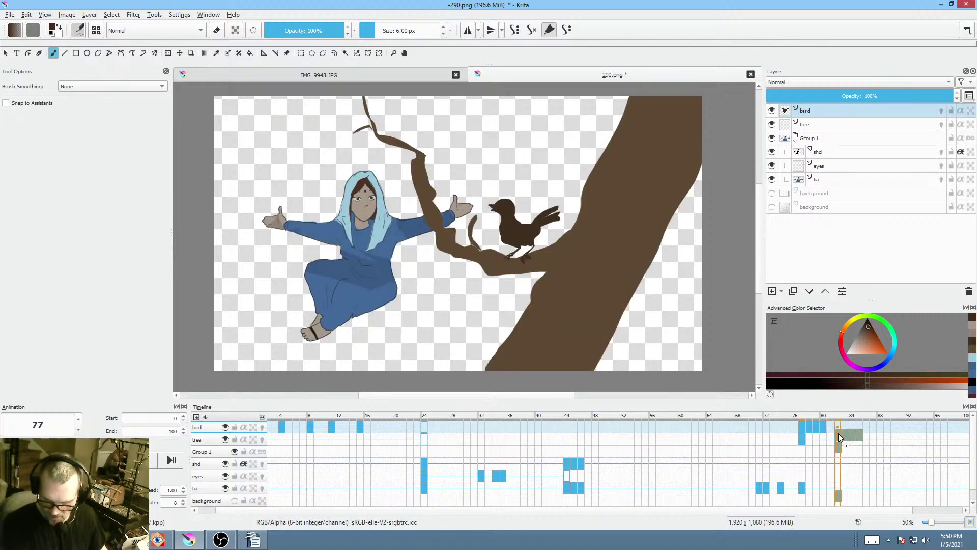
pyautogui.click(727, 462)
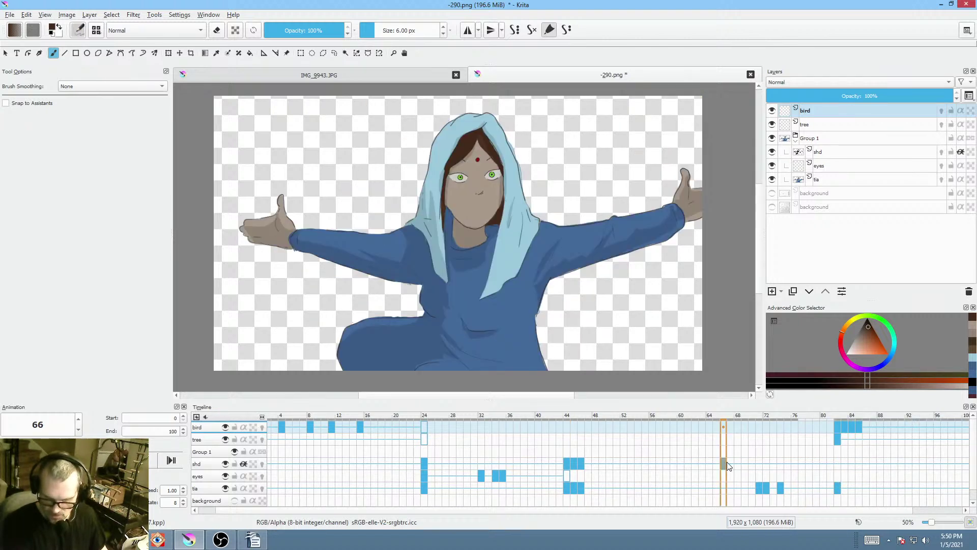
pyautogui.press('space')
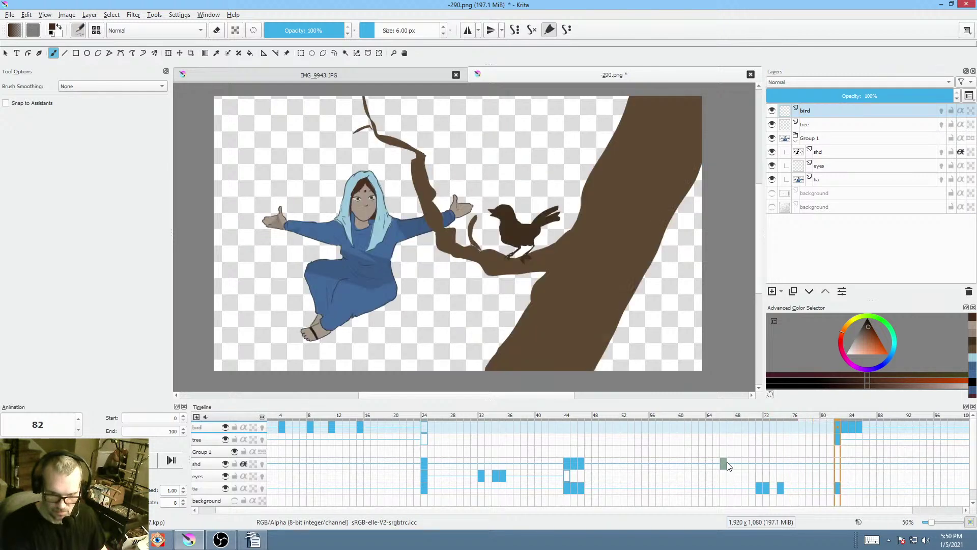
pyautogui.press('space')
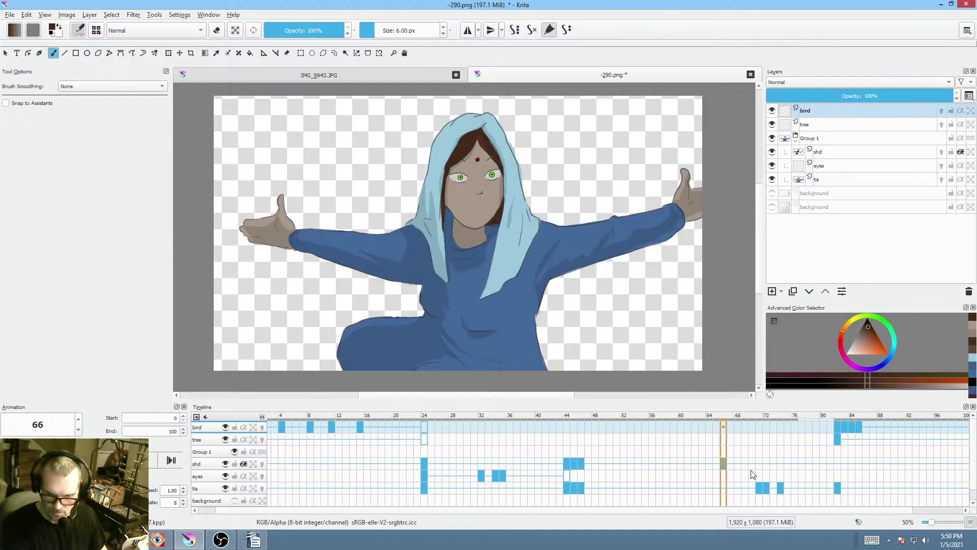
# - Check the pause before the zoom-out, play from frame 82, and go back to the first bird keyframe at frame 4
pyautogui.moveTo(794, 474); pyautogui.dragTo(836, 471)
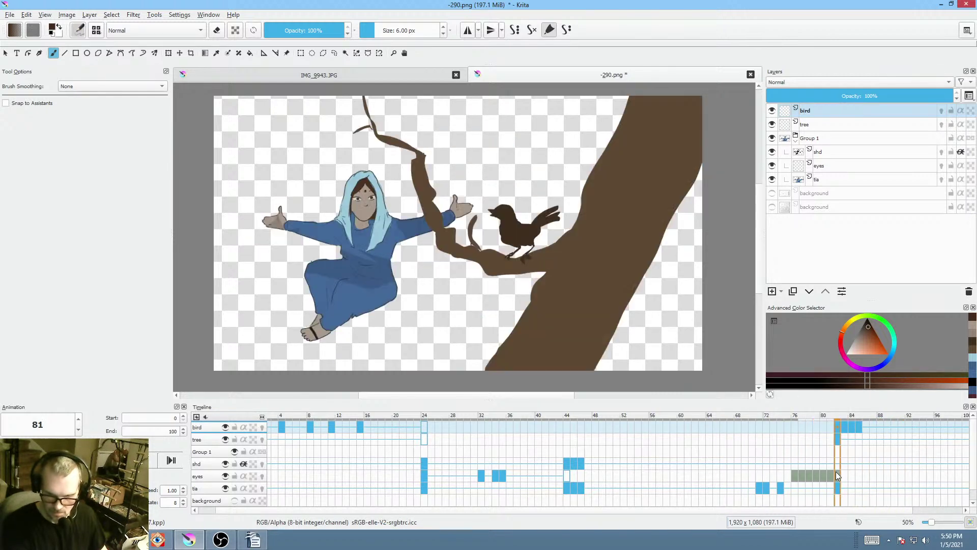
pyautogui.click(836, 486)
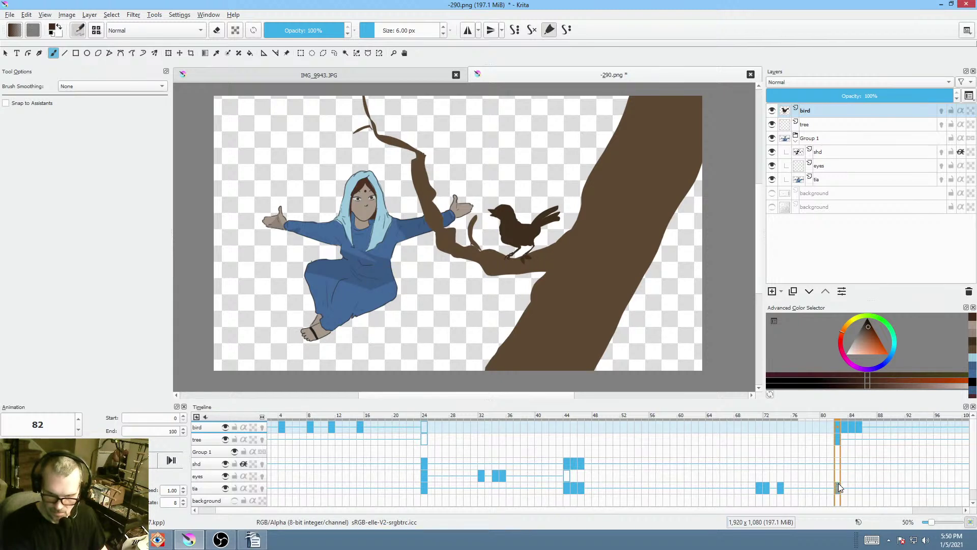
pyautogui.press('space')
pyautogui.press('space')
pyautogui.moveTo(775, 453); pyautogui.dragTo(629, 461)
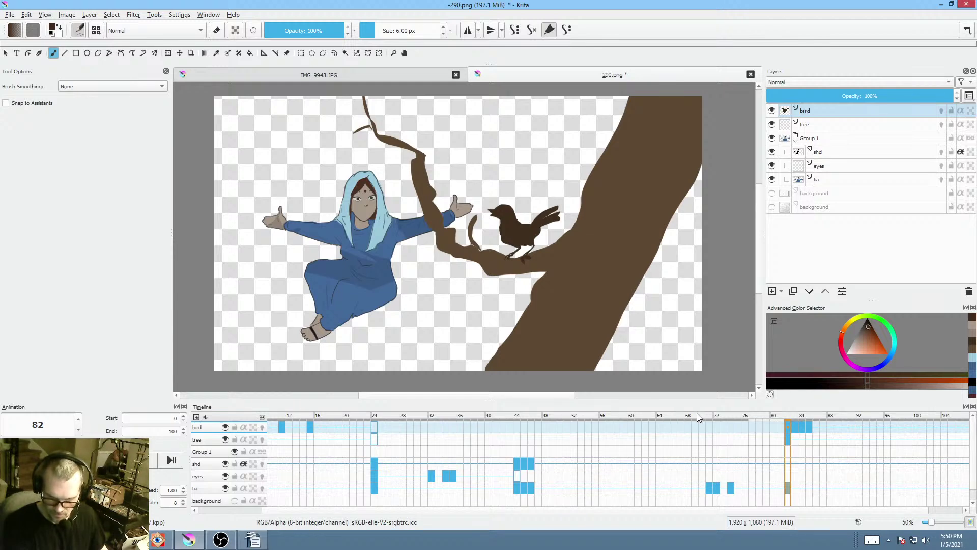
pyautogui.moveTo(697, 414); pyautogui.dragTo(214, 354)
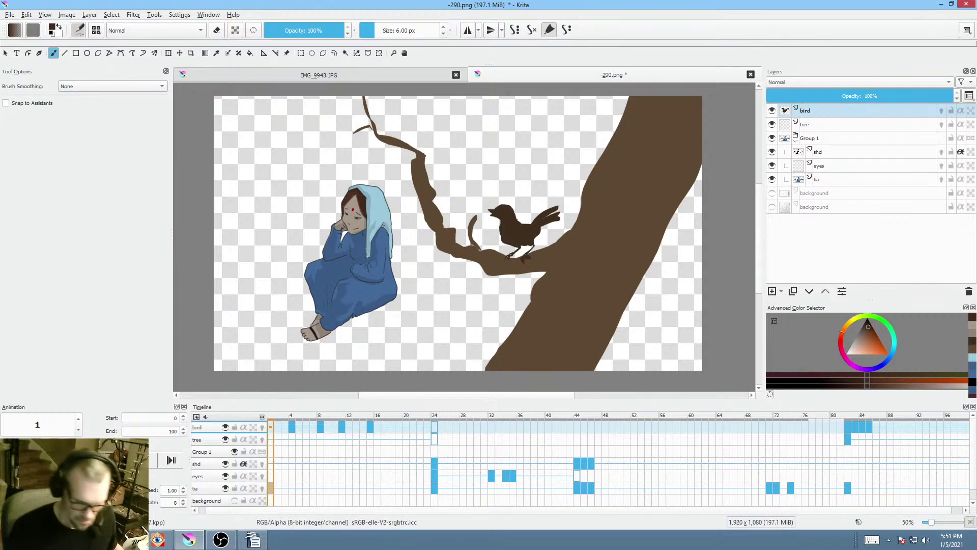
pyautogui.click(292, 424)
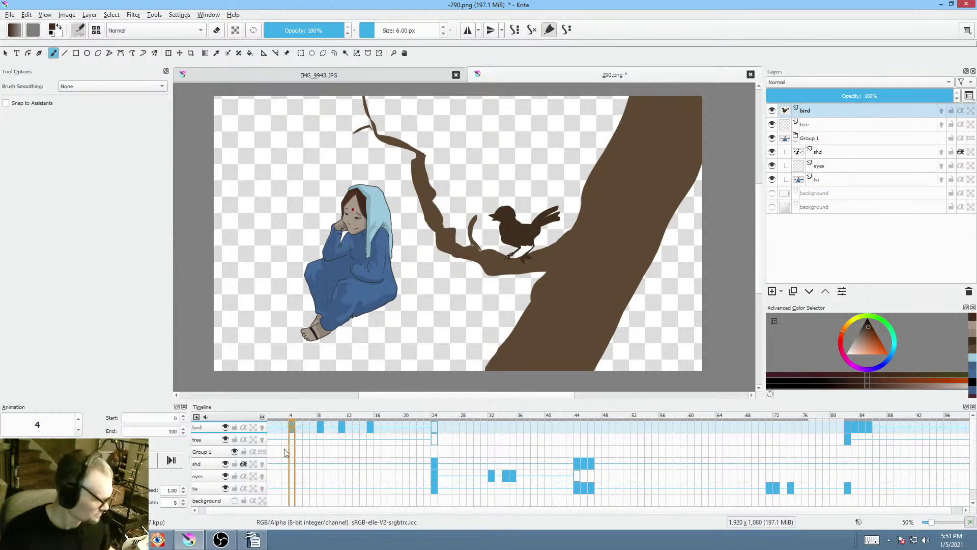
# - Play the animation from frame 0 and again from frame 68 to check the timing, and save the document
pyautogui.press('Home')
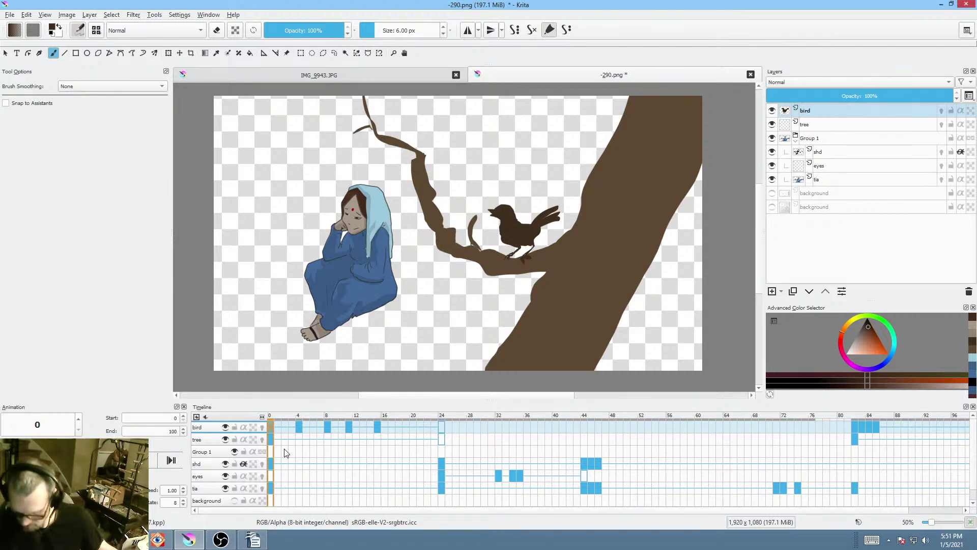
pyautogui.press('space')
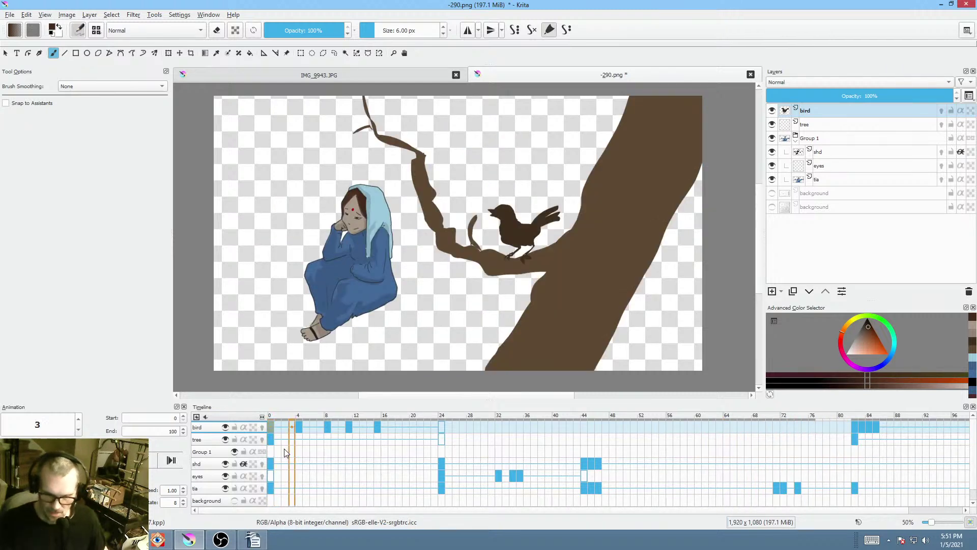
pyautogui.press('space')
pyautogui.click(773, 415)
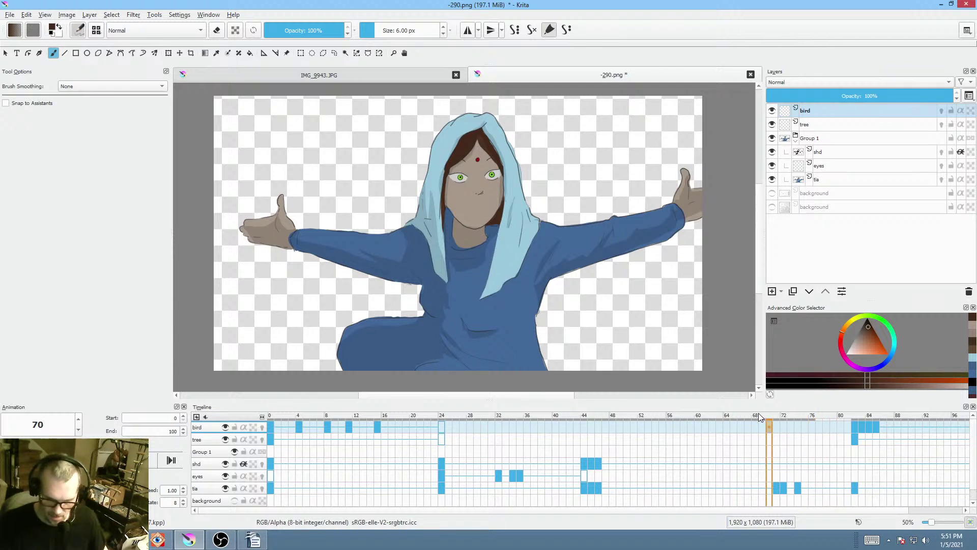
pyautogui.press('space')
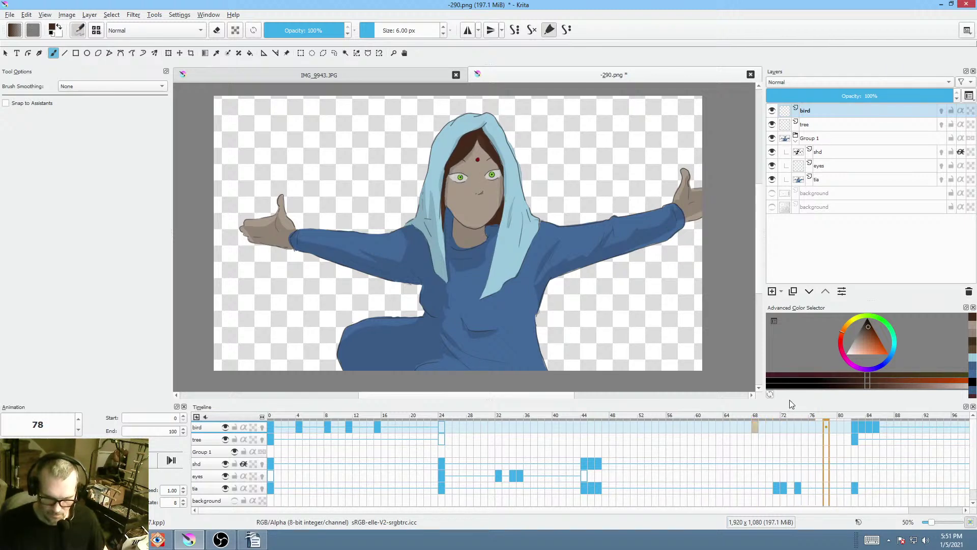
pyautogui.press('space')
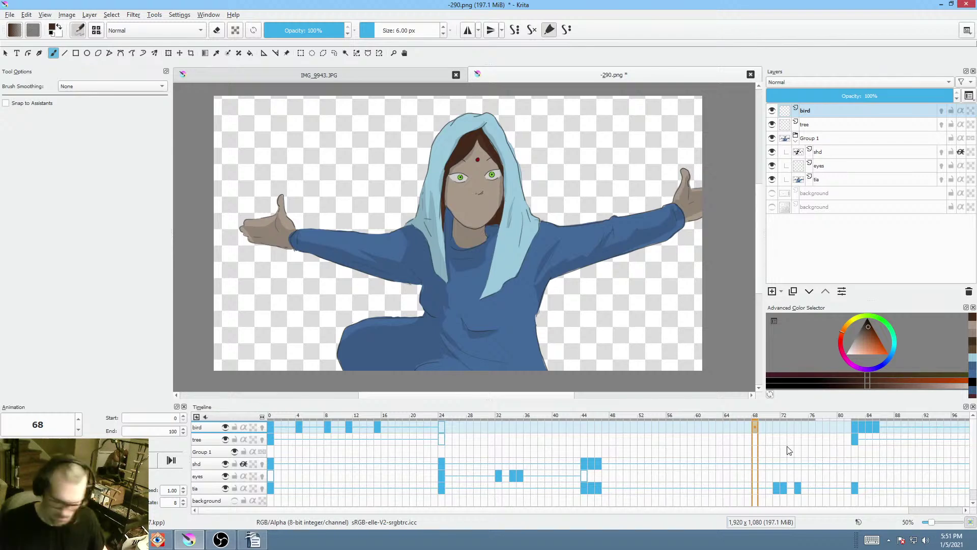
pyautogui.hotkey('ctrl', 's')
# - Move the tia keyframe at frame 74 onto frame 72, and play the animation from frame 64 to judge the expression
pyautogui.click(631, 425)
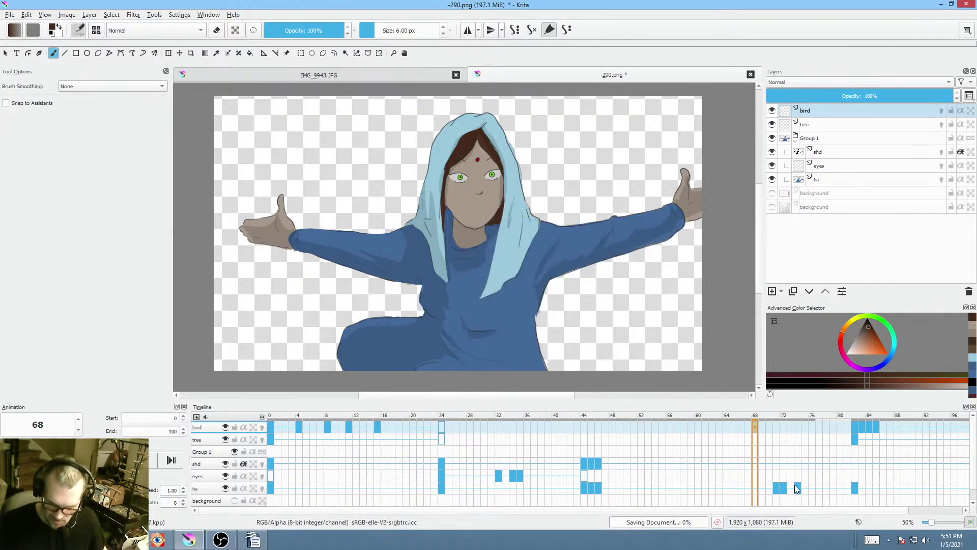
pyautogui.moveTo(798, 483)
pyautogui.mouseDown()
pyautogui.moveTo(783, 502)
pyautogui.moveTo(784, 484)
pyautogui.mouseUp()
pyautogui.click(724, 423)
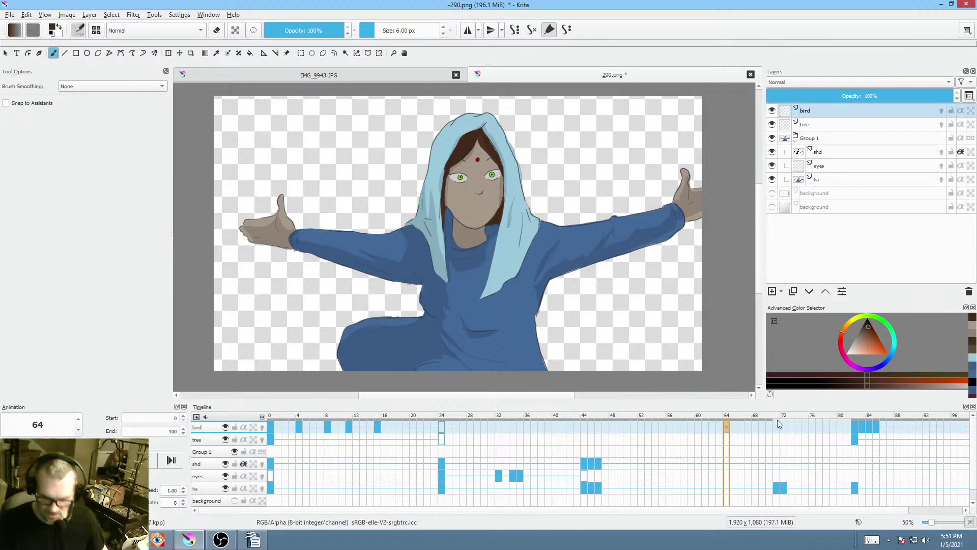
pyautogui.press('space')
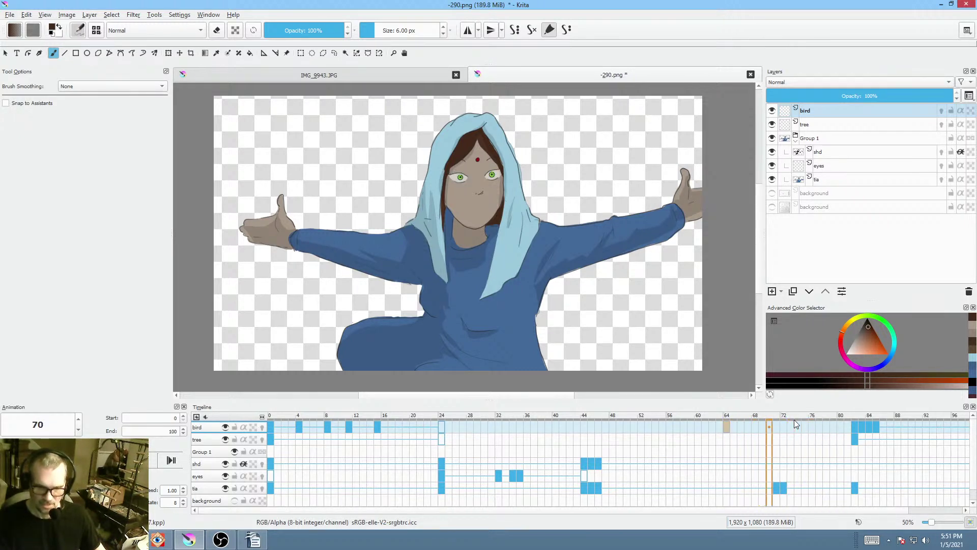
pyautogui.press('space')
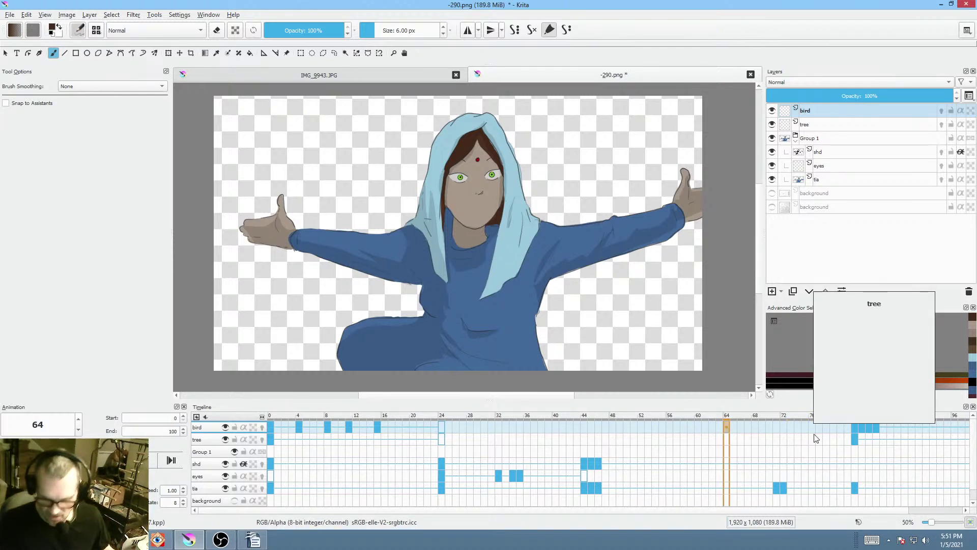
pyautogui.press('space')
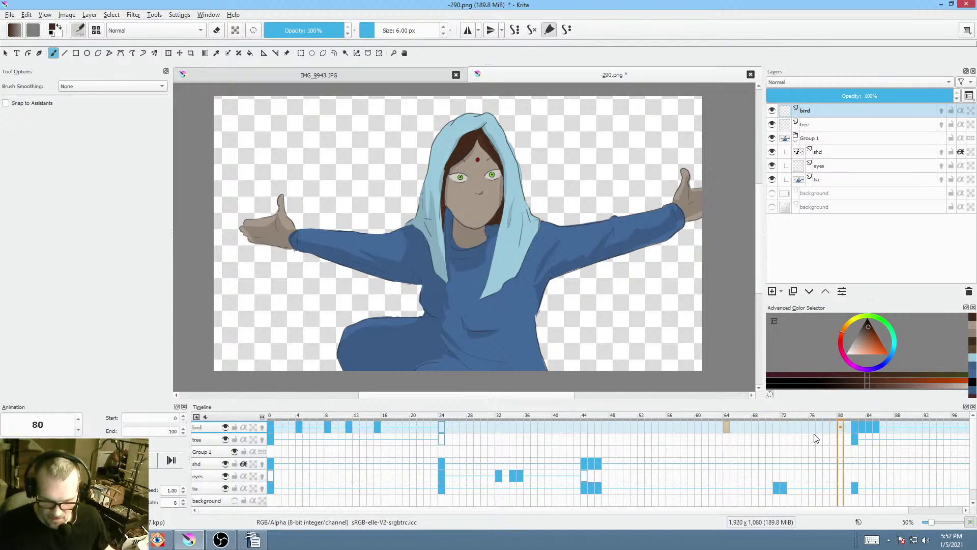
pyautogui.press('space')
# - Save the document as a PNG image with a Krita file saved alongside it
pyautogui.click(10, 14)
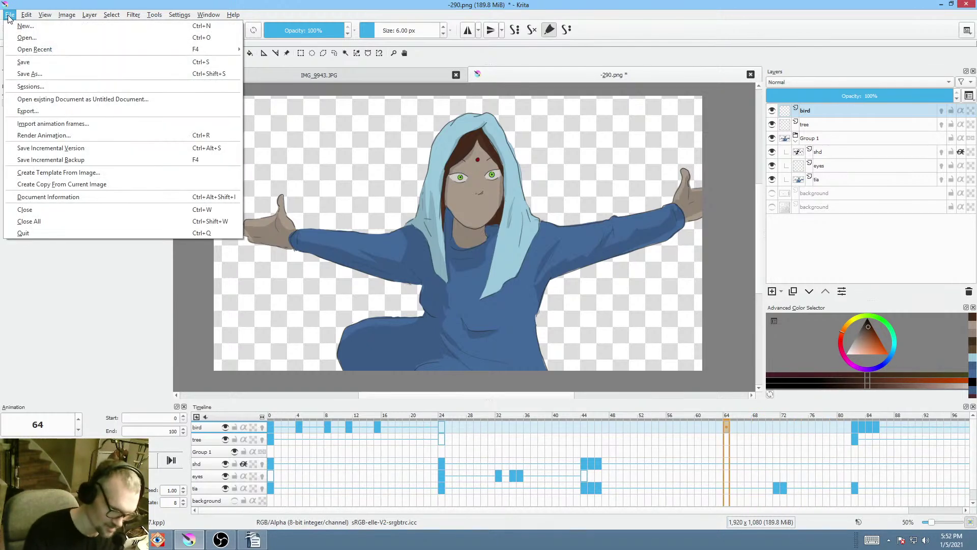
pyautogui.click(22, 61)
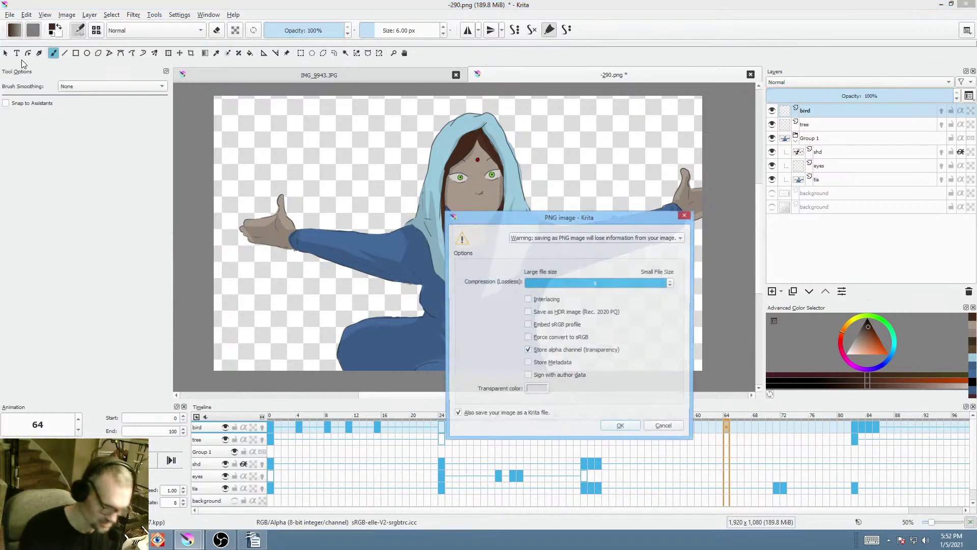
pyautogui.click(622, 427)
# - Play the animation from frames 79 and 70, and inspect the zoomed-out drawing at frame 82
pyautogui.click(827, 425)
pyautogui.press('space')
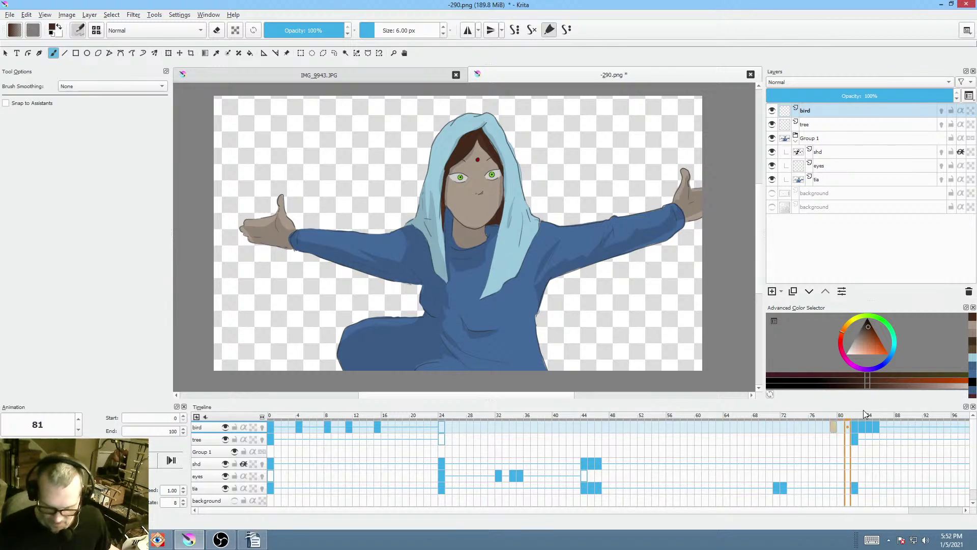
pyautogui.press('space')
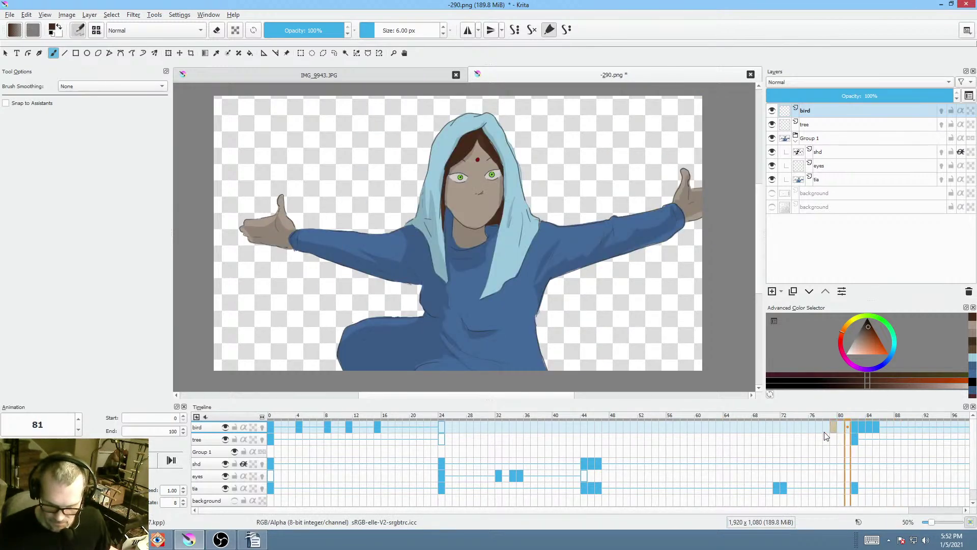
pyautogui.click(771, 413)
pyautogui.press('space')
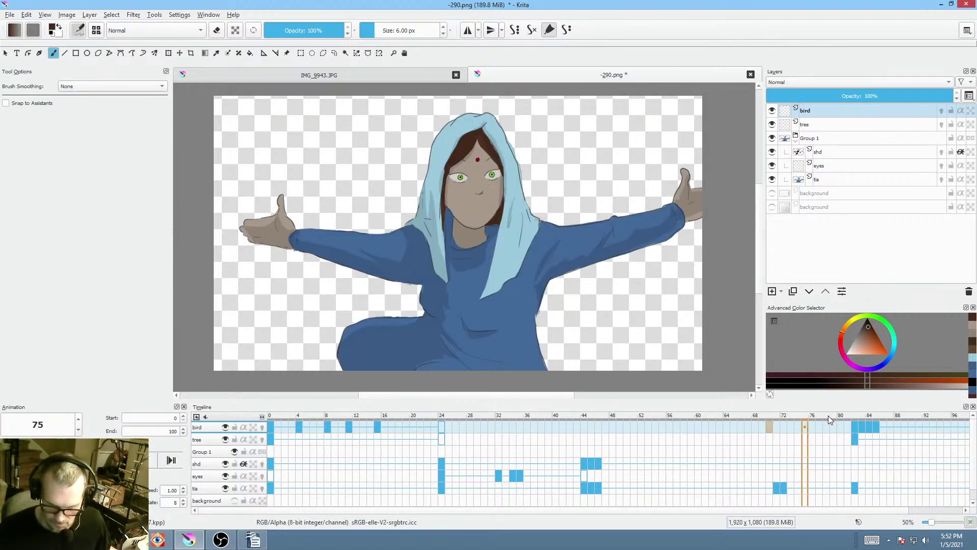
pyautogui.press('space')
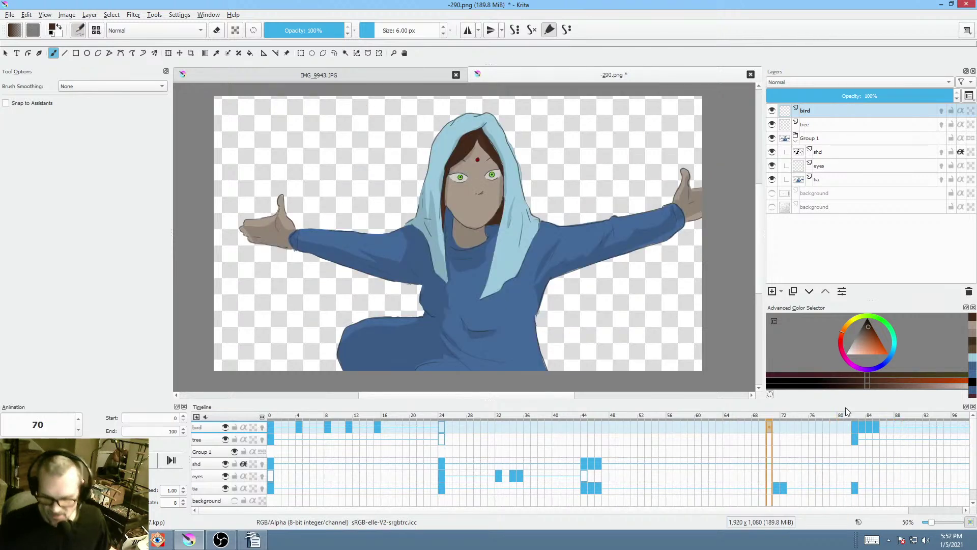
pyautogui.moveTo(825, 415); pyautogui.dragTo(856, 417)
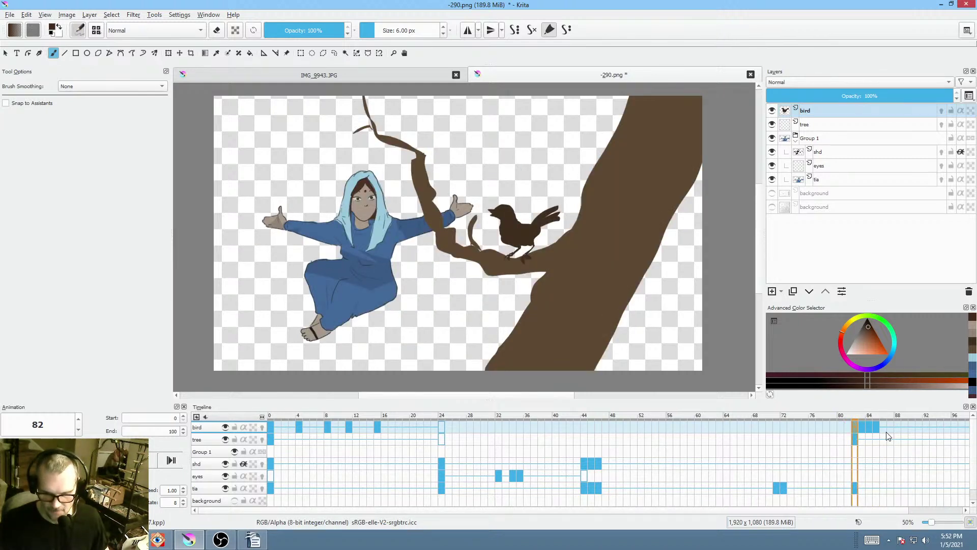
# - Delete the zoom-out keyframes from frame 82 onward on the bird, tree and tia layers, and play the animation from frame 69
pyautogui.moveTo(854, 427)
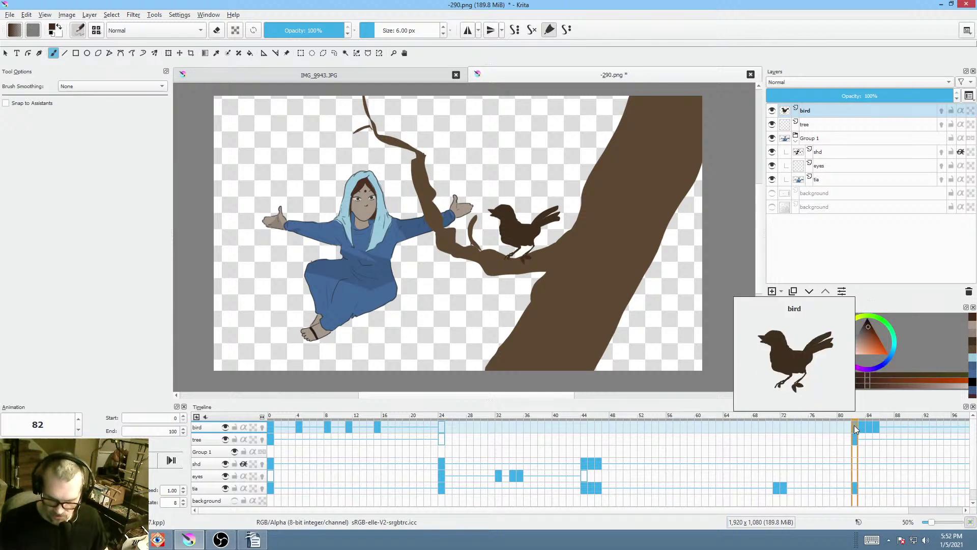
pyautogui.keyDown('shift'); pyautogui.click(894, 487); pyautogui.keyUp('shift')
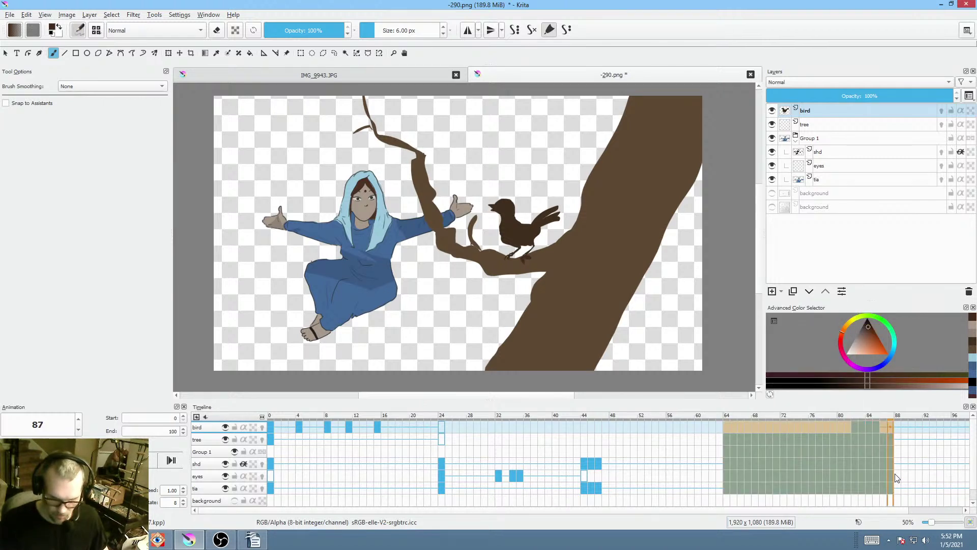
pyautogui.click(856, 427)
pyautogui.keyDown('shift'); pyautogui.click(892, 487); pyautogui.keyUp('shift')
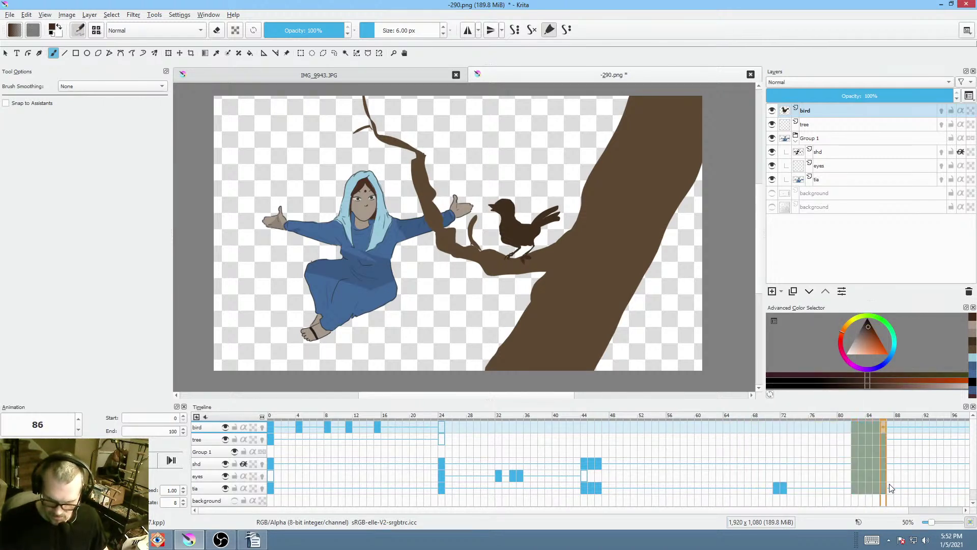
pyautogui.moveTo(882, 480)
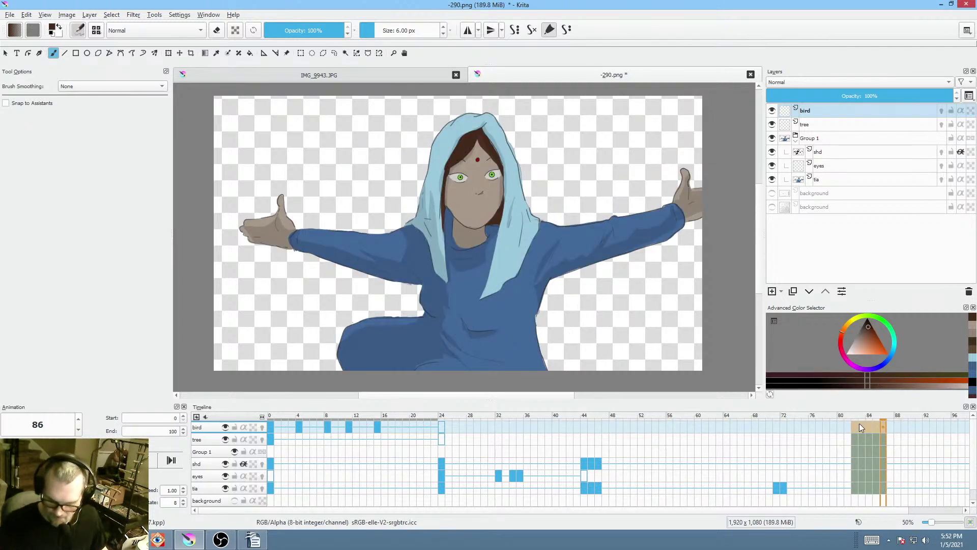
pyautogui.click(857, 426)
pyautogui.click(764, 423)
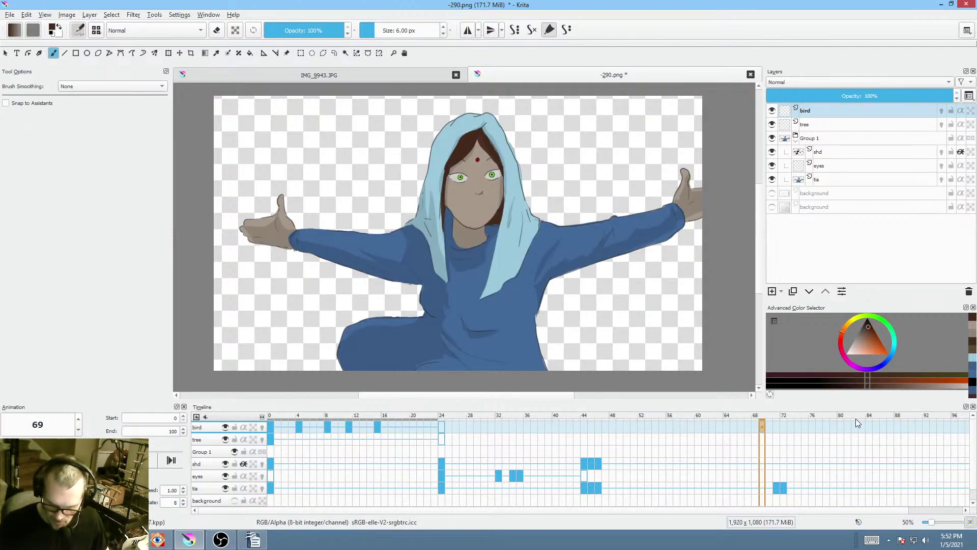
pyautogui.press('space')
pyautogui.press('space')
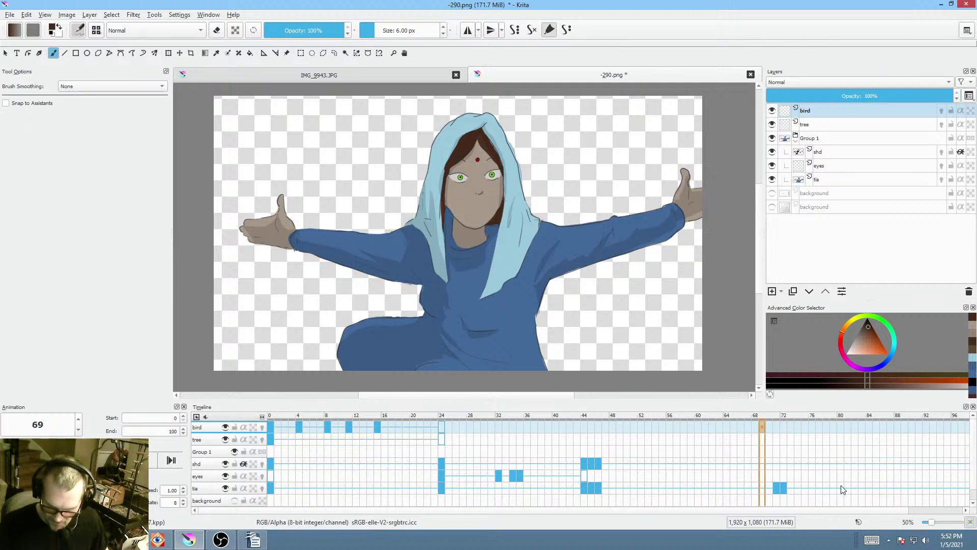
# - Add blank keyframes at frame 80 on the tia, eyes, shd, bird and tree layers
pyautogui.click(841, 489)
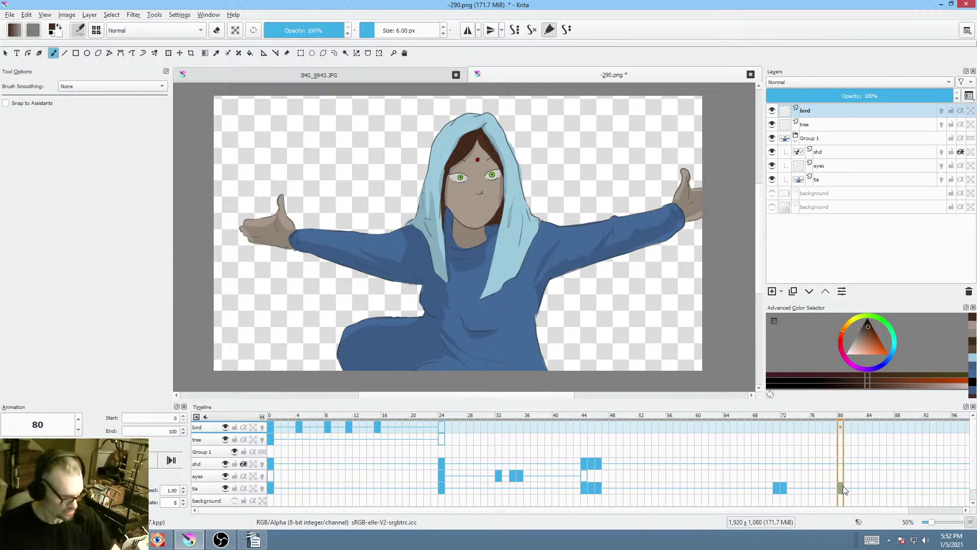
pyautogui.press('Insert')
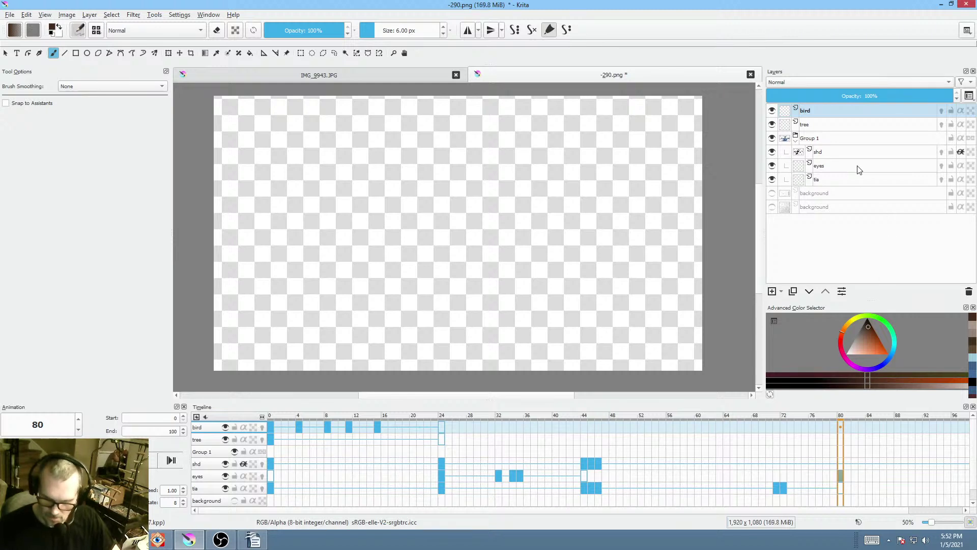
pyautogui.click(857, 166)
pyautogui.click(841, 477)
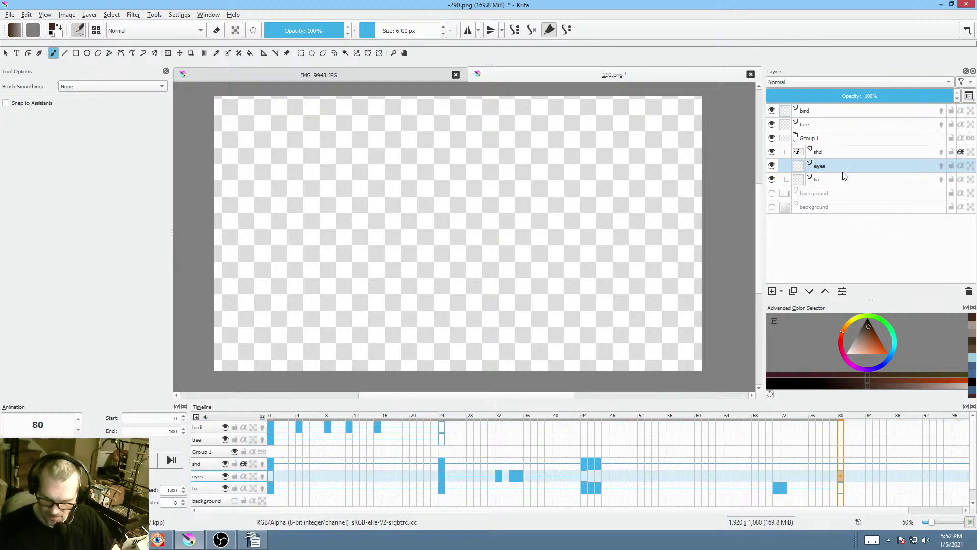
pyautogui.click(841, 153)
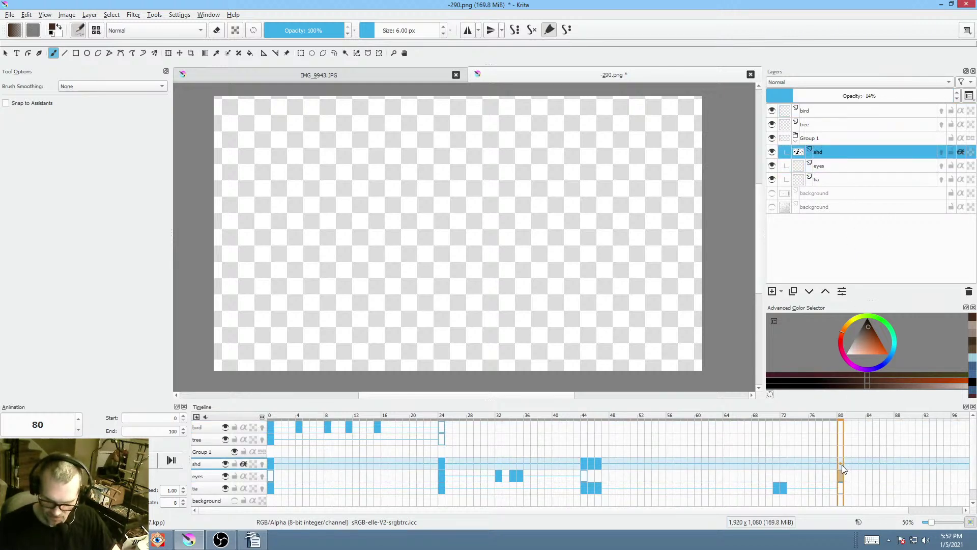
pyautogui.click(841, 465)
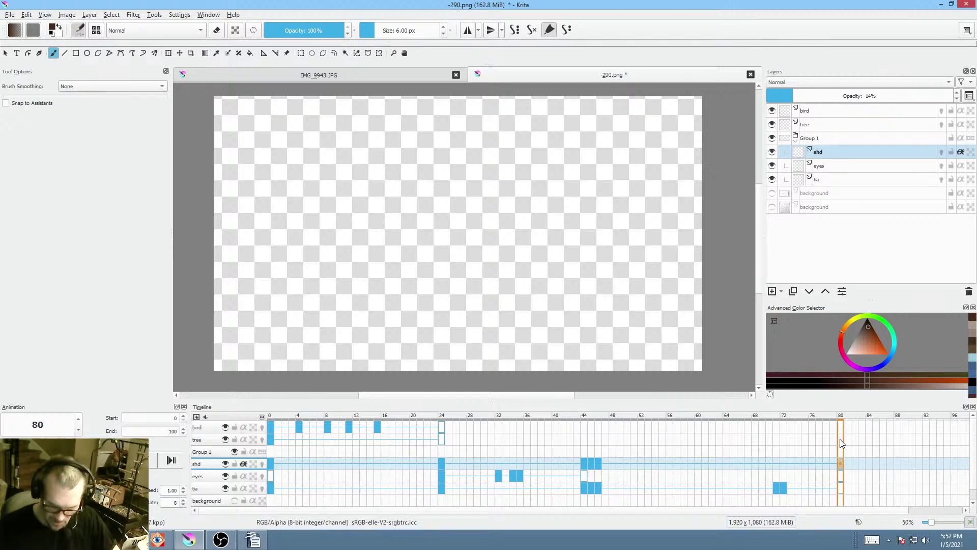
pyautogui.click(840, 440)
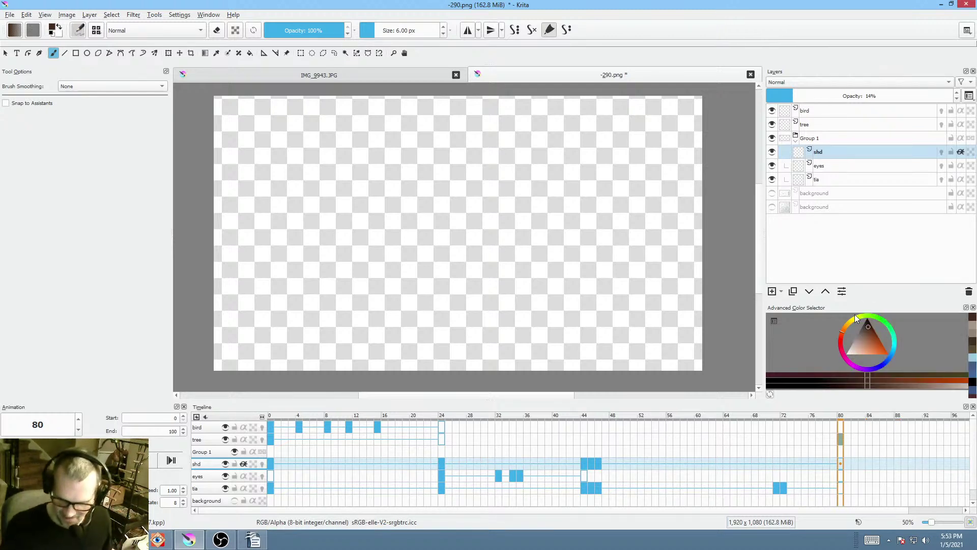
pyautogui.click(840, 427)
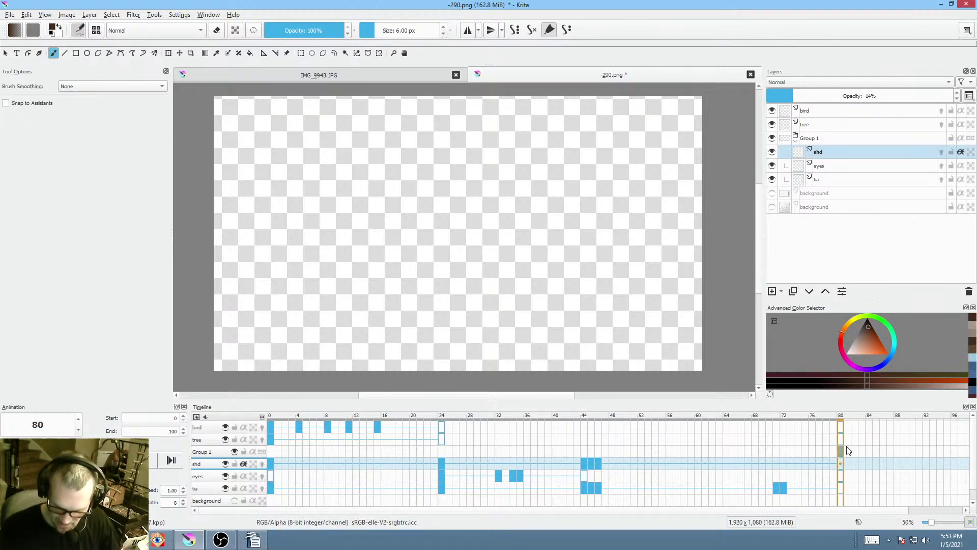
pyautogui.click(841, 438)
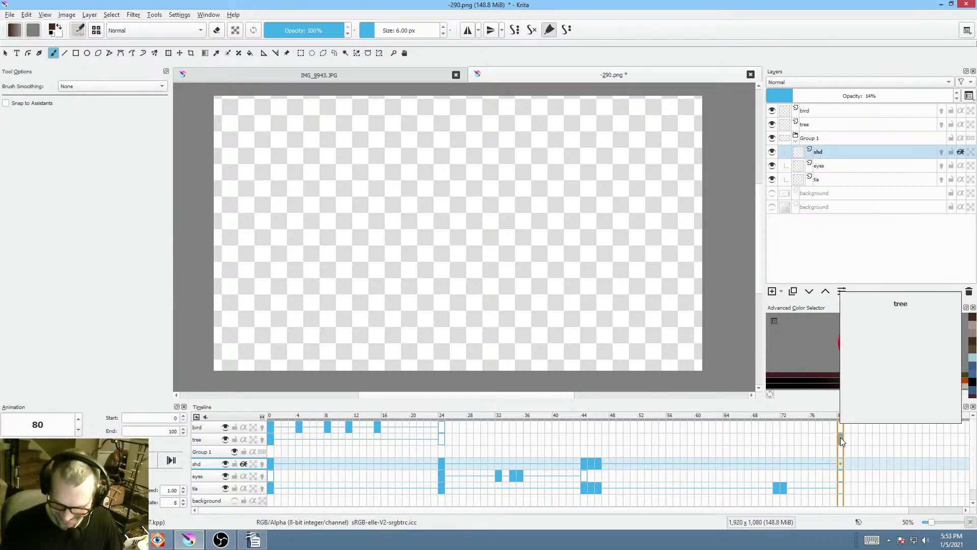
pyautogui.click(841, 438)
# - Sample the trunk's brown from the tree drawing at frame 15, and return to frame 80 on the tree layer
pyautogui.click(440, 426)
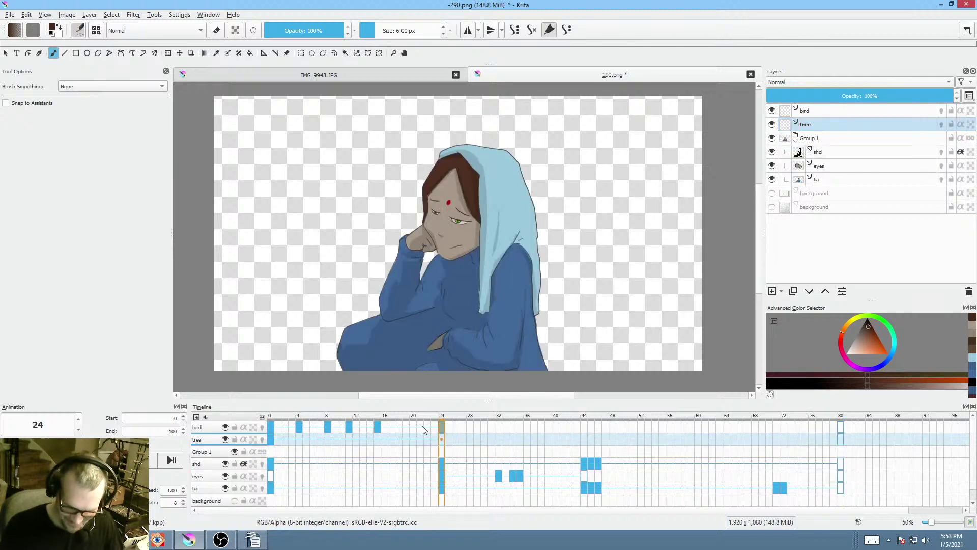
pyautogui.click(377, 425)
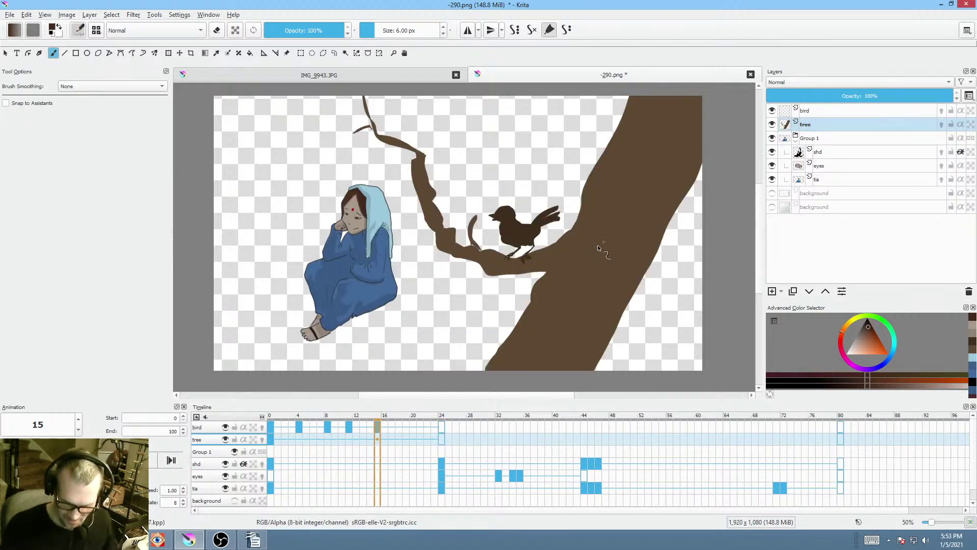
pyautogui.keyDown('ctrl'); pyautogui.click(601, 249); pyautogui.keyUp('ctrl')
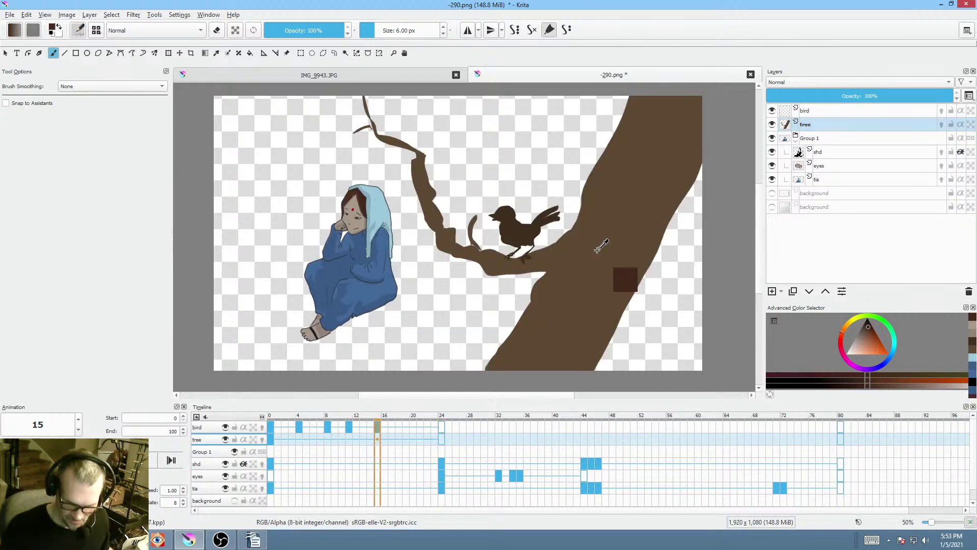
pyautogui.click(846, 437)
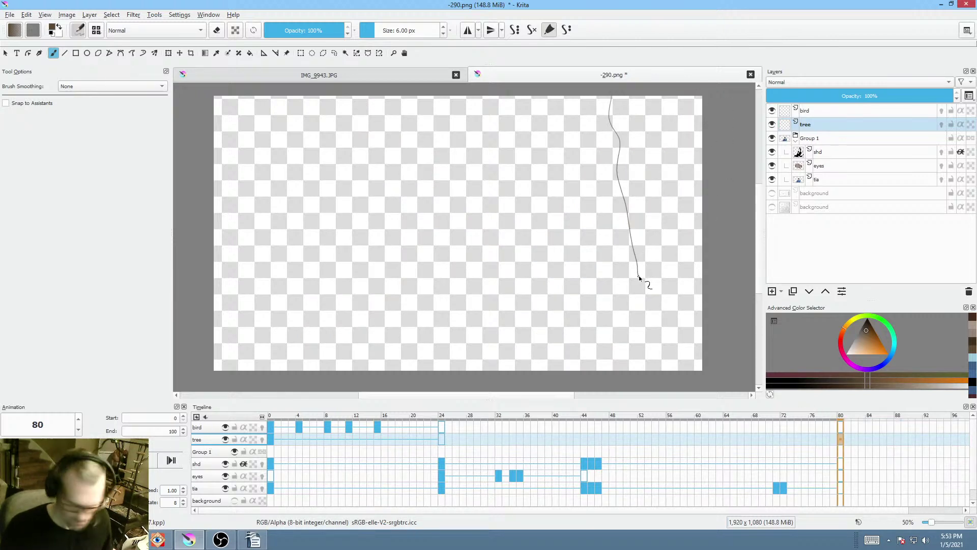
# - Draw a solid brown trunk along the canvas's right edge with a branch reaching left on the tree layer at frame 80
pyautogui.press('p')
pyautogui.moveTo(603, 91)
pyautogui.mouseDown()
pyautogui.moveTo(637, 347)
pyautogui.moveTo(737, 362)
pyautogui.moveTo(721, 85)
pyautogui.mouseUp()
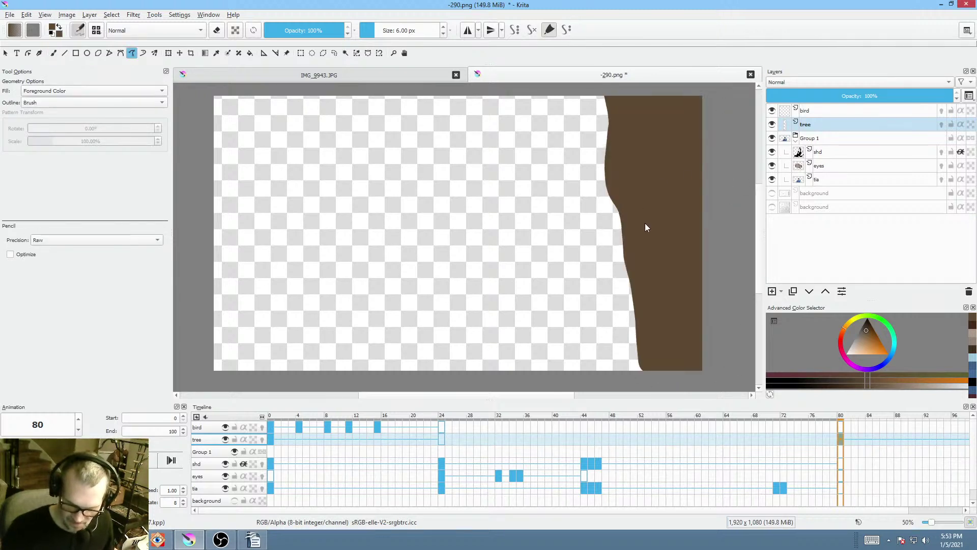
pyautogui.moveTo(645, 227)
pyautogui.mouseDown()
pyautogui.moveTo(550, 240)
pyautogui.moveTo(424, 307)
pyautogui.moveTo(455, 310)
pyautogui.moveTo(557, 255)
pyautogui.moveTo(654, 243)
pyautogui.mouseUp()
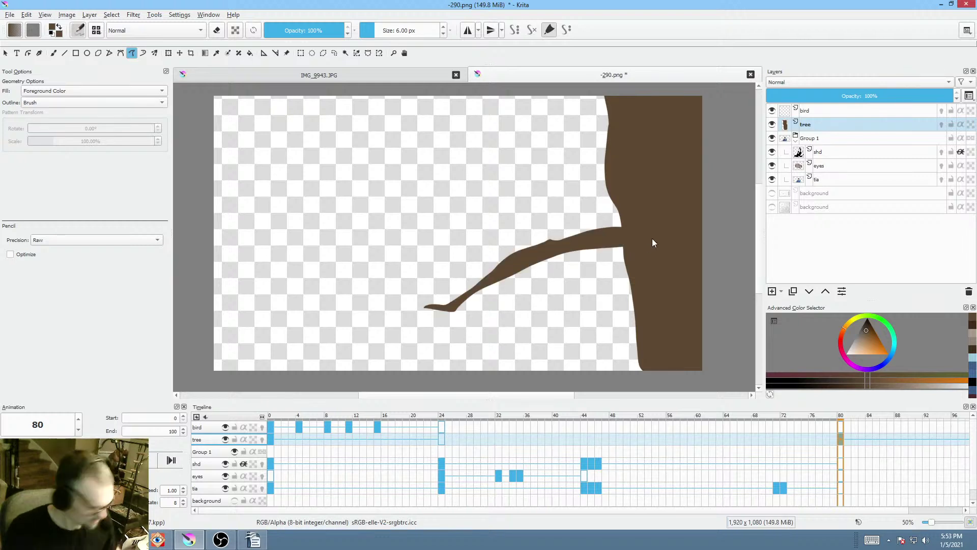
# - Check the tree drawing at frame 0, and extend the frame 80 branch to the canvas's left edge with a short hanging twig
pyautogui.press(',')
pyautogui.press(',')
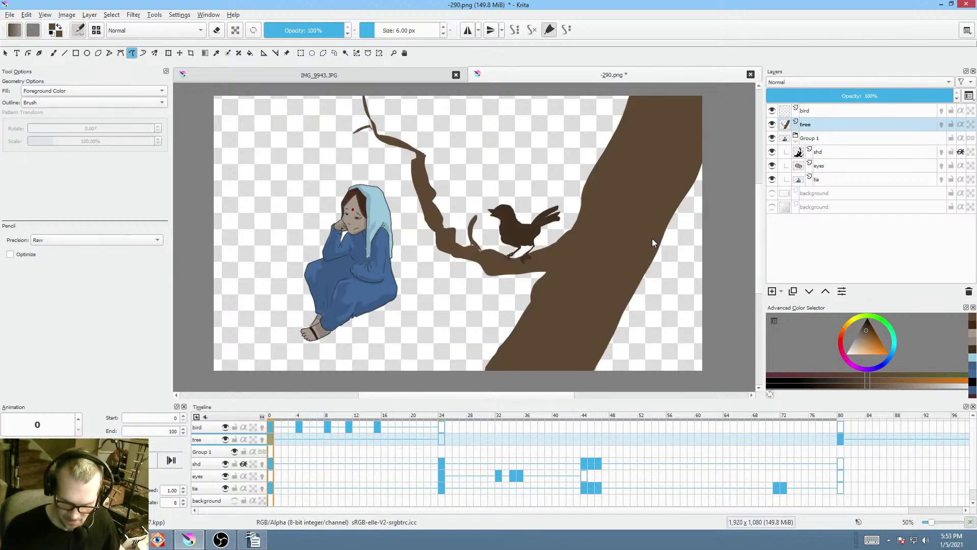
pyautogui.press('.')
pyautogui.press('.')
pyautogui.moveTo(413, 305)
pyautogui.mouseDown()
pyautogui.moveTo(277, 303)
pyautogui.moveTo(229, 272)
pyautogui.moveTo(216, 286)
pyautogui.moveTo(225, 281)
pyautogui.moveTo(271, 310)
pyautogui.moveTo(359, 302)
pyautogui.moveTo(354, 333)
pyautogui.moveTo(364, 305)
pyautogui.moveTo(445, 309)
pyautogui.mouseUp()
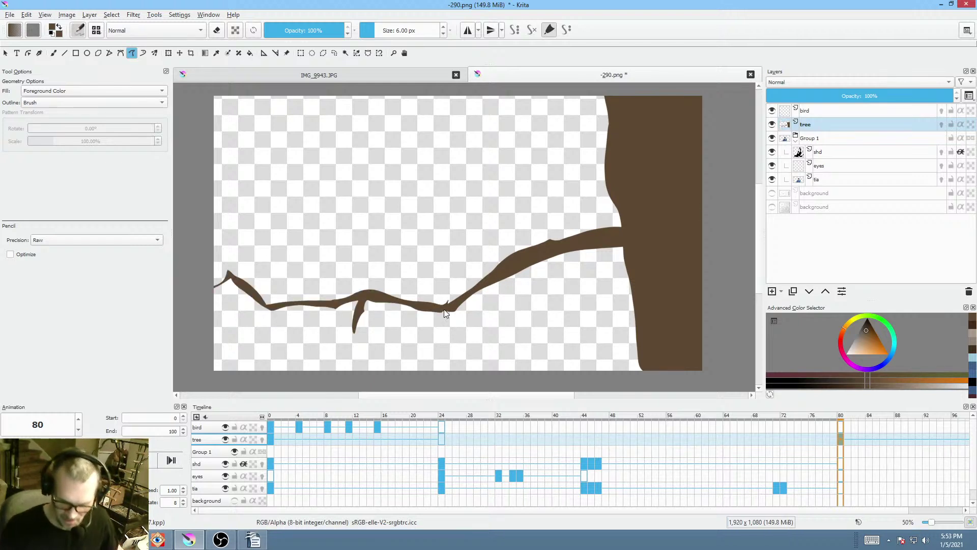
# - Isolate the lowest background layer and move its storyboard sketch to about X 1548, Y -446 px to show the panel 6 bird heads
pyautogui.click(827, 111)
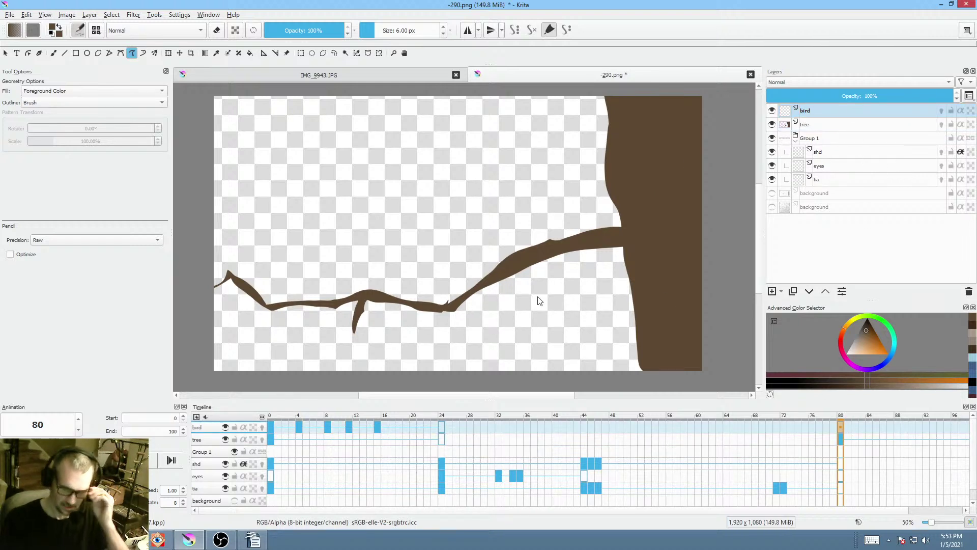
pyautogui.click(831, 208)
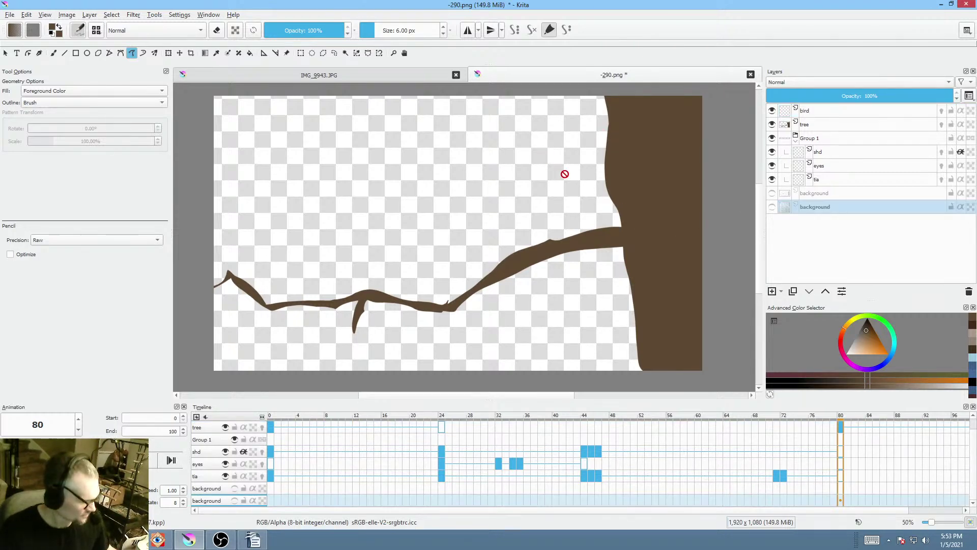
pyautogui.hotkey('alt', 'i')
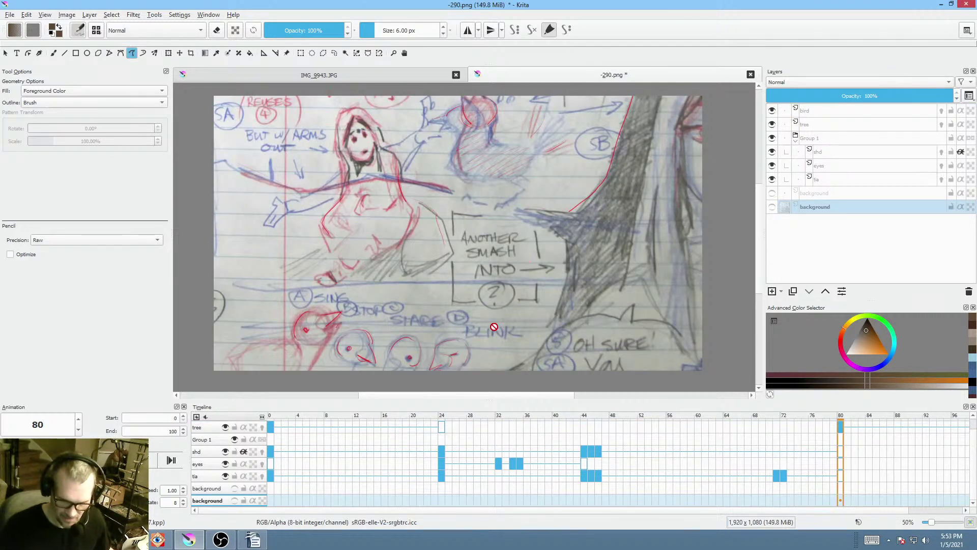
pyautogui.moveTo(493, 327); pyautogui.dragTo(519, 265)
pyautogui.hotkey('ctrl', 't')
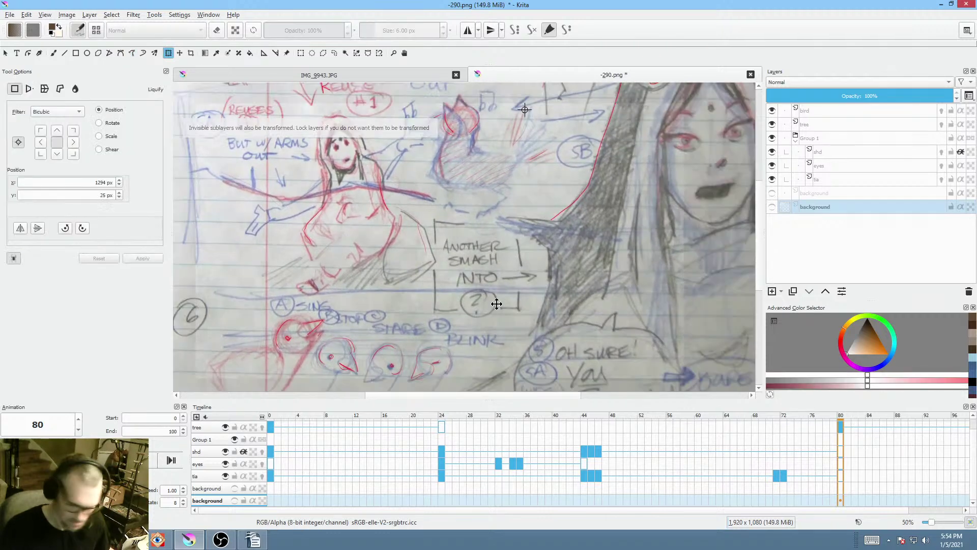
pyautogui.moveTo(498, 301); pyautogui.dragTo(552, 214)
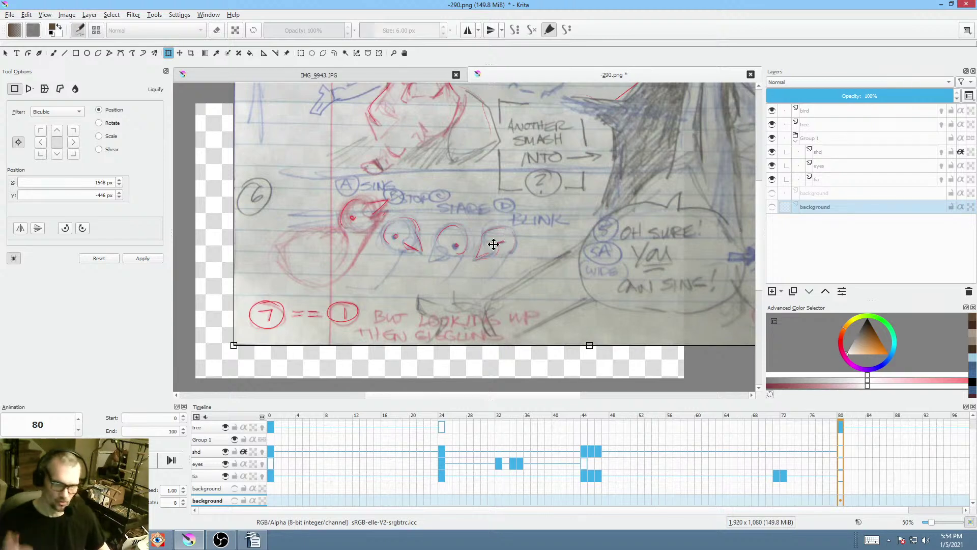
pyautogui.press('Return')
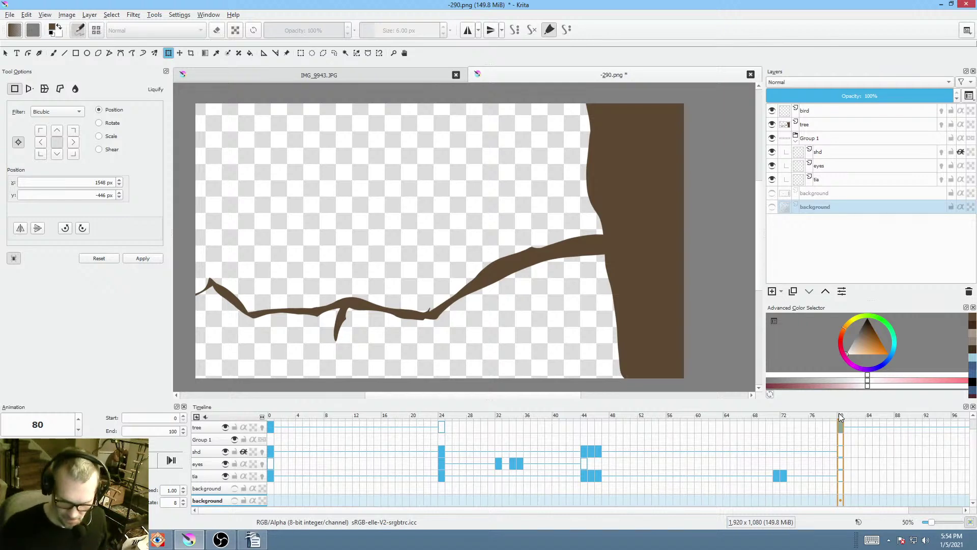
# - Choose a dark greyish teal and draw a small filled shape above the branch on the bird layer at frame 80
pyautogui.click(827, 206)
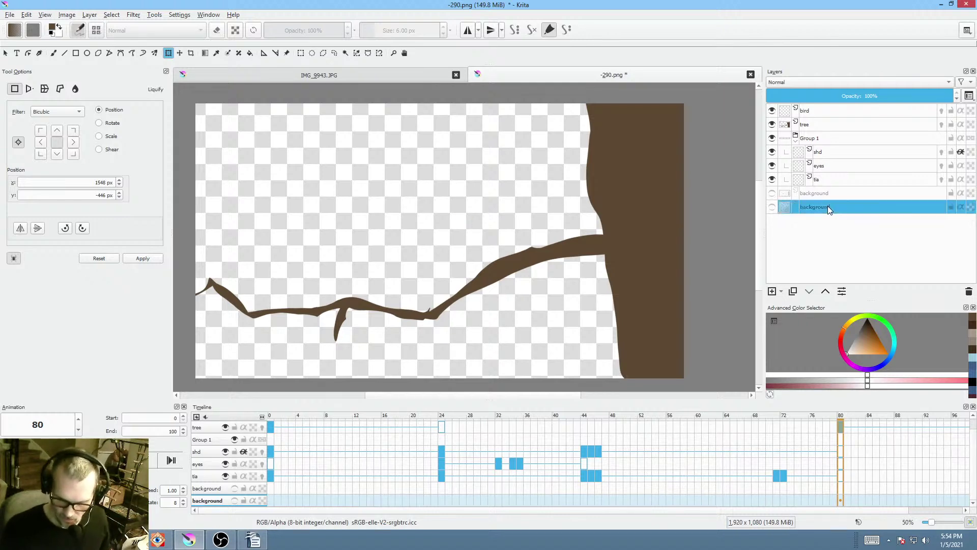
pyautogui.click(828, 112)
pyautogui.scroll(2, 465, 264)
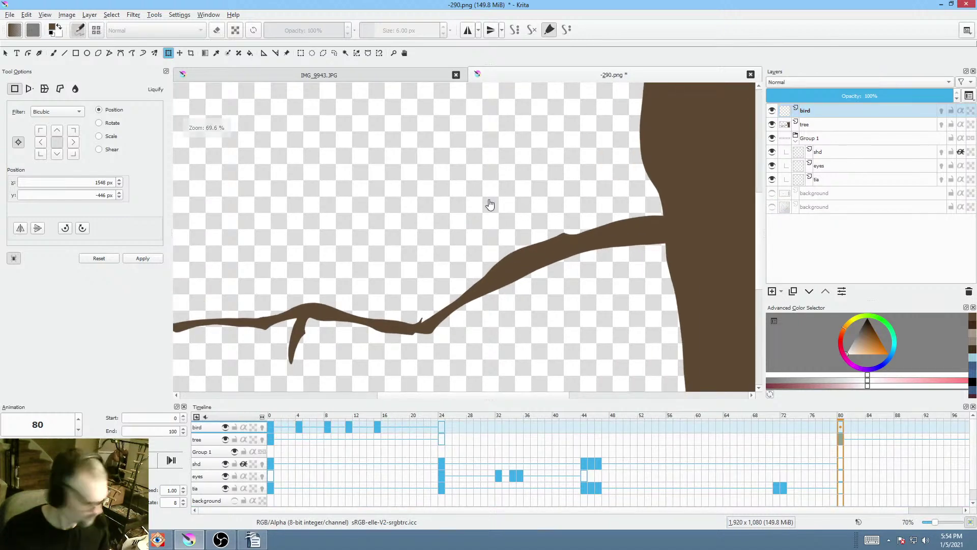
pyautogui.moveTo(859, 346)
pyautogui.mouseDown()
pyautogui.moveTo(853, 315)
pyautogui.moveTo(884, 323)
pyautogui.moveTo(893, 338)
pyautogui.moveTo(871, 358)
pyautogui.moveTo(894, 344)
pyautogui.moveTo(861, 334)
pyautogui.mouseUp()
pyautogui.click(859, 340)
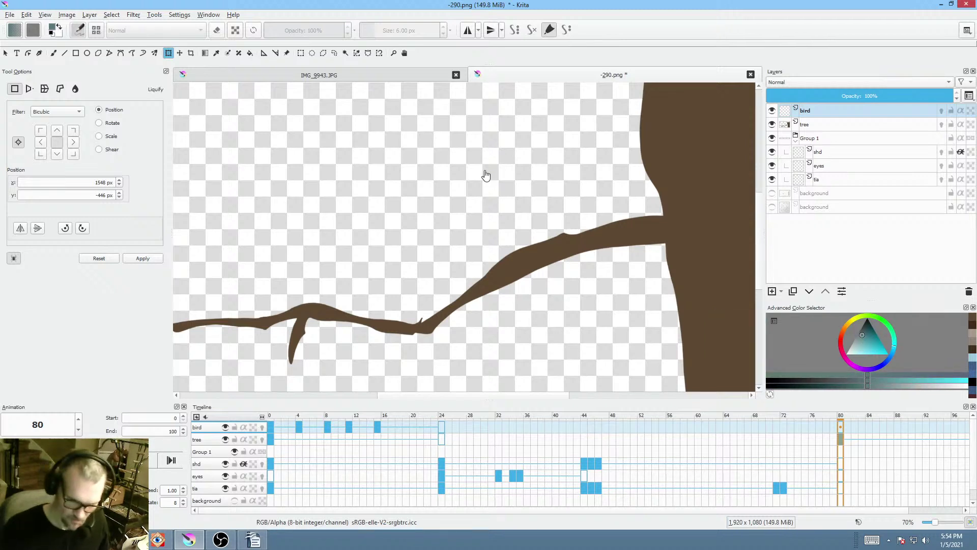
pyautogui.press('p')
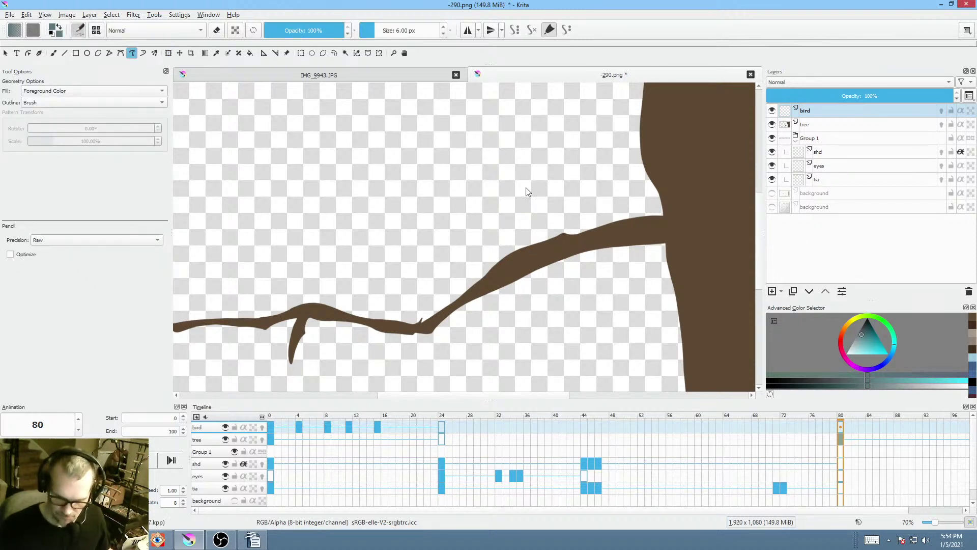
pyautogui.moveTo(519, 193); pyautogui.dragTo(518, 196)
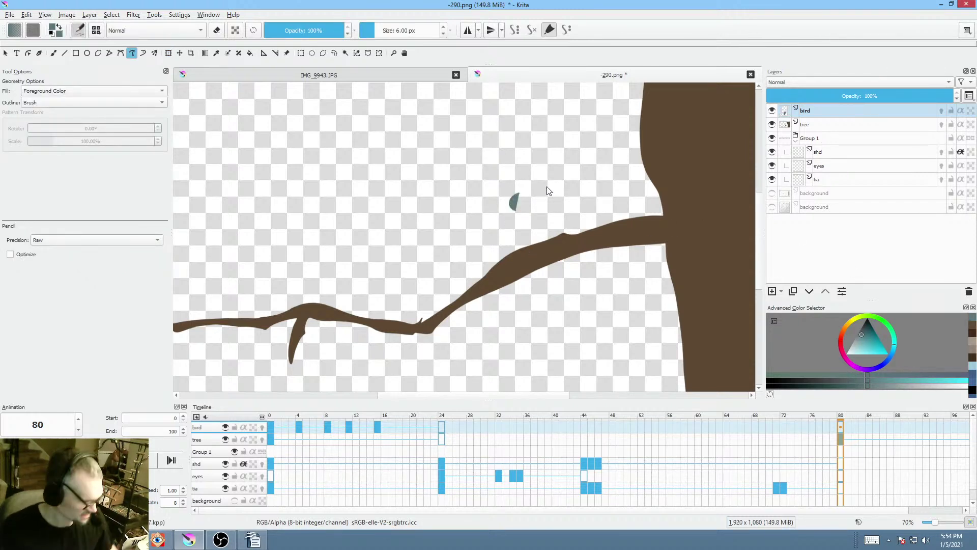
# - Step through the bird layer's earlier keyframes, and examine the whole tree composition at frame 80
pyautogui.press('Left')
pyautogui.press('Left')
pyautogui.press('Left')
pyautogui.press('Right')
pyautogui.press('Right')
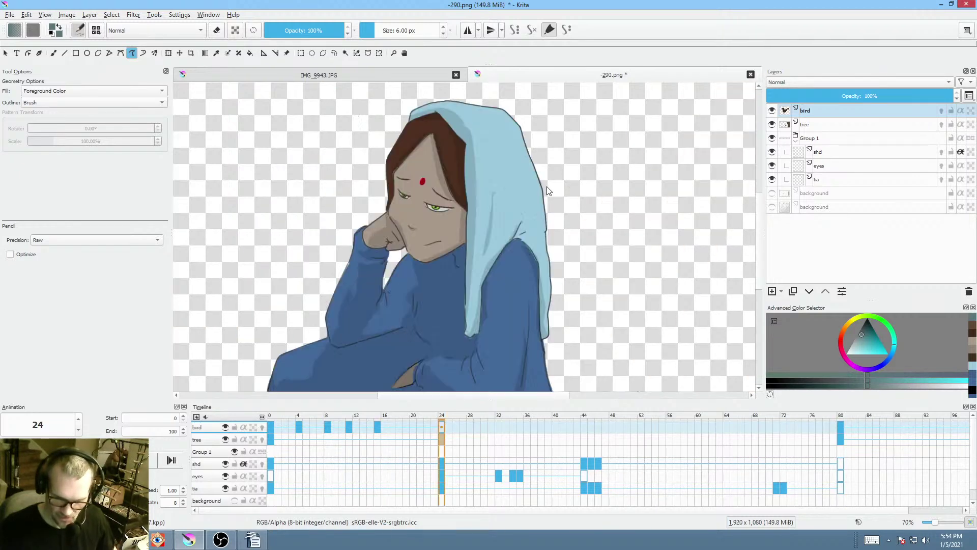
pyautogui.press('Right')
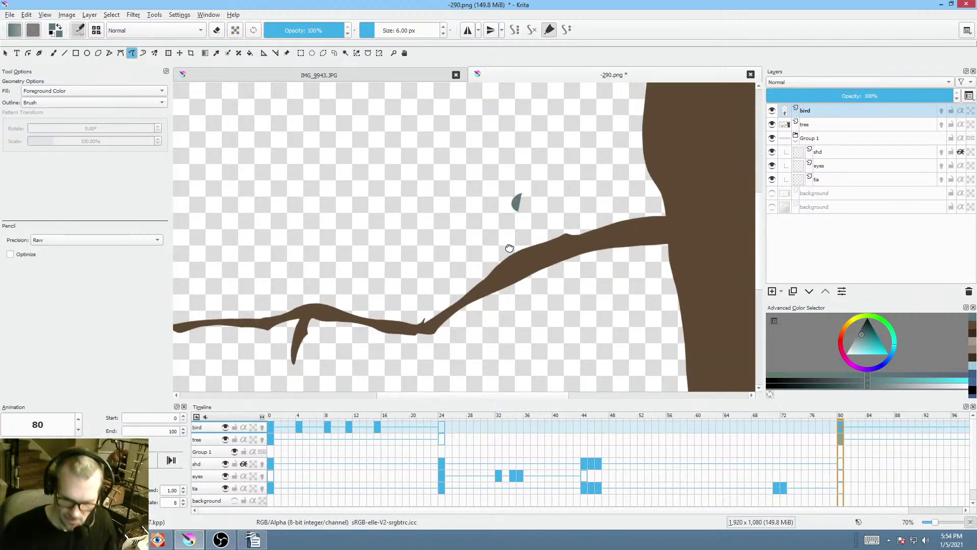
pyautogui.moveTo(510, 226); pyautogui.dragTo(557, 255)
pyautogui.scroll(-4, 557, 254)
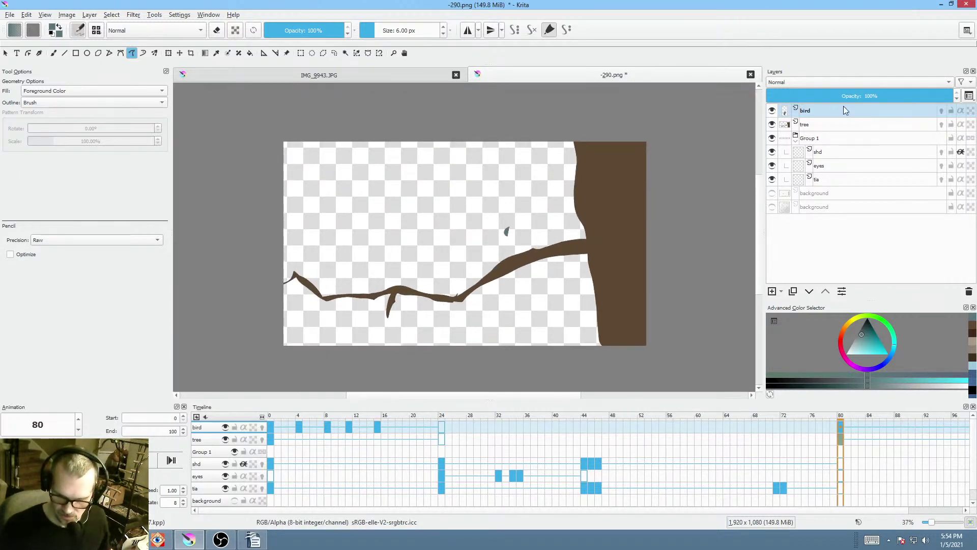
# - Enlarge the tree drawing at frame 80 and move it left to about X 708, Y 535 px
pyautogui.click(855, 125)
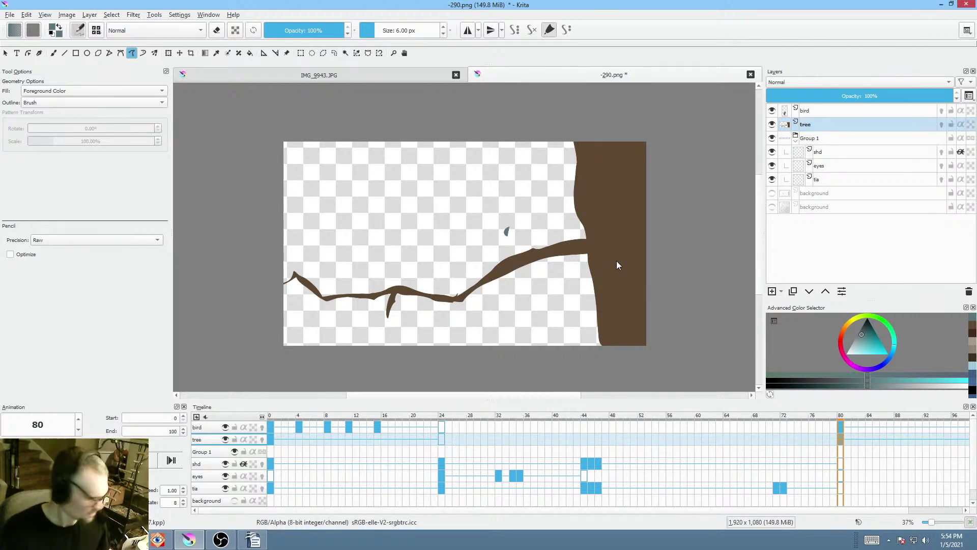
pyautogui.hotkey('ctrl', 't')
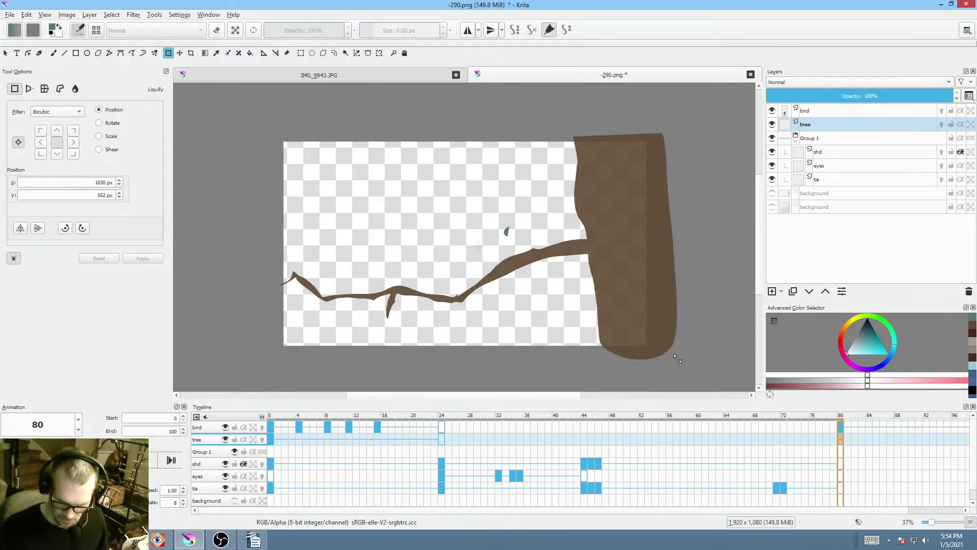
pyautogui.moveTo(677, 359); pyautogui.dragTo(740, 390)
pyautogui.moveTo(666, 317); pyautogui.dragTo(612, 315)
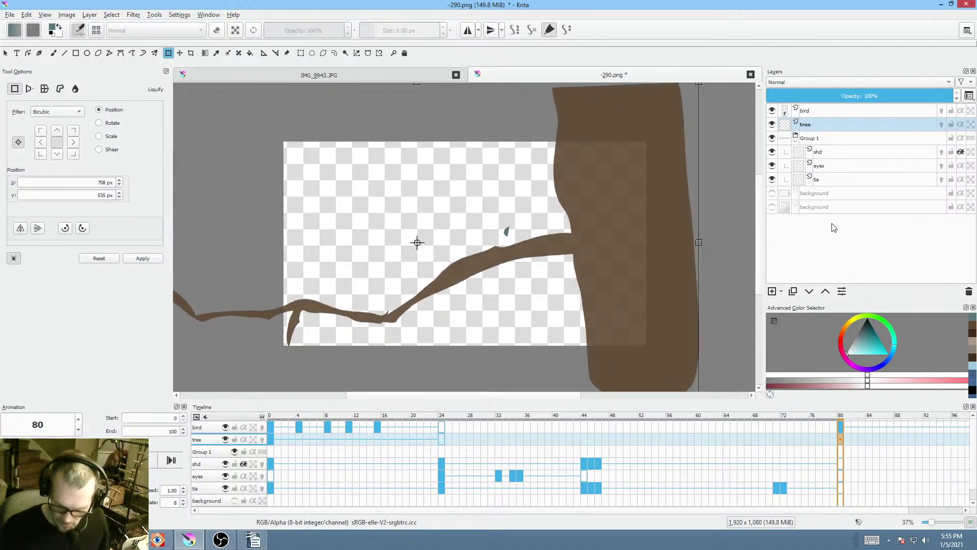
pyautogui.click(814, 110)
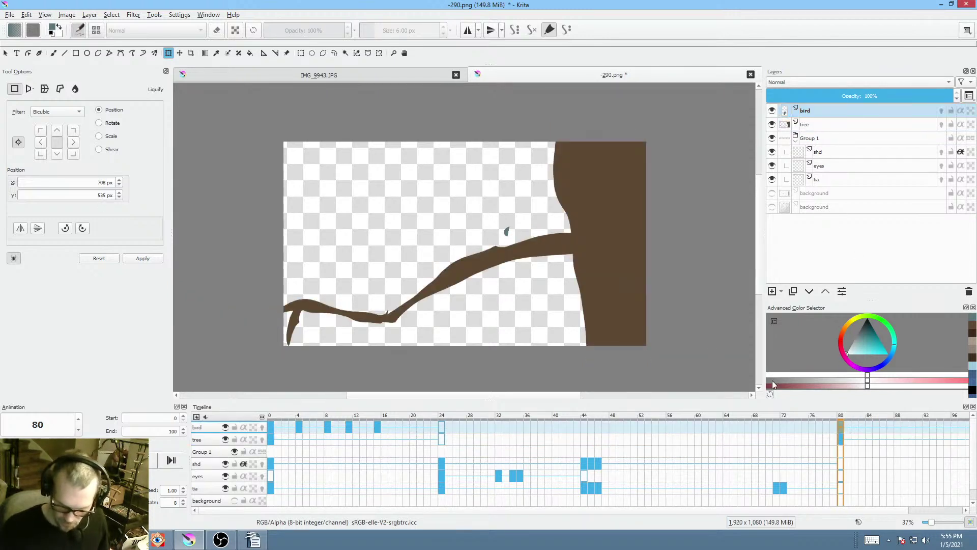
# - Draw the bird's teal head with an open beak and its neck on the bird layer, and erase a sliver along the throat
pyautogui.moveTo(500, 261); pyautogui.dragTo(544, 181)
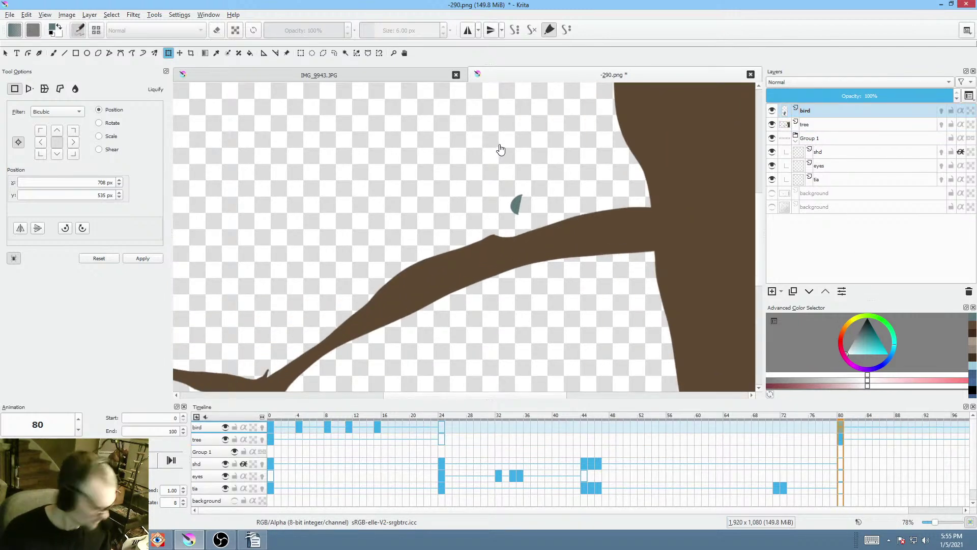
pyautogui.press('p')
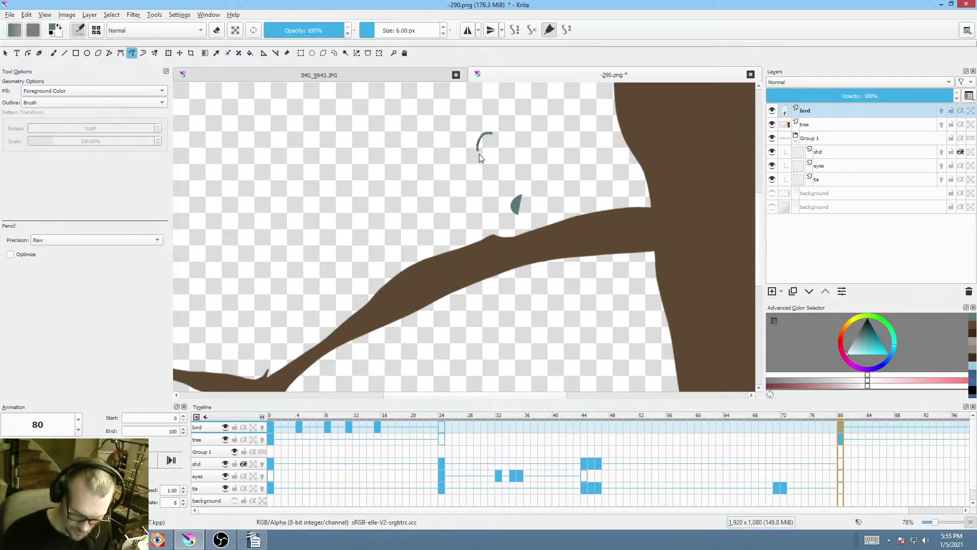
pyautogui.moveTo(498, 132); pyautogui.dragTo(497, 131)
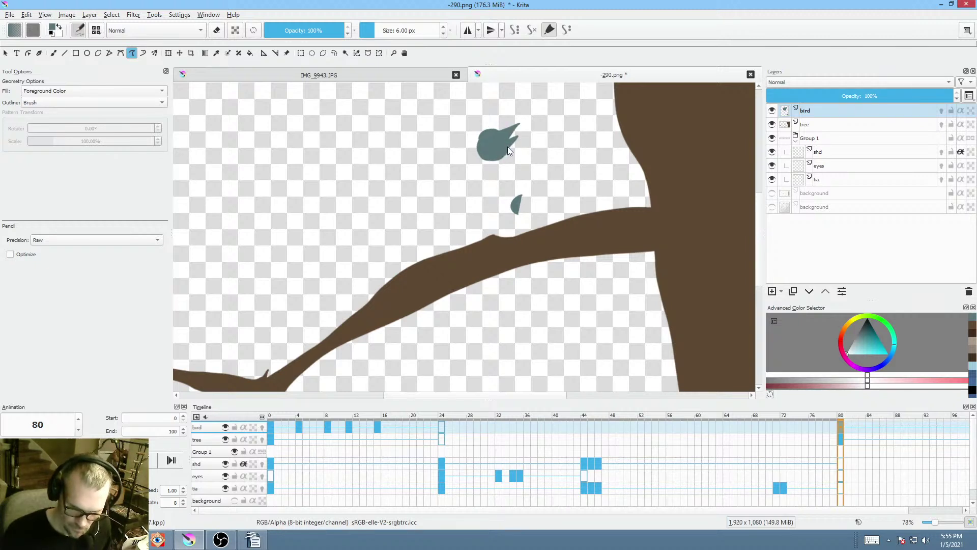
pyautogui.moveTo(481, 157)
pyautogui.mouseDown()
pyautogui.moveTo(482, 183)
pyautogui.moveTo(507, 200)
pyautogui.moveTo(525, 173)
pyautogui.moveTo(504, 146)
pyautogui.mouseUp()
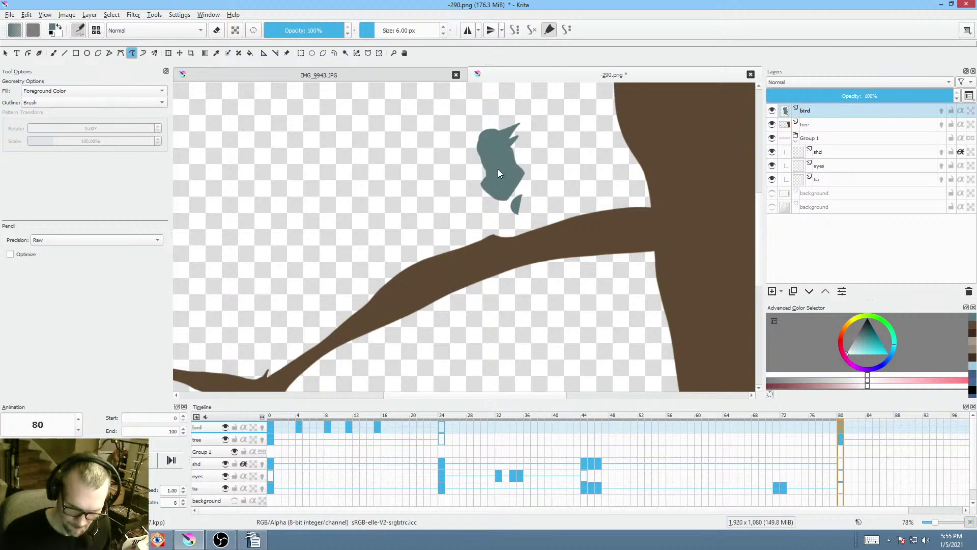
pyautogui.press('e')
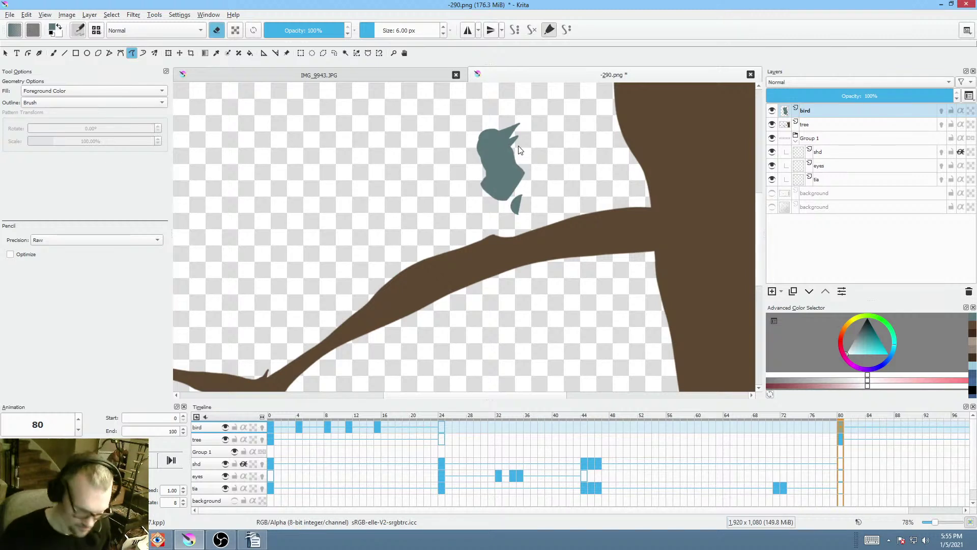
pyautogui.moveTo(519, 148); pyautogui.dragTo(512, 149)
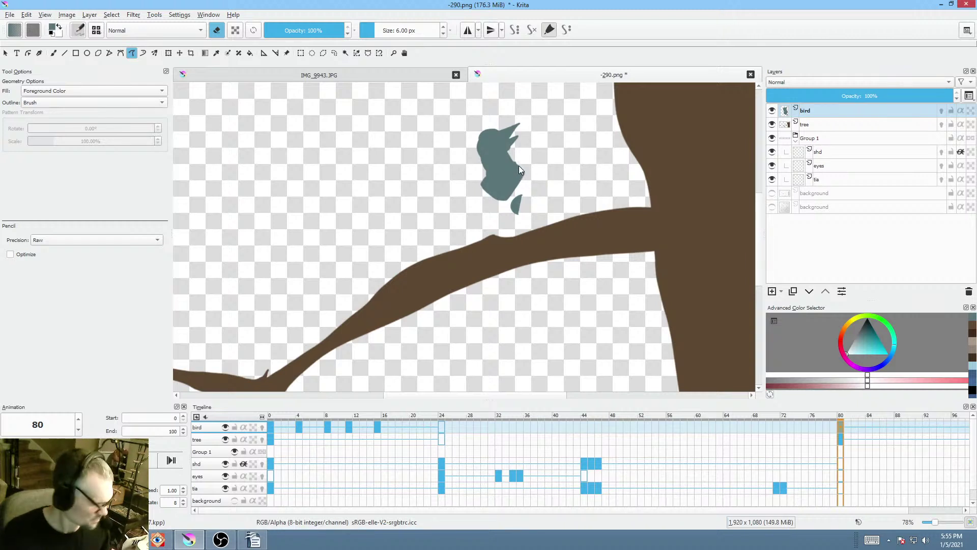
# - Draw the bird's rounded body, feathered tail and two legs with feet standing on the branch
pyautogui.press('e')
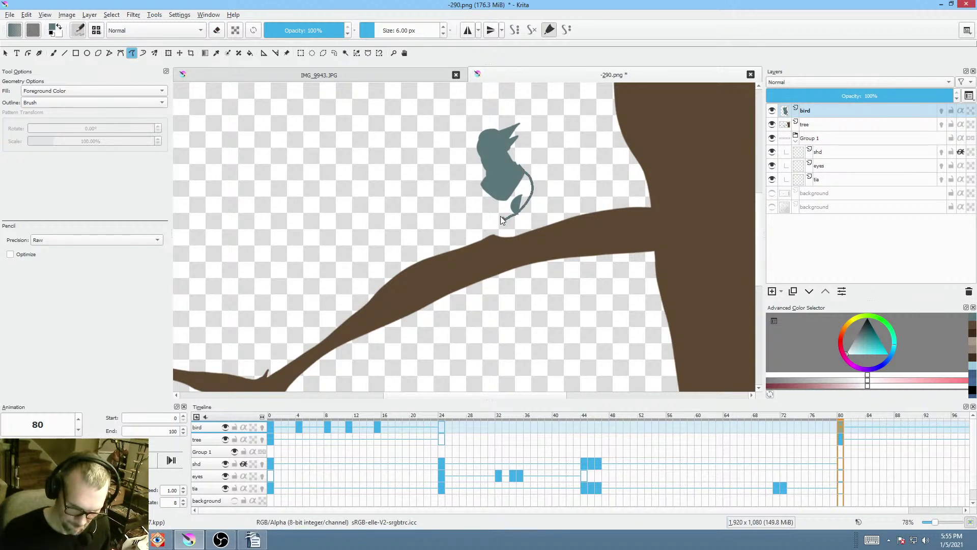
pyautogui.moveTo(483, 189)
pyautogui.mouseDown()
pyautogui.moveTo(445, 171)
pyautogui.moveTo(438, 179)
pyautogui.moveTo(474, 192)
pyautogui.moveTo(446, 192)
pyautogui.moveTo(481, 195)
pyautogui.mouseUp()
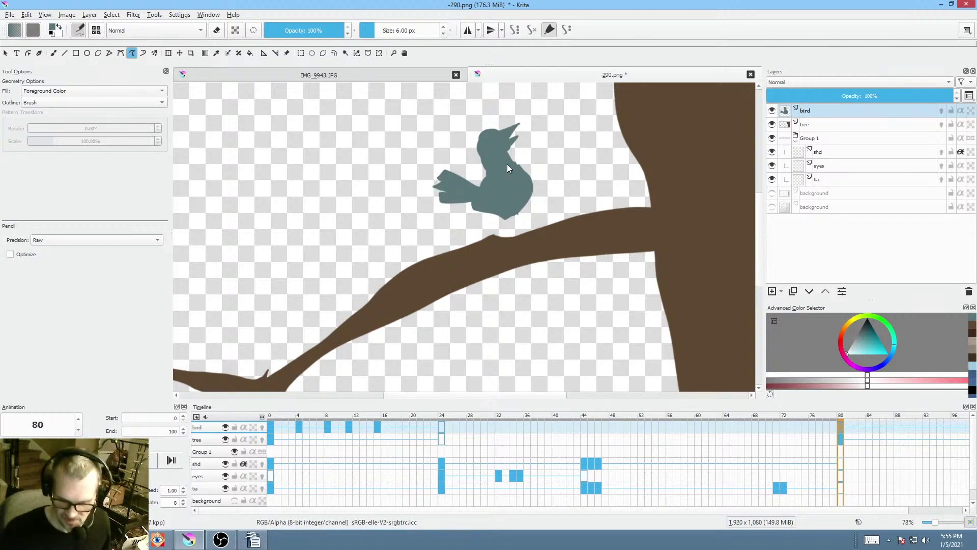
pyautogui.moveTo(479, 203)
pyautogui.mouseDown()
pyautogui.moveTo(484, 214)
pyautogui.moveTo(527, 204)
pyautogui.mouseUp()
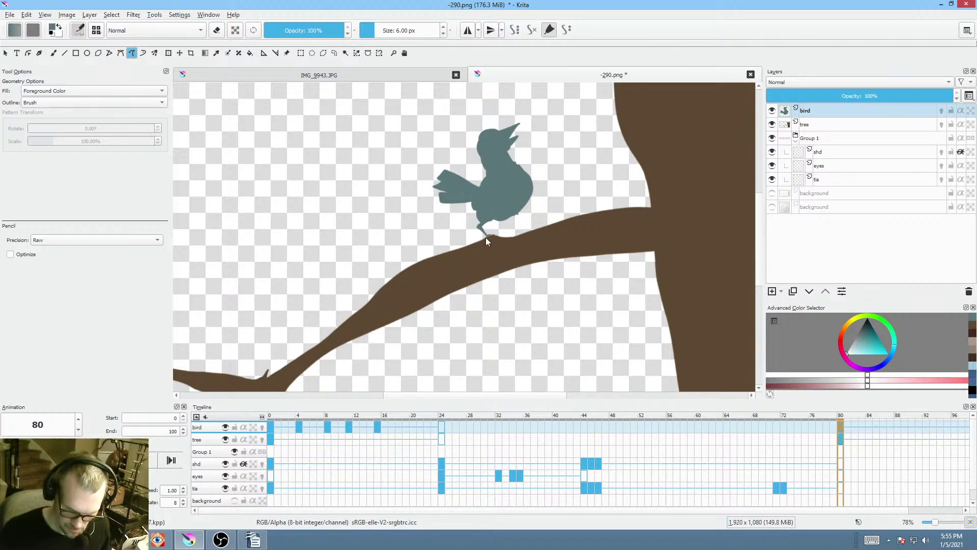
pyautogui.moveTo(493, 237); pyautogui.dragTo(494, 237)
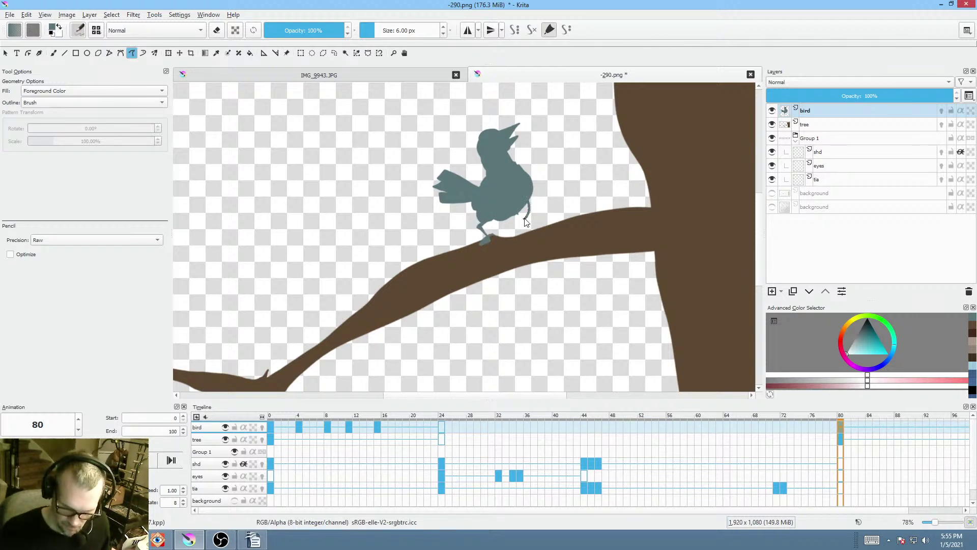
pyautogui.moveTo(527, 200); pyautogui.dragTo(532, 227)
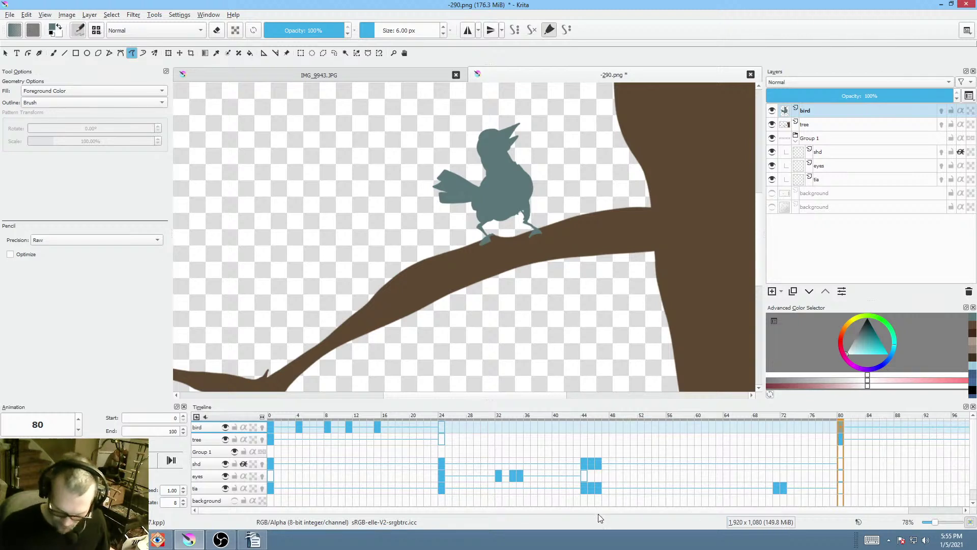
# - Play the animation from frame 77 to review the cut to the new bird shot
pyautogui.click(817, 426)
pyautogui.press('space')
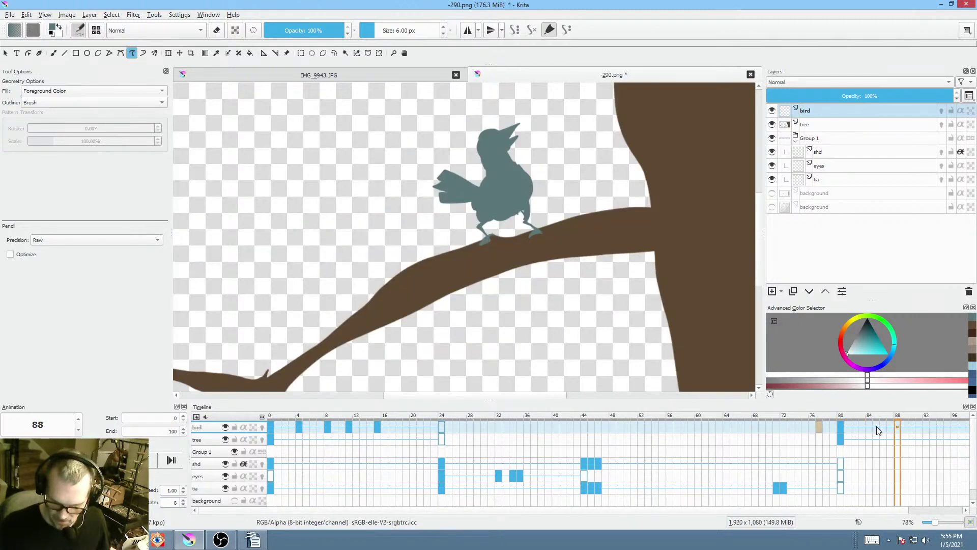
pyautogui.press('space')
pyautogui.press('space')
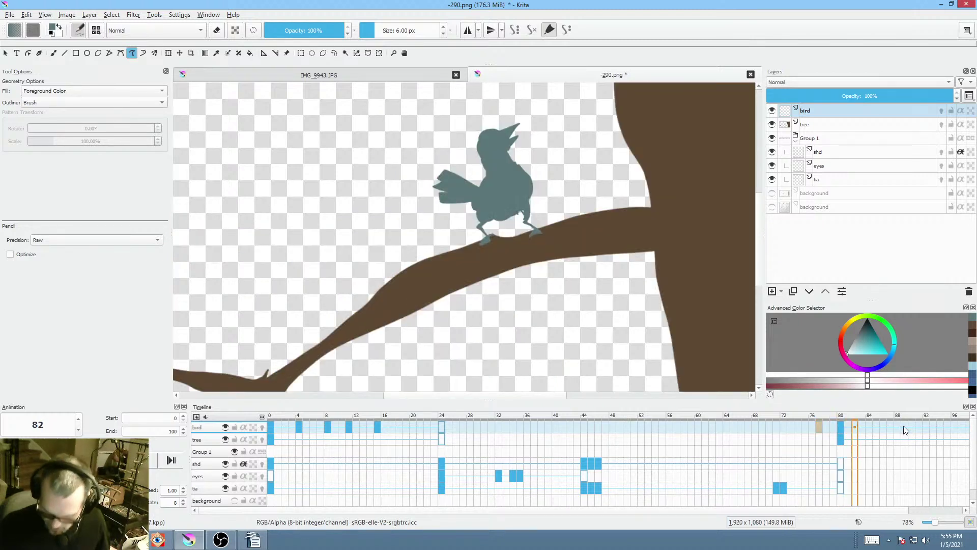
# - Rotate the bird's head clockwise at frame 88 so the beak points forward, placing it at about X 1181, Y 334 px
pyautogui.click(898, 426)
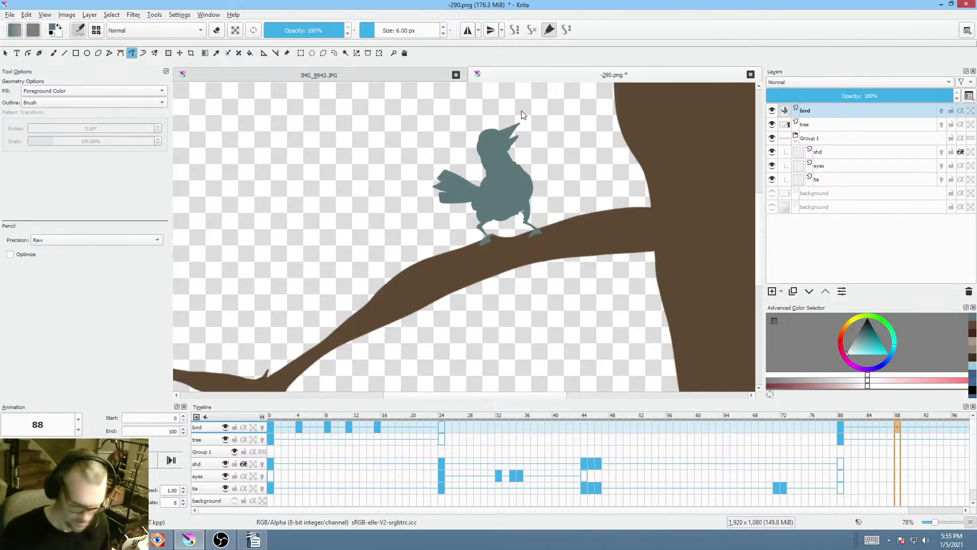
pyautogui.press('l')
pyautogui.moveTo(473, 145); pyautogui.dragTo(524, 164)
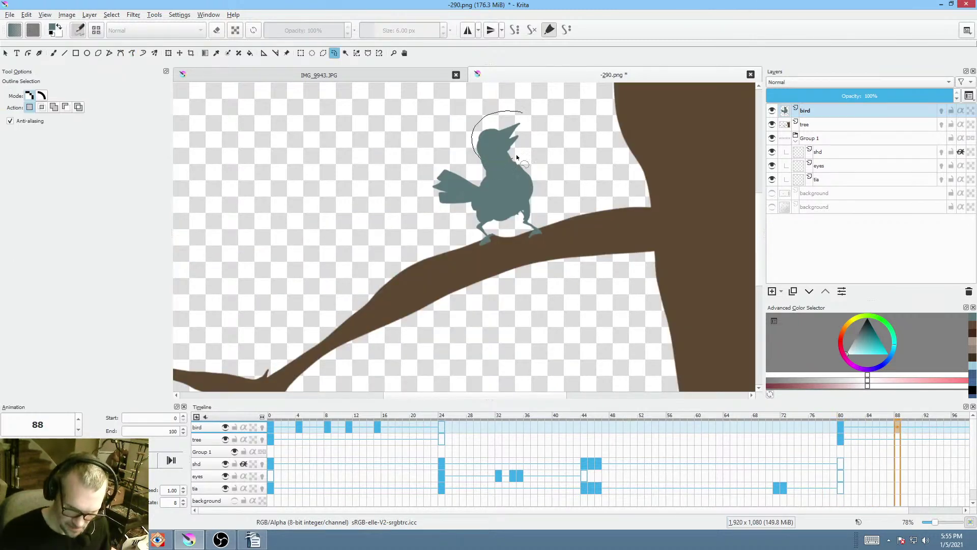
pyautogui.hotkey('ctrl', 't')
pyautogui.moveTo(556, 131); pyautogui.dragTo(551, 182)
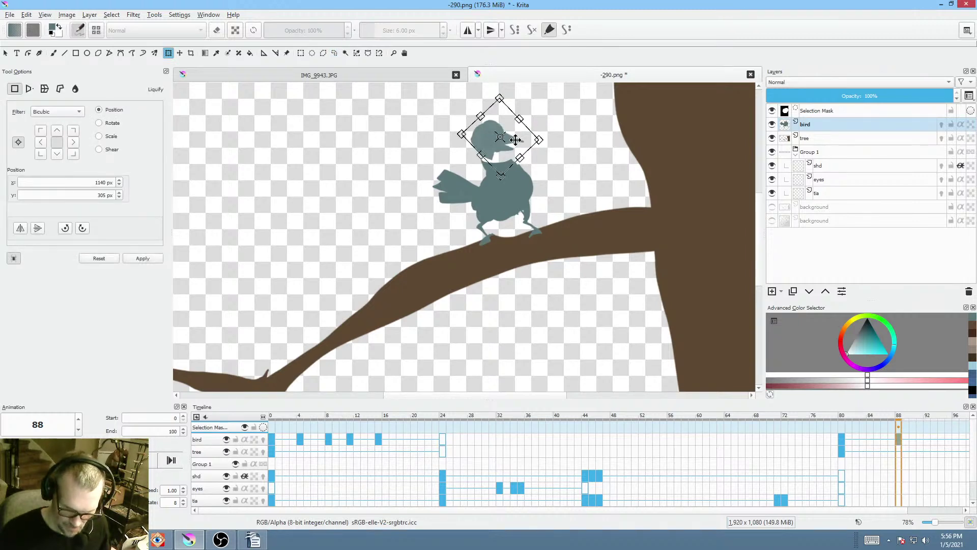
pyautogui.moveTo(516, 136); pyautogui.dragTo(531, 151)
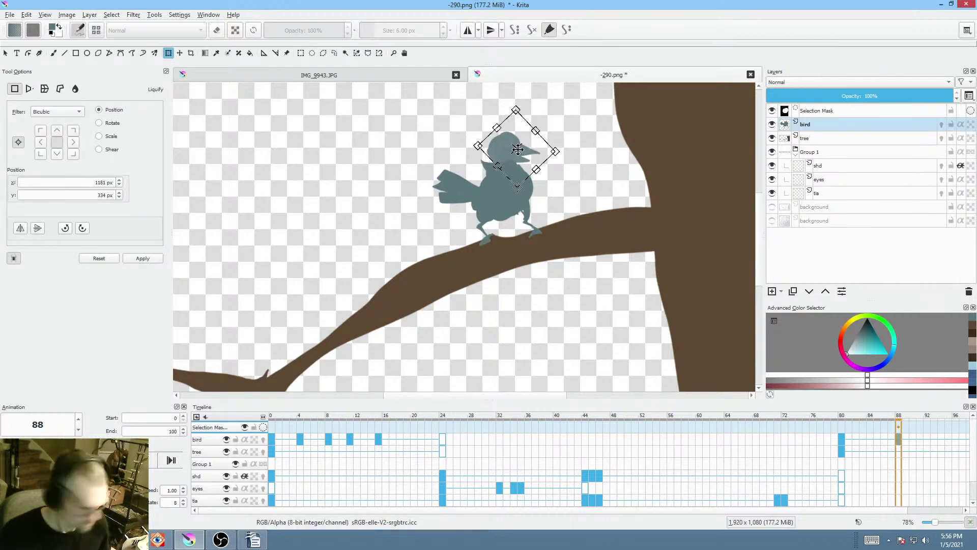
pyautogui.press('Return')
# - Clean up the nape where the repositioned head meets the body and draw a round black eye at frame 88
pyautogui.press('p')
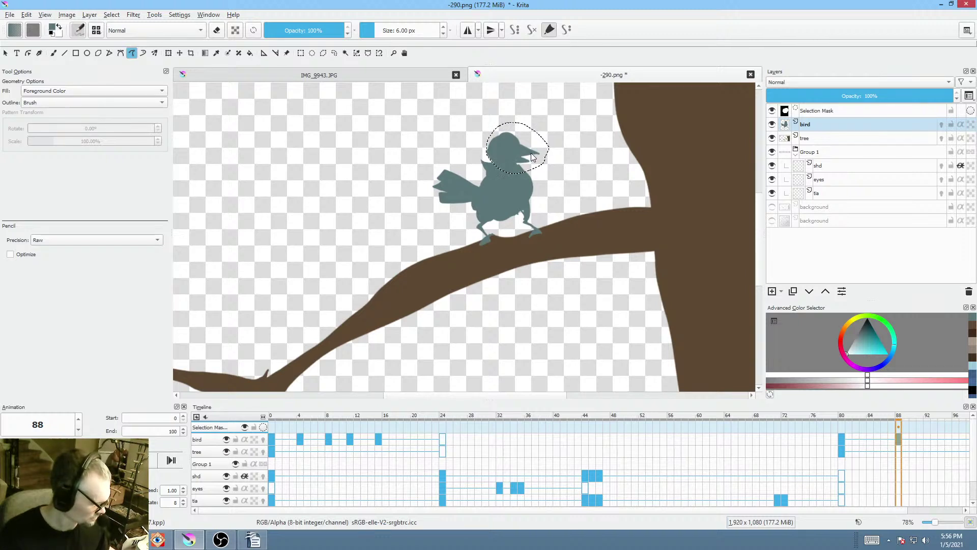
pyautogui.hotkey('ctrl', 'shift', 'a')
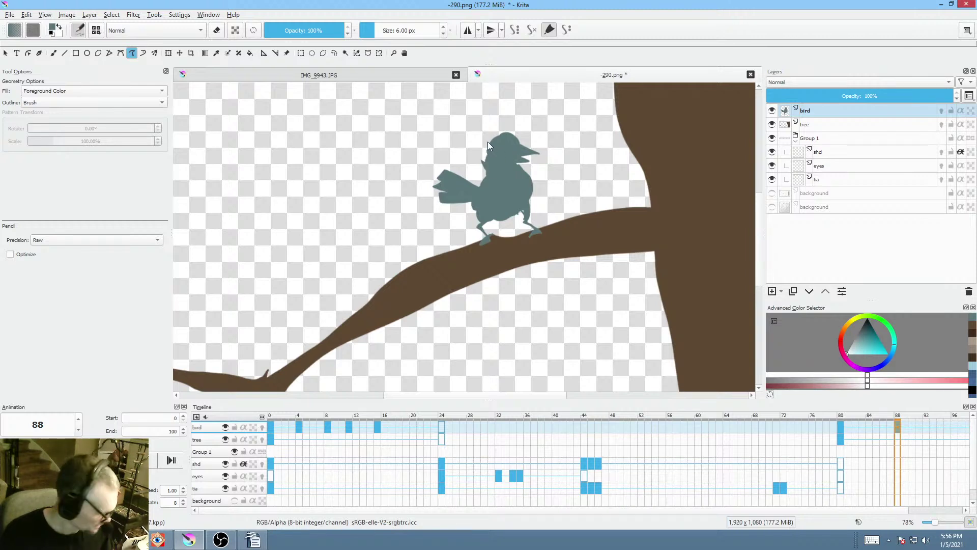
pyautogui.press('e')
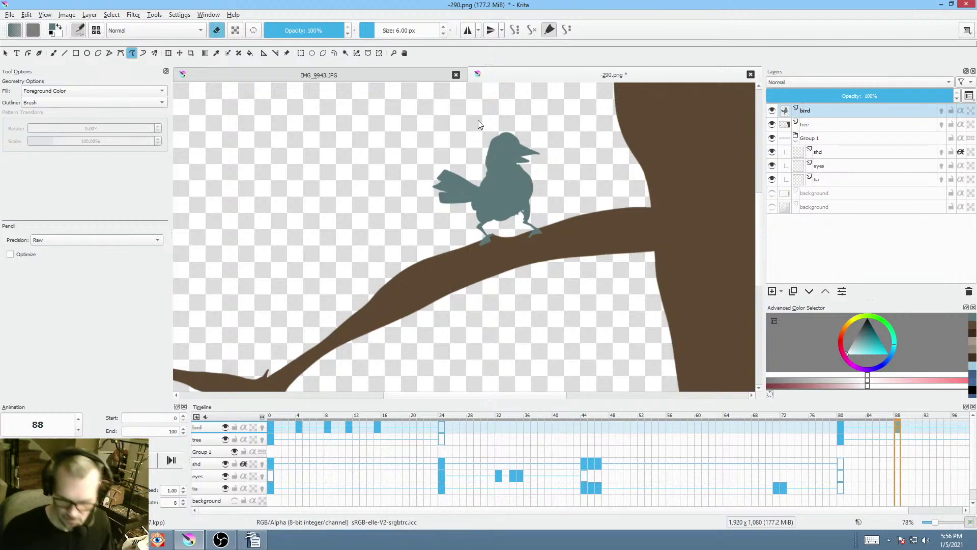
pyautogui.press('e')
pyautogui.press('d')
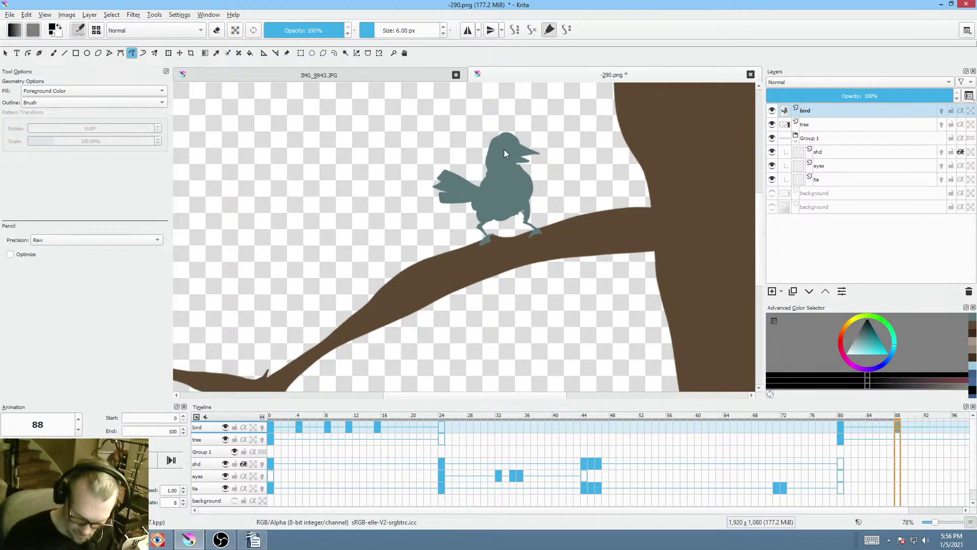
pyautogui.moveTo(501, 153); pyautogui.dragTo(500, 152)
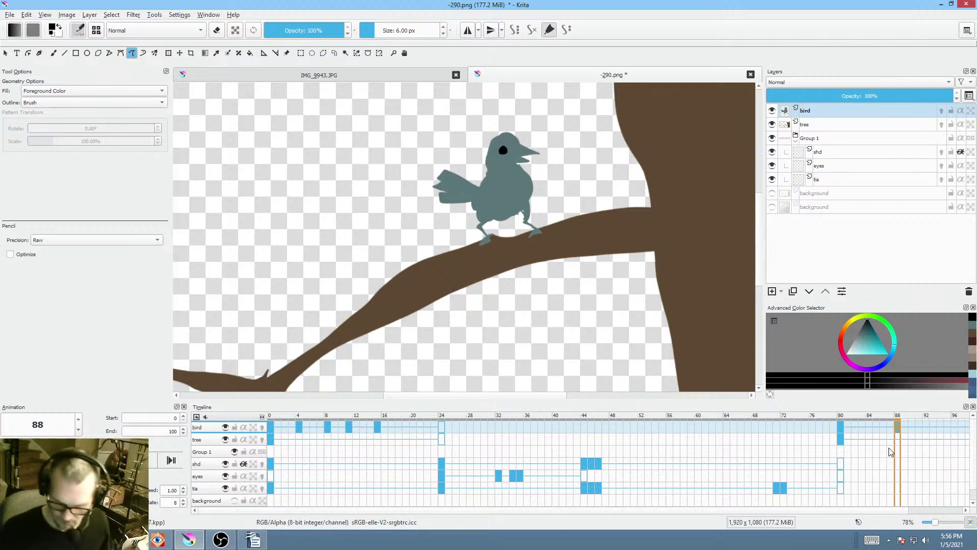
# - Fill the bird's open beak with the sampled teal to close it at frame 88, and trim the beak tip
pyautogui.keyDown('ctrl'); pyautogui.click(529, 146); pyautogui.keyUp('ctrl')
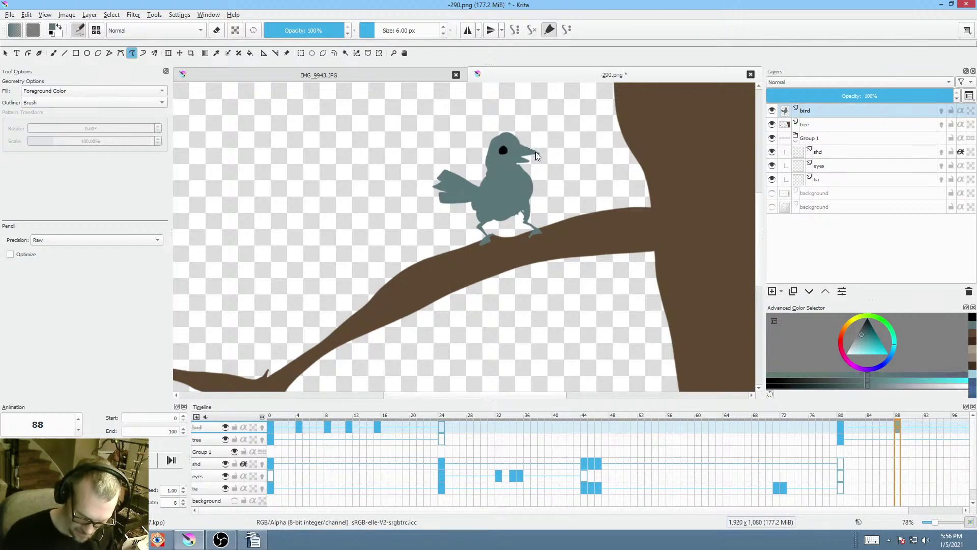
pyautogui.moveTo(516, 171)
pyautogui.mouseDown()
pyautogui.moveTo(538, 167)
pyautogui.moveTo(566, 125)
pyautogui.mouseUp()
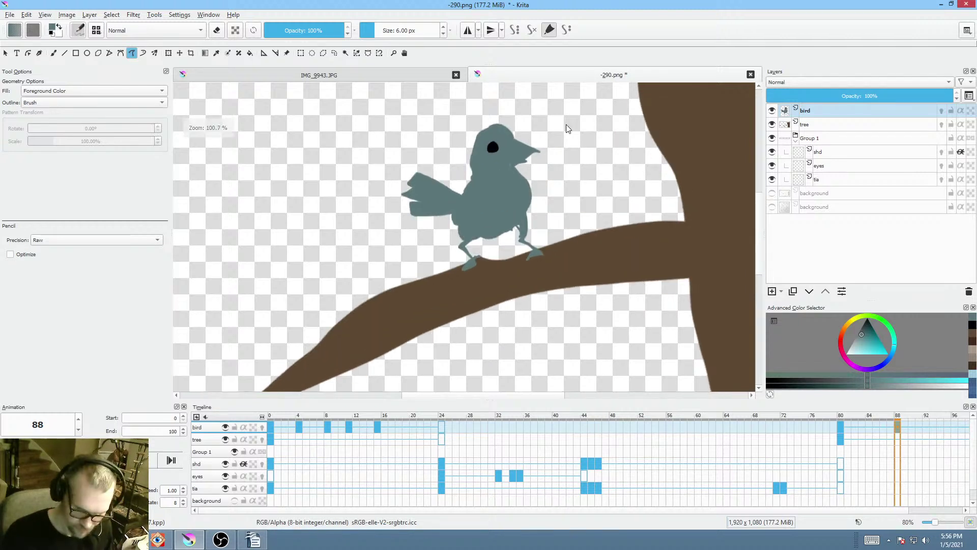
pyautogui.press('e')
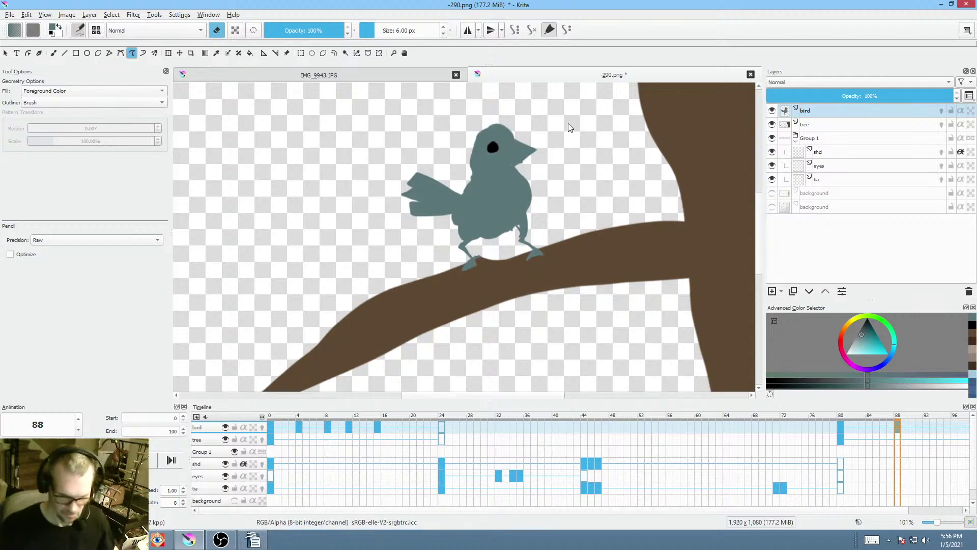
# - Draw a matching round black eye on the open-beaked bird at frame 80
pyautogui.press(',')
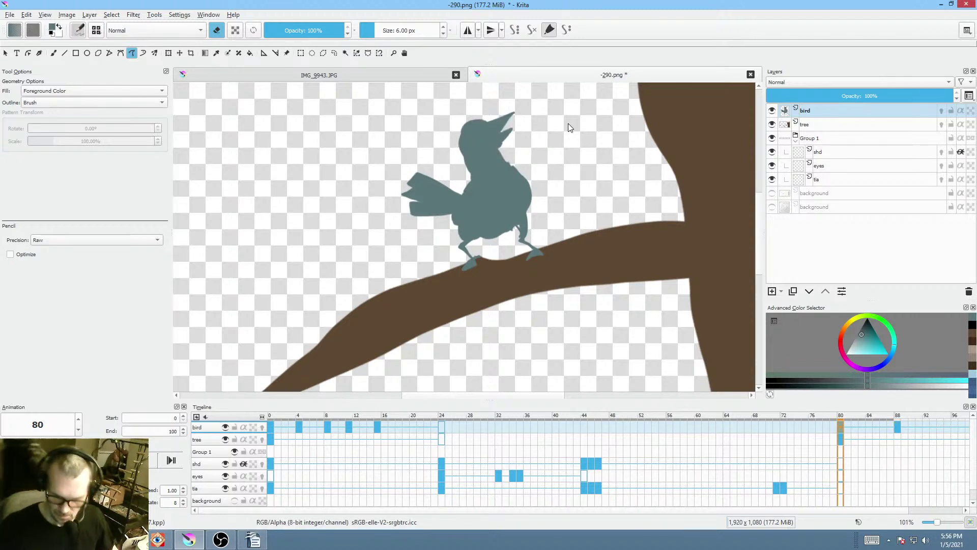
pyautogui.press('e')
pyautogui.press('d')
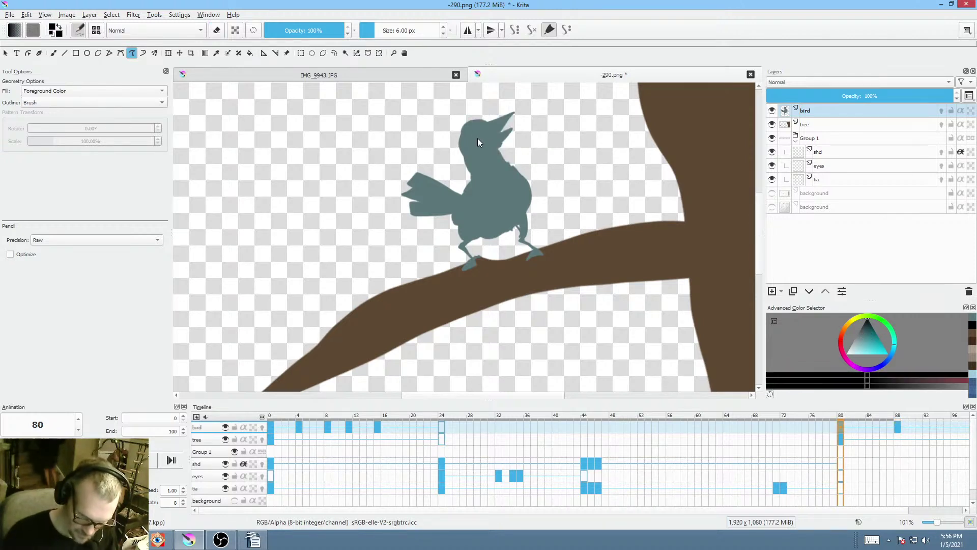
# - Set the animation's end frame to 1250 and play the bird shot to review the head movement
pyautogui.press('.')
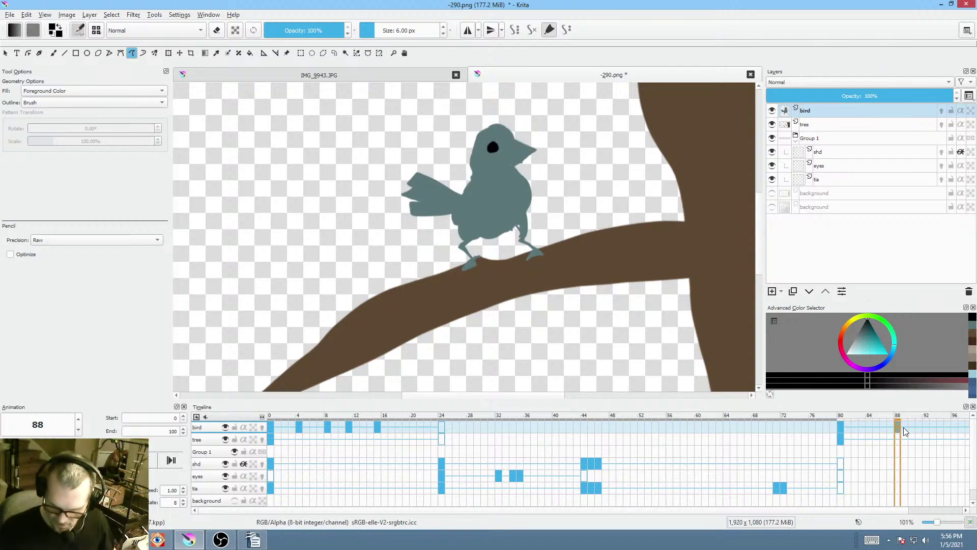
pyautogui.click(956, 427)
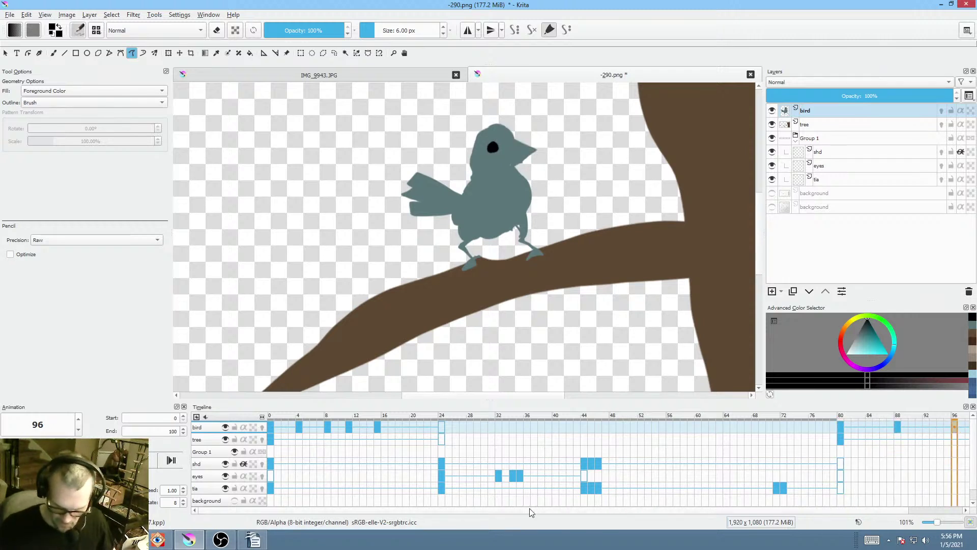
pyautogui.moveTo(254, 510); pyautogui.dragTo(338, 522)
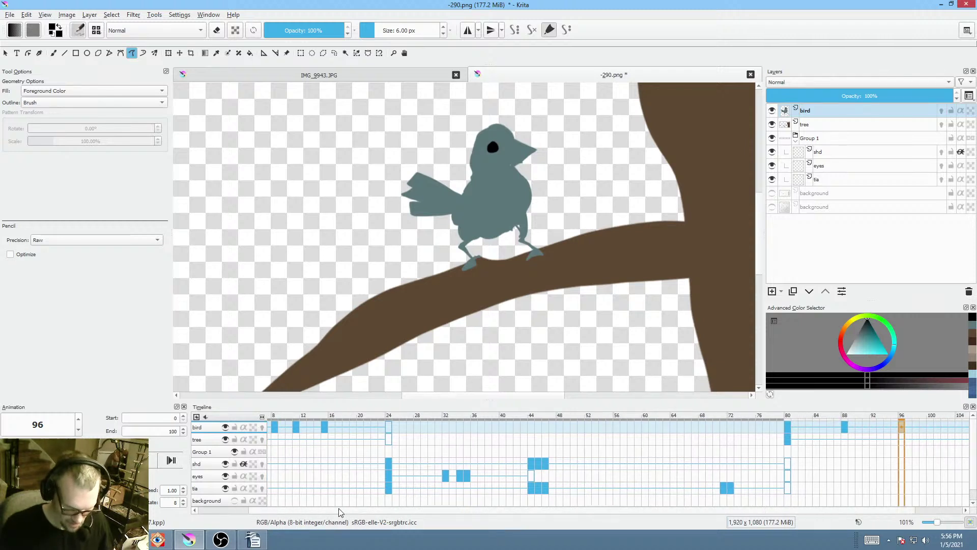
pyautogui.doubleClick(173, 431)
pyautogui.write('1')
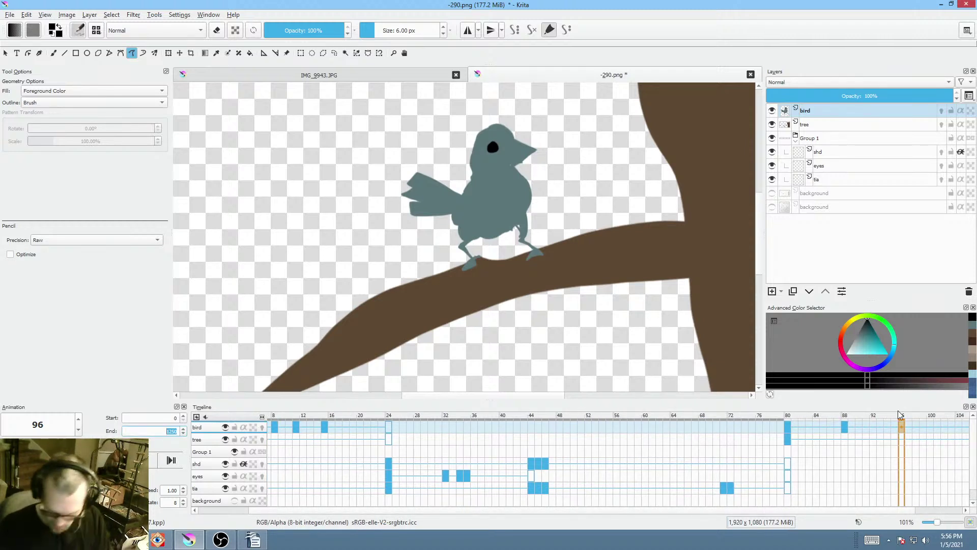
pyautogui.press('space')
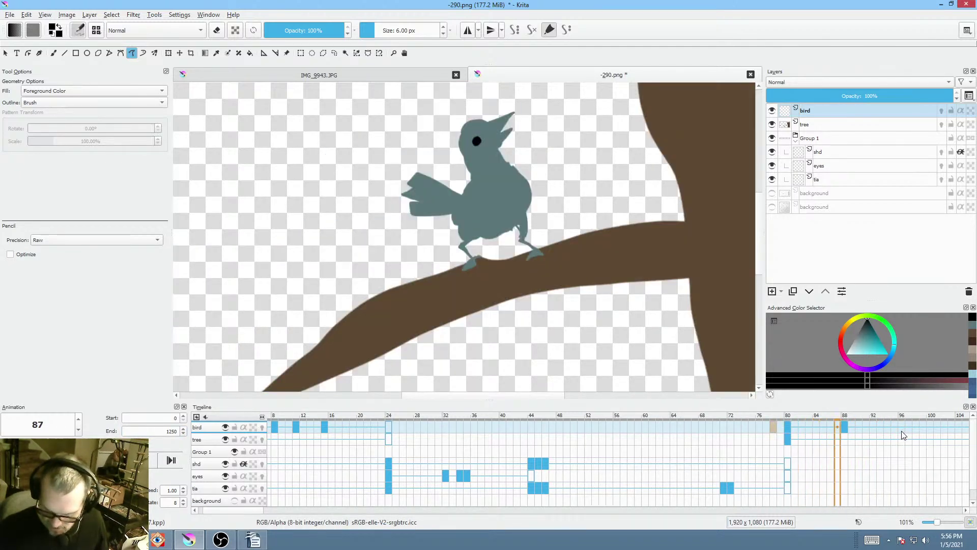
# - Mirror the bird's head horizontally at frame 96, tilt it down toward the tail, and place it at about X 1101, Y 358 px
pyautogui.click(900, 428)
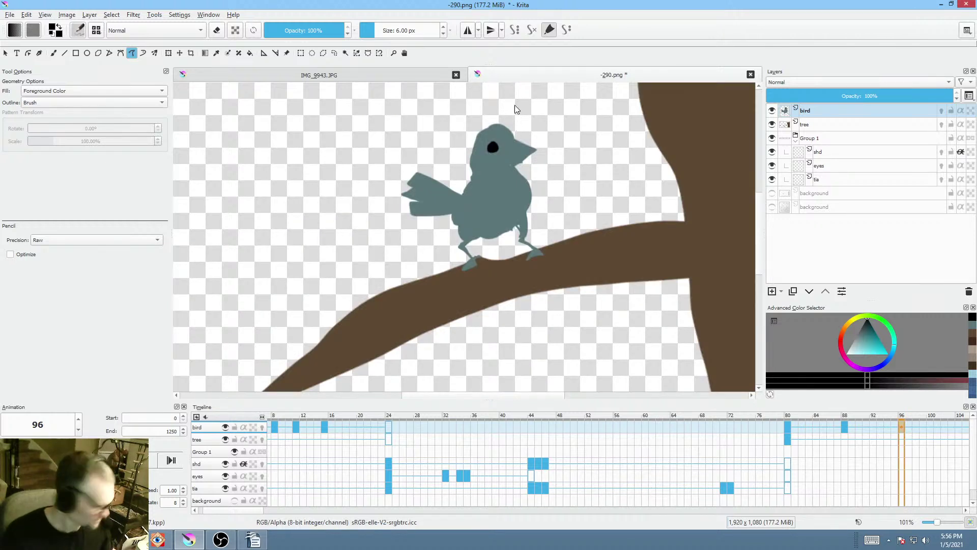
pyautogui.moveTo(516, 116); pyautogui.dragTo(503, 113)
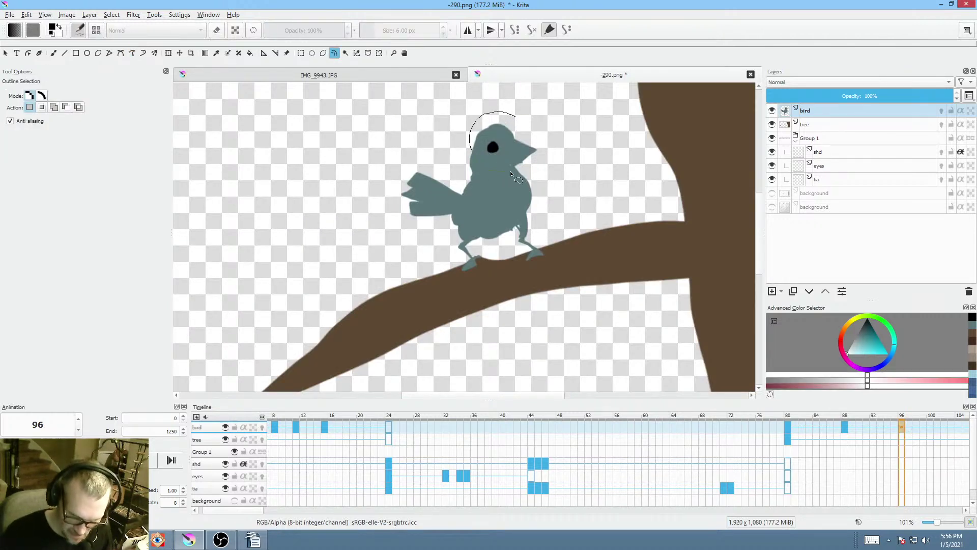
pyautogui.moveTo(546, 156); pyautogui.dragTo(546, 138)
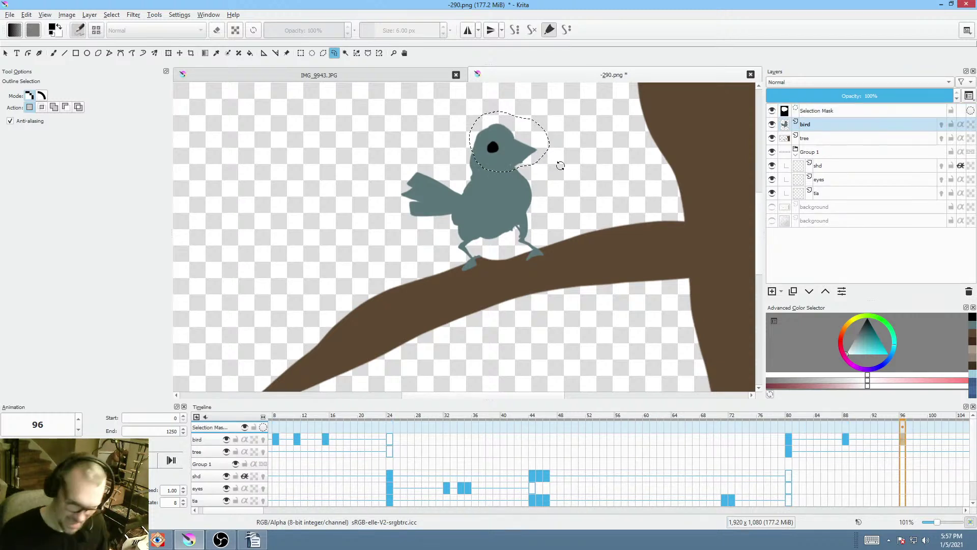
pyautogui.hotkey('ctrl', 't')
pyautogui.rightClick(525, 147)
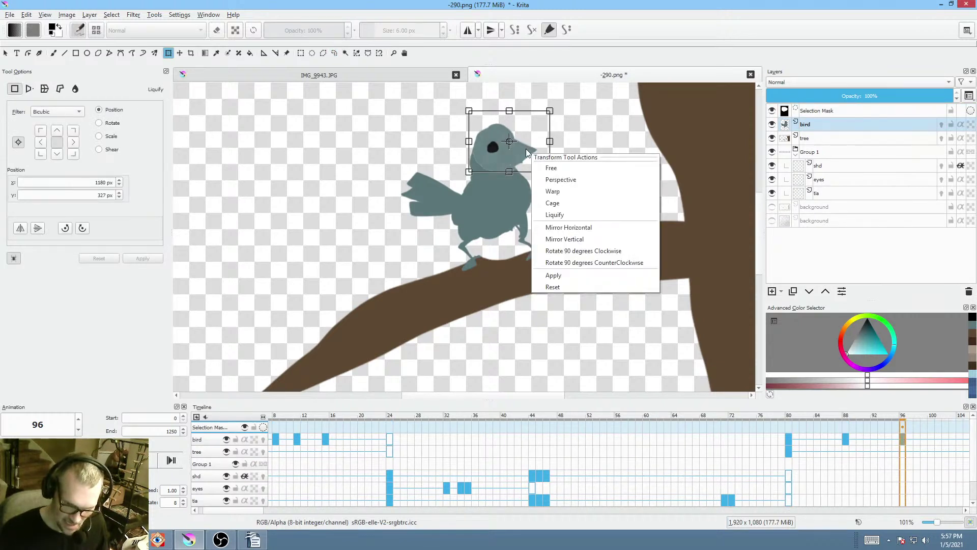
pyautogui.click(579, 230)
pyautogui.moveTo(590, 125); pyautogui.dragTo(585, 168)
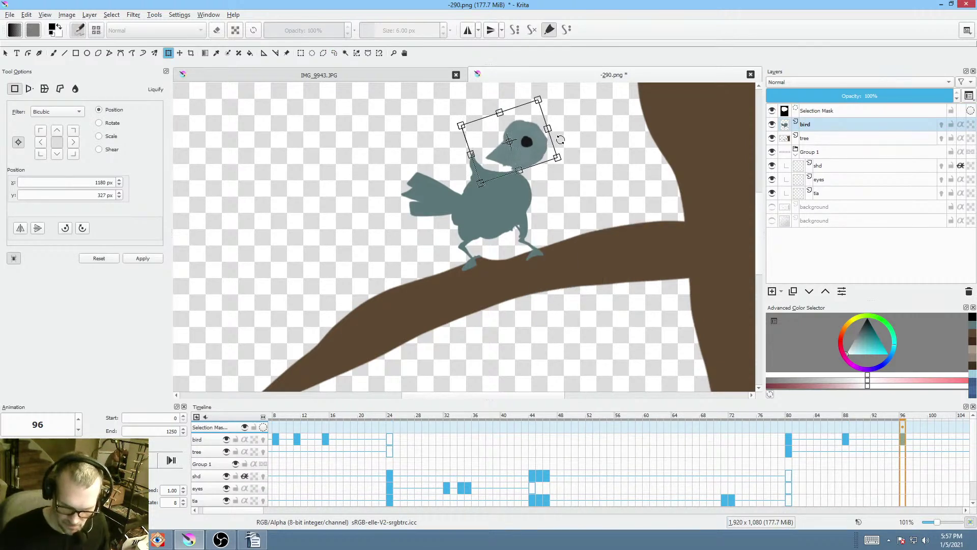
pyautogui.moveTo(557, 135); pyautogui.dragTo(506, 156)
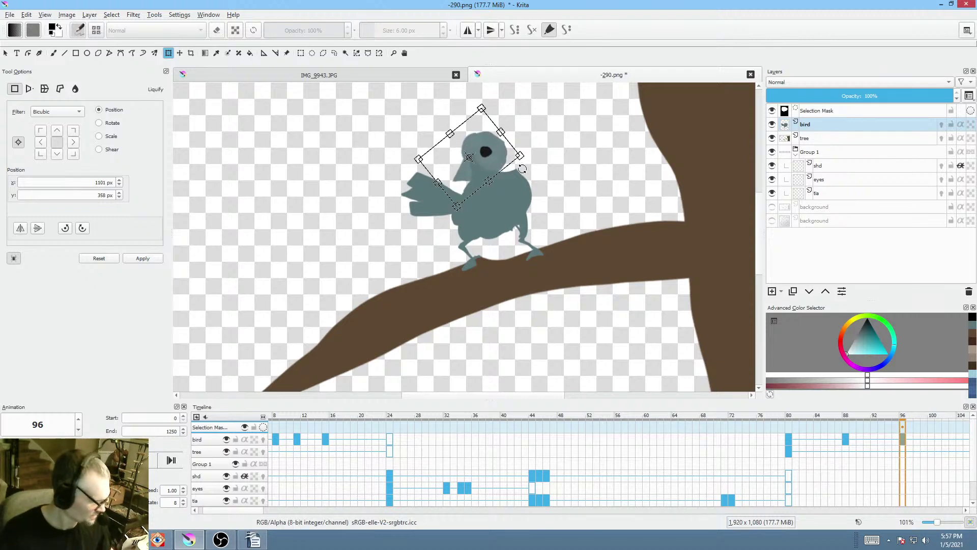
pyautogui.press('b')
# - Fill the gap between the turned head and the chest with the bird's teal at frame 96
pyautogui.hotkey('ctrl', 'shift', 'a')
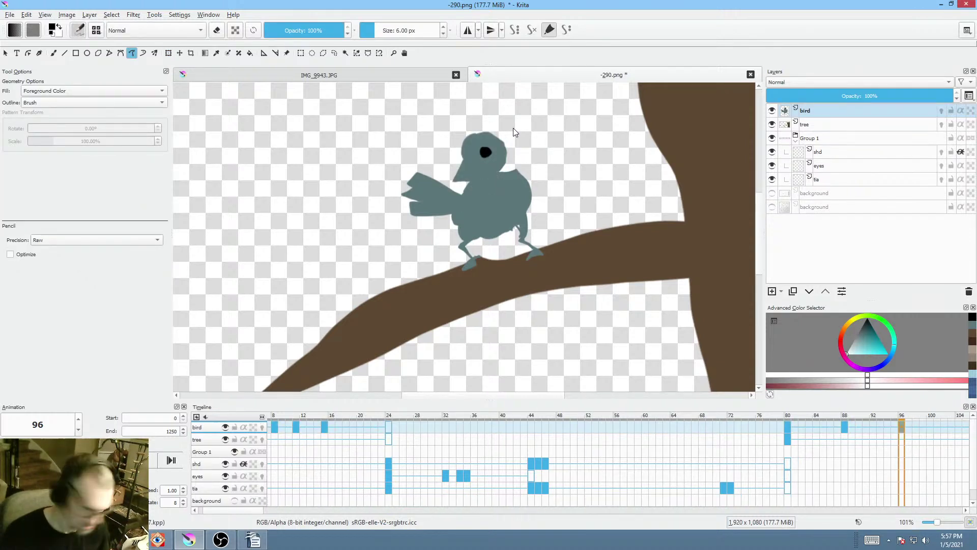
pyautogui.keyDown('ctrl'); pyautogui.click(511, 184); pyautogui.keyUp('ctrl')
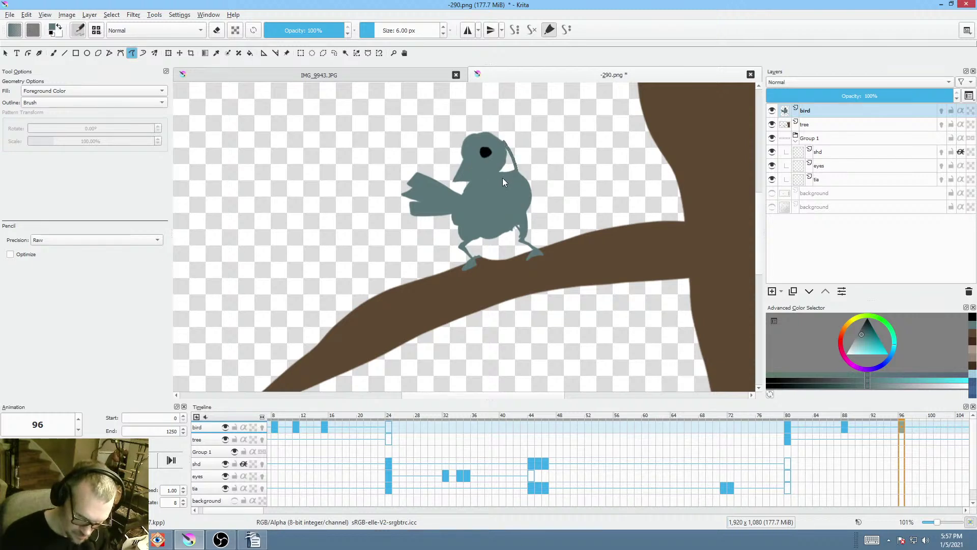
pyautogui.moveTo(503, 178); pyautogui.dragTo(502, 181)
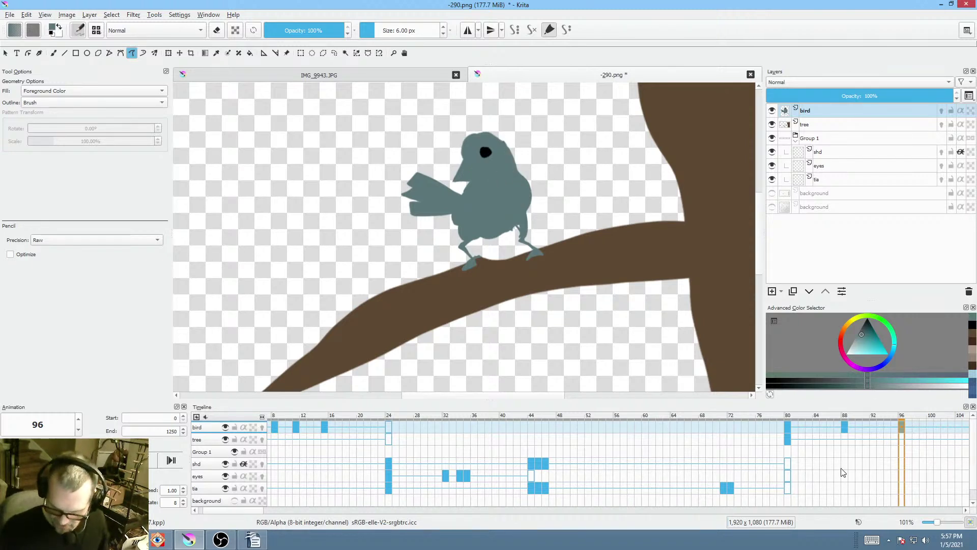
# - Add a copy of the frame 96 drawing on the bird layer and place it at frame 107
pyautogui.moveTo(255, 511); pyautogui.dragTo(303, 504)
pyautogui.click(579, 429)
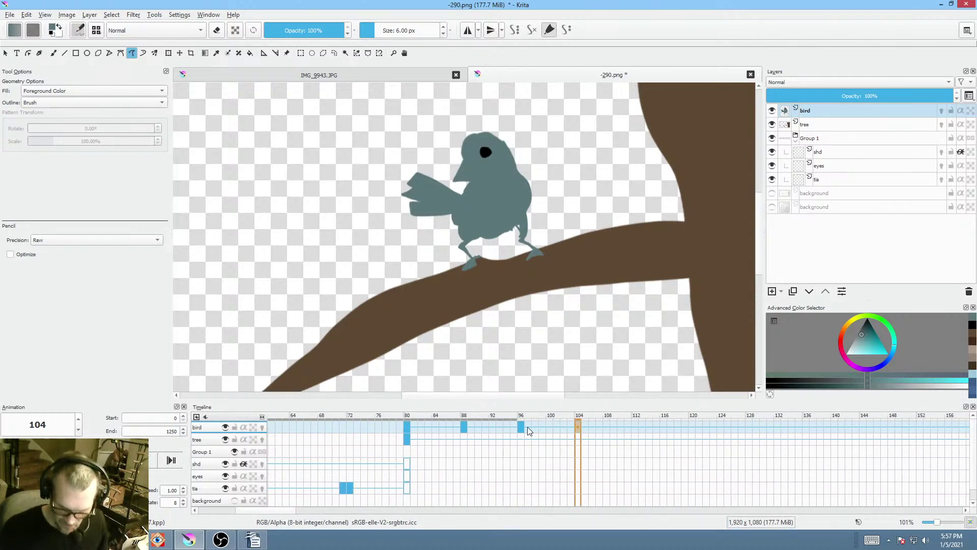
pyautogui.click(522, 429)
pyautogui.click(592, 426)
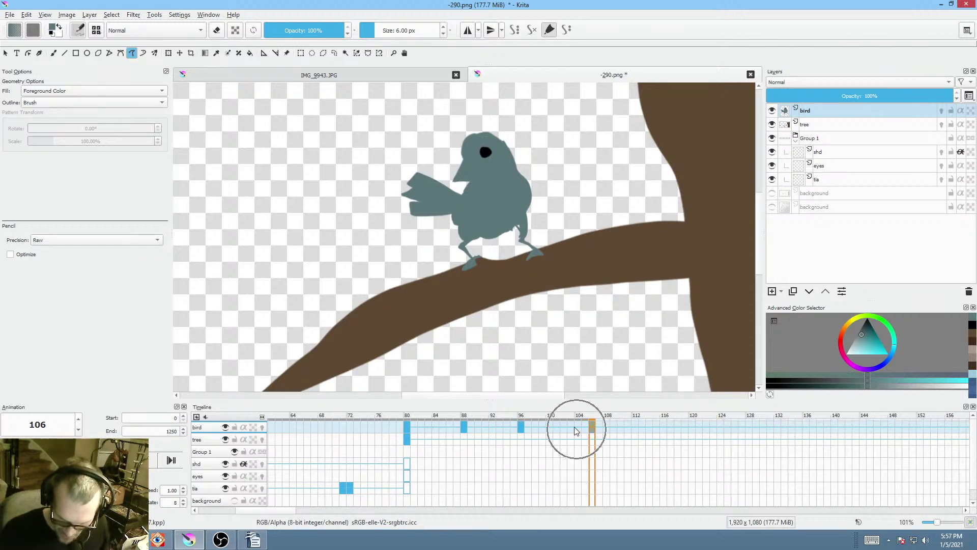
pyautogui.click(574, 430)
pyautogui.click(592, 427)
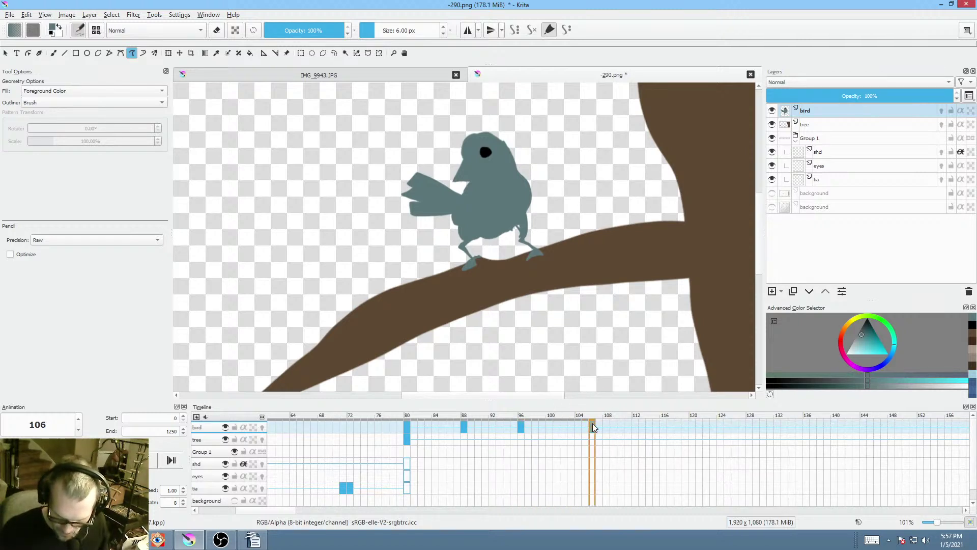
pyautogui.moveTo(592, 423); pyautogui.dragTo(602, 426)
# - Paint over the bird's round eye with teal at frame 105 and draw a thin black closed-eye line for a blink
pyautogui.click(583, 425)
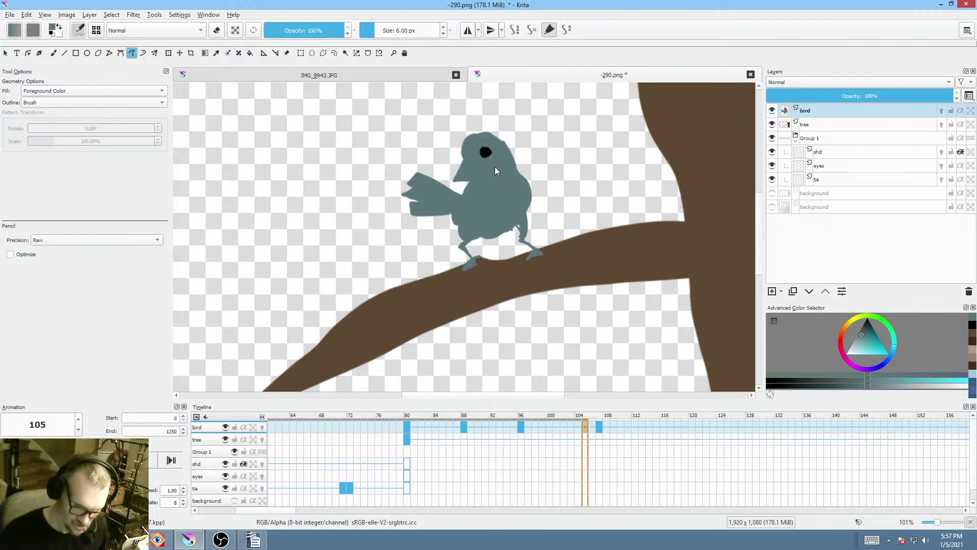
pyautogui.keyDown('ctrl'); pyautogui.click(495, 148); pyautogui.keyUp('ctrl')
pyautogui.moveTo(495, 147); pyautogui.dragTo(489, 144)
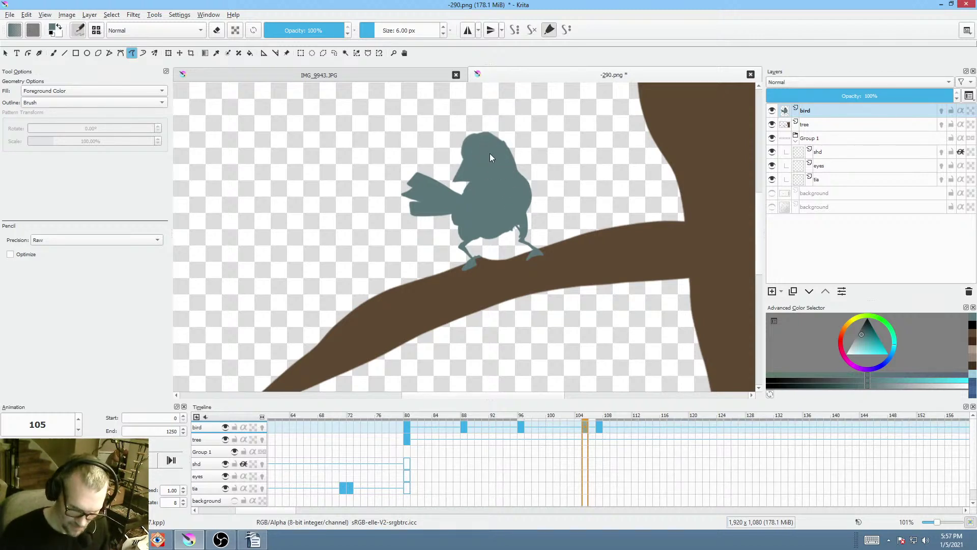
pyautogui.press('d')
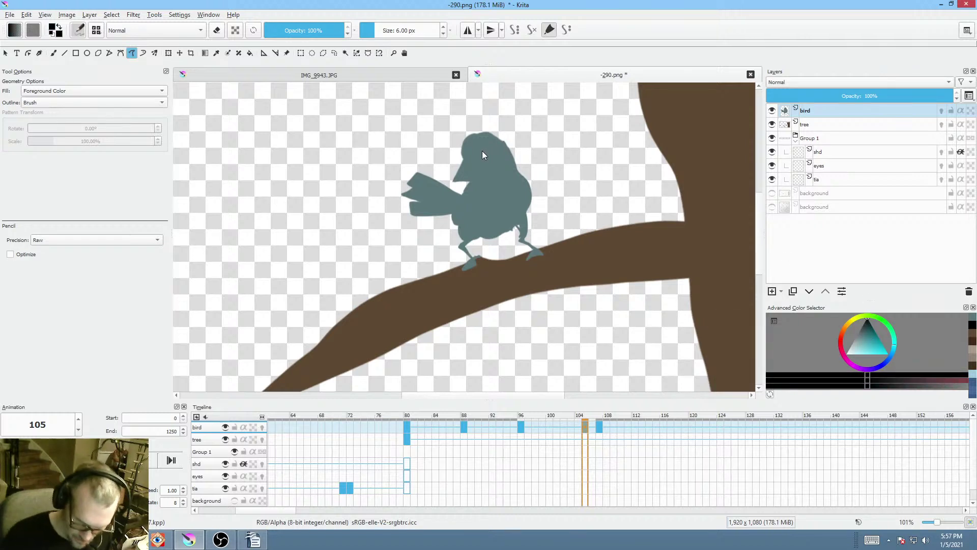
pyautogui.moveTo(478, 152); pyautogui.dragTo(478, 151)
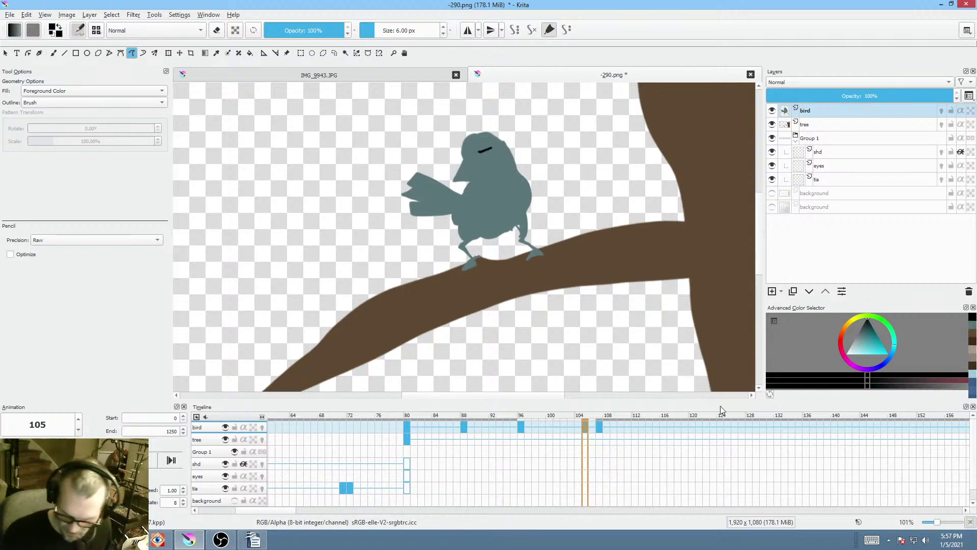
# - Copy the blink drawings at frames 105 and 107 on the bird layer to frames 109 and 111
pyautogui.click(599, 425)
pyautogui.click(584, 424)
pyautogui.keyDown('shift'); pyautogui.click(599, 426); pyautogui.keyUp('shift')
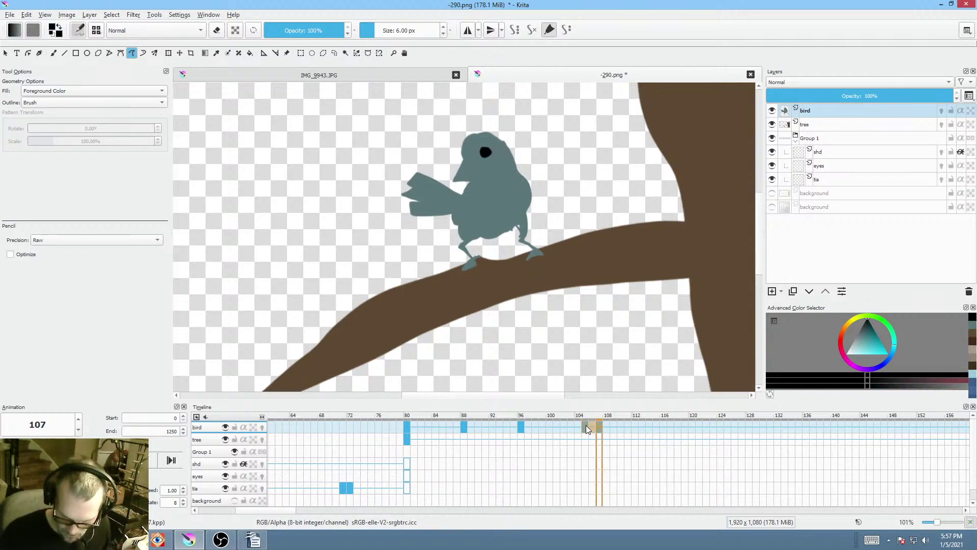
pyautogui.moveTo(585, 425); pyautogui.dragTo(615, 427)
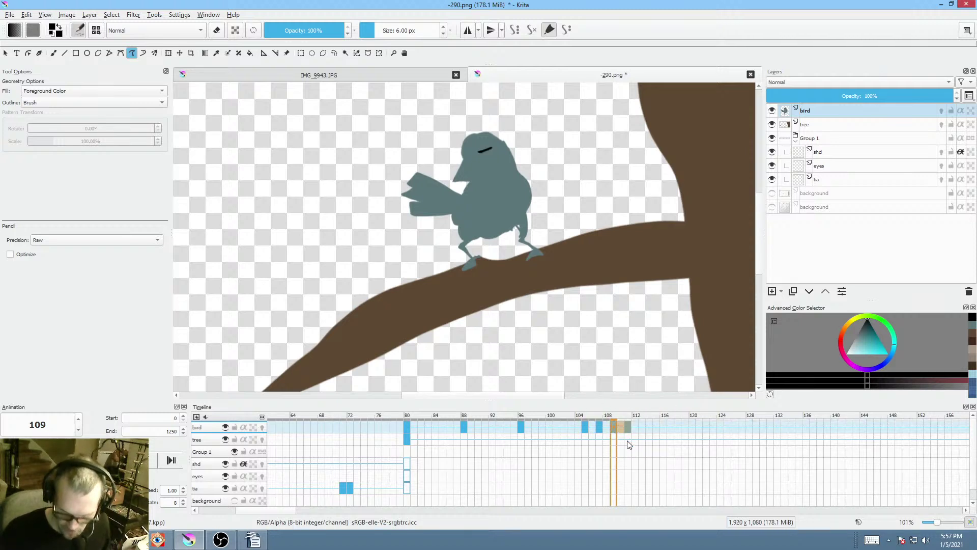
pyautogui.click(632, 428)
# - Return to frame 0 and save the document with the PNG export settings kept as they are
pyautogui.scroll(-2, 560, 249)
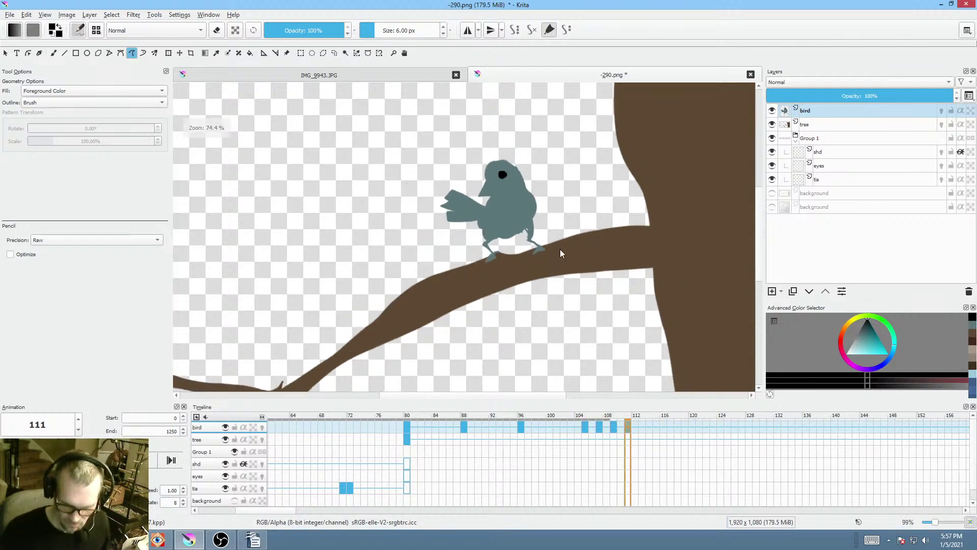
pyautogui.moveTo(505, 240); pyautogui.dragTo(621, 234)
pyautogui.scroll(-3, 621, 234)
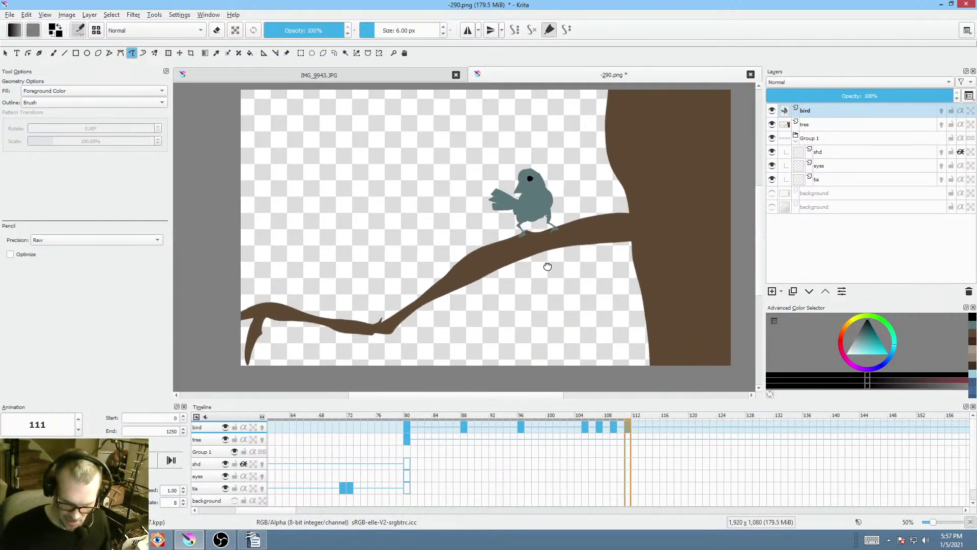
pyautogui.press('Home')
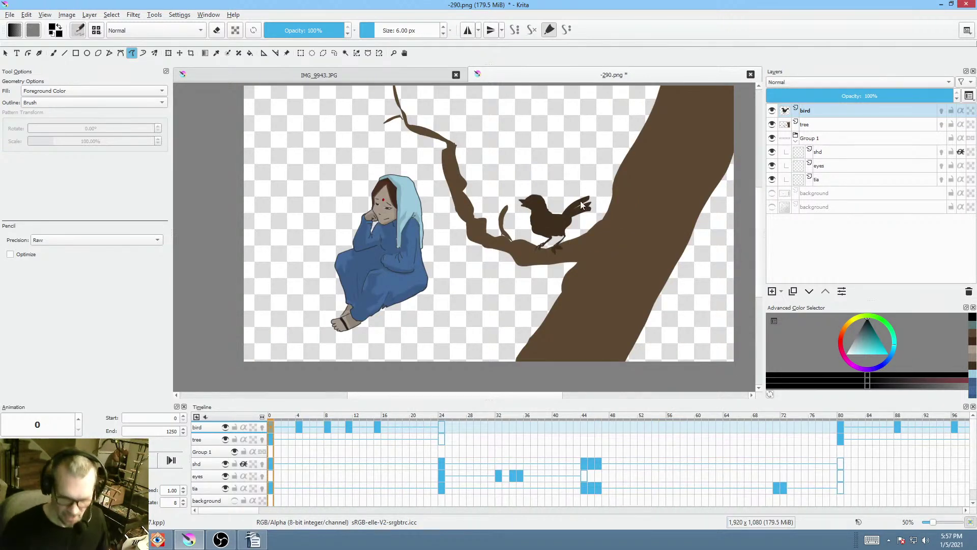
pyautogui.scroll(-1, 575, 217)
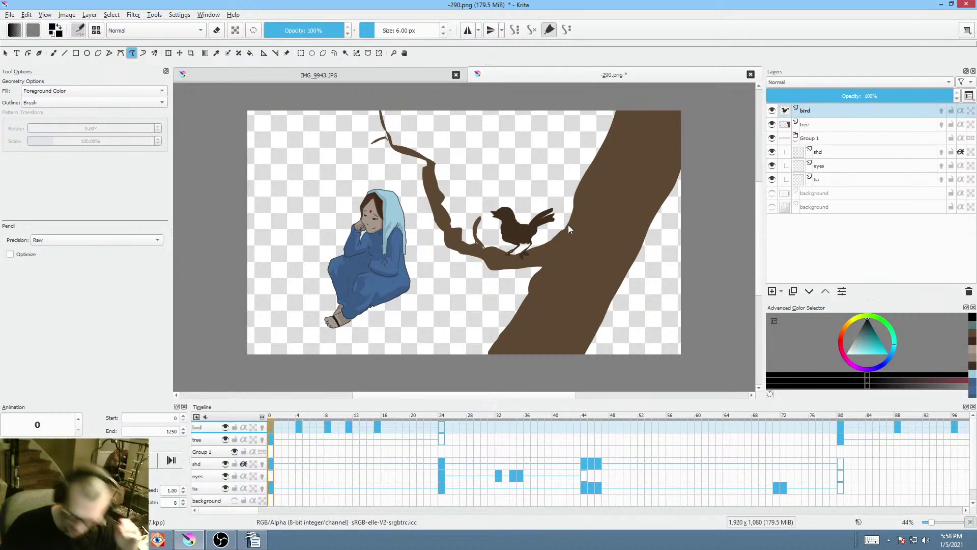
pyautogui.moveTo(262, 417); pyautogui.dragTo(234, 420)
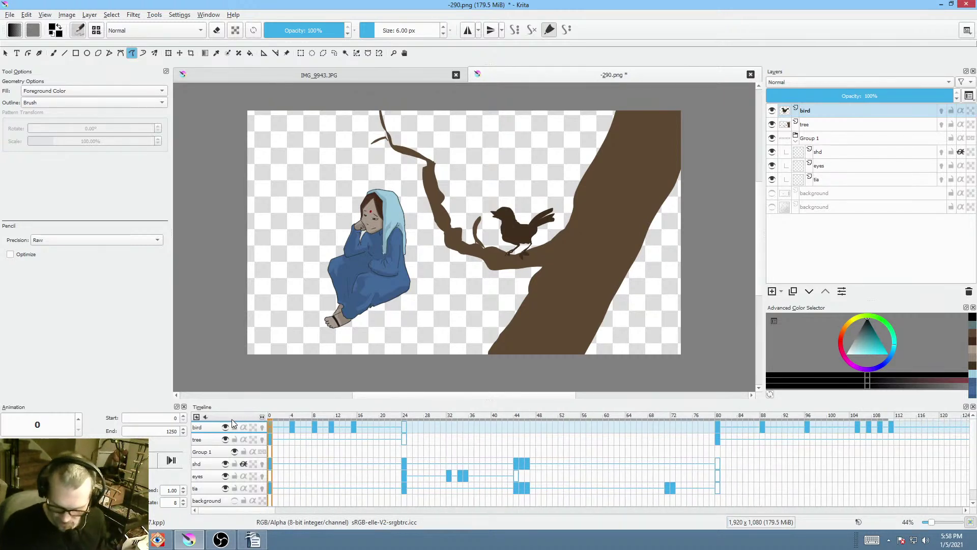
pyautogui.click(14, 16)
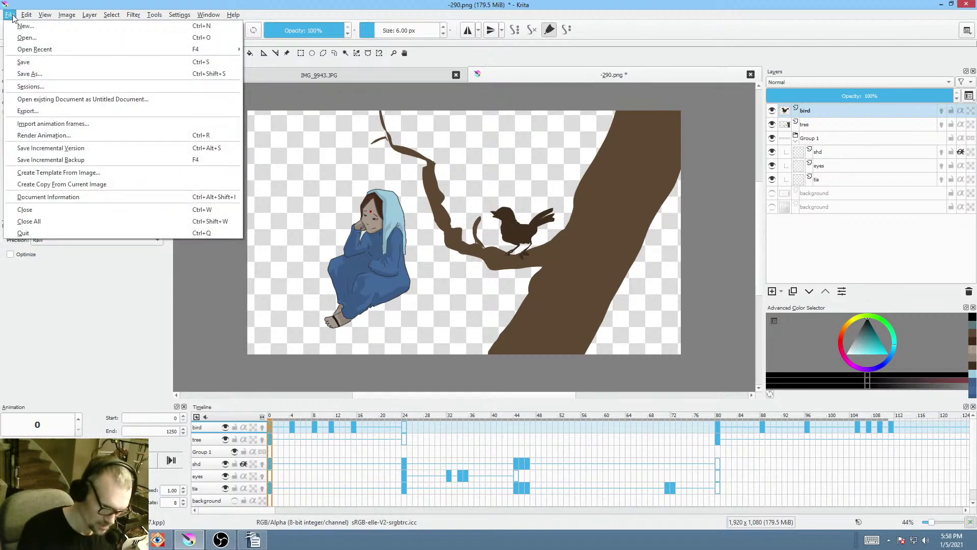
pyautogui.click(28, 64)
pyautogui.click(629, 426)
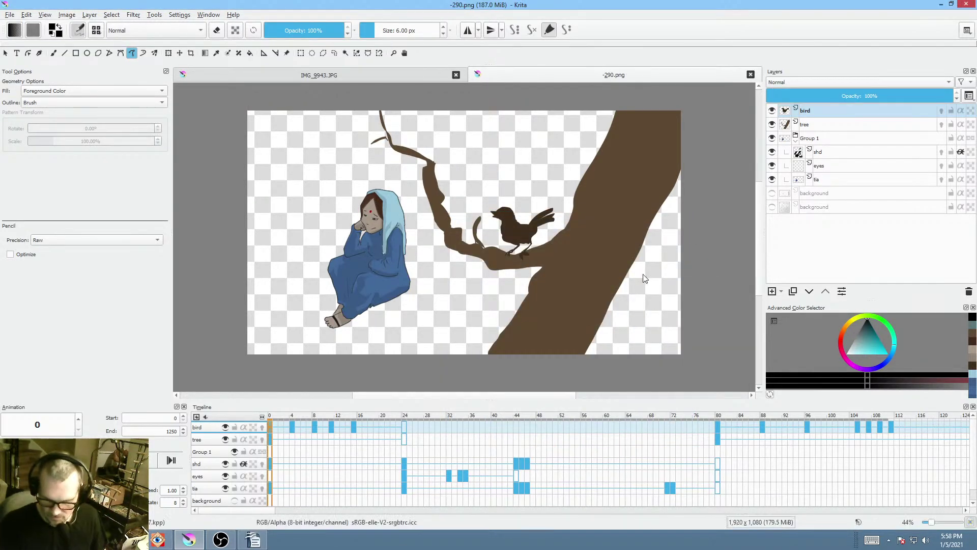
# - Play the animation, and tighten the second blink by moving the bird keyframes at 109 and 111 to frames 108 and 109
pyautogui.press('space')
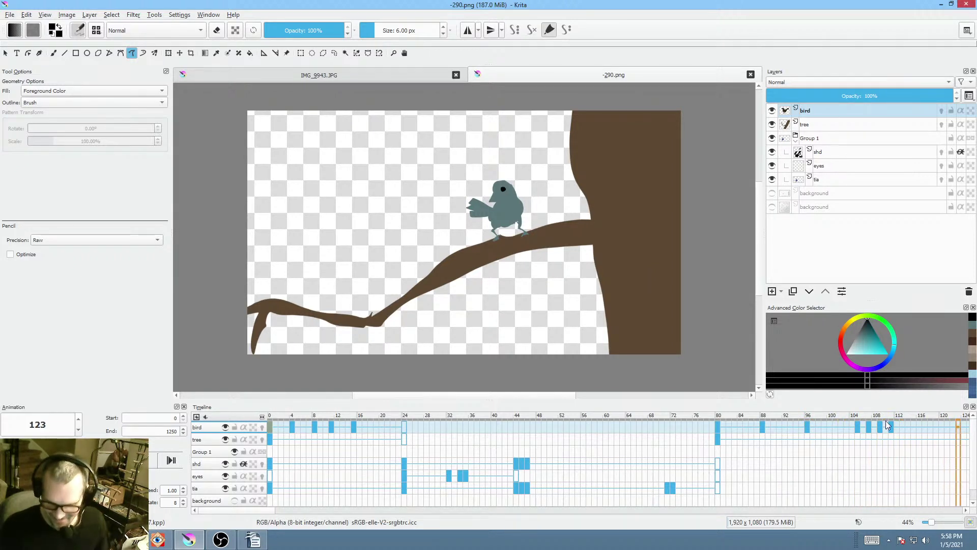
pyautogui.press('space')
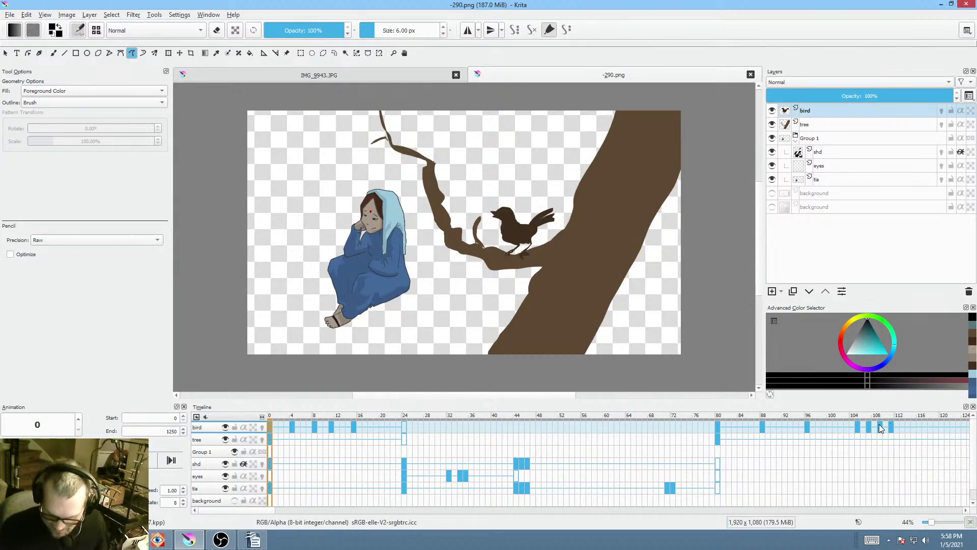
pyautogui.click(876, 425)
pyautogui.click(891, 424)
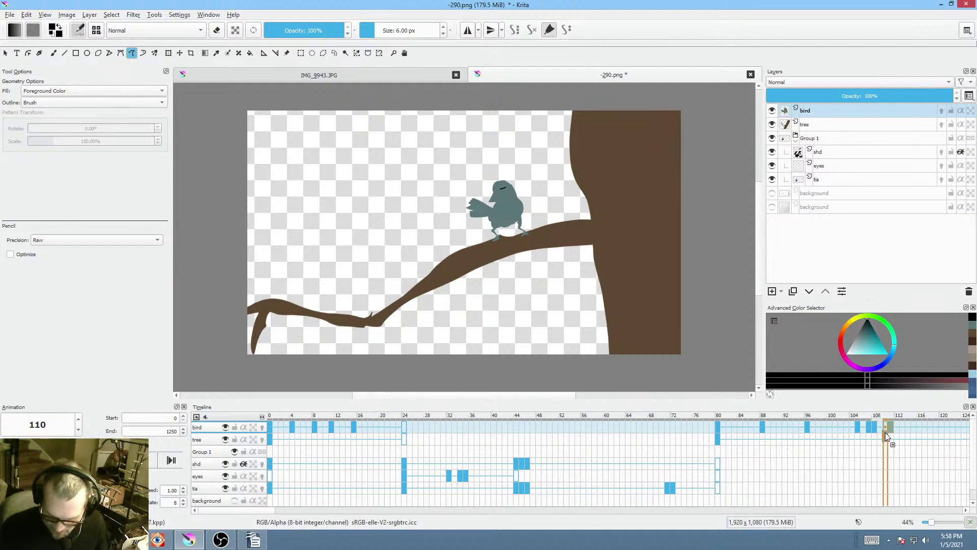
pyautogui.click(883, 424)
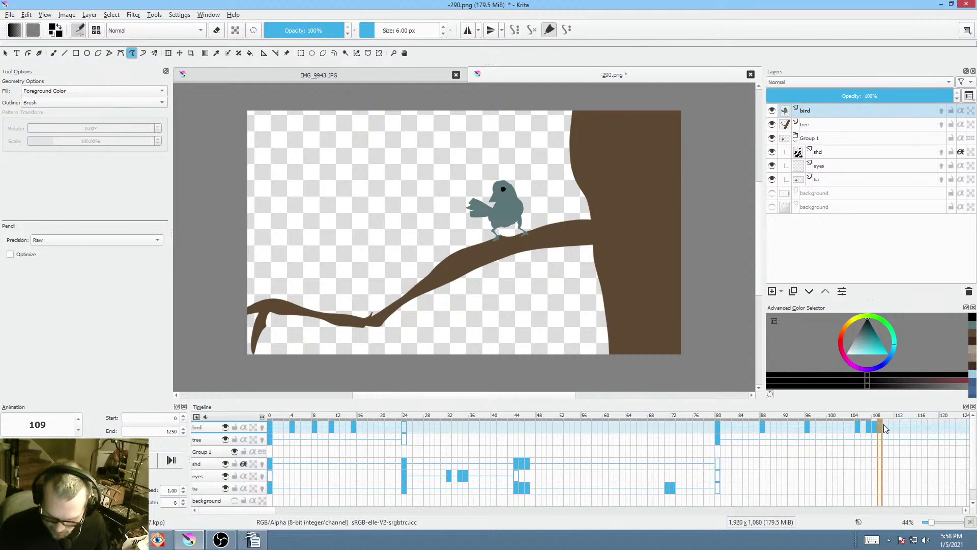
# - Move the tia layer's keyframes at 71 and 72 to frames 73 and 74, and play the animation from frame 44
pyautogui.click(668, 488)
pyautogui.moveTo(667, 487); pyautogui.dragTo(679, 487)
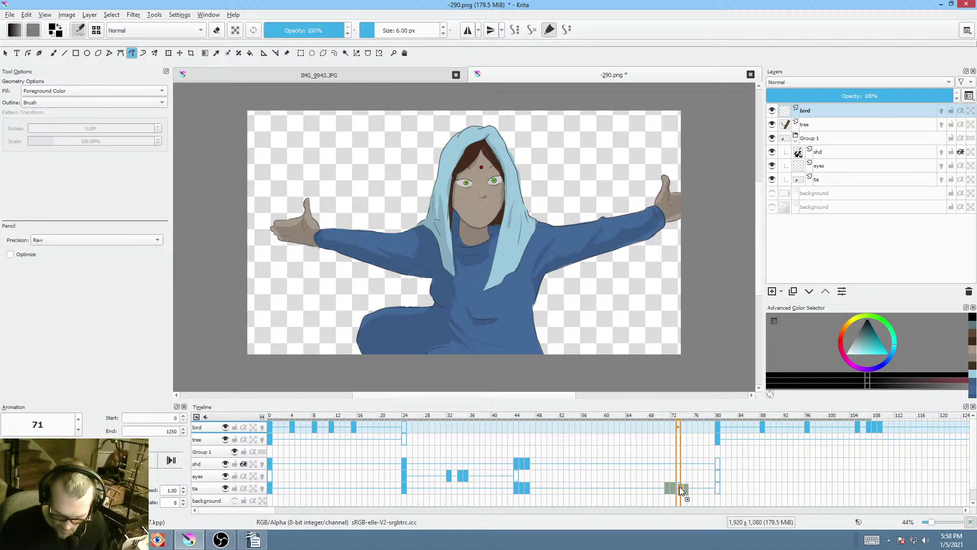
pyautogui.click(514, 488)
pyautogui.press('space')
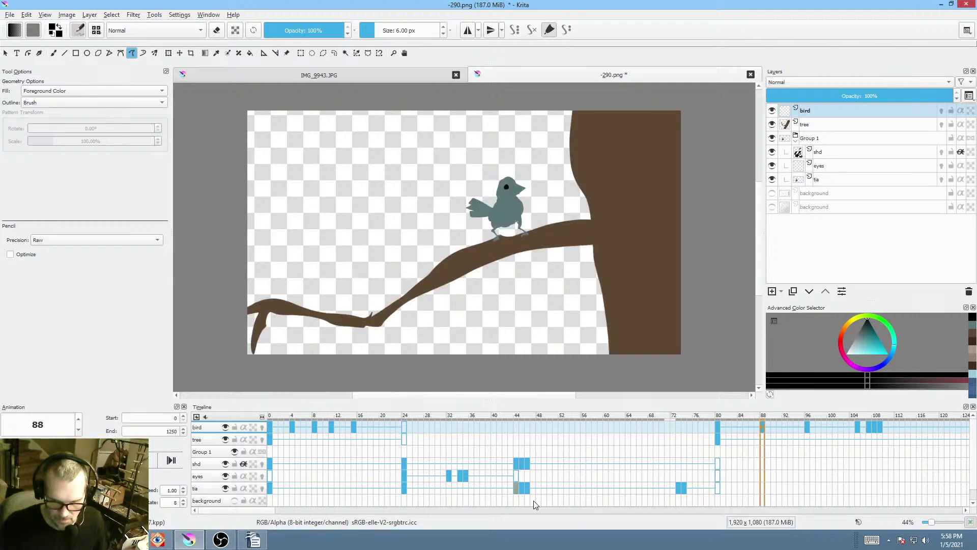
pyautogui.press('space')
# - Shift all bird keyframes from frame 88 onward four frames earlier so they start at frame 84, and play from frame 72
pyautogui.moveTo(763, 427)
pyautogui.mouseDown()
pyautogui.moveTo(735, 431)
pyautogui.moveTo(746, 423)
pyautogui.mouseUp()
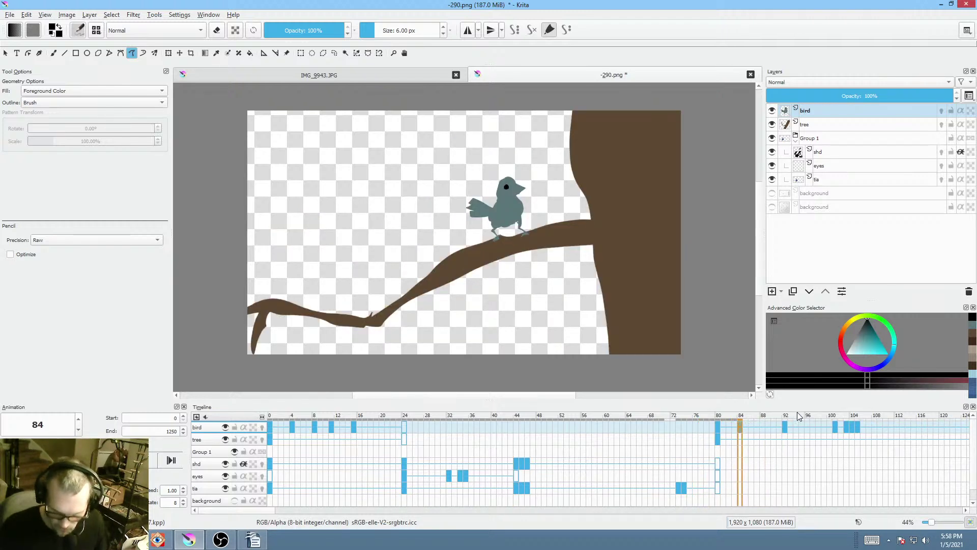
pyautogui.hotkey('ctrl', 'z')
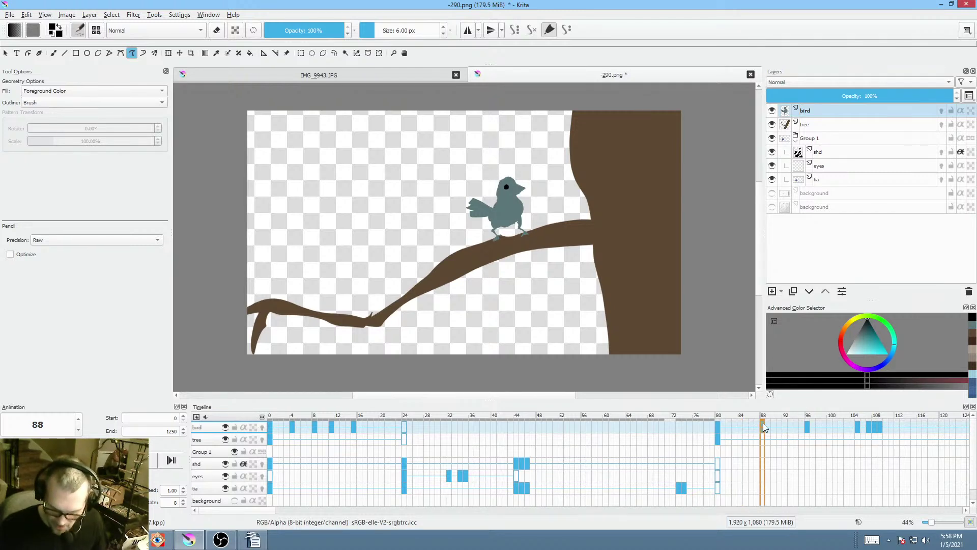
pyautogui.moveTo(763, 422); pyautogui.dragTo(737, 425)
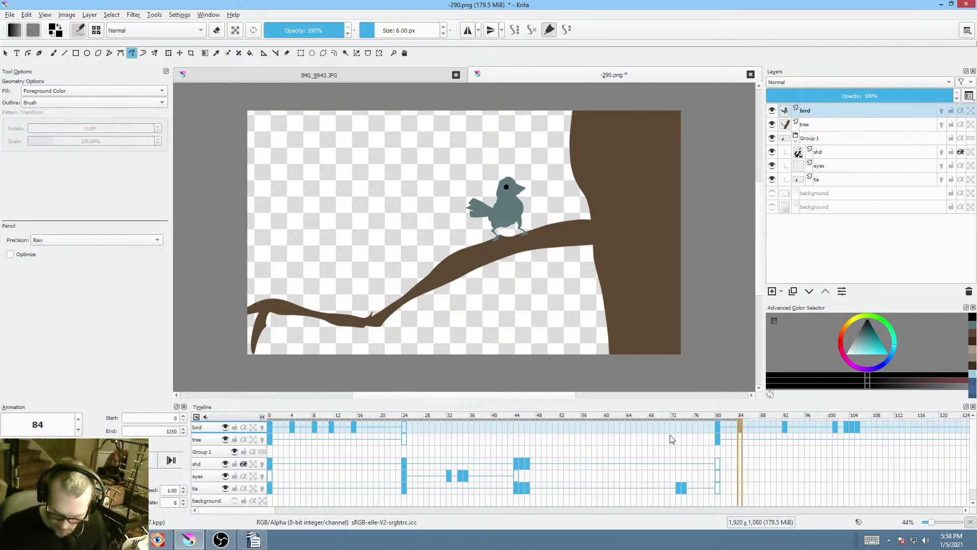
pyautogui.click(678, 420)
pyautogui.press('space')
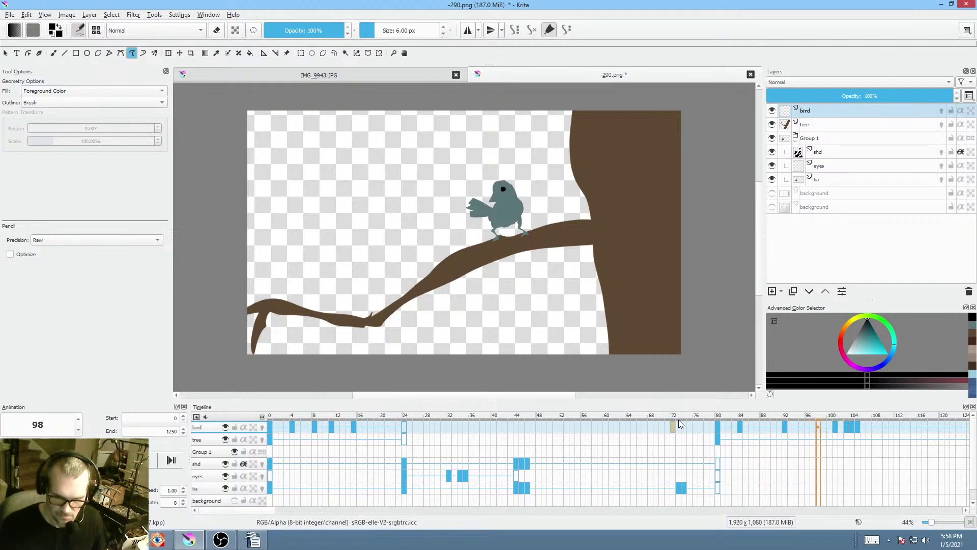
# - Shift the bird keyframes from frame 92 onward five frames later to start at frame 97, and play from frame 75
pyautogui.click(784, 425)
pyautogui.moveTo(785, 426); pyautogui.dragTo(812, 426)
pyautogui.click(692, 427)
pyautogui.press('space')
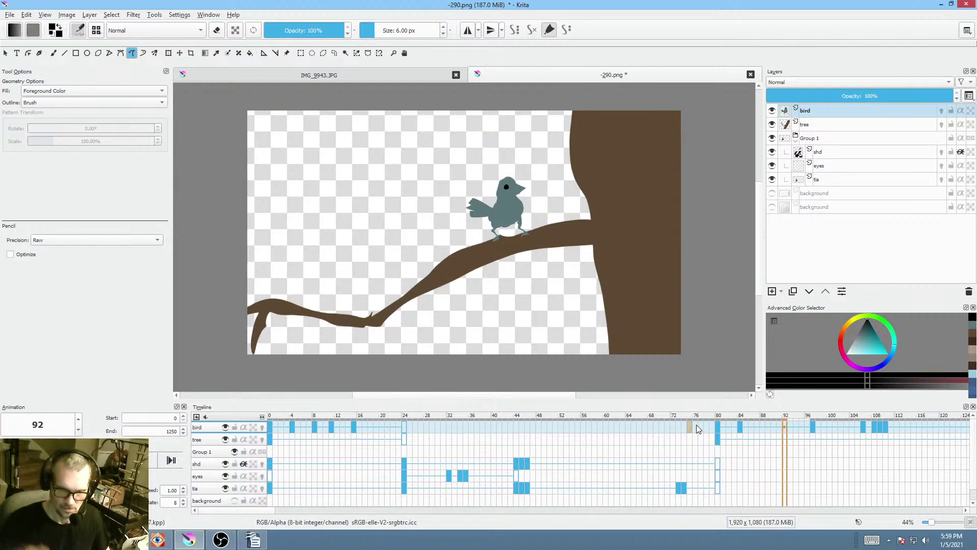
pyautogui.press('space')
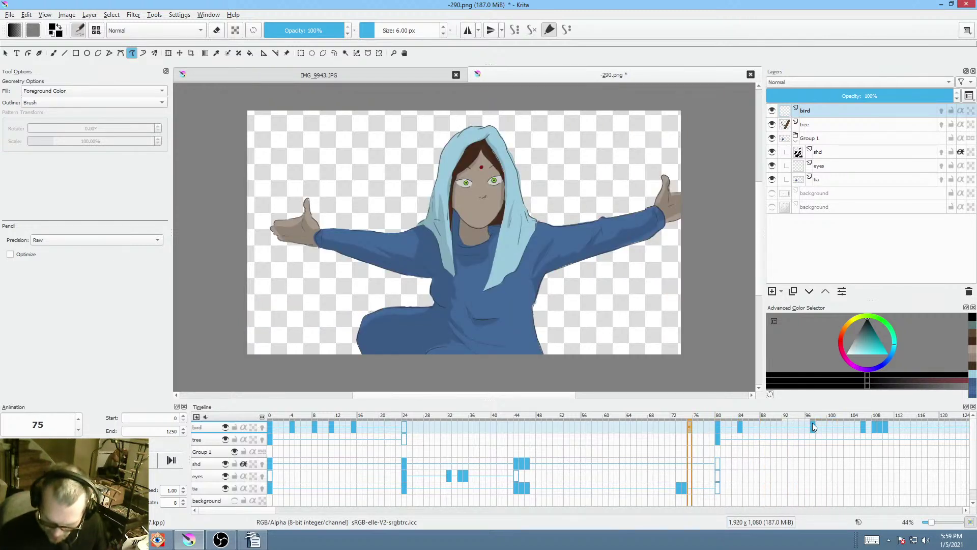
# - Place the bird's turned-head keyframe at frame 95, shifting the blink keyframes along with it, and play from frame 69
pyautogui.moveTo(812, 422); pyautogui.dragTo(801, 430)
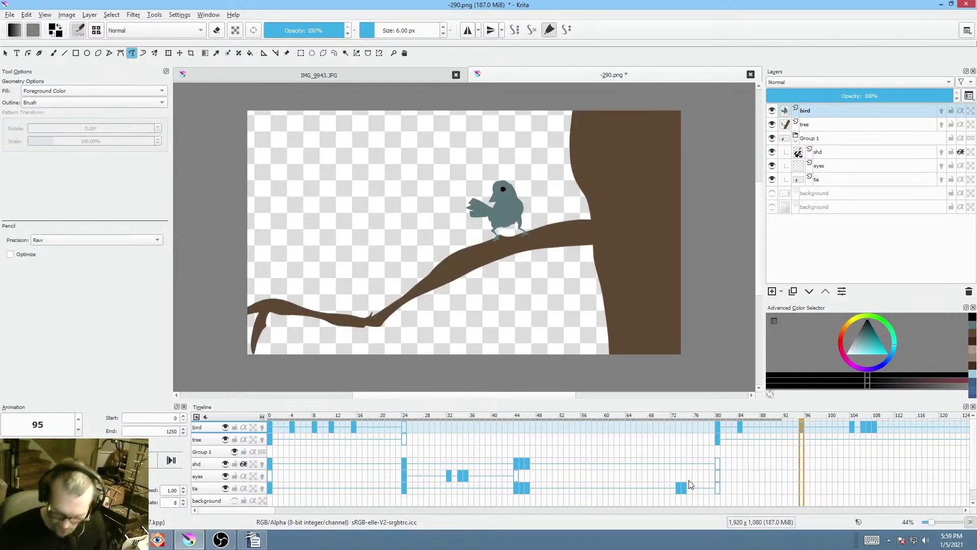
pyautogui.click(654, 426)
pyautogui.press('space')
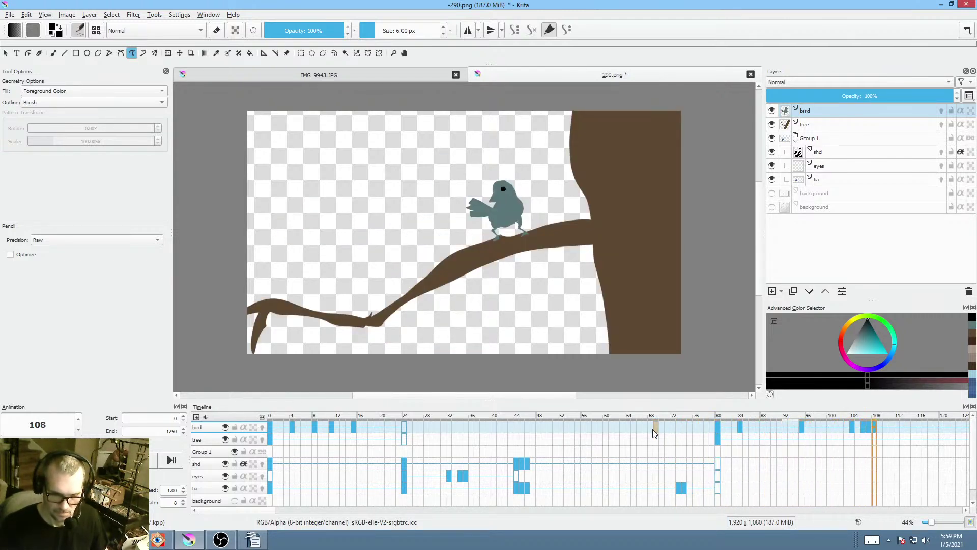
pyautogui.press('space')
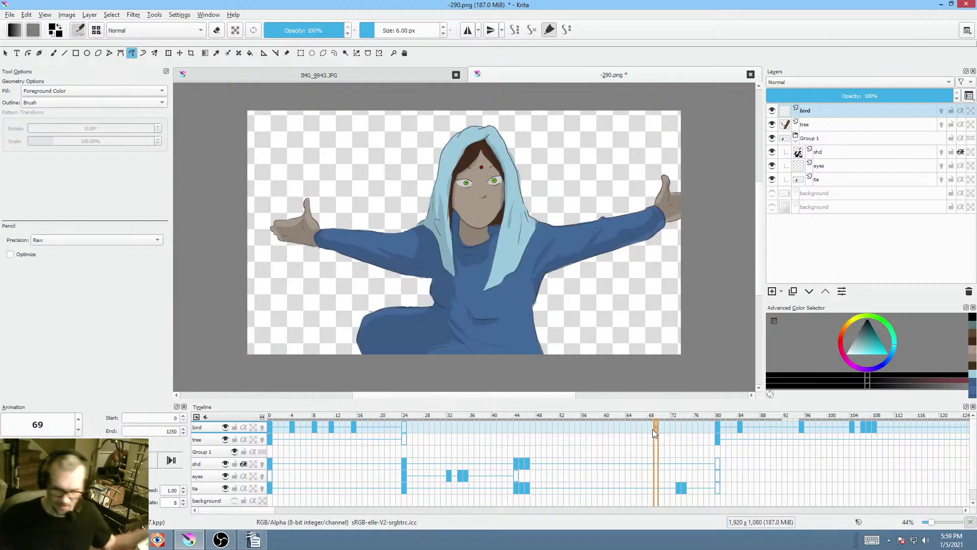
# - Return to frame 0 and save the image as PNG with alpha channel, also saving it as a Krita file
pyautogui.press('Home')
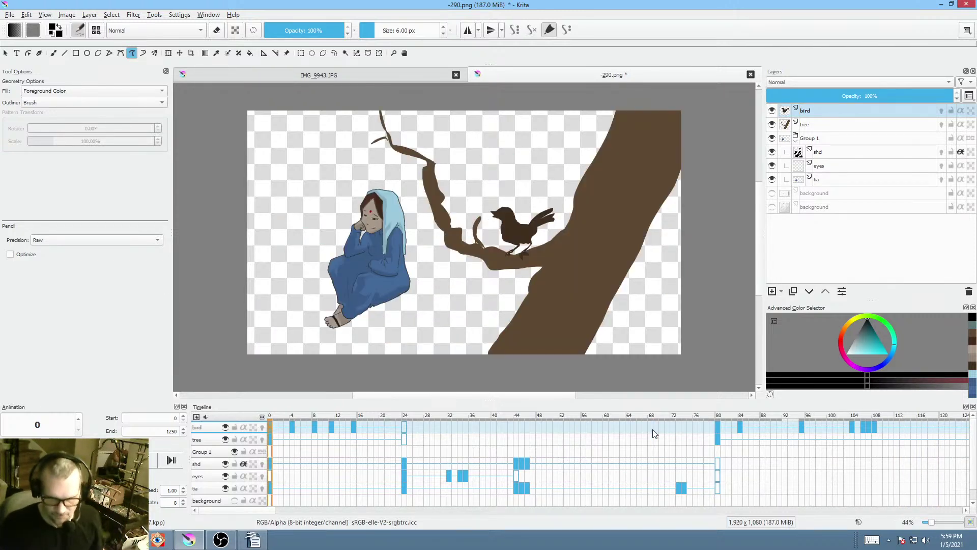
pyautogui.click(9, 14)
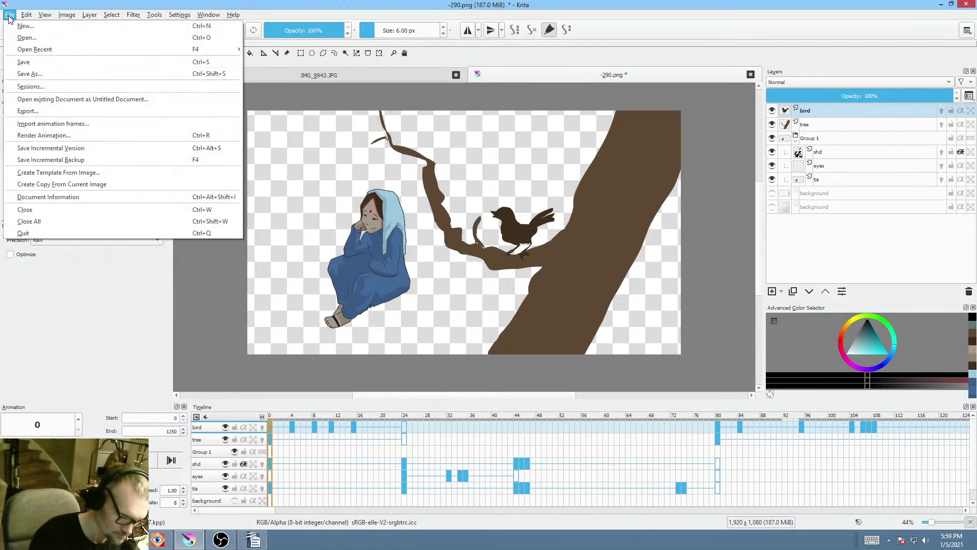
pyautogui.click(28, 63)
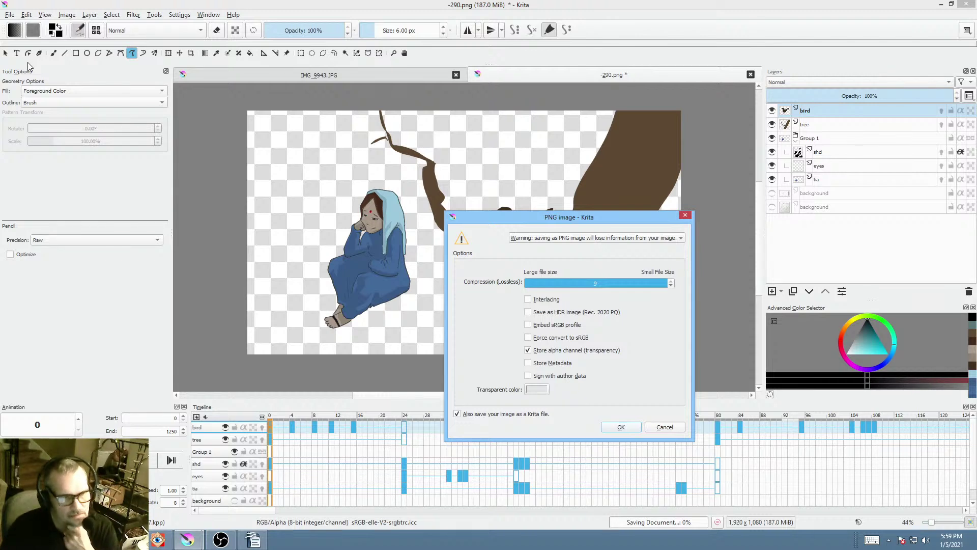
pyautogui.click(622, 427)
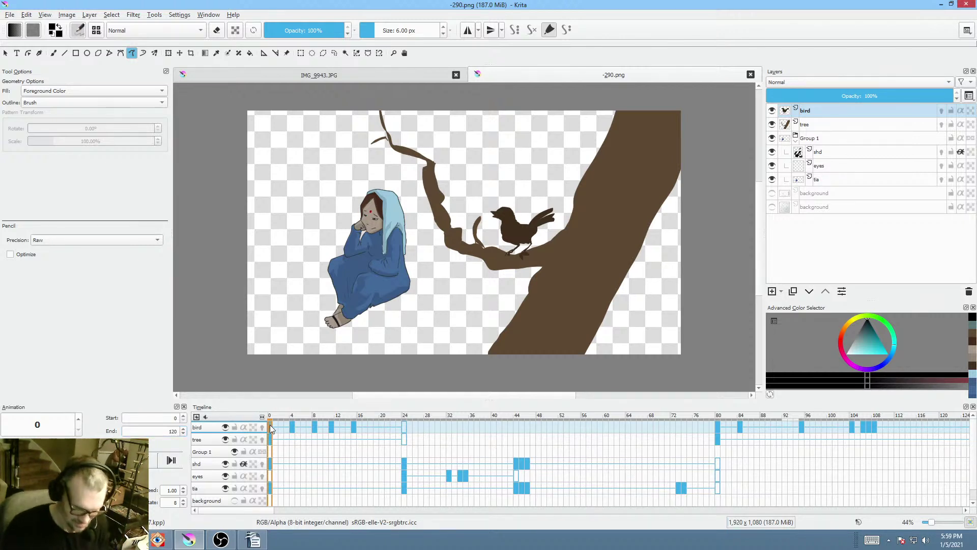
# - Set the animation's end frame to 120 and play it through from frame 0
pyautogui.press('space')
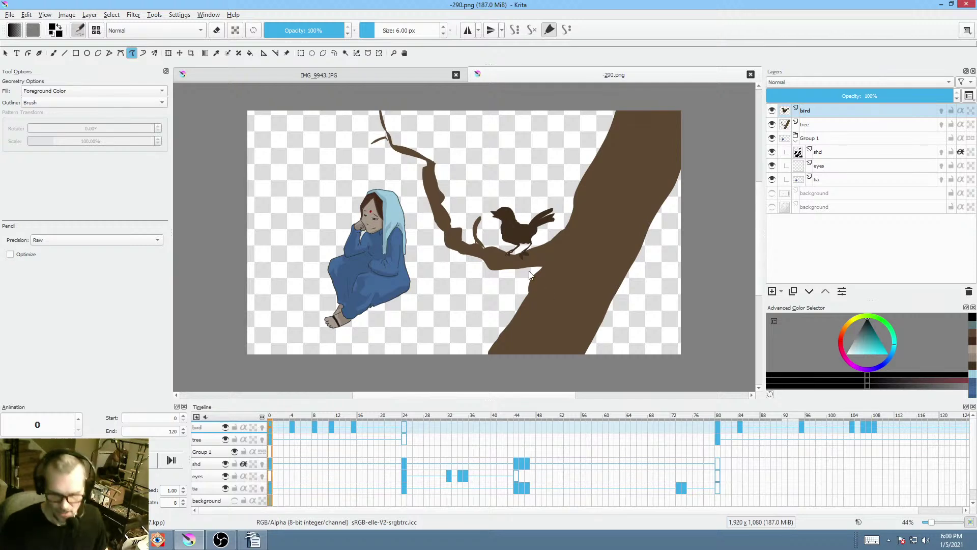
pyautogui.scroll(-1, 521, 292)
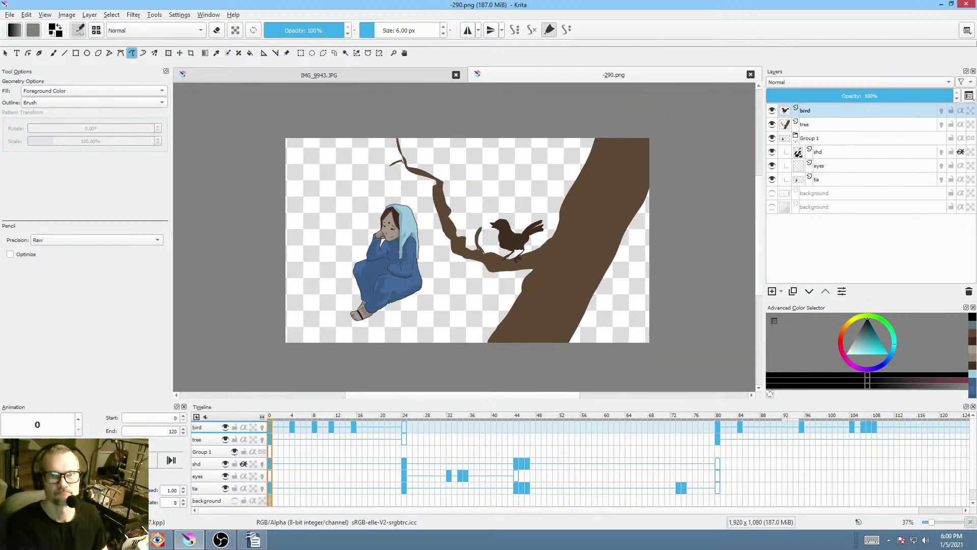
# - Insert the image -282.png from the image viewer as a new layer and sample its lawn green as the foreground color
pyautogui.click(156, 540)
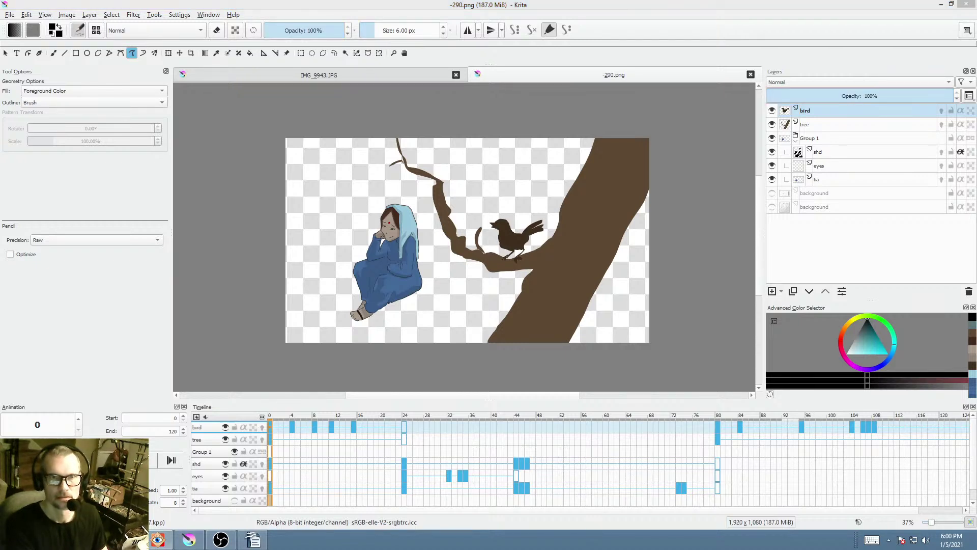
pyautogui.moveTo(516, 38); pyautogui.dragTo(457, 229)
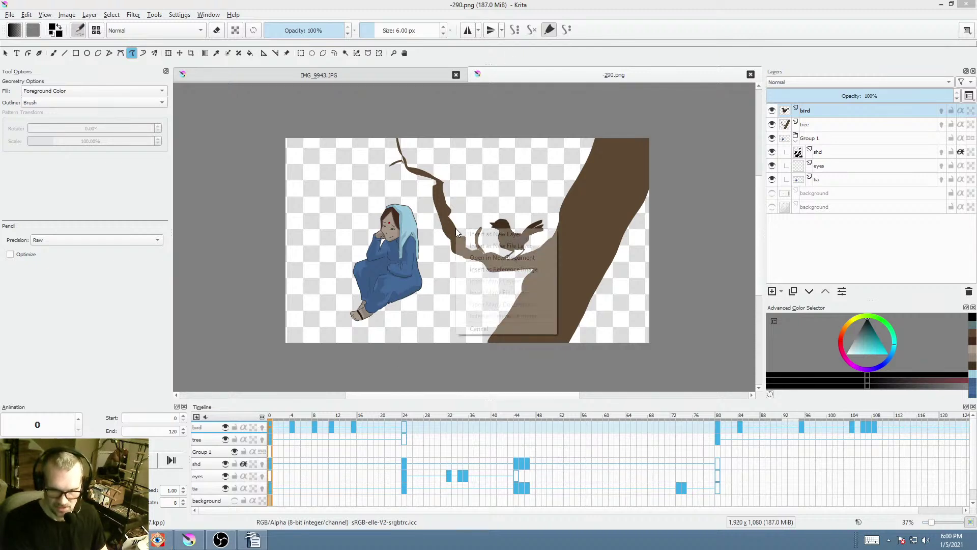
pyautogui.click(459, 230)
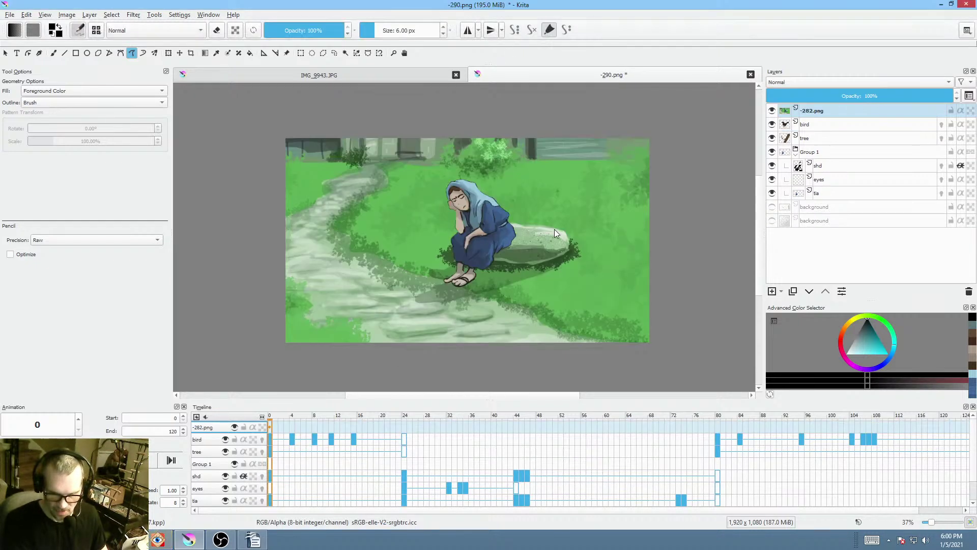
pyautogui.scroll(-1, 533, 208)
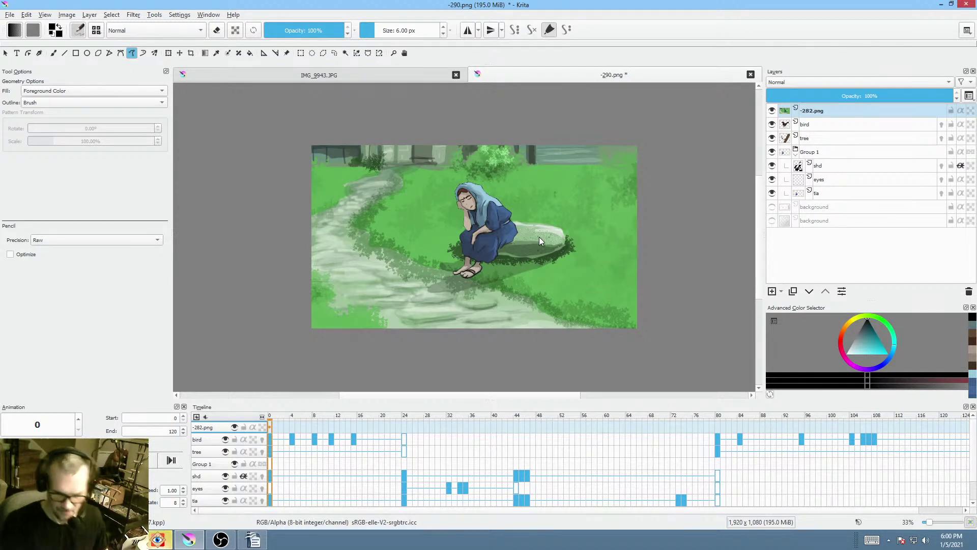
pyautogui.keyDown('ctrl'); pyautogui.click(544, 179); pyautogui.keyUp('ctrl')
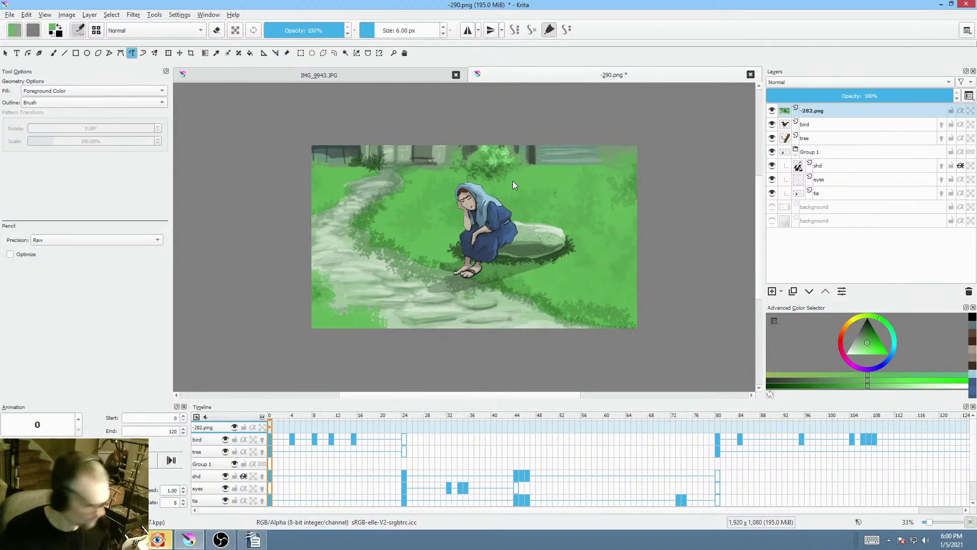
# - Cover the seated woman in the -282.png painting with a lawn-green shape and rebuild the rock and its shadow with sampled colors
pyautogui.click(831, 113)
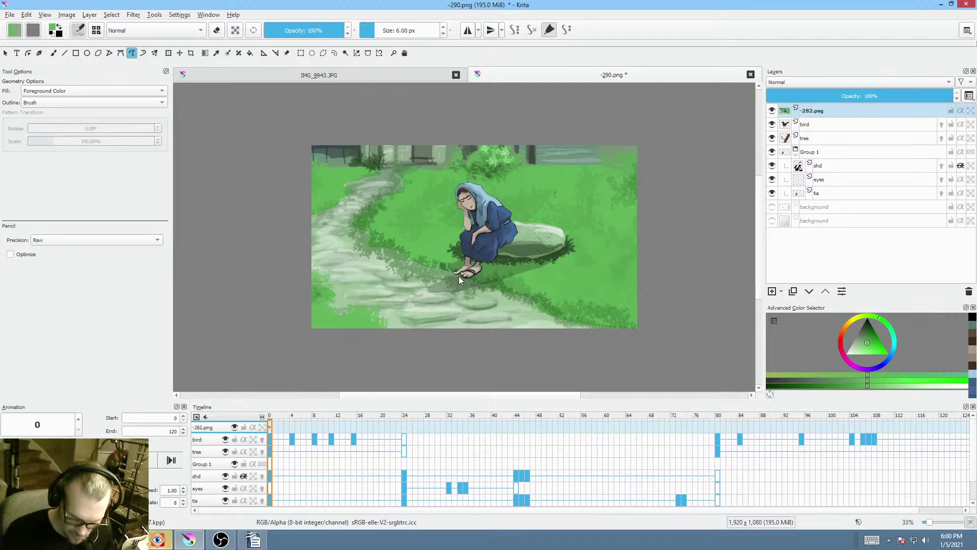
pyautogui.moveTo(519, 215); pyautogui.dragTo(525, 173)
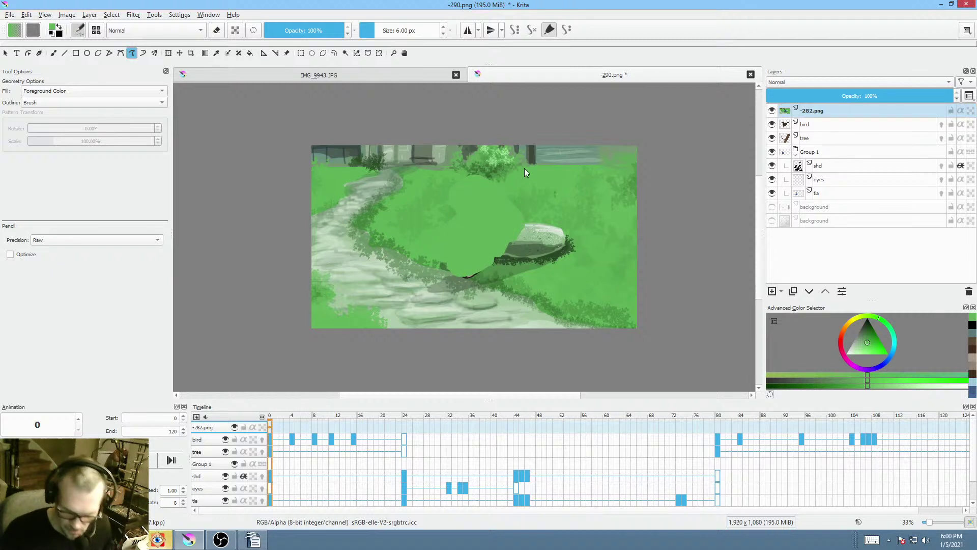
pyautogui.keyDown('ctrl'); pyautogui.click(534, 226); pyautogui.keyUp('ctrl')
pyautogui.moveTo(529, 236)
pyautogui.mouseDown()
pyautogui.moveTo(482, 241)
pyautogui.moveTo(517, 256)
pyautogui.moveTo(487, 249)
pyautogui.moveTo(474, 260)
pyautogui.moveTo(510, 256)
pyautogui.mouseUp()
pyautogui.keyDown('ctrl'); pyautogui.click(526, 243); pyautogui.keyUp('ctrl')
pyautogui.keyDown('ctrl'); pyautogui.click(502, 251); pyautogui.keyUp('ctrl')
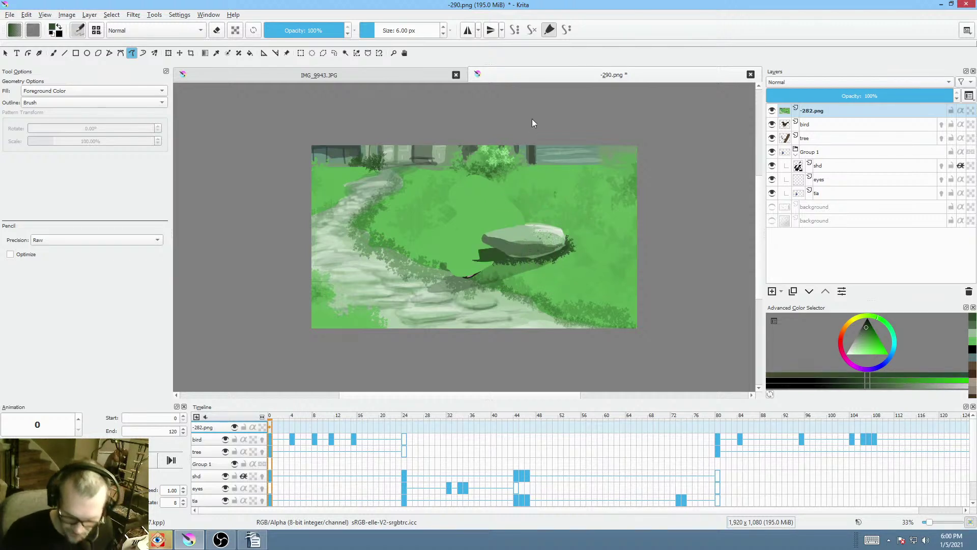
# - Blend the lawn patch and the rock's shadow edge using a leafy texture brush with sampled lawn and shadow greens
pyautogui.keyDown('ctrl'); pyautogui.click(537, 201); pyautogui.keyUp('ctrl')
pyautogui.rightClick(540, 195)
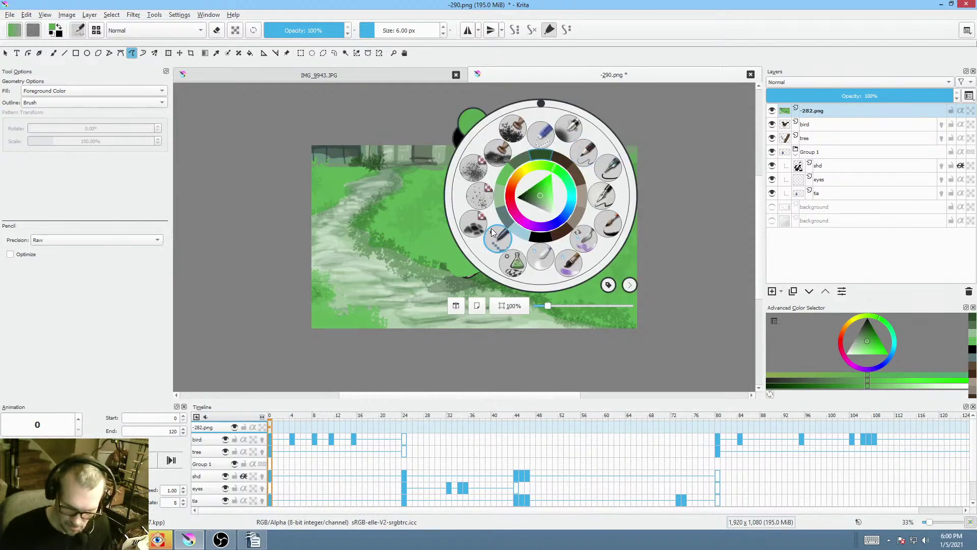
pyautogui.click(513, 133)
pyautogui.moveTo(498, 203); pyautogui.dragTo(531, 192)
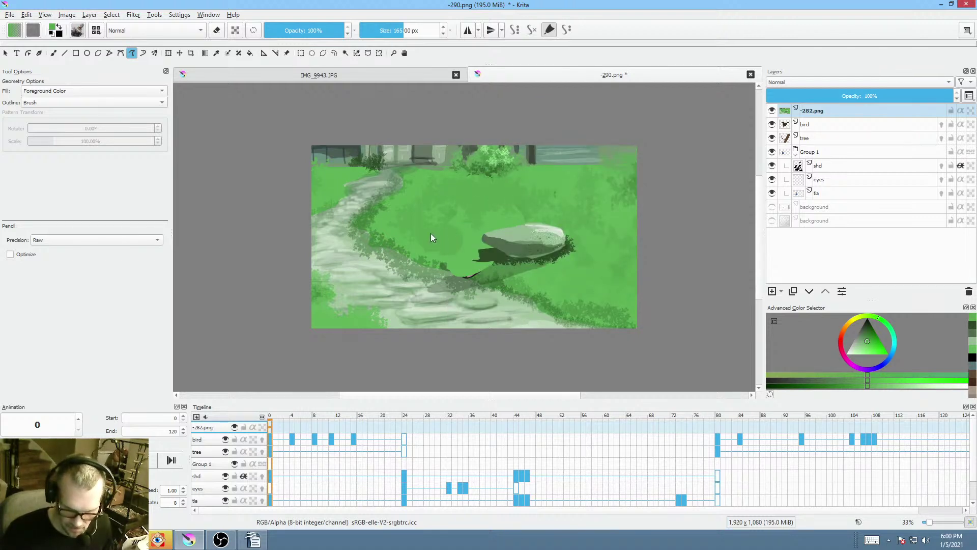
pyautogui.keyDown('ctrl'); pyautogui.click(501, 270); pyautogui.keyUp('ctrl')
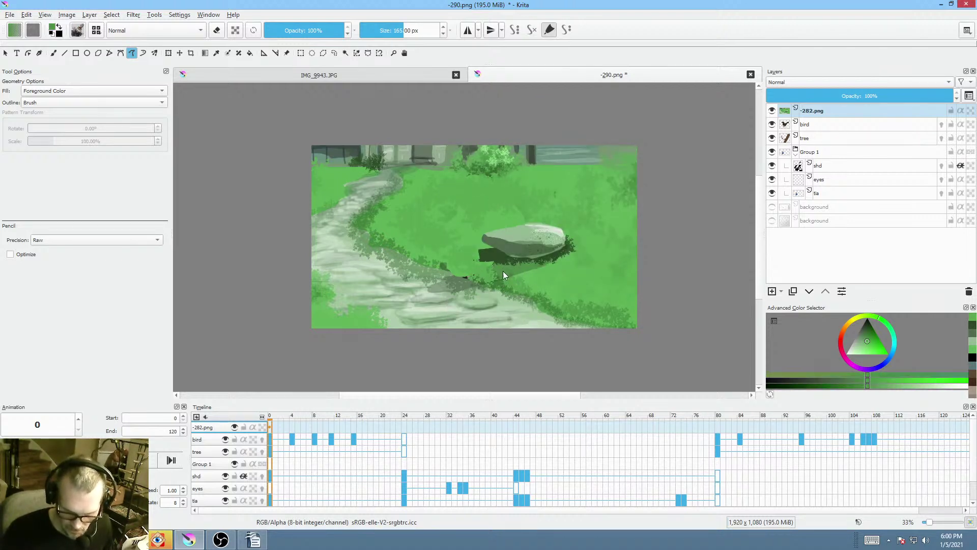
pyautogui.moveTo(503, 271); pyautogui.dragTo(463, 265)
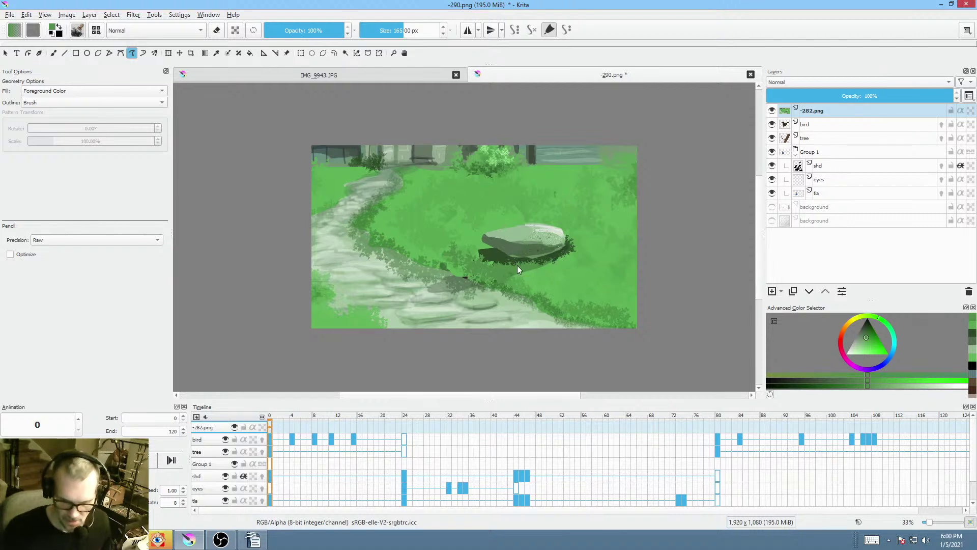
# - Enlarge, shift and slightly rotate the -282.png painting, centering it at about 368, 718 px
pyautogui.hotkey('ctrl', 't')
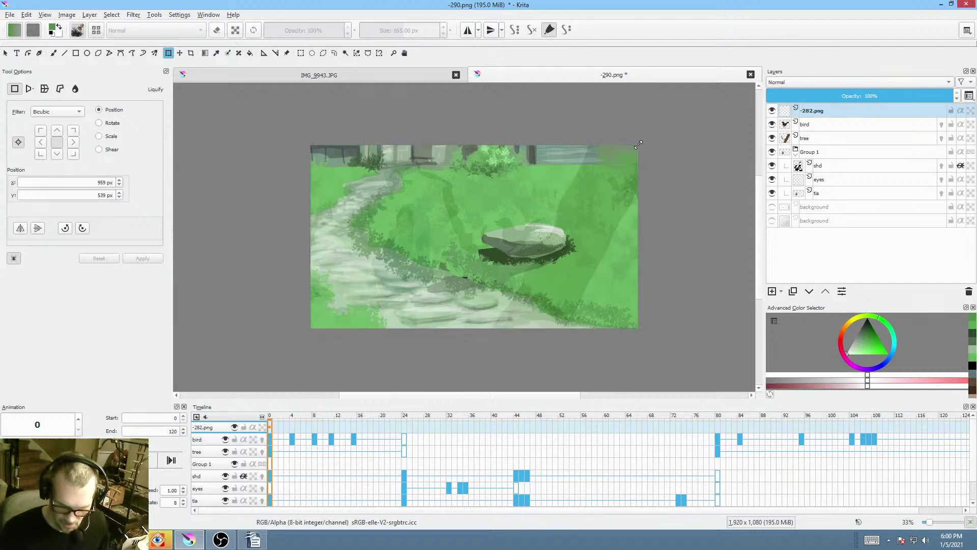
pyautogui.moveTo(638, 145); pyautogui.dragTo(722, 97)
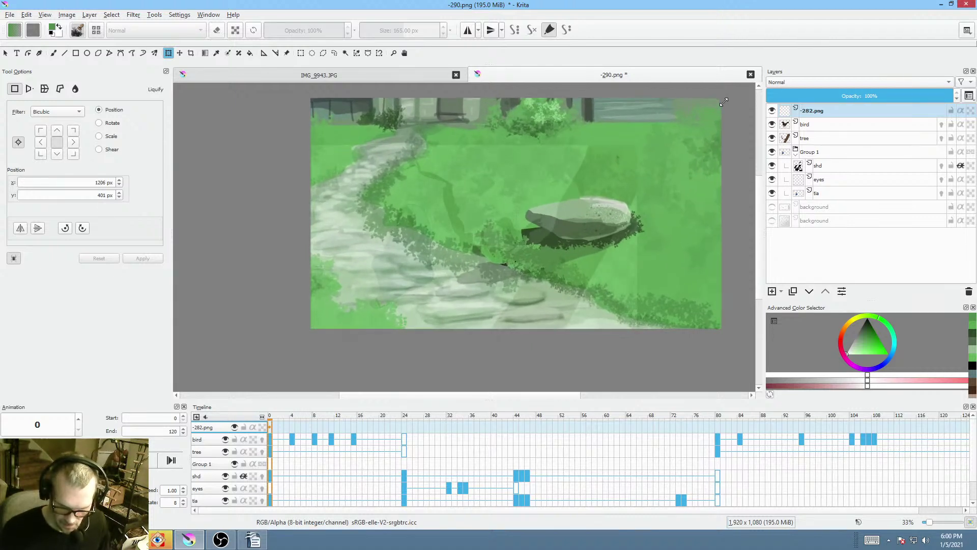
pyautogui.moveTo(637, 229); pyautogui.dragTo(467, 270)
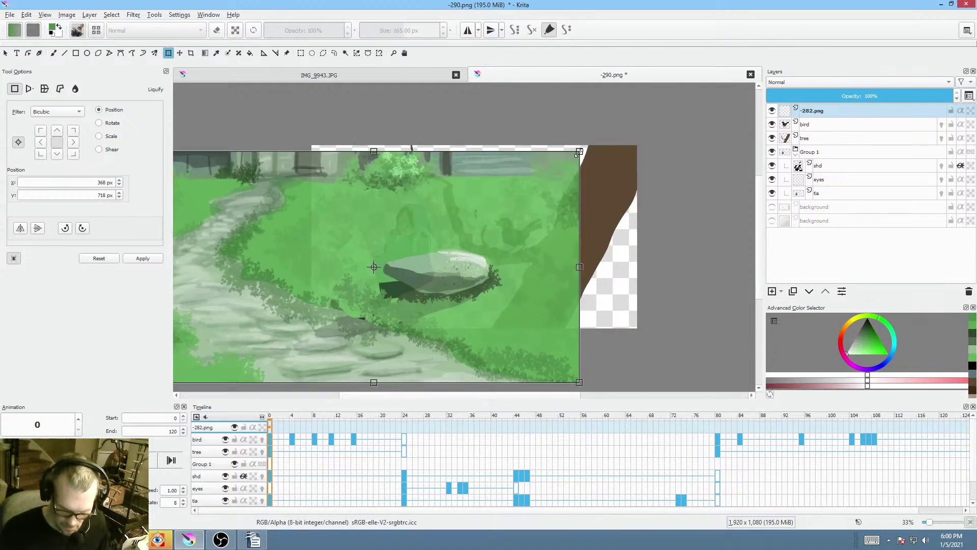
pyautogui.moveTo(579, 150); pyautogui.dragTo(625, 125)
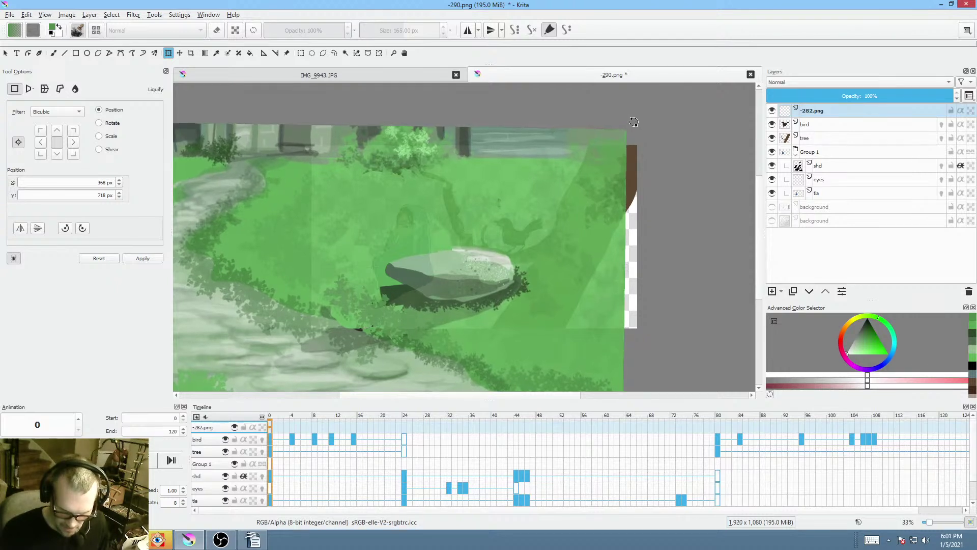
pyautogui.moveTo(634, 116); pyautogui.dragTo(639, 136)
pyautogui.press('Return')
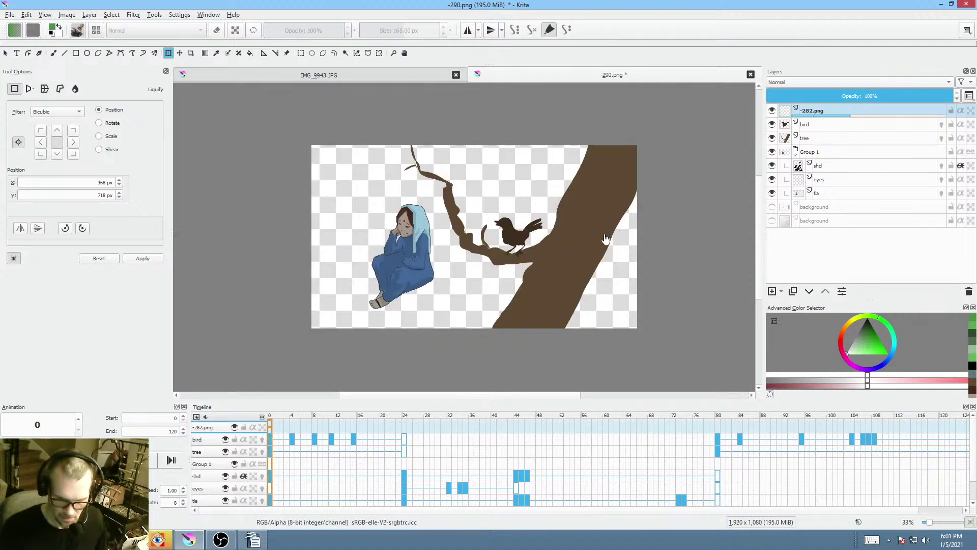
# - Apply a perspective skew to the -282.png painting, stretching it upward and repositioning it at about 137, 789 px
pyautogui.moveTo(605, 226); pyautogui.dragTo(589, 211)
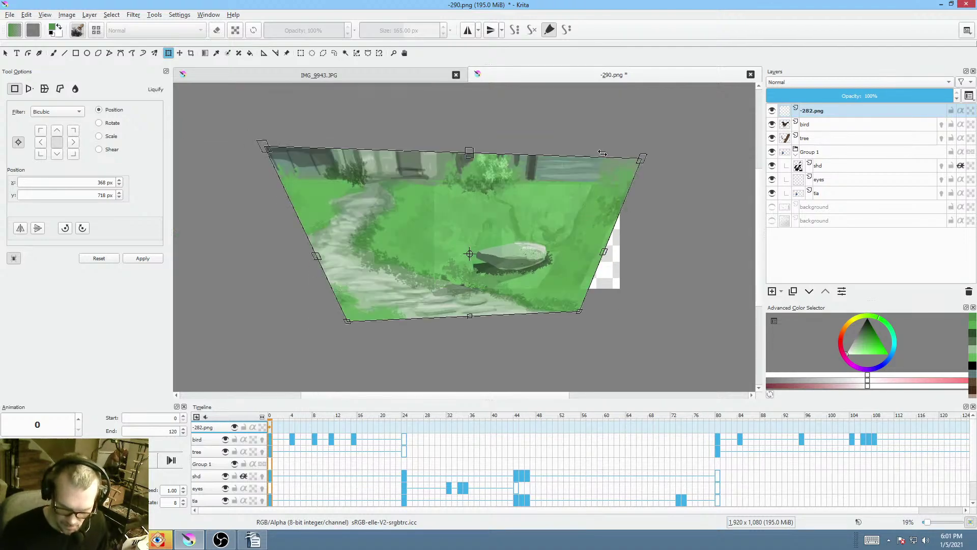
pyautogui.moveTo(642, 157); pyautogui.dragTo(646, 104)
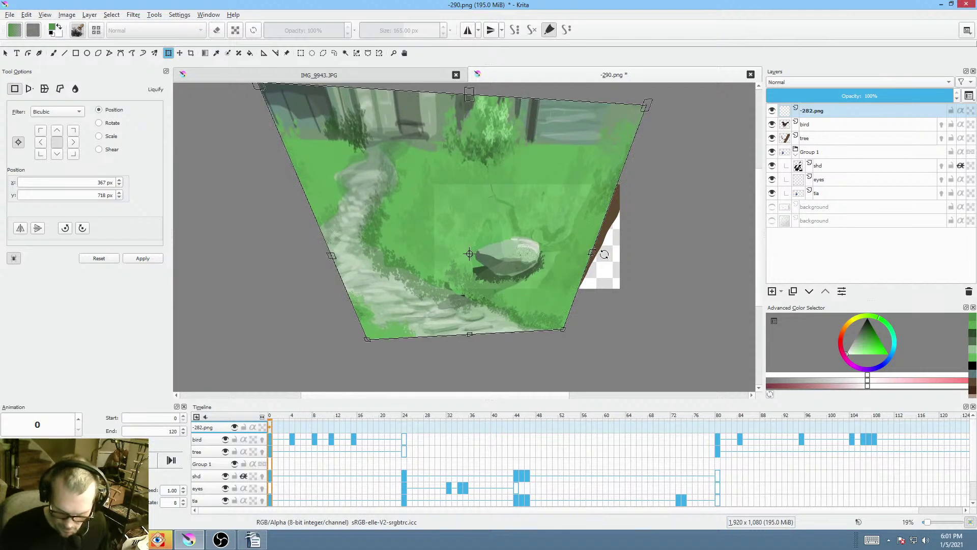
pyautogui.moveTo(593, 252); pyautogui.dragTo(568, 263)
pyautogui.moveTo(662, 112); pyautogui.dragTo(652, 120)
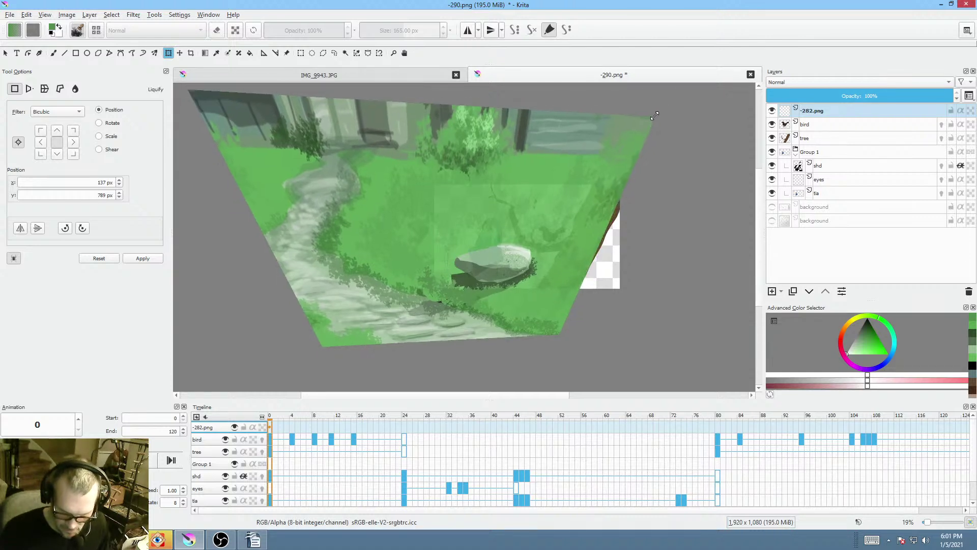
pyautogui.press('Escape')
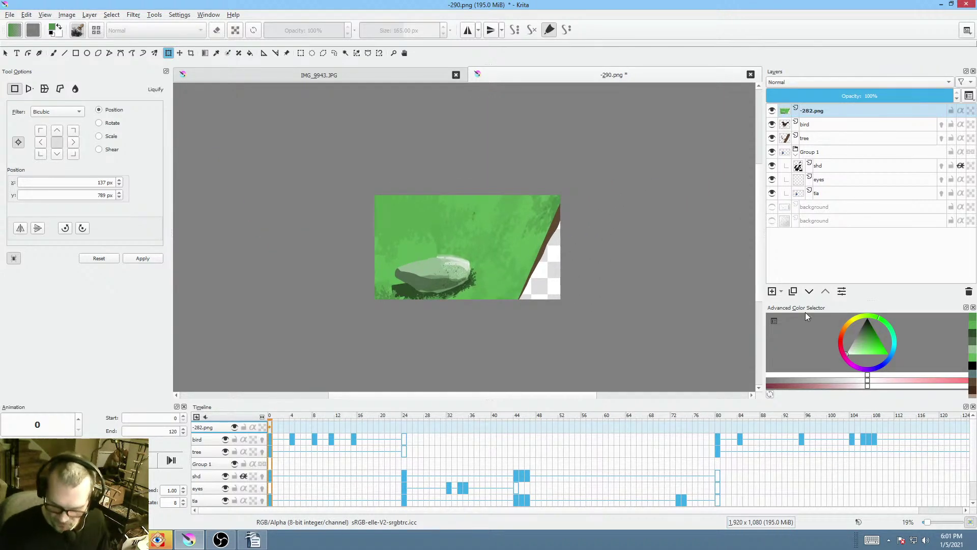
# - Move the -282.png layer below all other layers, under both background layers
pyautogui.click(809, 292)
pyautogui.click(809, 292)
pyautogui.click(810, 292)
pyautogui.click(809, 292)
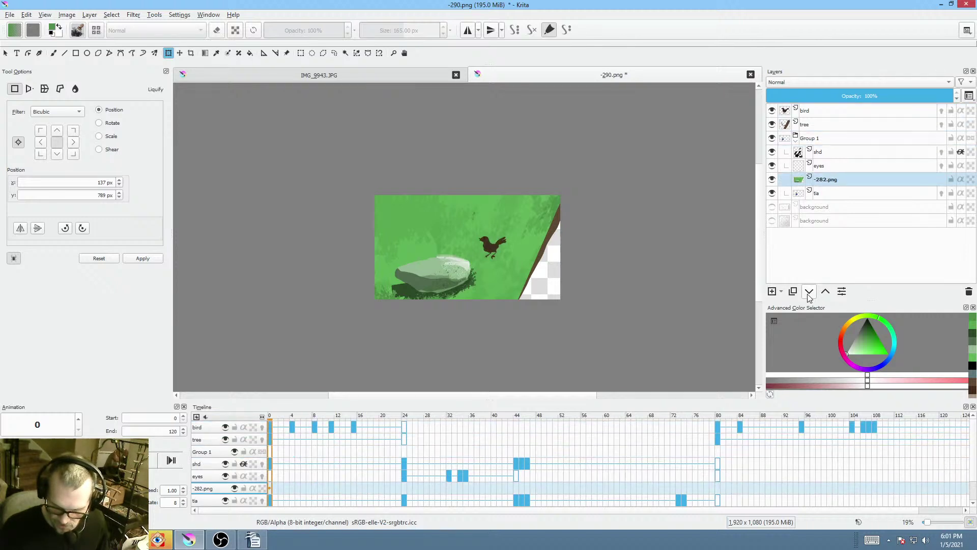
pyautogui.click(809, 292)
pyautogui.click(809, 292)
pyautogui.click(809, 292)
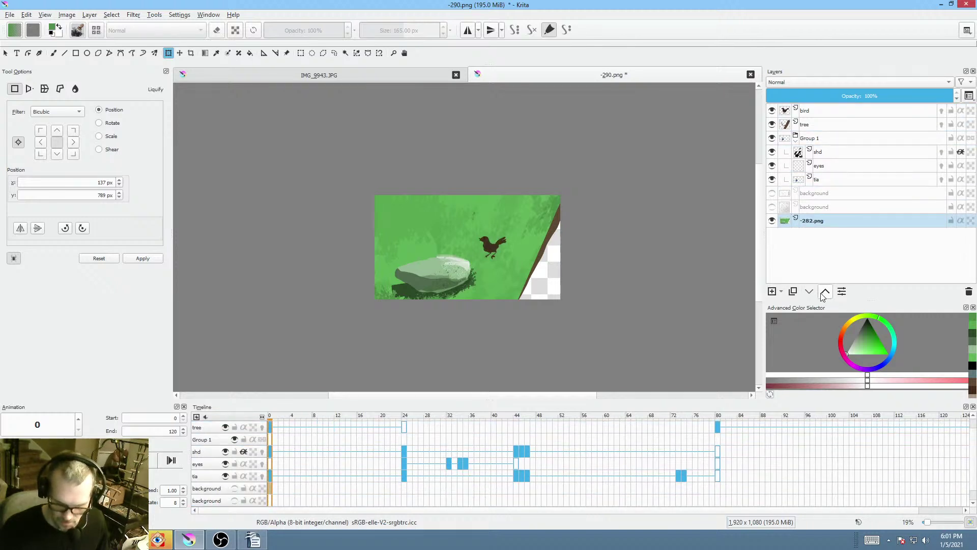
# - Scale down the -282.png painting and position it at about 937, 501 px so the rock sits beneath the seated woman
pyautogui.scroll(3, 559, 250)
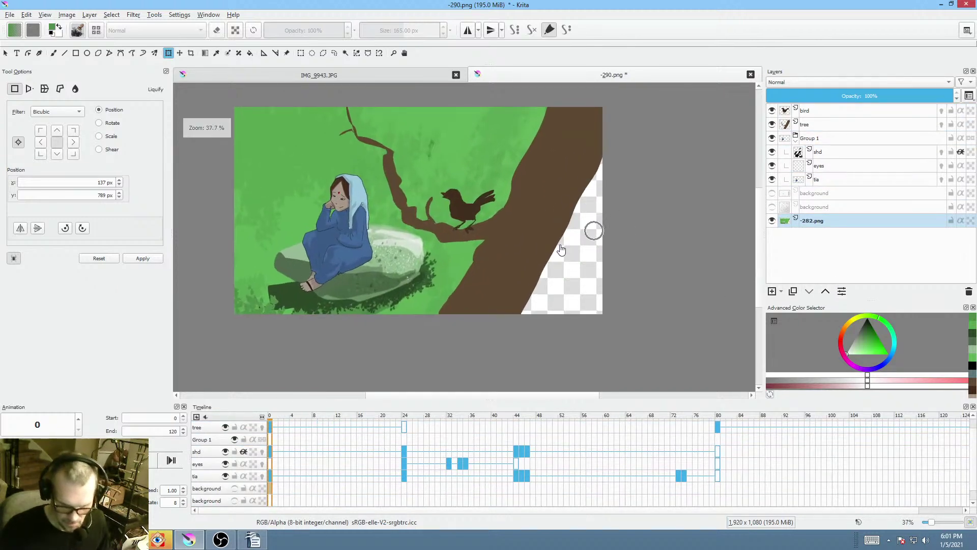
pyautogui.click(428, 269)
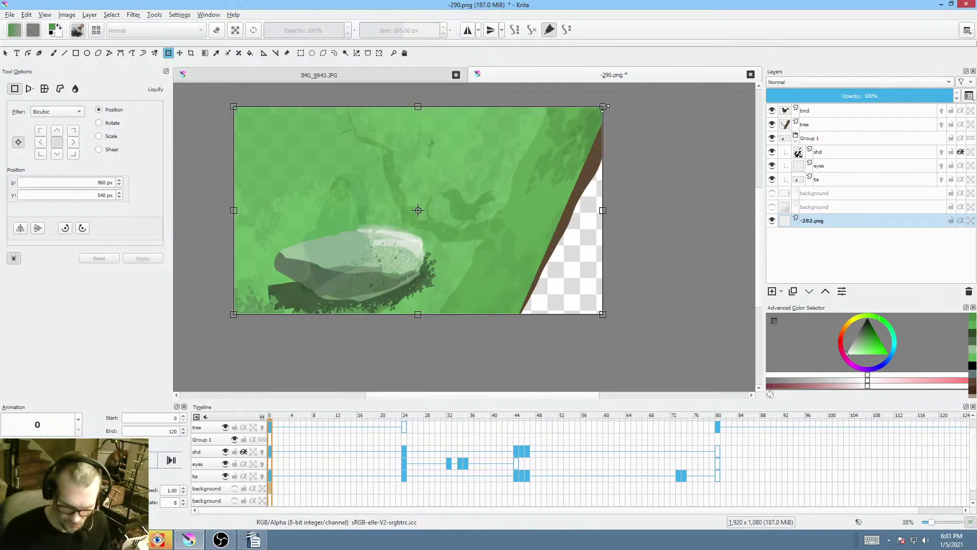
pyautogui.moveTo(605, 107); pyautogui.dragTo(582, 118)
pyautogui.moveTo(471, 255); pyautogui.dragTo(456, 255)
pyautogui.press('Return')
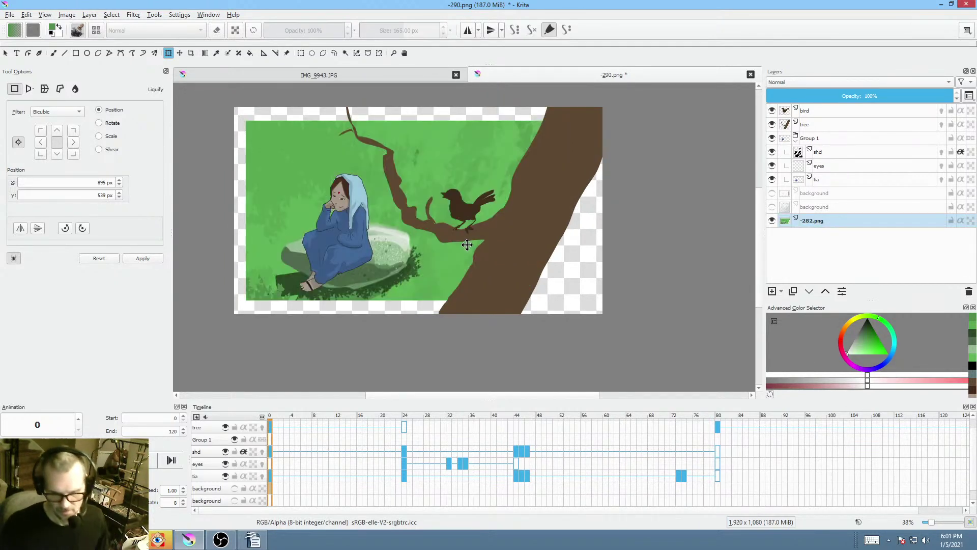
pyautogui.click(445, 236)
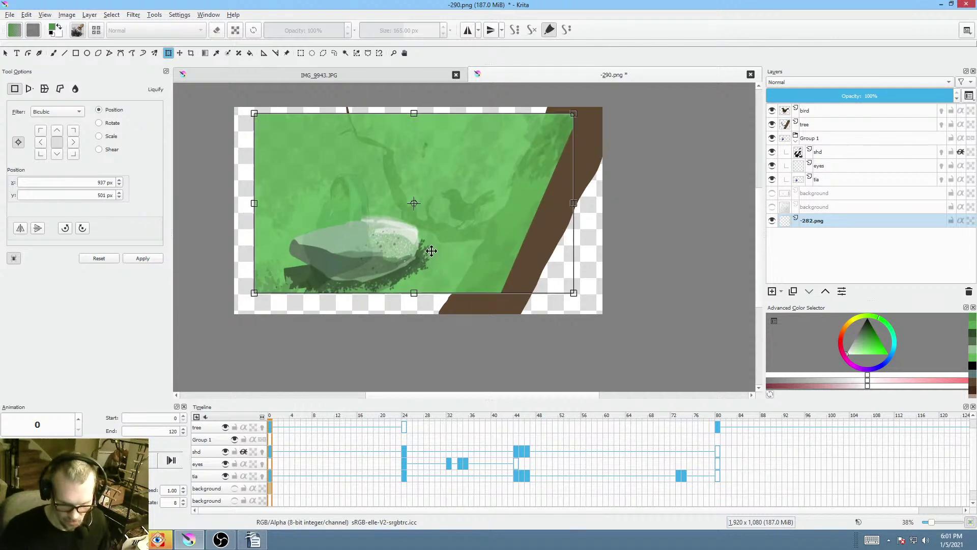
pyautogui.press('Return')
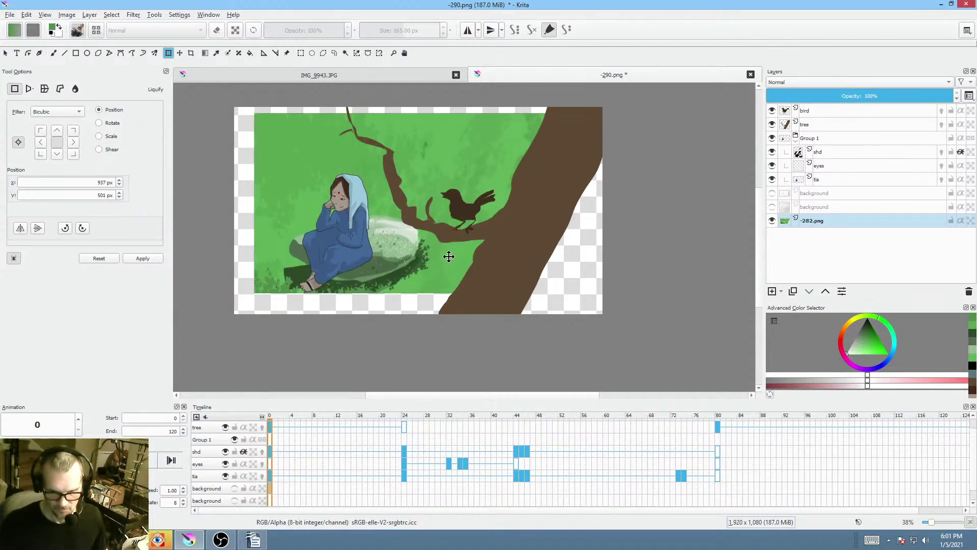
# - Fill the empty margin beside the seated woman with sampled lawn green, using leafy brush strokes and a filled freehand shape
pyautogui.press('b')
pyautogui.keyDown('ctrl'); pyautogui.click(303, 134); pyautogui.keyUp('ctrl')
pyautogui.moveTo(257, 134)
pyautogui.mouseDown()
pyautogui.moveTo(275, 117)
pyautogui.moveTo(234, 115)
pyautogui.moveTo(235, 135)
pyautogui.moveTo(239, 114)
pyautogui.moveTo(256, 127)
pyautogui.mouseUp()
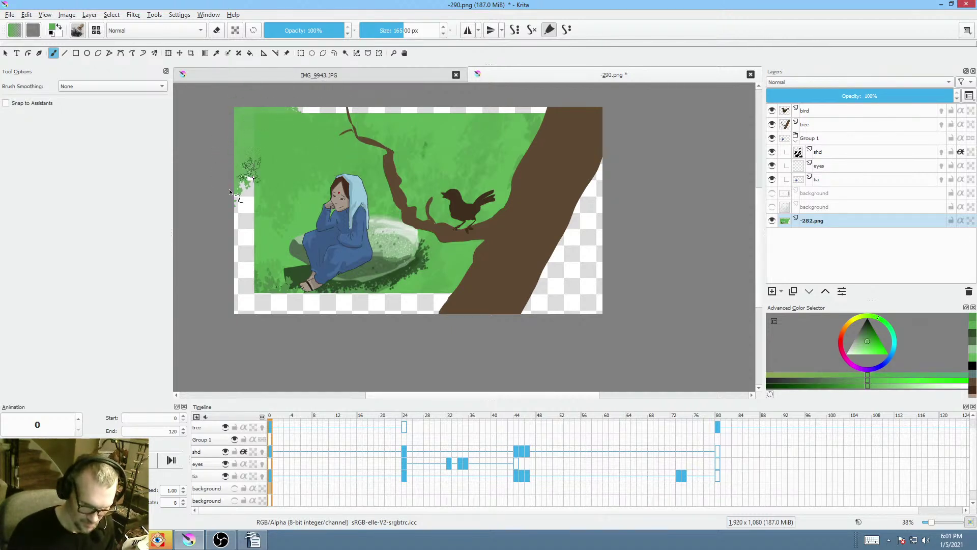
pyautogui.moveTo(230, 192)
pyautogui.mouseDown()
pyautogui.moveTo(254, 163)
pyautogui.moveTo(256, 137)
pyautogui.moveTo(241, 172)
pyautogui.moveTo(266, 125)
pyautogui.moveTo(245, 236)
pyautogui.mouseUp()
pyautogui.press('p')
pyautogui.moveTo(278, 198)
pyautogui.mouseDown()
pyautogui.moveTo(212, 337)
pyautogui.moveTo(255, 171)
pyautogui.mouseUp()
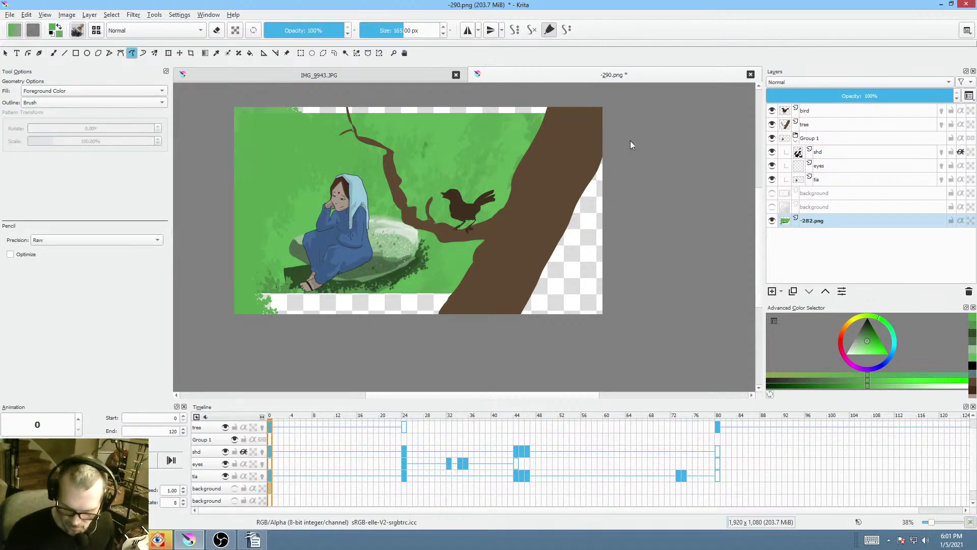
# - Fill the remaining gaps above, below and behind the tree trunk with filled lawn-green shapes, undoing any unwanted stroke
pyautogui.moveTo(607, 96)
pyautogui.mouseDown()
pyautogui.moveTo(354, 96)
pyautogui.moveTo(366, 120)
pyautogui.mouseUp()
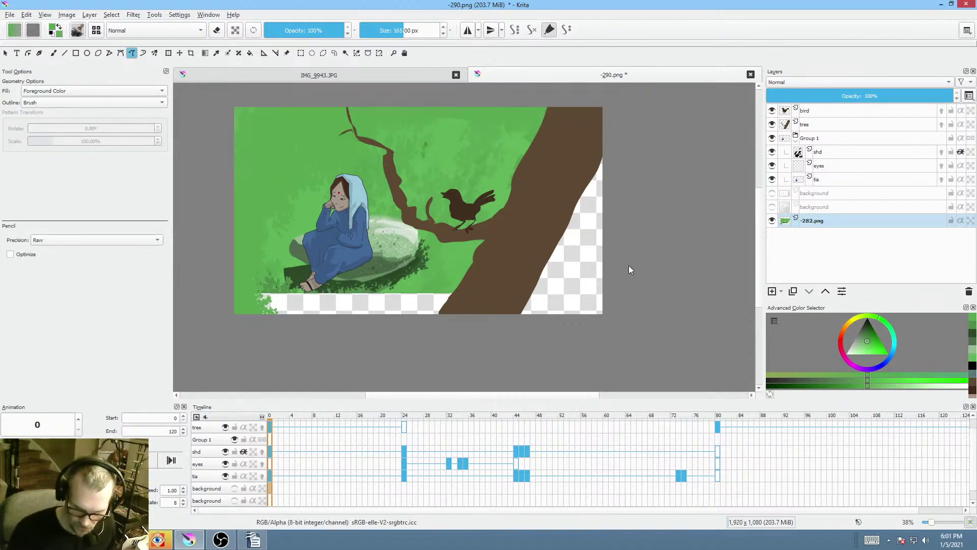
pyautogui.moveTo(628, 265); pyautogui.dragTo(466, 293)
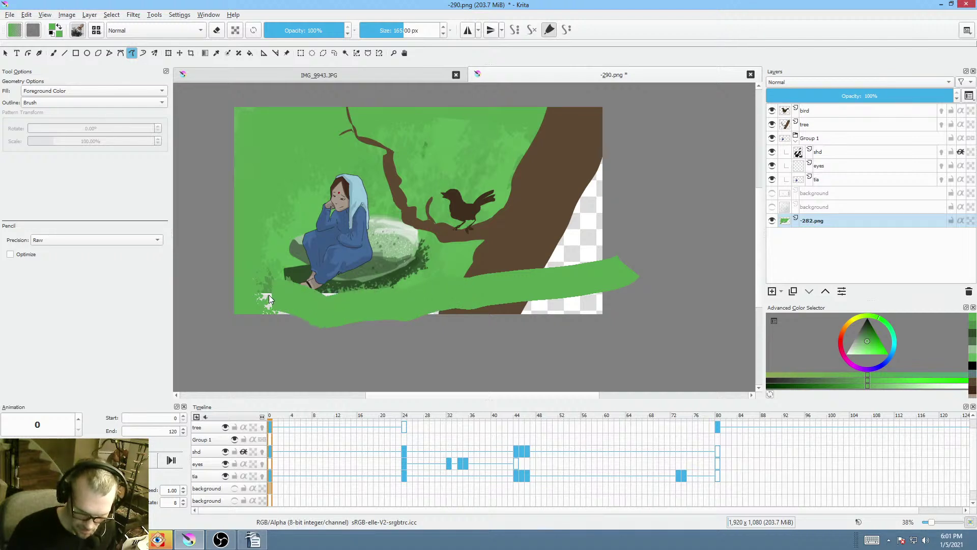
pyautogui.moveTo(268, 294); pyautogui.dragTo(268, 298)
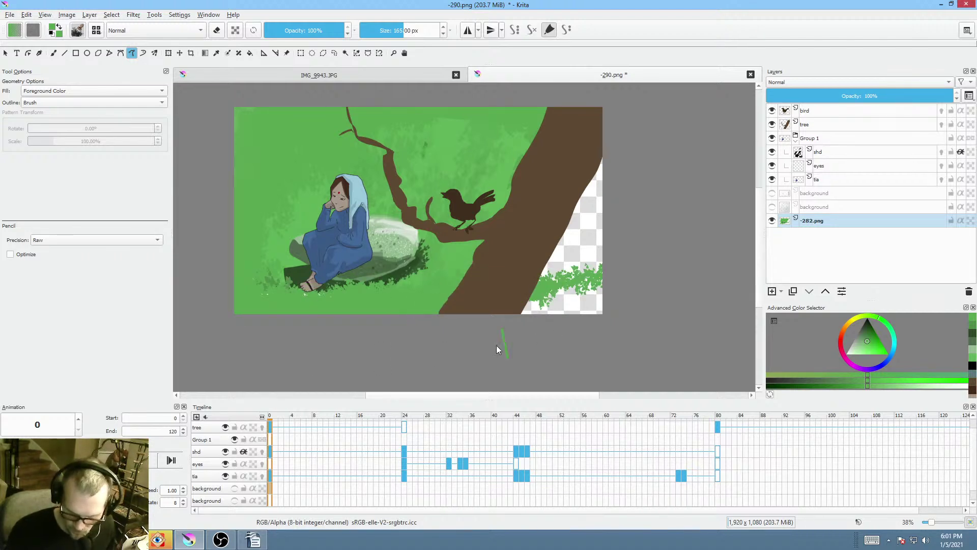
pyautogui.moveTo(497, 344)
pyautogui.mouseDown()
pyautogui.moveTo(544, 220)
pyautogui.moveTo(603, 326)
pyautogui.mouseUp()
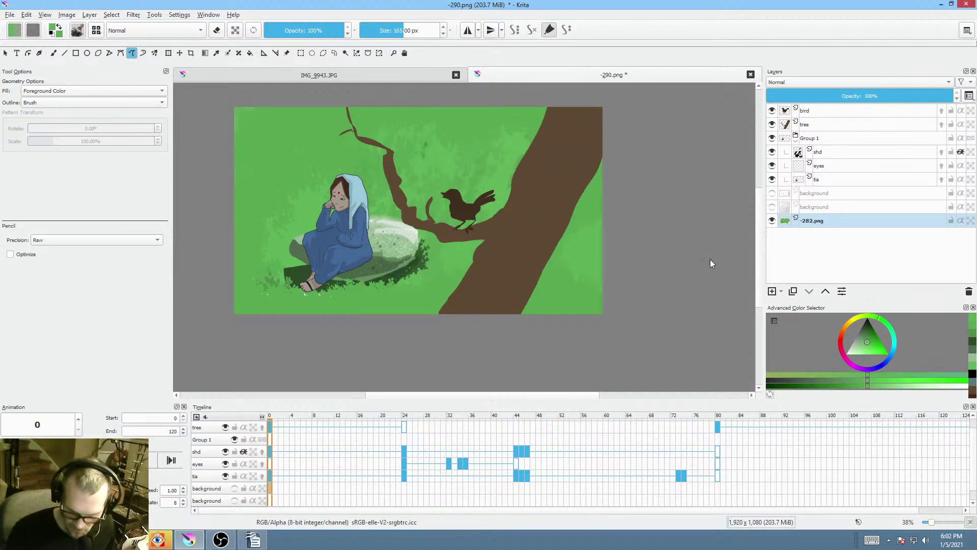
pyautogui.moveTo(634, 175); pyautogui.dragTo(597, 211)
pyautogui.hotkey('ctrl', 'z')
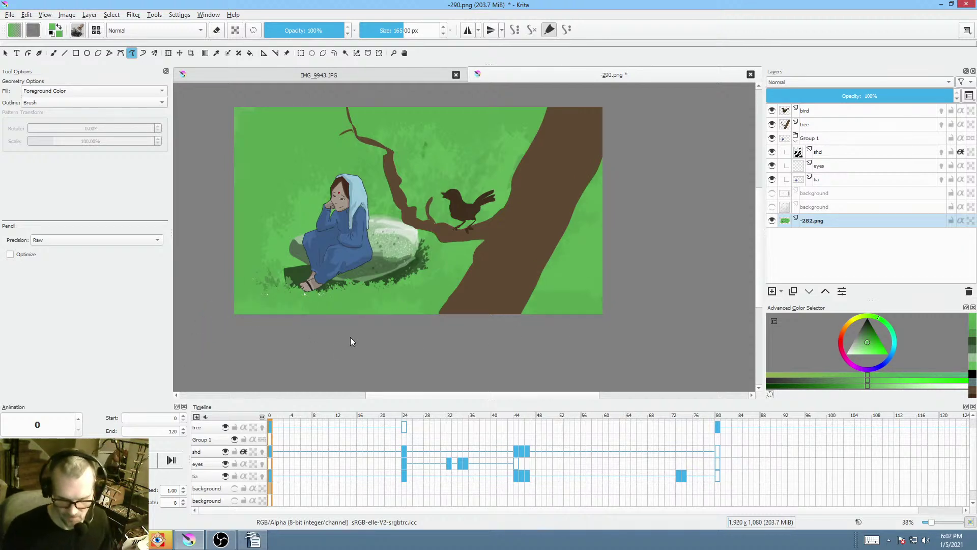
pyautogui.moveTo(366, 331); pyautogui.dragTo(437, 263)
pyautogui.moveTo(402, 237)
pyautogui.mouseDown()
pyautogui.moveTo(468, 301)
pyautogui.moveTo(523, 297)
pyautogui.moveTo(470, 305)
pyautogui.moveTo(529, 306)
pyautogui.moveTo(412, 323)
pyautogui.mouseUp()
# - Paint dark leafy grass shadow beneath the woman's feet and along the rock's base with a sampled shadow green
pyautogui.keyDown('ctrl'); pyautogui.click(497, 298); pyautogui.keyUp('ctrl')
pyautogui.press('b')
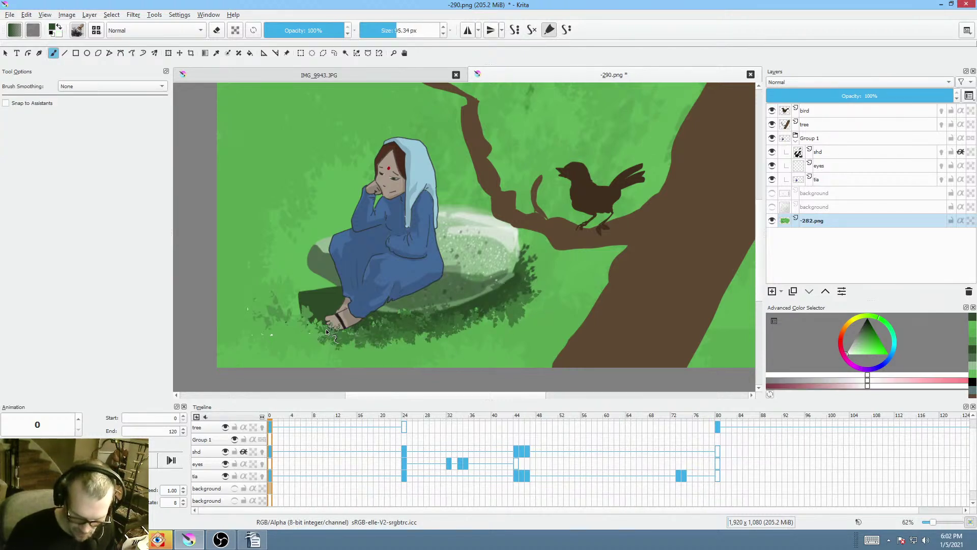
pyautogui.moveTo(304, 320)
pyautogui.mouseDown()
pyautogui.moveTo(319, 305)
pyautogui.moveTo(308, 298)
pyautogui.moveTo(277, 323)
pyautogui.moveTo(348, 340)
pyautogui.moveTo(379, 338)
pyautogui.moveTo(339, 324)
pyautogui.moveTo(410, 334)
pyautogui.mouseUp()
pyautogui.keyDown('ctrl'); pyautogui.click(327, 293); pyautogui.keyUp('ctrl')
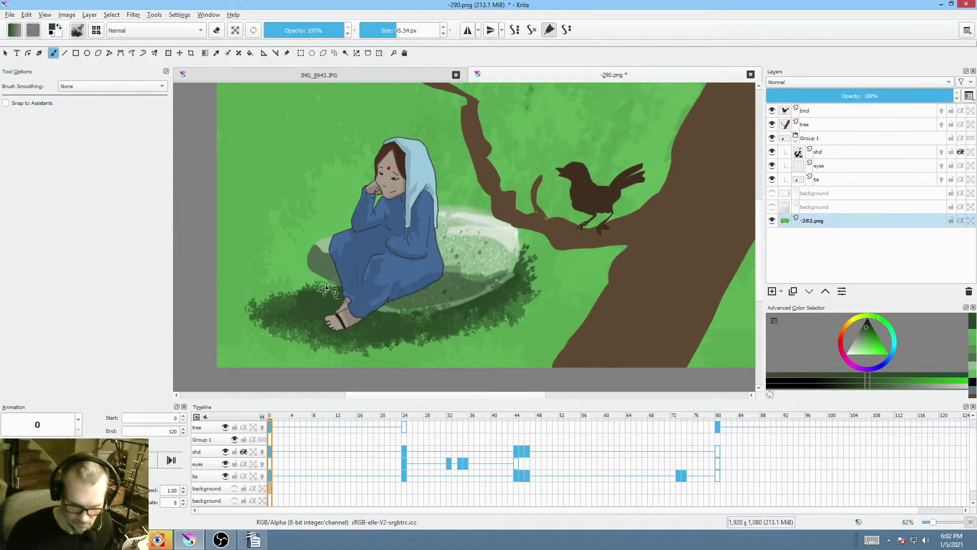
# - Sample the lawn green beside the rock and switch to the 6 px brush preset with the freehand filled-shape tool
pyautogui.keyDown('ctrl'); pyautogui.click(295, 255); pyautogui.keyUp('ctrl')
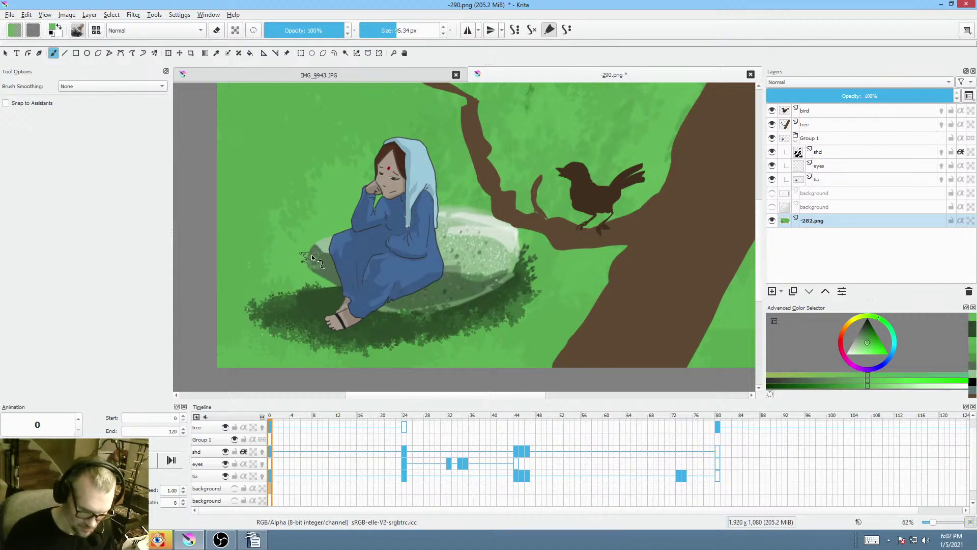
pyautogui.rightClick(308, 219)
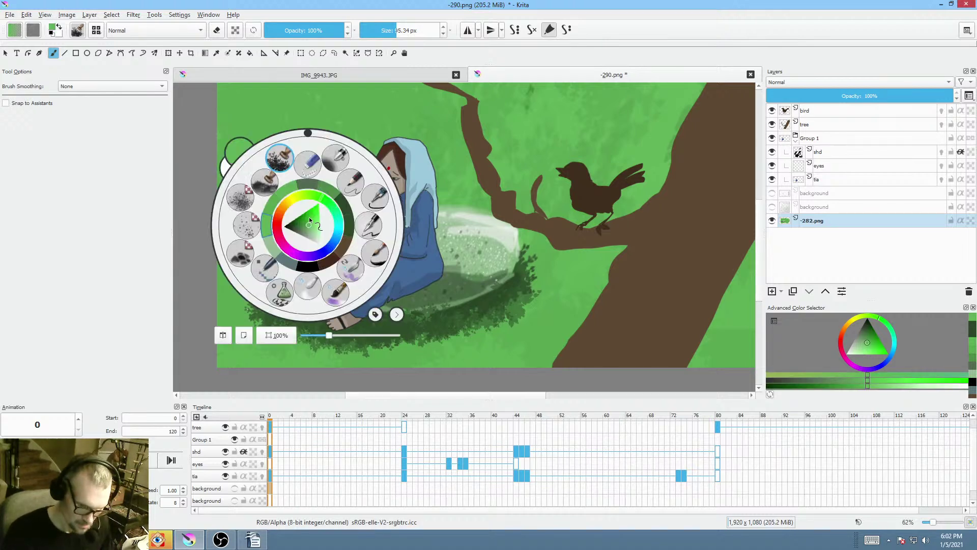
pyautogui.click(356, 180)
pyautogui.press('p')
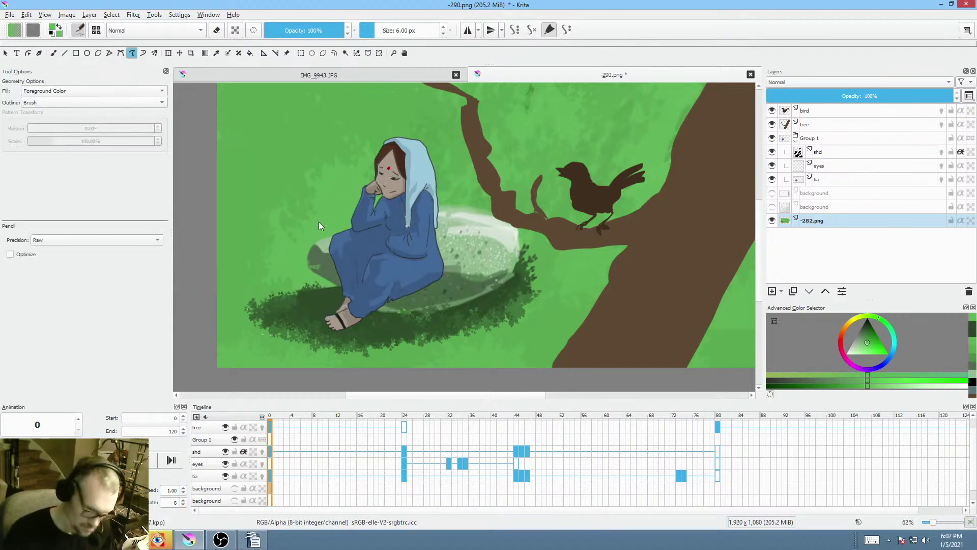
# - Sample the background green and paint over the rock's exposed end beside the seated woman's knees
pyautogui.keyDown('ctrl'); pyautogui.rightClick(329, 220); pyautogui.keyUp('ctrl')
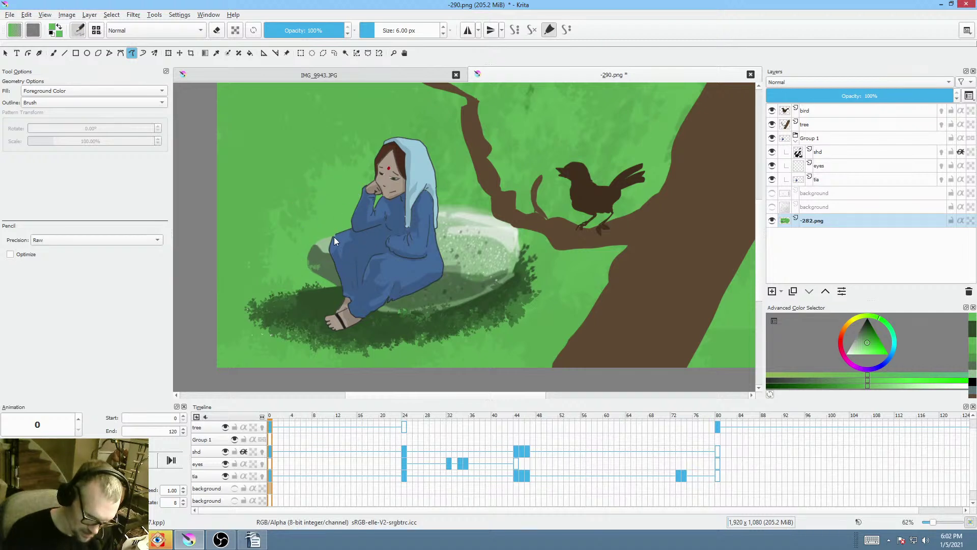
pyautogui.moveTo(329, 276); pyautogui.dragTo(332, 282)
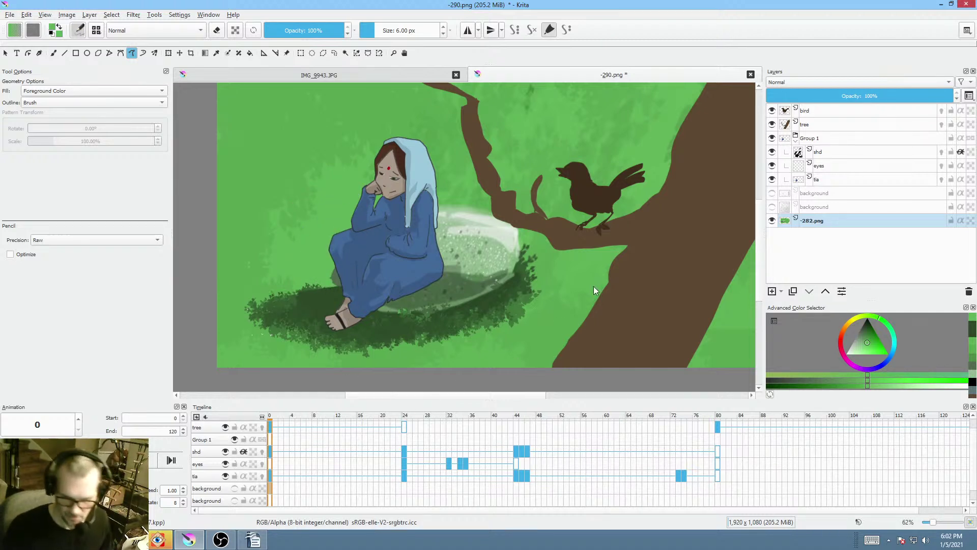
# - Choose the textured stamp brush preset at 165 px and switch to the Freehand Brush tool for the green background
pyautogui.rightClick(306, 145)
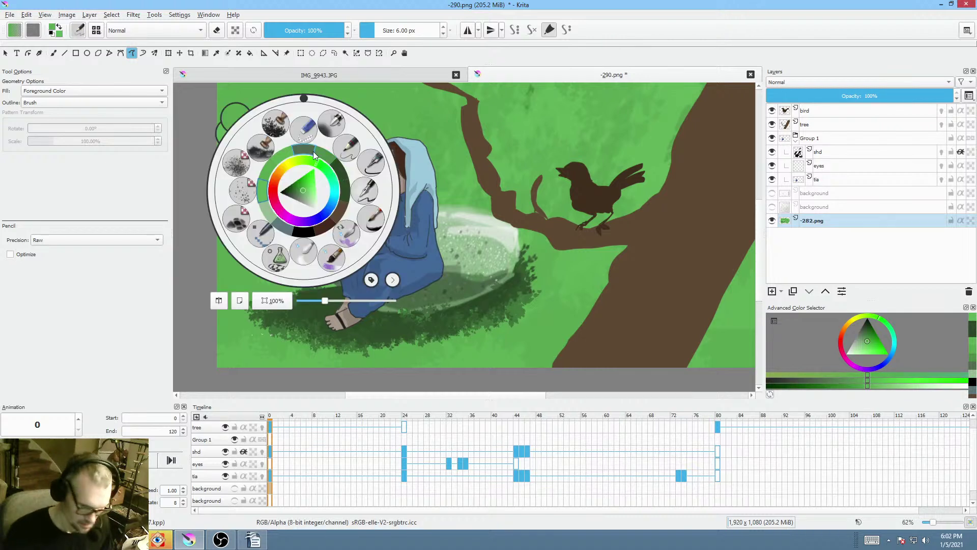
pyautogui.click(264, 146)
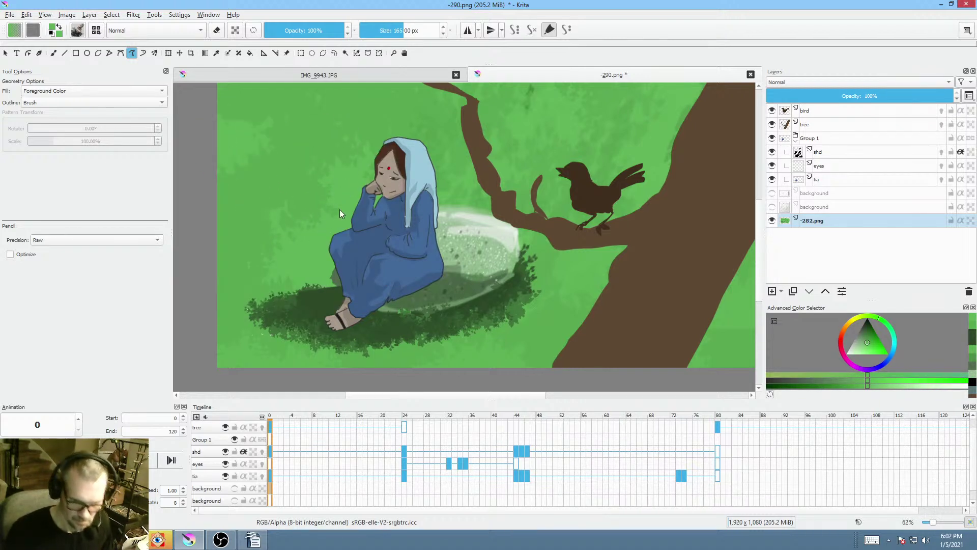
pyautogui.scroll(-3, 313, 219)
pyautogui.moveTo(474, 231); pyautogui.dragTo(477, 245)
pyautogui.moveTo(265, 180)
pyautogui.mouseDown()
pyautogui.moveTo(296, 149)
pyautogui.moveTo(255, 116)
pyautogui.mouseUp()
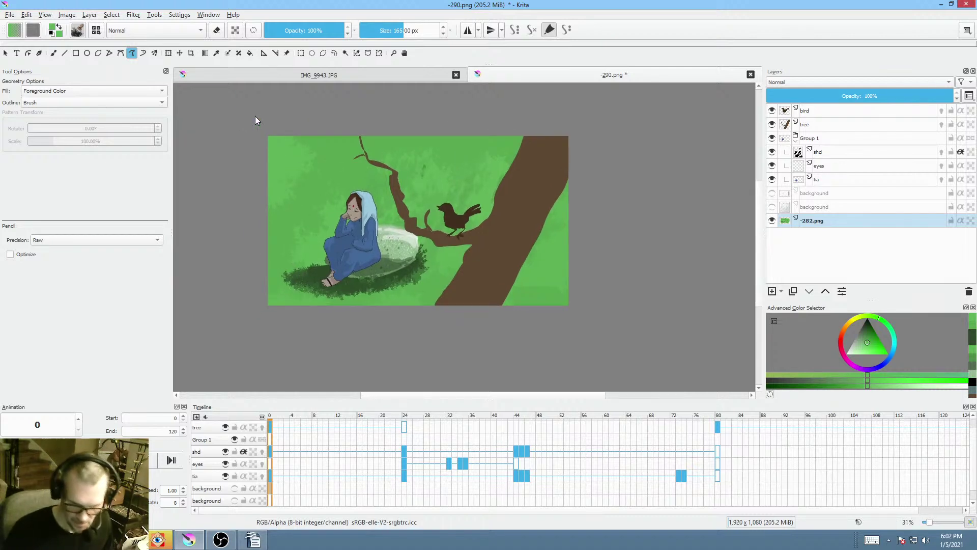
pyautogui.rightClick(307, 191)
pyautogui.click(283, 126)
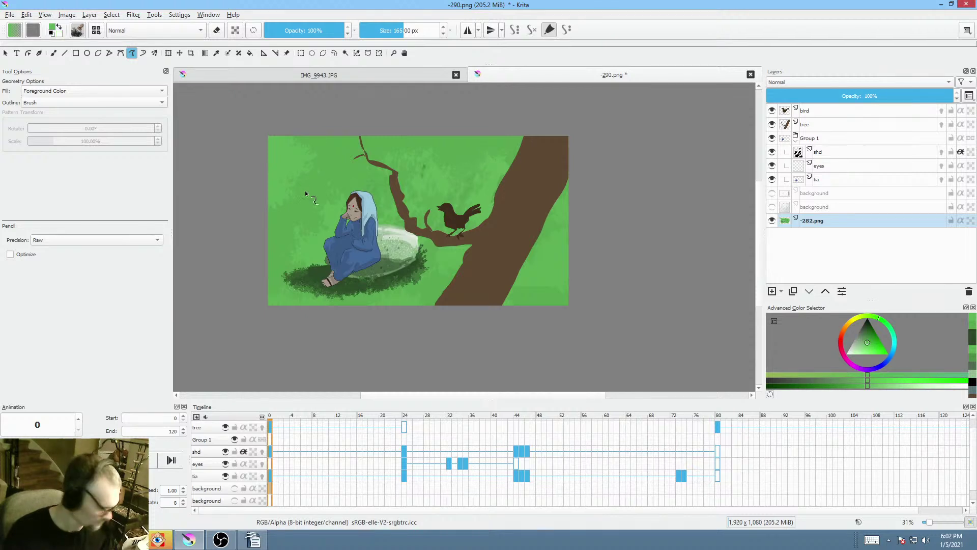
pyautogui.press('b')
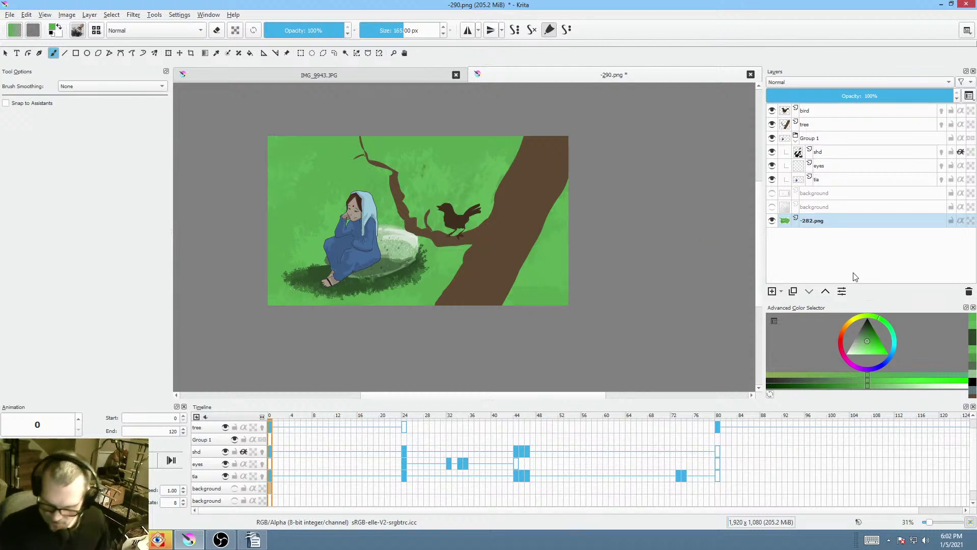
pyautogui.scroll(4, 509, 285)
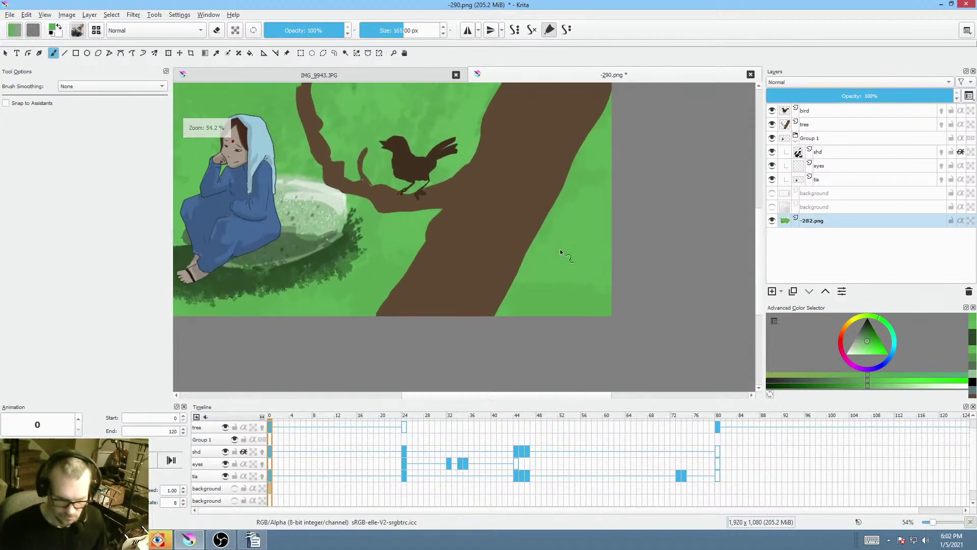
pyautogui.moveTo(555, 260); pyautogui.dragTo(560, 297)
# - Try to enlarge the -282.png background layer to more than twice its size at frame 24 and shift it down behind the woman
pyautogui.moveTo(278, 419); pyautogui.dragTo(403, 427)
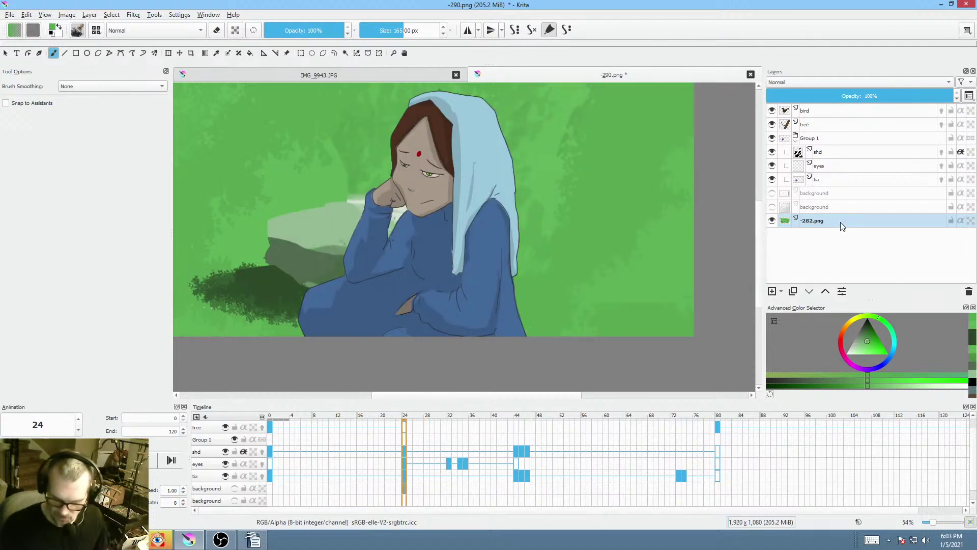
pyautogui.scroll(-4, 529, 285)
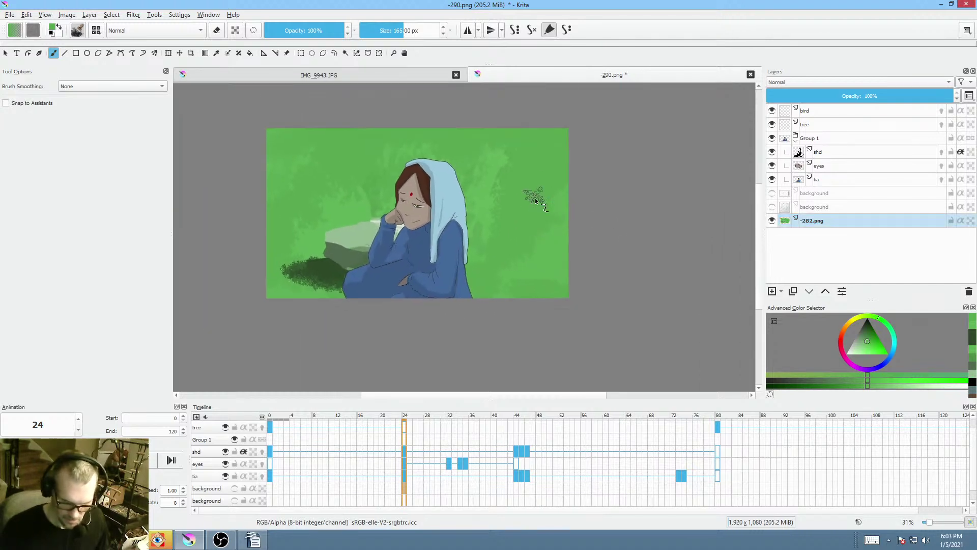
pyautogui.hotkey('ctrl', 't')
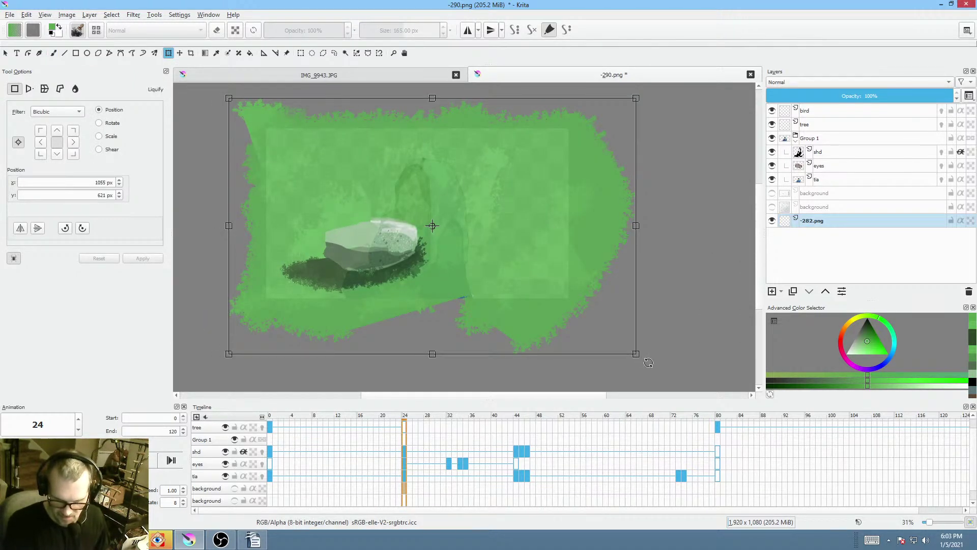
pyautogui.moveTo(637, 355); pyautogui.dragTo(947, 528)
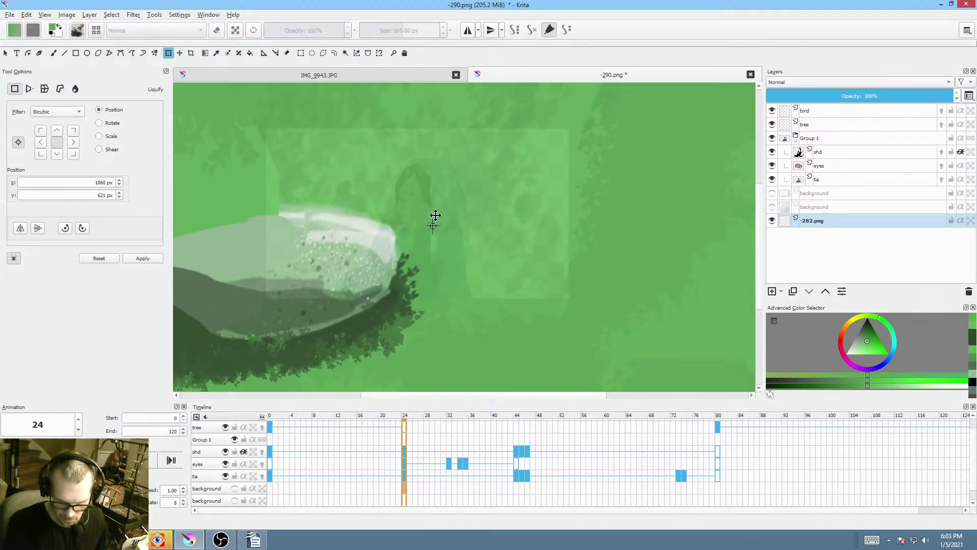
pyautogui.moveTo(435, 215); pyautogui.dragTo(652, 331)
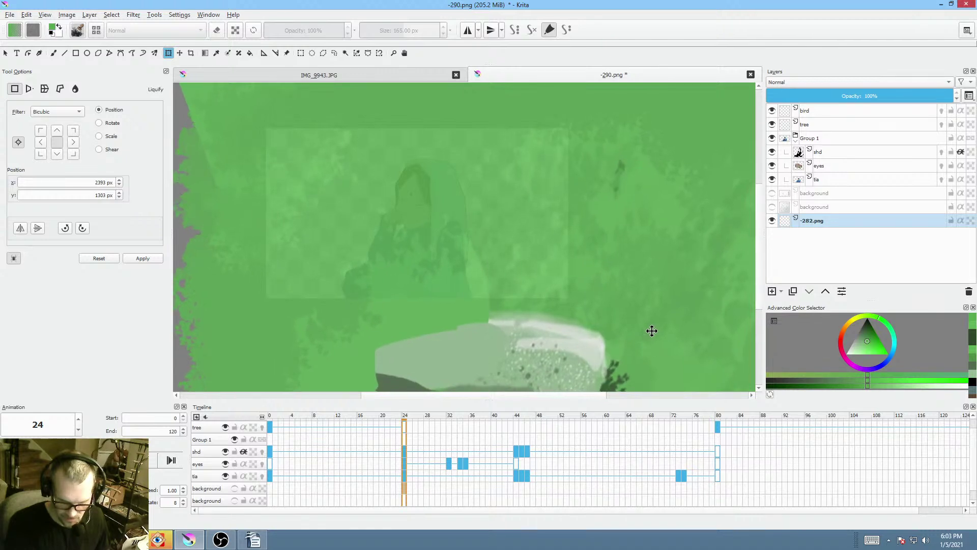
pyautogui.press('Return')
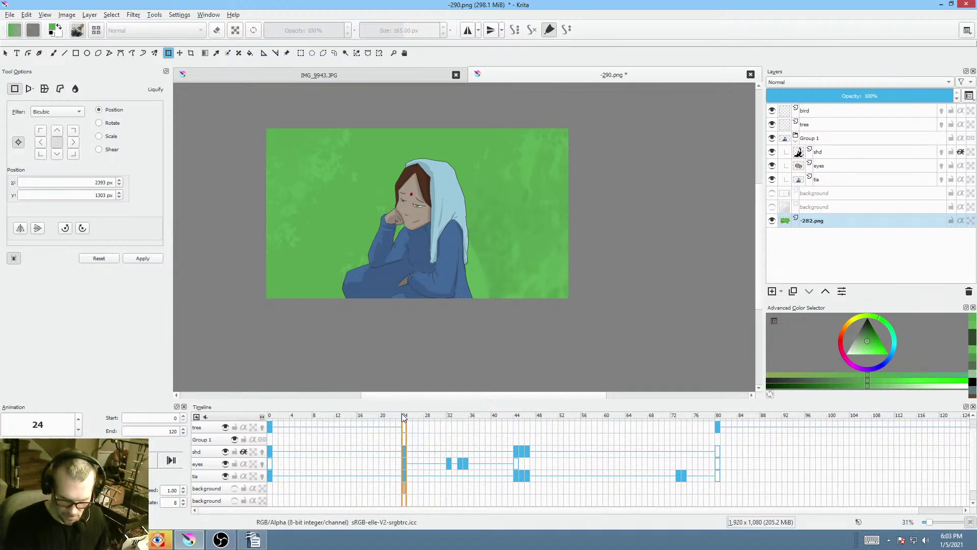
# - Compare the background at frame 0 with frame 24 and undo the background transform
pyautogui.moveTo(331, 415); pyautogui.dragTo(255, 395)
pyautogui.moveTo(324, 404); pyautogui.dragTo(267, 402)
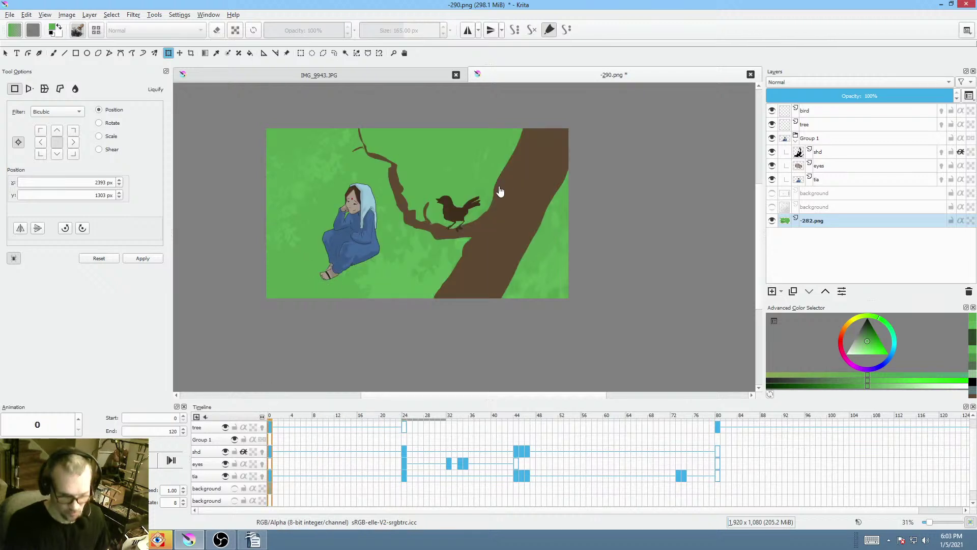
pyautogui.press('.')
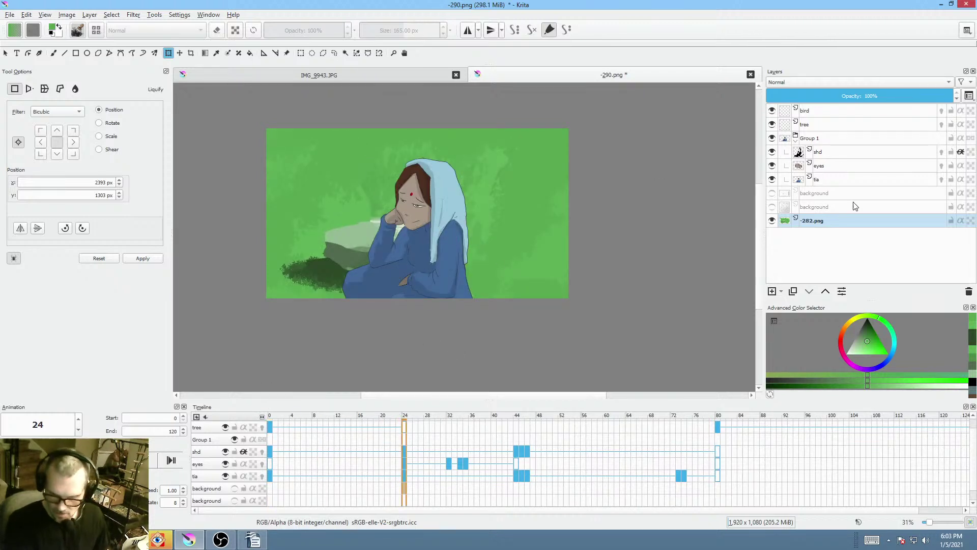
# - Enlarge the timeline to show the -282.png layer and give that layer keyframes at frames 0 and 24
pyautogui.click(841, 222)
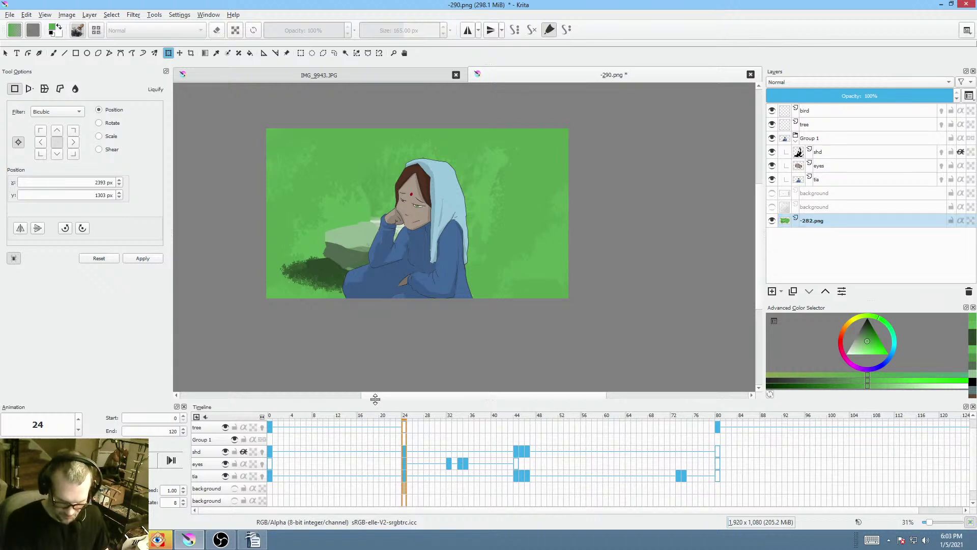
pyautogui.moveTo(376, 399); pyautogui.dragTo(380, 353)
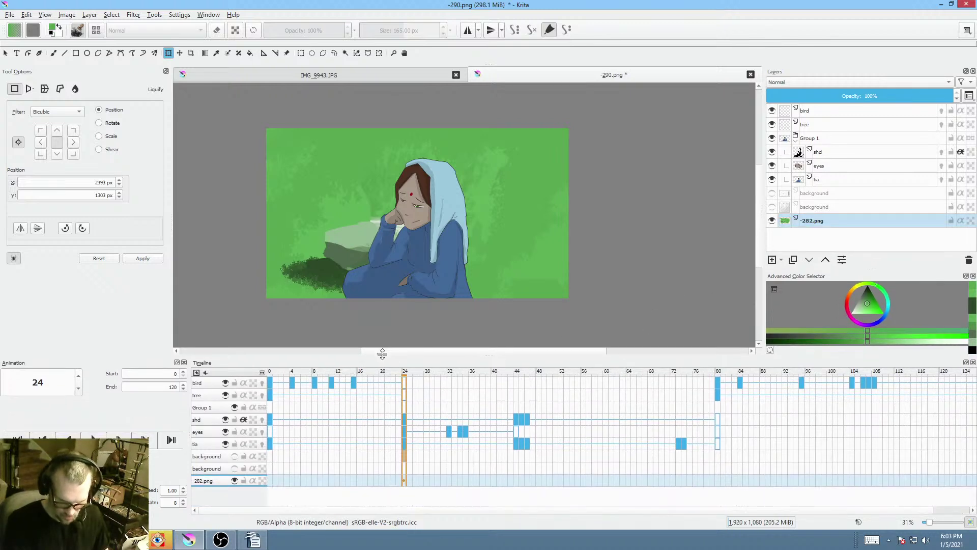
pyautogui.click(270, 480)
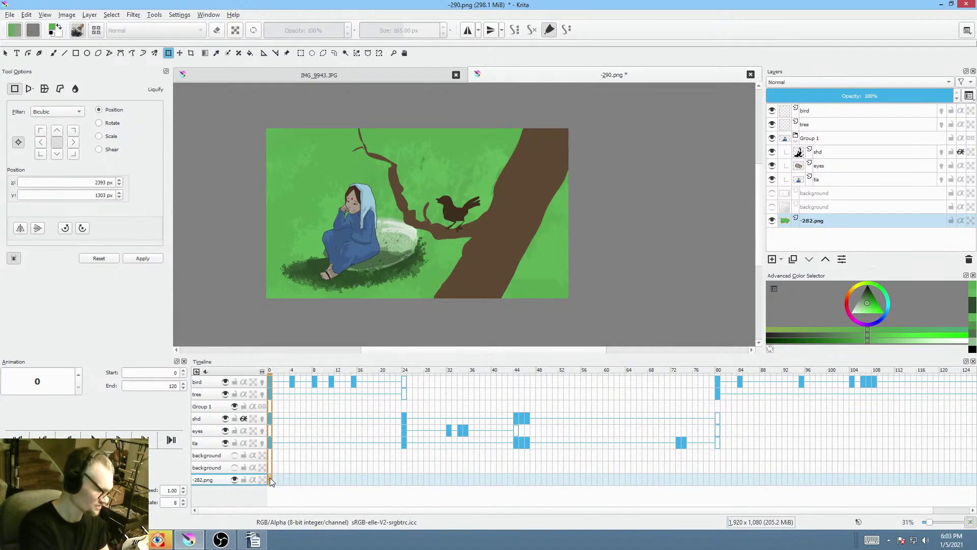
pyautogui.press('F6')
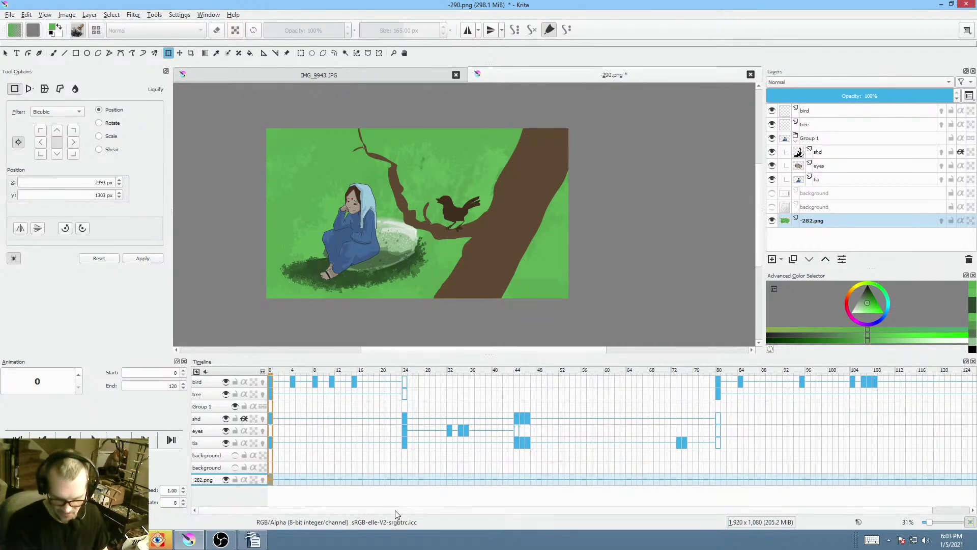
pyautogui.click(405, 482)
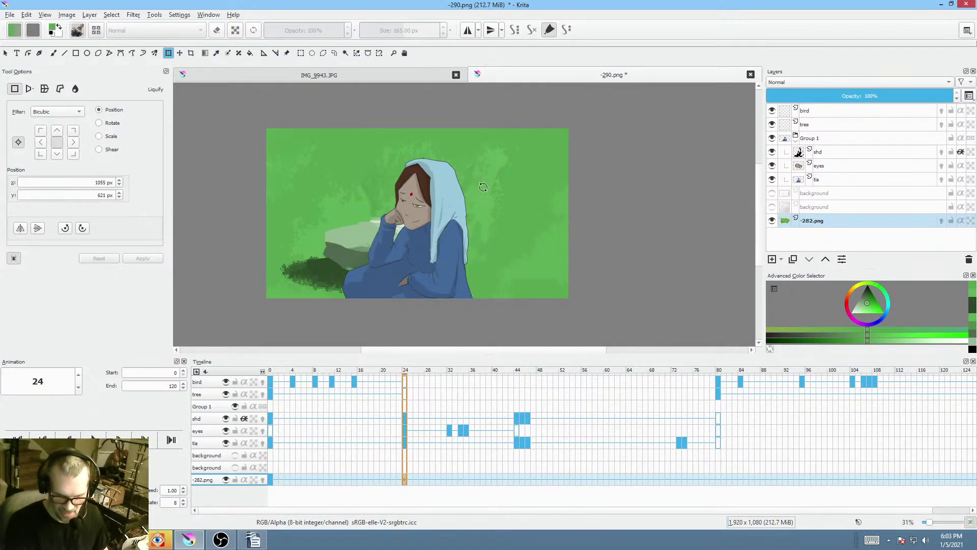
# - Enlarge the background at frame 24 and position it so the rock sits behind the seated woman, applying the transform
pyautogui.moveTo(513, 229); pyautogui.dragTo(553, 254)
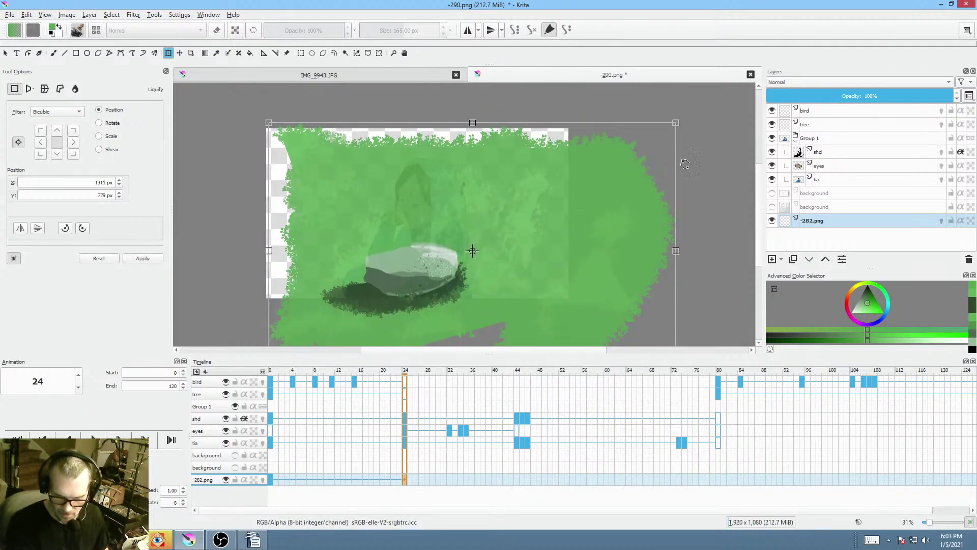
pyautogui.moveTo(676, 123); pyautogui.dragTo(758, 66)
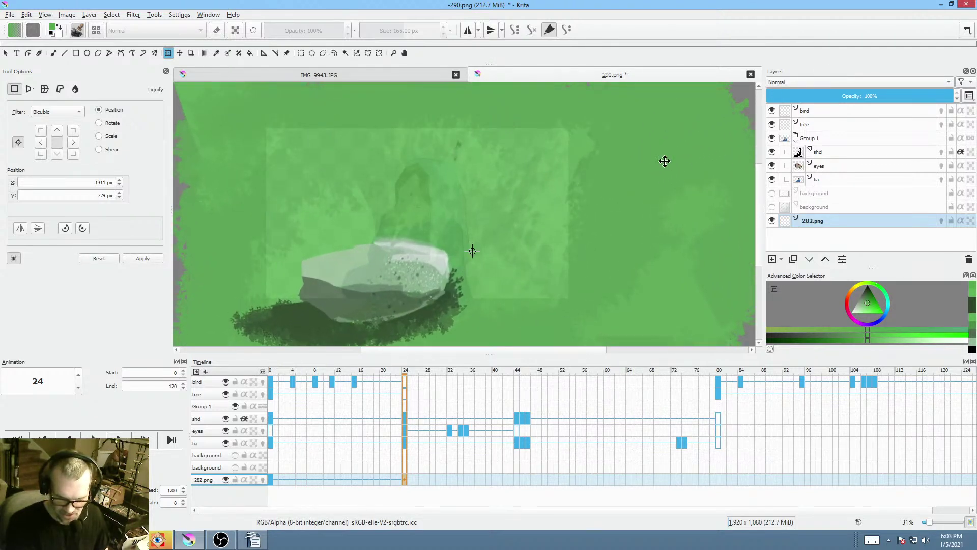
pyautogui.moveTo(568, 210); pyautogui.dragTo(621, 223)
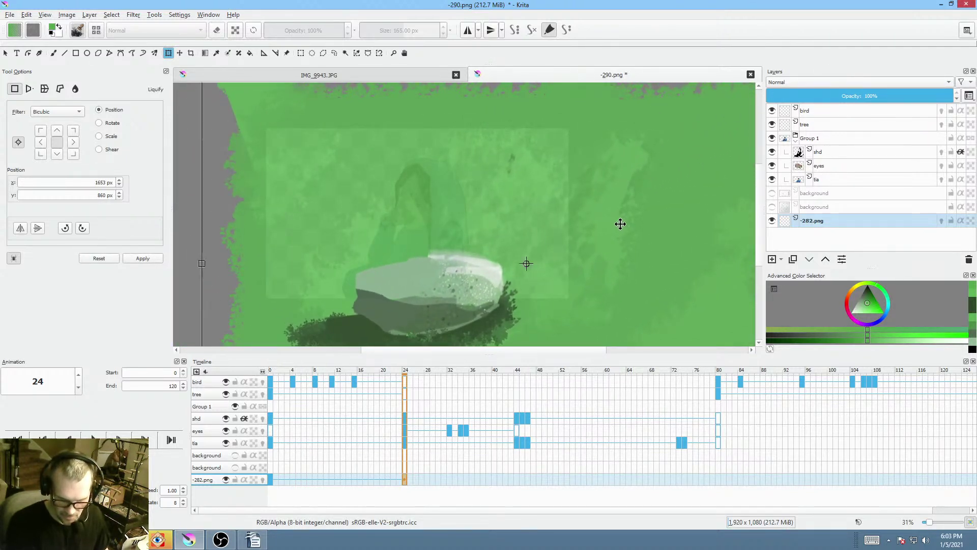
pyautogui.press('Return')
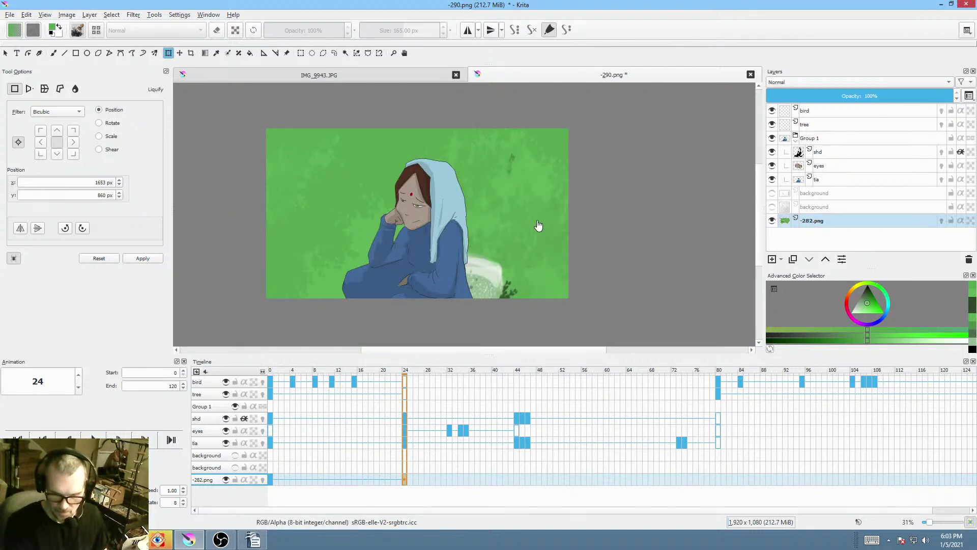
# - Shift the enlarged background further down to about x 1594, y 979 px so less of the rock shows behind the woman
pyautogui.moveTo(540, 228); pyautogui.dragTo(543, 253)
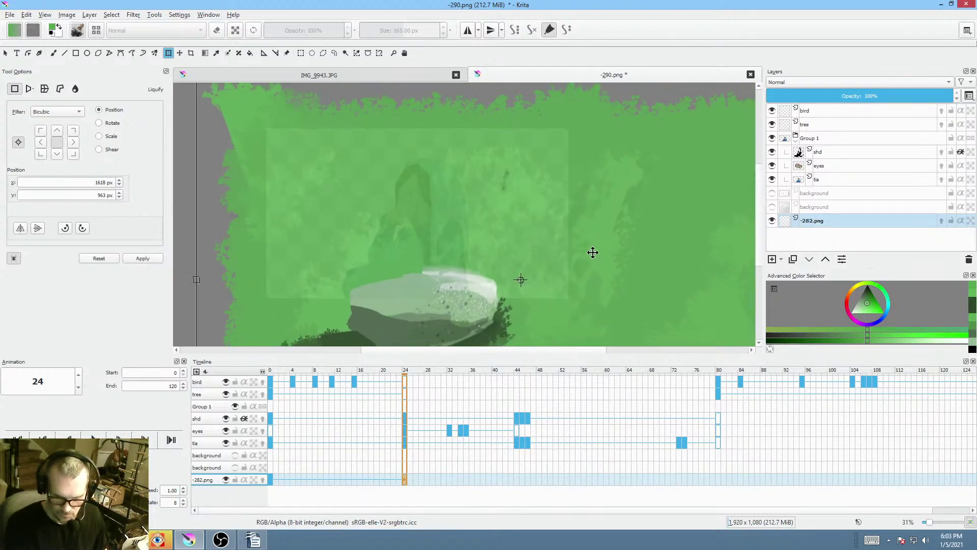
pyautogui.scroll(-4, 482, 220)
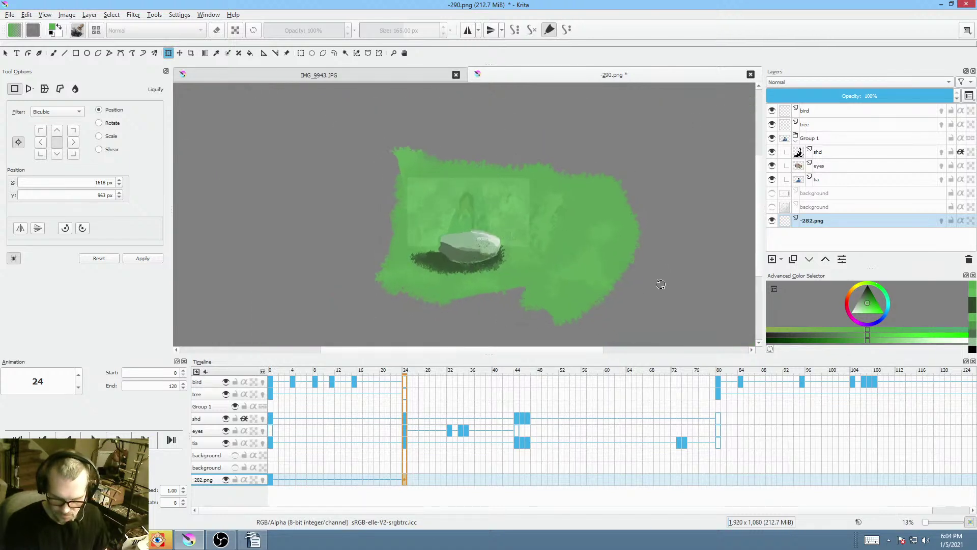
pyautogui.moveTo(543, 264); pyautogui.dragTo(532, 264)
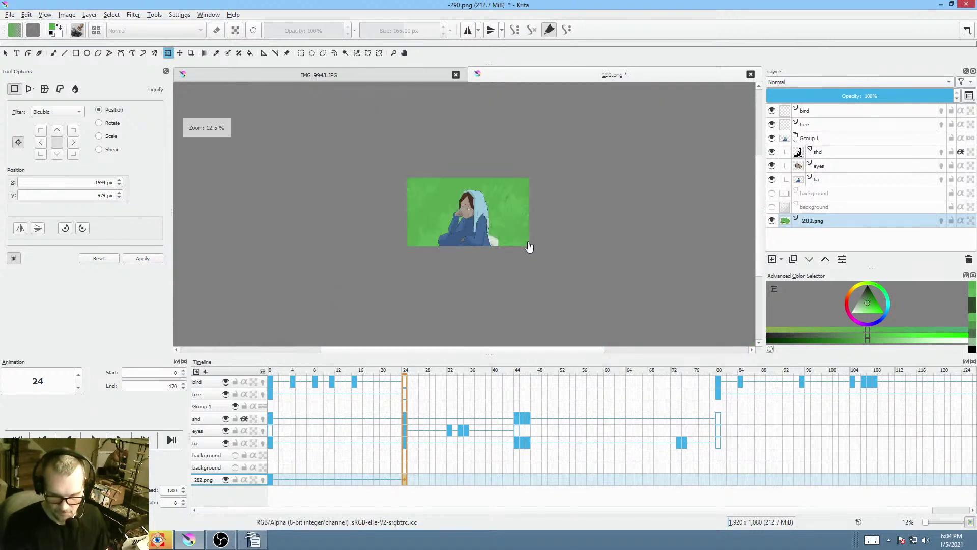
pyautogui.scroll(3, 501, 218)
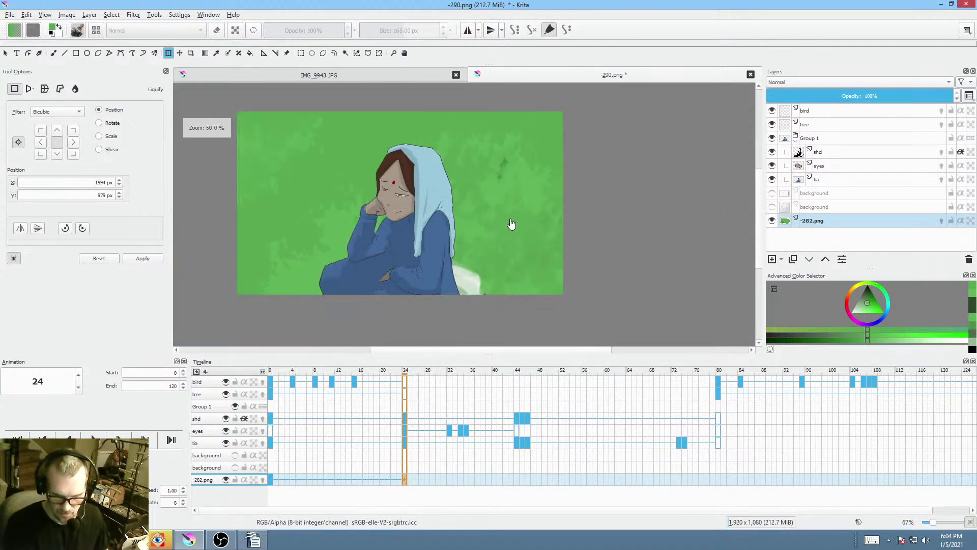
pyautogui.moveTo(514, 218); pyautogui.dragTo(541, 235)
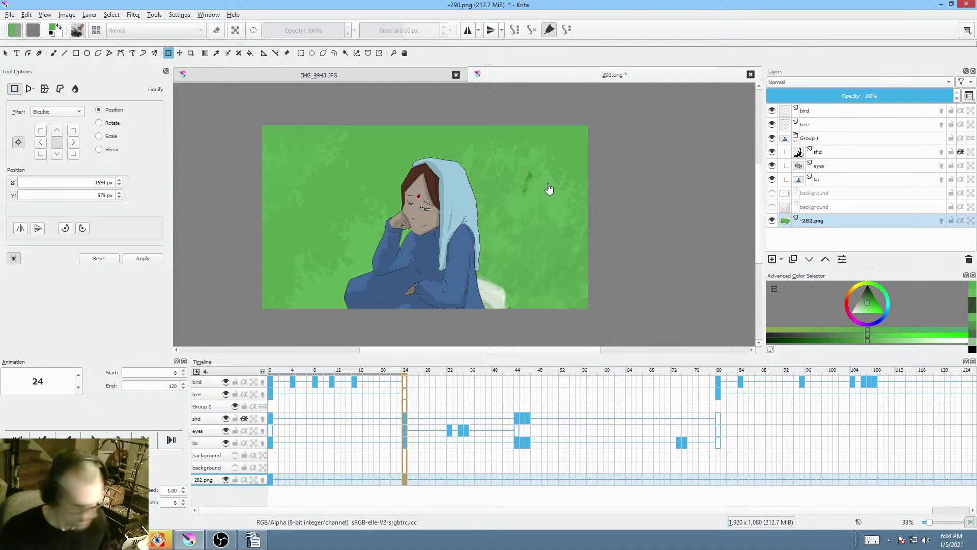
# - Paint green foliage texture over the dark specks and surrounding background beside the woman at frame 24 with the Freehand Brush
pyautogui.press('b')
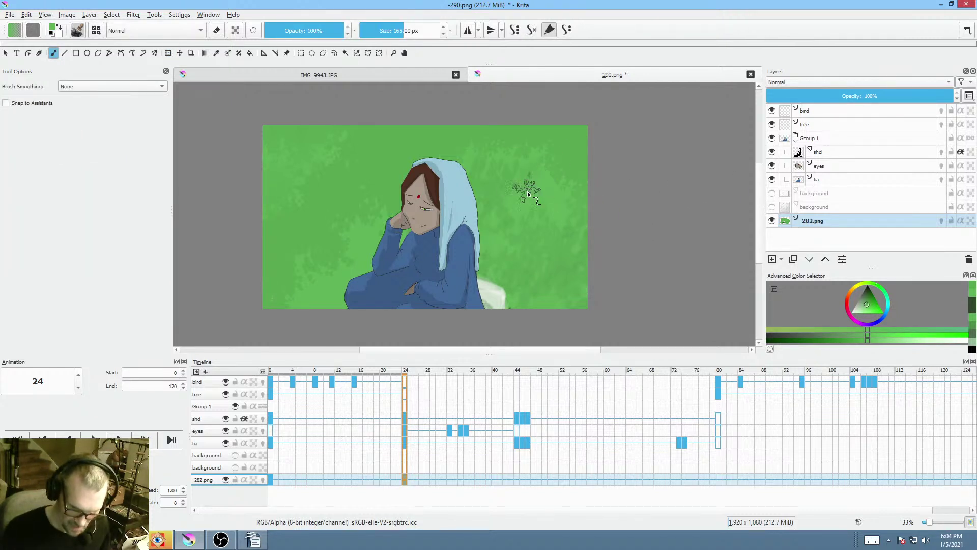
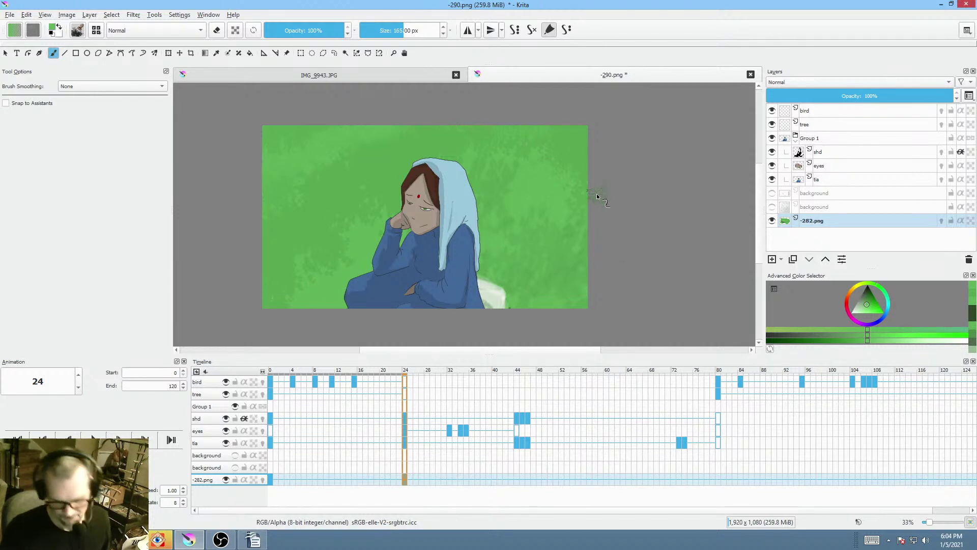
# - Shade the outer areas of the -282.png background at frame 24 in black with a soft airbrush at 25% opacity and about 767 px size
pyautogui.click(855, 220)
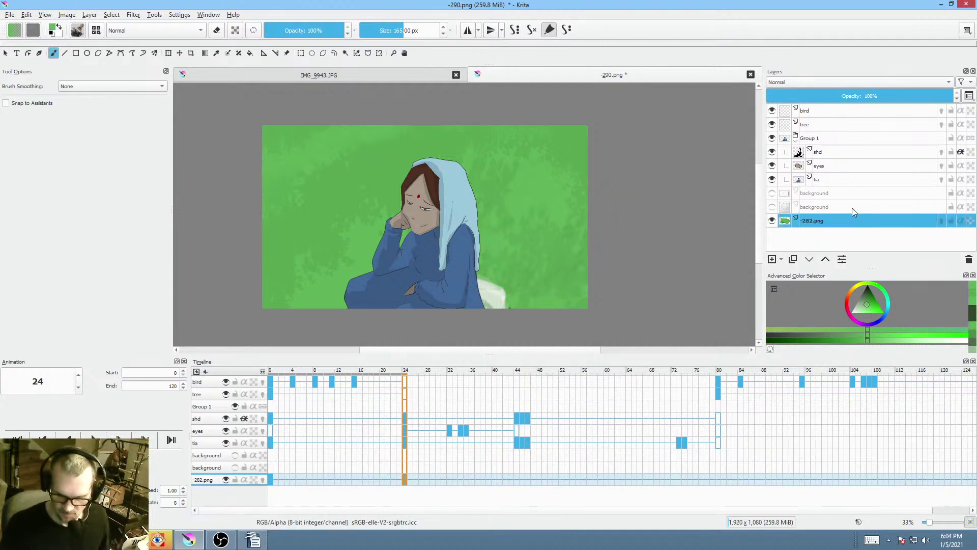
pyautogui.press('d')
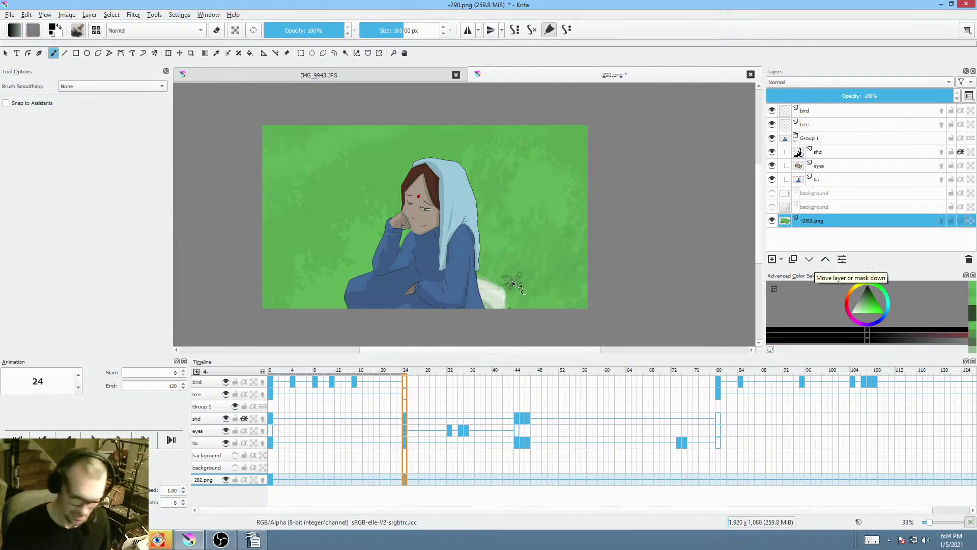
pyautogui.rightClick(542, 214)
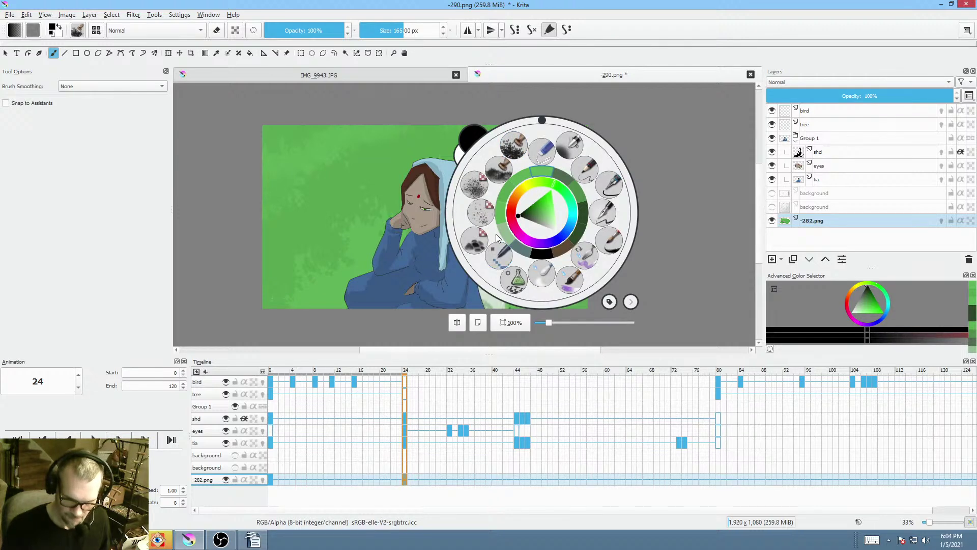
pyautogui.click(570, 147)
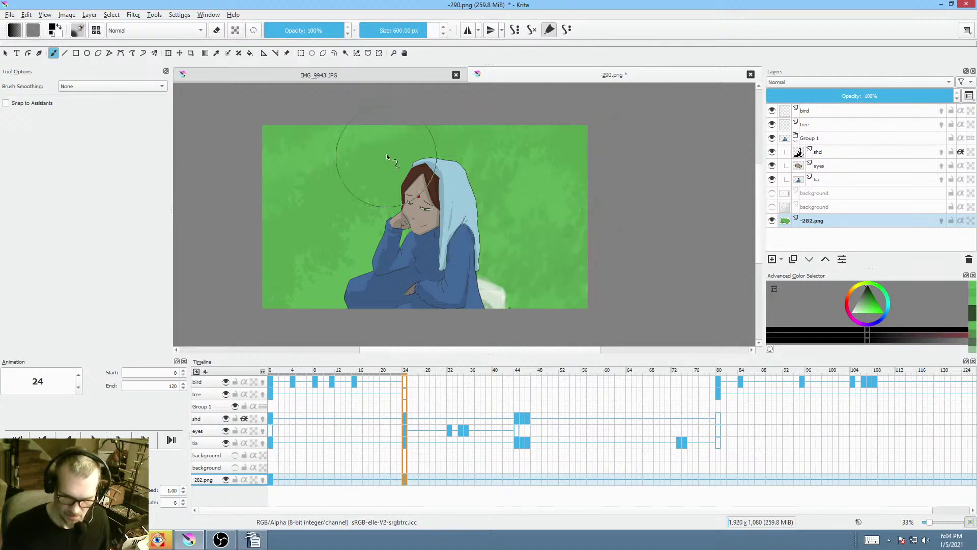
pyautogui.moveTo(337, 30); pyautogui.dragTo(284, 30)
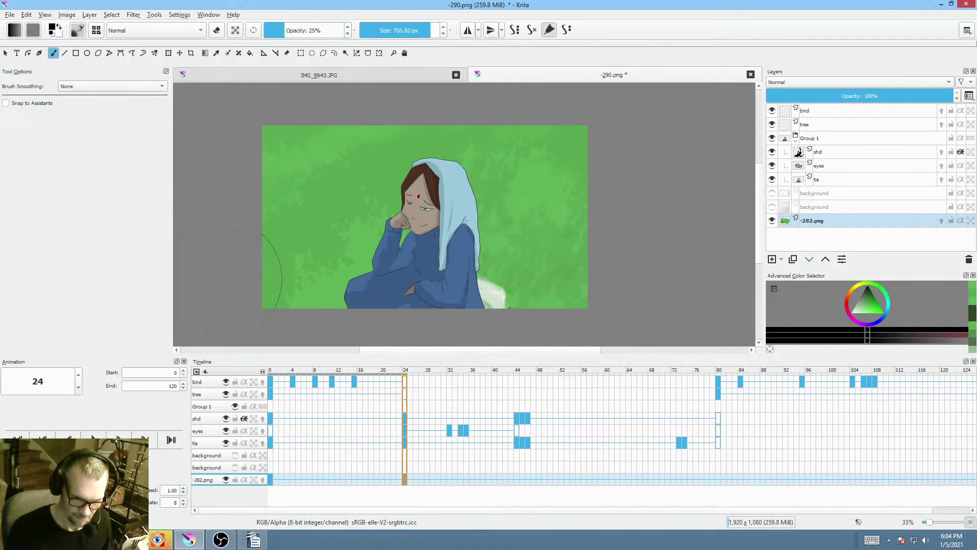
pyautogui.moveTo(236, 194)
pyautogui.mouseDown()
pyautogui.moveTo(239, 221)
pyautogui.moveTo(297, 173)
pyautogui.moveTo(222, 307)
pyautogui.moveTo(301, 165)
pyautogui.moveTo(256, 317)
pyautogui.moveTo(308, 104)
pyautogui.moveTo(251, 275)
pyautogui.moveTo(306, 116)
pyautogui.moveTo(230, 305)
pyautogui.moveTo(273, 226)
pyautogui.moveTo(347, 178)
pyautogui.moveTo(302, 206)
pyautogui.moveTo(560, 109)
pyautogui.moveTo(337, 188)
pyautogui.moveTo(552, 122)
pyautogui.mouseUp()
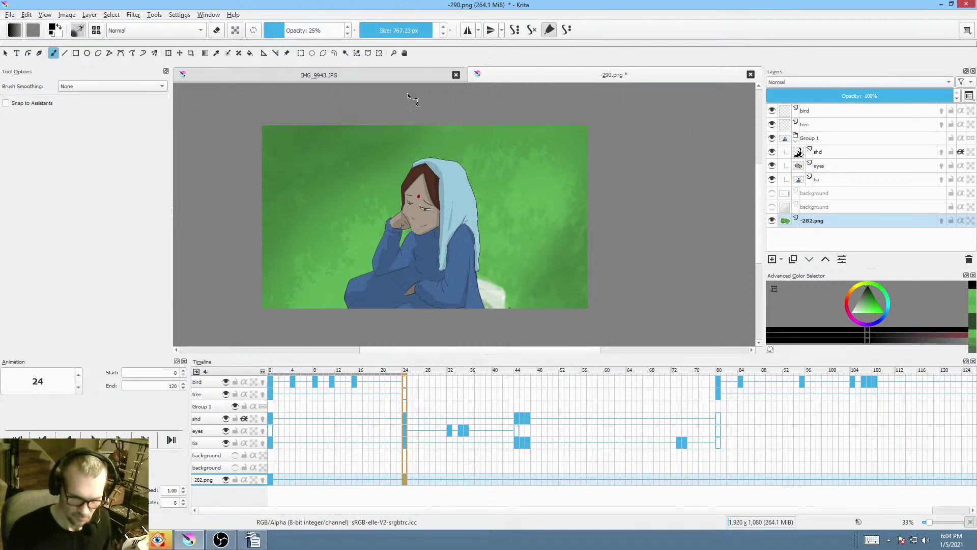
pyautogui.moveTo(541, 205); pyautogui.dragTo(573, 226)
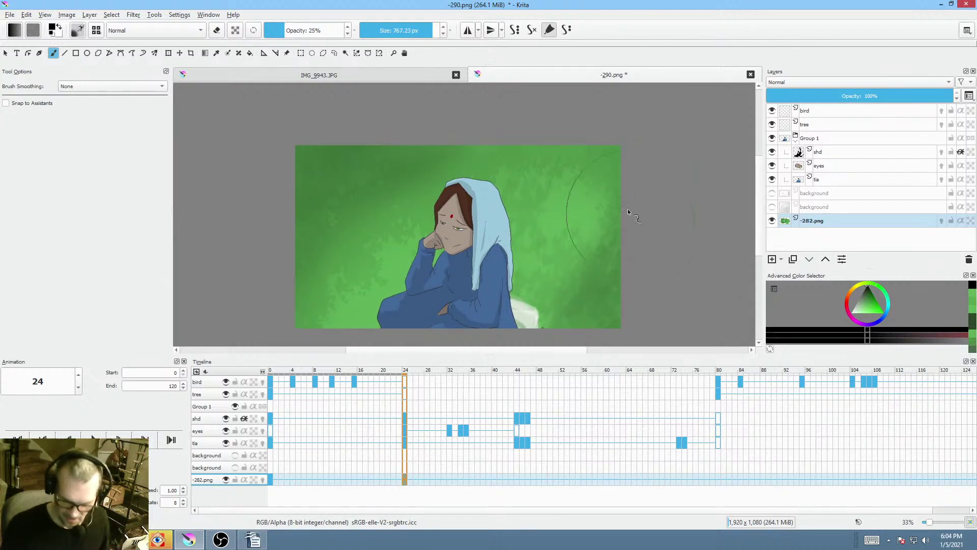
# - Sample the background's light green and stamp a large leaf cluster, about 566 px brush size, in the upper-left corner of the frame 24 background
pyautogui.keyDown('ctrl'); pyautogui.click(572, 207); pyautogui.keyUp('ctrl')
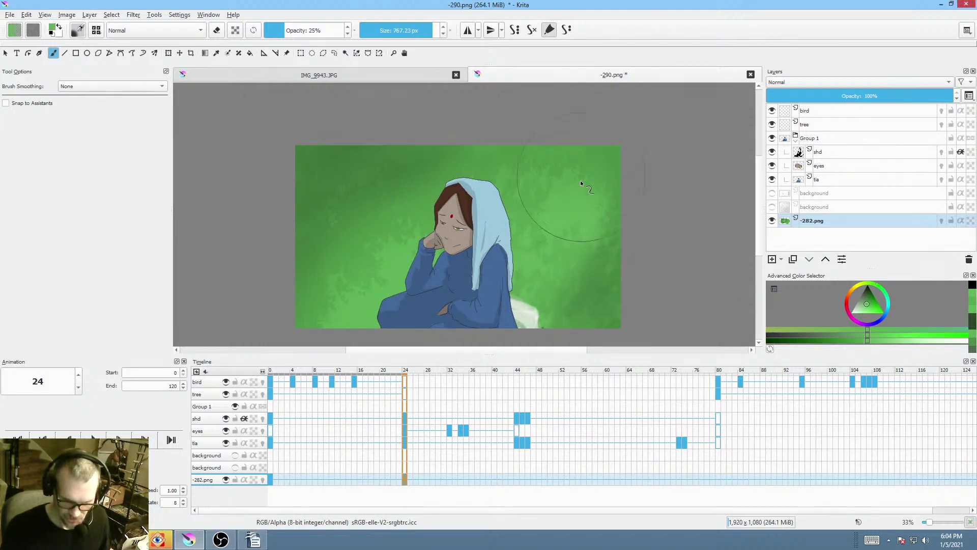
pyautogui.rightClick(576, 207)
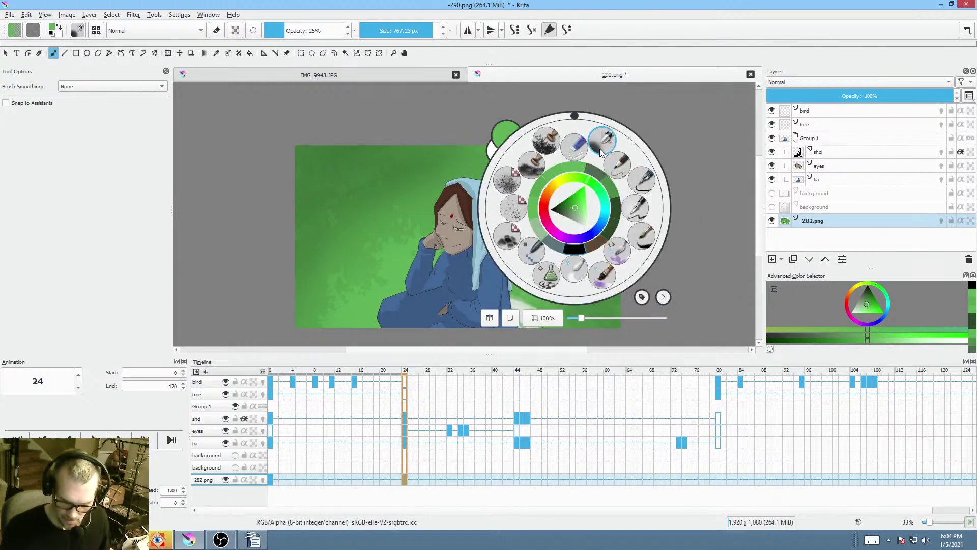
pyautogui.click(547, 140)
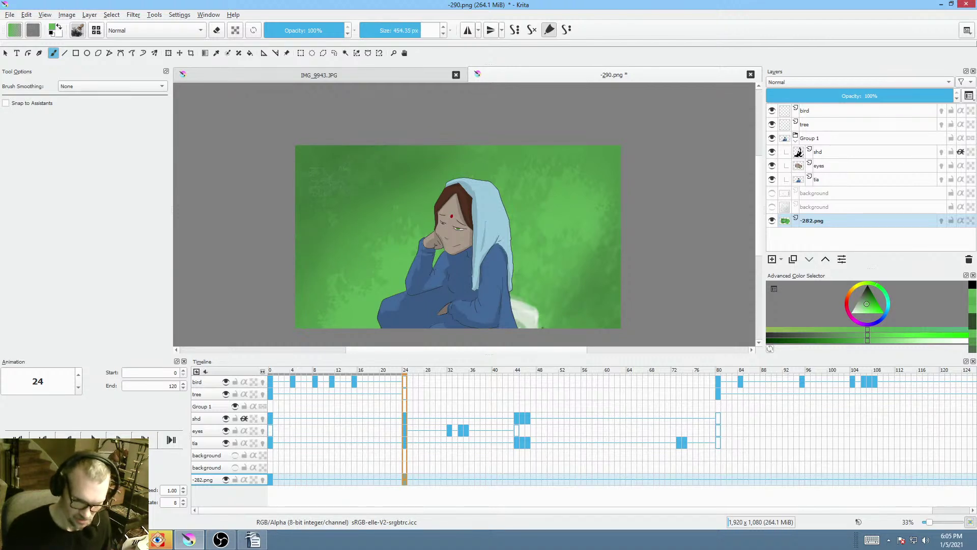
pyautogui.click(352, 158)
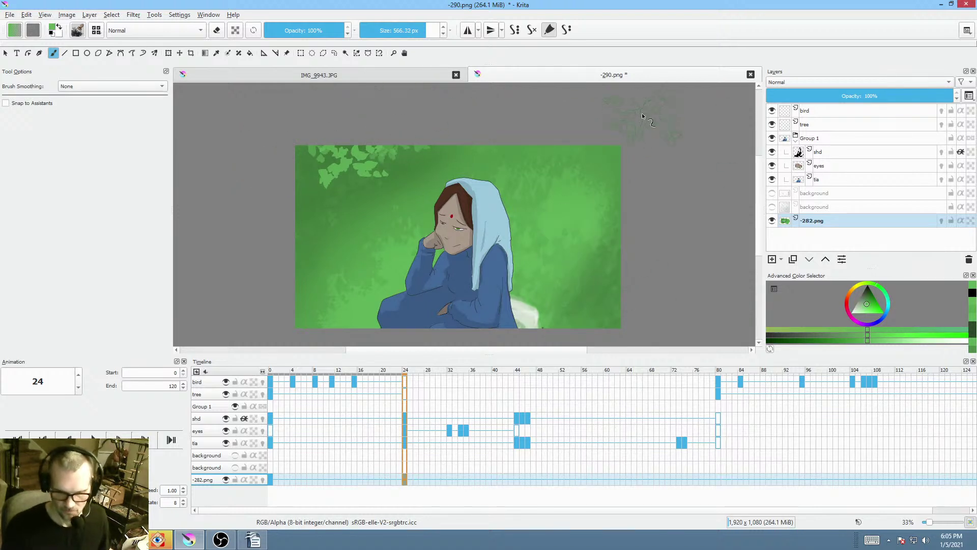
pyautogui.moveTo(598, 272); pyautogui.dragTo(579, 267)
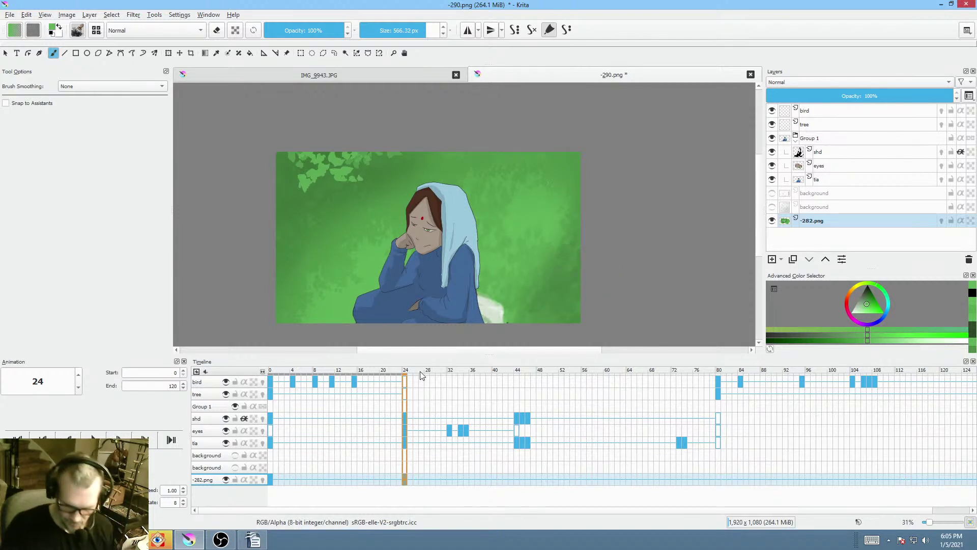
# - At frame 0, stamp dark green leaves around the small twig on the upper branch with the foliage brush at about 239 px
pyautogui.moveTo(406, 371); pyautogui.dragTo(256, 399)
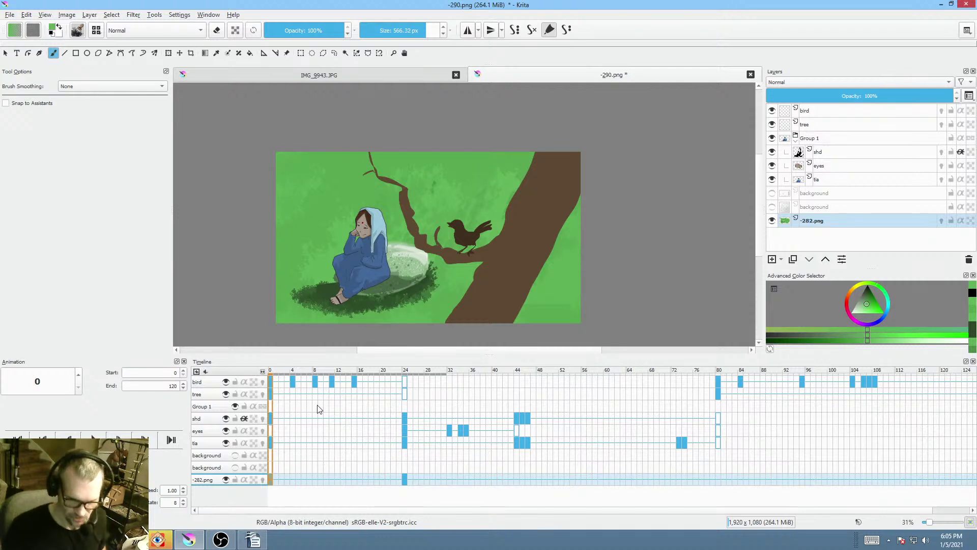
pyautogui.moveTo(358, 169)
pyautogui.mouseDown()
pyautogui.moveTo(240, 170)
pyautogui.moveTo(326, 169)
pyautogui.mouseUp()
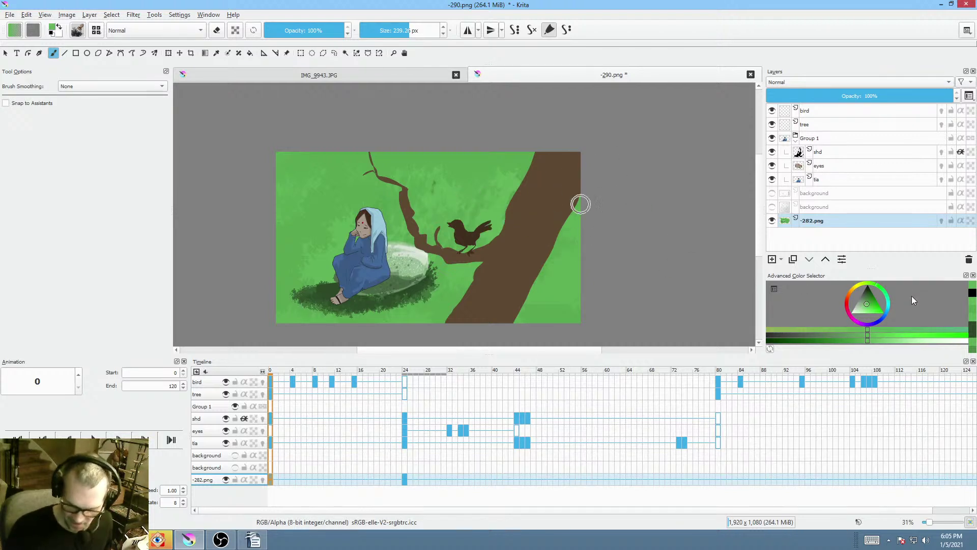
pyautogui.click(868, 305)
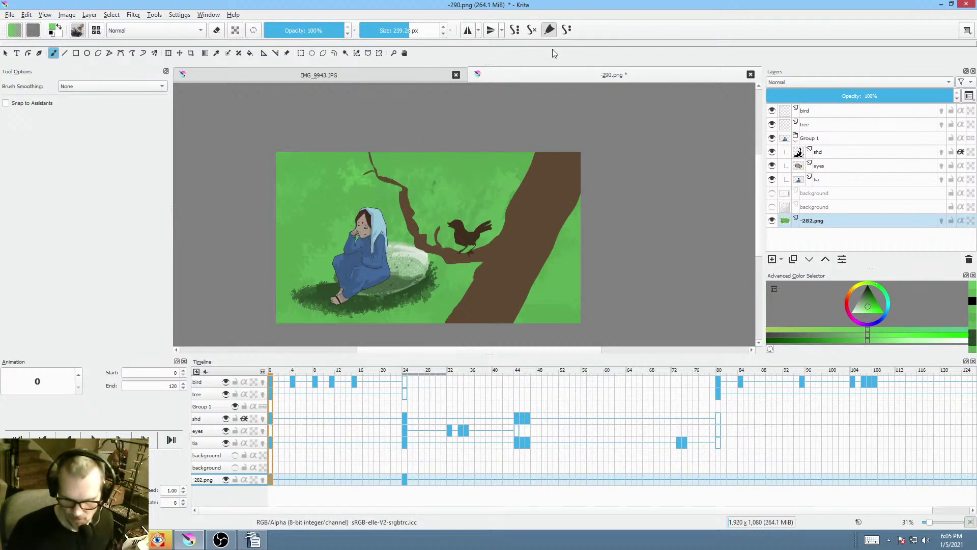
pyautogui.click(868, 296)
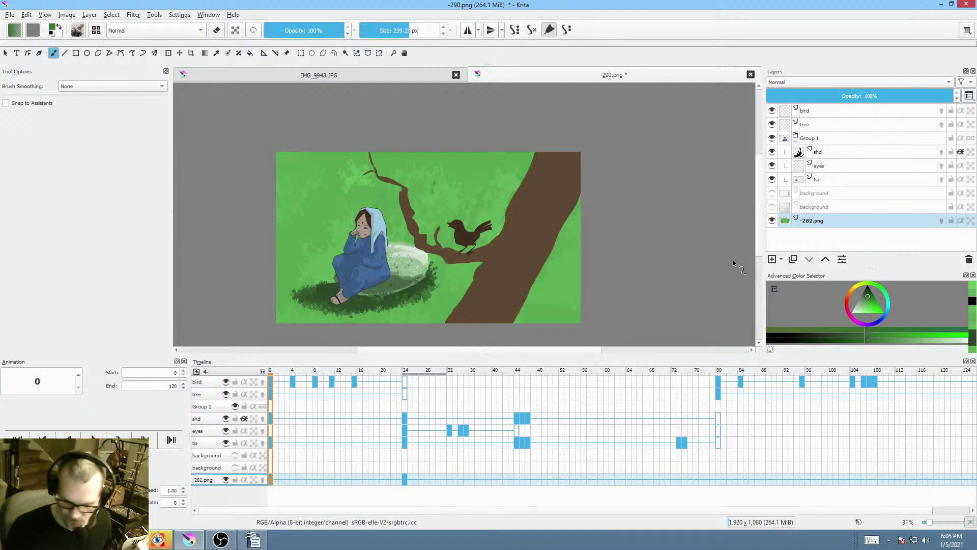
pyautogui.click(359, 172)
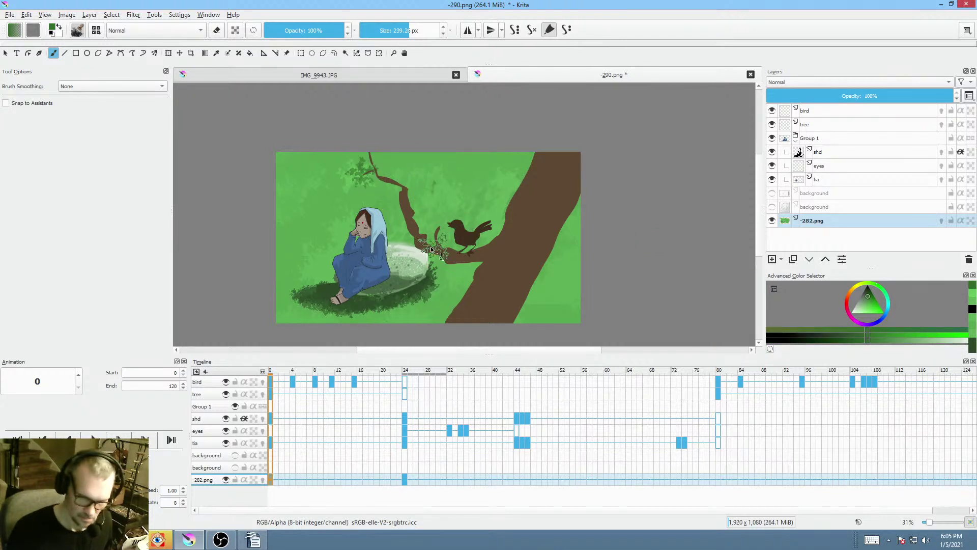
pyautogui.press('1')
pyautogui.moveTo(441, 186)
pyautogui.mouseDown()
pyautogui.moveTo(703, 326)
pyautogui.moveTo(601, 261)
pyautogui.mouseUp()
pyautogui.hotkey('ctrl', 'z')
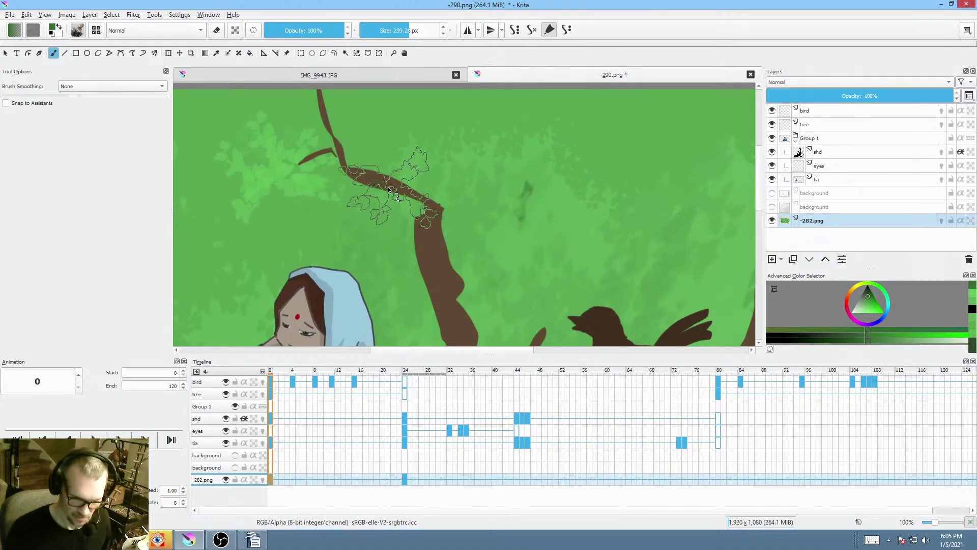
pyautogui.click(308, 176)
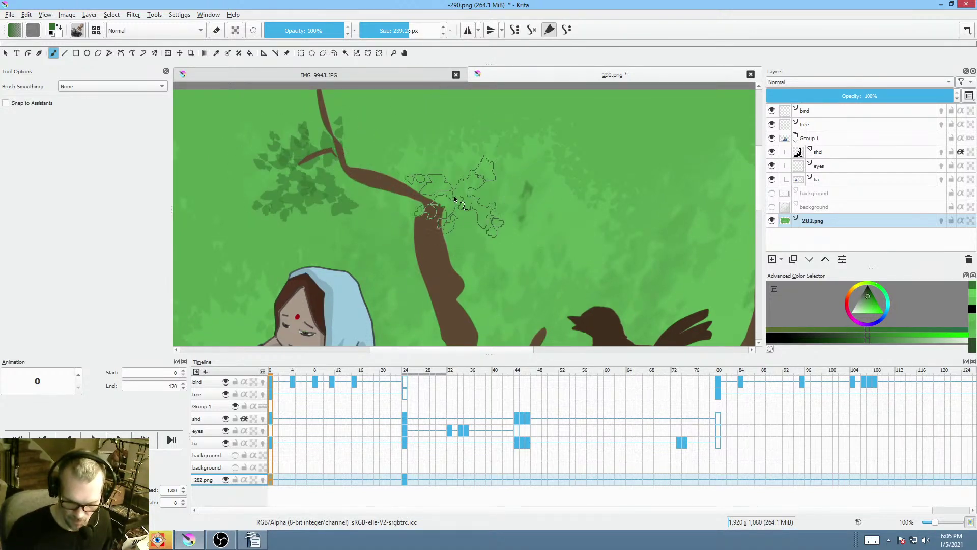
# - Add smaller dark green leaf clusters at the branch's upper end and above the short twig beside the bird, using a brush about 120 px wide
pyautogui.click(466, 201)
pyautogui.scroll(-4, 533, 227)
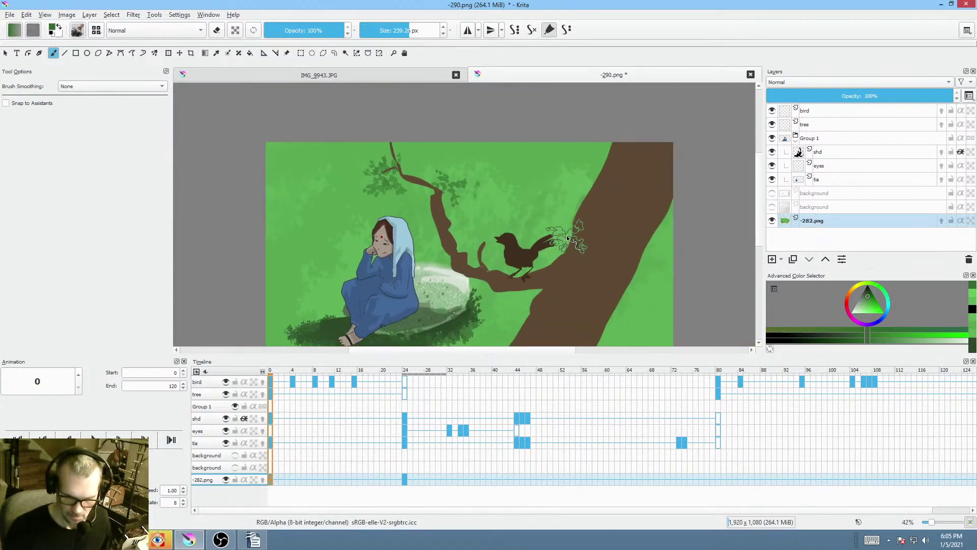
pyautogui.moveTo(452, 194); pyautogui.dragTo(394, 193)
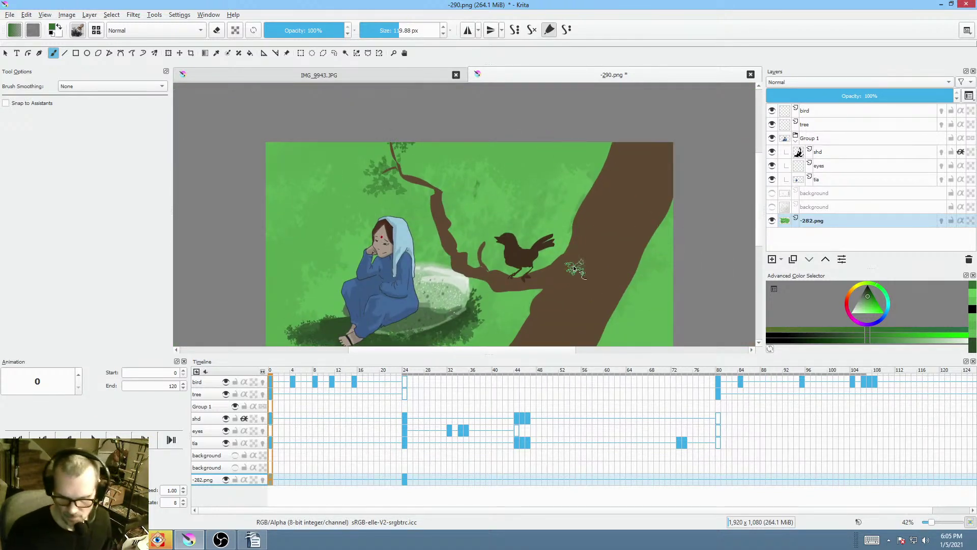
pyautogui.click(486, 244)
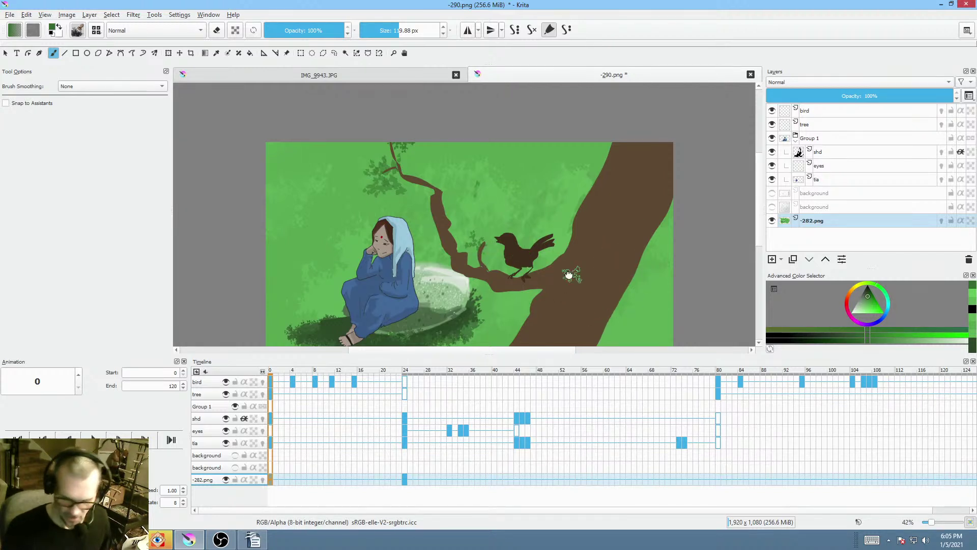
pyautogui.scroll(-2, 572, 275)
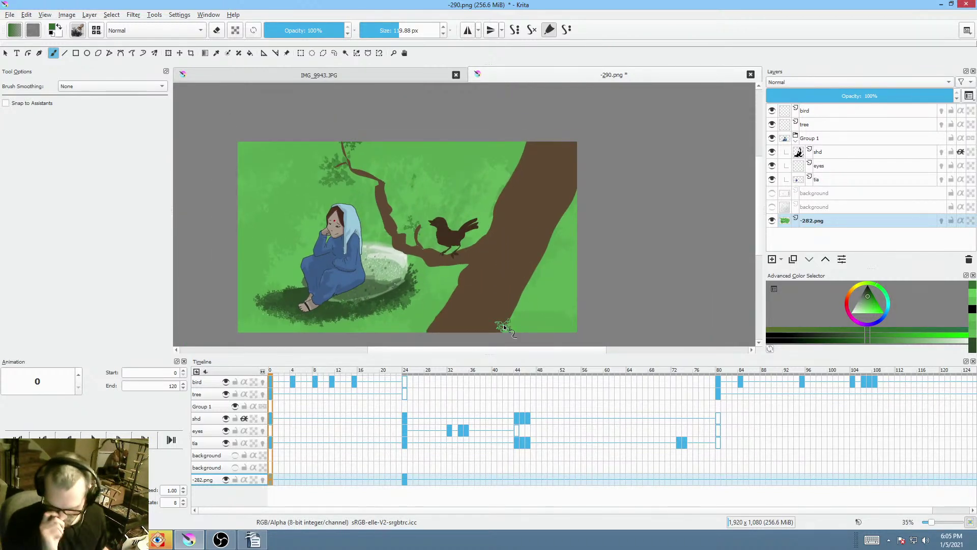
# - Save the PNG image with compression 9 and an additional Krita file, and play the animation through to review it
pyautogui.hotkey('ctrl', 's')
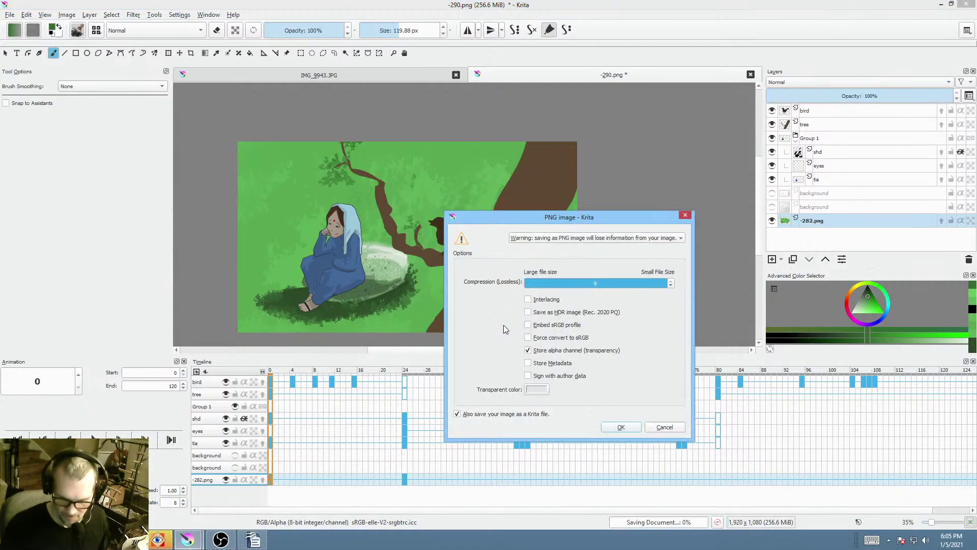
pyautogui.click(630, 426)
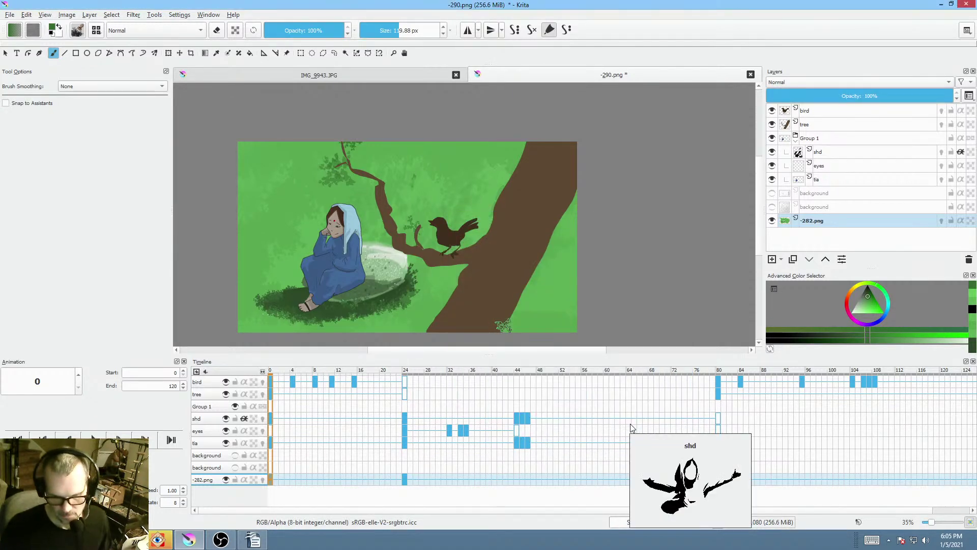
pyautogui.press('space')
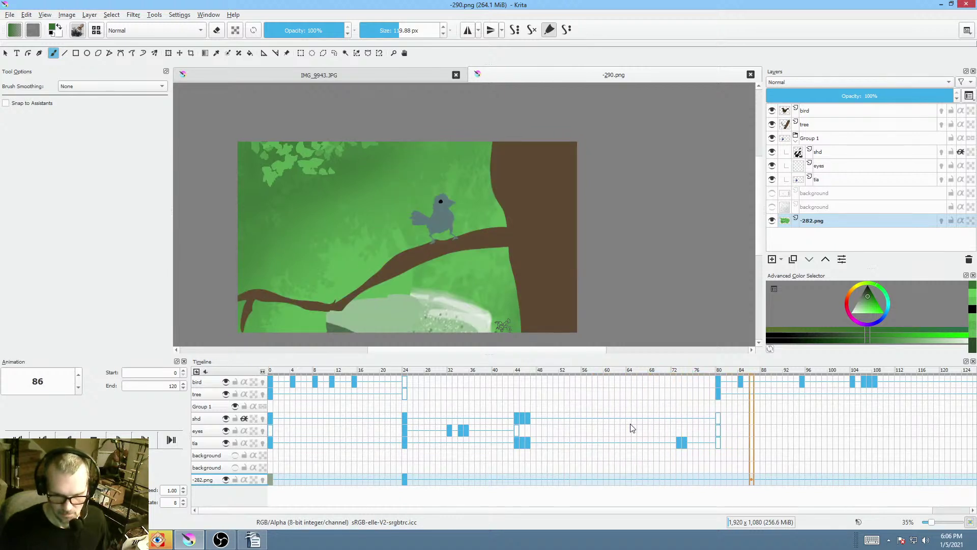
pyautogui.press('space')
# - Darken the bird layer's drawing at frame 80 by lowering the midtones of its color adjustment curve
pyautogui.click(722, 382)
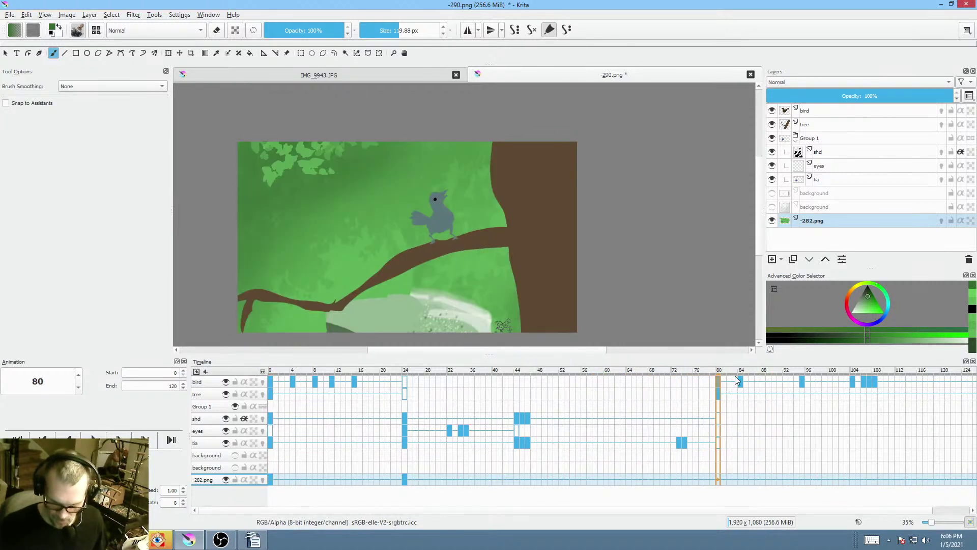
pyautogui.click(834, 111)
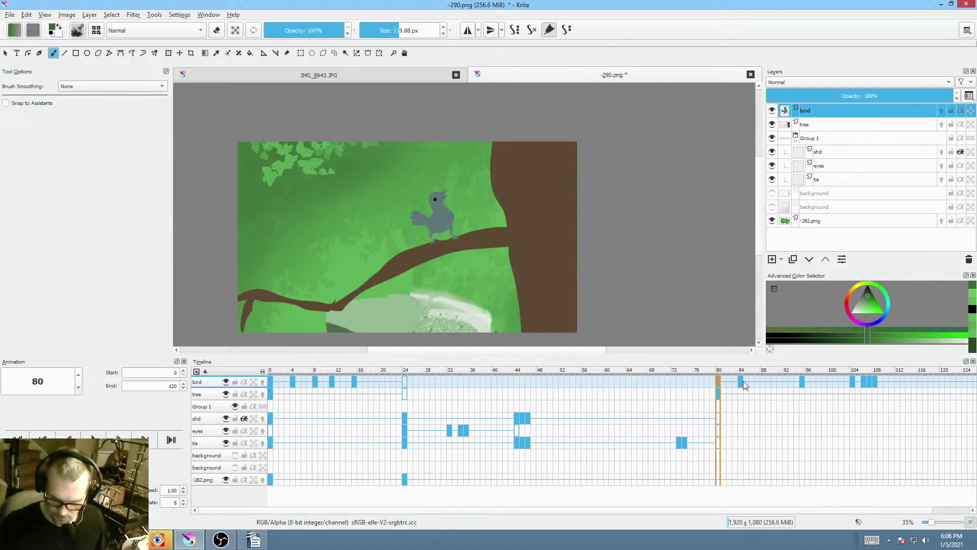
pyautogui.moveTo(729, 373)
pyautogui.mouseDown()
pyautogui.moveTo(769, 373)
pyautogui.moveTo(720, 375)
pyautogui.mouseUp()
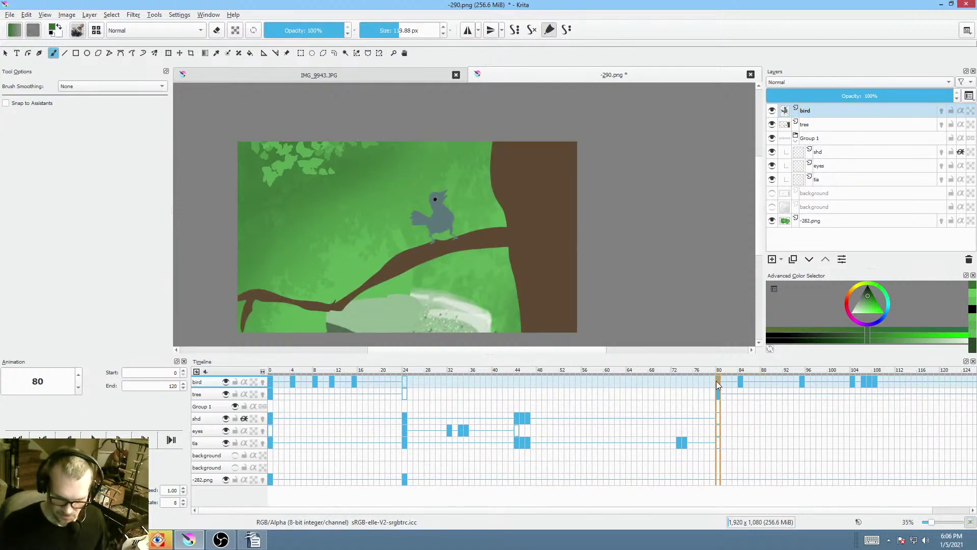
pyautogui.moveTo(717, 382)
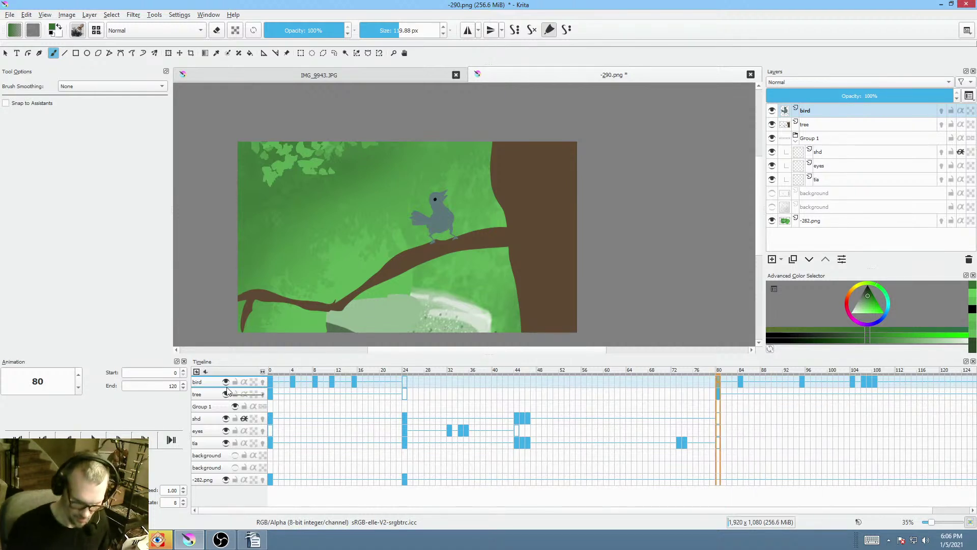
pyautogui.hotkey('ctrl', 'm')
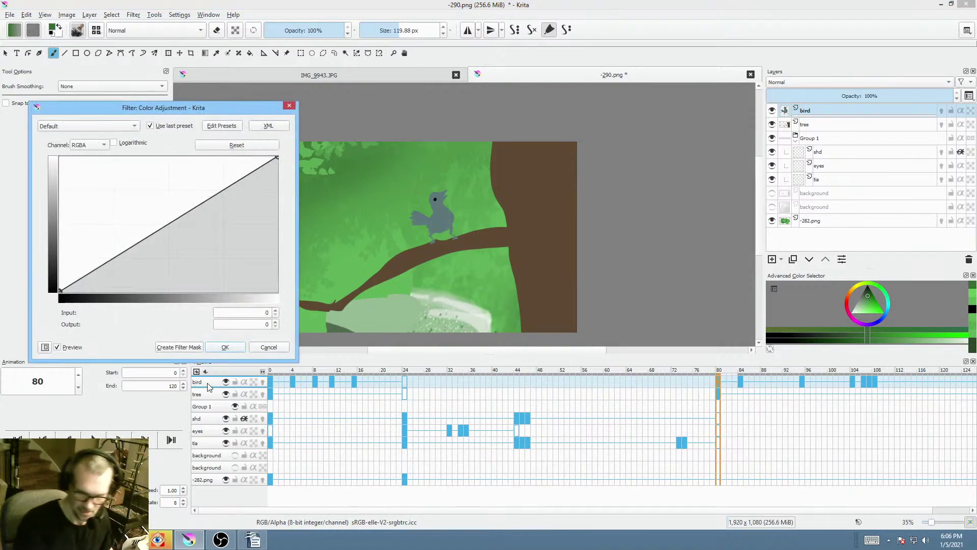
pyautogui.moveTo(179, 224)
pyautogui.mouseDown()
pyautogui.moveTo(155, 192)
pyautogui.moveTo(183, 250)
pyautogui.moveTo(184, 222)
pyautogui.moveTo(192, 245)
pyautogui.moveTo(183, 223)
pyautogui.moveTo(190, 234)
pyautogui.mouseUp()
pyautogui.click(225, 347)
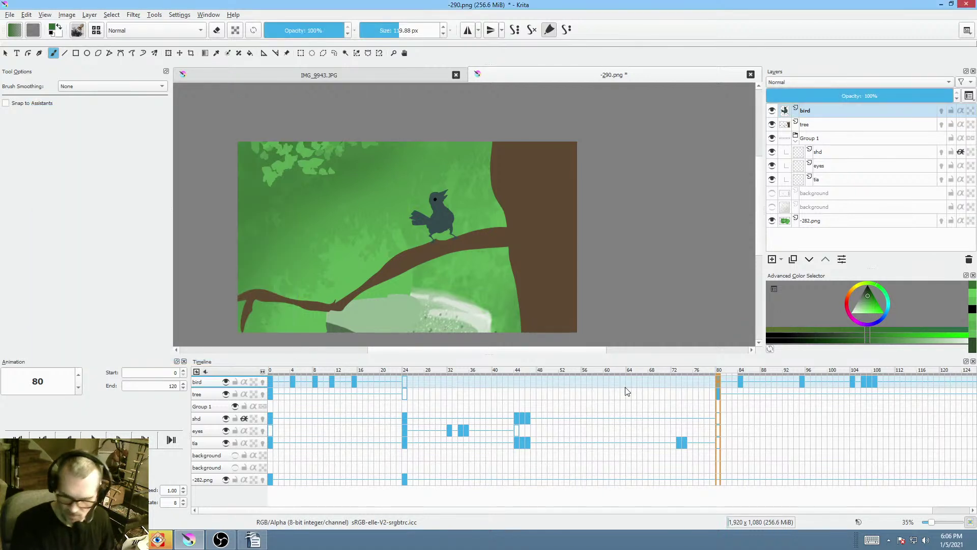
# - Repeat the darkening color adjustment on the bird layer's following keyframes, from frame 84 through frame 108
pyautogui.press('.')
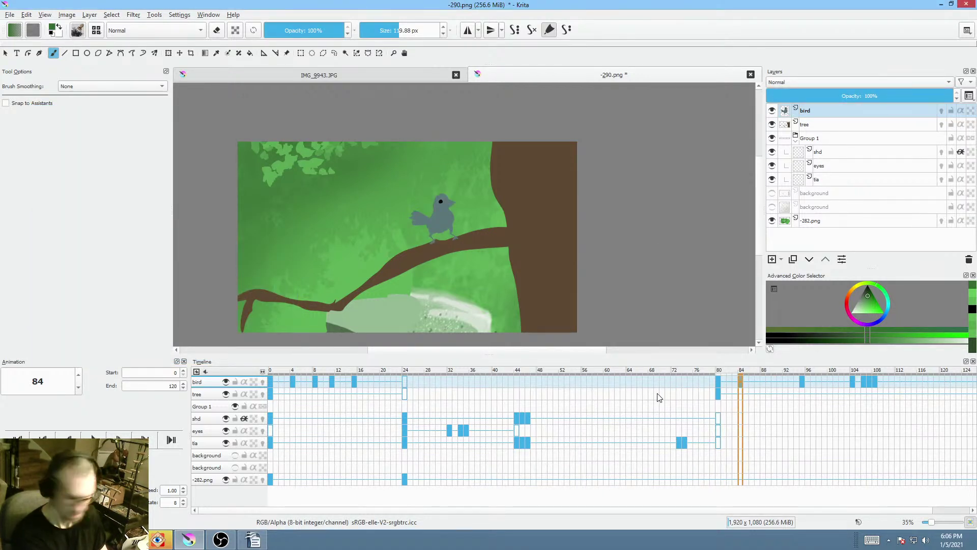
pyautogui.press('.')
pyautogui.press('.')
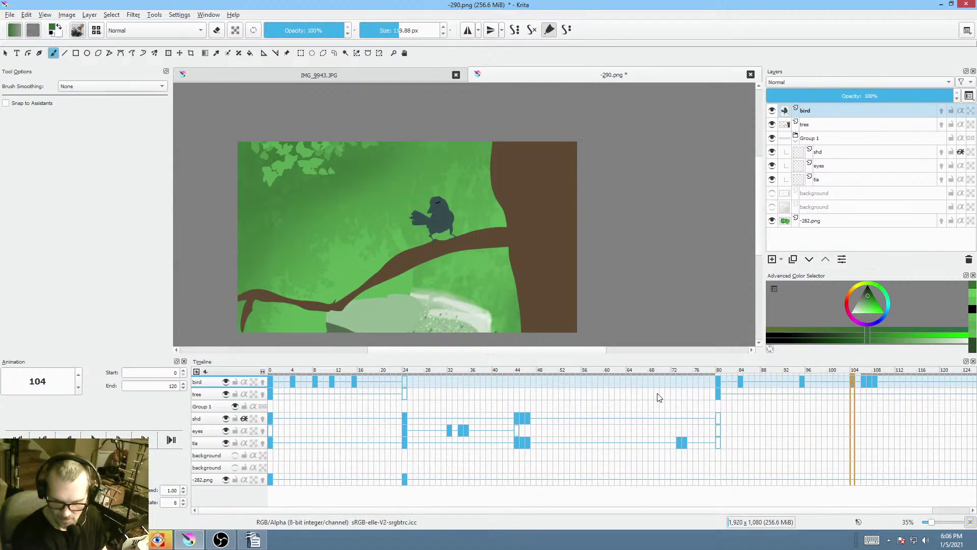
pyautogui.press('.')
pyautogui.press('.')
pyautogui.press('.')
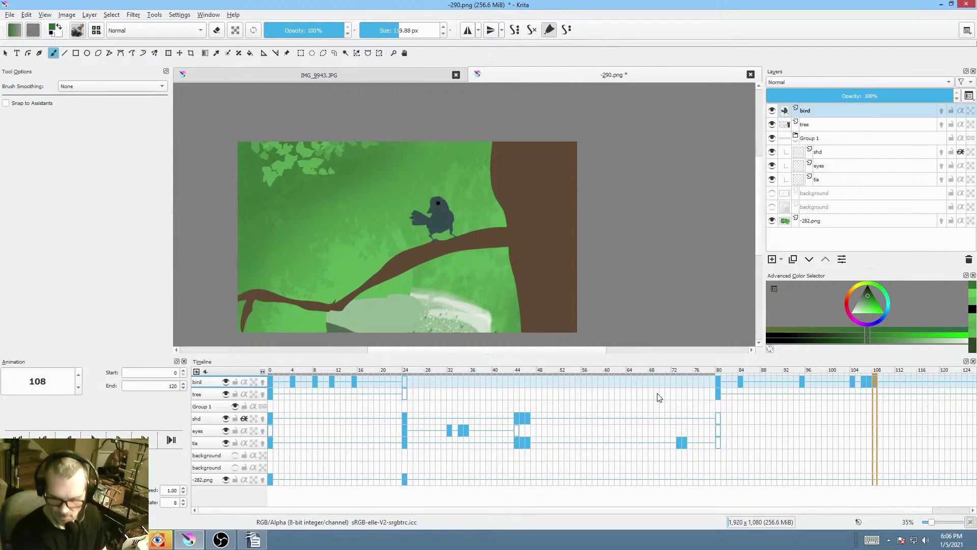
# - Dot a white highlight on the bird's eye at frame 108 using a brush 6 px wide
pyautogui.moveTo(875, 304); pyautogui.dragTo(851, 312)
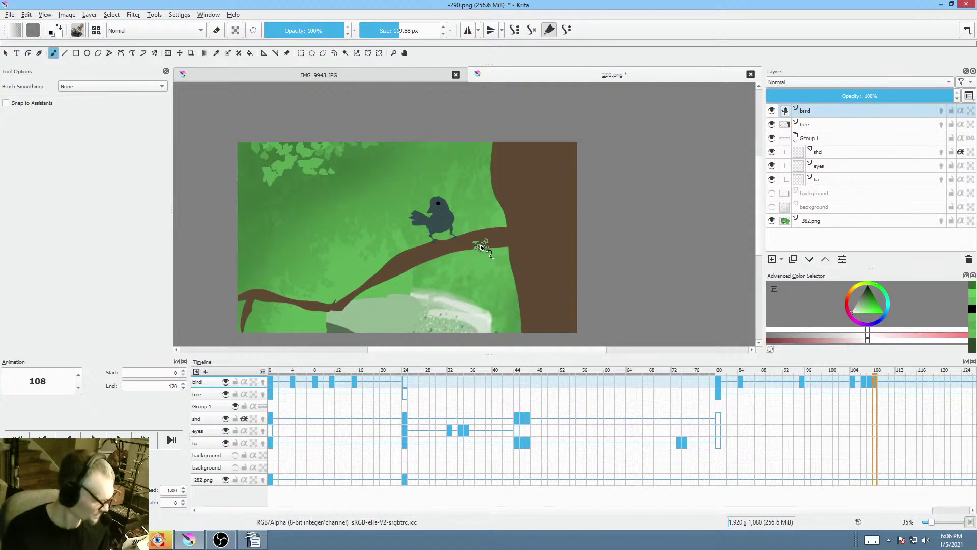
pyautogui.rightClick(501, 212)
pyautogui.click(546, 170)
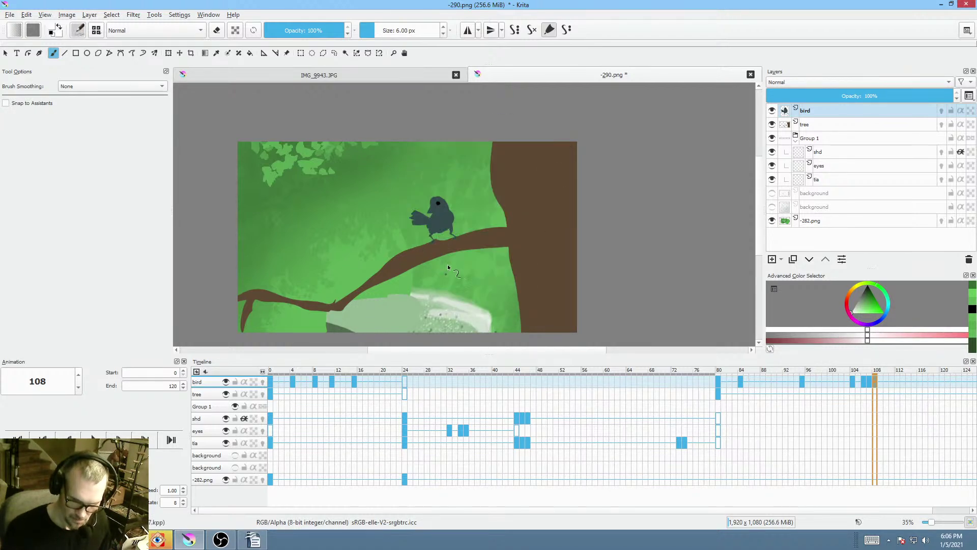
pyautogui.scroll(5, 458, 216)
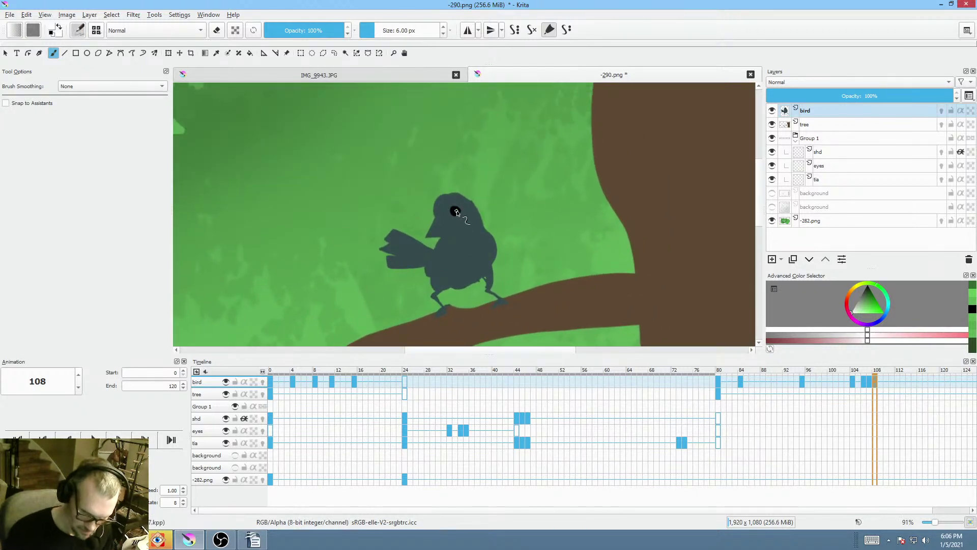
pyautogui.click(455, 211)
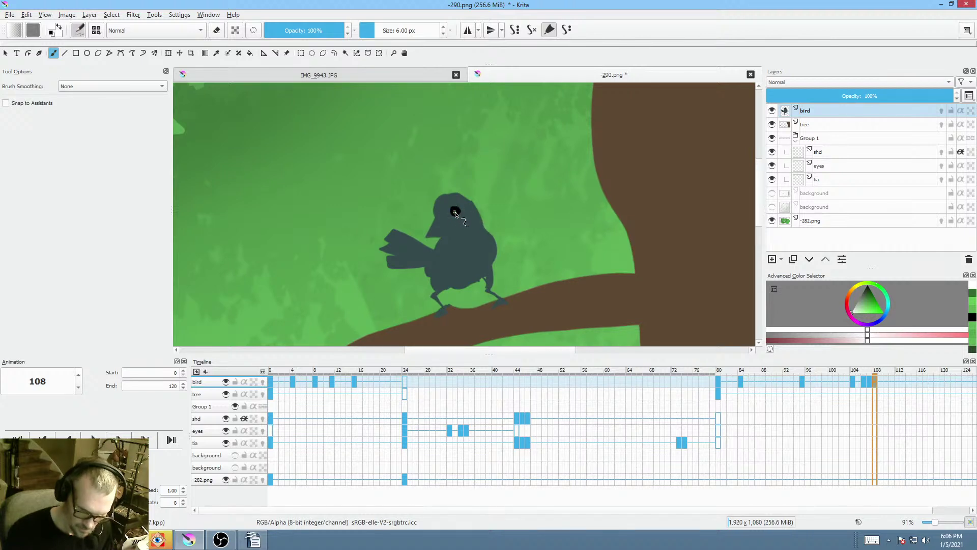
# - Add the same white eye highlight to the bird layer's earlier open-eye keyframes, from frame 106 back to frame 80
pyautogui.press('Left')
pyautogui.press('Left')
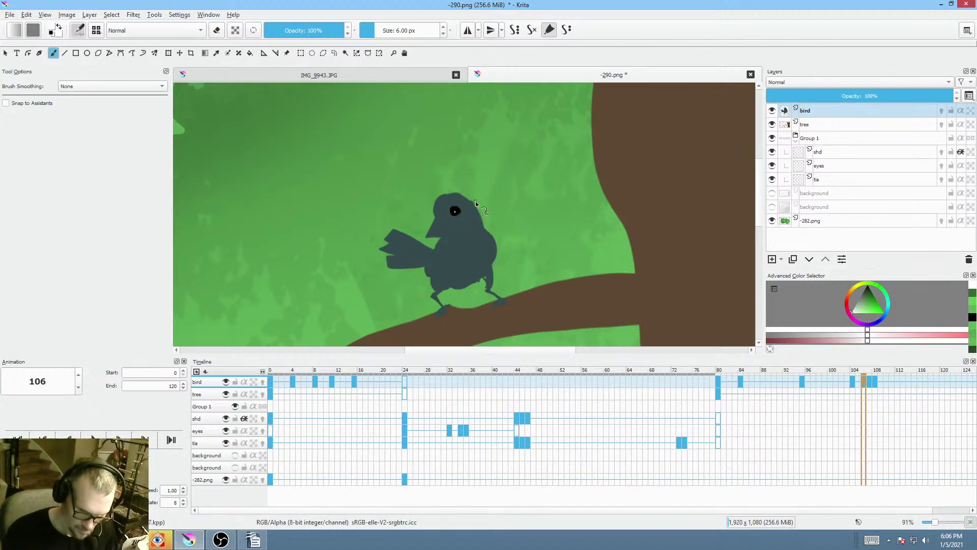
pyautogui.press(',')
pyautogui.press(',')
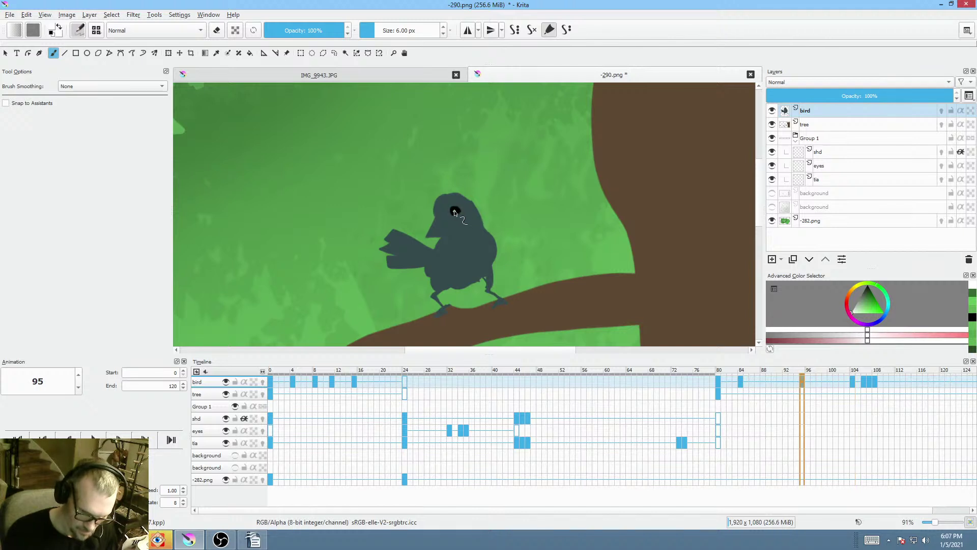
pyautogui.press(',')
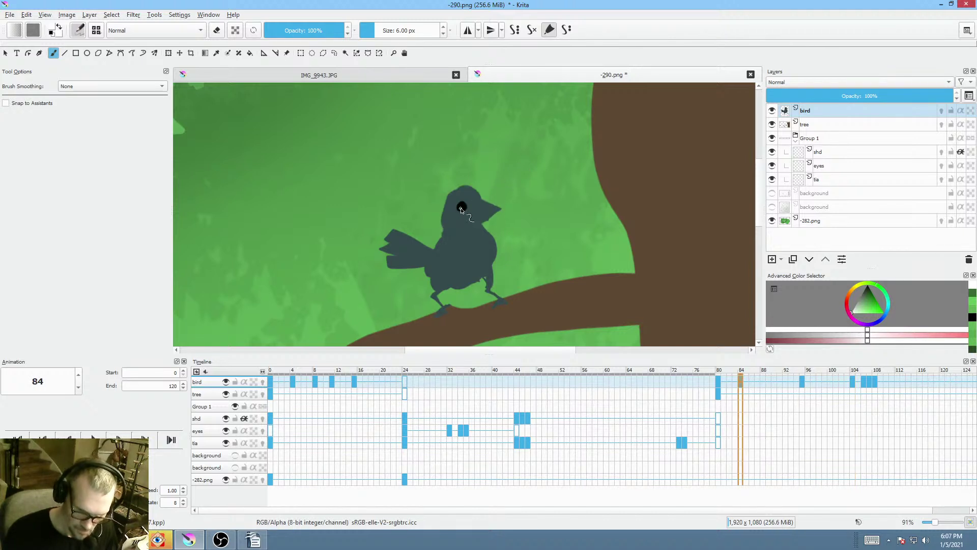
pyautogui.press(',')
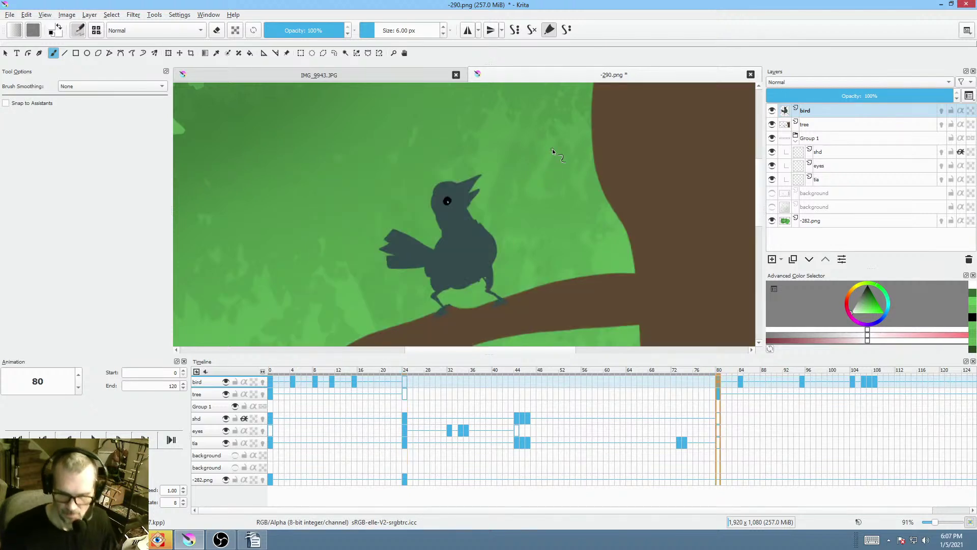
# - Enlarge the white highlight in the bird's eye on the open-eye keyframes from frame 80 to 108, using a 13.80 px brush
pyautogui.scroll(-3, 520, 239)
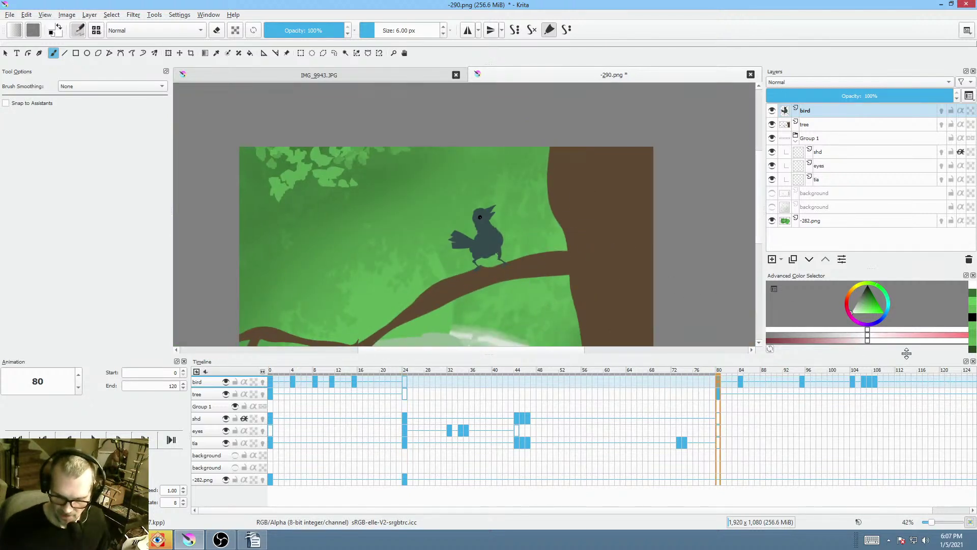
pyautogui.scroll(3, 534, 239)
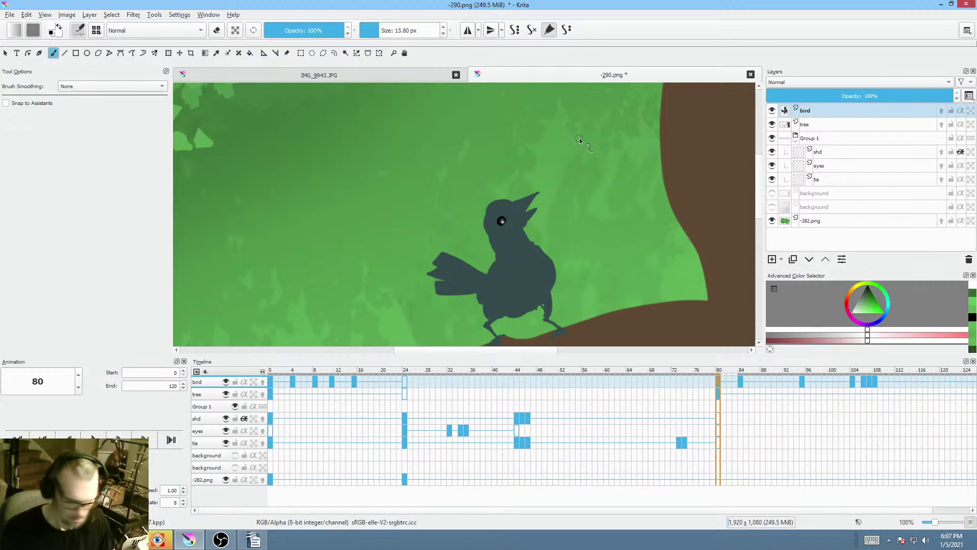
pyautogui.press('.')
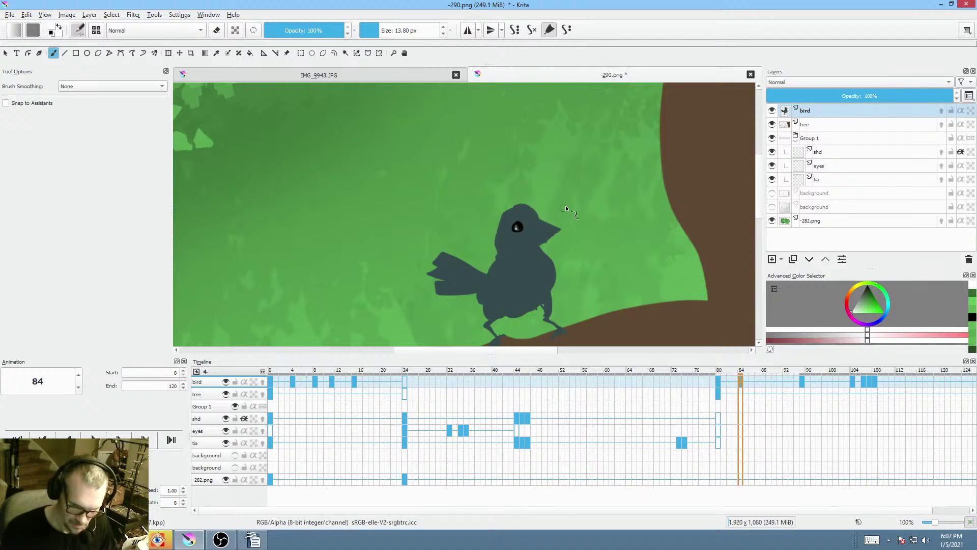
pyautogui.press('.')
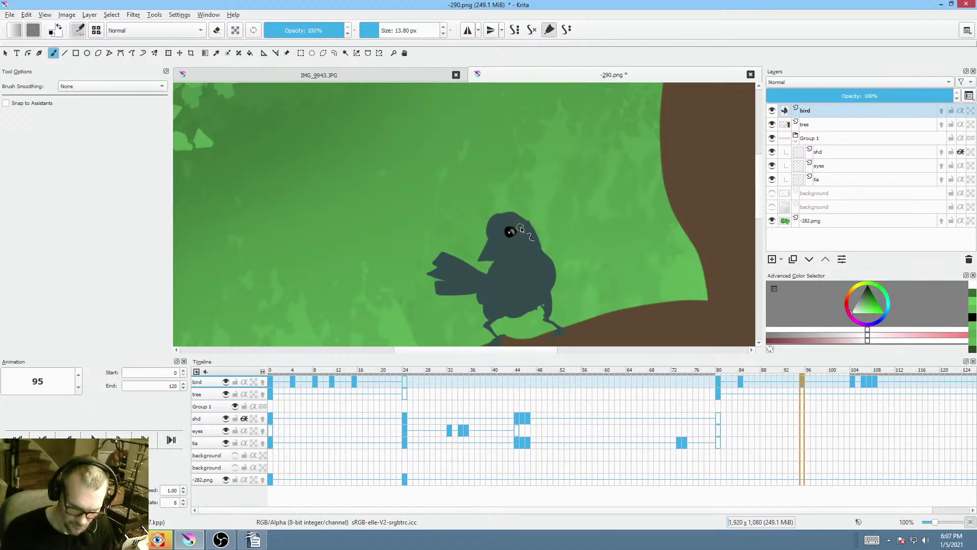
pyautogui.press('.')
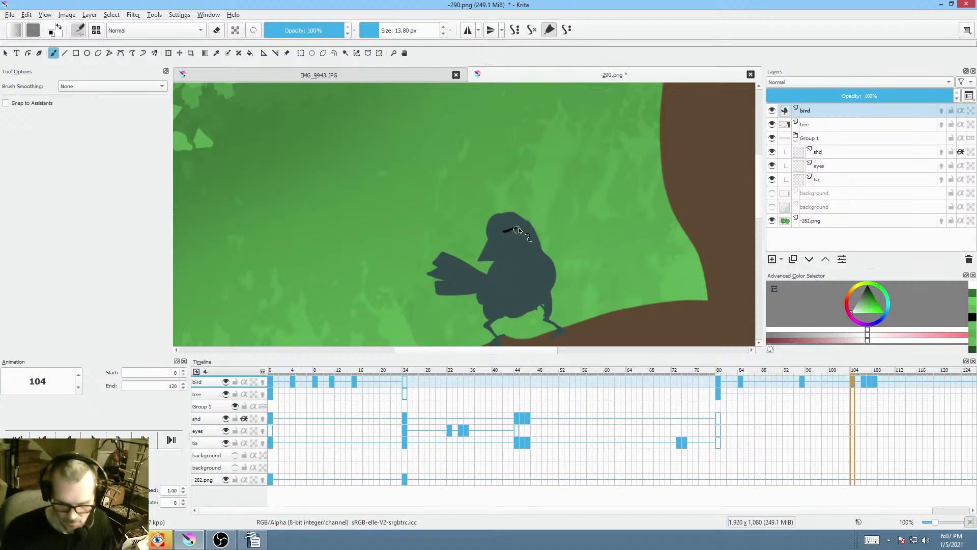
pyautogui.press('.')
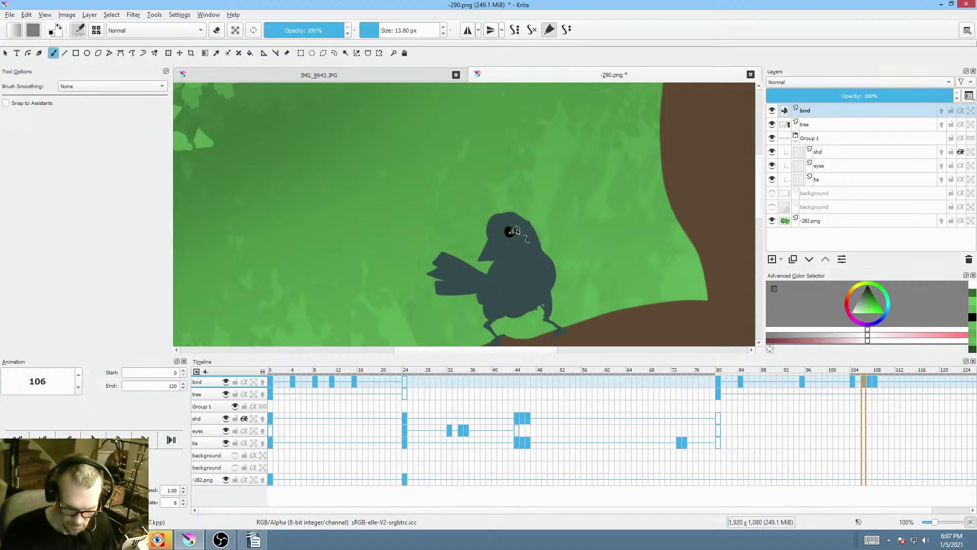
pyautogui.press('.')
pyautogui.press('.')
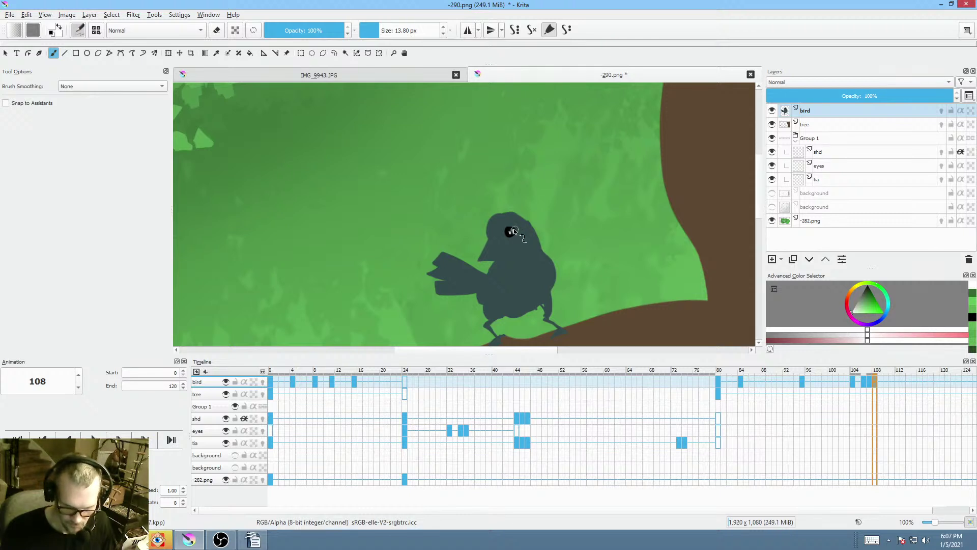
# - Play the animation from frame 75 and scrub through to frame 80 to review the bird close-up and its background
pyautogui.moveTo(541, 238)
pyautogui.mouseDown()
pyautogui.moveTo(541, 260)
pyautogui.moveTo(551, 258)
pyautogui.moveTo(604, 229)
pyautogui.moveTo(528, 227)
pyautogui.mouseUp()
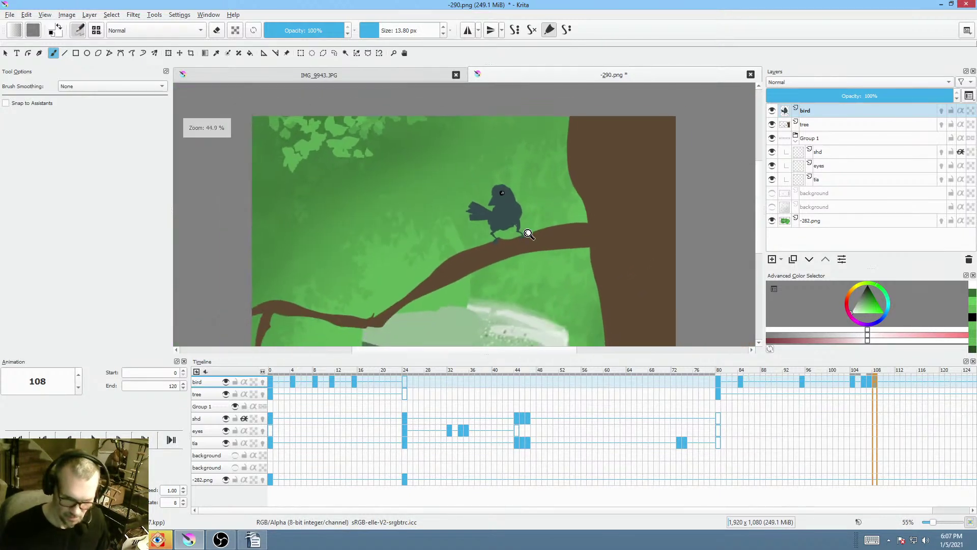
pyautogui.click(692, 382)
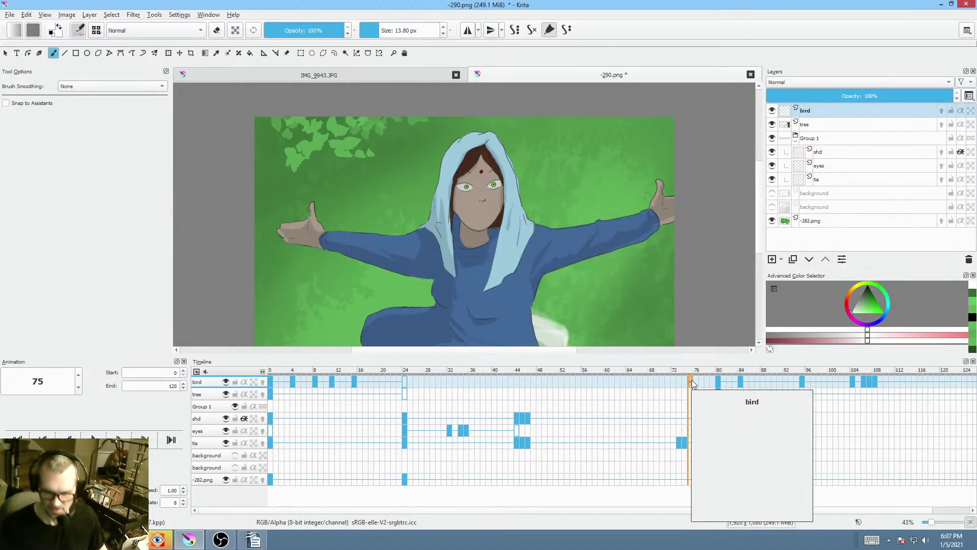
pyautogui.press('space')
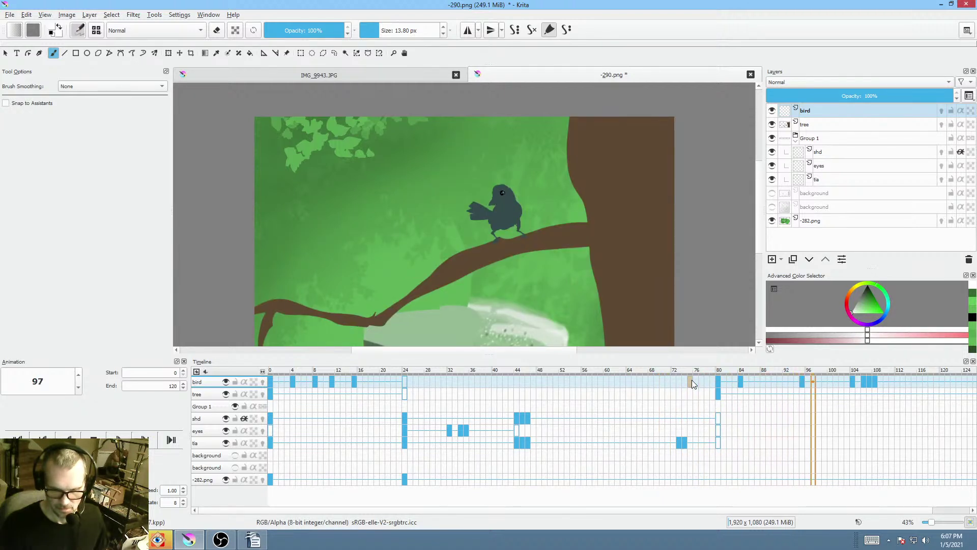
pyautogui.press('space')
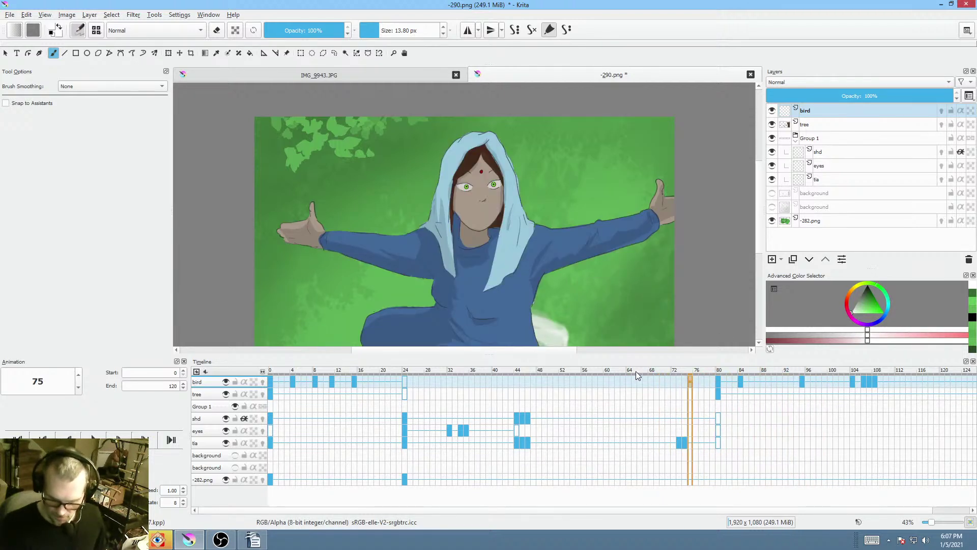
pyautogui.moveTo(371, 374); pyautogui.dragTo(716, 400)
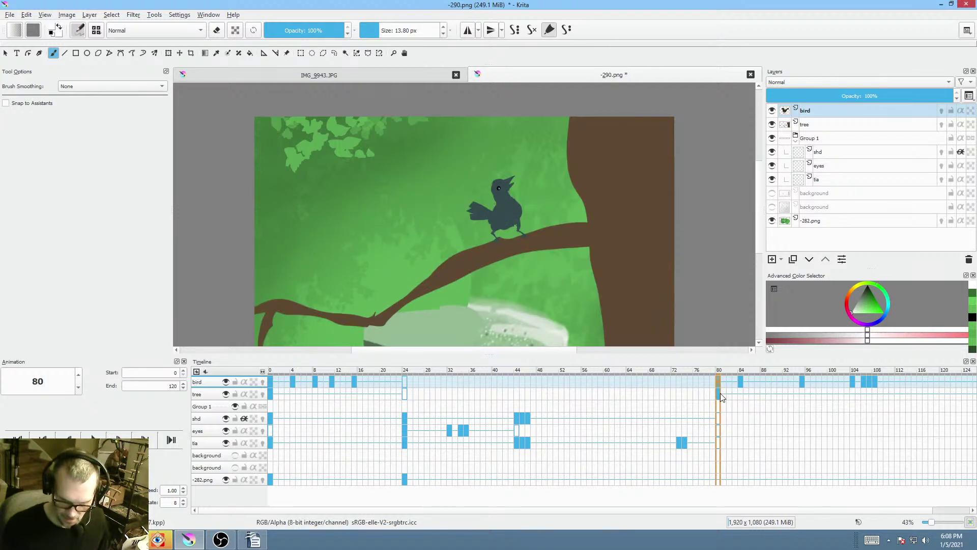
pyautogui.moveTo(668, 305); pyautogui.dragTo(648, 244)
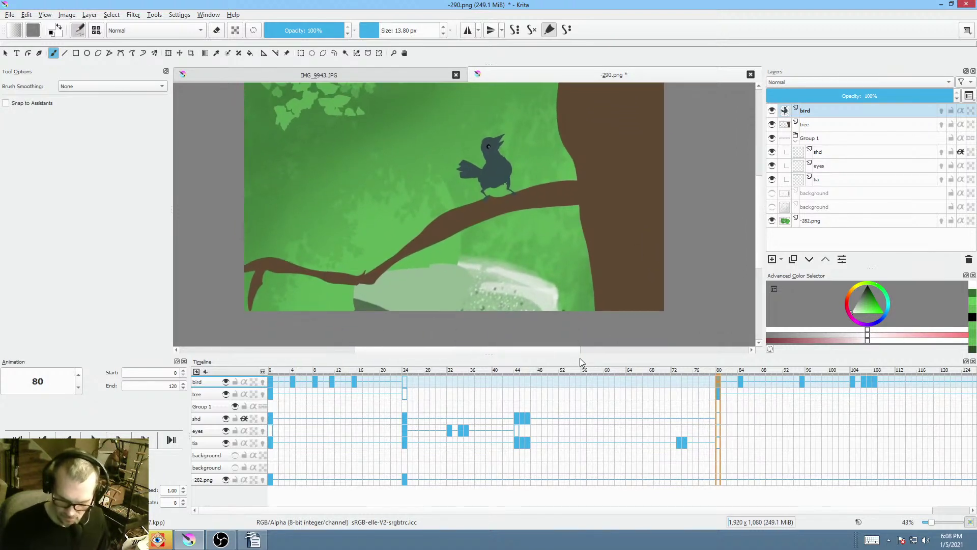
# - Compare the backgrounds at frames 0 and 80, and make the -282.png background layer active at frame 80
pyautogui.click(271, 480)
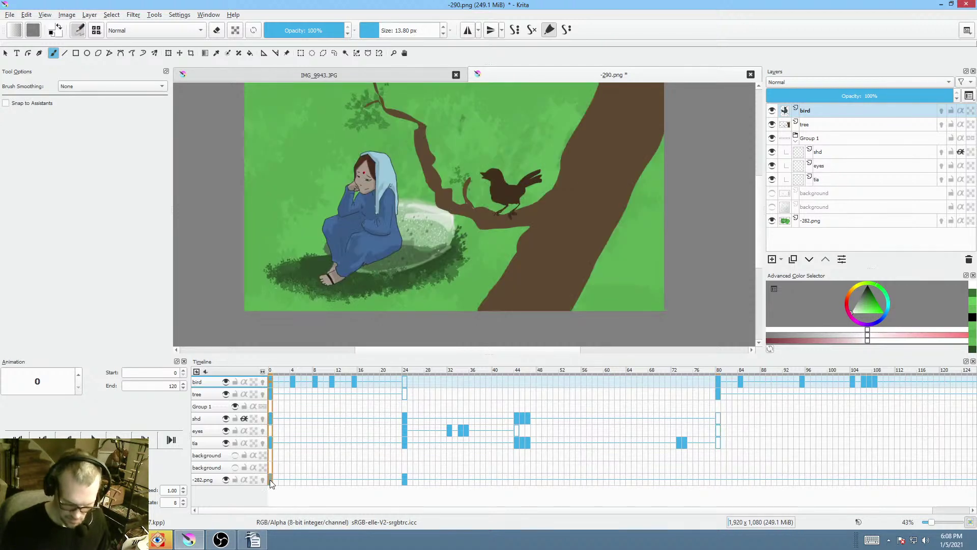
pyautogui.click(718, 480)
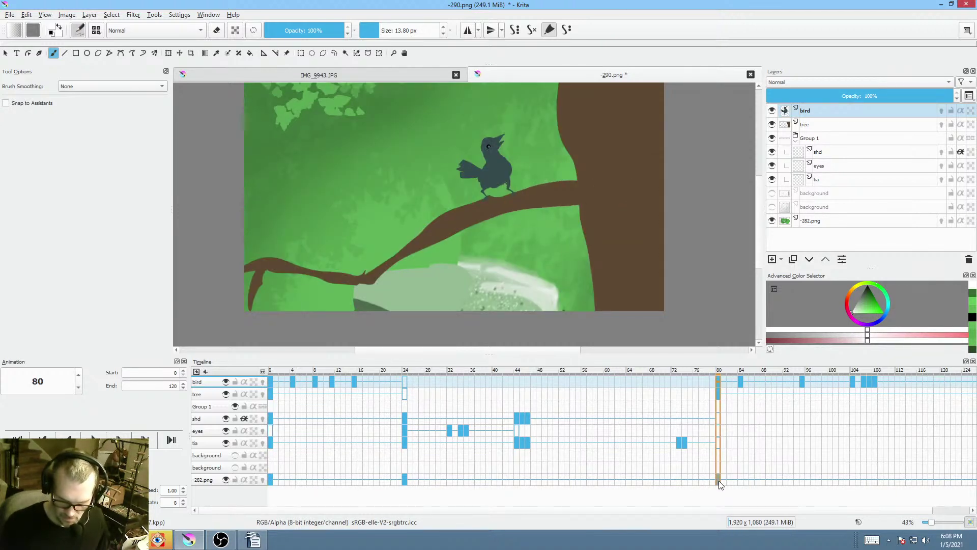
pyautogui.moveTo(531, 261)
pyautogui.mouseDown()
pyautogui.moveTo(513, 296)
pyautogui.moveTo(558, 234)
pyautogui.mouseUp()
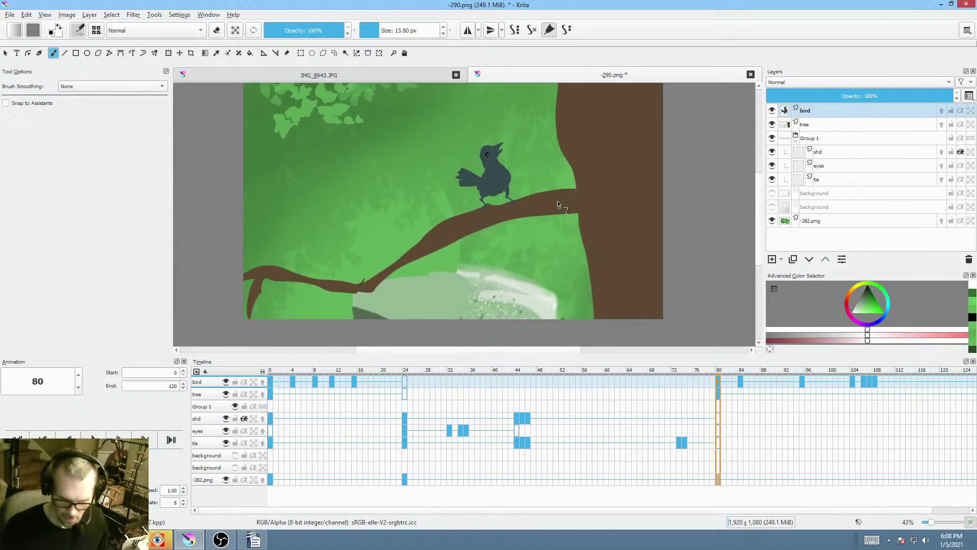
pyautogui.click(830, 223)
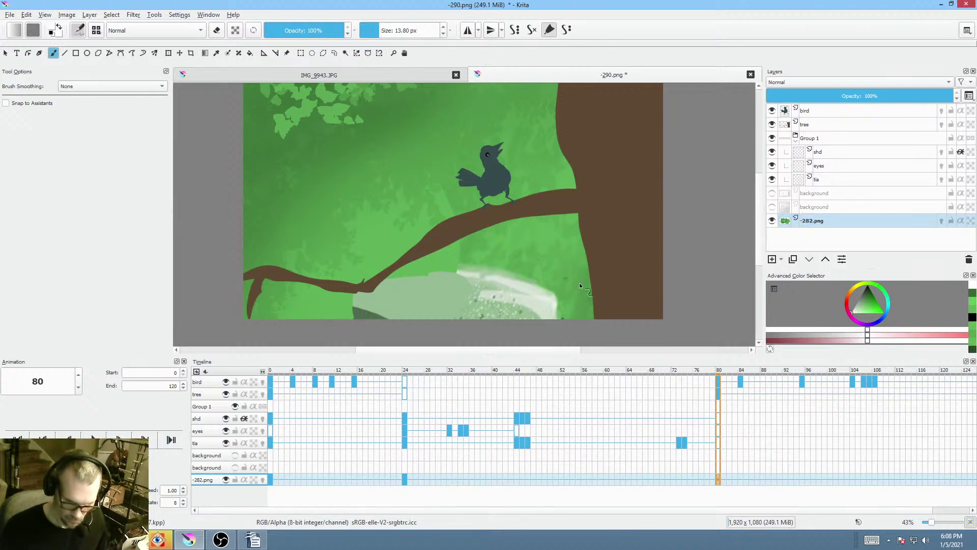
pyautogui.moveTo(711, 373)
pyautogui.mouseDown()
pyautogui.moveTo(518, 353)
pyautogui.moveTo(719, 389)
pyautogui.mouseUp()
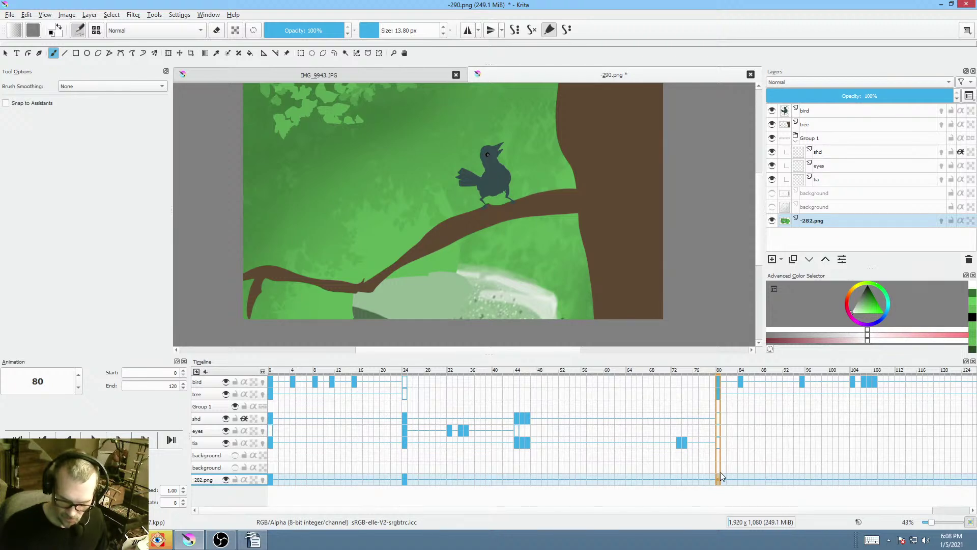
pyautogui.moveTo(523, 243); pyautogui.dragTo(521, 245)
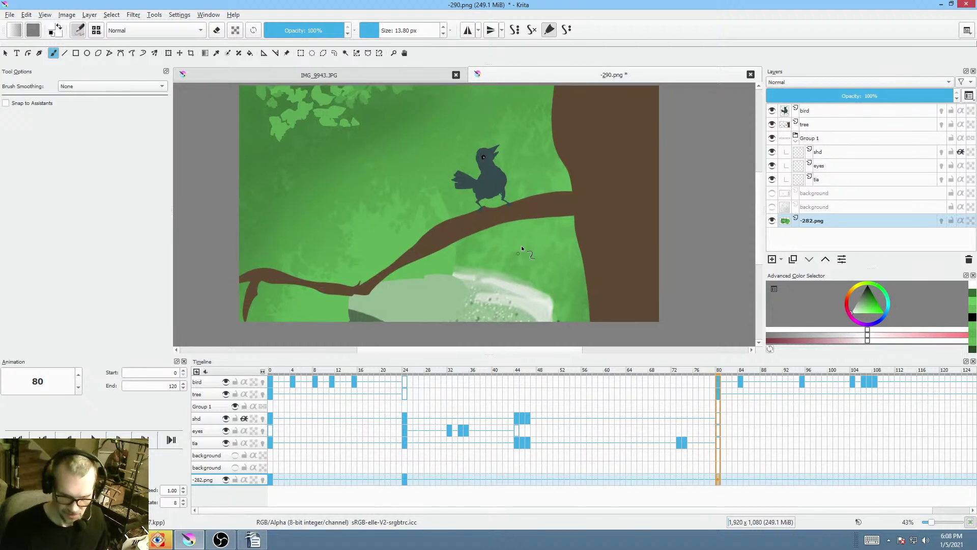
# - Transform the -282.png background at frame 80, moving it to X 1099 px and Y 970 px behind the bird's branch
pyautogui.hotkey('ctrl', 't')
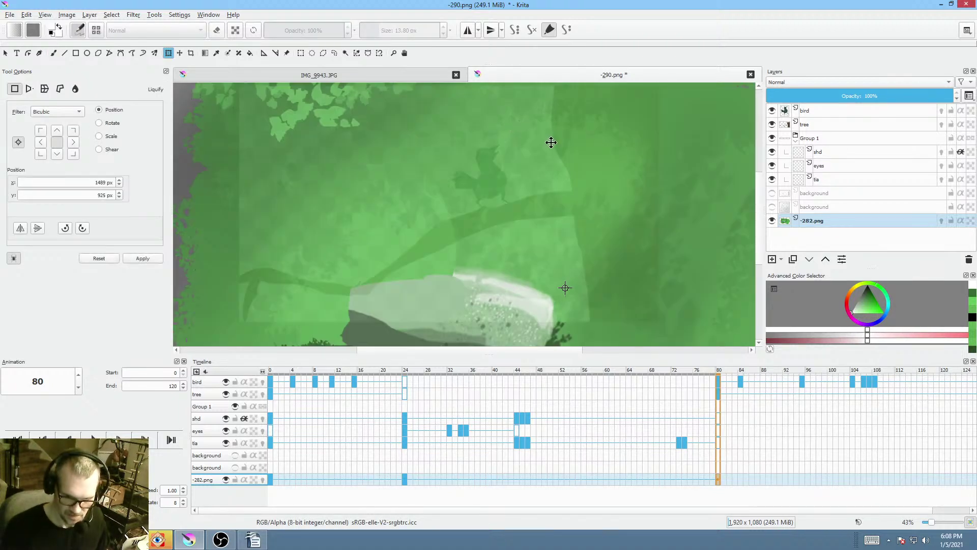
pyautogui.moveTo(551, 142); pyautogui.dragTo(627, 202)
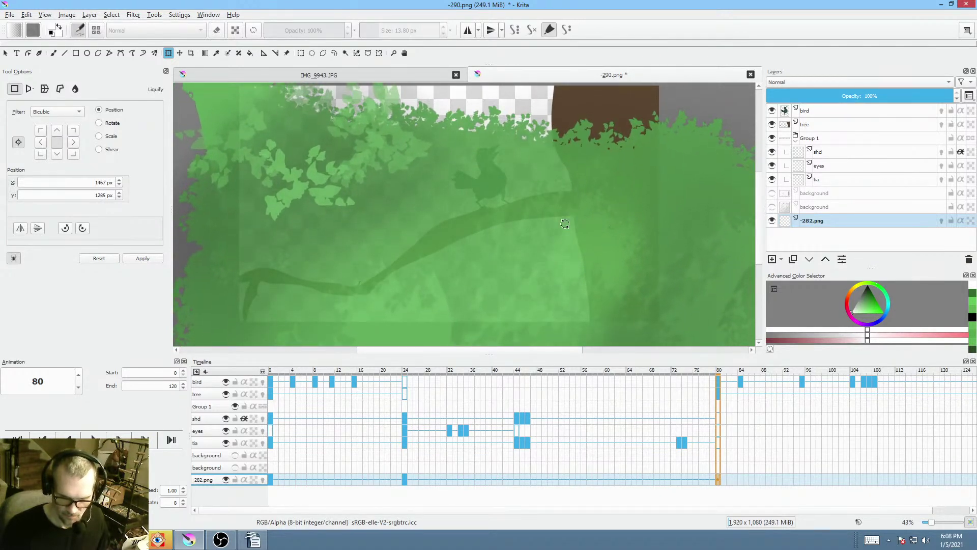
pyautogui.scroll(-3, 564, 224)
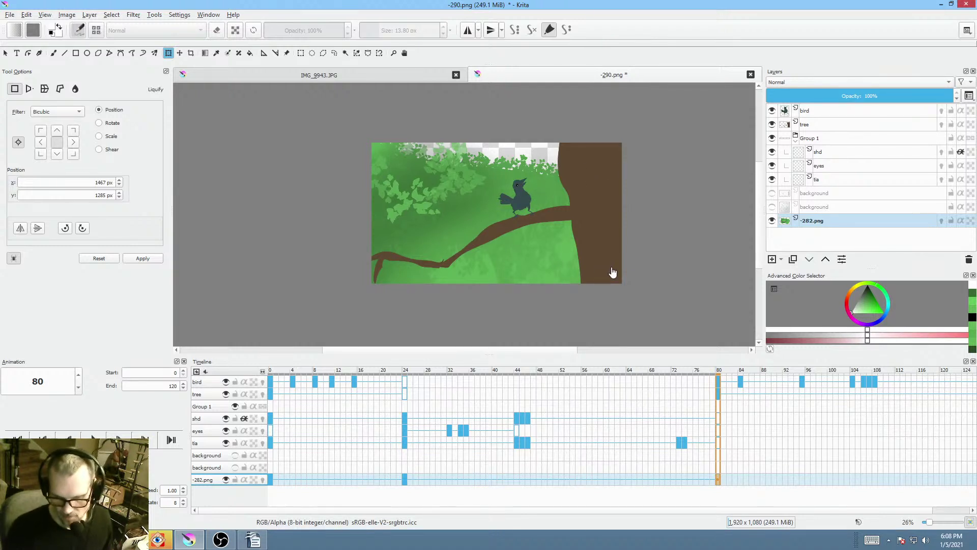
pyautogui.click(540, 248)
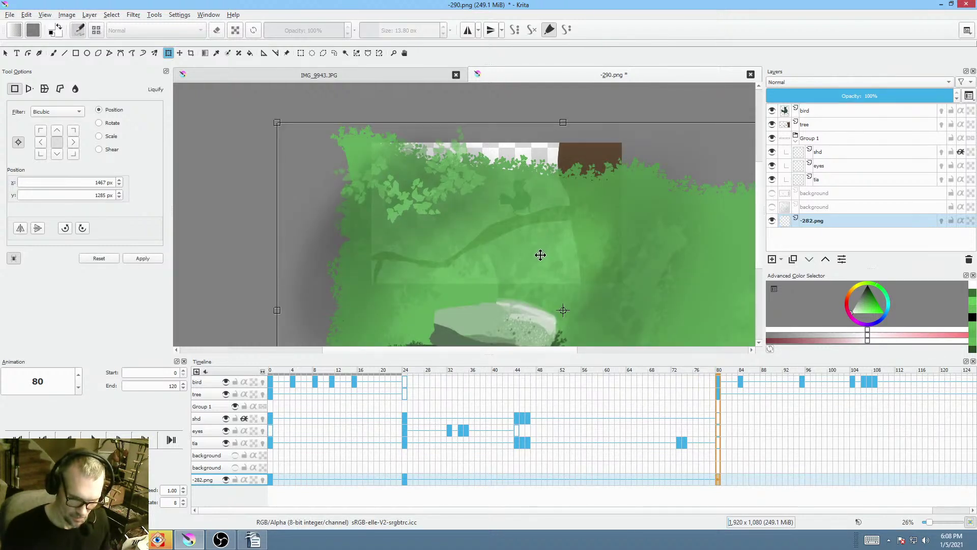
pyautogui.moveTo(541, 255); pyautogui.dragTo(495, 221)
# - Apply the background's transform and clear the green foliage painting from the -282.png layer at frame 80
pyautogui.moveTo(889, 307); pyautogui.dragTo(851, 312)
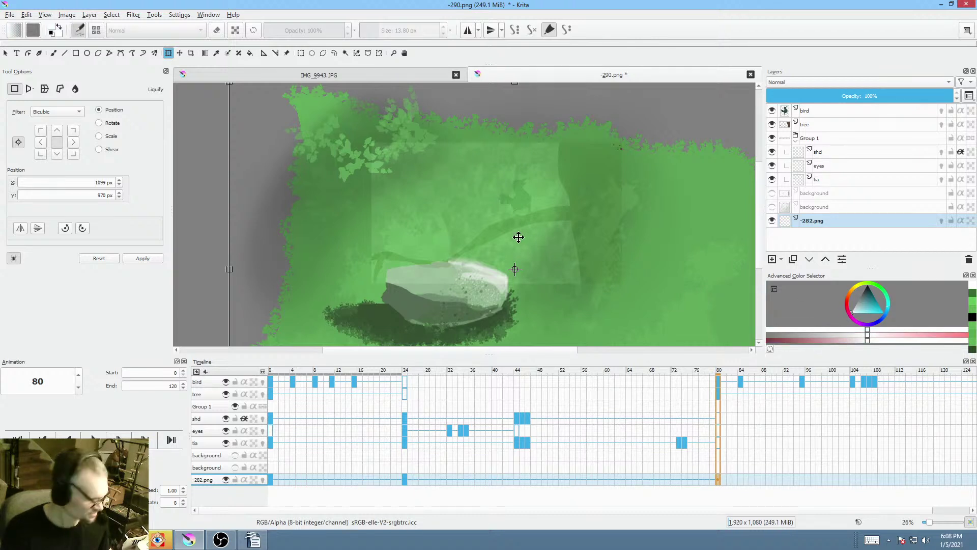
pyautogui.press('p')
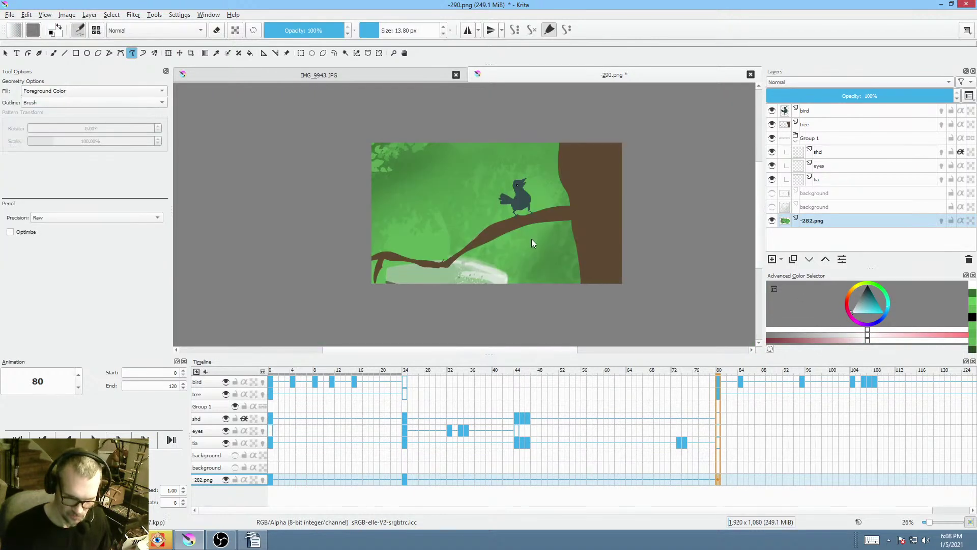
pyautogui.moveTo(662, 114)
pyautogui.mouseDown()
pyautogui.moveTo(295, 162)
pyautogui.moveTo(664, 177)
pyautogui.mouseUp()
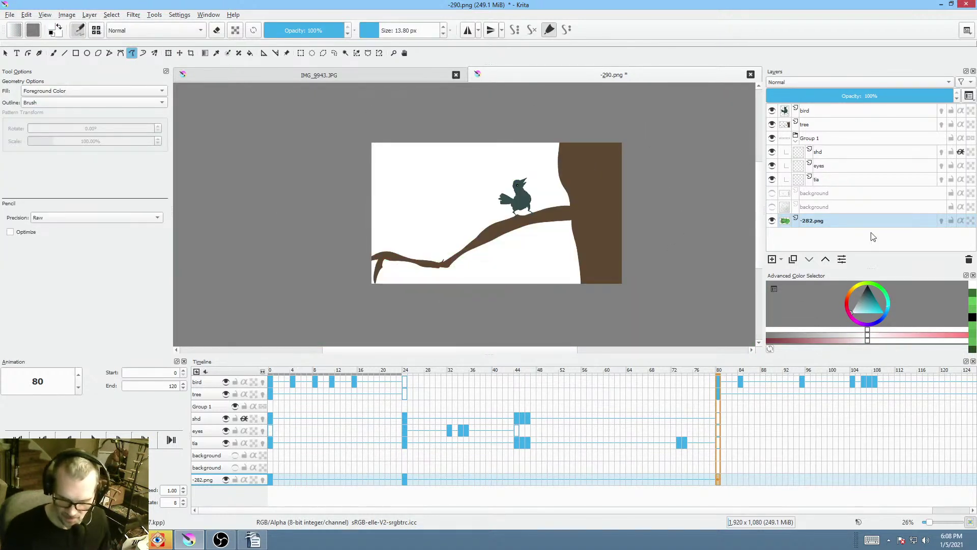
# - Paint a light blue sky over the whole frame 80 background with a large soft airbrush at 849.45 px
pyautogui.click(861, 306)
pyautogui.rightClick(566, 200)
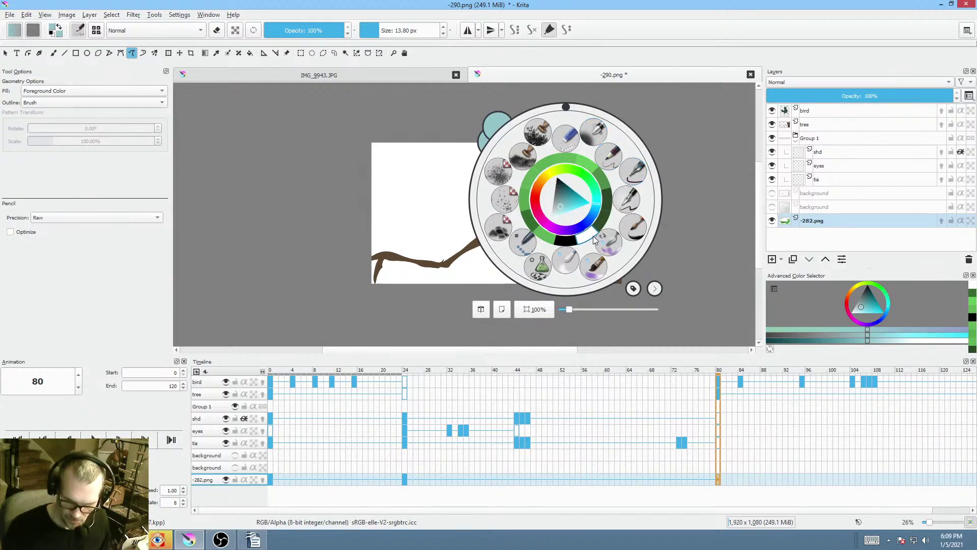
pyautogui.click(593, 131)
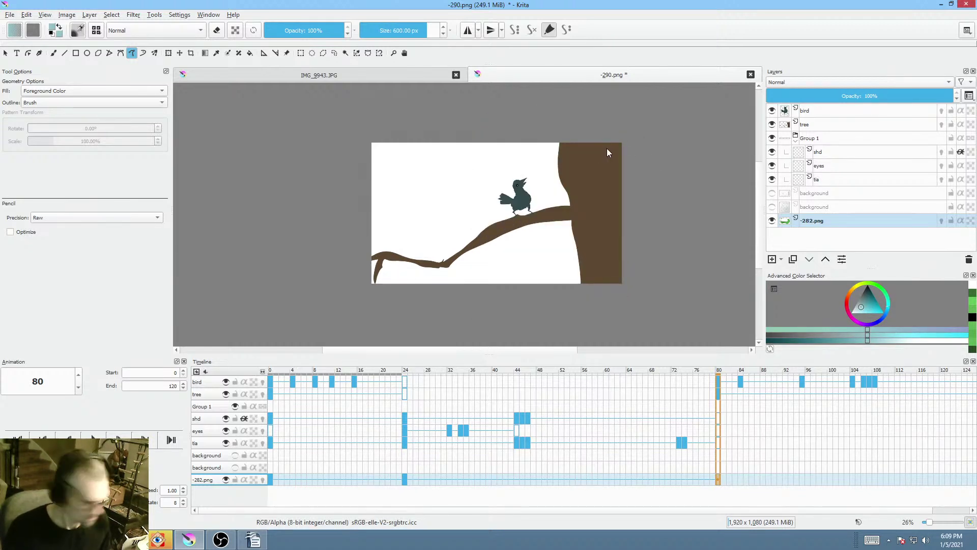
pyautogui.press('b')
pyautogui.moveTo(508, 197); pyautogui.dragTo(545, 197)
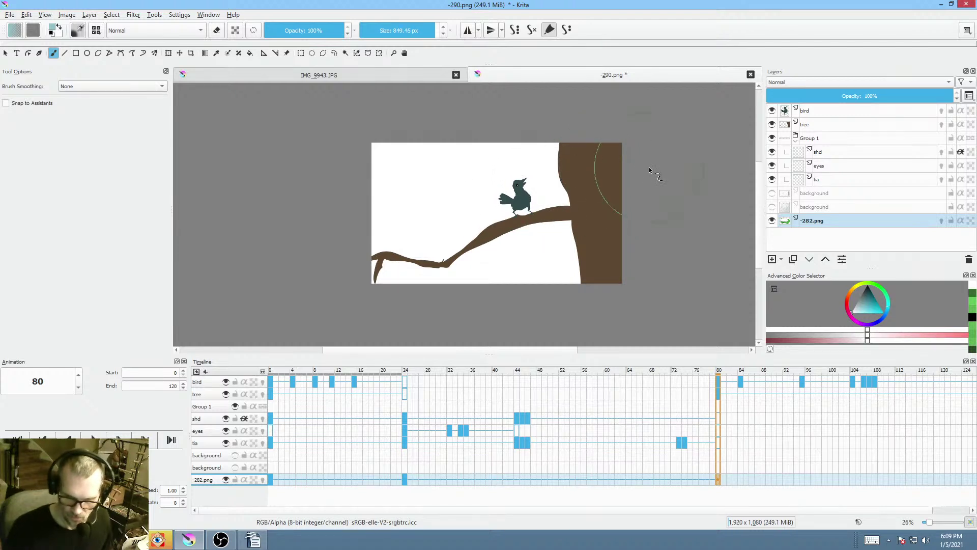
pyautogui.moveTo(346, 270)
pyautogui.mouseDown()
pyautogui.moveTo(633, 213)
pyautogui.moveTo(382, 254)
pyautogui.moveTo(532, 209)
pyautogui.moveTo(455, 210)
pyautogui.moveTo(528, 180)
pyautogui.moveTo(440, 172)
pyautogui.moveTo(568, 130)
pyautogui.moveTo(309, 182)
pyautogui.moveTo(366, 183)
pyautogui.moveTo(550, 130)
pyautogui.moveTo(341, 188)
pyautogui.moveTo(618, 132)
pyautogui.mouseUp()
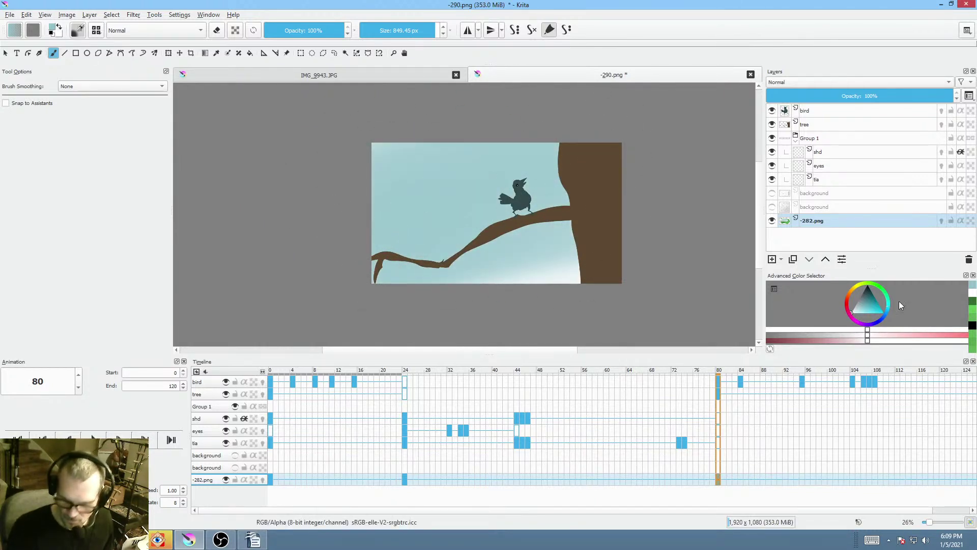
pyautogui.moveTo(862, 306)
pyautogui.mouseDown()
pyautogui.moveTo(888, 310)
pyautogui.moveTo(863, 312)
pyautogui.mouseUp()
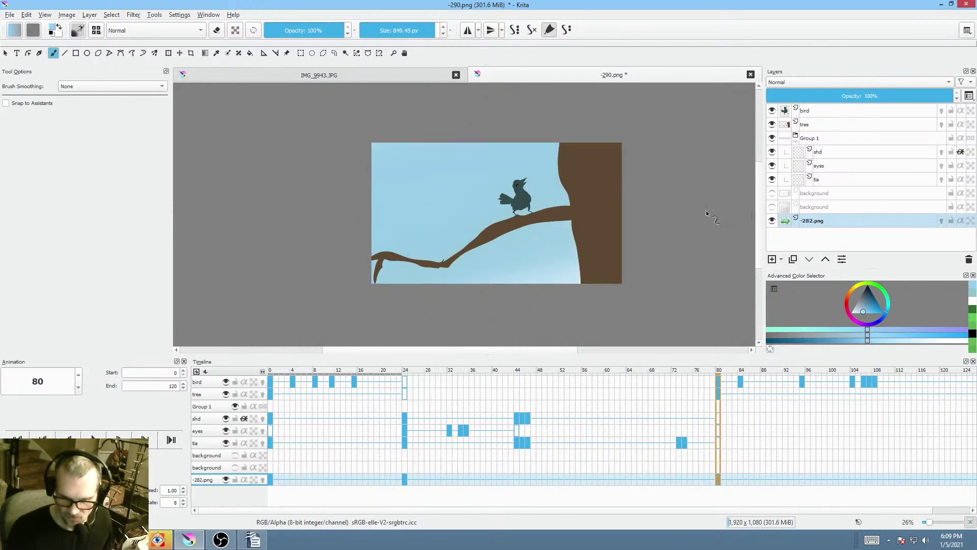
pyautogui.moveTo(346, 196)
pyautogui.mouseDown()
pyautogui.moveTo(378, 162)
pyautogui.moveTo(416, 145)
pyautogui.mouseUp()
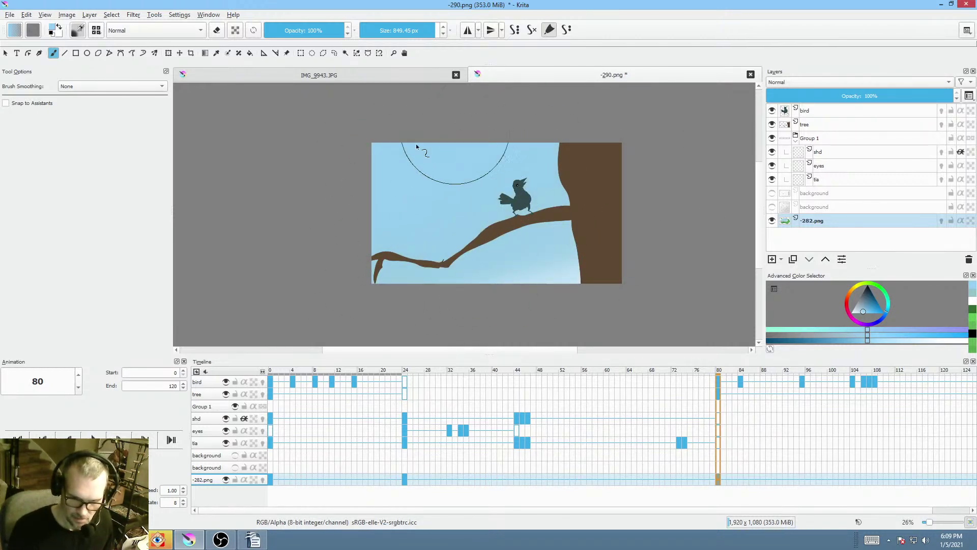
# - Switch the paint colour to white and load a cloud-shaped textured brush at 360.83 px and 26% opacity
pyautogui.moveTo(858, 301); pyautogui.dragTo(833, 321)
pyautogui.moveTo(339, 30); pyautogui.dragTo(283, 30)
pyautogui.rightClick(537, 186)
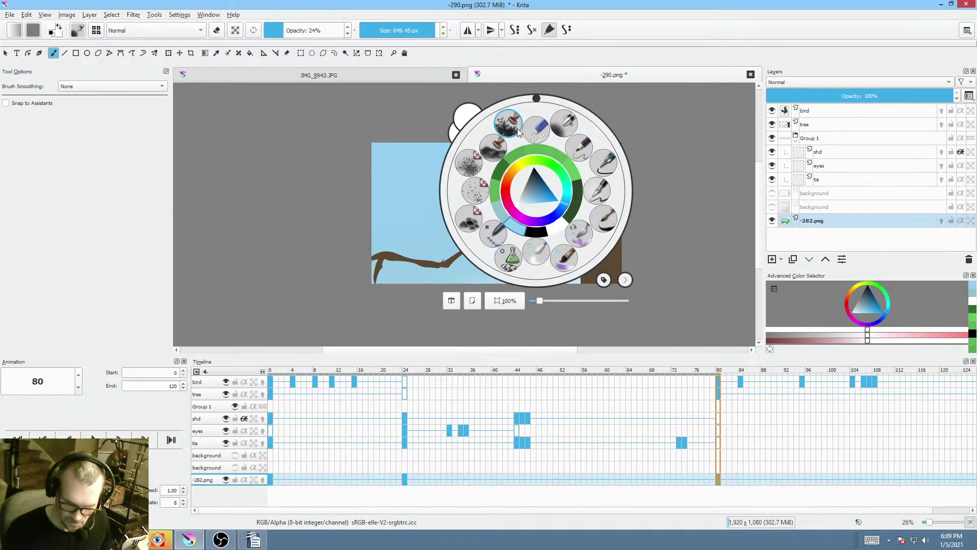
pyautogui.click(476, 190)
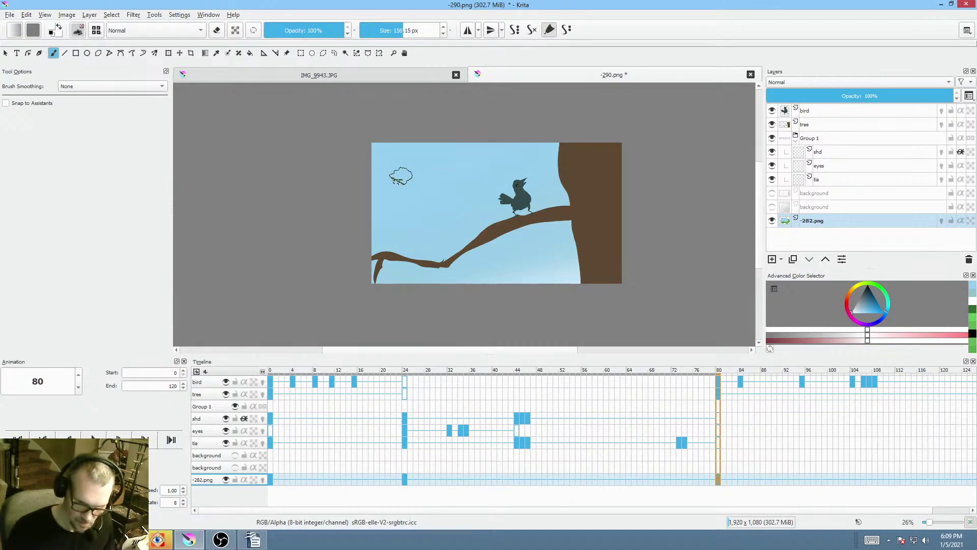
pyautogui.moveTo(401, 175); pyautogui.dragTo(460, 173)
pyautogui.click(285, 30)
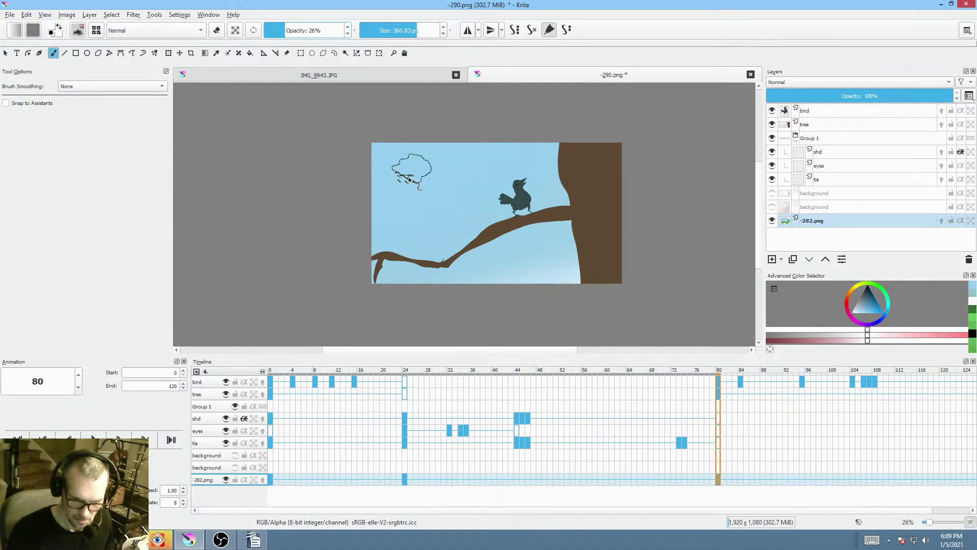
# - Try painting white clouds across the upper sky, undo the strokes and redo the last blue sky stroke
pyautogui.moveTo(410, 163)
pyautogui.mouseDown()
pyautogui.moveTo(418, 188)
pyautogui.moveTo(406, 200)
pyautogui.moveTo(466, 170)
pyautogui.moveTo(439, 189)
pyautogui.moveTo(369, 183)
pyautogui.mouseUp()
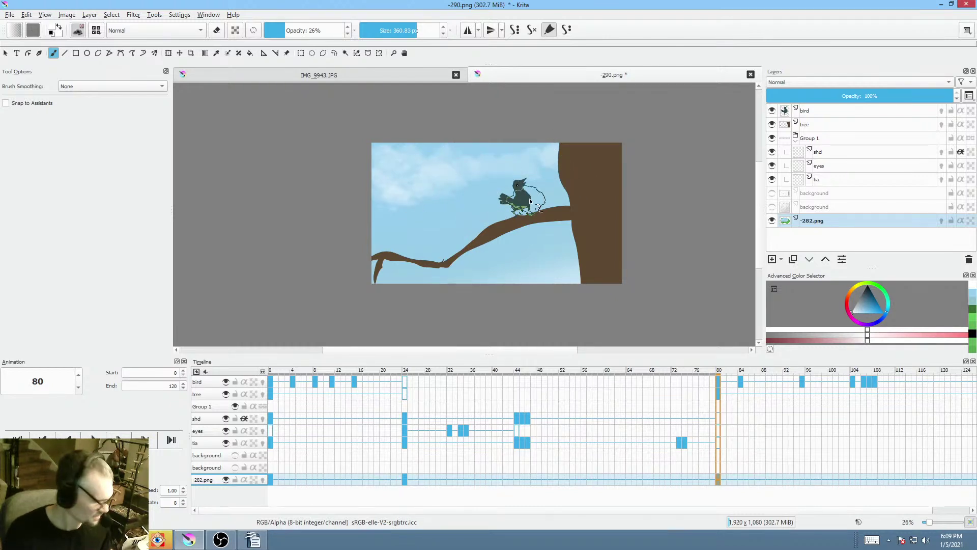
pyautogui.hotkey('ctrl', 'z')
pyautogui.hotkey('ctrl', 'z')
pyautogui.hotkey('ctrl', 'z')
pyautogui.hotkey('ctrl', 'z')
pyautogui.hotkey('ctrl', 'z')
pyautogui.hotkey('ctrl', 'z')
pyautogui.hotkey('ctrl', 'z')
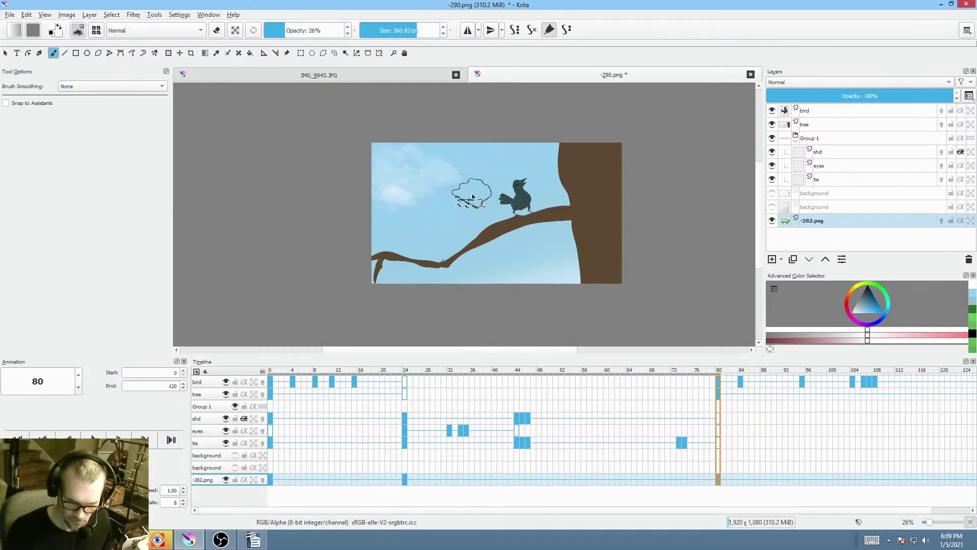
pyautogui.hotkey('ctrl', 'z')
pyautogui.hotkey('ctrl', 'z')
pyautogui.hotkey('ctrl', 'z')
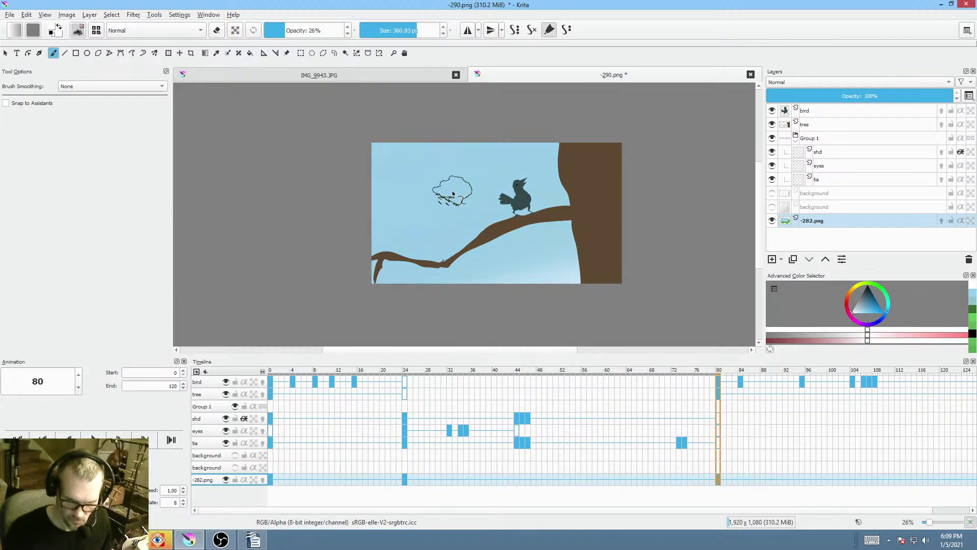
pyautogui.click(26, 14)
pyautogui.click(40, 39)
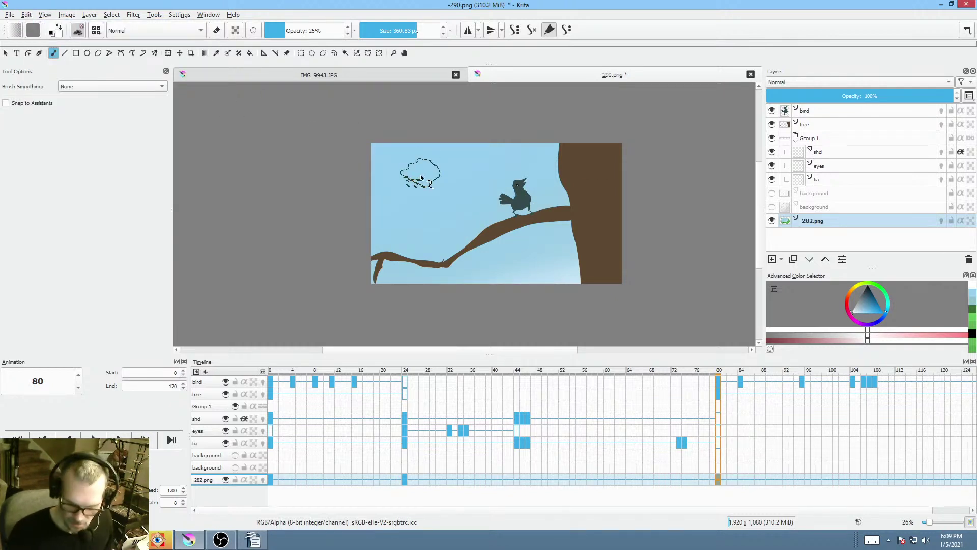
# - Paint small, soft white clouds in the frame 80 sky, reducing the brush to 307.60 px
pyautogui.moveTo(379, 175)
pyautogui.mouseDown()
pyautogui.moveTo(407, 185)
pyautogui.moveTo(385, 184)
pyautogui.moveTo(401, 167)
pyautogui.moveTo(390, 170)
pyautogui.moveTo(459, 177)
pyautogui.moveTo(447, 167)
pyautogui.moveTo(414, 186)
pyautogui.mouseUp()
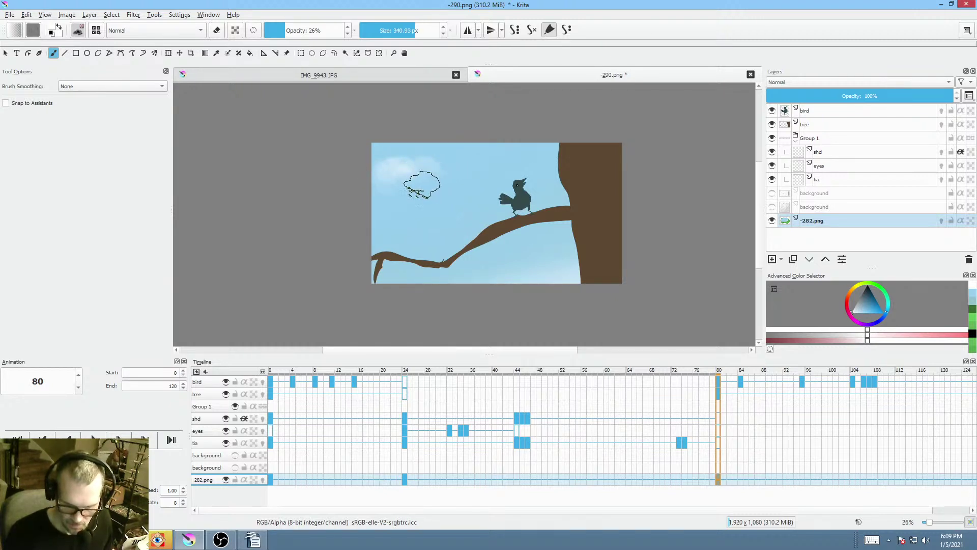
pyautogui.press('[')
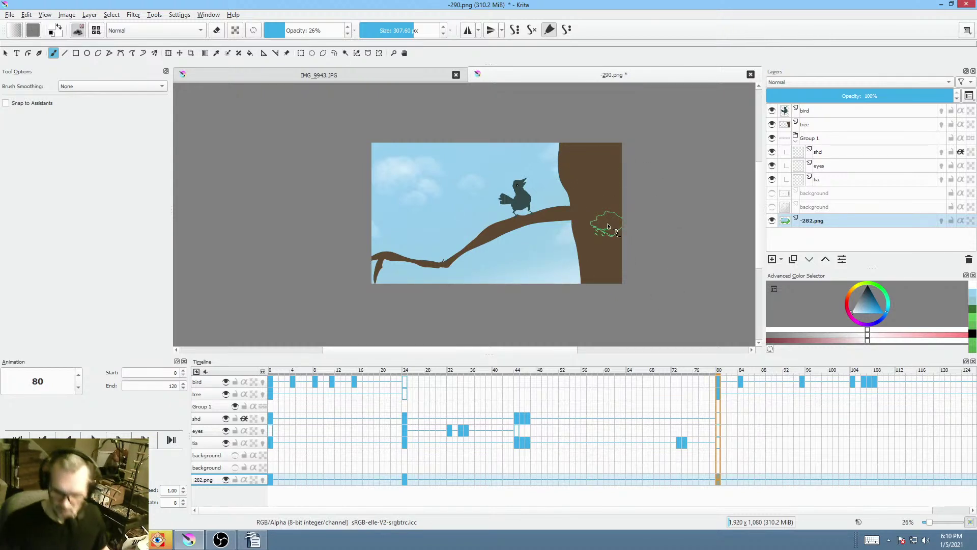
# - Go back to frame 0 and add a paint layer named mouth above the shd layer in Group 1
pyautogui.moveTo(733, 374); pyautogui.dragTo(271, 418)
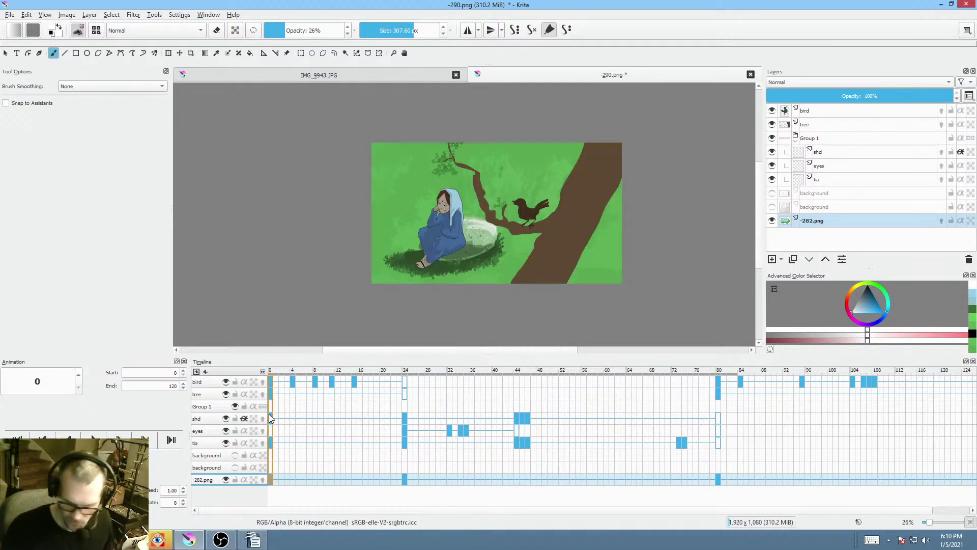
pyautogui.click(845, 153)
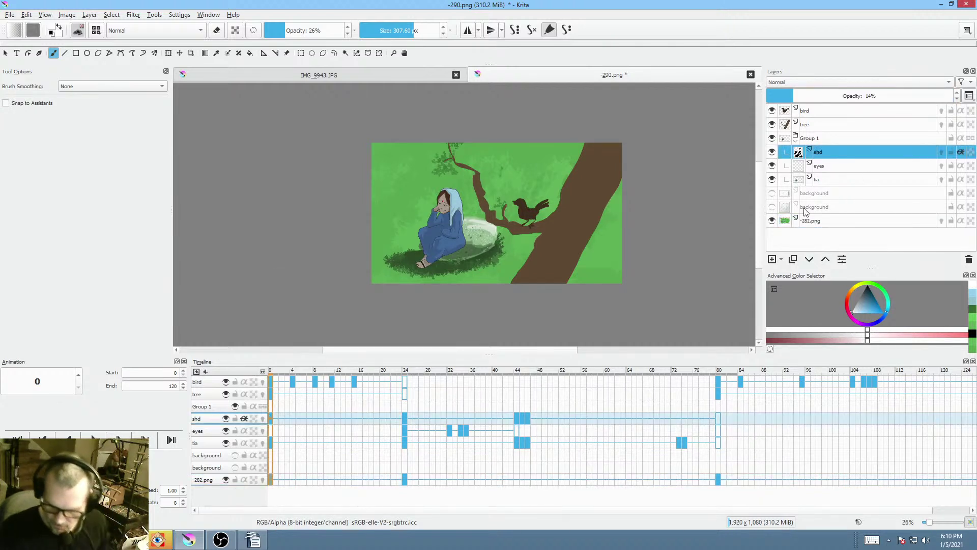
pyautogui.click(772, 259)
pyautogui.doubleClick(854, 148)
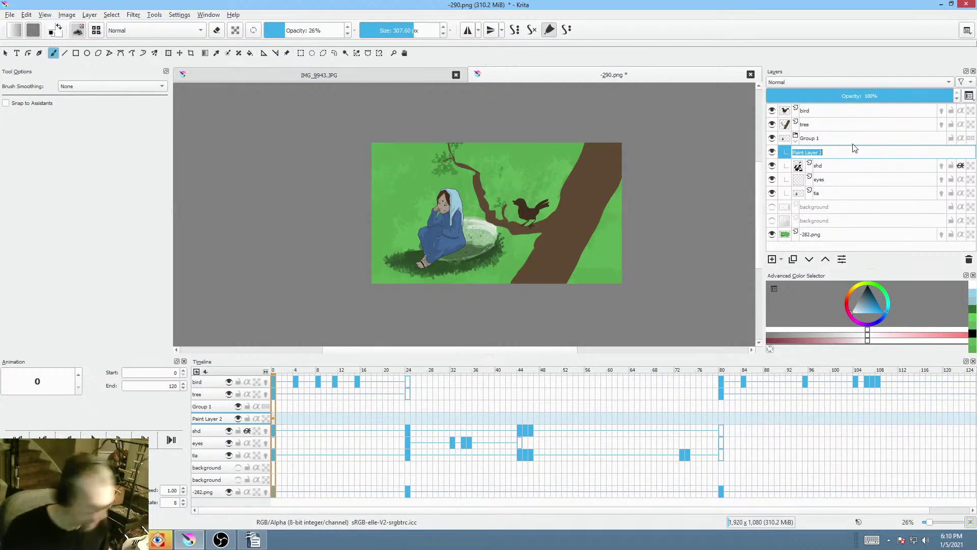
pyautogui.write('mouth')
pyautogui.press('Return')
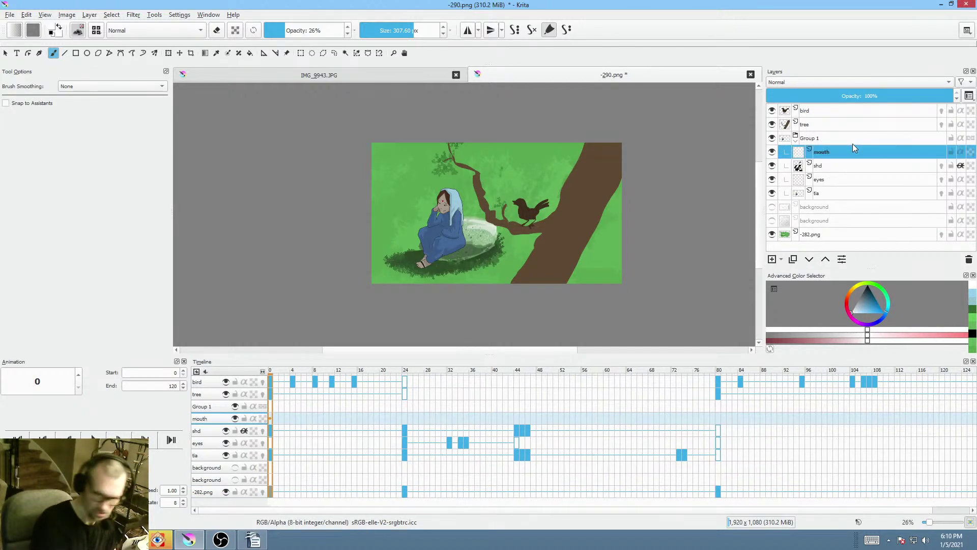
# - Choose black as the paint colour and add a blank keyframe on the mouth layer at frame 45
pyautogui.click(886, 300)
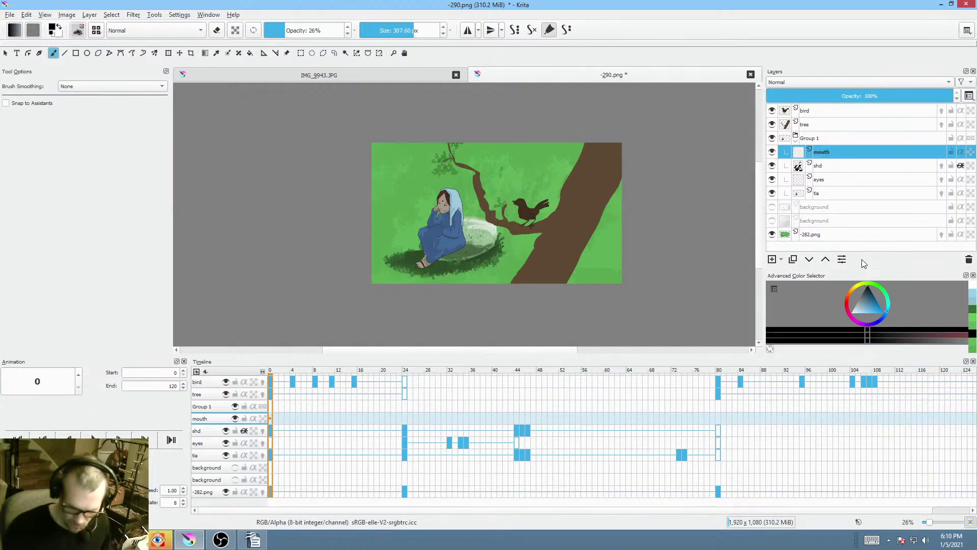
pyautogui.moveTo(483, 371); pyautogui.dragTo(521, 376)
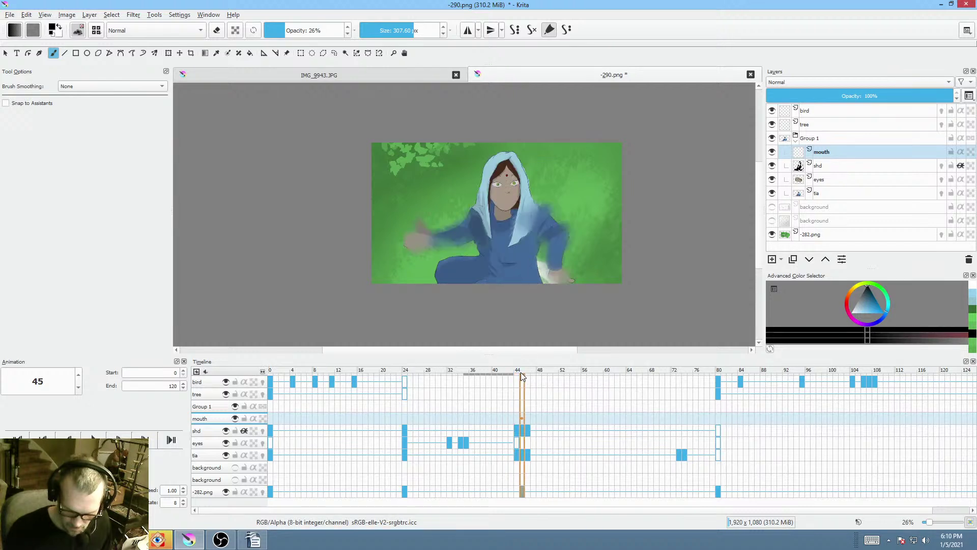
pyautogui.scroll(3, 514, 227)
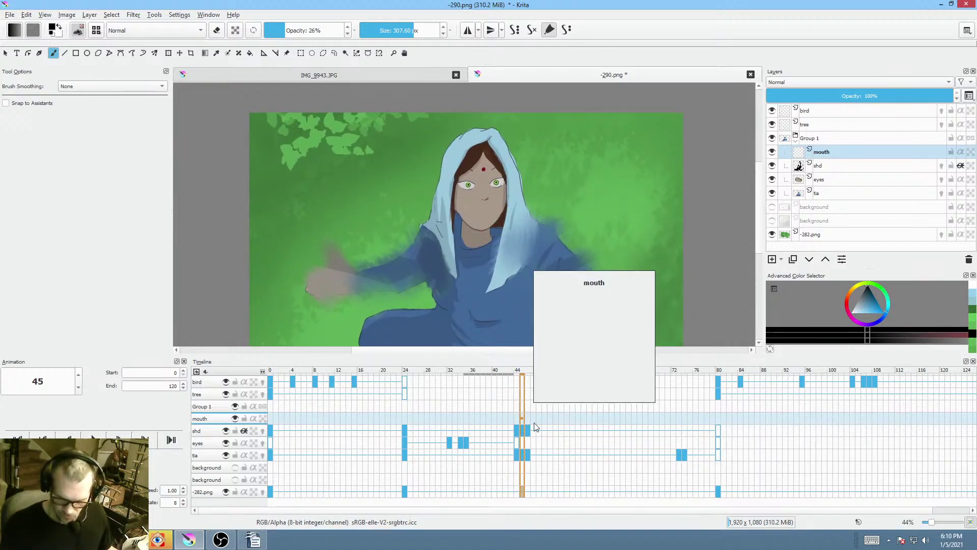
pyautogui.click(833, 152)
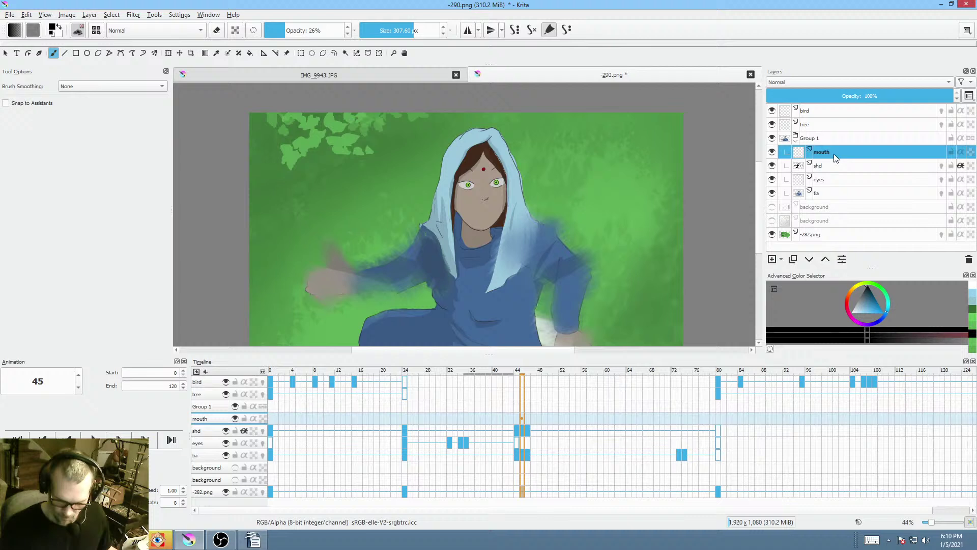
pyautogui.click(523, 417)
pyautogui.doubleClick(523, 419)
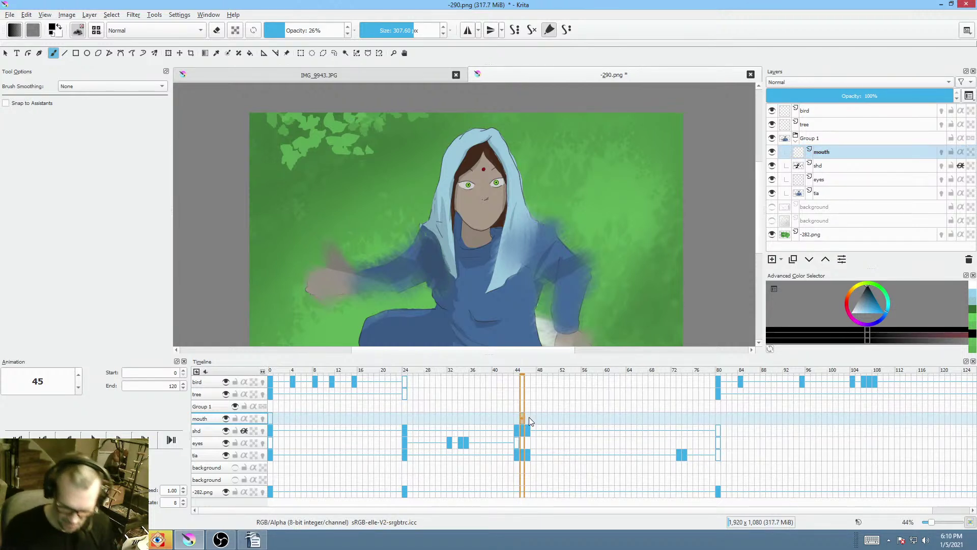
# - Draw a small, filled black open mouth on the woman's face at frame 45 with a 6.00 px brush
pyautogui.scroll(3, 481, 237)
pyautogui.rightClick(553, 173)
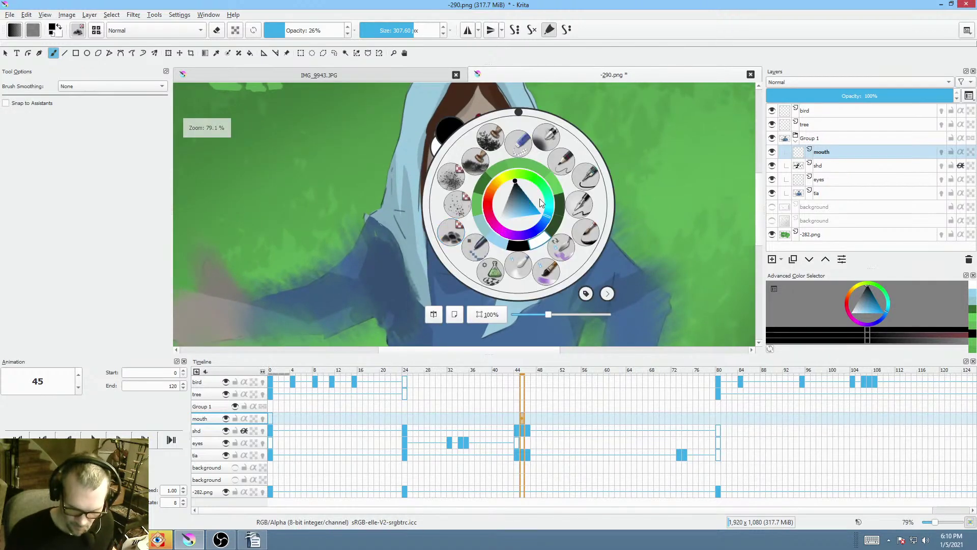
pyautogui.click(527, 134)
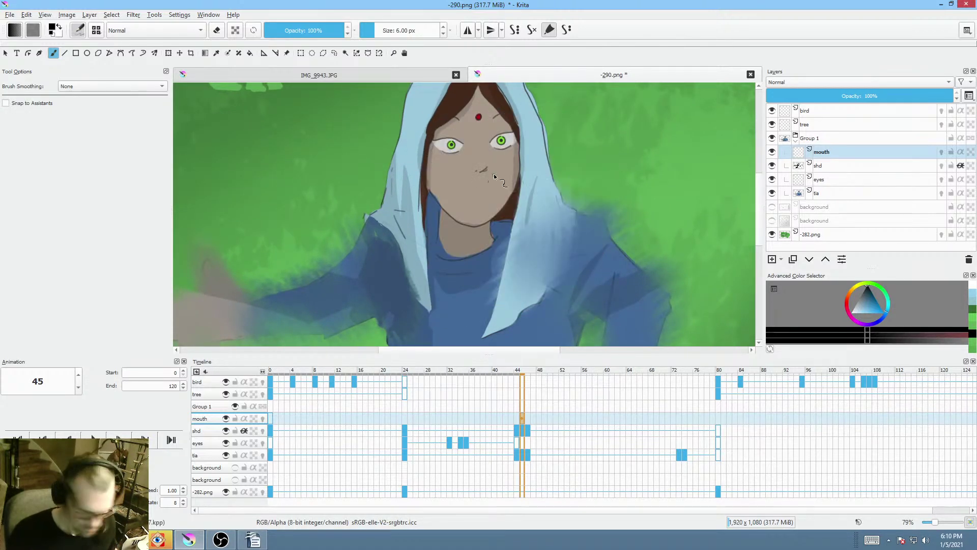
pyautogui.press('p')
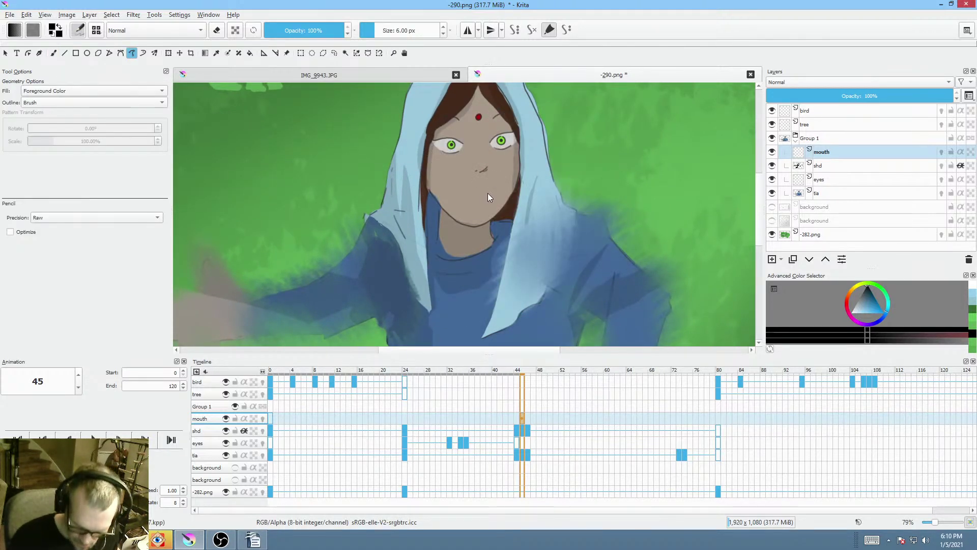
pyautogui.moveTo(471, 203); pyautogui.dragTo(483, 199)
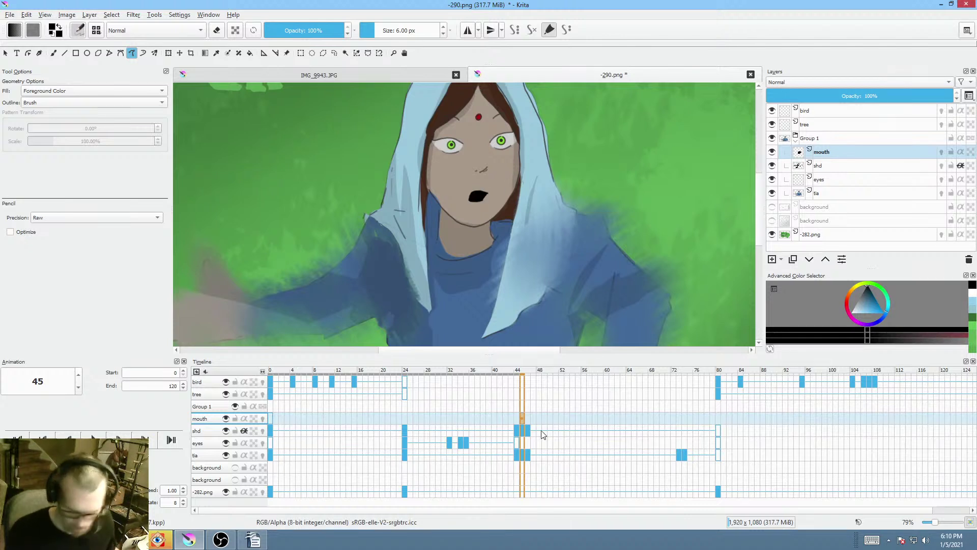
# - Add a blank keyframe on the mouth layer at frame 47 and draw a wide, filled black open mouth, redoing the first attempt
pyautogui.press('.')
pyautogui.press('.')
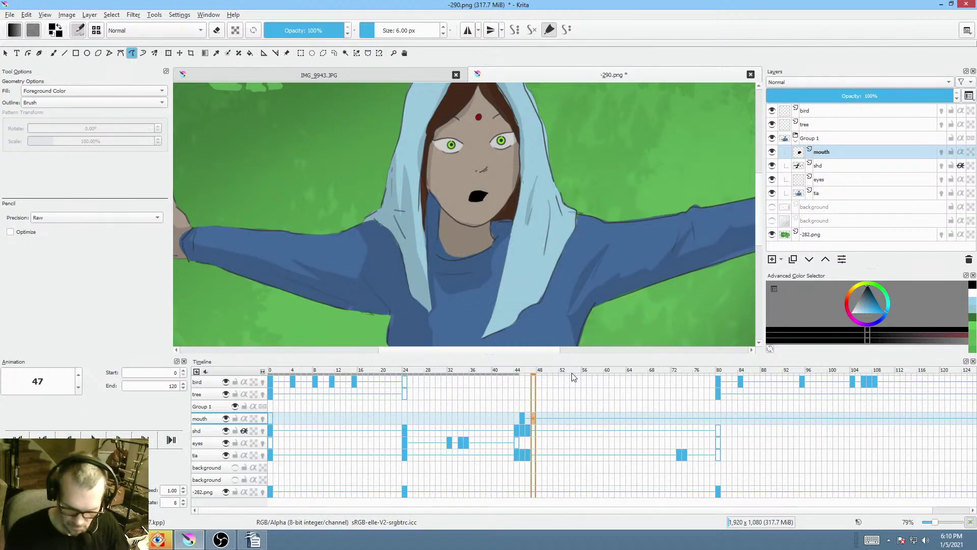
pyautogui.press('Delete')
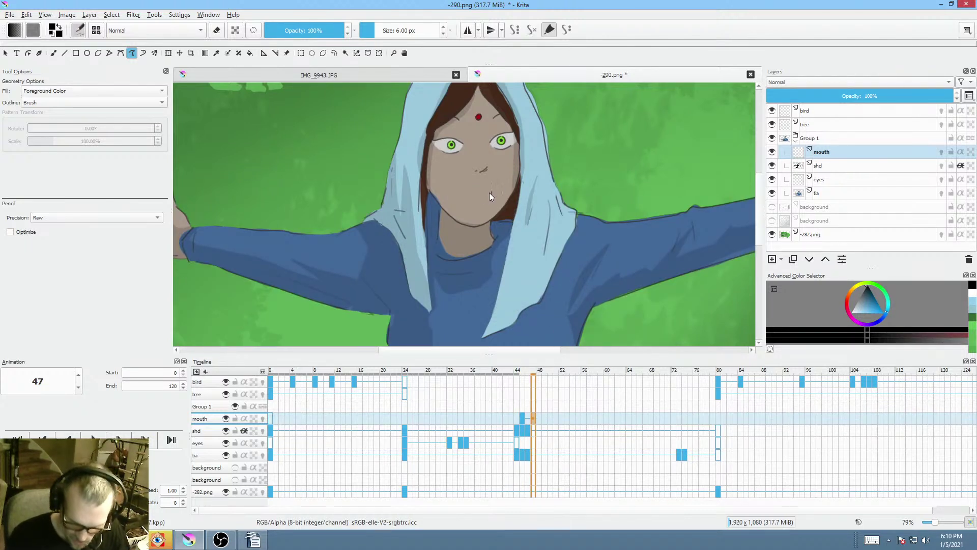
pyautogui.moveTo(462, 200); pyautogui.dragTo(495, 197)
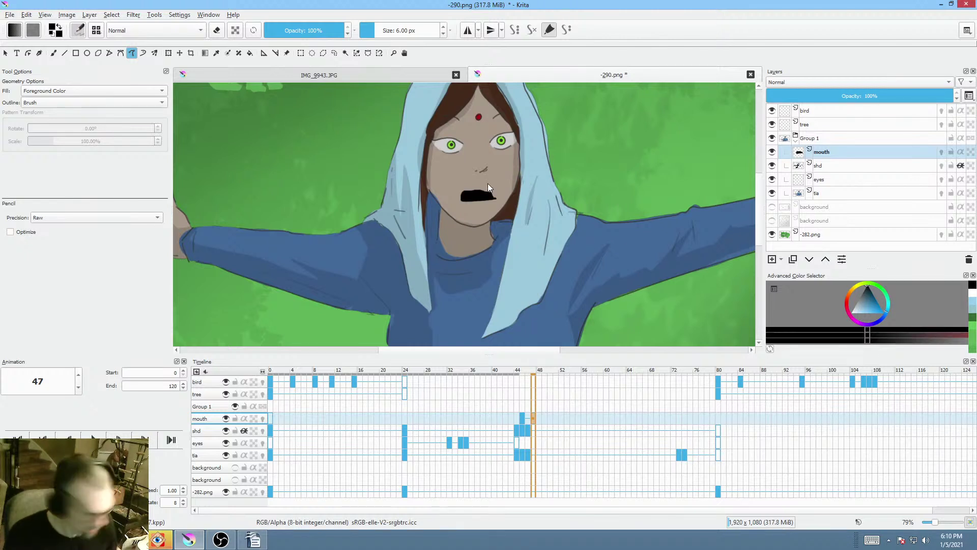
pyautogui.hotkey('ctrl', 'z')
pyautogui.scroll(2, 493, 200)
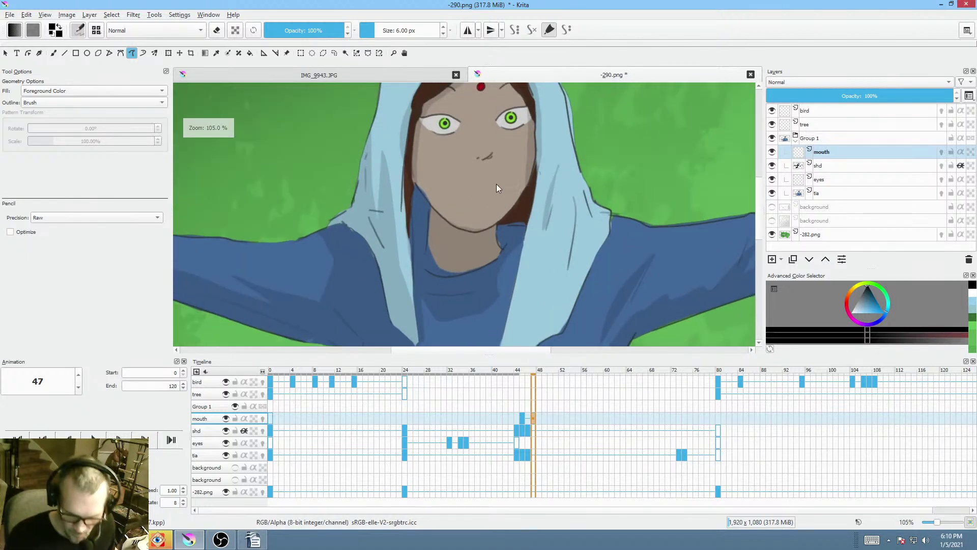
pyautogui.moveTo(497, 192); pyautogui.dragTo(469, 185)
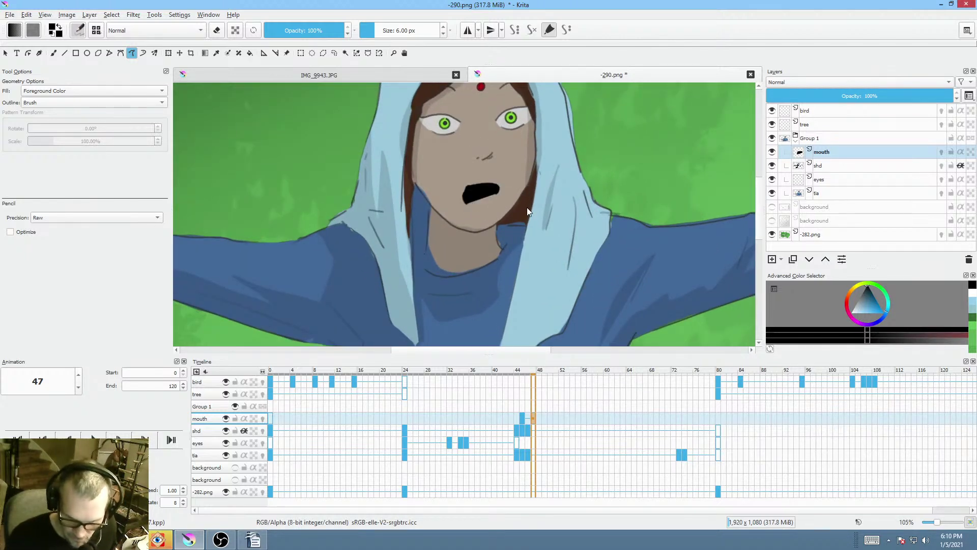
# - Move the mouth keyframe from frame 47 to frame 48 and enlarge the black mouth shape downward
pyautogui.click(505, 411)
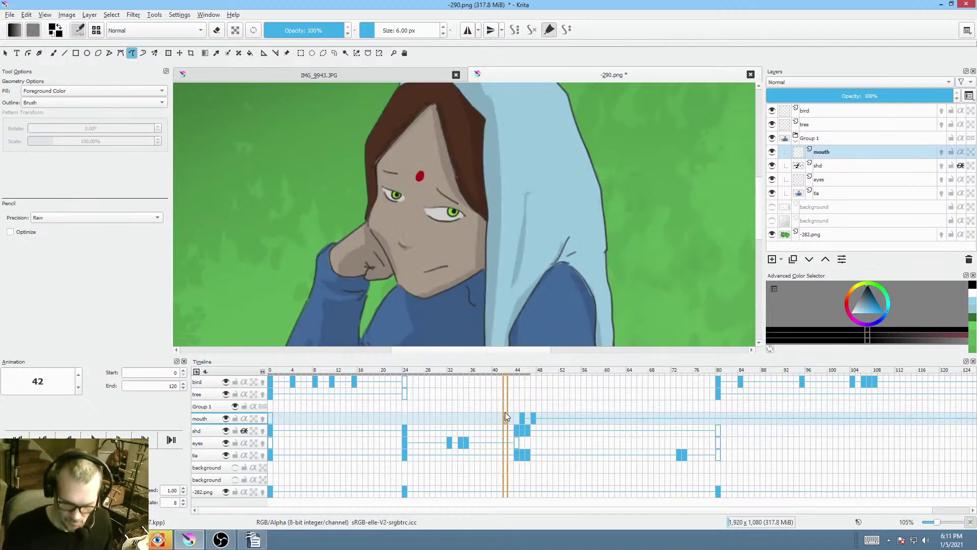
pyautogui.click(526, 405)
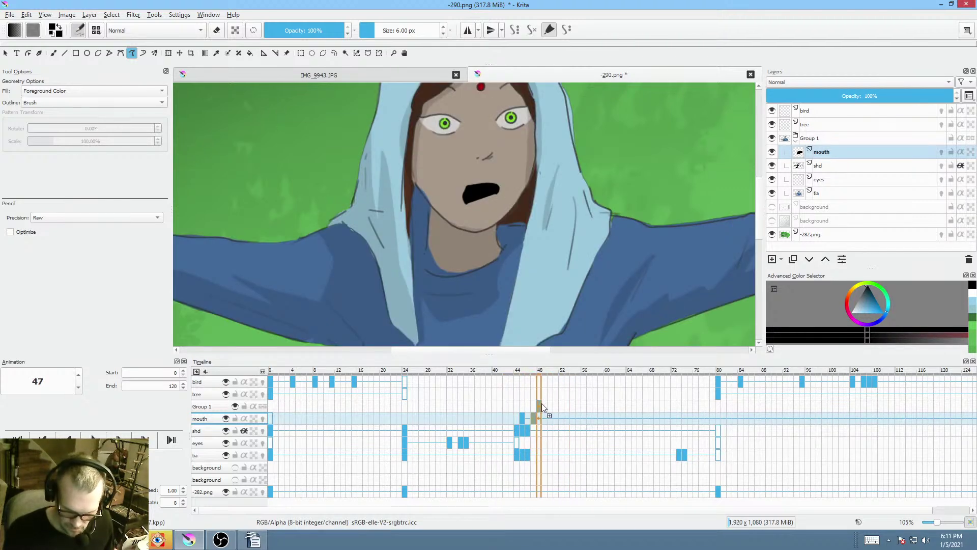
pyautogui.moveTo(532, 418); pyautogui.dragTo(538, 419)
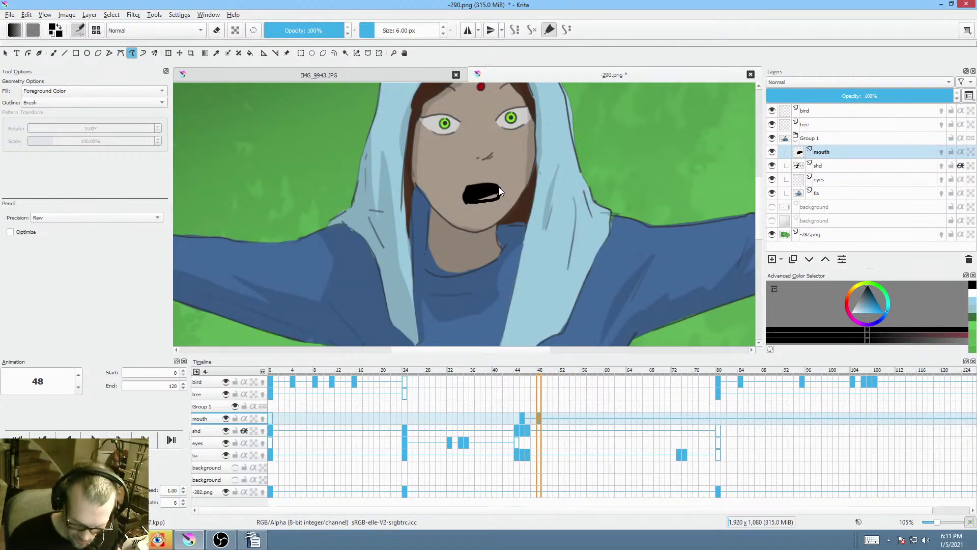
# - On new mouth keyframes, draw a short, thin closed mouth at frame 51 and a small round open mouth at frame 55
pyautogui.click(556, 418)
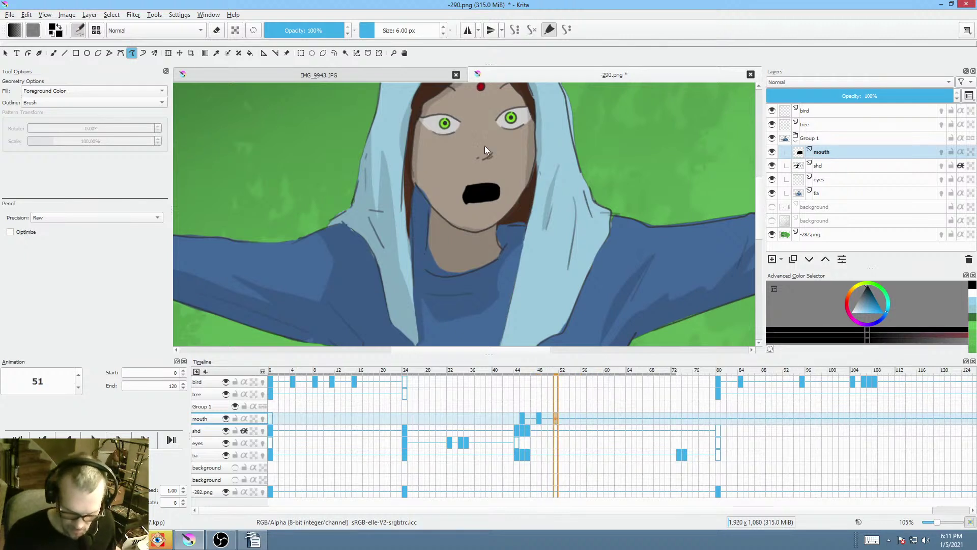
pyautogui.press('Delete')
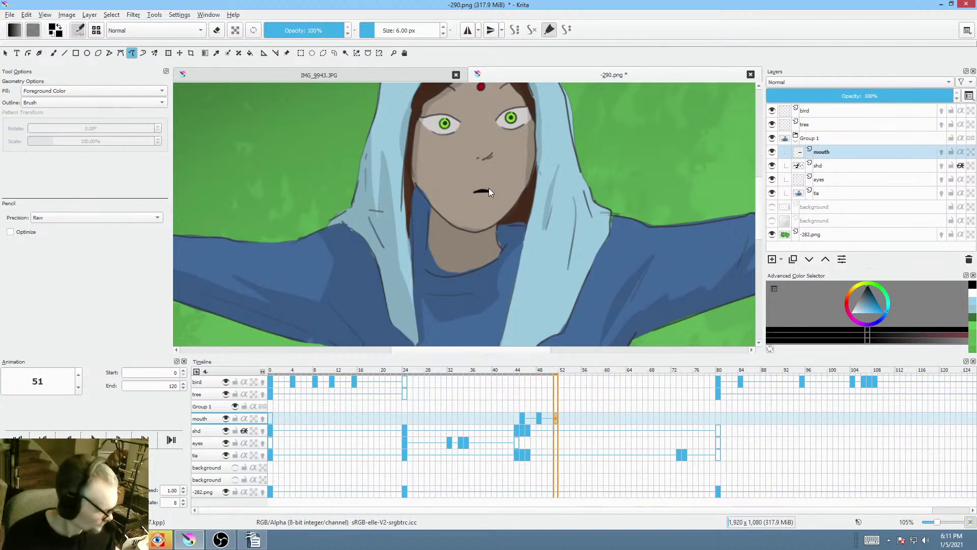
pyautogui.moveTo(485, 200); pyautogui.dragTo(475, 198)
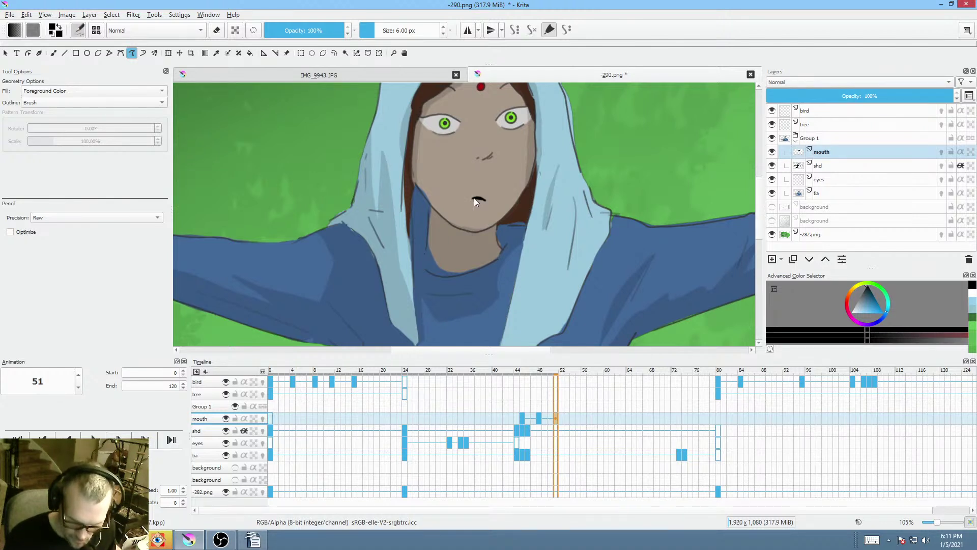
pyautogui.click(579, 418)
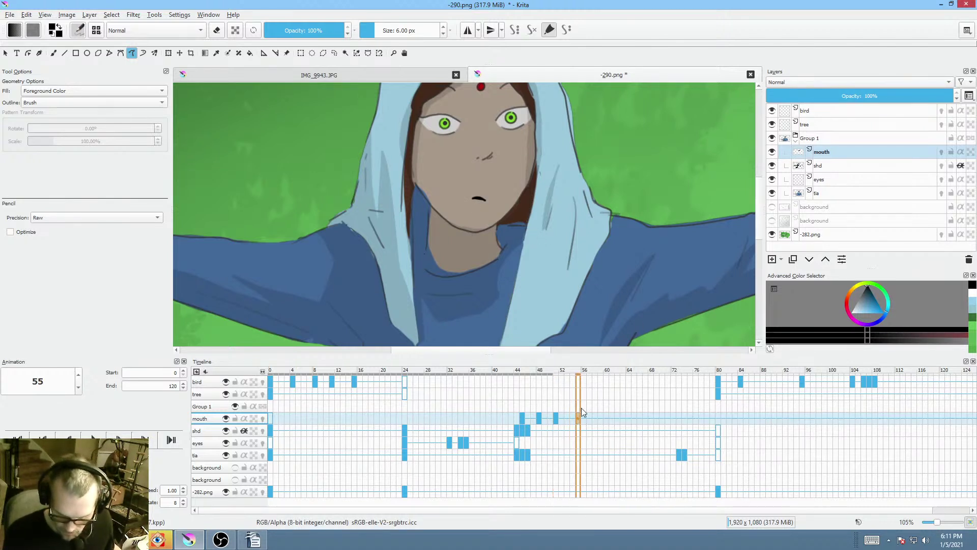
pyautogui.moveTo(481, 200); pyautogui.dragTo(481, 198)
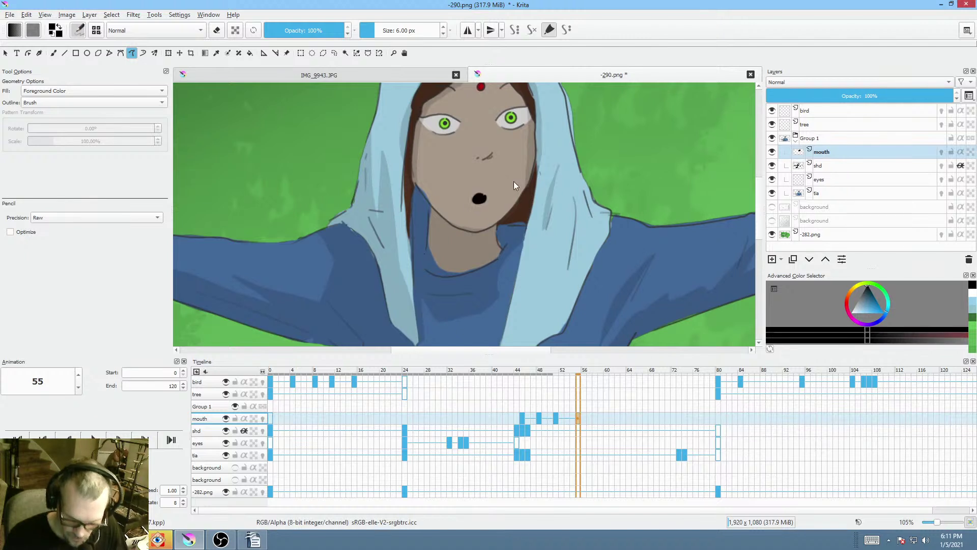
# - On new mouth keyframes, draw an arched open mouth at frame 57 and a wide, flat black mouth at frame 59
pyautogui.click(590, 418)
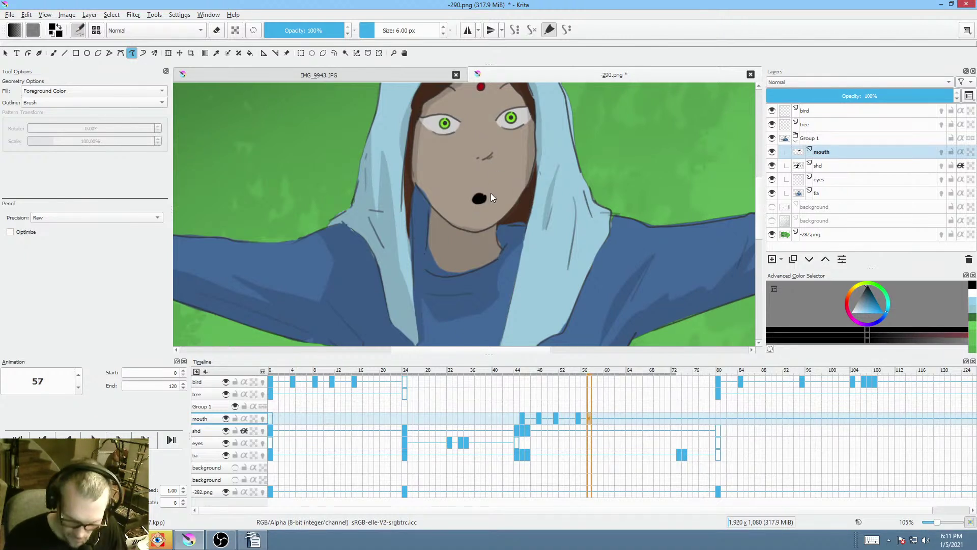
pyautogui.press('Delete')
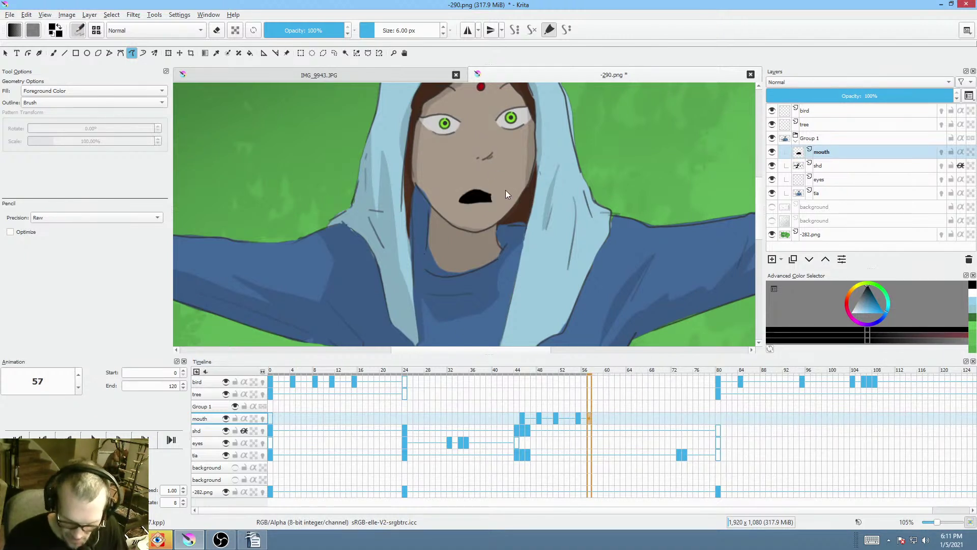
pyautogui.click(601, 418)
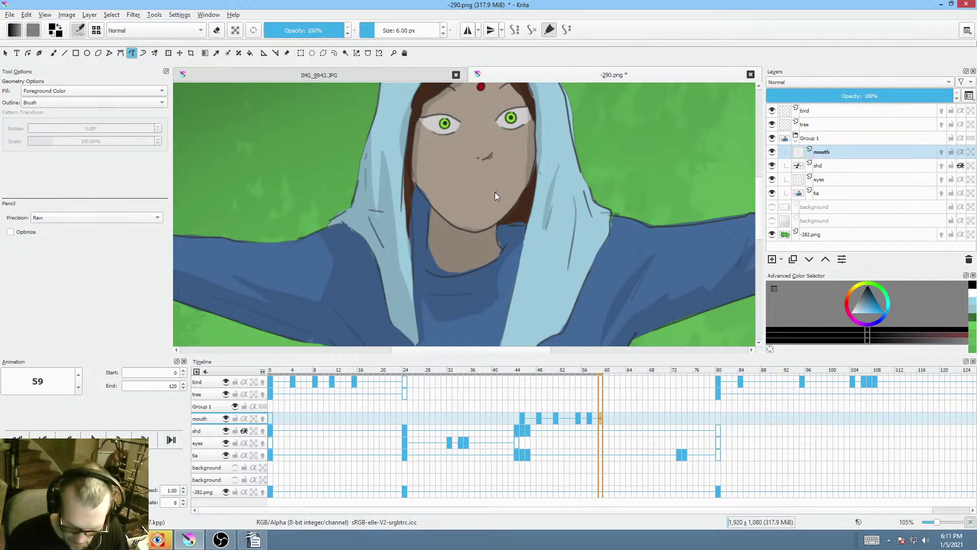
pyautogui.moveTo(495, 199); pyautogui.dragTo(495, 200)
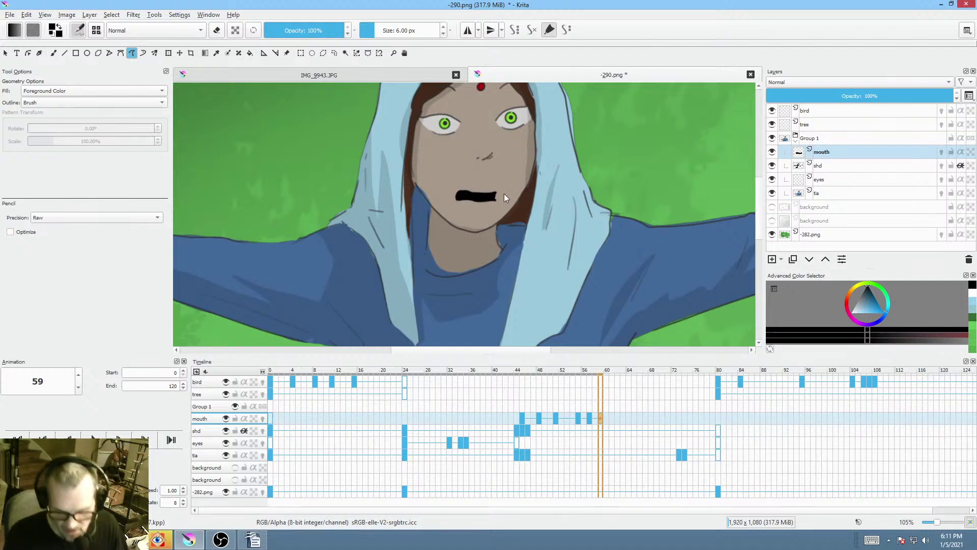
# - On new mouth keyframes, draw a thin curved closed mouth at frame 61 and a small rounded open mouth at frame 66
pyautogui.click(612, 418)
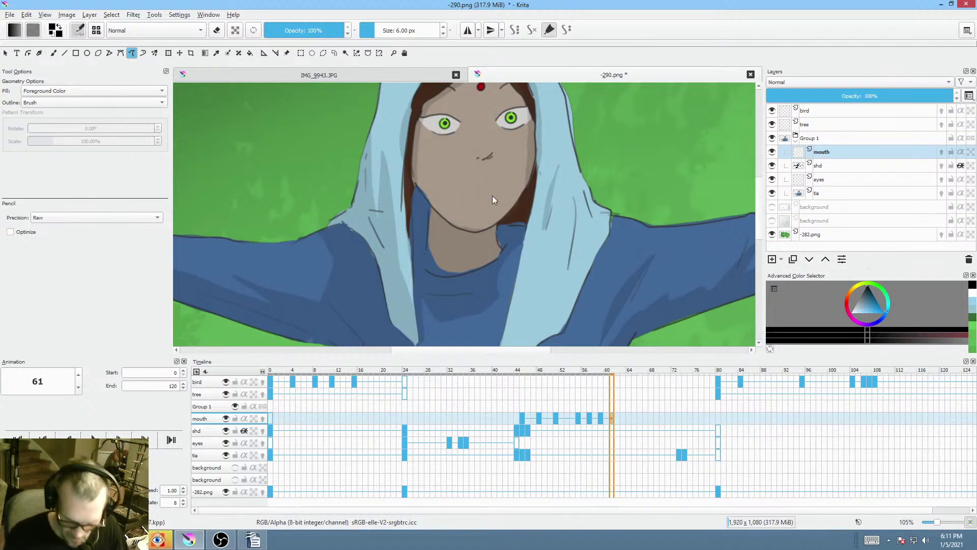
pyautogui.moveTo(485, 195); pyautogui.dragTo(491, 192)
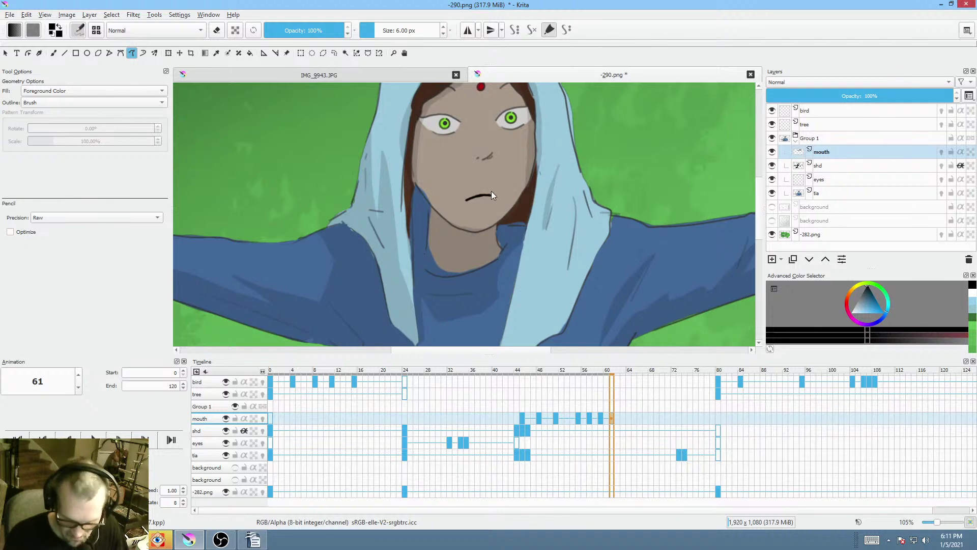
pyautogui.click(641, 417)
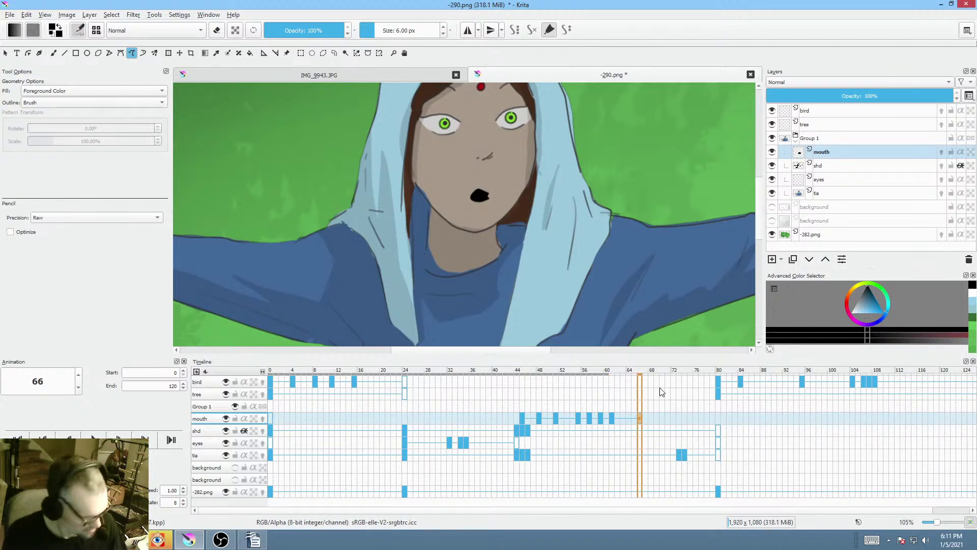
# - On new mouth keyframes, draw a wide, flat open mouth at frame 68 and a slanted open mouth at frame 69
pyautogui.moveTo(646, 369); pyautogui.dragTo(652, 368)
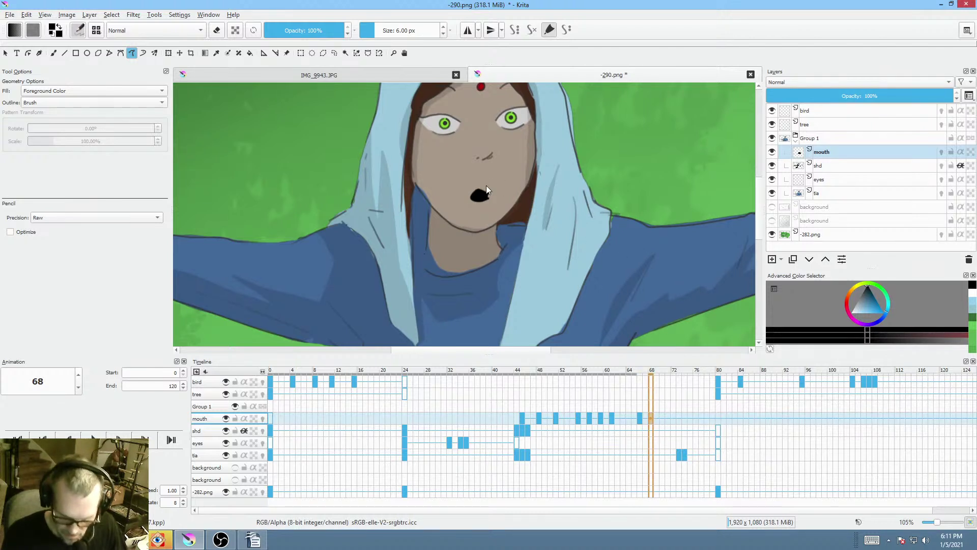
pyautogui.press('Delete')
pyautogui.moveTo(493, 196); pyautogui.dragTo(494, 196)
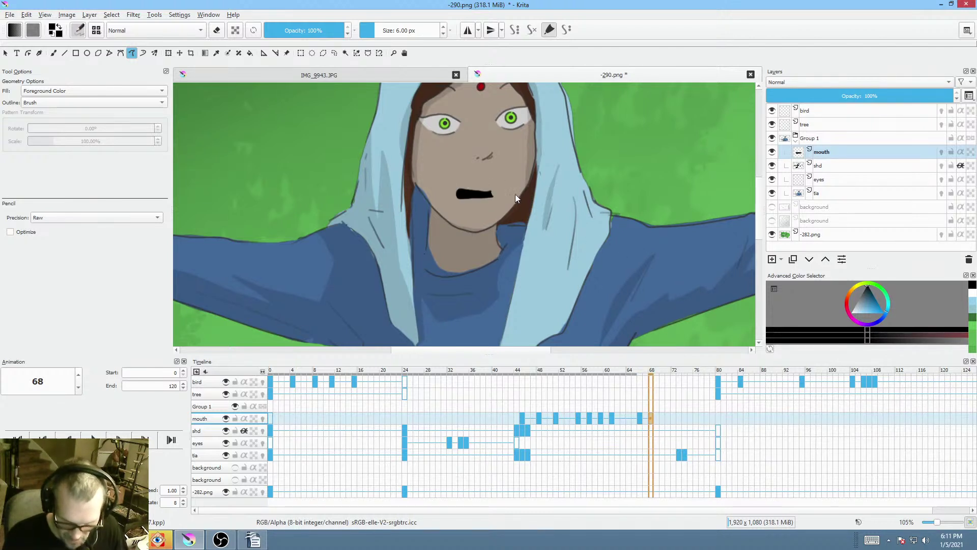
pyautogui.press('Right')
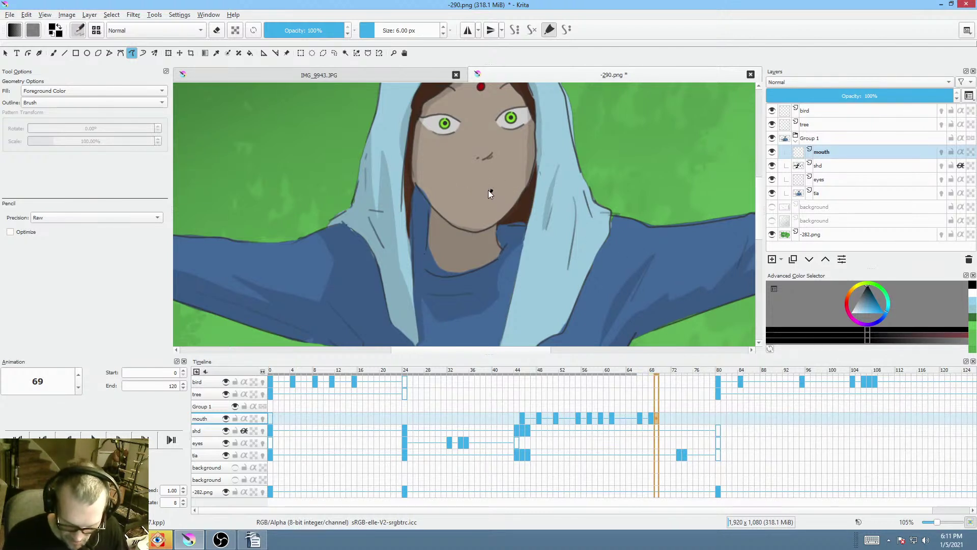
# - On new mouth keyframes, draw a small flat open mouth at frame 70 and a short, thin closed line at frame 71
pyautogui.press('Right')
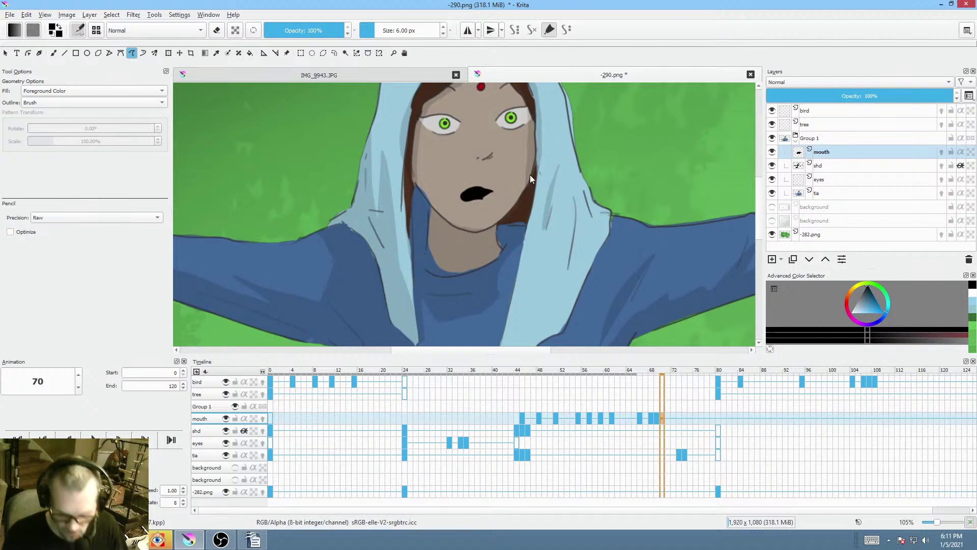
pyautogui.press('Delete')
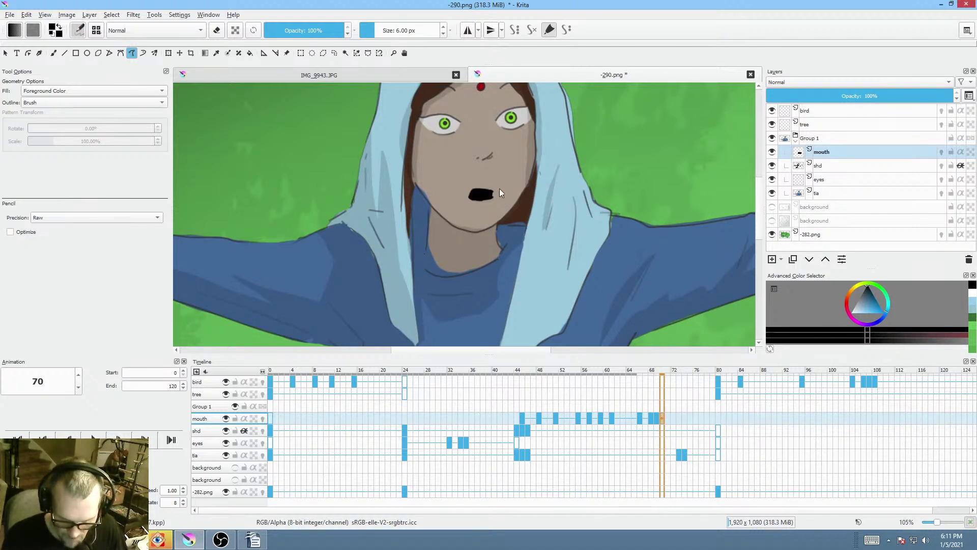
pyautogui.press('Right')
pyautogui.press('Delete')
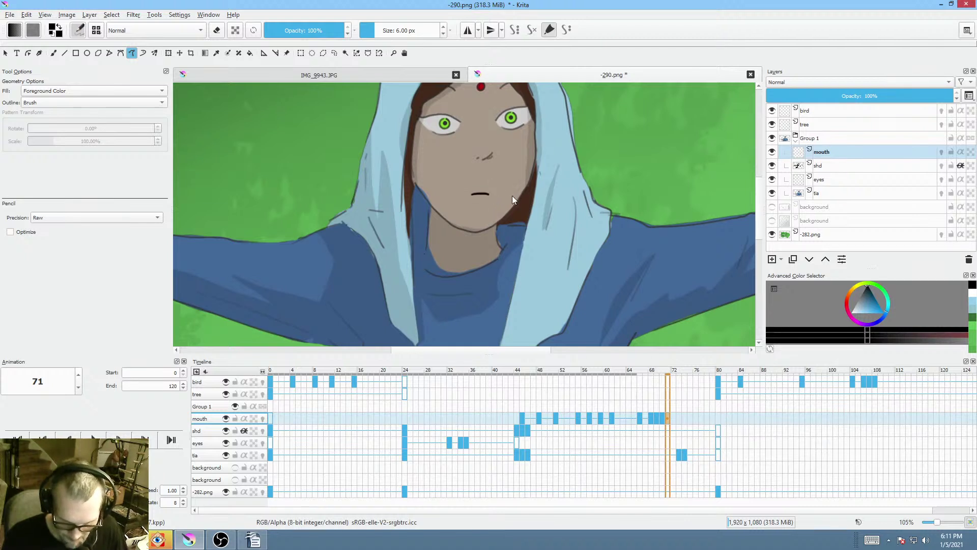
# - Draw a wide open mouth on a new keyframe at frame 72, and erase it to leave that frame blank
pyautogui.press('Right')
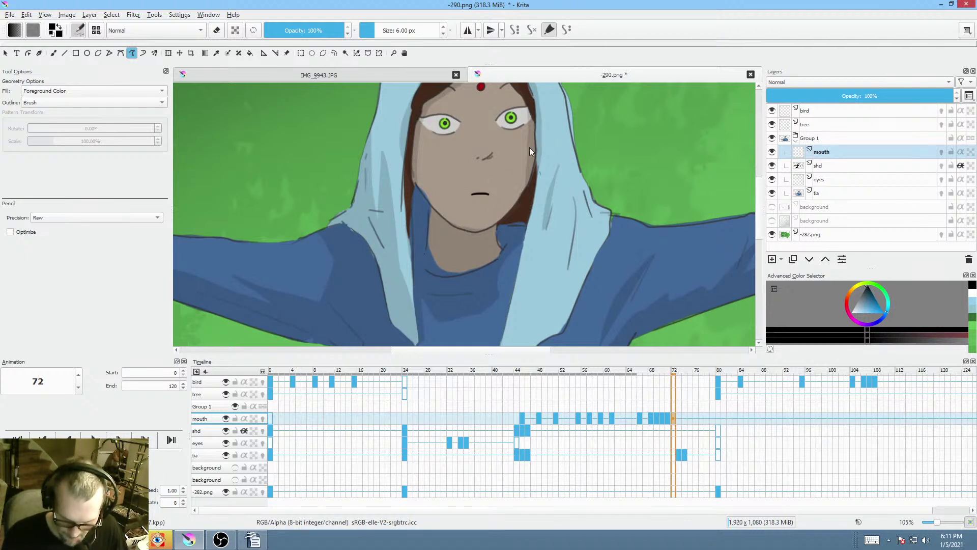
pyautogui.moveTo(490, 190)
pyautogui.mouseDown()
pyautogui.moveTo(457, 192)
pyautogui.moveTo(465, 203)
pyautogui.moveTo(493, 200)
pyautogui.mouseUp()
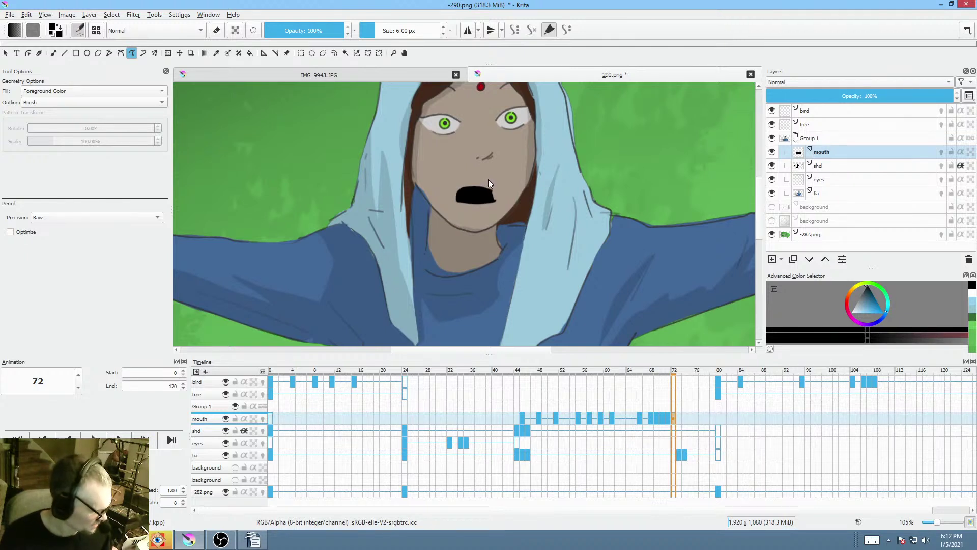
pyautogui.press('e')
pyautogui.moveTo(492, 179)
pyautogui.mouseDown()
pyautogui.moveTo(450, 185)
pyautogui.moveTo(513, 192)
pyautogui.mouseUp()
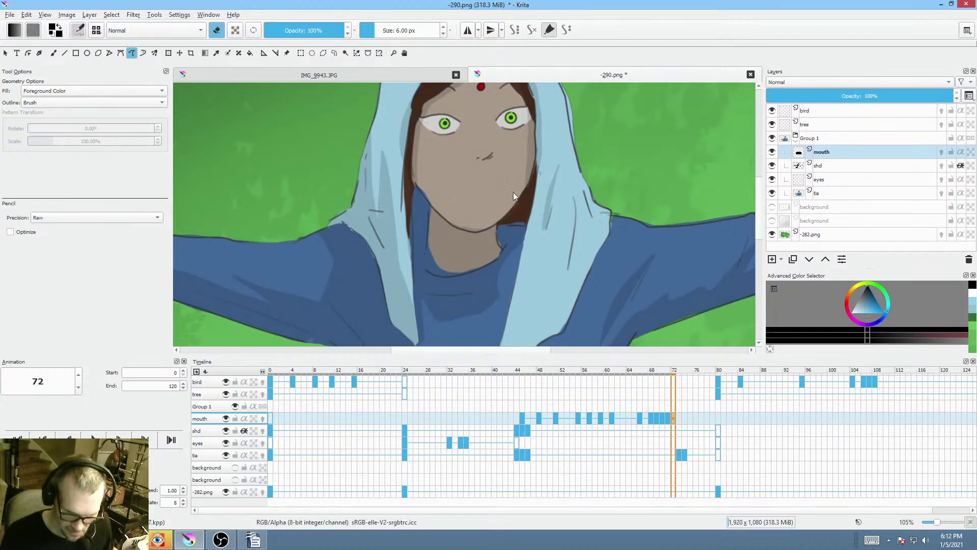
# - Play back from frame 45 and shift the following mouth keyframes earlier, putting the frame 51 mouth at 50 and the frame 55 mouth at 53
pyautogui.click(527, 417)
pyautogui.press('space')
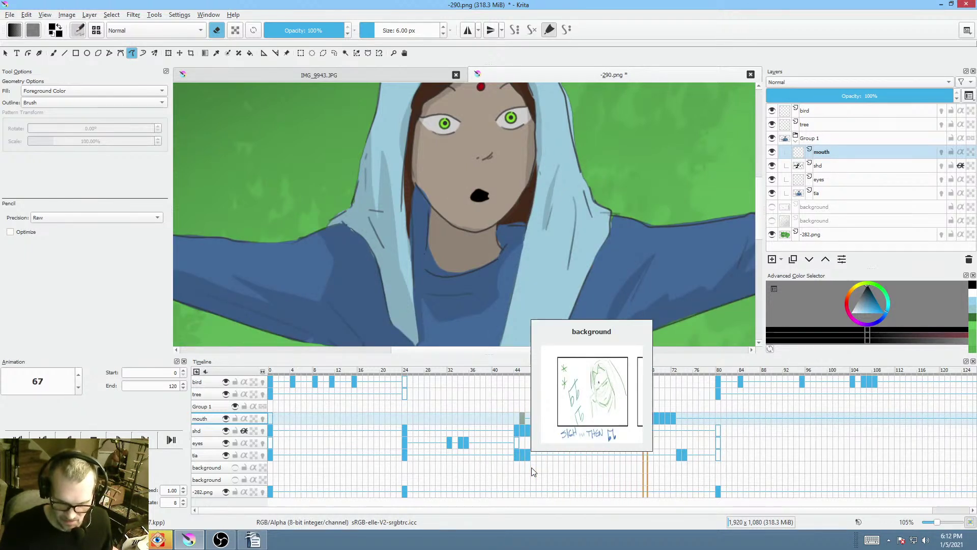
pyautogui.press('space')
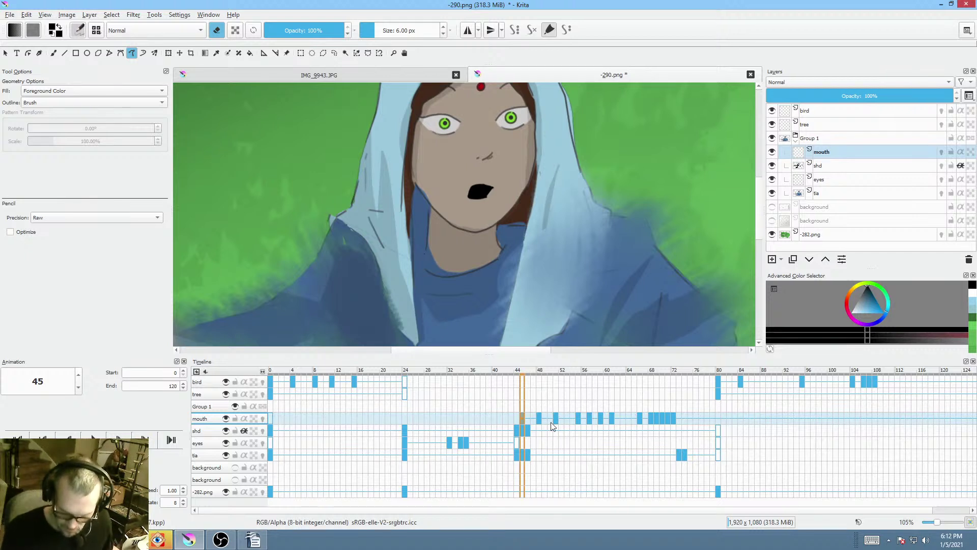
pyautogui.moveTo(556, 416); pyautogui.dragTo(566, 421)
pyautogui.click(573, 417)
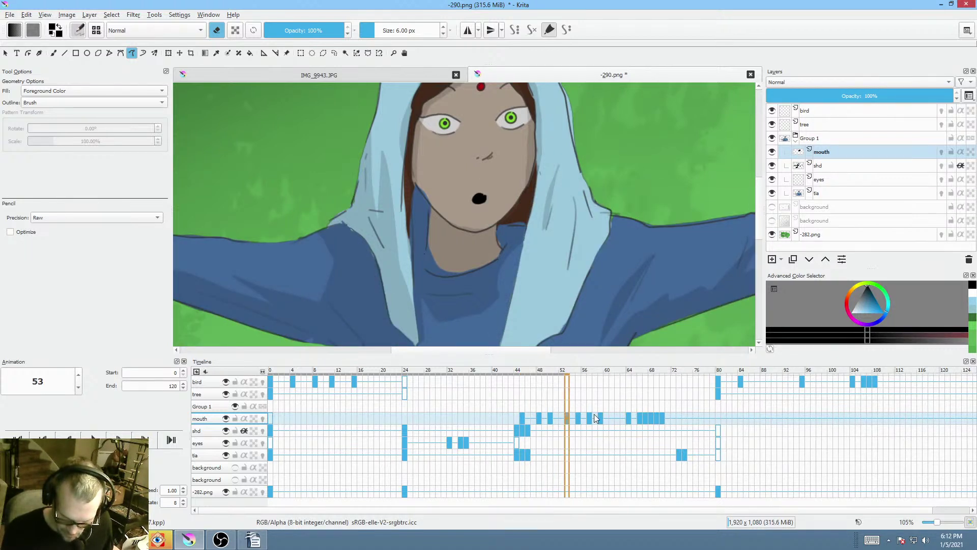
# - Play the animation from frame 44 to check the mouth timing, and go to the mouth keyframe at frame 48
pyautogui.click(517, 418)
pyautogui.press('space')
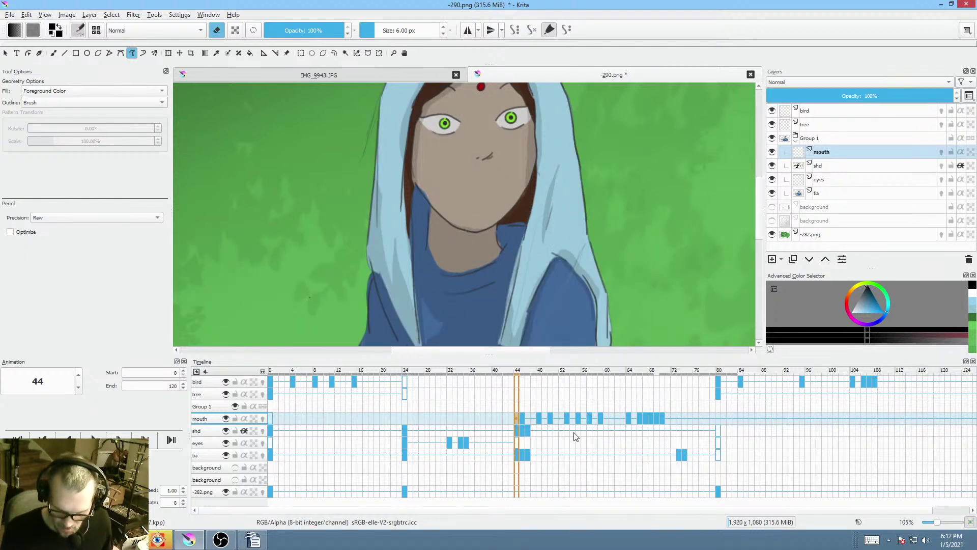
pyautogui.press('space')
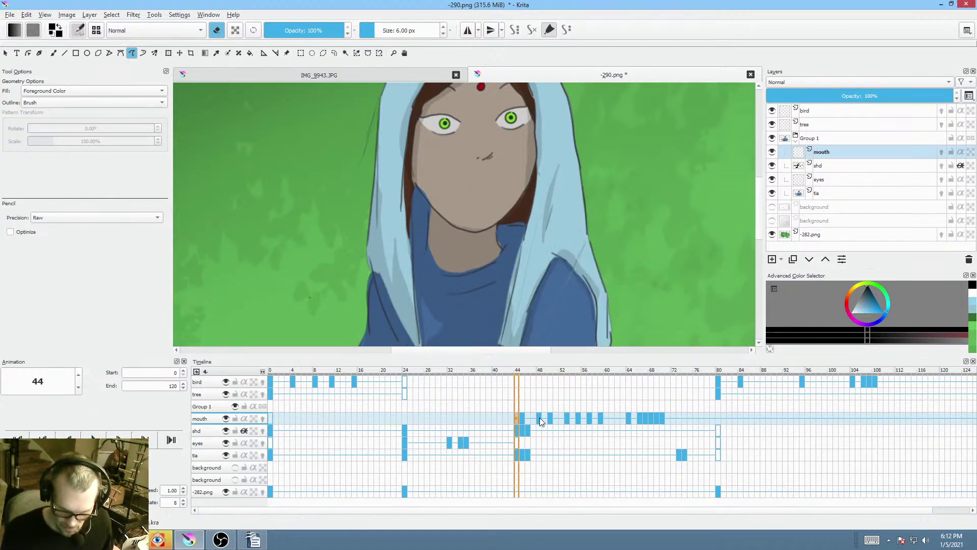
pyautogui.click(540, 418)
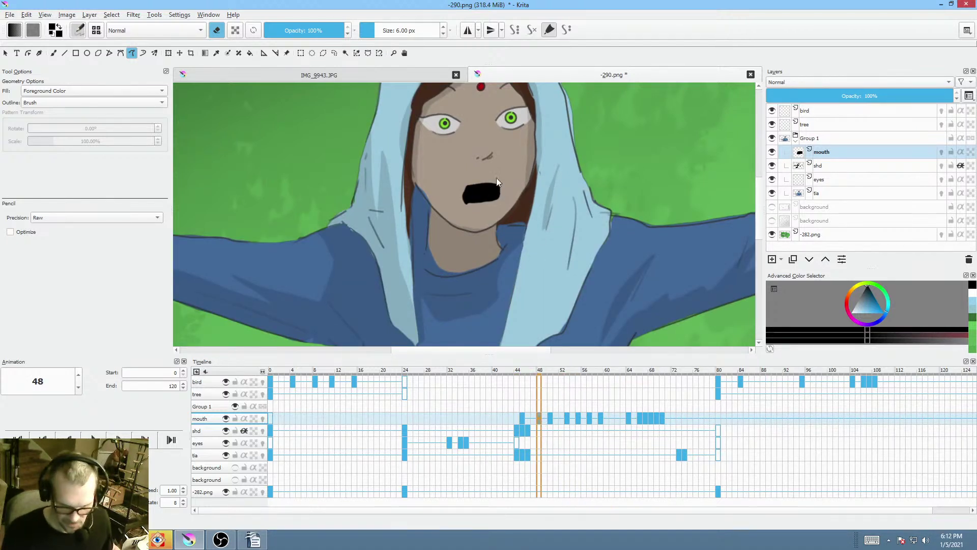
# - Mirror the mouth at frame 48 horizontally and rotate it slightly counterclockwise
pyautogui.hotkey('ctrl', 't')
pyautogui.rightClick(502, 202)
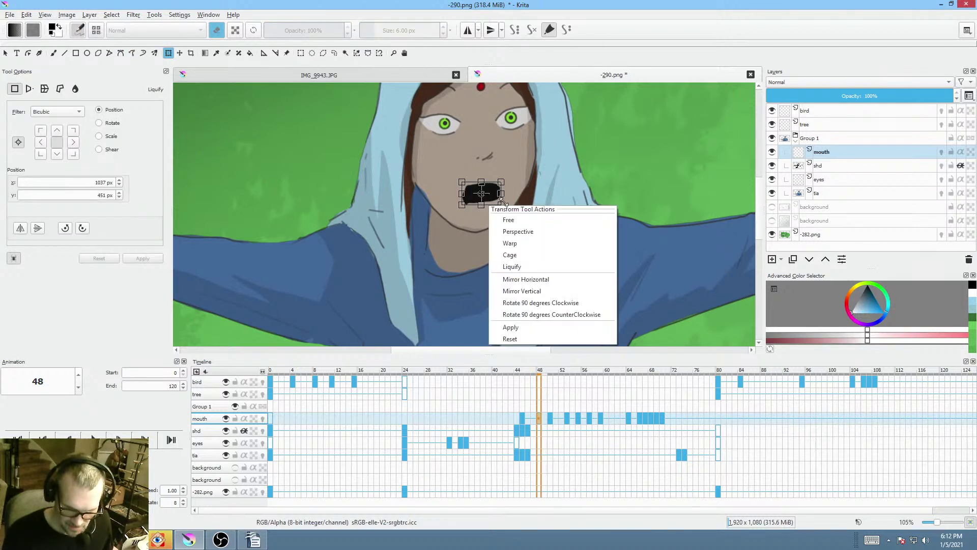
pyautogui.click(550, 279)
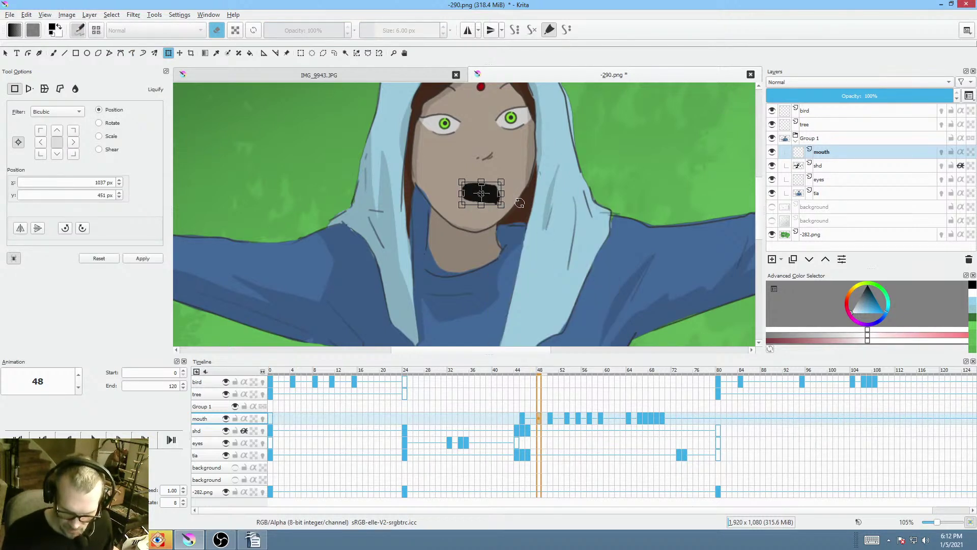
pyautogui.moveTo(519, 203); pyautogui.dragTo(520, 184)
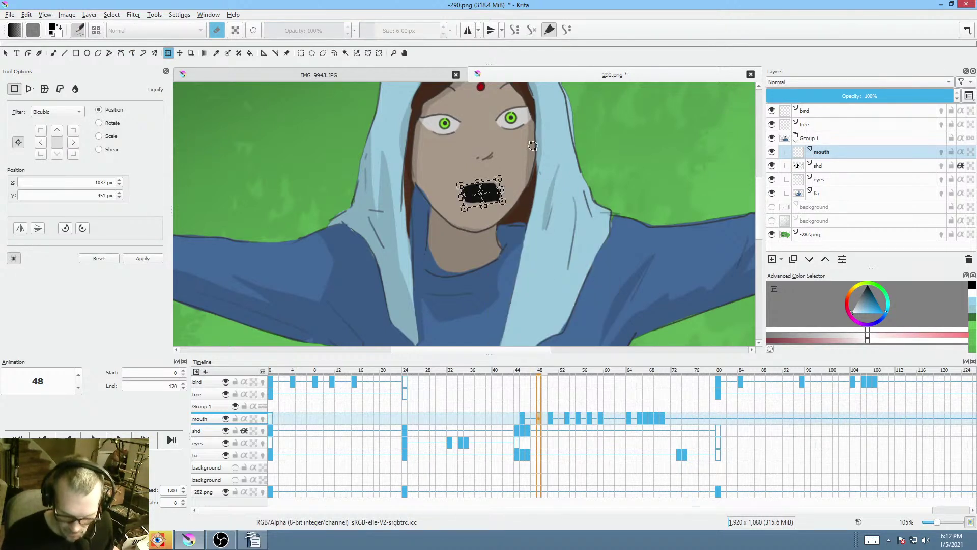
pyautogui.press('Return')
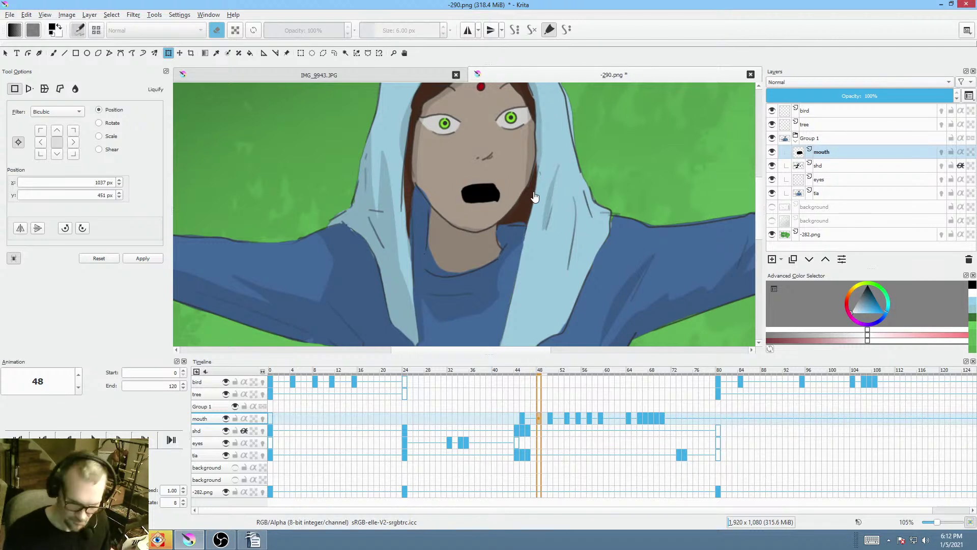
# - Erase around the lower edge and right end of the frame 48 mouth to give it a flatter, cleaner open shape
pyautogui.press('p')
pyautogui.press('e')
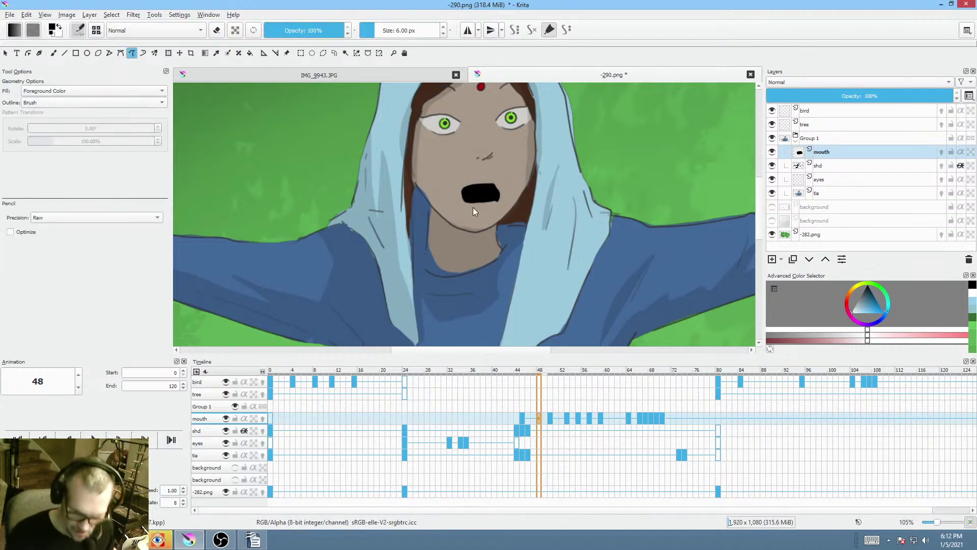
pyautogui.moveTo(503, 201); pyautogui.dragTo(505, 206)
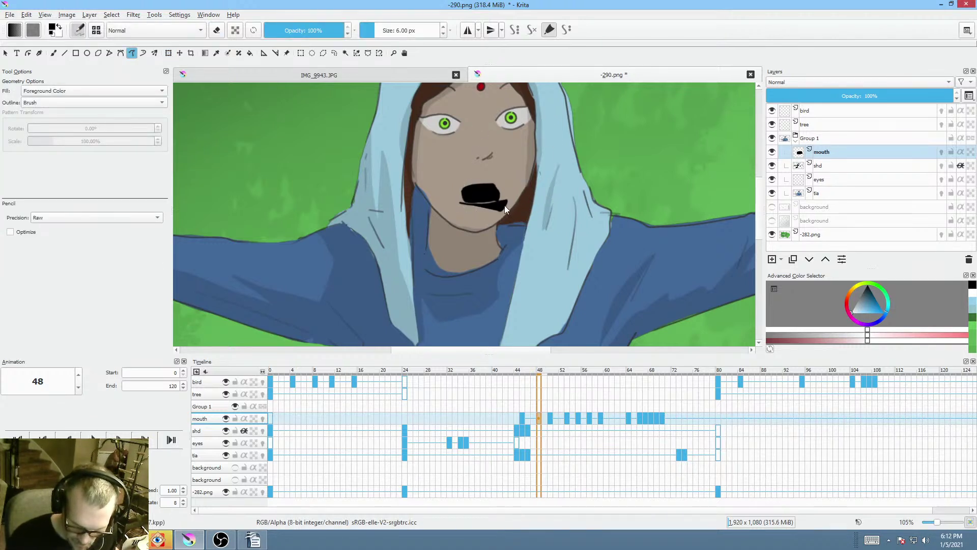
pyautogui.press('e')
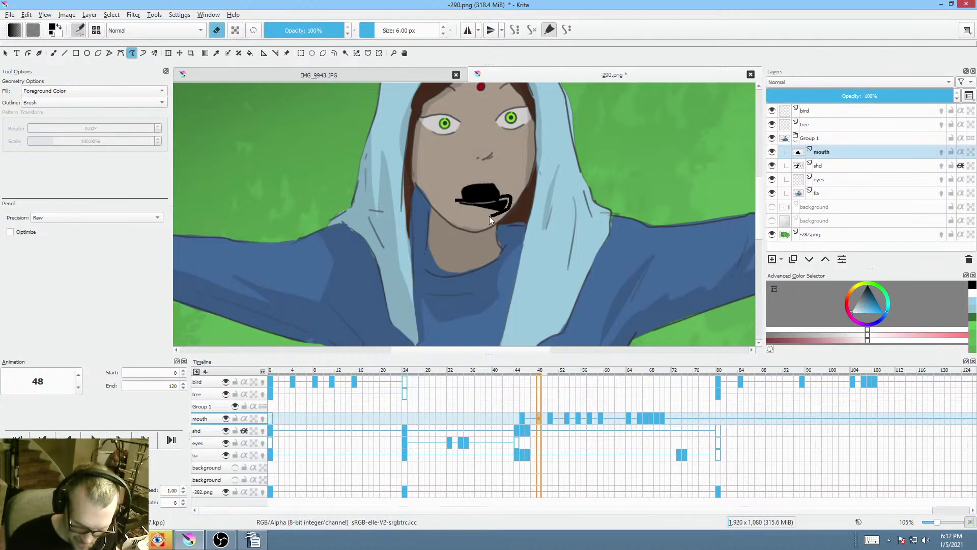
pyautogui.moveTo(490, 220); pyautogui.dragTo(514, 200)
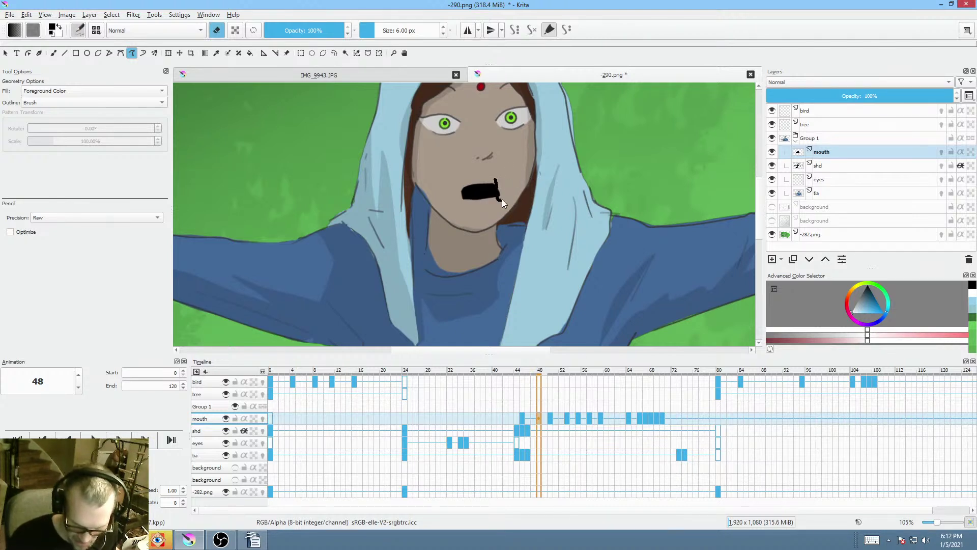
# - Play back from frame 43 to check the reshaped mouth, and move its keyframe from frame 48 to 47
pyautogui.click(511, 417)
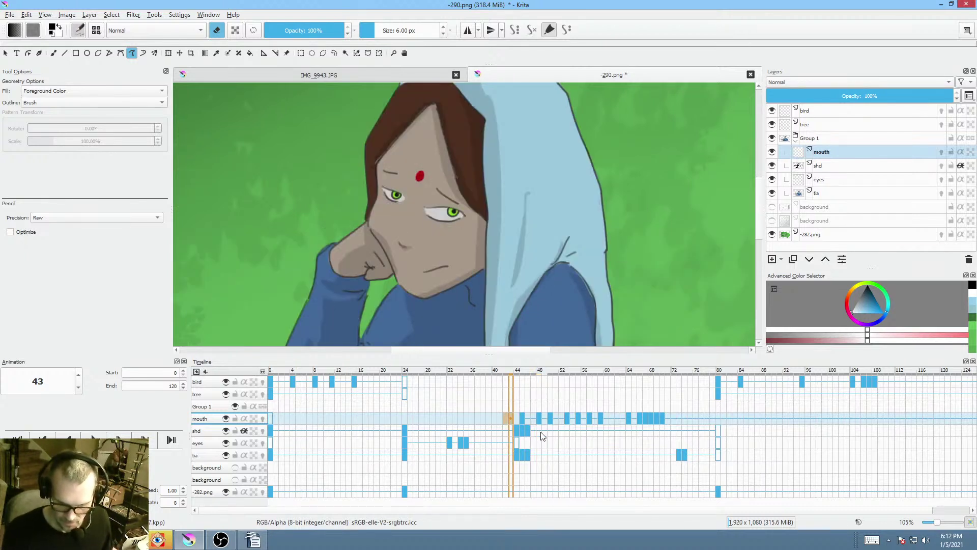
pyautogui.click(513, 416)
pyautogui.press('space')
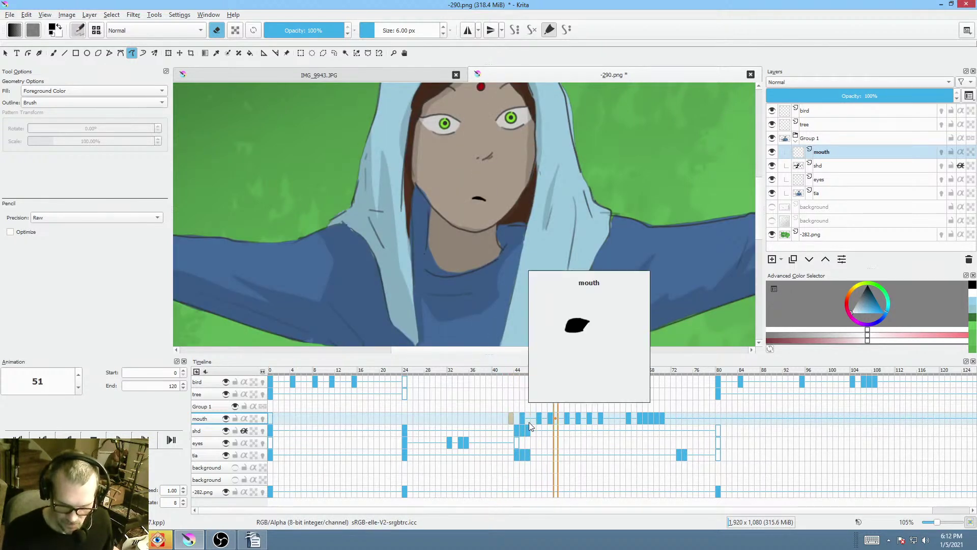
pyautogui.press('space')
pyautogui.press('space')
pyautogui.click(539, 416)
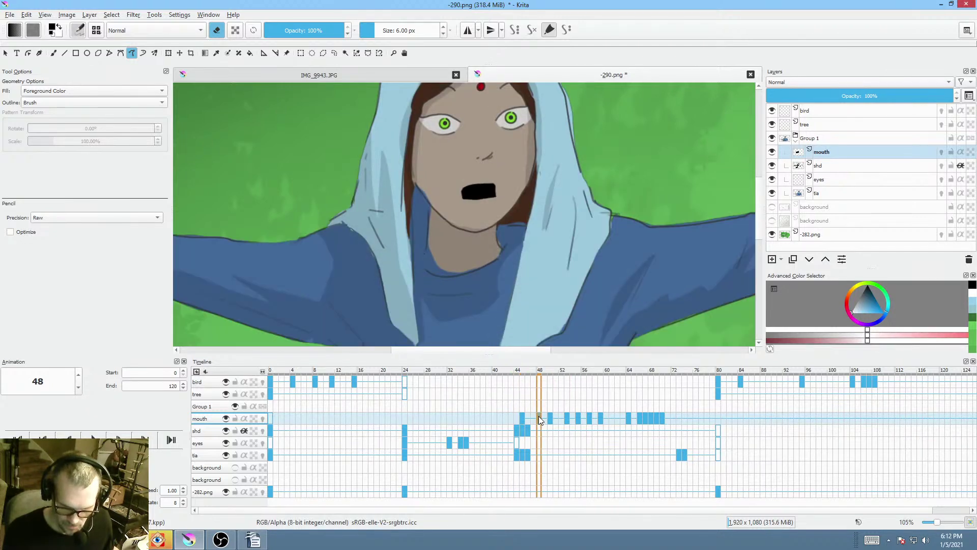
pyautogui.moveTo(539, 418); pyautogui.dragTo(534, 418)
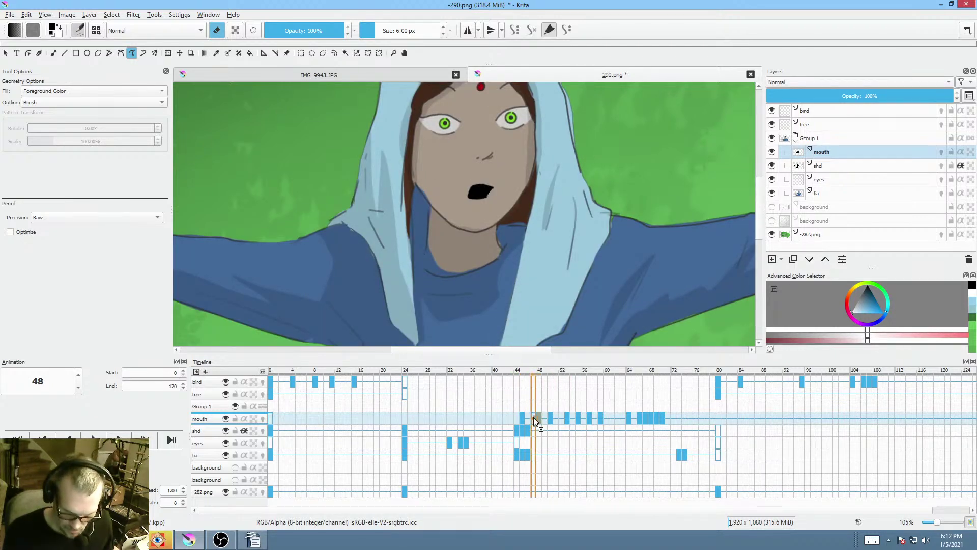
# - Play the animation repeatedly from frame 42 to check the timing of the talking mouth
pyautogui.press('Left')
pyautogui.press('Left')
pyautogui.press('Left')
pyautogui.press('Left')
pyautogui.press('Left')
pyautogui.press('Left')
pyautogui.press('space')
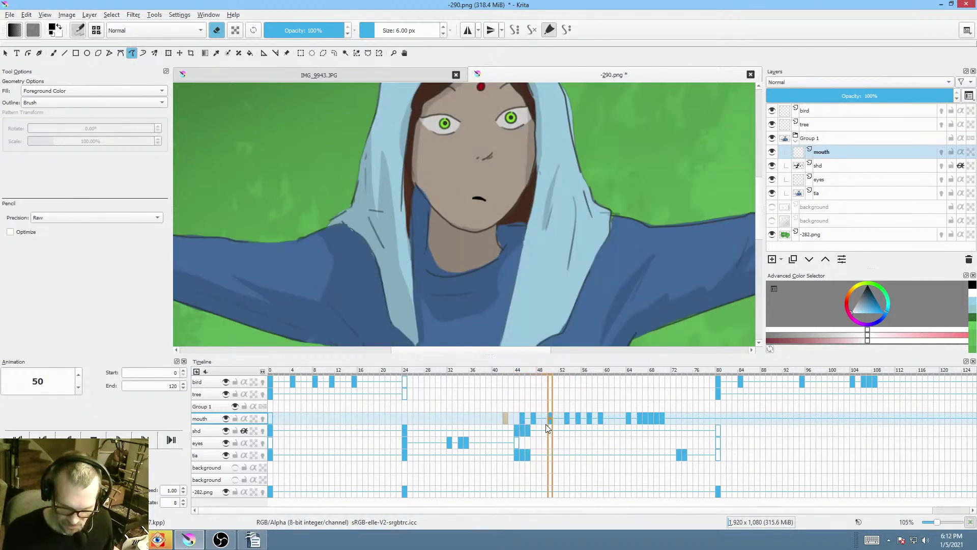
pyautogui.press('space')
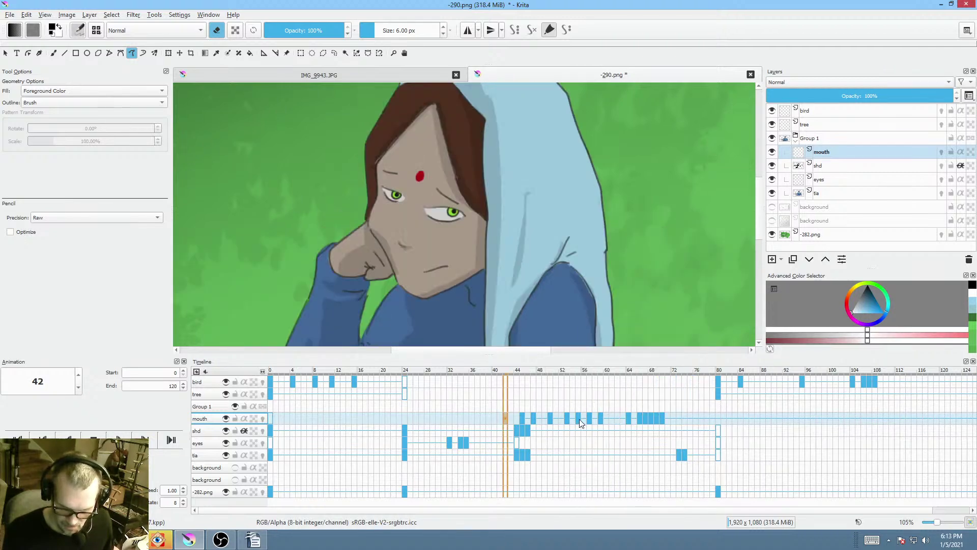
pyautogui.press('space')
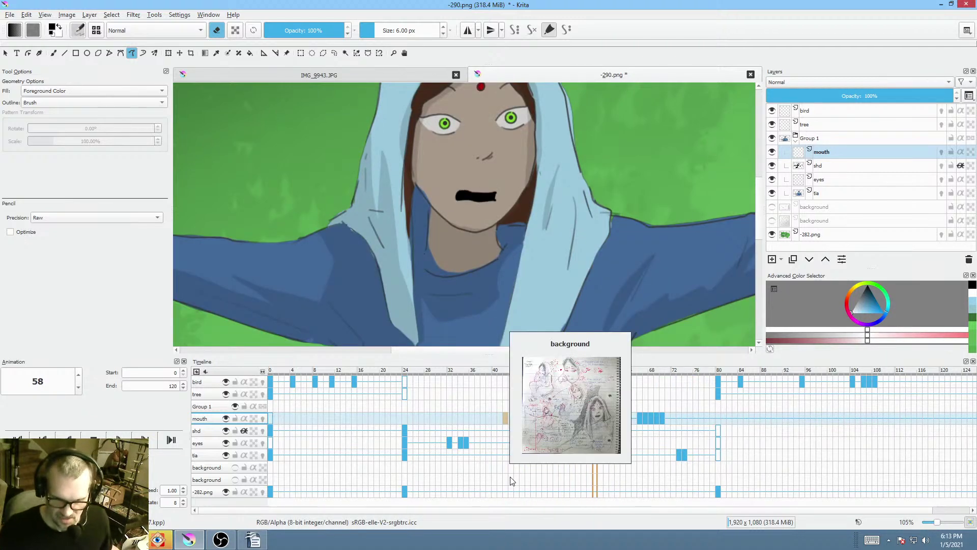
pyautogui.press('space')
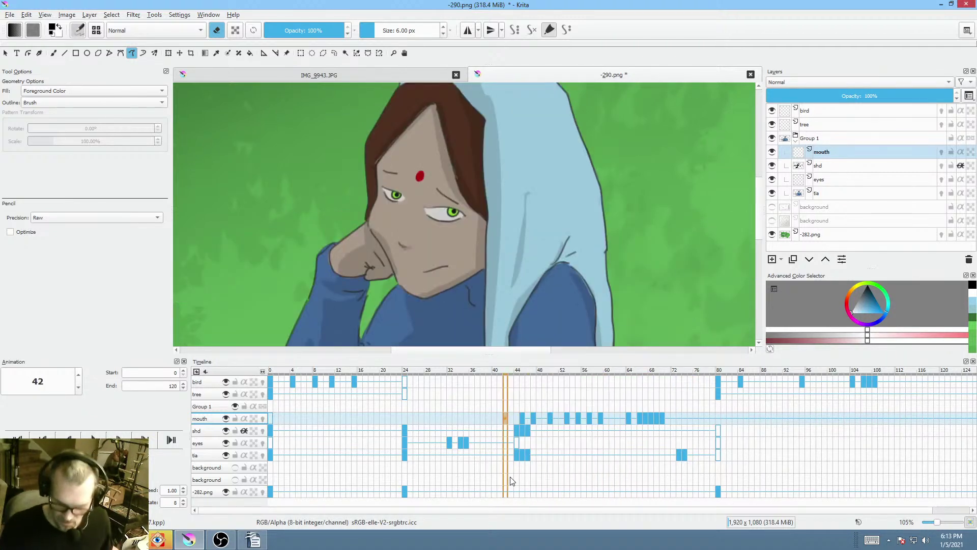
# - Shift the mouth keyframes from frame 64 onward two frames earlier so they start at 62, and play back from frame 42
pyautogui.click(627, 417)
pyautogui.moveTo(629, 417)
pyautogui.mouseDown()
pyautogui.moveTo(619, 429)
pyautogui.moveTo(618, 416)
pyautogui.mouseUp()
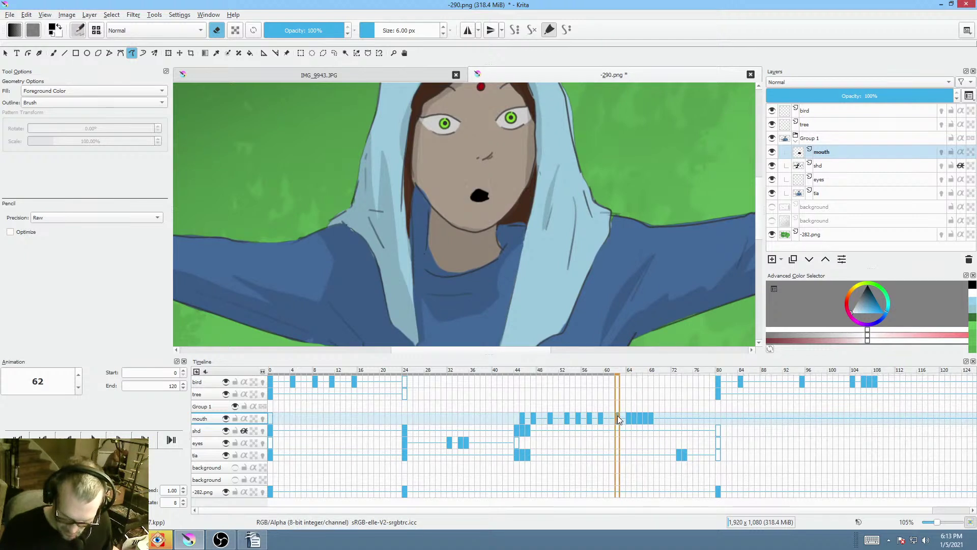
pyautogui.click(507, 421)
pyautogui.scroll(-2, 536, 262)
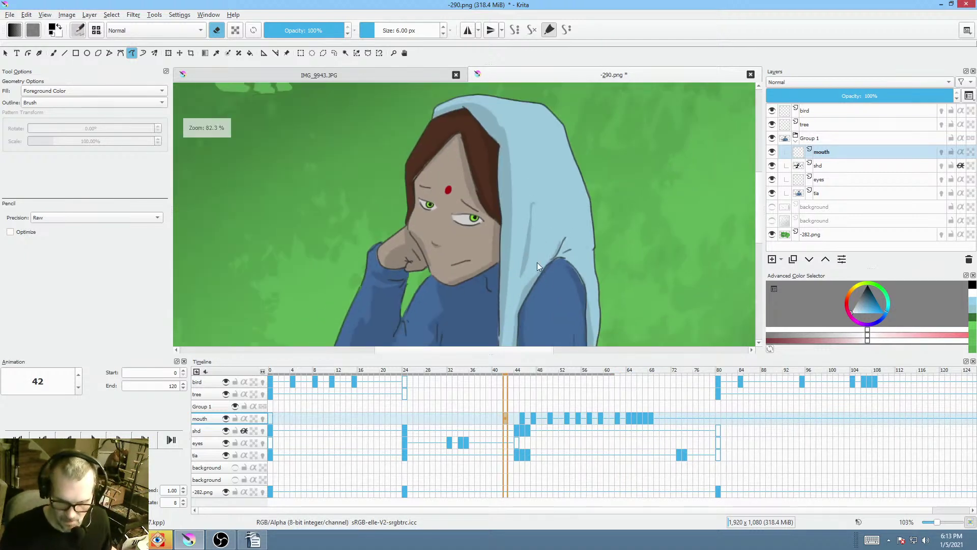
pyautogui.press('Right')
pyautogui.press('space')
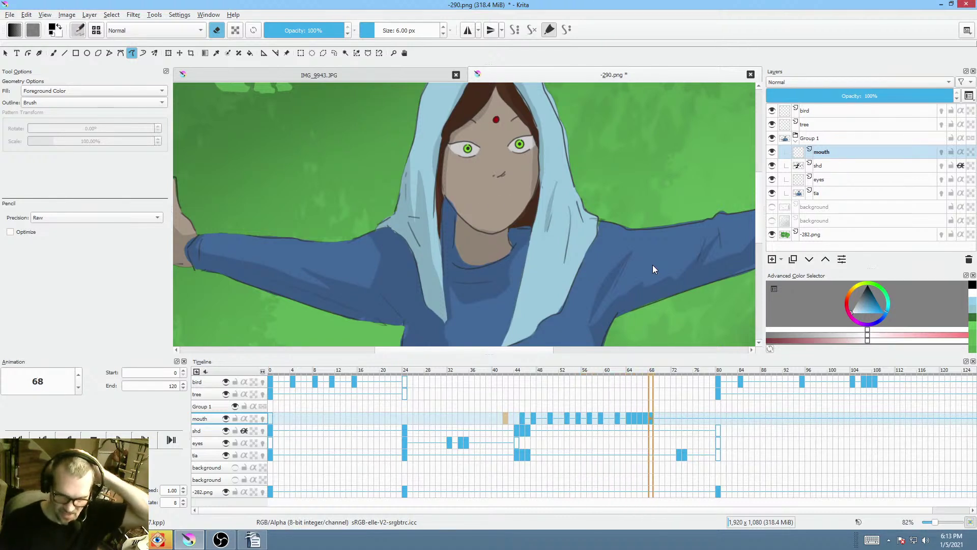
pyautogui.press('space')
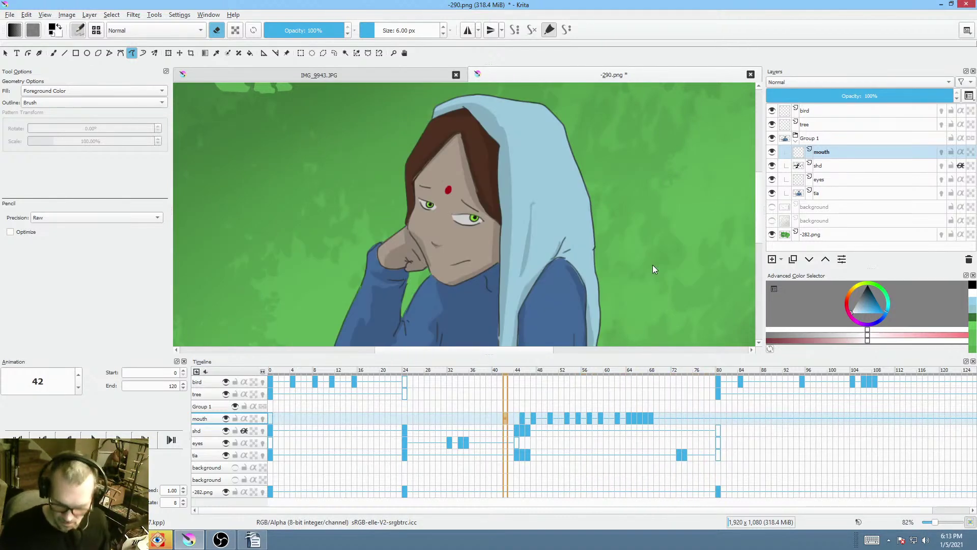
# - Scrub through the last mouth frames, remove the mouth keyframe at frame 68, and play the animation from frame 43
pyautogui.click(653, 417)
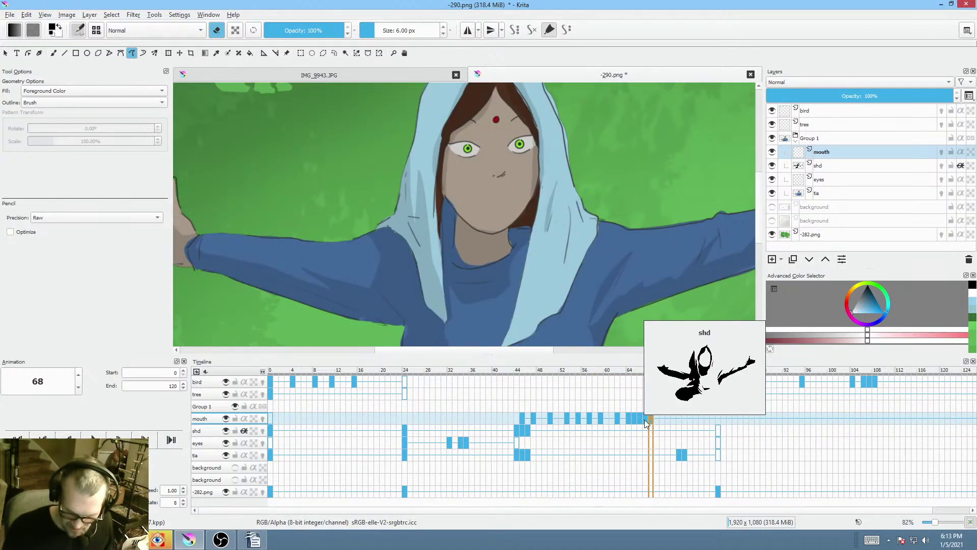
pyautogui.click(627, 372)
pyautogui.moveTo(627, 372); pyautogui.dragTo(645, 372)
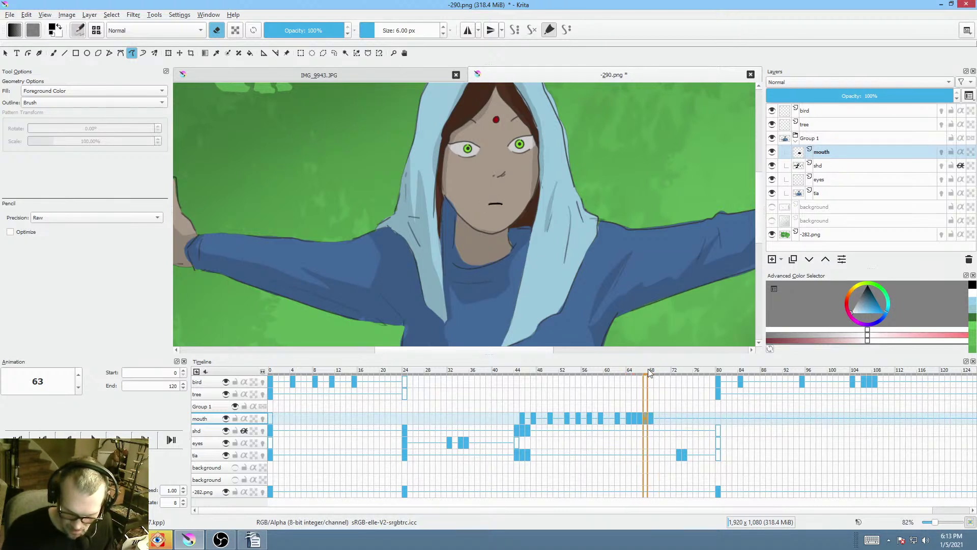
pyautogui.click(649, 372)
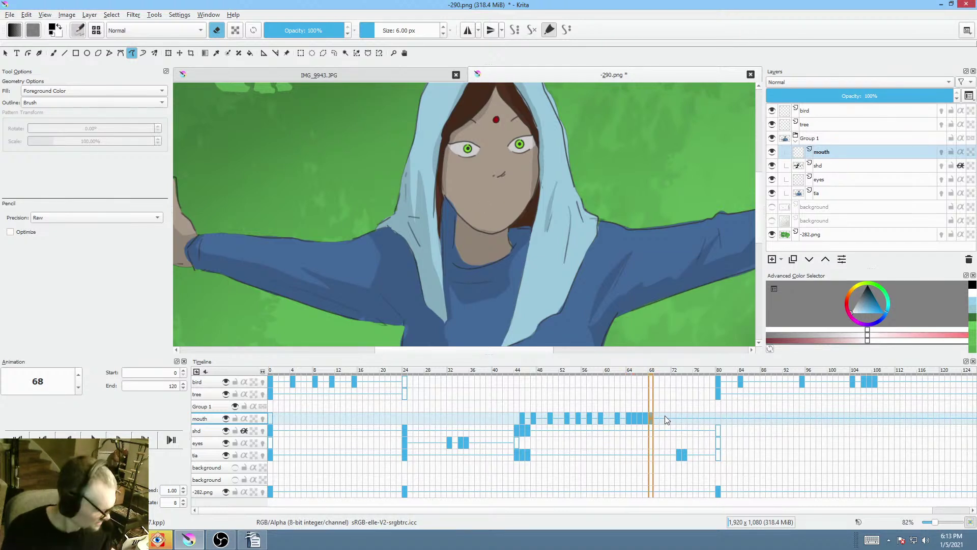
pyautogui.click(510, 372)
pyautogui.press('space')
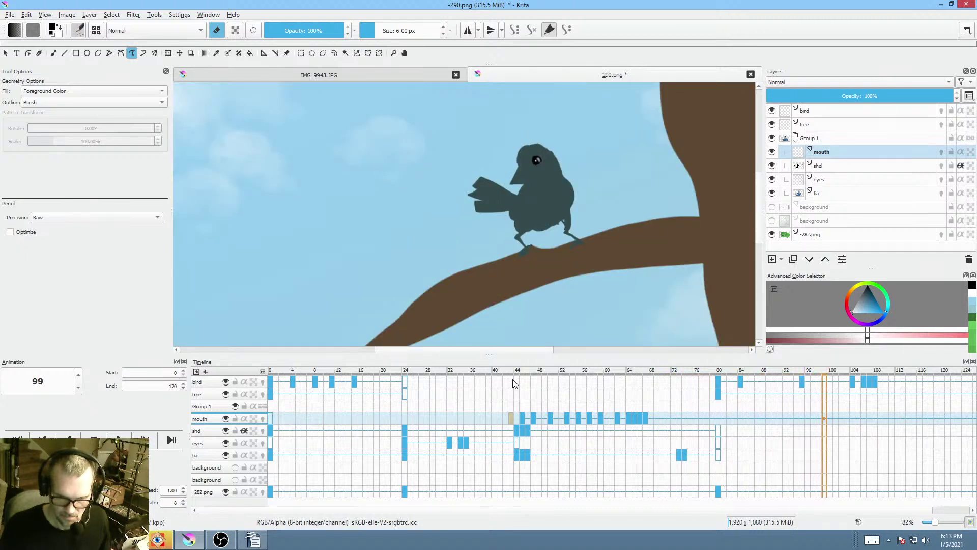
pyautogui.press('space')
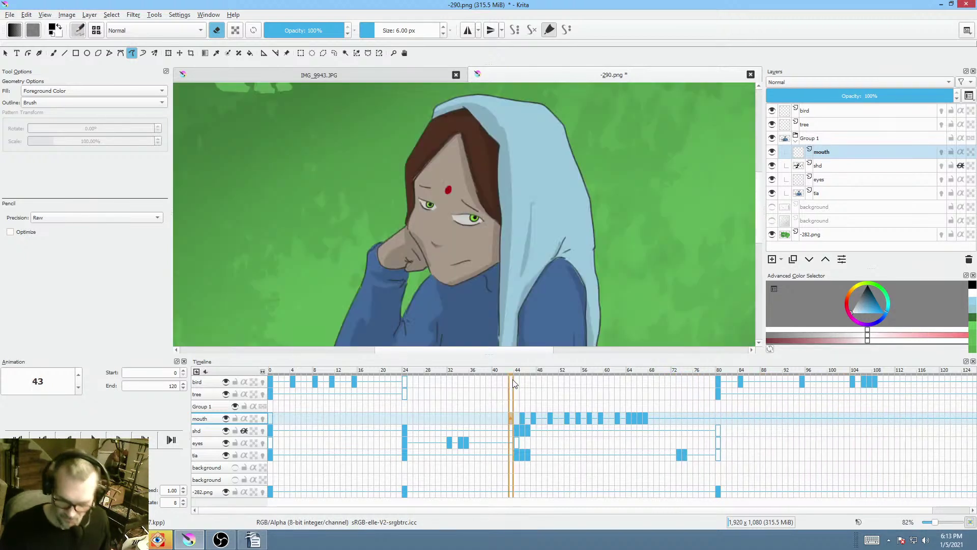
# - At frame 65, lower the mouth layer's opacity to about 54%
pyautogui.click(633, 416)
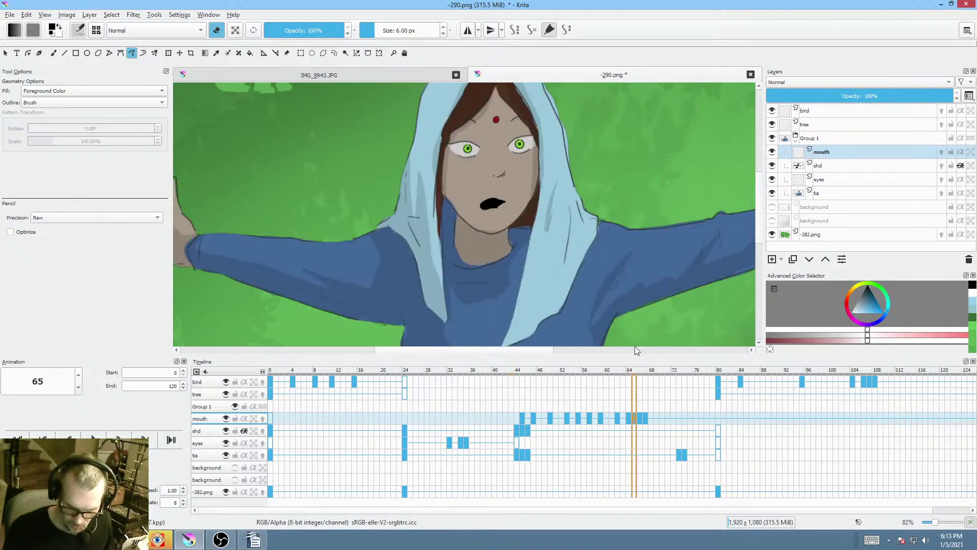
pyautogui.moveTo(916, 96); pyautogui.dragTo(866, 96)
pyautogui.scroll(-3, 512, 252)
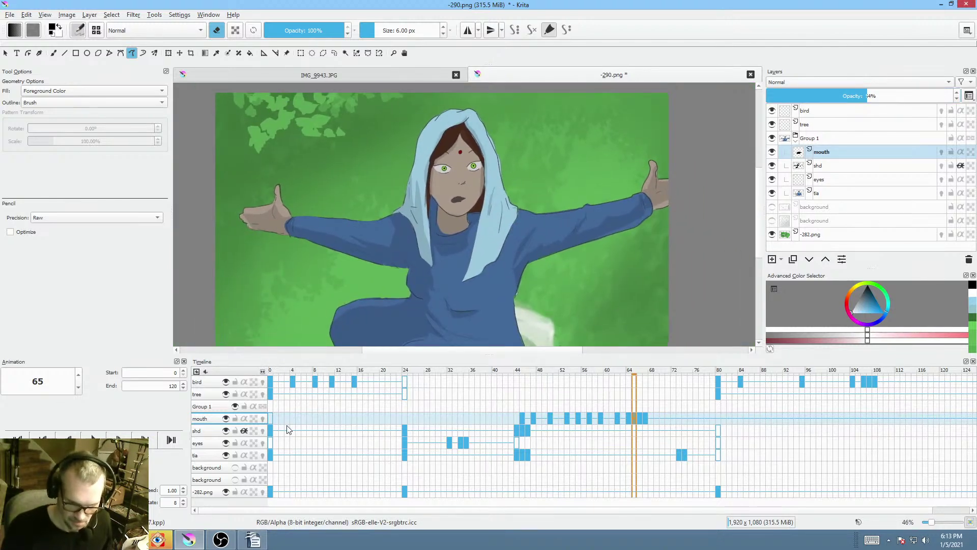
# - Return to frame 0 and save the image as PNG with compression 9, also saving it as a Krita file
pyautogui.click(270, 418)
pyautogui.hotkey('ctrl', 's')
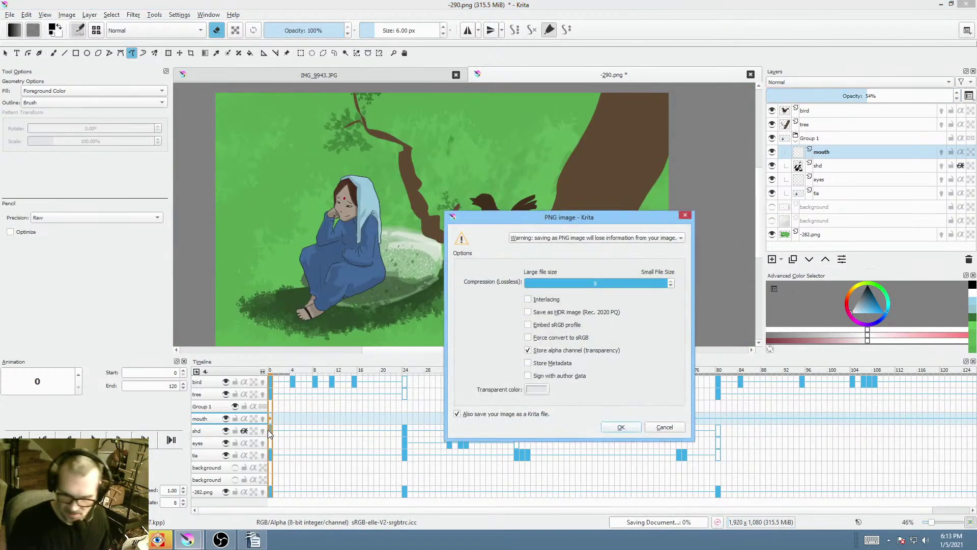
pyautogui.click(617, 428)
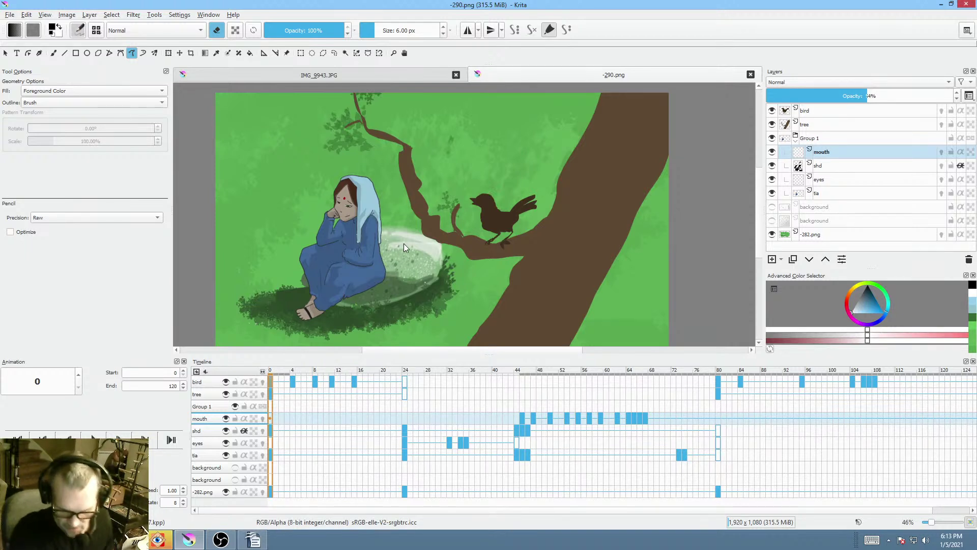
# - Play the whole animation from frame 0 to review the finished scene
pyautogui.scroll(-3, 407, 243)
pyautogui.scroll(4, 415, 245)
pyautogui.scroll(-1, 415, 245)
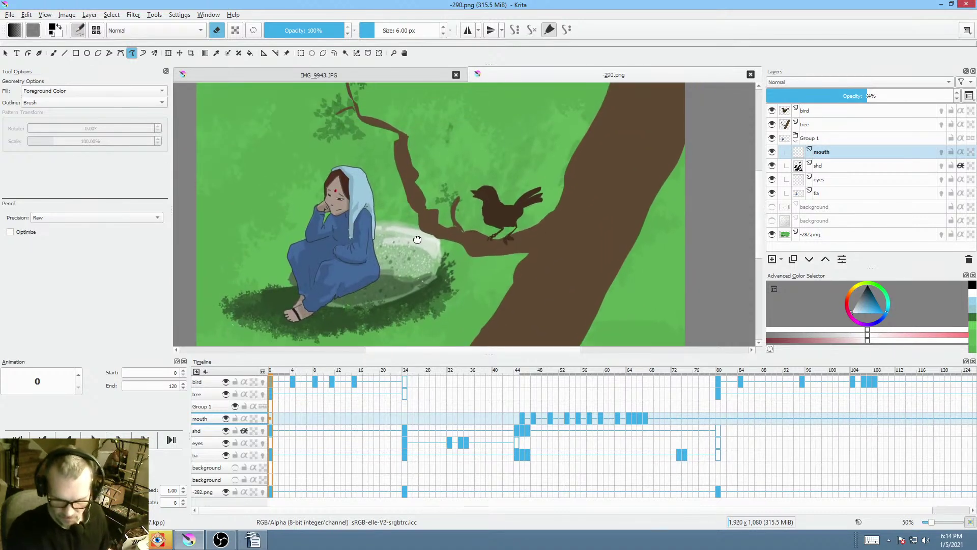
pyautogui.press('space')
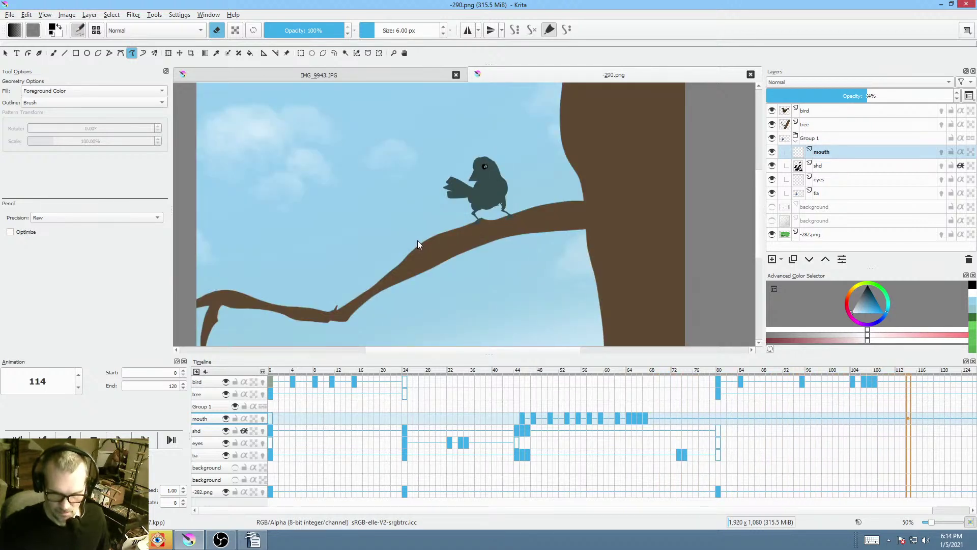
pyautogui.press('space')
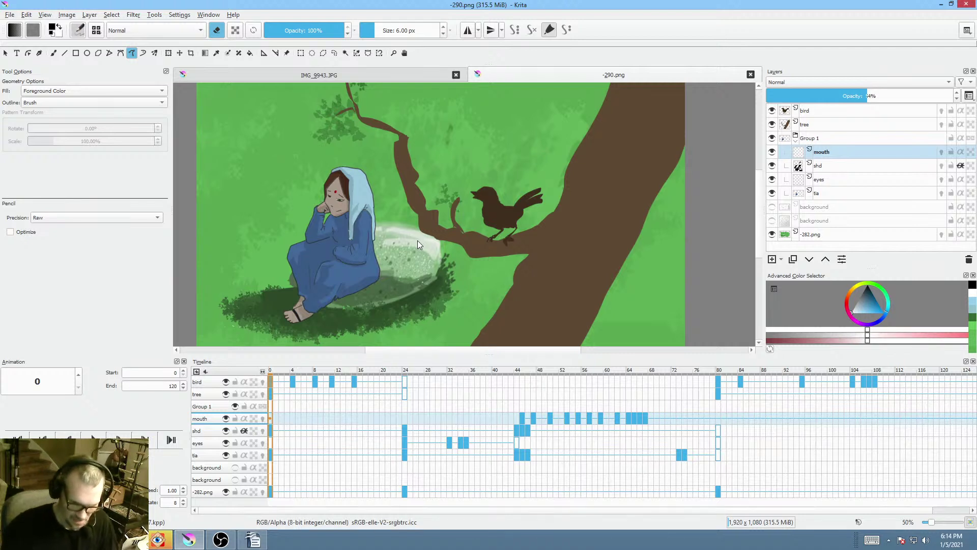
# - On the tree layer at frame 0, paint white highlight shapes at 12% brush opacity down the length of the trunk
pyautogui.click(206, 395)
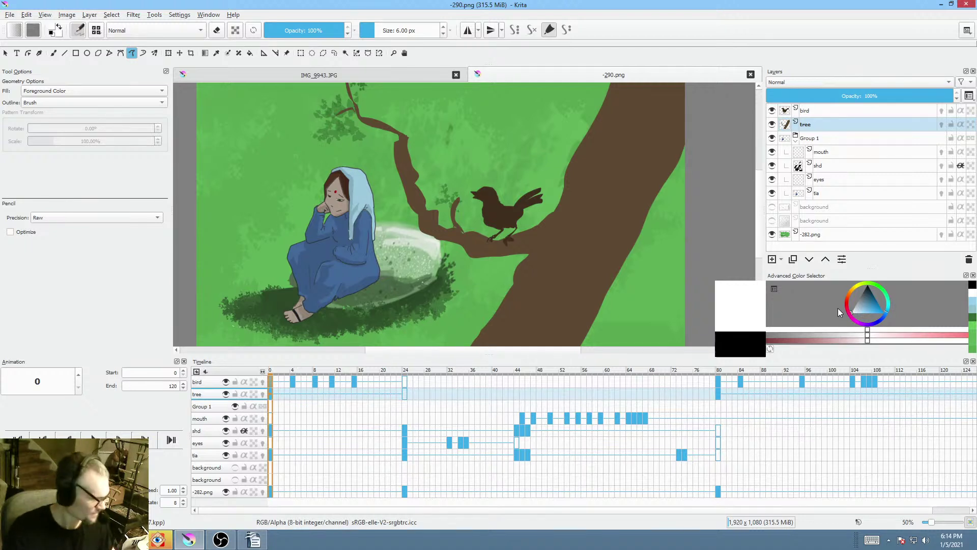
pyautogui.moveTo(293, 27); pyautogui.dragTo(274, 25)
pyautogui.moveTo(646, 232); pyautogui.dragTo(559, 224)
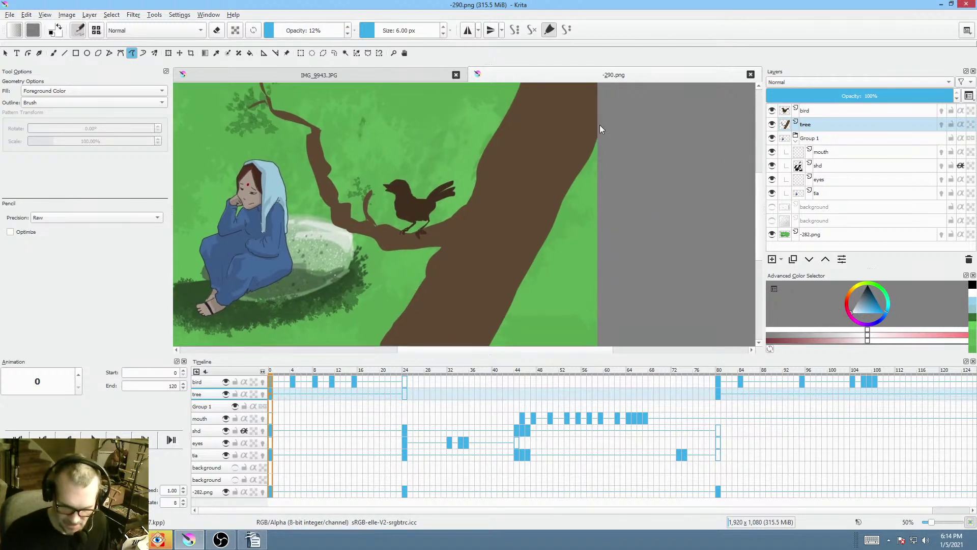
pyautogui.moveTo(625, 188); pyautogui.dragTo(628, 244)
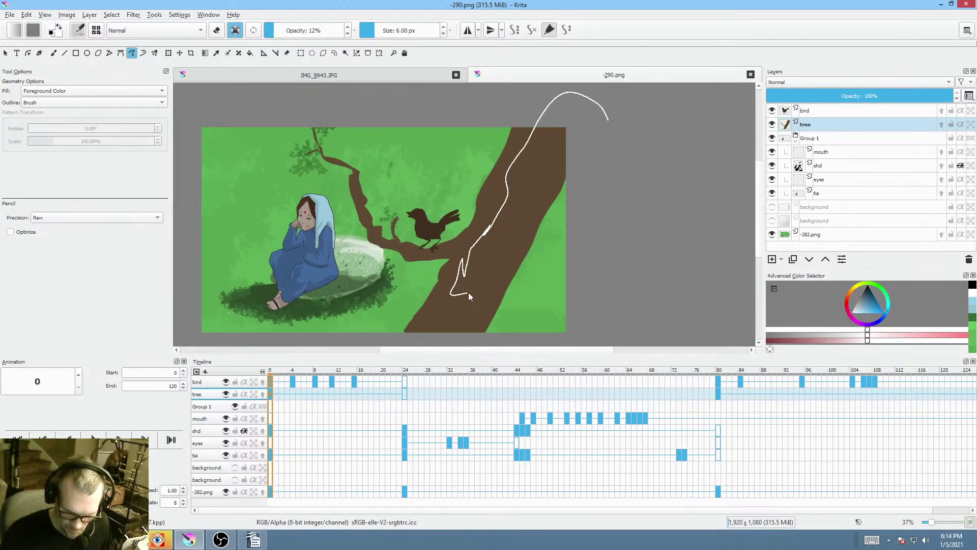
pyautogui.moveTo(439, 310)
pyautogui.mouseDown()
pyautogui.moveTo(497, 334)
pyautogui.moveTo(632, 115)
pyautogui.mouseUp()
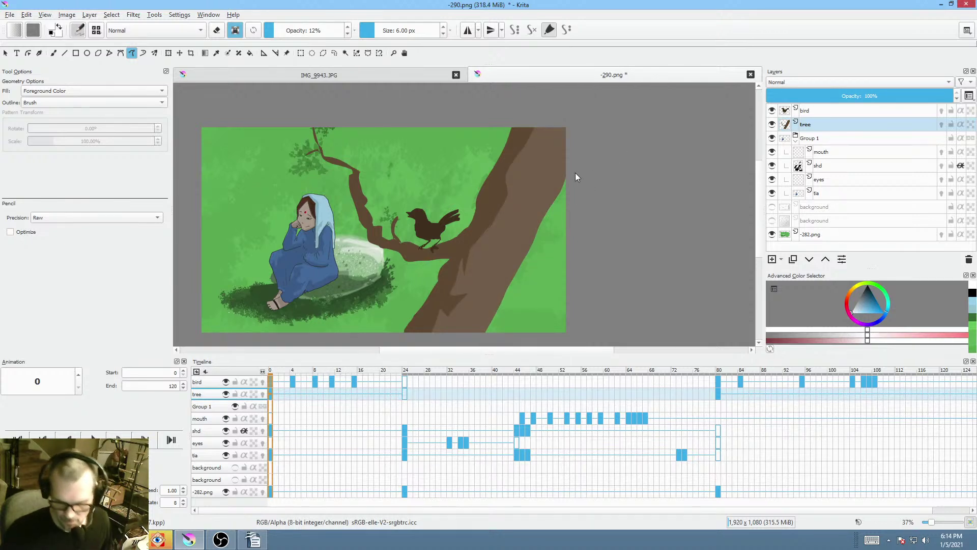
pyautogui.moveTo(570, 134); pyautogui.dragTo(517, 246)
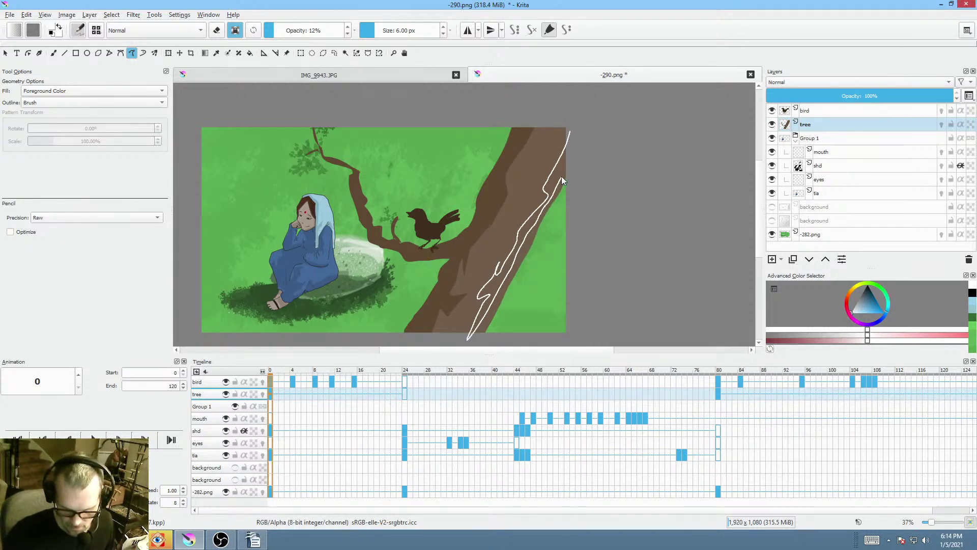
pyautogui.moveTo(561, 179); pyautogui.dragTo(604, 119)
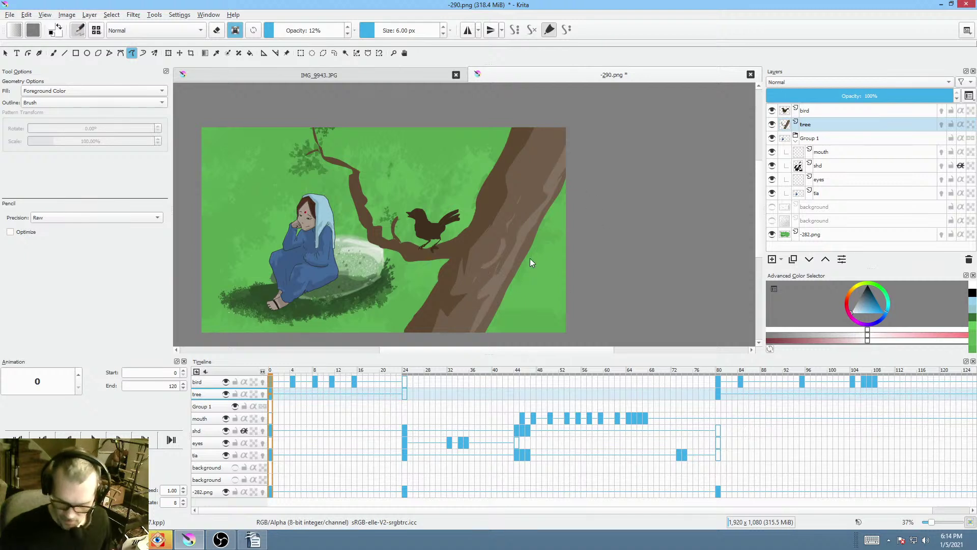
# - Switch to black and paint a dark knot, bark marks and soft branch shading on the frame 0 tree
pyautogui.click(863, 289)
pyautogui.moveTo(489, 241); pyautogui.dragTo(497, 248)
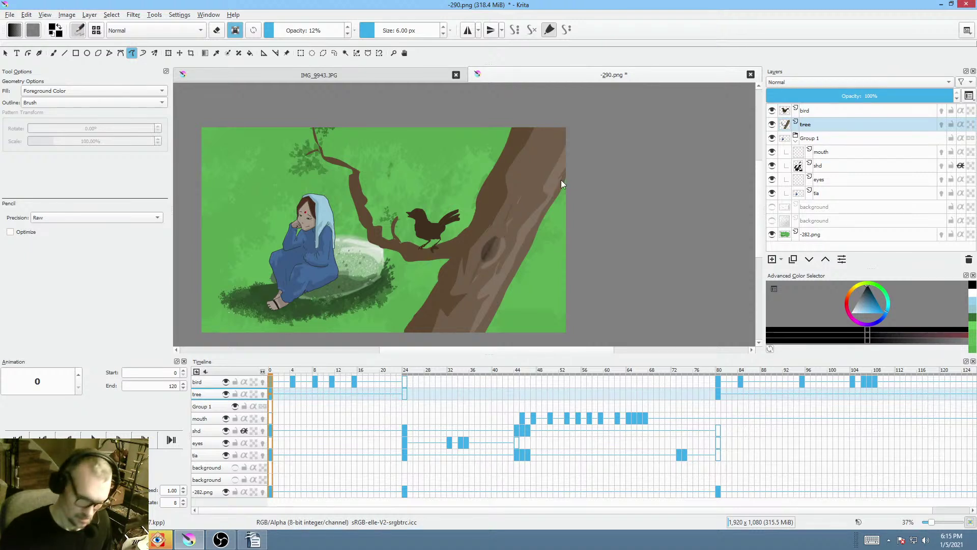
pyautogui.moveTo(552, 132); pyautogui.dragTo(543, 146)
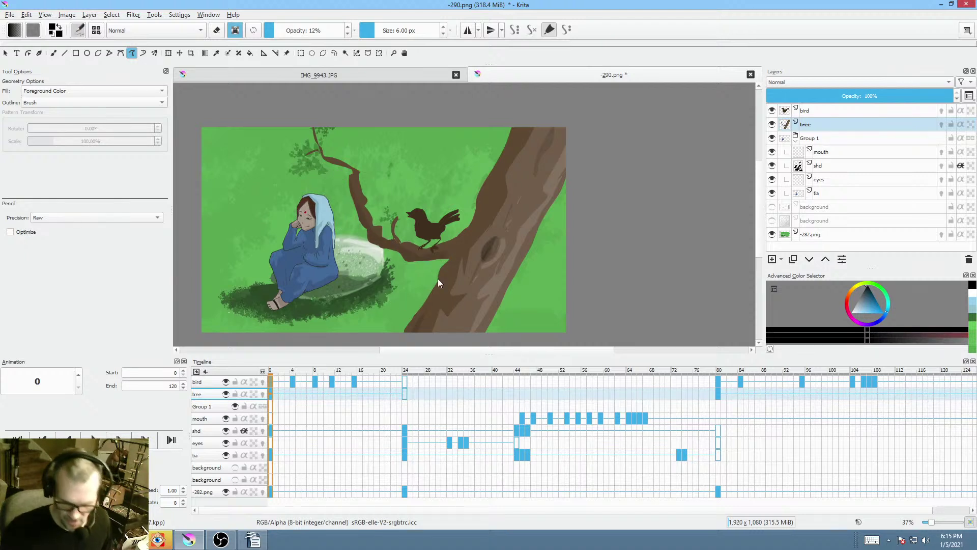
pyautogui.moveTo(407, 252); pyautogui.dragTo(407, 252)
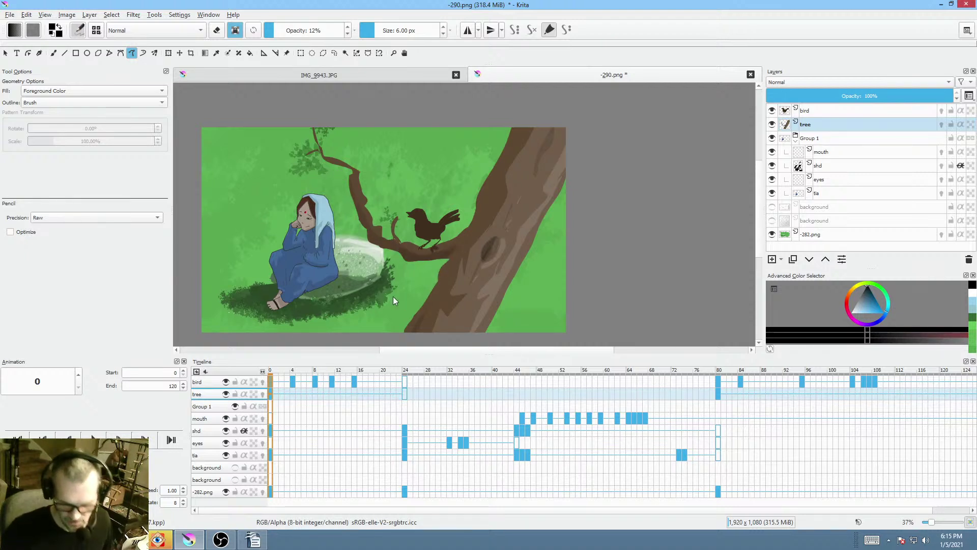
pyautogui.moveTo(487, 184); pyautogui.dragTo(487, 187)
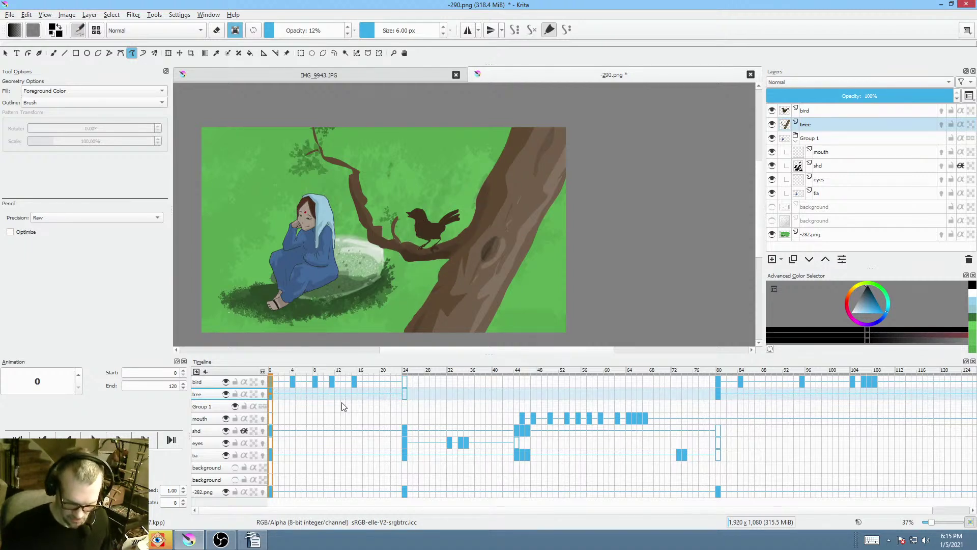
# - At frame 80, paint dark bark shadows over the trunk and along the underside of the branch
pyautogui.click(404, 395)
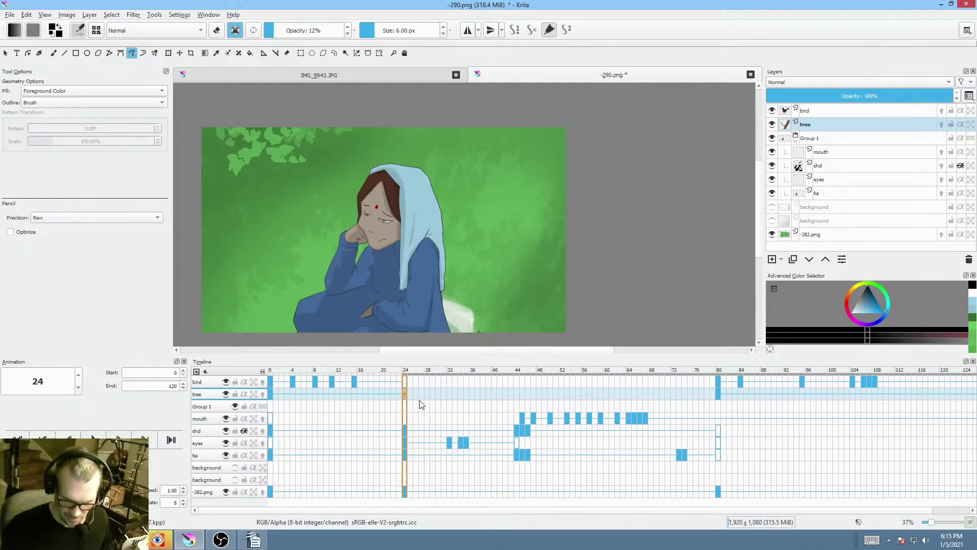
pyautogui.click(716, 394)
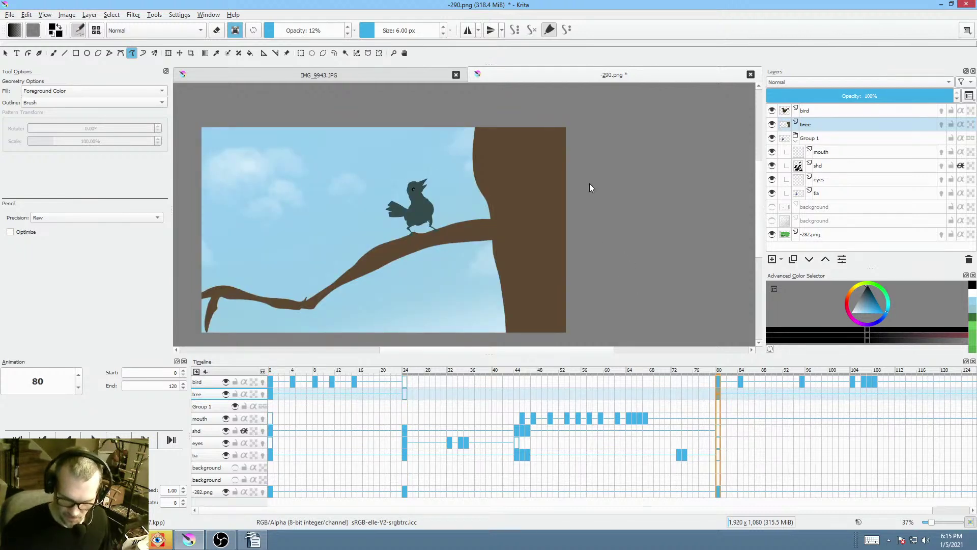
pyautogui.moveTo(600, 153)
pyautogui.mouseDown()
pyautogui.moveTo(510, 102)
pyautogui.moveTo(480, 290)
pyautogui.moveTo(570, 338)
pyautogui.mouseUp()
pyautogui.moveTo(588, 169); pyautogui.dragTo(509, 233)
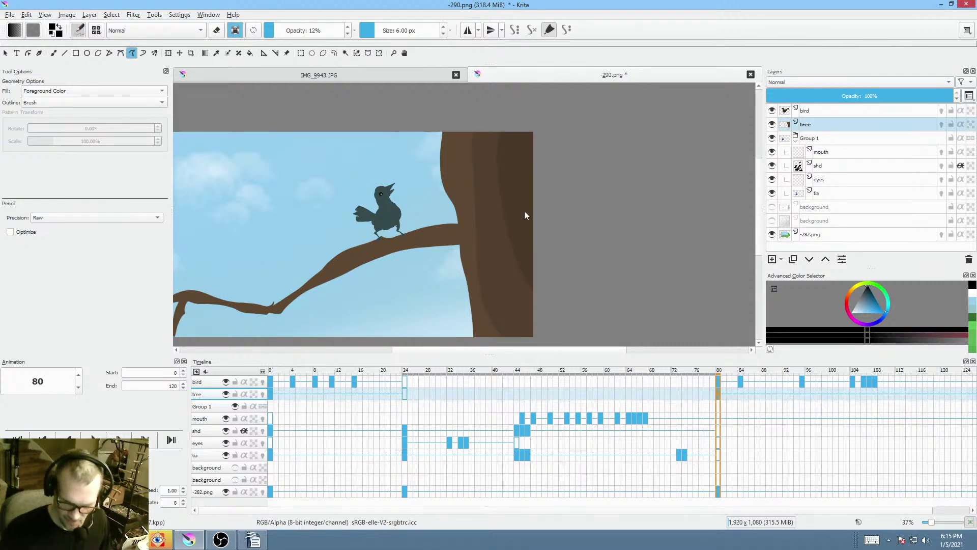
pyautogui.moveTo(501, 145); pyautogui.dragTo(516, 297)
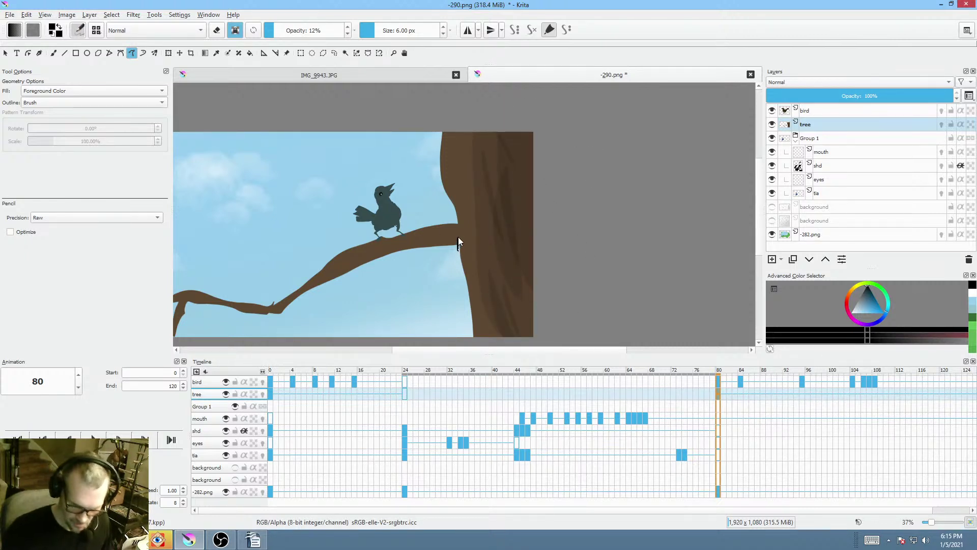
pyautogui.moveTo(412, 235)
pyautogui.mouseDown()
pyautogui.moveTo(359, 270)
pyautogui.moveTo(407, 245)
pyautogui.moveTo(310, 296)
pyautogui.mouseUp()
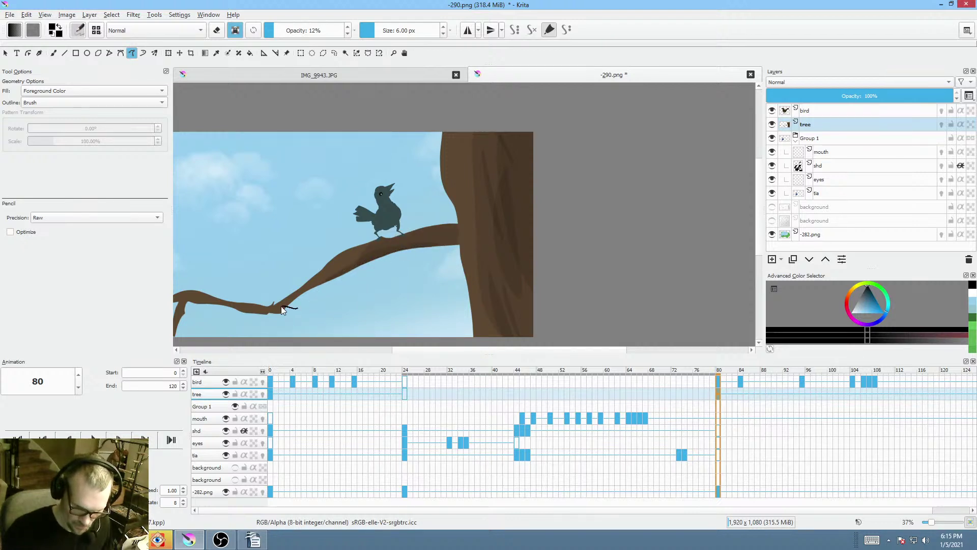
# - Swap to white and paint highlights along the branch's upper side and the trunk's left edge at frame 80
pyautogui.press('x')
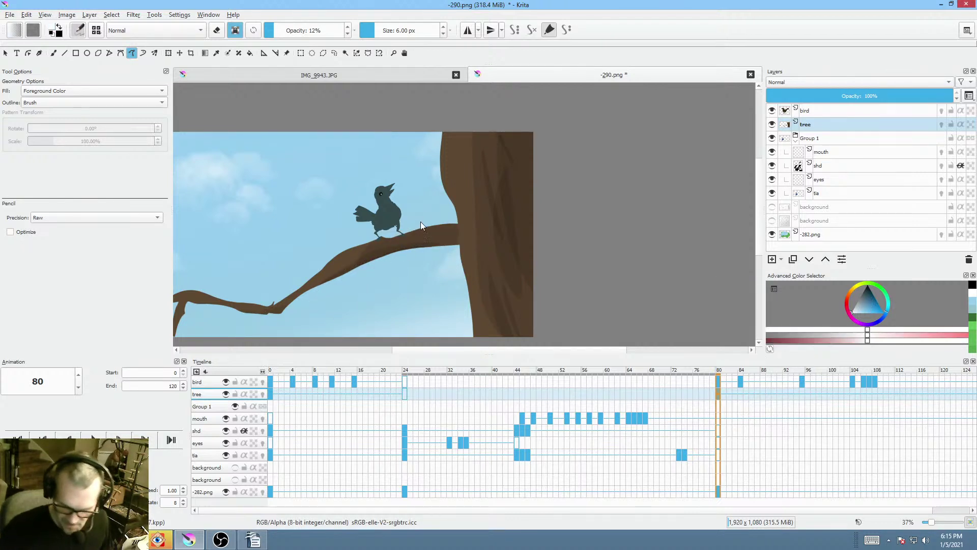
pyautogui.moveTo(447, 212)
pyautogui.mouseDown()
pyautogui.moveTo(456, 223)
pyautogui.moveTo(414, 225)
pyautogui.mouseUp()
pyautogui.moveTo(447, 210); pyautogui.dragTo(453, 212)
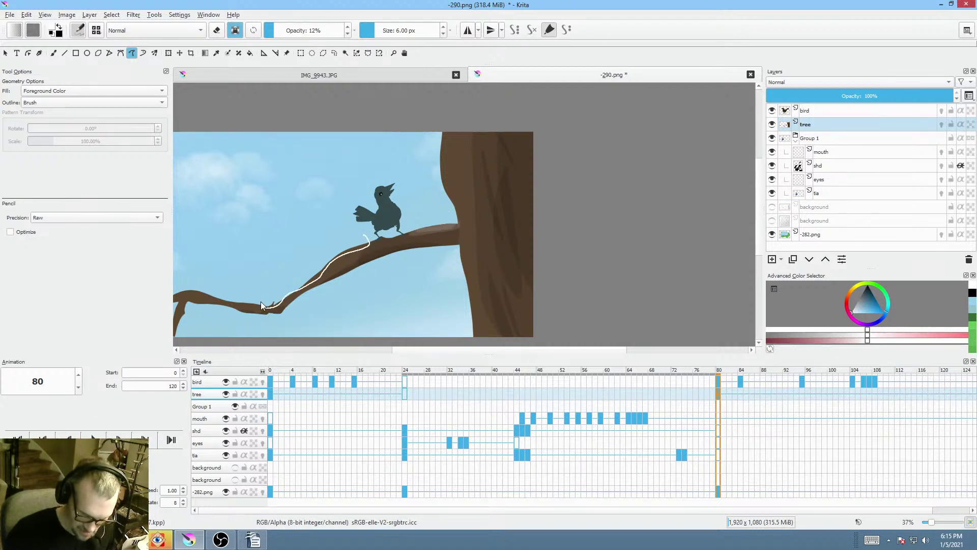
pyautogui.moveTo(260, 304); pyautogui.dragTo(261, 305)
pyautogui.moveTo(352, 235); pyautogui.dragTo(360, 240)
pyautogui.moveTo(314, 276); pyautogui.dragTo(370, 267)
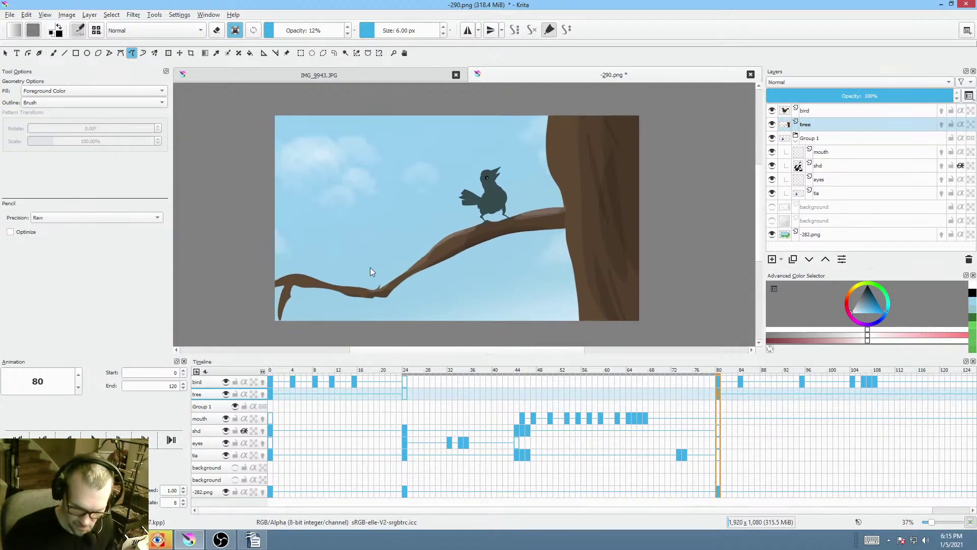
pyautogui.moveTo(564, 115); pyautogui.dragTo(560, 194)
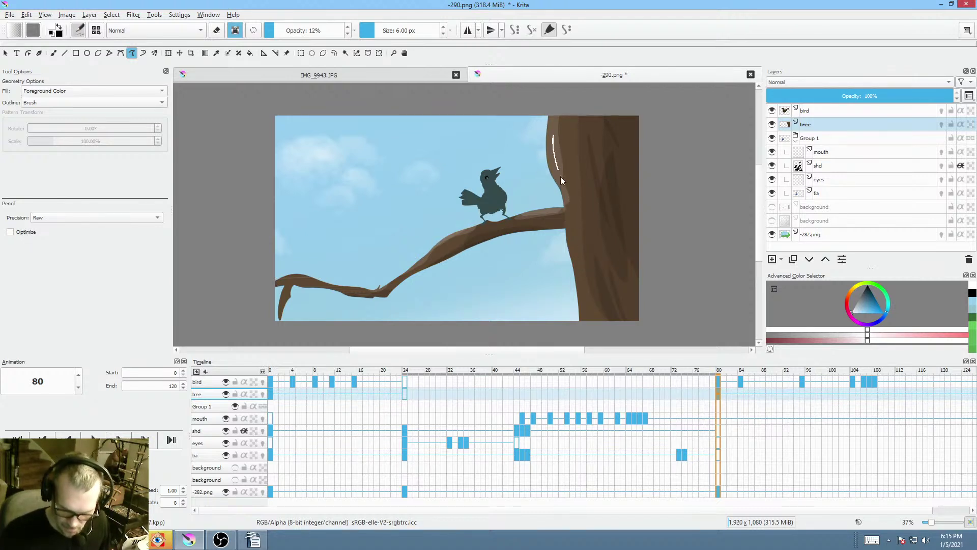
pyautogui.moveTo(572, 190); pyautogui.dragTo(573, 194)
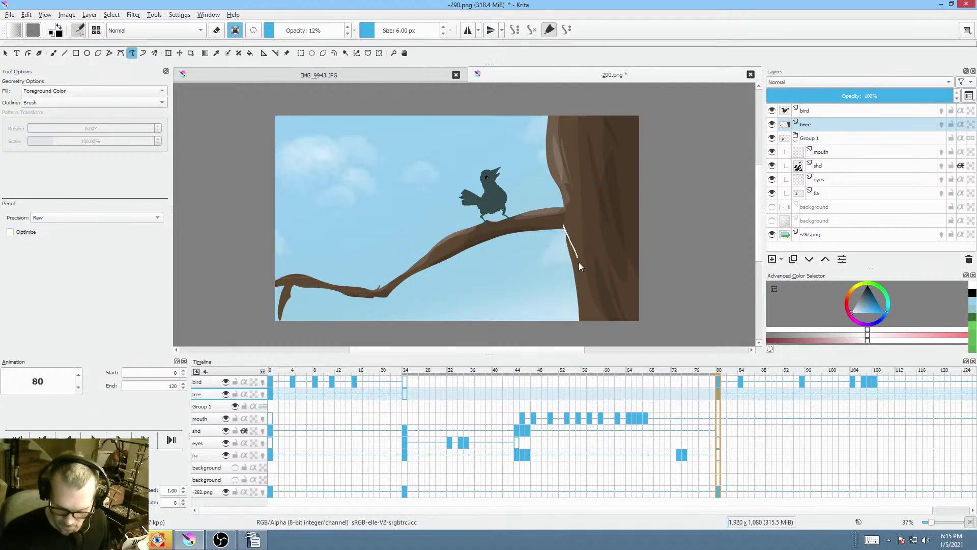
pyautogui.moveTo(579, 262); pyautogui.dragTo(578, 264)
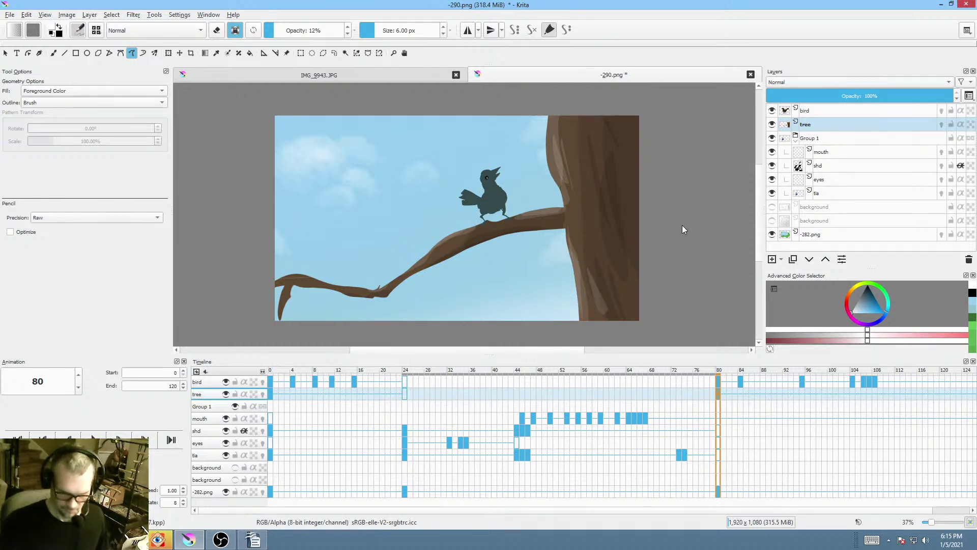
# - Go back to frame 0 and save the shaded scene as PNG, keeping the option to also save a Krita file
pyautogui.click(272, 383)
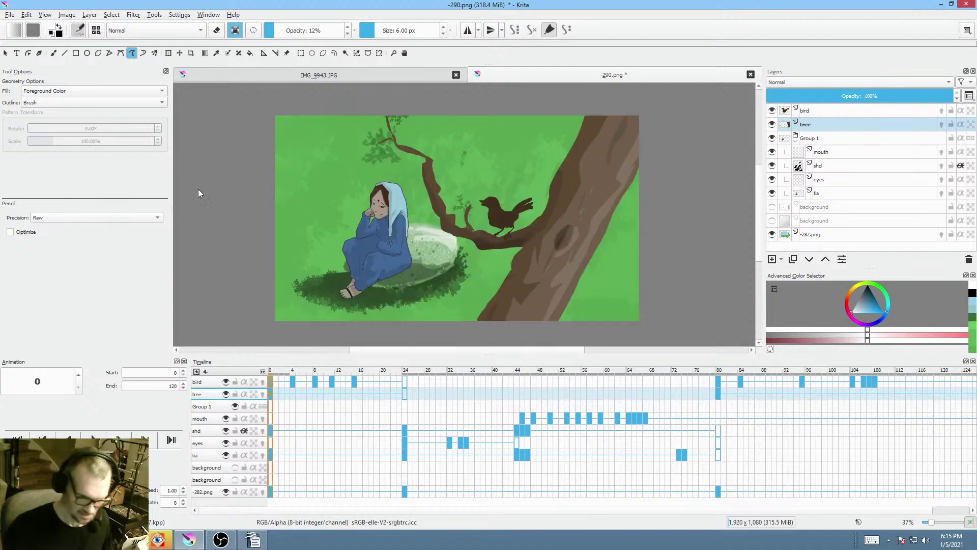
pyautogui.click(10, 15)
pyautogui.click(25, 65)
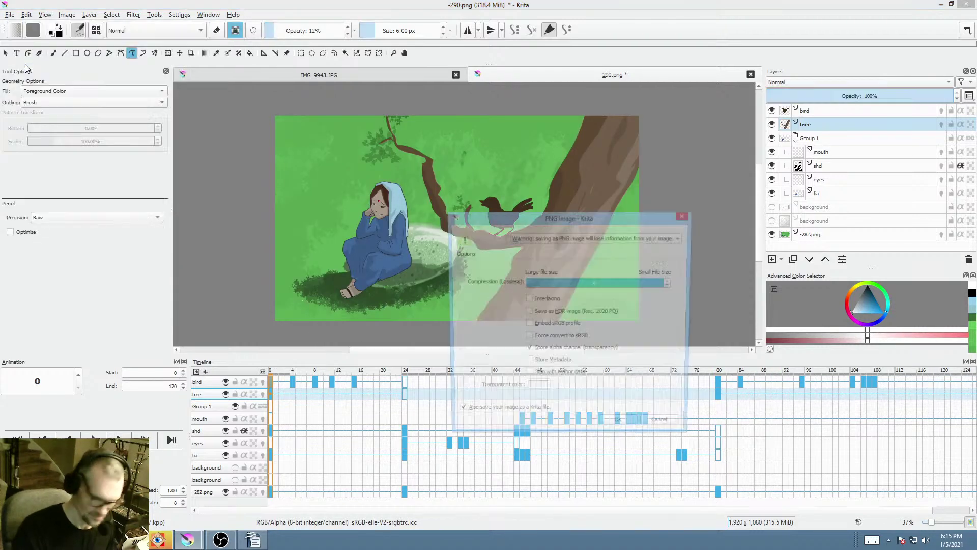
pyautogui.click(629, 427)
# - Play the whole animation to review the tree shading, and check frame 80 and the opening frames
pyautogui.moveTo(636, 416)
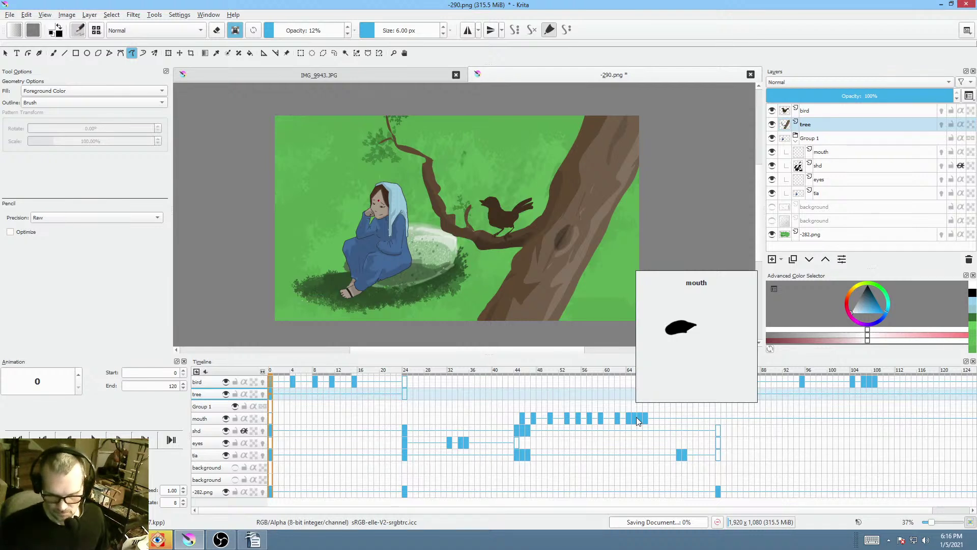
pyautogui.press('space')
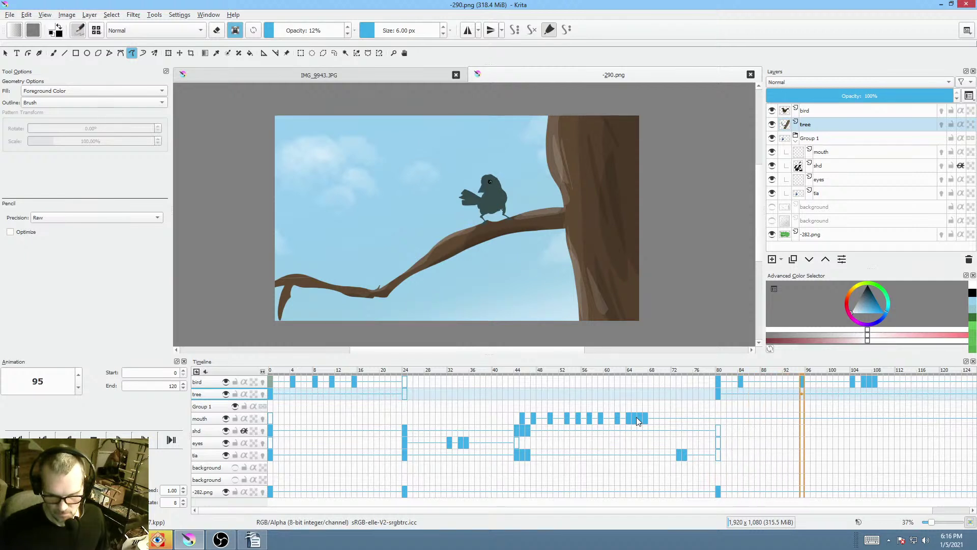
pyautogui.press('space')
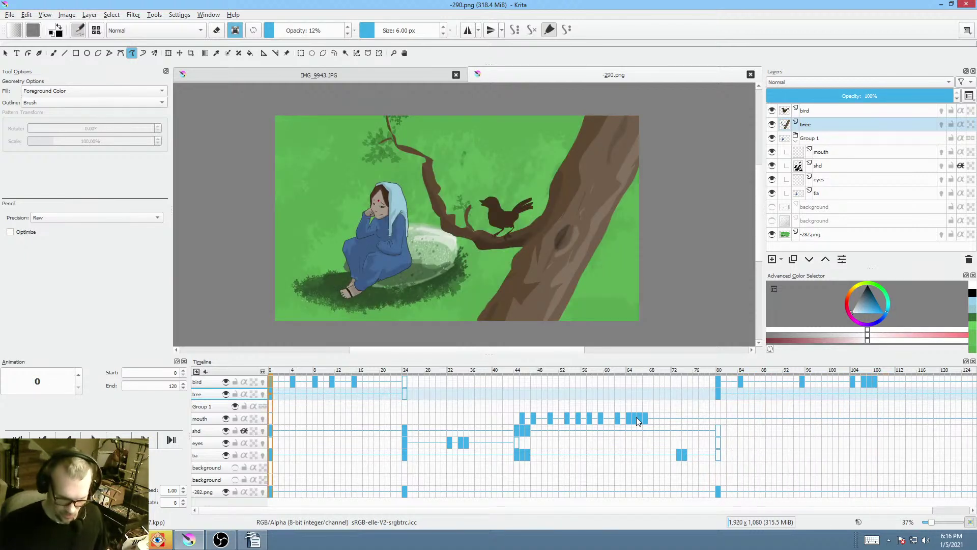
pyautogui.click(719, 380)
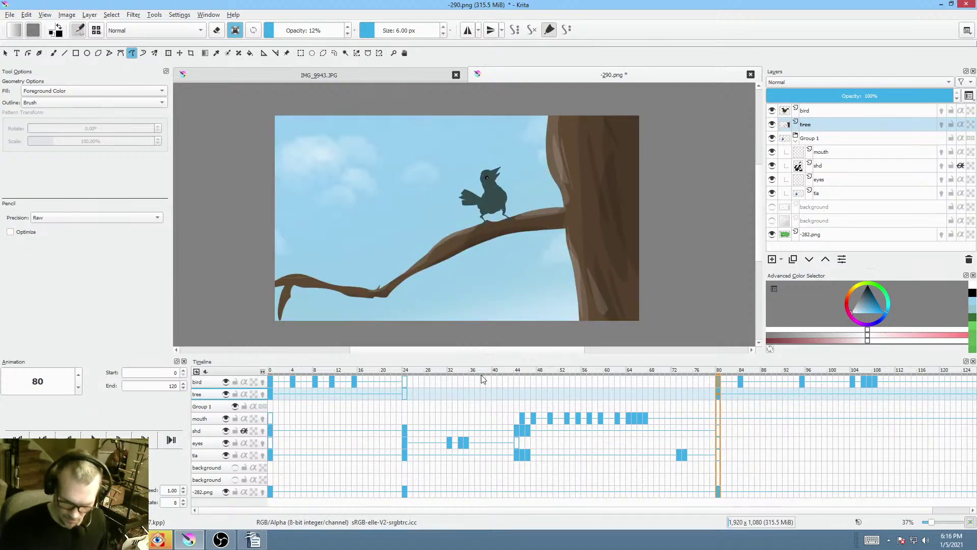
pyautogui.click(336, 374)
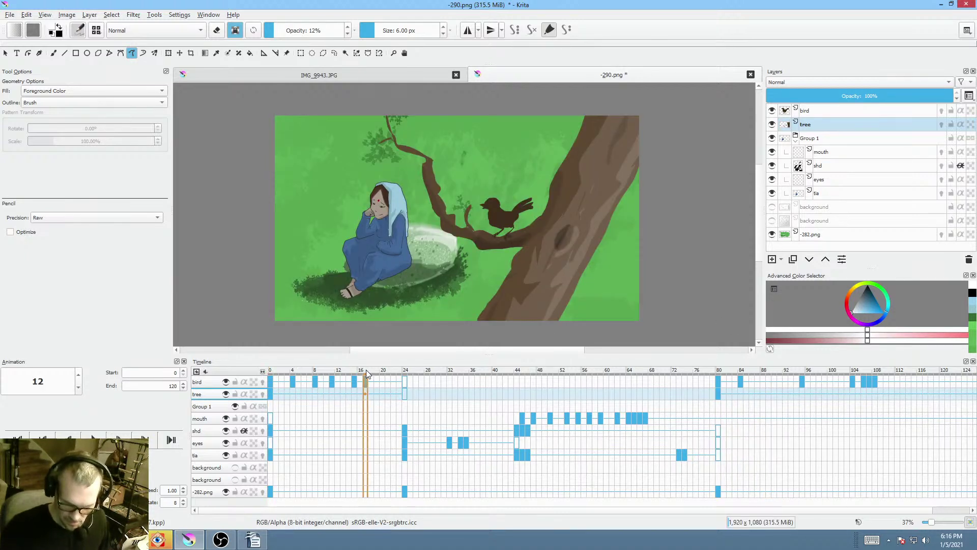
pyautogui.click(272, 372)
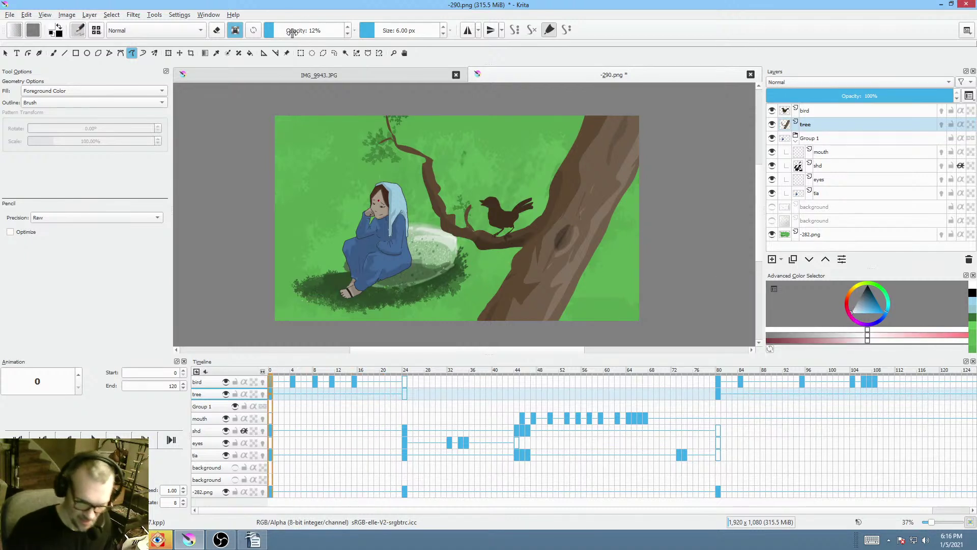
# - Select the bird layer at frame 0 and place it in its own layer group
pyautogui.click(839, 110)
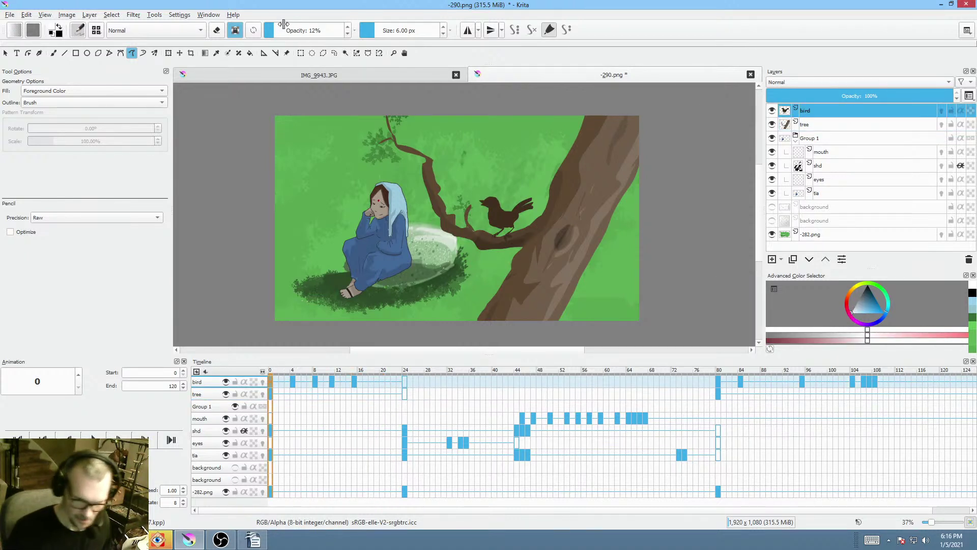
pyautogui.click(294, 381)
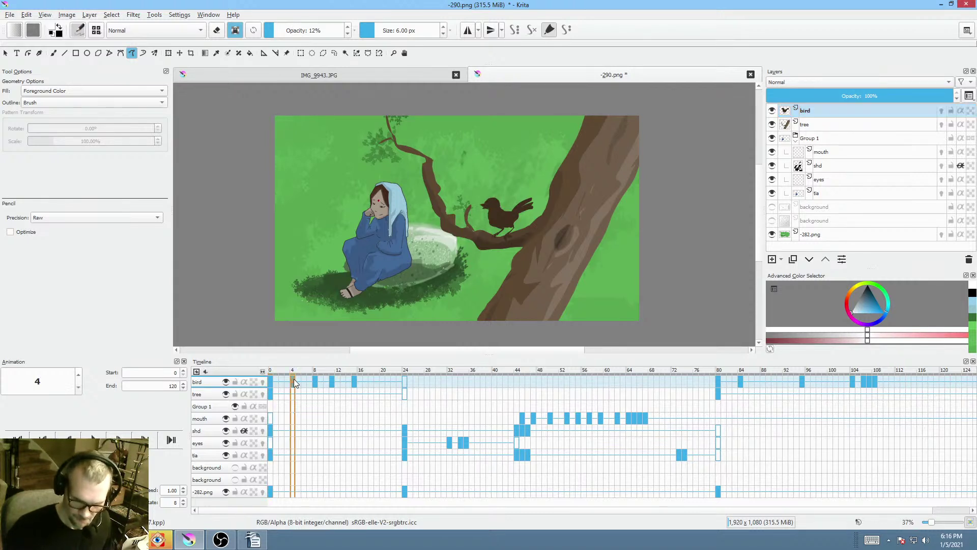
pyautogui.click(271, 381)
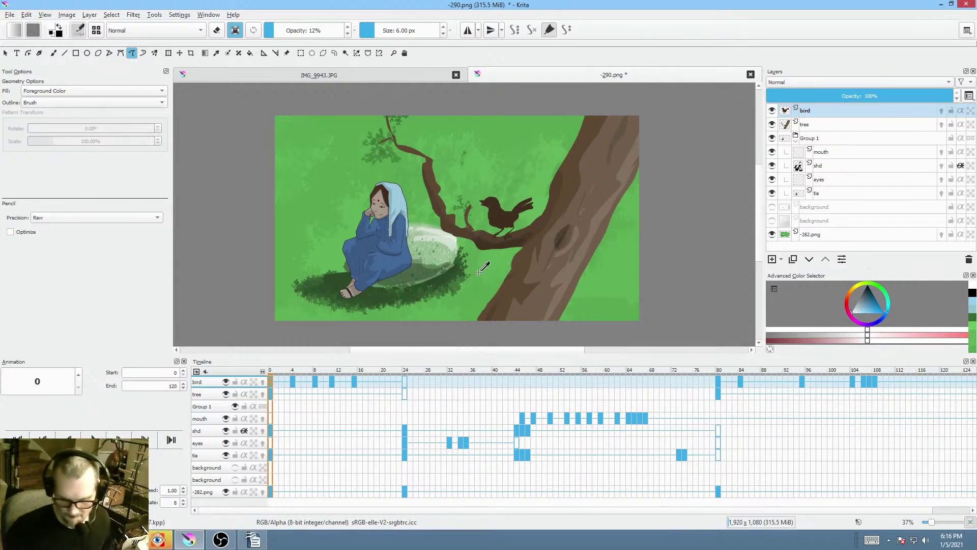
pyautogui.scroll(2, 478, 269)
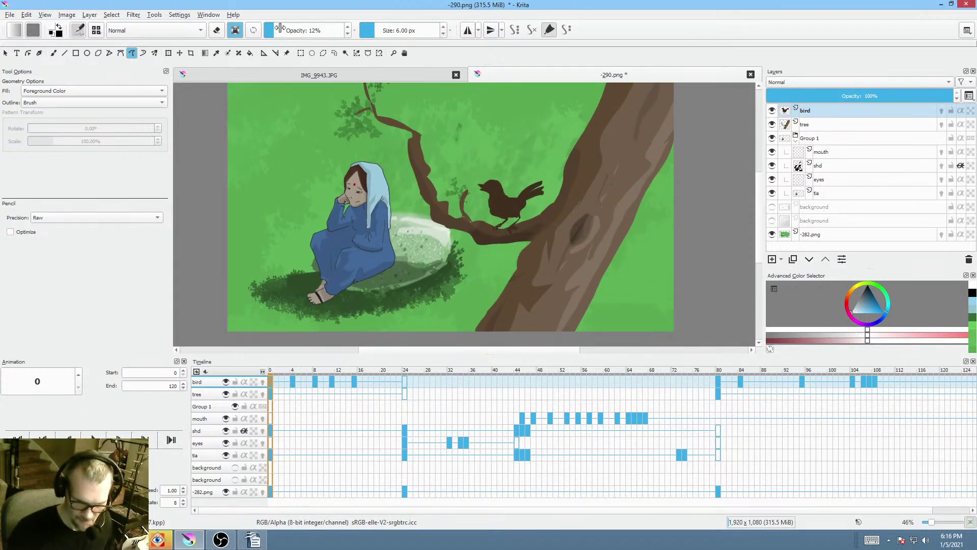
pyautogui.click(835, 111)
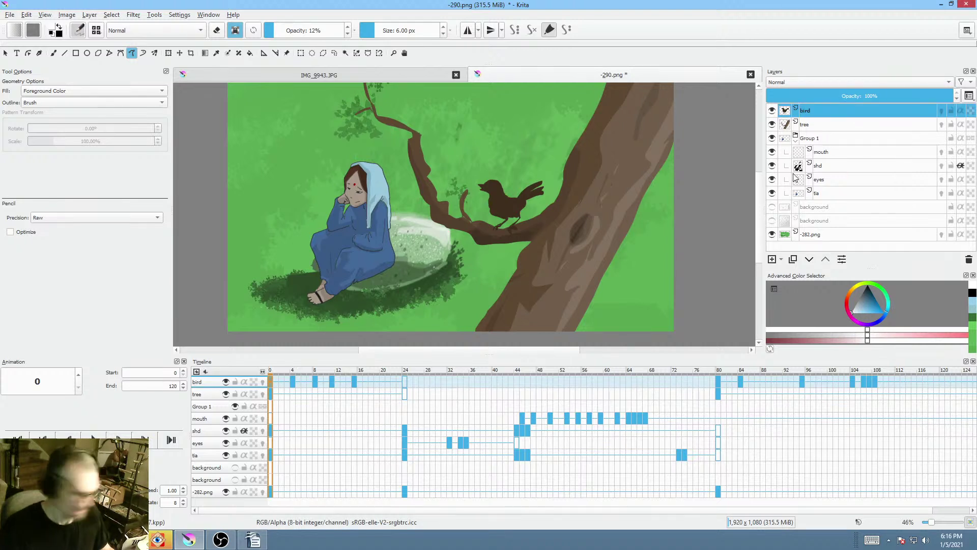
pyautogui.hotkey('ctrl', 'g')
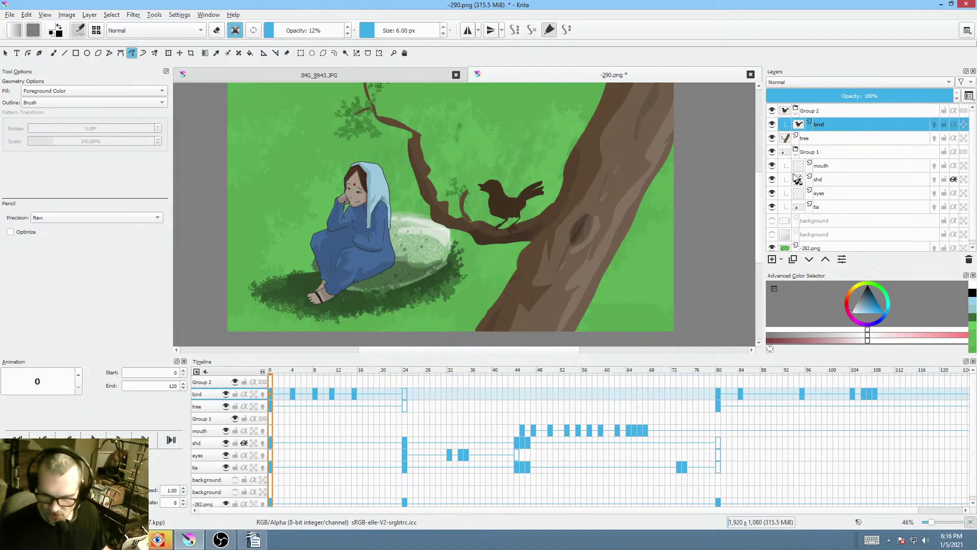
# - Duplicate the bird layer inside its group and set the copy's blending mode to Lighten
pyautogui.click(773, 259)
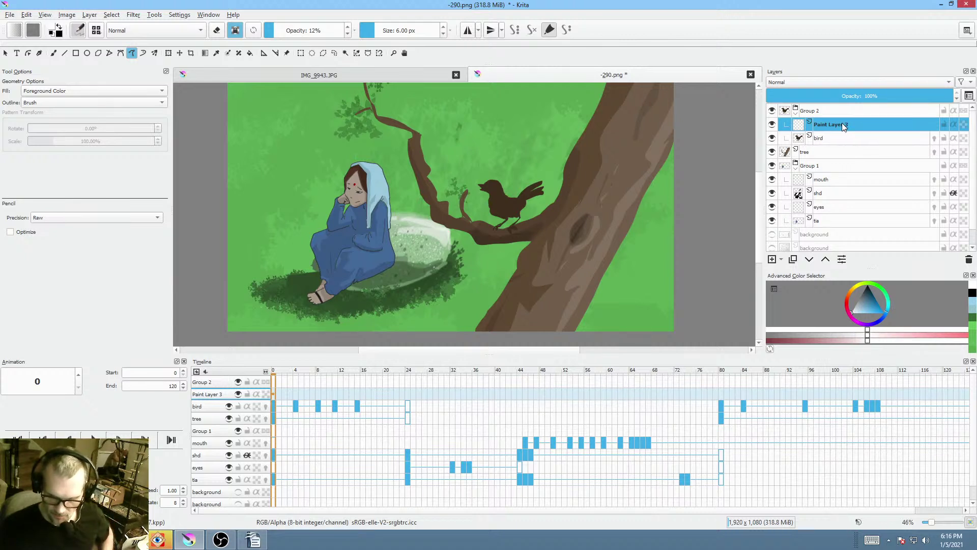
pyautogui.click(968, 260)
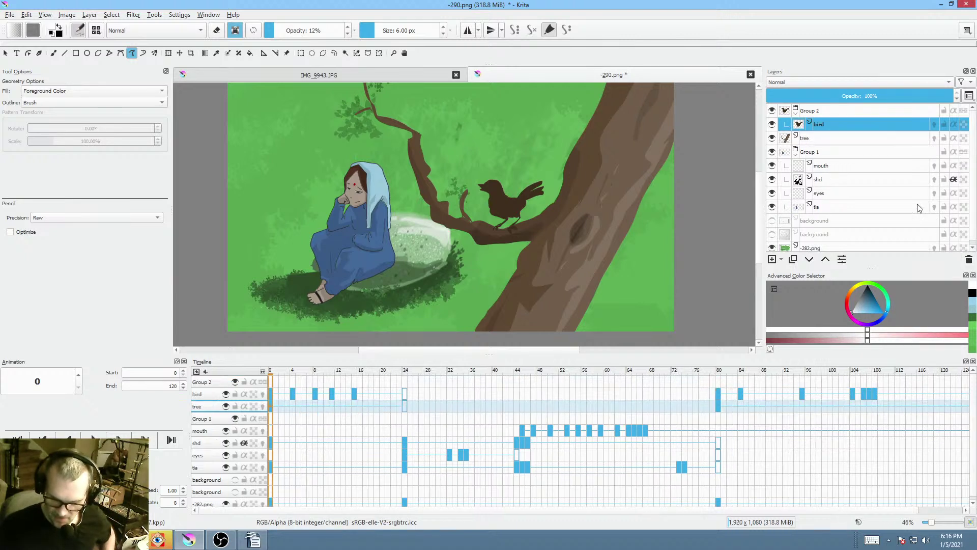
pyautogui.click(792, 260)
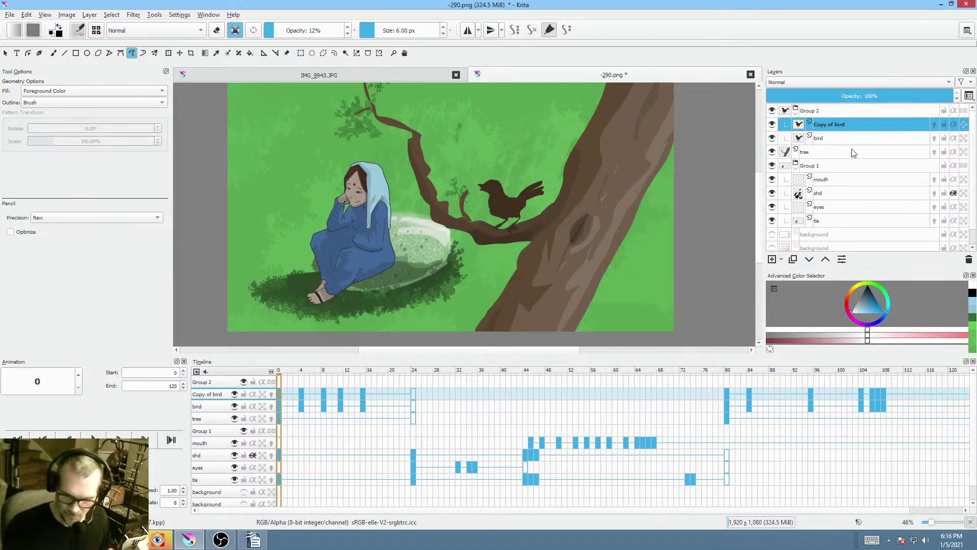
pyautogui.click(831, 84)
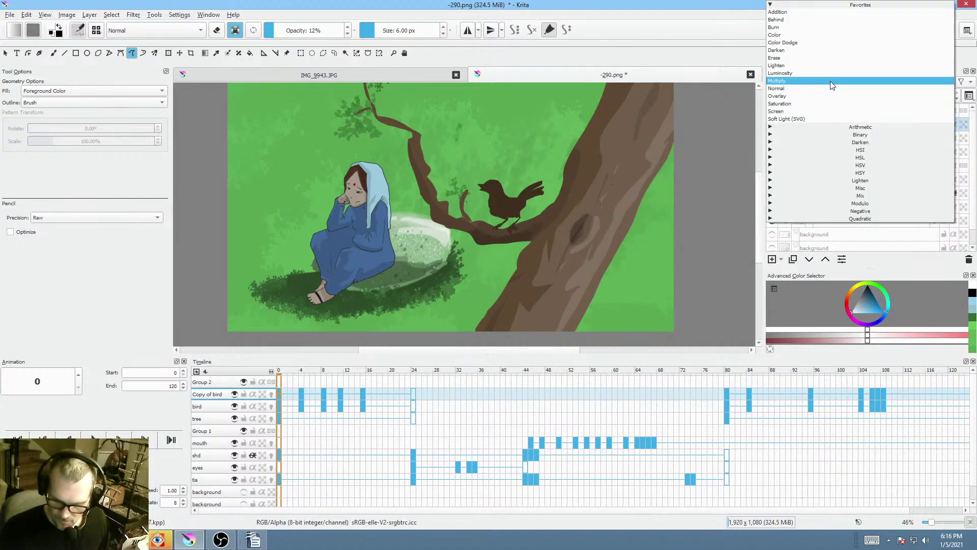
pyautogui.click(826, 19)
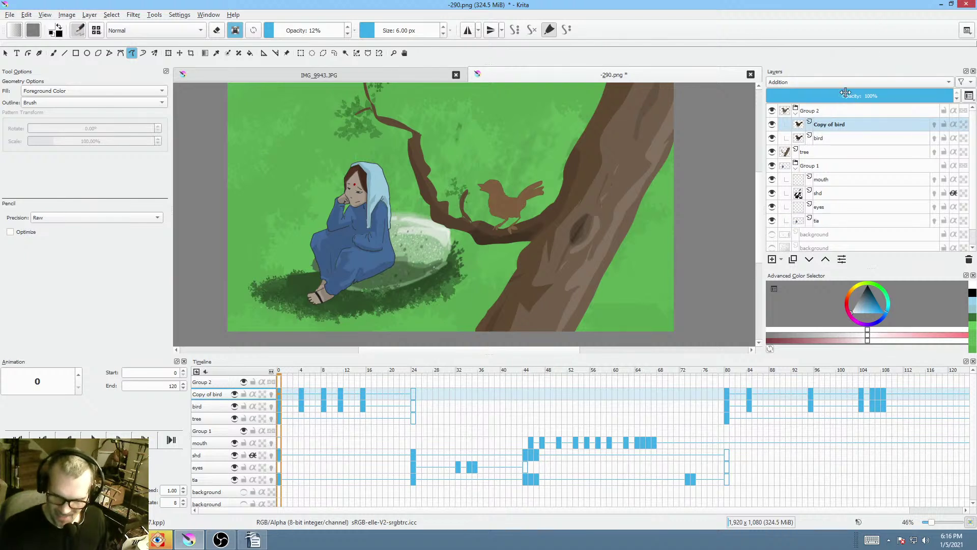
pyautogui.click(832, 82)
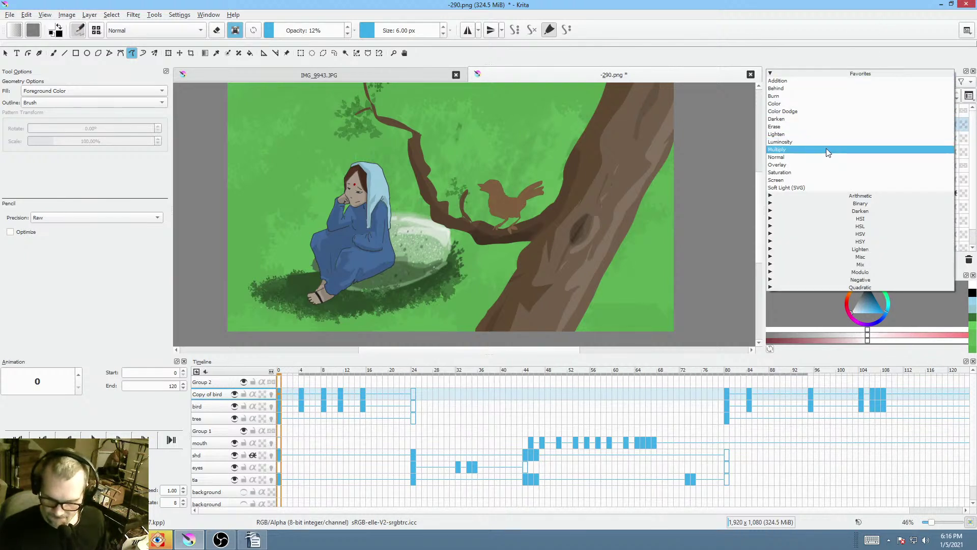
pyautogui.click(826, 134)
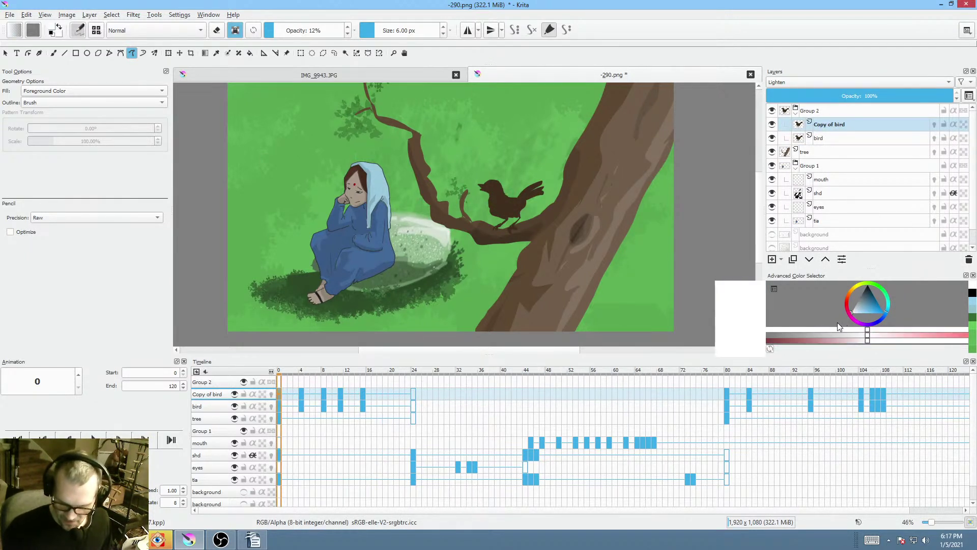
# - Set the brush opacity to 100%, enable inherit alpha on the copied bird layer, and paint a white highlight along the bird's back at frame 0
pyautogui.click(295, 30)
pyautogui.moveTo(295, 29); pyautogui.dragTo(423, 34)
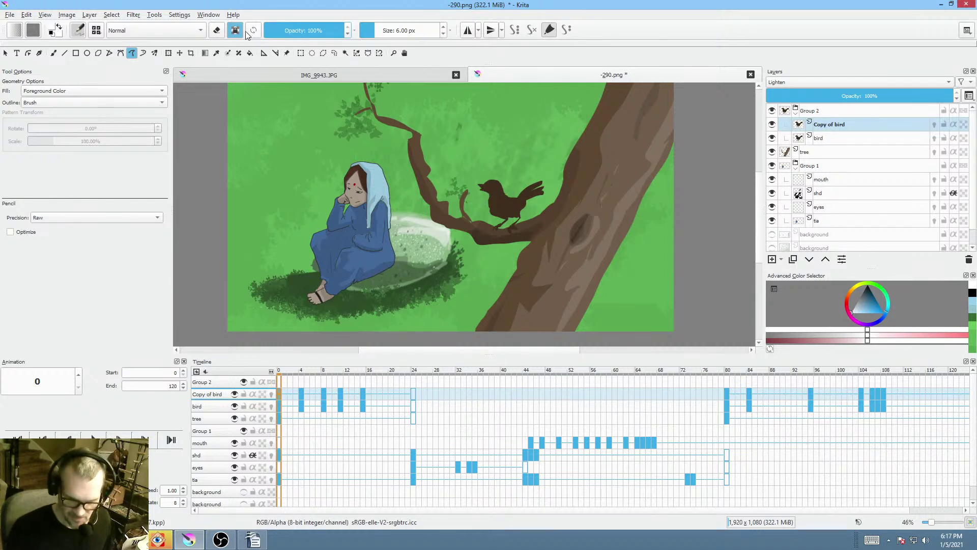
pyautogui.click(954, 124)
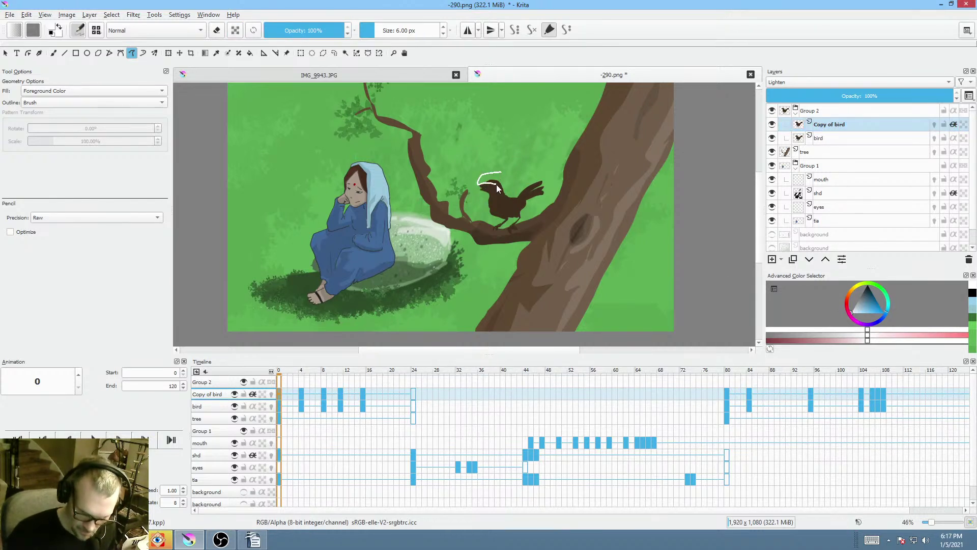
pyautogui.moveTo(537, 191); pyautogui.dragTo(541, 187)
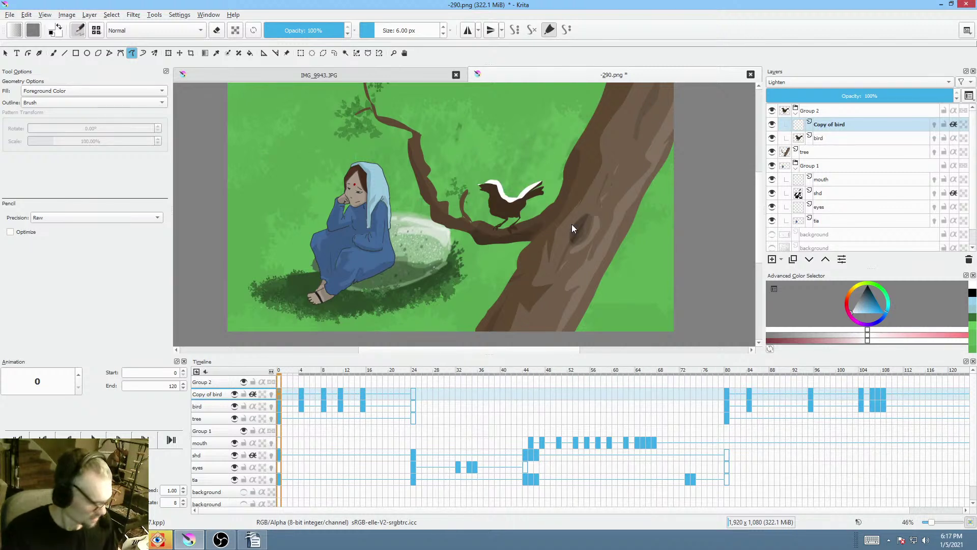
# - Paint white highlights along the bird's head, back and tail on the copied layer's keyframes at frames 4, 8, 11 and 15
pyautogui.press('.')
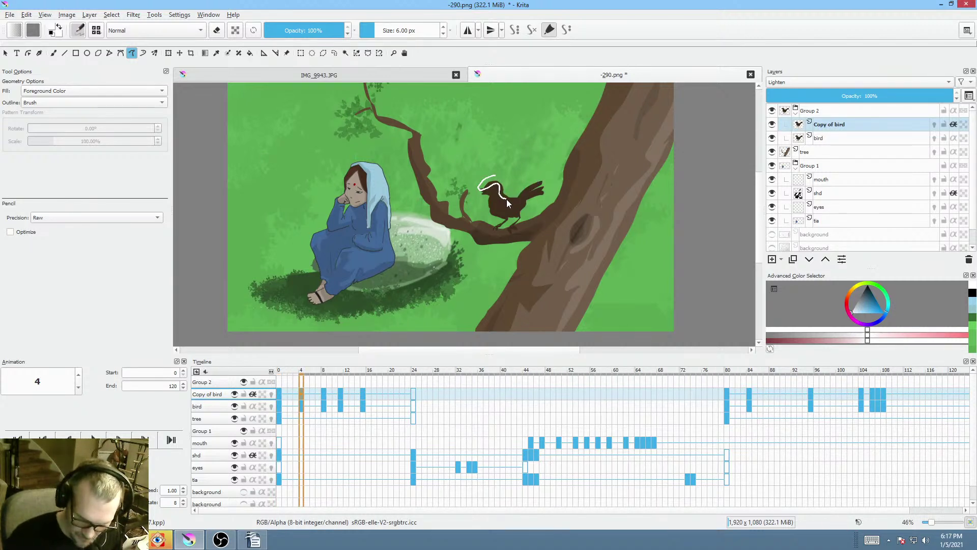
pyautogui.moveTo(524, 194); pyautogui.dragTo(525, 195)
pyautogui.press('.')
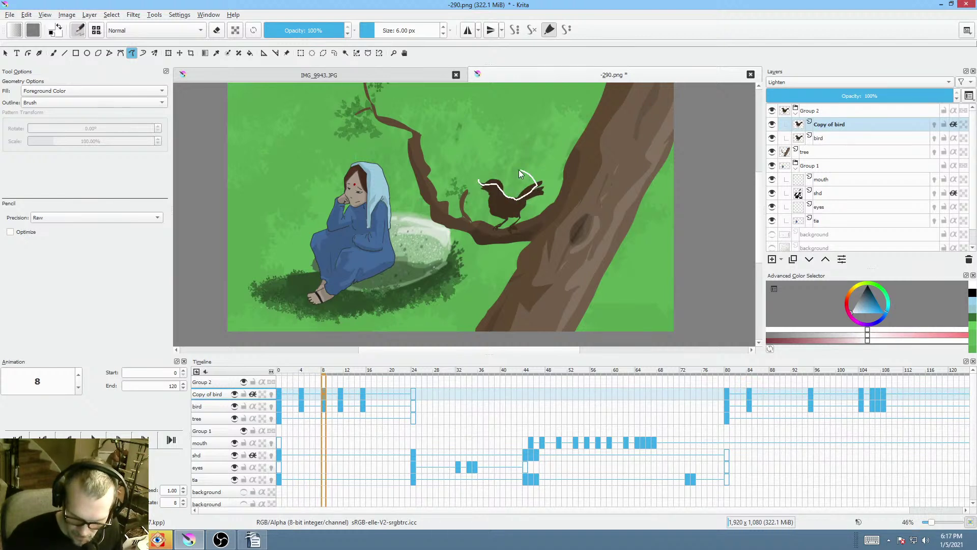
pyautogui.moveTo(519, 173); pyautogui.dragTo(514, 168)
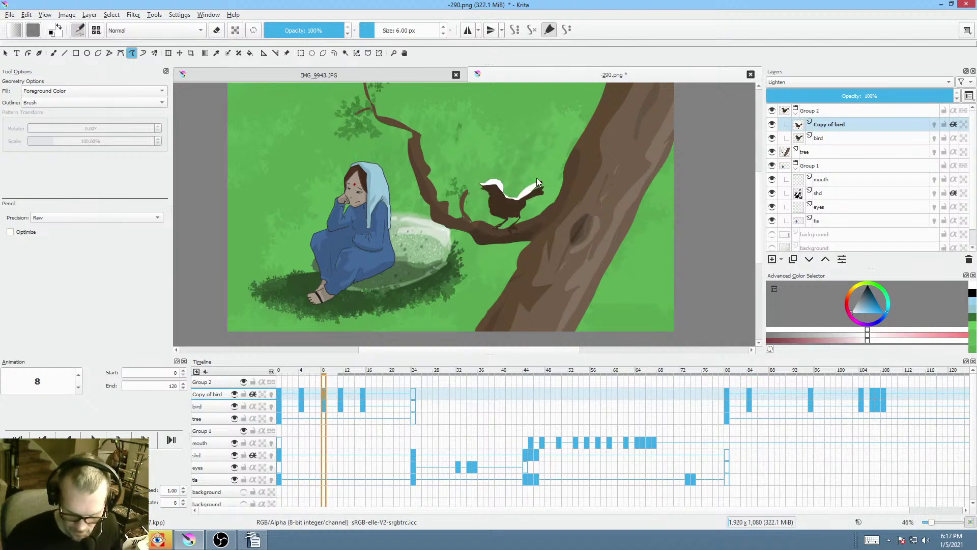
pyautogui.press('.')
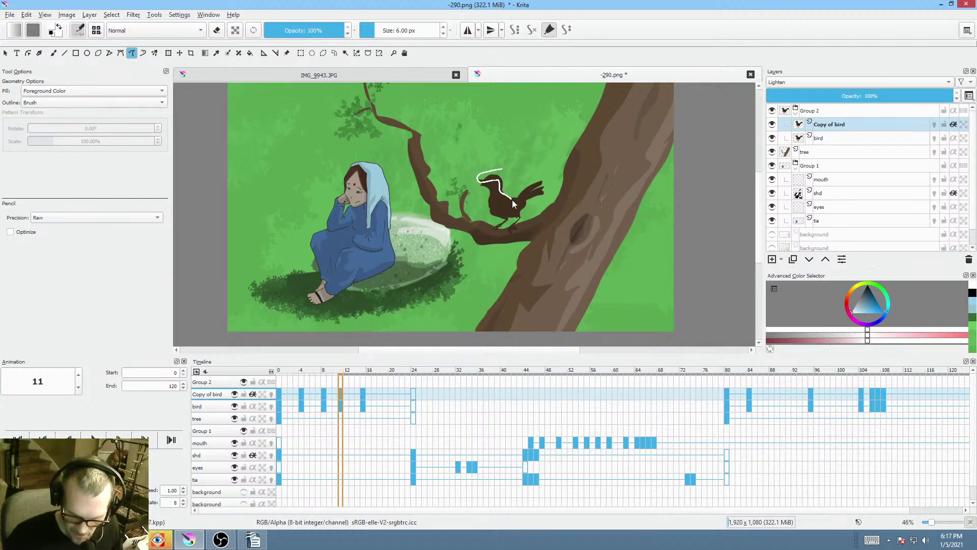
pyautogui.moveTo(536, 191); pyautogui.dragTo(541, 185)
pyautogui.press('.')
pyautogui.press(',')
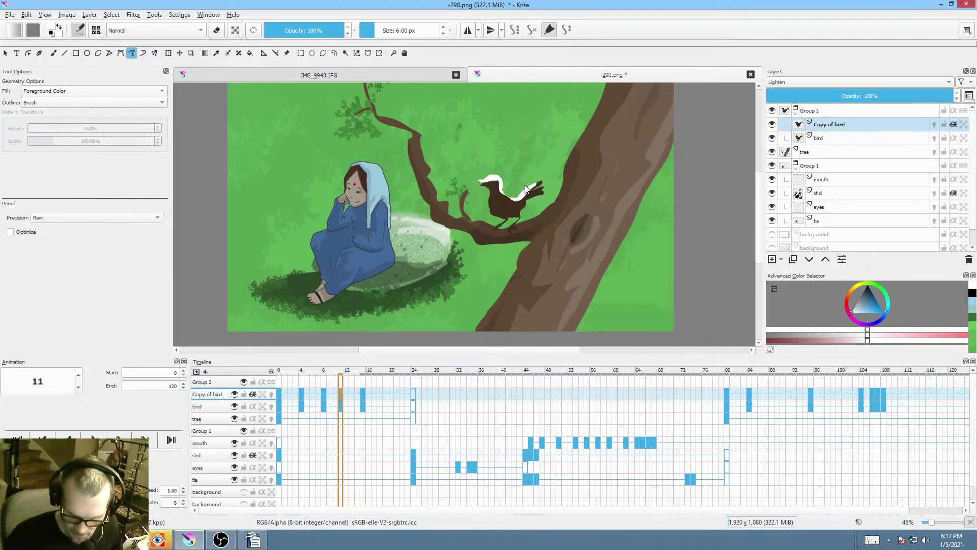
pyautogui.press('.')
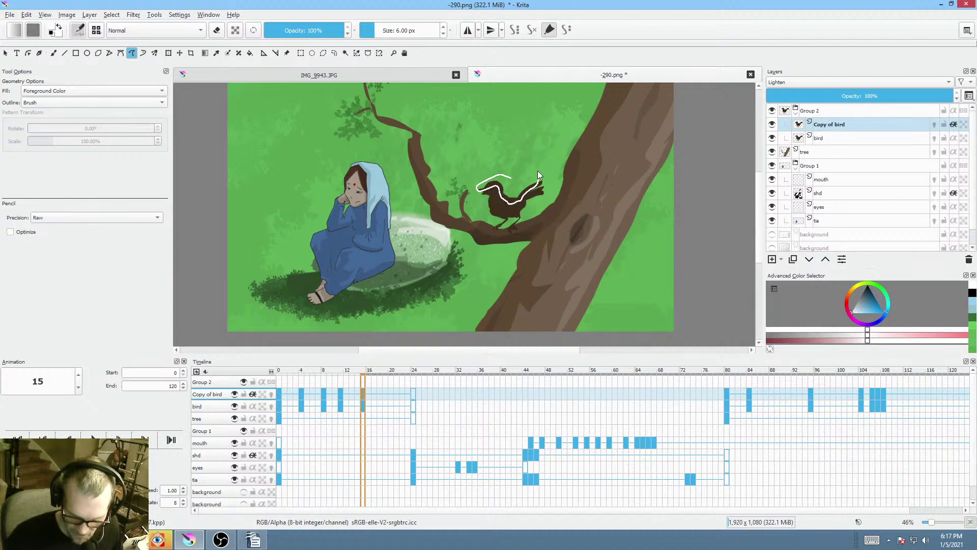
pyautogui.moveTo(538, 170); pyautogui.dragTo(536, 160)
# - Paint white highlights on the blue-grey bird's head and tree-facing side at frames 80, 84, 95 and 104
pyautogui.press('.')
pyautogui.press('.')
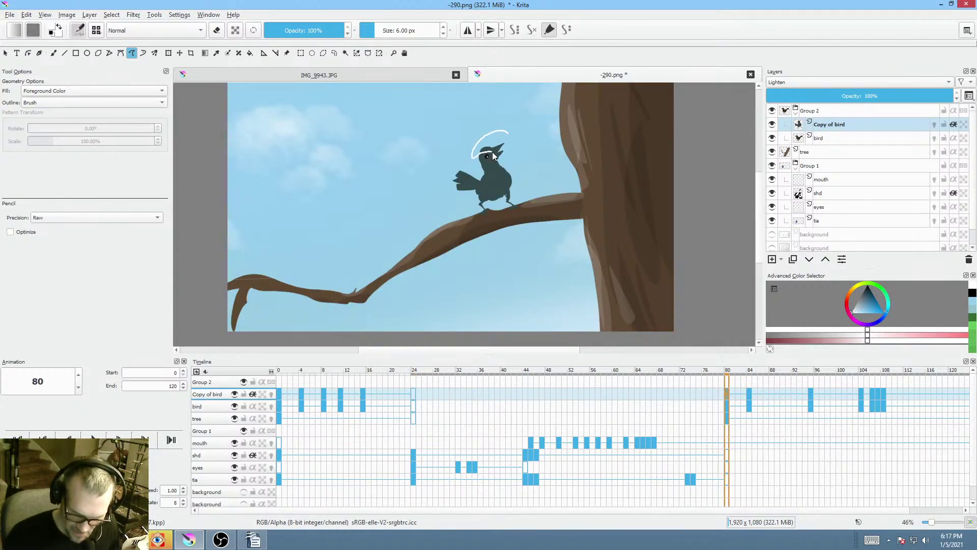
pyautogui.moveTo(498, 156); pyautogui.dragTo(500, 155)
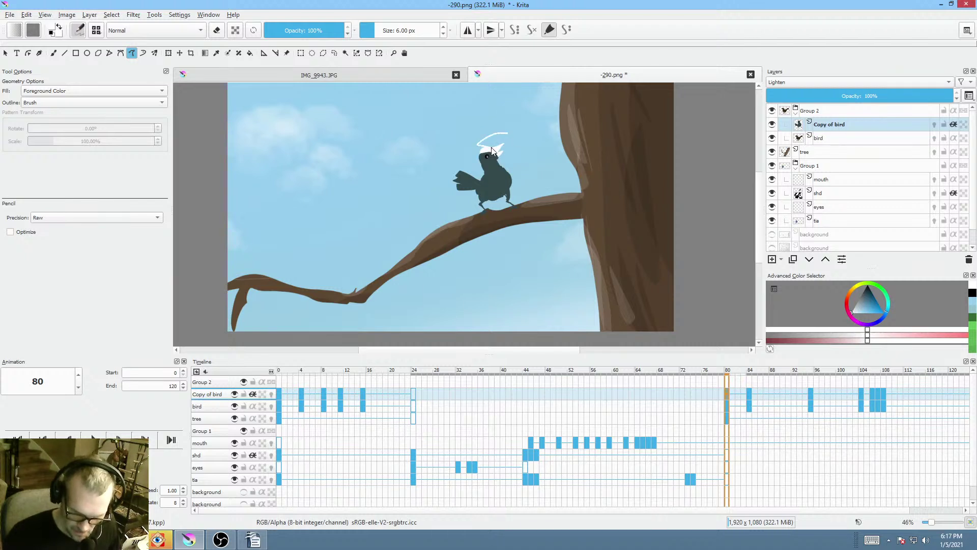
pyautogui.press('.')
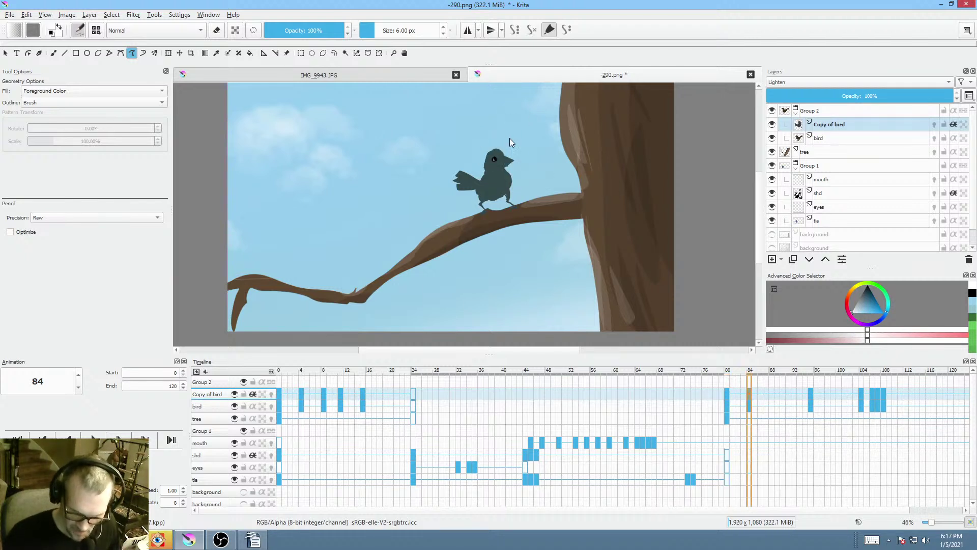
pyautogui.moveTo(498, 156); pyautogui.dragTo(506, 176)
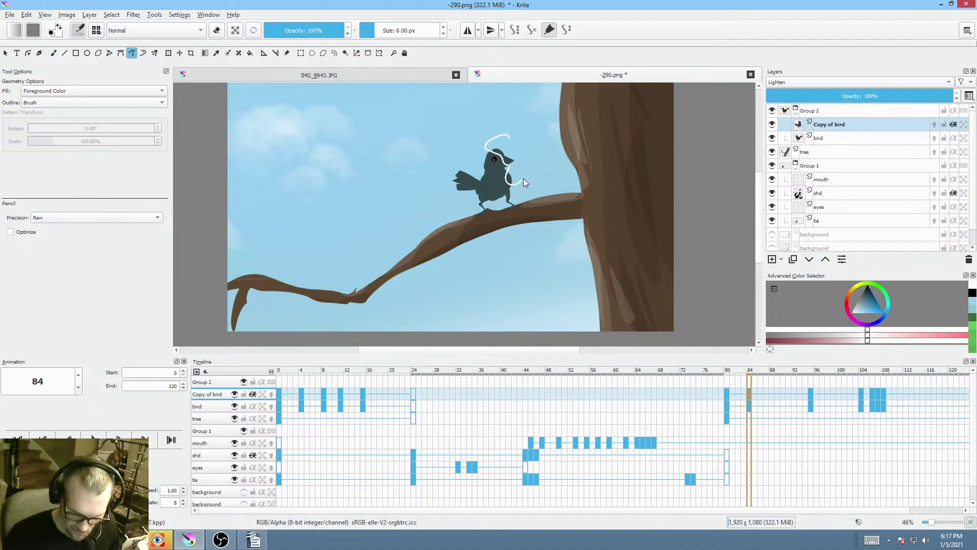
pyautogui.press('.')
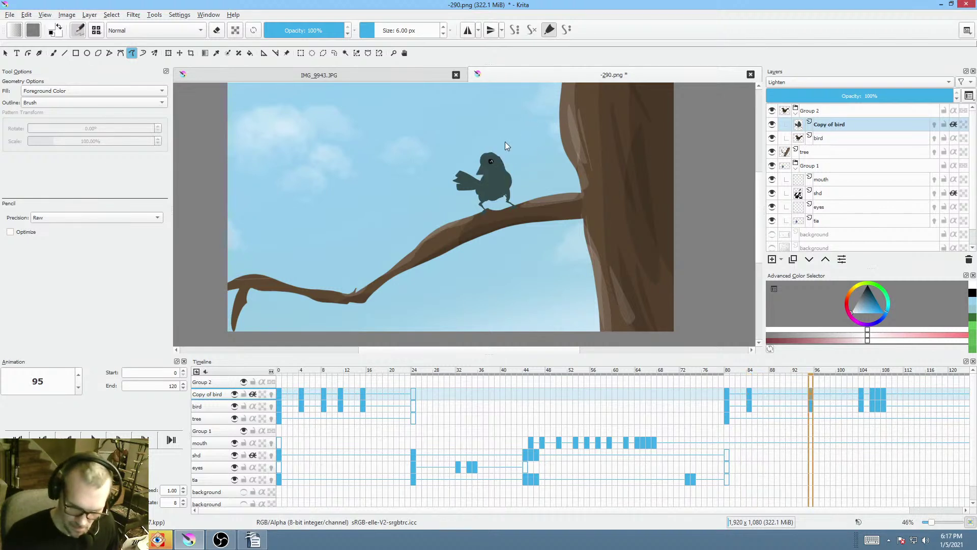
pyautogui.moveTo(510, 193); pyautogui.dragTo(511, 194)
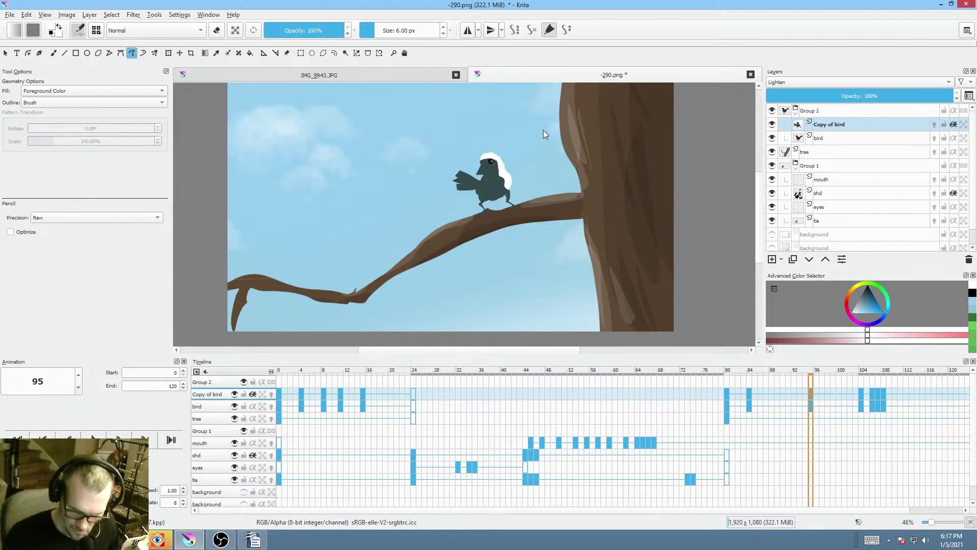
pyautogui.press('.')
pyautogui.moveTo(500, 149)
pyautogui.mouseDown()
pyautogui.moveTo(481, 162)
pyautogui.moveTo(496, 162)
pyautogui.moveTo(514, 193)
pyautogui.mouseUp()
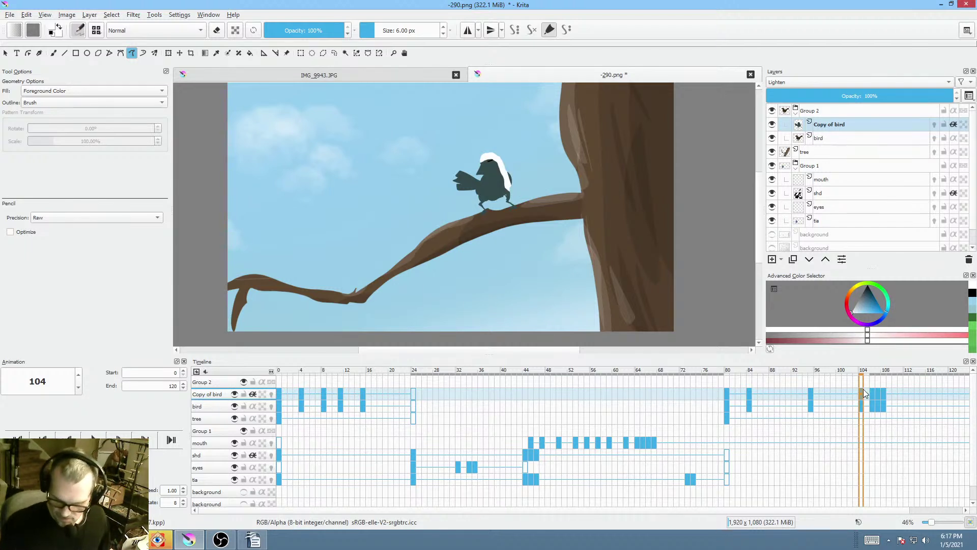
# - Delete the copied bird layer's keyframes from frame 104 to 108 and set the layer's opacity to 30%
pyautogui.moveTo(850, 393); pyautogui.dragTo(890, 393)
pyautogui.press('Delete')
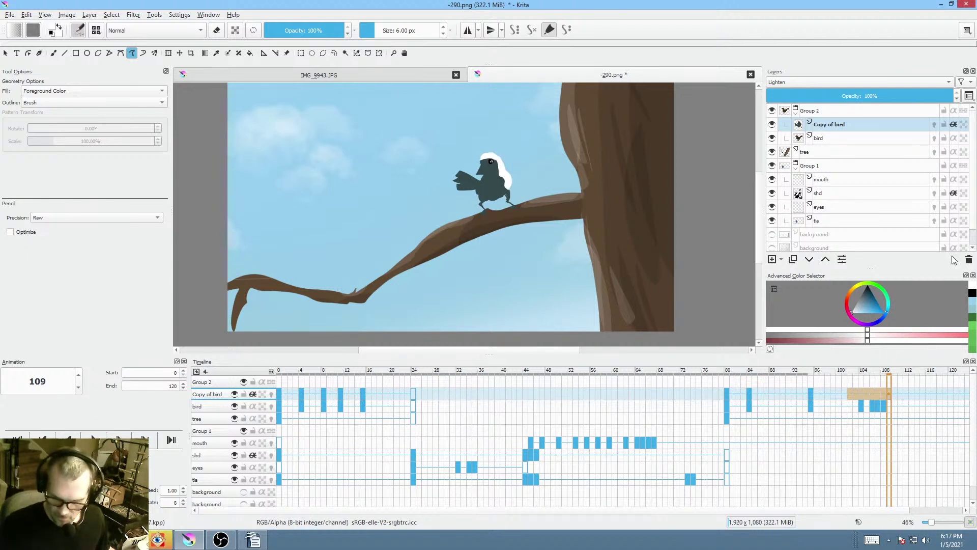
pyautogui.moveTo(916, 94); pyautogui.dragTo(823, 104)
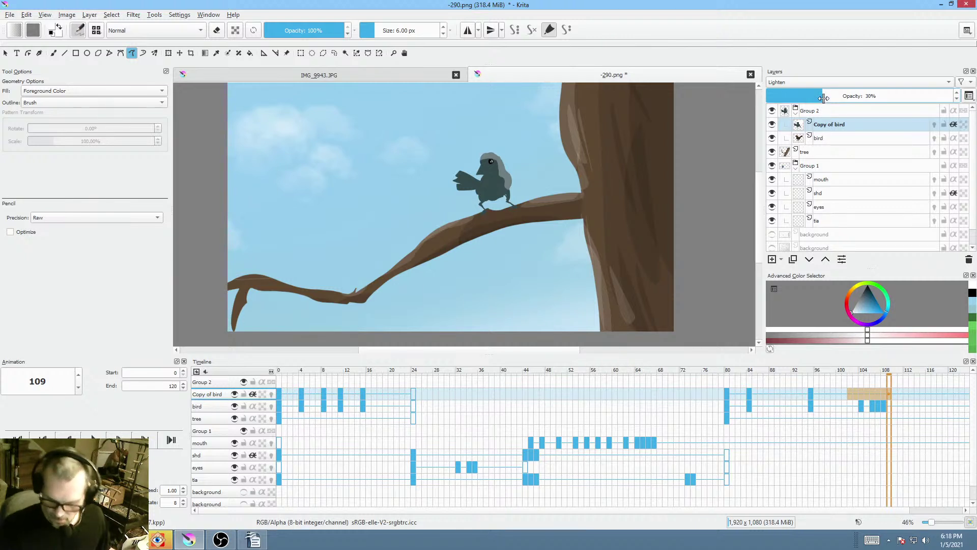
# - Sample the bird's dark blue-grey body colour and paint over the inner edges of its highlights at frames 95, 84 and 80
pyautogui.click(806, 370)
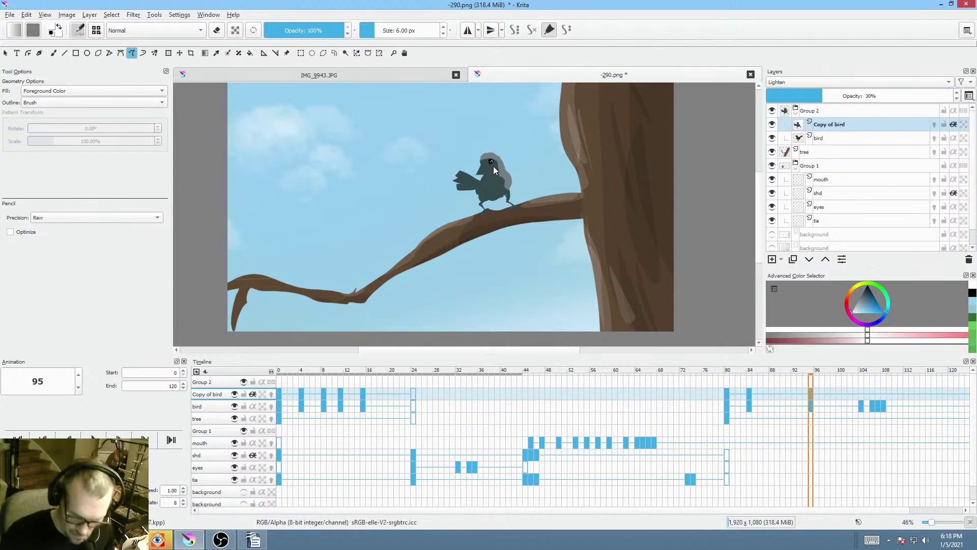
pyautogui.keyDown('ctrl'); pyautogui.click(492, 168); pyautogui.keyUp('ctrl')
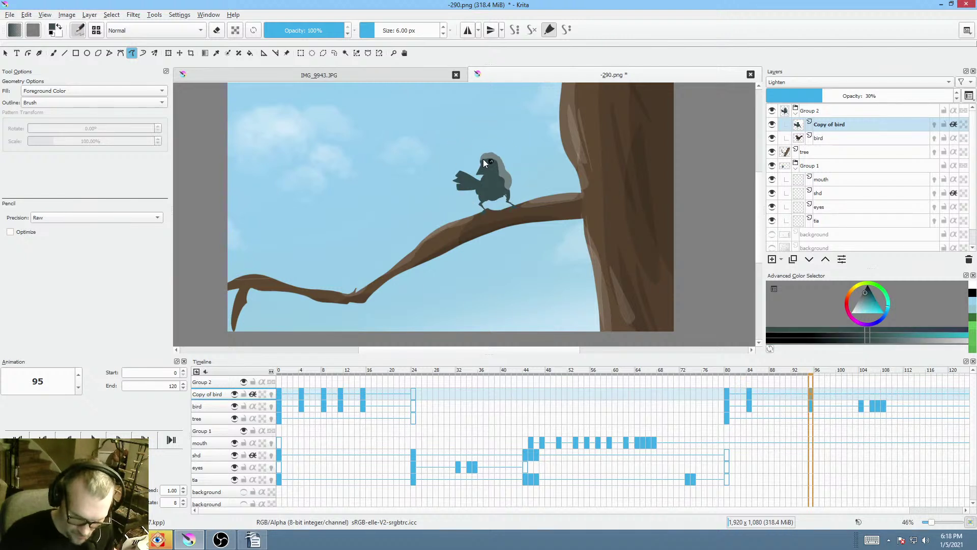
pyautogui.moveTo(501, 173); pyautogui.dragTo(507, 181)
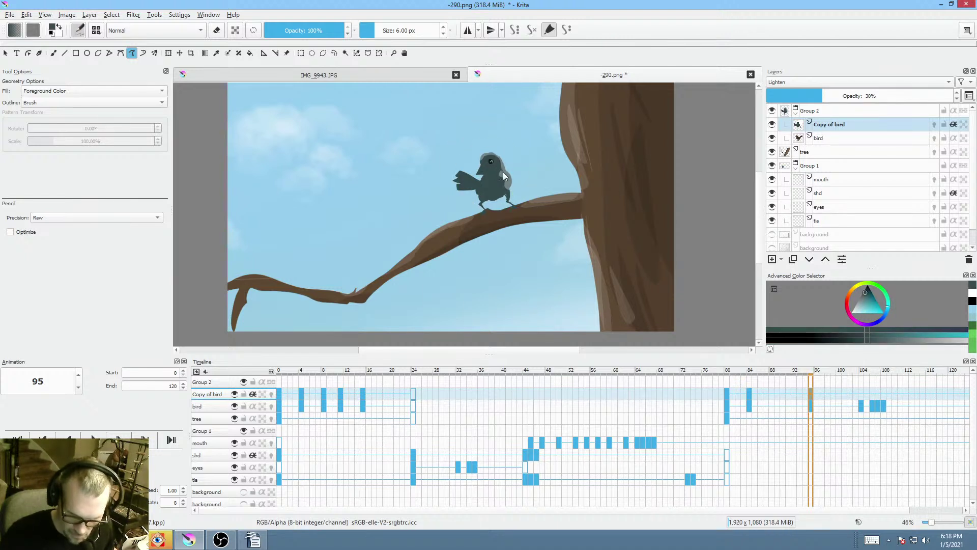
pyautogui.press(',')
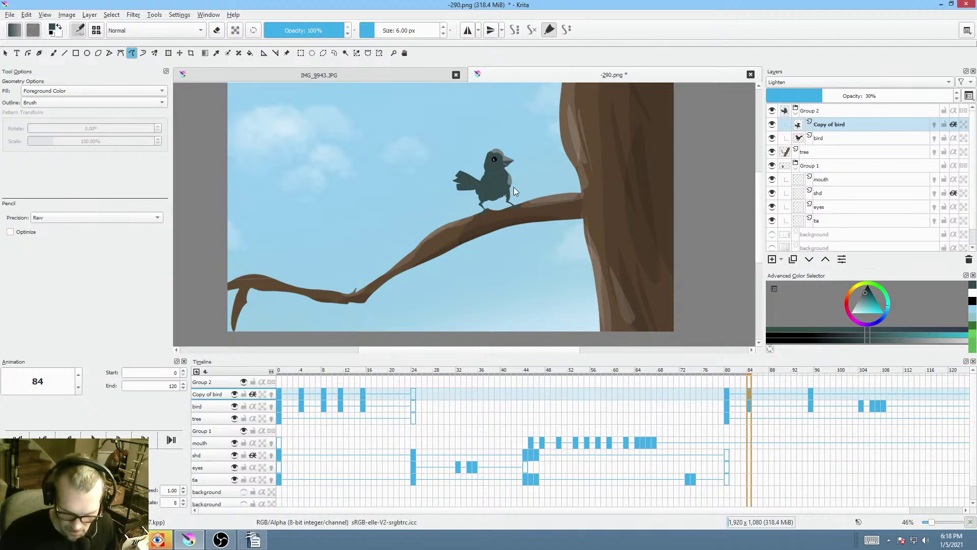
pyautogui.press('.')
pyautogui.press(',')
pyautogui.press(',')
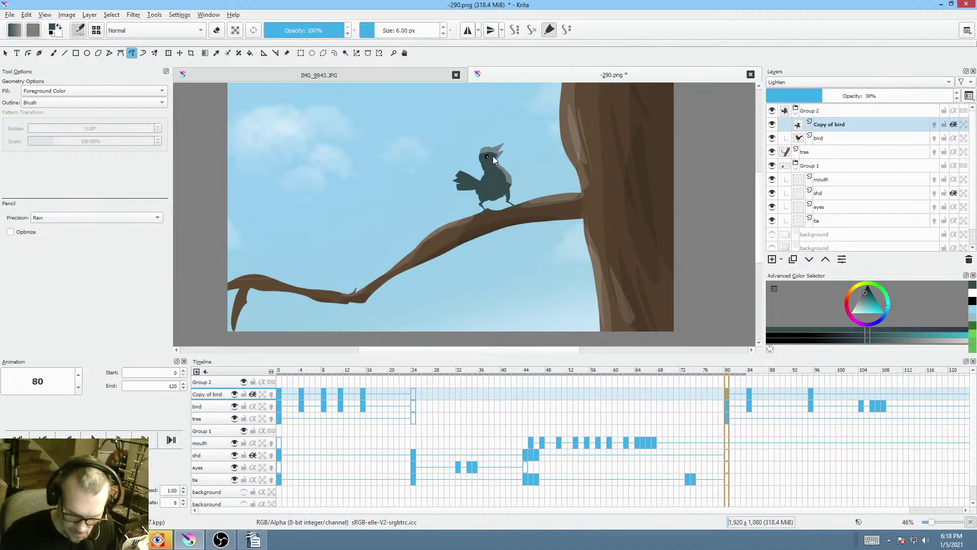
pyautogui.moveTo(502, 162); pyautogui.dragTo(501, 159)
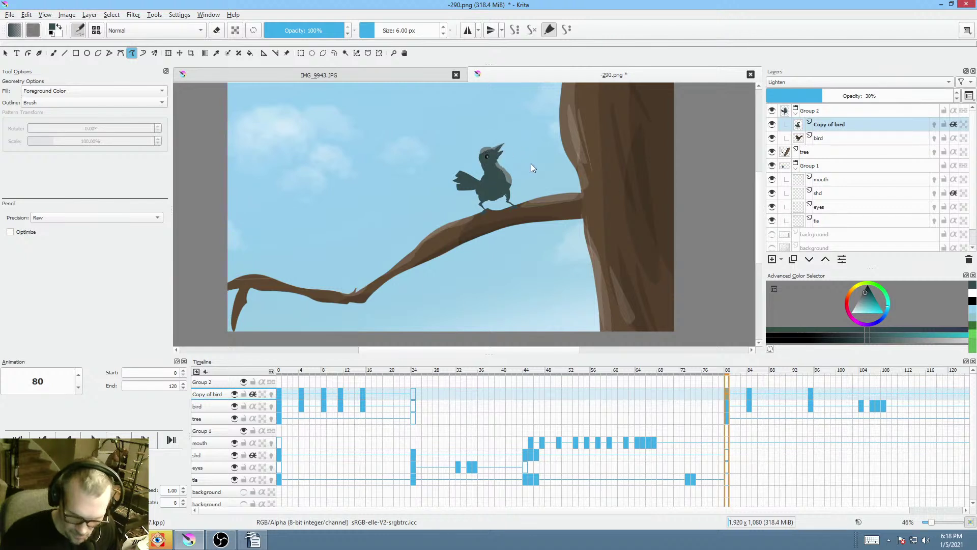
# - Sample the bird's dark brown body colour and paint over the inner edges of its highlights on the keyframes from frame 15 back to 0
pyautogui.press(',')
pyautogui.press(',')
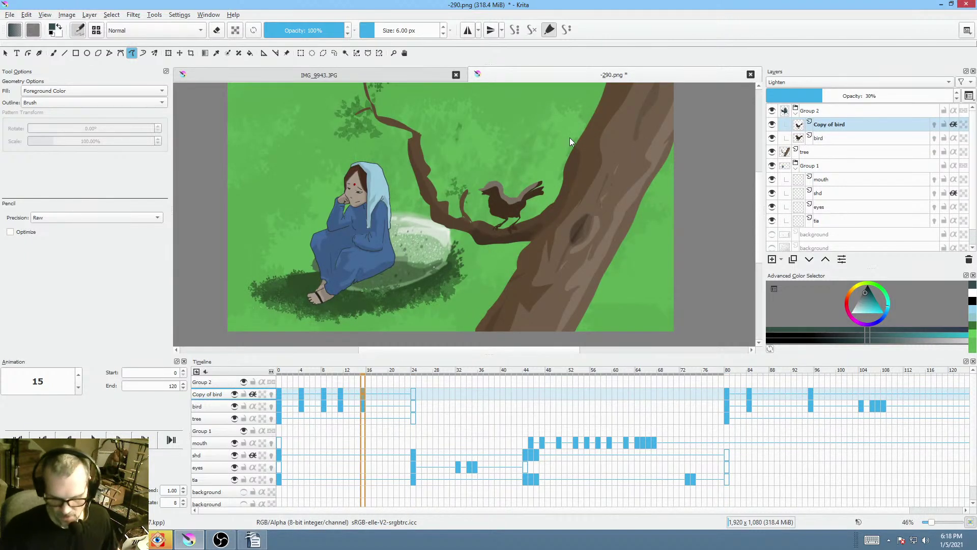
pyautogui.keyDown('ctrl'); pyautogui.click(514, 202); pyautogui.keyUp('ctrl')
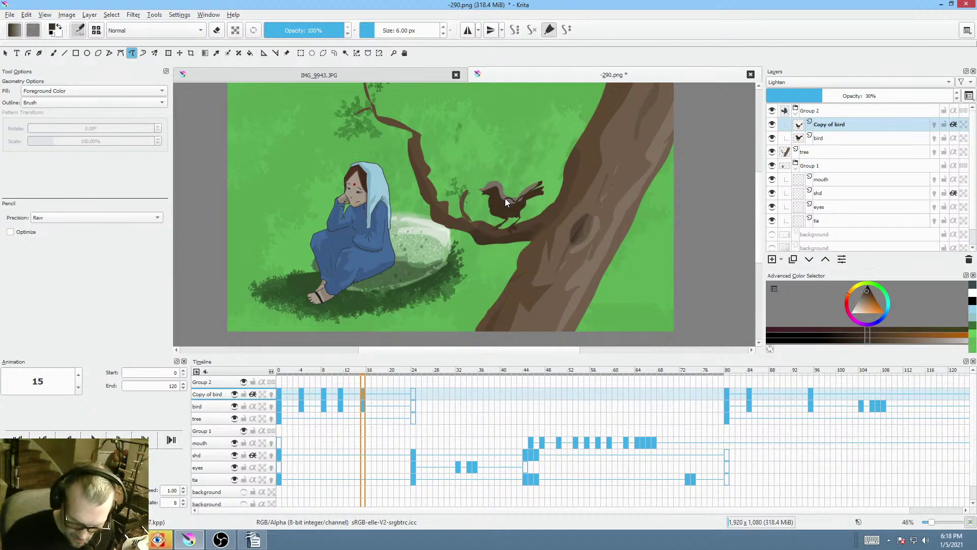
pyautogui.moveTo(484, 184); pyautogui.dragTo(496, 200)
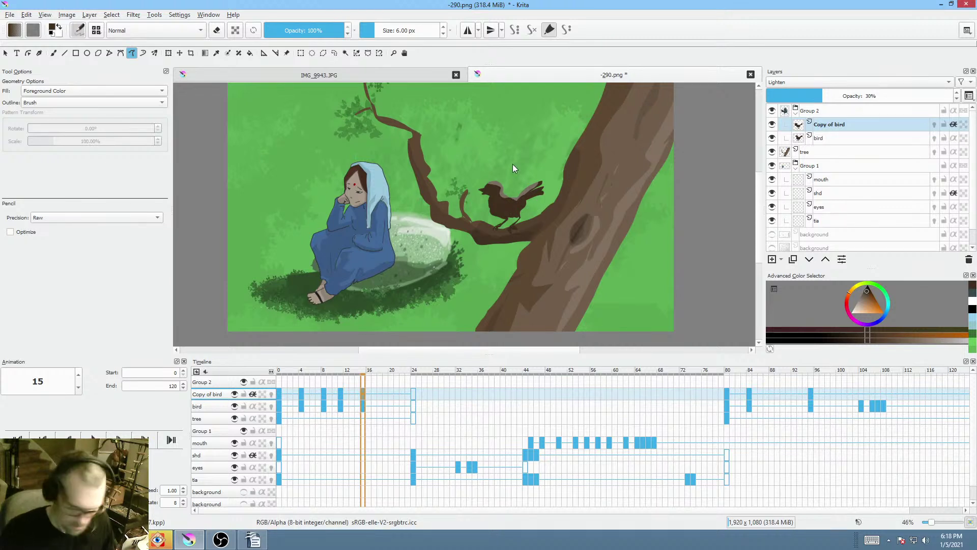
pyautogui.press(',')
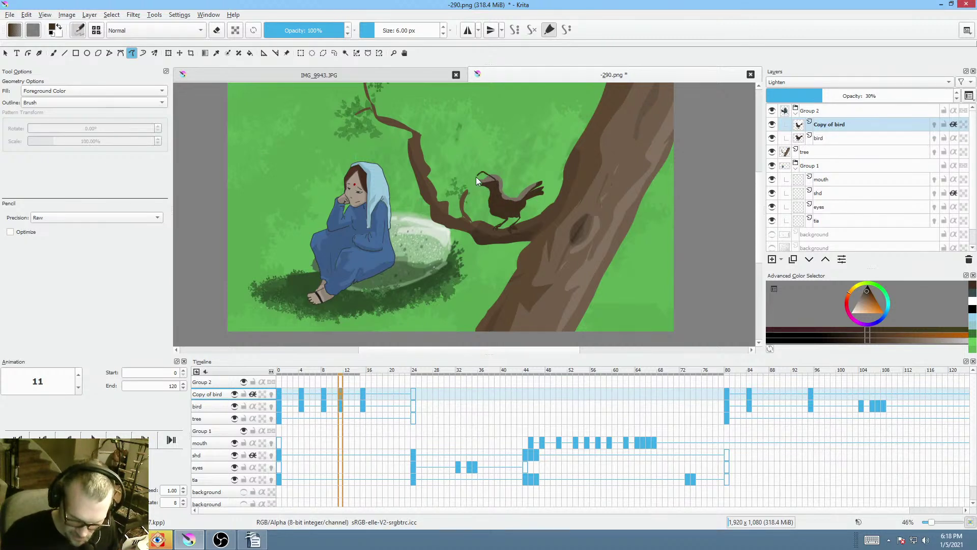
pyautogui.press(',')
pyautogui.press(',')
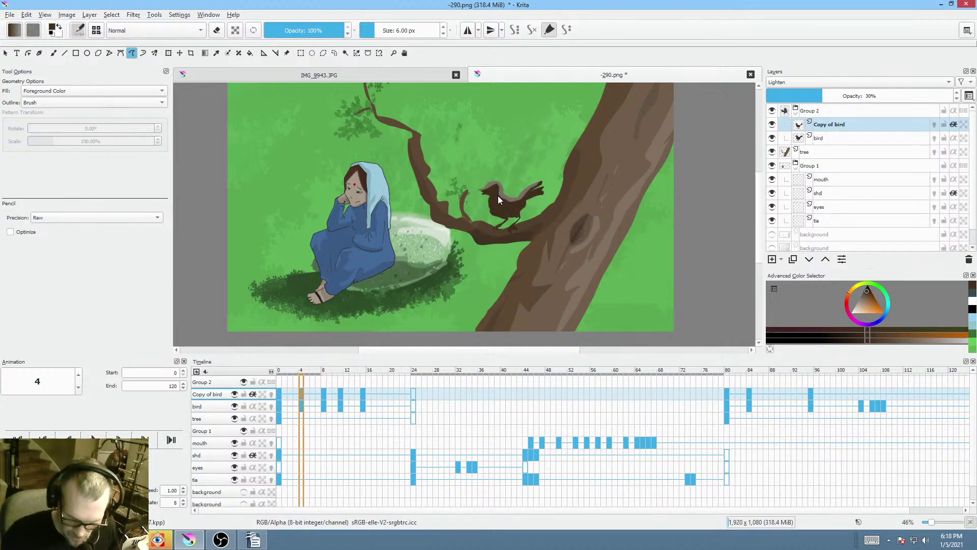
pyautogui.press(',')
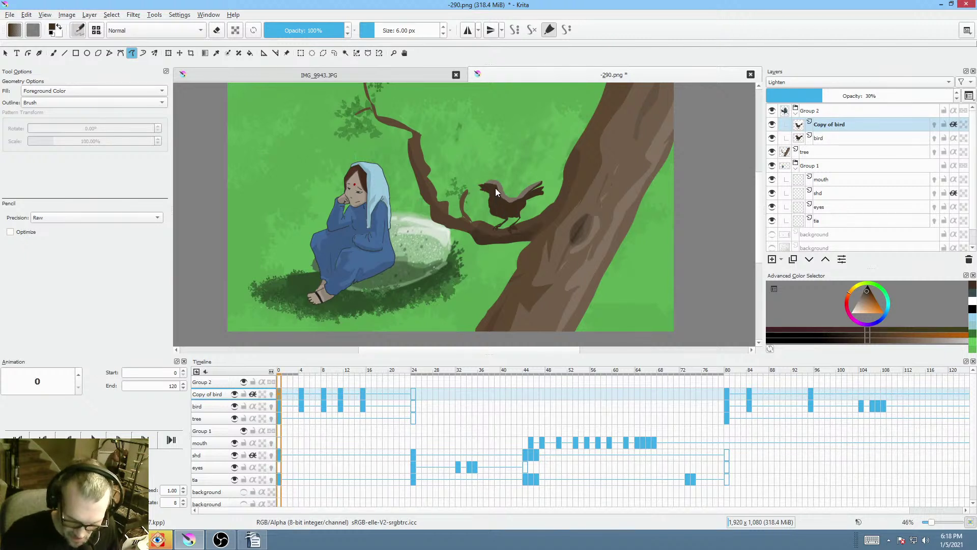
# - Set the paint colour to white and repaint the highlight down the back of the bird's neck at frame 8
pyautogui.press('.')
pyautogui.press('.')
pyautogui.press('.')
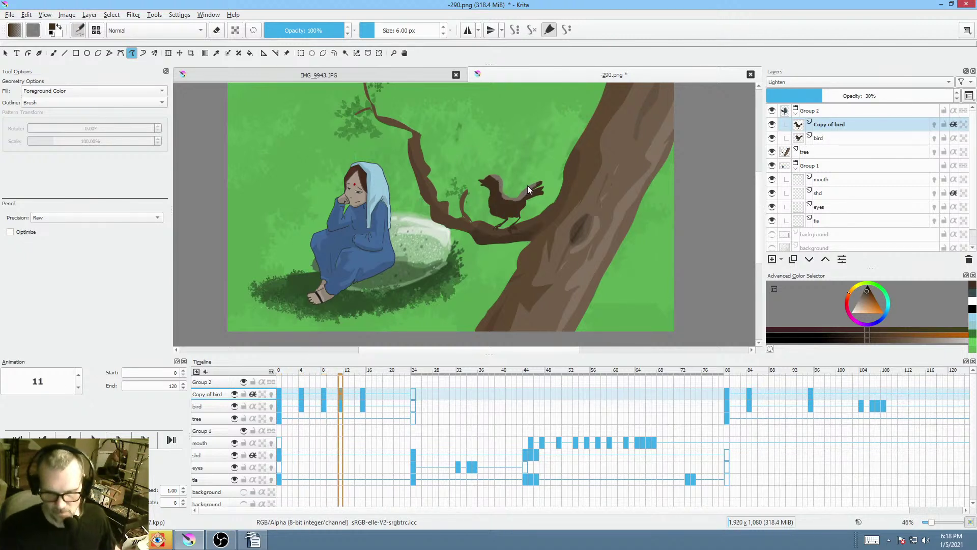
pyautogui.press(',')
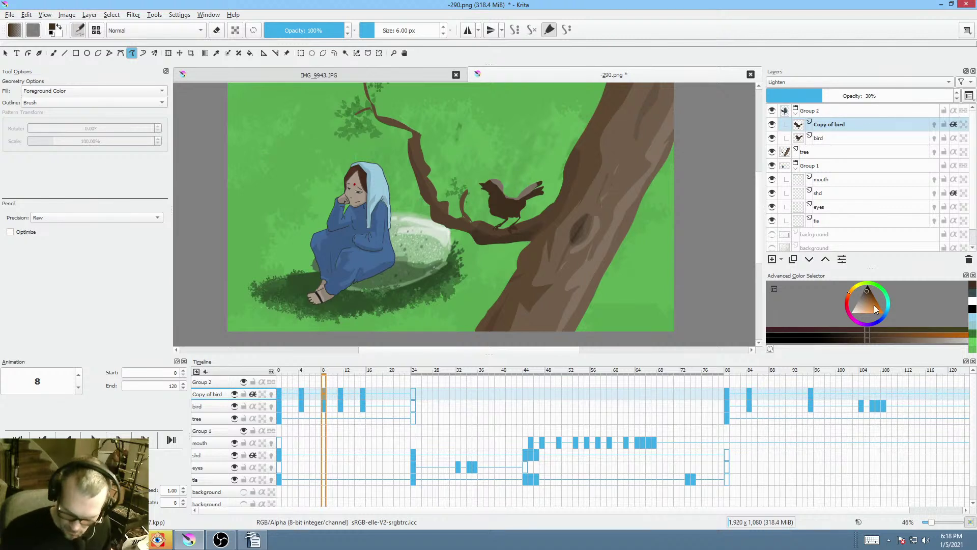
pyautogui.moveTo(874, 308); pyautogui.dragTo(838, 322)
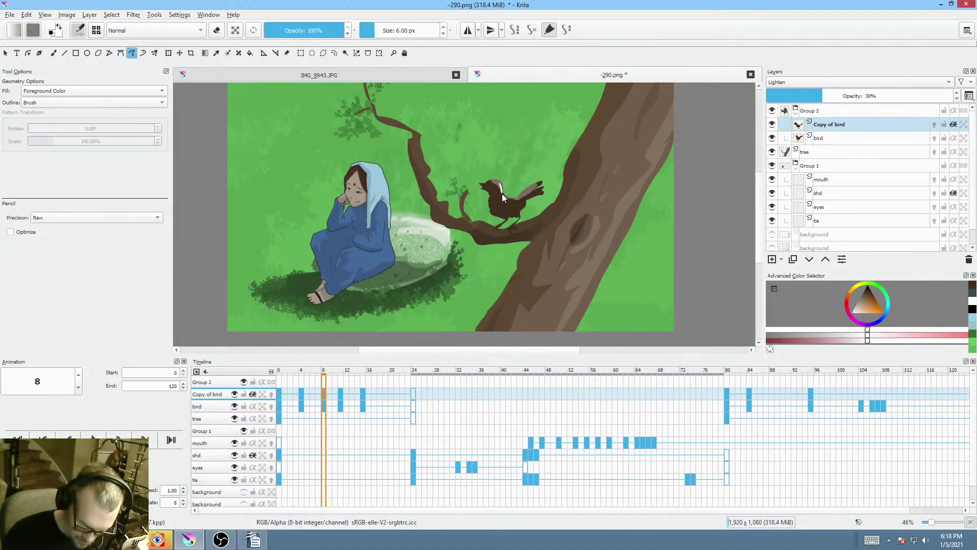
pyautogui.moveTo(502, 193); pyautogui.dragTo(502, 192)
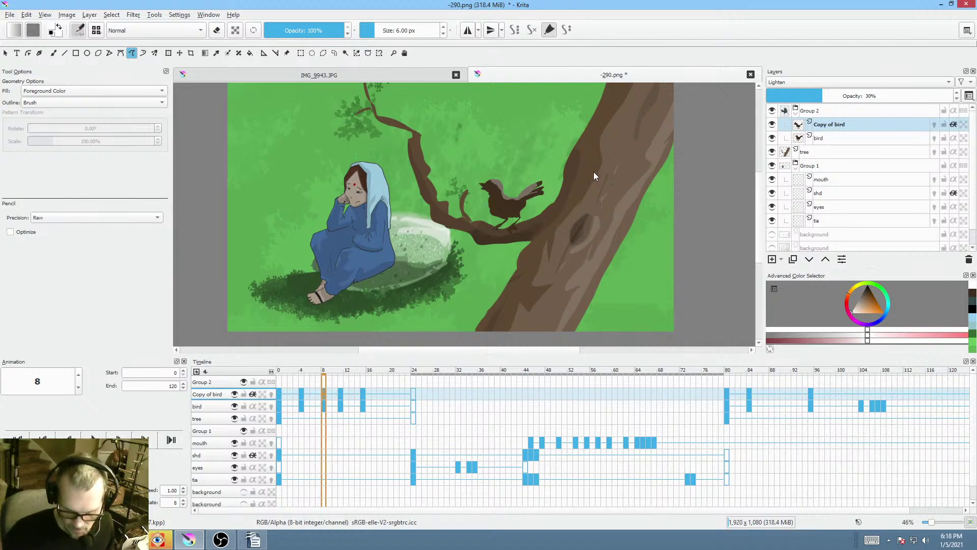
# - Return to frame 0, save the image as PNG together with a Krita file, and open the animation rendering settings
pyautogui.scroll(-1, 511, 255)
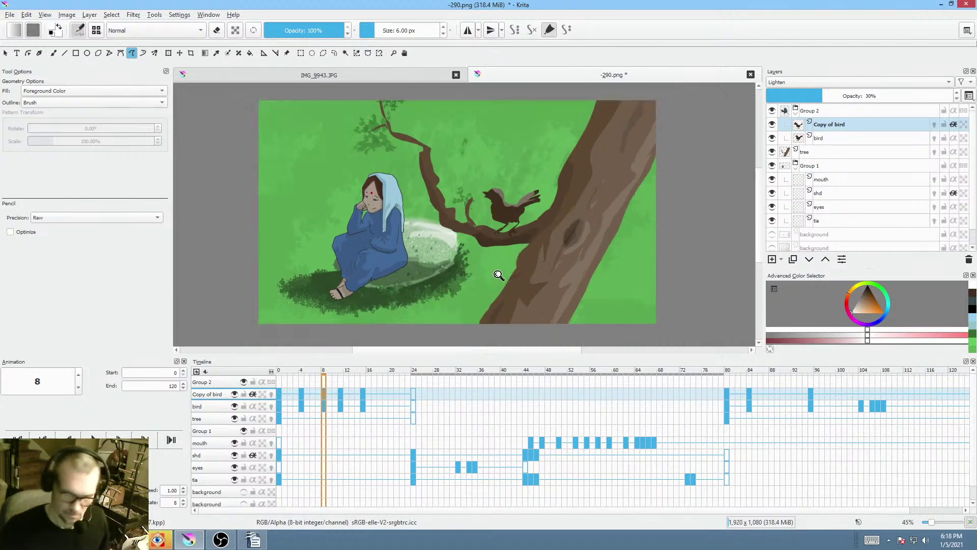
pyautogui.click(279, 394)
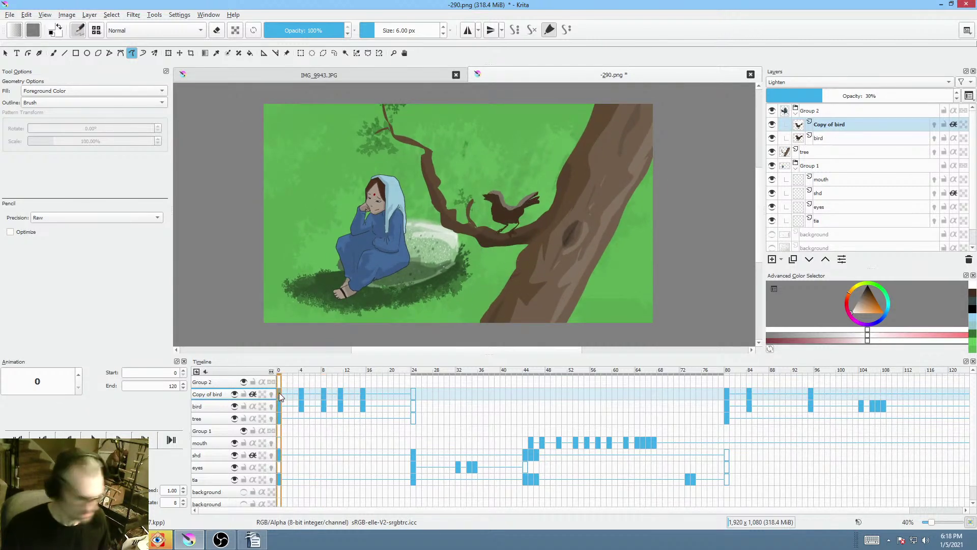
pyautogui.click(9, 14)
pyautogui.click(23, 61)
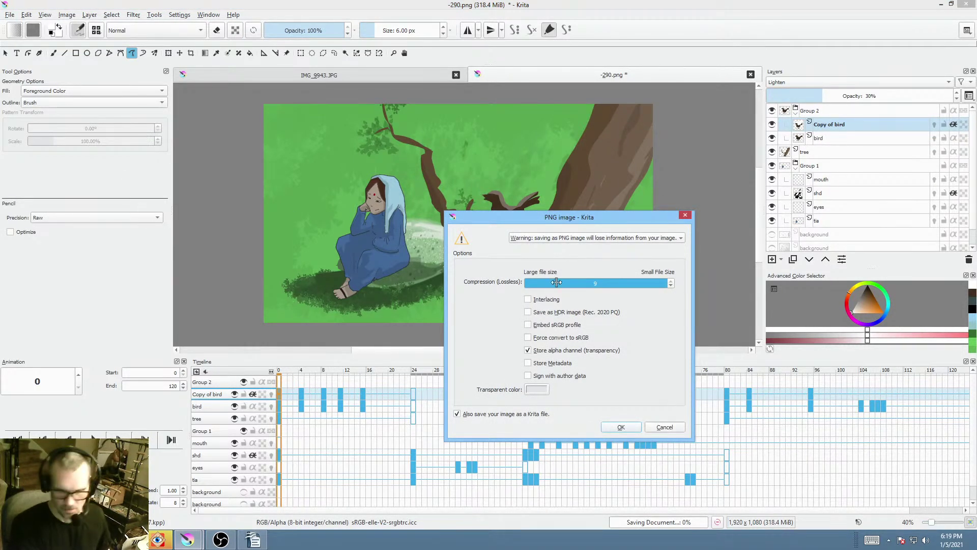
pyautogui.click(621, 427)
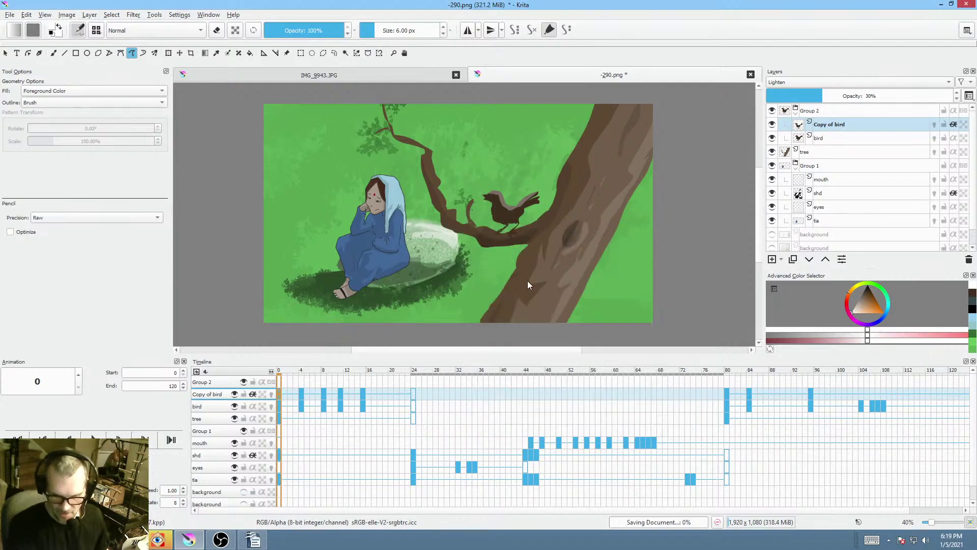
pyautogui.scroll(-2, 511, 276)
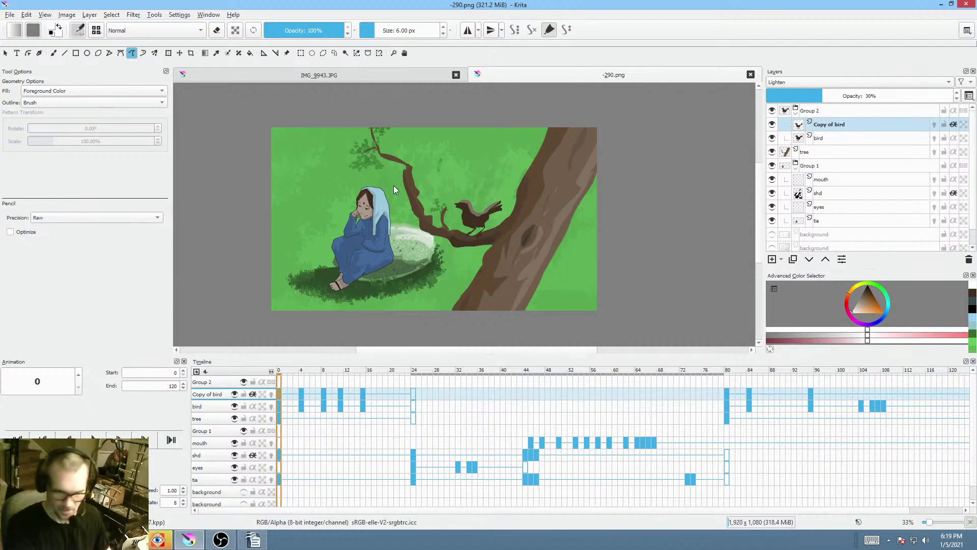
pyautogui.hotkey('ctrl', 'shift', 'r')
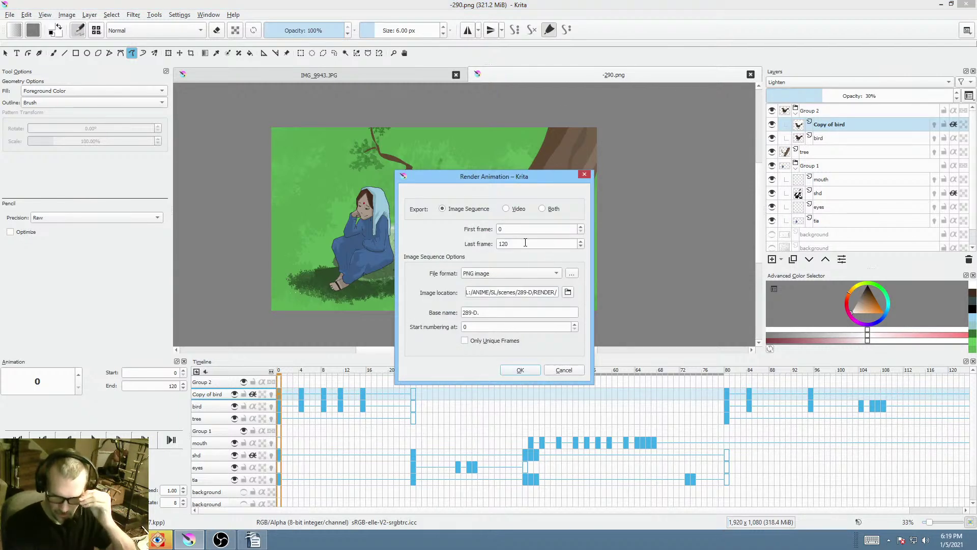
pyautogui.moveTo(506, 177); pyautogui.dragTo(408, 0)
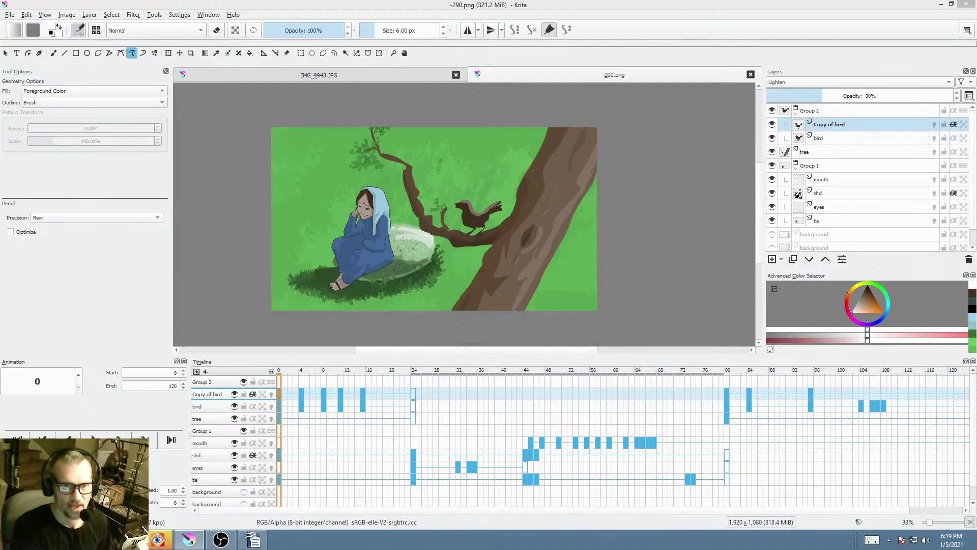
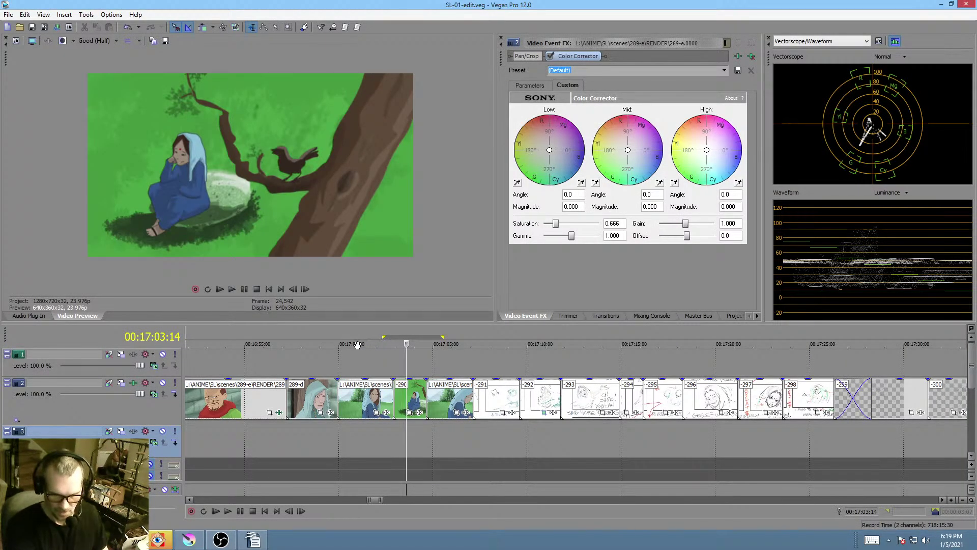
# - Switch to Vegas Pro and play the edit from the end of the second 289-d shot through shot -290 into the storyboard panels
pyautogui.moveTo(358, 346)
pyautogui.mouseDown()
pyautogui.moveTo(378, 348)
pyautogui.moveTo(359, 348)
pyautogui.mouseUp()
pyautogui.click(454, 400)
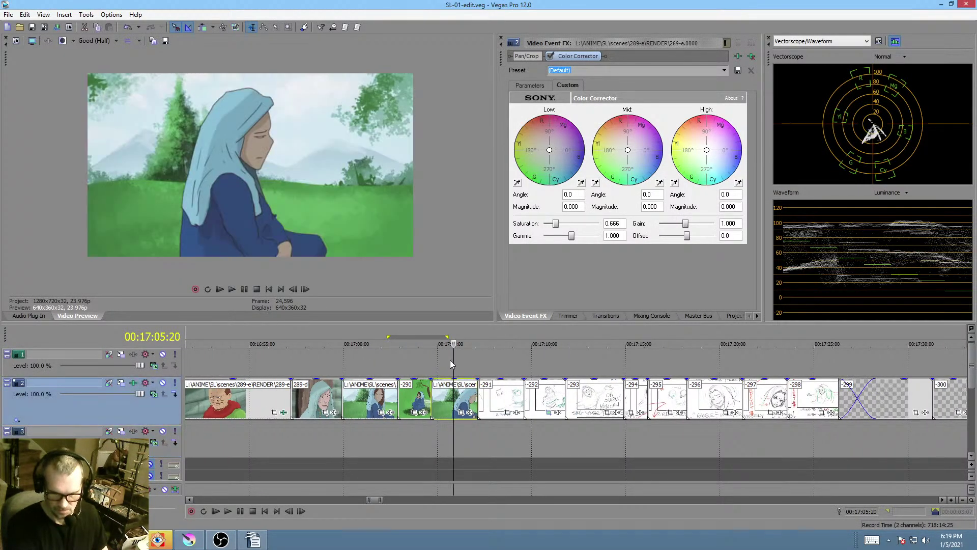
pyautogui.click(323, 360)
pyautogui.click(342, 360)
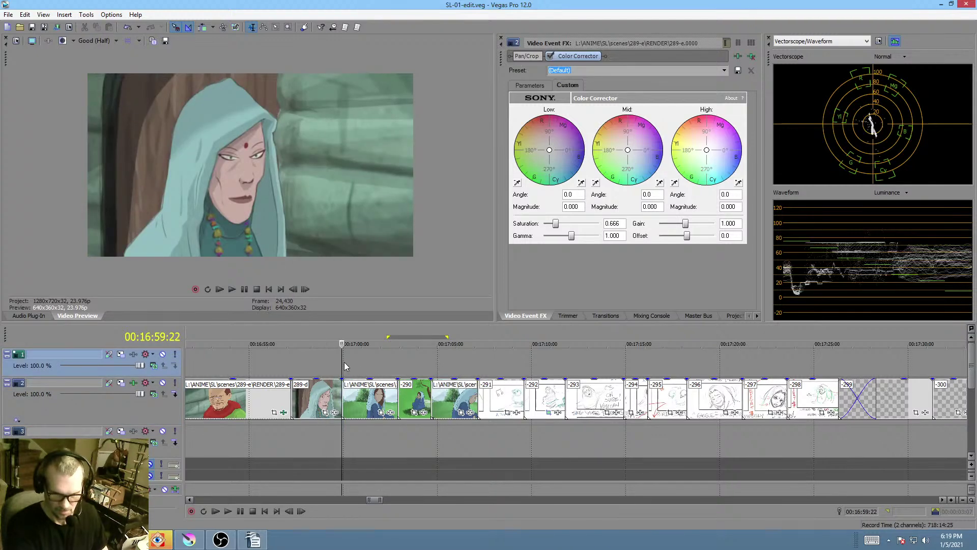
pyautogui.press('space')
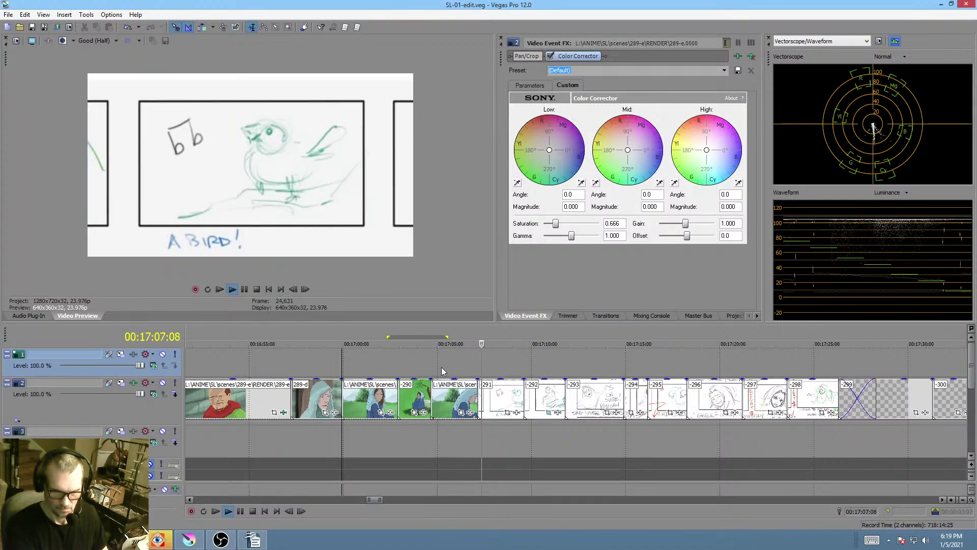
pyautogui.press('space')
# - Check the 289-F clip following shot -290, and replay the edit from within the 289-F clip preceding it
pyautogui.moveTo(368, 364); pyautogui.dragTo(436, 364)
pyautogui.click(475, 398)
pyautogui.scroll(5, 463, 398)
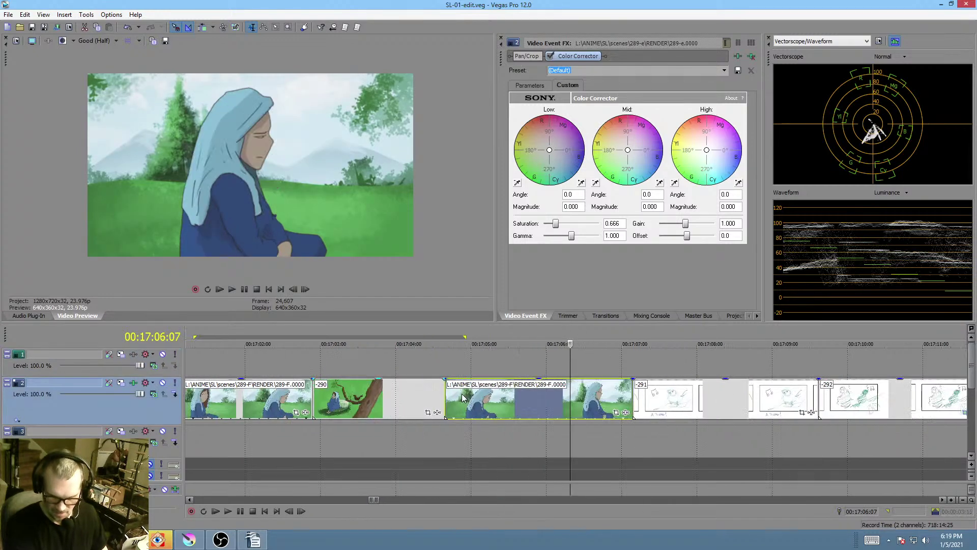
pyautogui.scroll(-5, 462, 393)
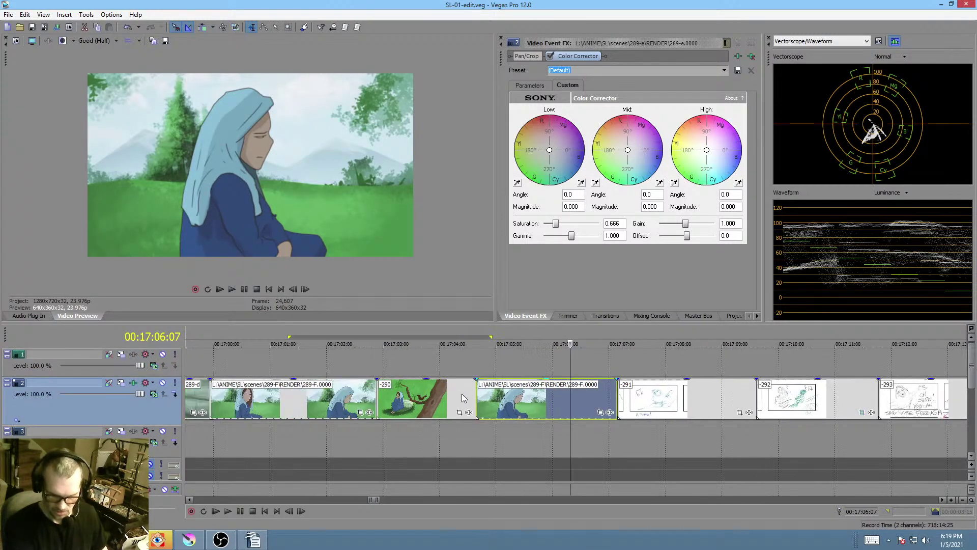
pyautogui.click(433, 359)
pyautogui.press('space')
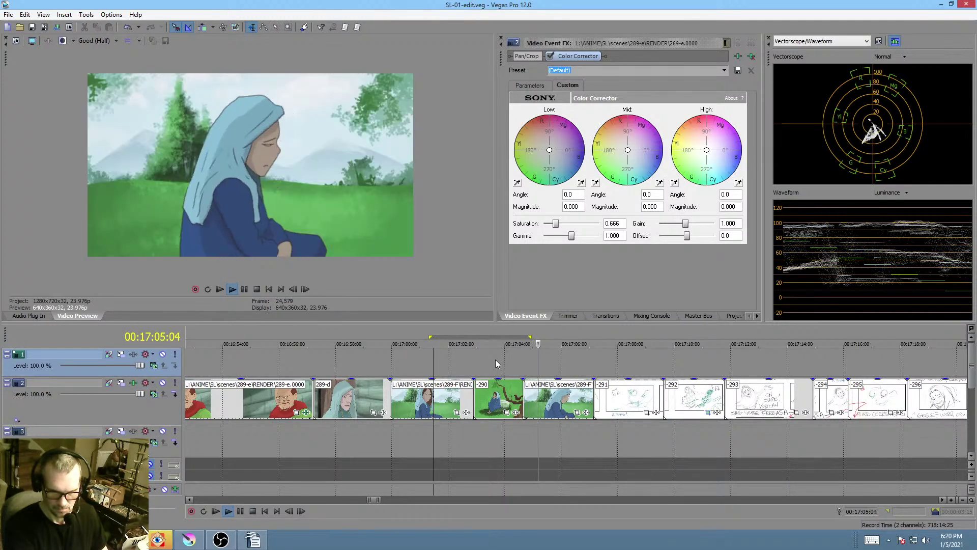
pyautogui.press('space')
# - Play the longer sequence from the 289.0000 clip near 16:38 through to shot -290
pyautogui.scroll(-3, 496, 359)
pyautogui.click(248, 367)
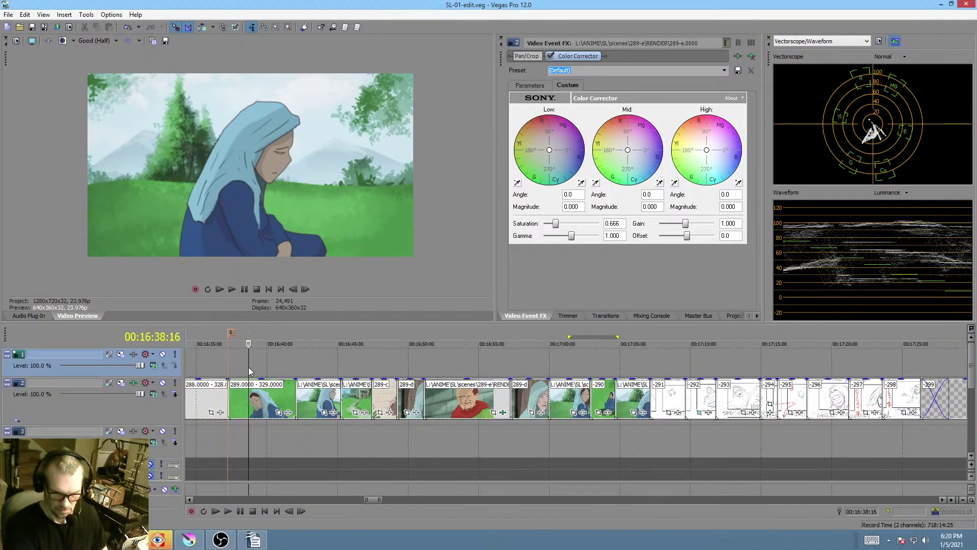
pyautogui.press('space')
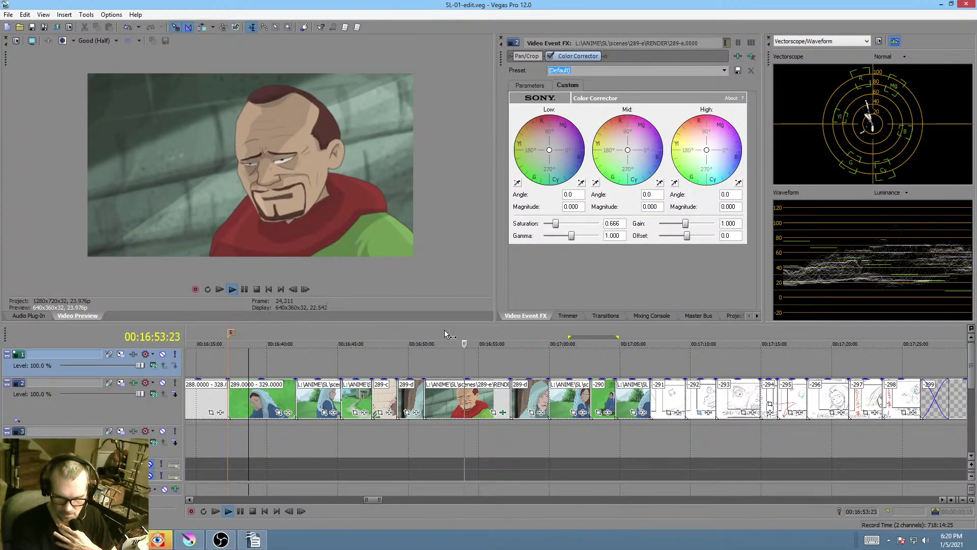
pyautogui.hscroll(5, 458, 356)
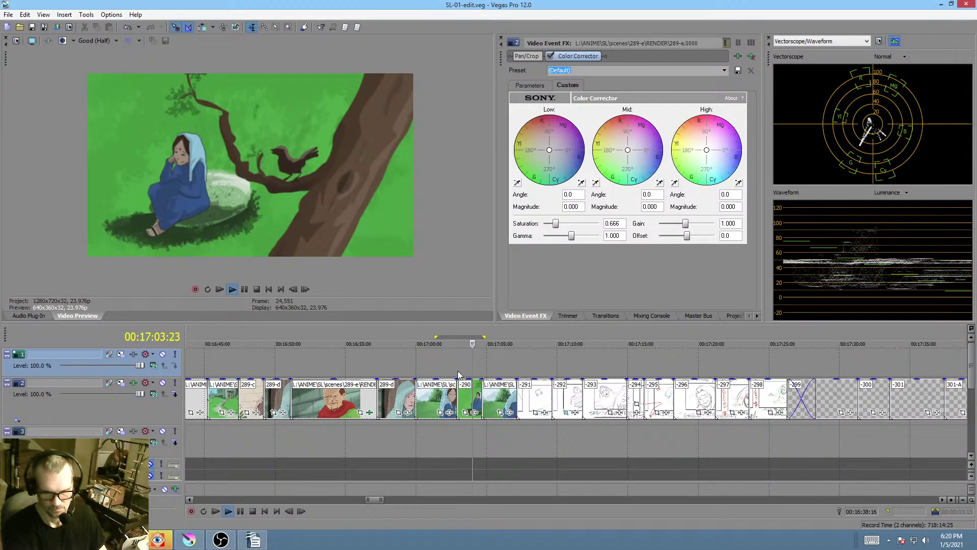
pyautogui.press('space')
# - Shift shot -290 and all following clips about 2.5 seconds later, leaving a gap after the preceding 289-F clip
pyautogui.moveTo(476, 399)
pyautogui.mouseDown()
pyautogui.moveTo(495, 398)
pyautogui.moveTo(470, 394)
pyautogui.mouseUp()
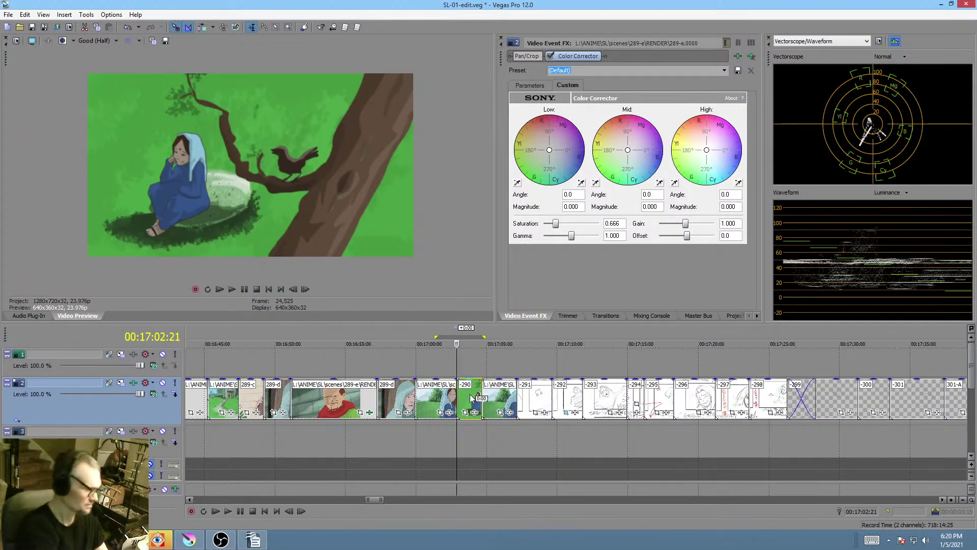
pyautogui.click(501, 391)
pyautogui.moveTo(473, 397); pyautogui.dragTo(505, 392)
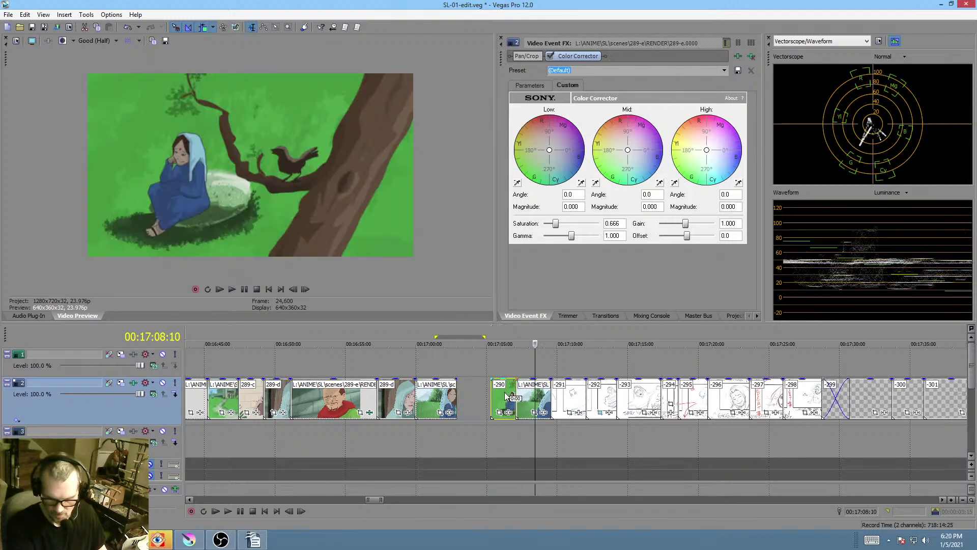
# - Examine the upcoming storyboard panels one by one, from -291 through -296
pyautogui.click(571, 398)
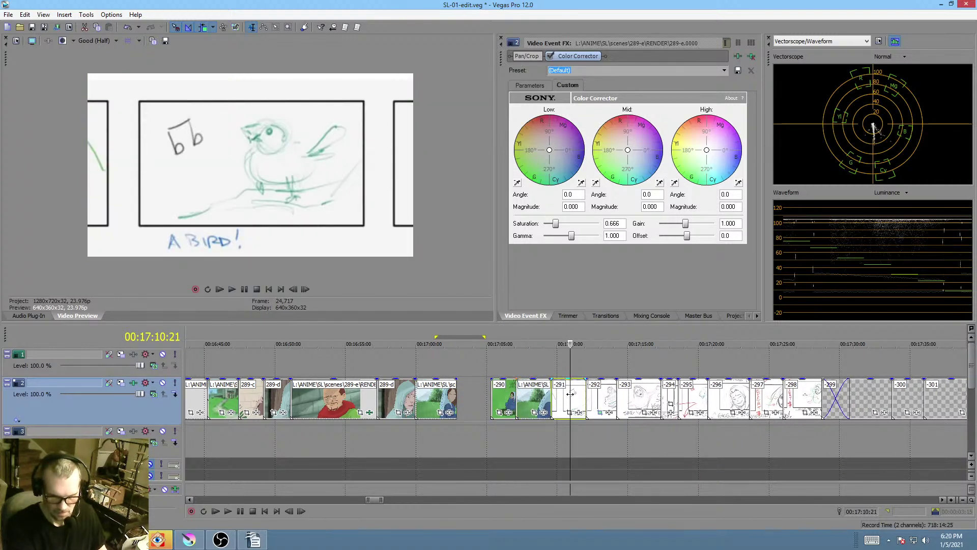
pyautogui.click(612, 402)
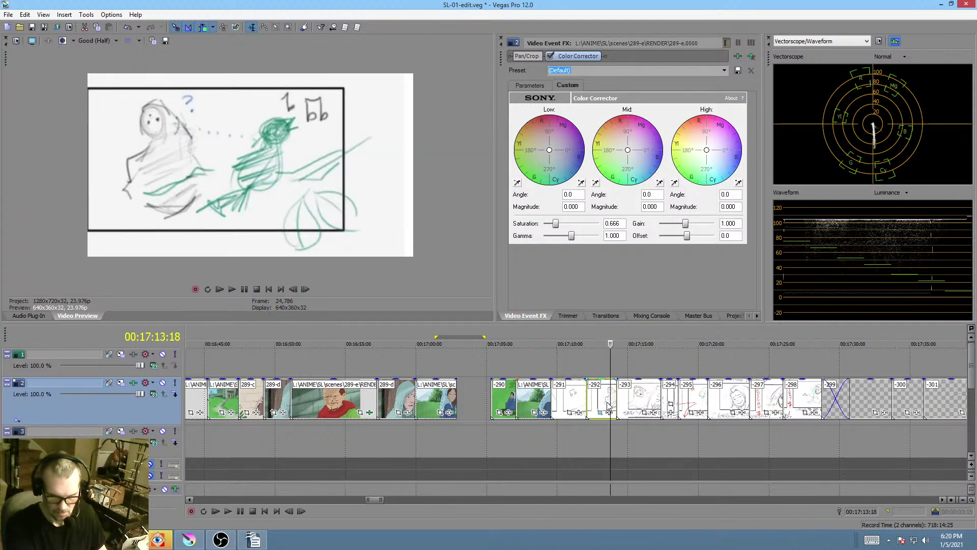
pyautogui.click(636, 406)
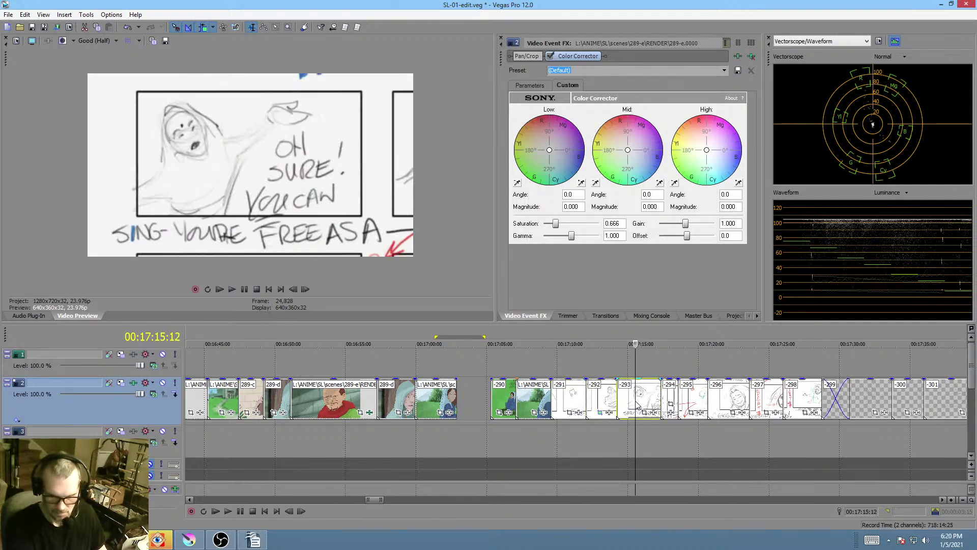
pyautogui.click(670, 396)
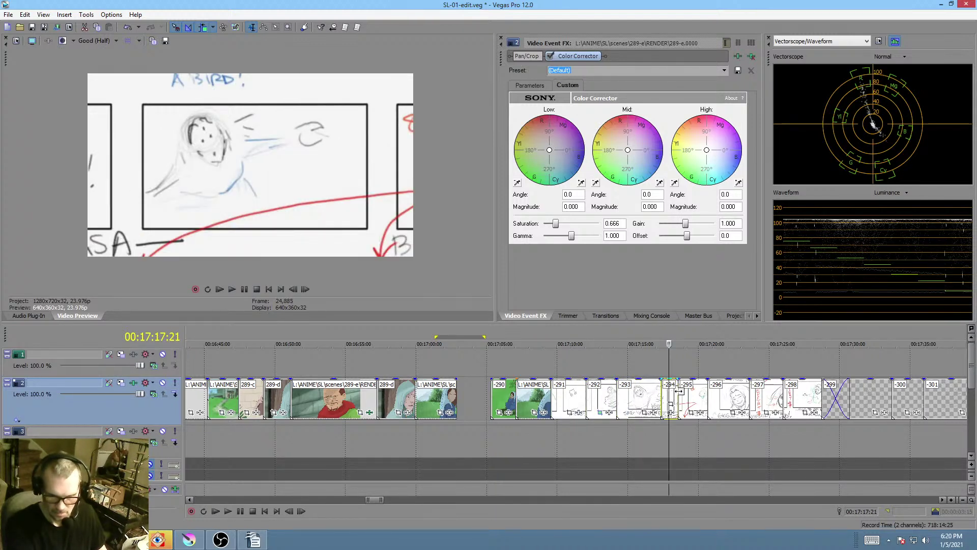
pyautogui.click(688, 393)
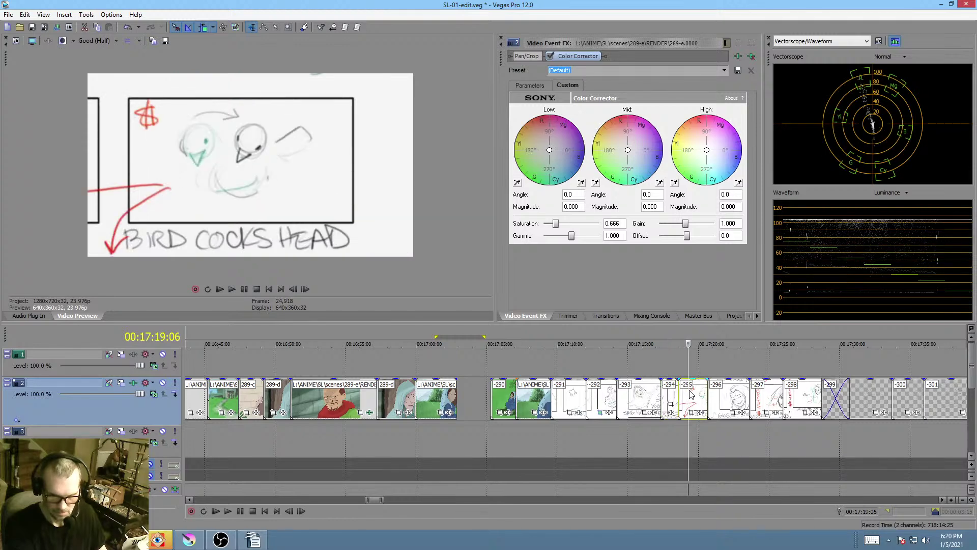
pyautogui.click(732, 397)
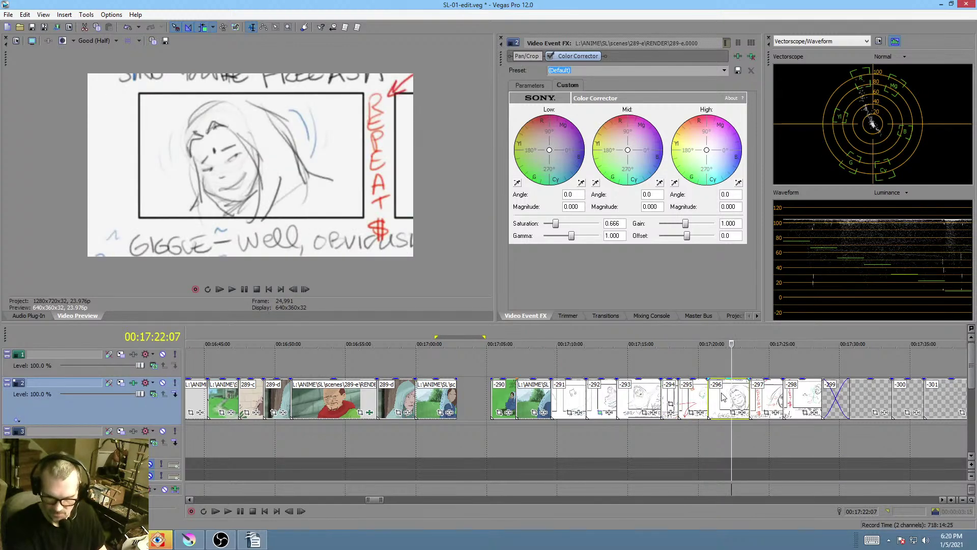
# - Separate clip -296 and everything after it from -295, and delete the placeholder clips -290 through -295
pyautogui.moveTo(724, 397); pyautogui.dragTo(774, 397)
pyautogui.click(702, 400)
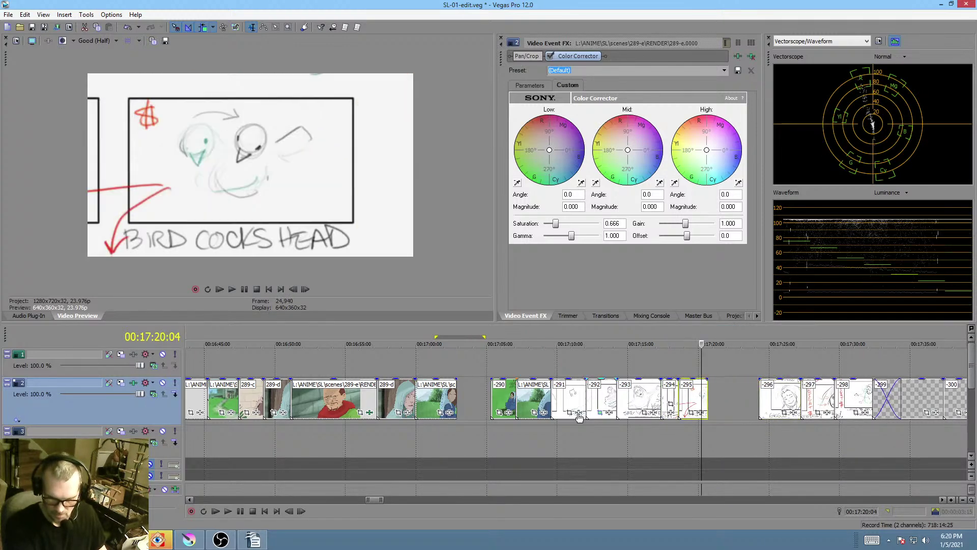
pyautogui.keyDown('shift'); pyautogui.click(503, 398); pyautogui.keyUp('shift')
pyautogui.press('Delete')
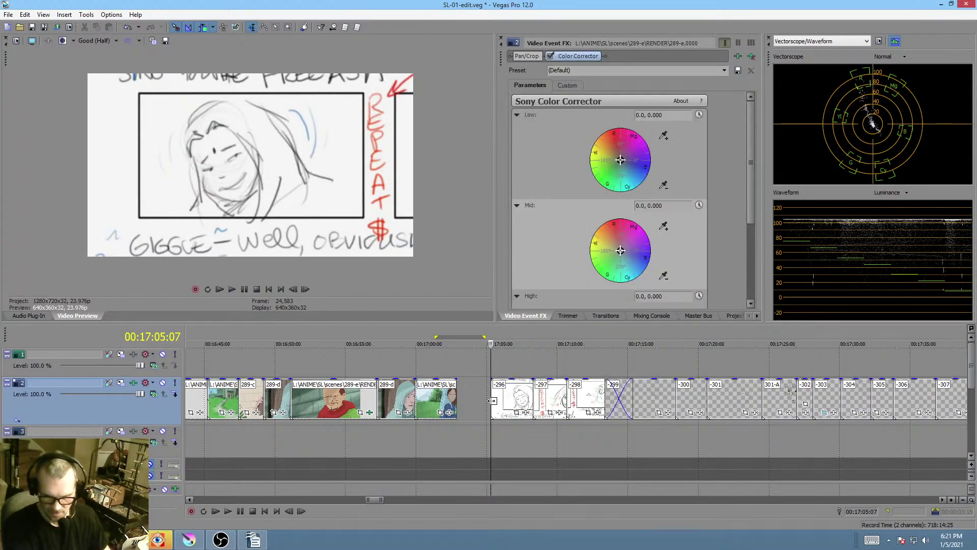
pyautogui.click(456, 399)
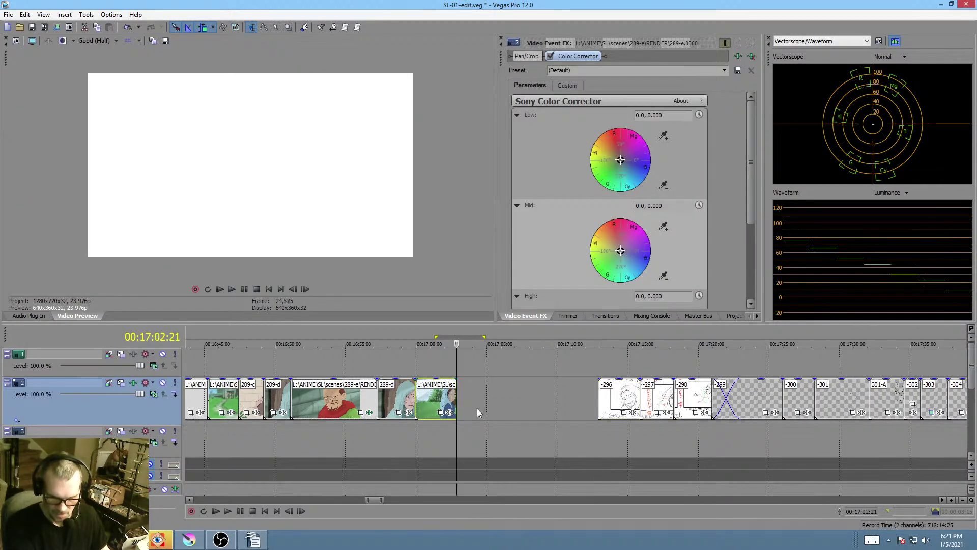
# - Import 290.0000.png through 290.0120.png from the scenes/290/RENDER folder as an image sequence with a frame rate of 8
pyautogui.click(728, 317)
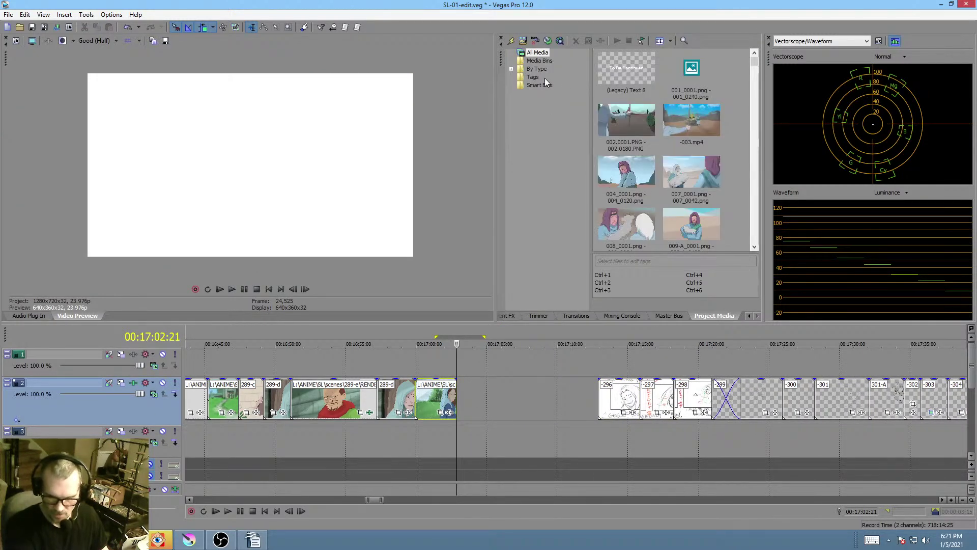
pyautogui.click(523, 40)
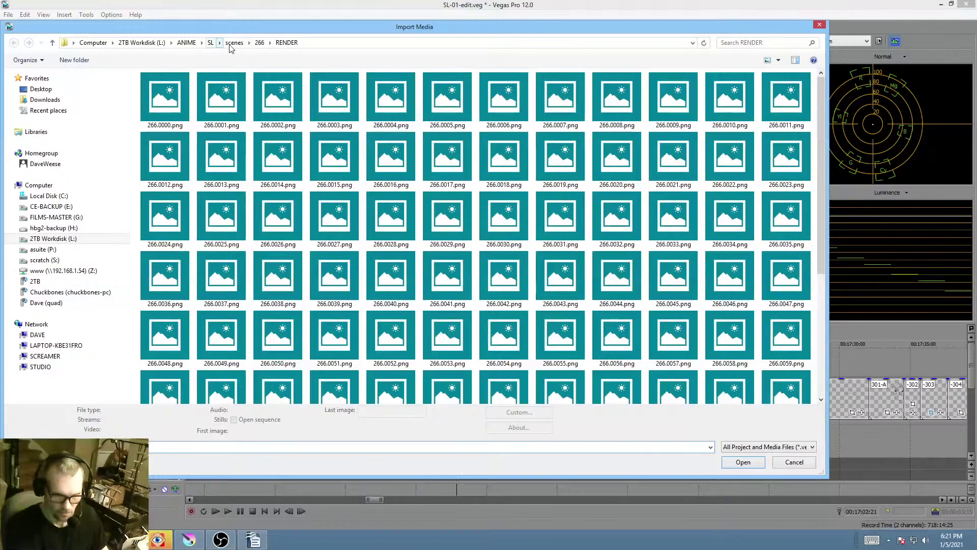
pyautogui.click(232, 43)
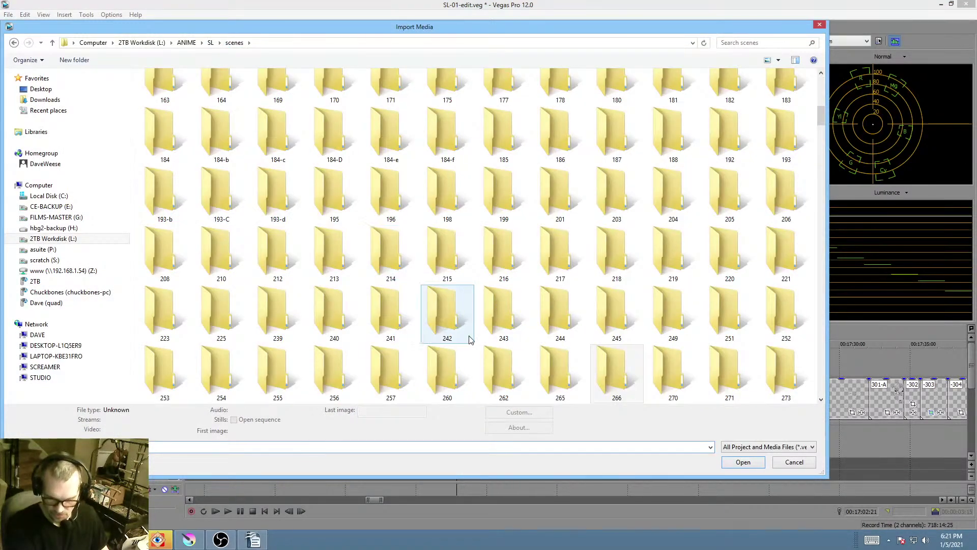
pyautogui.scroll(-5, 558, 235)
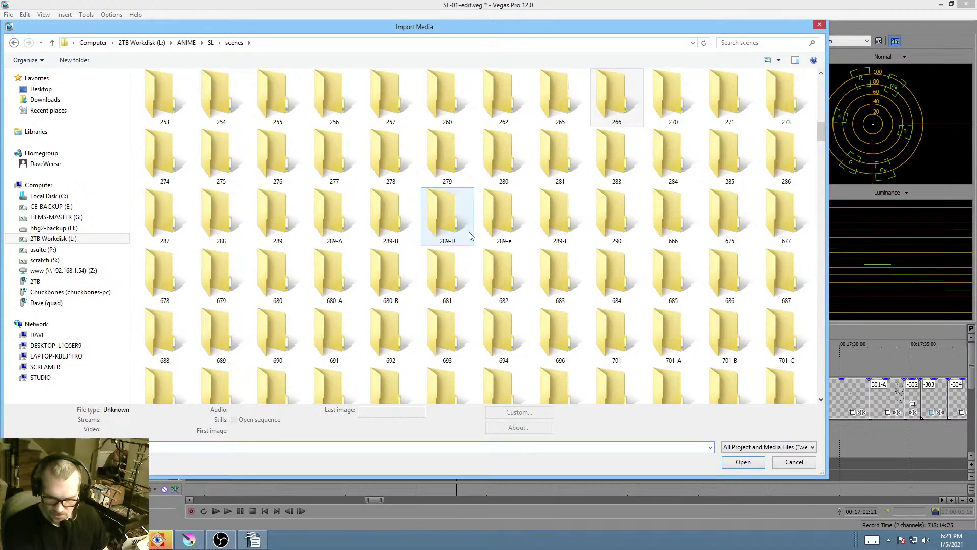
pyautogui.doubleClick(611, 217)
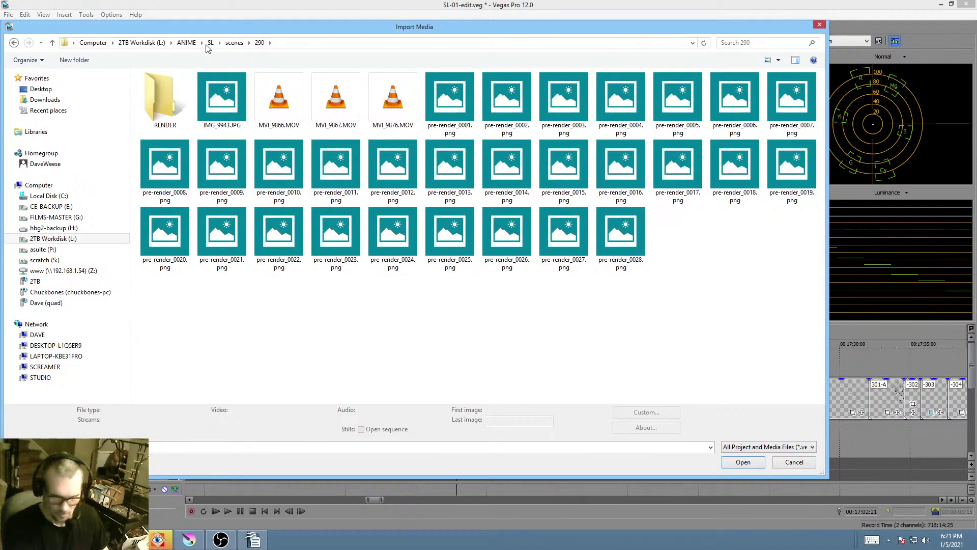
pyautogui.doubleClick(159, 94)
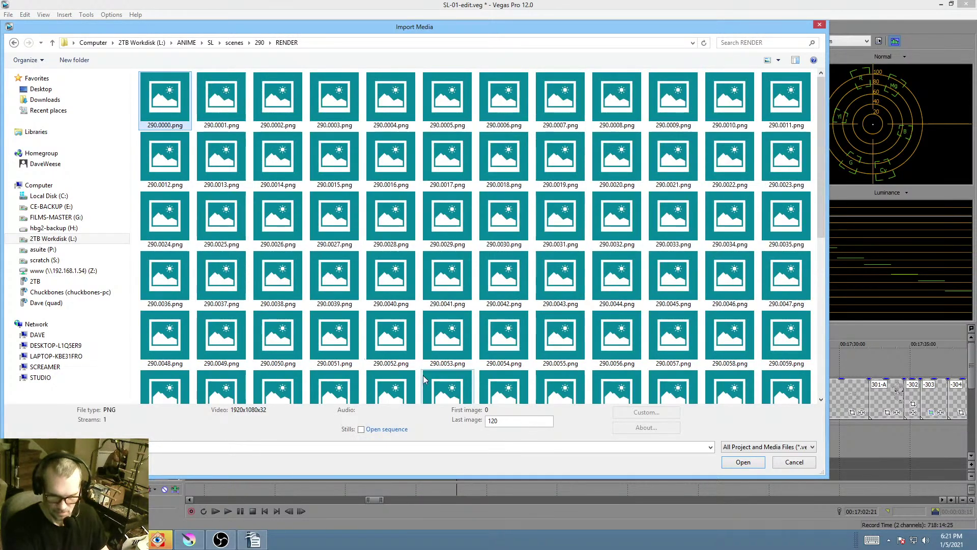
pyautogui.click(389, 431)
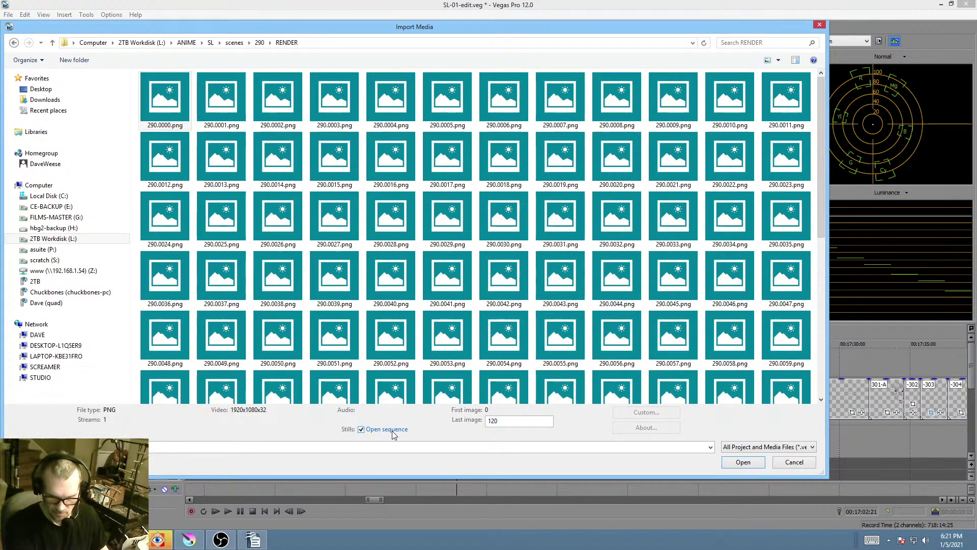
pyautogui.click(743, 463)
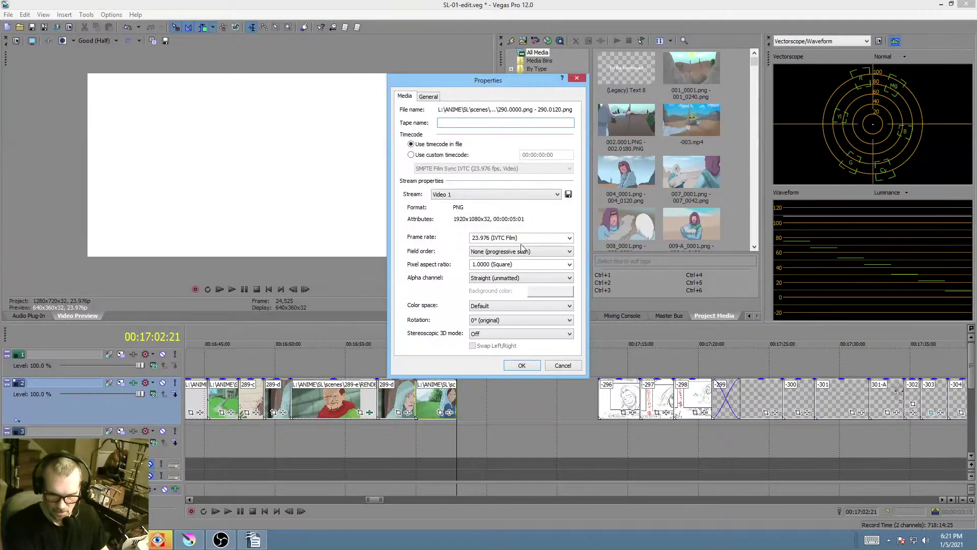
pyautogui.click(532, 240)
pyautogui.write('8')
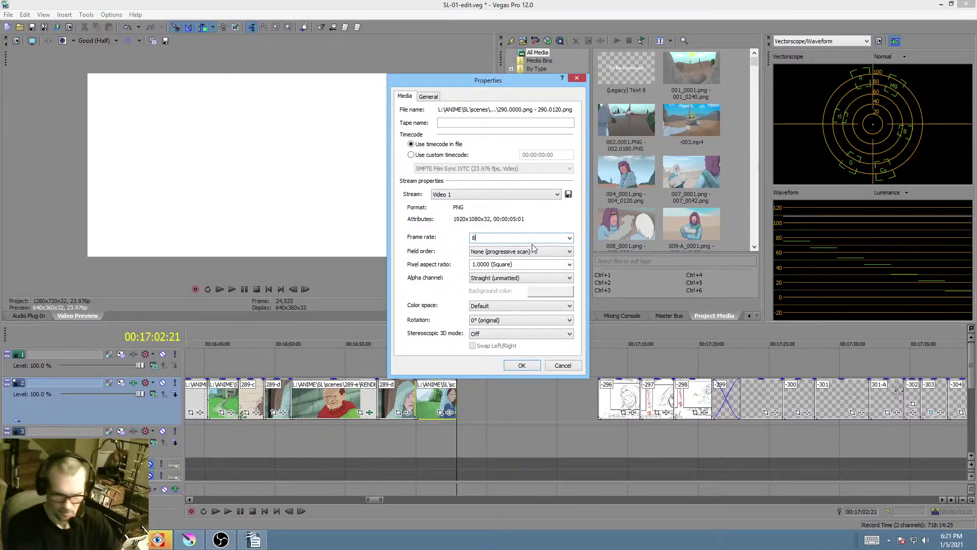
pyautogui.click(519, 369)
# - Place the imported 290 sequence on the first video track, starting at the end of the 289-F clip
pyautogui.scroll(-10, 663, 162)
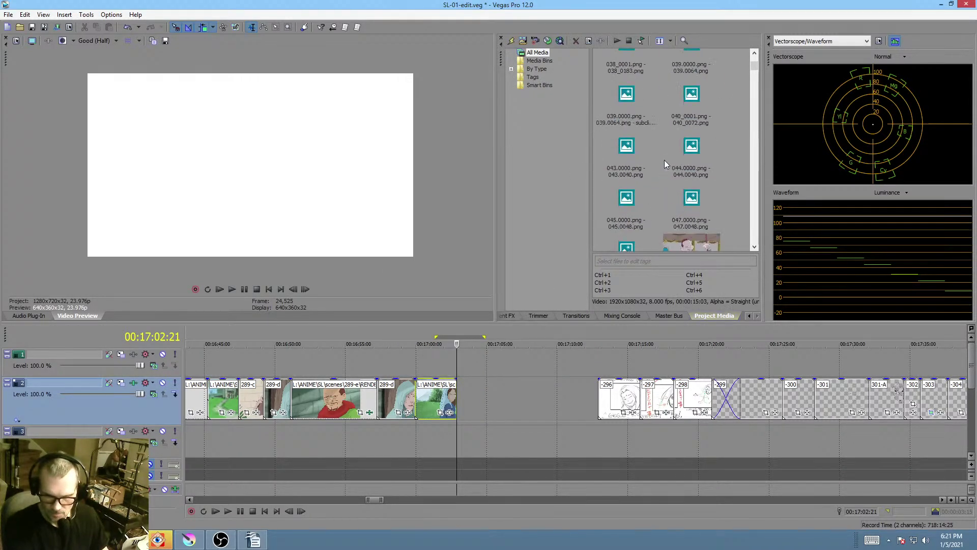
pyautogui.scroll(-10, 700, 171)
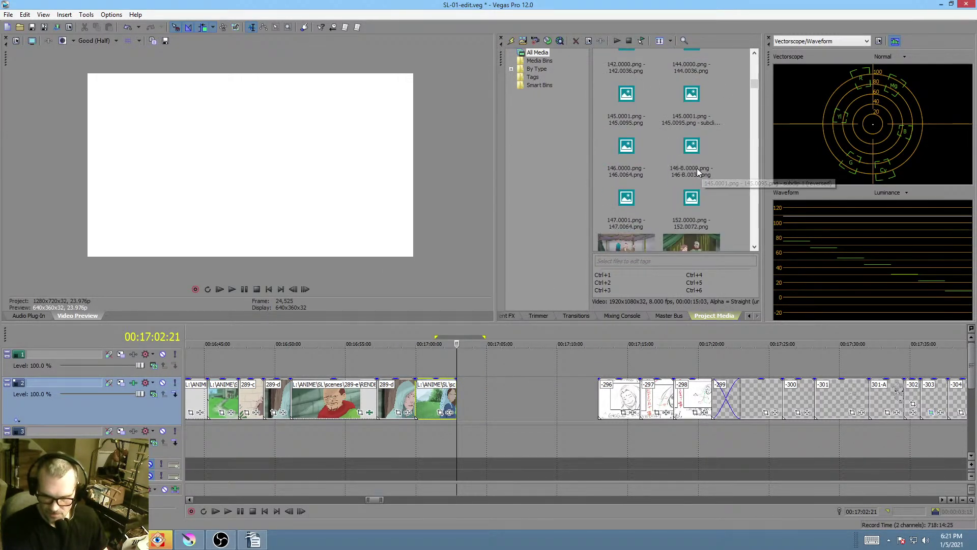
pyautogui.scroll(-10, 705, 180)
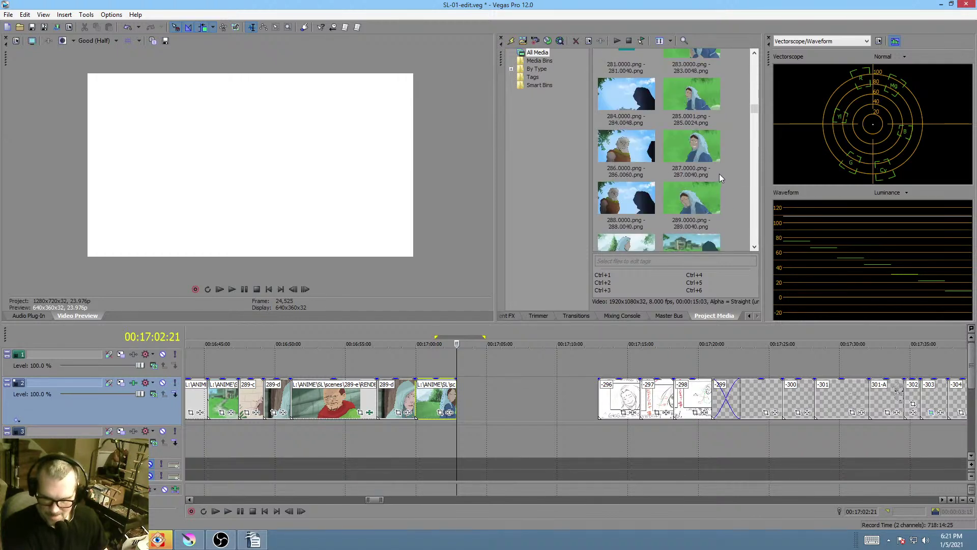
pyautogui.scroll(-5, 719, 174)
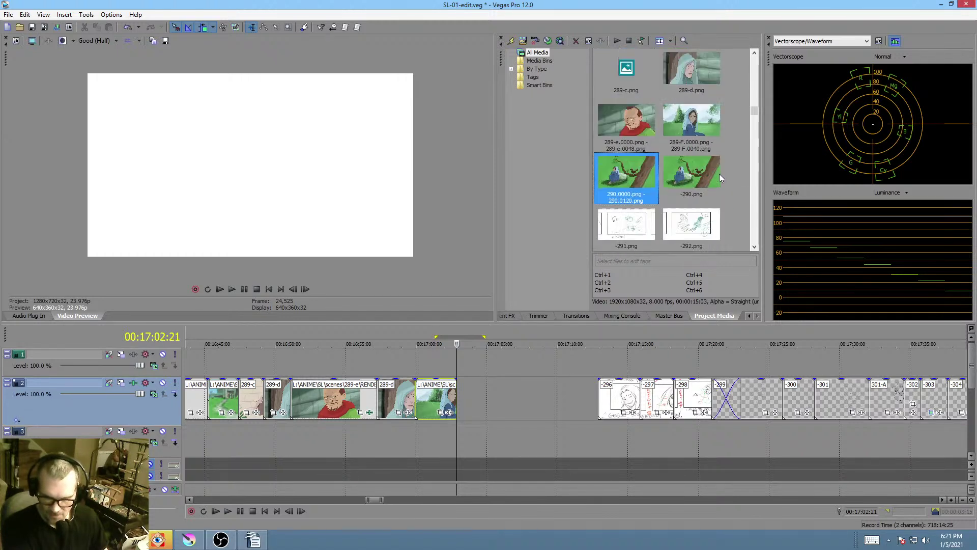
pyautogui.moveTo(631, 173); pyautogui.dragTo(626, 177)
pyautogui.moveTo(548, 289); pyautogui.dragTo(491, 361)
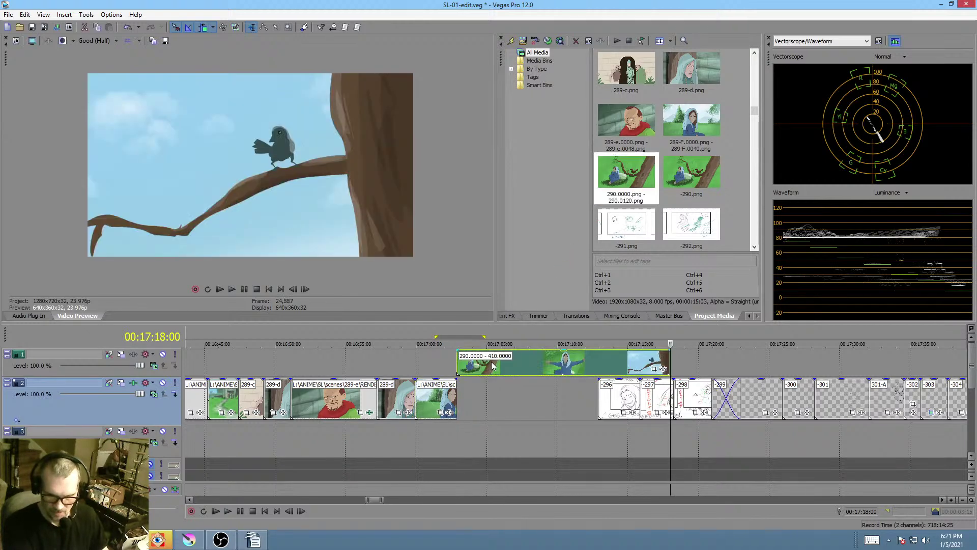
# - Disable resampling for the 290 clip and move it onto the second video track, between 289-F and the shifted -296 clip
pyautogui.rightClick(508, 355)
pyautogui.click(510, 351)
pyautogui.click(454, 210)
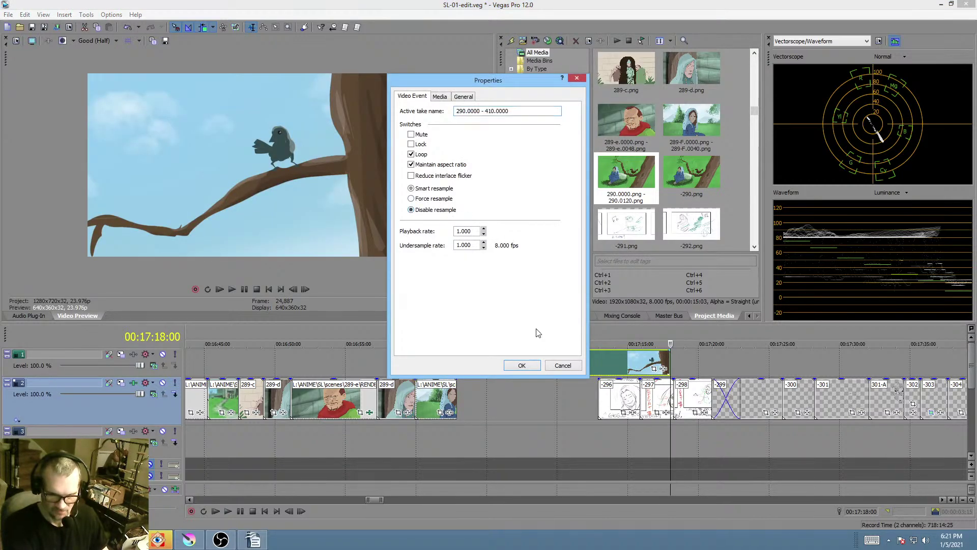
pyautogui.click(521, 366)
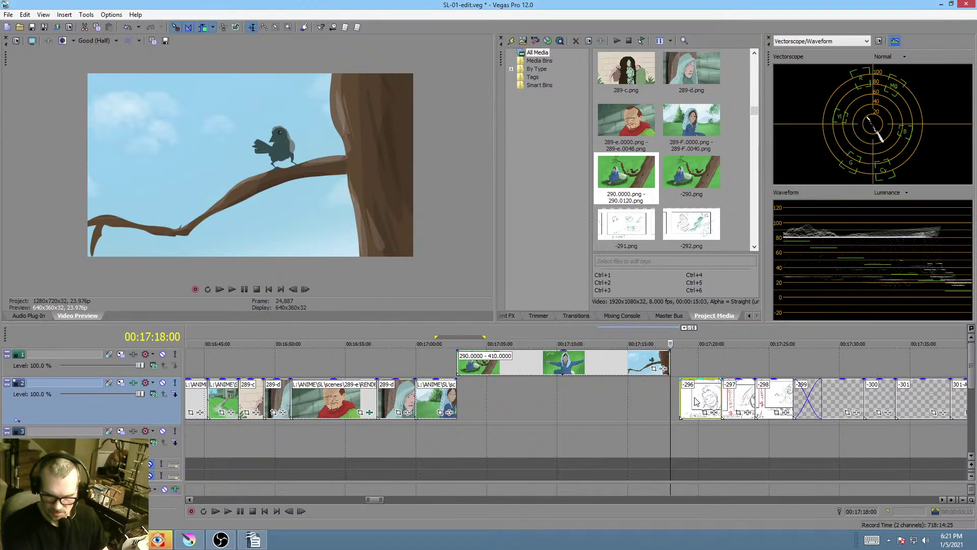
pyautogui.moveTo(482, 365); pyautogui.dragTo(485, 393)
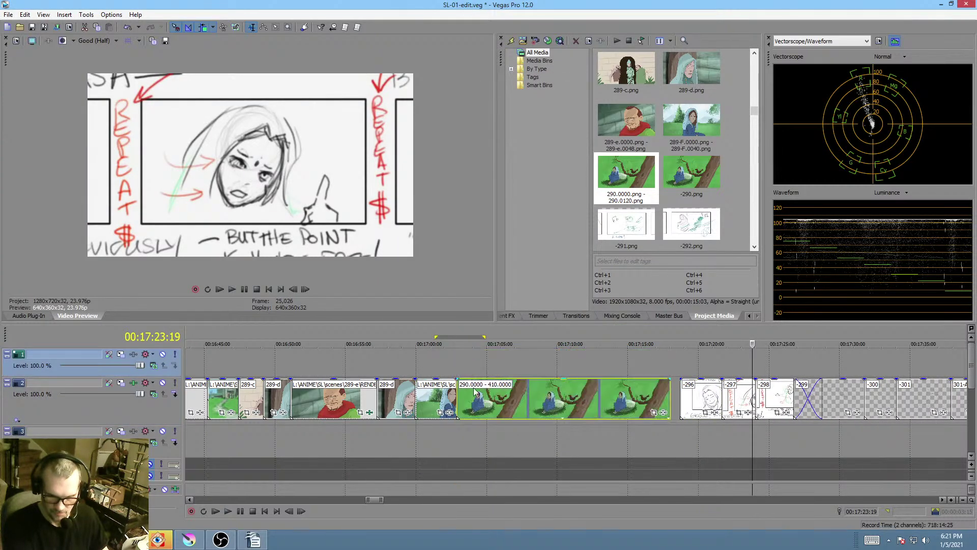
# - Play the cut from 289-F into 290, and trim about one second off the end of 289-F, closing the gap
pyautogui.click(435, 368)
pyautogui.press('space')
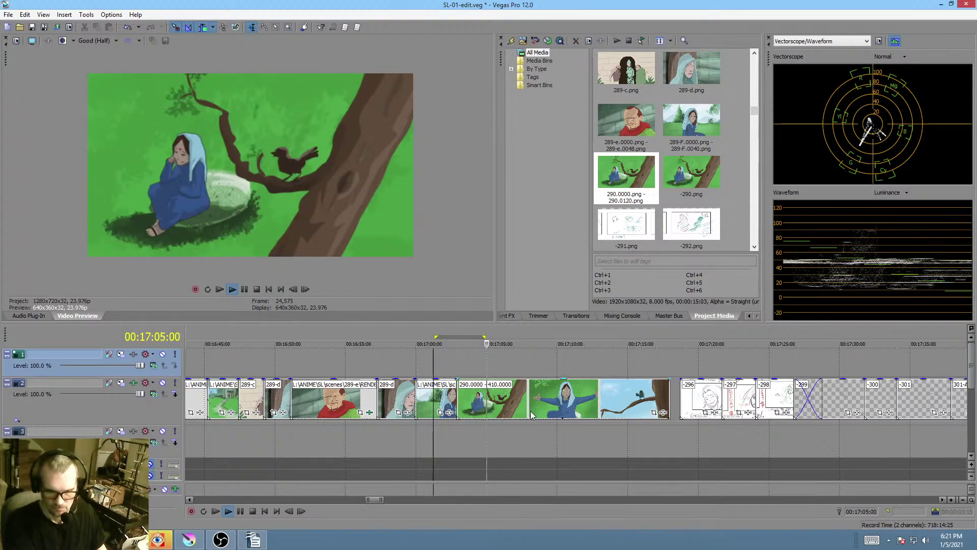
pyautogui.press('space')
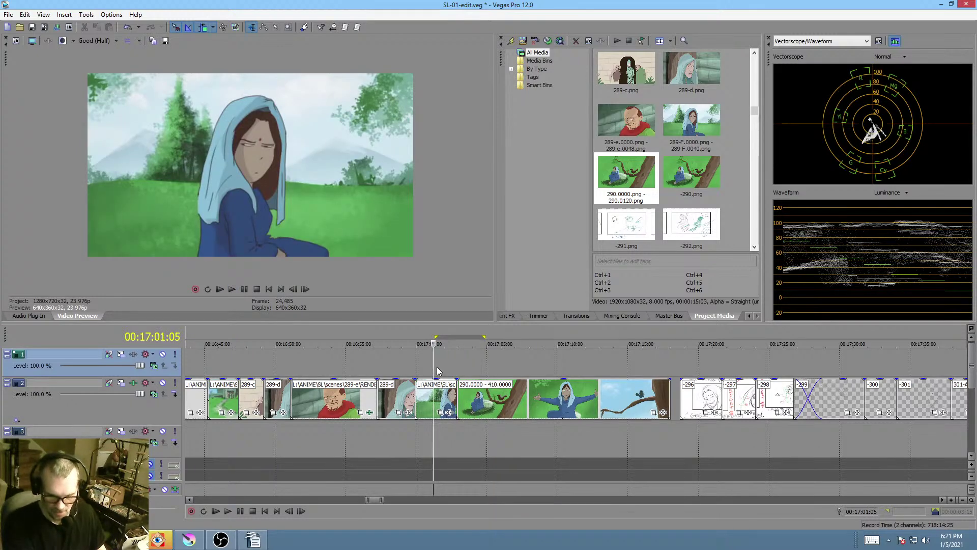
pyautogui.press('space')
pyautogui.scroll(2, 437, 370)
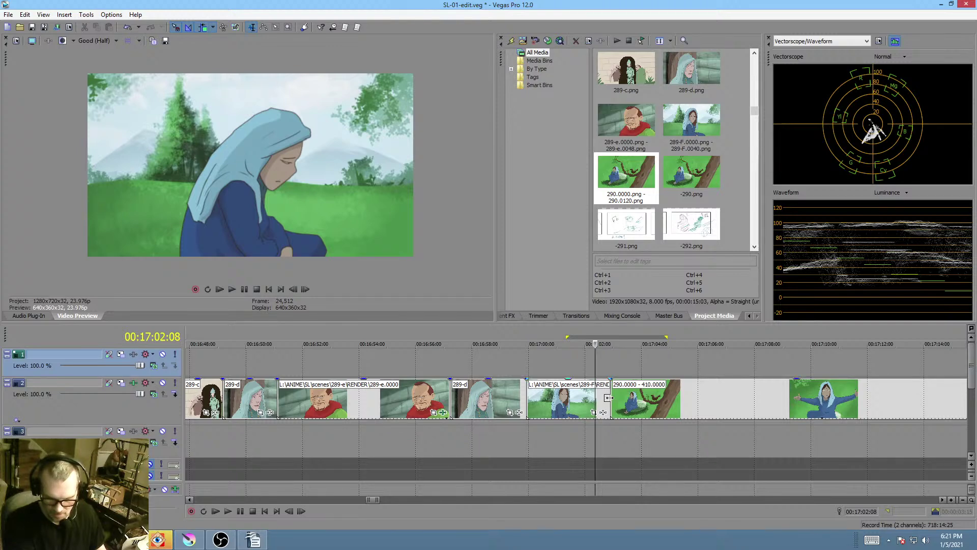
pyautogui.moveTo(611, 396); pyautogui.dragTo(581, 394)
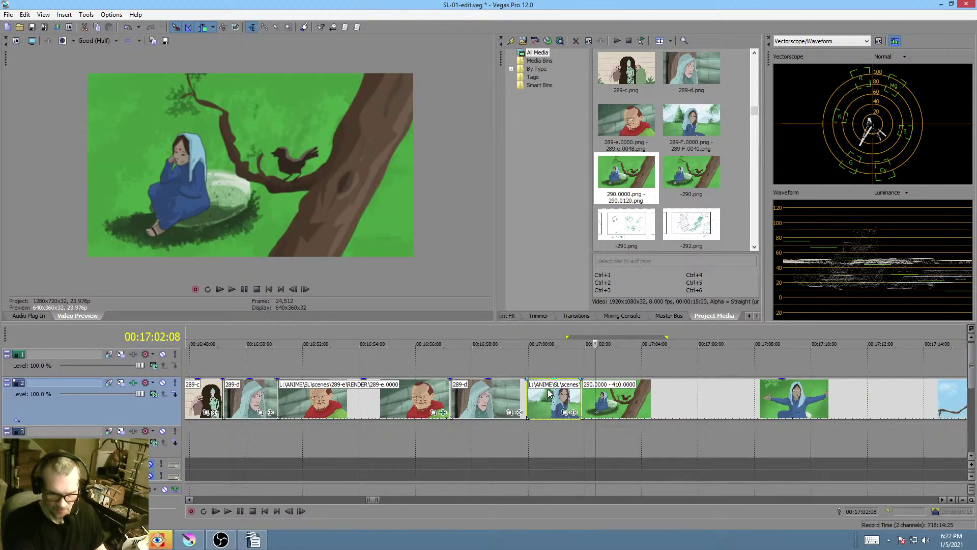
# - Play the edit from the 289-d clip at 16:59:09 through to the bird close-up ending the 290 clip
pyautogui.click(510, 362)
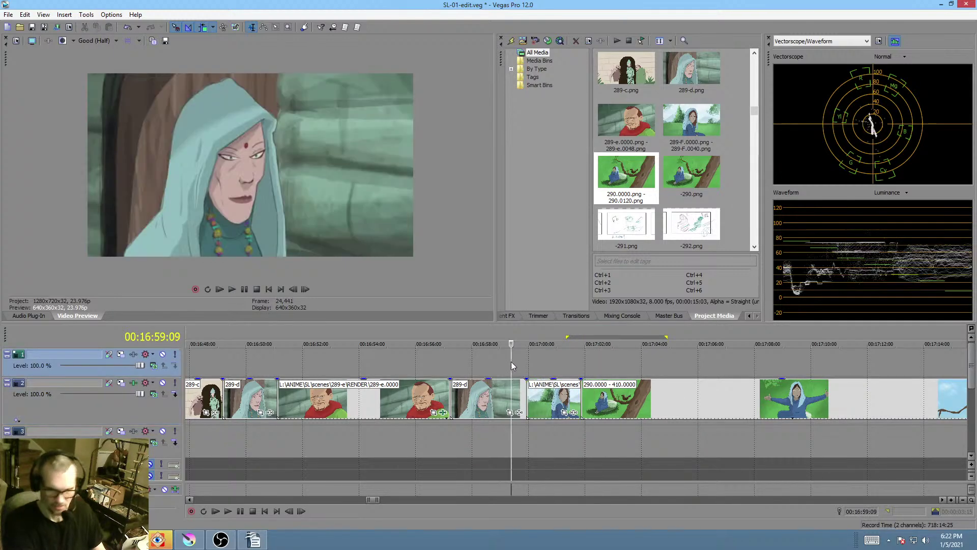
pyautogui.press('space')
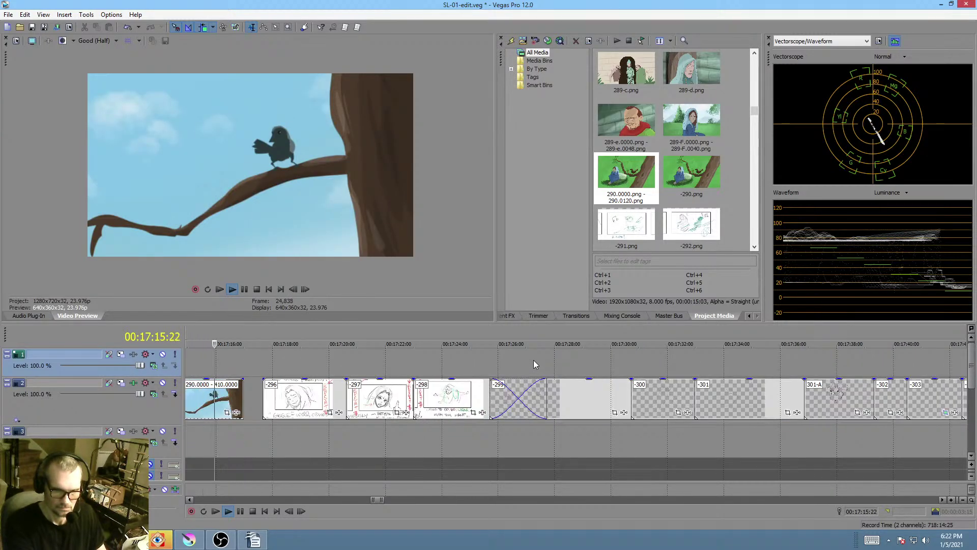
pyautogui.press('space')
pyautogui.scroll(-3, 575, 366)
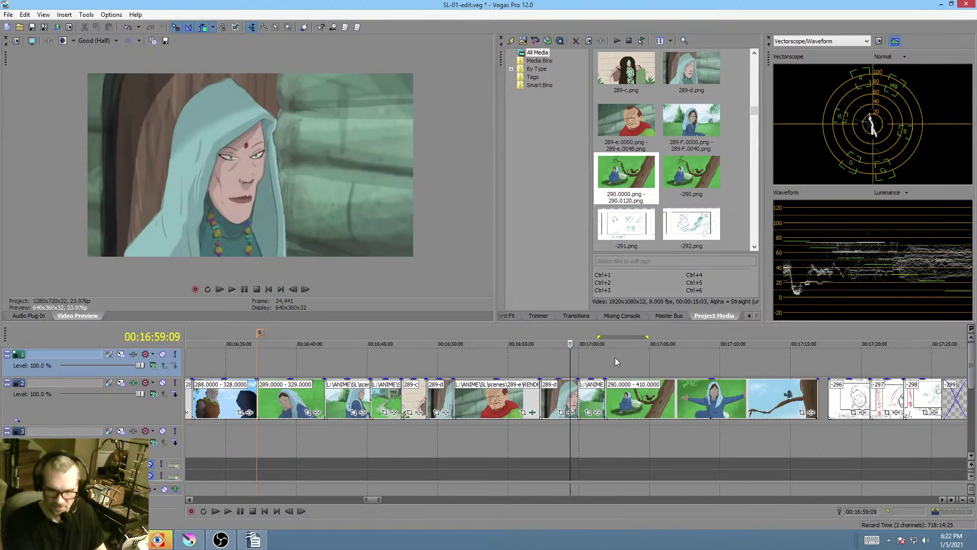
# - Mark the 290 clip's length as the time selection, and replay from within 289-F through the 290 clip
pyautogui.doubleClick(630, 388)
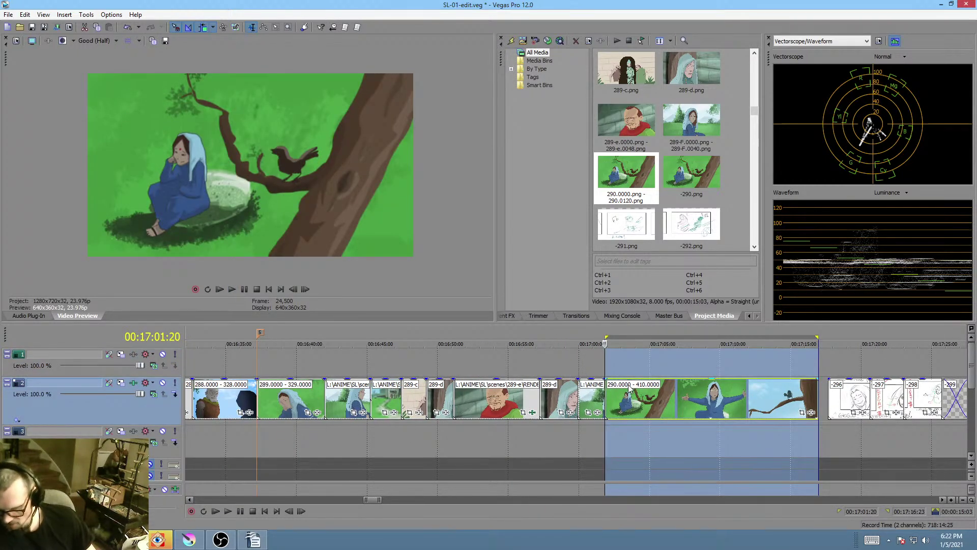
pyautogui.click(585, 358)
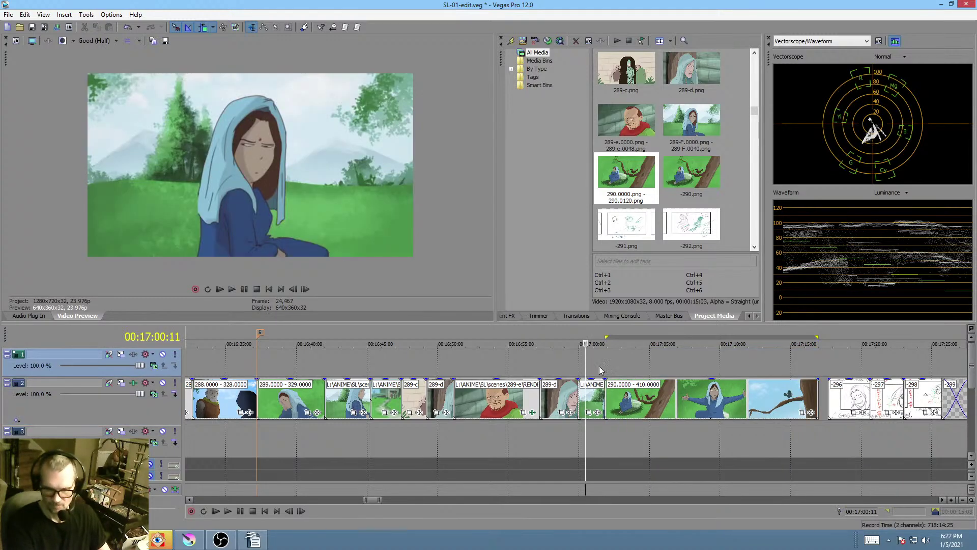
pyautogui.press('space')
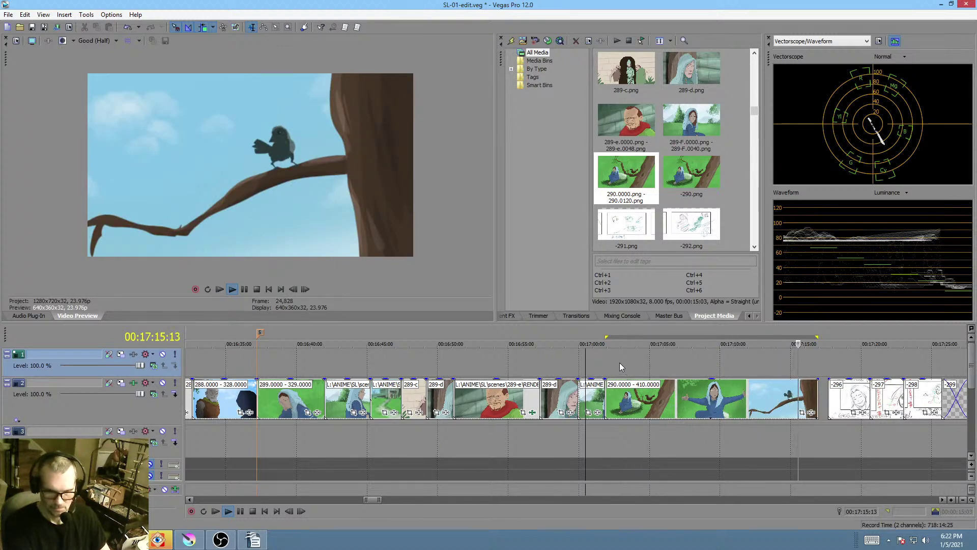
pyautogui.click(605, 353)
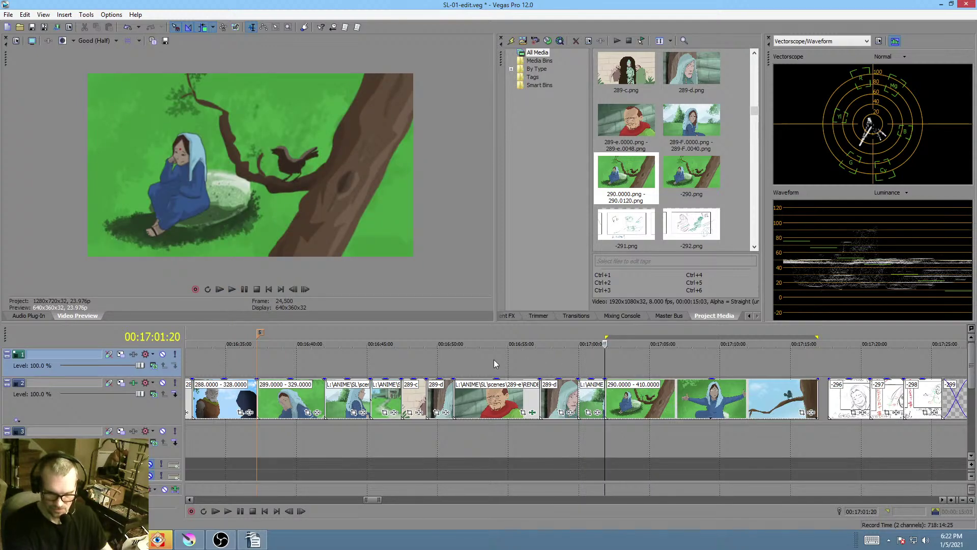
# - Replay the edit from the 289-e clip into 290, from the second 289-d clip, and from 289-c through the first 289-d clip
pyautogui.click(521, 365)
pyautogui.press('space')
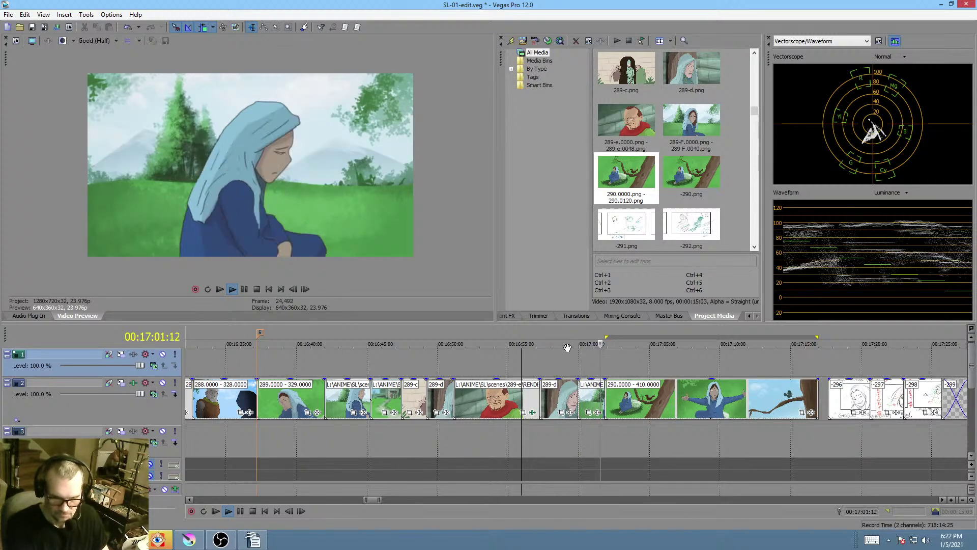
pyautogui.press('space')
pyautogui.click(541, 356)
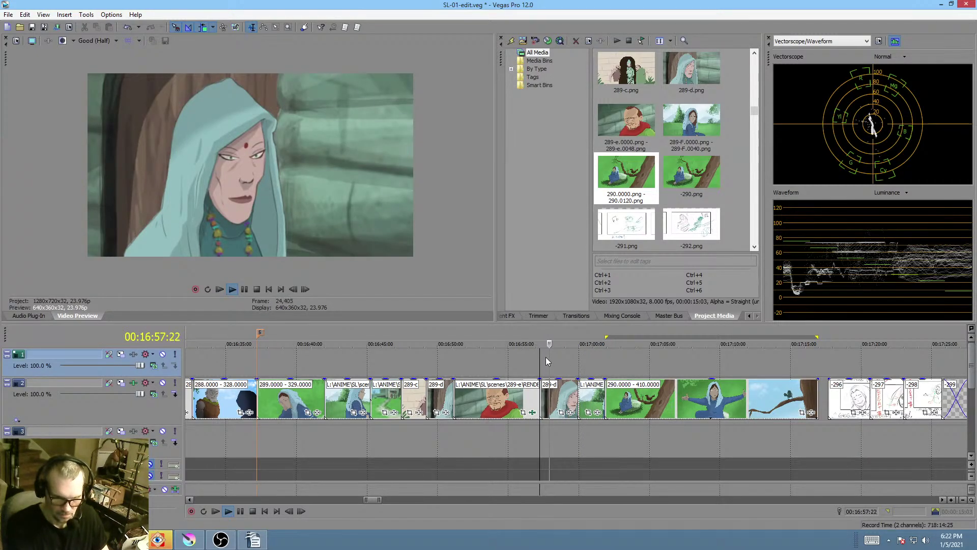
pyautogui.press('space')
pyautogui.click(416, 358)
pyautogui.press('space')
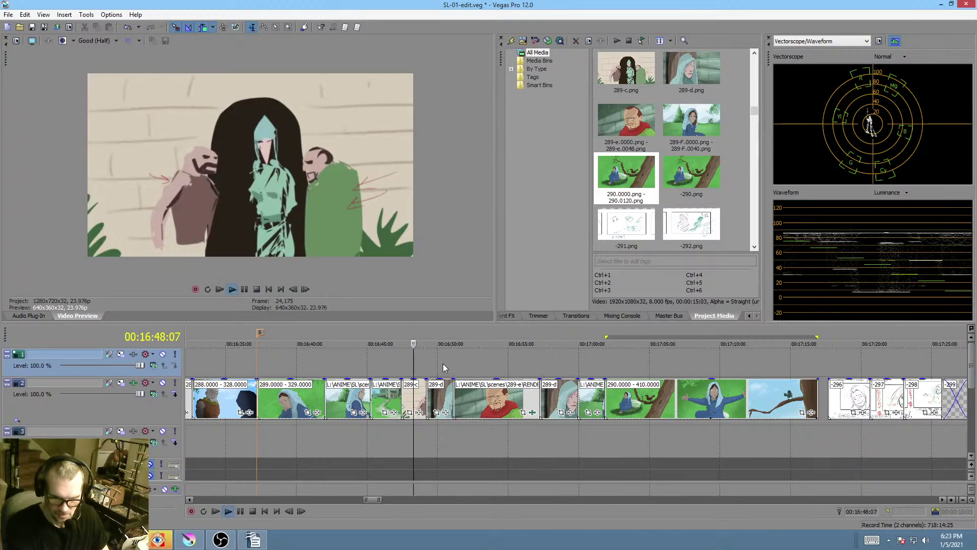
pyautogui.scroll(3, 443, 363)
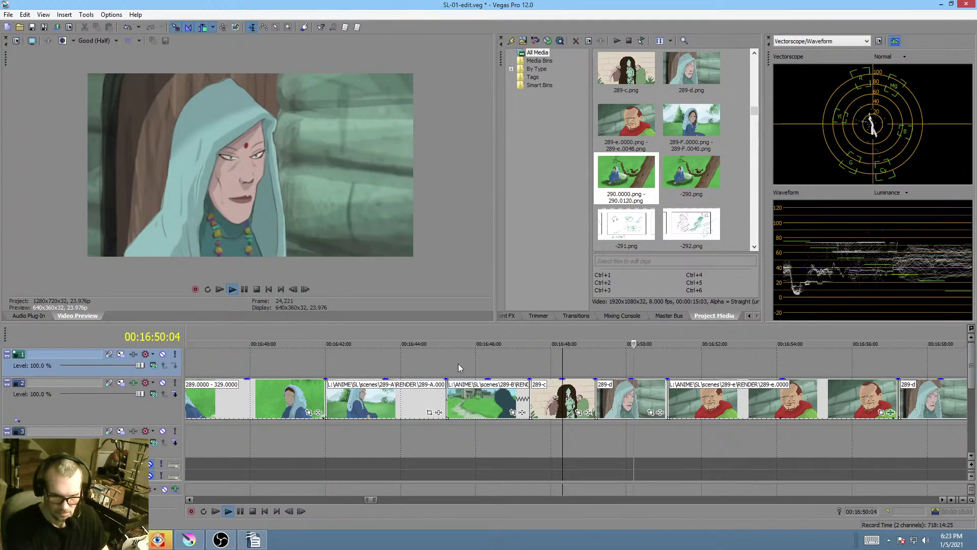
pyautogui.press('space')
# - Mark about 1.5 seconds near the start of 289-e, and shift the first 289-d and all following clips about 2.5 seconds forward, opening a gap after 289-c
pyautogui.moveTo(677, 372); pyautogui.dragTo(736, 372)
pyautogui.click(713, 373)
pyautogui.scroll(-4, 706, 366)
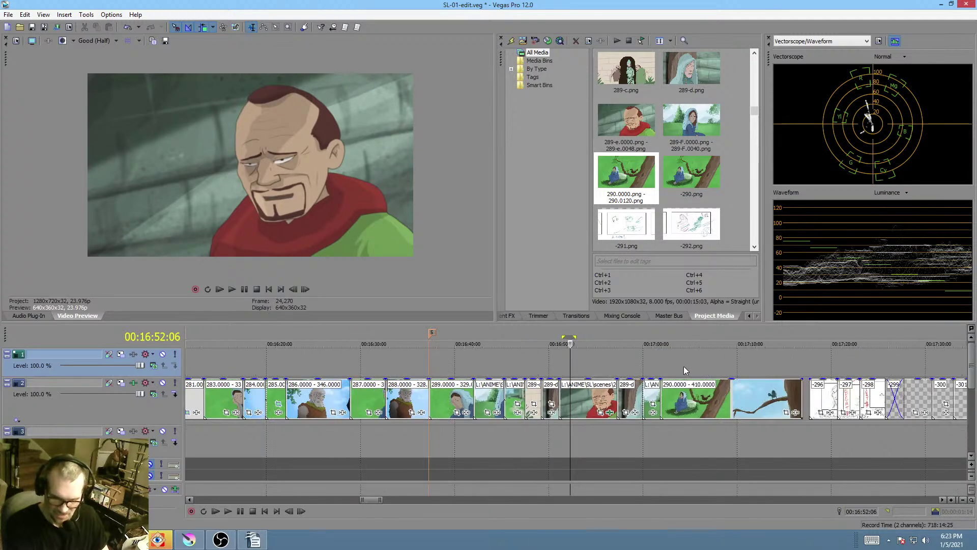
pyautogui.scroll(4, 655, 362)
pyautogui.hscroll(3, 655, 362)
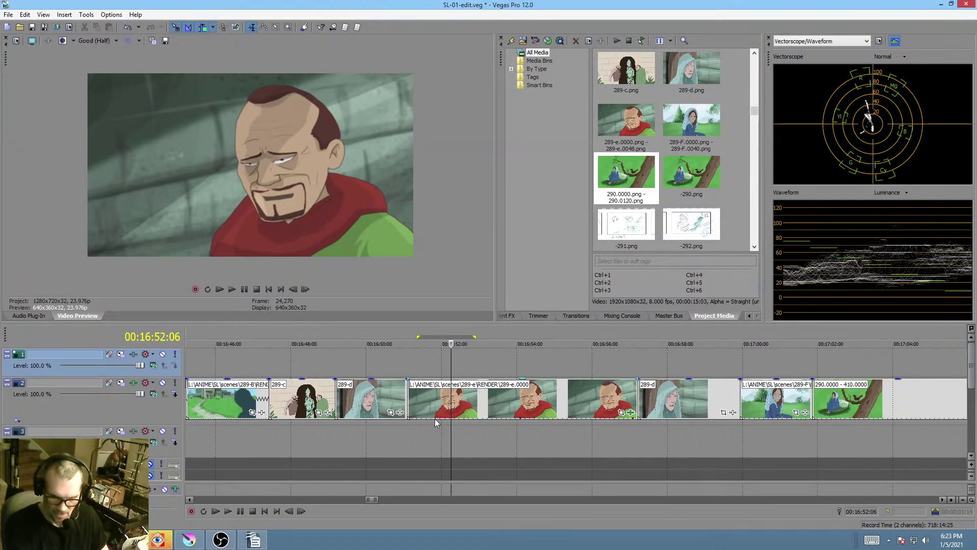
pyautogui.moveTo(365, 402); pyautogui.dragTo(461, 403)
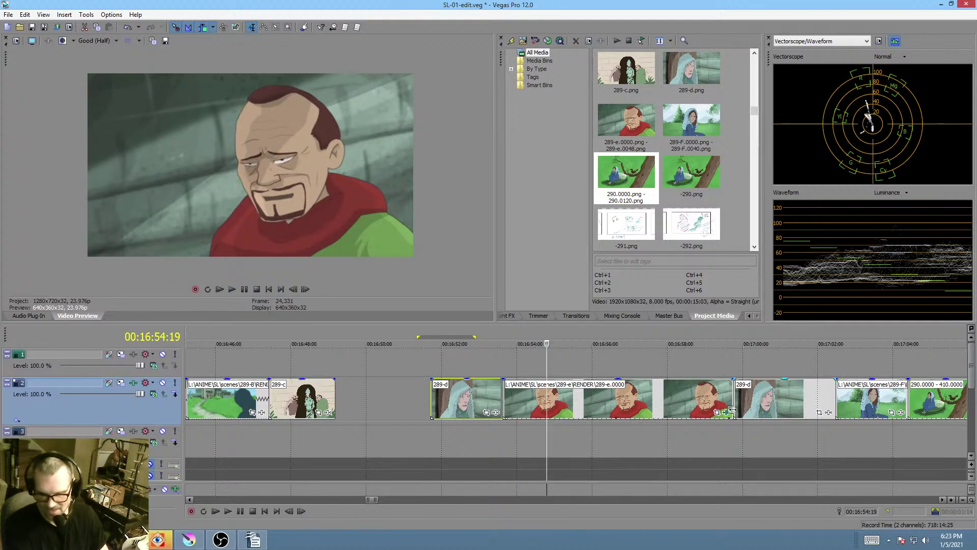
# - Shift 289-F and the clips following it about 2.5 seconds forward, opening a gap after the second 289-d clip
pyautogui.hscroll(8, 731, 408)
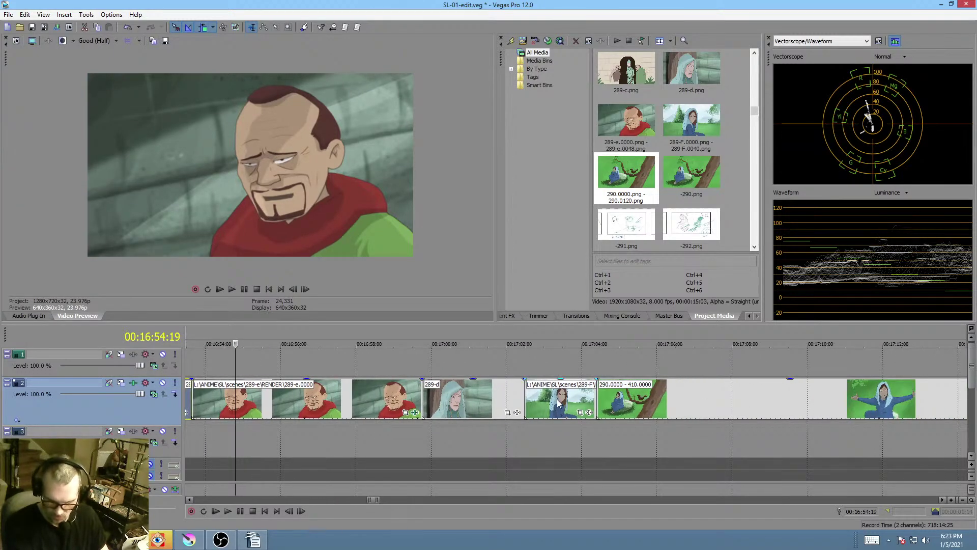
pyautogui.moveTo(515, 374); pyautogui.dragTo(645, 399)
pyautogui.click(652, 399)
pyautogui.hscroll(-10, 552, 398)
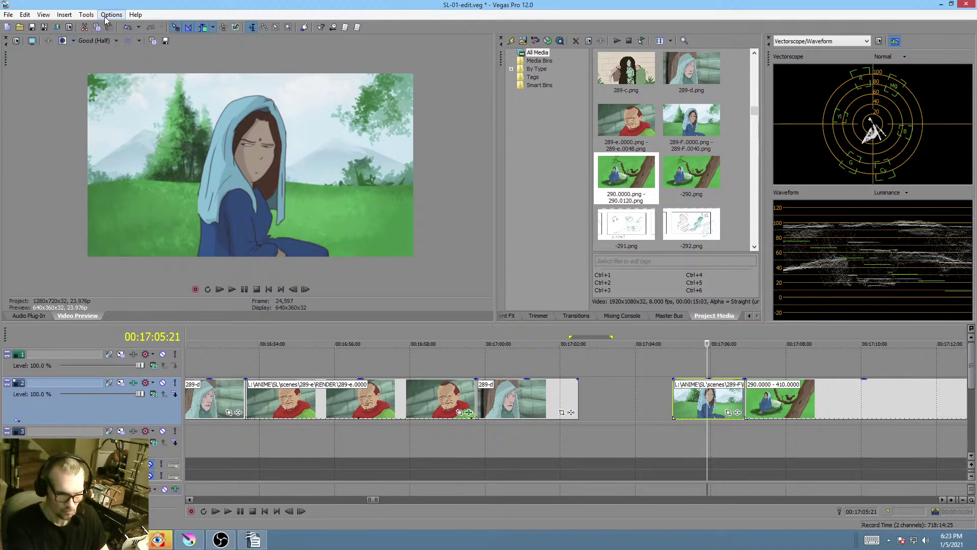
# - Clean the unused files out of the project media, and save the project
pyautogui.click(86, 14)
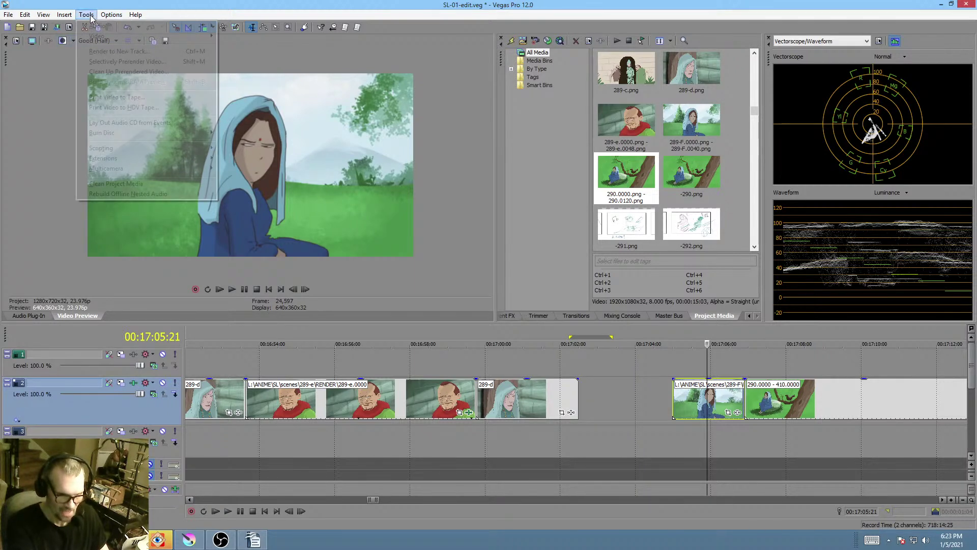
pyautogui.click(127, 182)
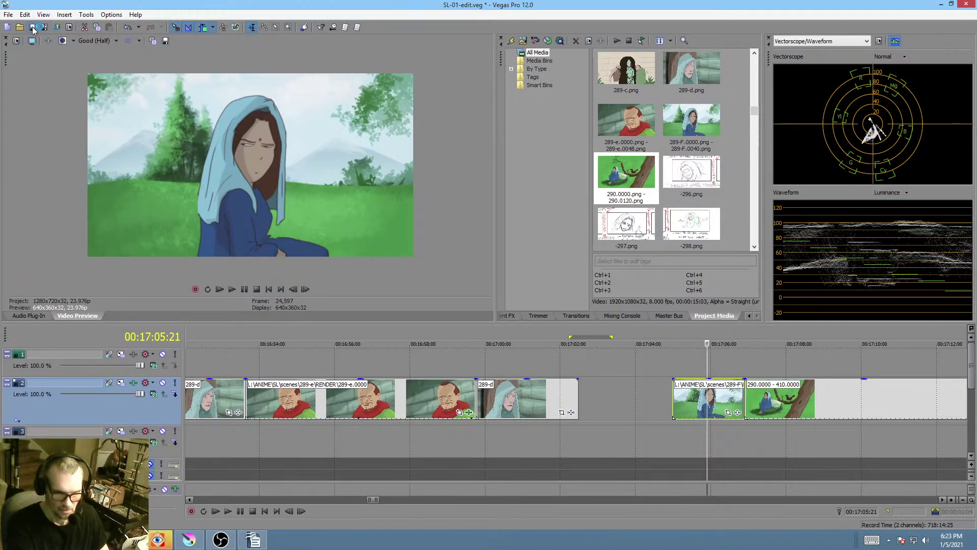
pyautogui.click(32, 27)
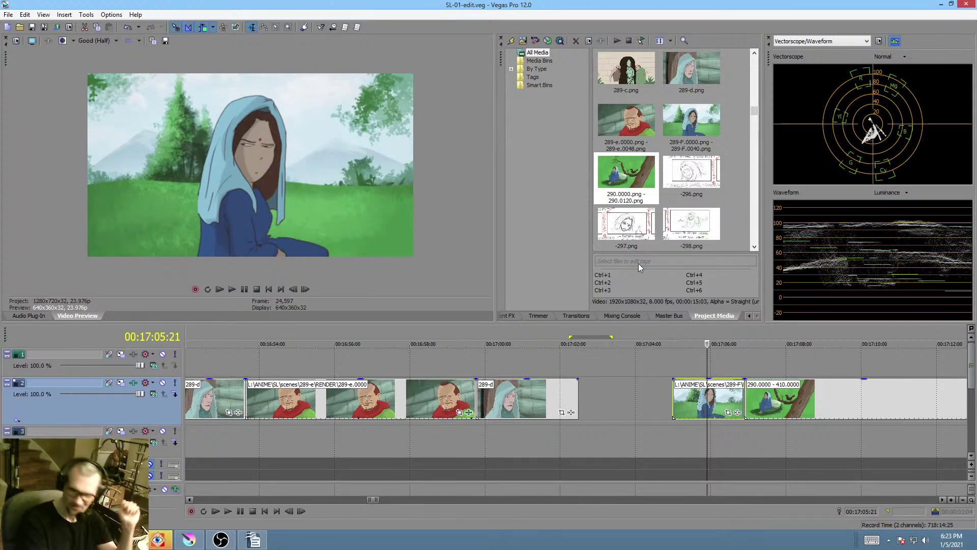
# - Switch to Krita and fit the full 120-frame animation timeline of -290.png into view
pyautogui.click(189, 538)
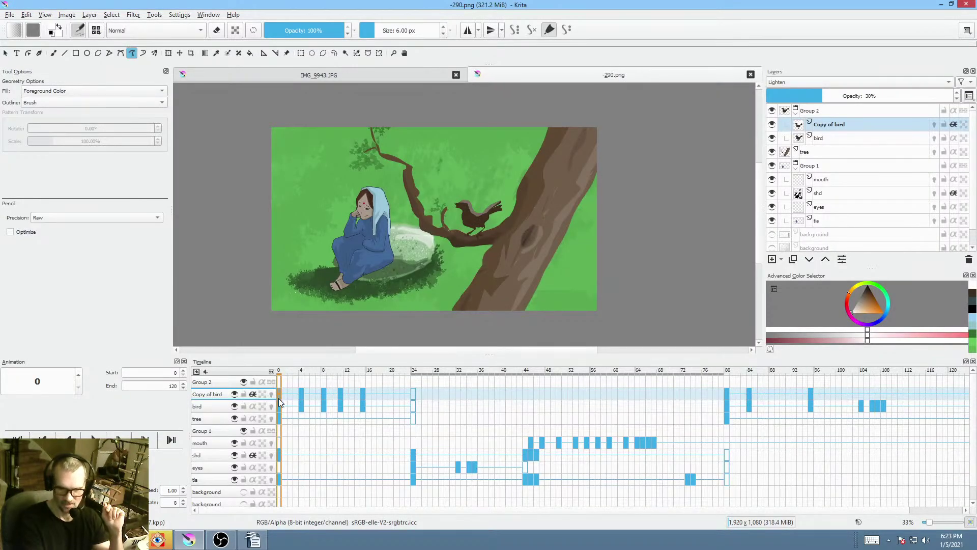
pyautogui.moveTo(282, 370); pyautogui.dragTo(203, 398)
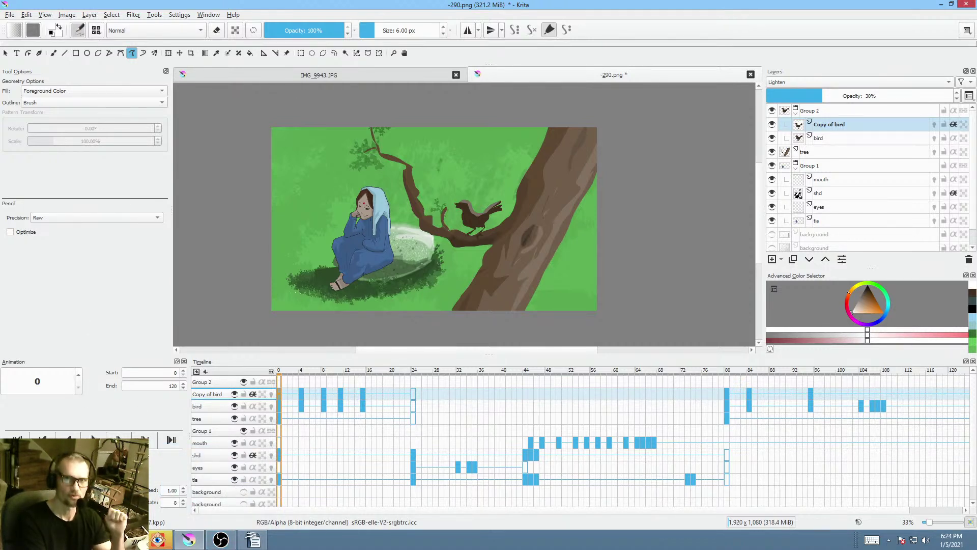
pyautogui.hotkey('alt', 'Tab')
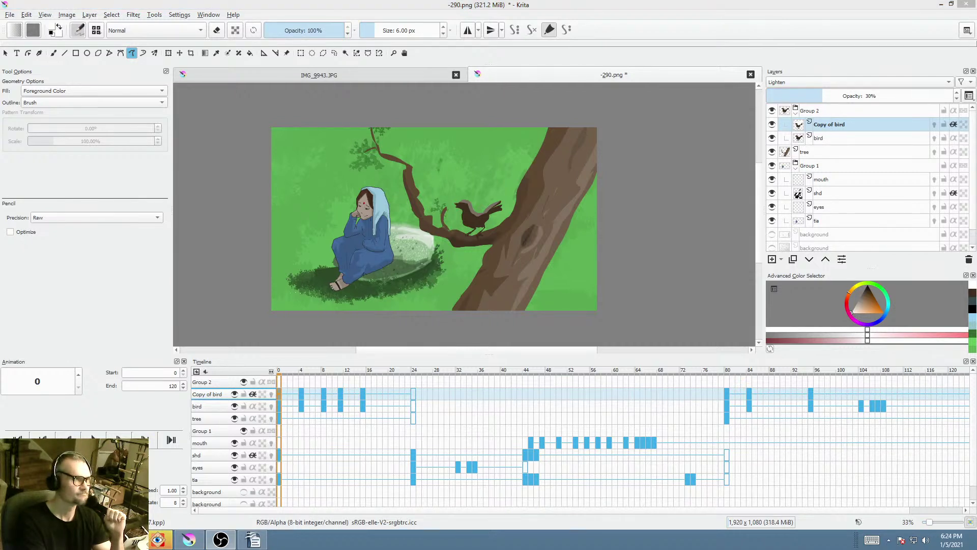